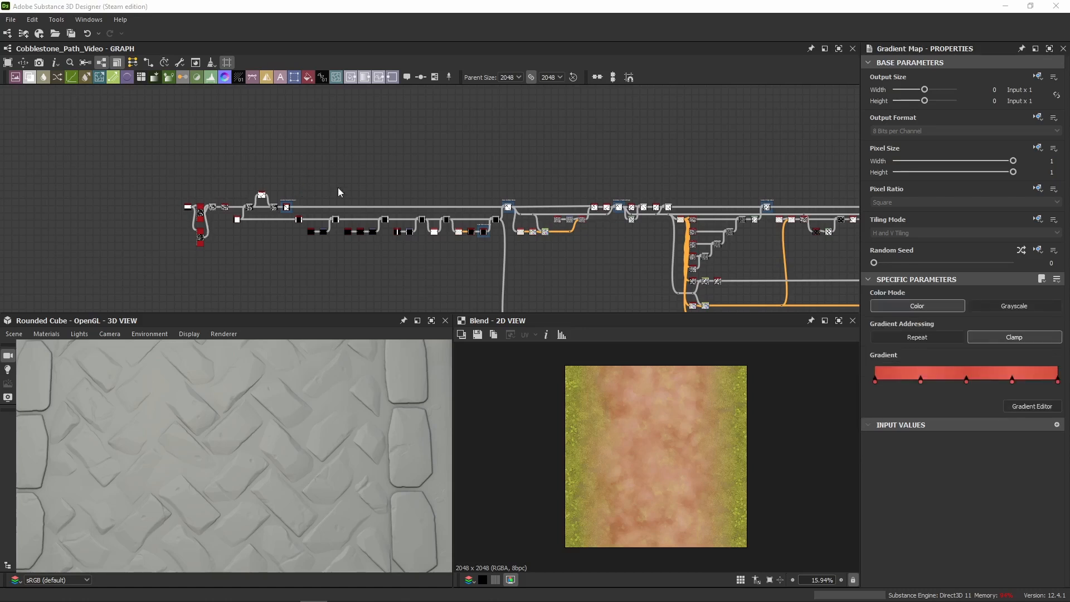
# Paste the copied red Gradient Map node and place it in the empty area above the start of the node chain
pyautogui.moveTo(353, 199); pyautogui.dragTo(263, 218, button='middle')
pyautogui.scroll(-2, 263, 209)
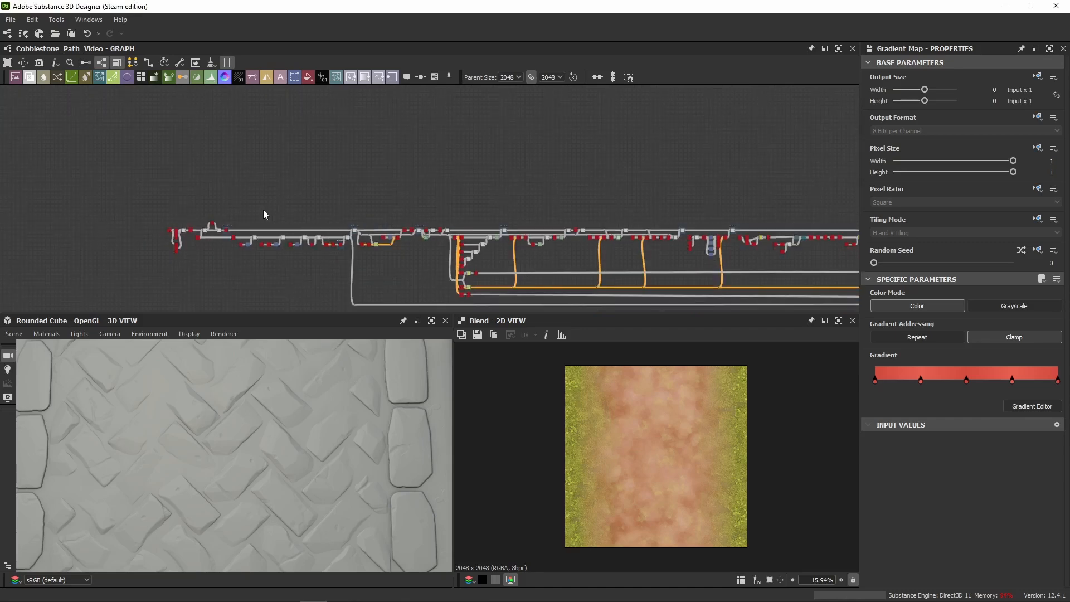
pyautogui.hotkey('ctrl', 'v')
pyautogui.scroll(3, 376, 196)
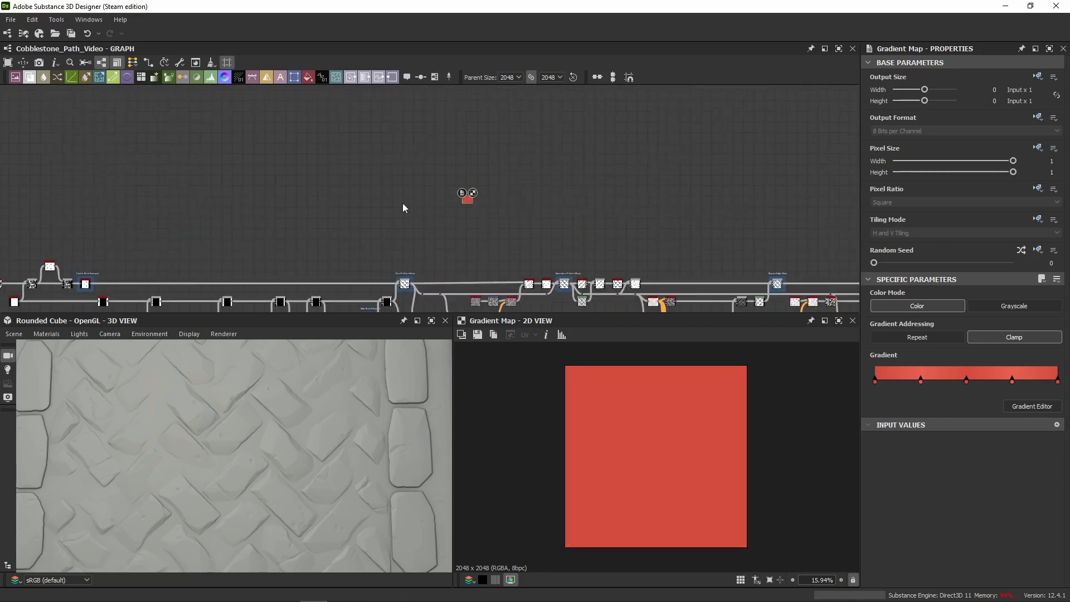
pyautogui.moveTo(466, 205); pyautogui.dragTo(140, 121)
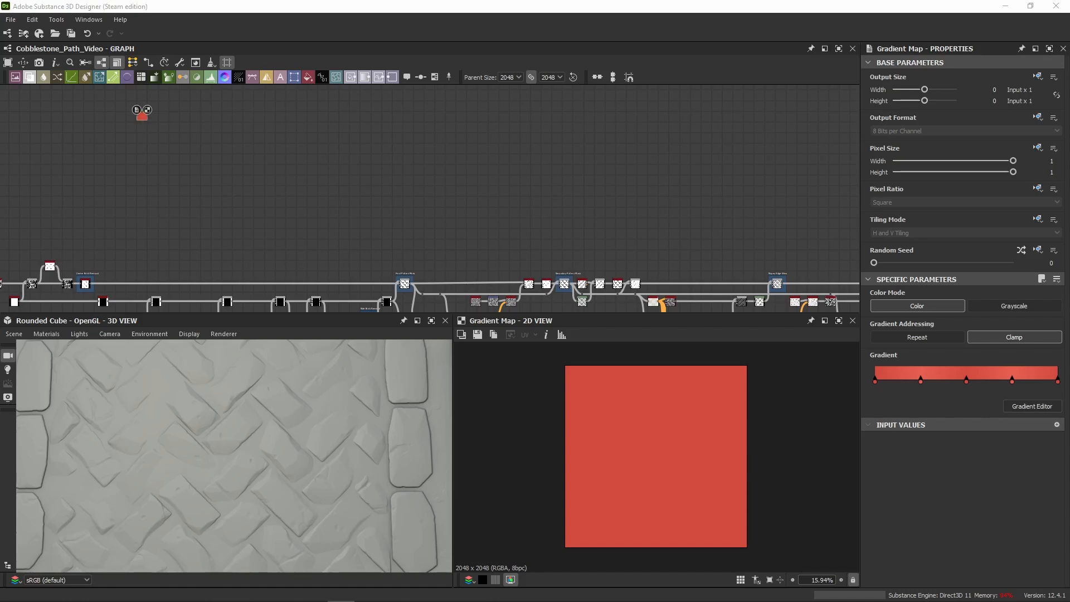
# Enlarge the graph area by reducing the height of the 3D and 2D views below it
pyautogui.moveTo(210, 158); pyautogui.dragTo(255, 158, button='middle')
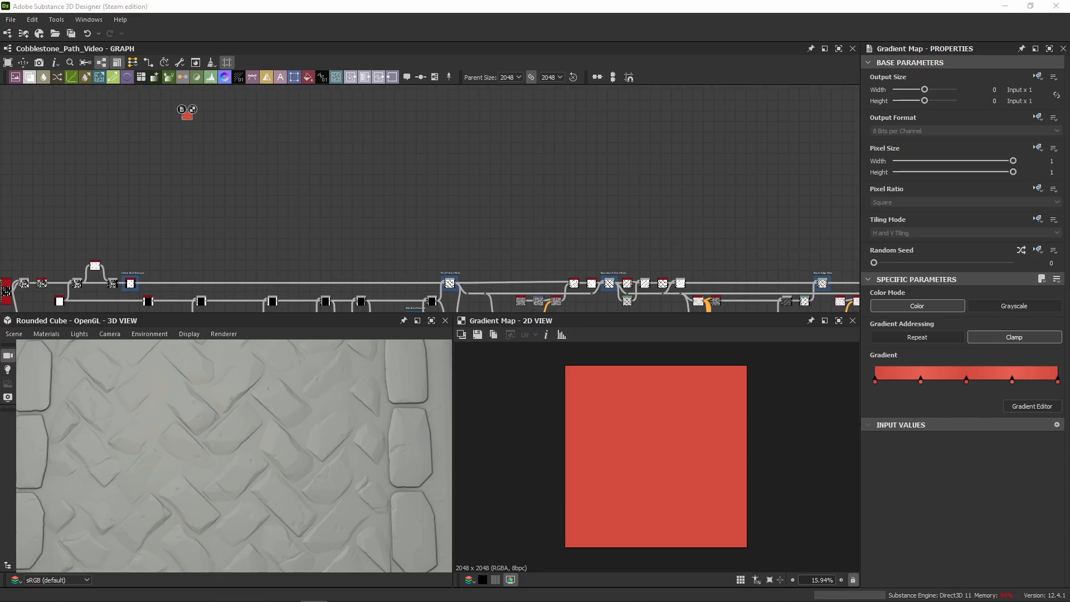
pyautogui.moveTo(172, 186); pyautogui.dragTo(522, 107, button='middle')
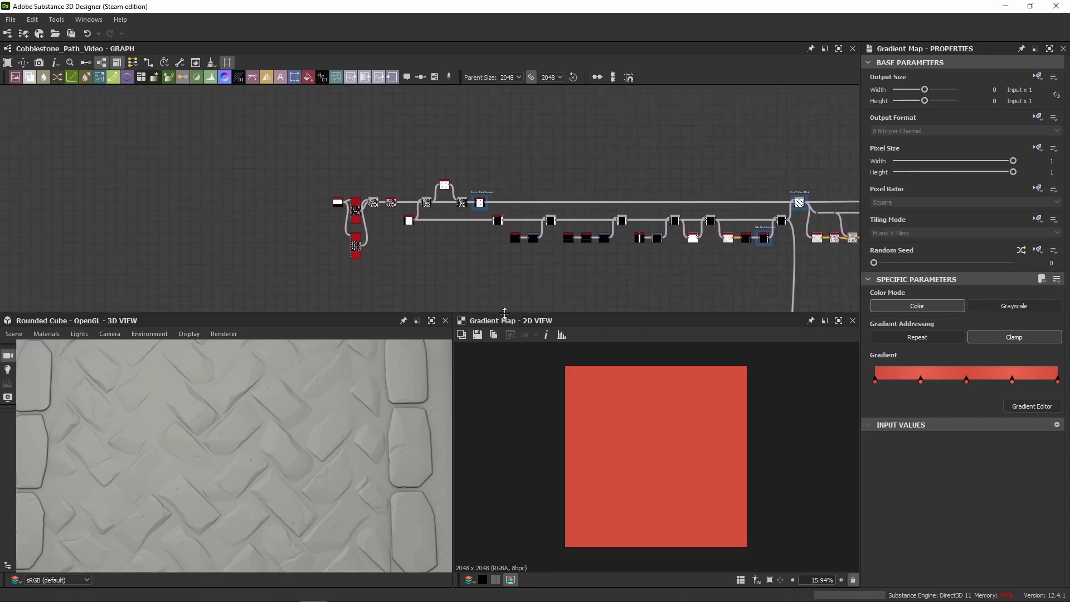
pyautogui.moveTo(503, 313); pyautogui.dragTo(501, 362)
pyautogui.scroll(-4, 430, 222)
pyautogui.moveTo(438, 243); pyautogui.dragTo(359, 213, button='middle')
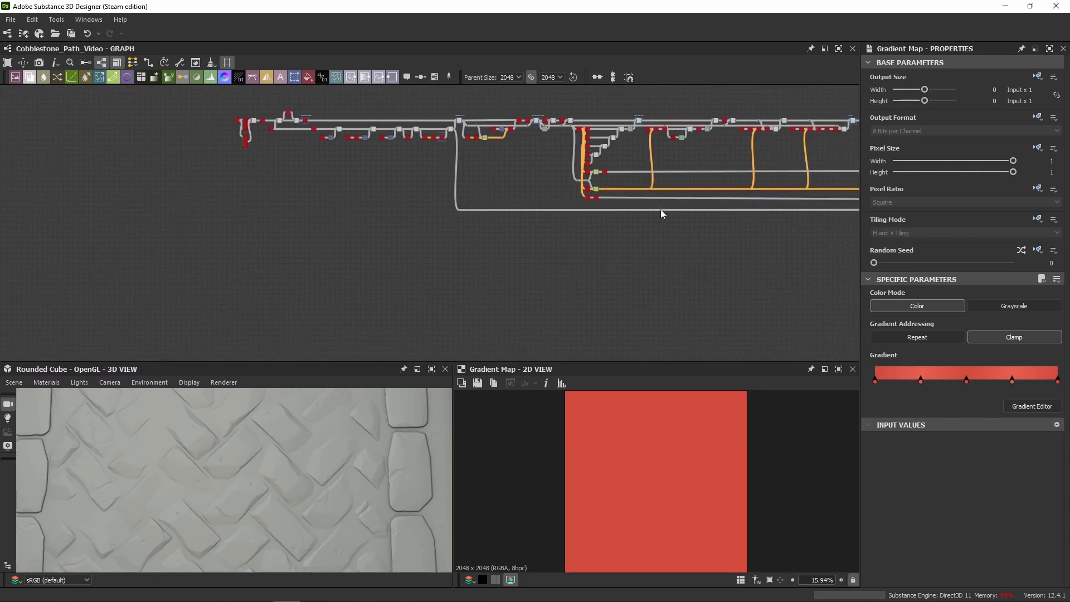
# Insert a dot on the output connection of the Auto Levels node that follows the grayscale Distance node
pyautogui.scroll(6, 614, 170)
pyautogui.moveTo(586, 185); pyautogui.dragTo(506, 199, button='middle')
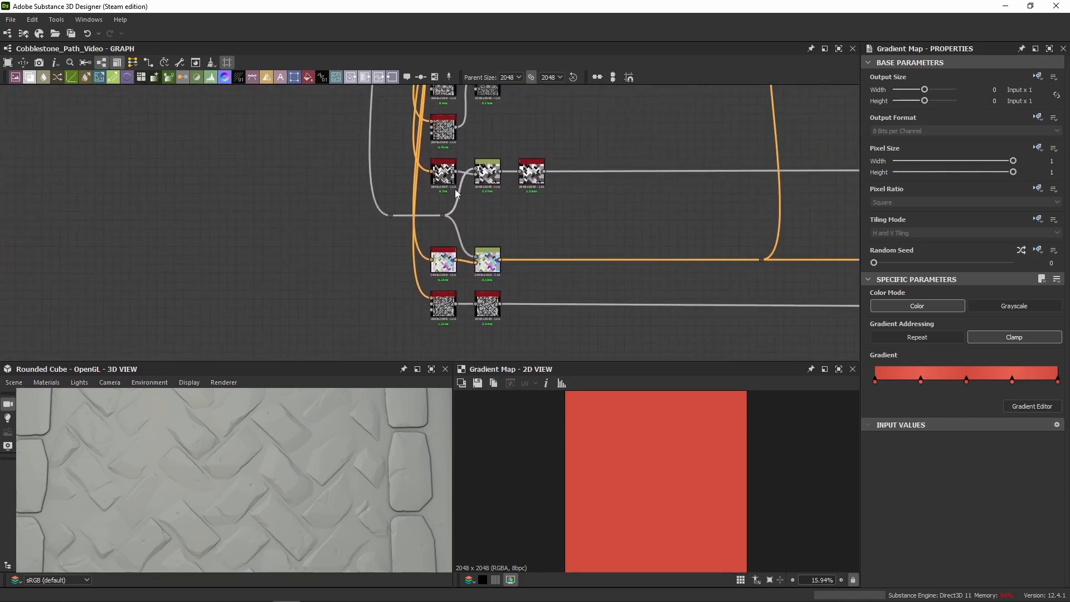
pyautogui.click(532, 176)
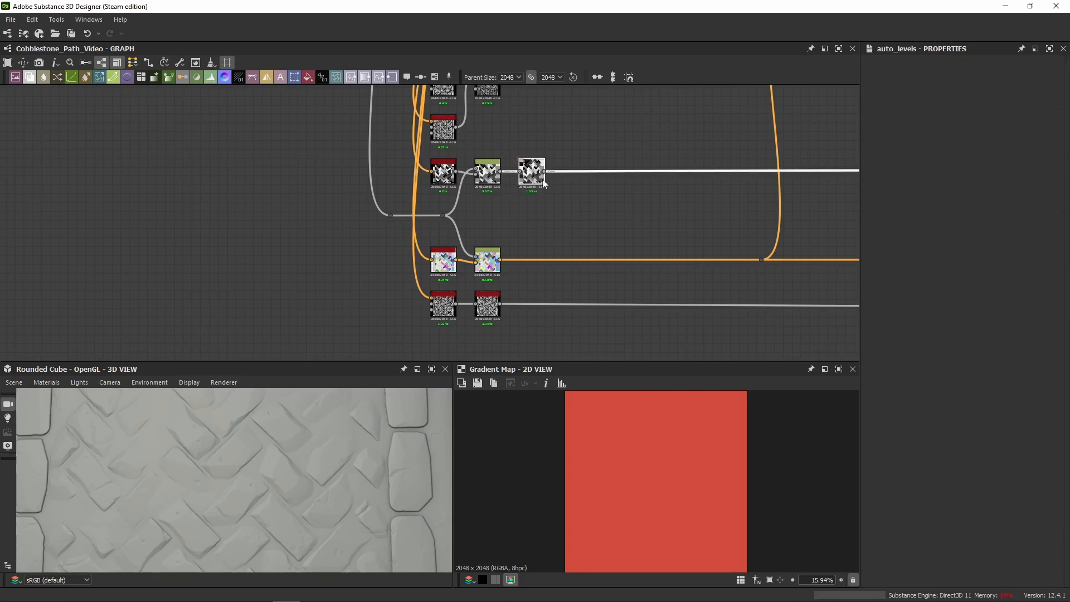
pyautogui.moveTo(836, 156); pyautogui.dragTo(296, 171, button='middle')
pyautogui.scroll(-4, 321, 171)
pyautogui.scroll(-5, 439, 142)
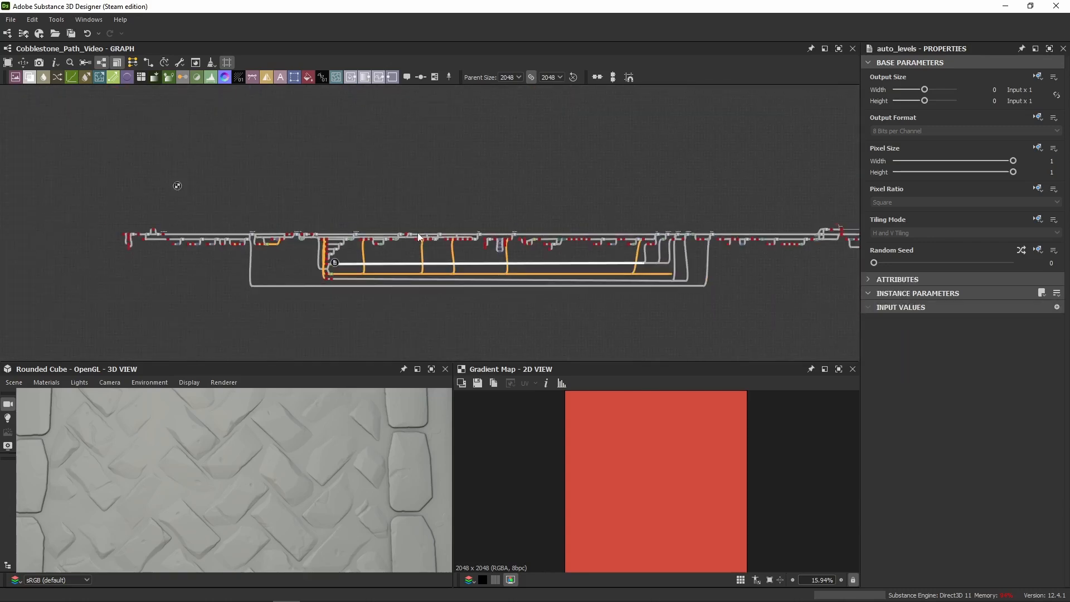
pyautogui.scroll(10, 259, 227)
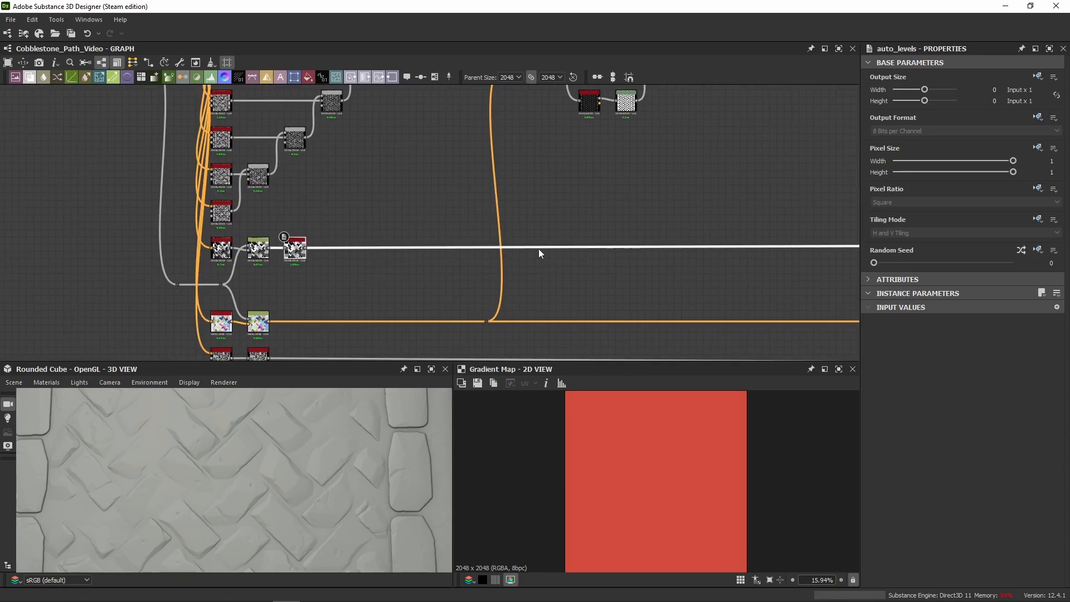
pyautogui.doubleClick(416, 249)
pyautogui.scroll(3, 419, 249)
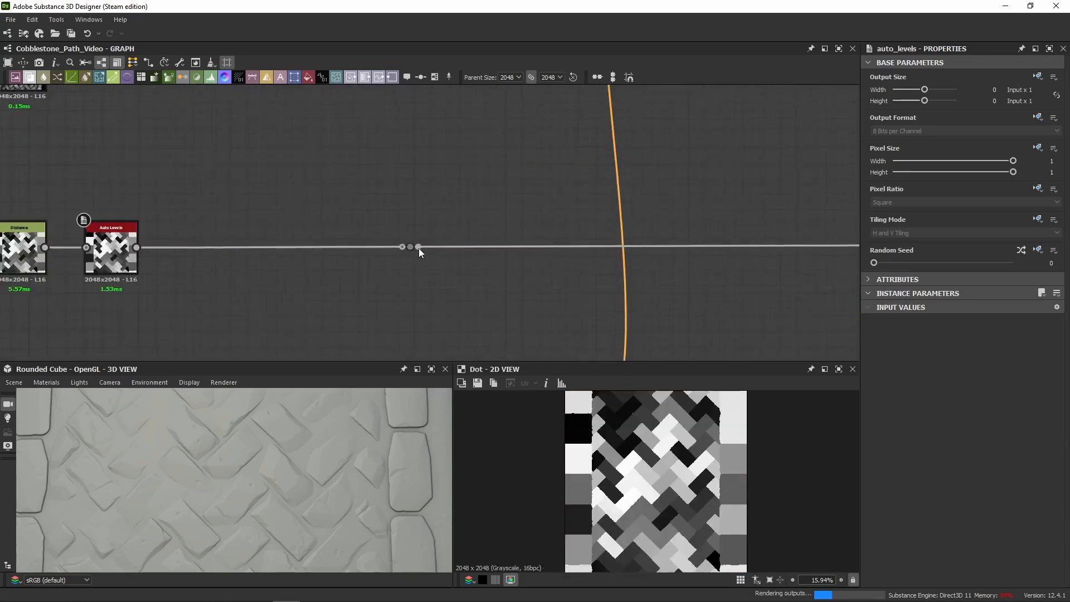
# Connect the new dot's output to the input of the pasted Gradient Map node
pyautogui.scroll(-5, 422, 246)
pyautogui.moveTo(449, 140); pyautogui.dragTo(437, 356, button='middle')
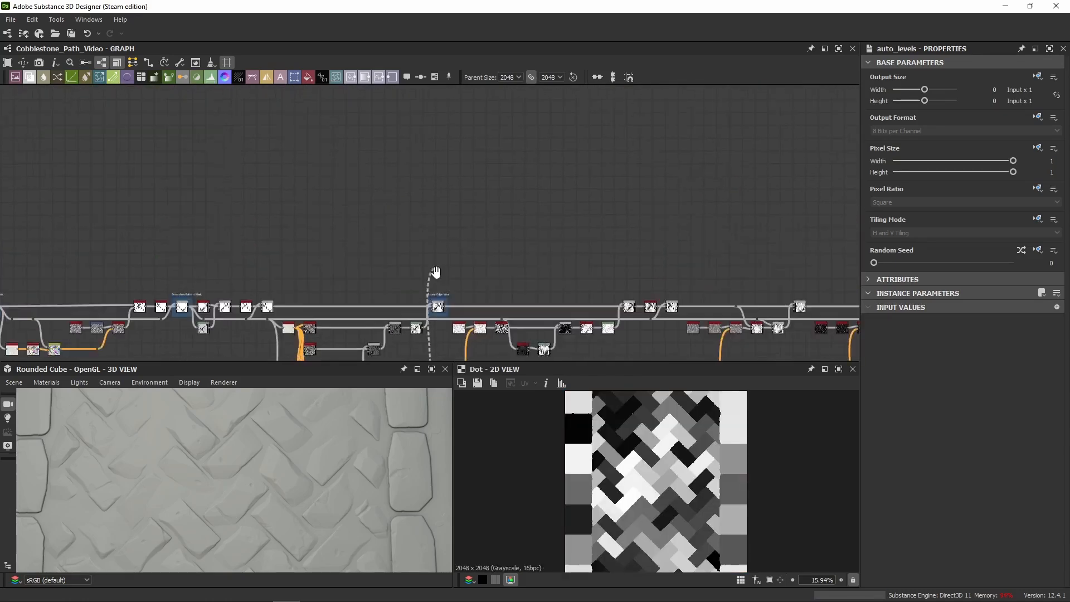
pyautogui.scroll(-4, 424, 270)
pyautogui.moveTo(217, 210); pyautogui.dragTo(460, 219, button='middle')
pyautogui.scroll(6, 293, 195)
pyautogui.scroll(2, 303, 205)
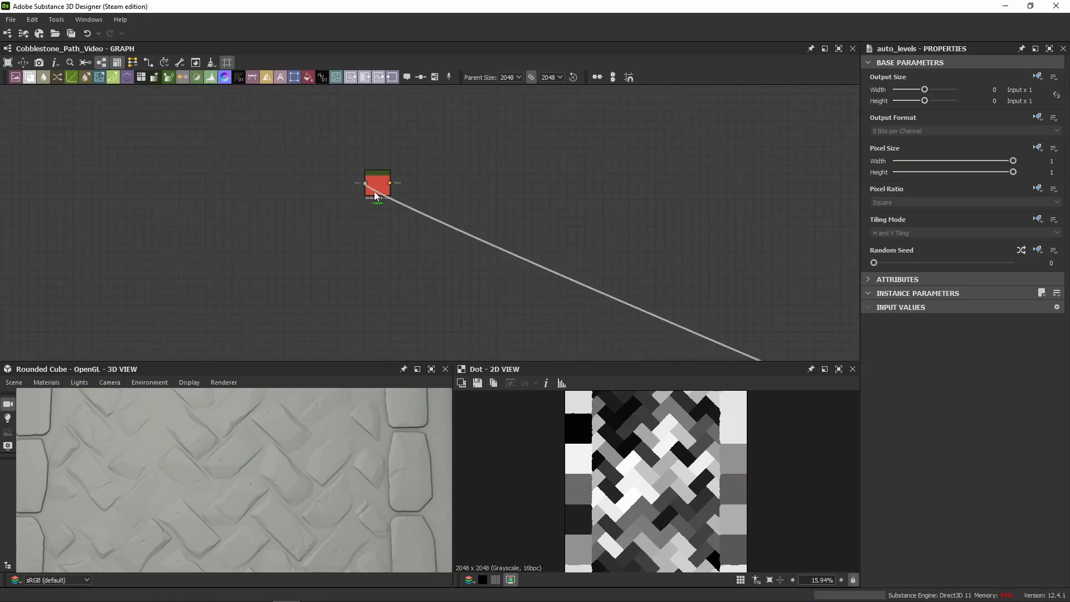
pyautogui.click(372, 190)
# Move the Gradient Map node along the chain so it sits above the main nodes, directly over the new dot
pyautogui.scroll(-4, 392, 203)
pyautogui.moveTo(391, 204); pyautogui.dragTo(592, 230, button='middle')
pyautogui.scroll(-3, 592, 229)
pyautogui.moveTo(591, 230); pyautogui.dragTo(782, 244)
pyautogui.moveTo(782, 244); pyautogui.dragTo(439, 179, button='middle')
pyautogui.moveTo(439, 179); pyautogui.dragTo(523, 167)
pyautogui.moveTo(523, 167); pyautogui.dragTo(519, 210, button='middle')
pyautogui.moveTo(520, 211); pyautogui.dragTo(513, 148)
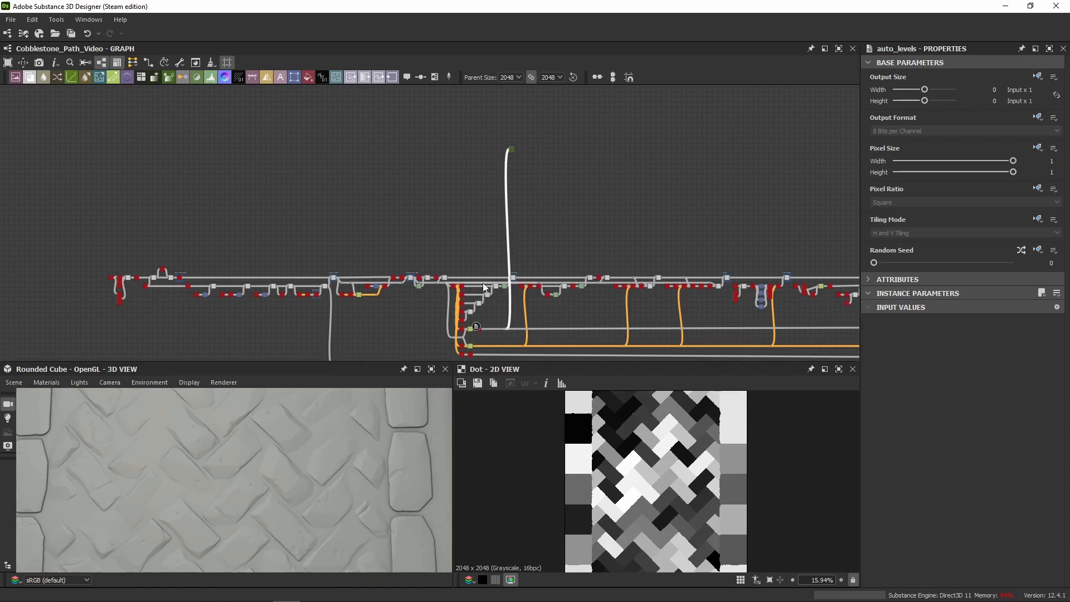
pyautogui.scroll(5, 514, 153)
pyautogui.moveTo(514, 153); pyautogui.dragTo(502, 218, button='middle')
pyautogui.scroll(3, 502, 220)
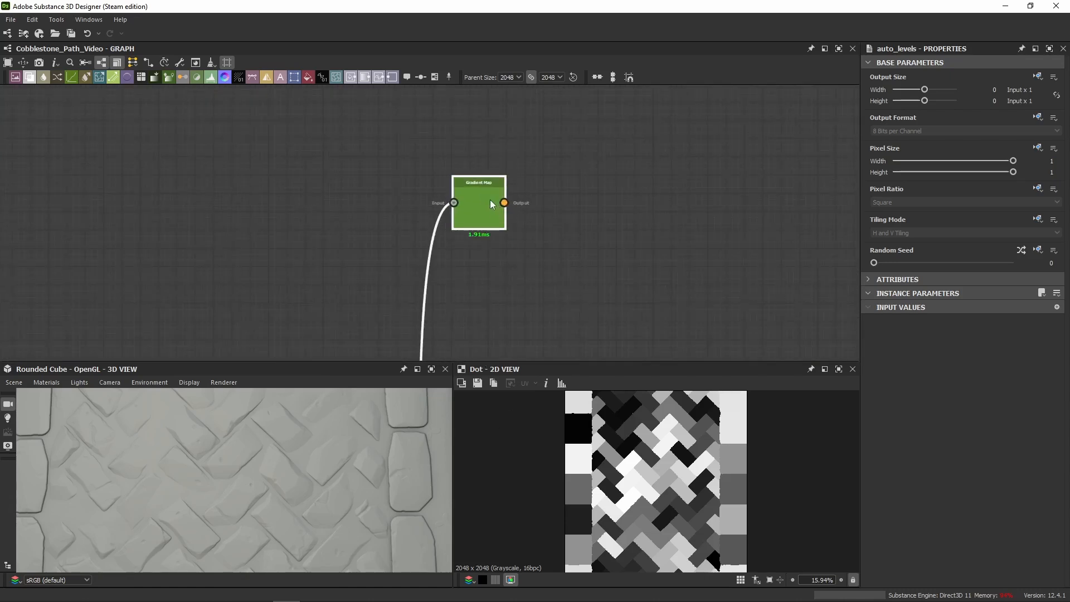
# Preview the Gradient Map node and open its gradient editor, placed beside the node
pyautogui.doubleClick(491, 201)
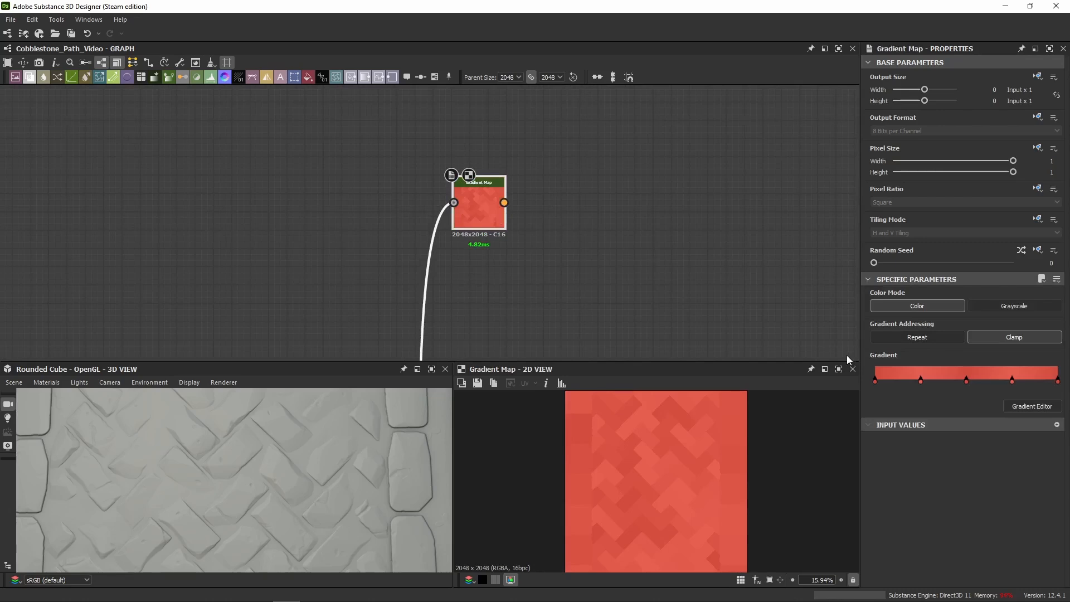
pyautogui.click(1023, 405)
pyautogui.moveTo(517, 232); pyautogui.dragTo(301, 123)
pyautogui.moveTo(451, 131); pyautogui.dragTo(547, 135, button='middle')
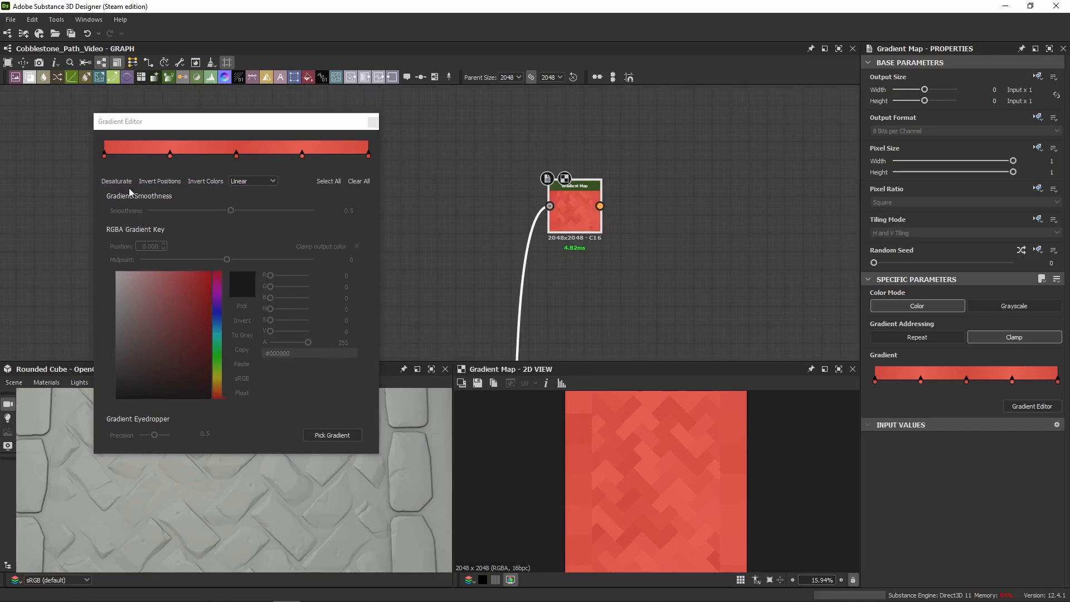
# Examine the position and colour of each of the five gradient keys, and close the gradient editor
pyautogui.click(104, 156)
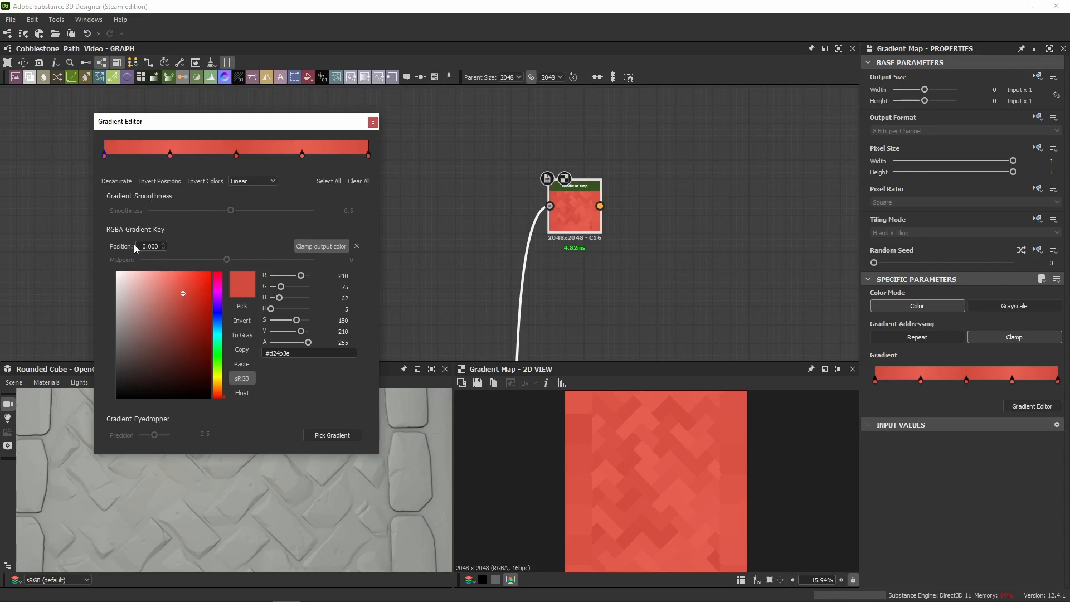
pyautogui.click(170, 157)
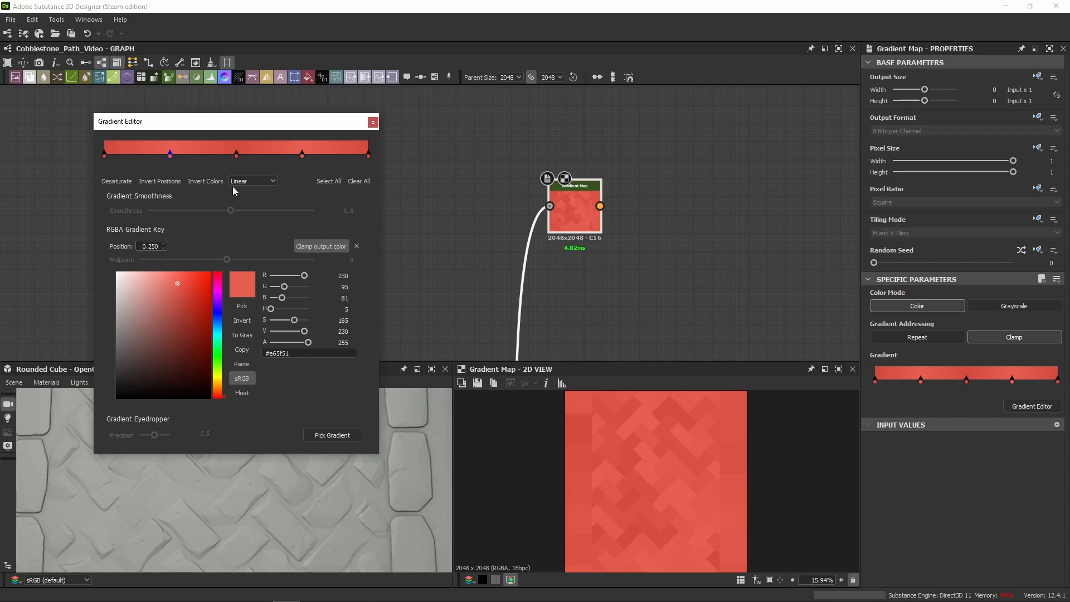
pyautogui.click(237, 155)
pyautogui.click(104, 156)
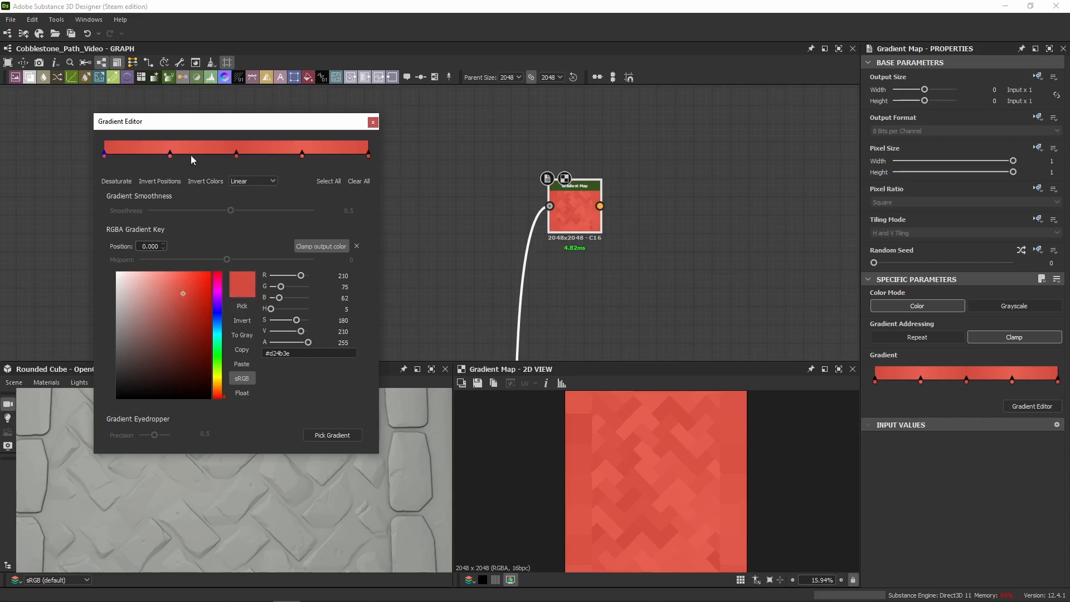
pyautogui.click(236, 154)
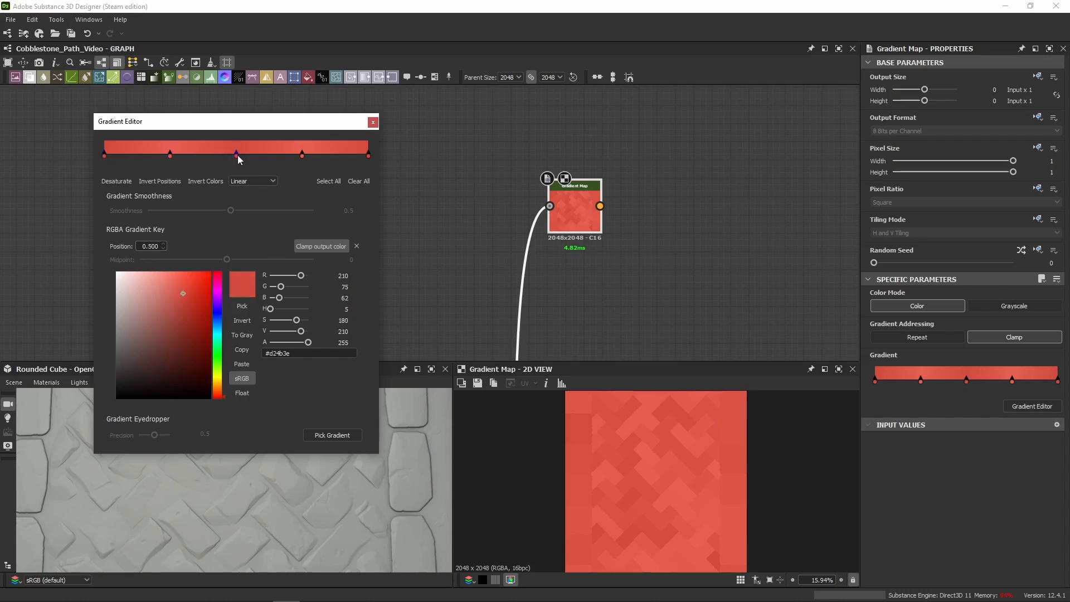
pyautogui.click(302, 156)
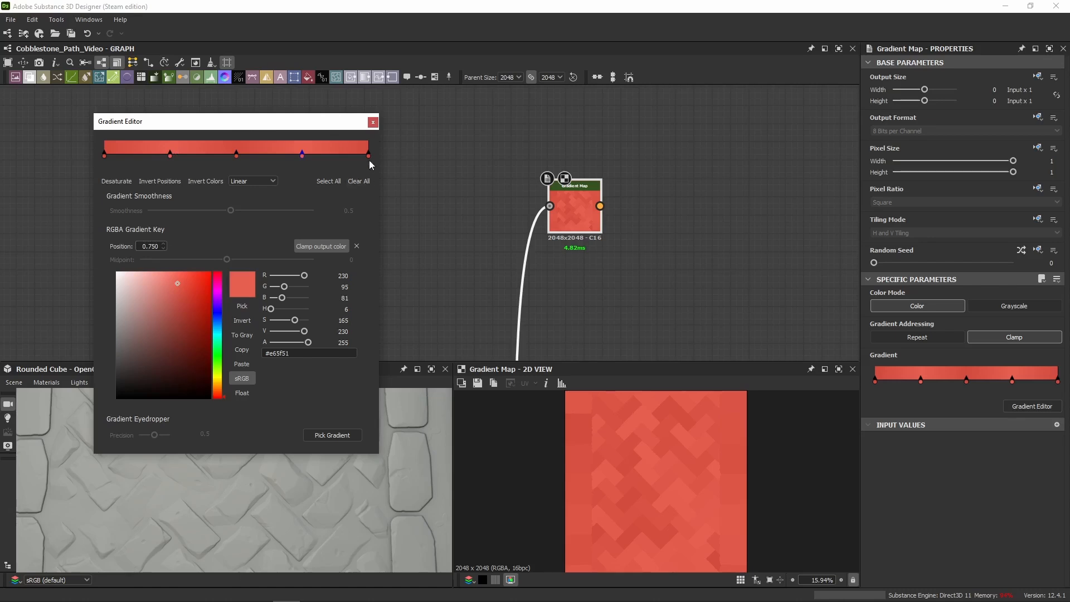
pyautogui.click(368, 156)
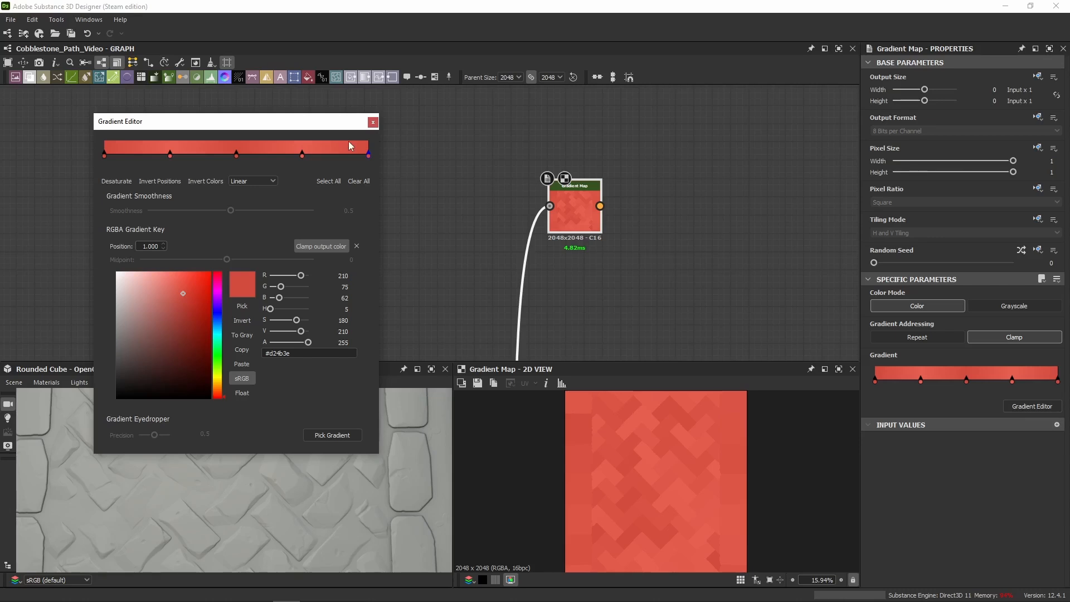
pyautogui.click(373, 123)
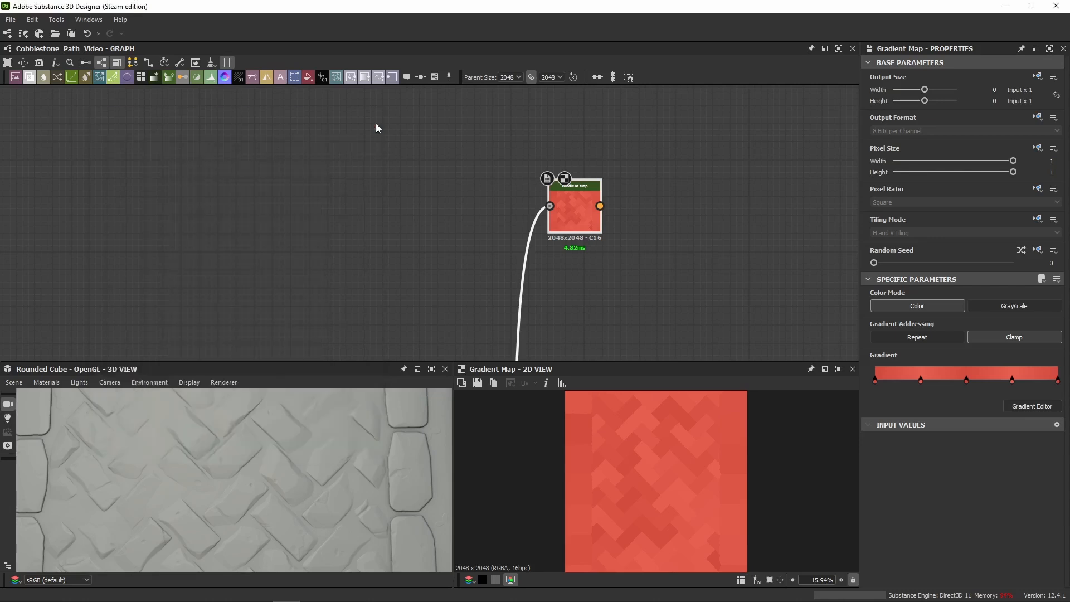
# Preview the grayscale Auto Levels map that feeds the Gradient Map in the 2D view
pyautogui.doubleClick(549, 205)
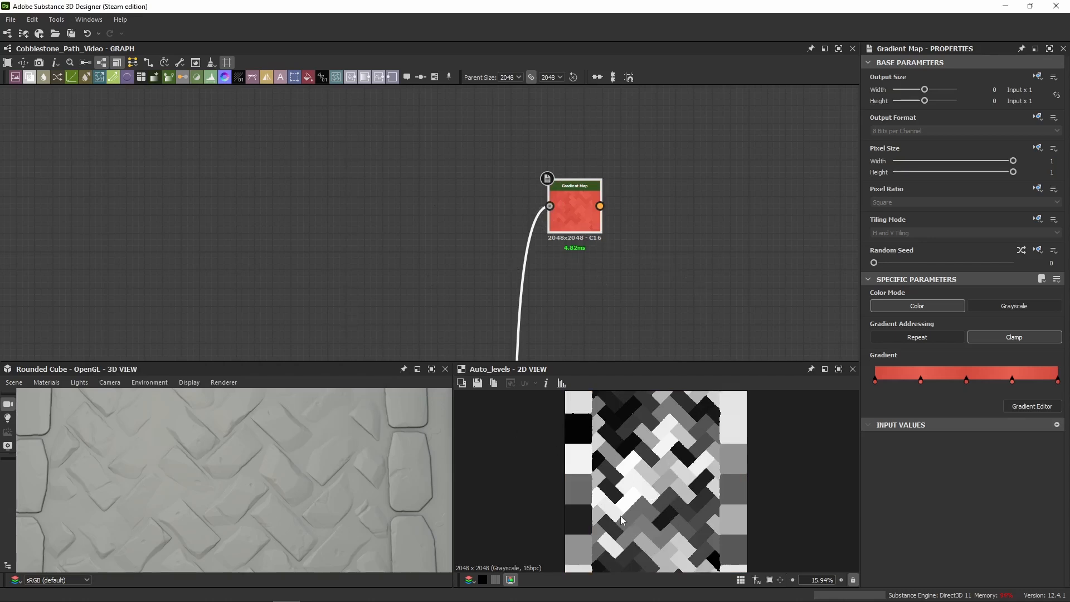
pyautogui.moveTo(501, 188); pyautogui.dragTo(182, 170, button='middle')
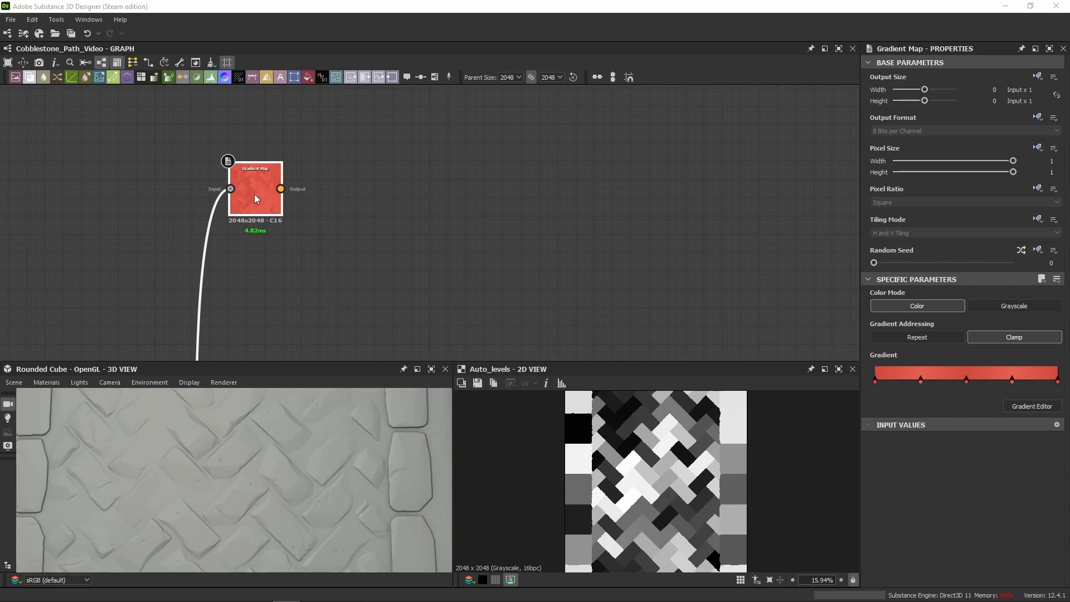
pyautogui.moveTo(255, 195); pyautogui.dragTo(281, 185, button='middle')
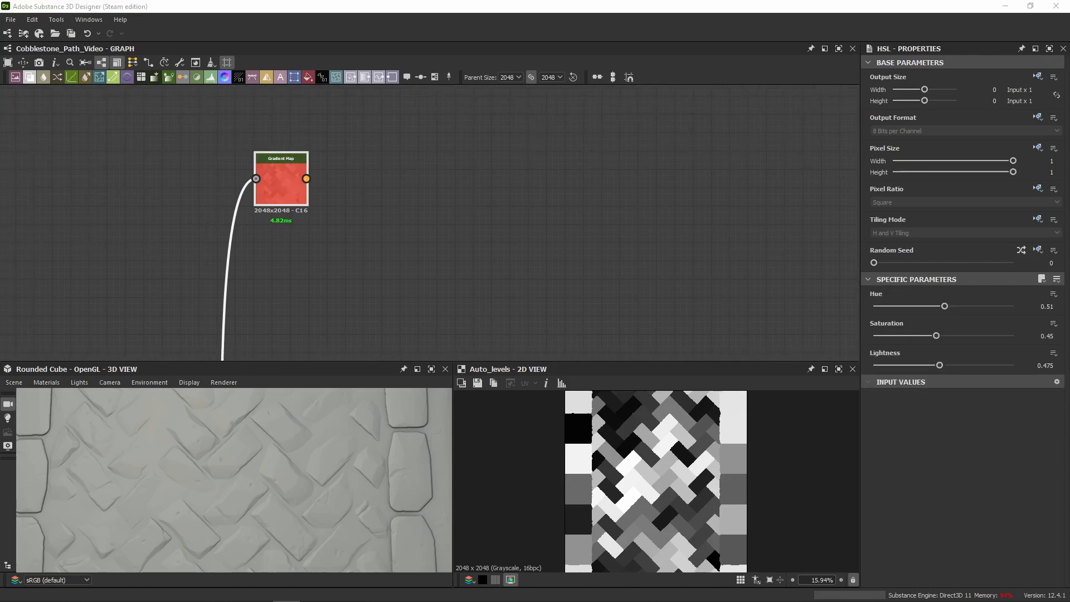
# Paste an HSL node with hue 0.51, saturation 0.45 and lightness 0.475 beside the Gradient Map, and connect the Gradient Map's output to it
pyautogui.click(363, 182)
pyautogui.hotkey('ctrl', 'v')
pyautogui.moveTo(426, 246); pyautogui.dragTo(372, 201)
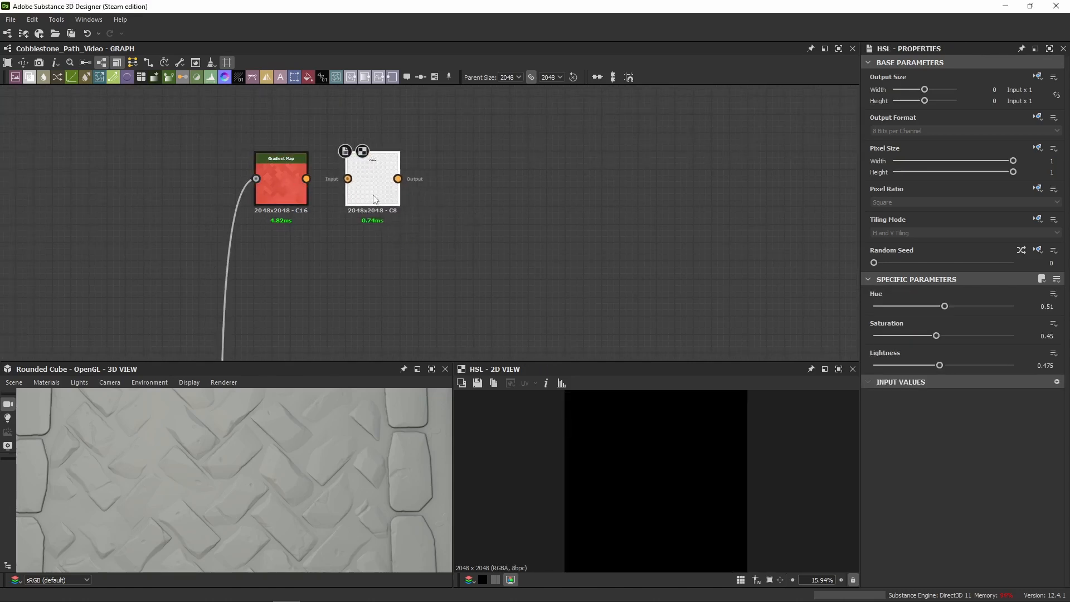
pyautogui.scroll(4, 372, 162)
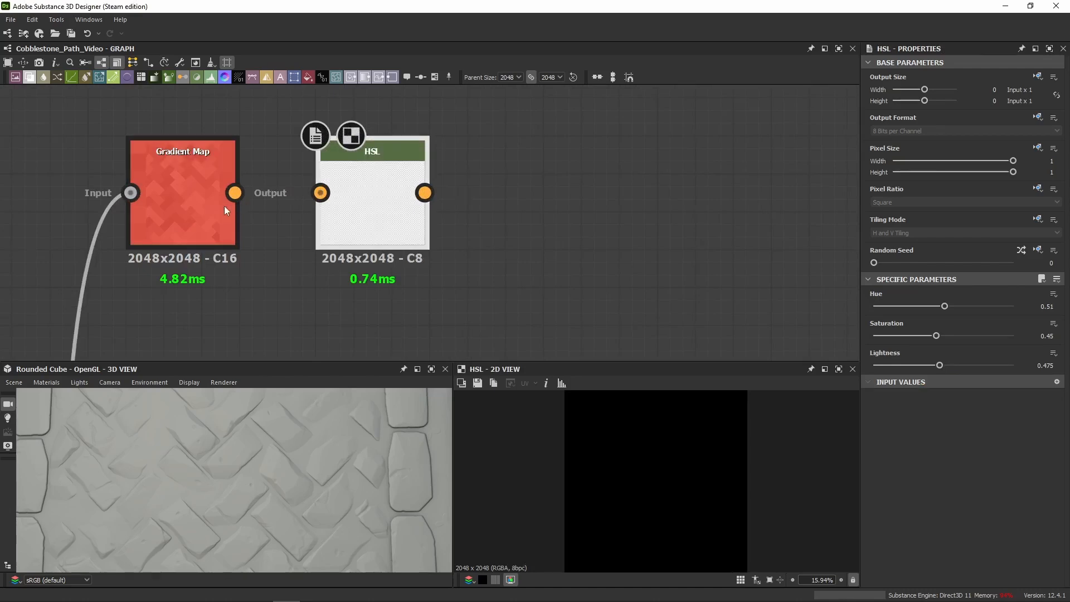
pyautogui.moveTo(234, 192); pyautogui.dragTo(320, 193)
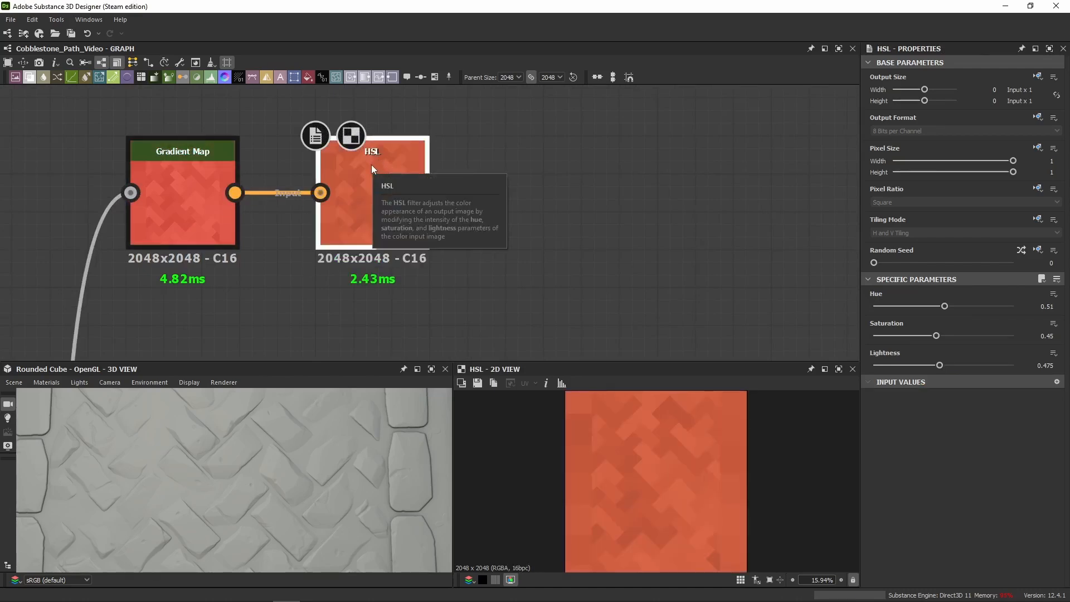
# Preview the Gradient Map node again and reopen its gradient editor
pyautogui.doubleClick(220, 222)
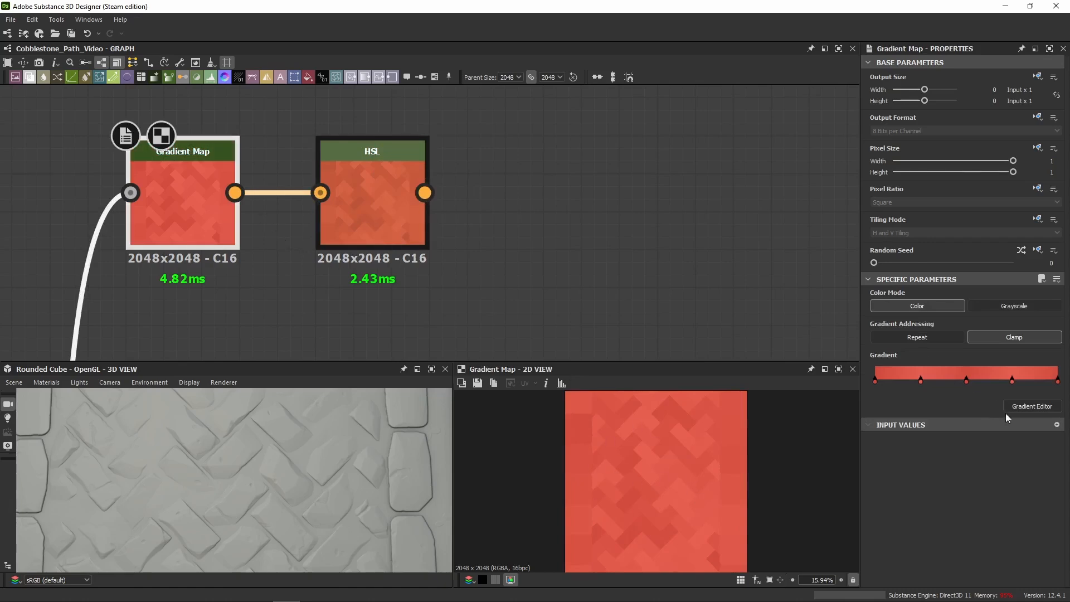
pyautogui.click(1032, 406)
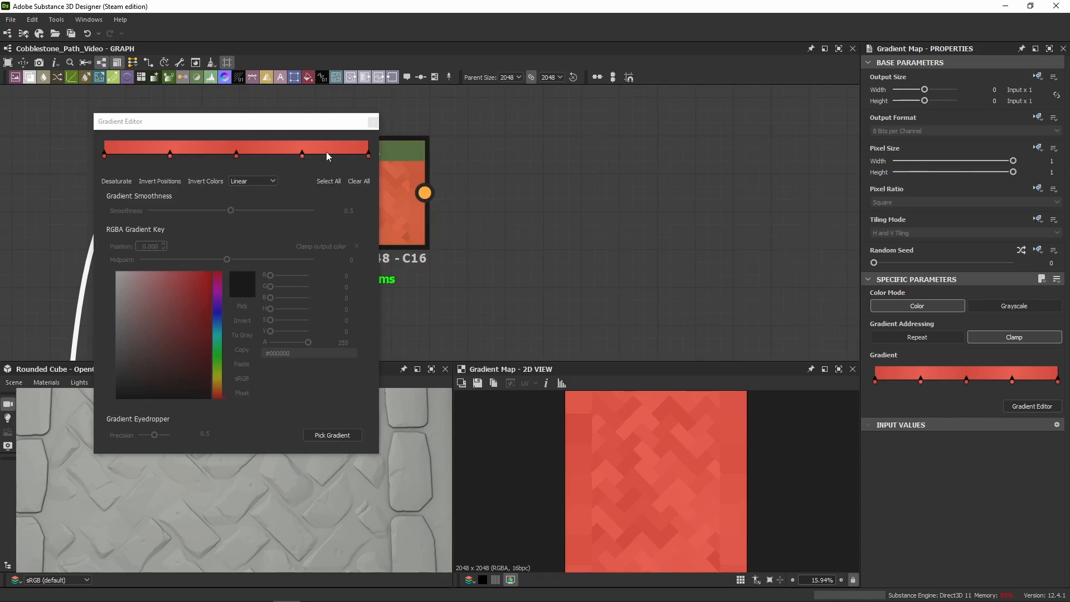
# Try picking a gradient from the empty graph background, and undo the pick
pyautogui.click(325, 435)
pyautogui.moveTo(619, 159); pyautogui.dragTo(526, 309)
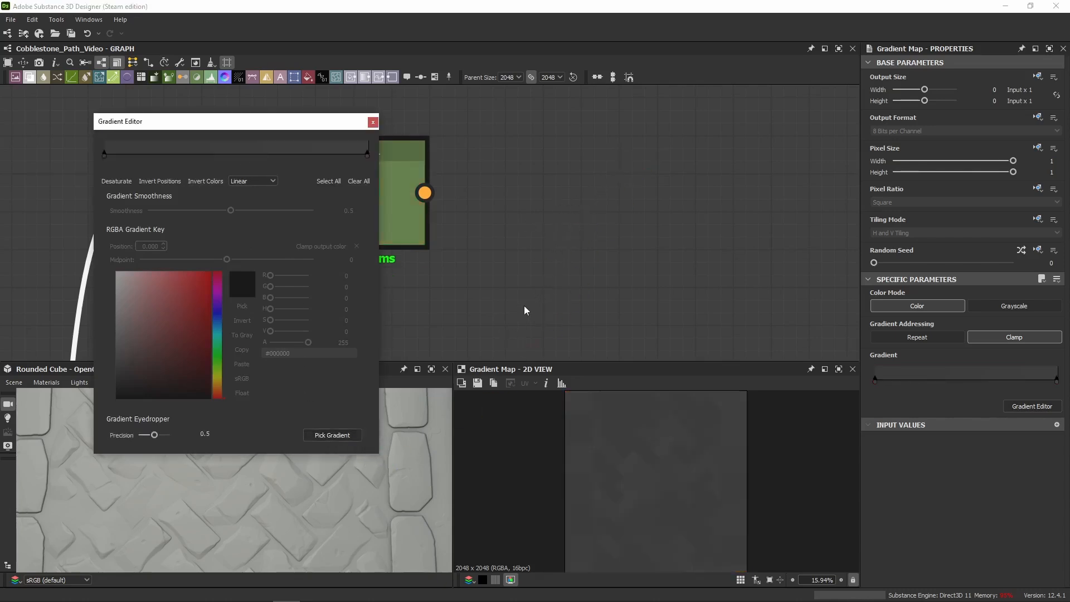
pyautogui.hotkey('ctrl', 'z')
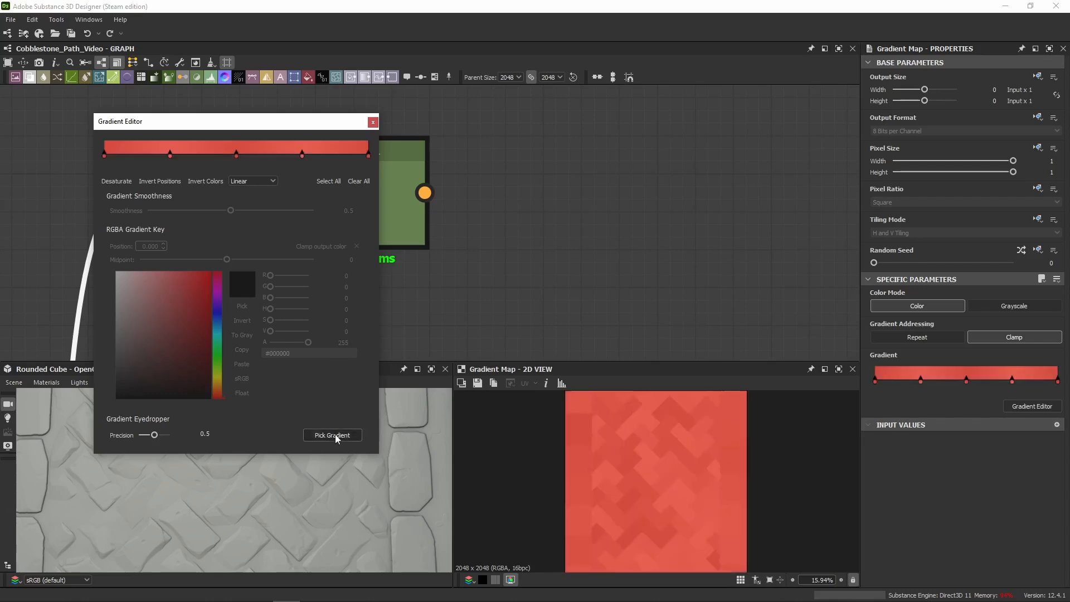
# Pick a new gradient by sampling diagonally across the red brick pattern in the 2D view
pyautogui.click(336, 438)
pyautogui.moveTo(607, 421); pyautogui.dragTo(649, 476)
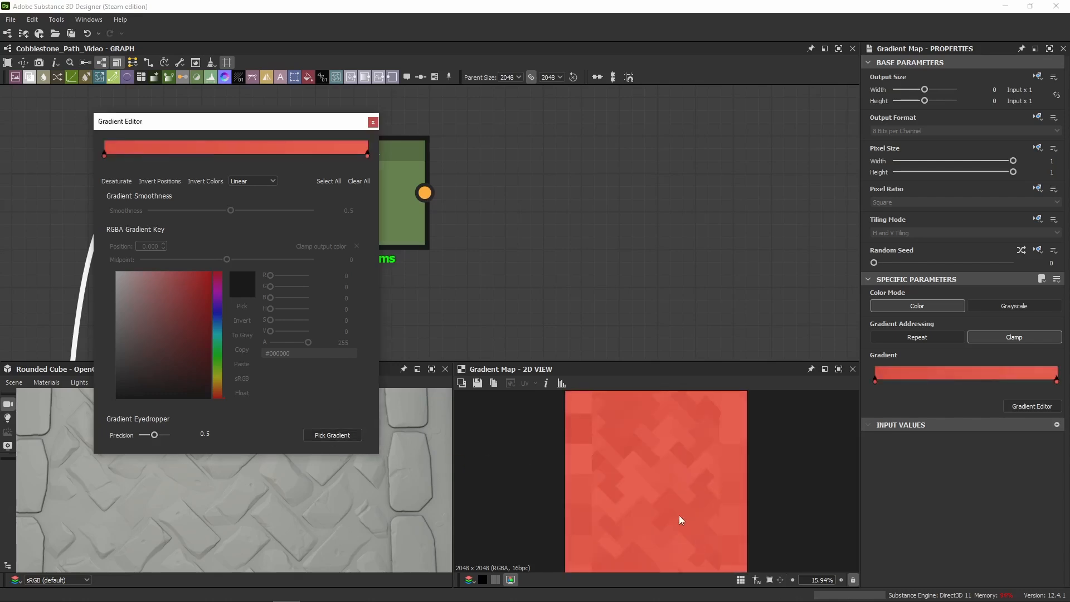
# Try picking a gradient by sampling across the gradient editor window itself, close the editor and undo the pick
pyautogui.click(333, 435)
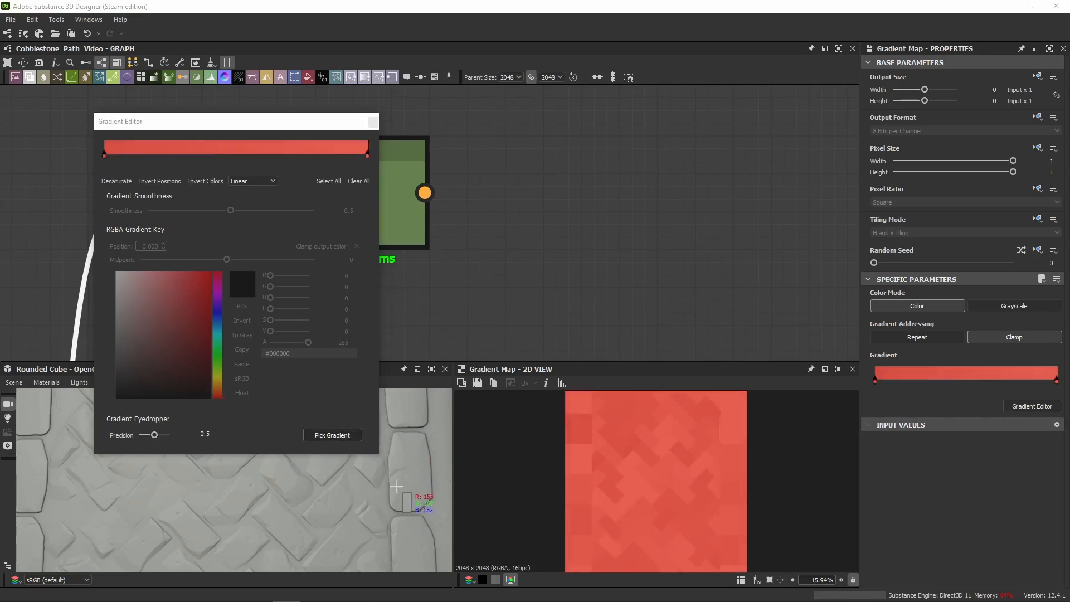
pyautogui.moveTo(251, 255)
pyautogui.mouseDown()
pyautogui.moveTo(323, 327)
pyautogui.moveTo(215, 394)
pyautogui.mouseUp()
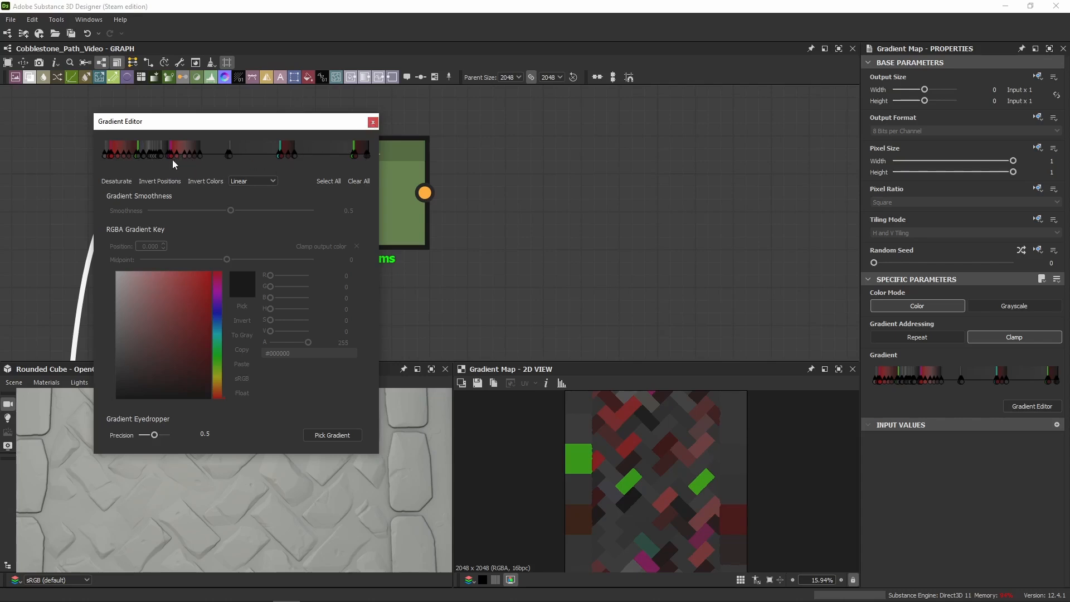
pyautogui.click(373, 122)
pyautogui.hotkey('ctrl', 'z')
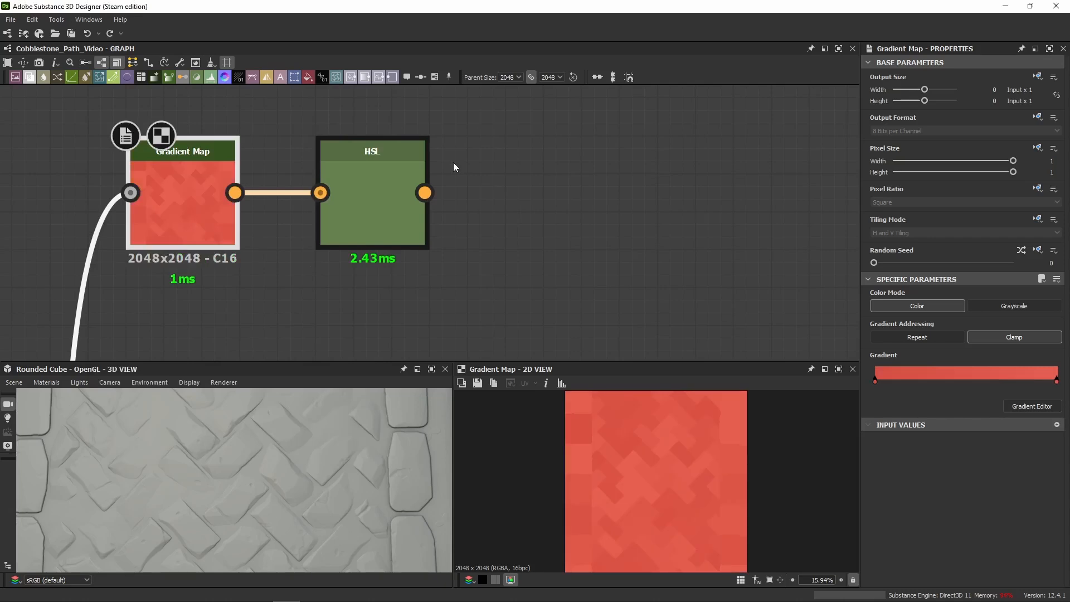
# Compare the Gradient Map and HSL outputs in the 2D view, ending on the HSL node
pyautogui.doubleClick(376, 222)
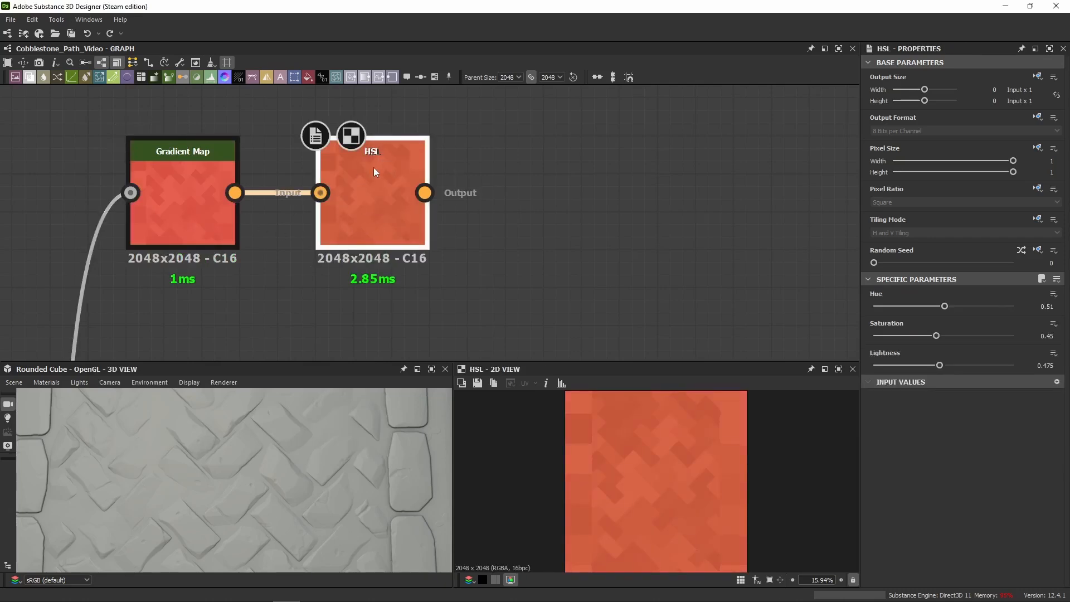
pyautogui.doubleClick(216, 230)
pyautogui.doubleClick(373, 228)
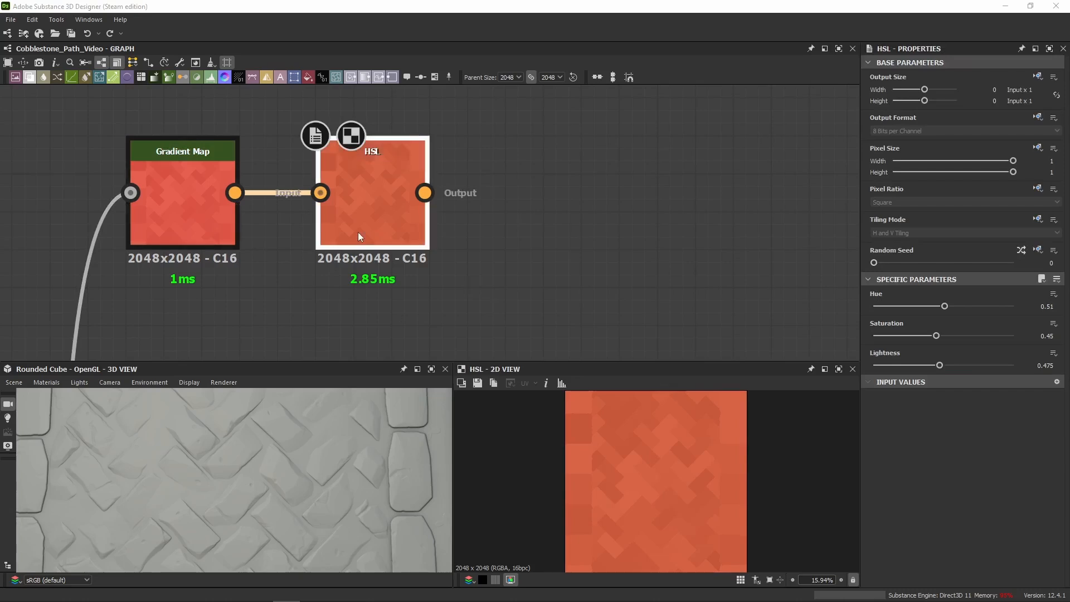
# Connect the HSL node's output to the base colour output node at the far end of the graph
pyautogui.scroll(-4, 497, 247)
pyautogui.scroll(-4, 703, 232)
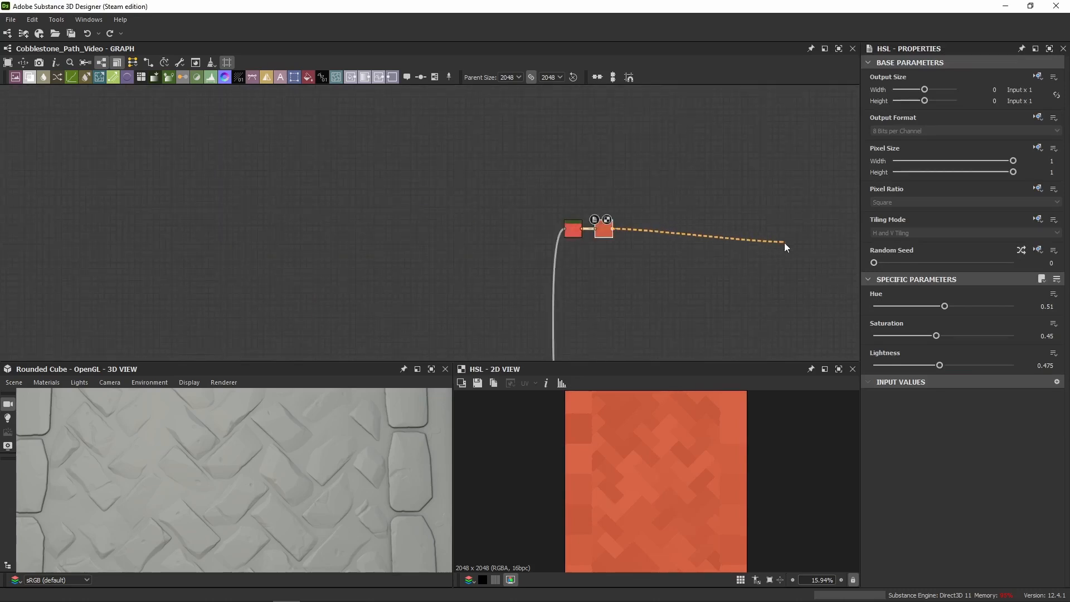
pyautogui.moveTo(765, 240); pyautogui.dragTo(246, 251, button='middle')
pyautogui.moveTo(465, 221); pyautogui.dragTo(340, 226, button='middle')
pyautogui.moveTo(418, 223); pyautogui.dragTo(387, 223, button='middle')
pyautogui.scroll(-3, 752, 231)
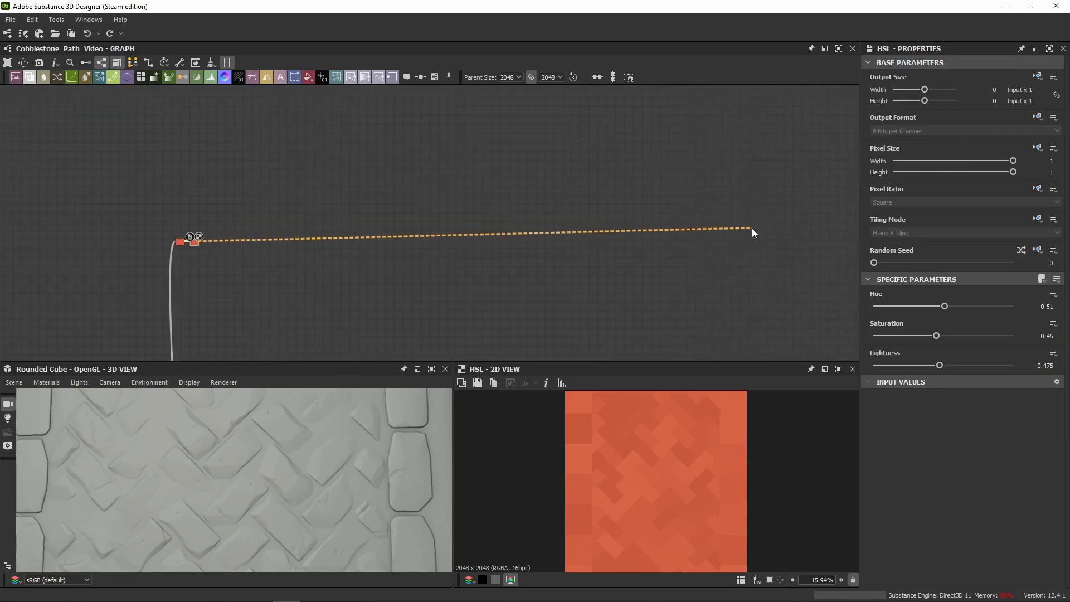
pyautogui.moveTo(752, 230); pyautogui.dragTo(532, 228, button='middle')
pyautogui.moveTo(697, 227); pyautogui.dragTo(396, 198, button='middle')
pyautogui.moveTo(646, 221); pyautogui.dragTo(389, 230, button='middle')
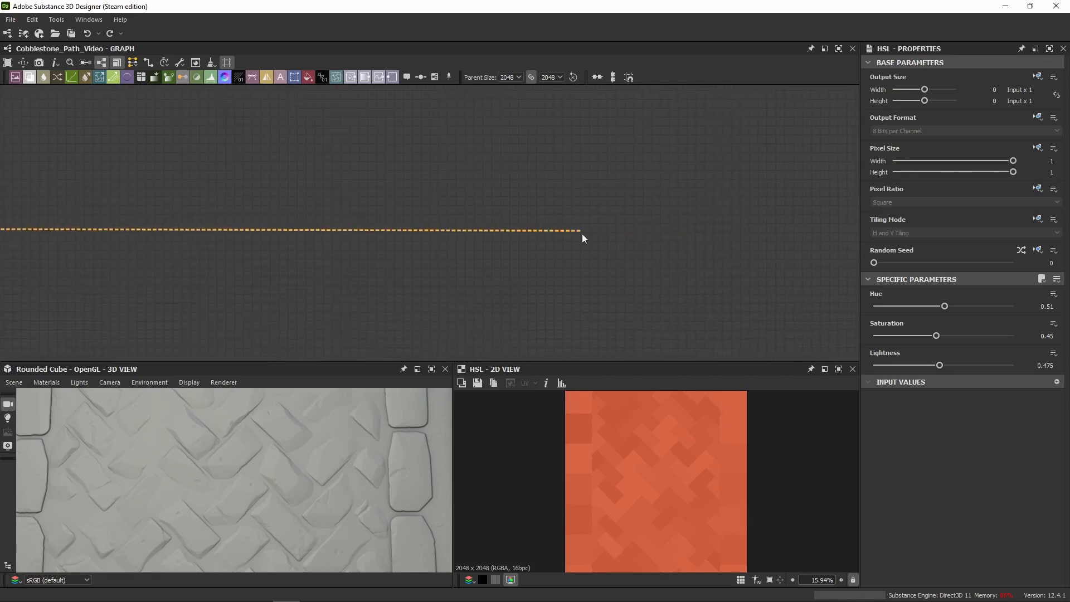
pyautogui.scroll(-3, 592, 249)
pyautogui.scroll(3, 663, 251)
pyautogui.click(712, 226)
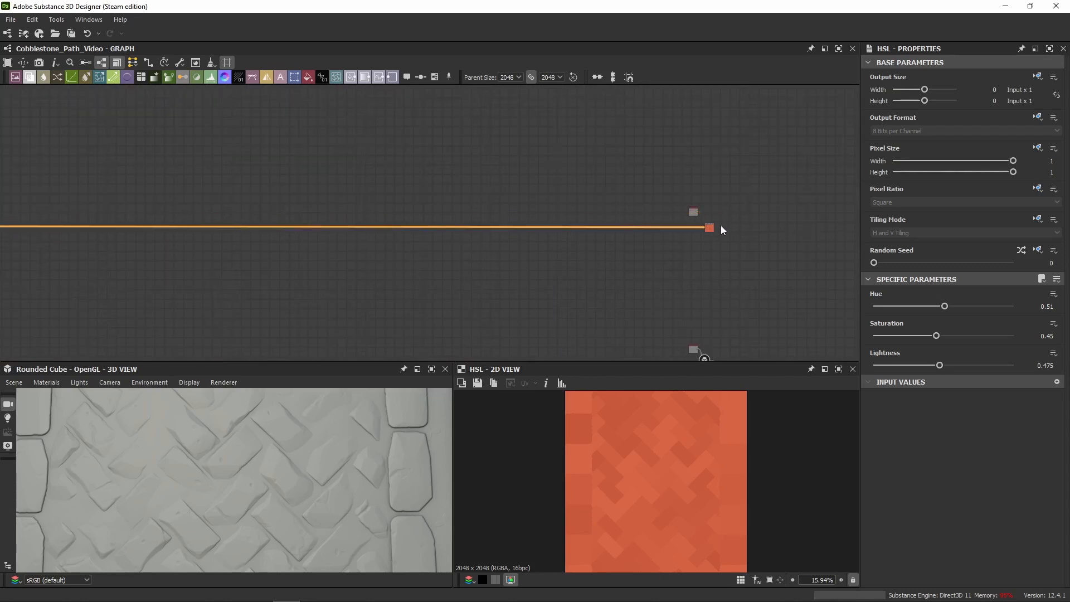
# Change the 3D preview mesh to Plane (hi-res) and turn the camera to show its surface at an angle
pyautogui.scroll(-3, 231, 499)
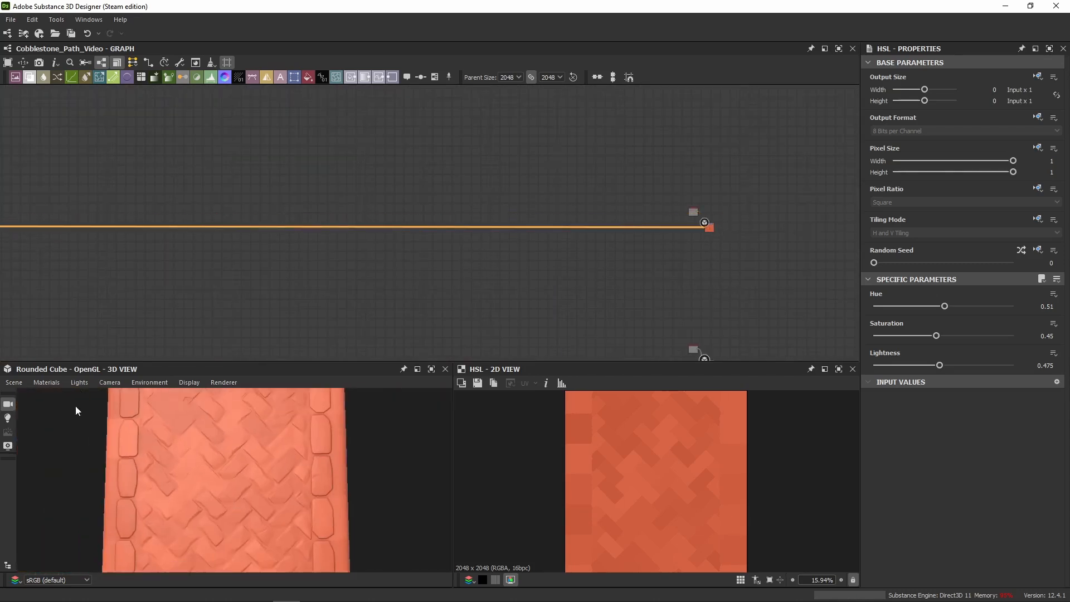
pyautogui.click(16, 382)
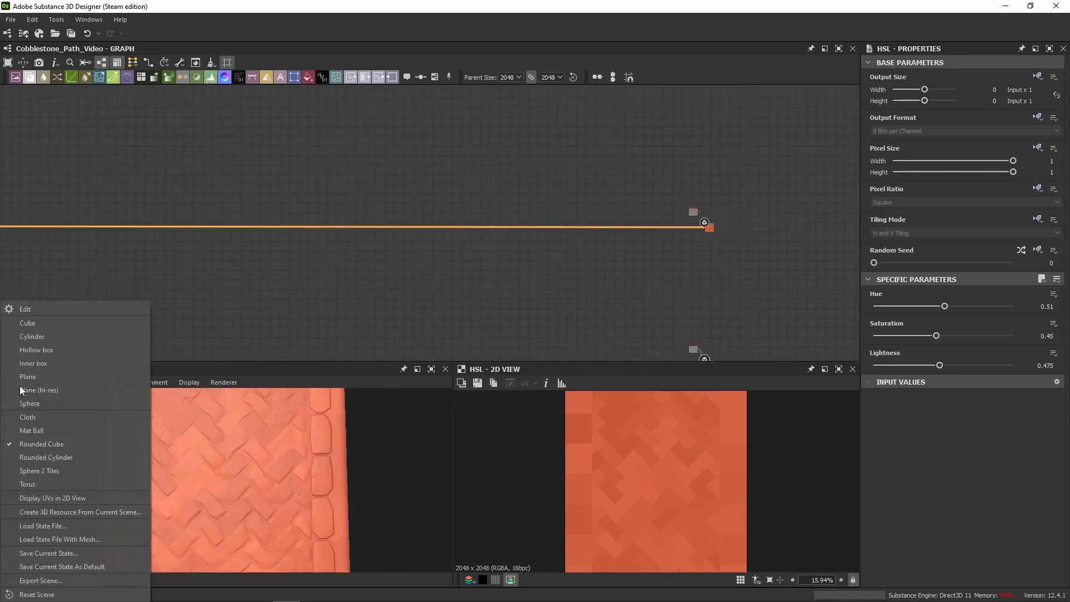
pyautogui.click(39, 390)
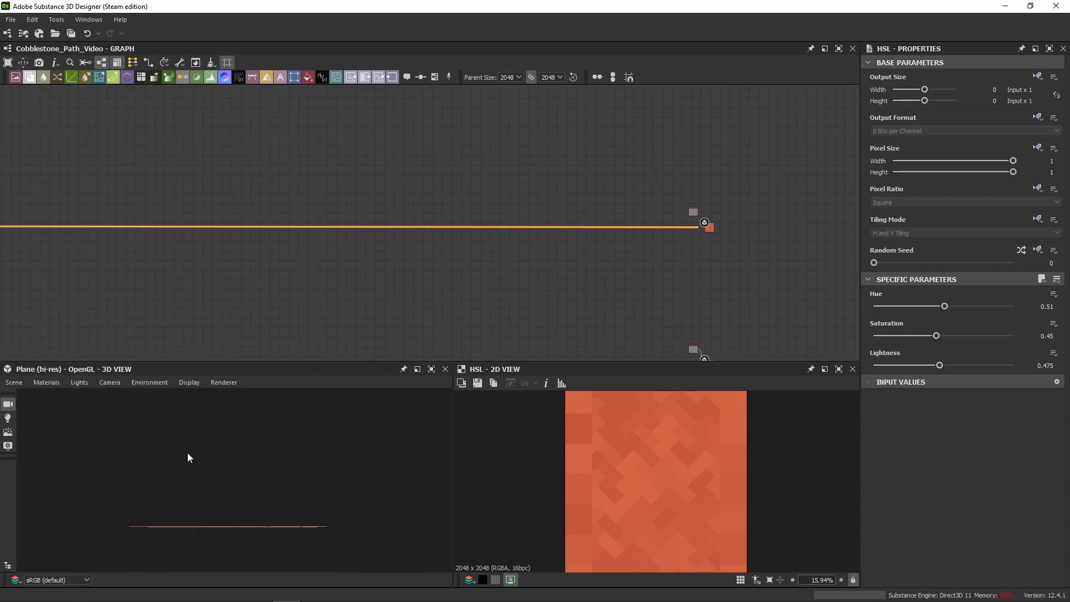
pyautogui.moveTo(187, 452); pyautogui.dragTo(122, 465)
# Edit the default preview material, setting Height Scale to 5 and Tessellation Factor to 6
pyautogui.click(45, 381)
pyautogui.moveTo(79, 394)
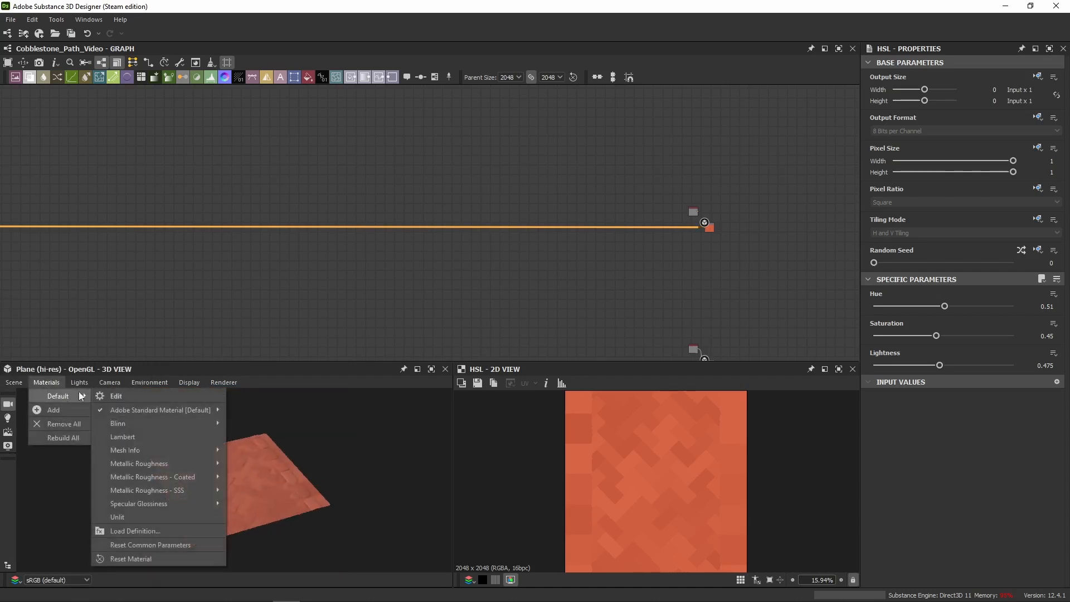
pyautogui.click(140, 395)
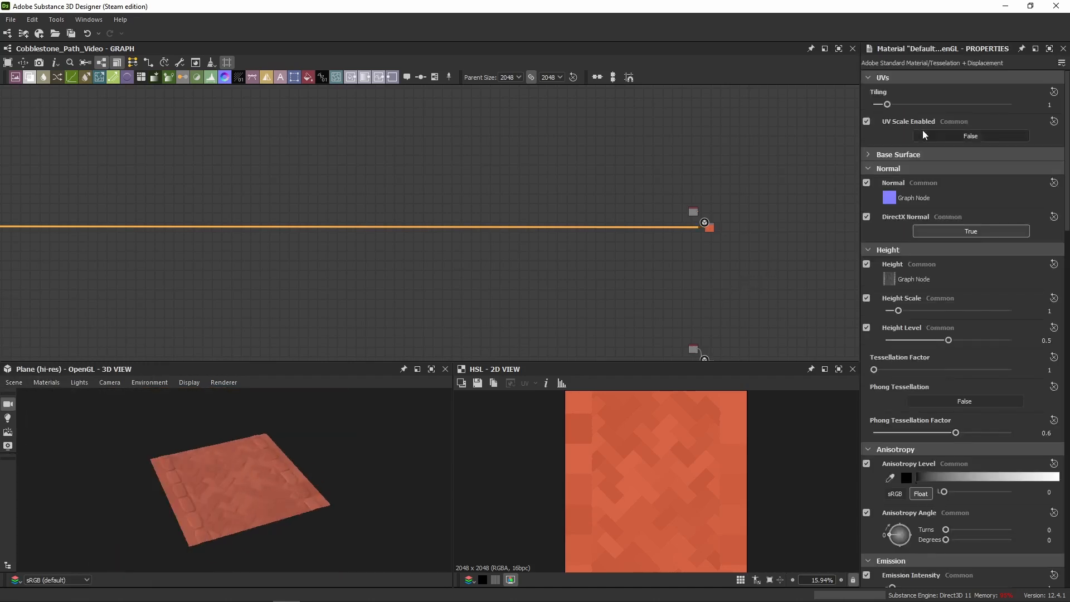
pyautogui.click(1055, 311)
pyautogui.write('5')
pyautogui.press('Return')
pyautogui.click(1034, 371)
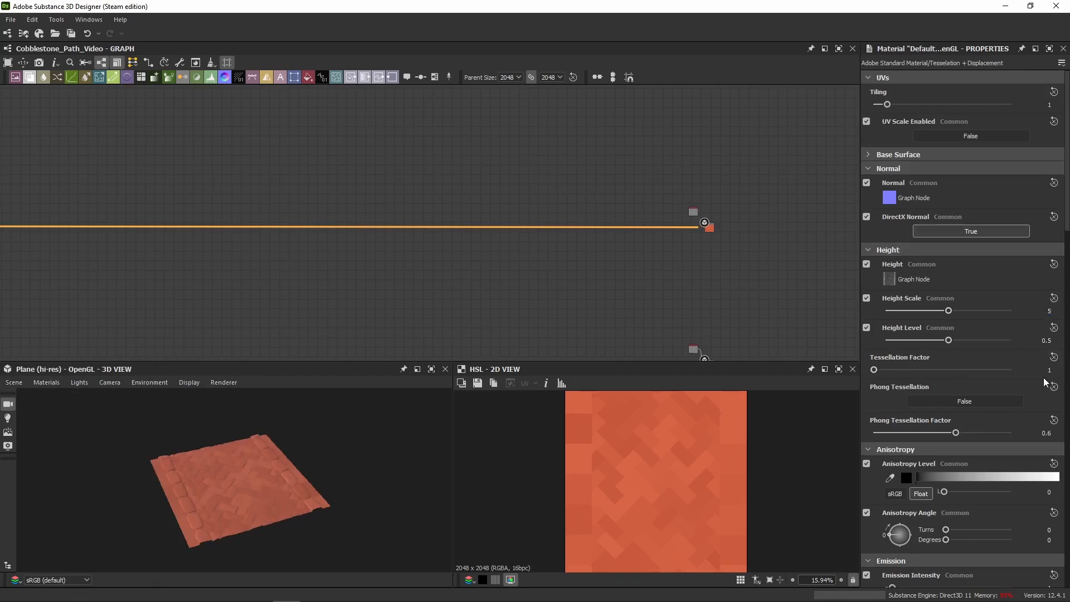
pyautogui.write('6')
pyautogui.press('Return')
# Examine the coloured, displaced bricks on the plane up close in an enlarged 3D view
pyautogui.scroll(5, 235, 475)
pyautogui.moveTo(235, 475); pyautogui.dragTo(199, 514)
pyautogui.scroll(-3, 199, 518)
pyautogui.moveTo(356, 293); pyautogui.dragTo(593, 306, button='middle')
pyautogui.moveTo(251, 179); pyautogui.dragTo(808, 210, button='middle')
pyautogui.scroll(4, 448, 307)
pyautogui.scroll(5, 299, 245)
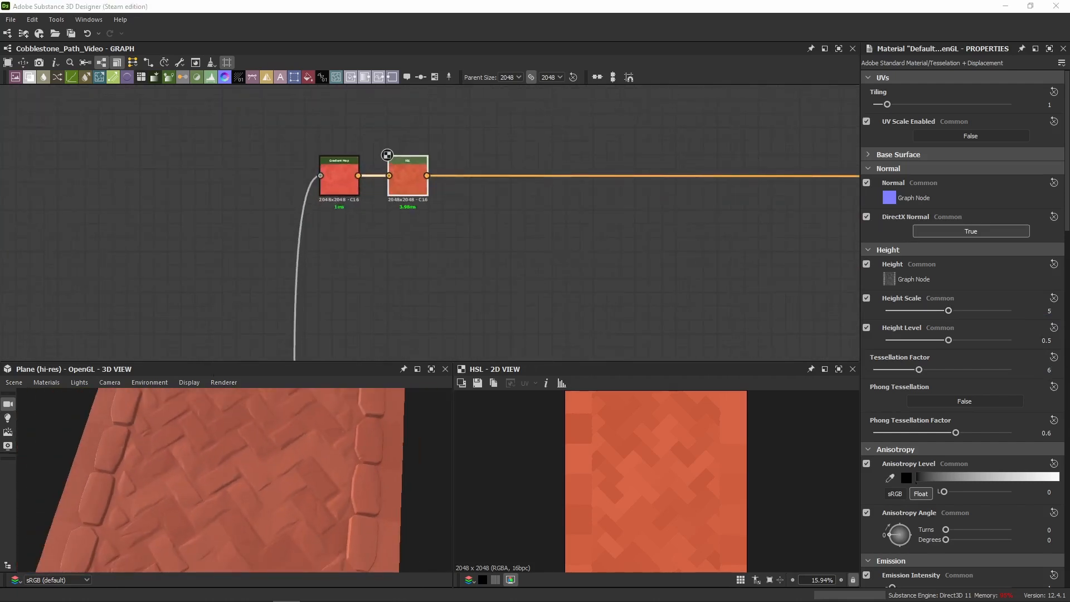
pyautogui.moveTo(275, 485); pyautogui.dragTo(201, 535)
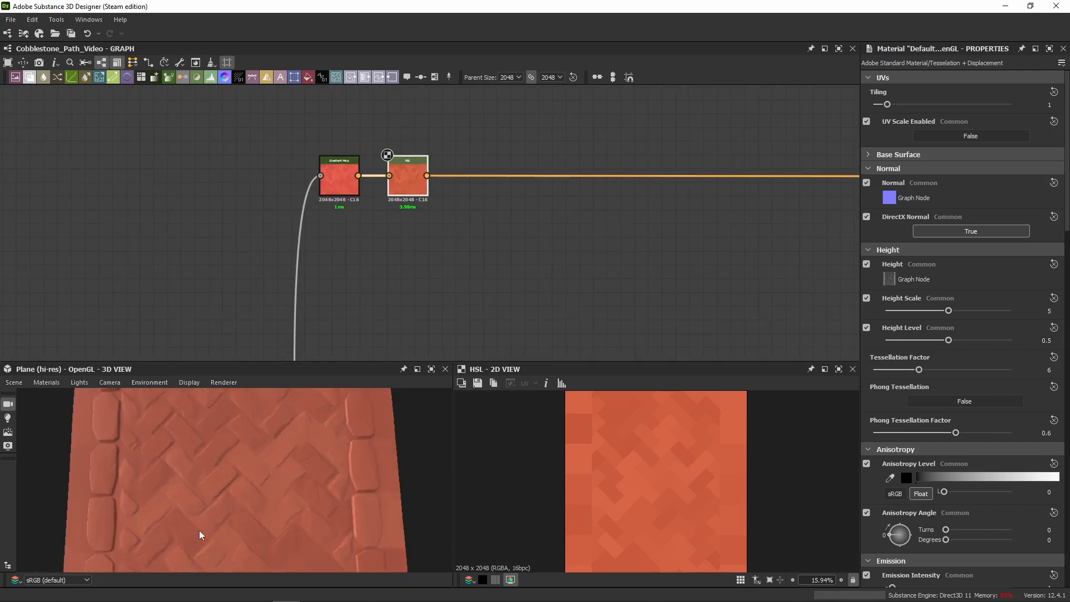
pyautogui.moveTo(271, 361); pyautogui.dragTo(270, 289)
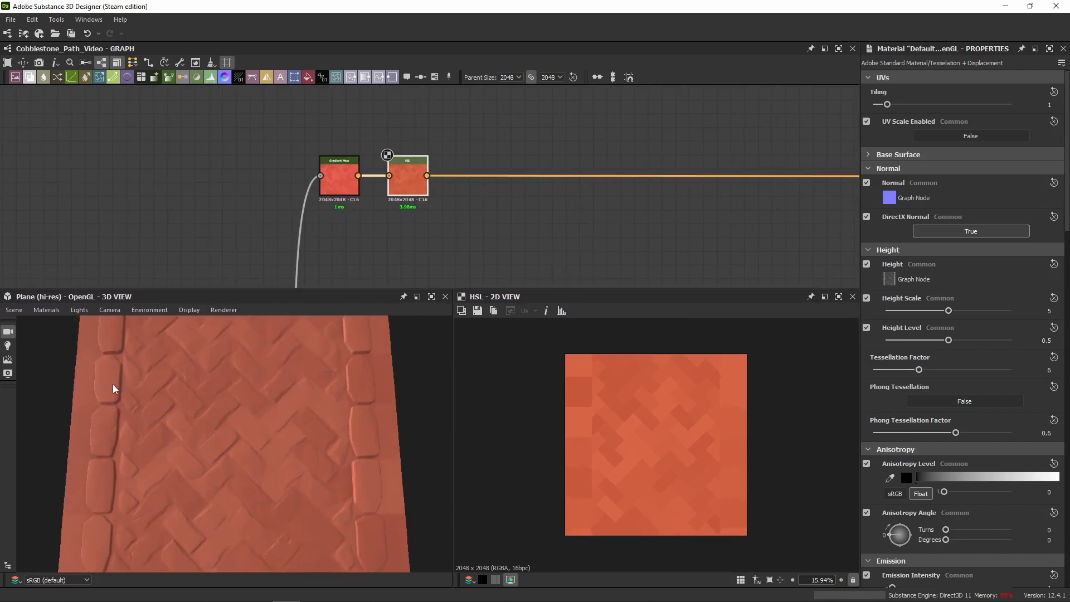
pyautogui.scroll(2, 102, 389)
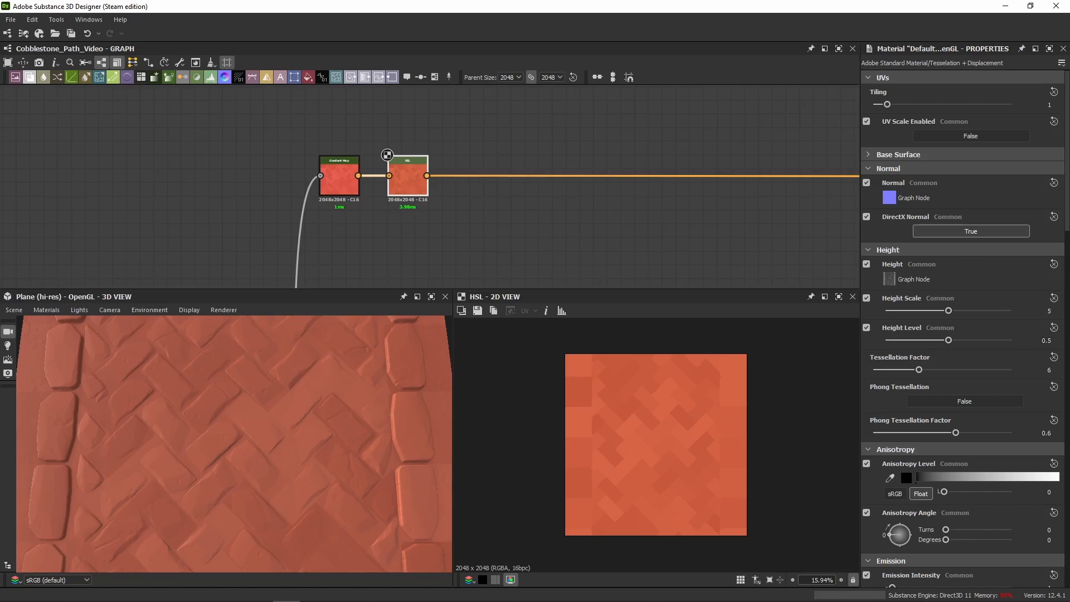
pyautogui.moveTo(185, 383); pyautogui.dragTo(138, 392)
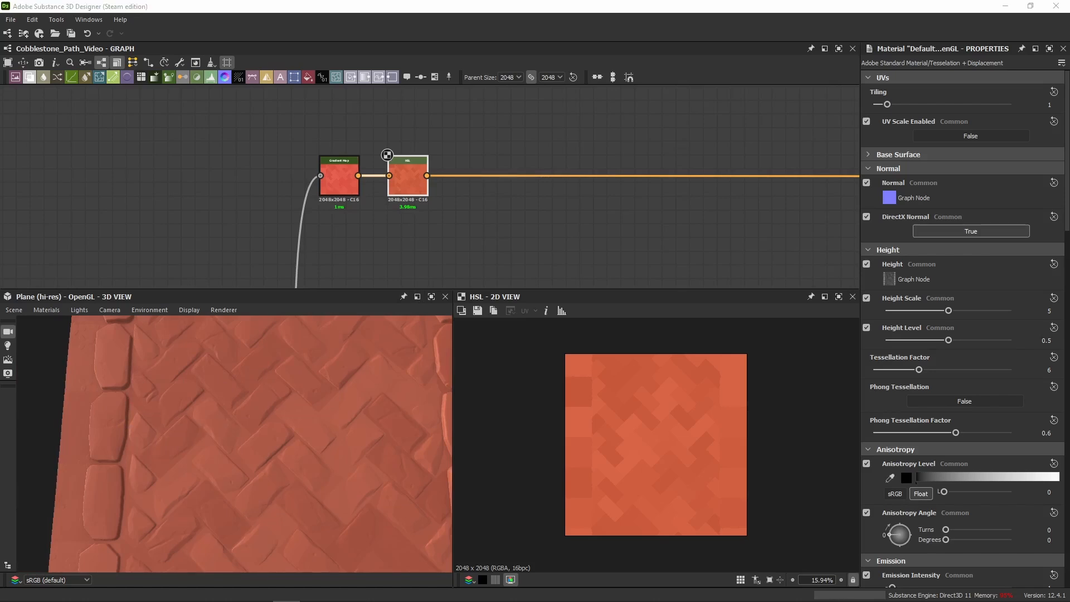
# Paste the Moisture Noise, Histogram Scan, Blur HQ, Vector Warp, Uniform Color and Blend group beside HSL, and insert the Blend into the base colour link
pyautogui.moveTo(439, 243); pyautogui.dragTo(274, 246, button='middle')
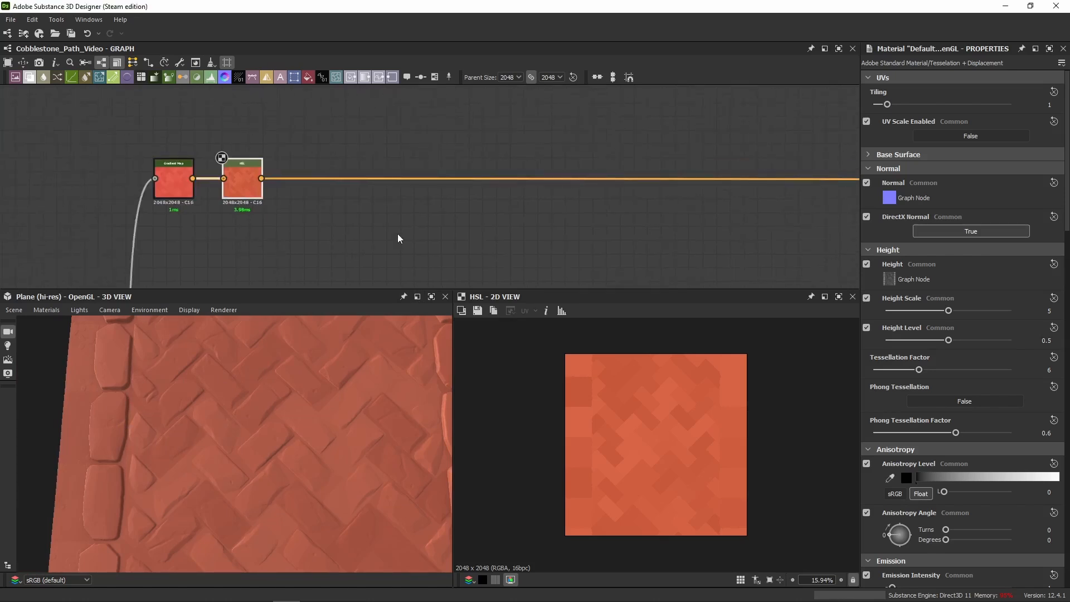
pyautogui.hotkey('ctrl', 'v')
pyautogui.moveTo(294, 218); pyautogui.dragTo(314, 242)
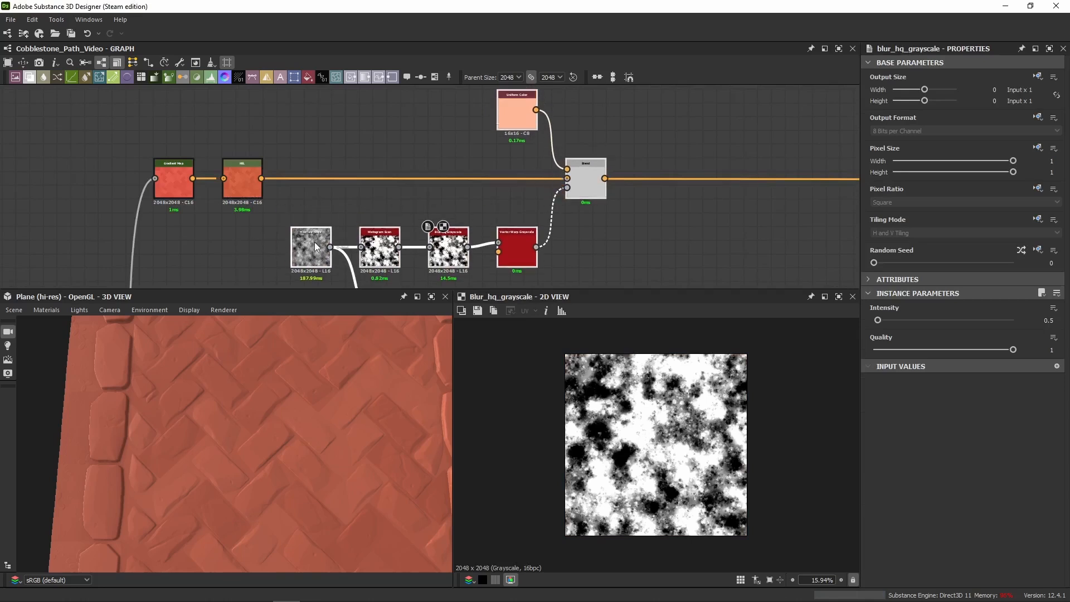
pyautogui.moveTo(260, 179); pyautogui.dragTo(568, 179)
pyautogui.doubleClick(773, 179)
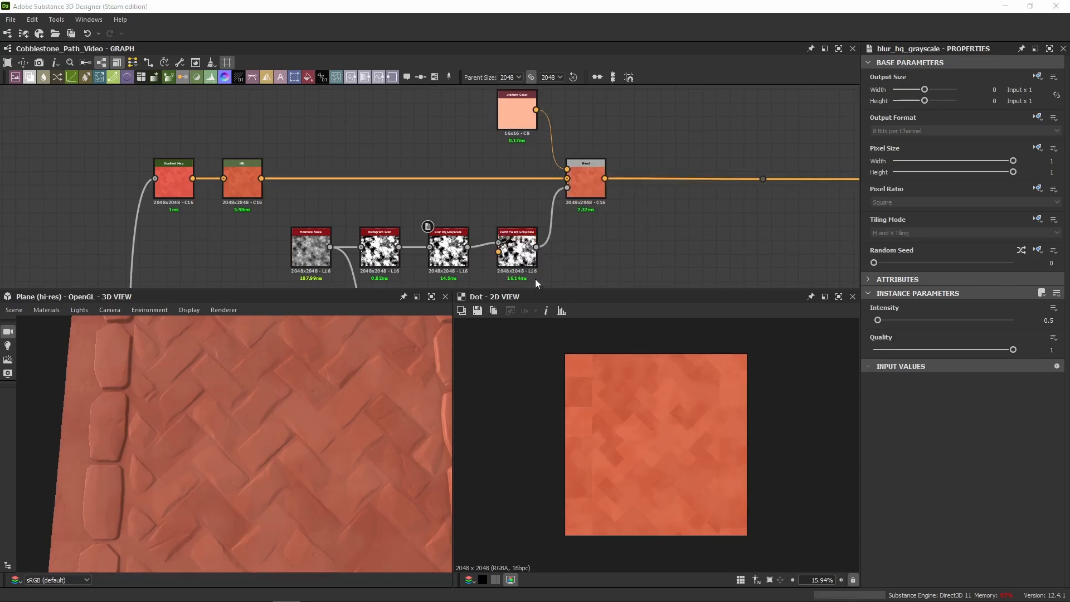
# Inspect the blended brick colour up close in the 2D view and open the Blend node's parameters
pyautogui.moveTo(539, 290); pyautogui.dragTo(539, 310)
pyautogui.scroll(6, 659, 419)
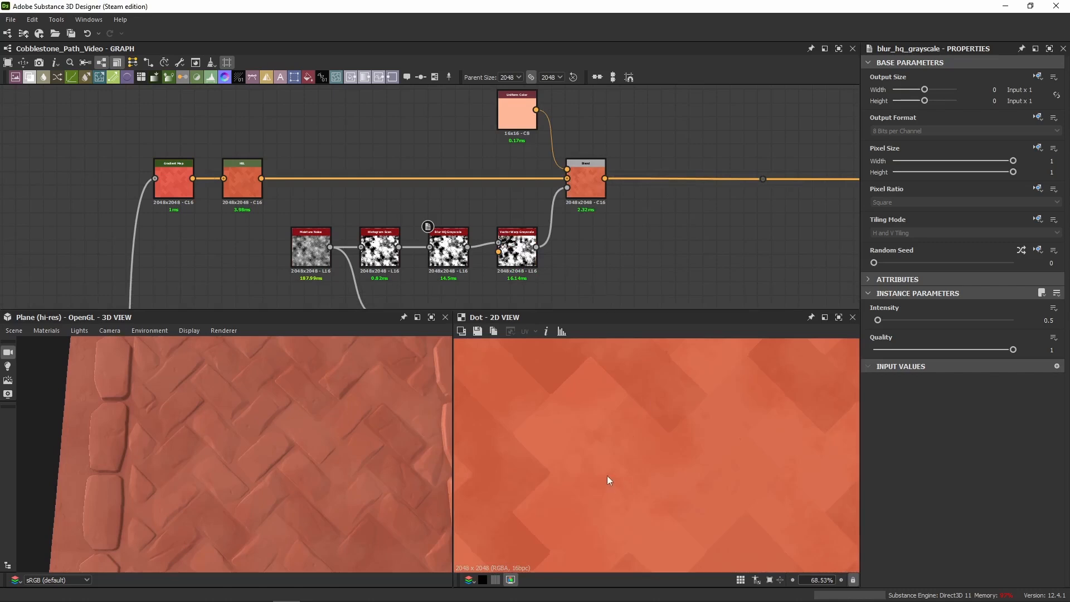
pyautogui.doubleClick(567, 179)
pyautogui.doubleClick(581, 186)
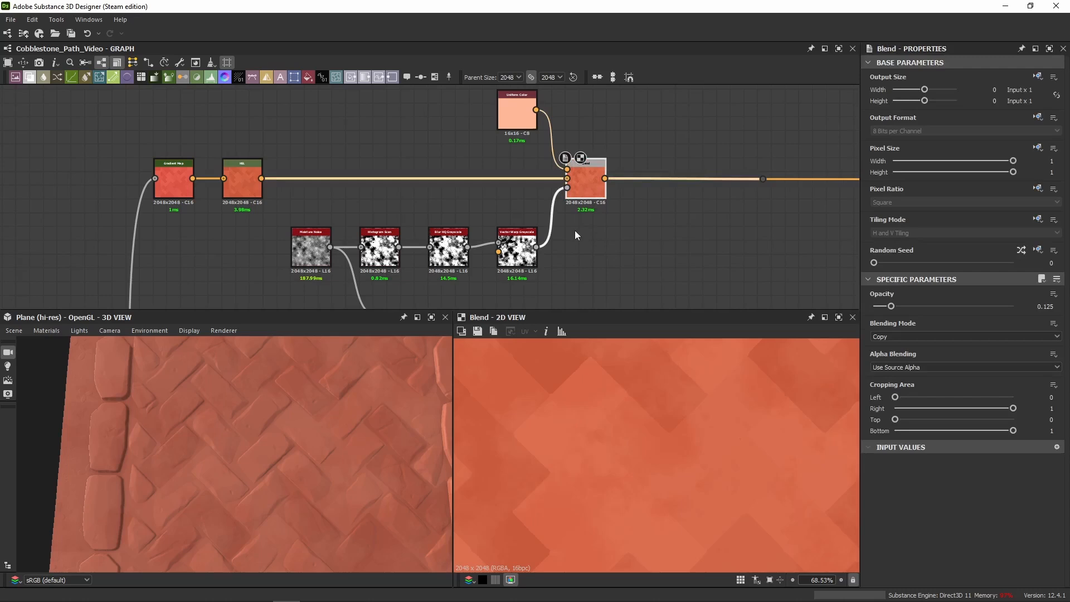
# Place a dot node on the random brick colour connection below the main node chain and preview it
pyautogui.scroll(-2, 573, 233)
pyautogui.moveTo(562, 249); pyautogui.dragTo(527, 193, button='middle')
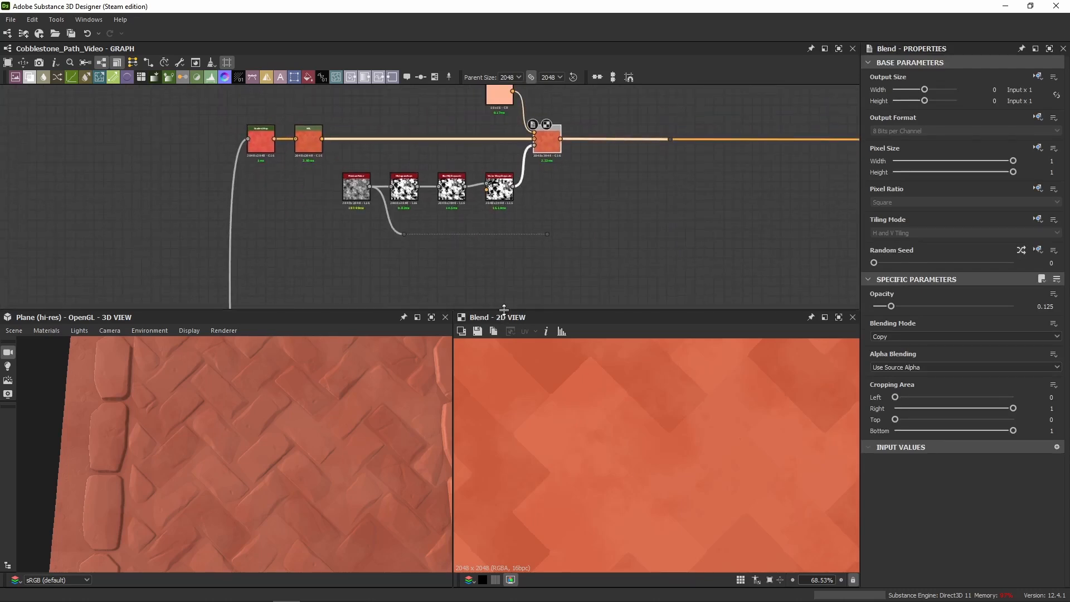
pyautogui.moveTo(501, 310); pyautogui.dragTo(502, 358)
pyautogui.scroll(-2, 493, 212)
pyautogui.scroll(-2, 492, 203)
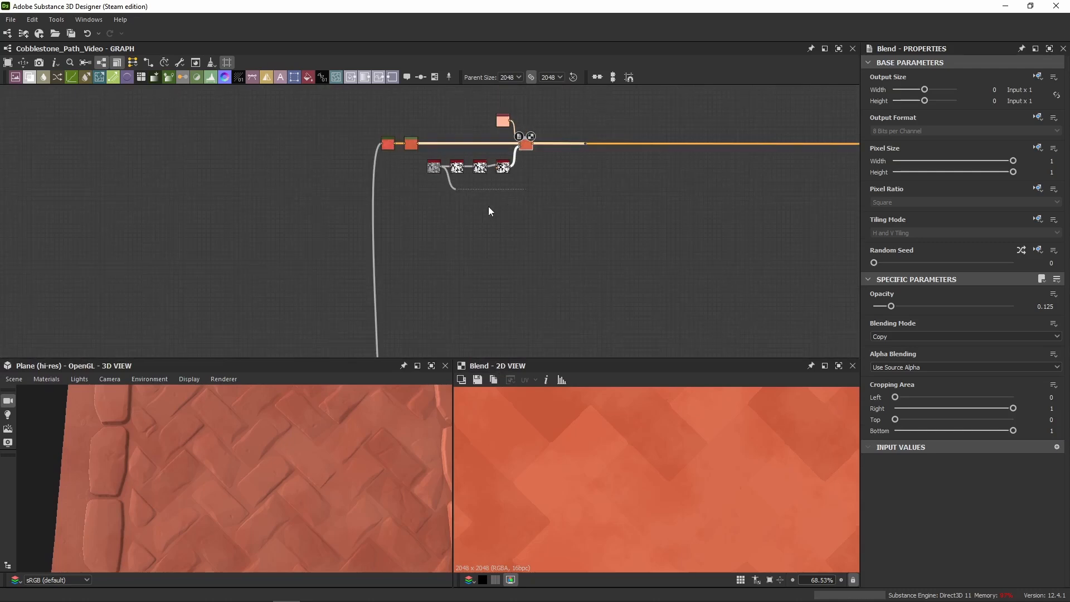
pyautogui.moveTo(476, 280); pyautogui.dragTo(499, 135, button='middle')
pyautogui.scroll(-1, 498, 248)
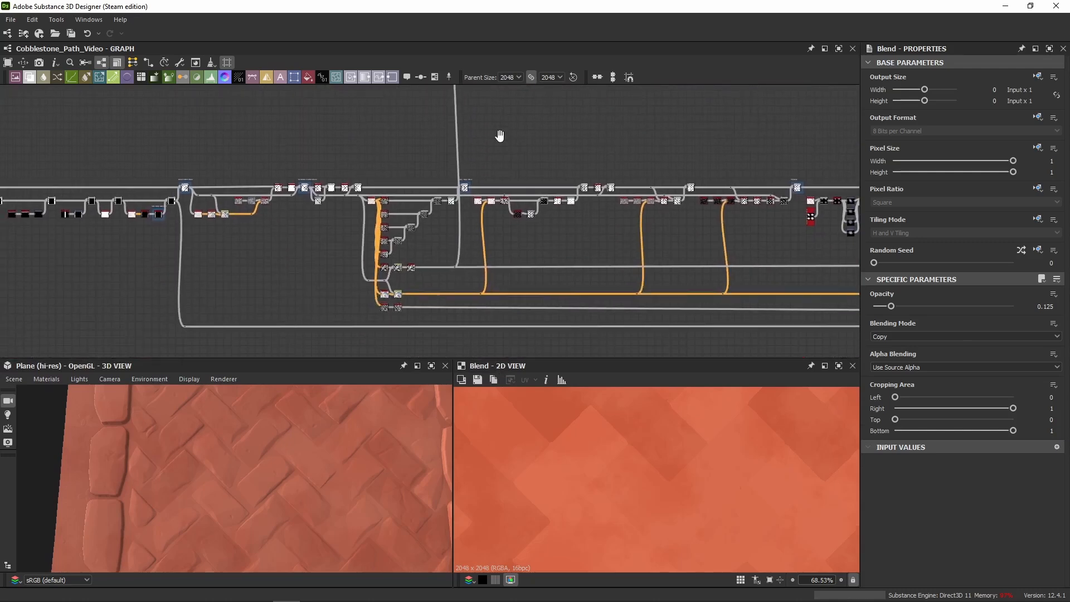
pyautogui.scroll(7, 376, 289)
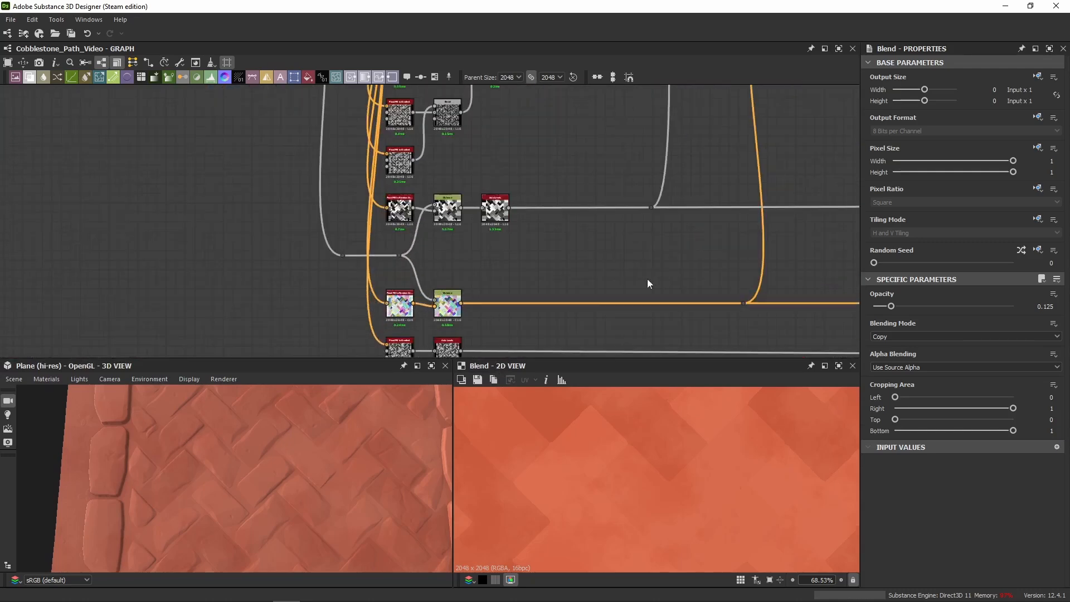
pyautogui.moveTo(795, 298); pyautogui.dragTo(503, 260, button='middle')
pyautogui.scroll(-6, 482, 247)
pyautogui.scroll(5, 495, 253)
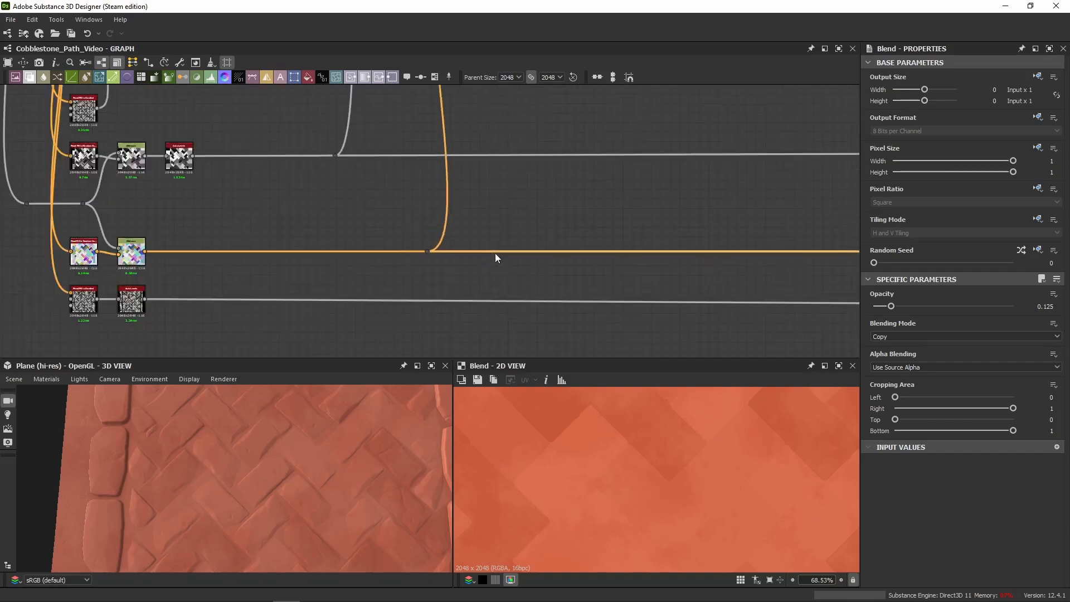
pyautogui.doubleClick(479, 249)
# Connect the random brick colour dot to the vector map input of the Vector Warp Grayscale node
pyautogui.moveTo(479, 249); pyautogui.dragTo(494, 221)
pyautogui.scroll(-12, 523, 173)
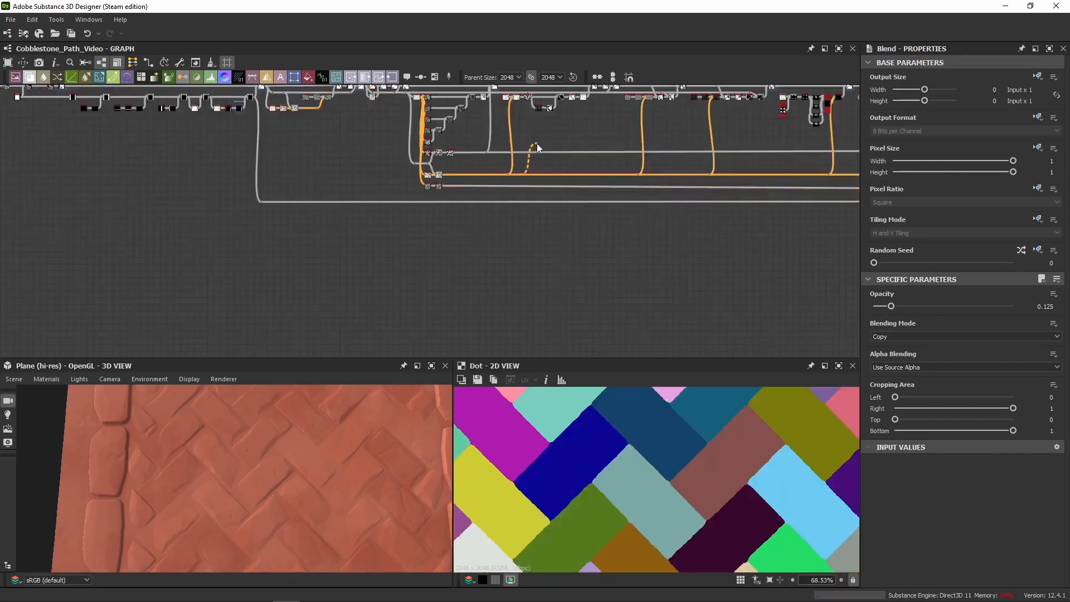
pyautogui.moveTo(537, 143); pyautogui.dragTo(525, 336, button='middle')
pyautogui.scroll(8, 530, 197)
pyautogui.scroll(3, 599, 213)
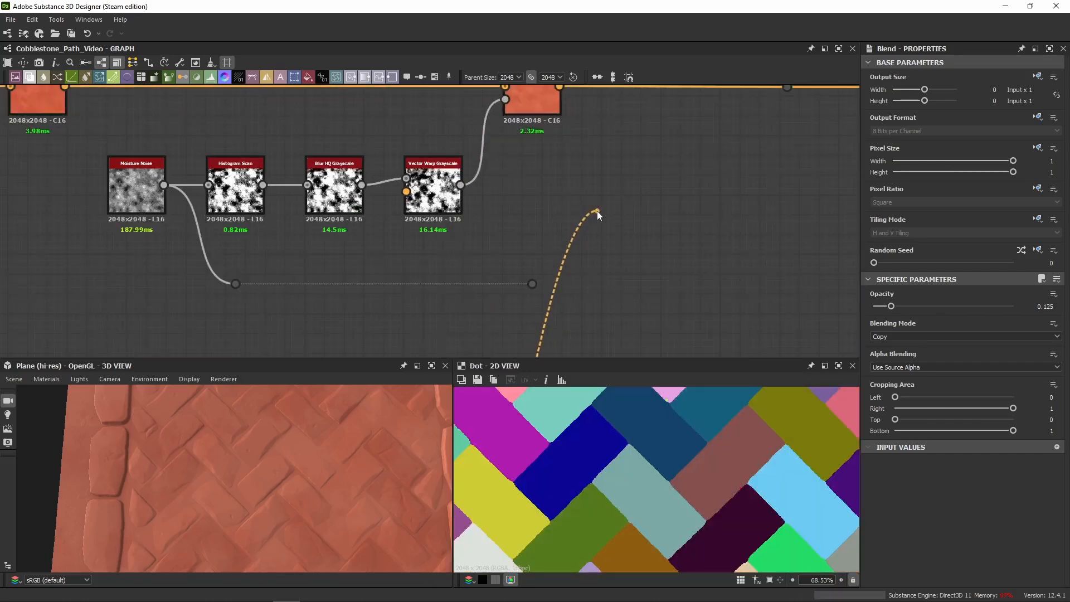
pyautogui.click(407, 191)
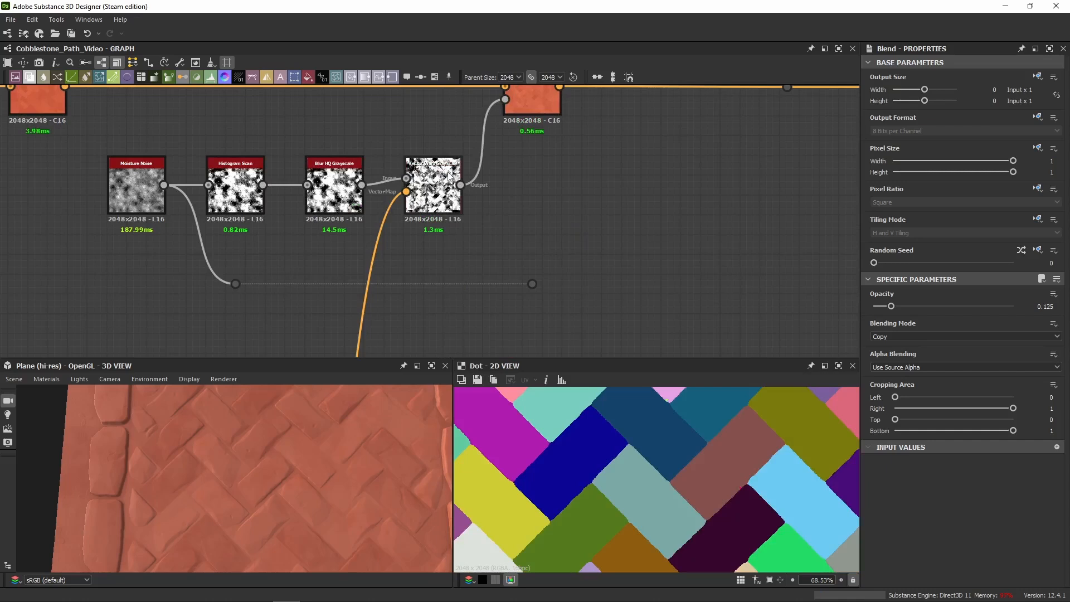
# Preview the Moisture Noise node in the 2D view and show its parameters
pyautogui.moveTo(475, 237); pyautogui.dragTo(674, 268, button='middle')
pyautogui.moveTo(416, 145); pyautogui.dragTo(312, 203, button='middle')
pyautogui.moveTo(256, 253); pyautogui.dragTo(297, 239, button='middle')
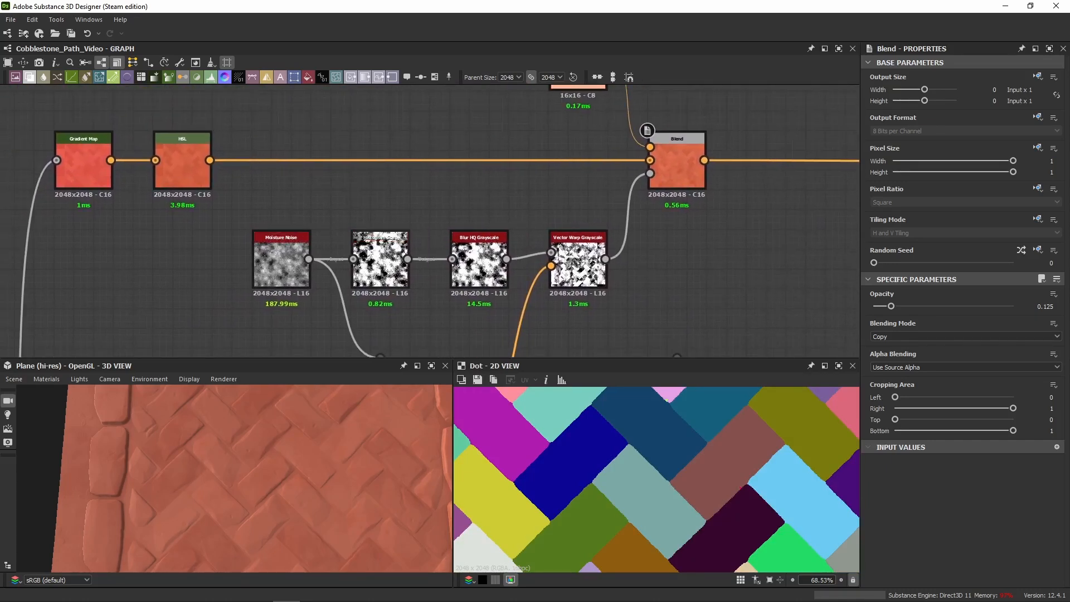
pyautogui.doubleClick(280, 274)
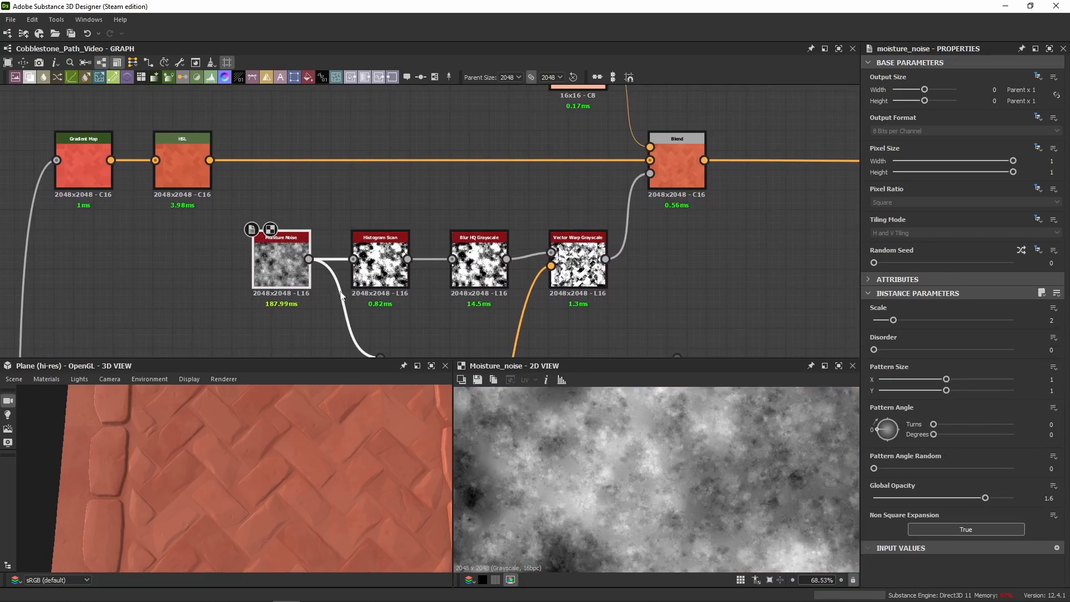
# Preview the Histogram Scan node with its parameters and enlarge the 2D and 3D views to show more of the texture
pyautogui.click(383, 265)
pyautogui.doubleClick(383, 265)
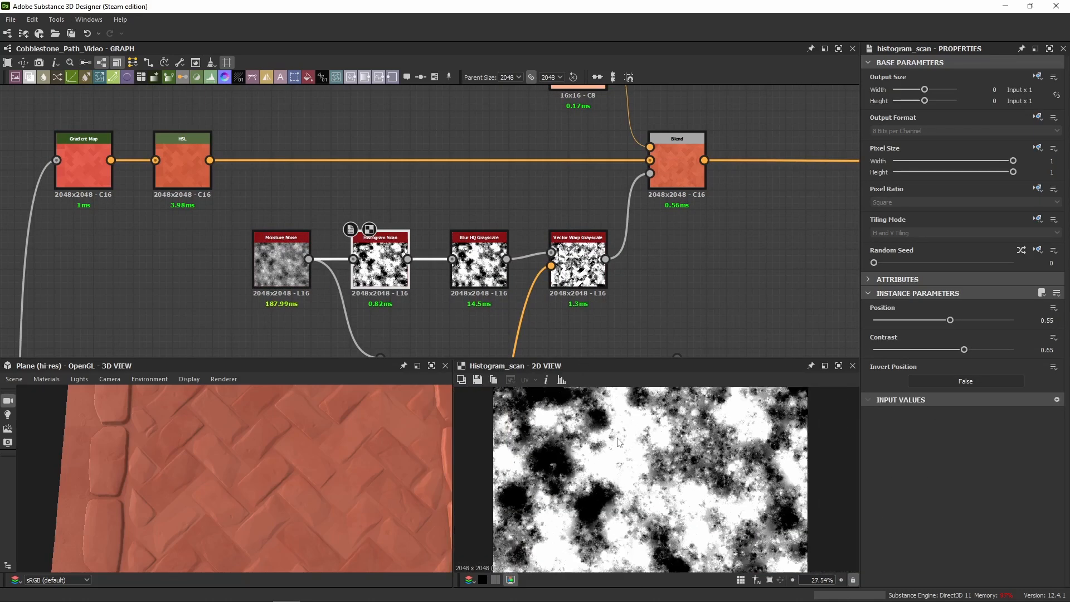
pyautogui.scroll(-2, 618, 442)
pyautogui.moveTo(639, 358); pyautogui.dragTo(640, 300)
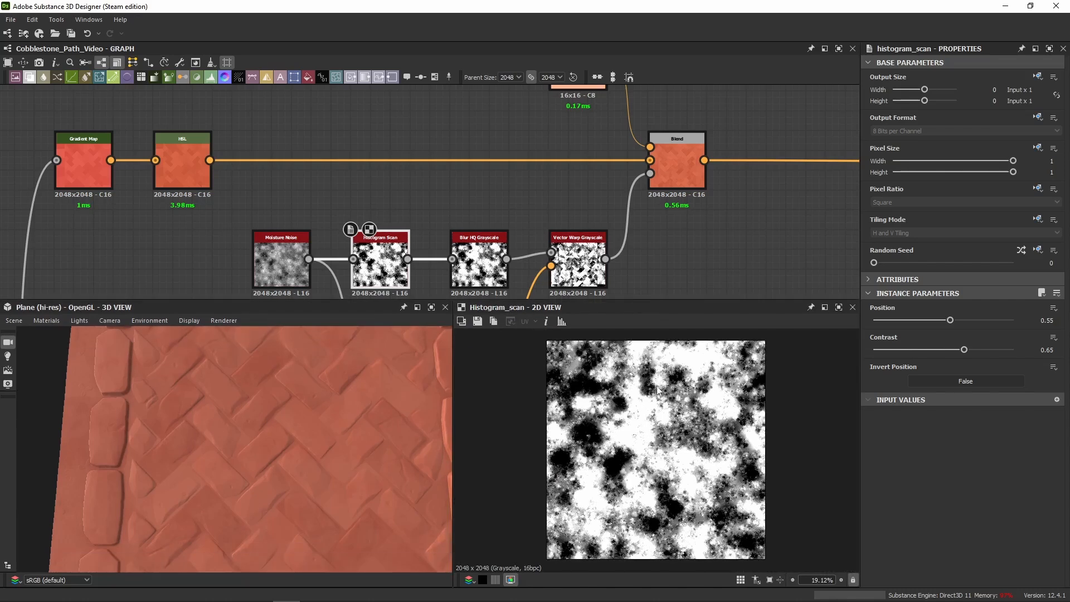
pyautogui.scroll(4, 663, 429)
pyautogui.moveTo(396, 208); pyautogui.dragTo(406, 174, button='middle')
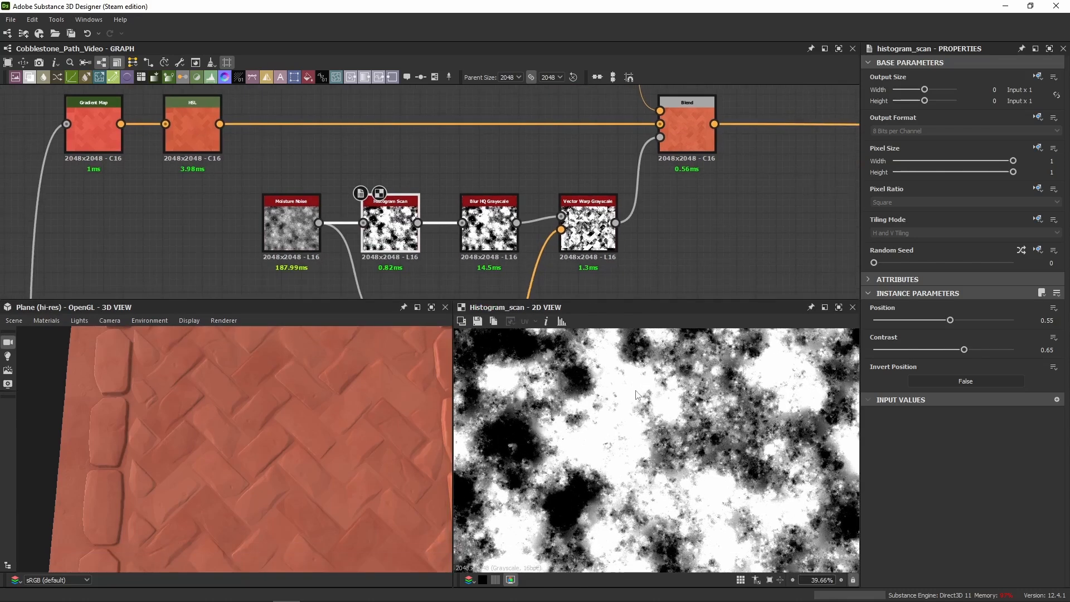
# Compare the Moisture Noise, Histogram Scan and Blend outputs in the 2D view, ending on the Histogram Scan parameters
pyautogui.doubleClick(284, 229)
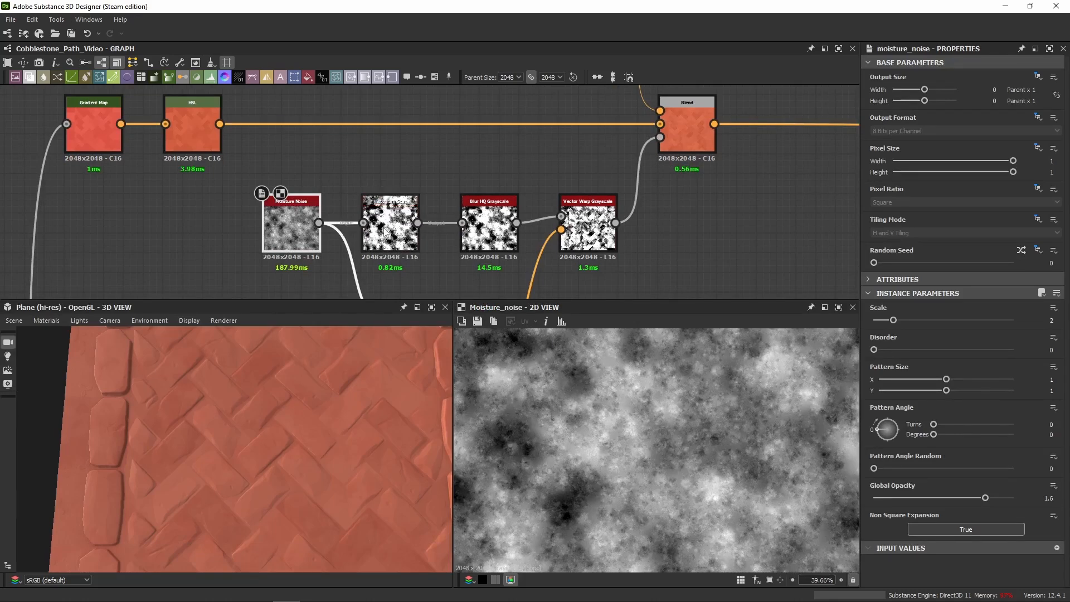
pyautogui.doubleClick(385, 233)
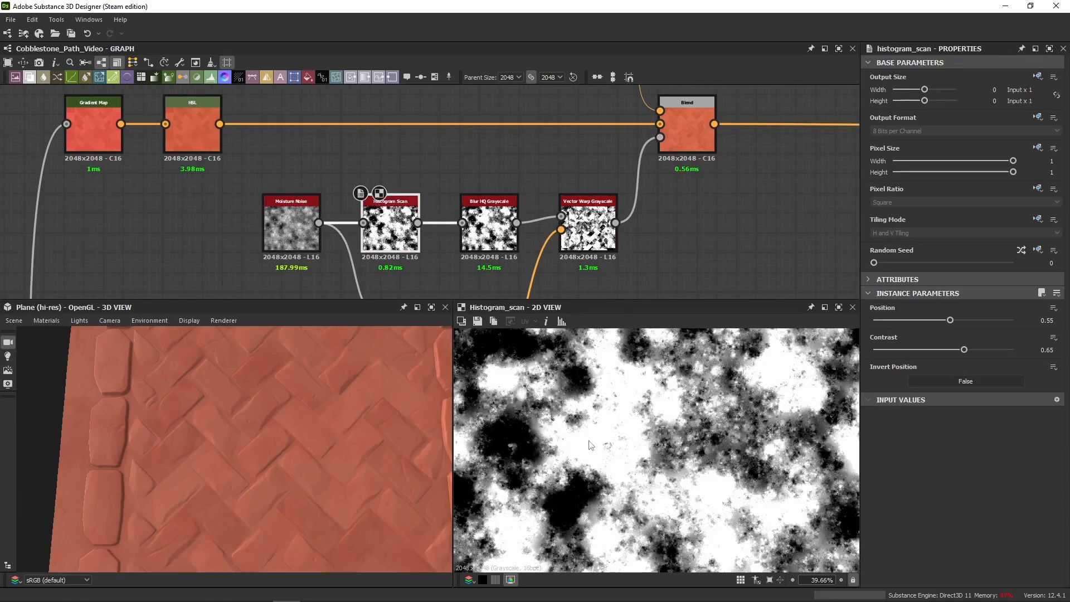
pyautogui.doubleClick(691, 131)
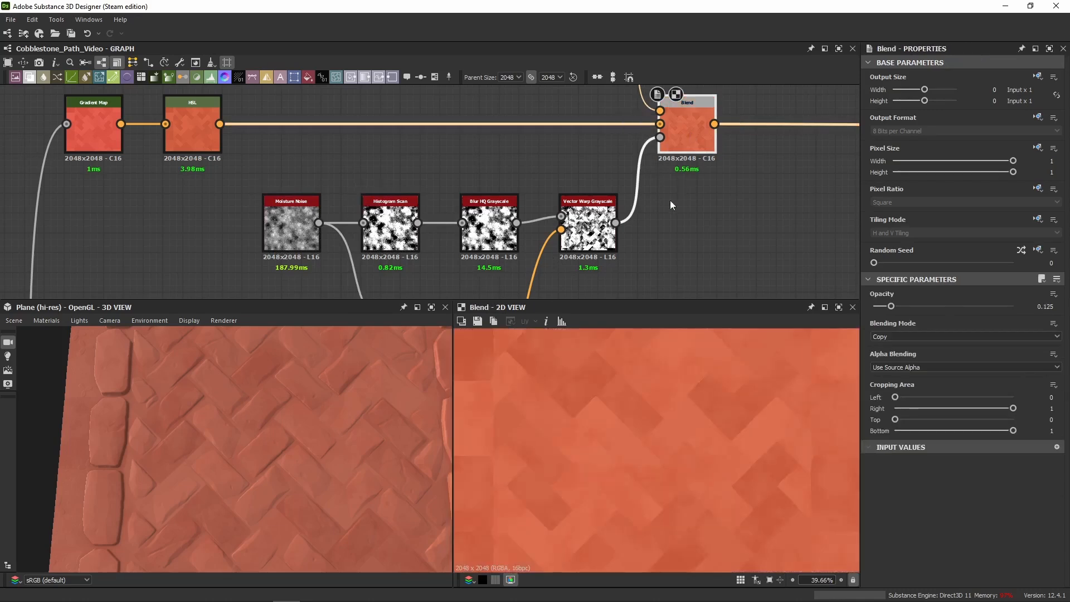
pyautogui.click(386, 233)
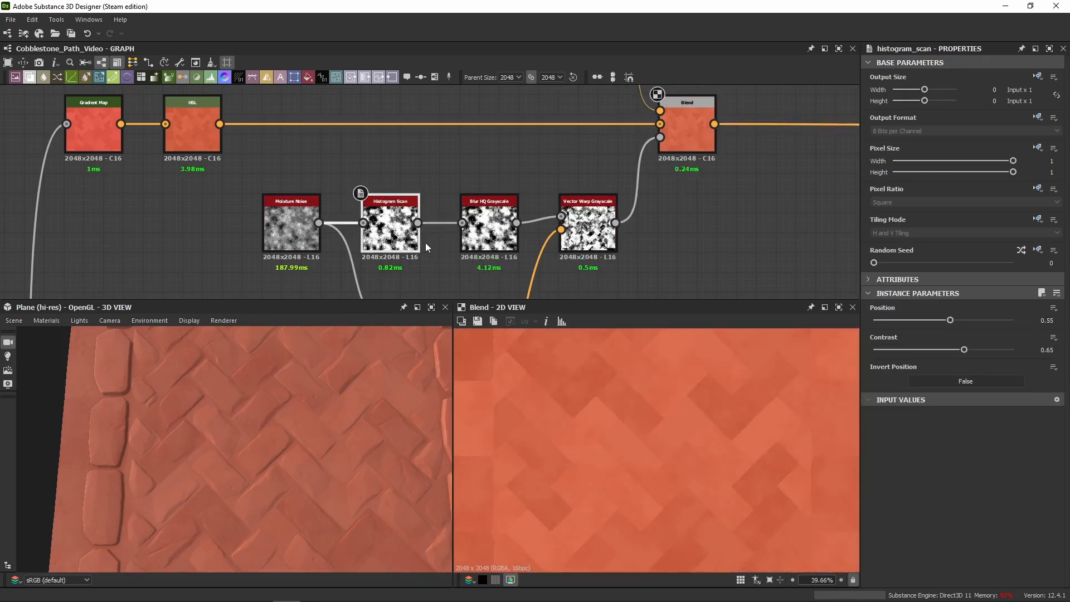
pyautogui.doubleClick(410, 240)
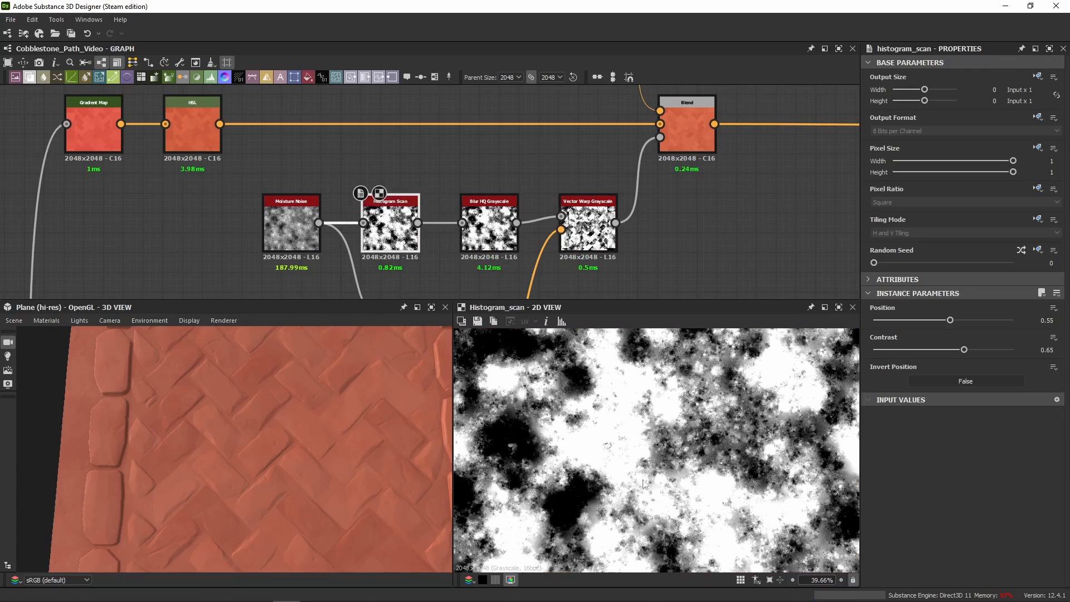
# Preview the Blur HQ Grayscale node and examine its softened noise up close in the 2D view
pyautogui.doubleClick(490, 234)
pyautogui.scroll(5, 570, 495)
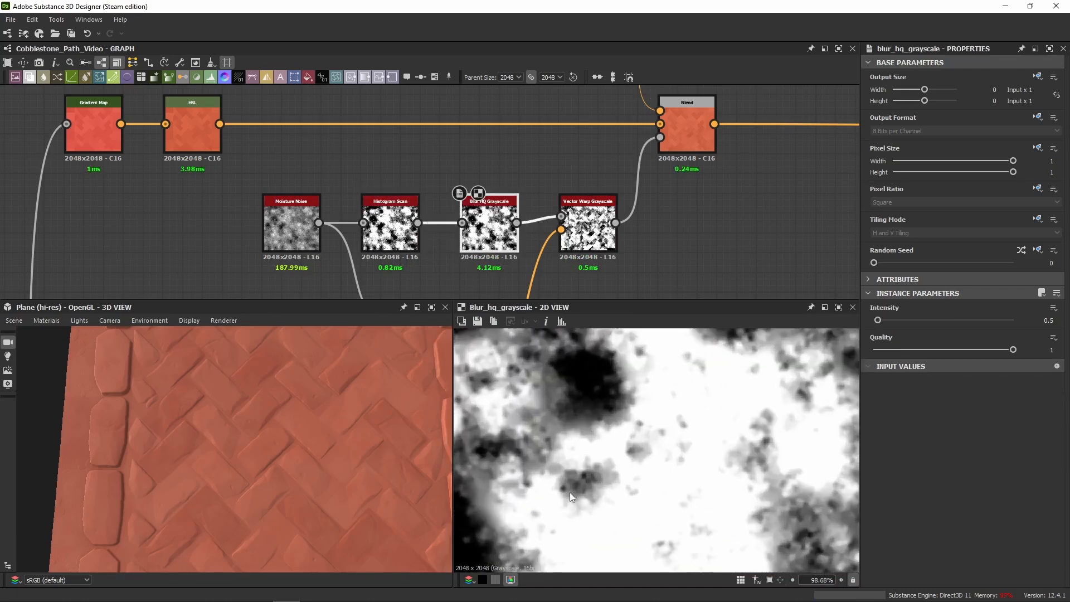
pyautogui.scroll(3, 569, 493)
pyautogui.moveTo(624, 254); pyautogui.dragTo(516, 226, button='middle')
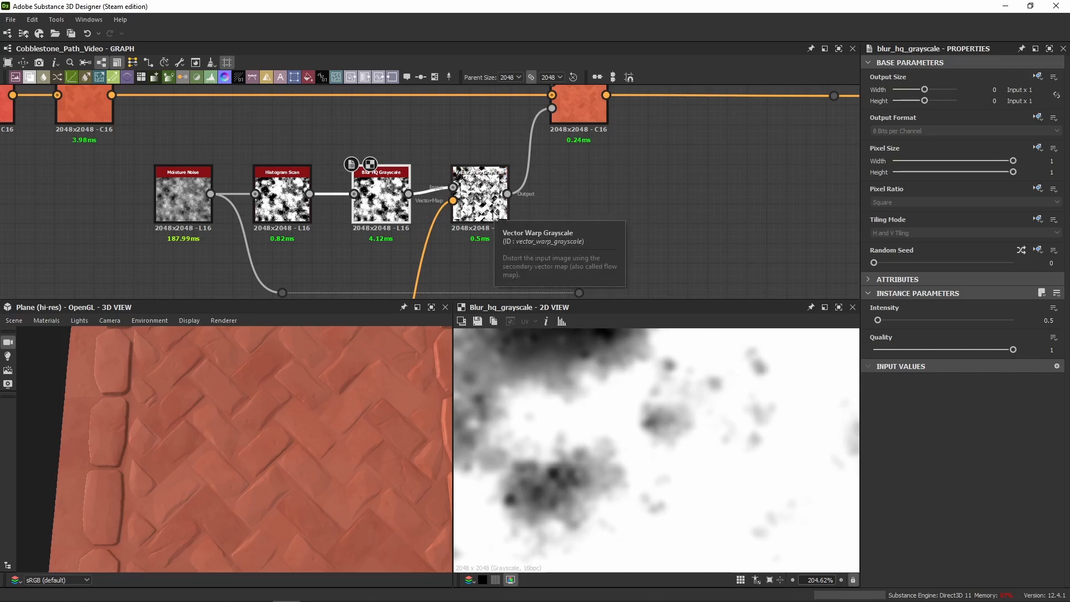
# Inspect the Vector Warp Grayscale output and its parameters, checking how the noise is offset across the bricks
pyautogui.doubleClick(495, 216)
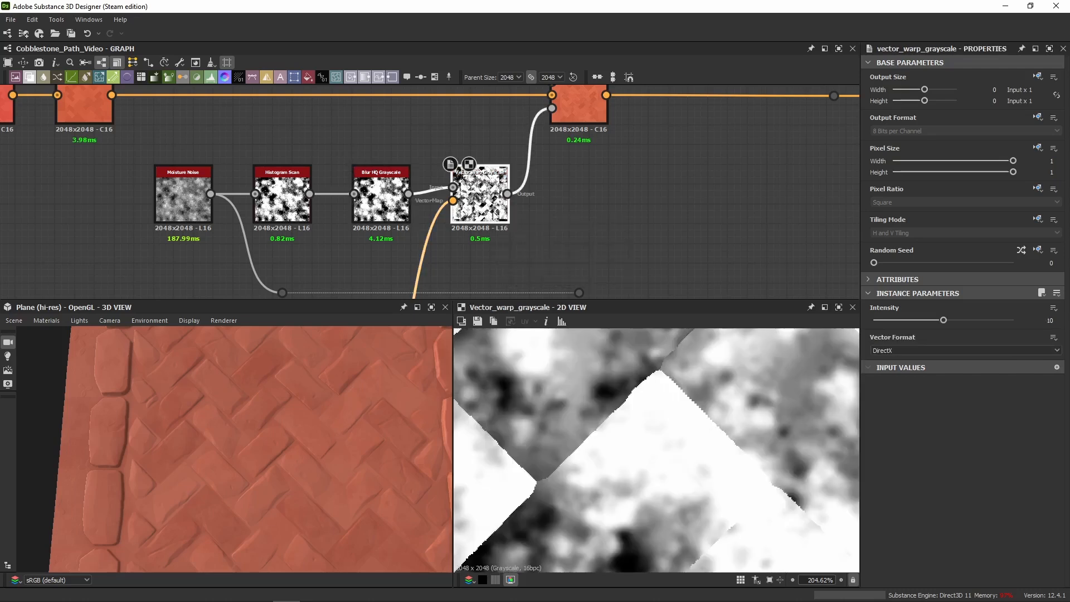
pyautogui.moveTo(589, 188); pyautogui.dragTo(569, 233, button='middle')
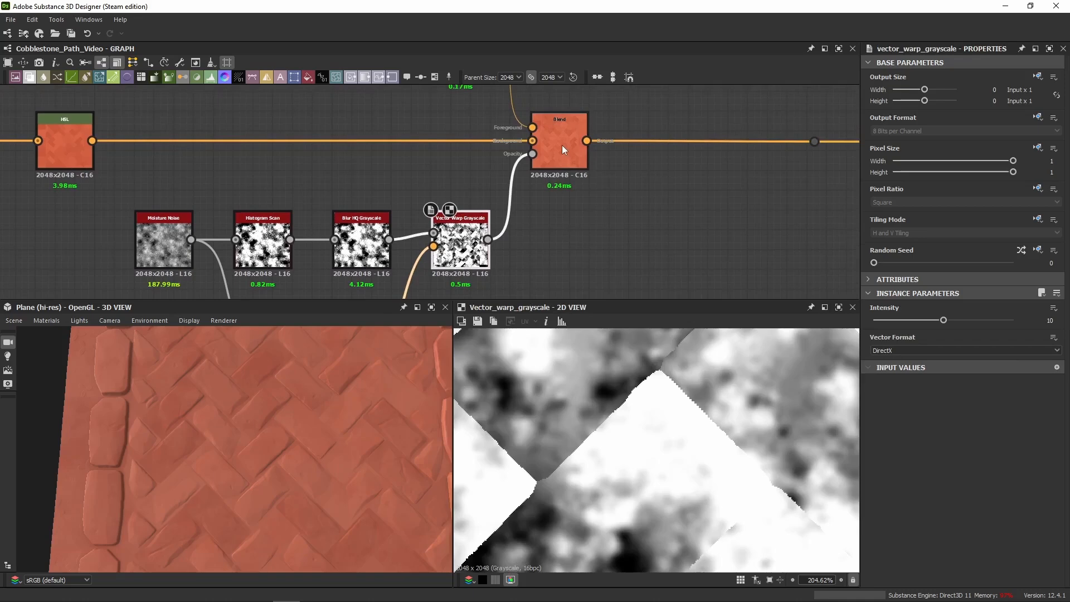
pyautogui.doubleClick(561, 145)
pyautogui.doubleClick(461, 239)
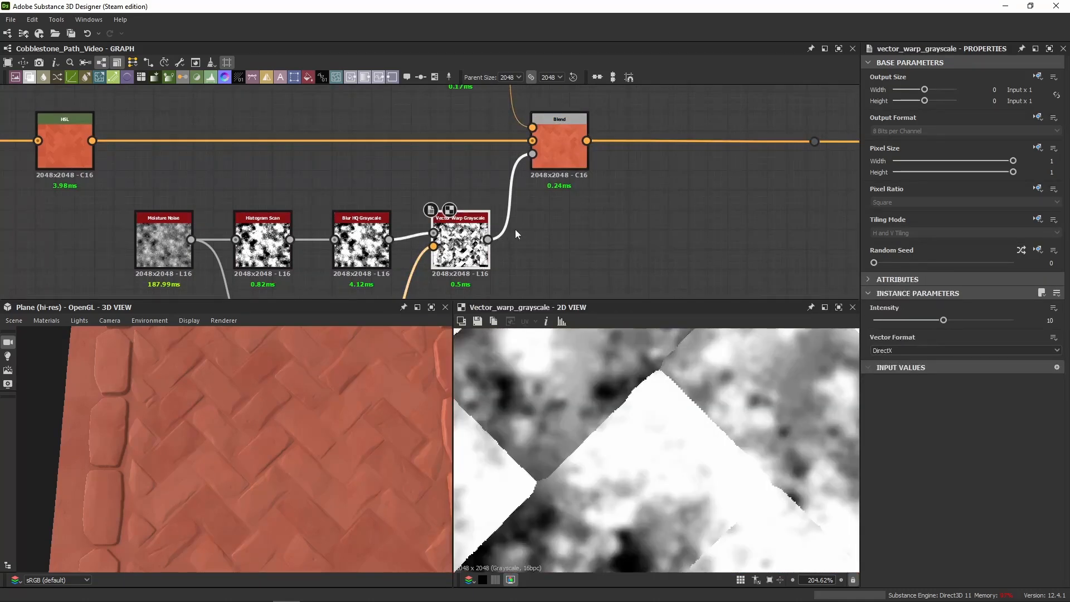
pyautogui.moveTo(515, 233); pyautogui.dragTo(493, 291, button='middle')
pyautogui.scroll(-5, 599, 402)
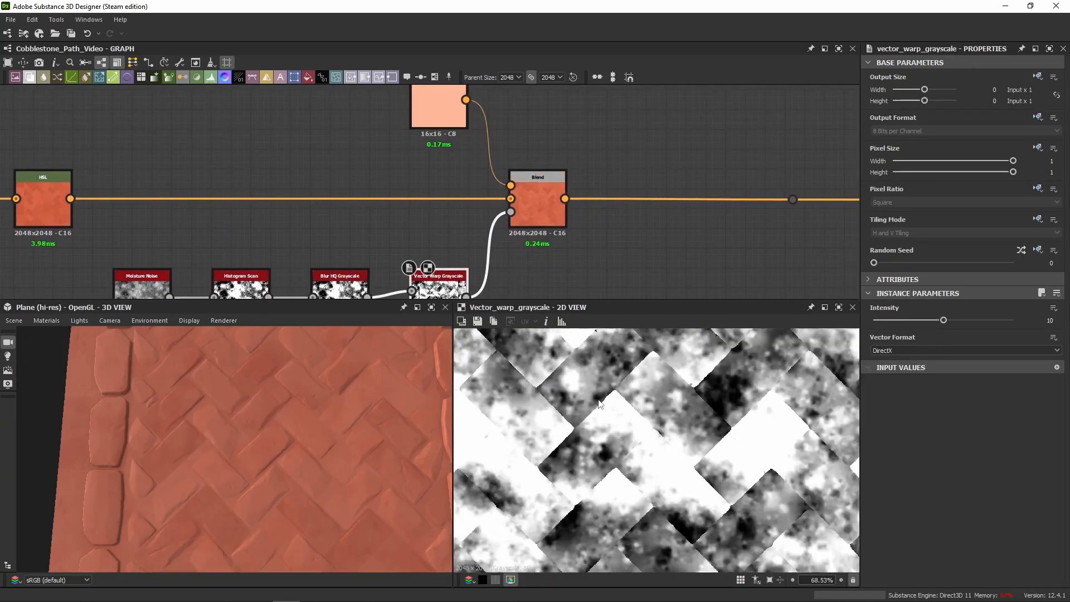
# Review the Blend node's result and settings, and show the parameters of the Uniform Color node feeding its foreground
pyautogui.doubleClick(554, 207)
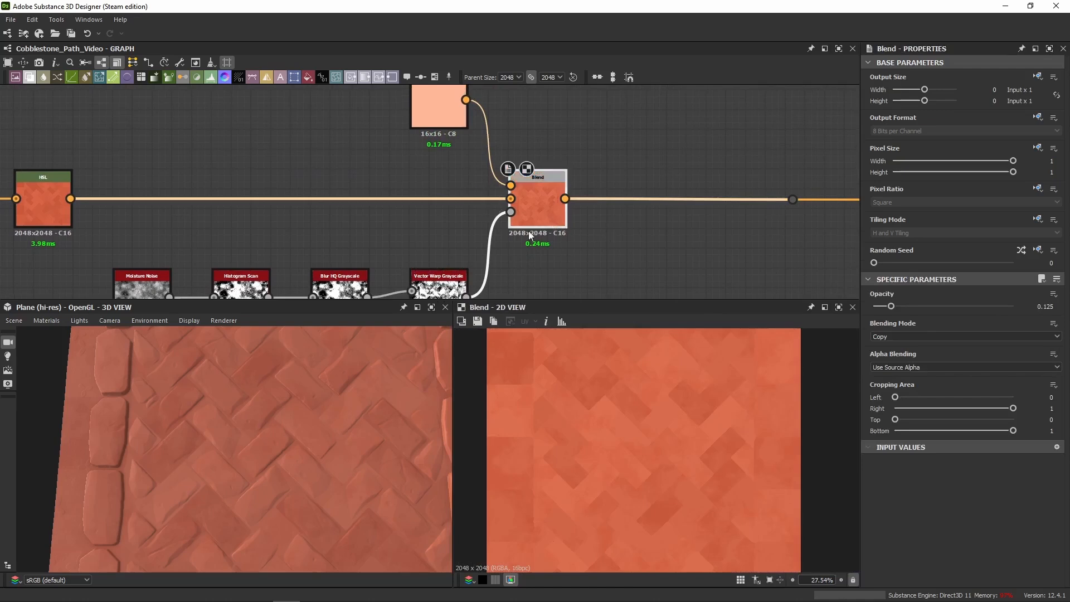
pyautogui.moveTo(457, 210); pyautogui.dragTo(473, 160, button='middle')
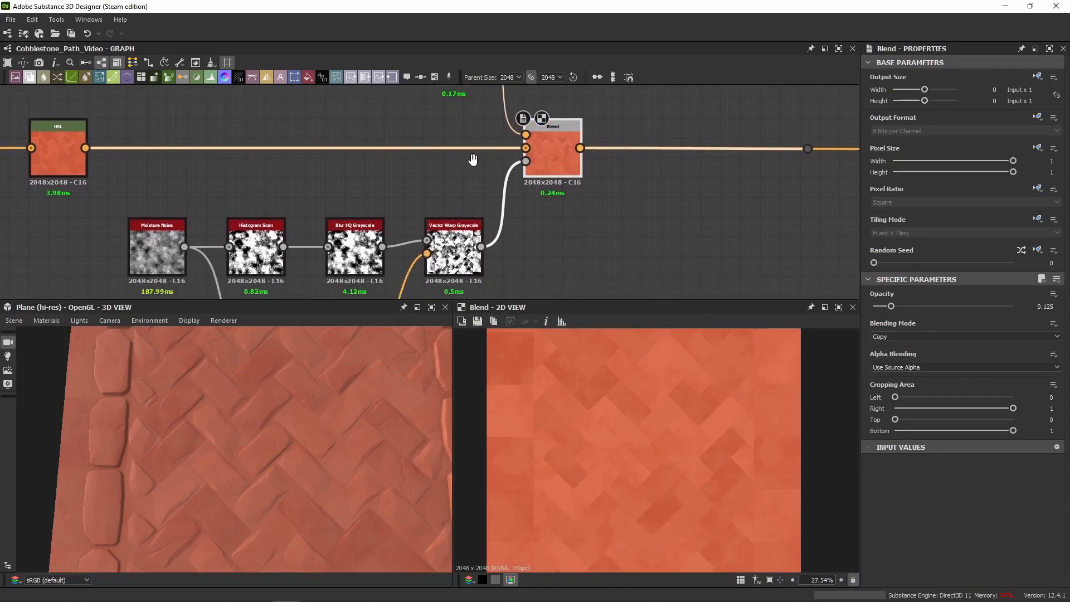
pyautogui.moveTo(616, 152); pyautogui.dragTo(600, 246, button='middle')
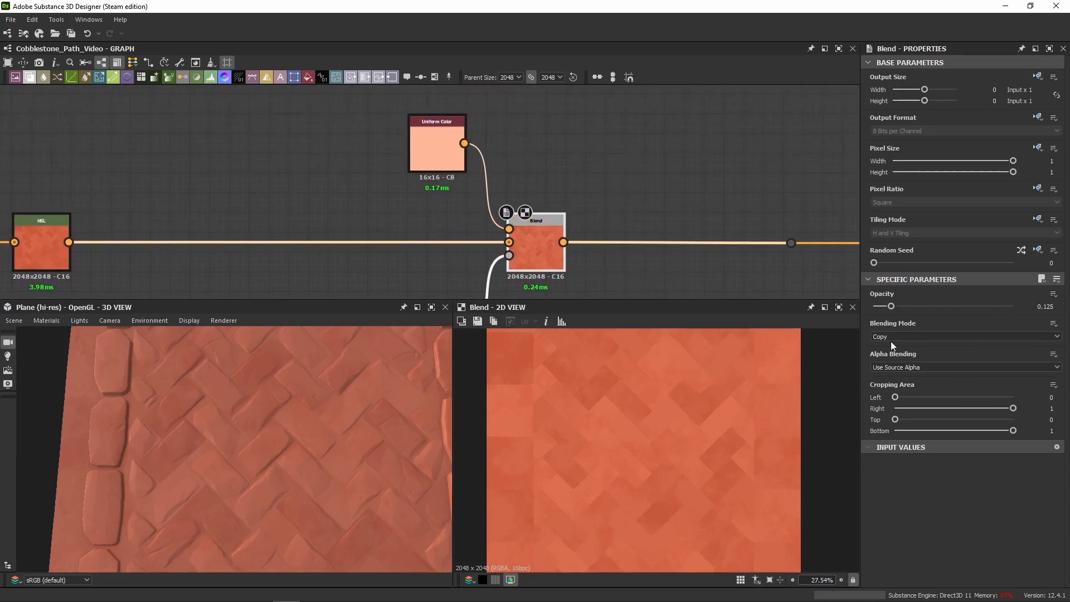
pyautogui.click(434, 158)
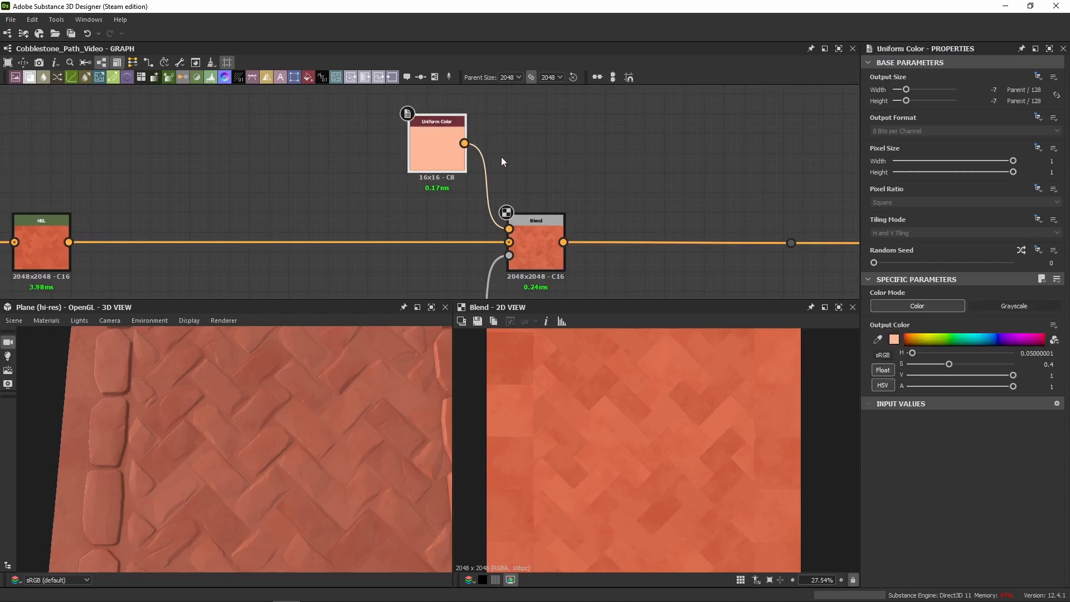
# Try a second Uniform Color node that samples the peach colour of the existing one with the colour picker, and delete it
pyautogui.click(554, 126)
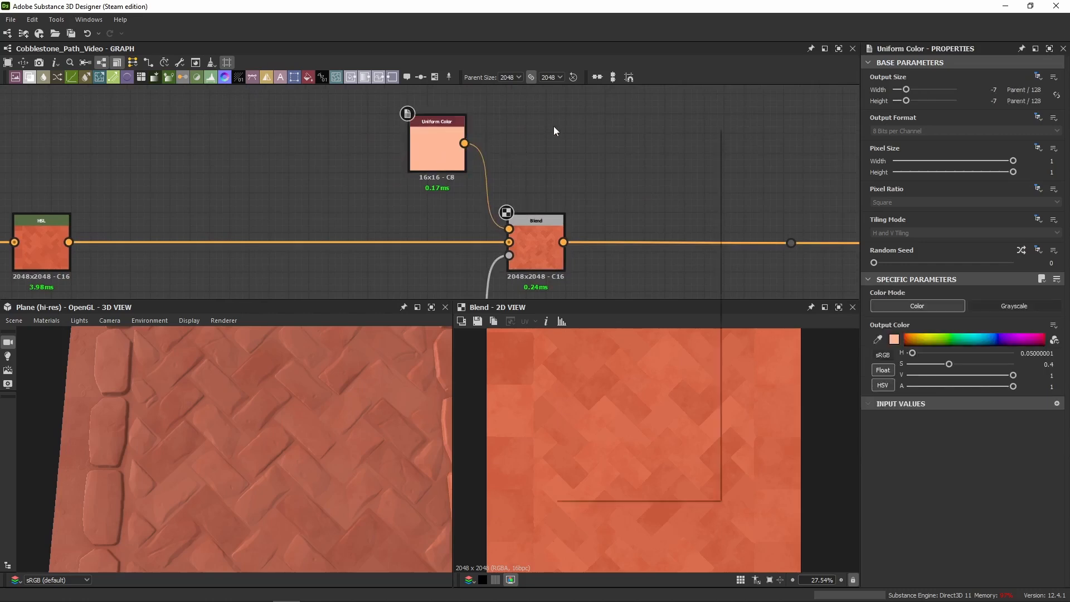
pyautogui.press('space')
pyautogui.write('unifo')
pyautogui.press('Return')
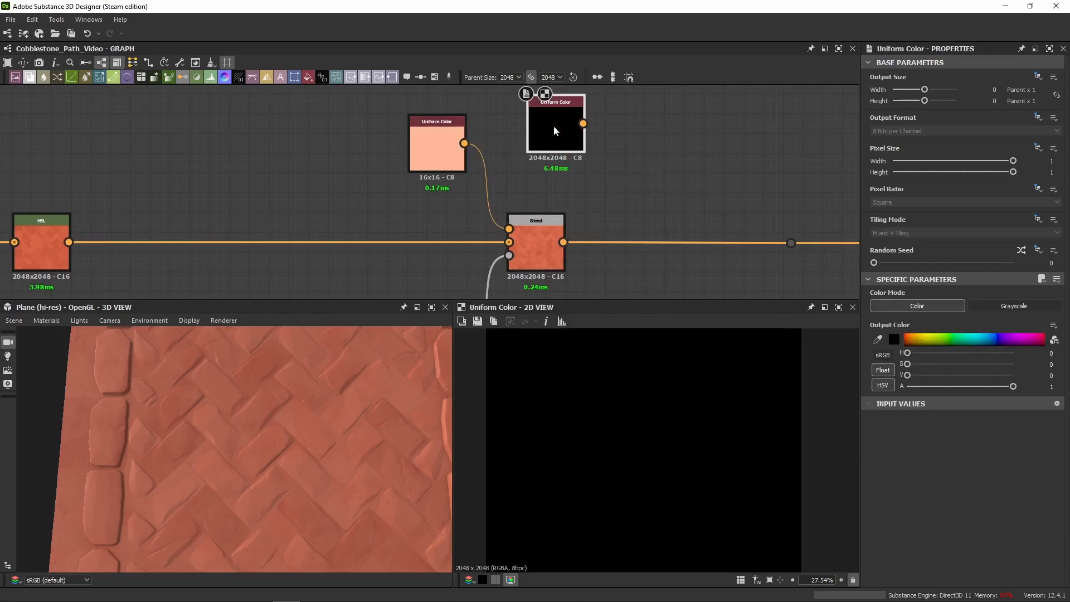
pyautogui.click(878, 340)
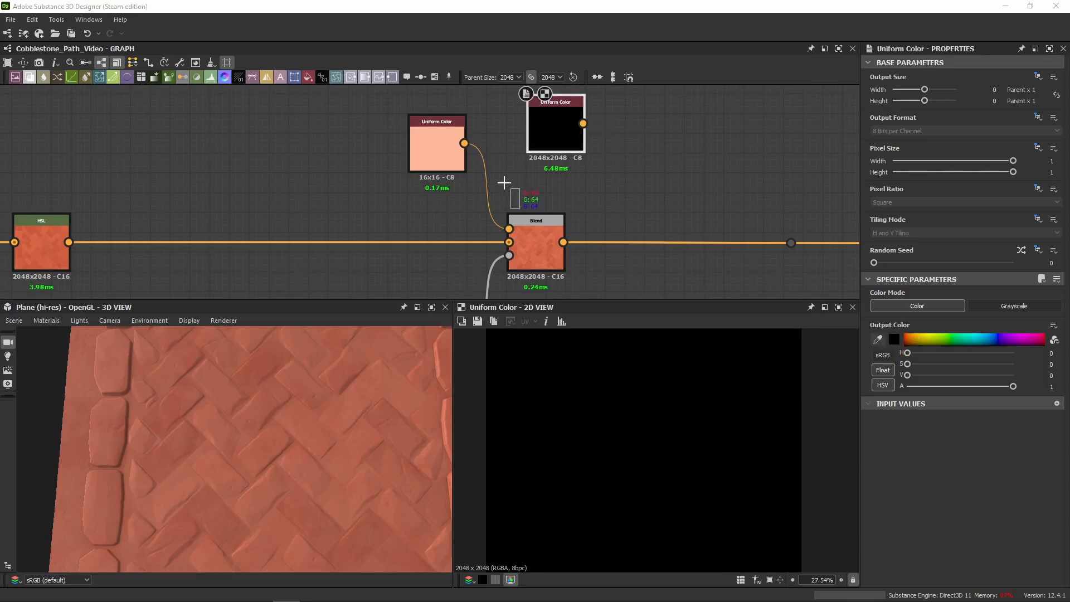
pyautogui.click(434, 149)
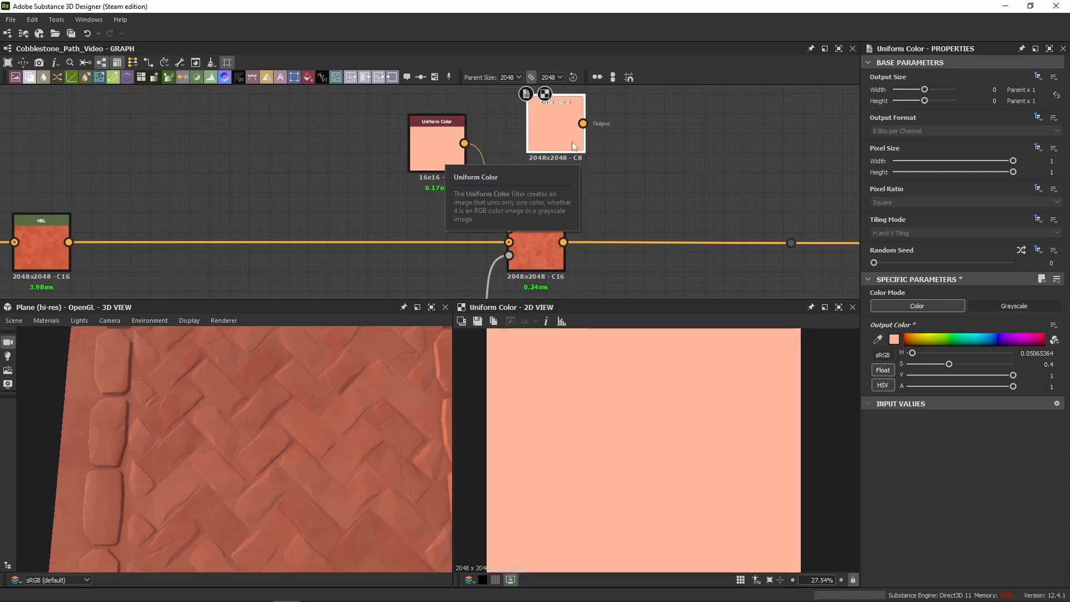
pyautogui.press('Delete')
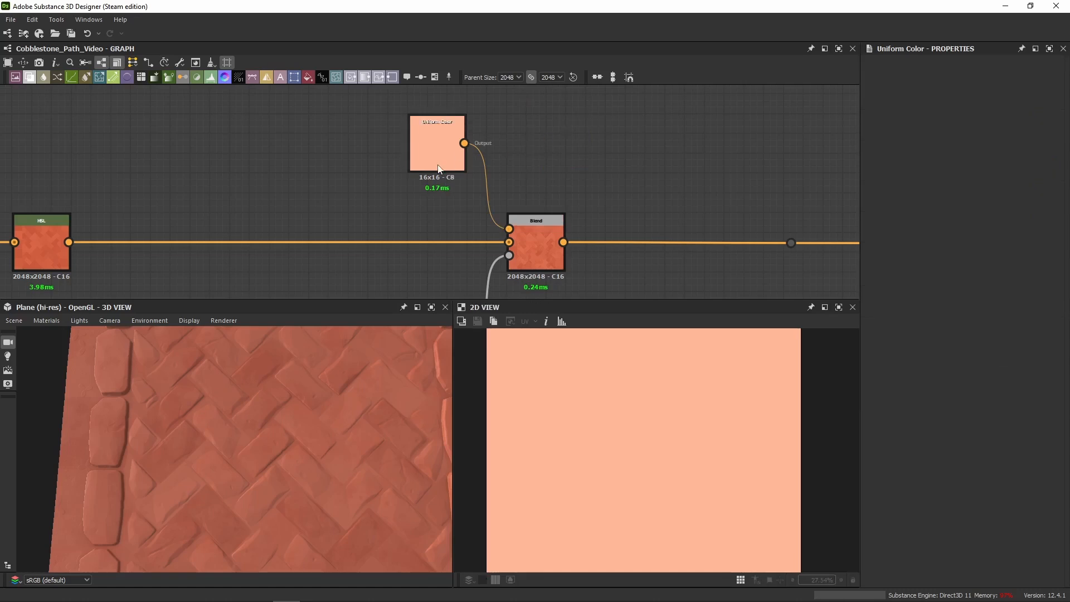
# Set the output colour's hue to 0.05 on the Uniform Color node that feeds the Blend
pyautogui.doubleClick(438, 168)
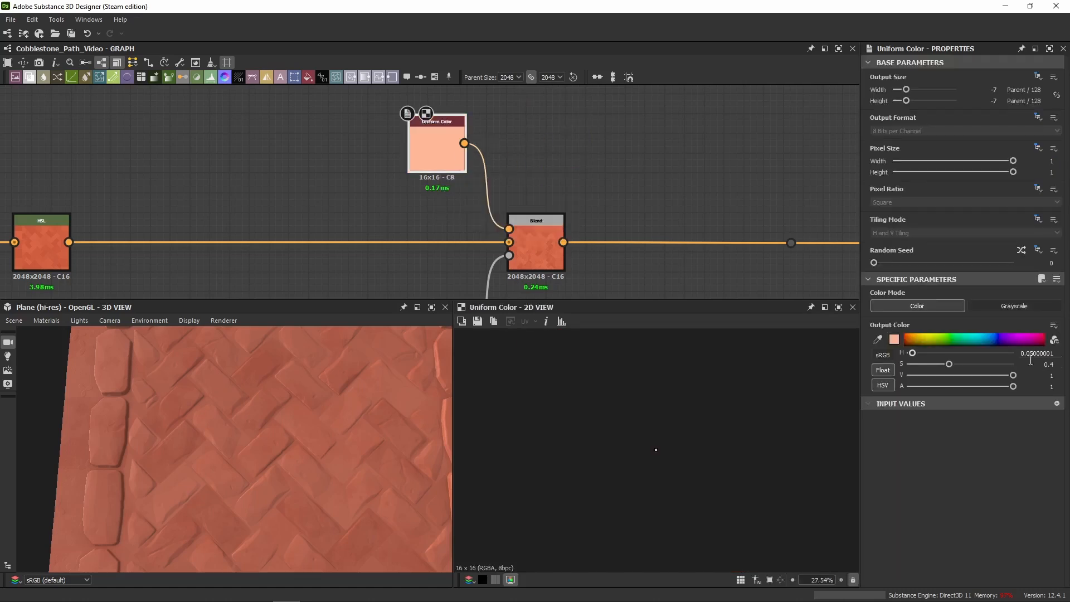
pyautogui.moveTo(1032, 353); pyautogui.dragTo(1067, 356)
pyautogui.write('5')
pyautogui.press('Return')
pyautogui.scroll(2, 429, 180)
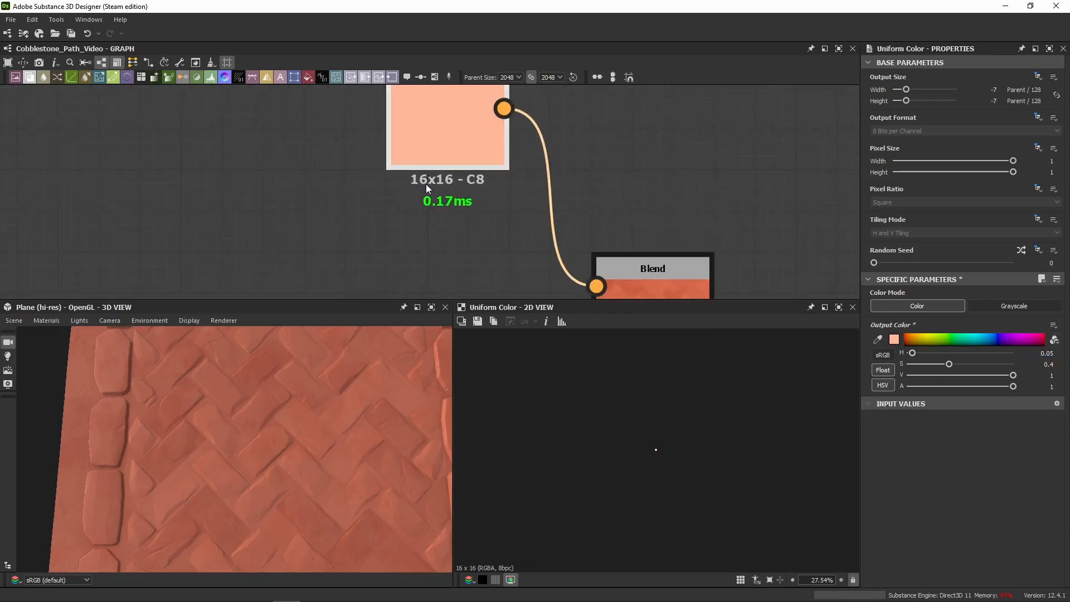
pyautogui.scroll(-2, 437, 245)
pyautogui.moveTo(436, 245); pyautogui.dragTo(416, 163, button='middle')
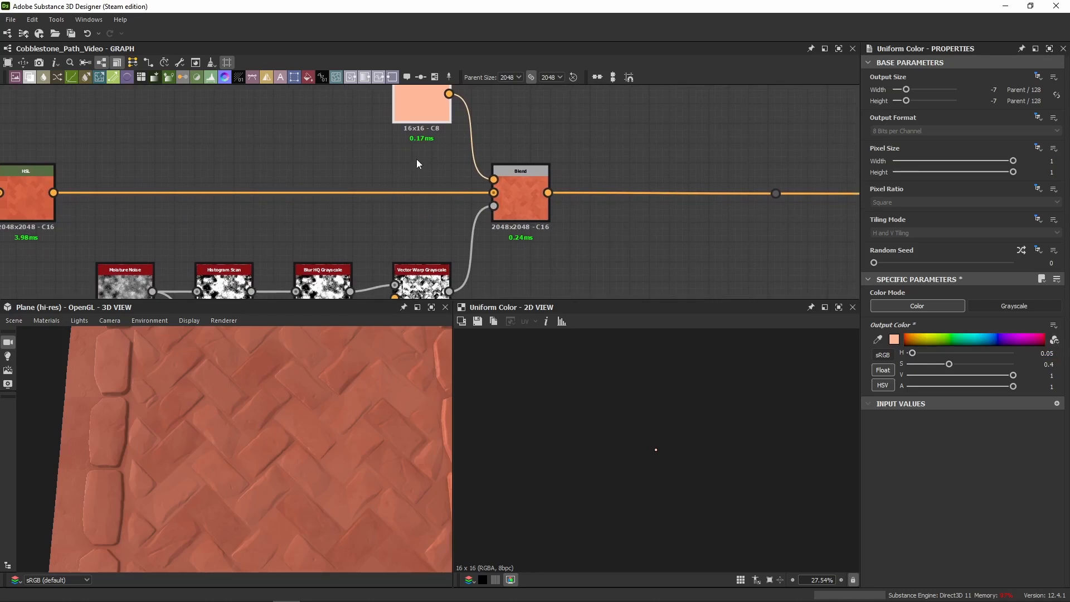
# Move the dot node after the Blend farther along the main colour connection to make room for more nodes
pyautogui.moveTo(500, 126); pyautogui.dragTo(498, 153, button='middle')
pyautogui.scroll(-2, 494, 164)
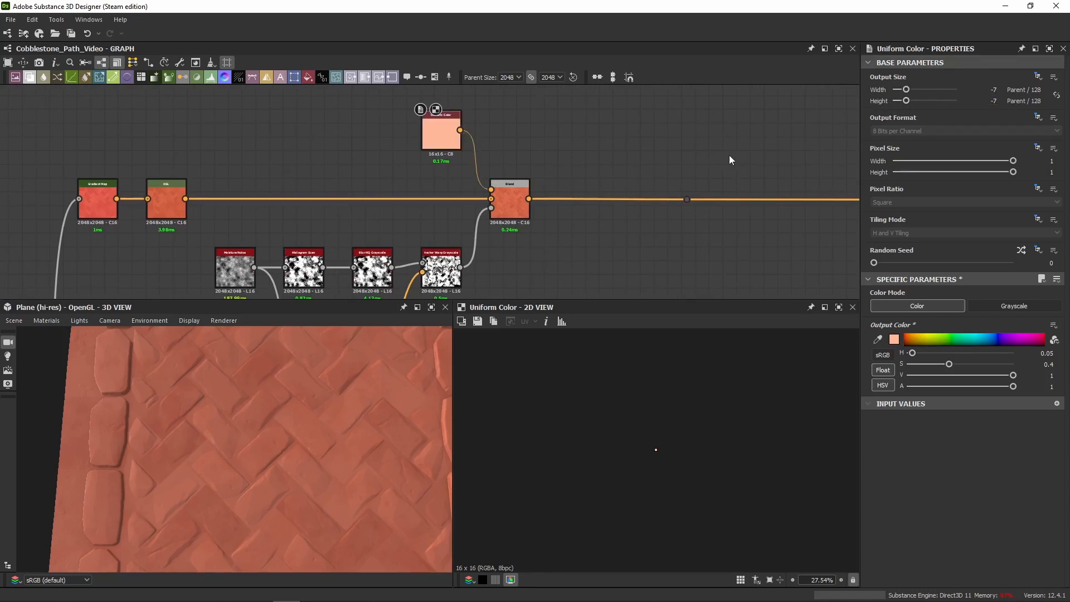
pyautogui.moveTo(676, 211); pyautogui.dragTo(591, 186, button='middle')
pyautogui.scroll(-2, 408, 189)
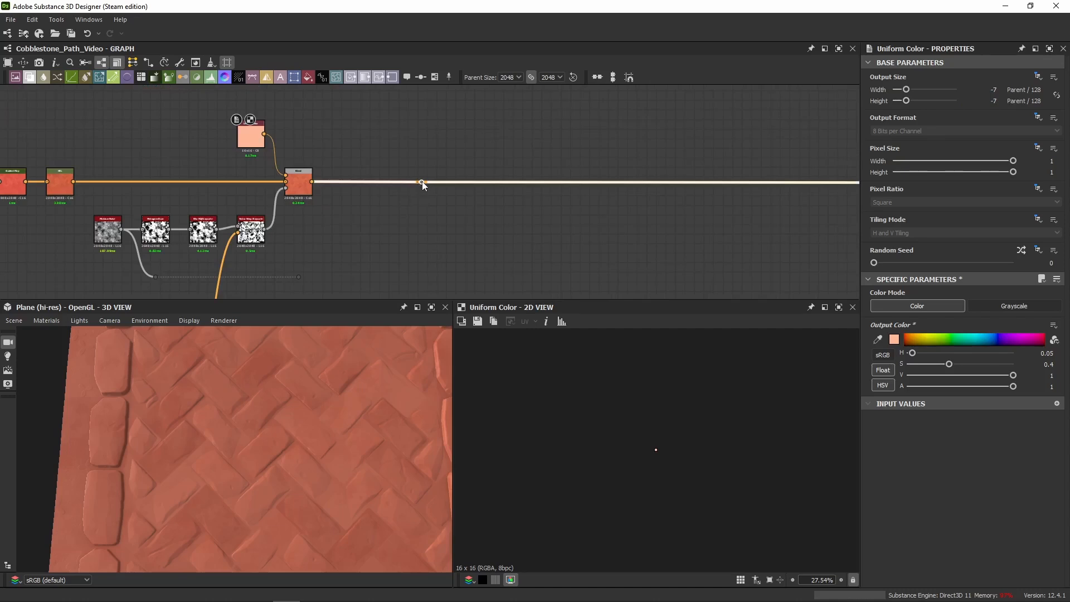
pyautogui.moveTo(422, 182); pyautogui.dragTo(754, 184)
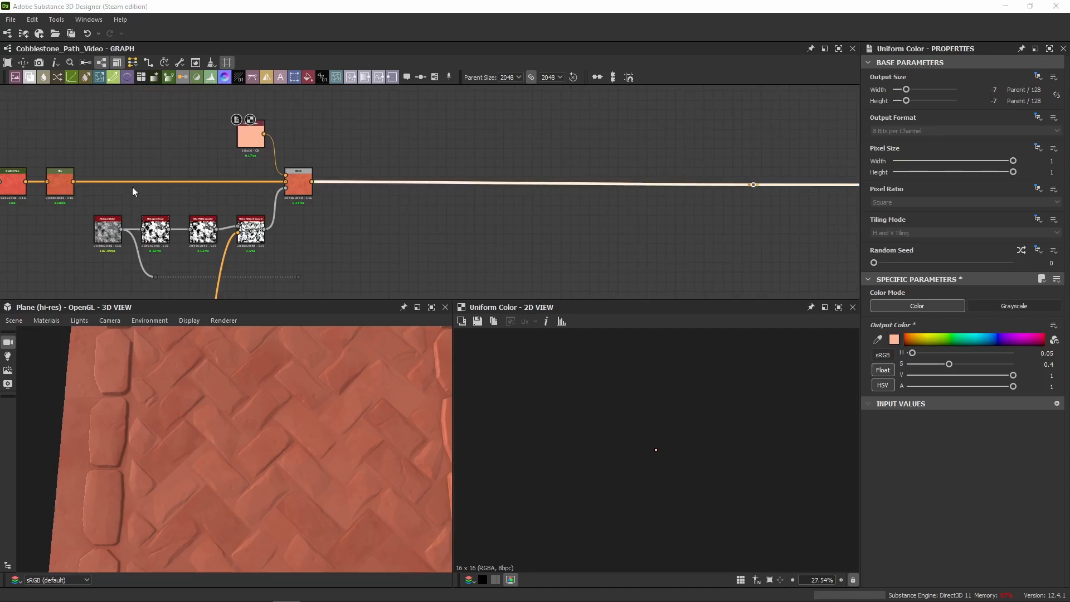
# Paste the copied Transformation 2D, Histogram Scan, Vector Warp Grayscale, blue Uniform Color and Blend nodes after the first Blend
pyautogui.doubleClick(155, 229)
pyautogui.hotkey('ctrl', 'z')
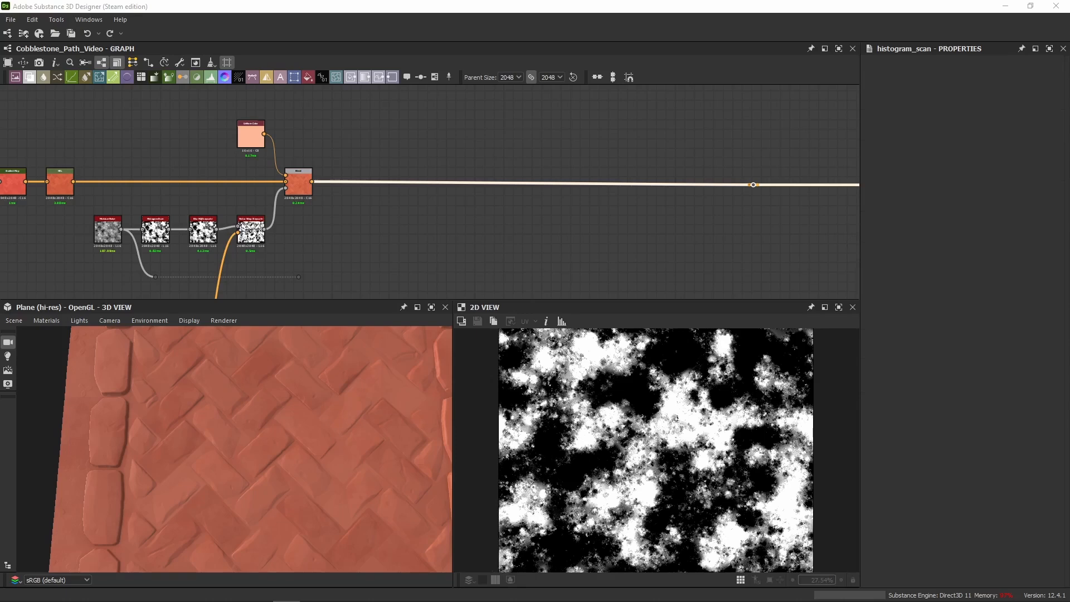
pyautogui.moveTo(359, 221); pyautogui.dragTo(376, 189, button='middle')
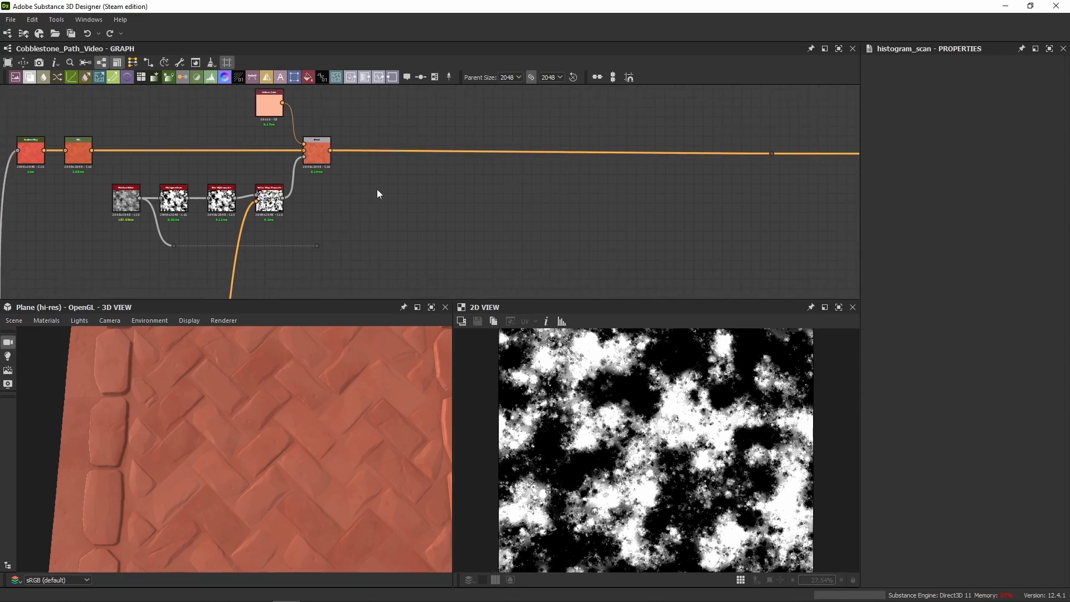
pyautogui.hotkey('ctrl', 'v')
pyautogui.moveTo(360, 242); pyautogui.dragTo(368, 202)
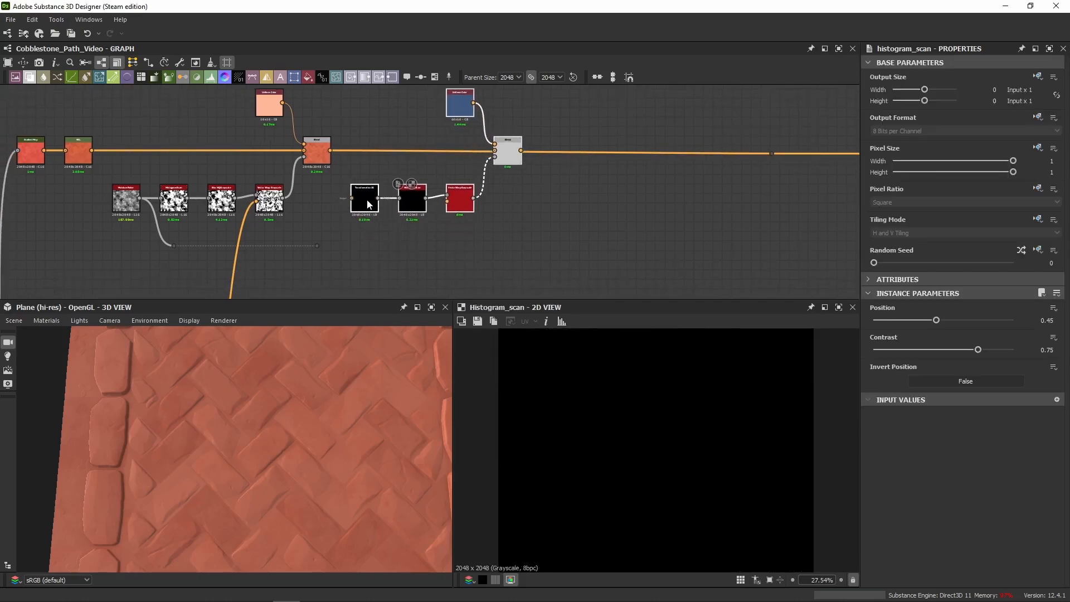
# Preview the Moisture Noise node and connect its dot output to the input of the pasted Transformation 2D node
pyautogui.click(324, 220)
pyautogui.scroll(4, 120, 204)
pyautogui.doubleClick(117, 211)
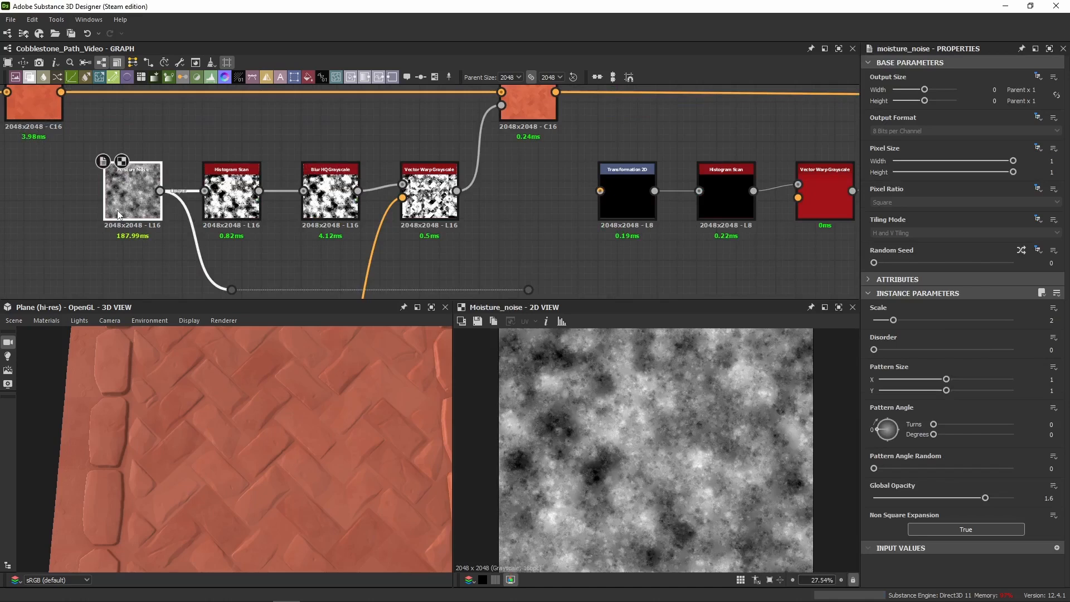
pyautogui.moveTo(452, 222); pyautogui.dragTo(402, 186, button='middle')
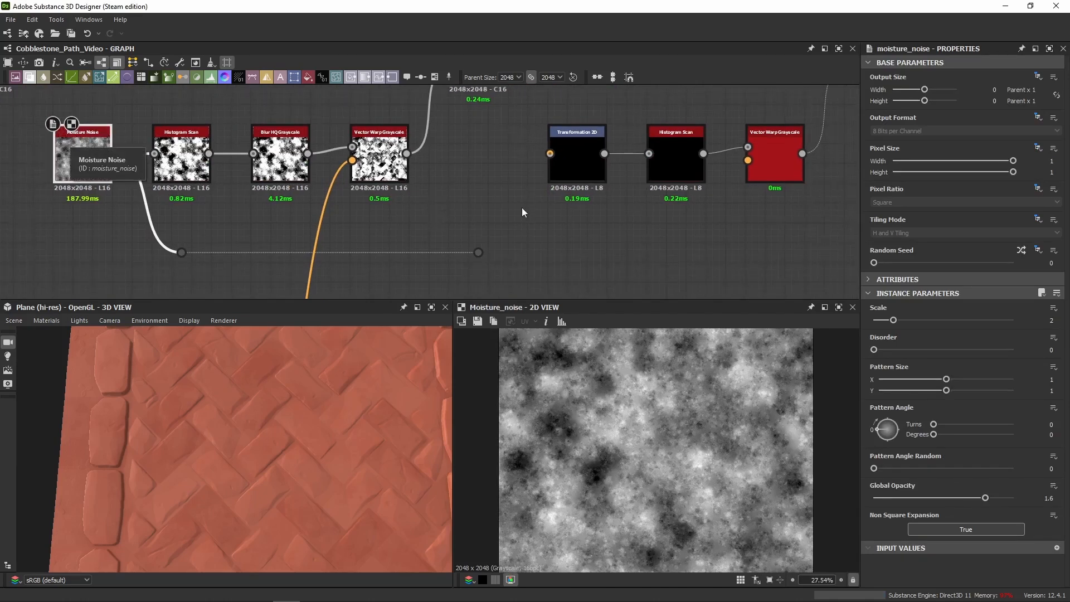
pyautogui.moveTo(483, 255); pyautogui.dragTo(504, 219)
pyautogui.moveTo(547, 158); pyautogui.dragTo(548, 157)
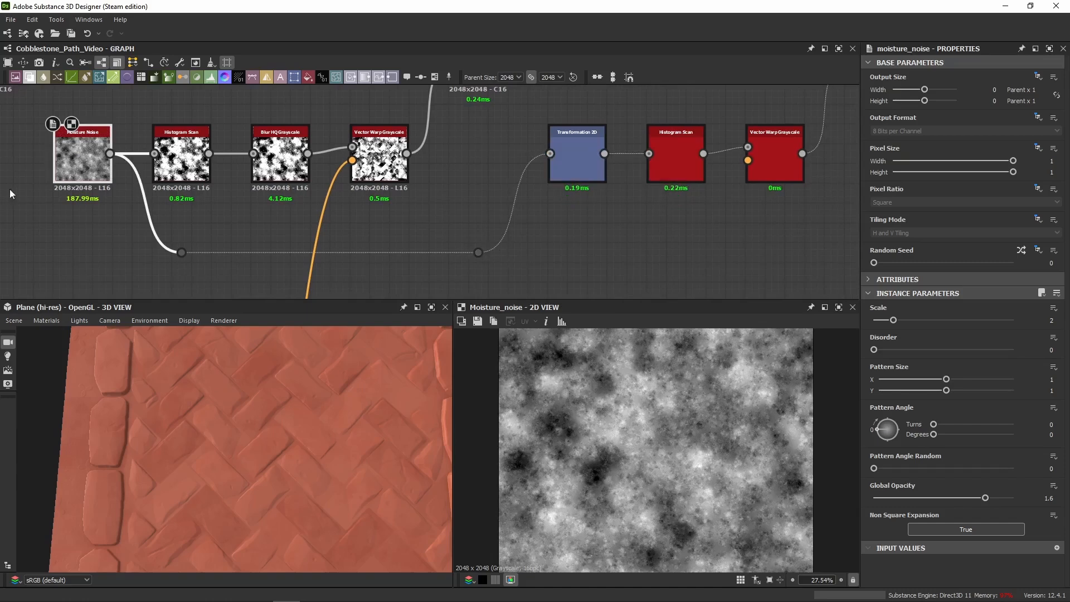
# Preview the pasted Transformation 2D node and compute the pasted Vector Warp Grayscale mask to check its result
pyautogui.doubleClick(557, 175)
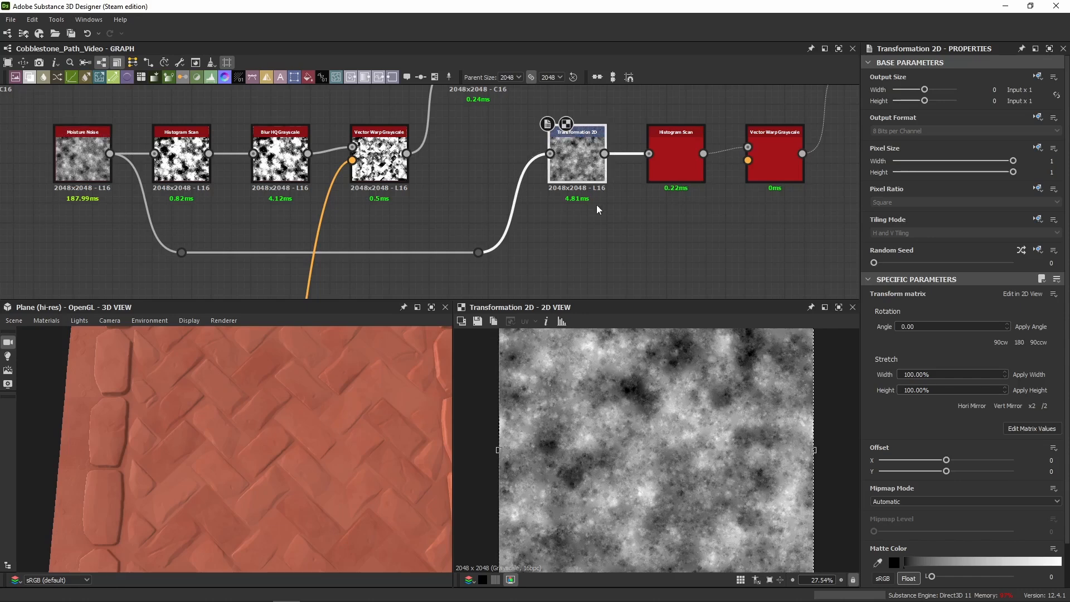
pyautogui.scroll(-4, 613, 268)
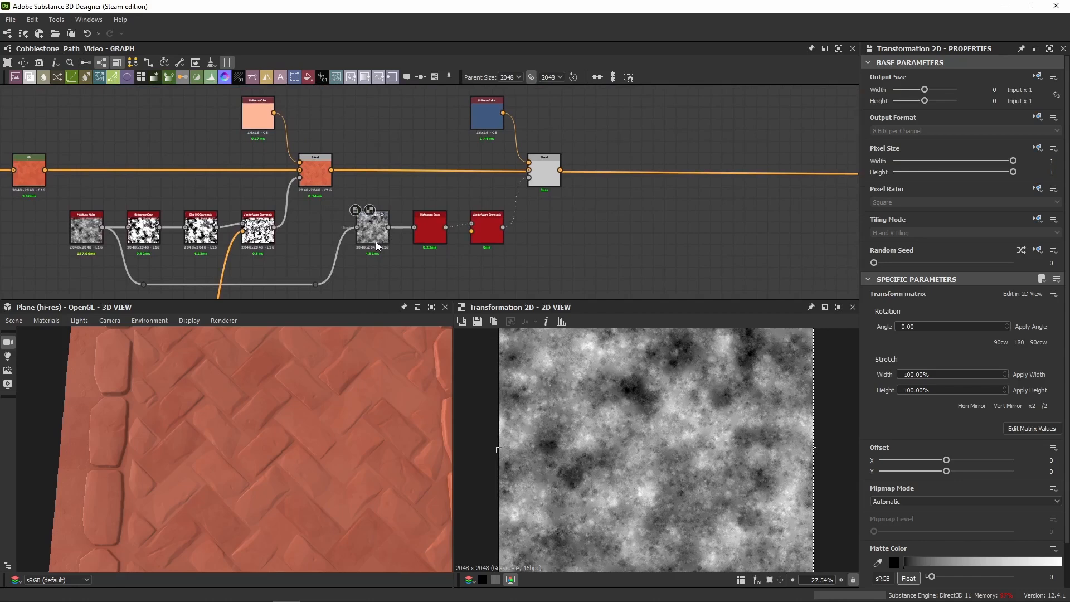
pyautogui.click(499, 230)
pyautogui.moveTo(471, 266); pyautogui.dragTo(435, 201, button='middle')
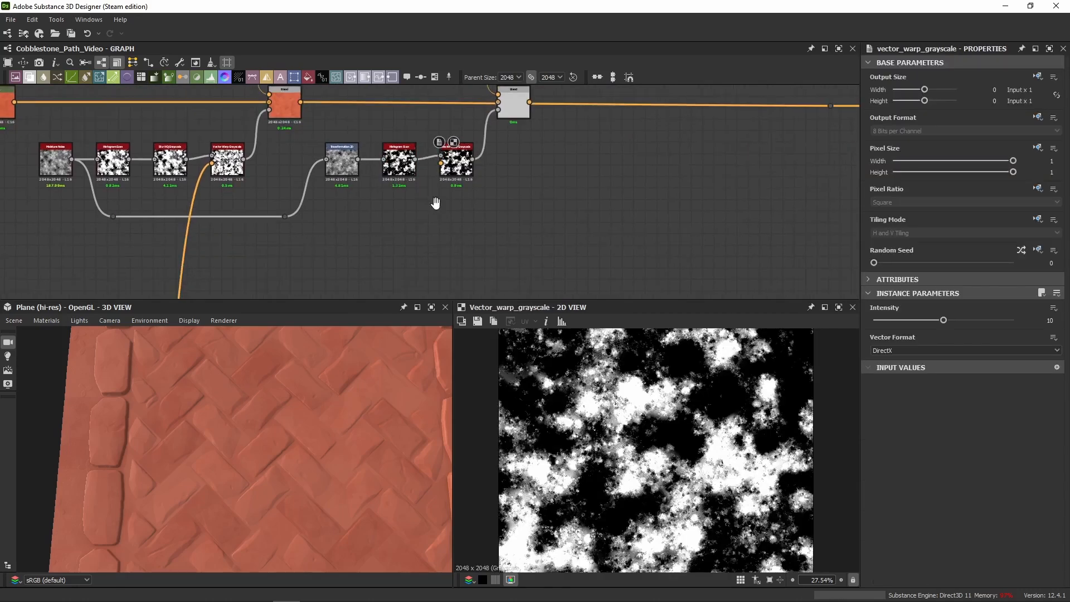
# Extend the moisture noise connection with another dot below the second Blend and connect that Blend's output to the dot on the main colour line
pyautogui.moveTo(289, 214); pyautogui.dragTo(512, 213)
pyautogui.moveTo(512, 213); pyautogui.dragTo(511, 259, button='middle')
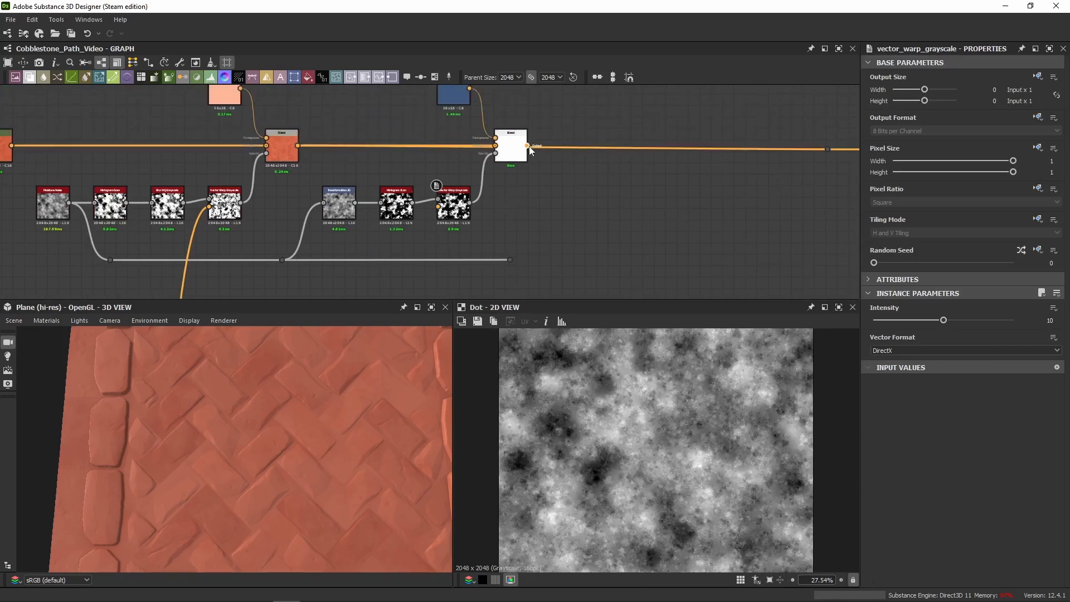
pyautogui.moveTo(527, 145); pyautogui.dragTo(827, 150)
pyautogui.click(507, 154)
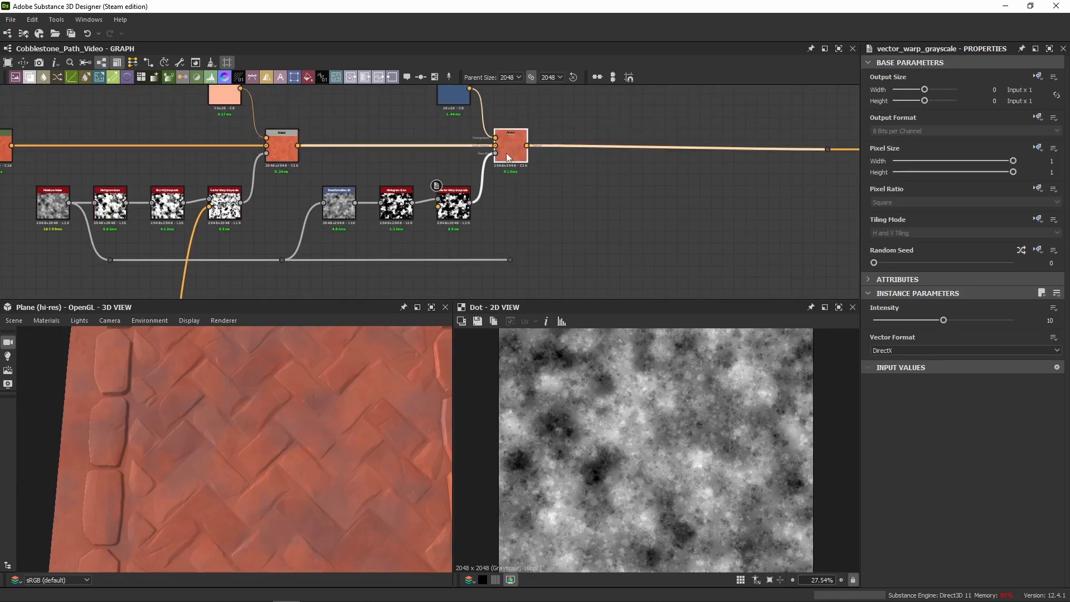
# Add a dot on the per-brick random colour connection, link it to the second Vector Warp Grayscale's vector input and preview the warped mask
pyautogui.scroll(-6, 510, 226)
pyautogui.moveTo(506, 267); pyautogui.dragTo(486, 125, button='middle')
pyautogui.scroll(-2, 473, 167)
pyautogui.moveTo(473, 167); pyautogui.dragTo(461, 97, button='middle')
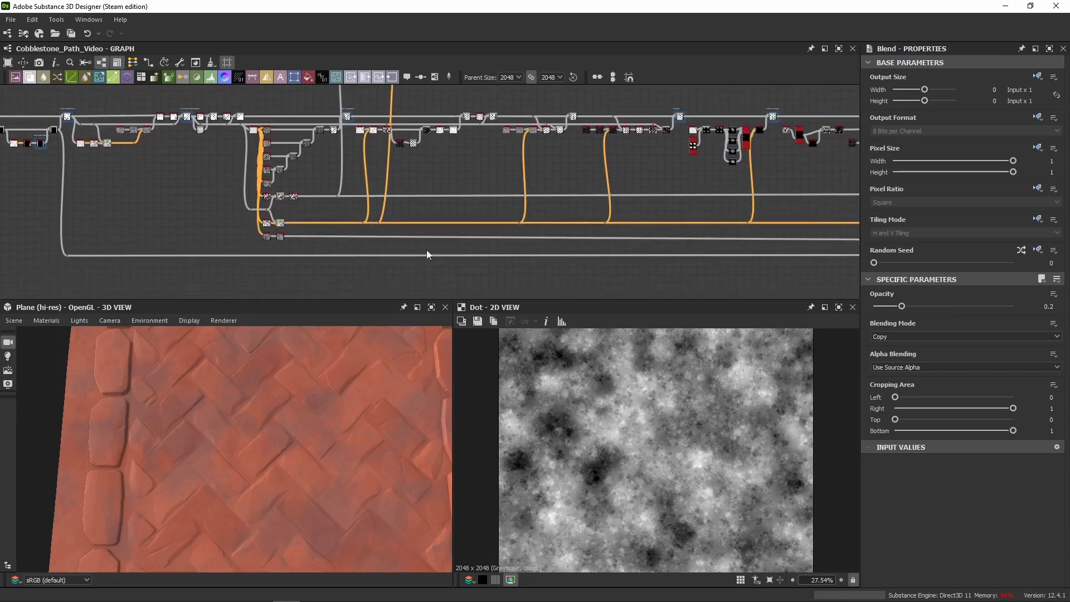
pyautogui.scroll(2, 426, 250)
pyautogui.doubleClick(458, 206)
pyautogui.scroll(3, 464, 210)
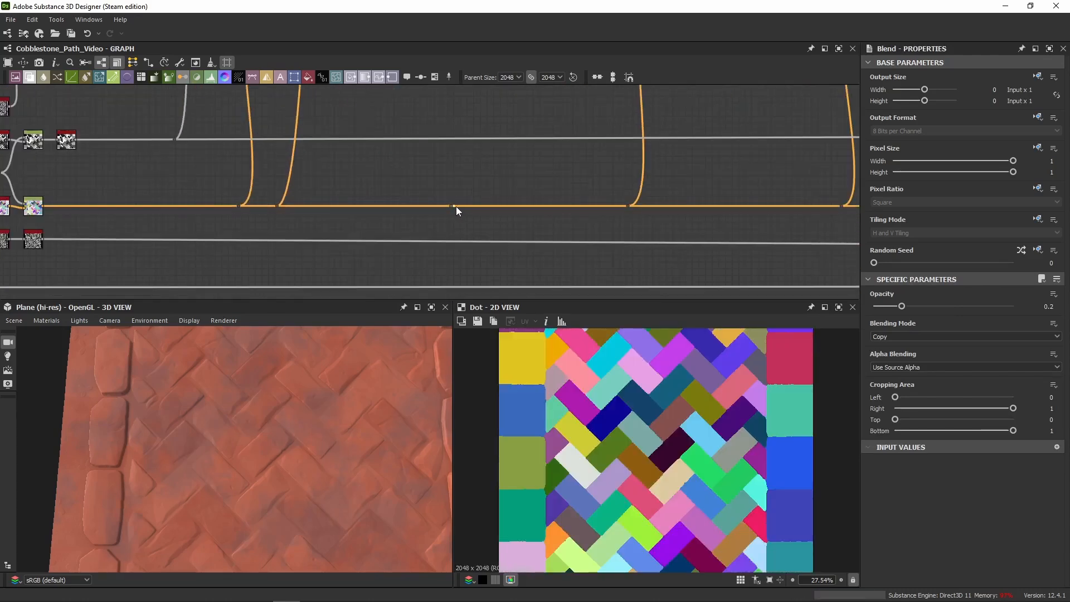
pyautogui.scroll(-5, 456, 207)
pyautogui.moveTo(465, 193); pyautogui.dragTo(486, 107)
pyautogui.scroll(8, 474, 163)
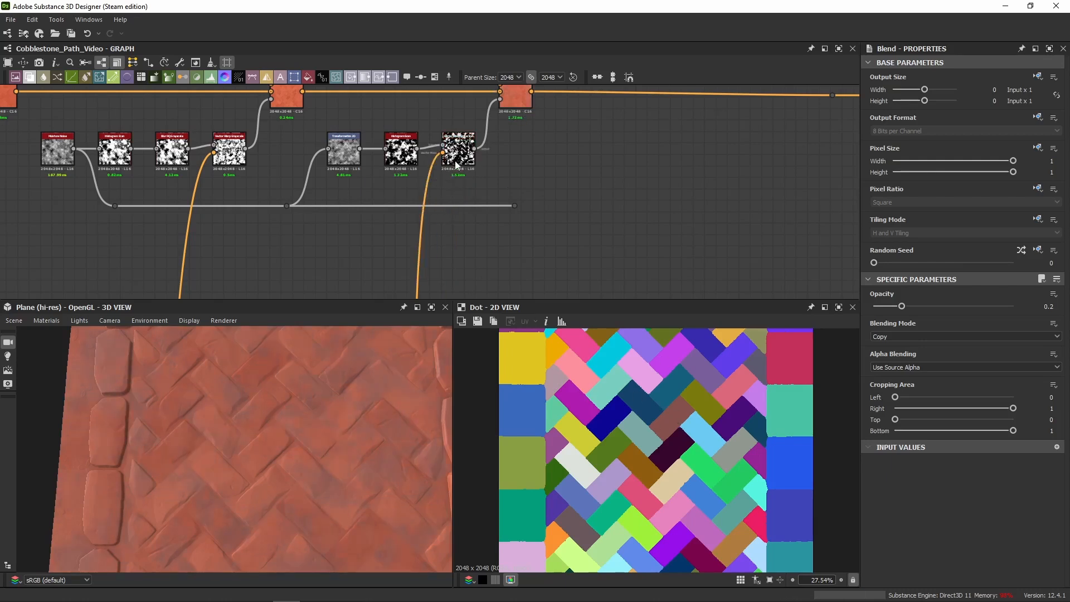
pyautogui.doubleClick(458, 159)
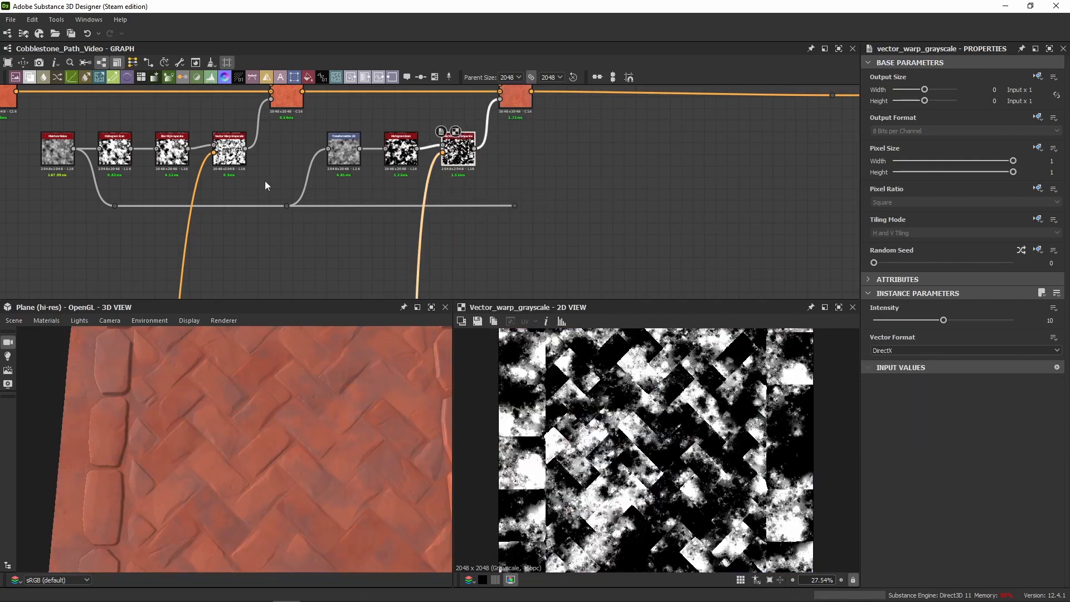
# Enlarge the graph area and inspect the second branch's Transformation 2D matrix values, Histogram Scan and Vector Warp Grayscale settings
pyautogui.moveTo(265, 181); pyautogui.dragTo(400, 239, button='middle')
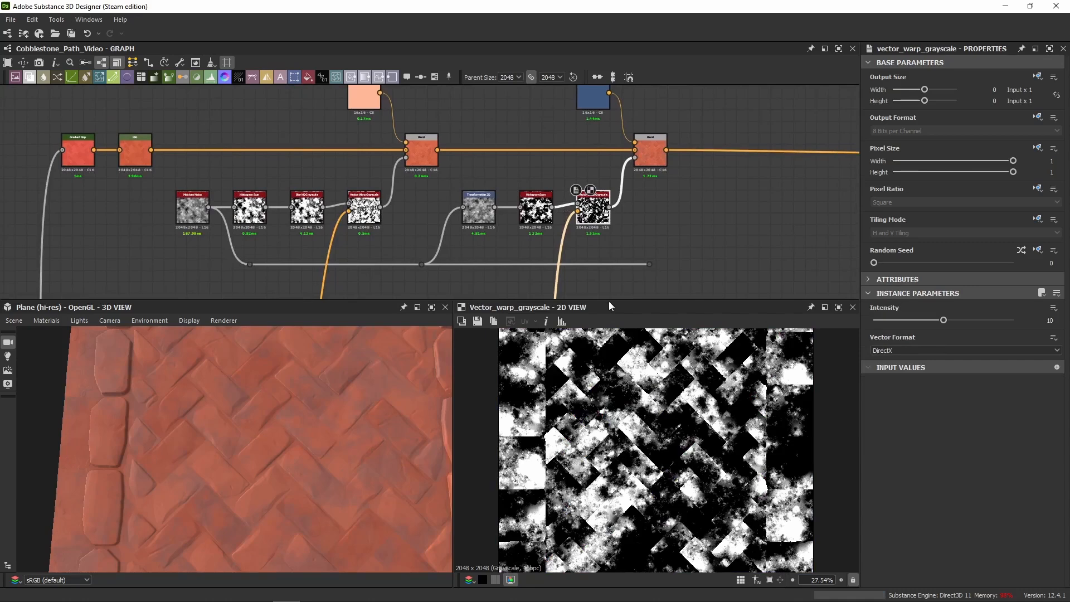
pyautogui.moveTo(608, 301); pyautogui.dragTo(604, 327)
pyautogui.scroll(5, 527, 235)
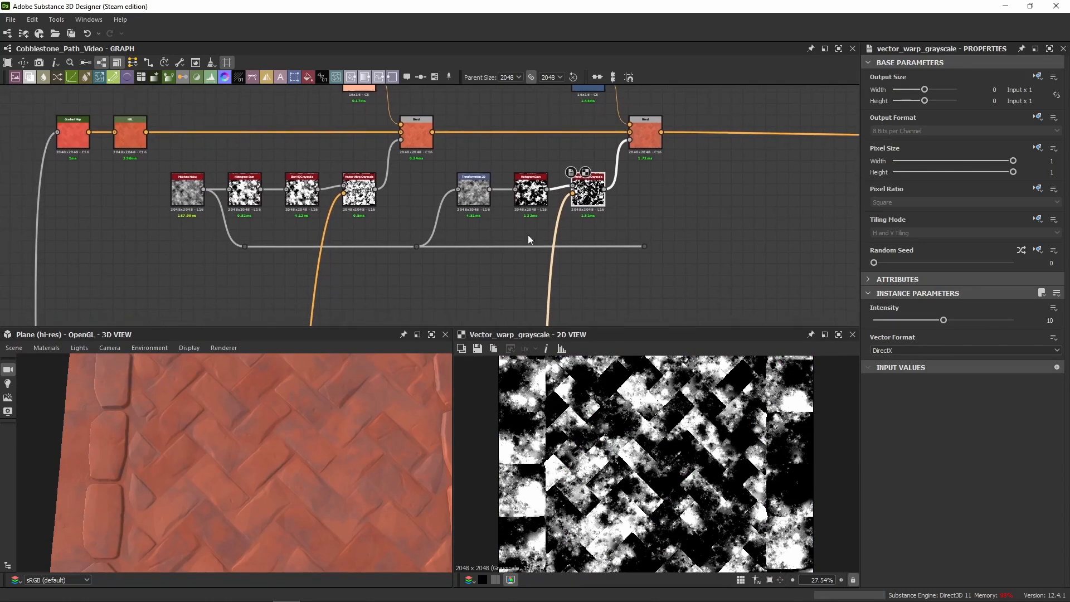
pyautogui.doubleClick(473, 171)
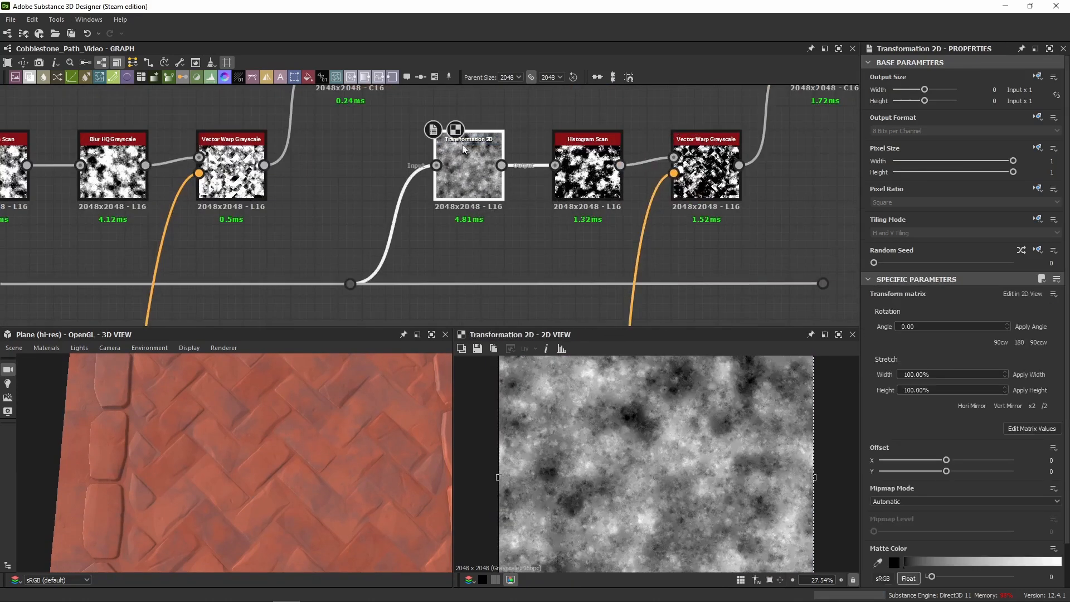
pyautogui.click(1031, 427)
pyautogui.moveTo(588, 240); pyautogui.dragTo(452, 225, button='middle')
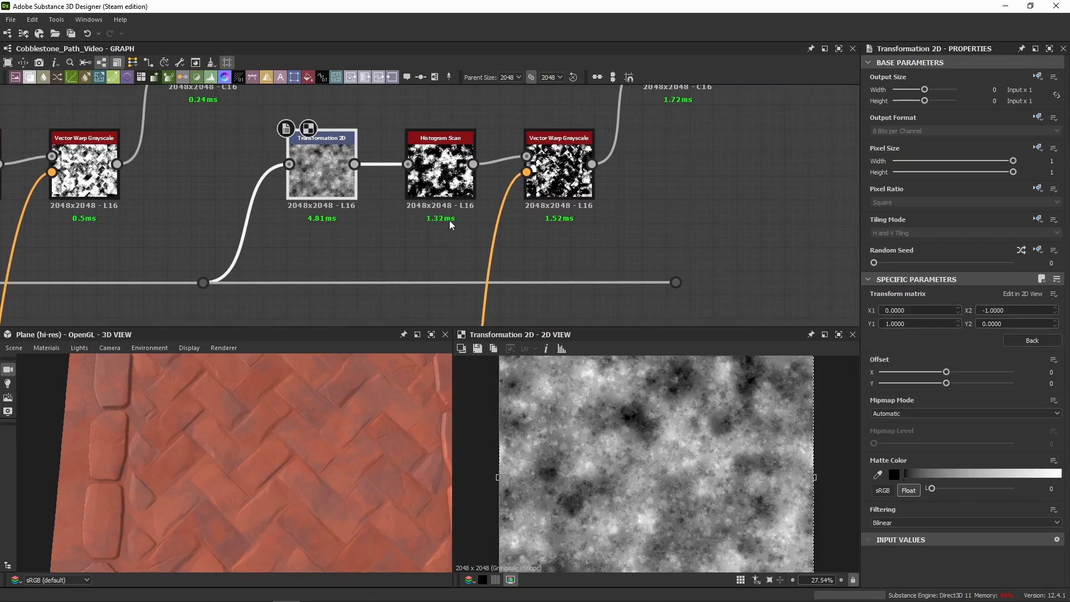
pyautogui.doubleClick(440, 173)
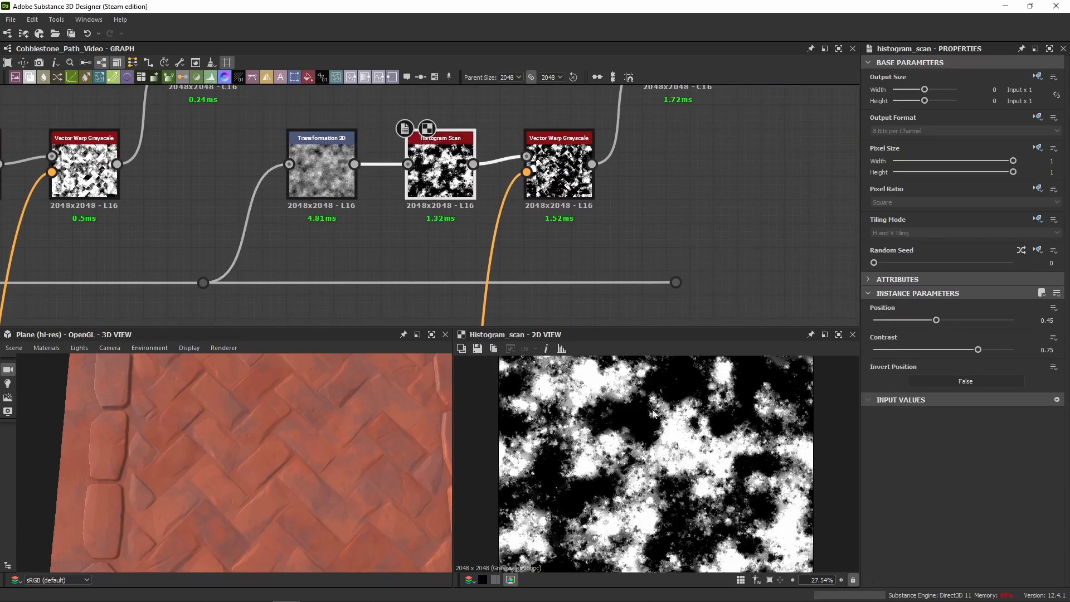
pyautogui.doubleClick(559, 176)
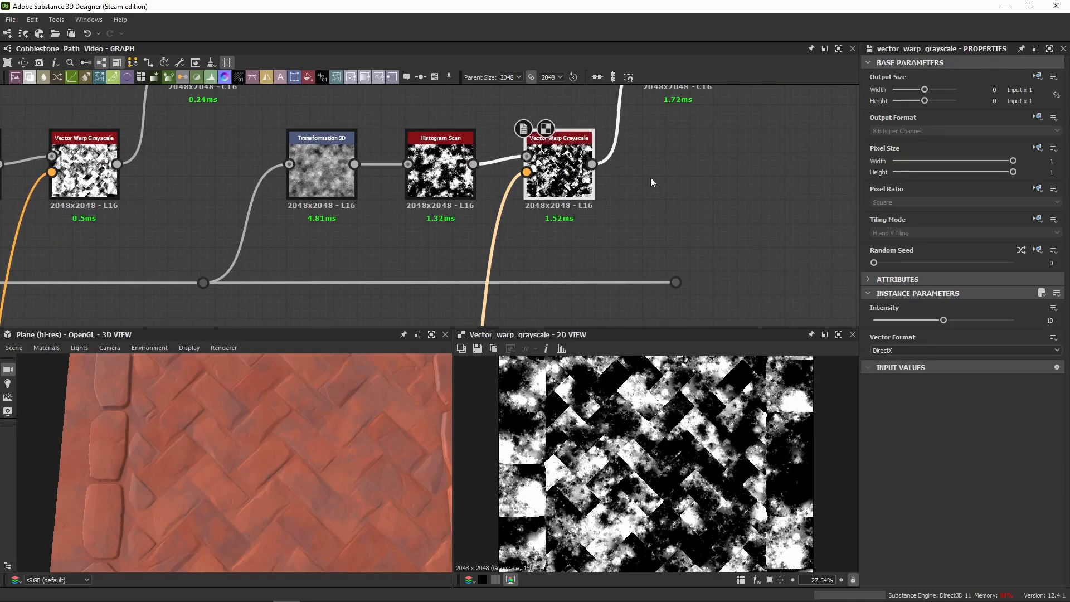
# Examine the second Blend's result and settings together with the blue Uniform Color's output colour
pyautogui.moveTo(652, 182); pyautogui.dragTo(568, 275, button='middle')
pyautogui.doubleClick(580, 175)
pyautogui.moveTo(572, 170); pyautogui.dragTo(563, 213, button='middle')
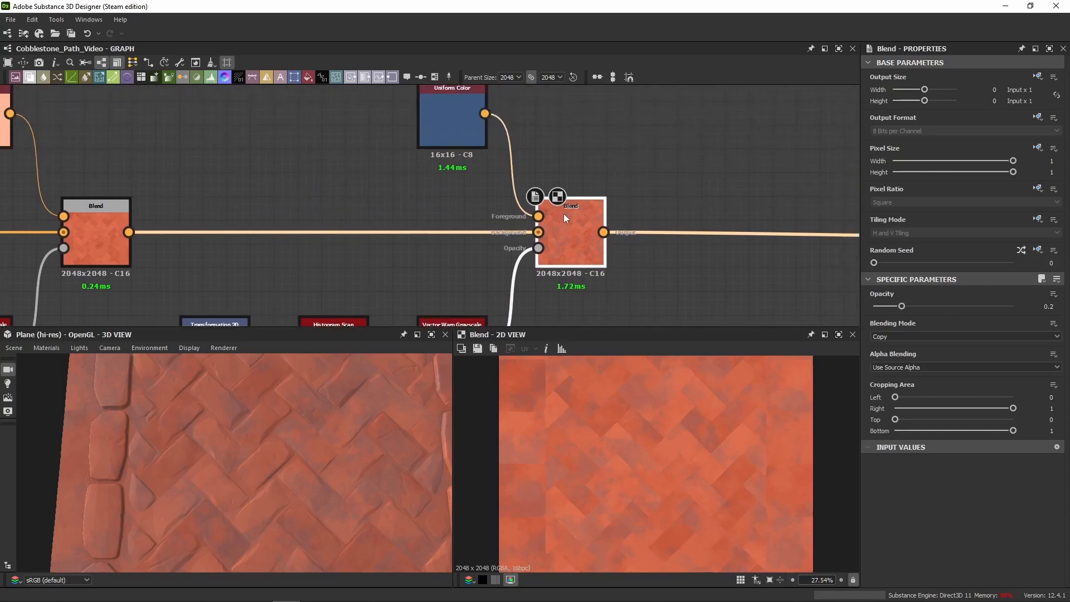
pyautogui.moveTo(487, 151); pyautogui.dragTo(483, 189, button='middle')
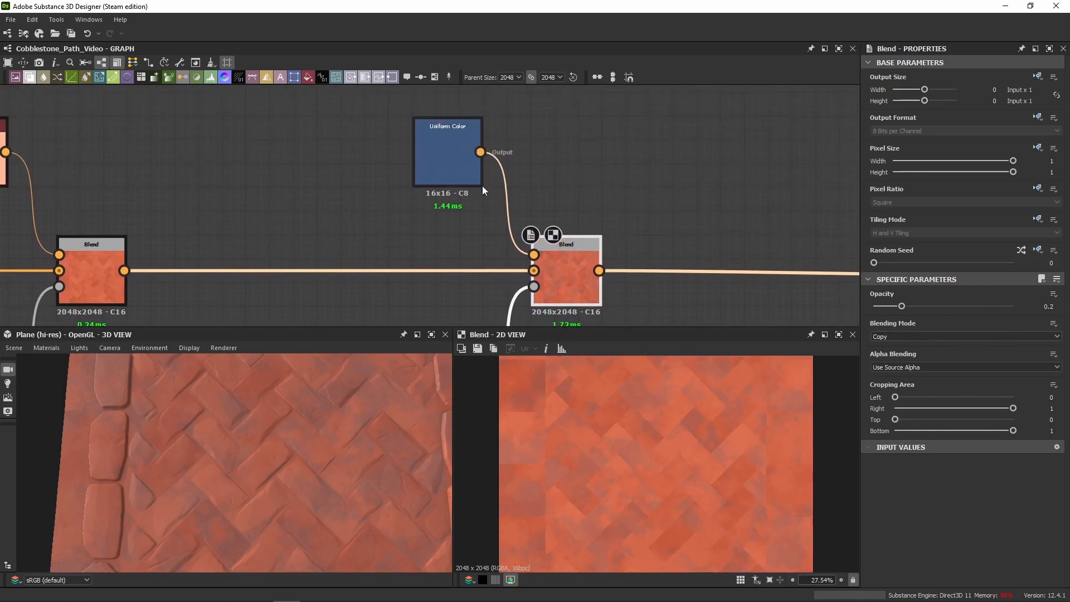
pyautogui.doubleClick(456, 176)
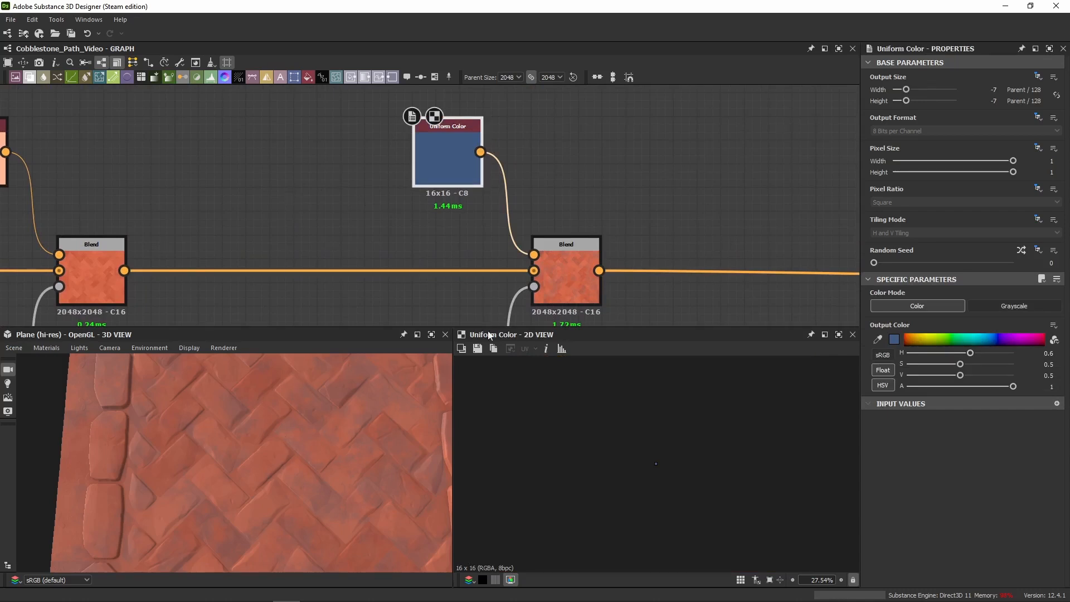
pyautogui.click(571, 281)
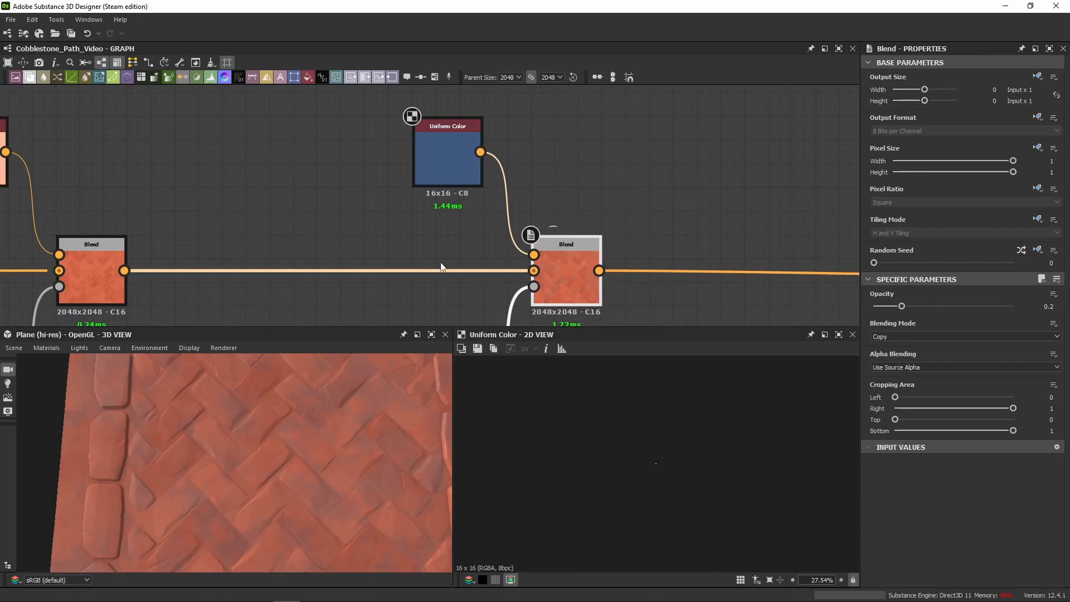
# Paste the copied Transformation 2D, Histogram Scan, Vector Warp Grayscale, green Uniform Color and Blend nodes after the second Blend
pyautogui.moveTo(538, 226); pyautogui.dragTo(344, 159, button='middle')
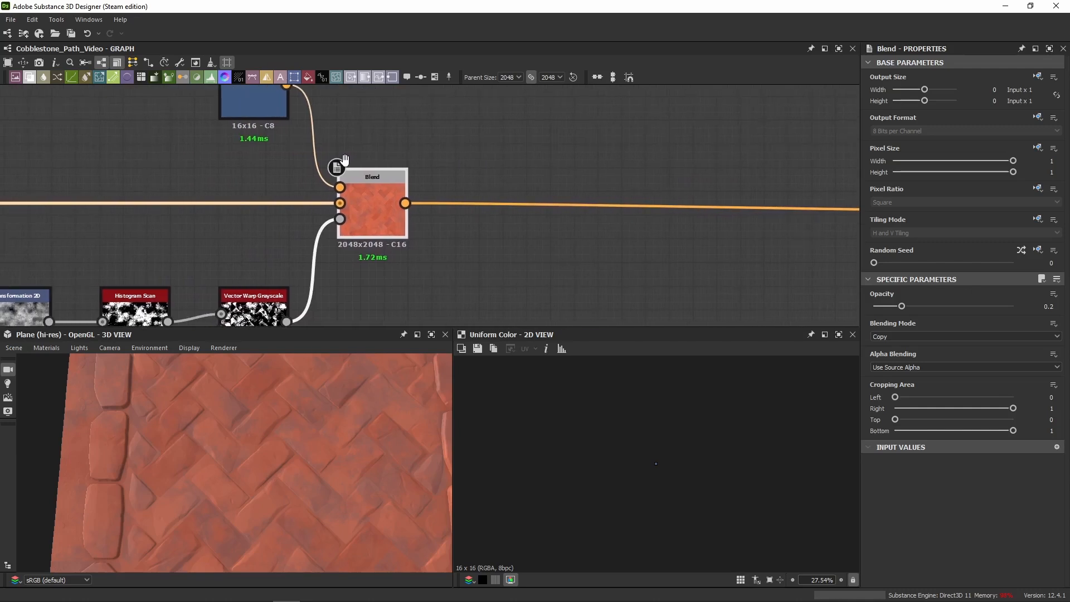
pyautogui.moveTo(459, 179); pyautogui.dragTo(411, 165, button='middle')
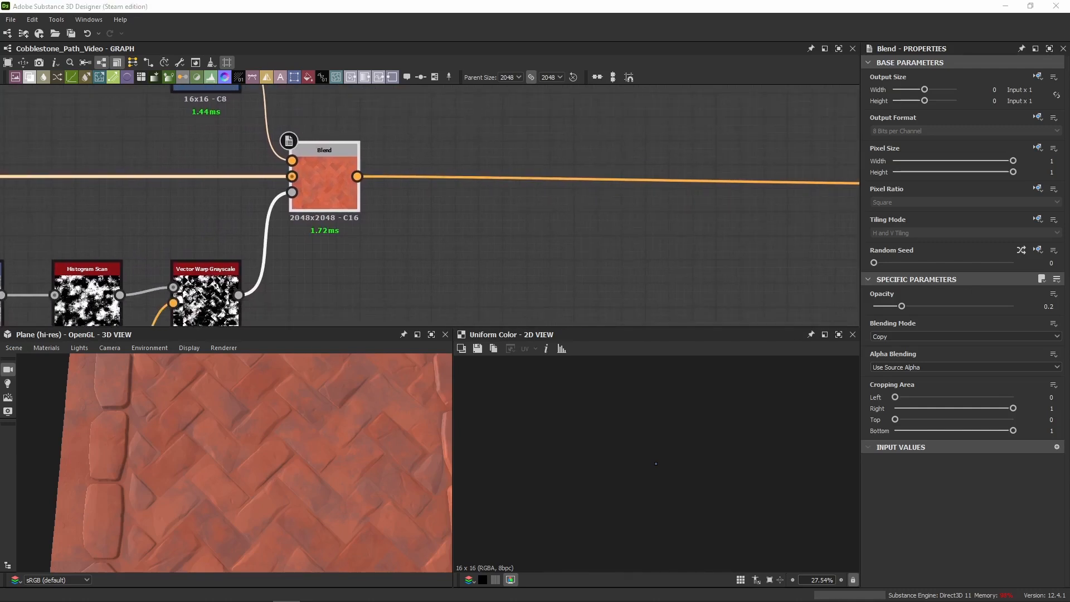
pyautogui.moveTo(412, 313); pyautogui.dragTo(356, 243, button='middle')
pyautogui.scroll(-3, 259, 265)
pyautogui.hotkey('ctrl', 'v')
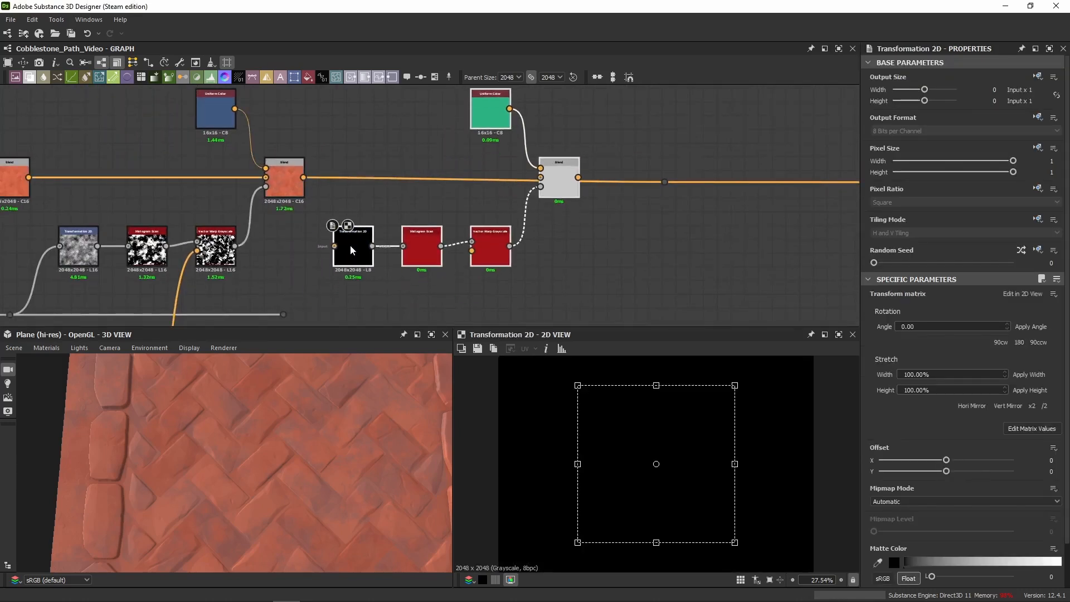
# Connect the last moisture noise dot to the input of the third branch's Transformation 2D node and preview it
pyautogui.click(350, 245)
pyautogui.moveTo(290, 316); pyautogui.dragTo(335, 245)
pyautogui.moveTo(298, 286); pyautogui.dragTo(446, 229, button='middle')
pyautogui.scroll(-2, 487, 229)
pyautogui.scroll(4, 459, 227)
pyautogui.click(459, 228)
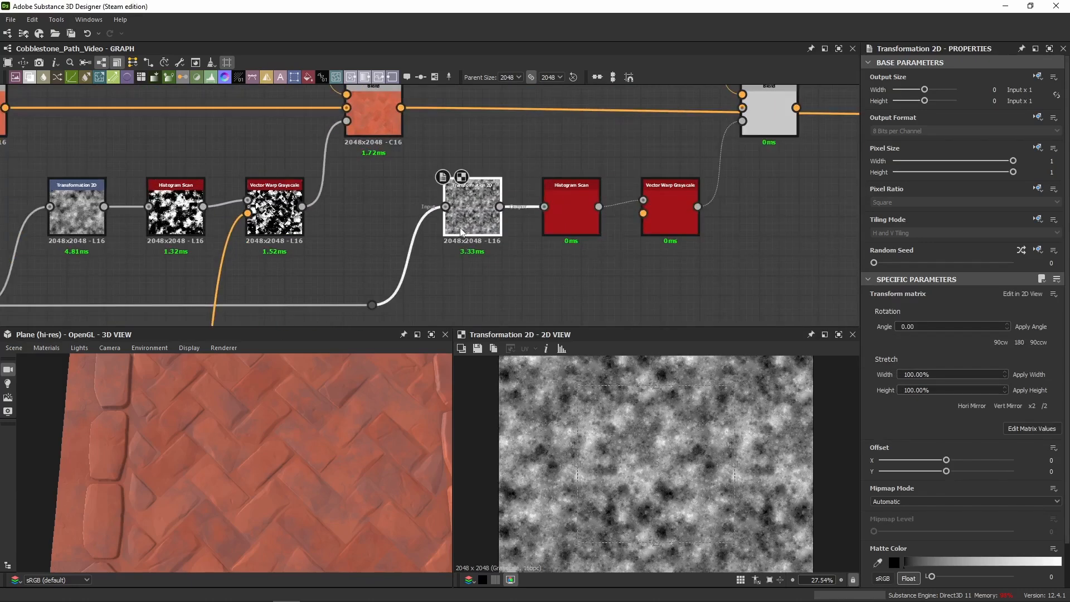
# Inspect the third Transformation 2D node's matrix values and the result and settings of its Histogram Scan
pyautogui.click(1031, 427)
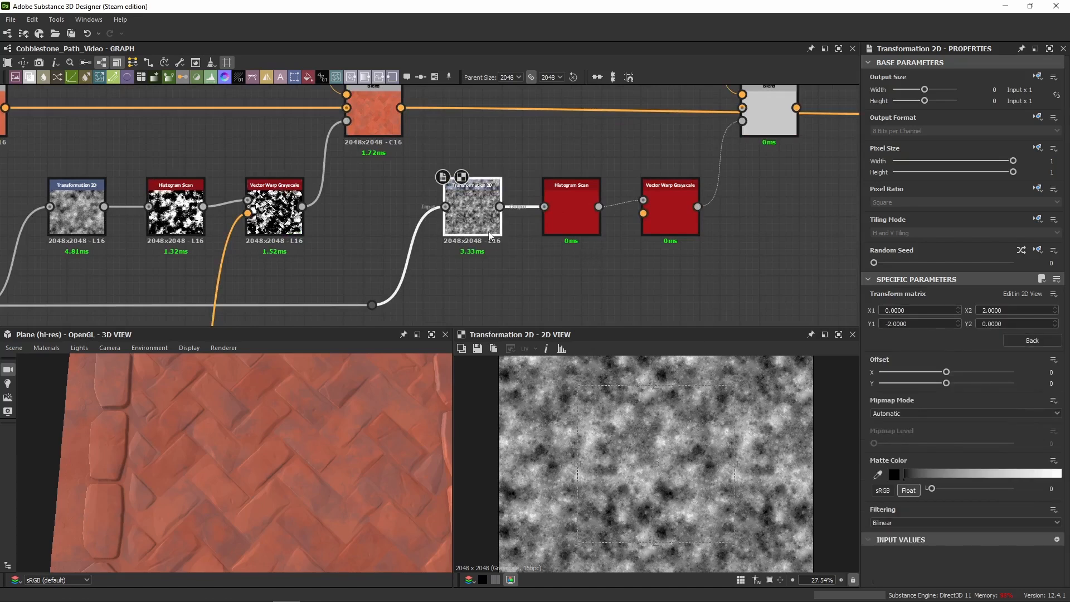
pyautogui.click(1031, 340)
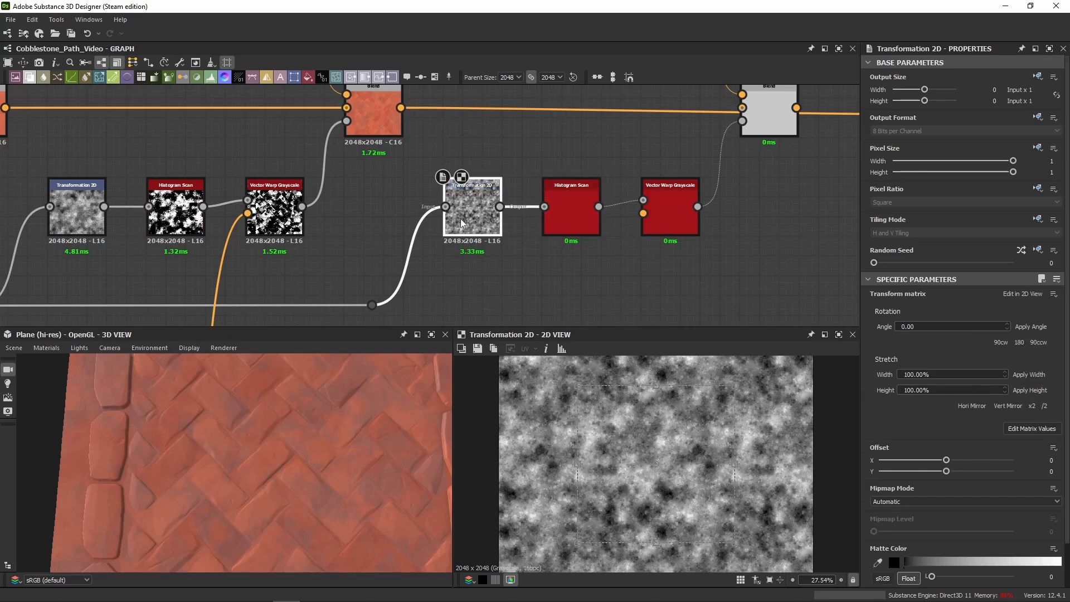
pyautogui.scroll(-2, 538, 370)
pyautogui.click(573, 208)
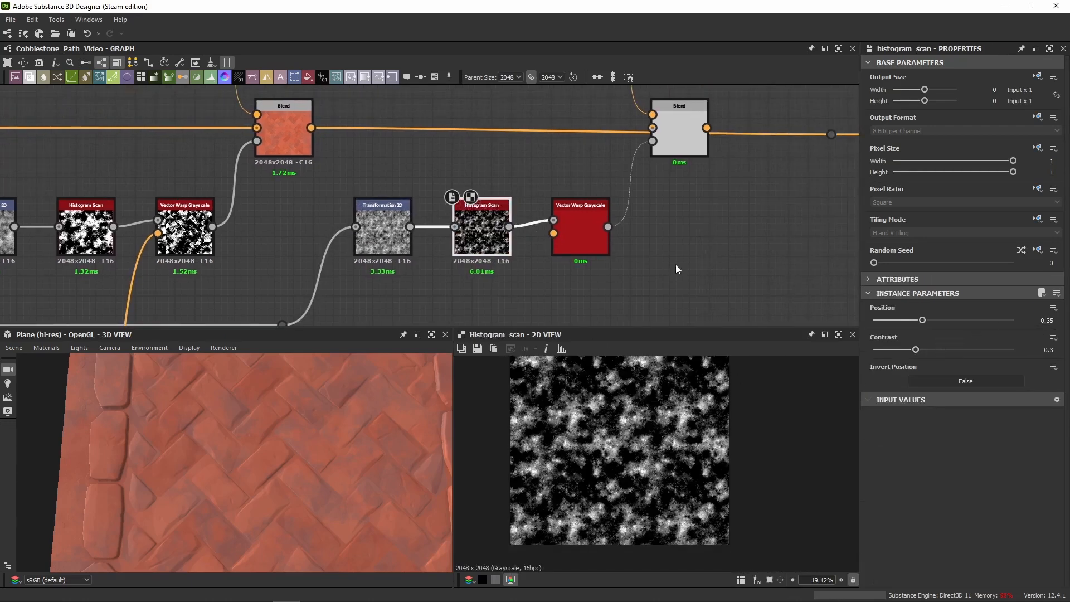
# Add a dot on the per-brick random colour connection, feed it into the third Vector Warp Grayscale's vector input and preview the mask
pyautogui.click(592, 239)
pyautogui.scroll(-5, 507, 307)
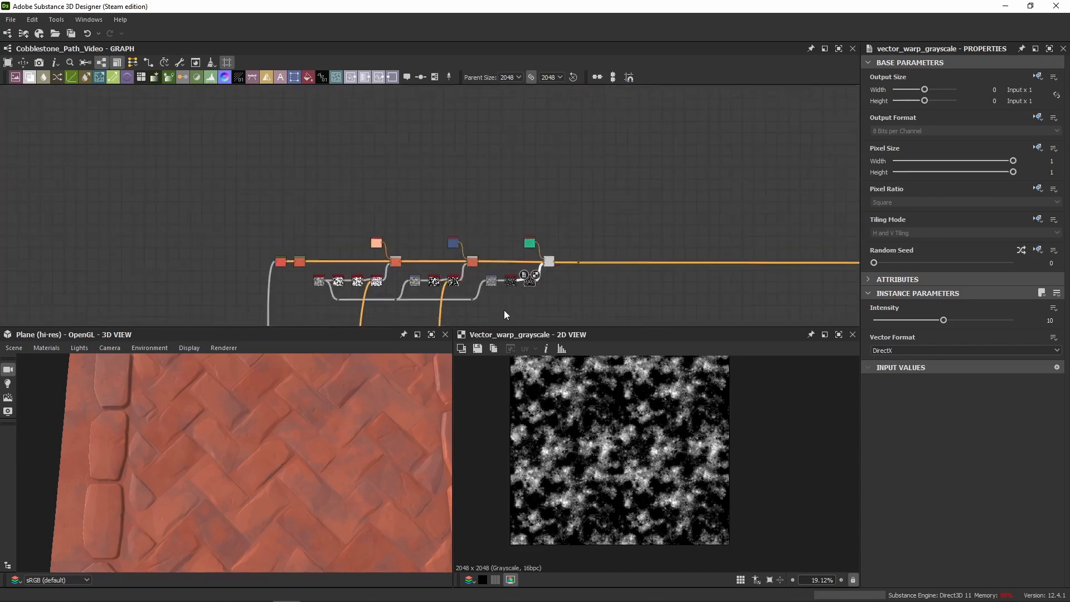
pyautogui.scroll(5, 504, 310)
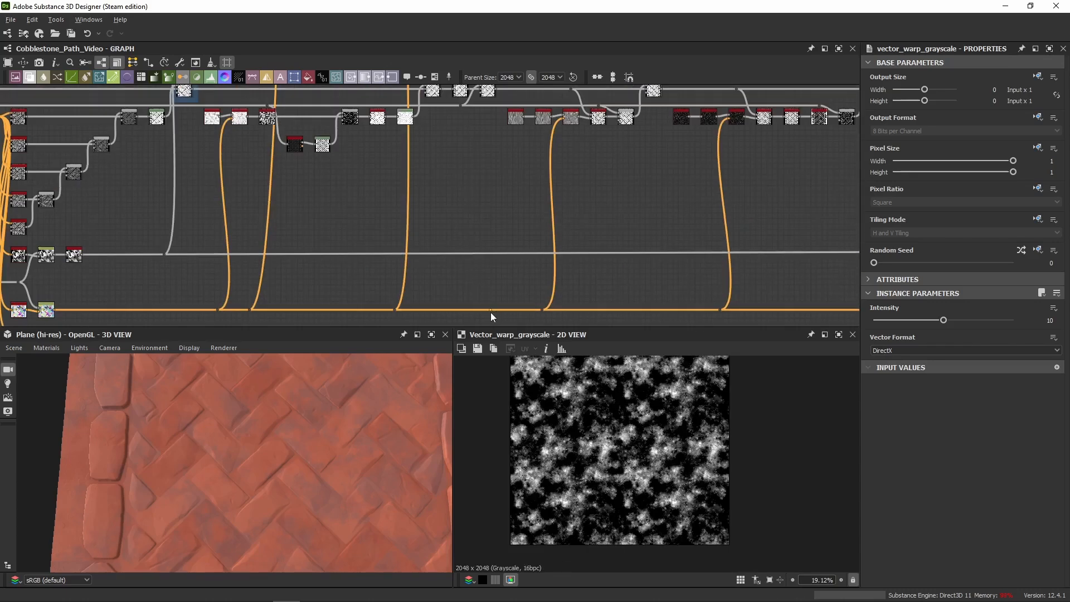
pyautogui.keyDown('alt'); pyautogui.click(490, 310); pyautogui.keyUp('alt')
pyautogui.moveTo(492, 311); pyautogui.dragTo(521, 175)
pyautogui.scroll(-4, 505, 195)
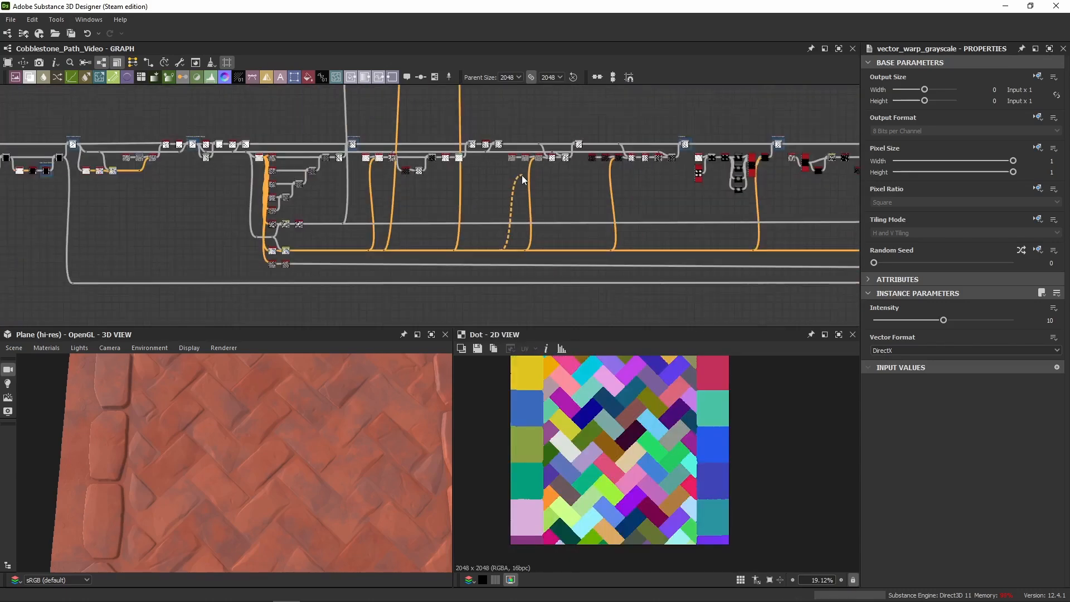
pyautogui.scroll(-1, 522, 128)
pyautogui.moveTo(522, 129); pyautogui.dragTo(511, 249, button='middle')
pyautogui.moveTo(507, 149); pyautogui.dragTo(507, 185, button='middle')
pyautogui.scroll(5, 504, 177)
pyautogui.click(511, 197)
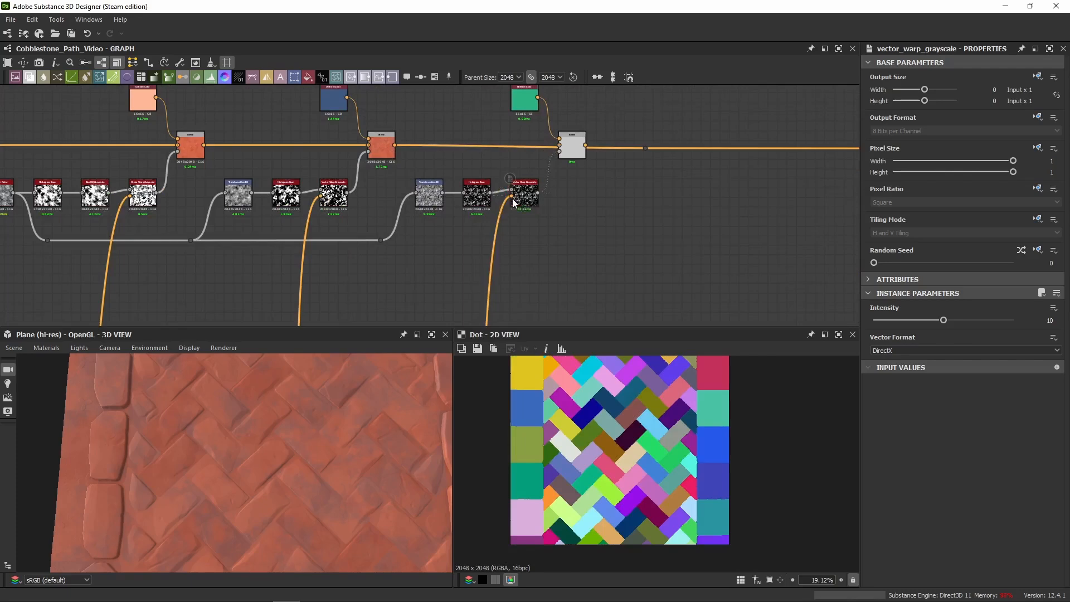
pyautogui.scroll(5, 523, 198)
pyautogui.doubleClick(523, 196)
pyautogui.moveTo(673, 180); pyautogui.dragTo(615, 216, button='middle')
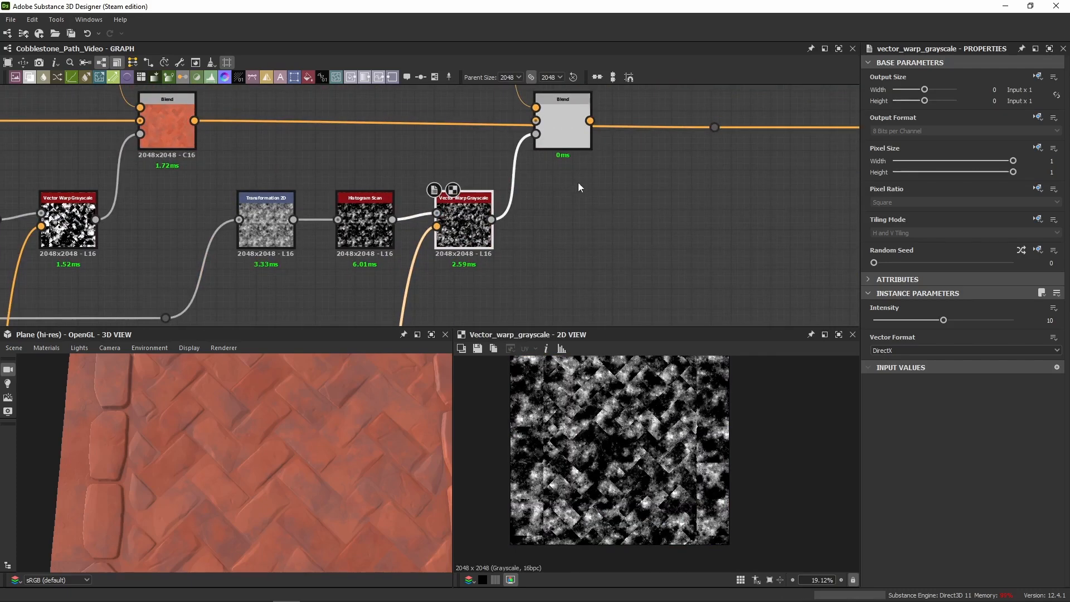
# Insert the third Blend into the main colour line between the second Blend's output and the following dot
pyautogui.doubleClick(583, 131)
pyautogui.moveTo(583, 132); pyautogui.dragTo(591, 209, button='middle')
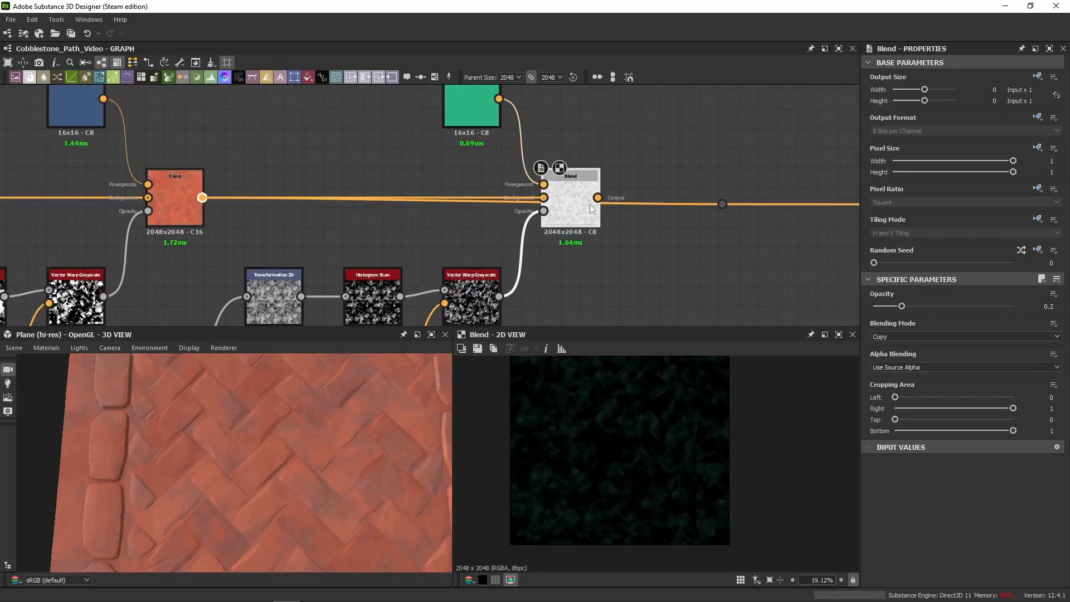
pyautogui.moveTo(566, 148); pyautogui.dragTo(588, 175, button='middle')
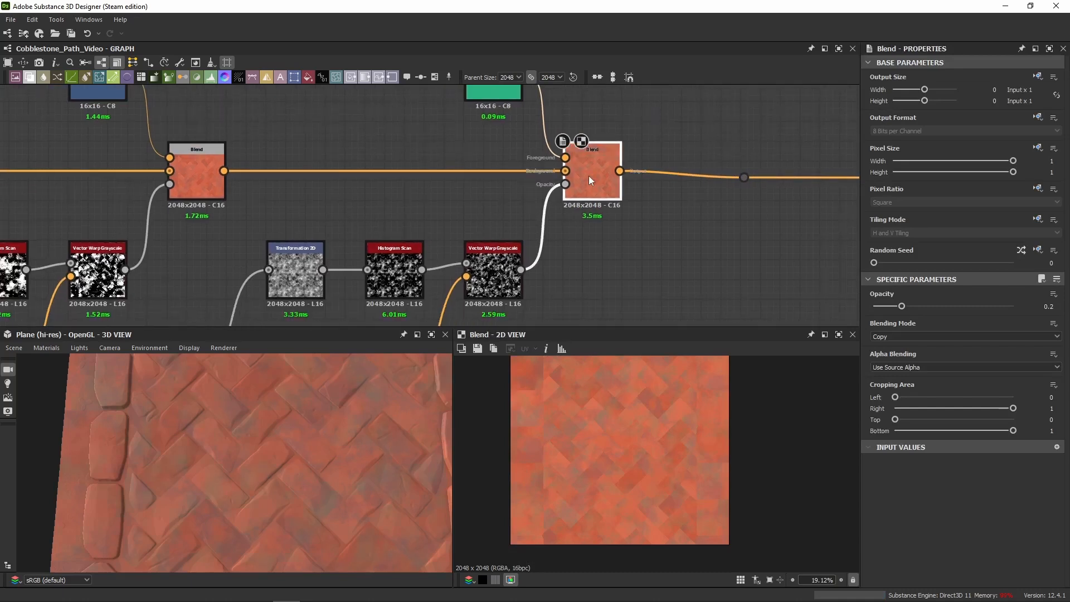
# Examine the third Blend's colour variation up close and open the green Uniform Color node's output colour settings
pyautogui.scroll(4, 613, 394)
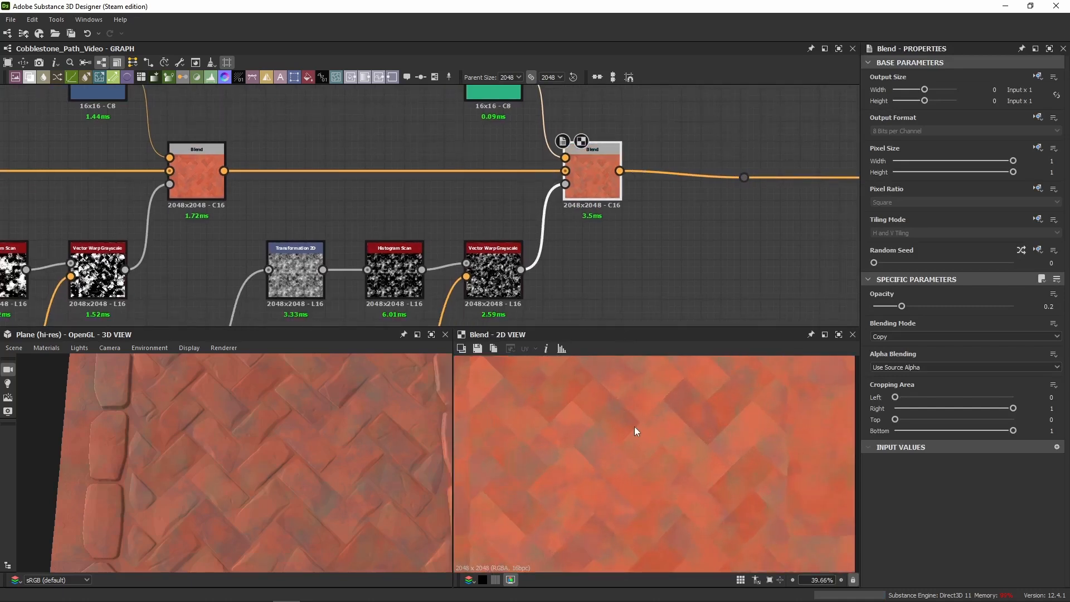
pyautogui.moveTo(472, 73); pyautogui.dragTo(452, 192, button='middle')
pyautogui.doubleClick(452, 192)
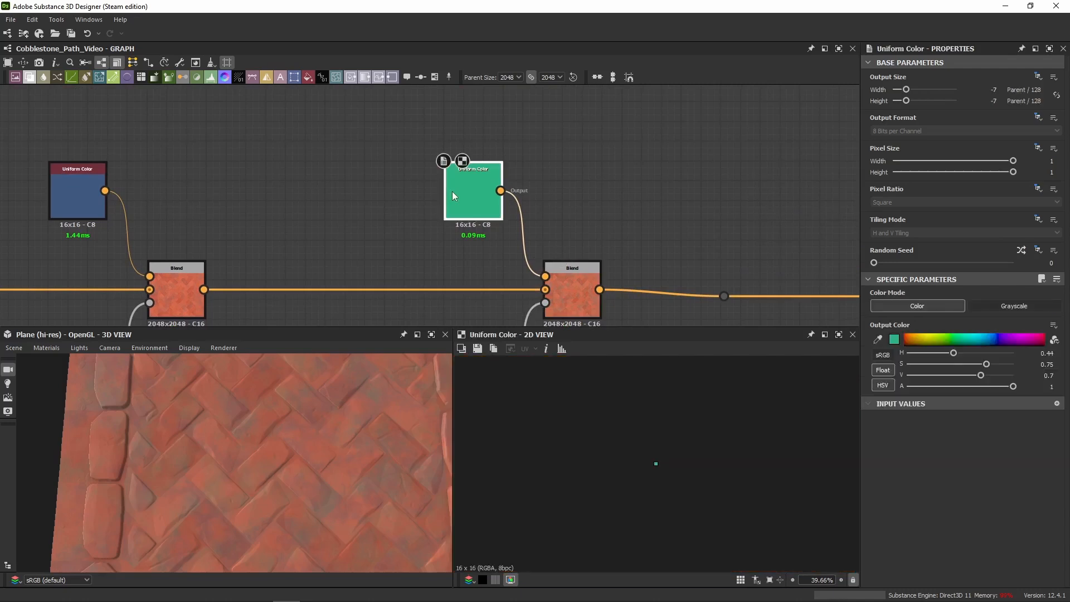
# Preview the third Blend's result and examine its colour variation both flat and on the 3D plane
pyautogui.scroll(4, 654, 470)
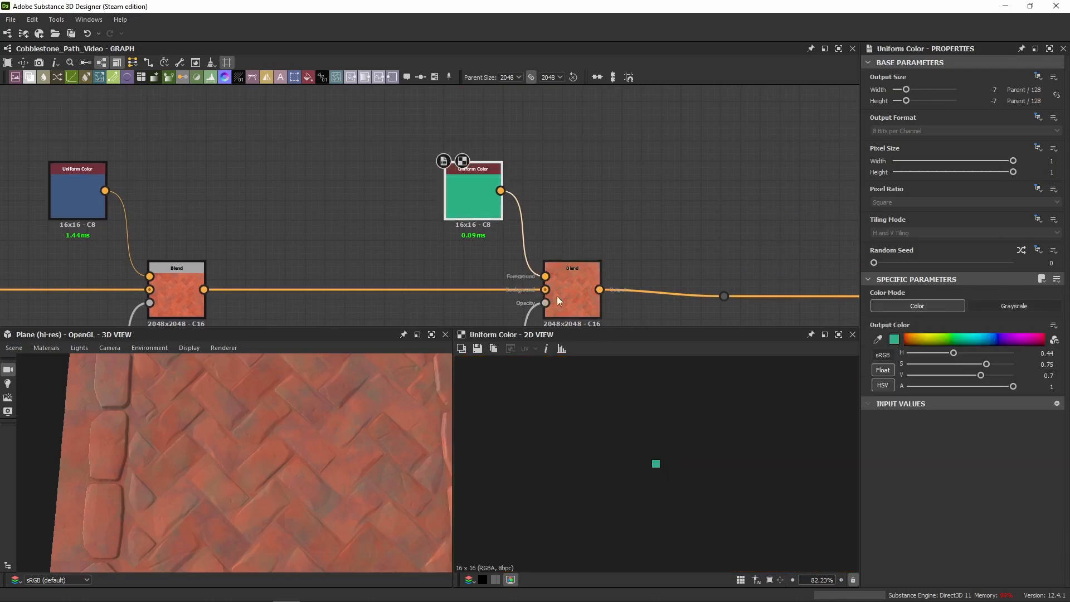
pyautogui.doubleClick(583, 300)
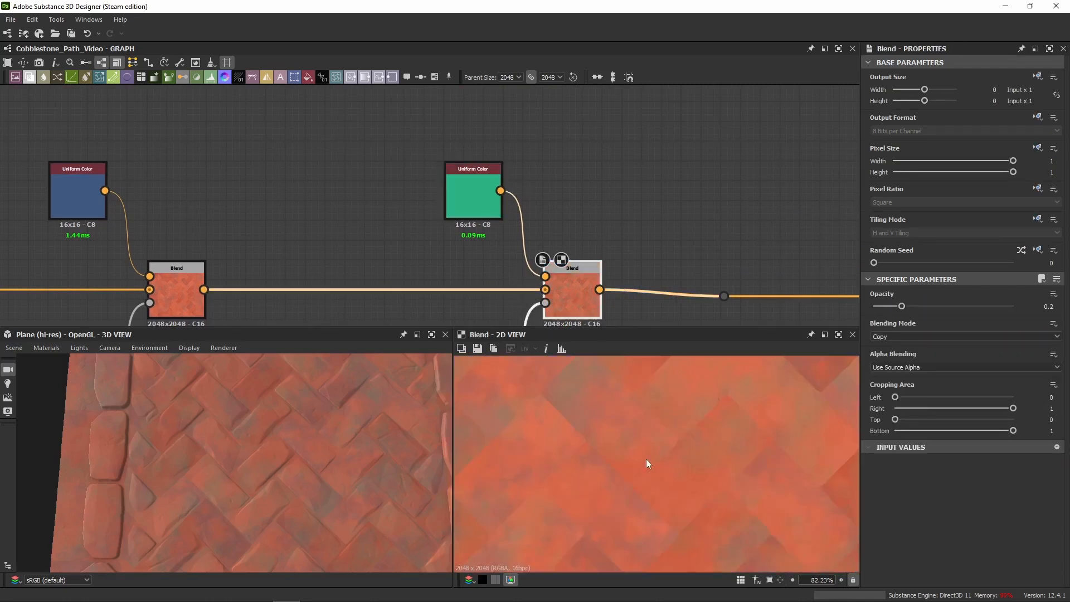
pyautogui.scroll(-6, 646, 463)
pyautogui.scroll(-2, 329, 252)
pyautogui.scroll(-4, 292, 456)
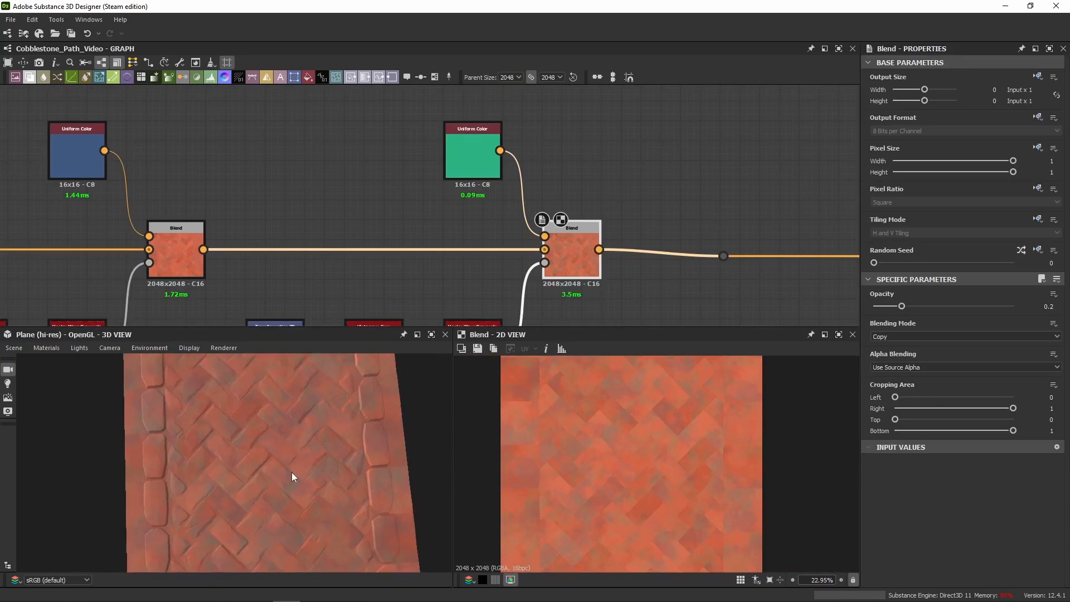
pyautogui.moveTo(285, 473); pyautogui.dragTo(409, 382)
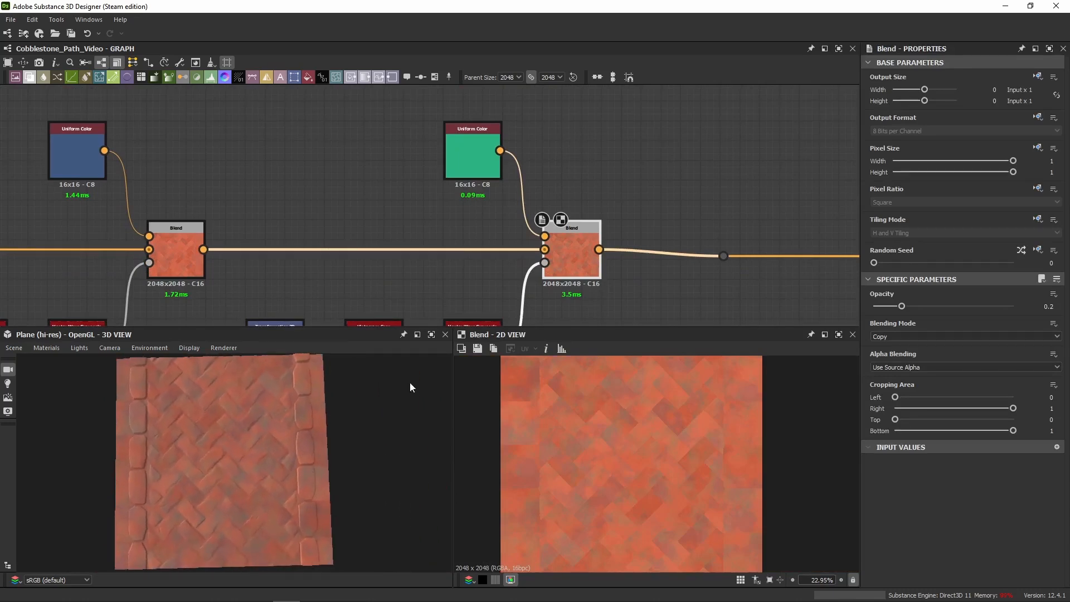
# Move the dot farther along the main colour line and paste the Clouds 2, Blur HQ Grayscale, Slope Blur Color and Directional Warp group after the third Blend
pyautogui.moveTo(640, 201); pyautogui.dragTo(358, 161, button='middle')
pyautogui.moveTo(439, 219); pyautogui.dragTo(852, 210)
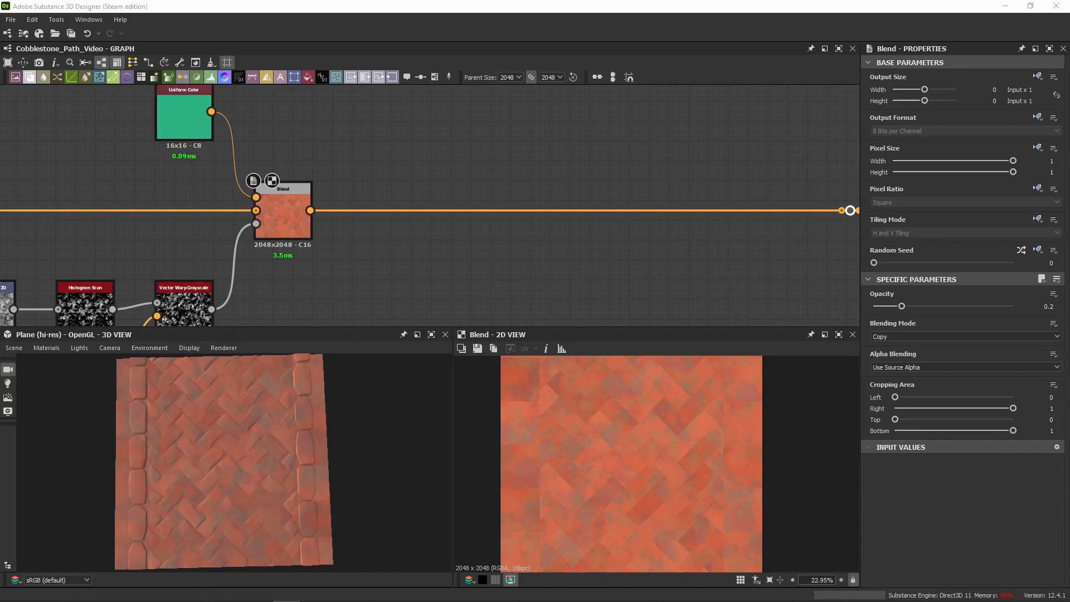
pyautogui.scroll(-5, 444, 143)
pyautogui.hotkey('ctrl', 'v')
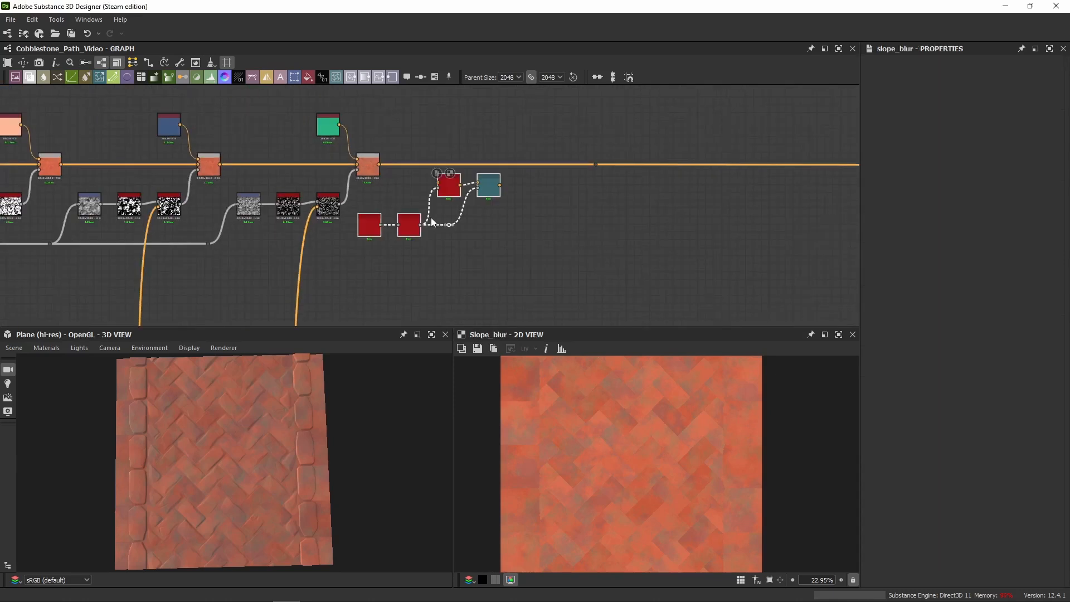
pyautogui.scroll(4, 419, 206)
pyautogui.moveTo(322, 241); pyautogui.dragTo(400, 205)
pyautogui.click(361, 235)
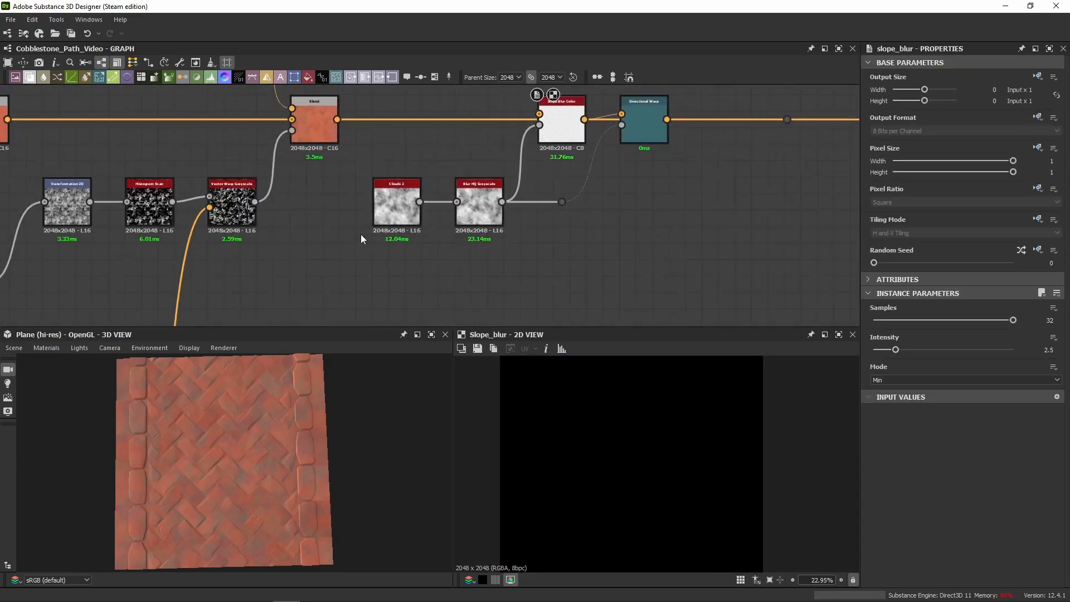
# Route the third Blend's output through Slope Blur Color and Directional Warp into the following dot on the main colour line
pyautogui.moveTo(299, 220); pyautogui.dragTo(236, 267, button='middle')
pyautogui.moveTo(274, 166); pyautogui.dragTo(536, 124)
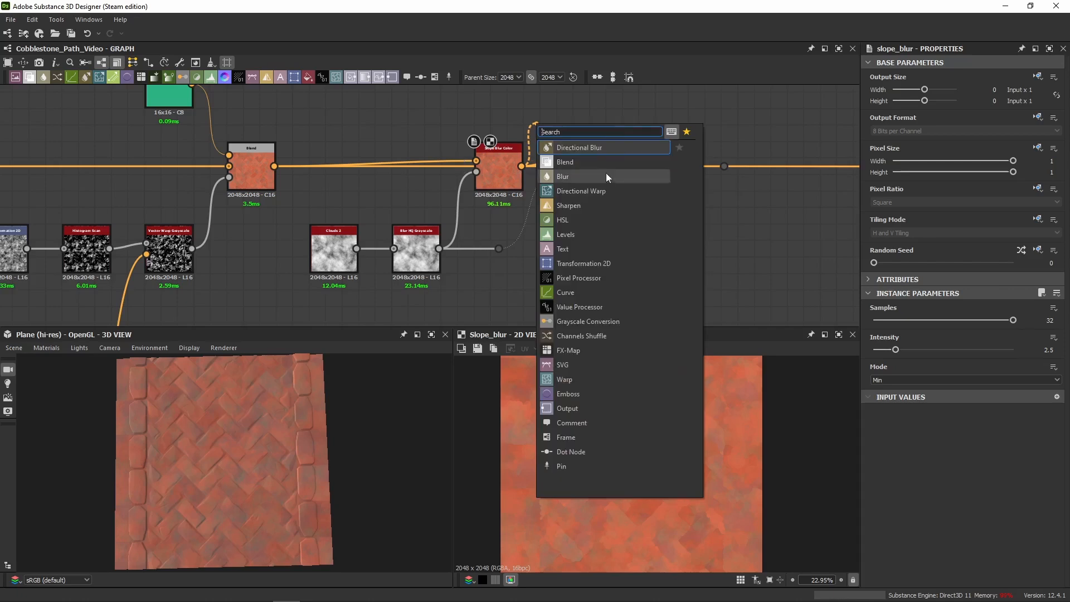
pyautogui.press('Escape')
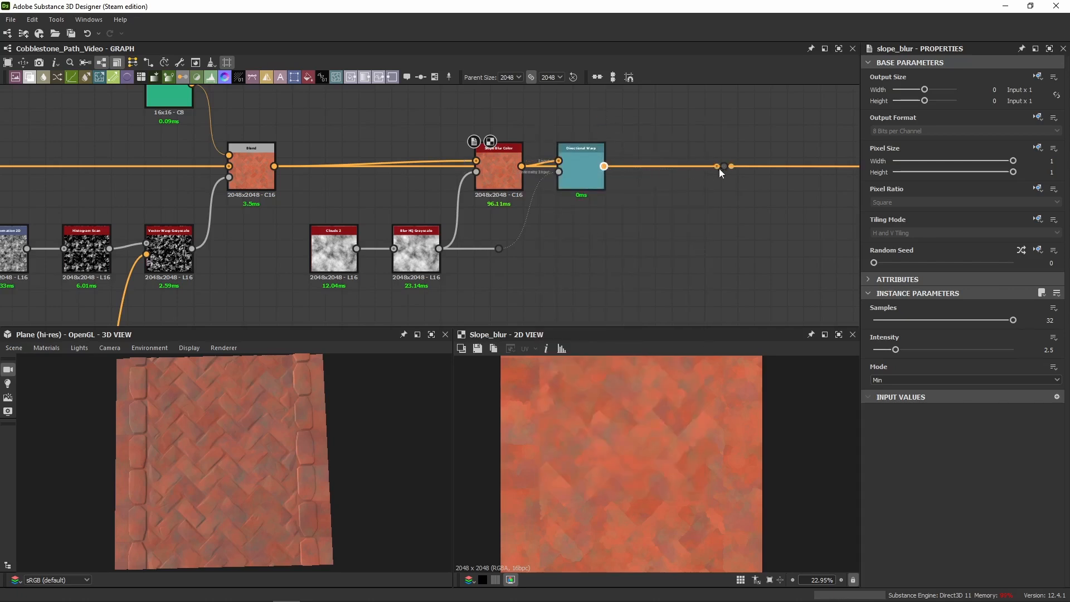
pyautogui.moveTo(663, 185); pyautogui.dragTo(622, 187, button='middle')
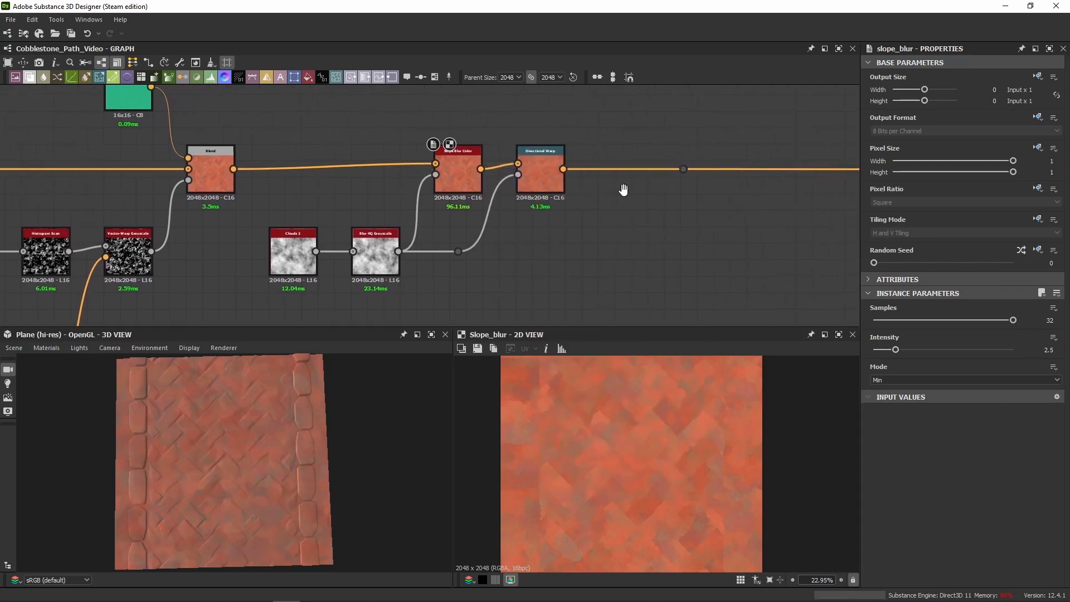
# Inspect the result and settings of the Clouds 2 node and the Blur HQ Grayscale node
pyautogui.click(288, 249)
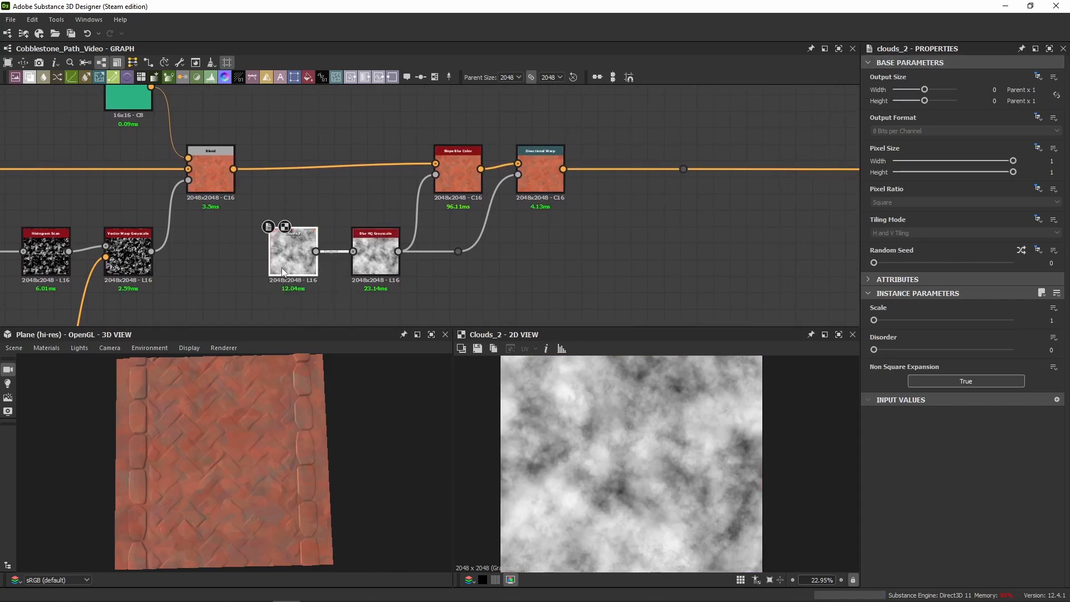
pyautogui.click(376, 272)
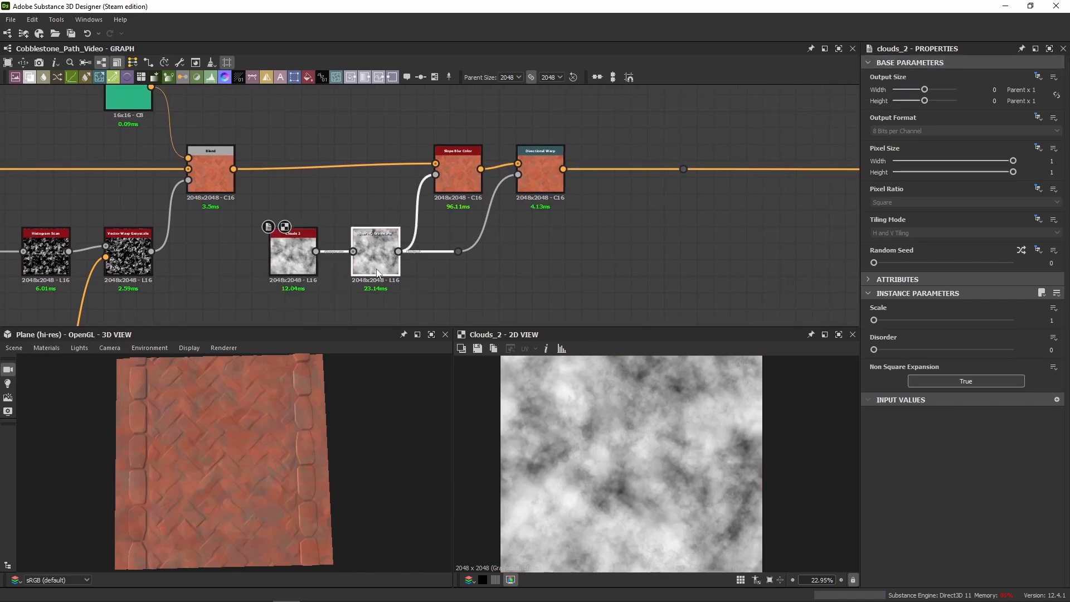
pyautogui.scroll(3, 348, 261)
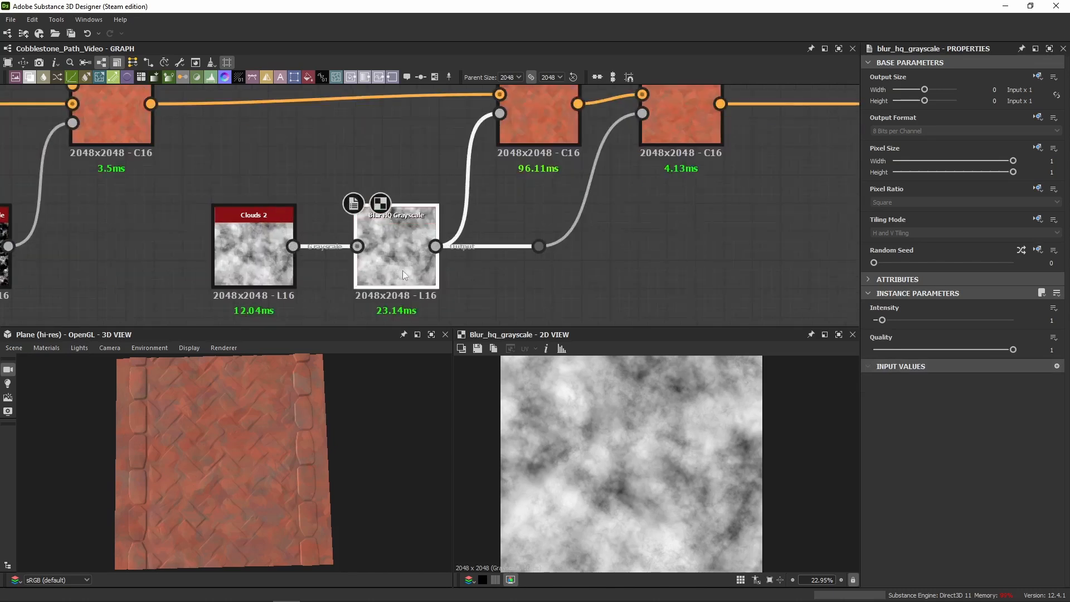
# Compare the Slope Blur Color result with the third Blend's output up close and review the slope blur settings
pyautogui.moveTo(543, 262); pyautogui.dragTo(531, 342, button='middle')
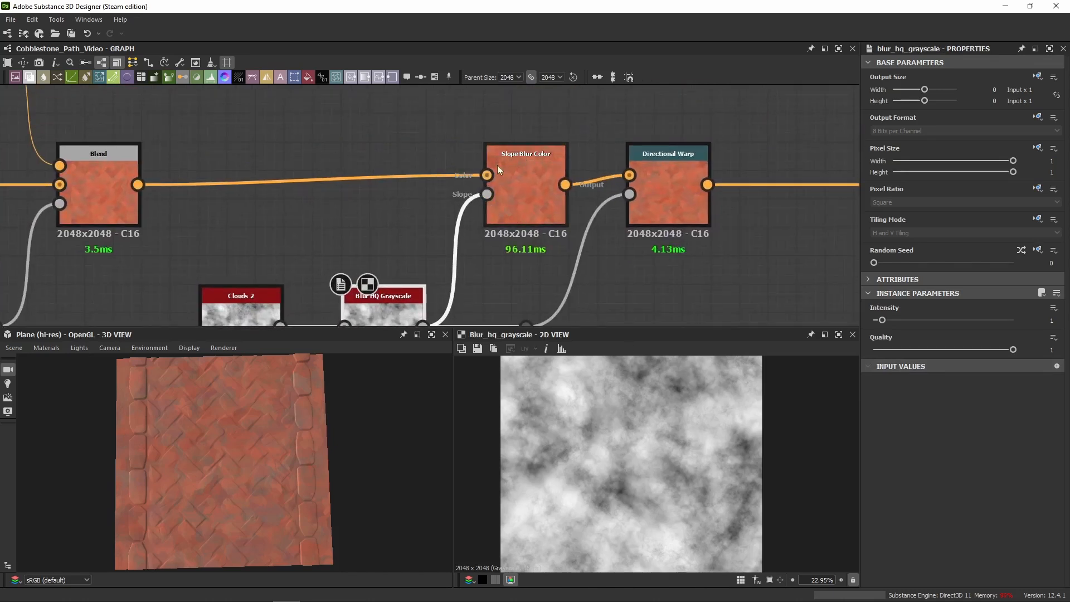
pyautogui.doubleClick(526, 212)
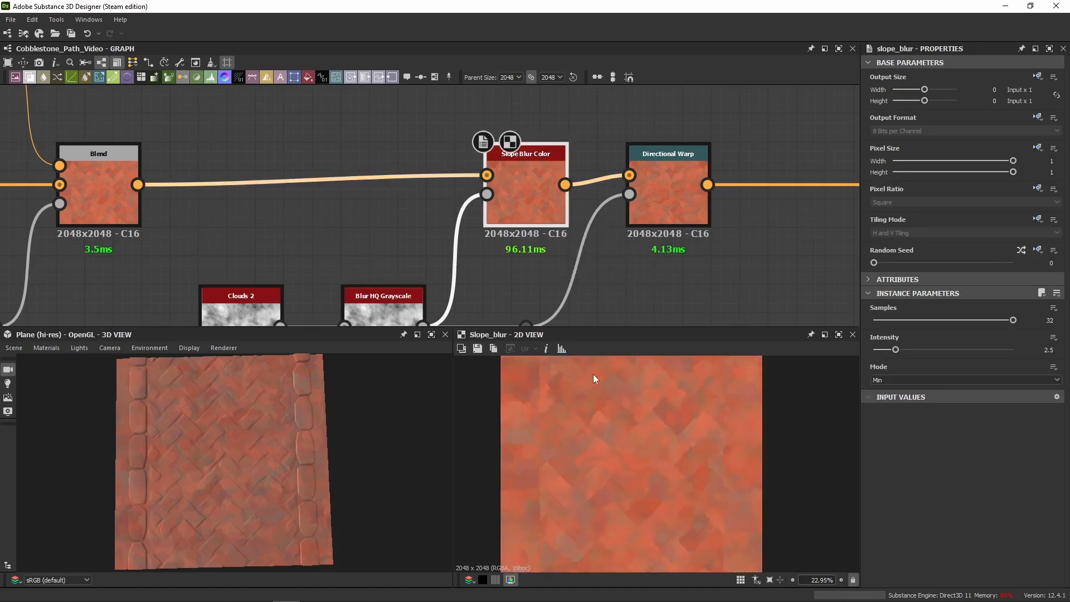
pyautogui.scroll(4, 601, 429)
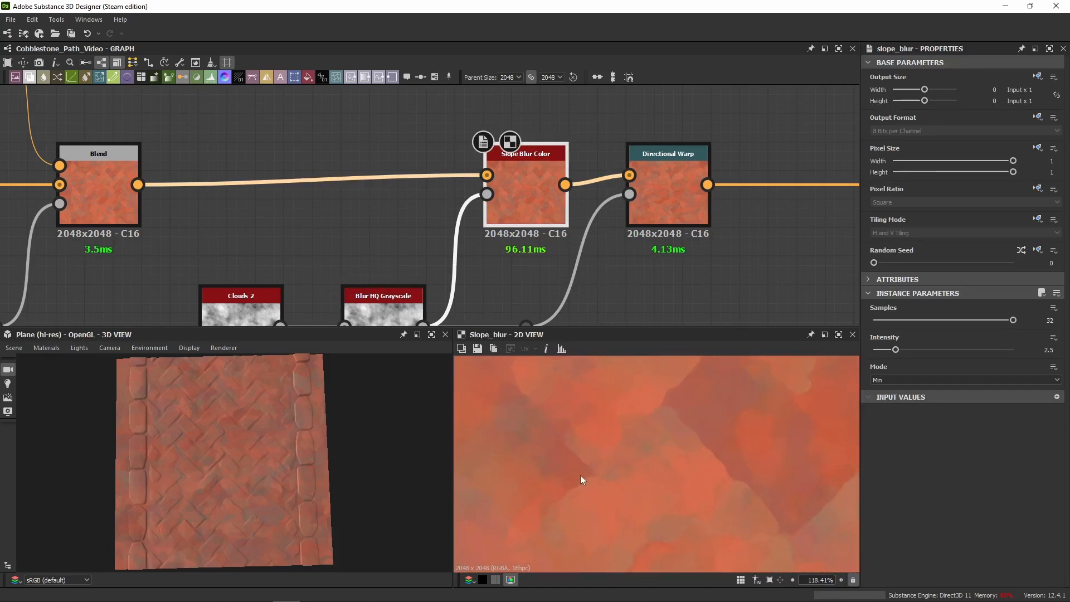
pyautogui.moveTo(622, 437); pyautogui.dragTo(586, 500, button='middle')
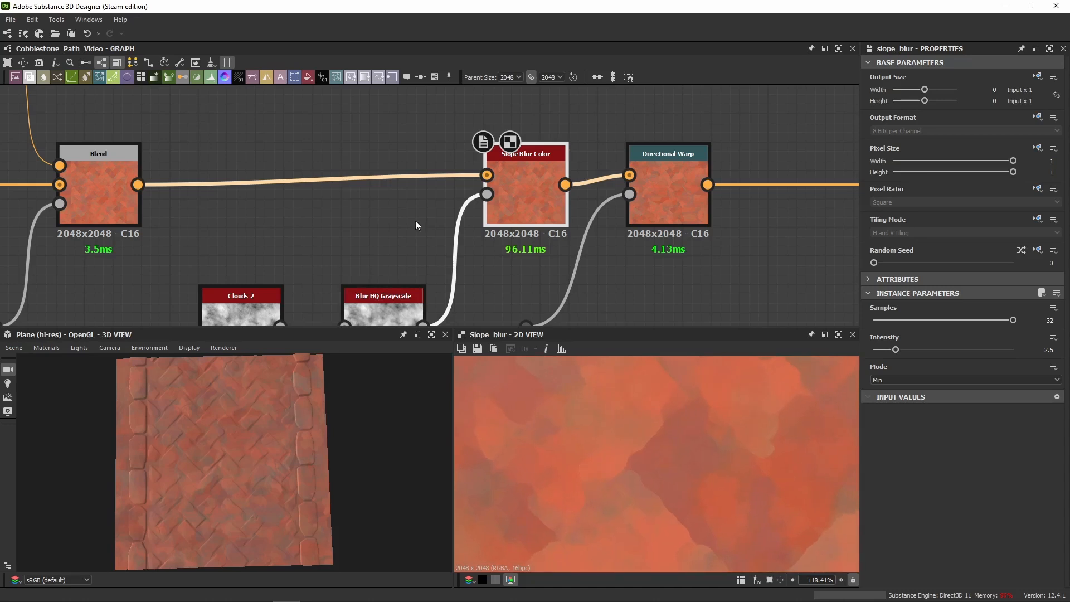
pyautogui.click(110, 213)
pyautogui.doubleClick(107, 207)
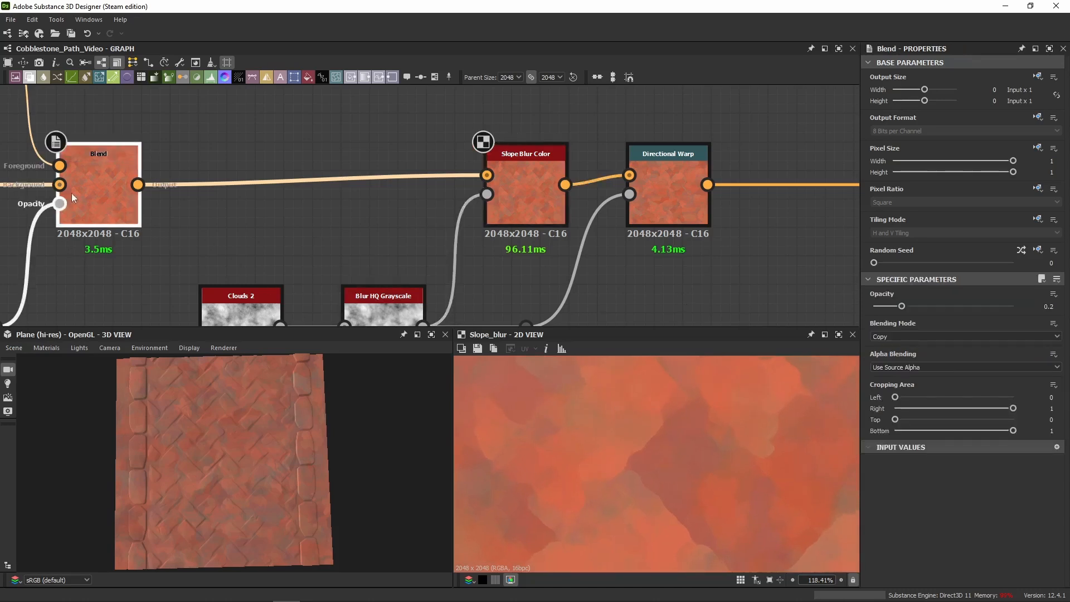
pyautogui.scroll(2, 657, 510)
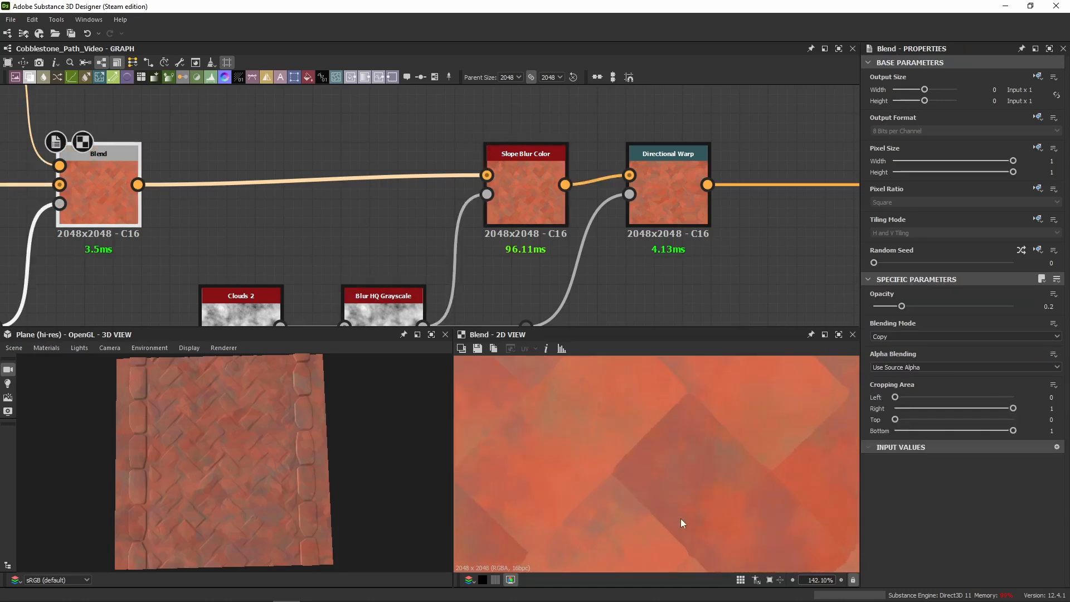
pyautogui.doubleClick(544, 184)
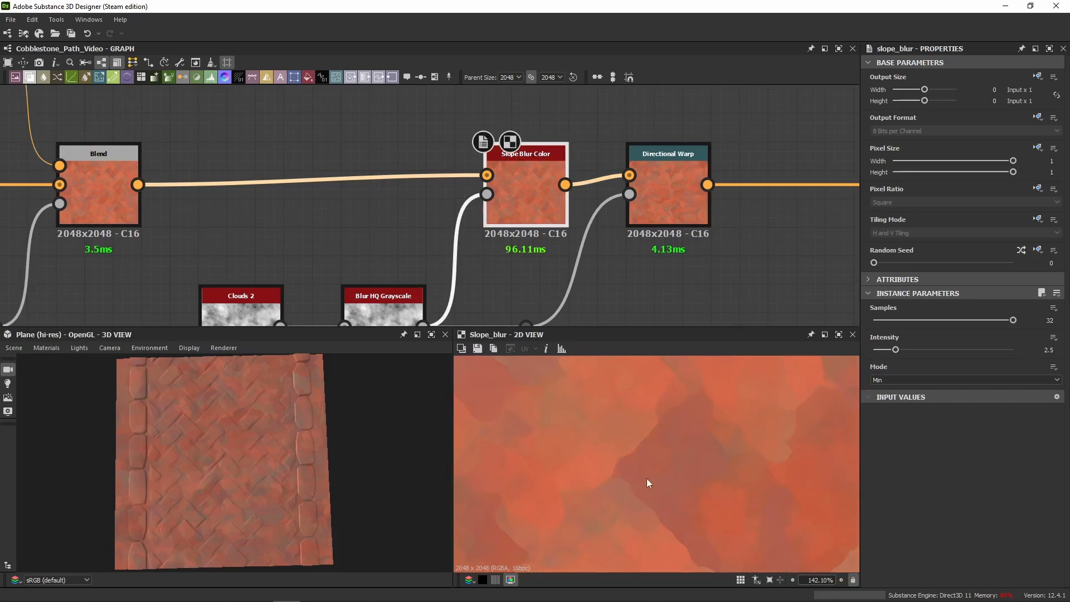
pyautogui.moveTo(523, 172); pyautogui.dragTo(196, 131, button='middle')
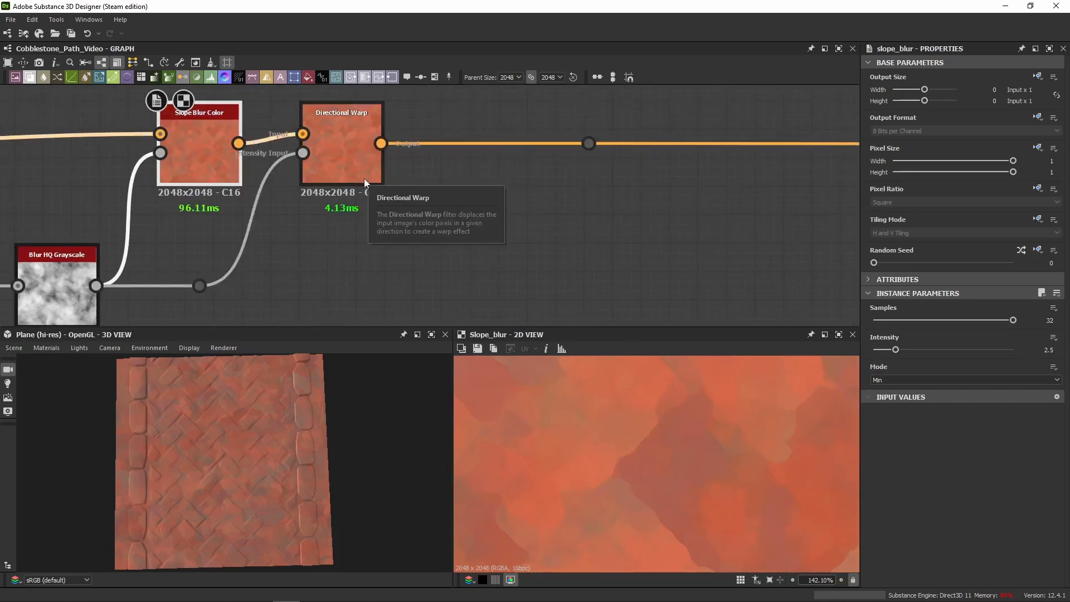
pyautogui.moveTo(200, 150); pyautogui.dragTo(273, 141, button='middle')
pyautogui.scroll(-6, 653, 449)
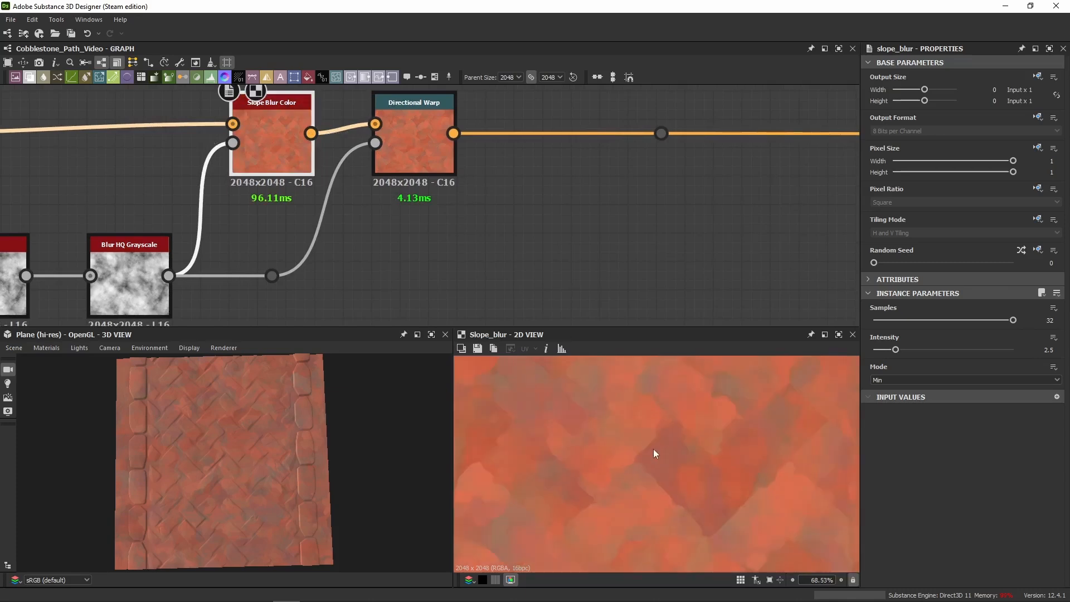
pyautogui.moveTo(346, 252); pyautogui.dragTo(472, 305, button='middle')
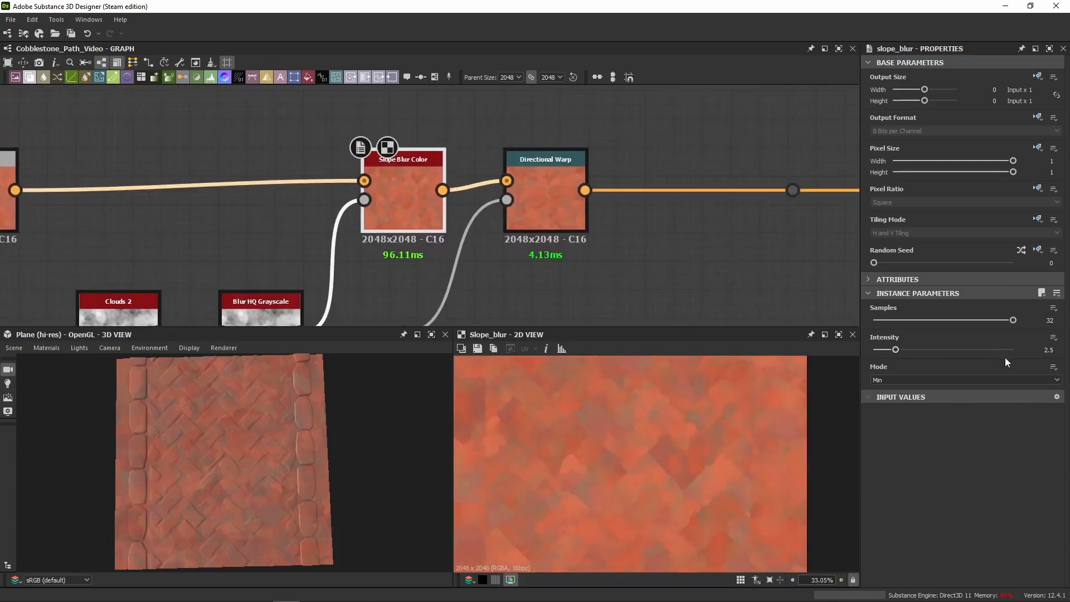
# Compare the Directional Warp result with the Slope Blur Color result and review the warp's intensity and angle settings
pyautogui.moveTo(619, 268); pyautogui.dragTo(570, 201, button='middle')
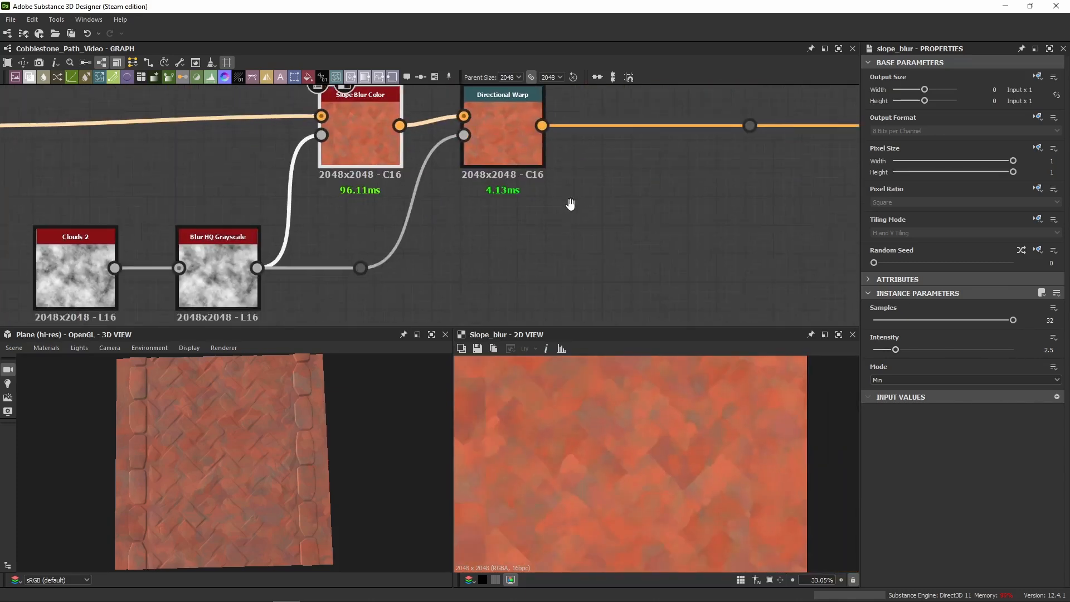
pyautogui.doubleClick(526, 155)
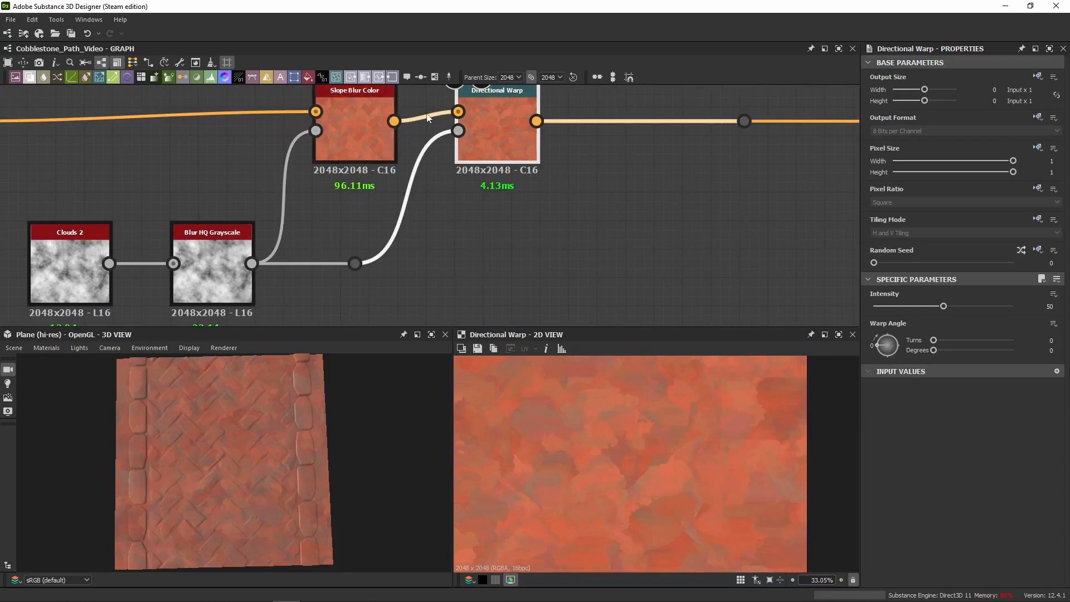
pyautogui.doubleClick(208, 293)
pyautogui.doubleClick(491, 141)
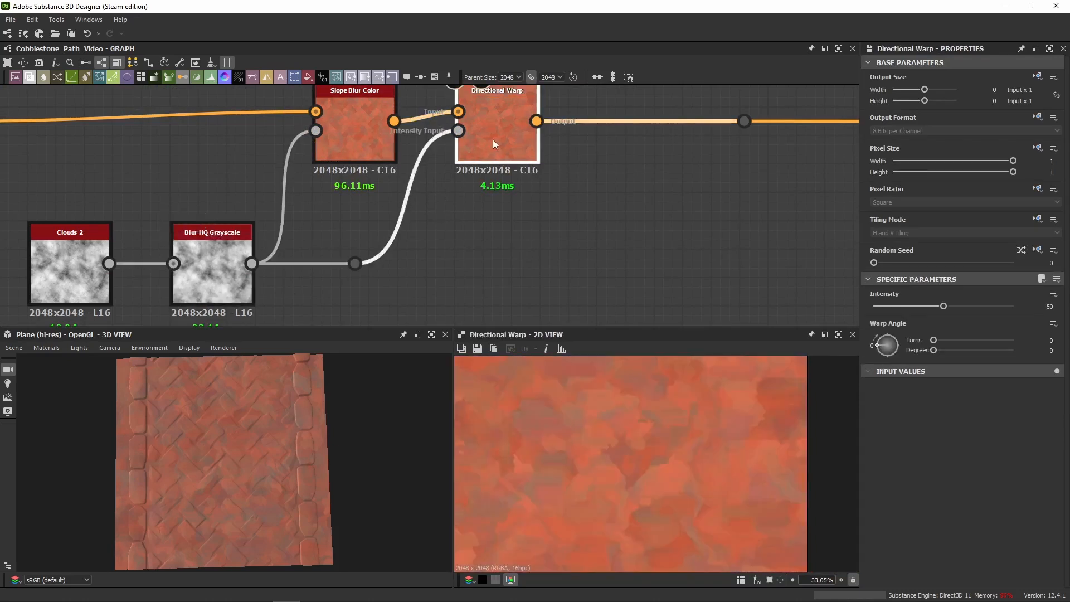
pyautogui.scroll(5, 637, 459)
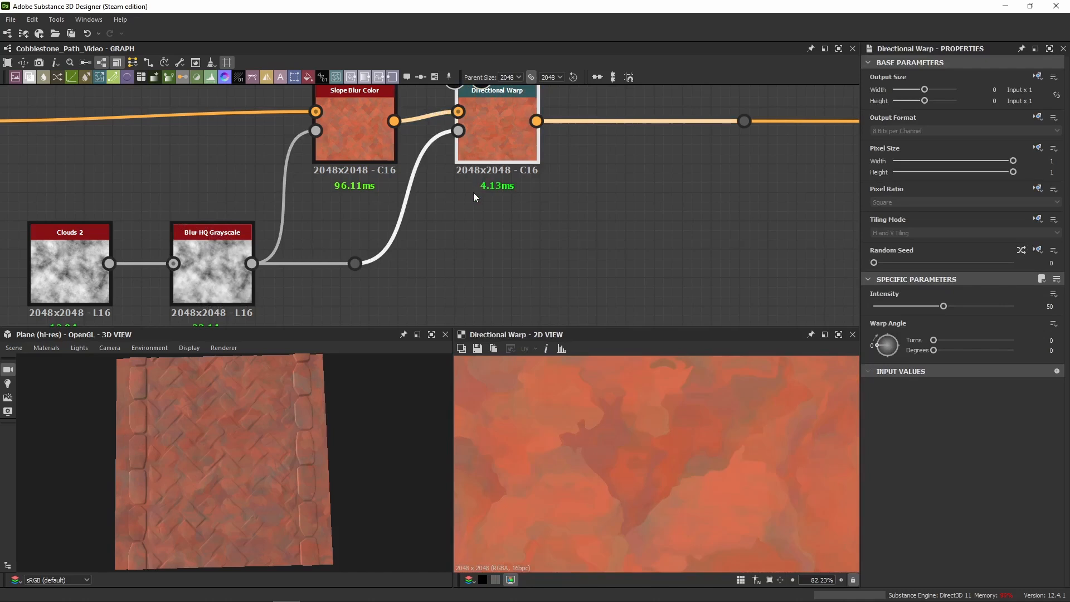
pyautogui.doubleClick(343, 129)
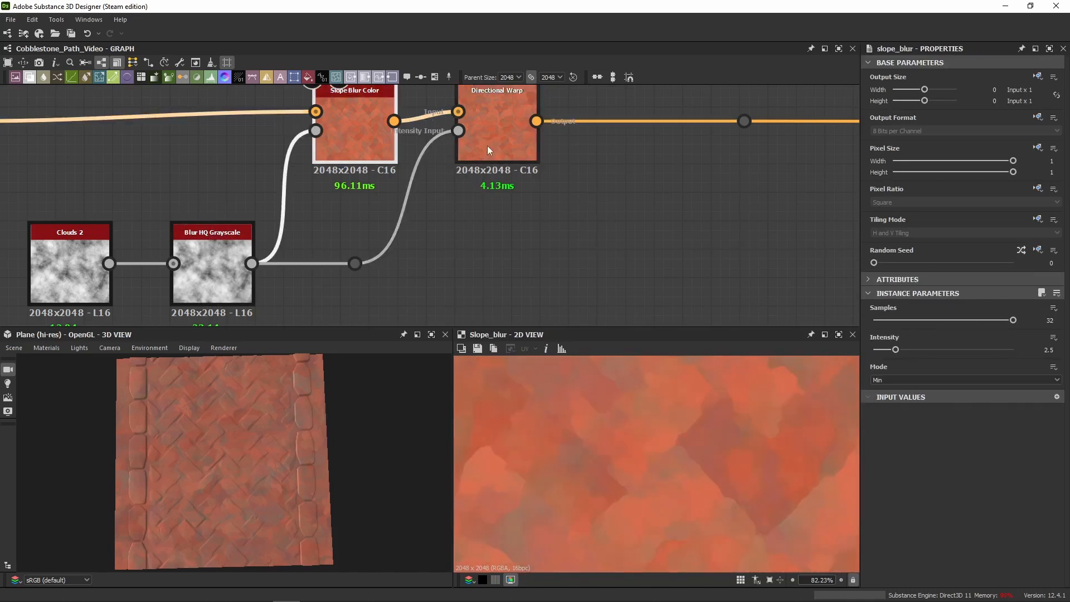
pyautogui.doubleClick(487, 145)
pyautogui.doubleClick(392, 147)
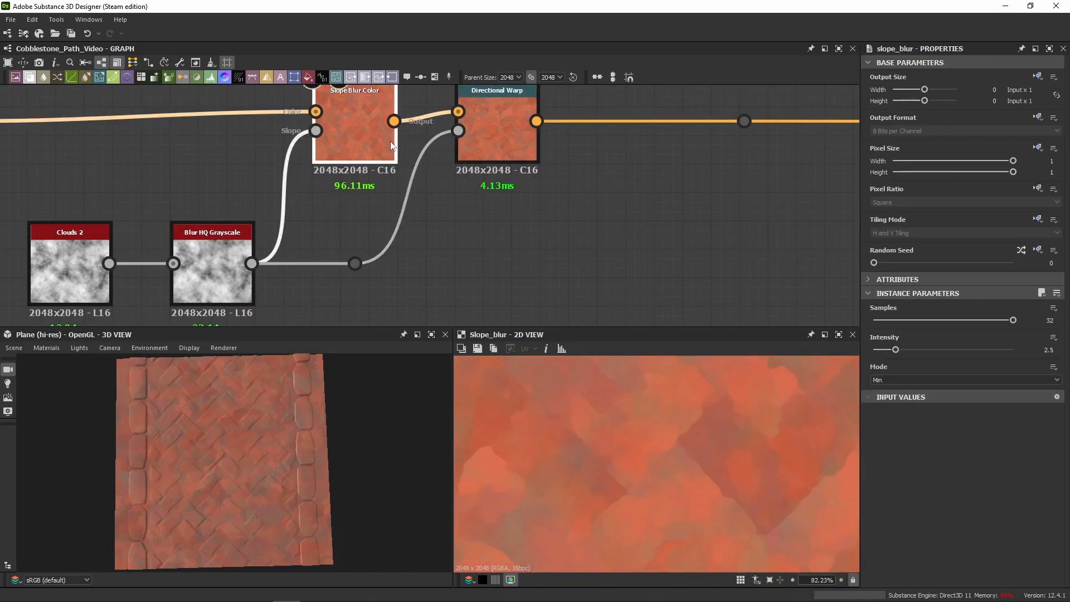
pyautogui.doubleClick(506, 146)
pyautogui.scroll(-8, 650, 460)
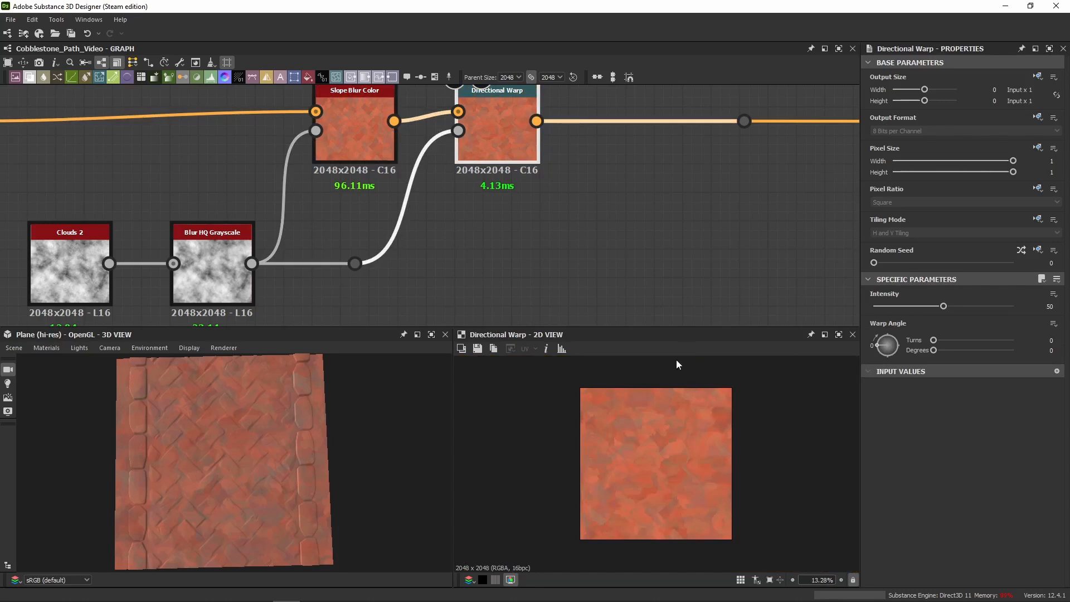
pyautogui.scroll(5, 623, 452)
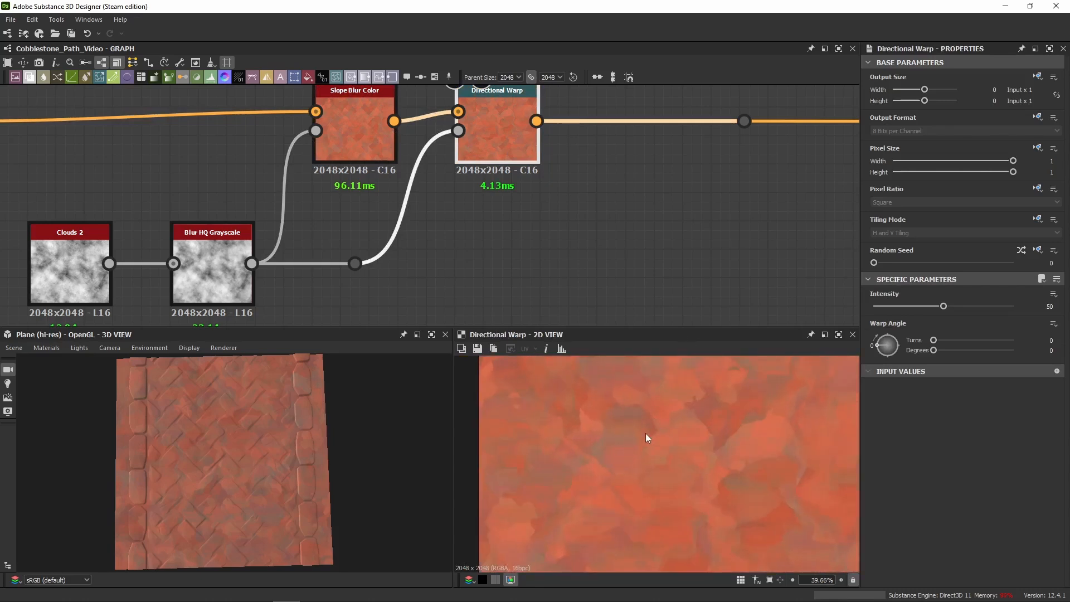
# Move the dot farther along the main line and paste a Moisture Noise node with its Slope Blur Color node after the Directional Warp
pyautogui.moveTo(527, 188); pyautogui.dragTo(327, 247, button='middle')
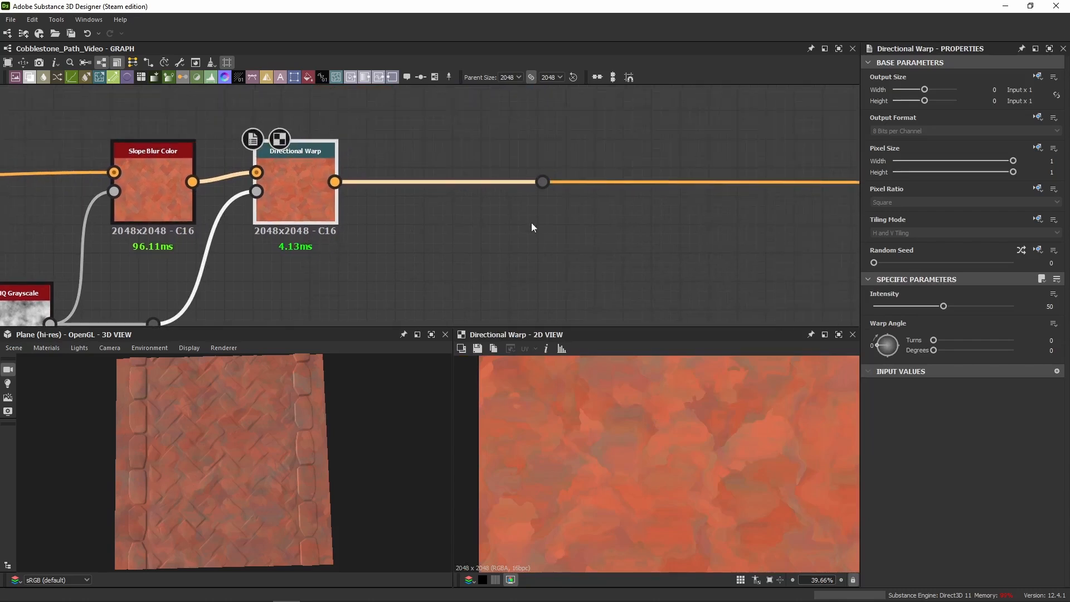
pyautogui.moveTo(541, 188); pyautogui.dragTo(837, 192)
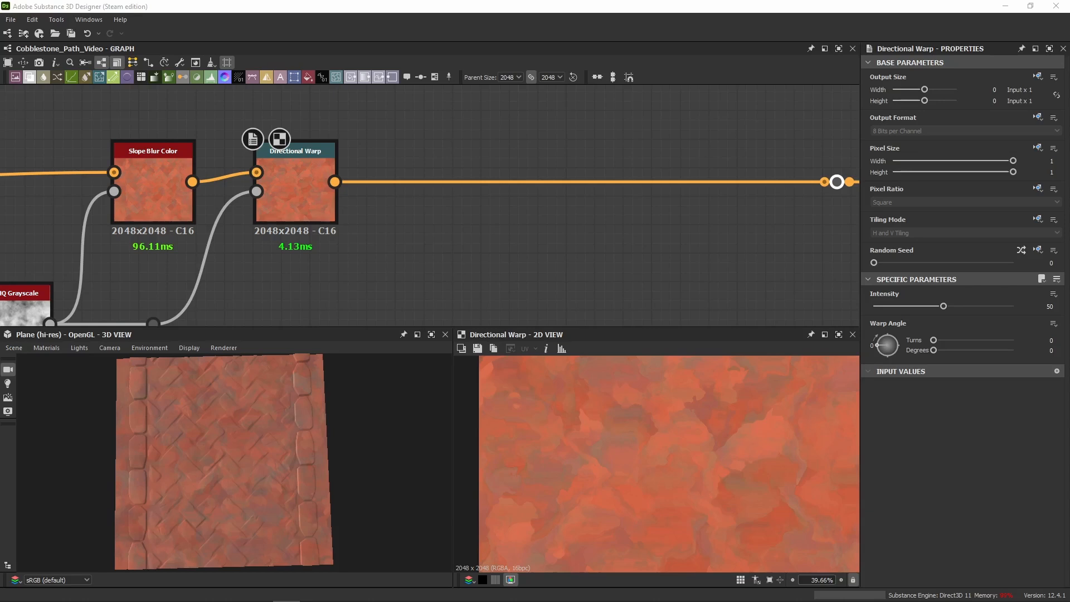
pyautogui.click(409, 266)
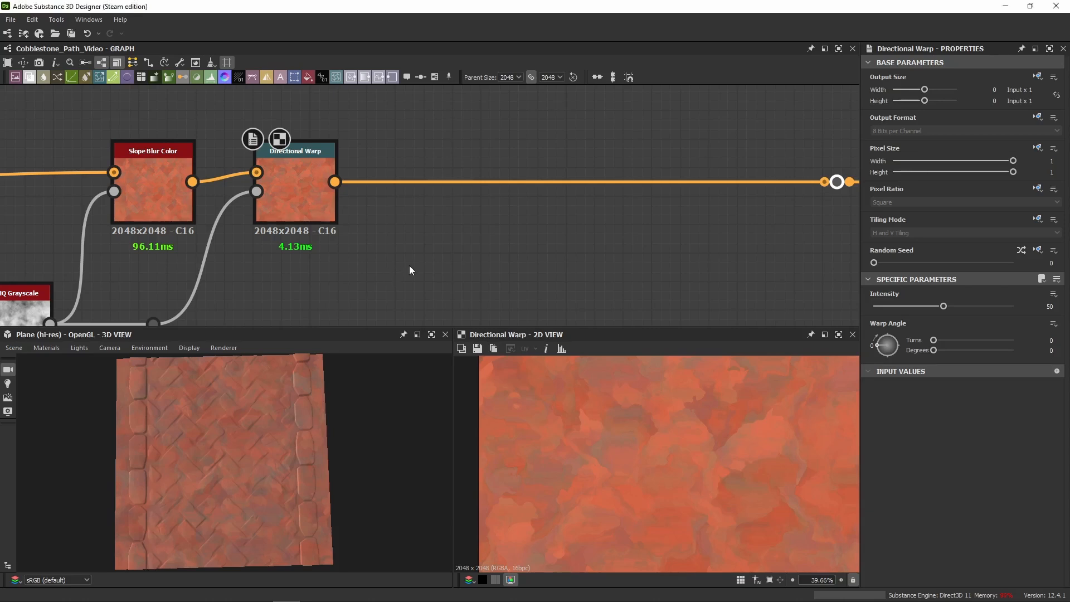
pyautogui.hotkey('ctrl', 'v')
pyautogui.moveTo(343, 277); pyautogui.dragTo(337, 211, button='middle')
pyautogui.moveTo(346, 215); pyautogui.dragTo(428, 263)
pyautogui.scroll(-4, 428, 263)
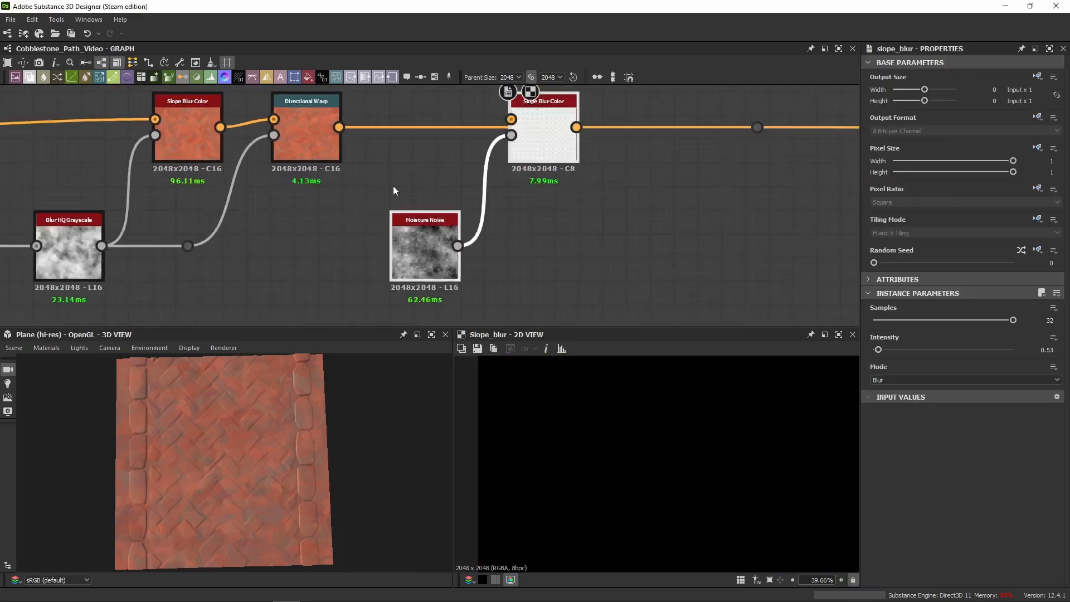
# Connect the Directional Warp output to the colour input of the pasted Slope Blur Color node
pyautogui.click(383, 205)
pyautogui.moveTo(346, 169); pyautogui.dragTo(466, 163)
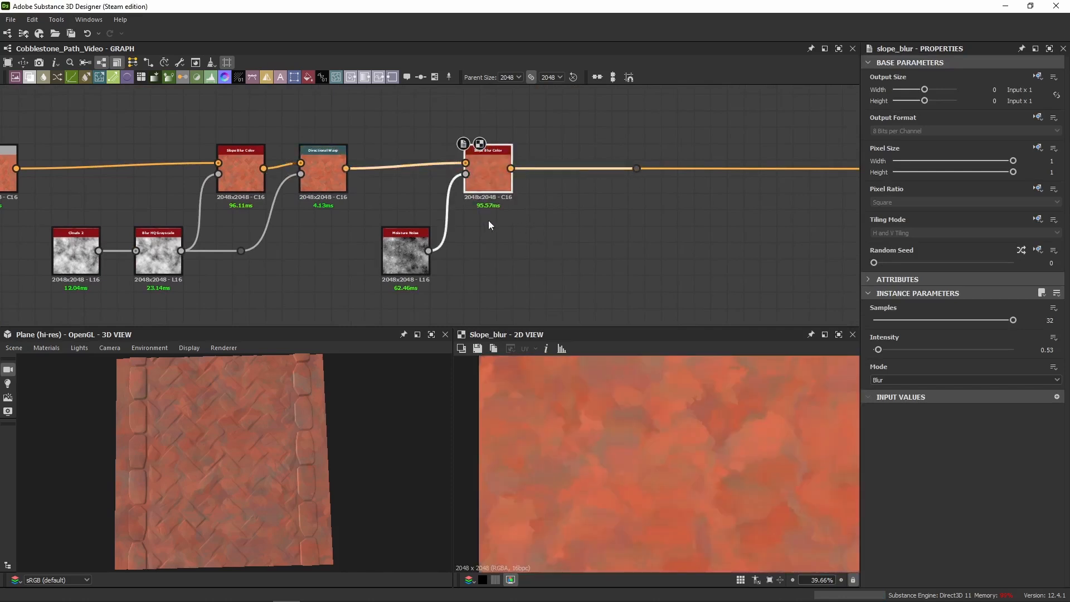
pyautogui.click(495, 172)
# Review the new Moisture Noise settings against the earlier Moisture Noise chain, and check the new Slope Blur Color settings
pyautogui.click(402, 254)
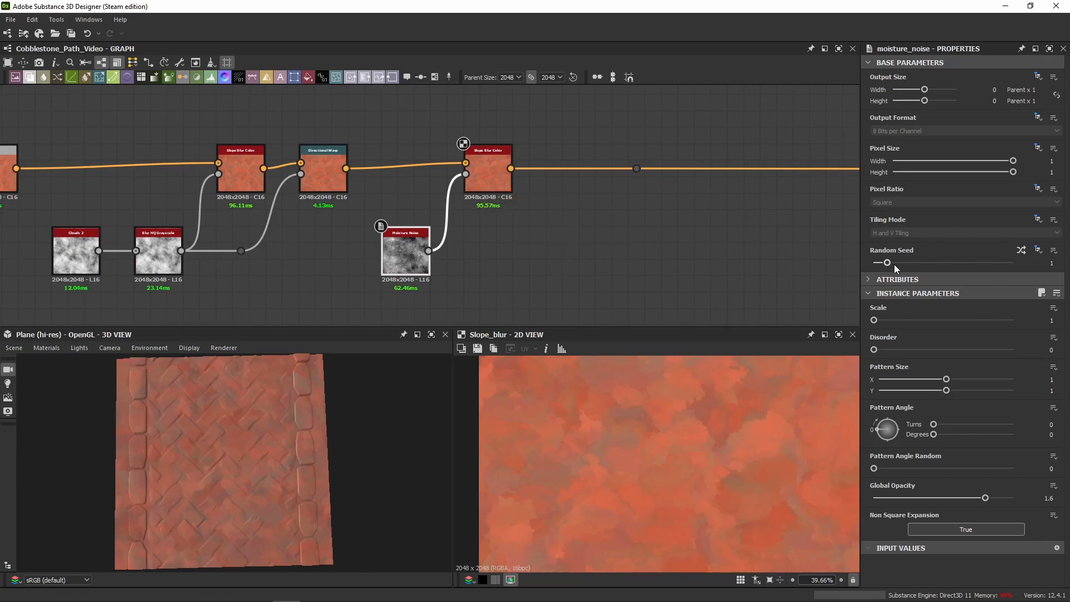
pyautogui.moveTo(234, 279); pyautogui.dragTo(832, 232, button='middle')
pyautogui.moveTo(242, 243); pyautogui.dragTo(831, 240, button='middle')
pyautogui.moveTo(237, 214); pyautogui.dragTo(497, 197, button='middle')
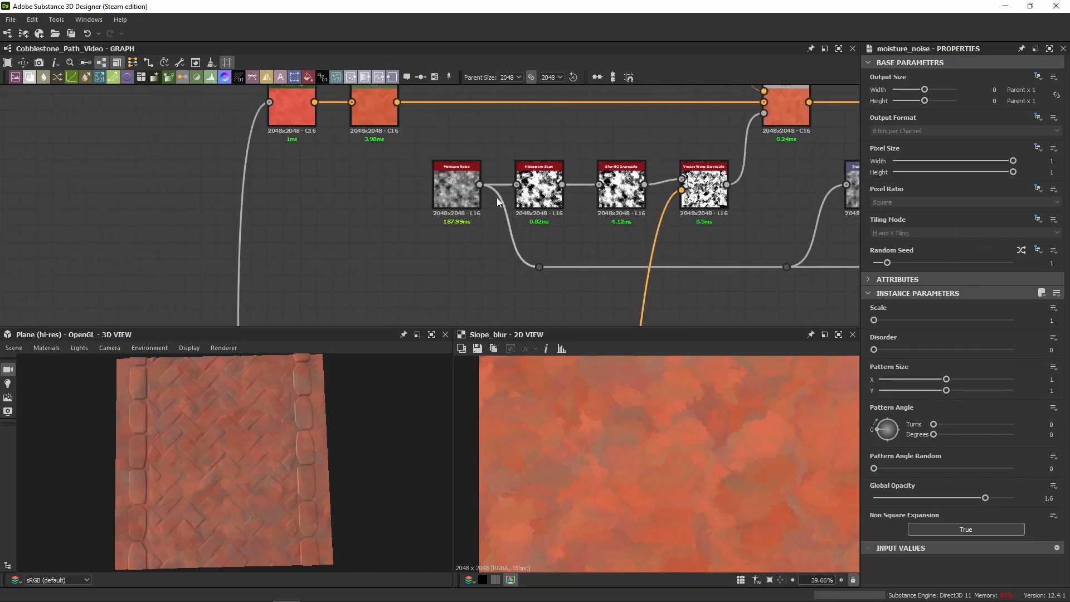
pyautogui.moveTo(780, 218); pyautogui.dragTo(234, 178, button='middle')
pyautogui.moveTo(852, 243); pyautogui.dragTo(56, 341, button='middle')
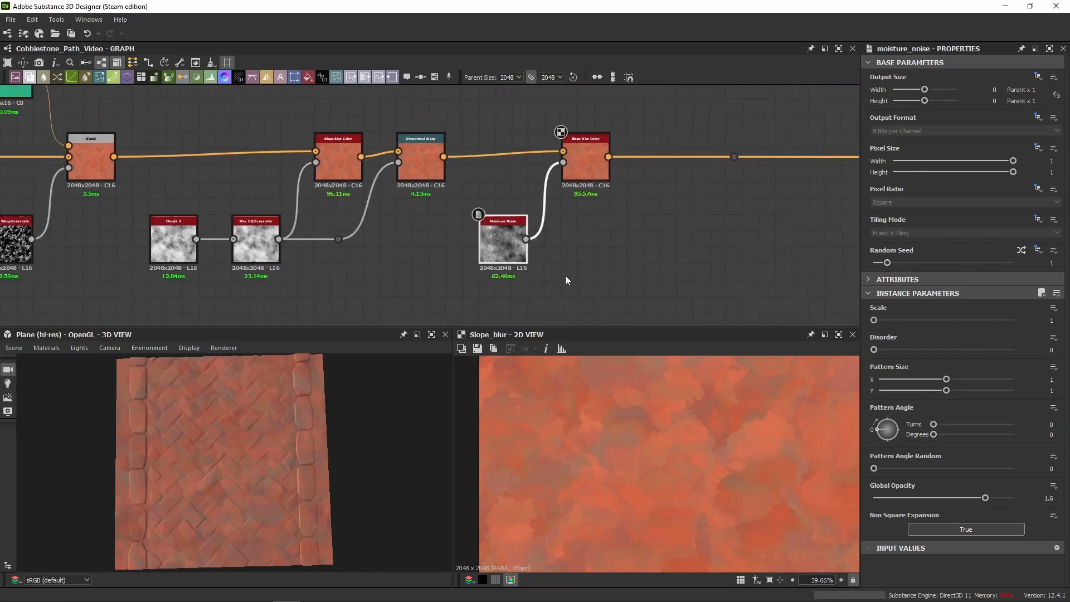
pyautogui.scroll(3, 591, 205)
pyautogui.click(590, 143)
# Paste a Vector Warp Color node after the new Slope Blur Color and feed the slope blur's output into its Input
pyautogui.moveTo(637, 202); pyautogui.dragTo(567, 249, button='middle')
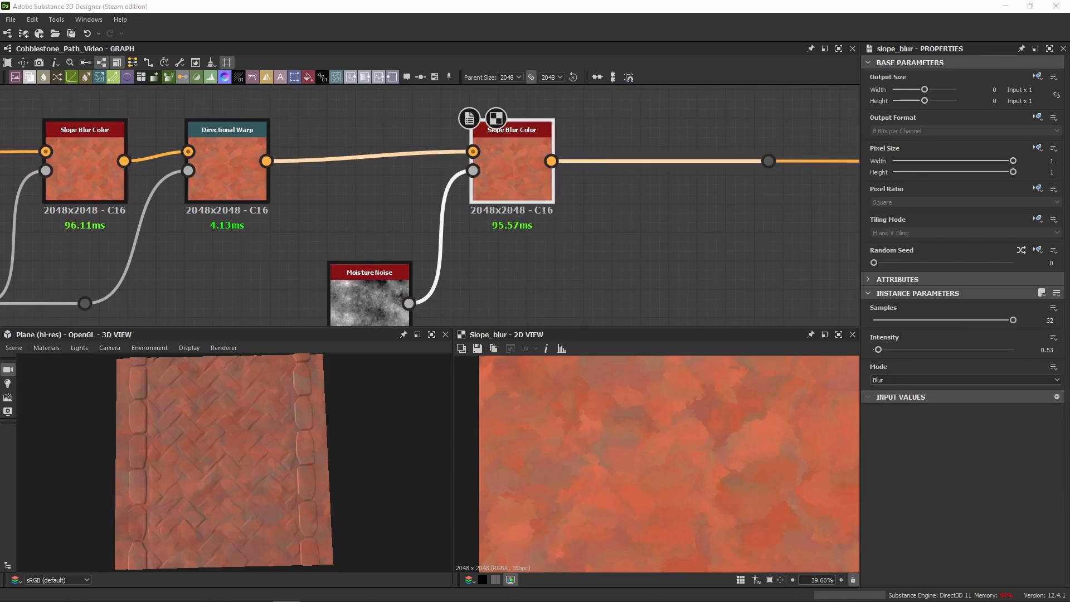
pyautogui.click(636, 246)
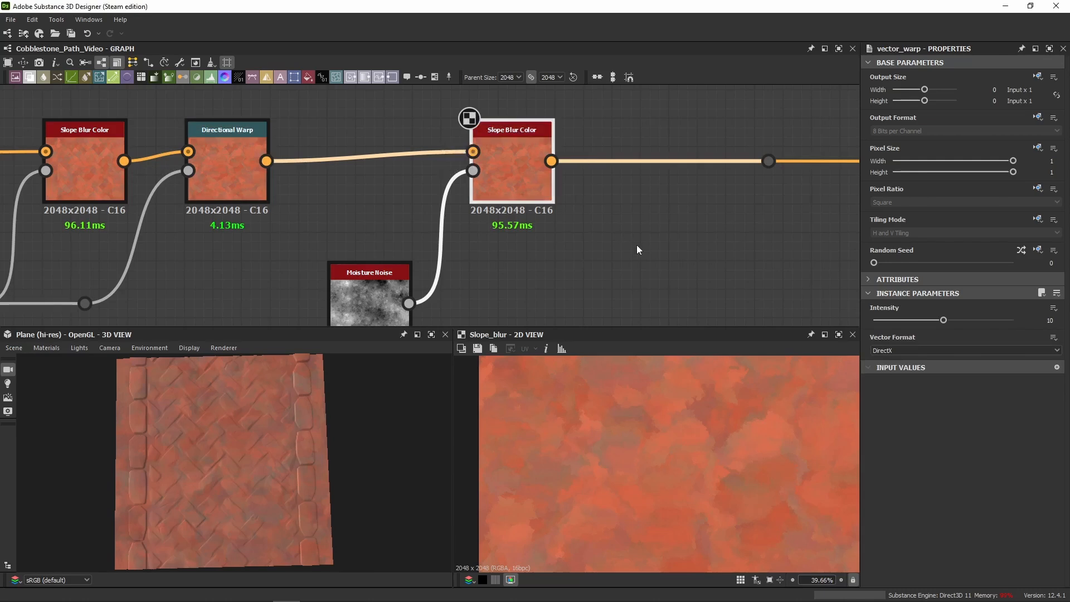
pyautogui.hotkey('ctrl', 'v')
pyautogui.moveTo(429, 189); pyautogui.dragTo(655, 259)
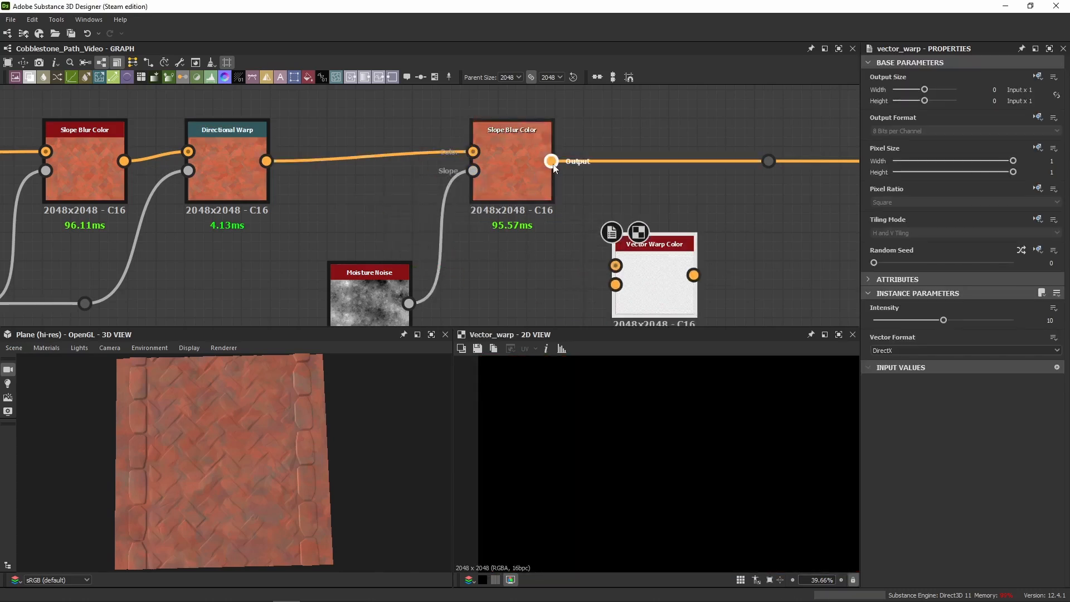
pyautogui.moveTo(551, 161); pyautogui.dragTo(628, 269)
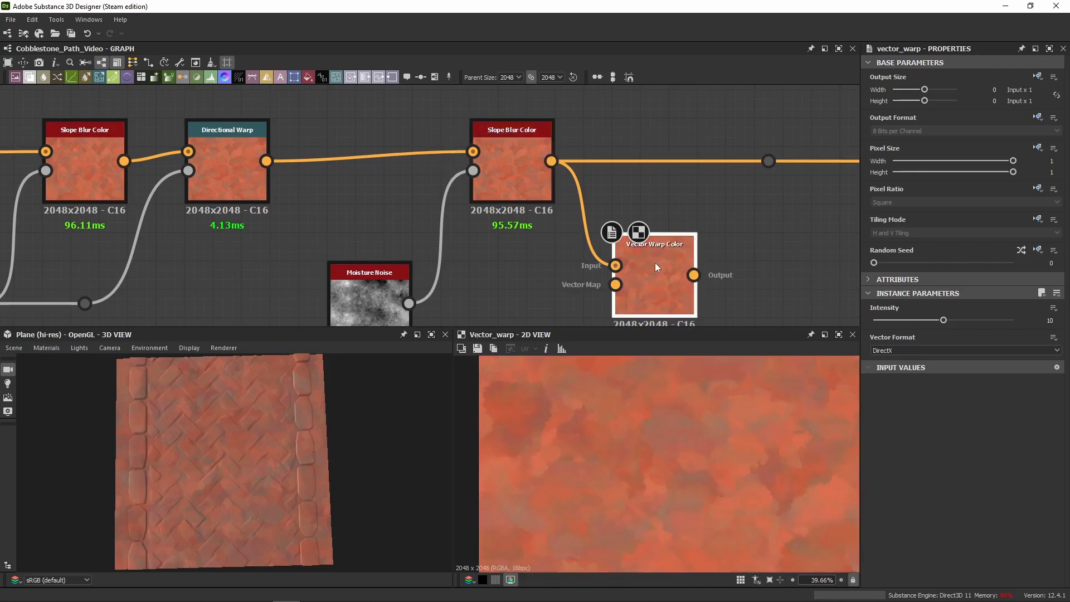
pyautogui.click(677, 290)
pyautogui.moveTo(656, 295); pyautogui.dragTo(656, 266)
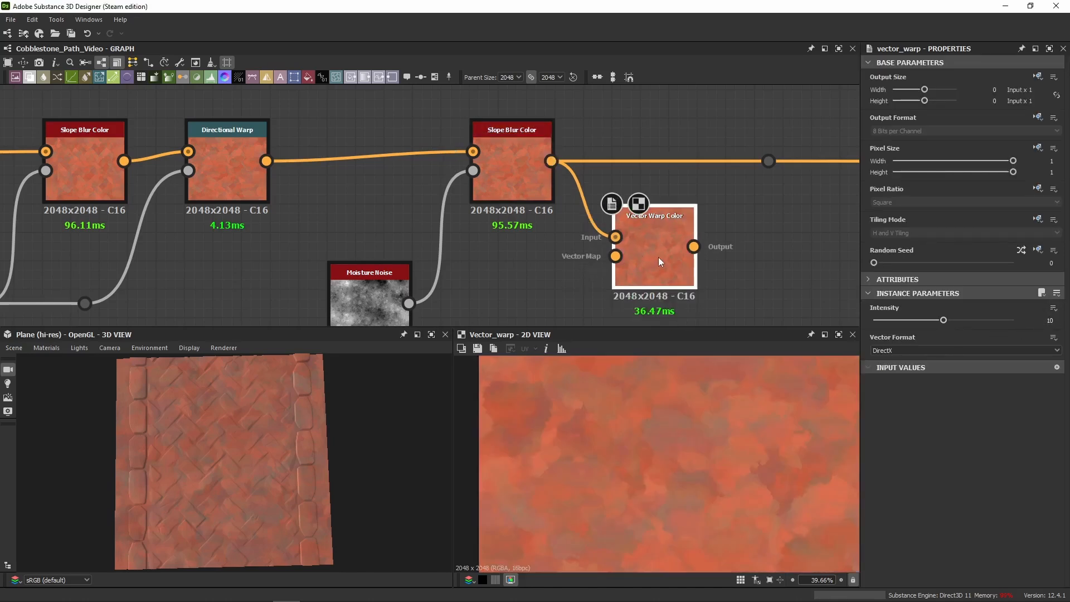
pyautogui.click(532, 190)
pyautogui.click(653, 262)
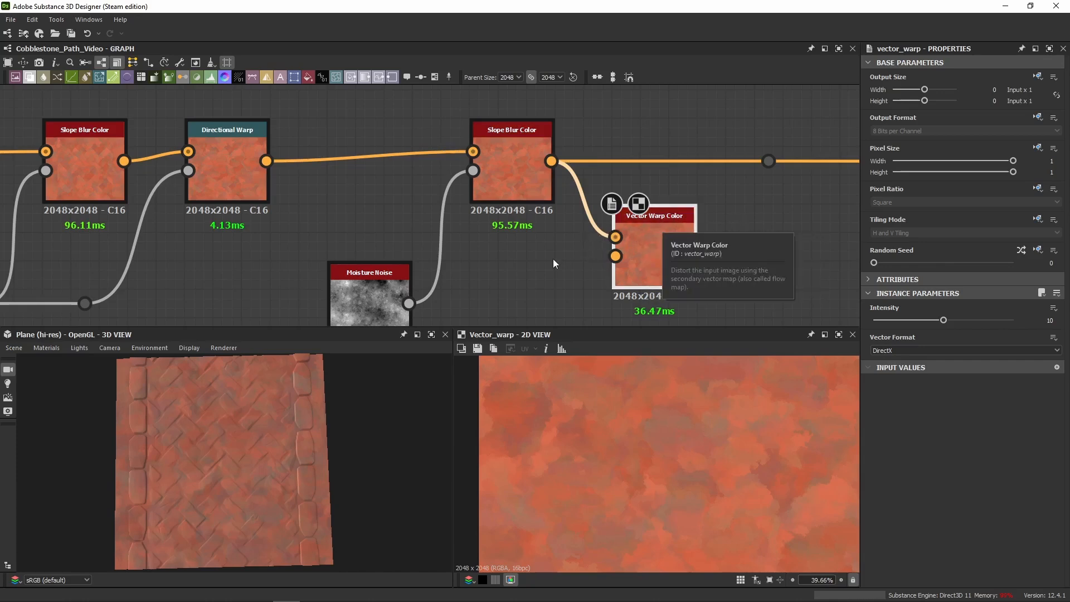
# Add a dot on the random brick-colour line and connect it to the Vector Map input of the Vector Warp Color node
pyautogui.scroll(-3, 550, 260)
pyautogui.scroll(-6, 540, 250)
pyautogui.moveTo(540, 273); pyautogui.dragTo(589, 146, button='middle')
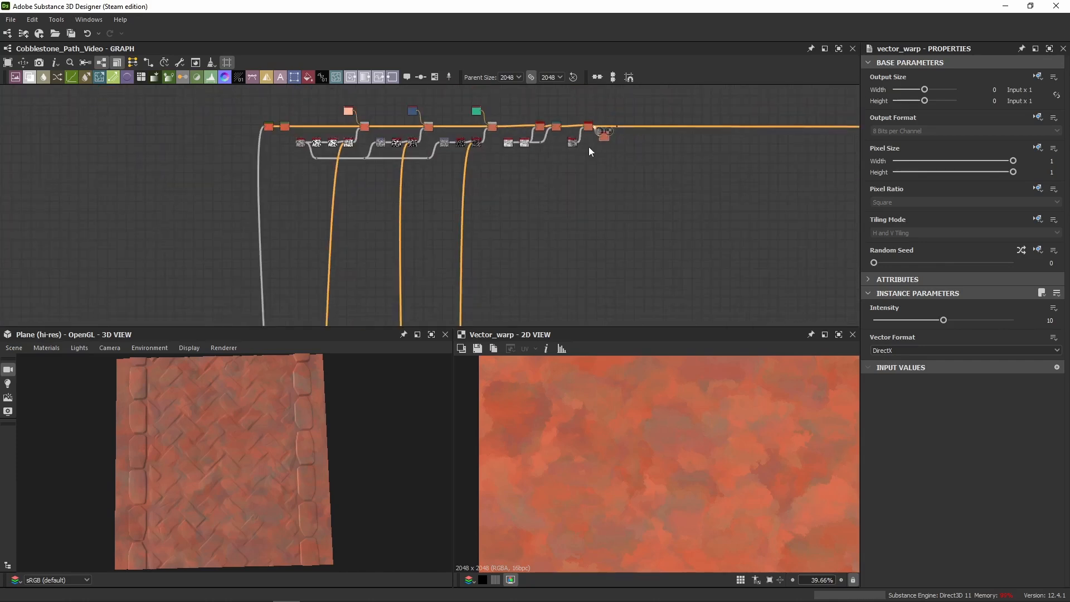
pyautogui.scroll(-7, 584, 167)
pyautogui.moveTo(572, 204); pyautogui.dragTo(496, 208, button='middle')
pyautogui.scroll(5, 560, 197)
pyautogui.scroll(5, 512, 293)
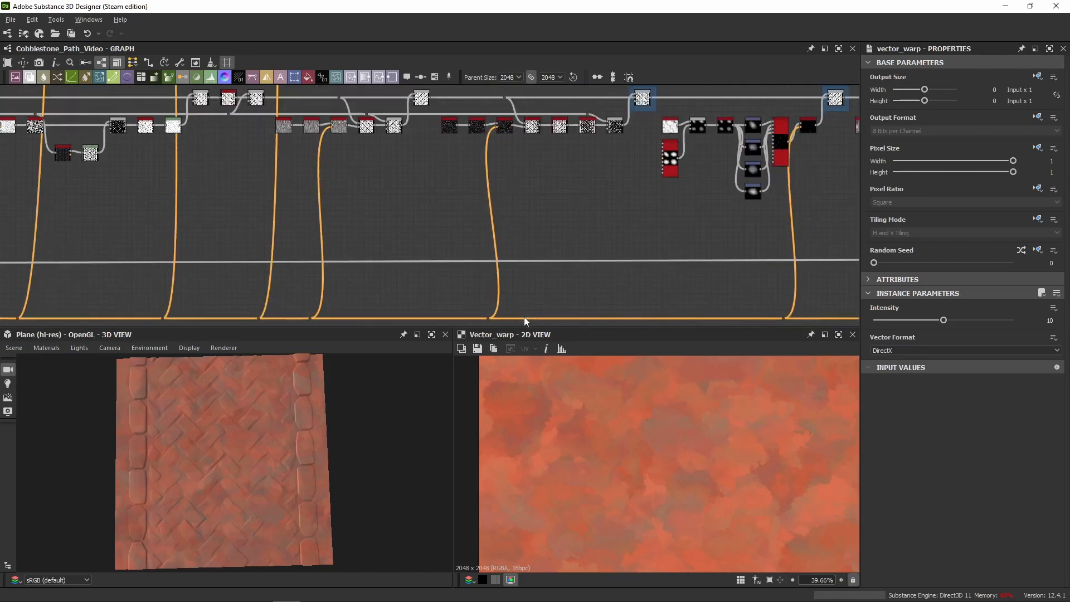
pyautogui.scroll(4, 527, 316)
pyautogui.moveTo(501, 329); pyautogui.dragTo(494, 271, button='middle')
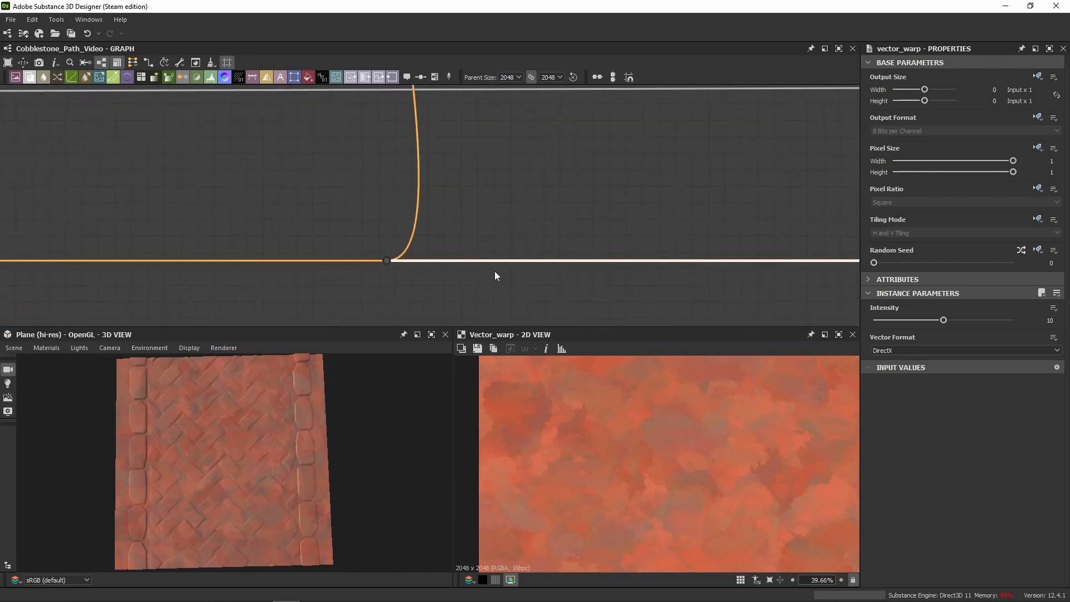
pyautogui.doubleClick(517, 261)
pyautogui.moveTo(524, 261); pyautogui.dragTo(413, 99)
pyautogui.scroll(-6, 563, 176)
pyautogui.scroll(3, 459, 124)
pyautogui.moveTo(423, 104); pyautogui.dragTo(442, 243, button='middle')
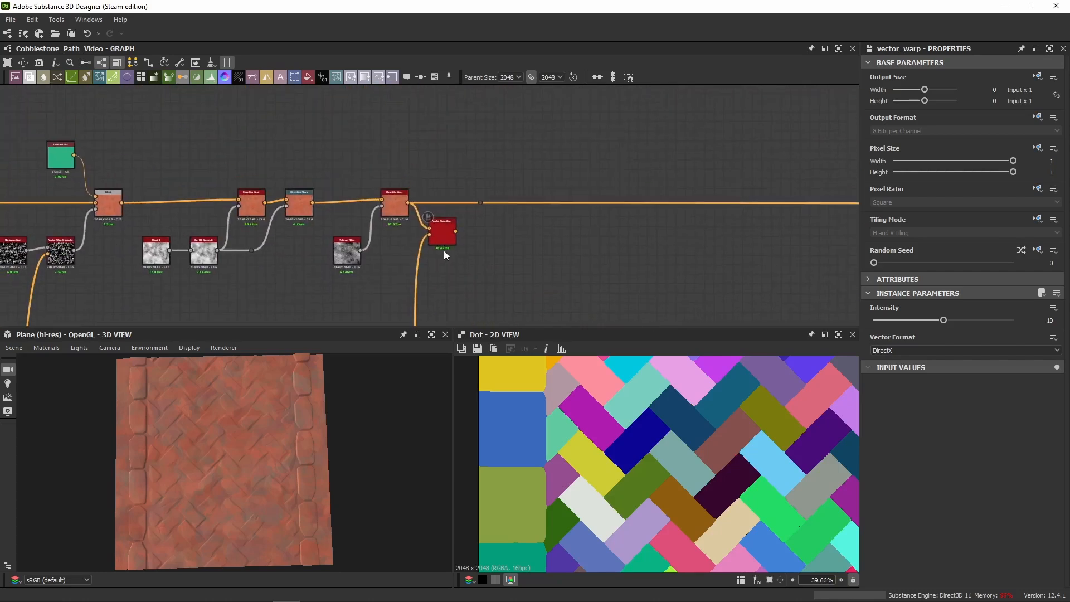
# Compare the Vector Warp Color result with the preceding Slope Blur Color result and examine the bricks up close on the 3D plane
pyautogui.doubleClick(447, 238)
pyautogui.scroll(5, 659, 414)
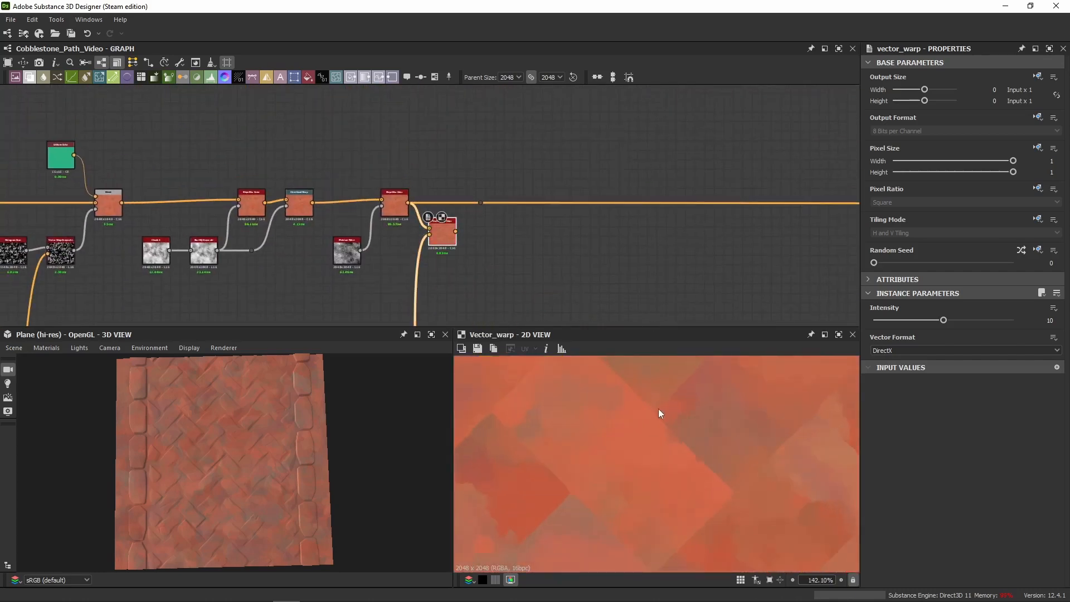
pyautogui.moveTo(620, 386); pyautogui.dragTo(653, 425, button='middle')
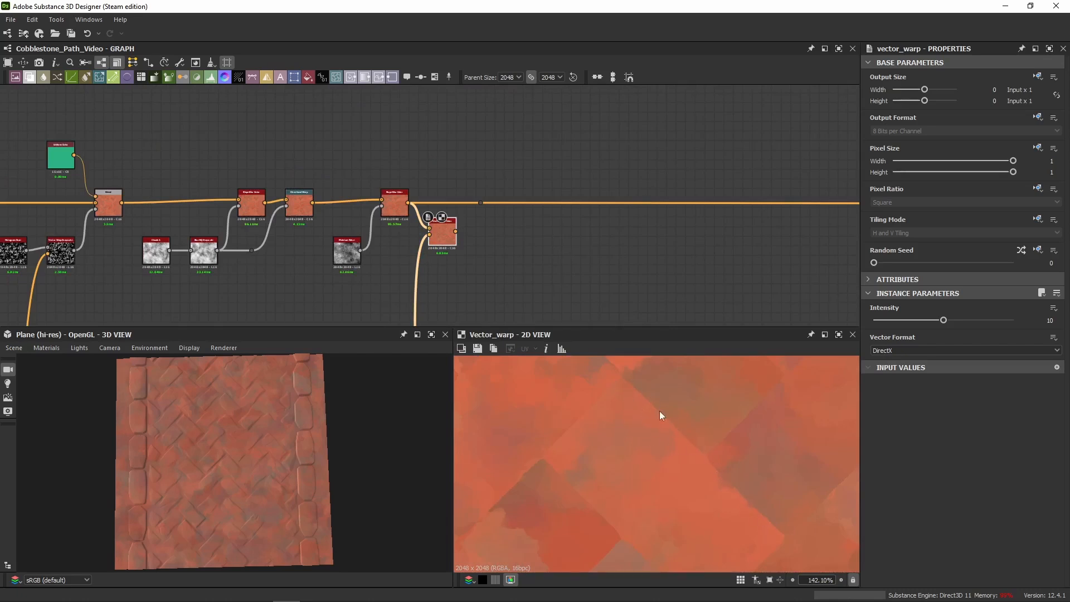
pyautogui.doubleClick(391, 209)
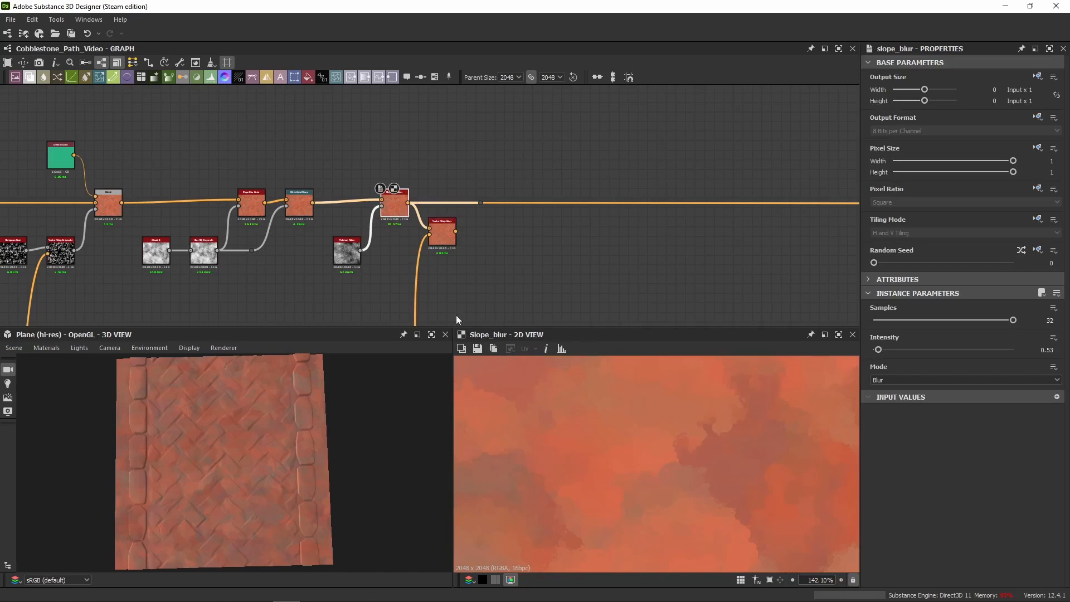
pyautogui.scroll(5, 203, 419)
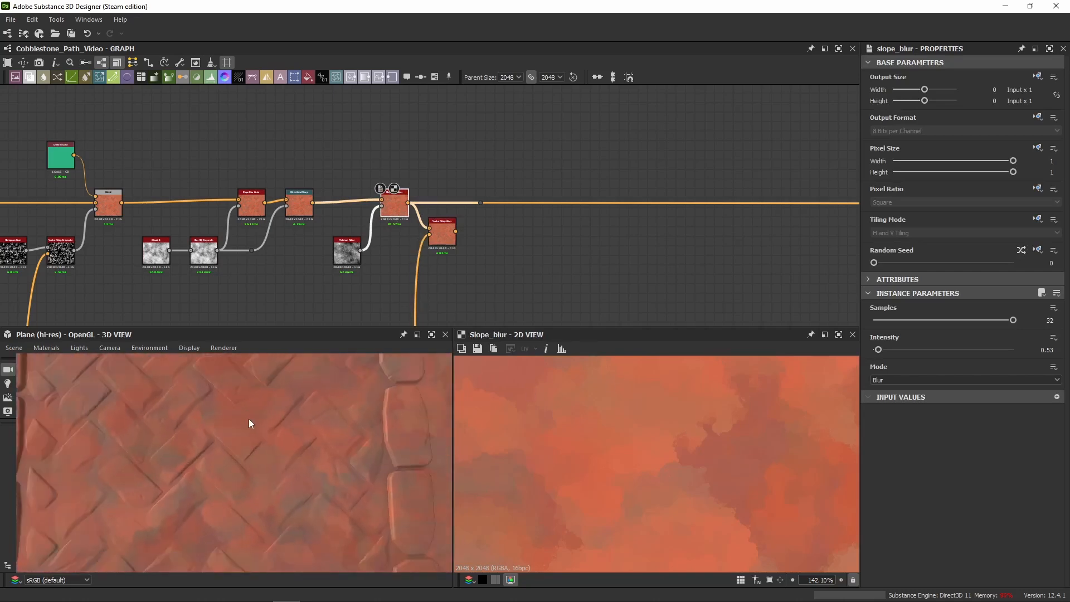
# Route the main line through the Vector Warp Color node, align it with the chain, and move the following dot farther along
pyautogui.moveTo(484, 206); pyautogui.dragTo(480, 203)
pyautogui.moveTo(443, 236); pyautogui.dragTo(443, 212)
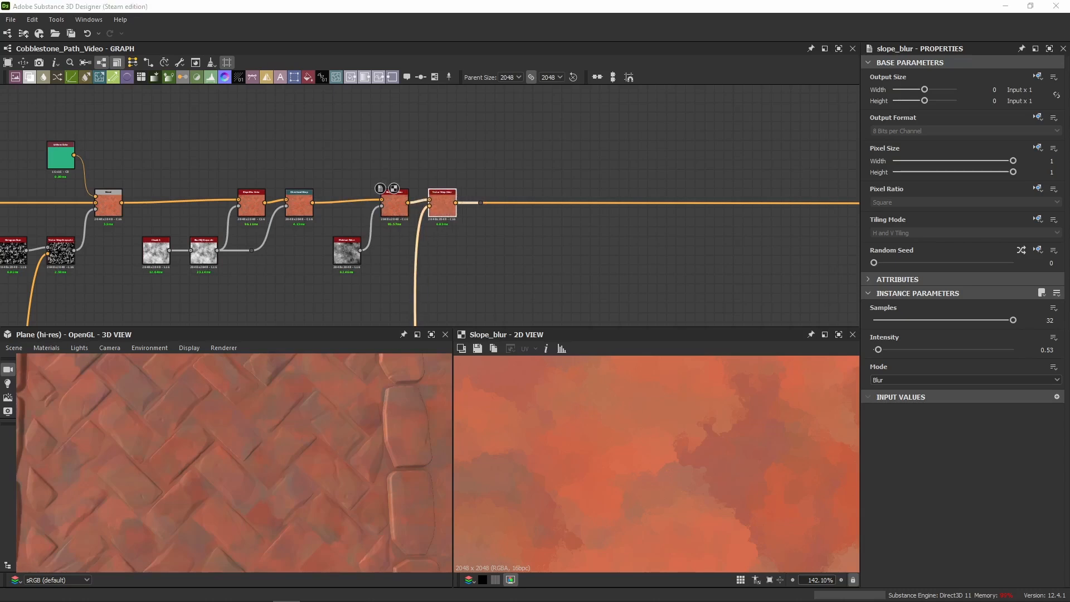
pyautogui.moveTo(482, 210); pyautogui.dragTo(426, 174, button='middle')
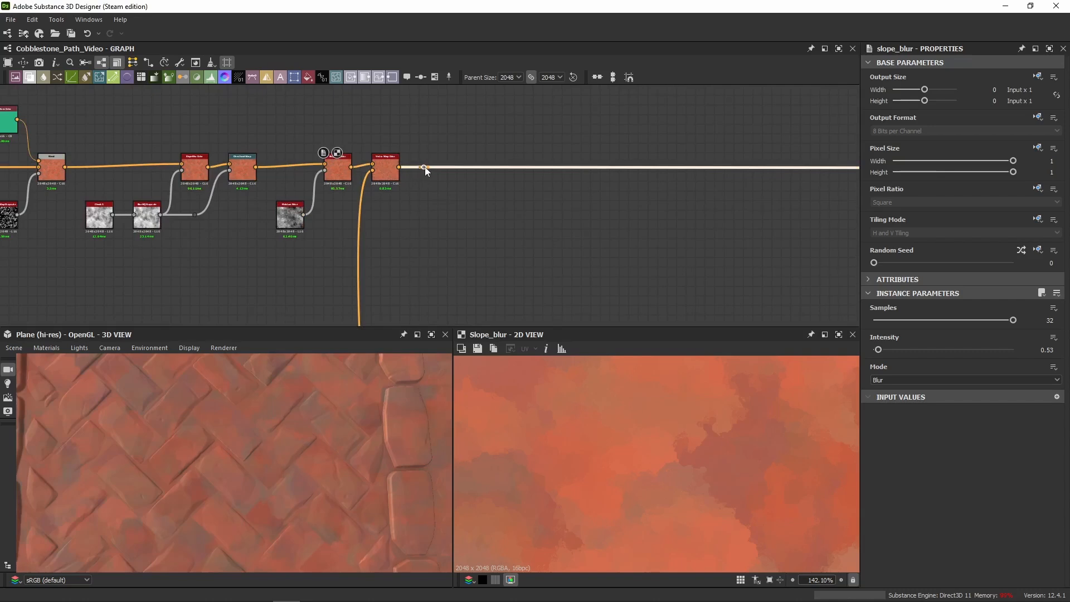
pyautogui.scroll(3, 332, 198)
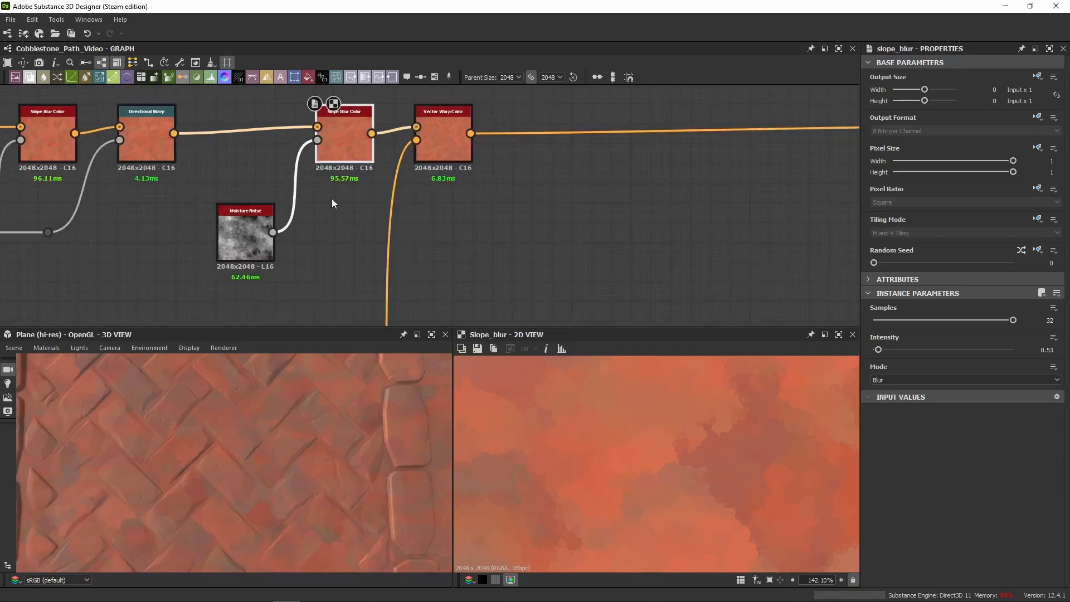
# Paste the blue Uniform Color, Histogram Scan, Vector Warp Grayscale and Blend group, and route the Vector Warp Color output through the Blend
pyautogui.click(332, 198)
pyautogui.click(446, 150)
pyautogui.moveTo(541, 216); pyautogui.dragTo(367, 203, button='middle')
pyautogui.scroll(-2, 376, 208)
pyautogui.click(376, 208)
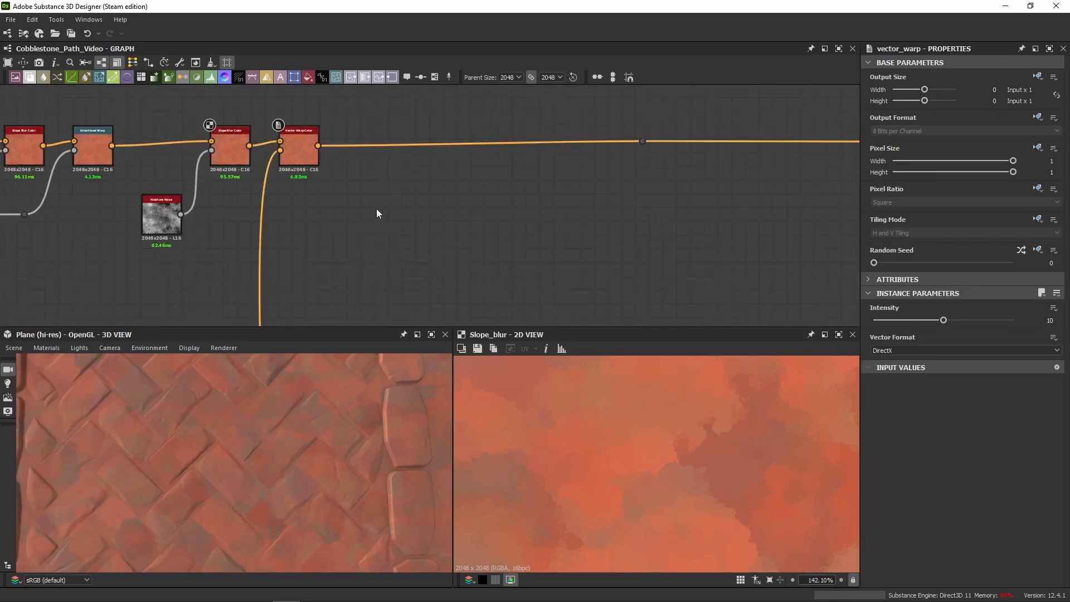
pyautogui.hotkey('ctrl', 'v')
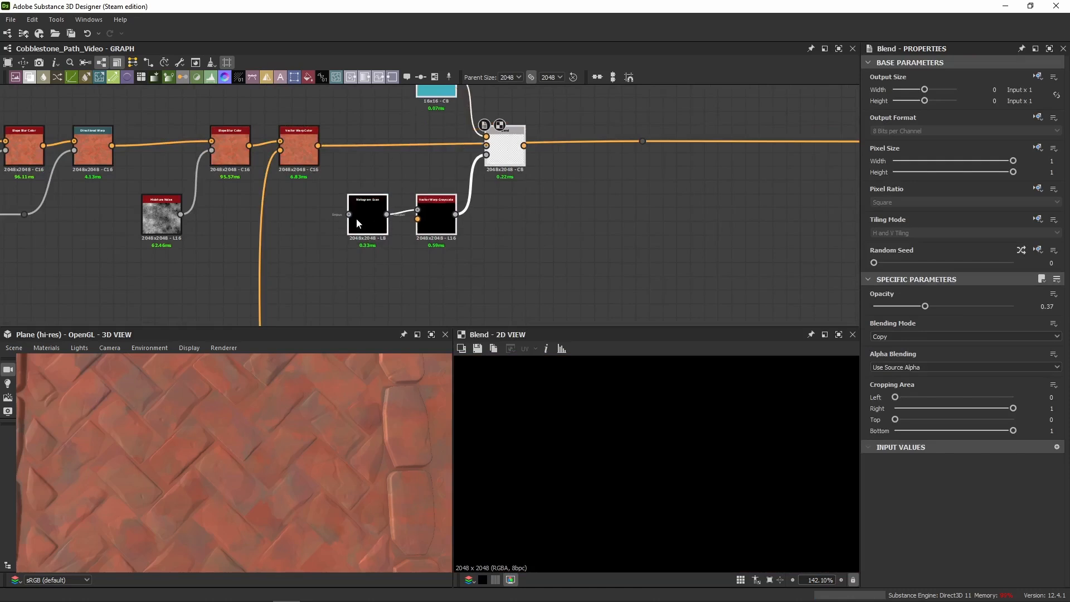
pyautogui.click(353, 129)
pyautogui.moveTo(317, 146); pyautogui.dragTo(642, 141)
pyautogui.moveTo(274, 215); pyautogui.dragTo(317, 203, button='middle')
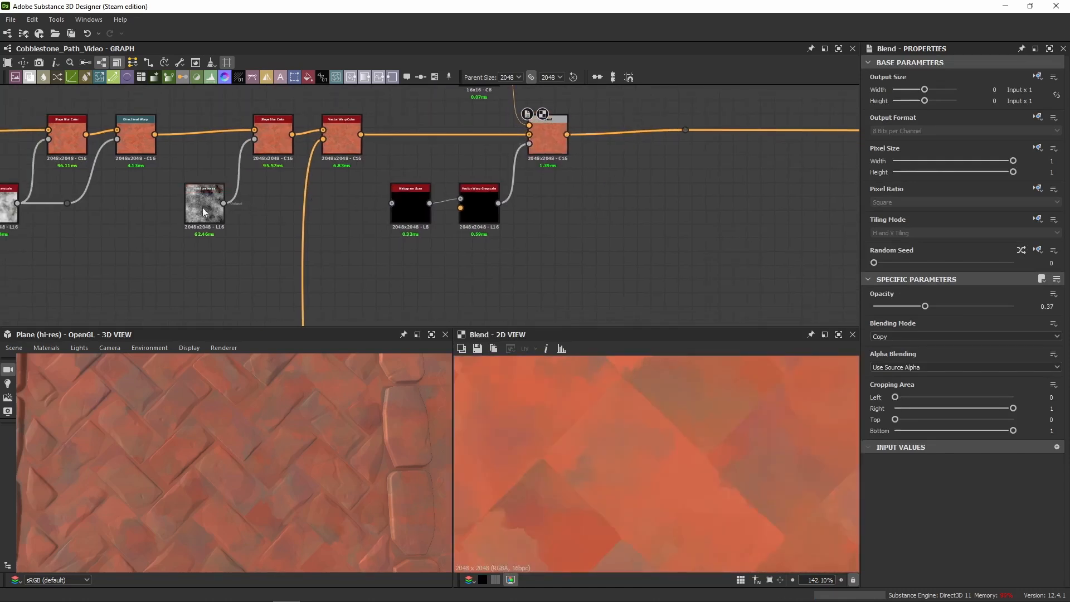
# Connect the newer Moisture Noise output to the pasted Histogram Scan and inspect the resulting mask
pyautogui.scroll(5, 202, 208)
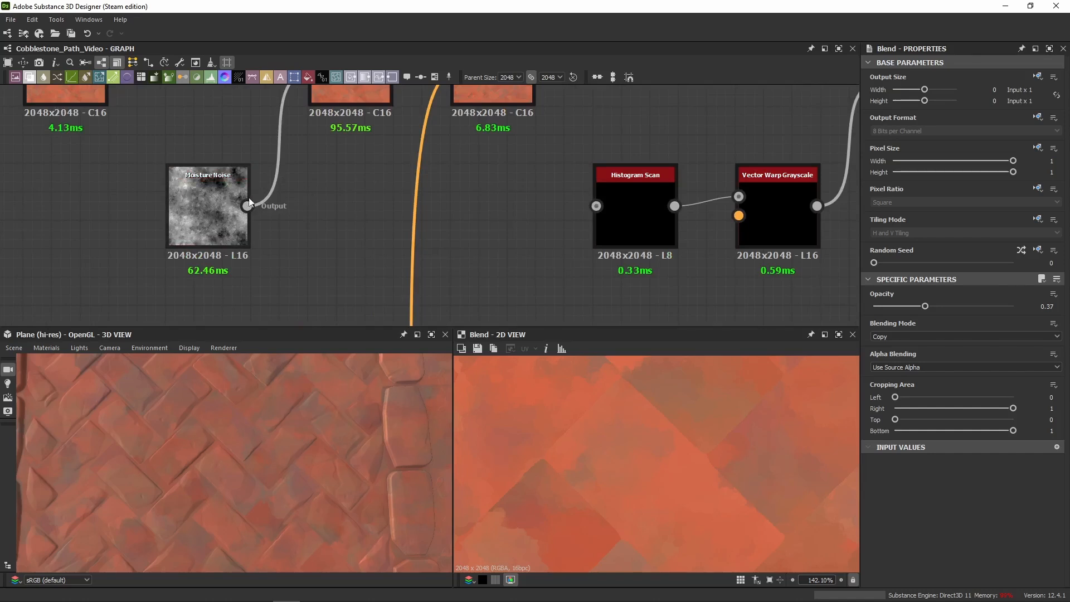
pyautogui.moveTo(247, 206); pyautogui.dragTo(596, 206)
pyautogui.moveTo(607, 139); pyautogui.dragTo(378, 193, button='middle')
pyautogui.doubleClick(392, 259)
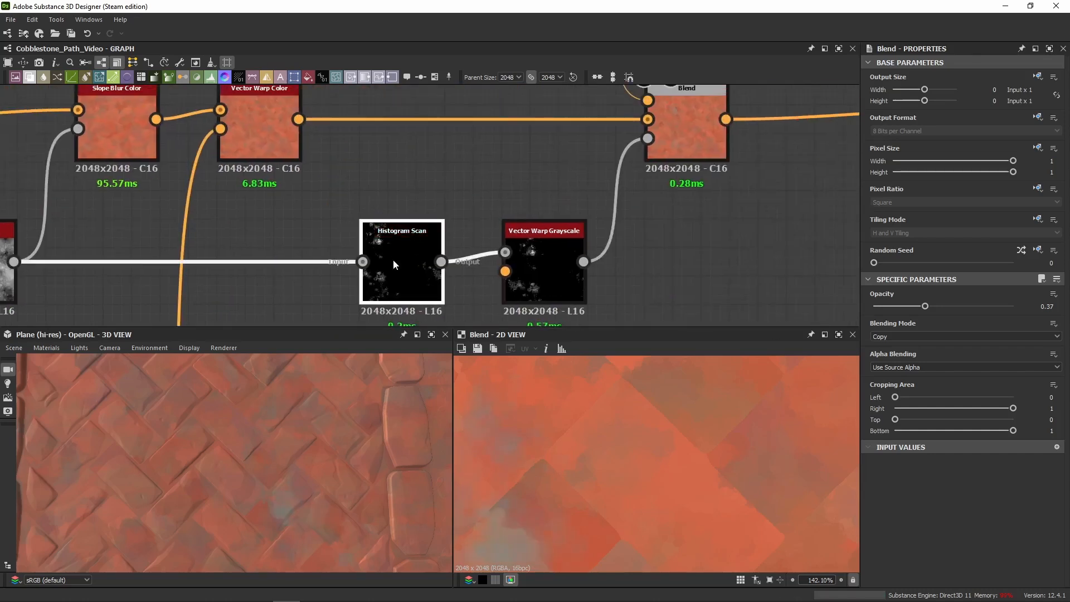
pyautogui.scroll(-4, 424, 278)
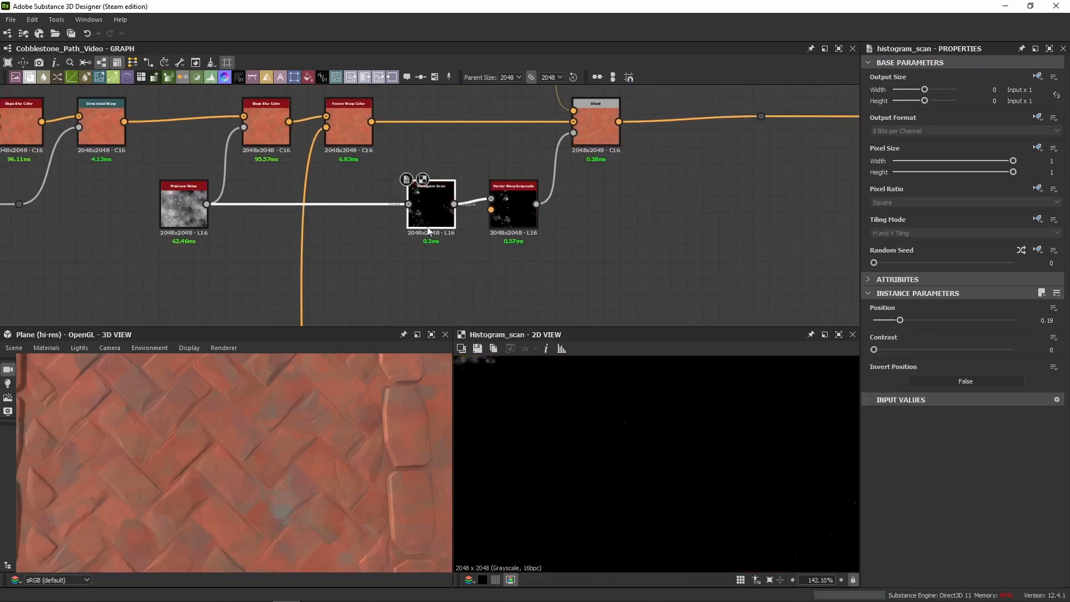
pyautogui.scroll(-10, 635, 441)
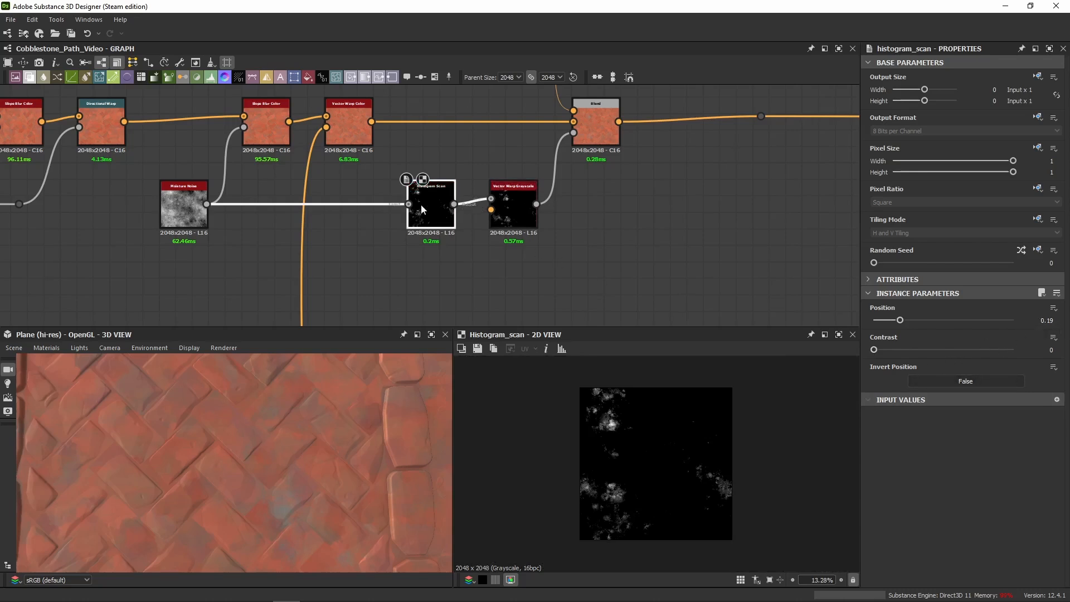
# Add another dot on the random brick-colour line, connect it to the Vector Warp Grayscale's Vector Map input, and preview the warped mask
pyautogui.scroll(-5, 489, 257)
pyautogui.moveTo(489, 256); pyautogui.dragTo(496, 120, button='middle')
pyautogui.moveTo(521, 301); pyautogui.dragTo(496, 185, button='middle')
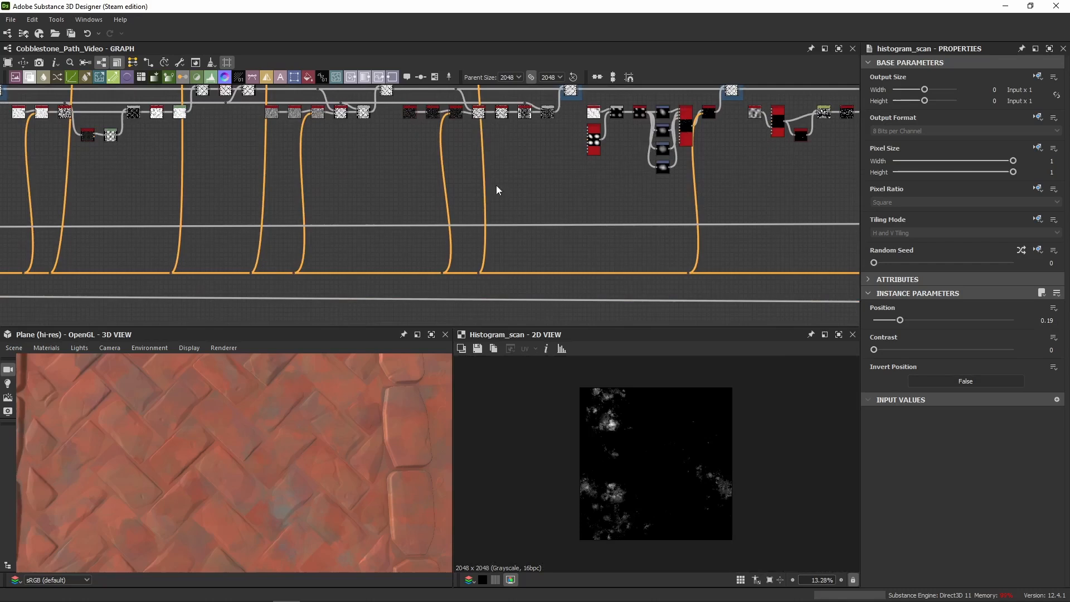
pyautogui.doubleClick(497, 273)
pyautogui.click(500, 273)
pyautogui.scroll(-5, 521, 204)
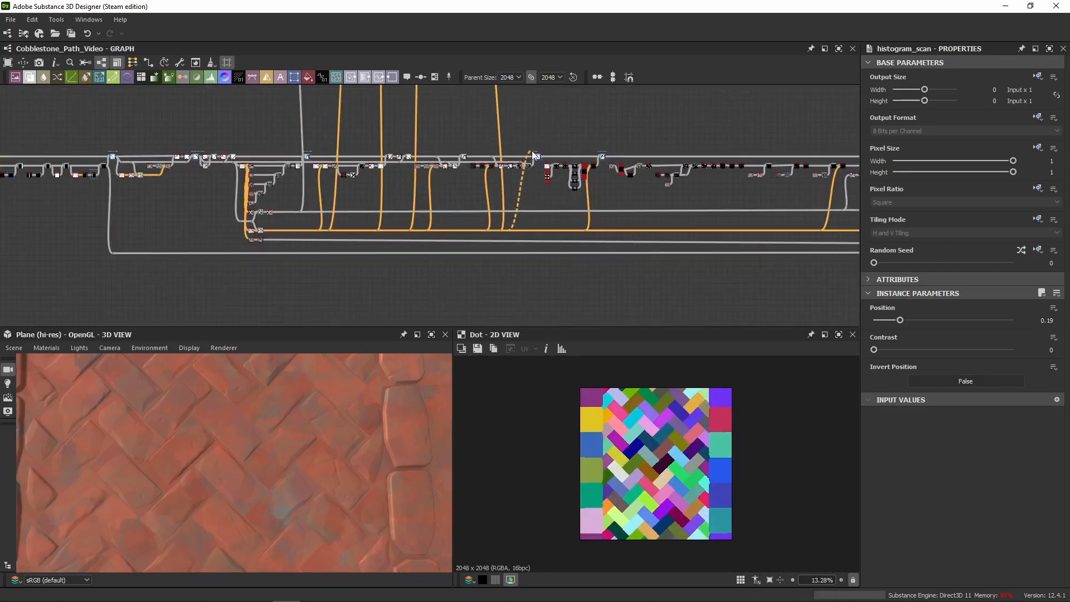
pyautogui.moveTo(529, 120); pyautogui.dragTo(496, 256, button='middle')
pyautogui.scroll(5, 516, 124)
pyautogui.click(500, 131)
pyautogui.scroll(3, 510, 176)
pyautogui.doubleClick(487, 173)
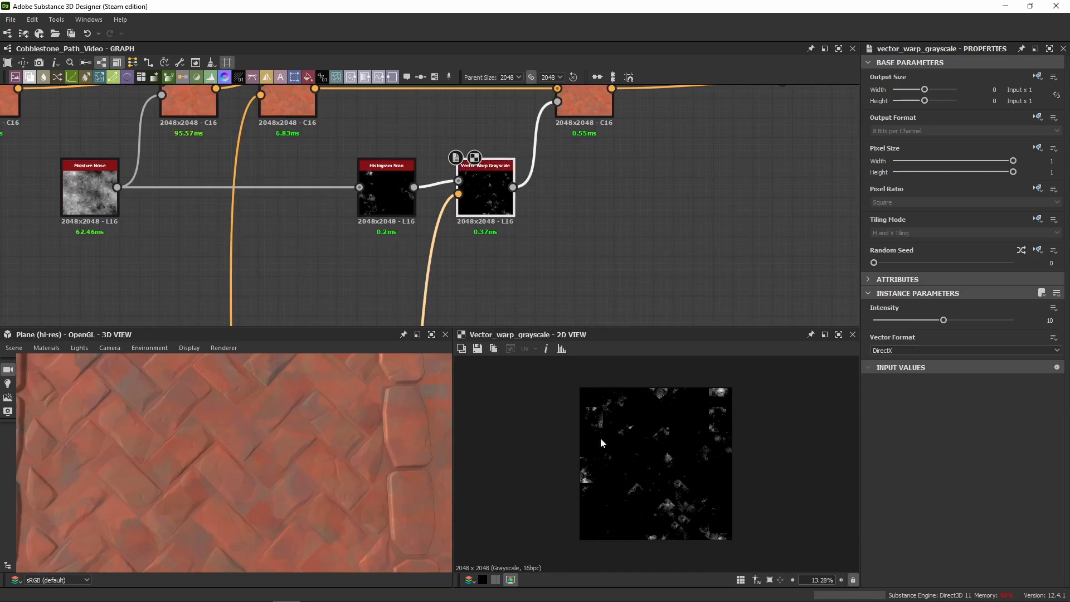
# Examine the new Blend's result up close along with its opacity and blending mode
pyautogui.moveTo(572, 171); pyautogui.dragTo(549, 234, button='middle')
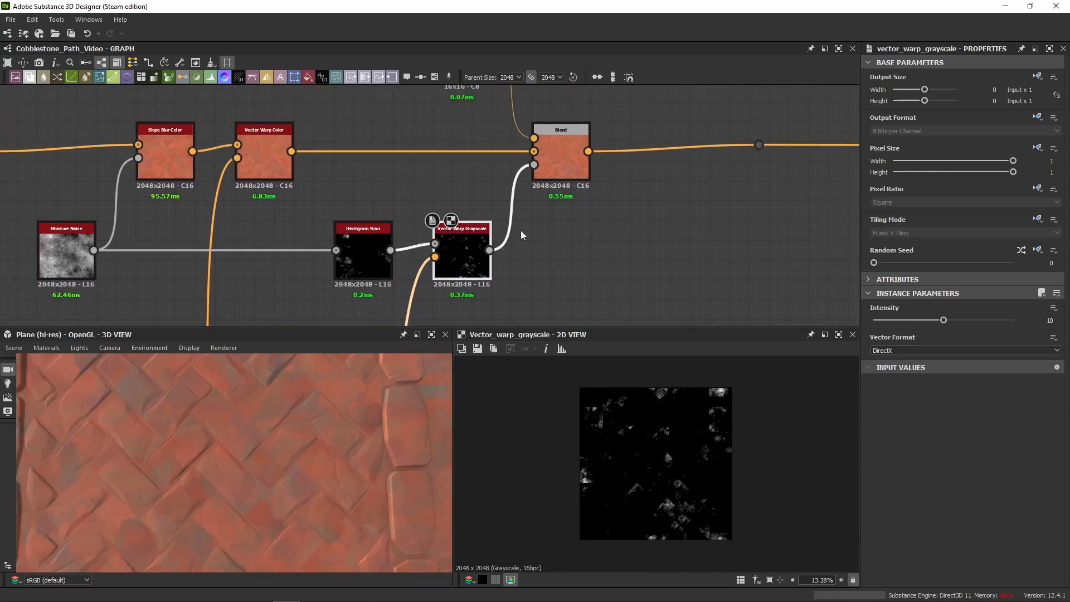
pyautogui.doubleClick(565, 175)
pyautogui.moveTo(563, 174); pyautogui.dragTo(560, 179)
pyautogui.hotkey('ctrl', 'z')
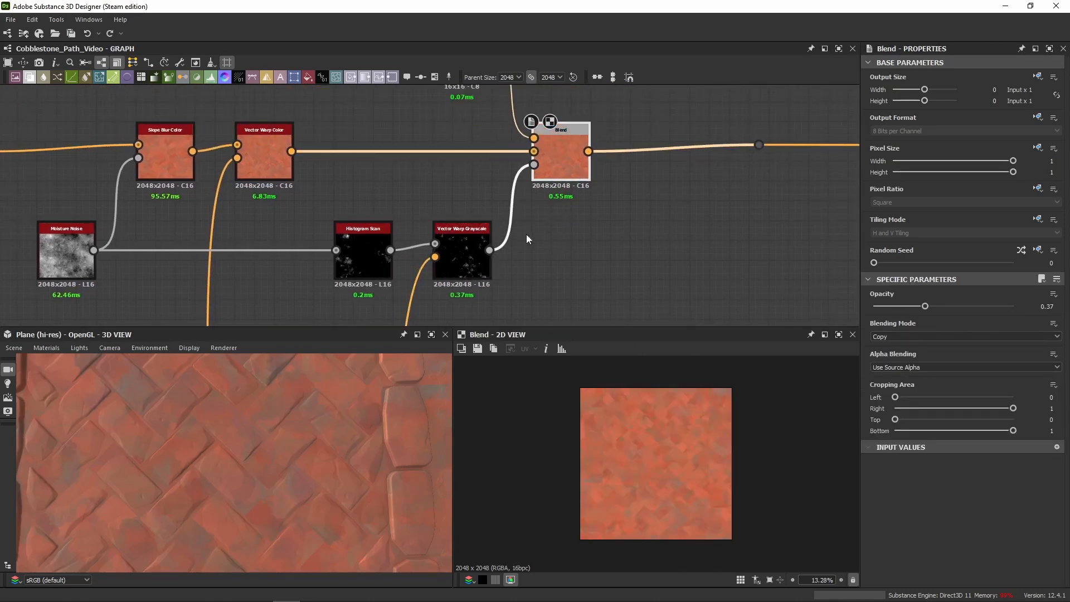
pyautogui.scroll(6, 636, 432)
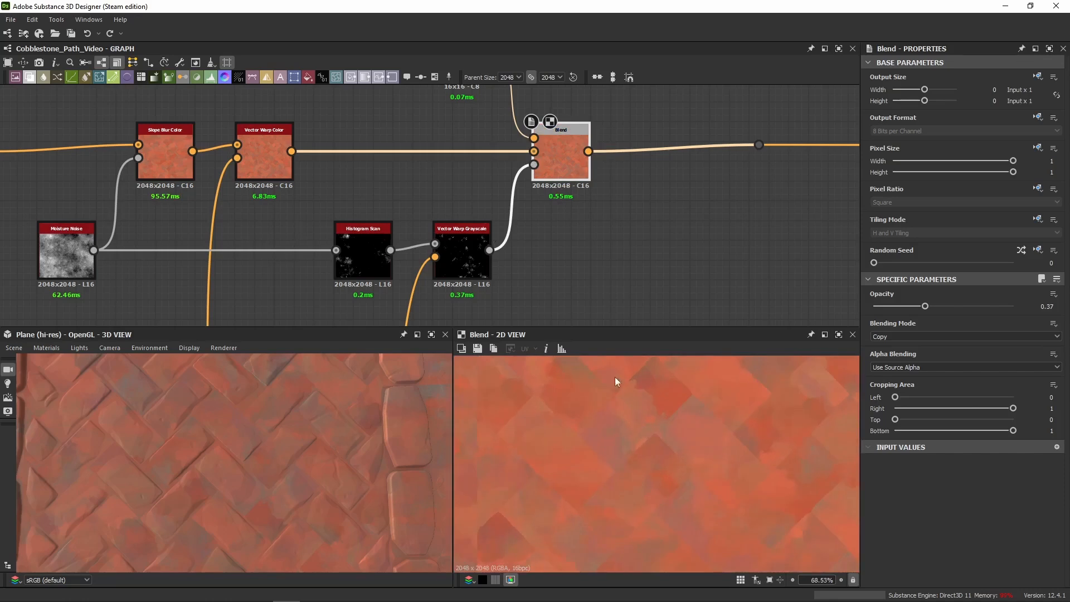
# Open the settings of the blue Uniform Color feeding the new Blend
pyautogui.moveTo(544, 128); pyautogui.dragTo(537, 271, button='middle')
pyautogui.doubleClick(462, 178)
pyautogui.moveTo(655, 227); pyautogui.dragTo(623, 176, button='middle')
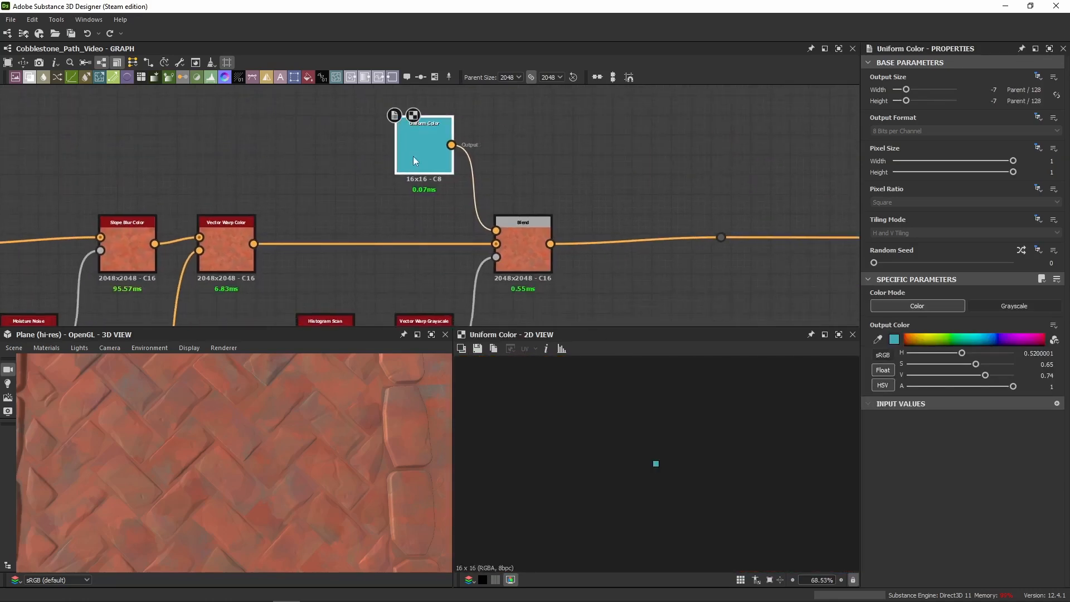
# Preview the Blend fed by the blue Uniform Color and toggle it off and on to compare the result
pyautogui.doubleClick(522, 255)
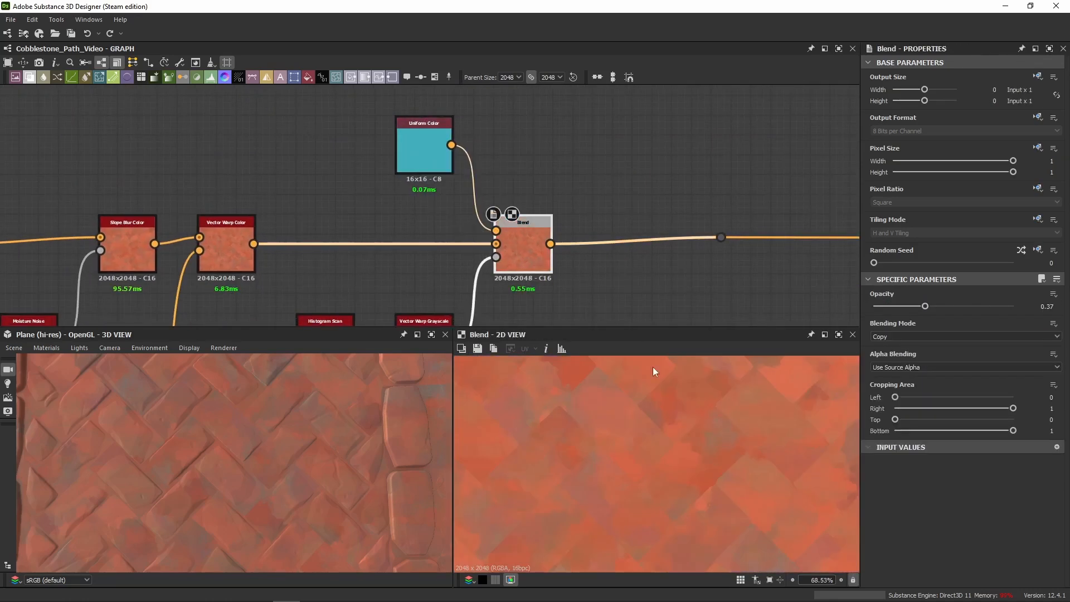
pyautogui.hotkey('shift', 'd')
pyautogui.hotkey('shift', 'd')
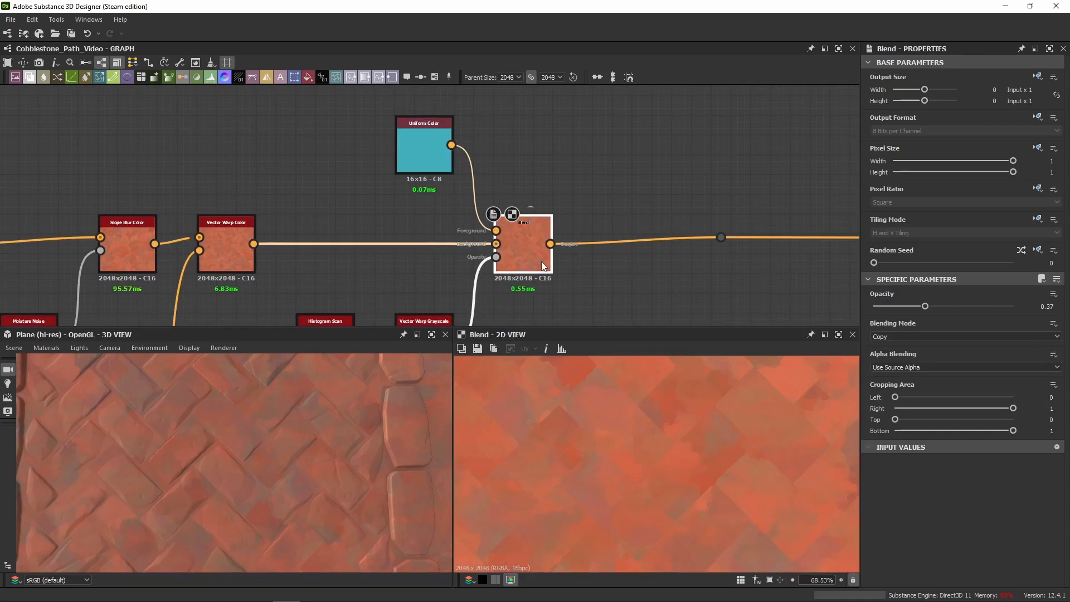
pyautogui.hotkey('shift', 'd')
pyautogui.hotkey('shift', 'd')
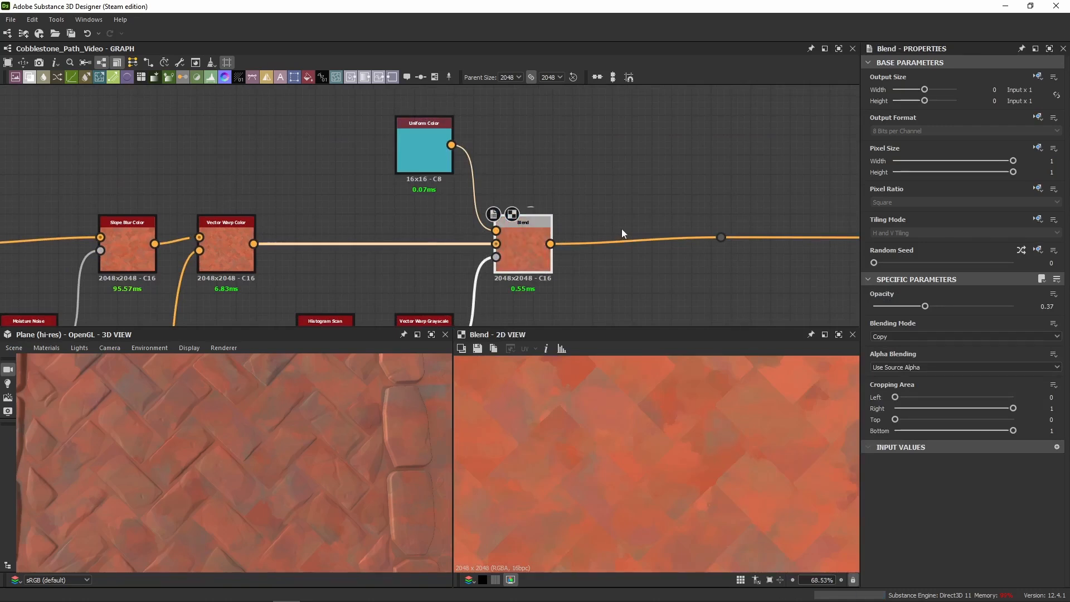
# Make room on the colour line by moving its dot further along, and paste the BnW Spots 2 mask chain with its Uniform Color, Blend and HSL
pyautogui.moveTo(621, 228); pyautogui.dragTo(394, 161, button='middle')
pyautogui.moveTo(493, 171); pyautogui.dragTo(843, 177)
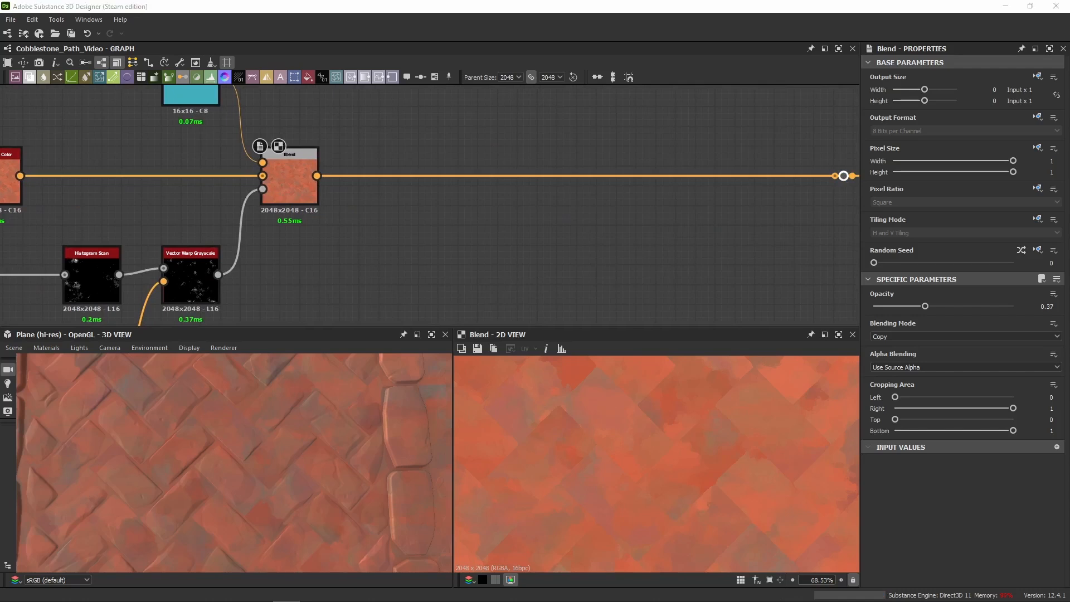
pyautogui.moveTo(497, 247); pyautogui.dragTo(399, 181, button='middle')
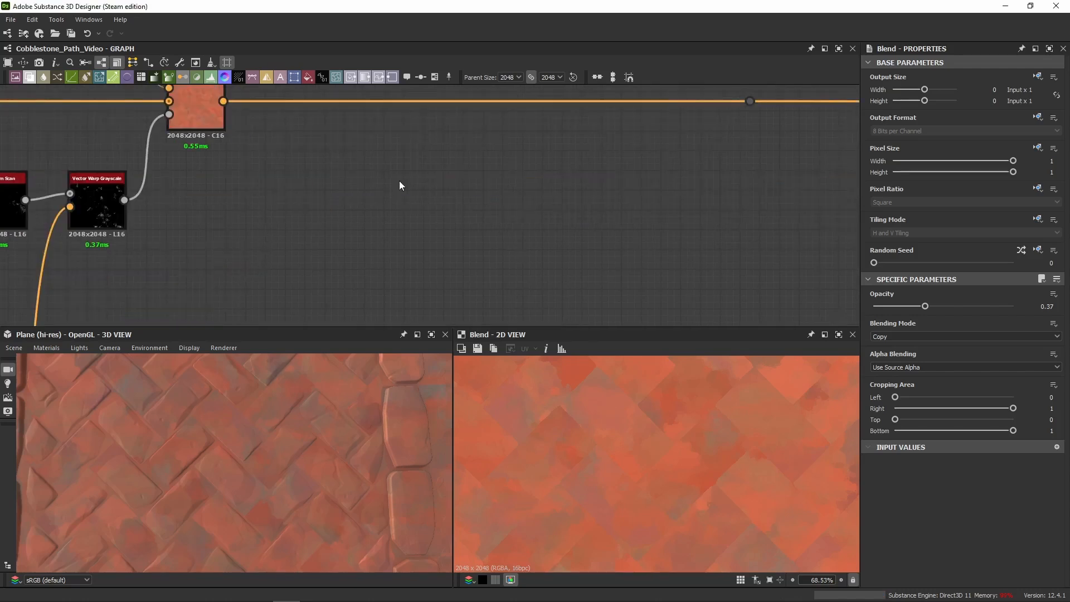
pyautogui.scroll(-3, 399, 180)
pyautogui.hotkey('ctrl', 'v')
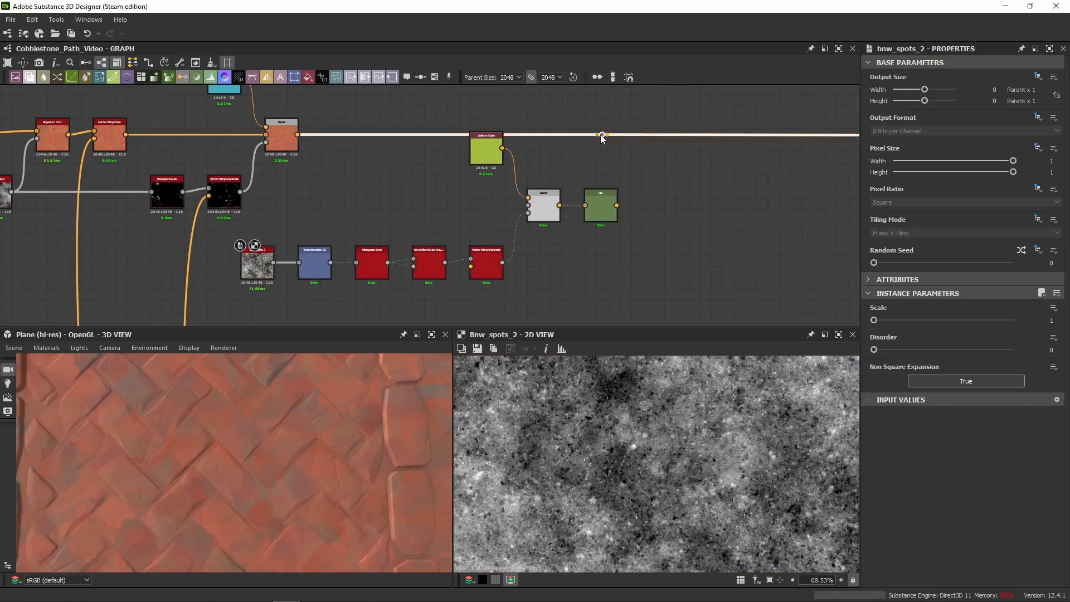
pyautogui.moveTo(601, 135); pyautogui.dragTo(773, 142)
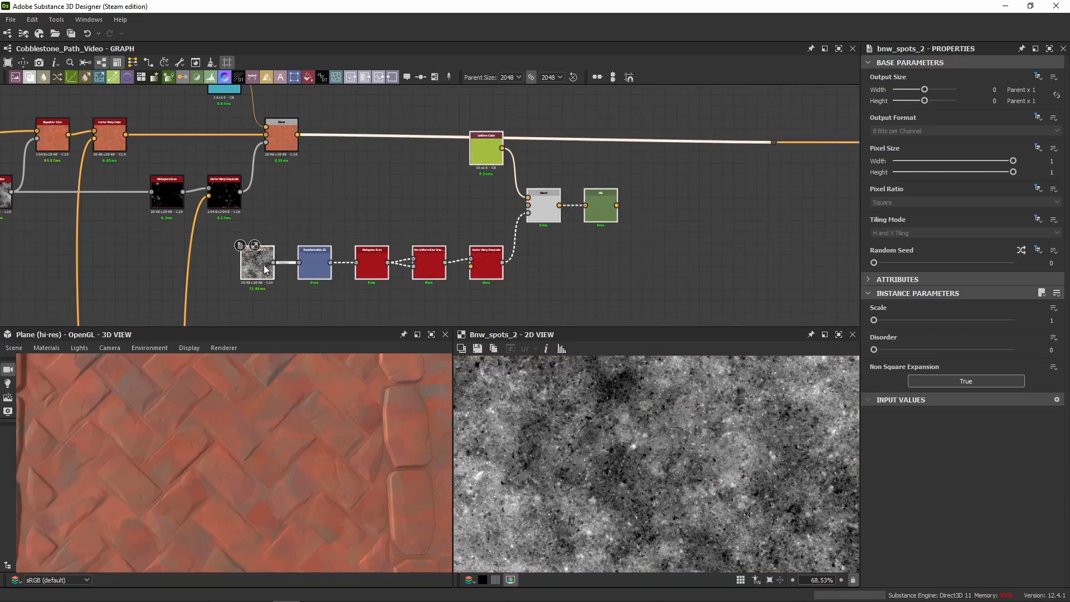
# Place the pasted nodes along the colour line and wire the new Blend and HSL between the blue-tinted Blend and the dot
pyautogui.moveTo(265, 270); pyautogui.dragTo(347, 202)
pyautogui.moveTo(354, 186); pyautogui.dragTo(331, 222, button='middle')
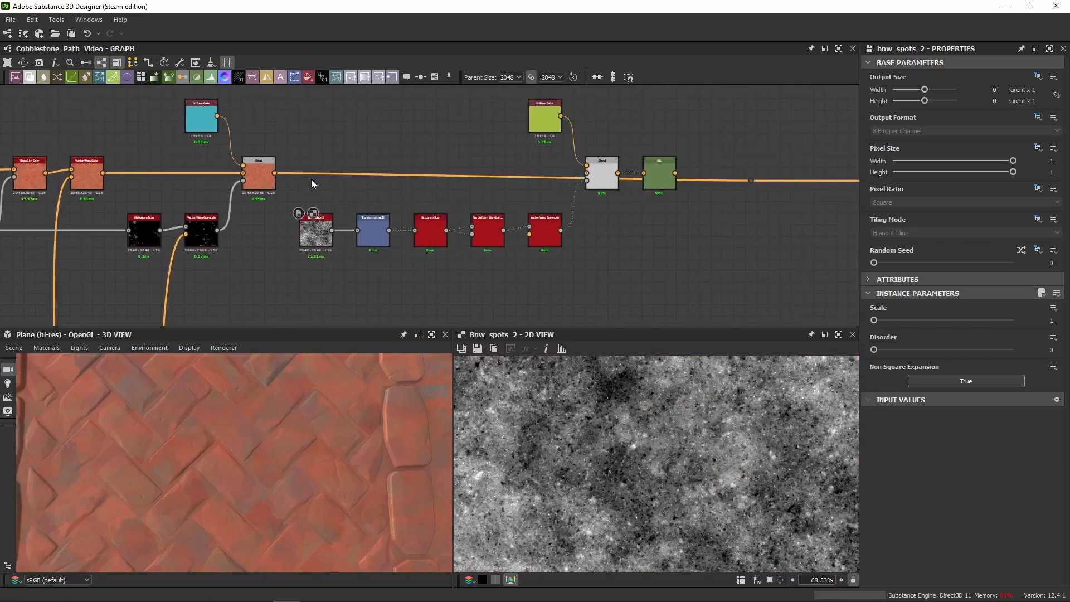
pyautogui.moveTo(274, 173); pyautogui.dragTo(752, 171)
pyautogui.scroll(4, 282, 186)
pyautogui.moveTo(402, 199); pyautogui.dragTo(209, 223, button='middle')
pyautogui.scroll(-4, 249, 222)
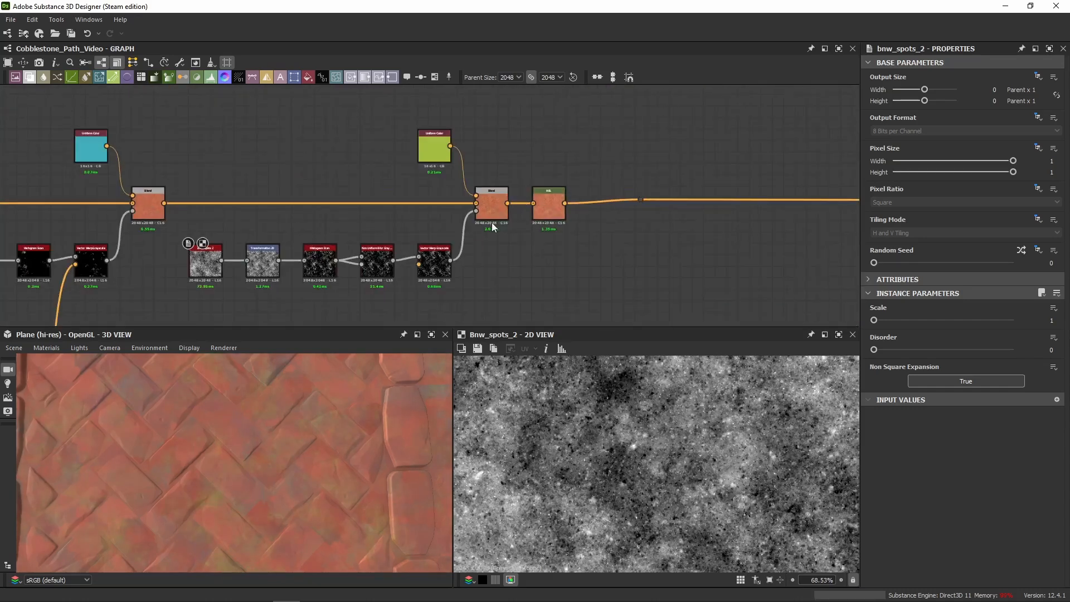
# Examine the yellow-green Blend's result on the bricks and the HSL node's hue, saturation and lightness settings
pyautogui.doubleClick(499, 212)
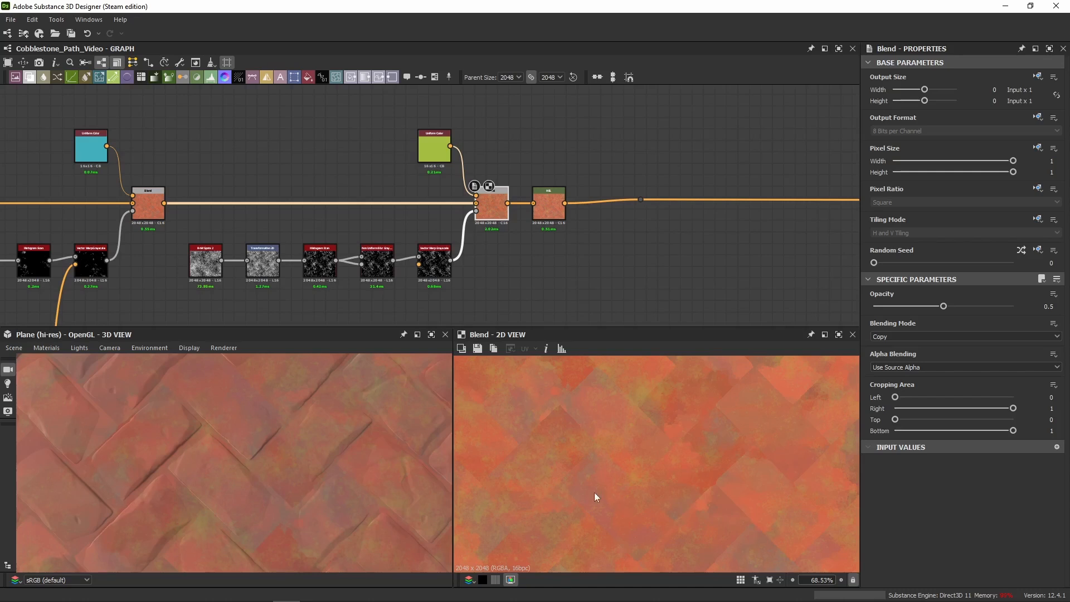
pyautogui.scroll(-3, 195, 436)
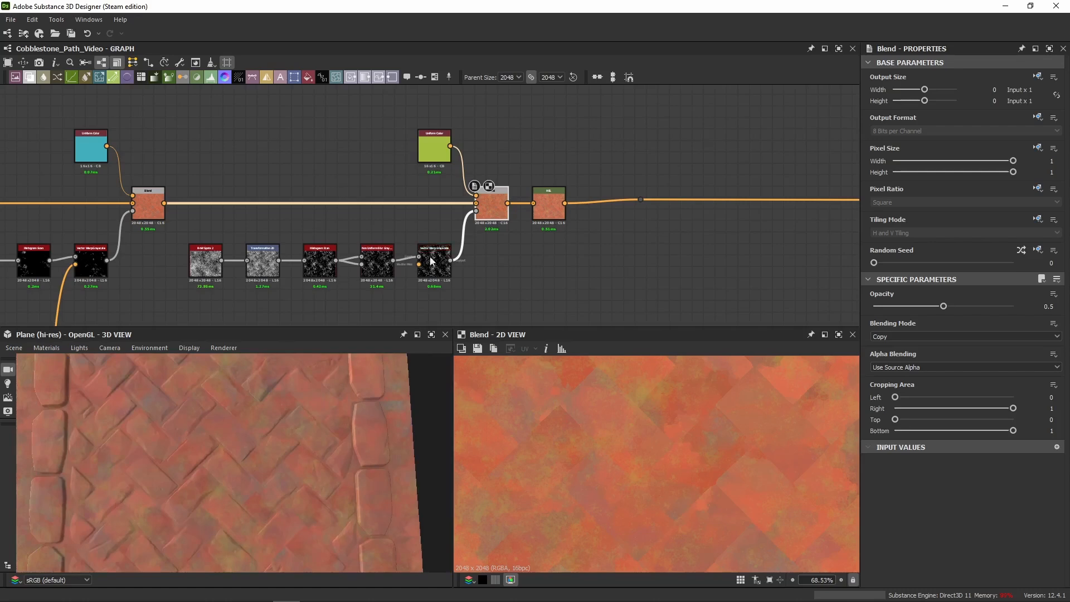
pyautogui.moveTo(480, 259); pyautogui.dragTo(573, 232, button='middle')
pyautogui.click(484, 207)
pyautogui.scroll(5, 310, 213)
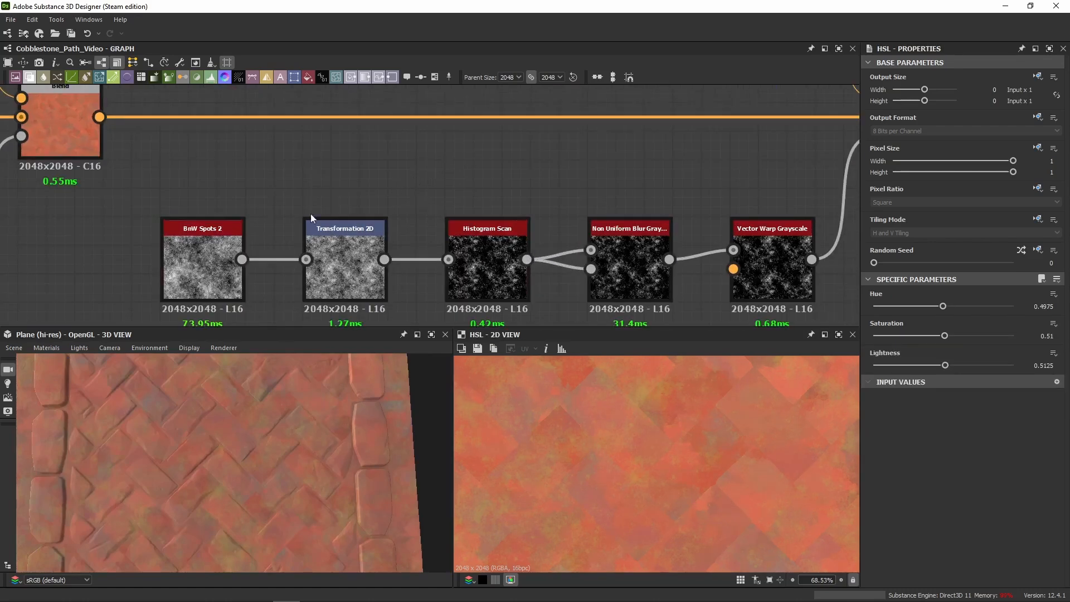
# Review the settings and output of the BnW Spots 2 and Transformation 2D nodes in the new mask chain
pyautogui.click(202, 272)
pyautogui.scroll(2, 186, 238)
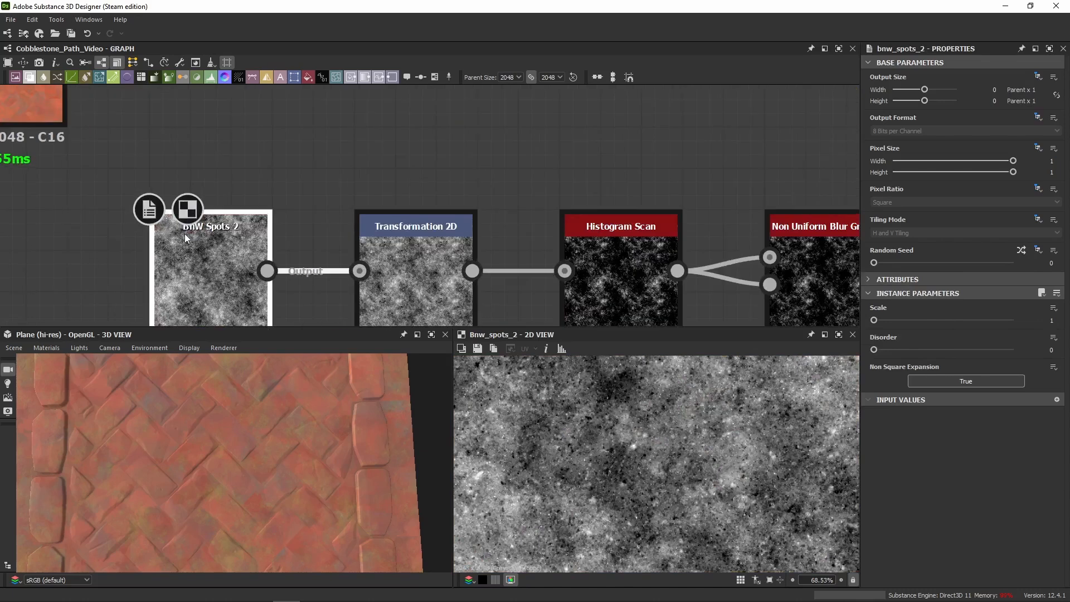
pyautogui.scroll(-4, 233, 237)
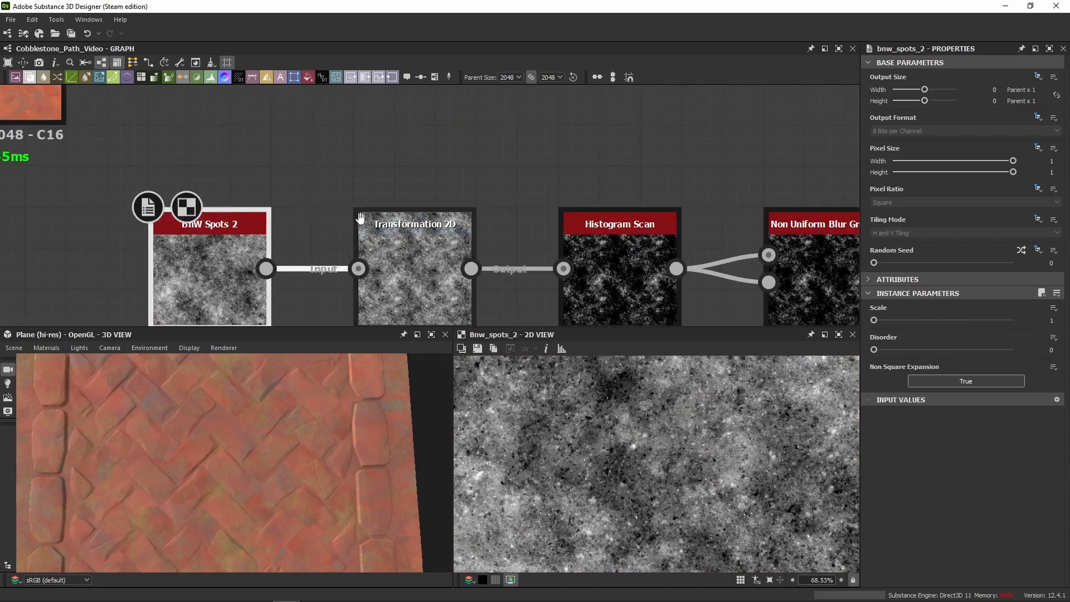
pyautogui.click(373, 218)
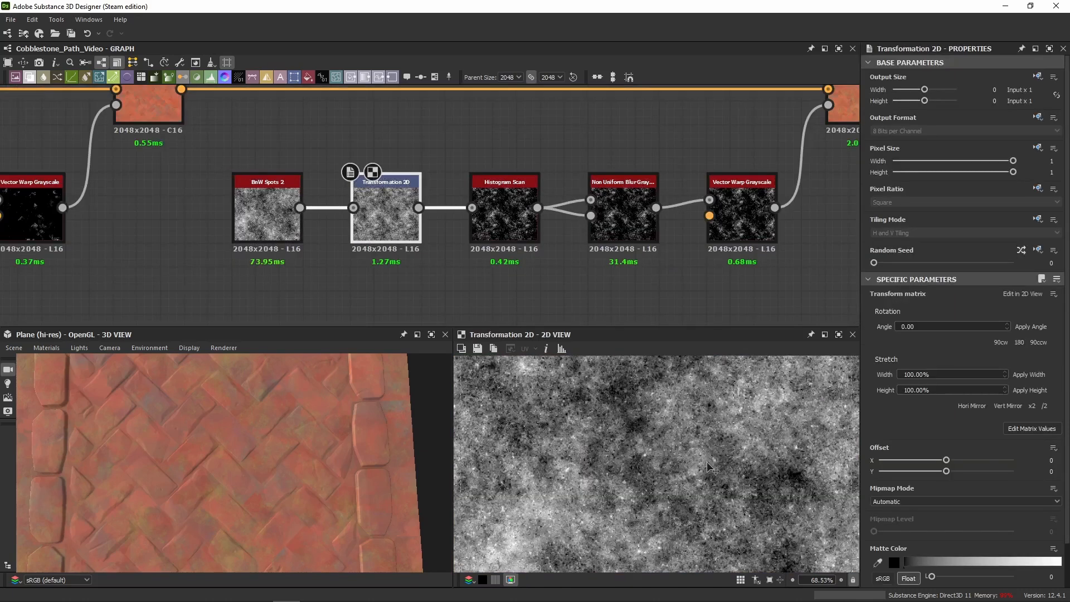
pyautogui.click(1040, 428)
pyautogui.moveTo(551, 265); pyautogui.dragTo(413, 245, button='middle')
# Inspect the Histogram Scan's settings and the Non Uniform Blur Grayscale's output up close
pyautogui.click(366, 189)
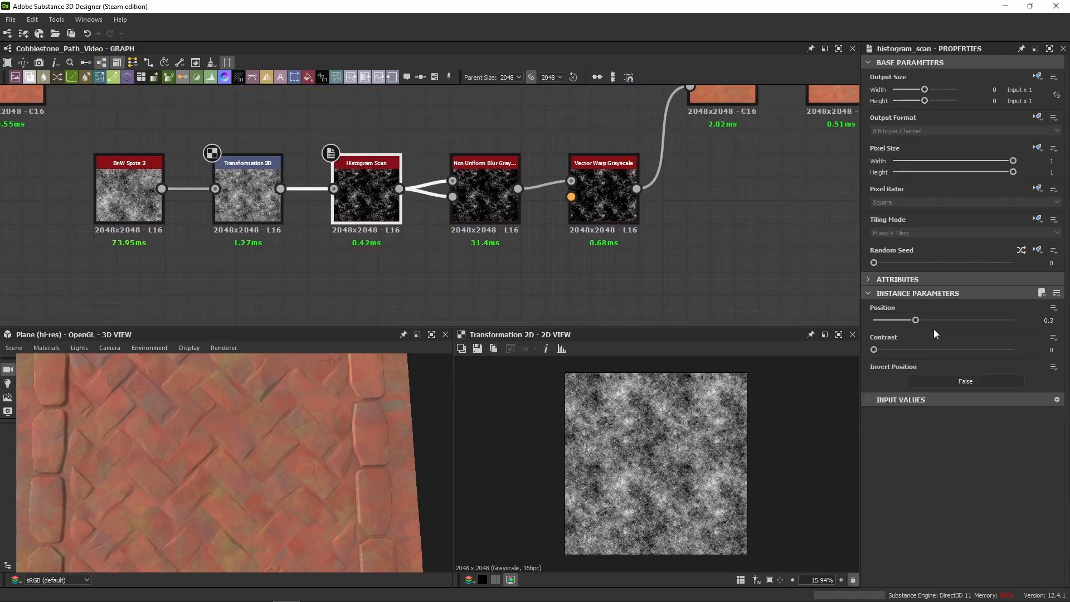
pyautogui.click(480, 167)
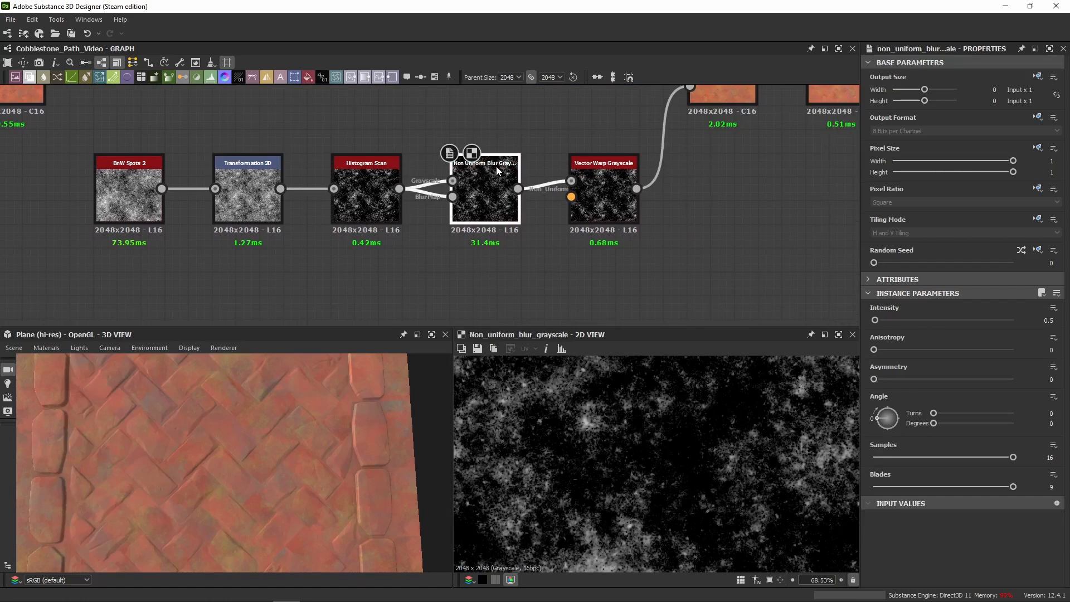
pyautogui.scroll(6, 620, 423)
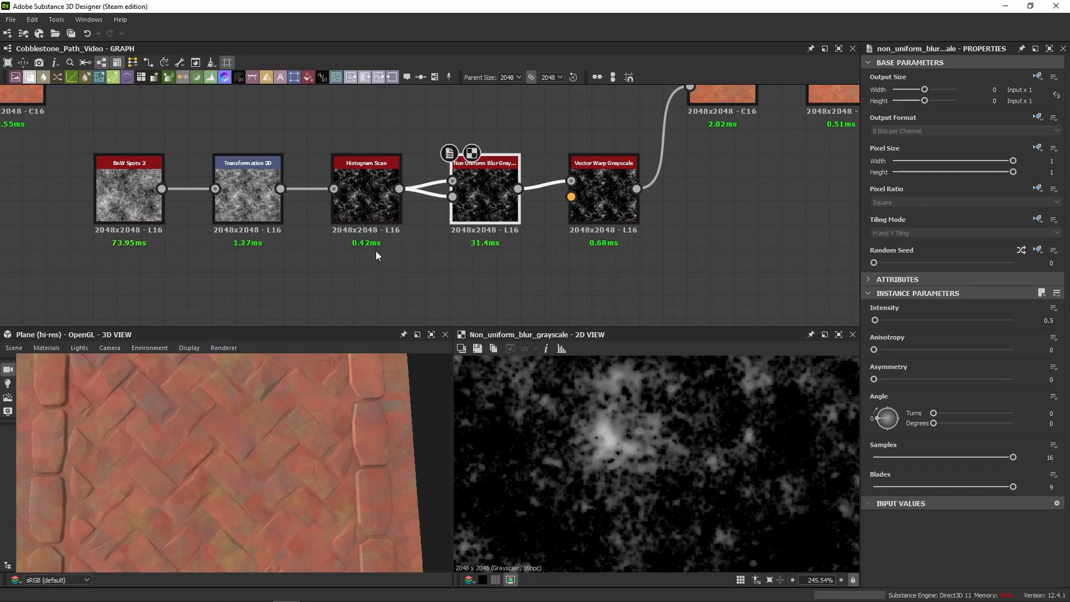
# Preview the new Vector Warp Grayscale and add a dot on the random brick-colour line beneath it
pyautogui.scroll(-3, 385, 273)
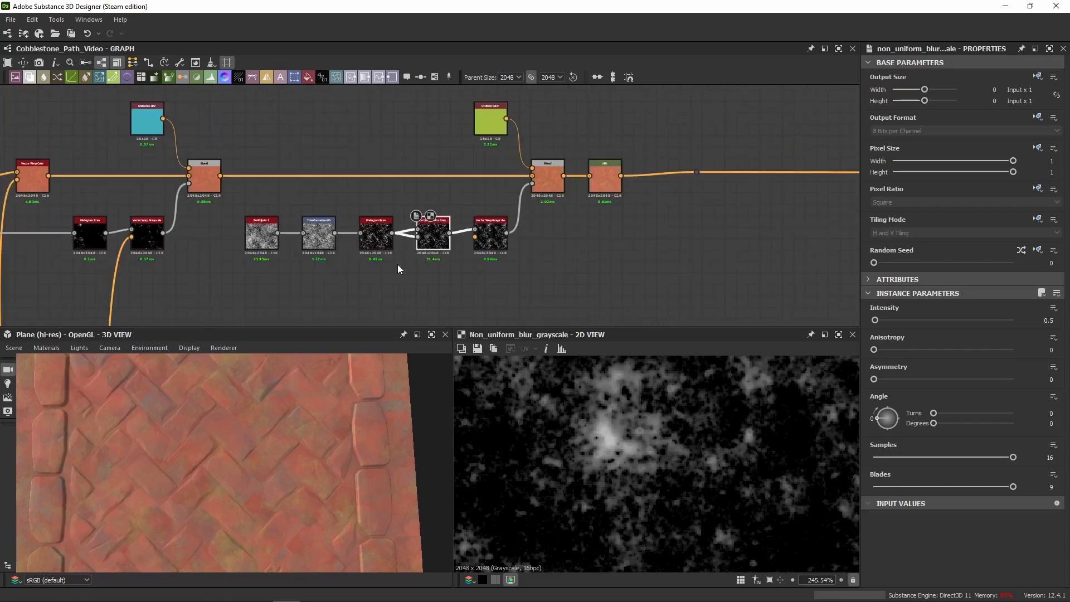
pyautogui.moveTo(555, 274); pyautogui.dragTo(529, 246, button='middle')
pyautogui.click(484, 201)
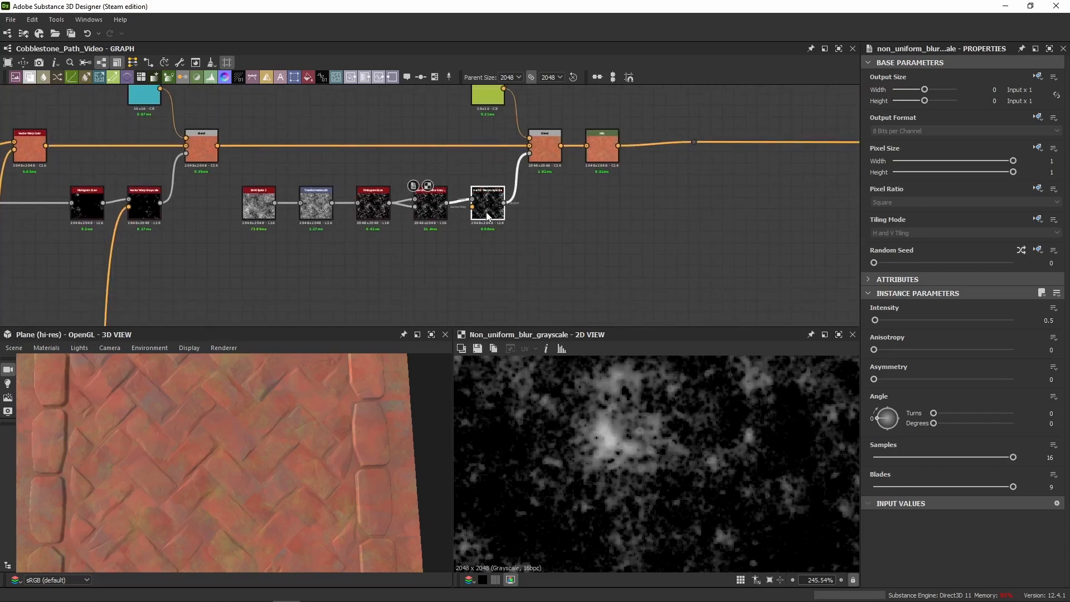
pyautogui.scroll(-5, 433, 288)
pyautogui.moveTo(433, 288); pyautogui.dragTo(451, 102, button='middle')
pyautogui.scroll(-4, 446, 237)
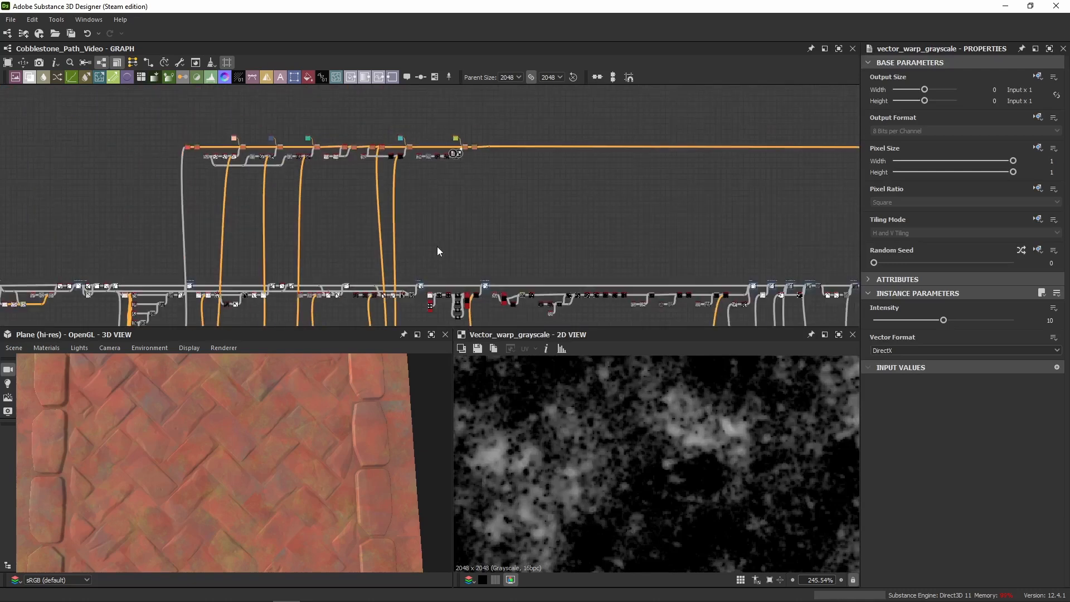
pyautogui.moveTo(437, 246); pyautogui.dragTo(435, 167, button='middle')
pyautogui.scroll(5, 442, 283)
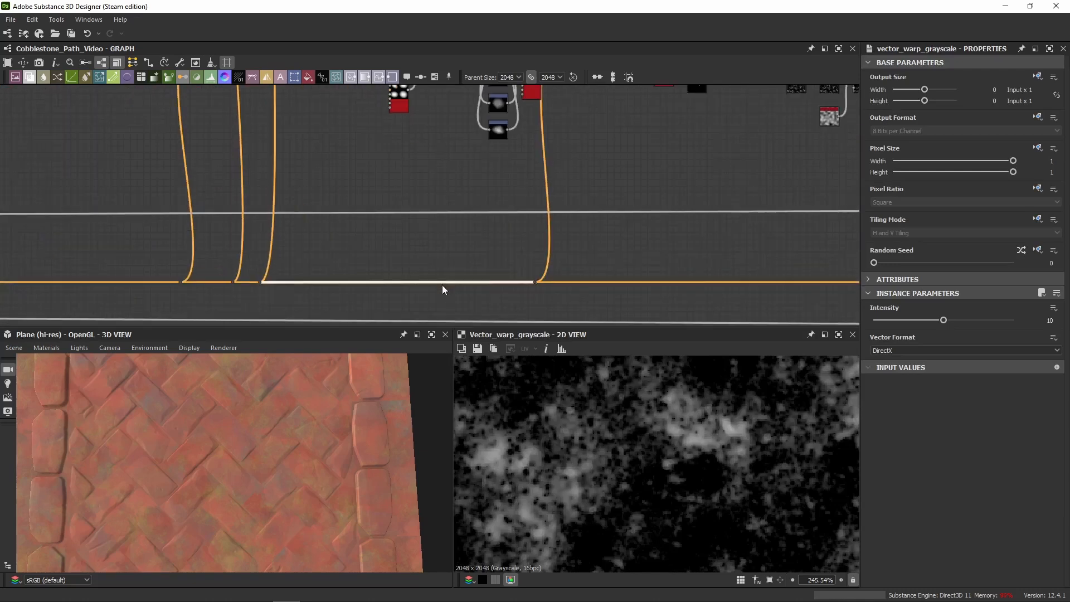
pyautogui.keyDown('alt'); pyautogui.click(444, 282); pyautogui.keyUp('alt')
pyautogui.scroll(-3, 464, 212)
# Connect the new dot's output to the Vector Map input of the Vector Warp Grayscale in the BnW Spots 2 chain
pyautogui.moveTo(463, 216); pyautogui.dragTo(478, 145)
pyautogui.moveTo(478, 145); pyautogui.dragTo(480, 245, button='middle')
pyautogui.scroll(4, 480, 241)
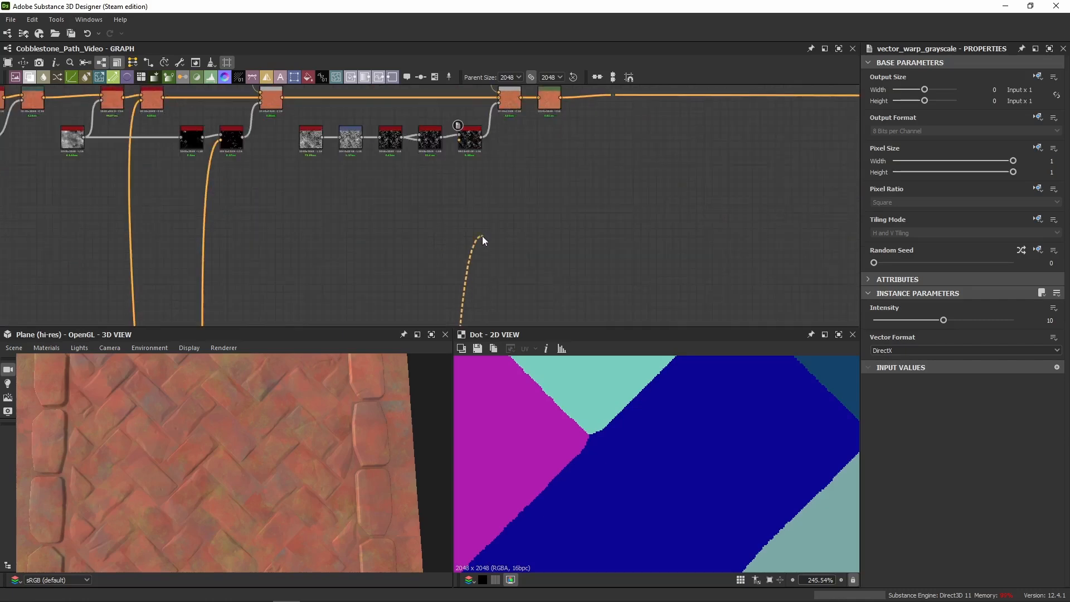
pyautogui.scroll(4, 473, 161)
pyautogui.click(434, 110)
pyautogui.moveTo(495, 160); pyautogui.dragTo(506, 296, button='middle')
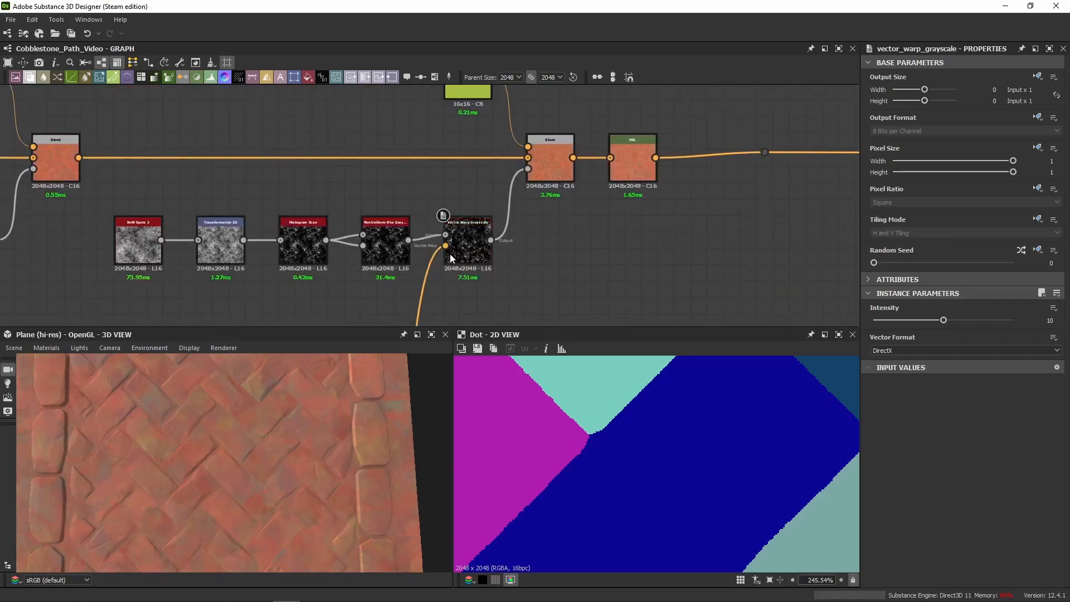
# Preview the yellow-green Blend with its newly warped mask
pyautogui.doubleClick(472, 250)
pyautogui.moveTo(546, 164); pyautogui.dragTo(537, 205, button='middle')
pyautogui.doubleClick(537, 205)
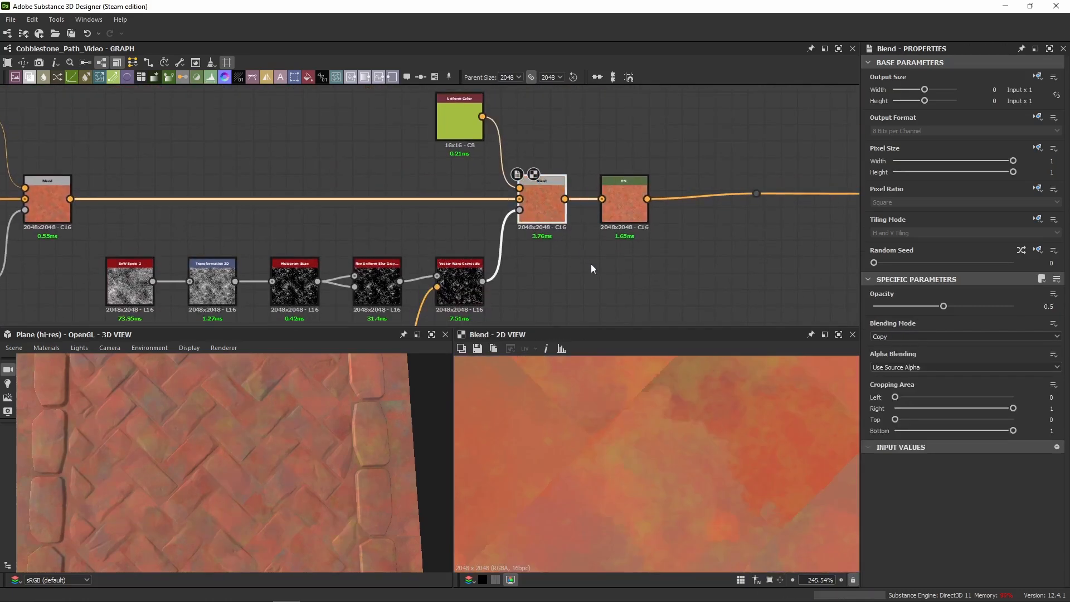
# Compare the BnW Spots 2 mask before and after the Vector Warp Grayscale
pyautogui.moveTo(513, 289); pyautogui.dragTo(530, 200, button='middle')
pyautogui.scroll(3, 382, 216)
pyautogui.doubleClick(523, 215)
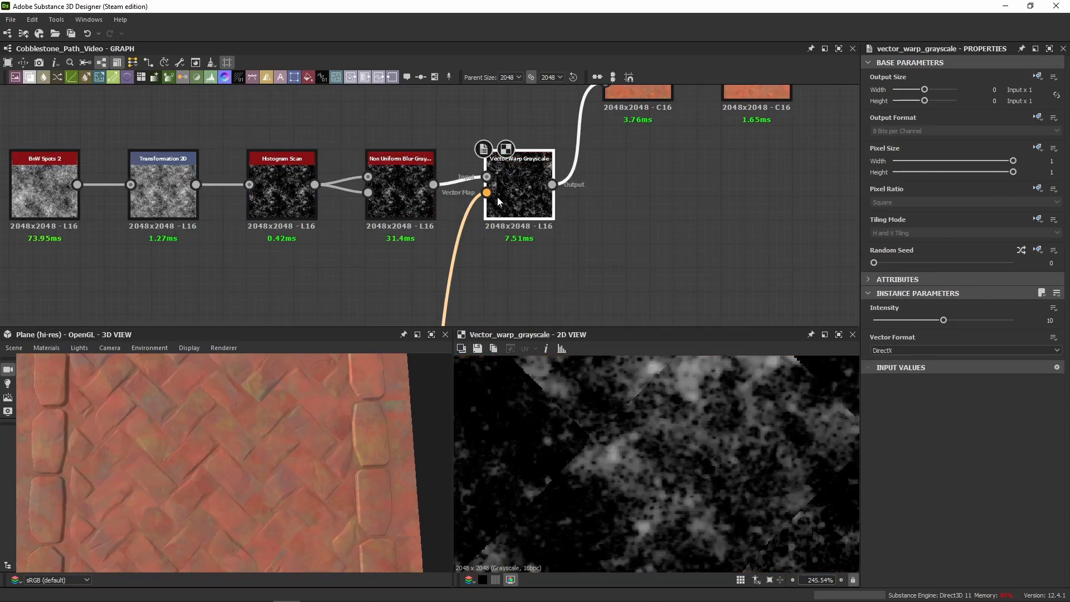
pyautogui.doubleClick(407, 206)
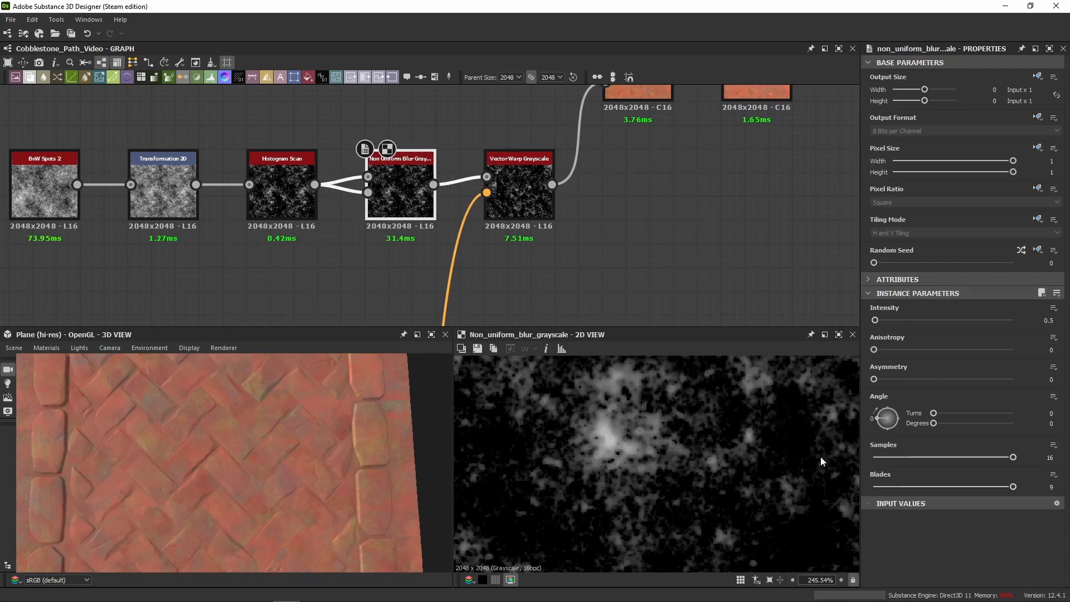
pyautogui.doubleClick(536, 198)
# Check the opacity of the yellow-green Blend and of the preceding light-blue Blend
pyautogui.moveTo(610, 190); pyautogui.dragTo(514, 248, button='middle')
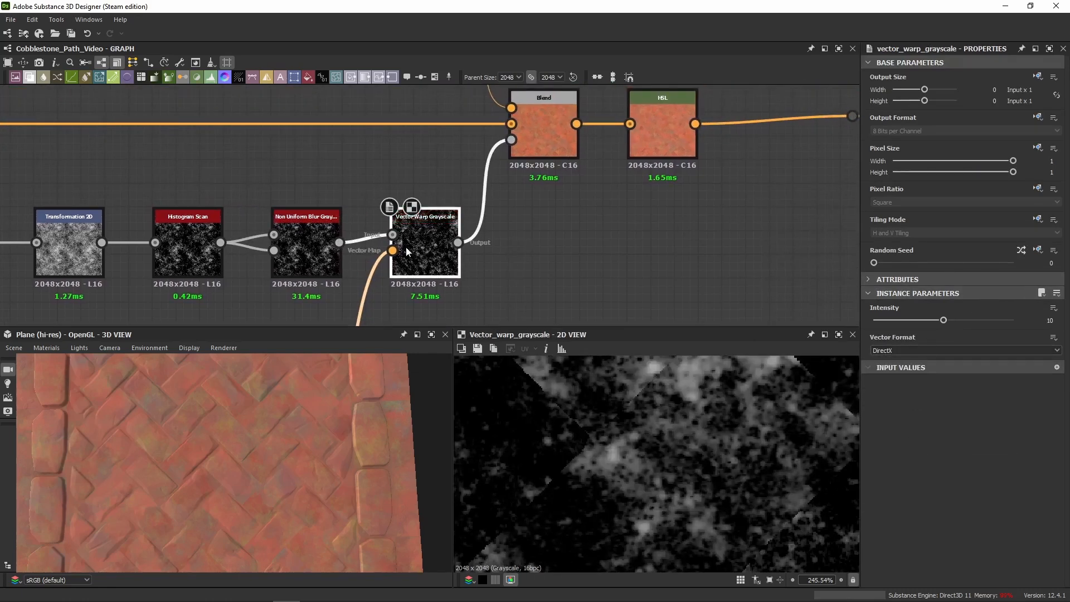
pyautogui.moveTo(500, 195); pyautogui.dragTo(499, 252, button='middle')
pyautogui.doubleClick(540, 195)
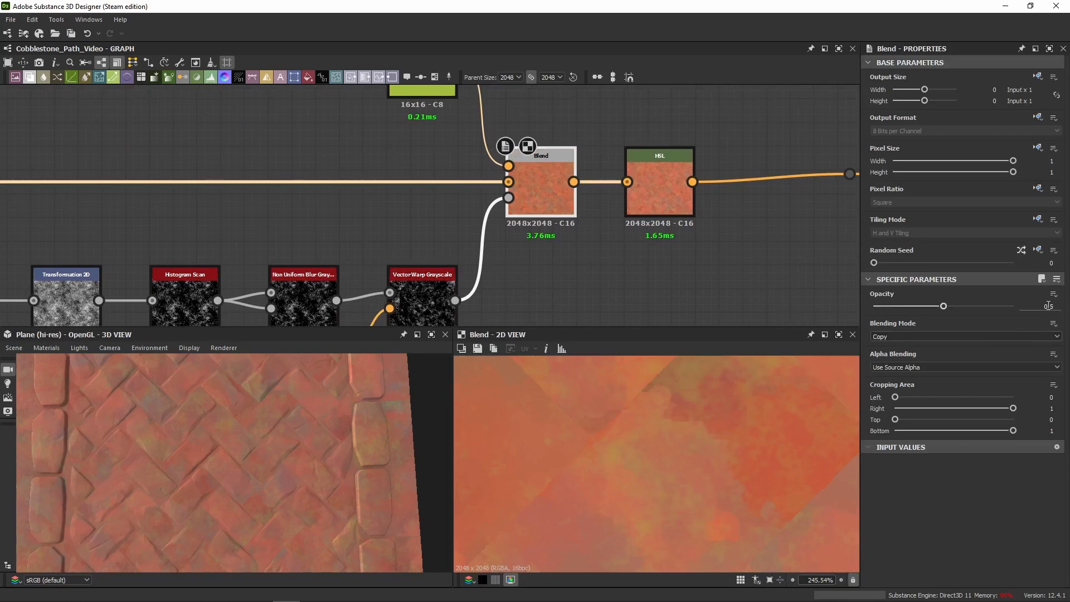
pyautogui.scroll(-5, 223, 195)
pyautogui.moveTo(186, 191); pyautogui.dragTo(566, 203, button='middle')
pyautogui.scroll(4, 458, 223)
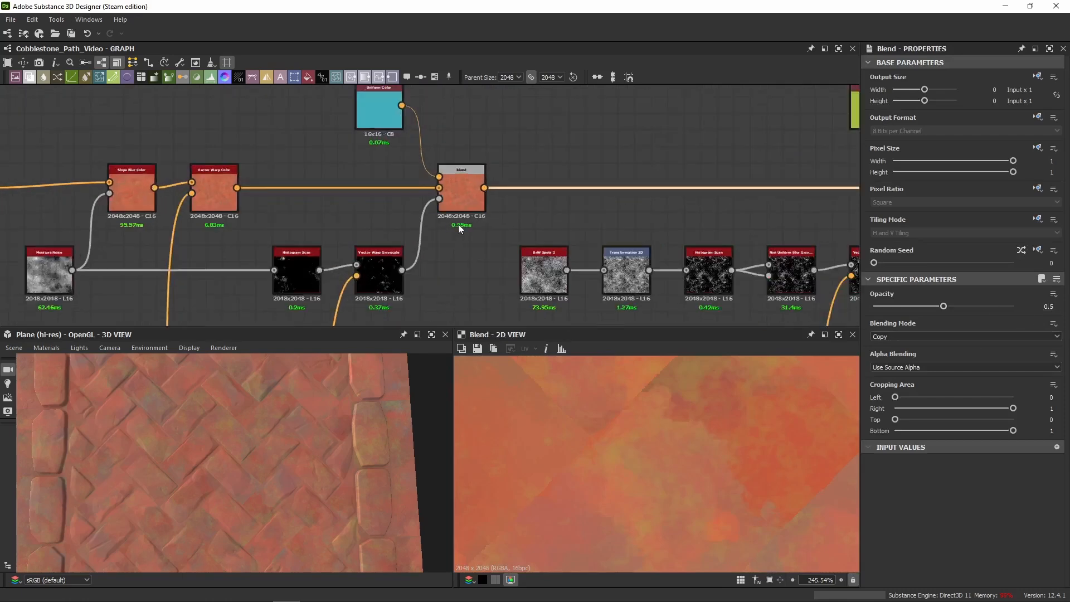
pyautogui.click(463, 192)
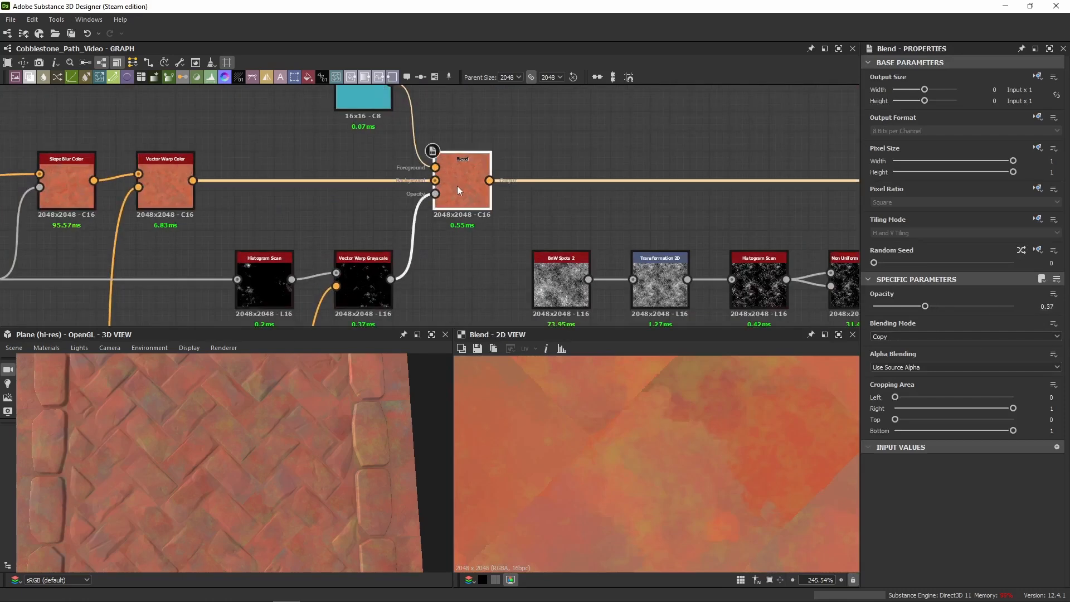
# Check the opacity of the earlier Blends fed by the green and dark-blue Uniform Colors
pyautogui.moveTo(213, 150); pyautogui.dragTo(734, 161, button='middle')
pyautogui.moveTo(99, 155); pyautogui.dragTo(620, 150, button='middle')
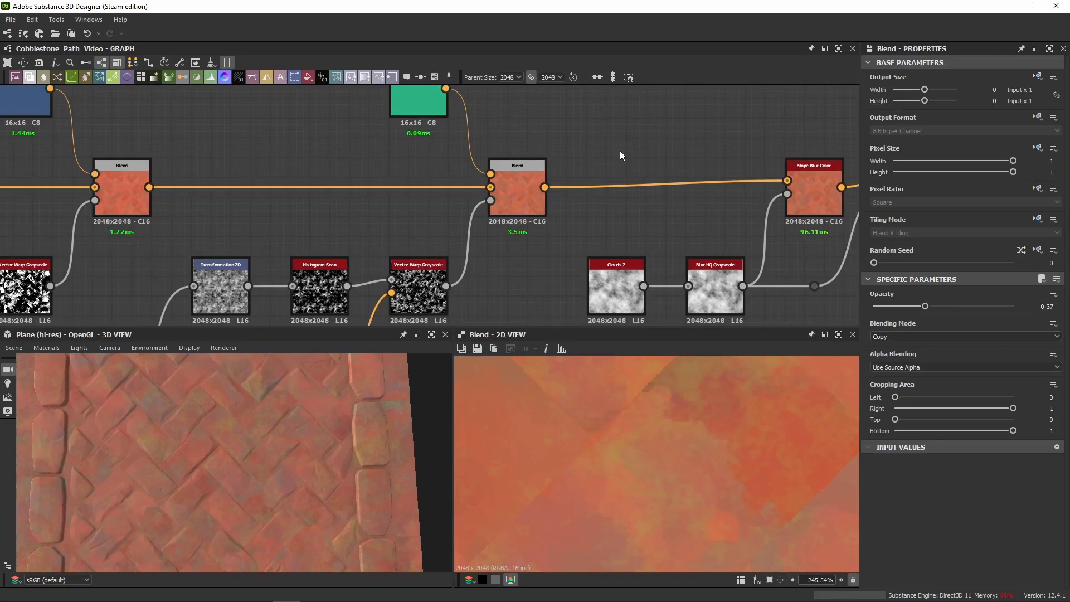
pyautogui.click(516, 198)
pyautogui.moveTo(128, 208); pyautogui.dragTo(285, 230, button='middle')
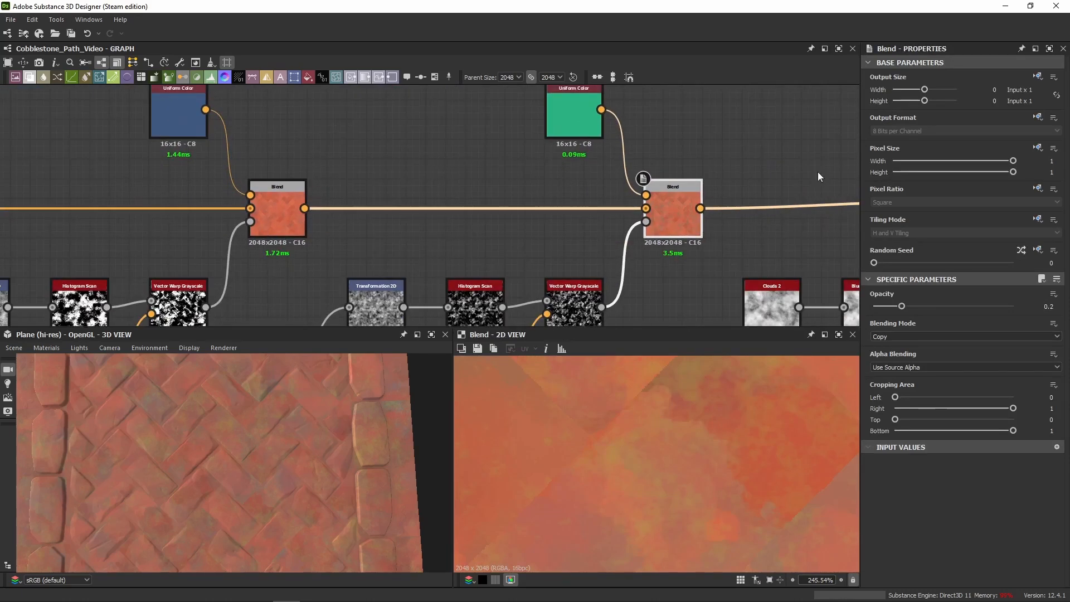
pyautogui.click(284, 225)
# Return to the yellow-green Blend before the HSL and review its opacity again
pyautogui.moveTo(821, 137); pyautogui.dragTo(67, 139, button='middle')
pyautogui.moveTo(807, 166); pyautogui.dragTo(428, 151, button='middle')
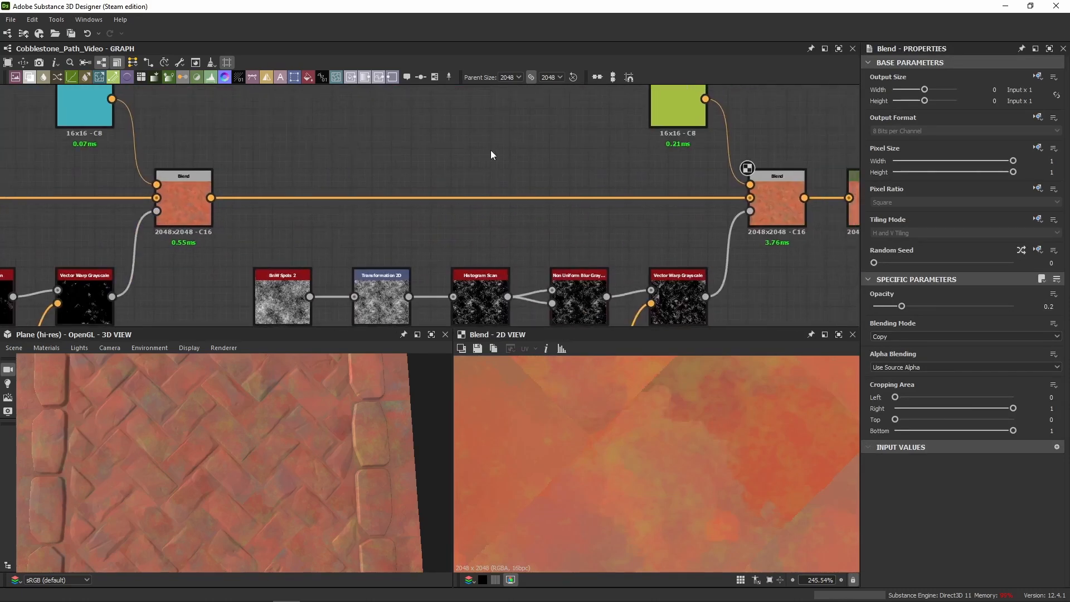
pyautogui.moveTo(764, 240); pyautogui.dragTo(496, 204, button='middle')
pyautogui.click(508, 168)
pyautogui.moveTo(436, 170); pyautogui.dragTo(567, 228, button='middle')
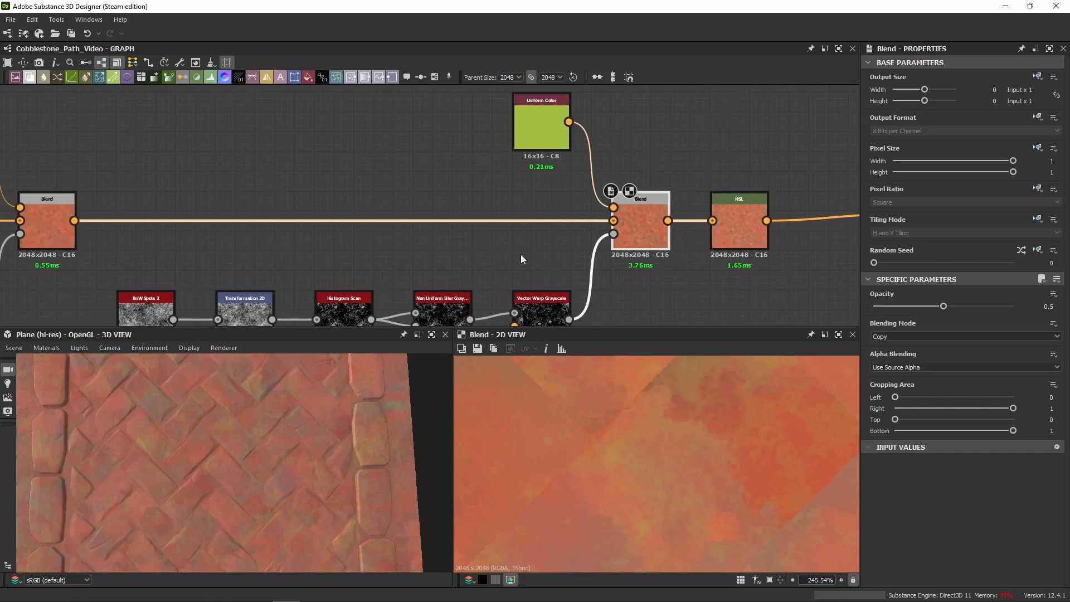
# Review the Vector Warp Grayscale mask, the yellow-green Uniform Color's values and the settings of the Blend they feed
pyautogui.moveTo(520, 259); pyautogui.dragTo(508, 202, button='middle')
pyautogui.click(535, 266)
pyautogui.click(630, 176)
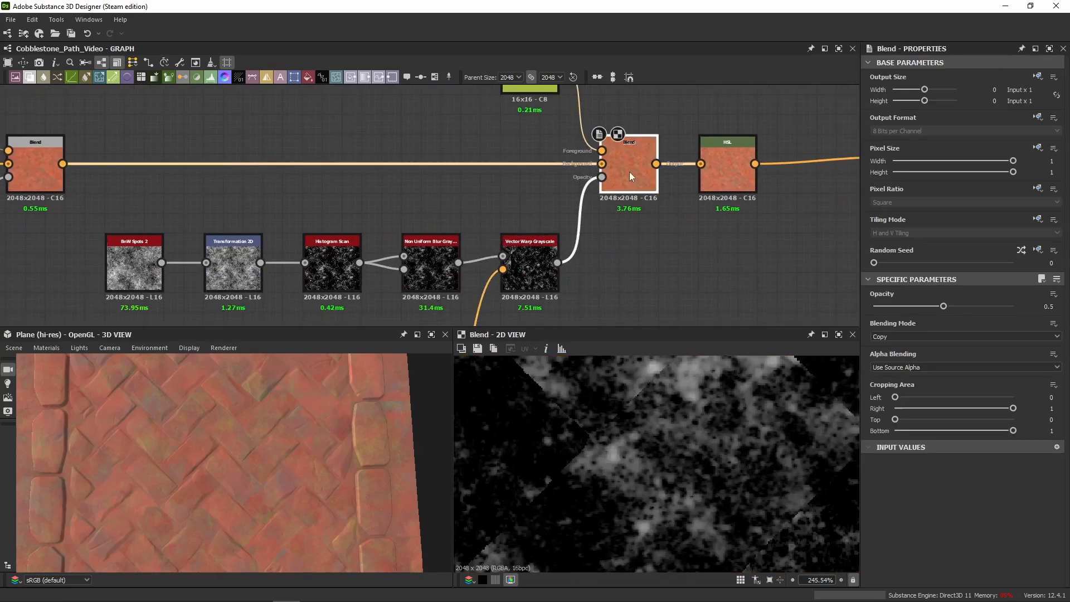
pyautogui.moveTo(630, 176); pyautogui.dragTo(620, 248, button='middle')
pyautogui.click(527, 143)
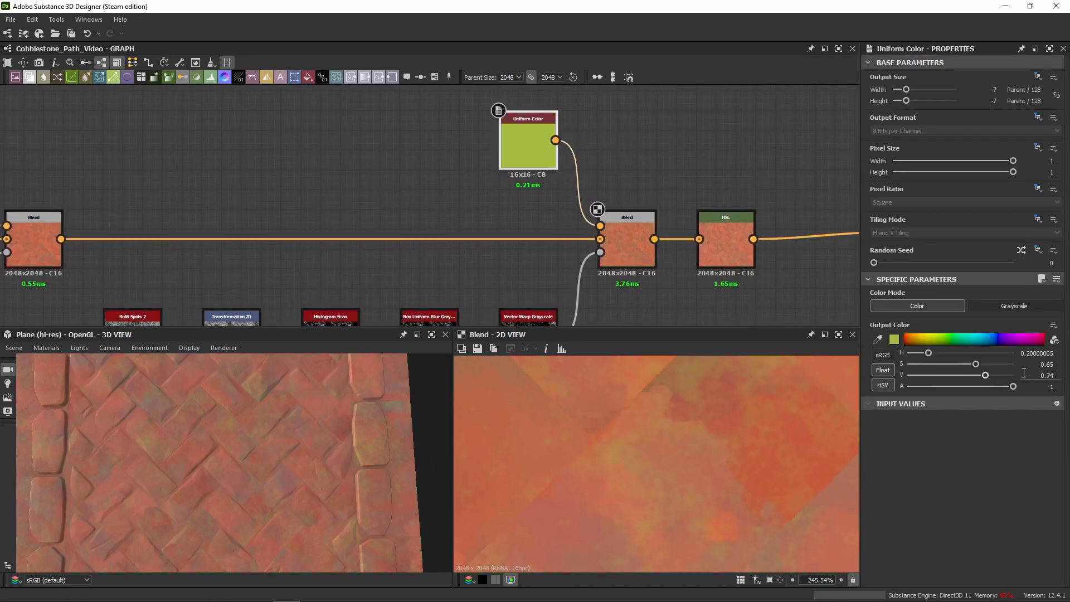
pyautogui.moveTo(337, 229); pyautogui.dragTo(167, 204, button='middle')
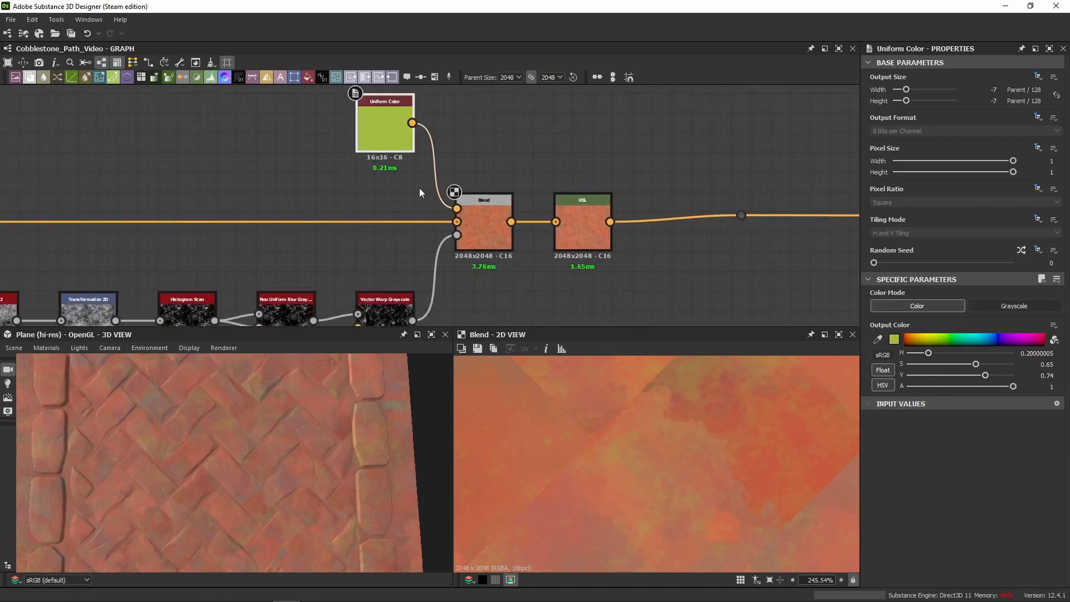
pyautogui.click(491, 214)
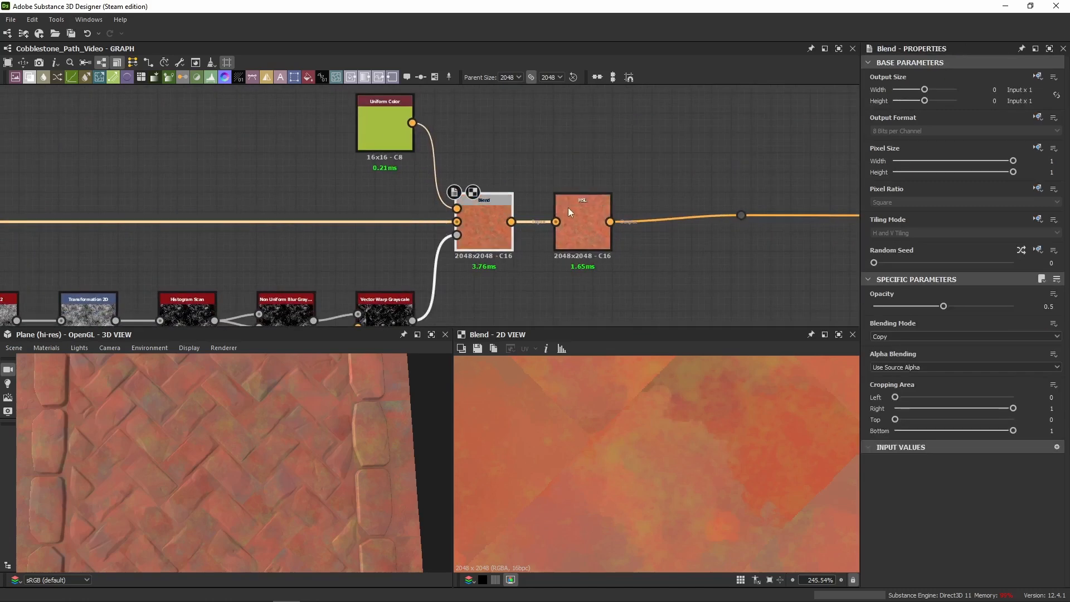
# Look over the chain of colour layers back to the dark-blue one and inspect the yellow-green Blend's overall image
pyautogui.moveTo(137, 184); pyautogui.dragTo(785, 196, button='middle')
pyautogui.scroll(-3, 249, 193)
pyautogui.moveTo(248, 194); pyautogui.dragTo(670, 189, button='middle')
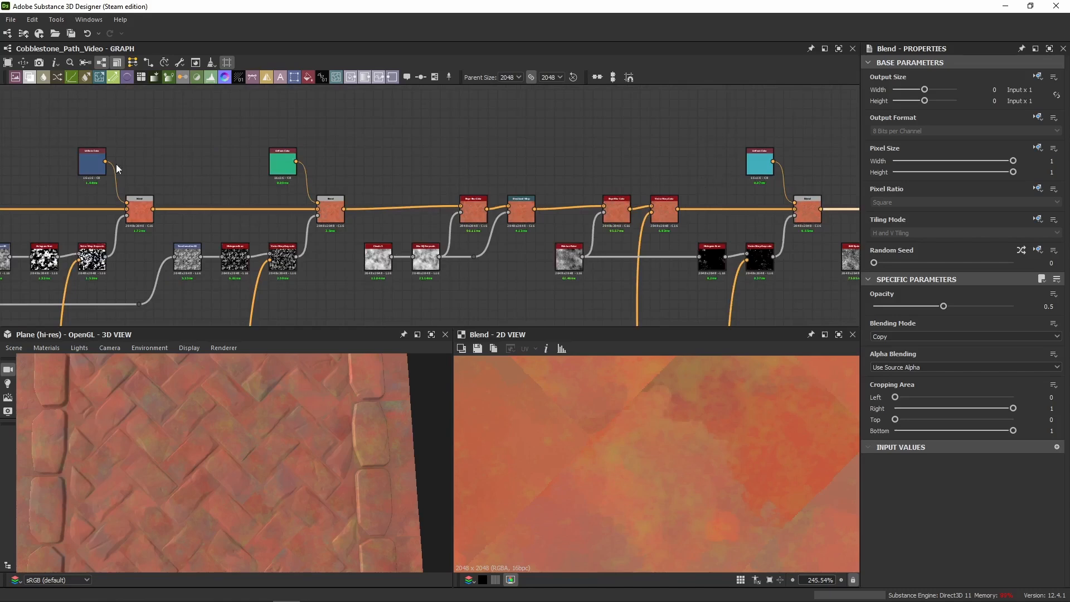
pyautogui.moveTo(732, 158); pyautogui.dragTo(87, 165, button='middle')
pyautogui.scroll(6, 489, 239)
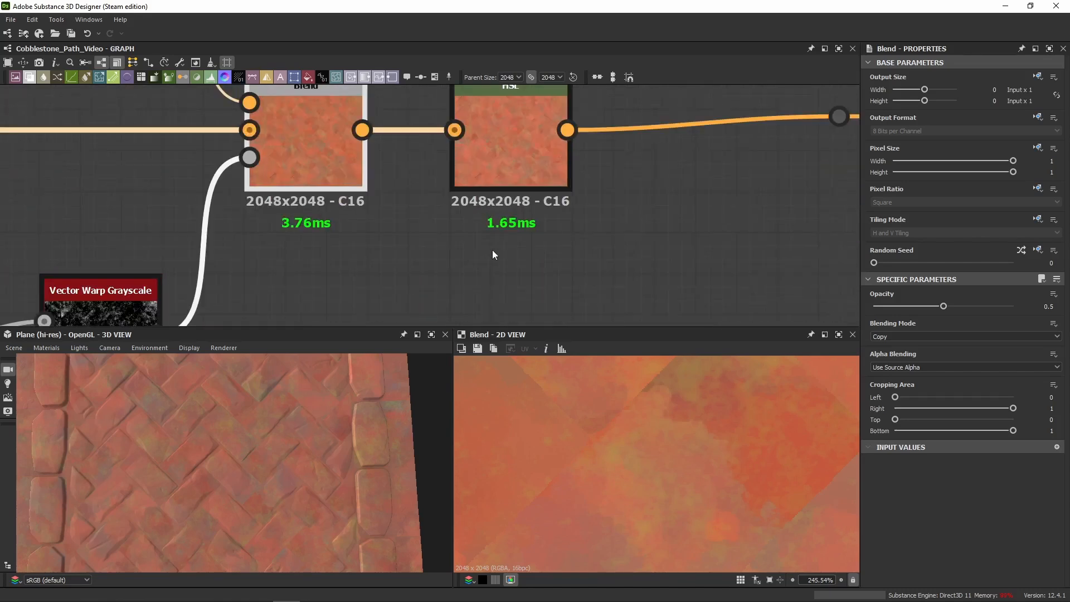
pyautogui.moveTo(423, 240); pyautogui.dragTo(429, 303, button='middle')
pyautogui.scroll(-6, 653, 446)
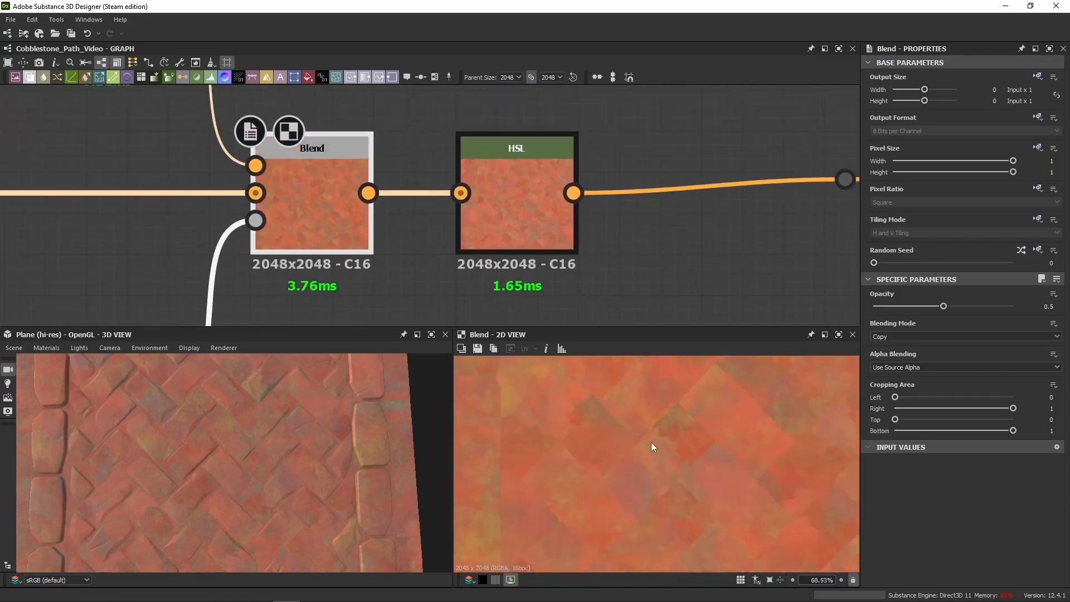
pyautogui.scroll(-3, 651, 444)
# Compare the image before and after the HSL node by previewing it alternately with the preceding Blend
pyautogui.click(556, 235)
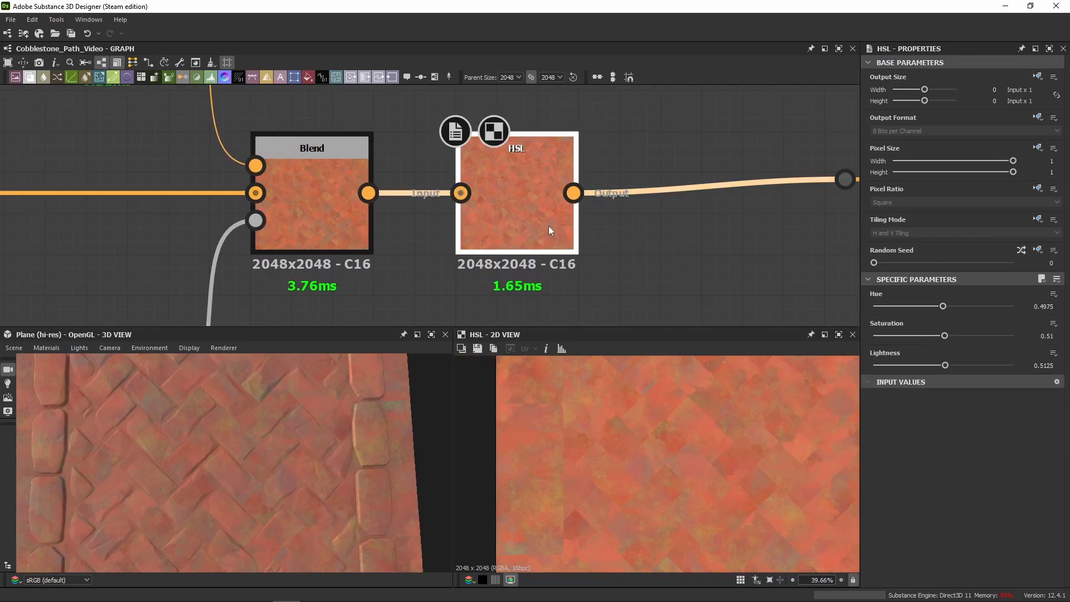
pyautogui.doubleClick(303, 220)
pyautogui.click(496, 219)
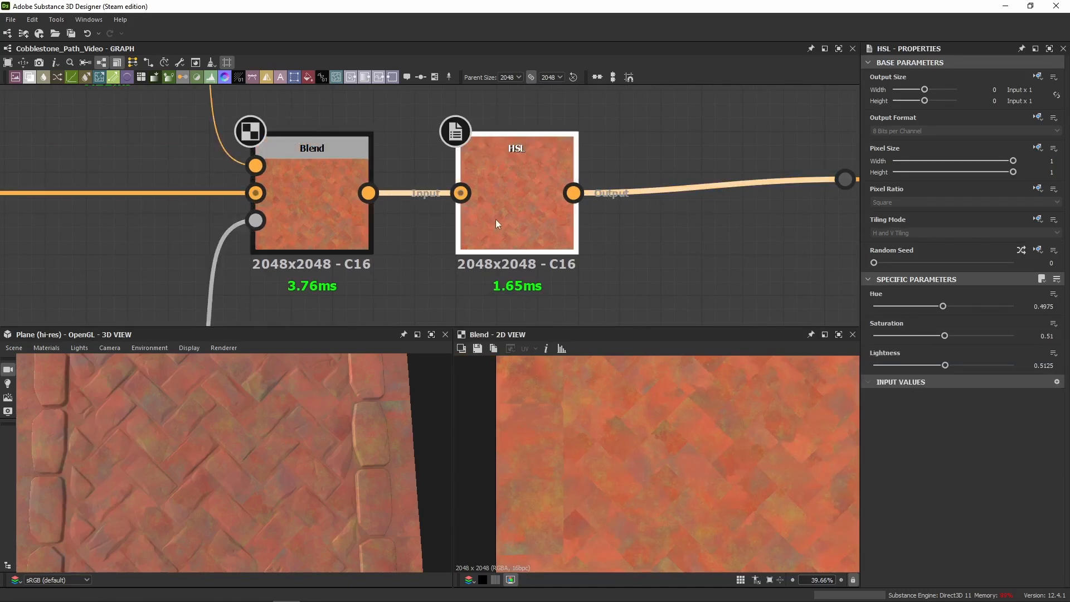
pyautogui.doubleClick(496, 219)
pyautogui.doubleClick(359, 237)
pyautogui.doubleClick(490, 234)
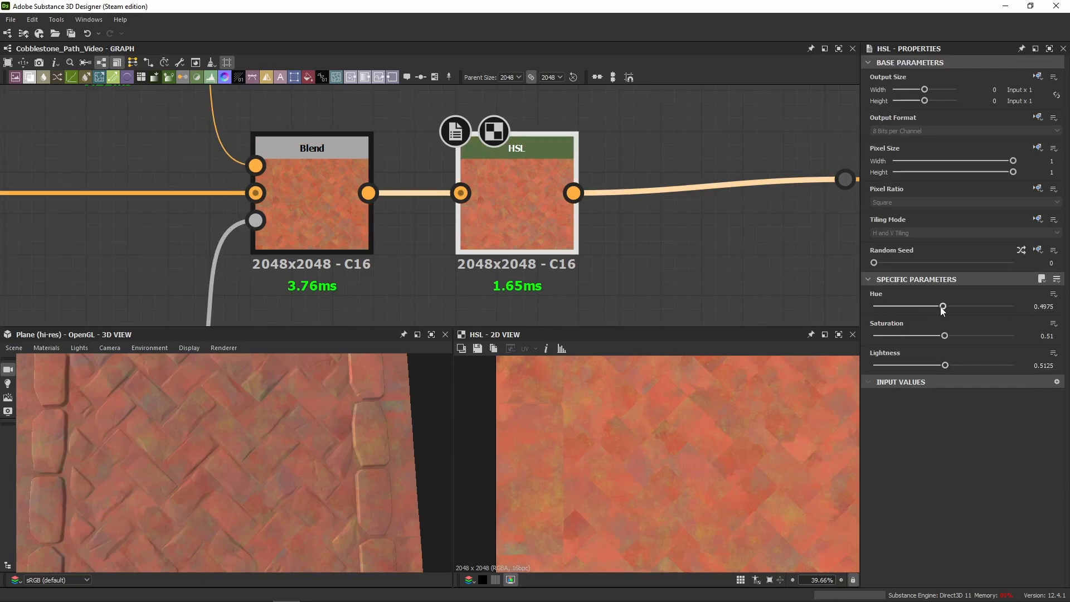
# Try a small hue adjustment on the HSL node and undo it
pyautogui.moveTo(944, 307); pyautogui.dragTo(941, 306)
pyautogui.hotkey('ctrl', 'z')
pyautogui.moveTo(1043, 366); pyautogui.dragTo(1056, 365)
pyautogui.click(644, 263)
pyautogui.scroll(-3, 646, 262)
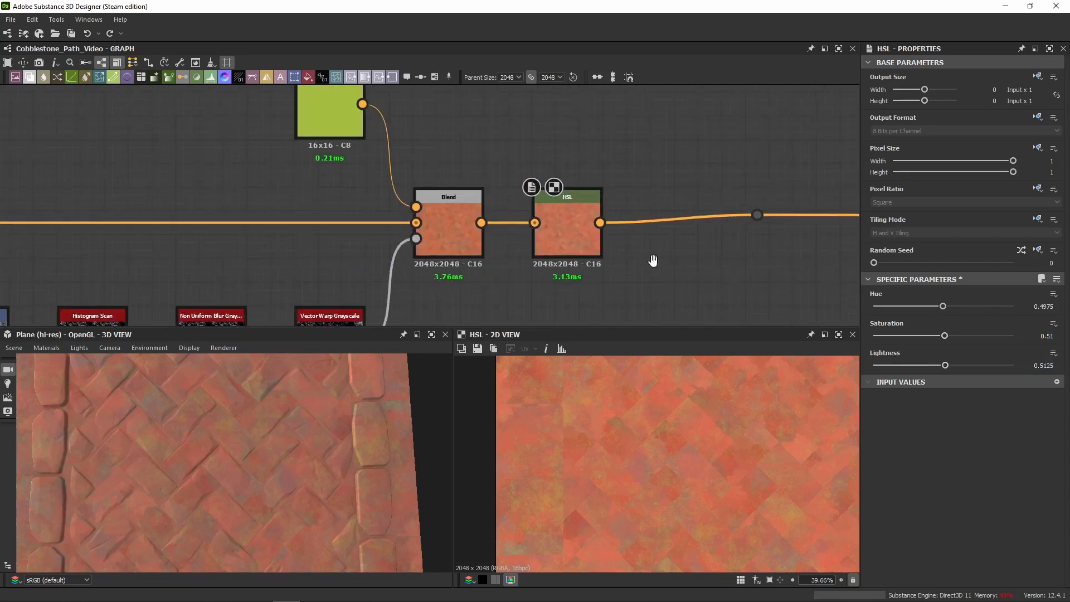
# Move the dot that follows the HSL node much farther along the line to make room for more nodes
pyautogui.moveTo(653, 260); pyautogui.dragTo(388, 258, button='middle')
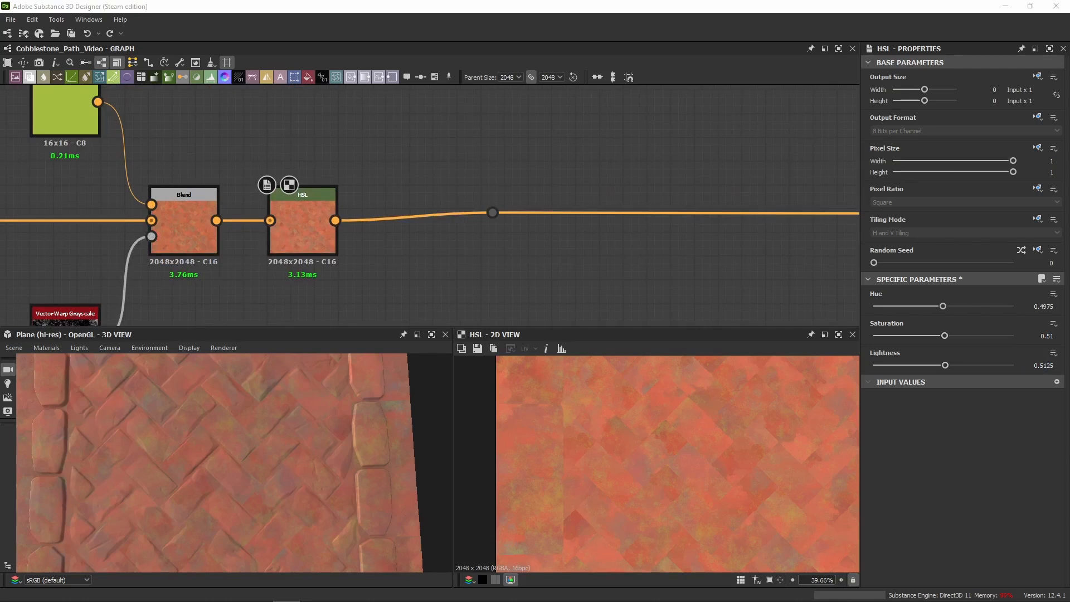
pyautogui.moveTo(508, 248); pyautogui.dragTo(91, 199, button='middle')
pyautogui.scroll(-6, 91, 199)
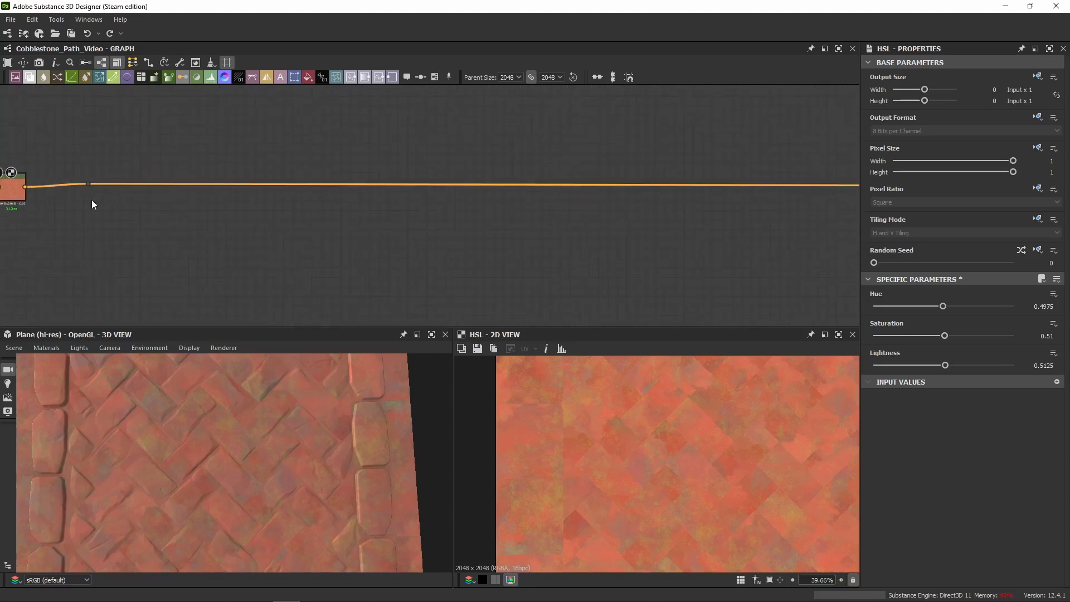
pyautogui.moveTo(89, 190); pyautogui.dragTo(724, 192)
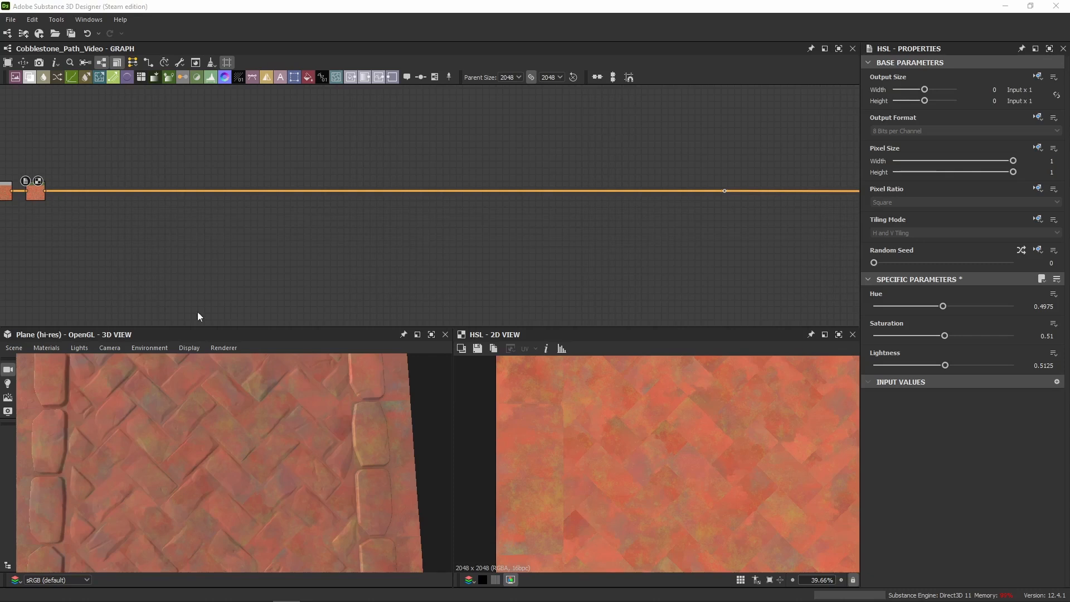
# Paste the mask chain with its reddish Uniform Color and Blend, and wire the Blend in line between the HSL node and the dot
pyautogui.hotkey('ctrl', 'v')
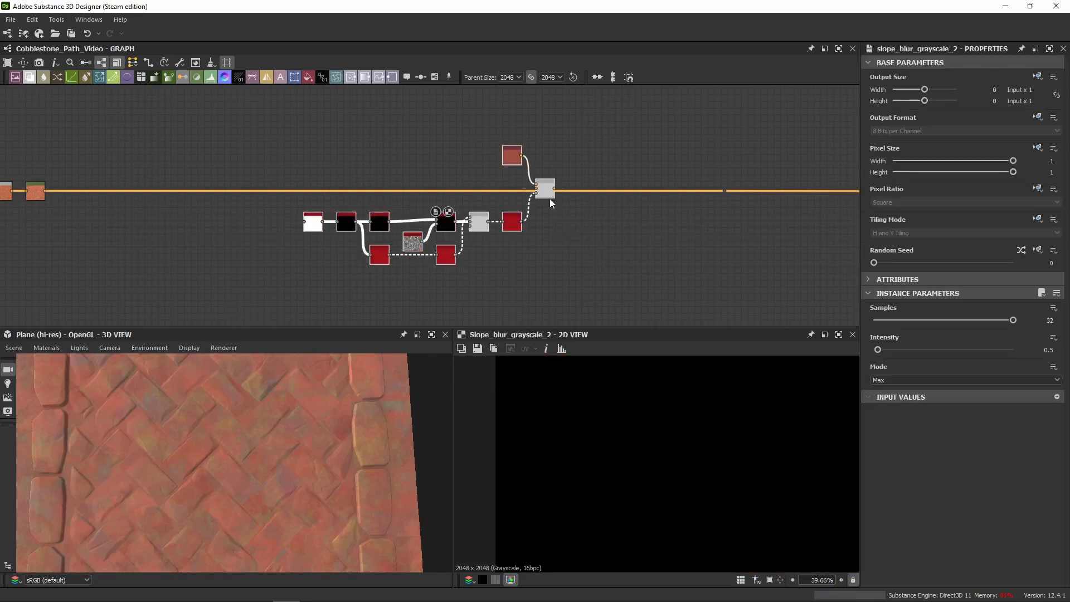
pyautogui.moveTo(550, 199); pyautogui.dragTo(612, 215)
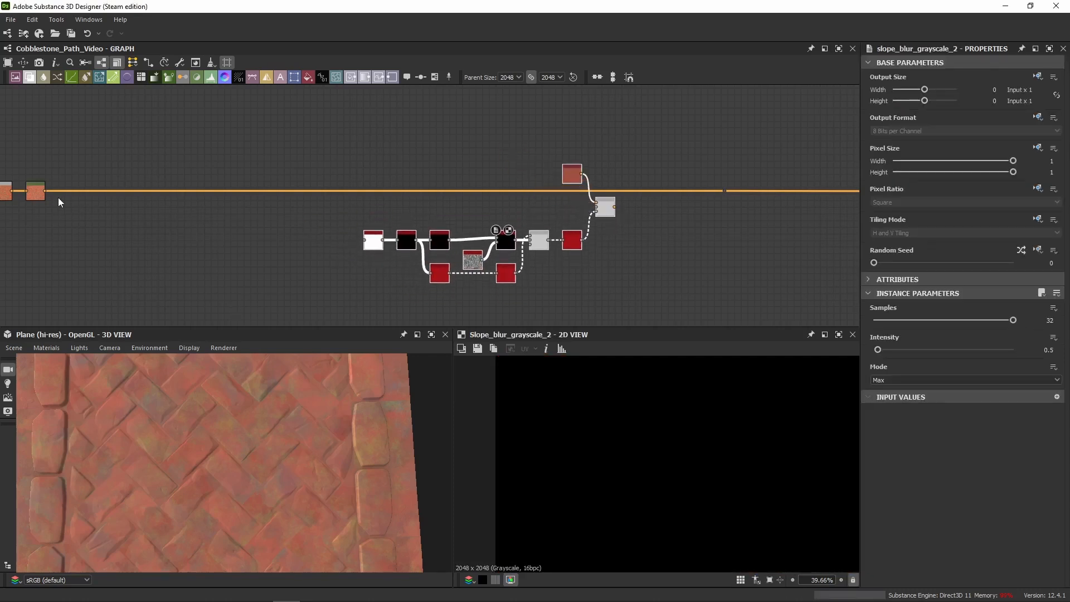
pyautogui.moveTo(44, 191); pyautogui.dragTo(596, 207)
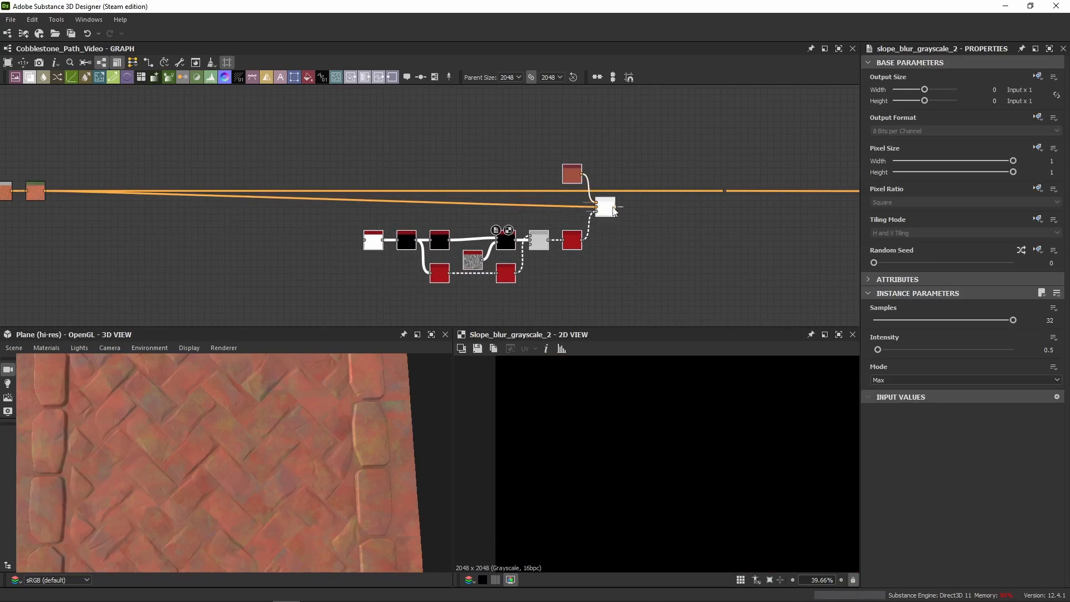
pyautogui.moveTo(711, 198); pyautogui.dragTo(725, 192)
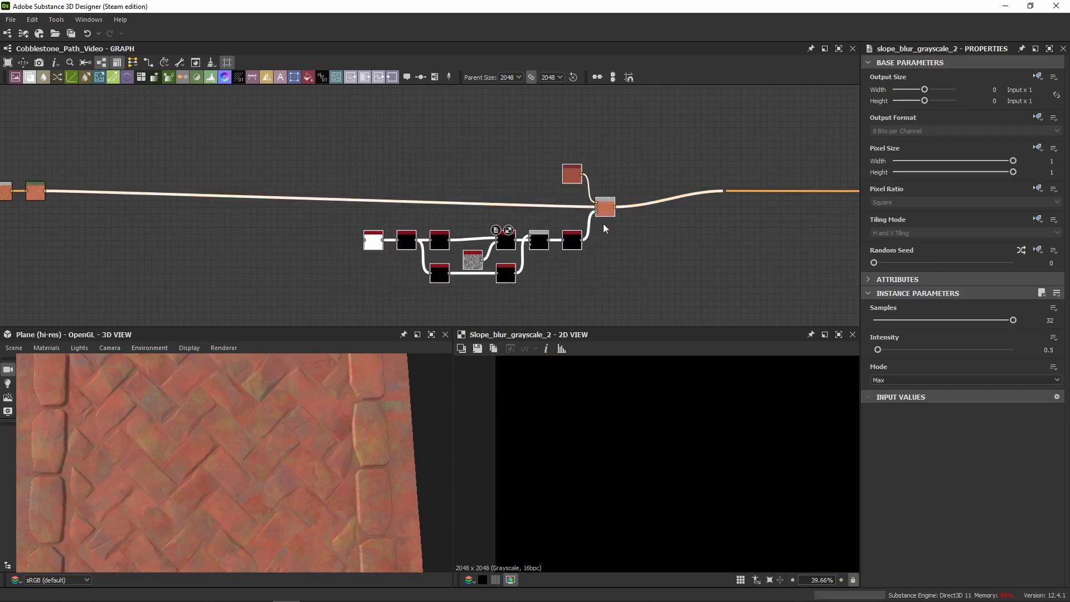
pyautogui.moveTo(608, 215); pyautogui.dragTo(647, 197)
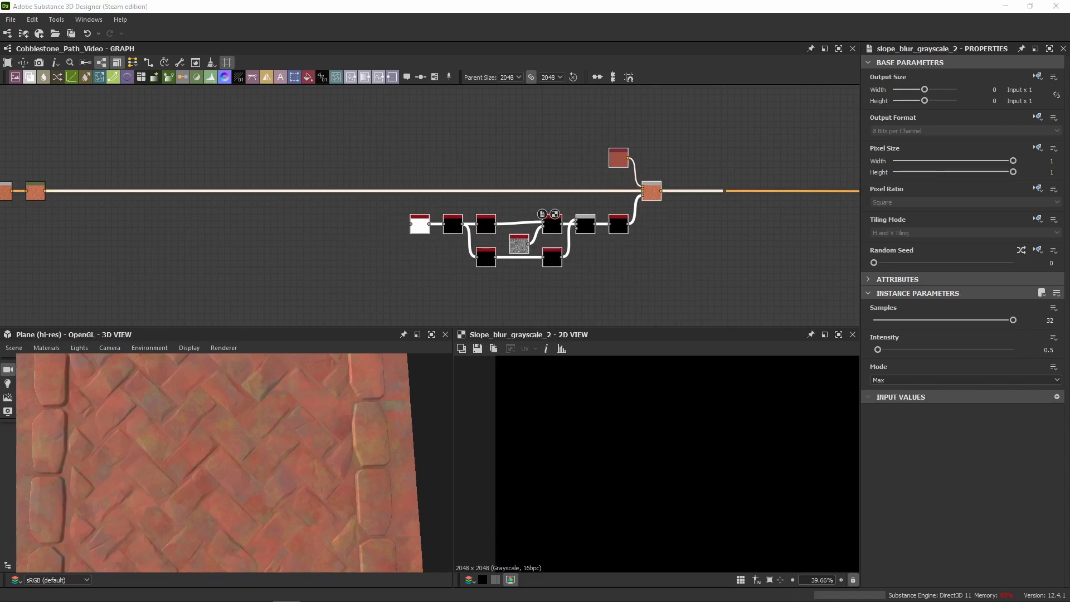
# Move the pasted node group farther along the colour line, above the Cracks part of the height graph
pyautogui.scroll(-9, 414, 219)
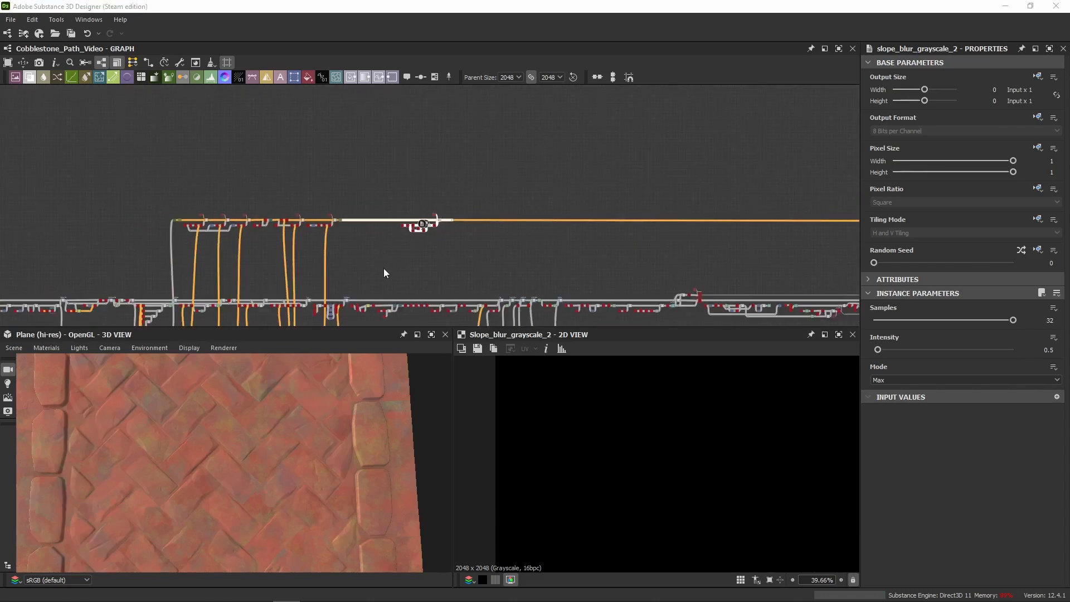
pyautogui.moveTo(383, 269); pyautogui.dragTo(324, 231, button='middle')
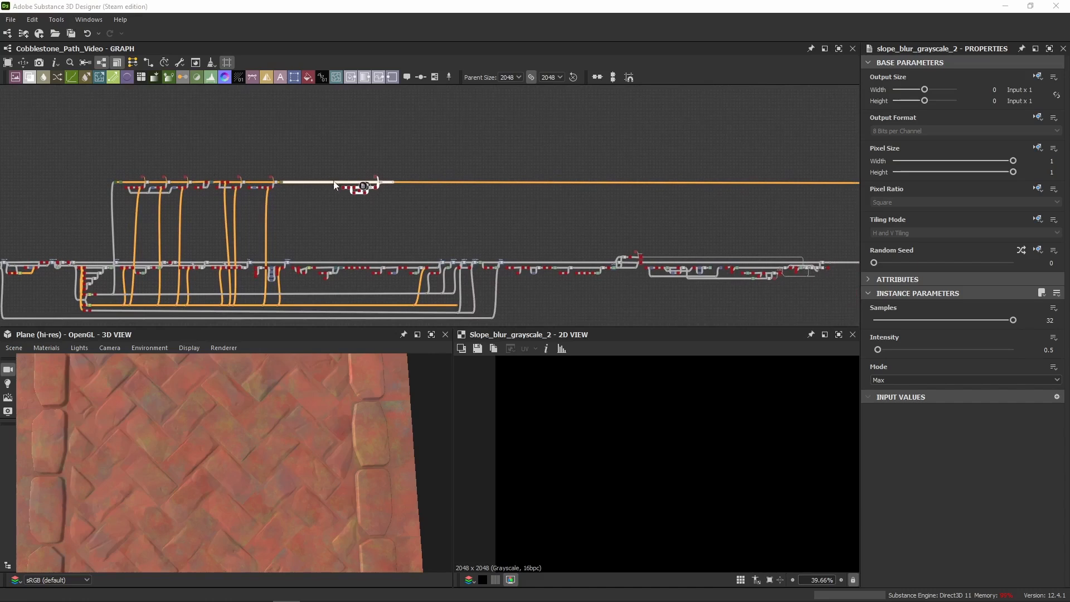
pyautogui.scroll(4, 376, 239)
pyautogui.scroll(3, 491, 290)
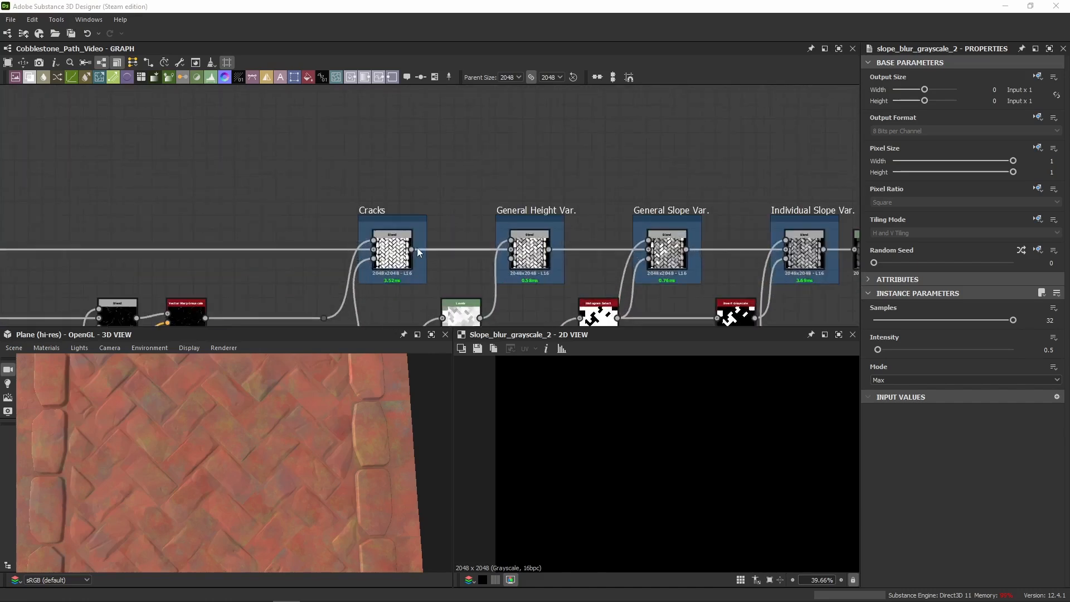
pyautogui.scroll(-5, 421, 167)
pyautogui.scroll(-5, 421, 166)
pyautogui.moveTo(414, 236); pyautogui.dragTo(382, 348, button='middle')
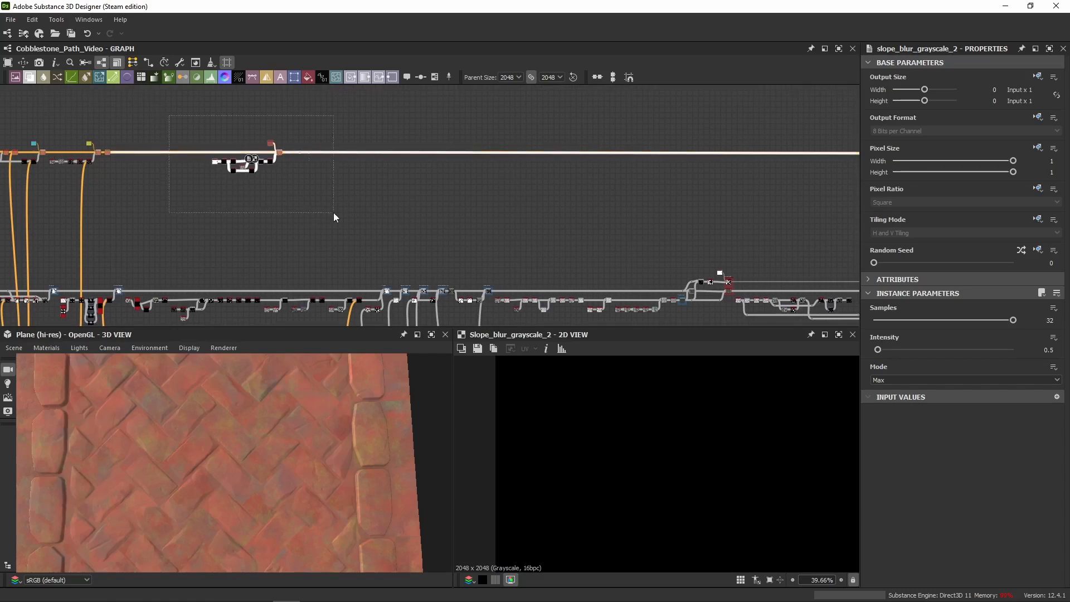
pyautogui.moveTo(282, 153); pyautogui.dragTo(572, 155)
# Insert a dot on the connection between the Cracks and General Height Var. Blends and preview it
pyautogui.scroll(8, 544, 155)
pyautogui.scroll(-4, 246, 171)
pyautogui.moveTo(283, 236); pyautogui.dragTo(628, 105, button='middle')
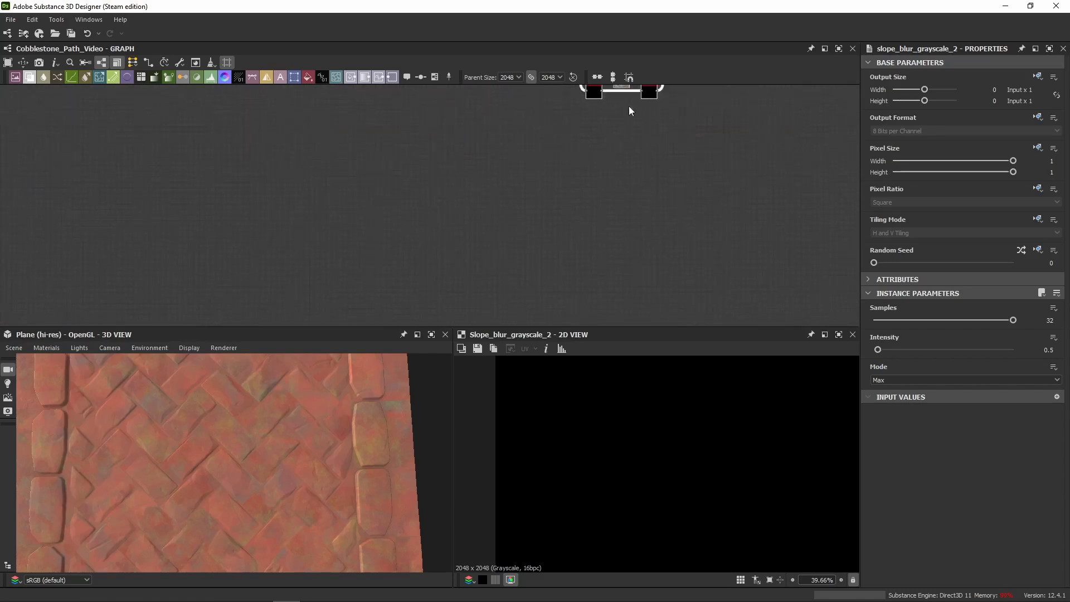
pyautogui.scroll(-4, 629, 106)
pyautogui.moveTo(490, 222); pyautogui.dragTo(417, 118, button='middle')
pyautogui.scroll(7, 463, 166)
pyautogui.moveTo(483, 258); pyautogui.dragTo(411, 199, button='middle')
pyautogui.moveTo(170, 180); pyautogui.dragTo(746, 179, button='middle')
pyautogui.moveTo(277, 149); pyautogui.dragTo(239, 148, button='middle')
pyautogui.scroll(4, 451, 225)
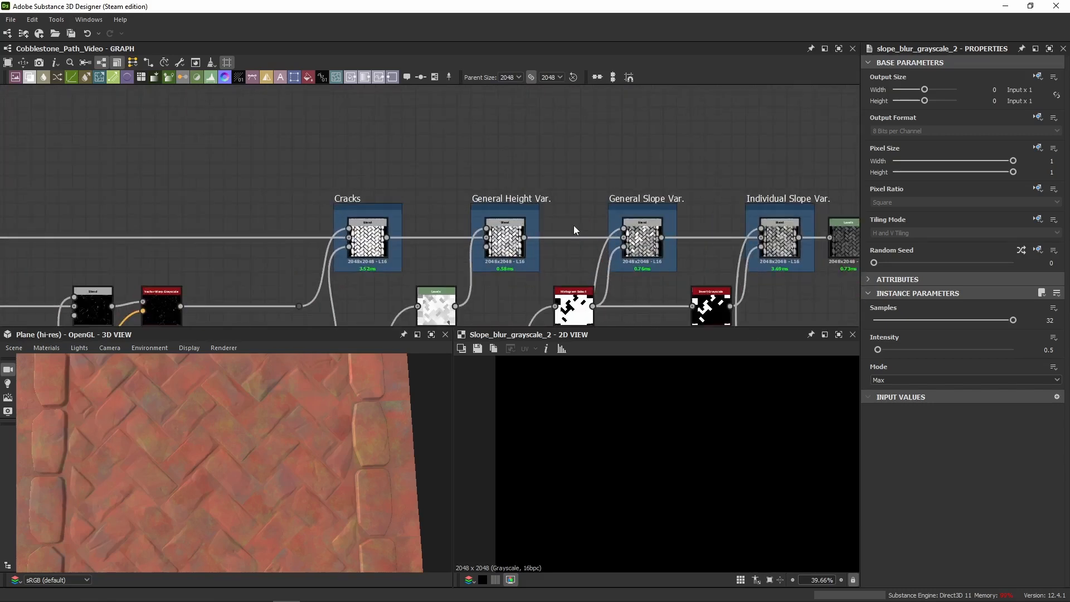
pyautogui.doubleClick(431, 236)
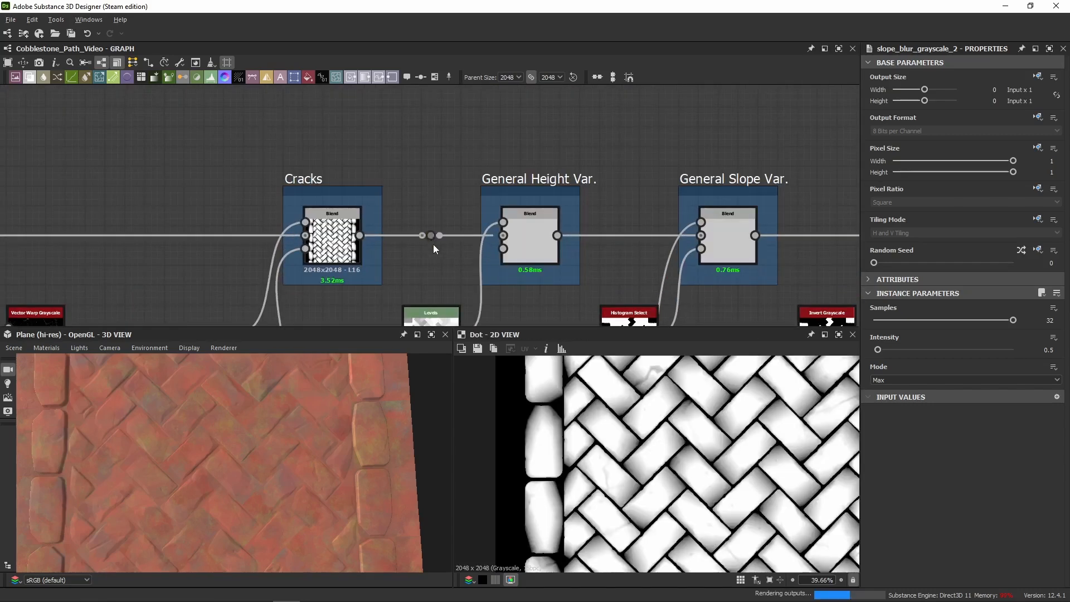
# Branch the new dot's output through two more dots, routed above the frames as far as Sides Raise
pyautogui.scroll(-4, 440, 166)
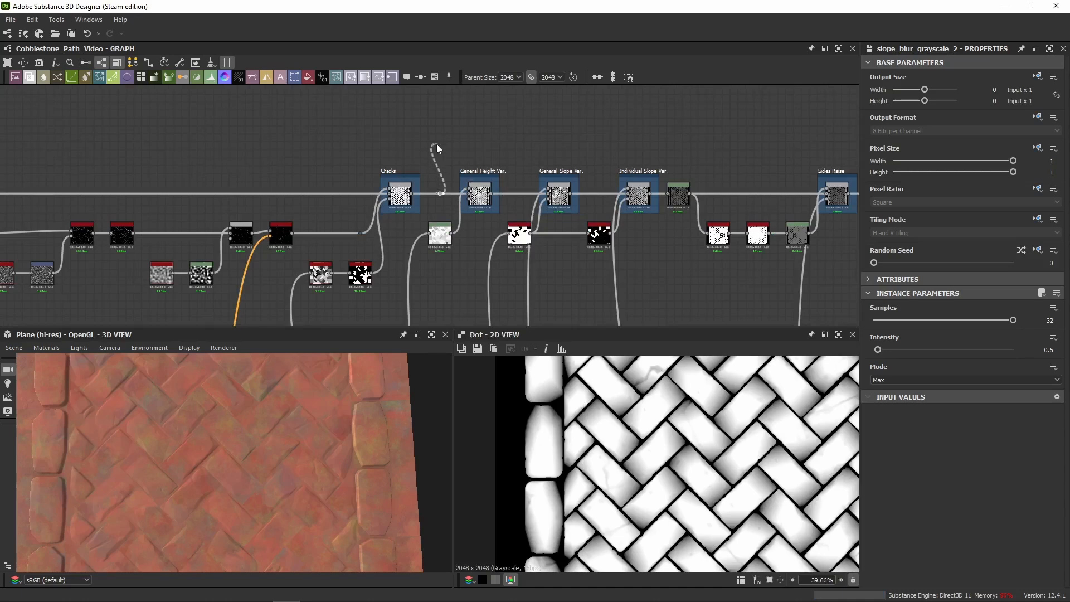
pyautogui.scroll(2, 438, 153)
pyautogui.scroll(-5, 439, 154)
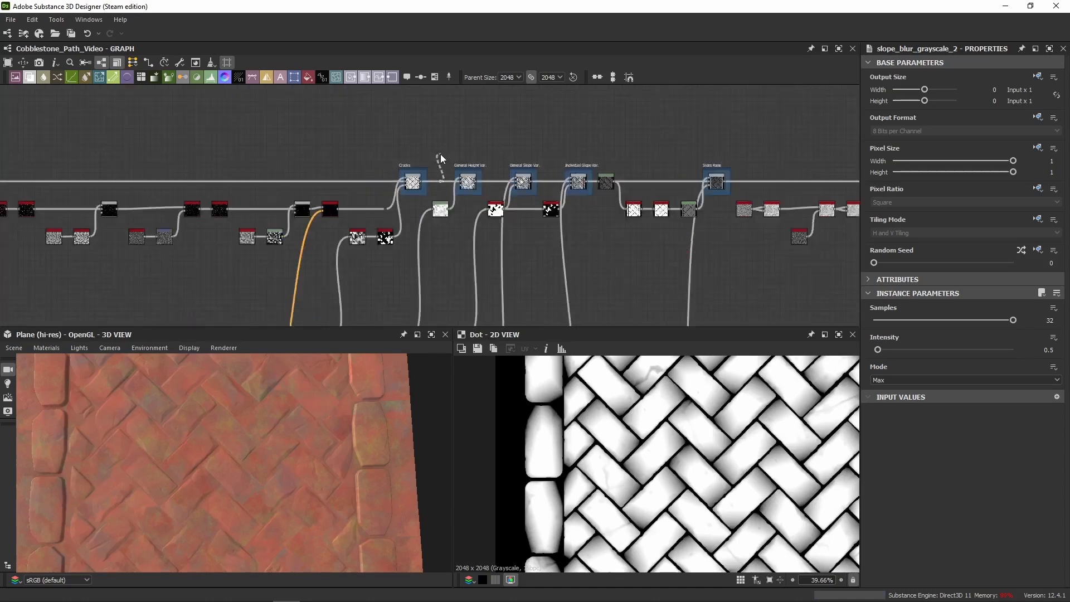
pyautogui.moveTo(444, 130); pyautogui.dragTo(429, 300, button='middle')
pyautogui.moveTo(428, 183); pyautogui.dragTo(427, 205, button='middle')
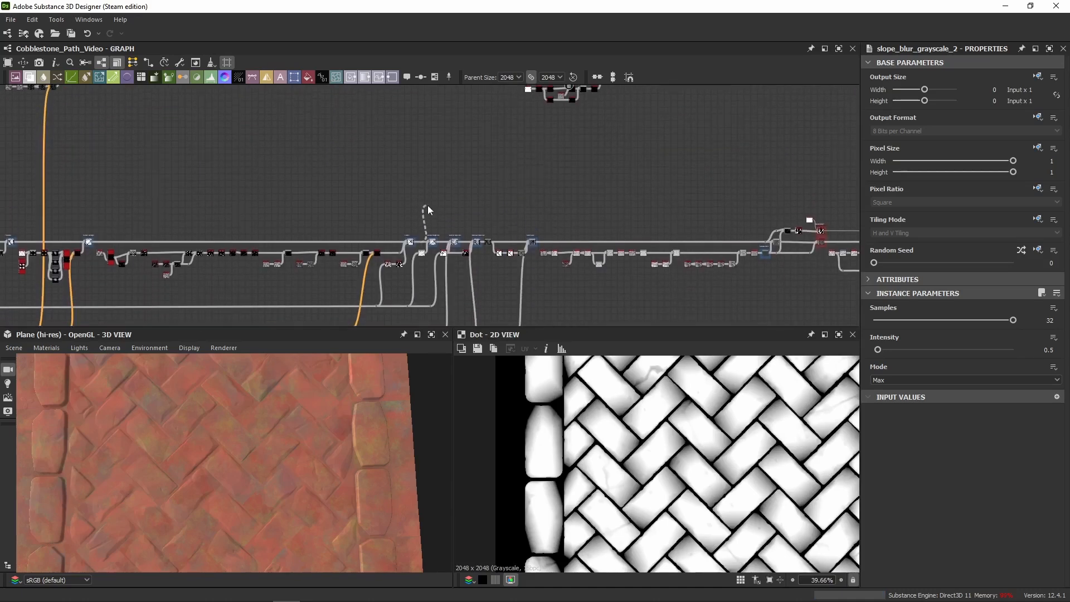
pyautogui.scroll(10, 421, 229)
pyautogui.moveTo(530, 185); pyautogui.dragTo(587, 191)
pyautogui.scroll(-4, 820, 200)
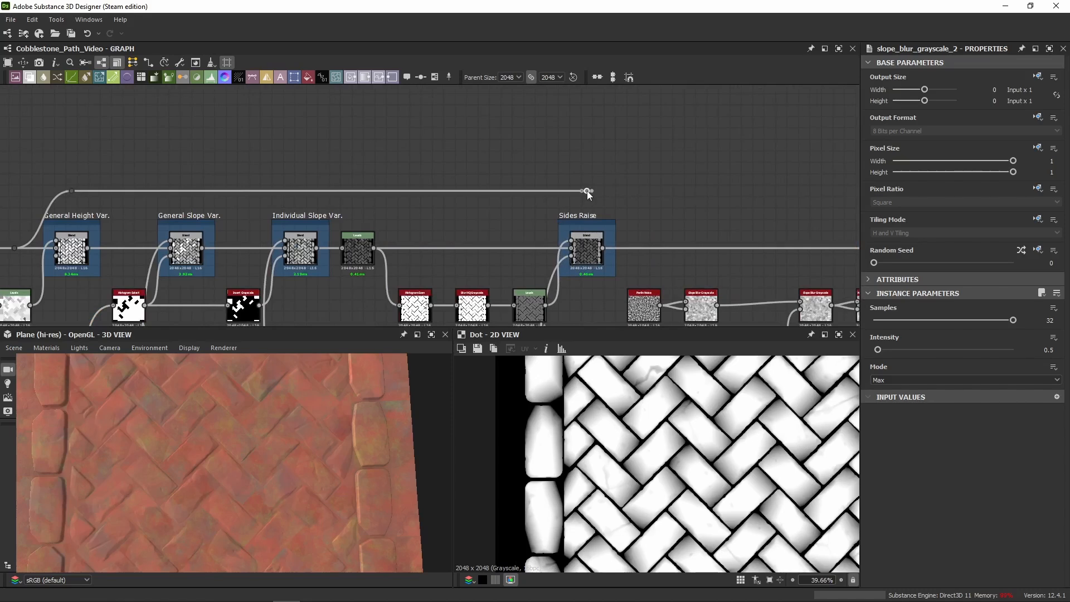
# Connect the last dot above Sides Raise to the input of the first node in the pasted mask chain
pyautogui.scroll(-5, 538, 279)
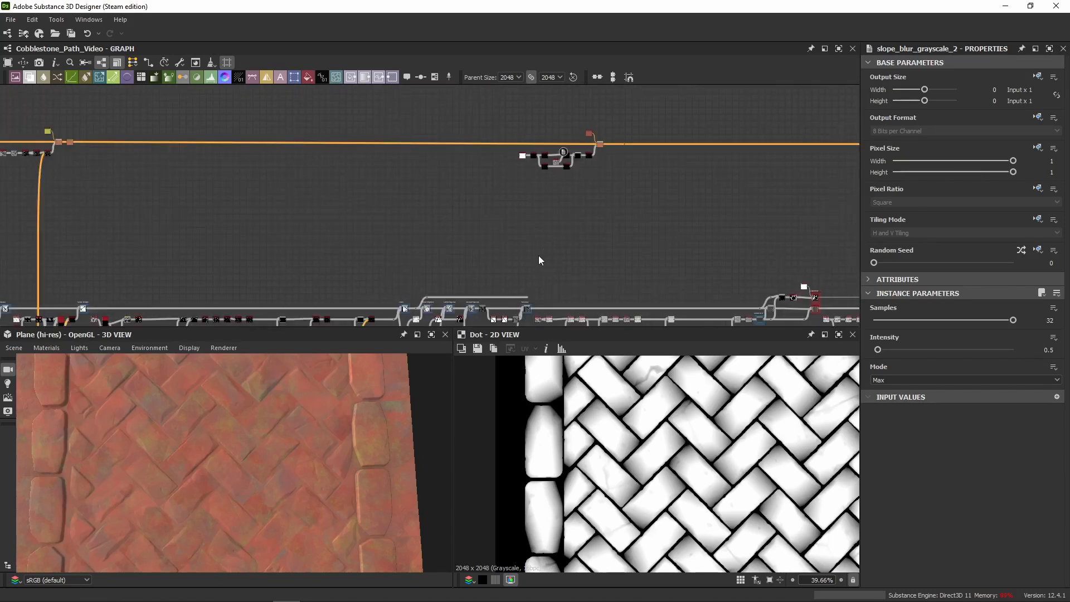
pyautogui.scroll(2, 538, 256)
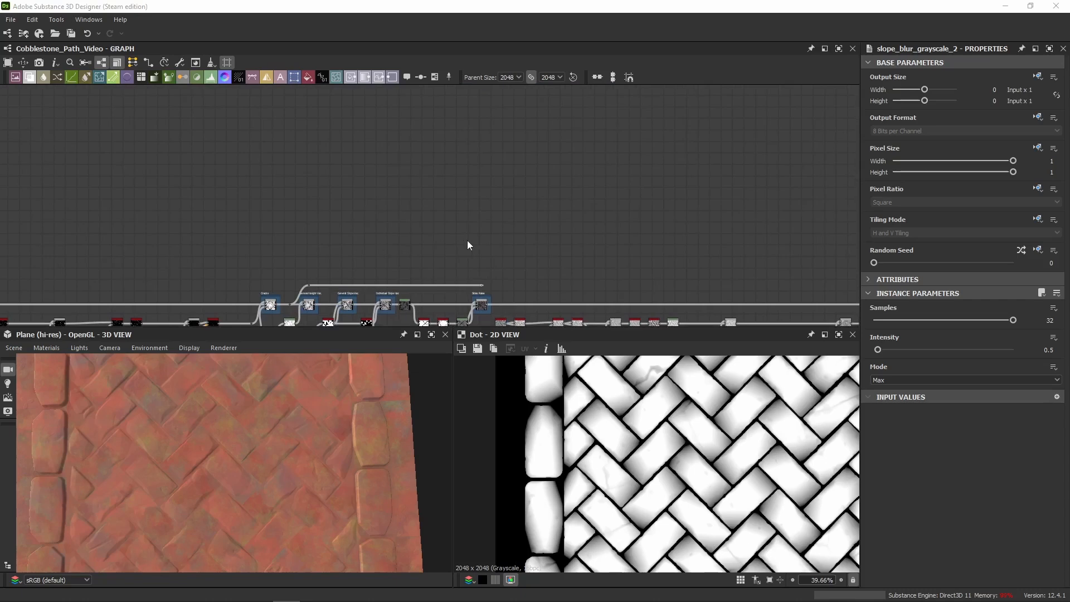
pyautogui.scroll(-3, 346, 193)
pyautogui.scroll(4, 423, 272)
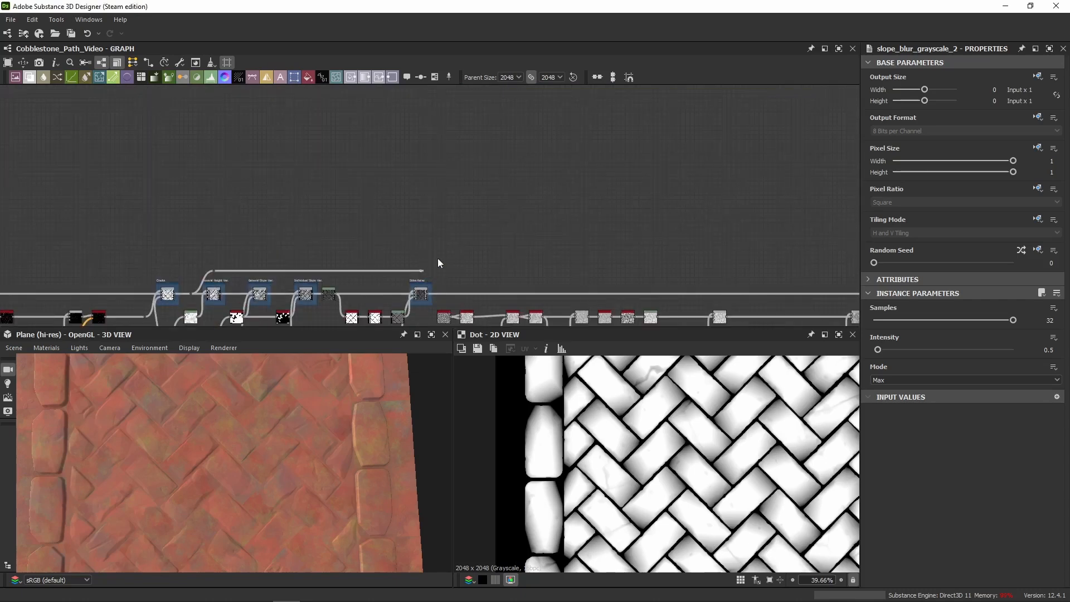
pyautogui.click(422, 270)
pyautogui.scroll(-2, 447, 189)
pyautogui.moveTo(450, 167); pyautogui.dragTo(429, 220, button='middle')
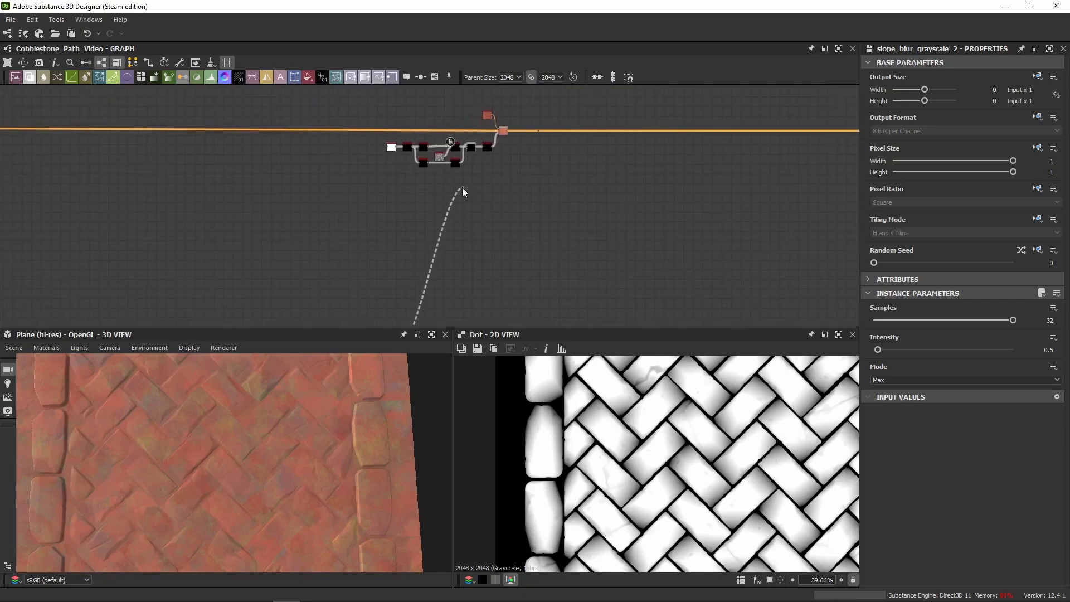
pyautogui.scroll(6, 402, 156)
pyautogui.click(423, 135)
pyautogui.scroll(-2, 448, 222)
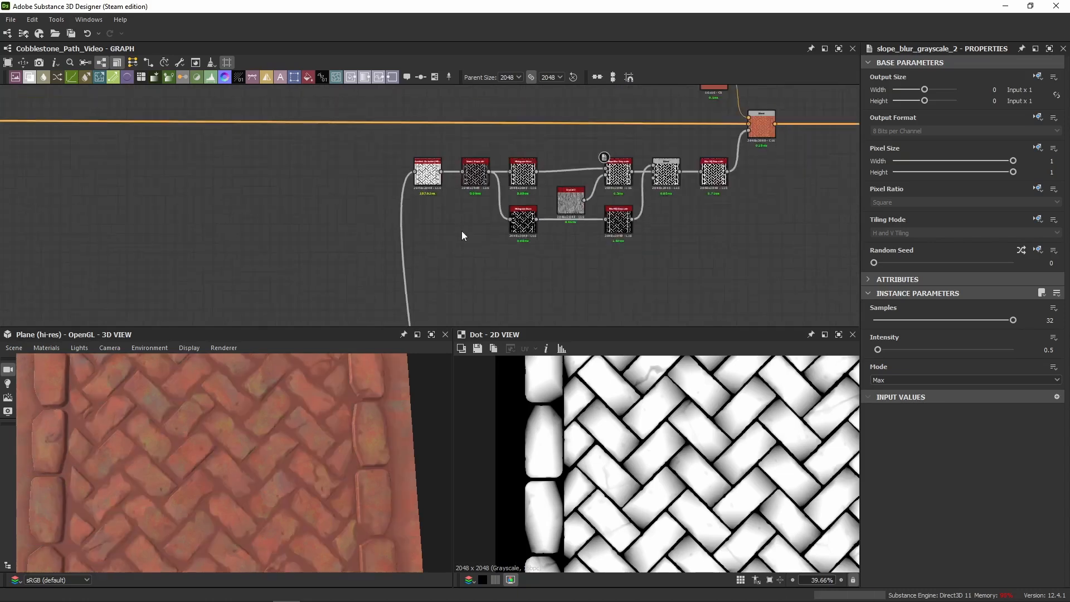
# Inspect the dot branch between the Cracks and General Height Var. frames and preview the General Height Var. Blend
pyautogui.scroll(-5, 461, 235)
pyautogui.moveTo(478, 286); pyautogui.dragTo(465, 126, button='middle')
pyautogui.scroll(5, 373, 252)
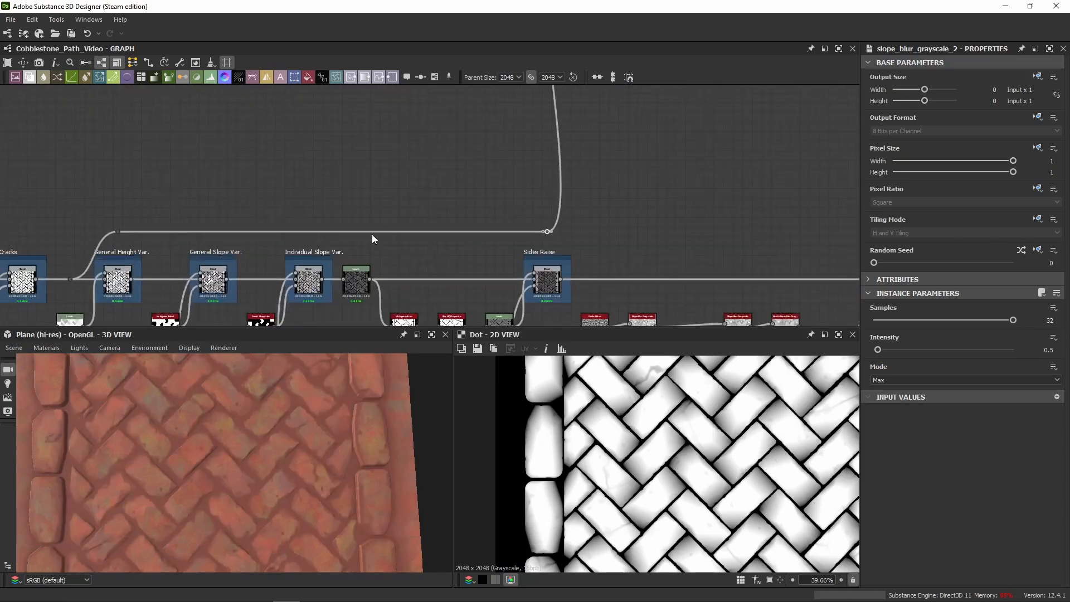
pyautogui.moveTo(325, 201); pyautogui.dragTo(361, 142, button='middle')
pyautogui.scroll(2, 263, 223)
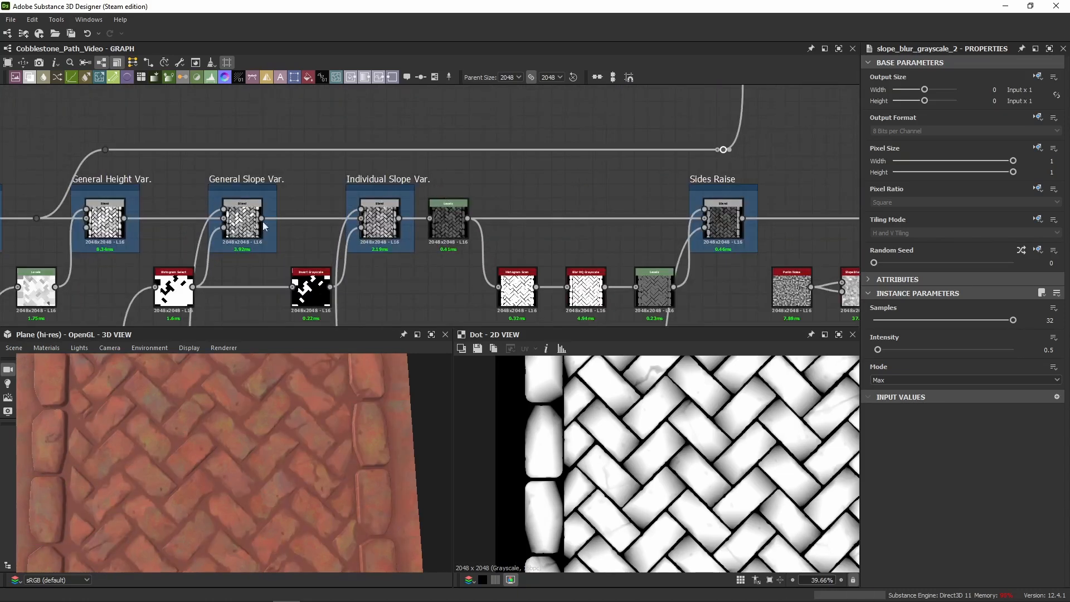
pyautogui.moveTo(329, 178); pyautogui.dragTo(675, 172, button='middle')
pyautogui.scroll(5, 530, 211)
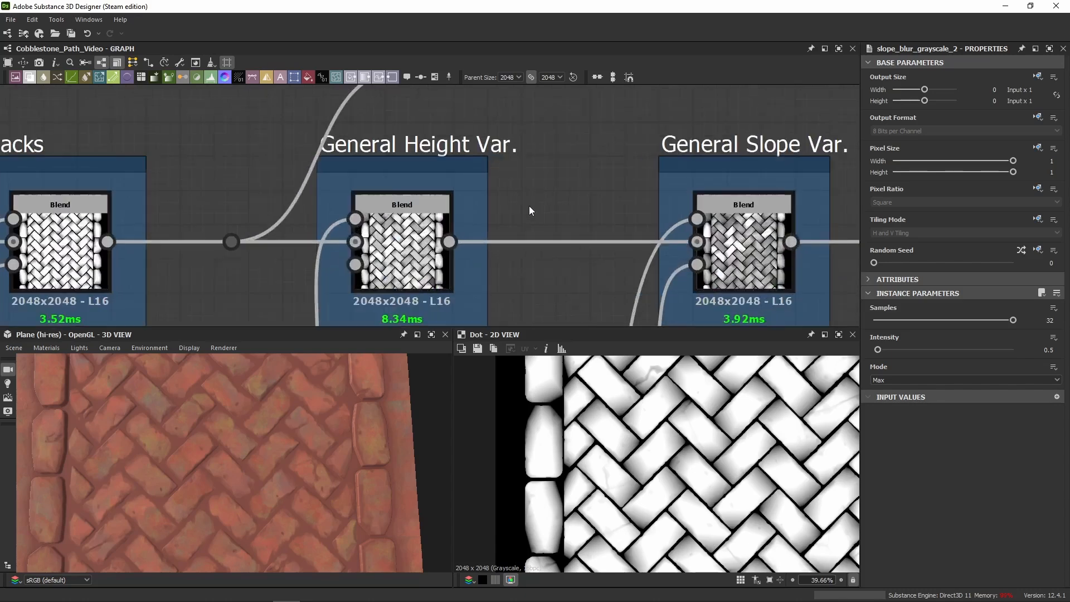
pyautogui.click(394, 257)
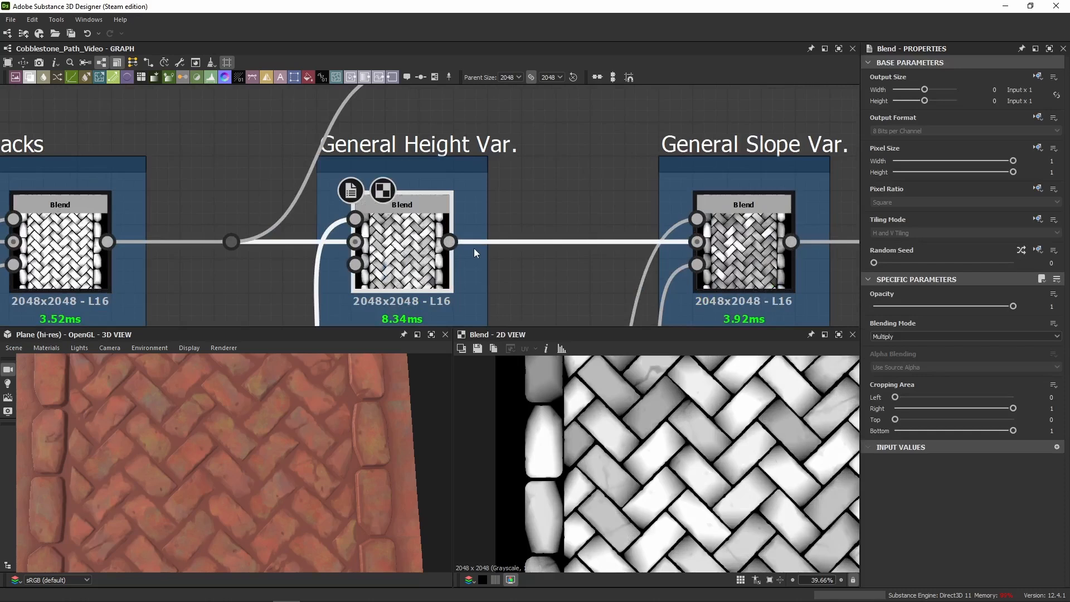
pyautogui.moveTo(740, 265); pyautogui.dragTo(635, 276, button='middle')
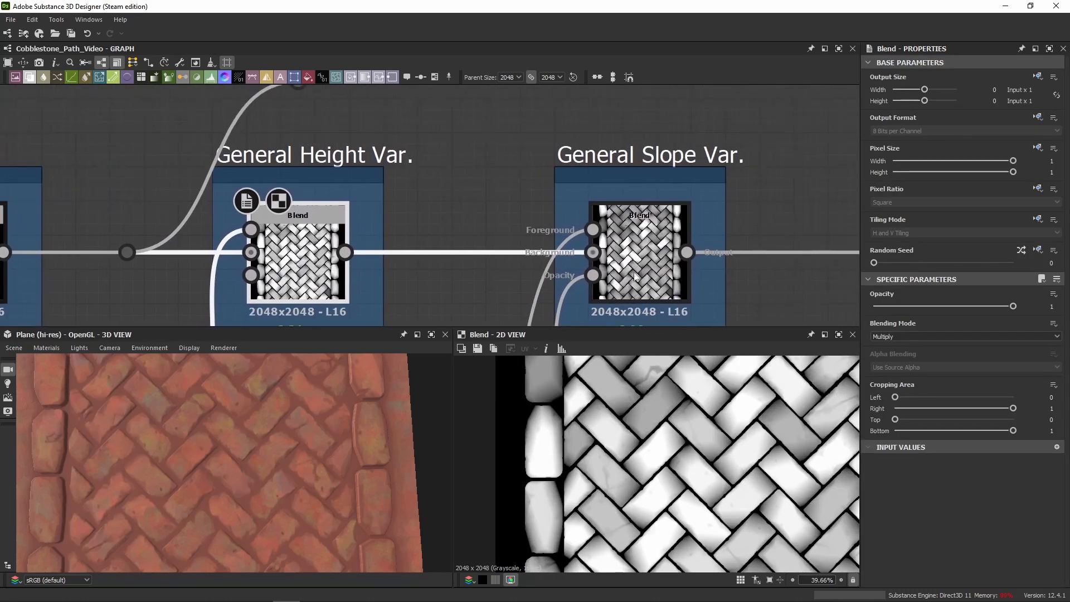
pyautogui.scroll(-7, 456, 195)
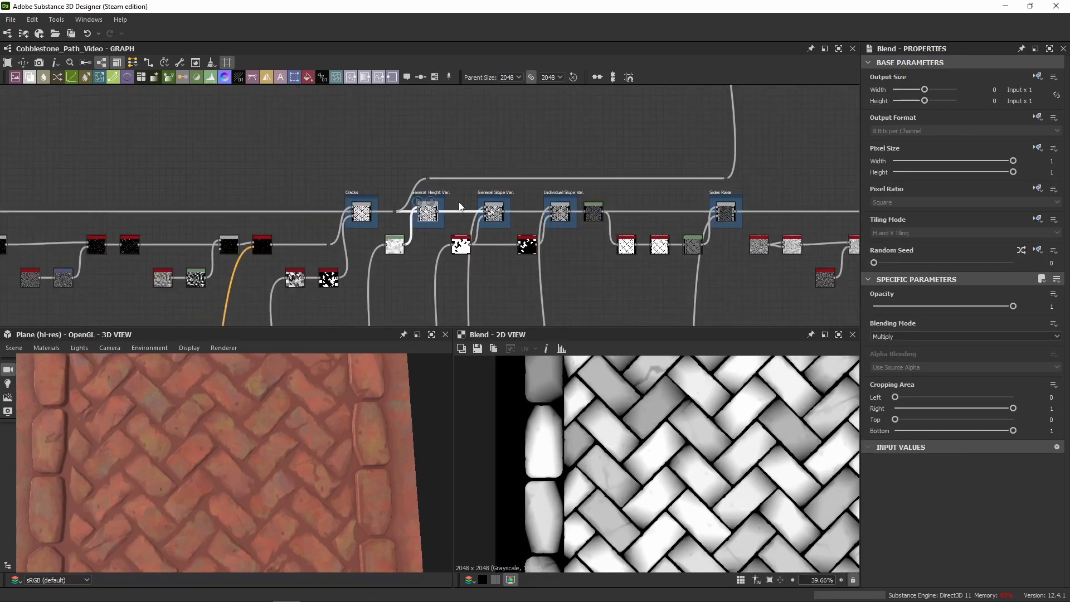
# Return to the pasted mask chain and review its nodes from Ambient Occlusion to the reddish layer's Blend
pyautogui.moveTo(487, 112); pyautogui.dragTo(386, 233, button='middle')
pyautogui.moveTo(473, 198); pyautogui.dragTo(449, 206, button='middle')
pyautogui.scroll(-6, 432, 123)
pyautogui.moveTo(431, 123); pyautogui.dragTo(377, 338, button='middle')
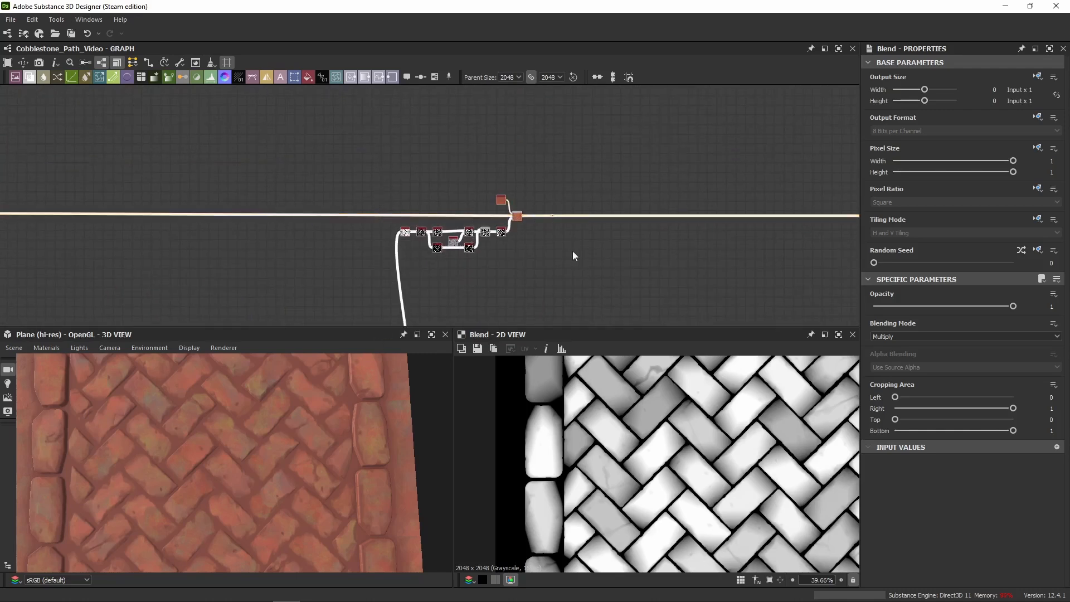
pyautogui.scroll(5, 463, 234)
pyautogui.moveTo(341, 234); pyautogui.dragTo(513, 166, button='middle')
pyautogui.moveTo(400, 197); pyautogui.dragTo(548, 206, button='middle')
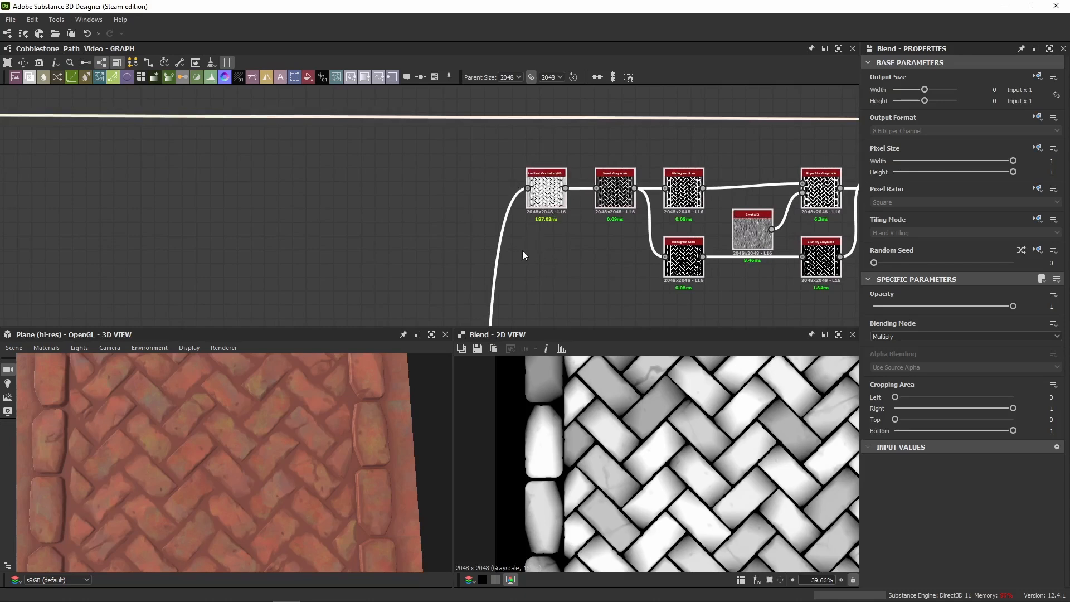
pyautogui.moveTo(580, 248); pyautogui.dragTo(334, 267, button='middle')
pyautogui.scroll(-3, 348, 212)
pyautogui.scroll(6, 522, 195)
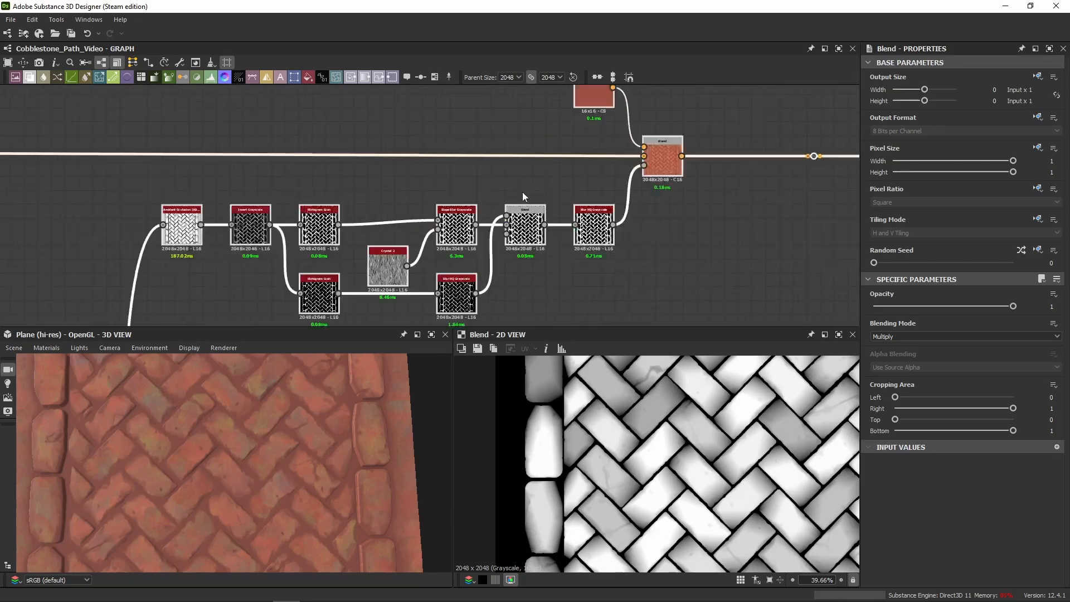
# Preview the reddish layer's Blend, toggle it off and on for comparison, and examine the gaps between the bricks up close
pyautogui.doubleClick(765, 145)
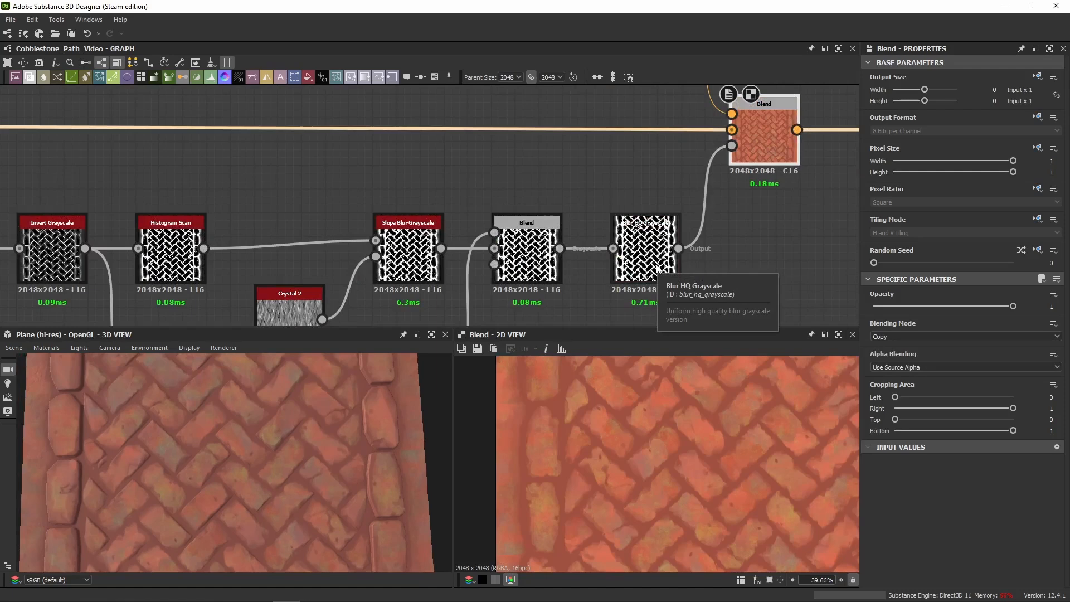
pyautogui.moveTo(785, 137); pyautogui.dragTo(649, 186, button='middle')
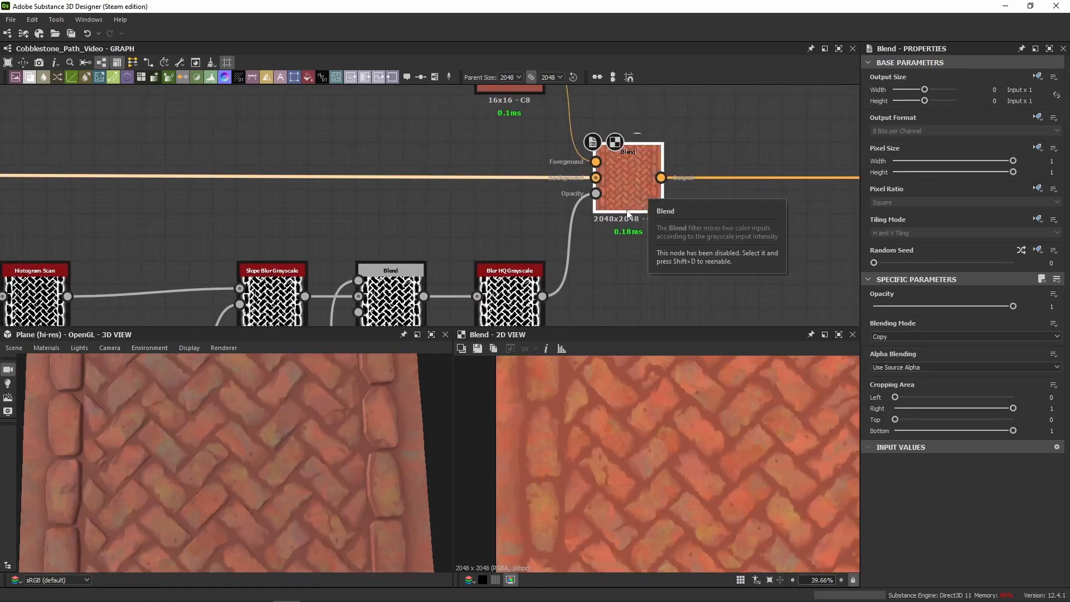
pyautogui.hotkey('shift', 'd')
pyautogui.scroll(8, 634, 413)
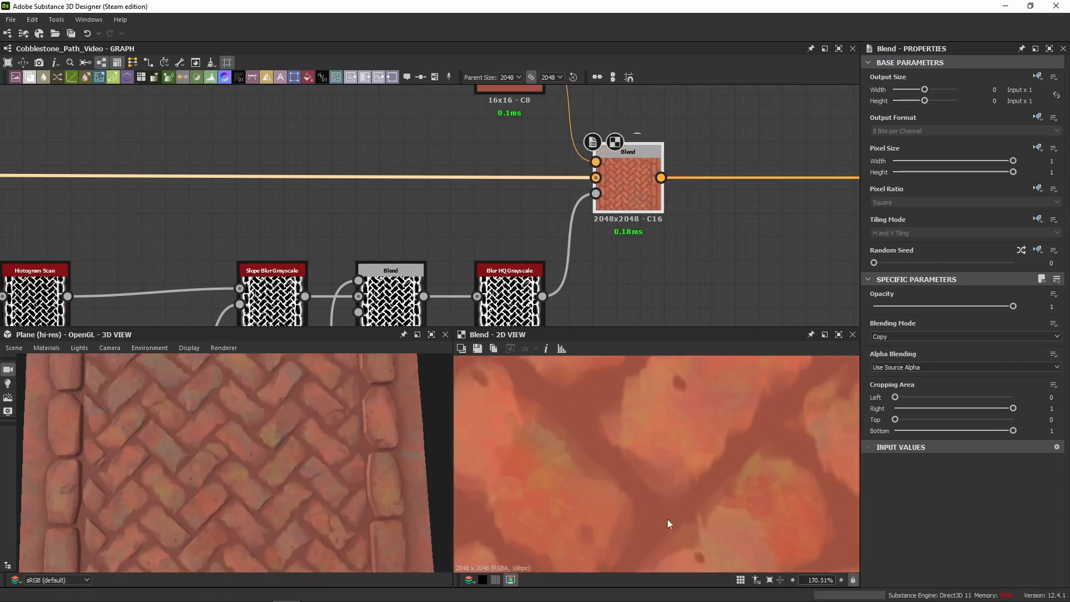
pyautogui.moveTo(765, 428); pyautogui.dragTo(679, 430, button='middle')
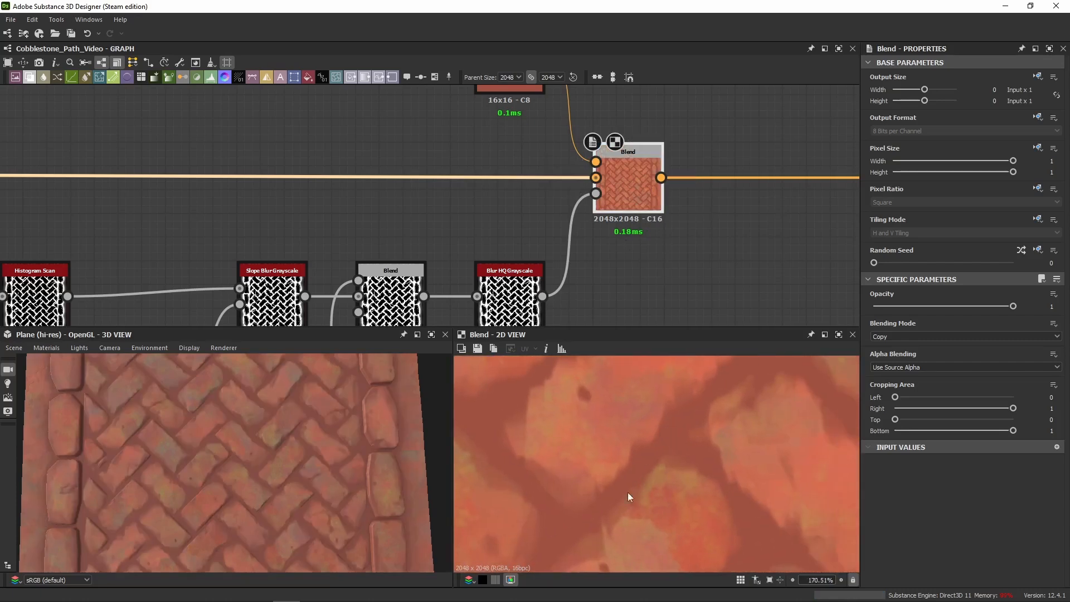
# Preview the mask chain's Ambient Occlusion (HBAO) node and examine the shading along the brick edges up close
pyautogui.moveTo(311, 193); pyautogui.dragTo(662, 159, button='middle')
pyautogui.moveTo(234, 226); pyautogui.dragTo(492, 182, button='middle')
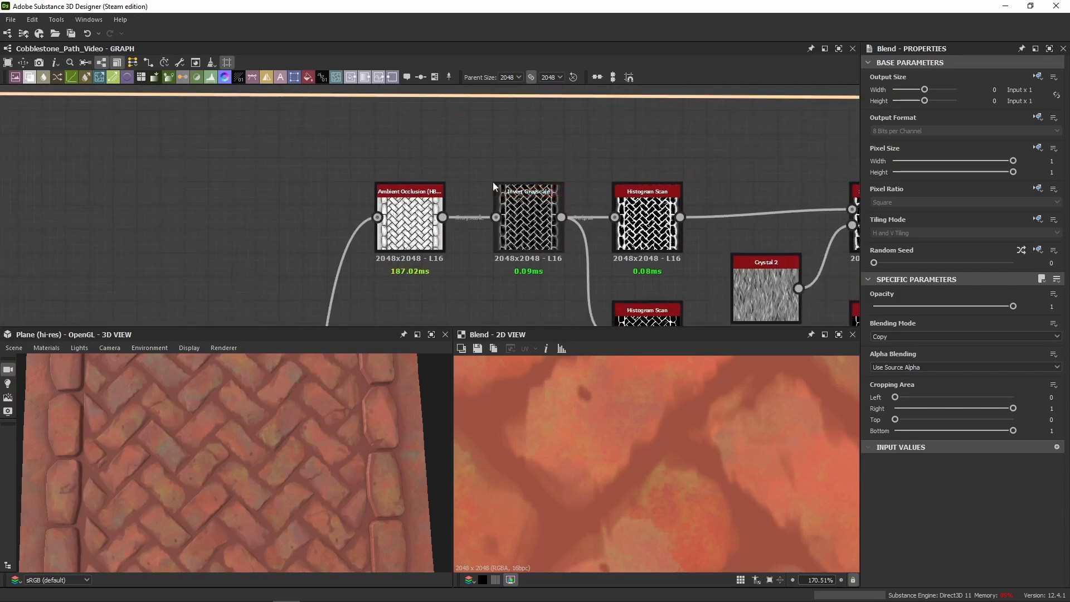
pyautogui.click(410, 230)
pyautogui.doubleClick(414, 233)
pyautogui.scroll(1, 619, 469)
pyautogui.scroll(-2, 620, 470)
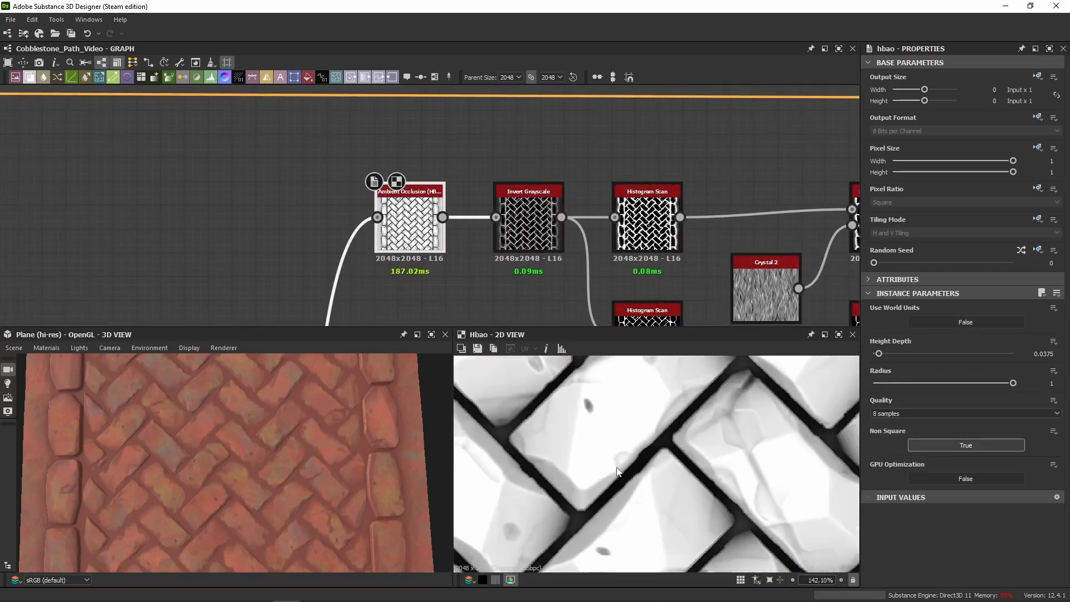
pyautogui.scroll(4, 619, 463)
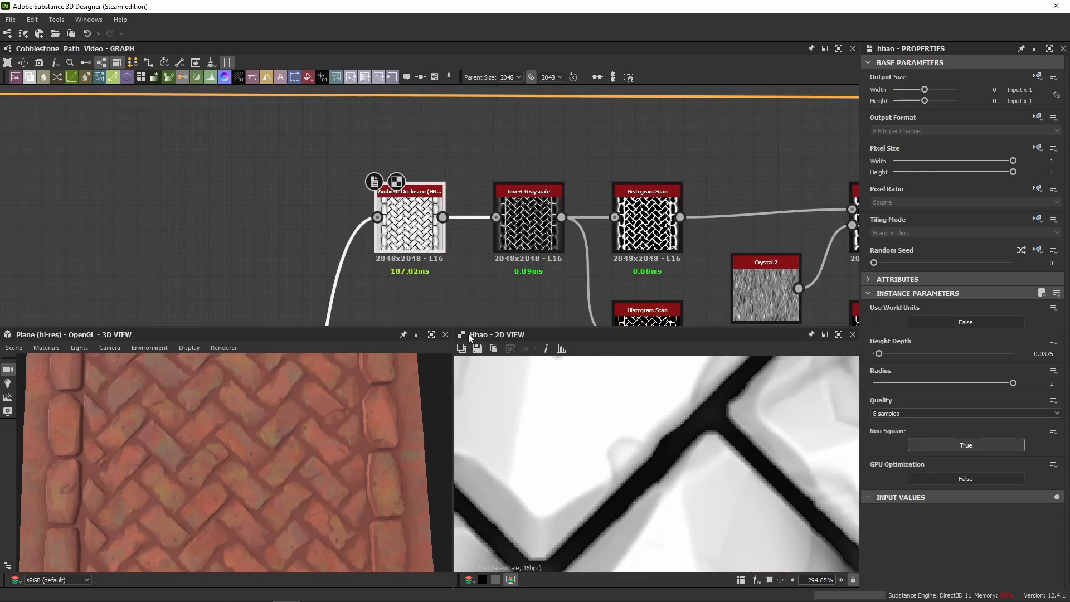
# Preview the Invert Grayscale node after the Ambient Occlusion and inspect the inverted joints at close range
pyautogui.doubleClick(528, 223)
pyautogui.scroll(-8, 694, 463)
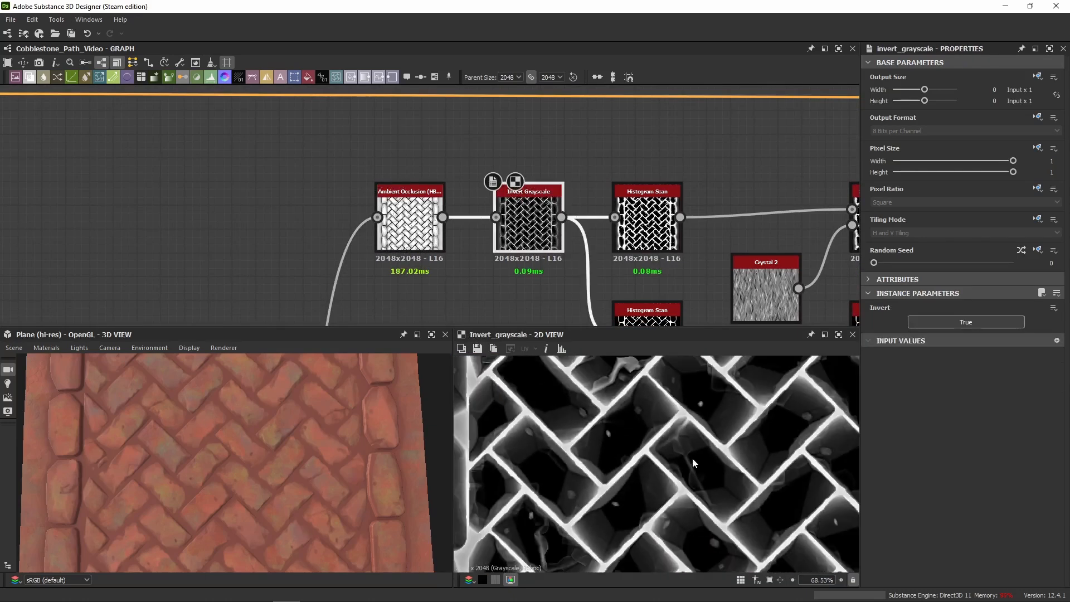
pyautogui.moveTo(693, 459); pyautogui.dragTo(550, 422, button='middle')
pyautogui.scroll(6, 756, 425)
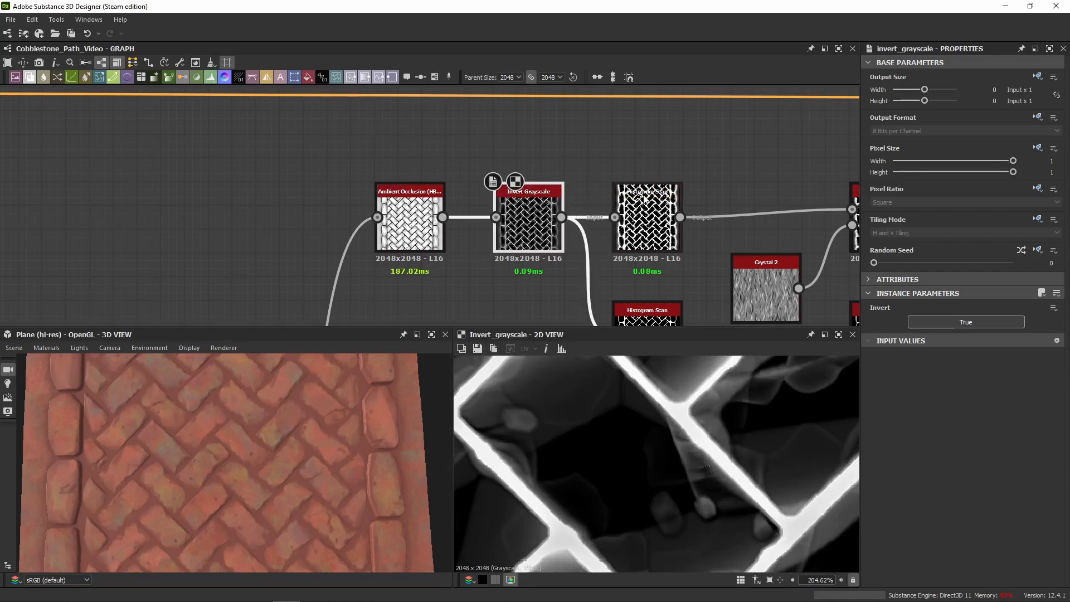
# Trace the mask's height source back to the Cracks frame and preview the Ambient Occlusion node over the whole pattern
pyautogui.scroll(-8, 494, 230)
pyautogui.scroll(8, 377, 262)
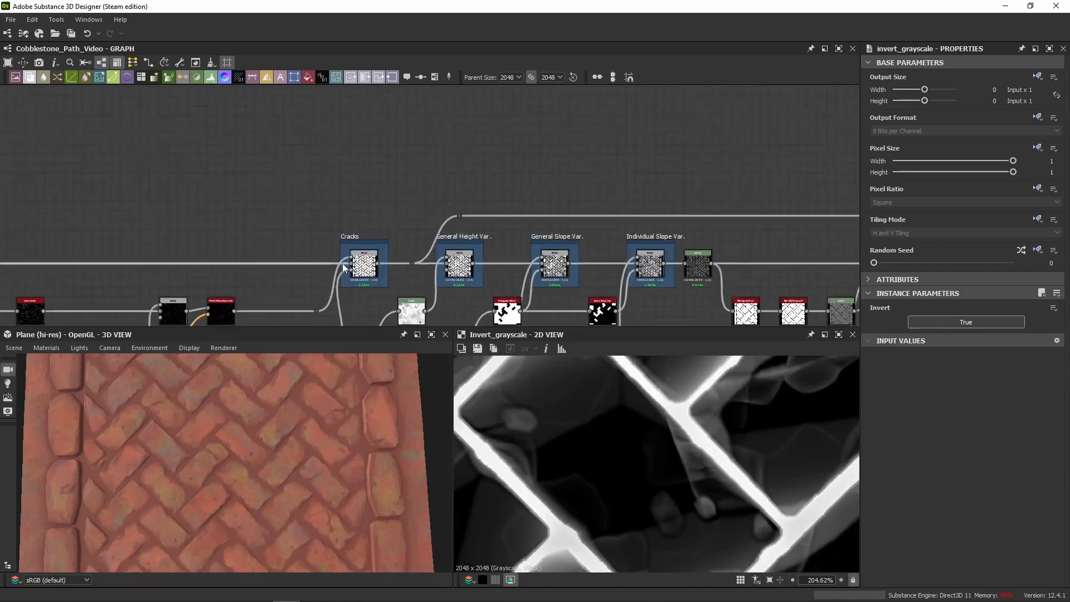
pyautogui.scroll(-4, 561, 162)
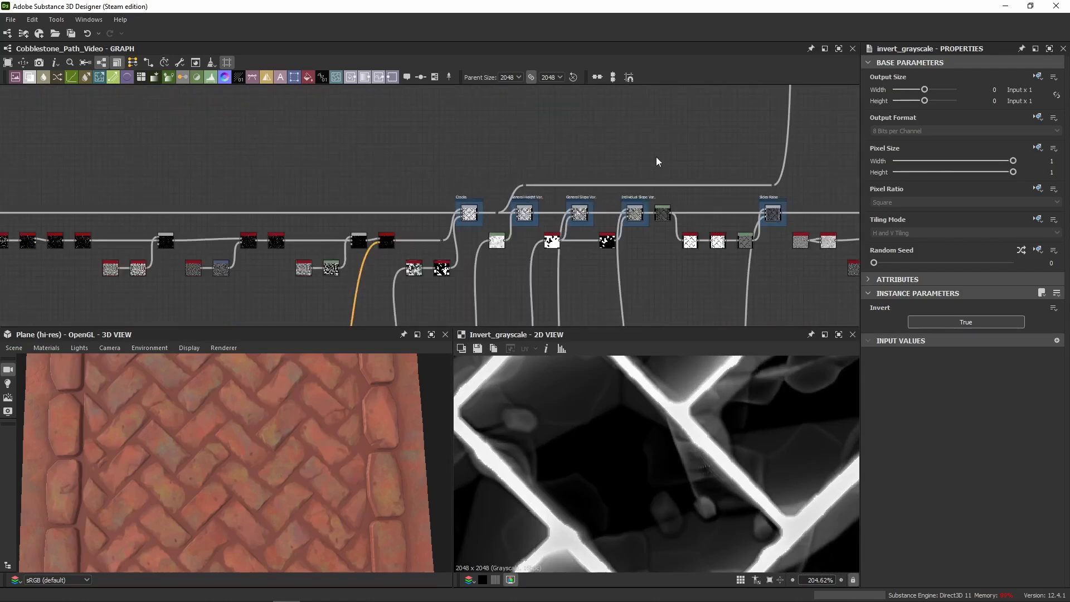
pyautogui.moveTo(638, 211); pyautogui.dragTo(393, 268, button='middle')
pyautogui.moveTo(548, 142); pyautogui.dragTo(506, 310, button='middle')
pyautogui.moveTo(482, 100); pyautogui.dragTo(446, 340, button='middle')
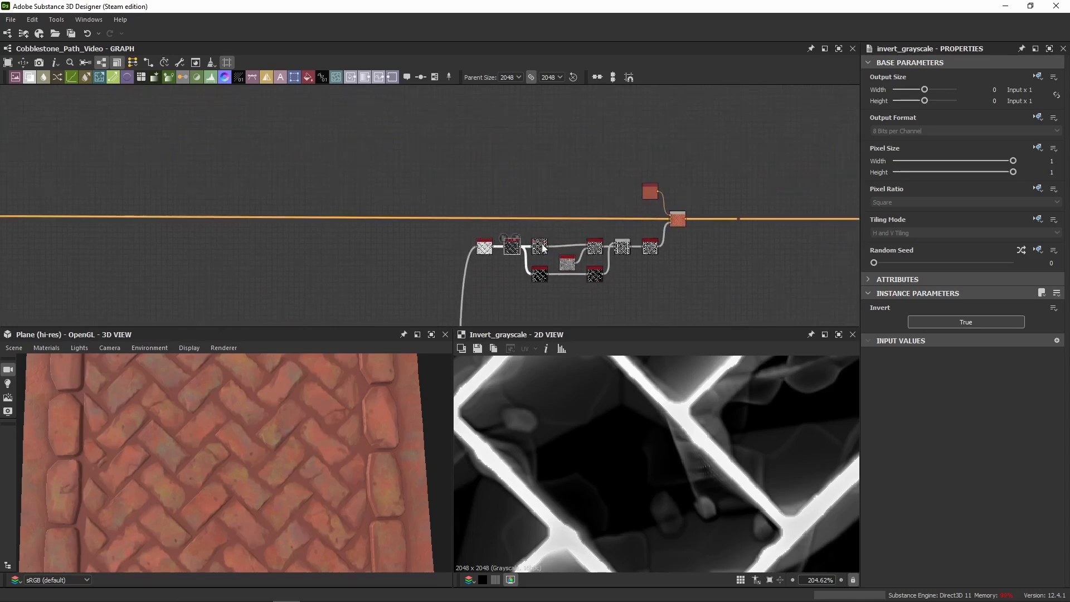
pyautogui.scroll(8, 513, 248)
pyautogui.doubleClick(407, 245)
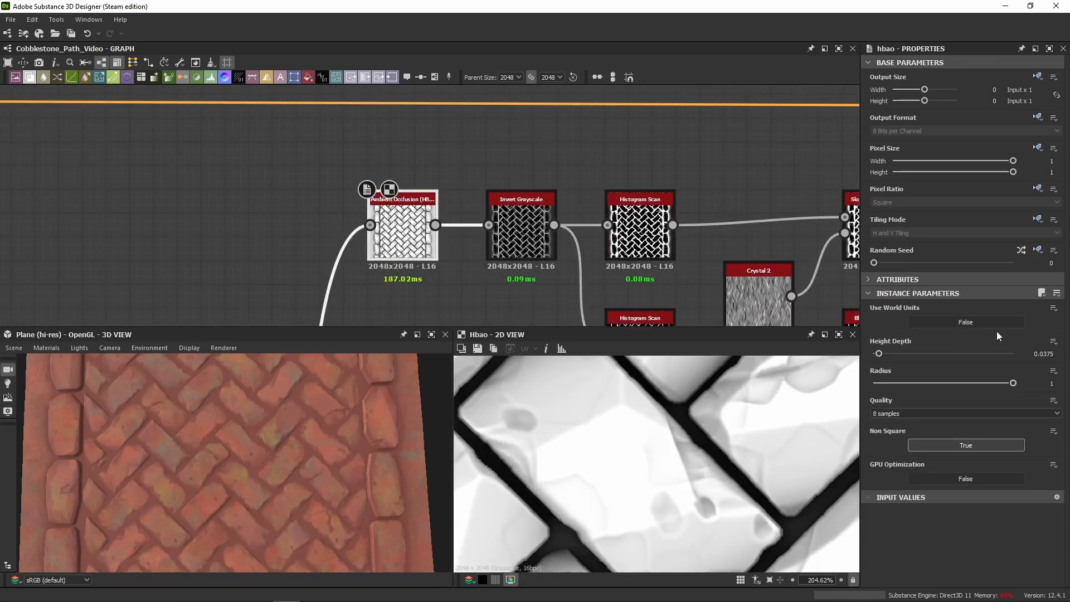
pyautogui.scroll(-10, 635, 440)
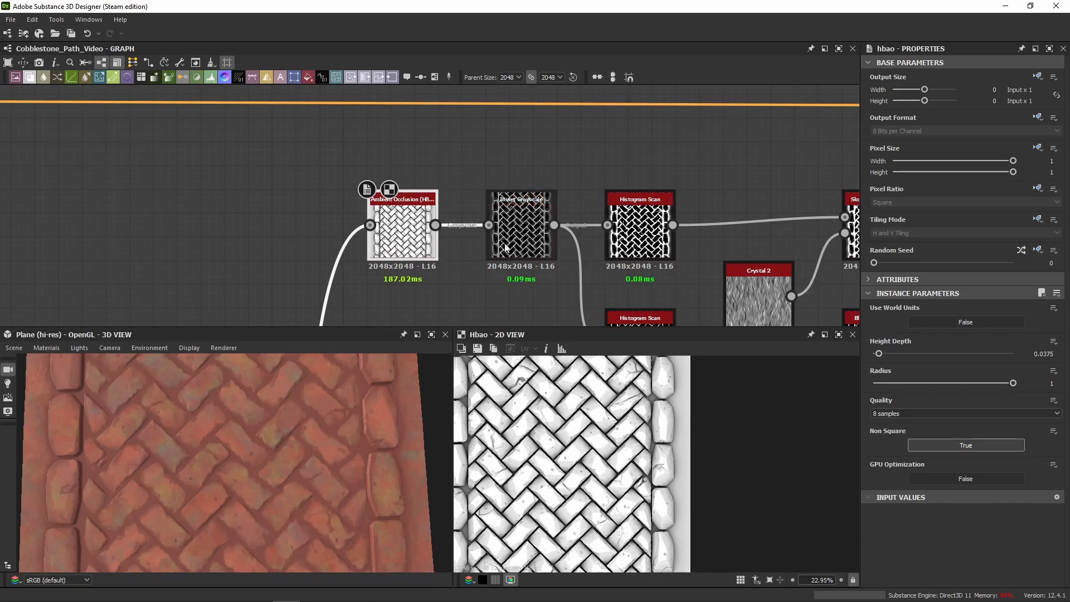
# Preview the inverted occlusion again and compare its brick edges with a close, tilted view of the 3D plane
pyautogui.moveTo(516, 242); pyautogui.dragTo(475, 164, button='middle')
pyautogui.doubleClick(475, 164)
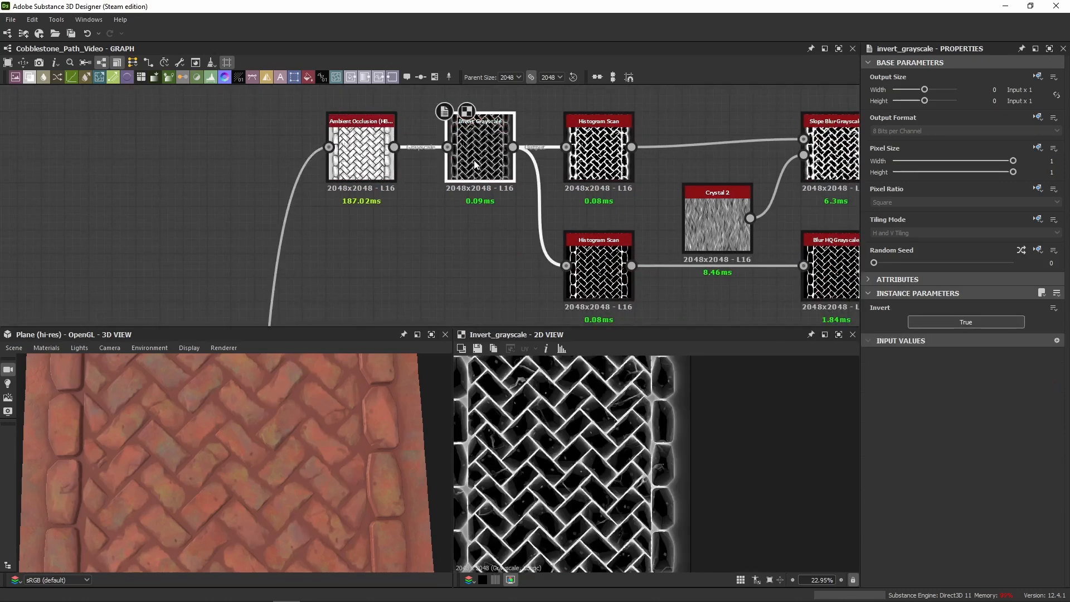
pyautogui.scroll(8, 543, 438)
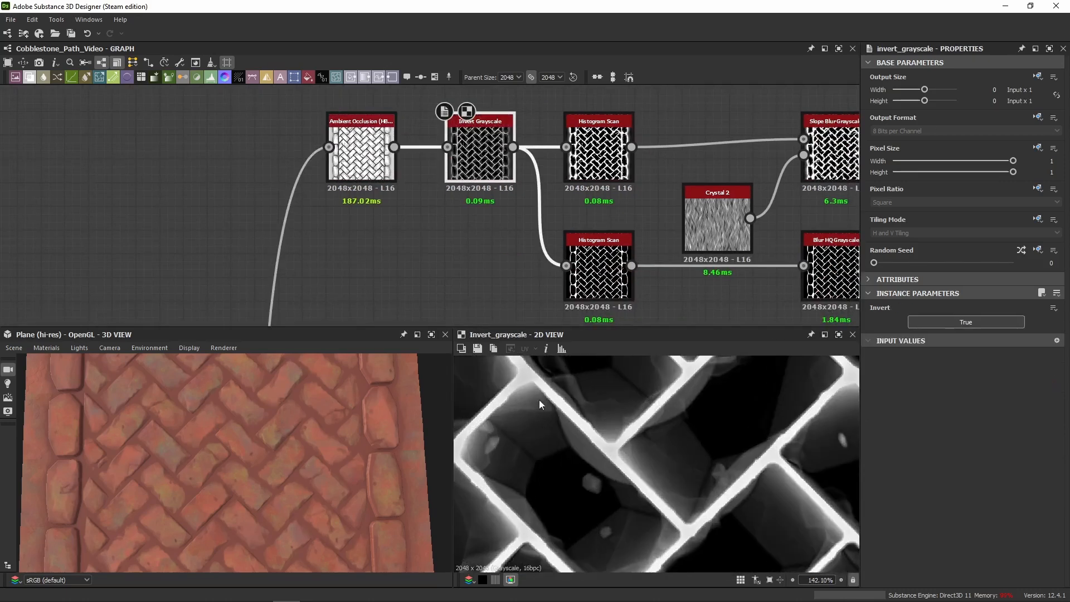
pyautogui.moveTo(561, 411); pyautogui.dragTo(592, 410, button='middle')
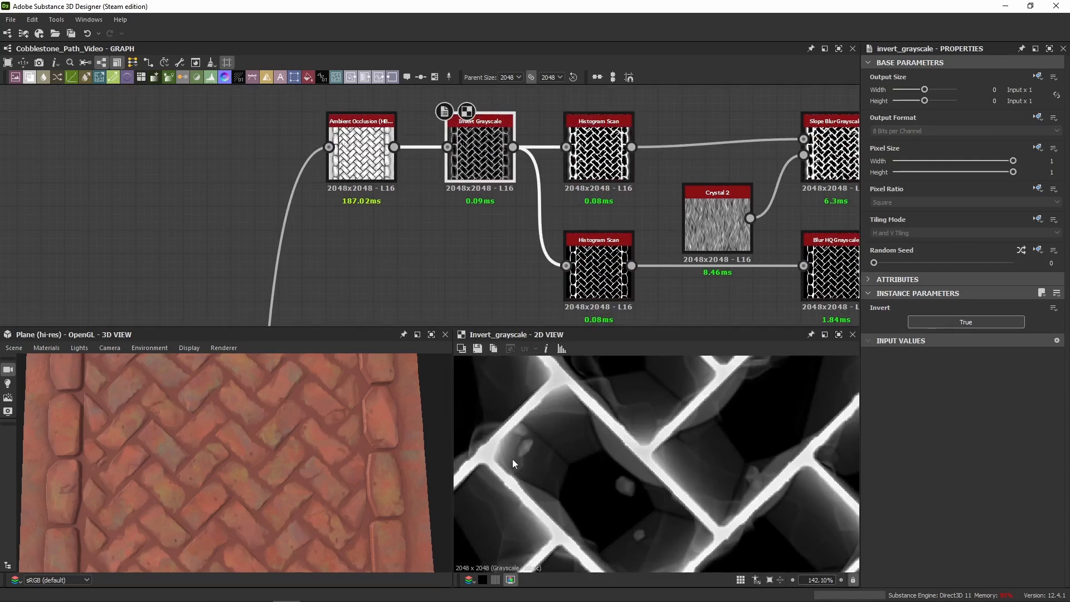
pyautogui.scroll(2, 560, 390)
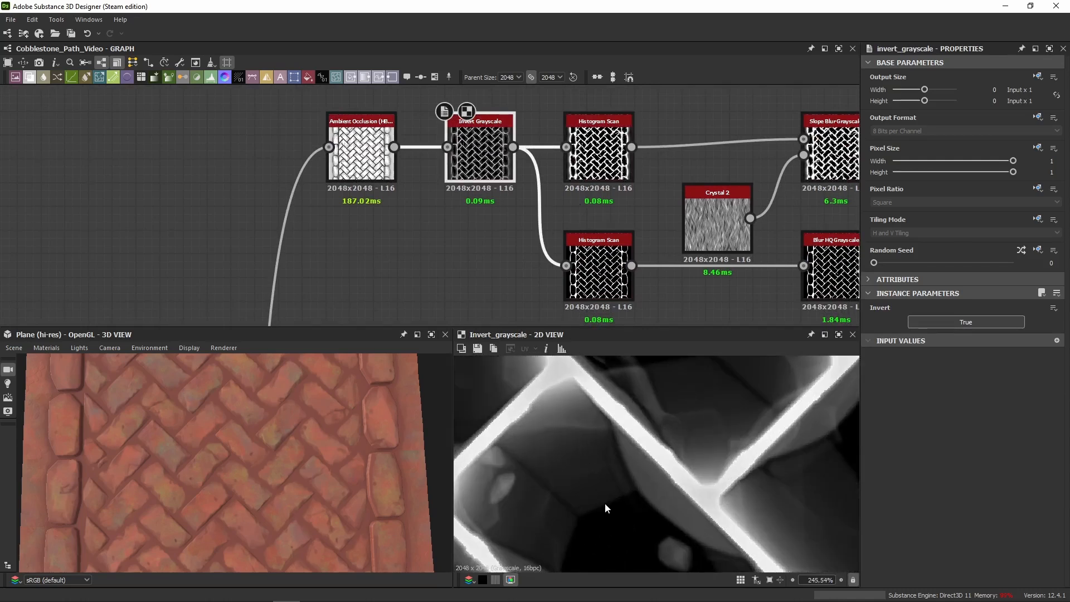
pyautogui.scroll(5, 175, 464)
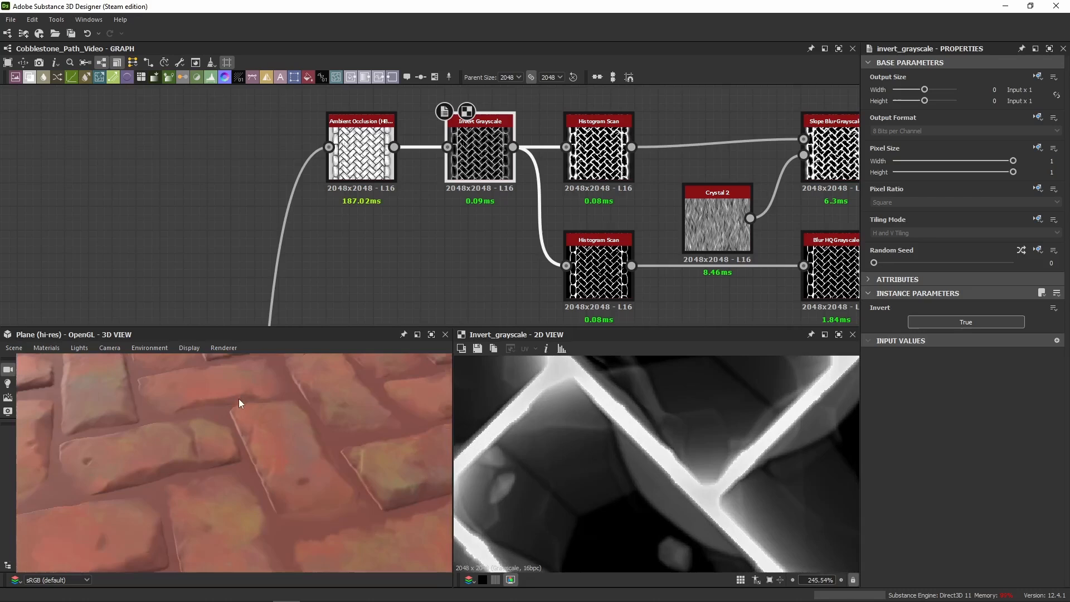
pyautogui.moveTo(238, 399); pyautogui.dragTo(208, 378)
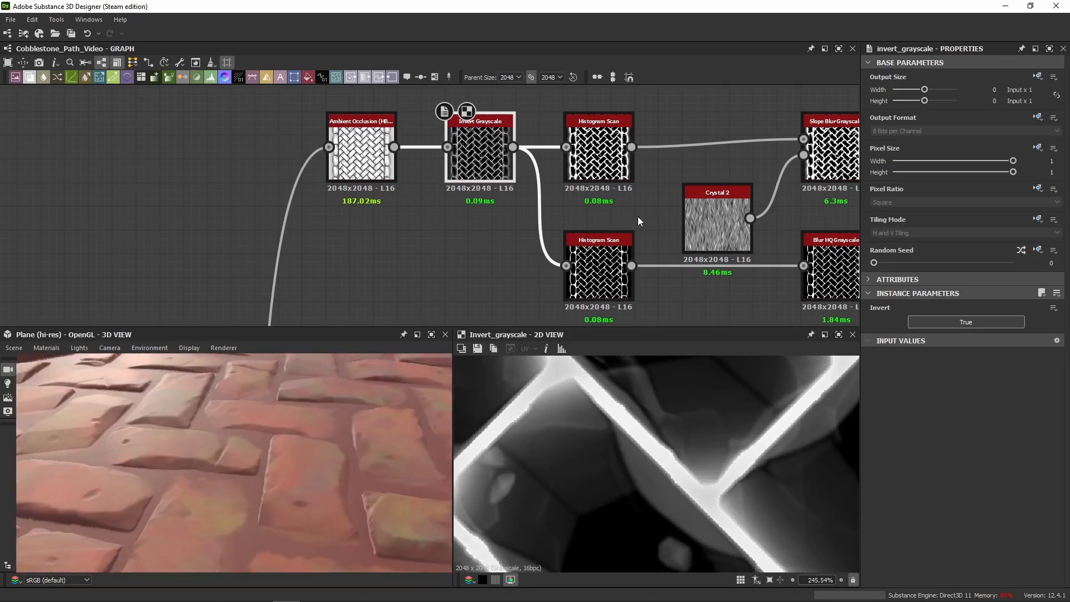
# Preview the upper Histogram Scan fed by the Invert Grayscale and review its Position and Contrast settings
pyautogui.moveTo(638, 218); pyautogui.dragTo(330, 192, button='middle')
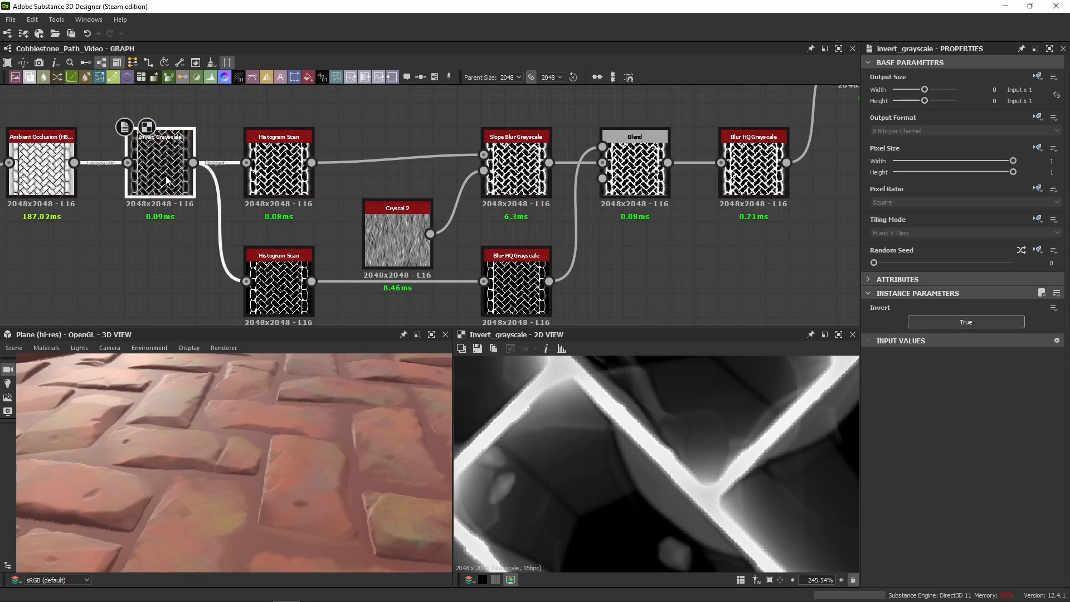
pyautogui.doubleClick(287, 179)
pyautogui.scroll(-5, 667, 467)
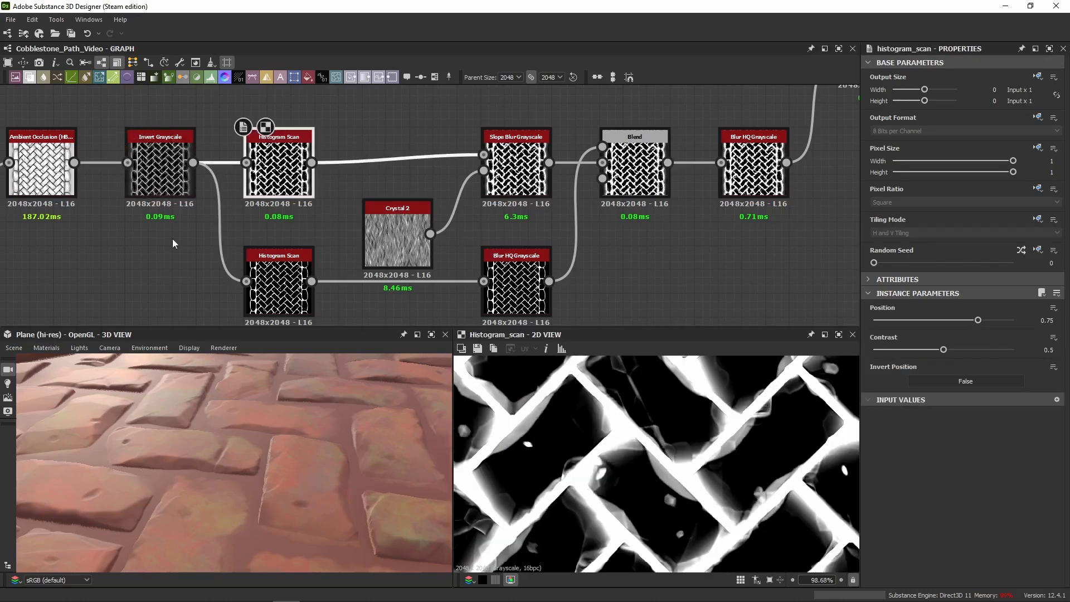
pyautogui.scroll(-3, 637, 423)
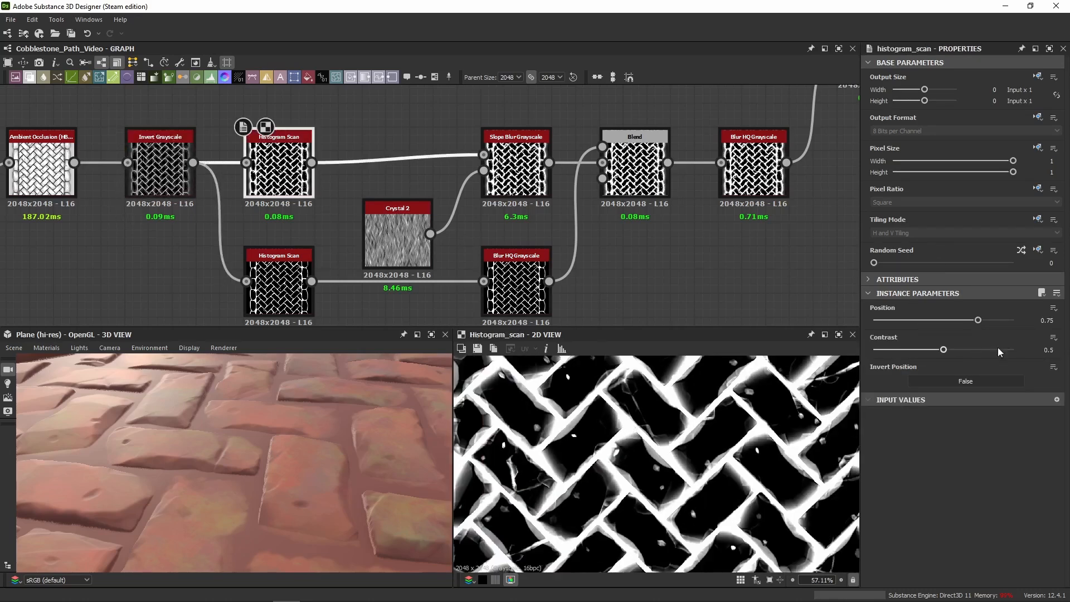
# Preview the lower Histogram Scan that feeds the Blur HQ Grayscale and examine its joint mask up close
pyautogui.moveTo(389, 192); pyautogui.dragTo(428, 141, button='middle')
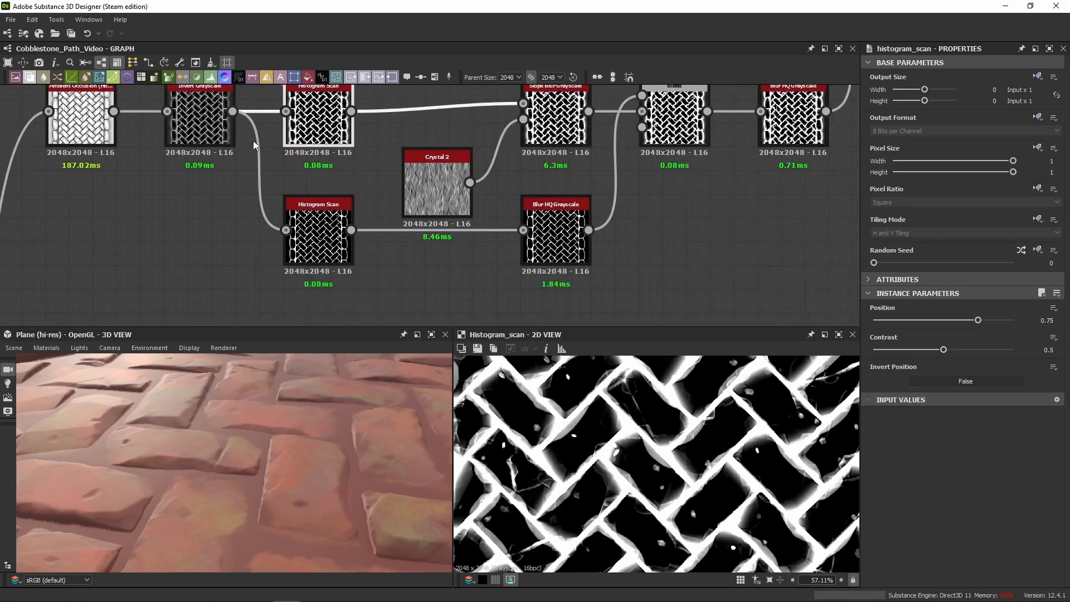
pyautogui.click(322, 245)
pyautogui.scroll(3, 536, 412)
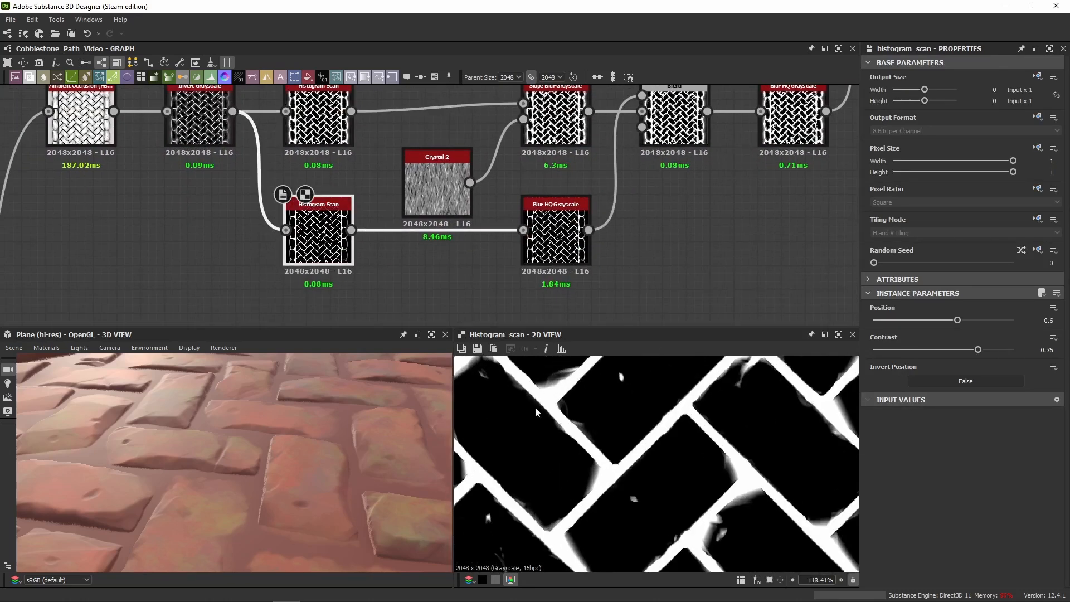
pyautogui.scroll(3, 541, 397)
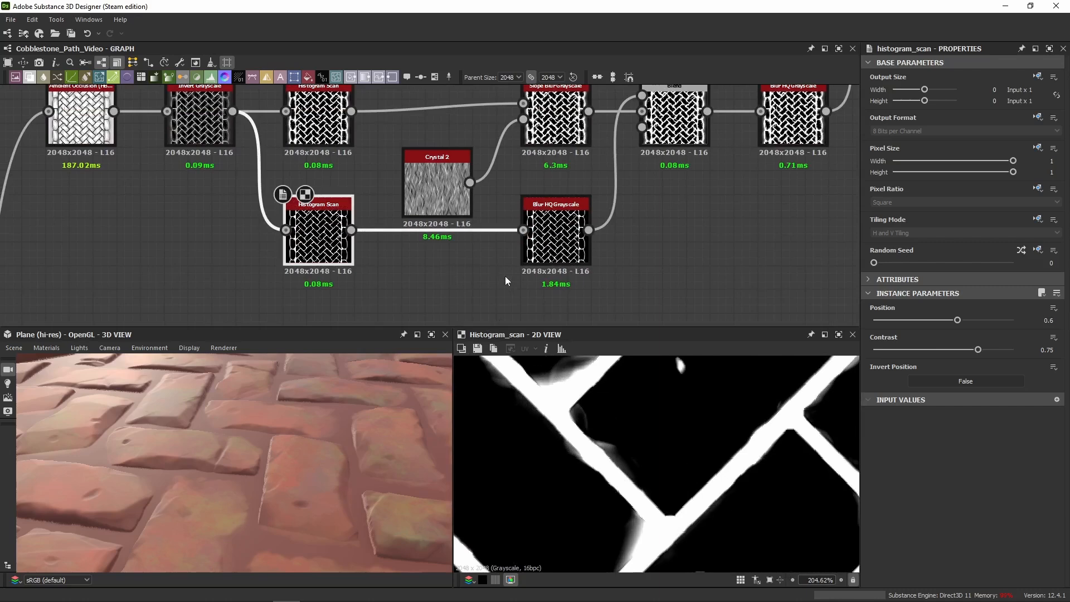
# Preview the Crystal 2 noise at full extent and review its Scale, Disorder and Non Square Expansion settings
pyautogui.moveTo(424, 241); pyautogui.dragTo(329, 313, button='middle')
pyautogui.doubleClick(315, 255)
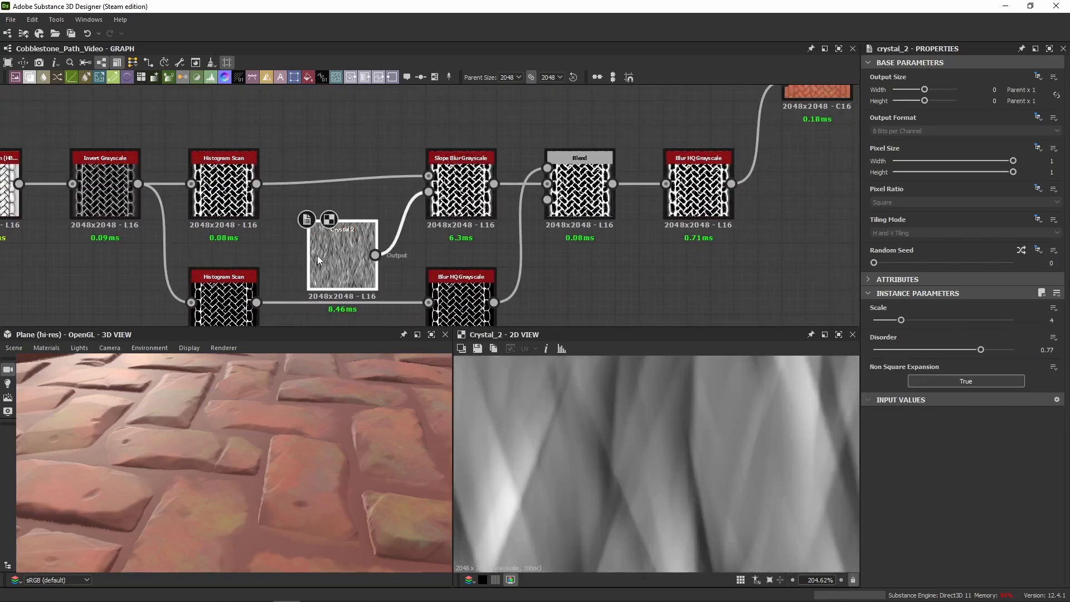
pyautogui.scroll(-6, 650, 440)
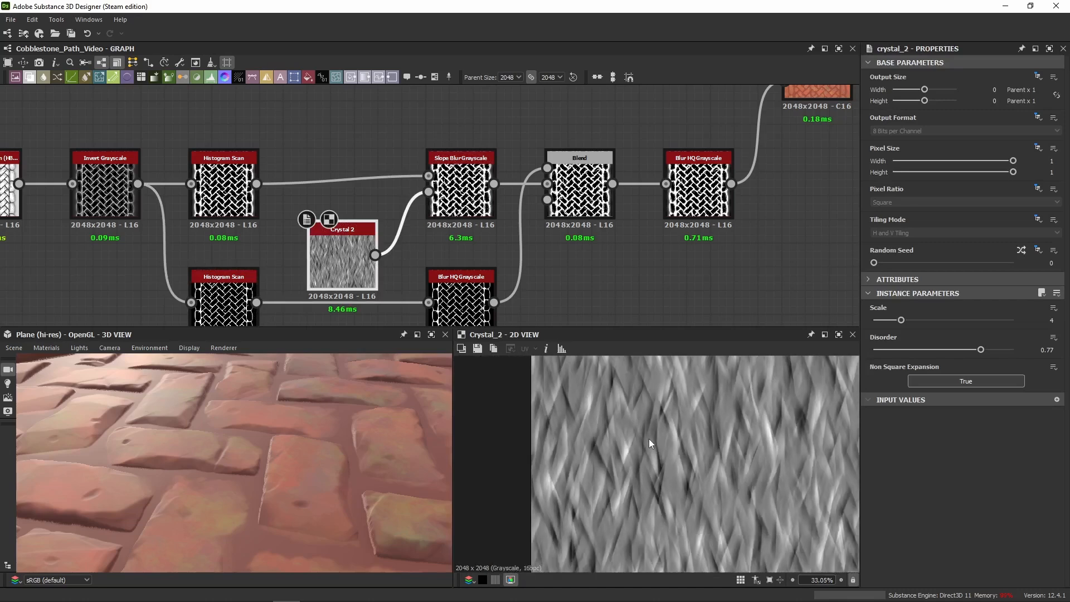
pyautogui.moveTo(388, 255); pyautogui.dragTo(292, 198, button='middle')
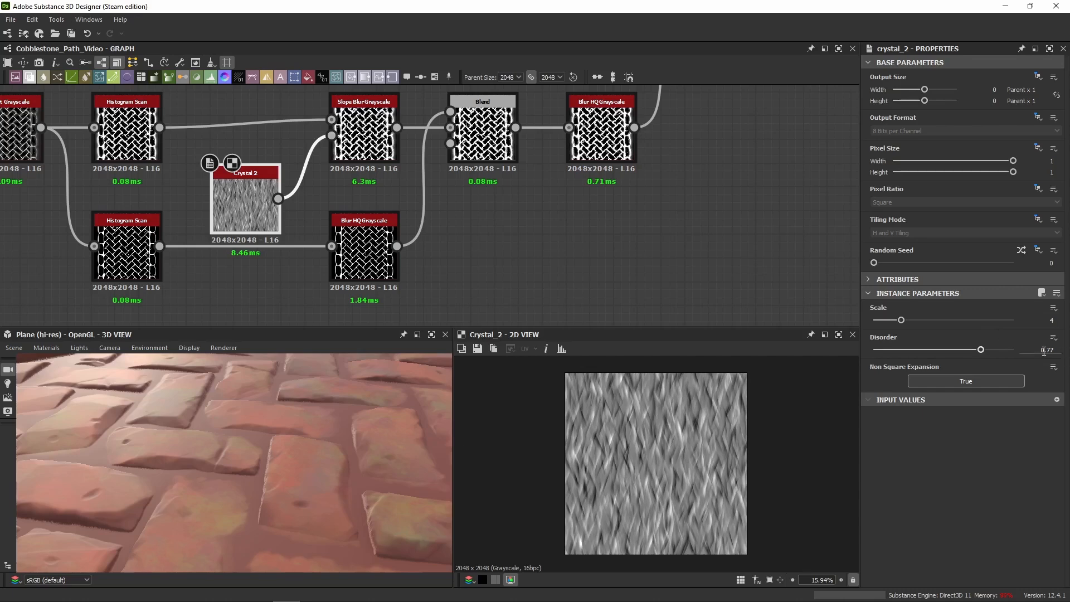
# Preview the Slope Blur Grayscale up close, review its settings and compare its ragged edges with the upper Histogram Scan
pyautogui.click(364, 134)
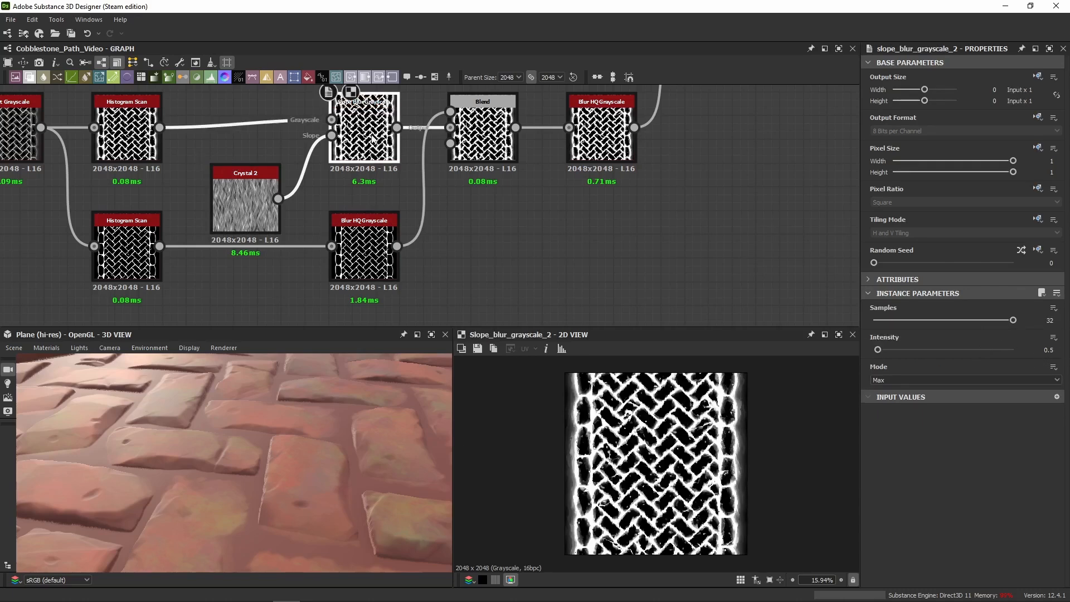
pyautogui.scroll(10, 632, 465)
pyautogui.scroll(4, 632, 465)
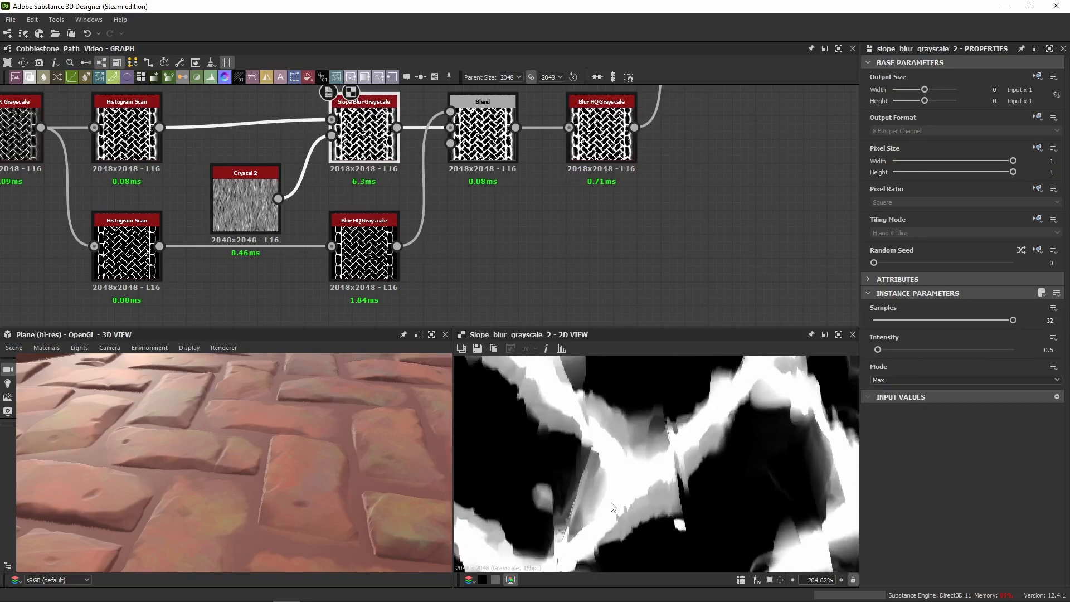
pyautogui.scroll(-3, 600, 486)
pyautogui.click(127, 133)
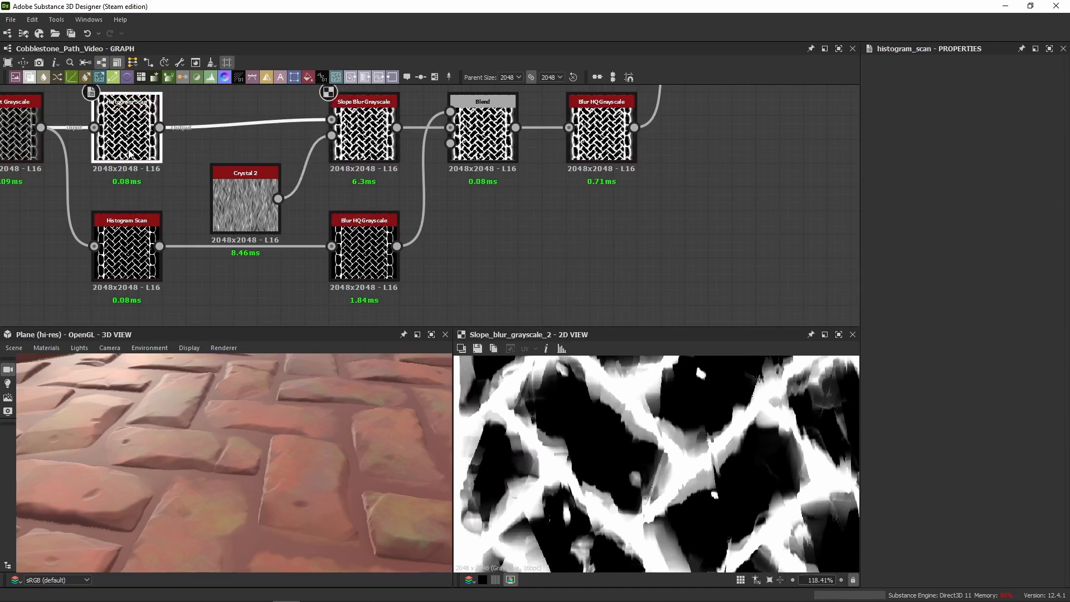
pyautogui.click(363, 133)
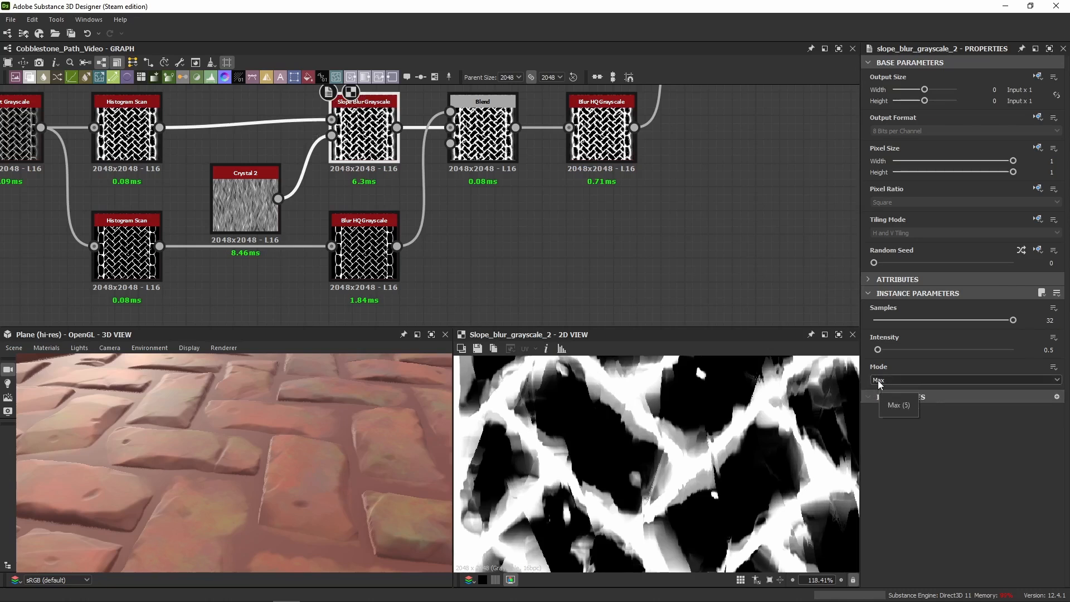
pyautogui.doubleClick(152, 150)
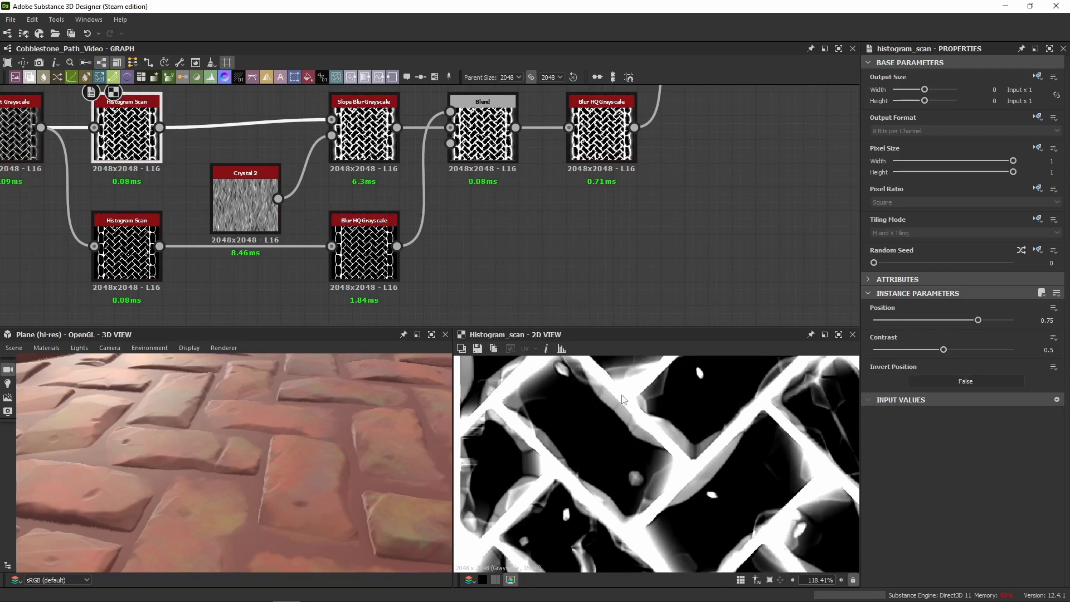
# Try the Min mode on the Slope Blur Grayscale and return it to Max
pyautogui.click(364, 130)
pyautogui.click(898, 380)
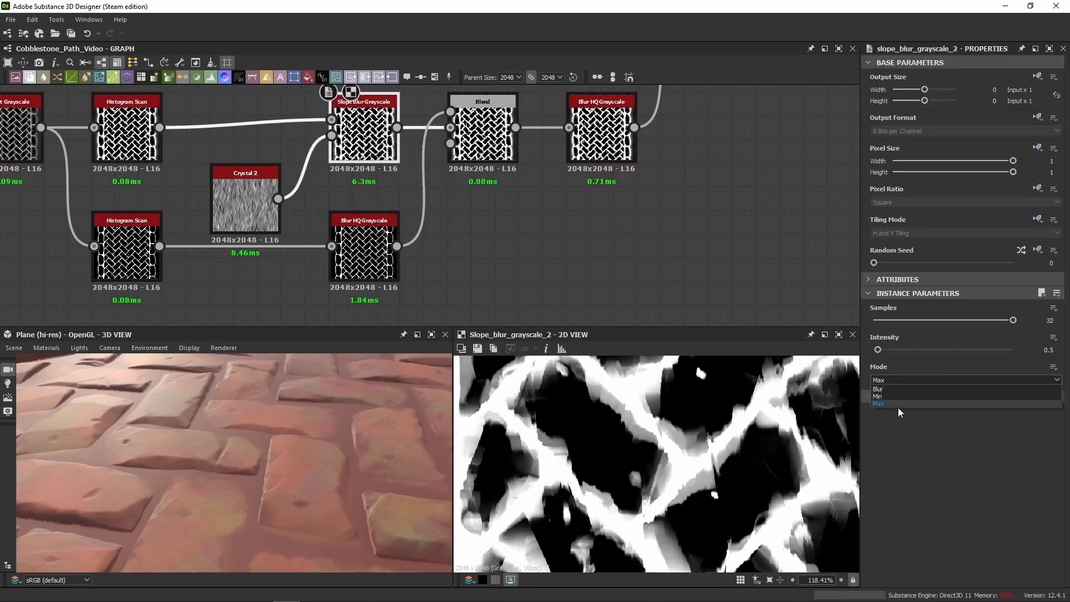
pyautogui.click(879, 396)
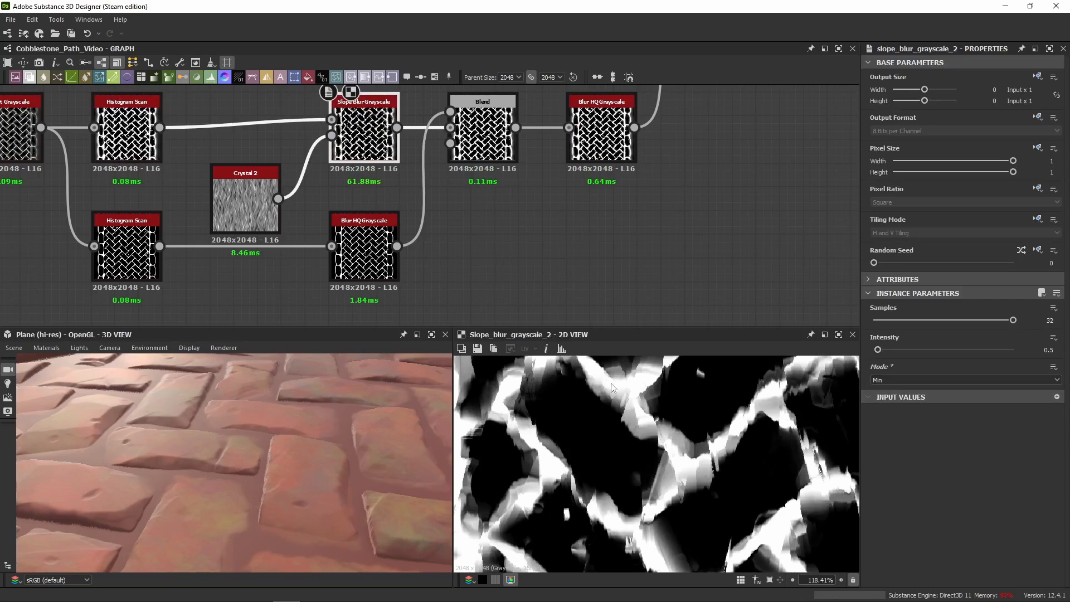
pyautogui.click(886, 380)
pyautogui.click(886, 405)
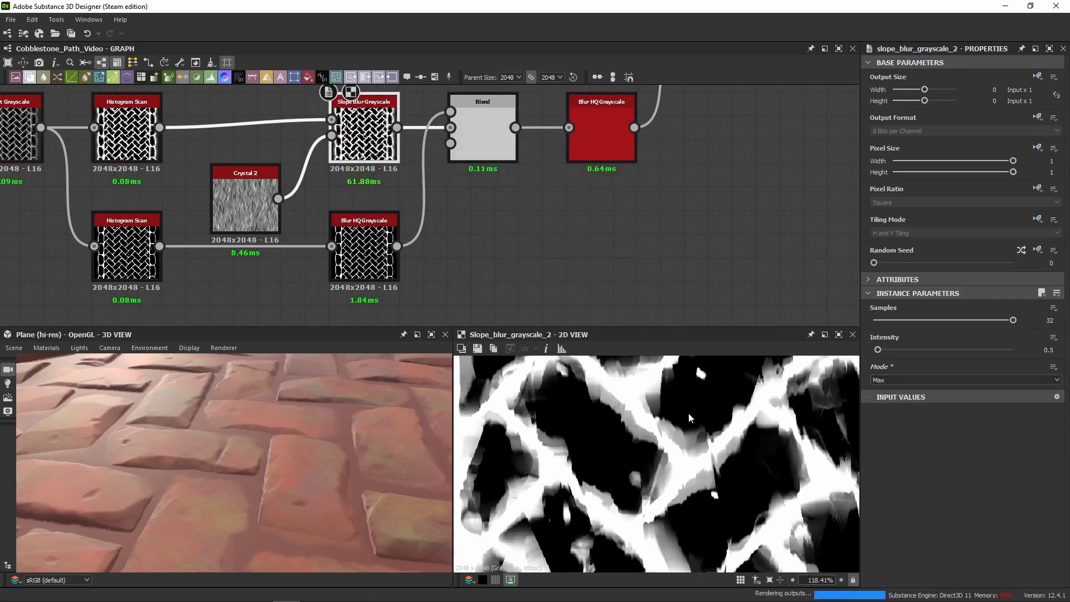
# Preview the lower Histogram Scan and compare it with the close-up result of the Blur HQ Grayscale it feeds
pyautogui.moveTo(493, 231); pyautogui.dragTo(439, 294, button='middle')
pyautogui.scroll(-2, 438, 294)
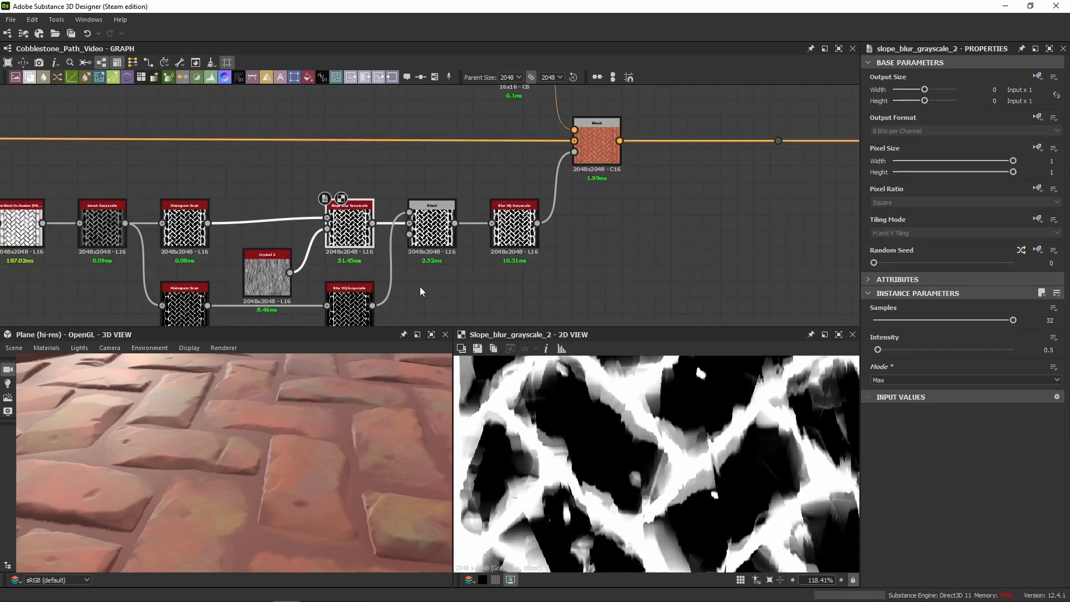
pyautogui.moveTo(400, 265); pyautogui.dragTo(461, 205, button='middle')
pyautogui.scroll(3, 262, 268)
pyautogui.doubleClick(261, 267)
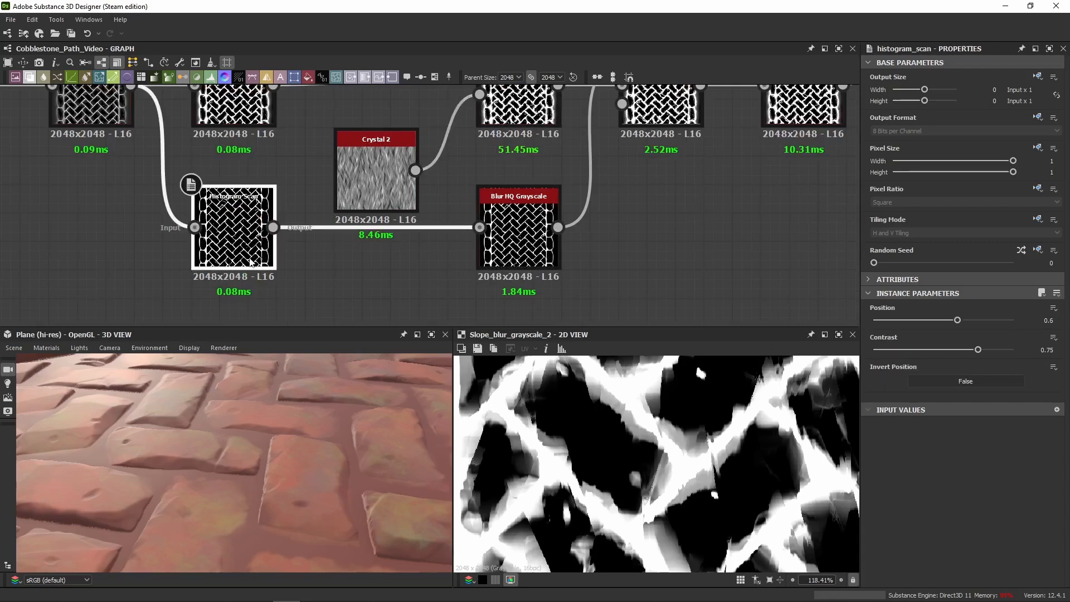
pyautogui.moveTo(250, 261); pyautogui.dragTo(243, 235, button='middle')
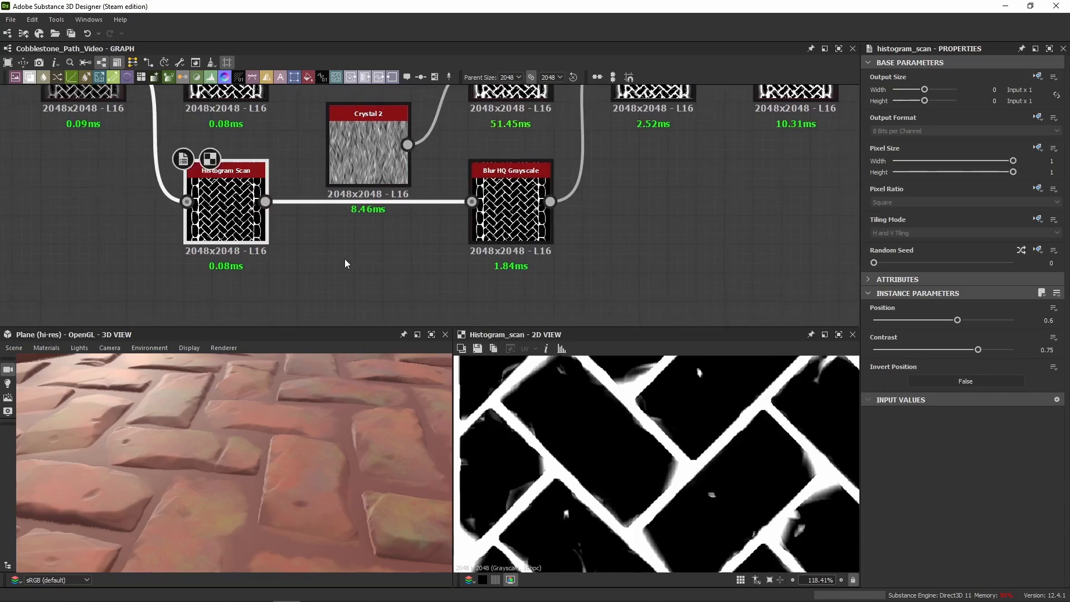
pyautogui.doubleClick(510, 214)
pyautogui.scroll(4, 546, 382)
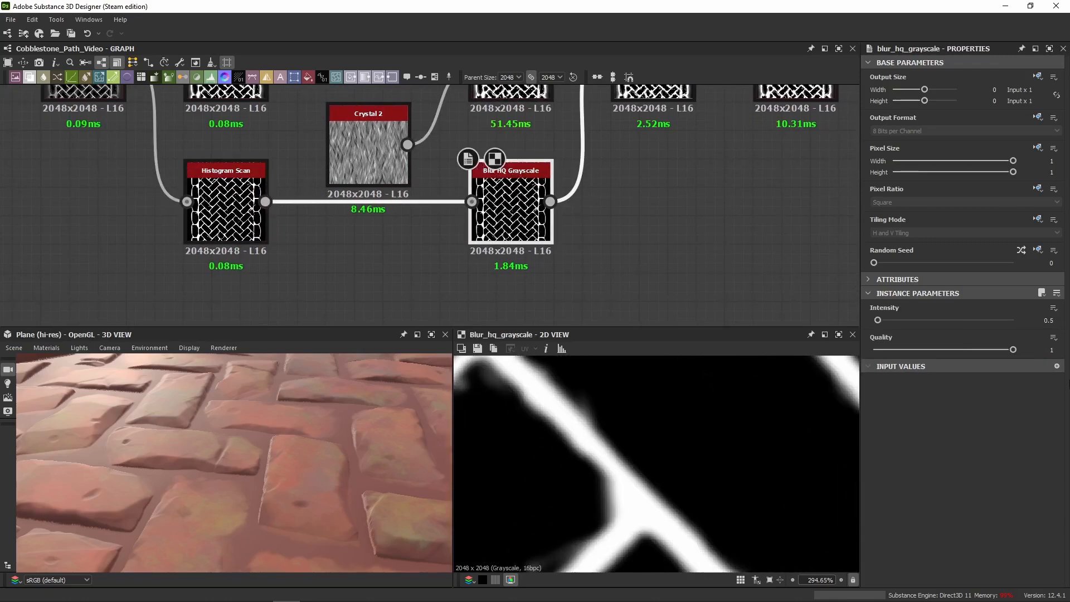
pyautogui.scroll(-3, 645, 238)
# Preview the grayscale Blend that adds the blurred joints and compare it with the Slope Blur Grayscale alone
pyautogui.moveTo(644, 238); pyautogui.dragTo(437, 195, button='middle')
pyautogui.doubleClick(438, 194)
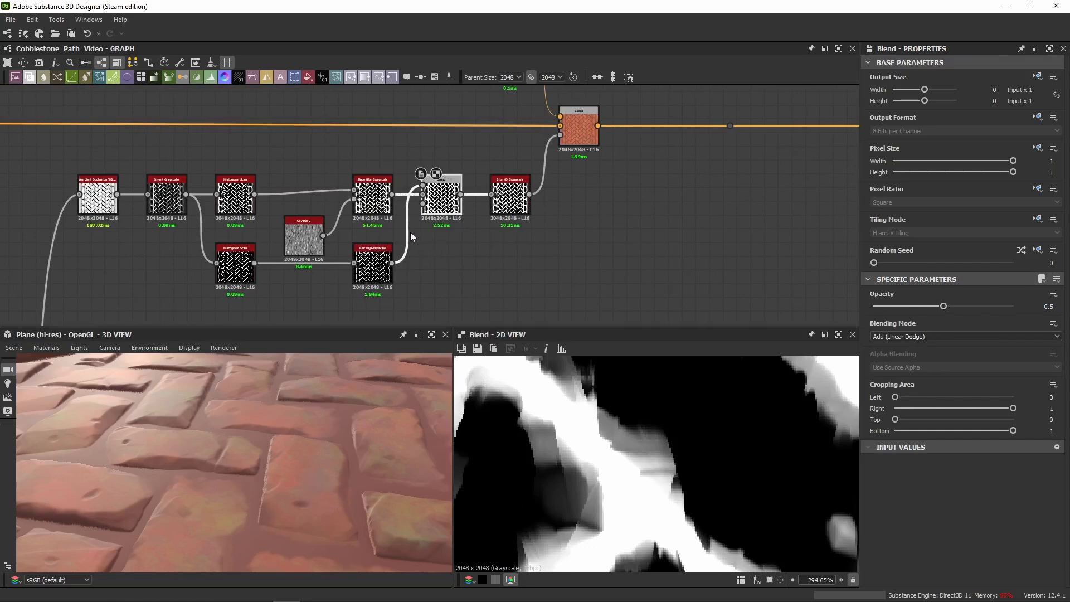
pyautogui.doubleClick(376, 209)
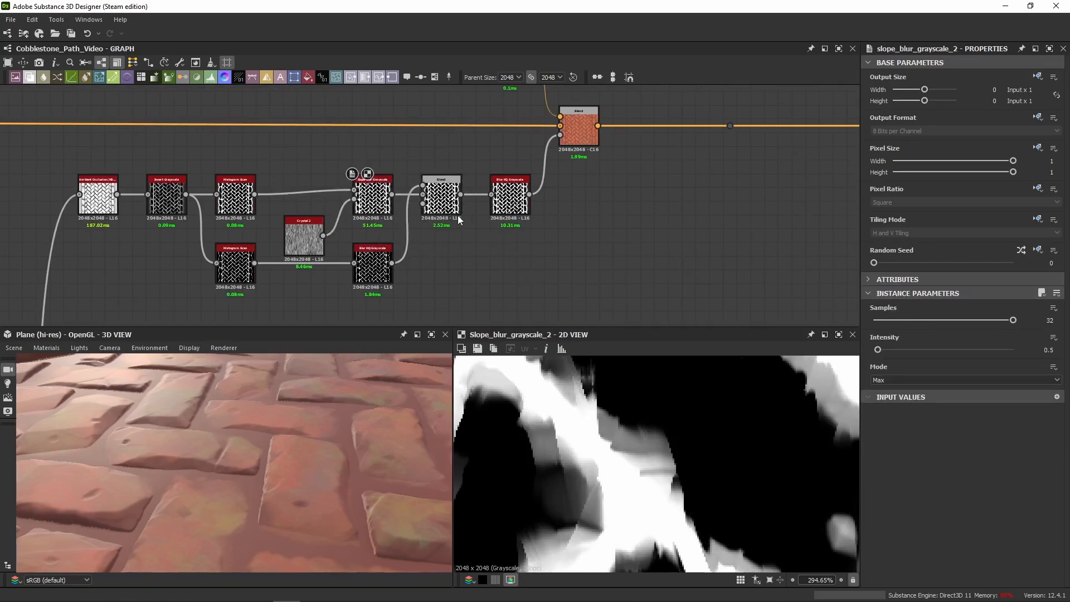
# Preview the final Blur HQ Grayscale and compare its softened edges with the Blend before it
pyautogui.moveTo(502, 189); pyautogui.dragTo(500, 221, button='middle')
pyautogui.doubleClick(501, 220)
pyautogui.scroll(5, 560, 298)
pyautogui.moveTo(445, 140); pyautogui.dragTo(458, 222, button='middle')
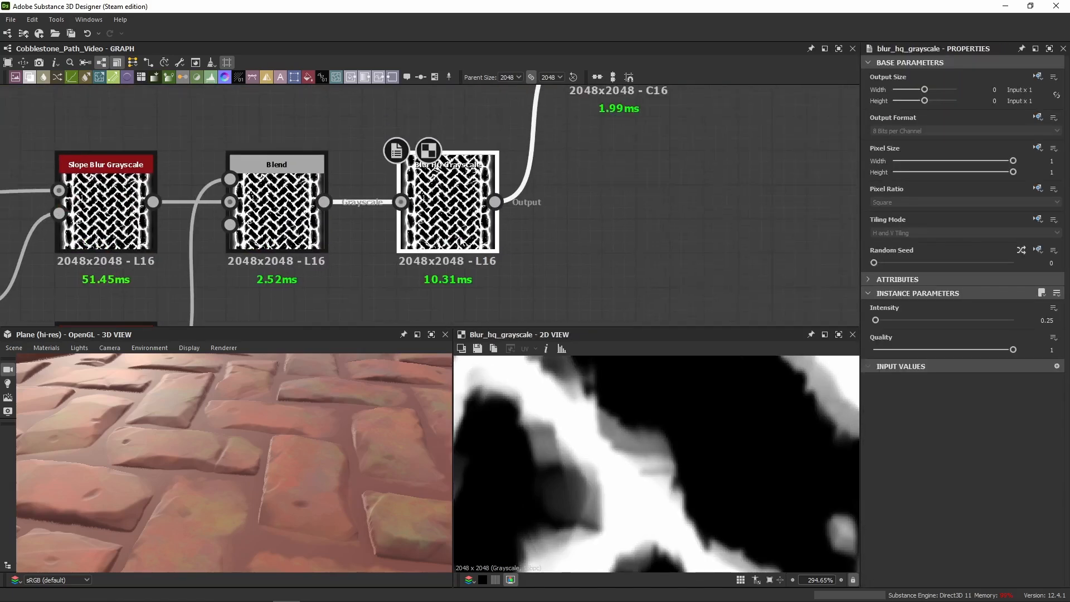
pyautogui.doubleClick(283, 216)
pyautogui.doubleClick(460, 220)
# Preview the colour Blend that uses the edge mask as opacity and examine its Uniform Color foreground connection
pyautogui.moveTo(535, 128); pyautogui.dragTo(533, 233, button='middle')
pyautogui.doubleClick(617, 158)
pyautogui.scroll(-3, 597, 406)
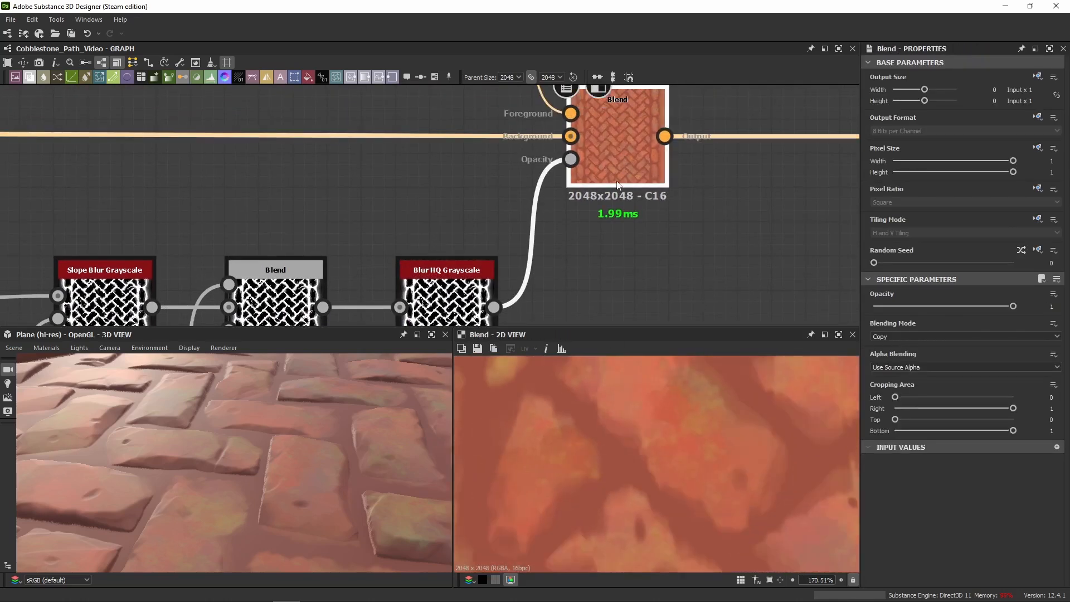
pyautogui.moveTo(597, 213); pyautogui.dragTo(570, 324, button='middle')
pyautogui.scroll(-2, 557, 290)
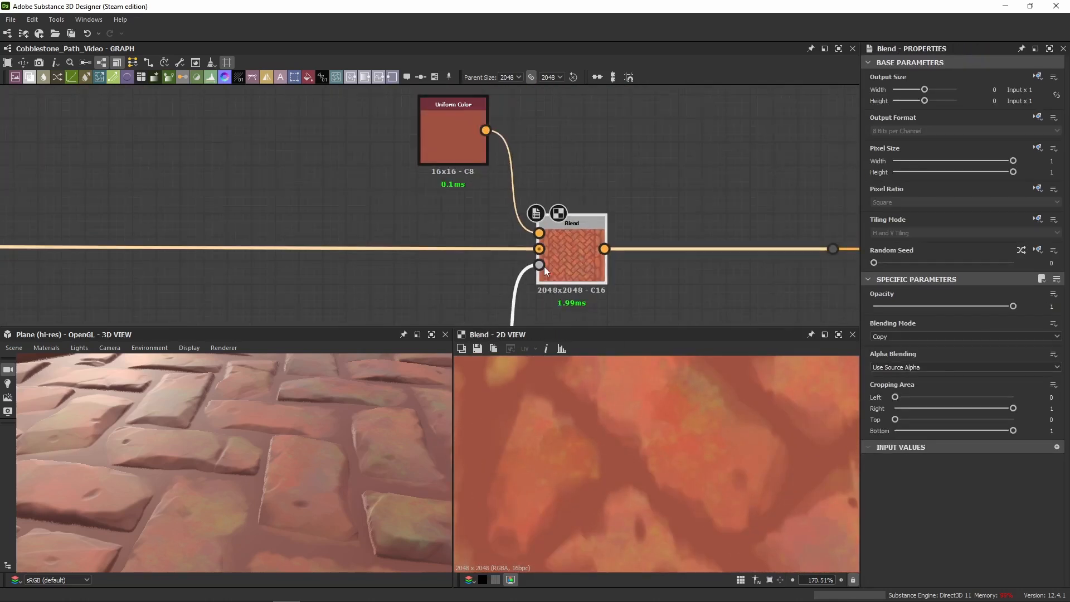
# Set the hue of the reddish Uniform Color feeding the Blend to 0.03
pyautogui.click(424, 136)
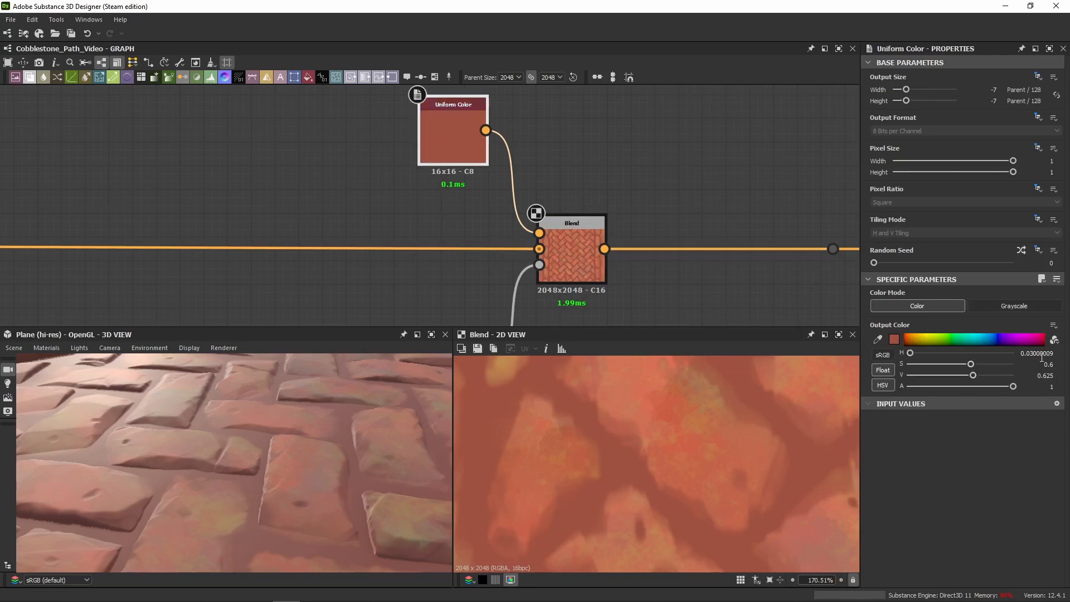
pyautogui.moveTo(1033, 353); pyautogui.dragTo(1054, 353)
pyautogui.press('BackSpace')
pyautogui.press('Return')
# Compare the final Blur HQ Grayscale mask with the 3D plane seen from above and the colour Blend up close
pyautogui.moveTo(656, 227); pyautogui.dragTo(620, 139, button='middle')
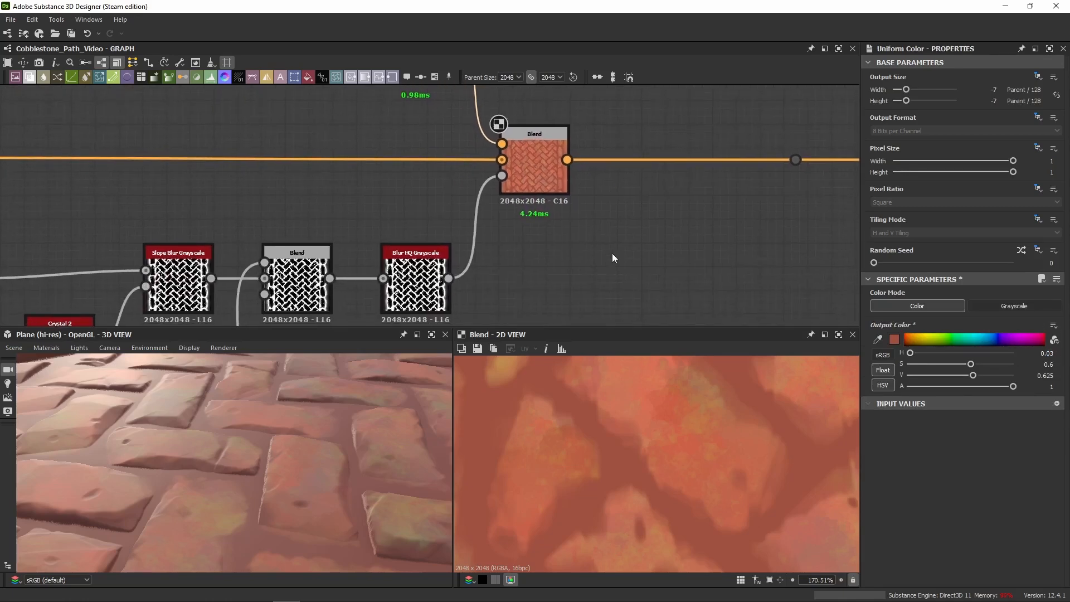
pyautogui.moveTo(455, 315); pyautogui.dragTo(469, 209, button='middle')
pyautogui.scroll(-1, 469, 209)
pyautogui.scroll(1, 469, 209)
pyautogui.moveTo(528, 176); pyautogui.dragTo(522, 225, button='middle')
pyautogui.doubleClick(441, 223)
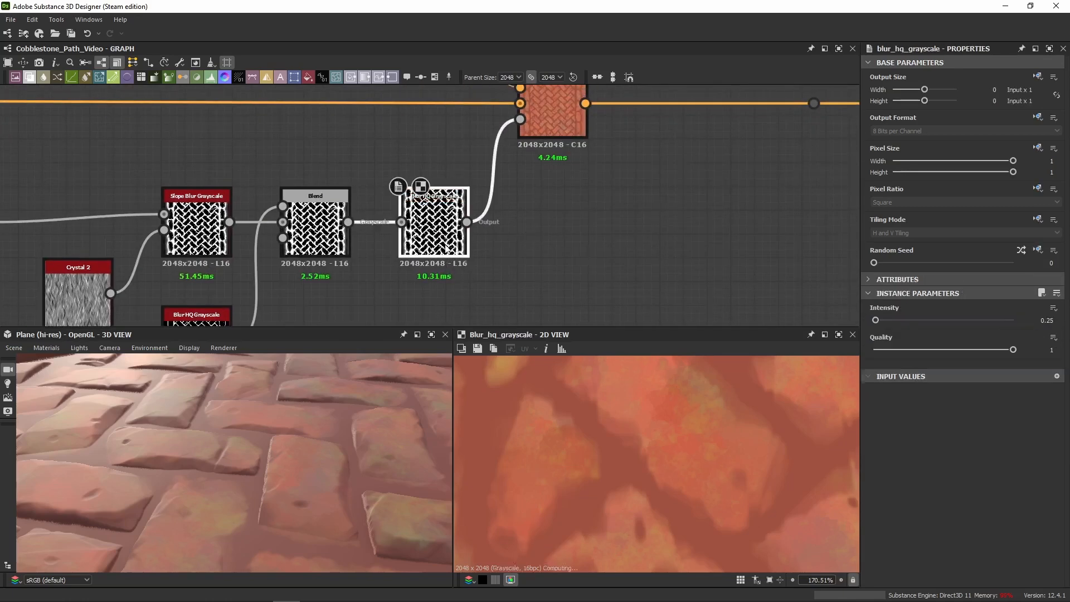
pyautogui.moveTo(302, 370); pyautogui.dragTo(232, 566)
pyautogui.moveTo(222, 446); pyautogui.dragTo(302, 498, button='middle')
pyautogui.doubleClick(568, 116)
pyautogui.scroll(-5, 611, 442)
pyautogui.scroll(5, 611, 443)
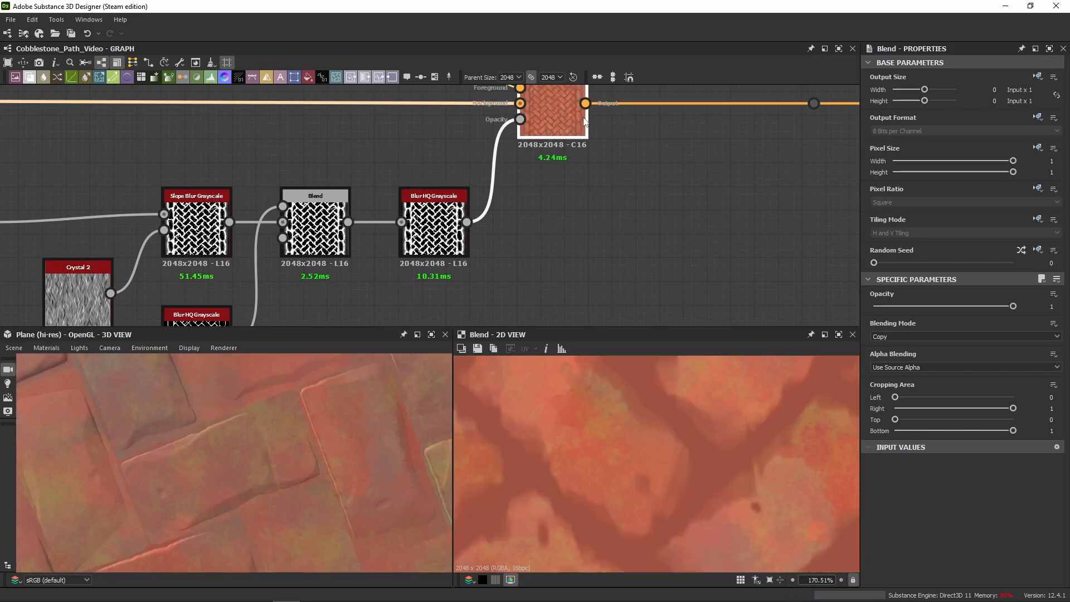
# Temporarily disable the final Blur HQ Grayscale to compare a brick joint up close in 3D, and enable it again
pyautogui.doubleClick(447, 227)
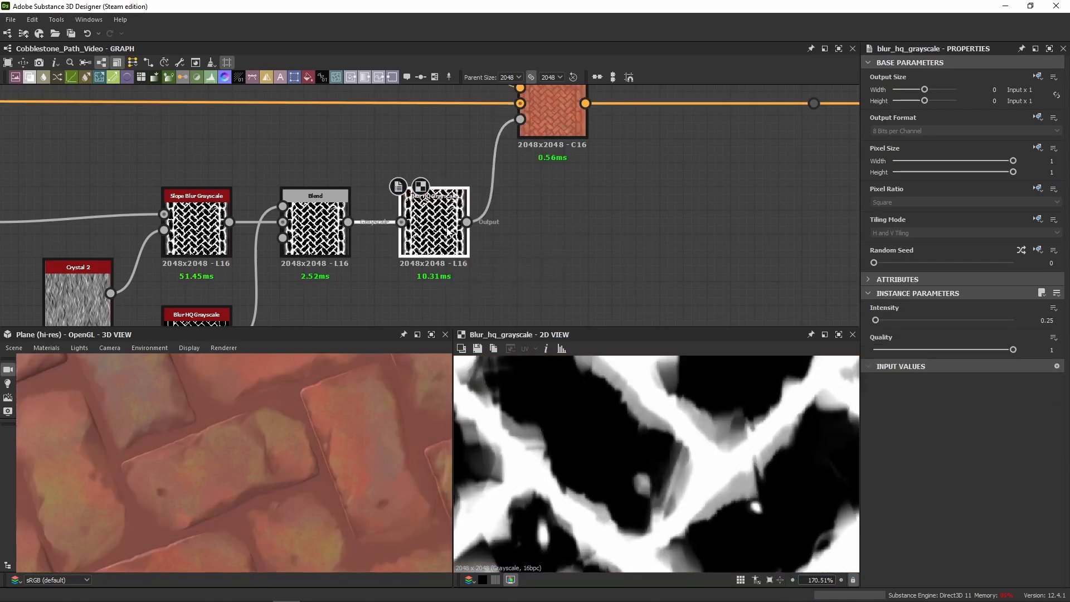
pyautogui.hotkey('shift', 'd')
pyautogui.scroll(3, 358, 418)
pyautogui.moveTo(356, 437); pyautogui.dragTo(280, 452, button='middle')
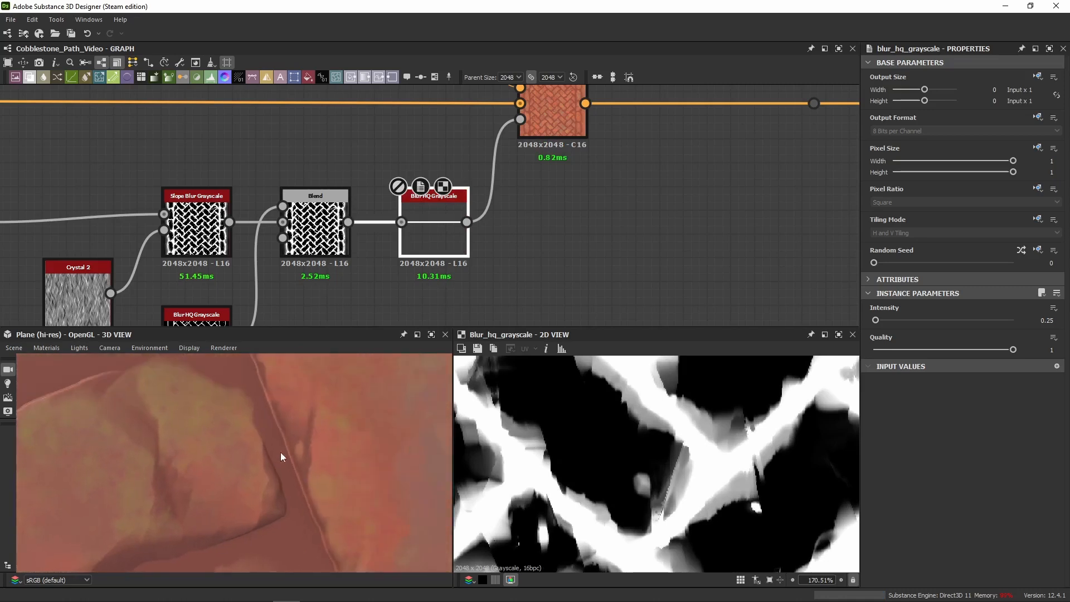
pyautogui.scroll(3, 320, 438)
pyautogui.moveTo(333, 416); pyautogui.dragTo(267, 459, button='middle')
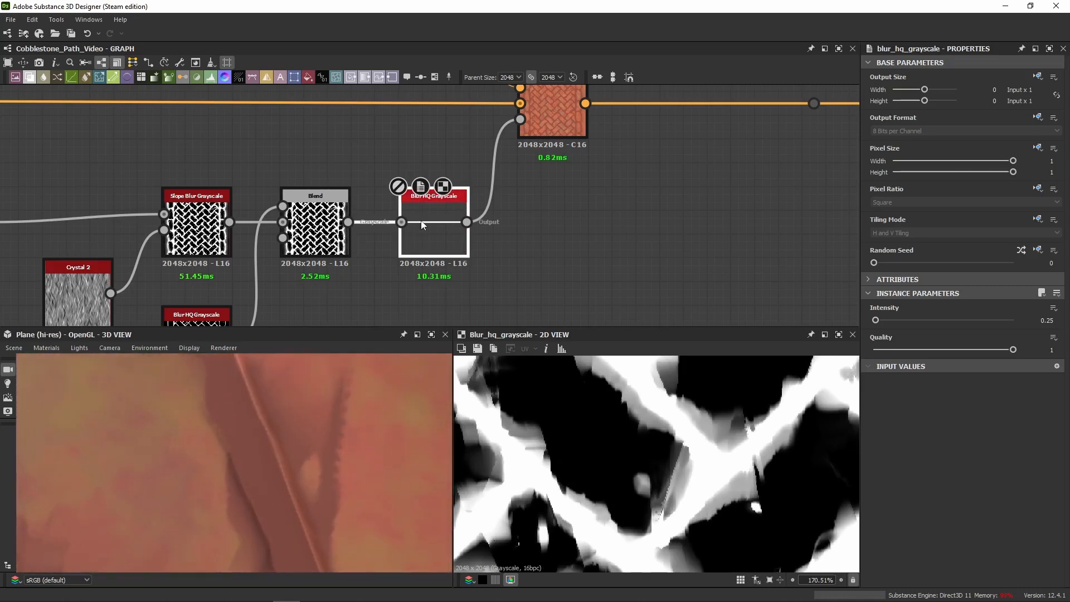
pyautogui.hotkey('shift', 'd')
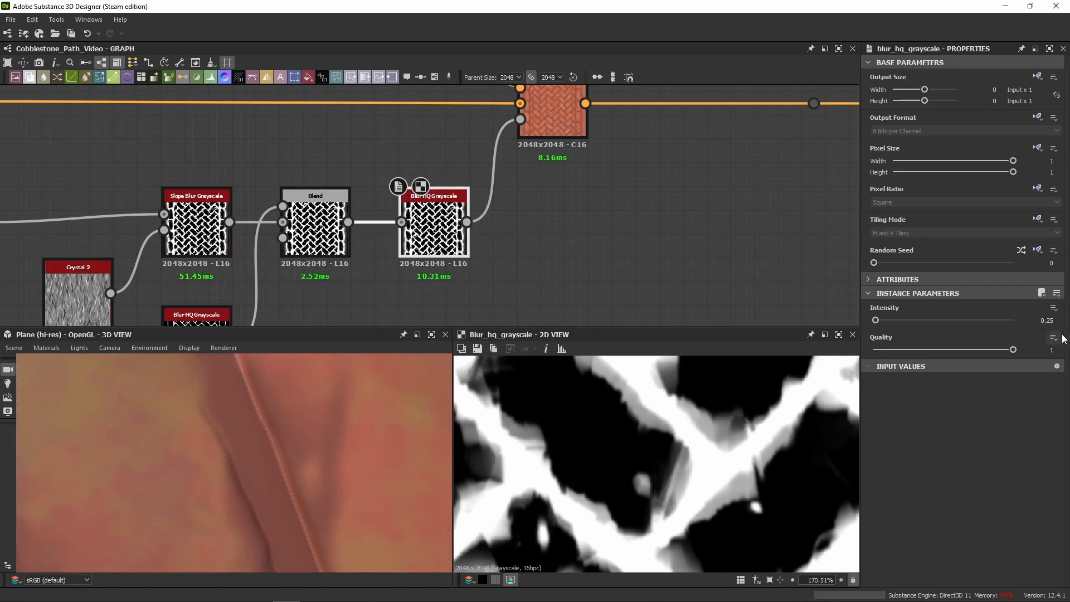
# Set the Intensity of the final Blur HQ Grayscale to 0.2
pyautogui.click(1047, 320)
pyautogui.press('BackSpace')
pyautogui.press('Return')
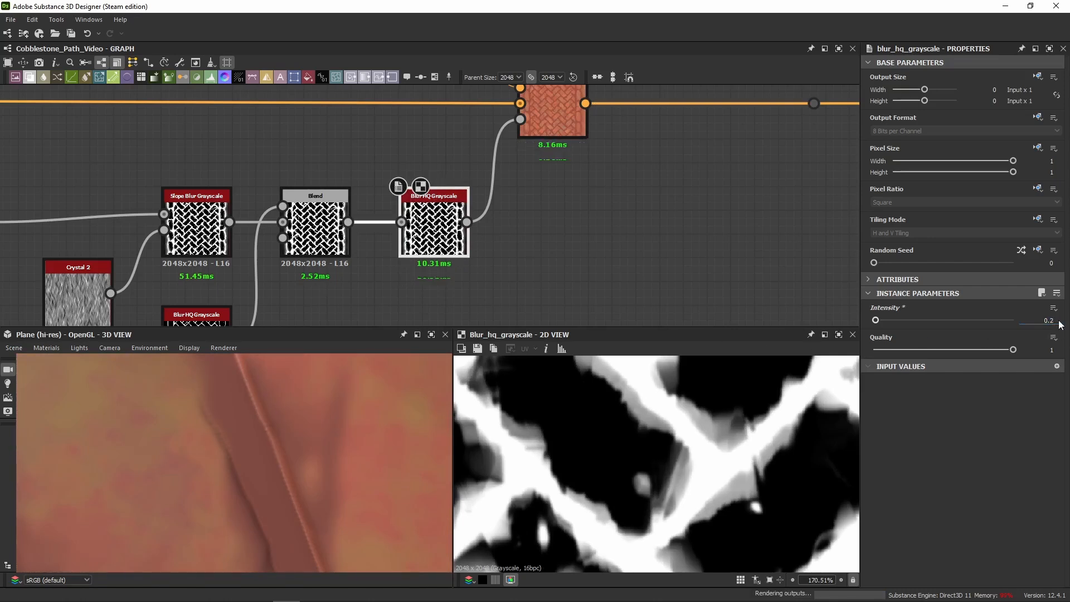
# Examine the mask's colour edges on the 3D plane, from the whole path to a close view of the border stones
pyautogui.scroll(-8, 295, 425)
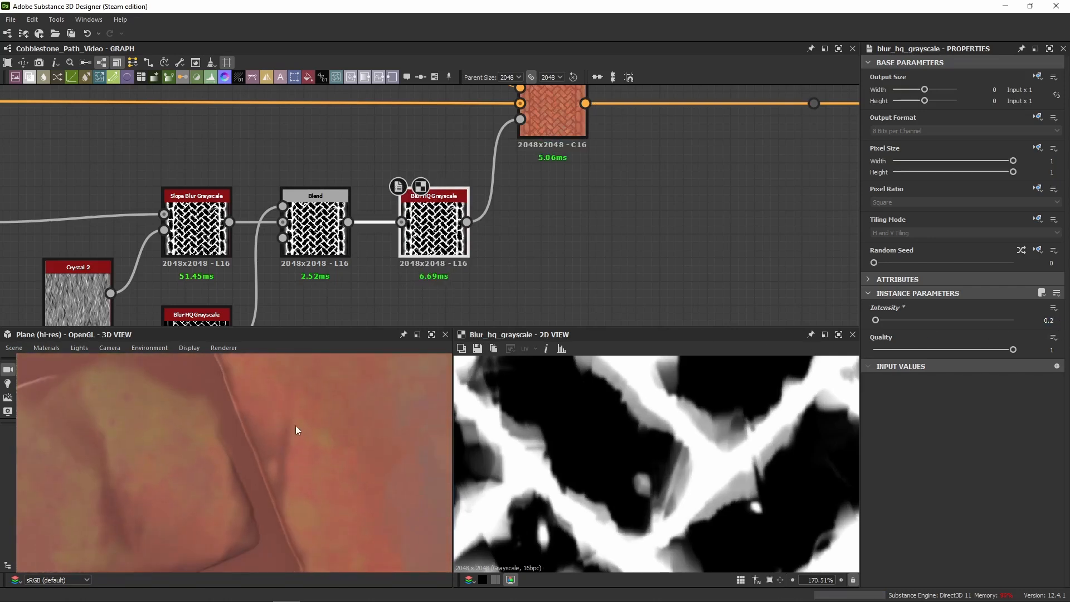
pyautogui.scroll(-6, 269, 425)
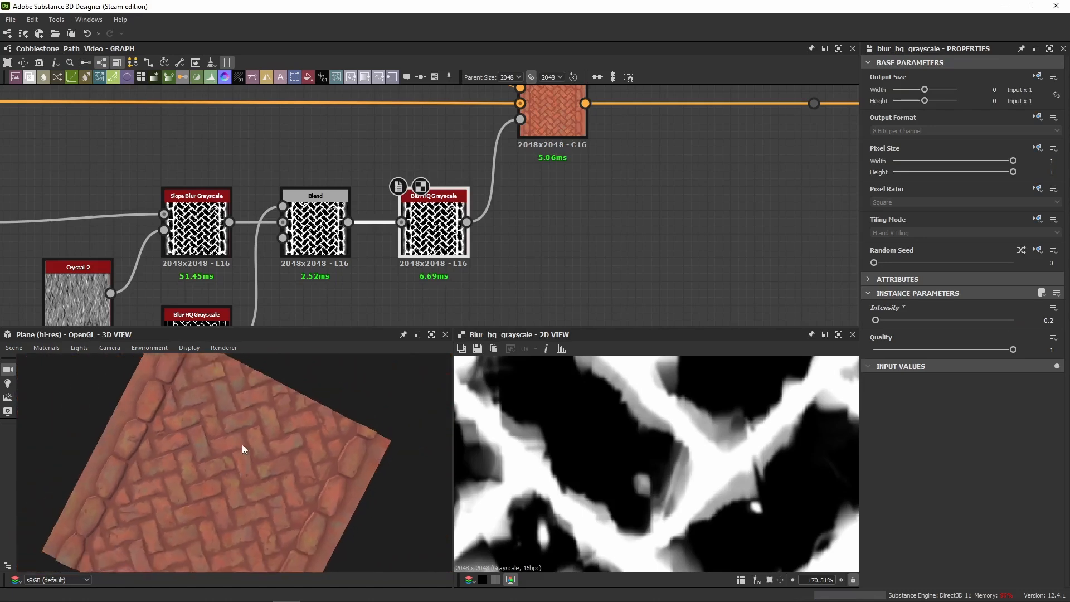
pyautogui.moveTo(242, 444); pyautogui.dragTo(198, 444)
pyautogui.scroll(8, 196, 444)
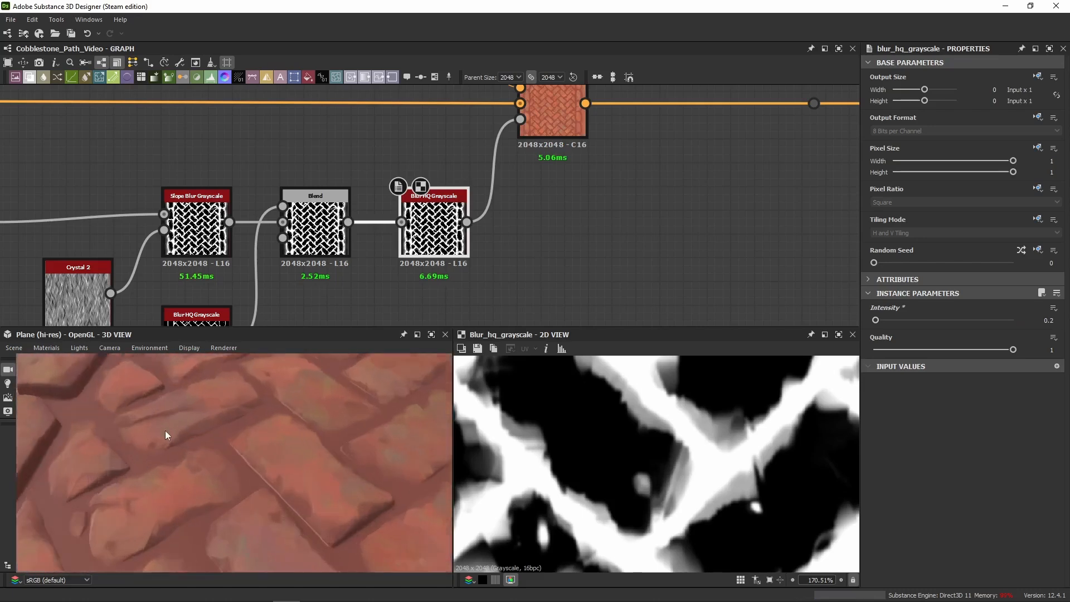
pyautogui.moveTo(164, 430); pyautogui.dragTo(237, 456, button='middle')
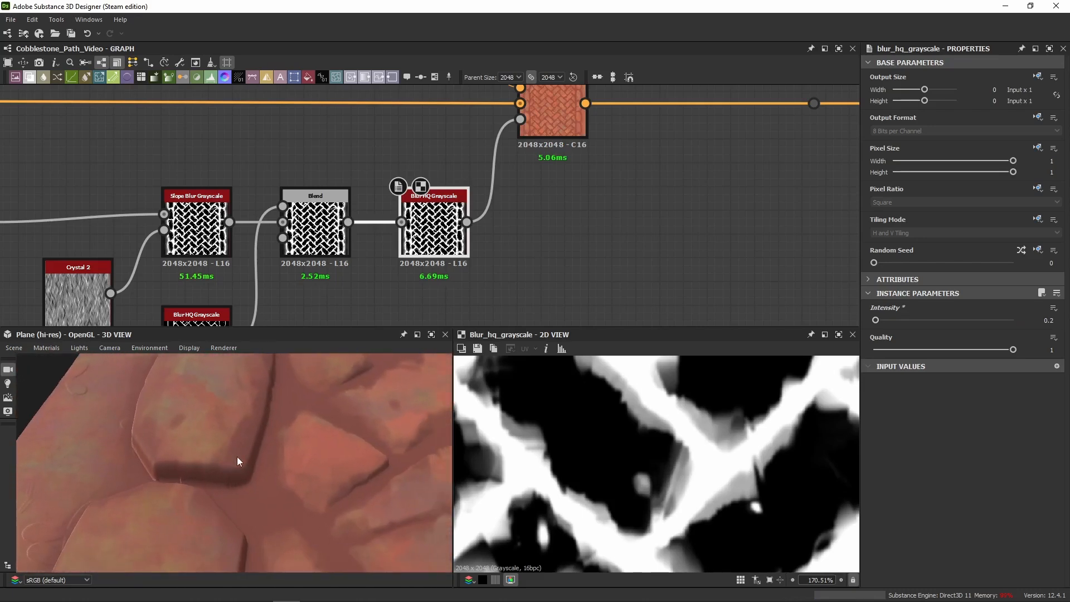
# Preview the Ambient Occlusion node, compare it with the stone edges in 3D and follow its input link
pyautogui.scroll(-5, 229, 292)
pyautogui.moveTo(170, 240); pyautogui.dragTo(498, 214, button='middle')
pyautogui.scroll(4, 389, 251)
pyautogui.doubleClick(392, 245)
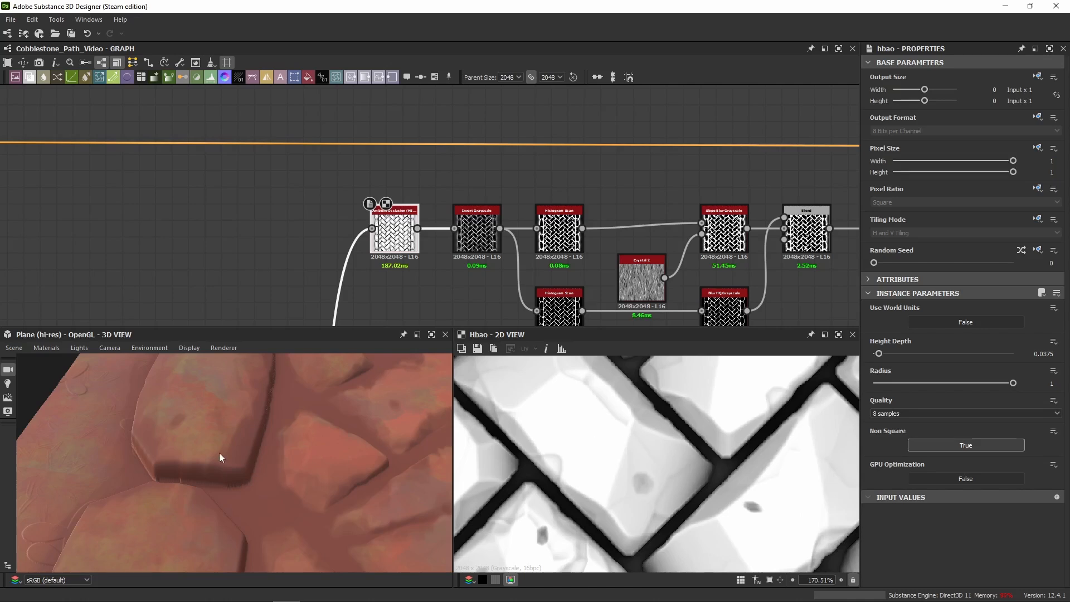
pyautogui.moveTo(219, 453); pyautogui.dragTo(173, 461)
pyautogui.scroll(-5, 423, 230)
pyautogui.moveTo(410, 288); pyautogui.dragTo(485, 223, button='middle')
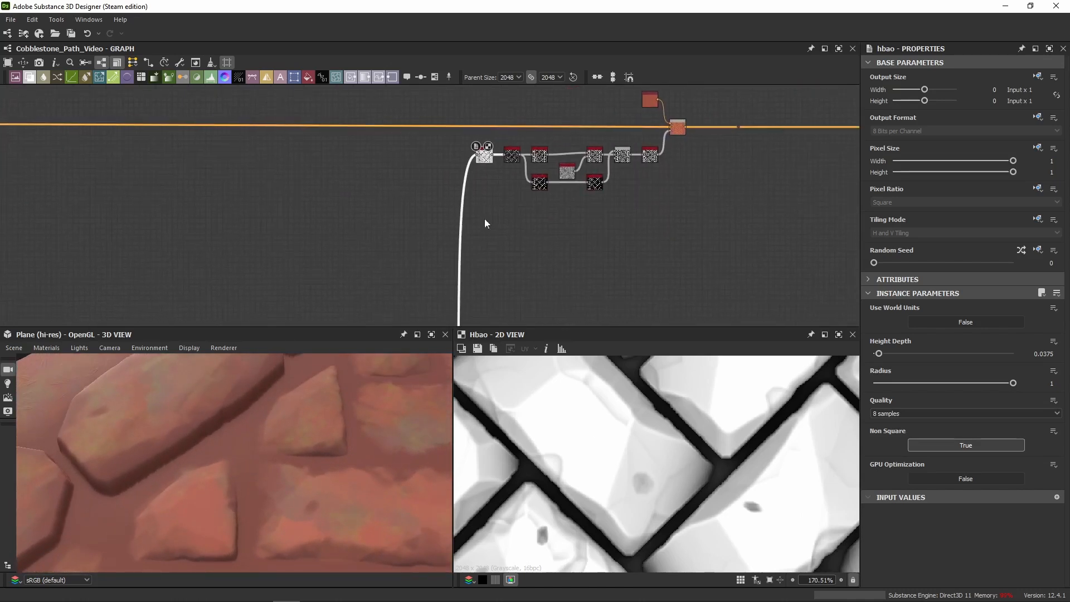
# Examine the dark joint edges between the border stone and the bricks close up on the 3D plane
pyautogui.scroll(6, 196, 486)
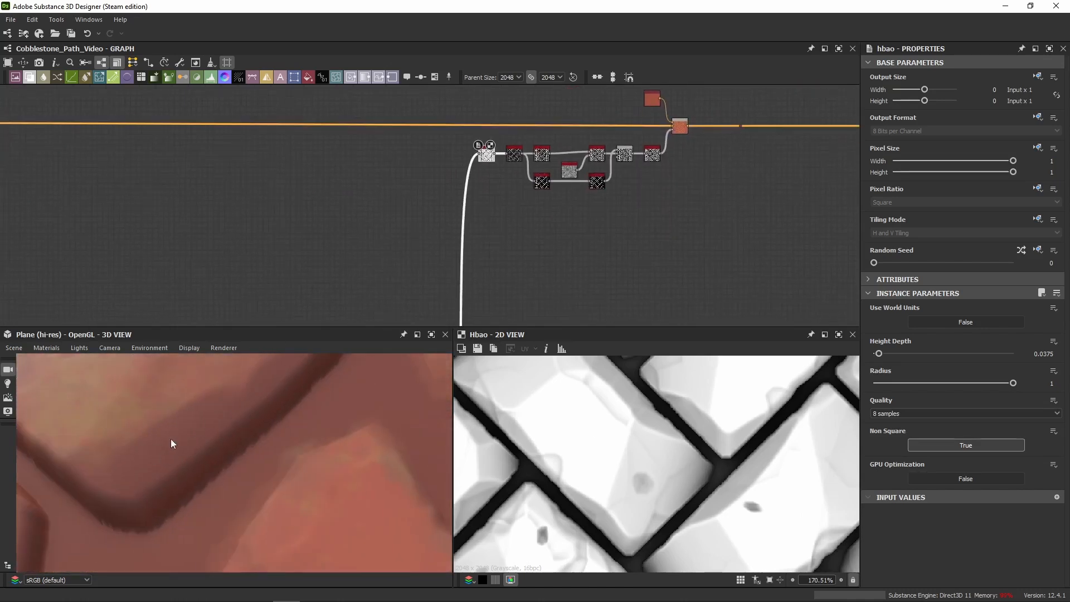
pyautogui.moveTo(164, 522); pyautogui.dragTo(158, 512)
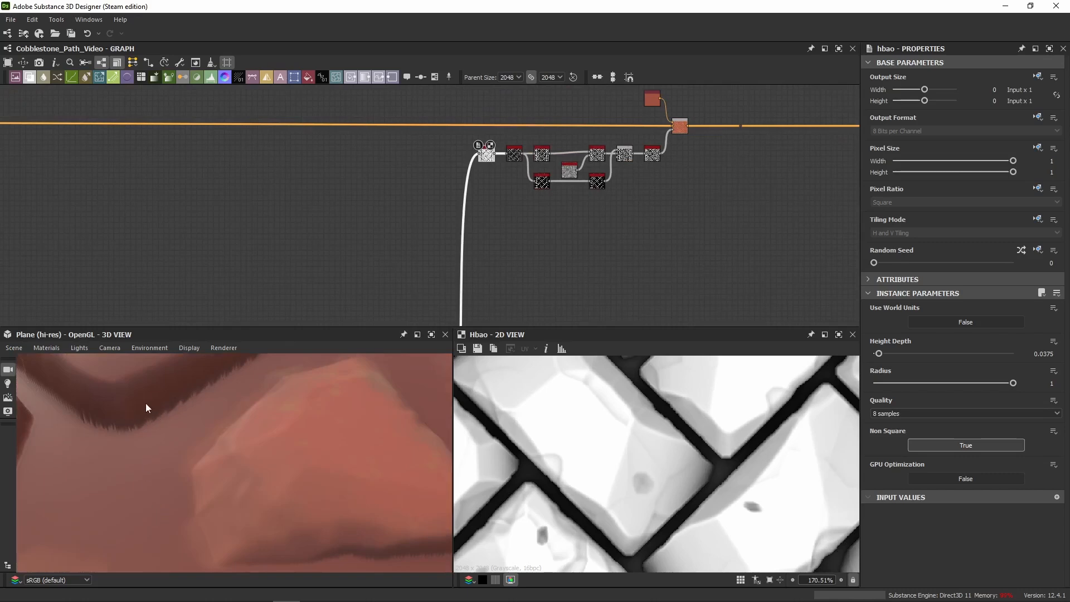
pyautogui.scroll(-5, 412, 253)
# Try feeding the Ambient Occlusion node from the Sides Raise Blend and compare the joints around the stones in 3D
pyautogui.moveTo(412, 253); pyautogui.dragTo(404, 176, button='middle')
pyautogui.scroll(-4, 118, 406)
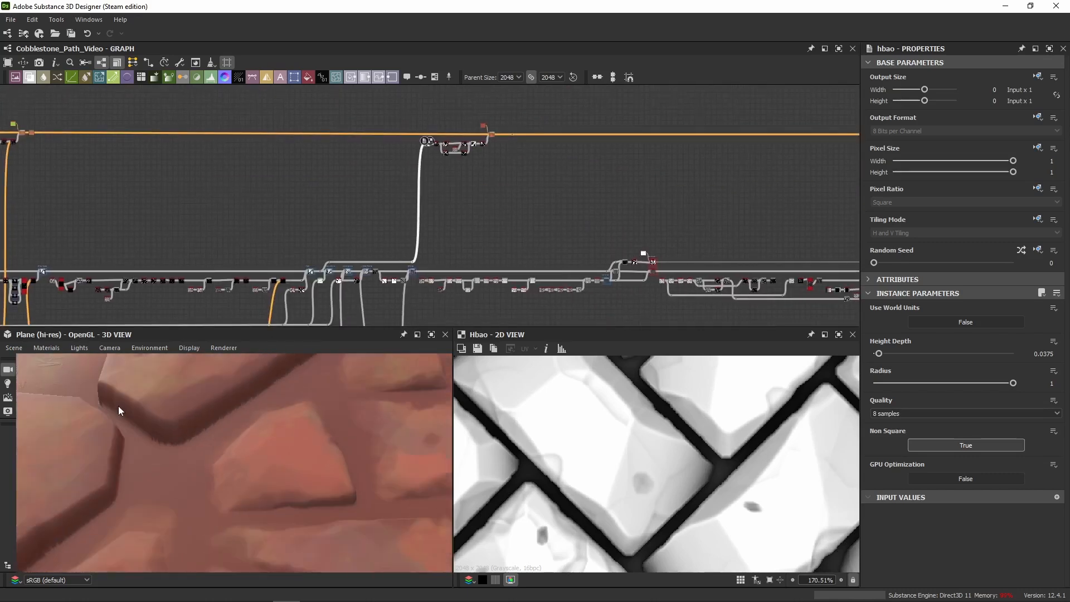
pyautogui.scroll(4, 419, 273)
pyautogui.scroll(4, 419, 273)
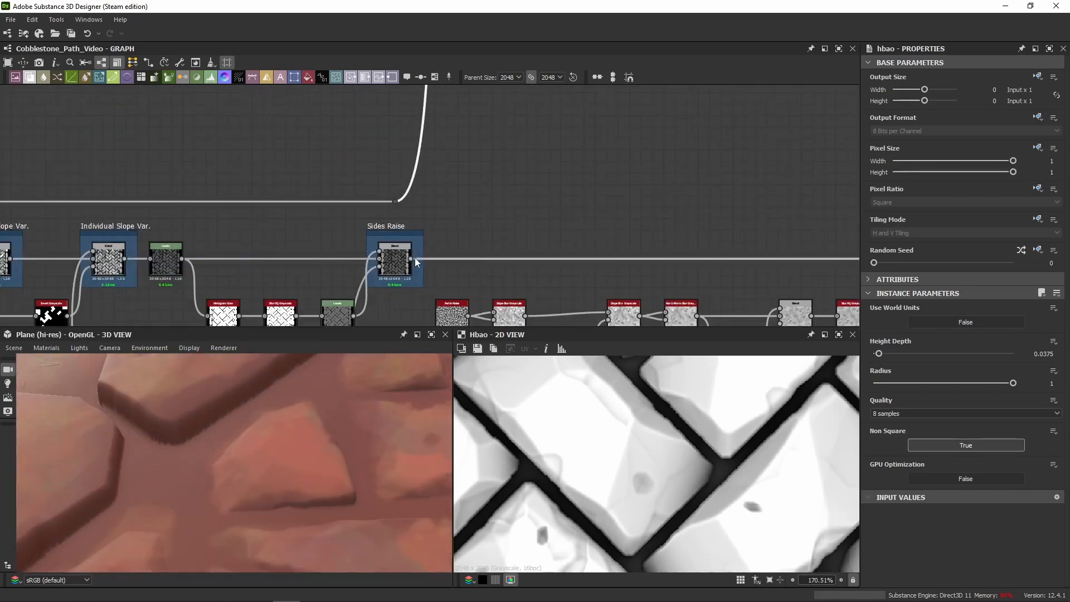
pyautogui.moveTo(412, 258); pyautogui.dragTo(430, 233)
pyautogui.scroll(-5, 445, 215)
pyautogui.moveTo(470, 155); pyautogui.dragTo(484, 334, button='middle')
pyautogui.scroll(-1, 489, 229)
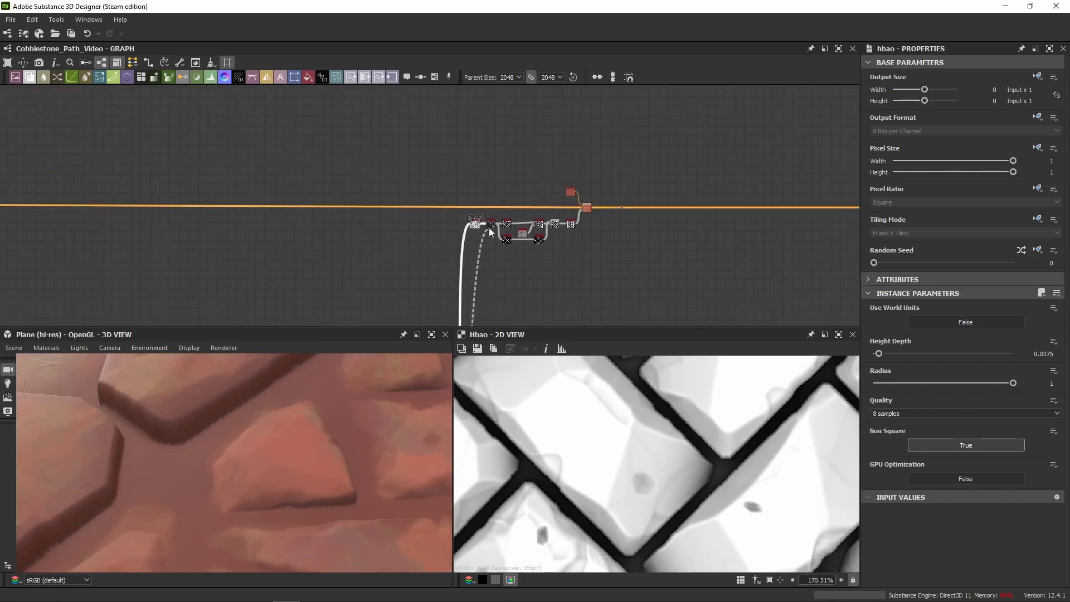
pyautogui.moveTo(489, 229); pyautogui.dragTo(469, 224)
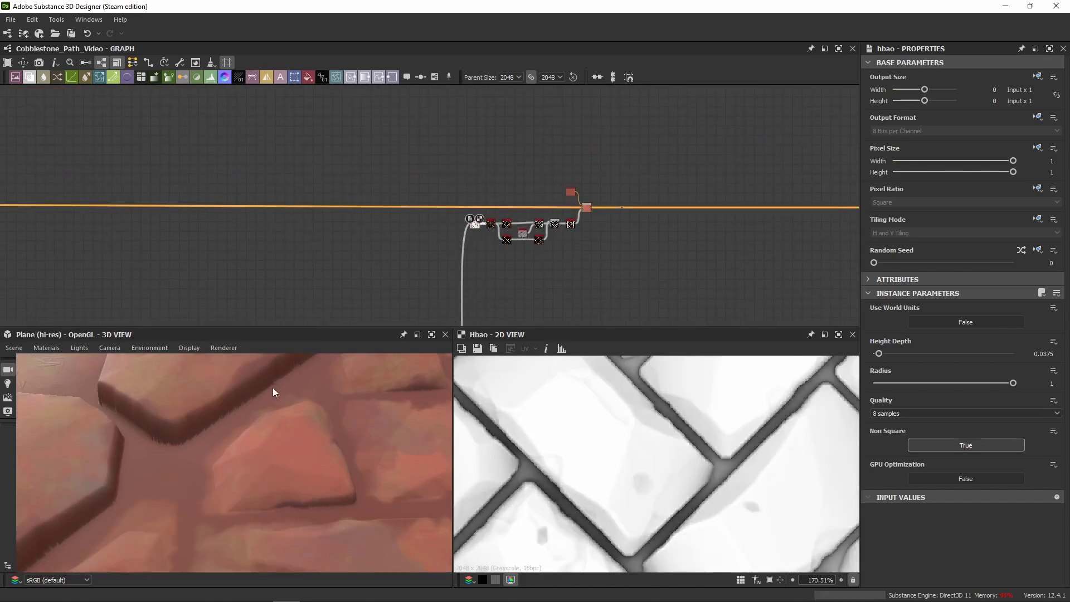
pyautogui.moveTo(273, 387); pyautogui.dragTo(271, 405, button='middle')
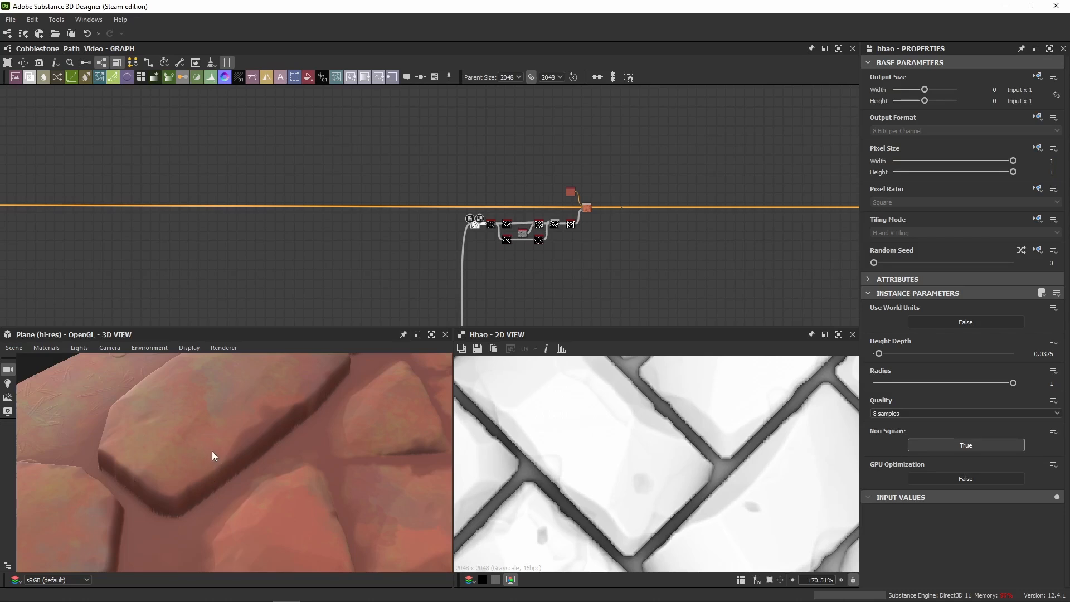
# Examine the brick sides from a low 3D angle and preview the Levels node that follows Individual Slope Var
pyautogui.moveTo(410, 276); pyautogui.dragTo(524, 160, button='middle')
pyautogui.scroll(-3, 524, 160)
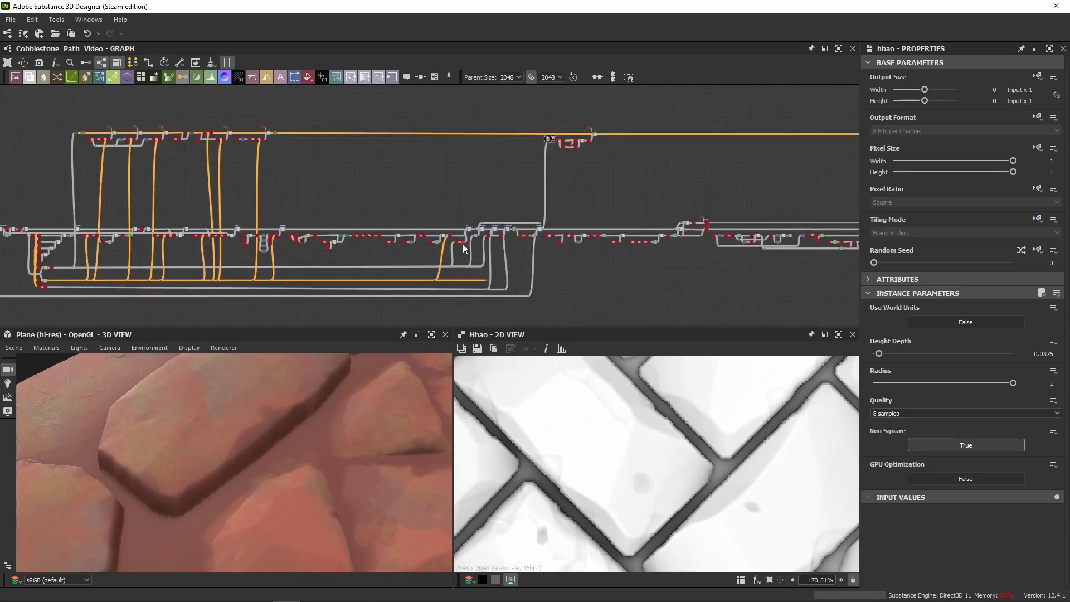
pyautogui.moveTo(189, 438); pyautogui.dragTo(248, 433)
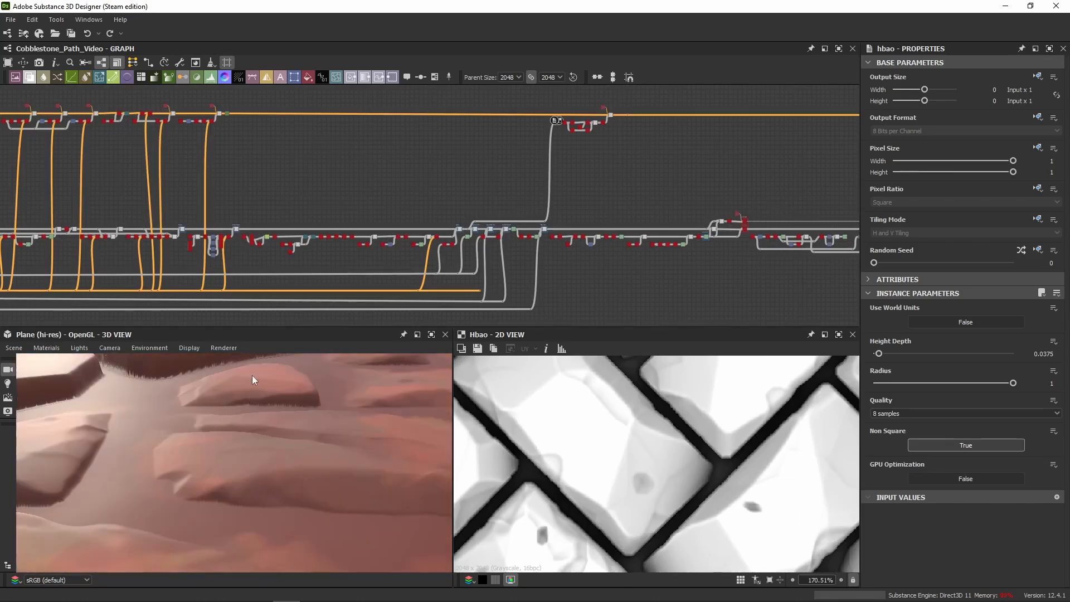
pyautogui.scroll(5, 548, 228)
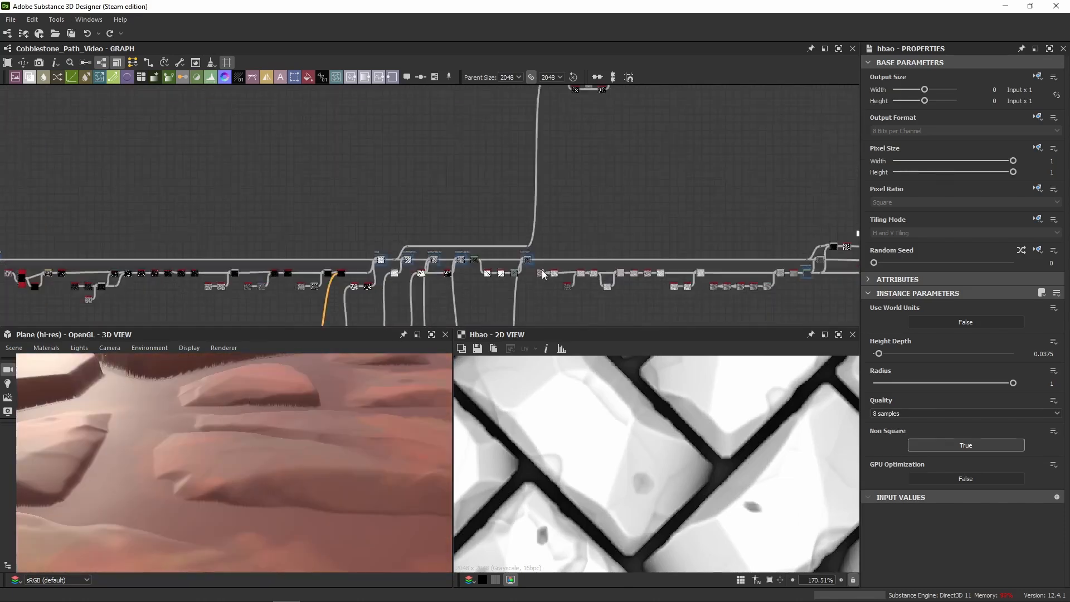
pyautogui.click(538, 260)
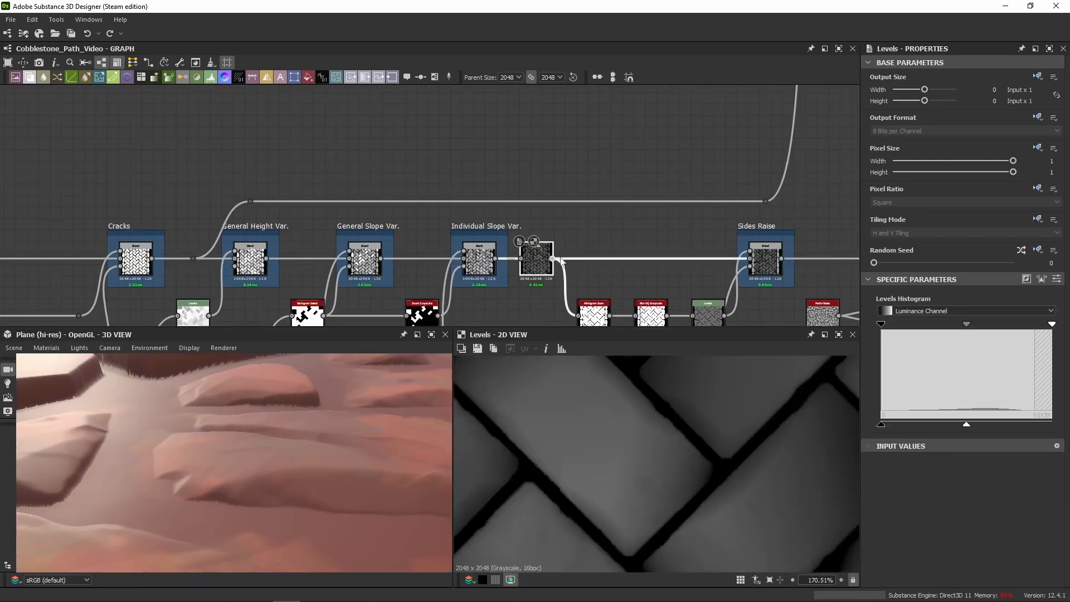
# Preview the Blend that adds the reddish colour layer and examine the whole path on the 3D plane
pyautogui.scroll(-6, 650, 195)
pyautogui.scroll(4, 458, 294)
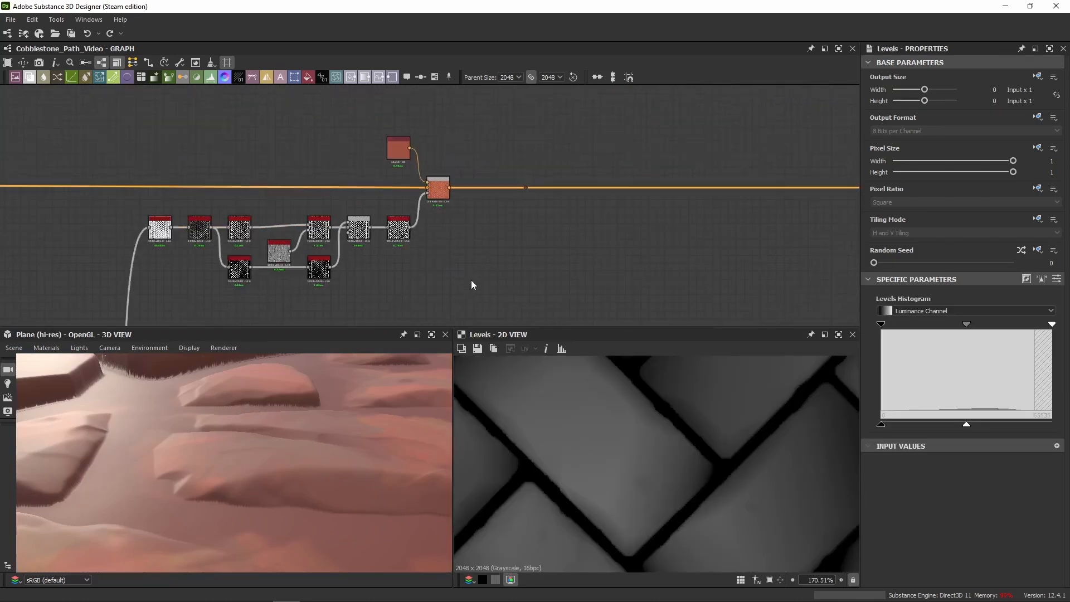
pyautogui.click(447, 198)
pyautogui.scroll(-2, 580, 419)
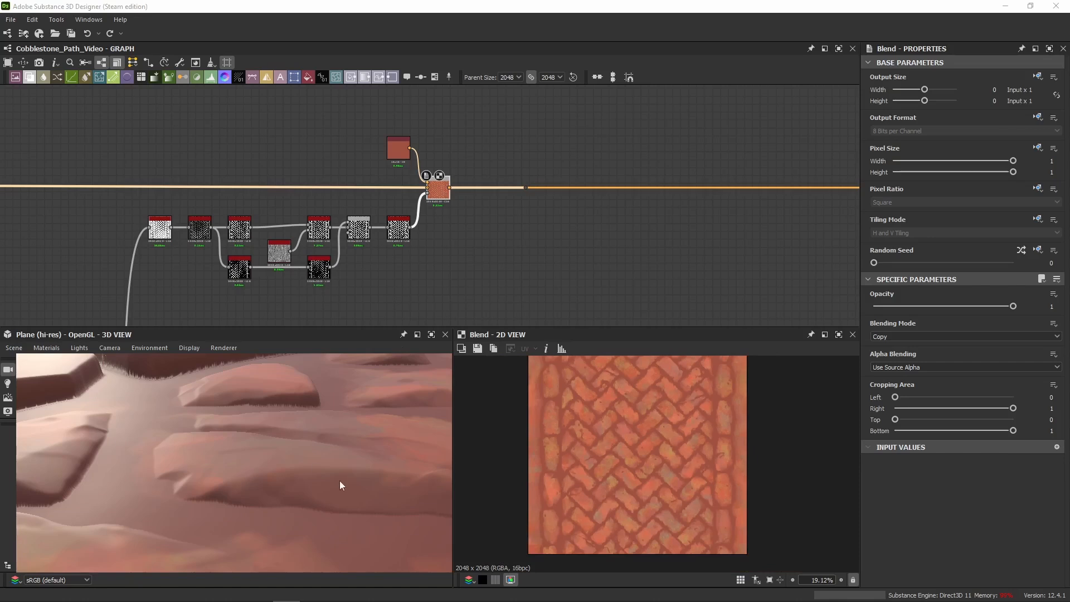
pyautogui.moveTo(340, 481); pyautogui.dragTo(299, 467)
pyautogui.scroll(-4, 299, 467)
pyautogui.moveTo(298, 467); pyautogui.dragTo(216, 458, button='middle')
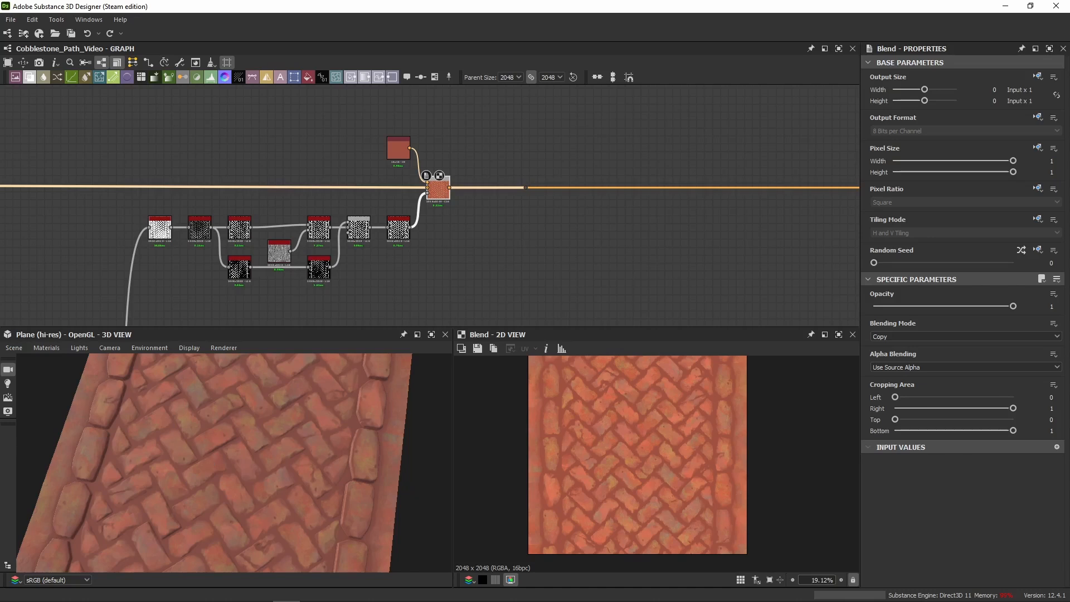
pyautogui.moveTo(175, 466); pyautogui.dragTo(180, 445)
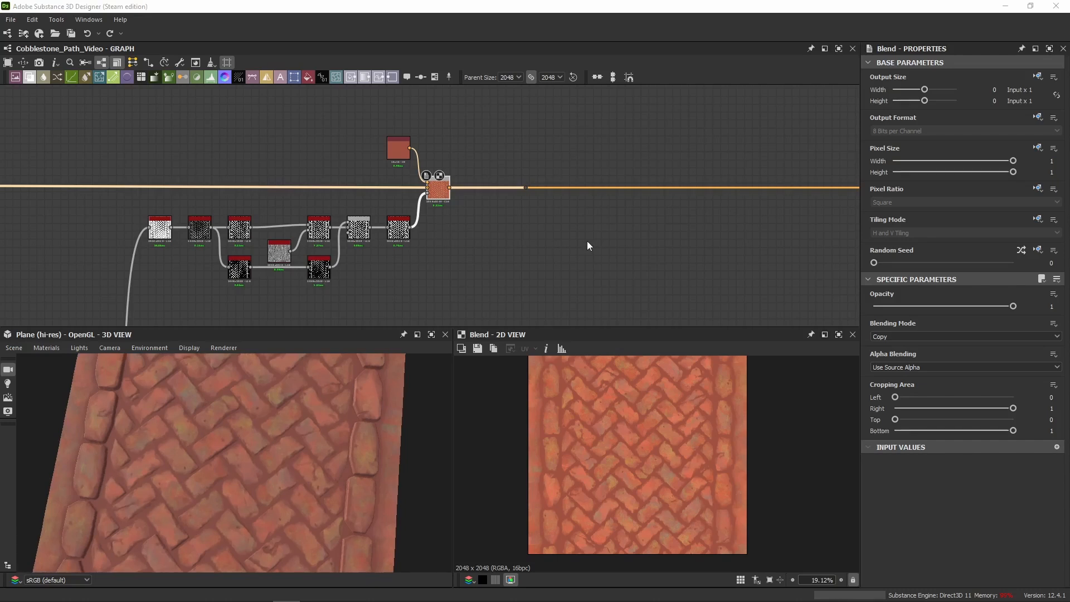
# Paste the copied node group with two Uniform Colors, a Blend, HSL and Auto Levels, and place it beyond the reddish layer's Blend
pyautogui.moveTo(587, 241); pyautogui.dragTo(405, 174, button='middle')
pyautogui.scroll(-1, 405, 178)
pyautogui.hotkey('ctrl', 'v')
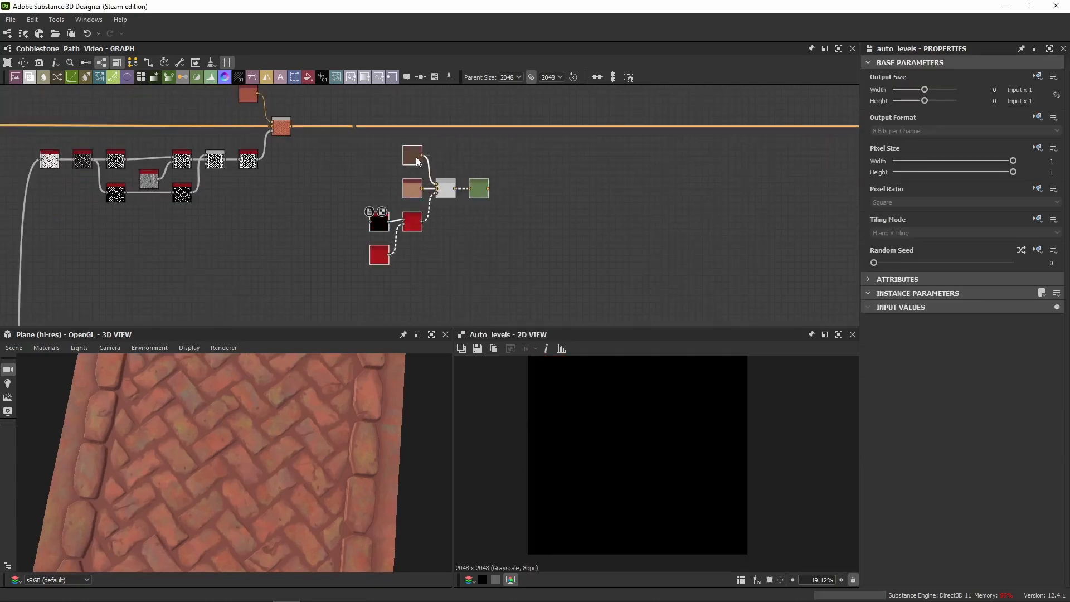
pyautogui.scroll(2, 341, 134)
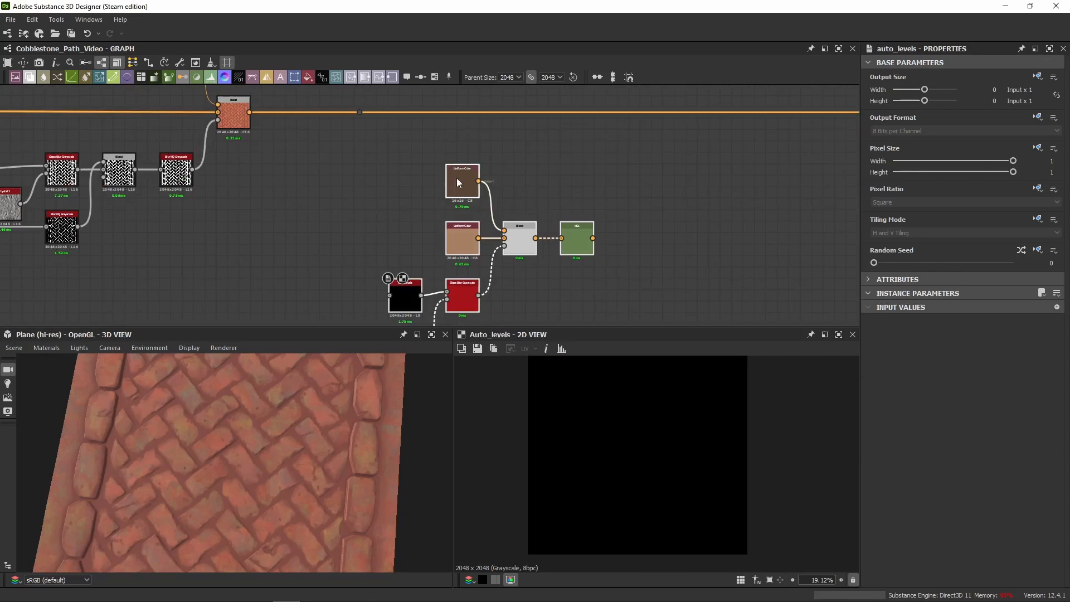
pyautogui.moveTo(456, 179); pyautogui.dragTo(456, 166)
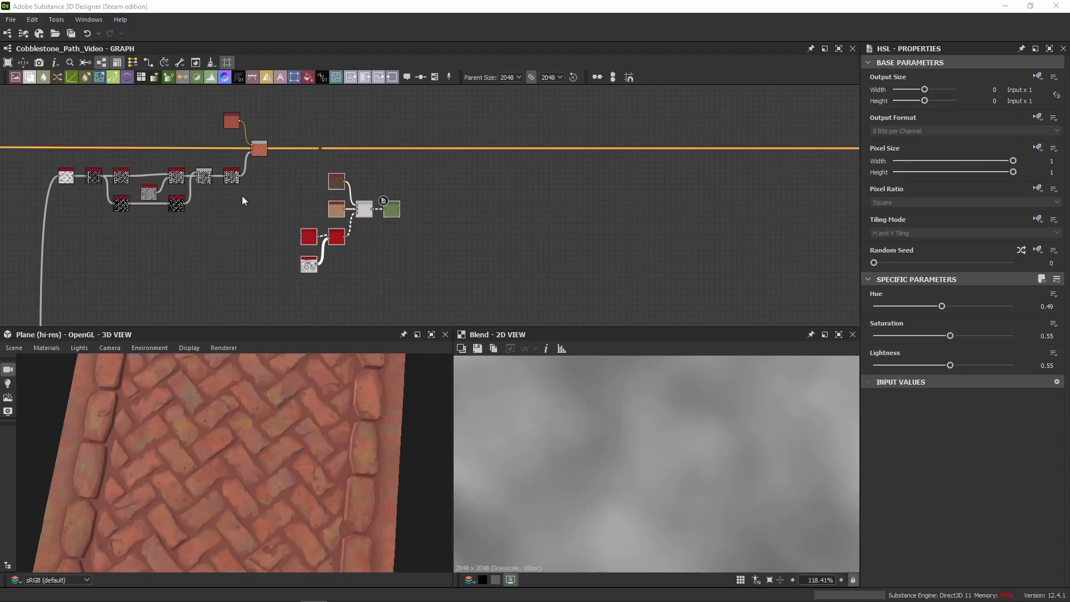
pyautogui.moveTo(677, 214); pyautogui.dragTo(625, 195, button='middle')
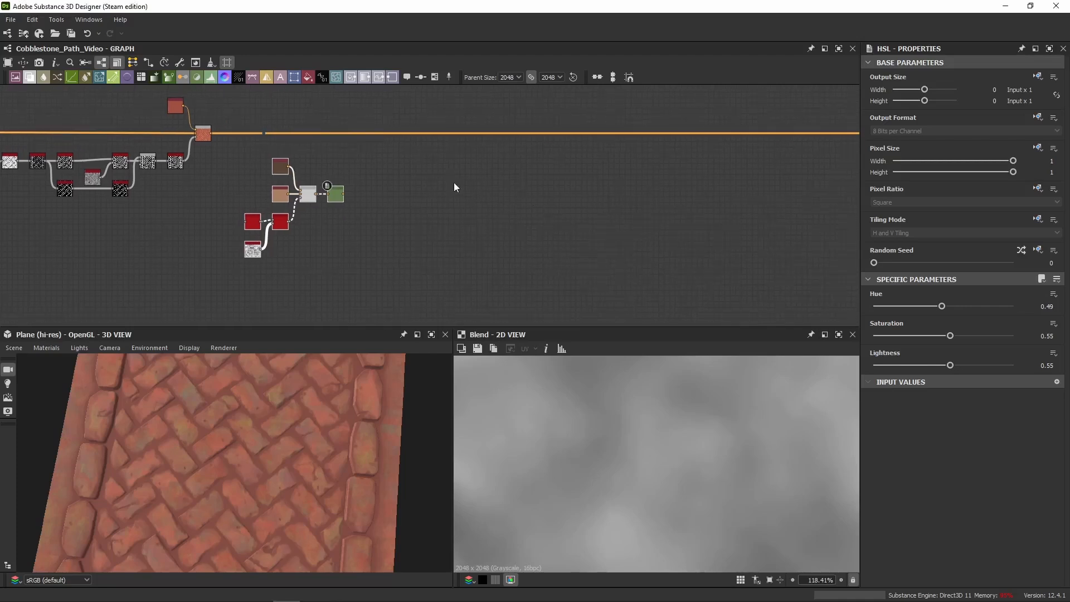
pyautogui.moveTo(307, 150); pyautogui.dragTo(459, 174, button='middle')
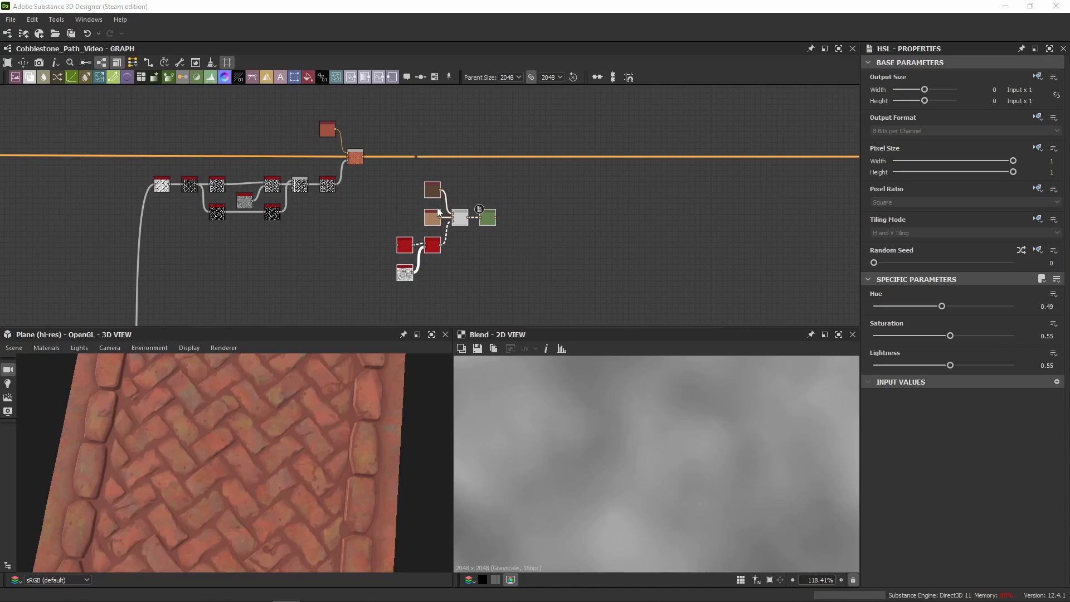
pyautogui.scroll(3, 435, 204)
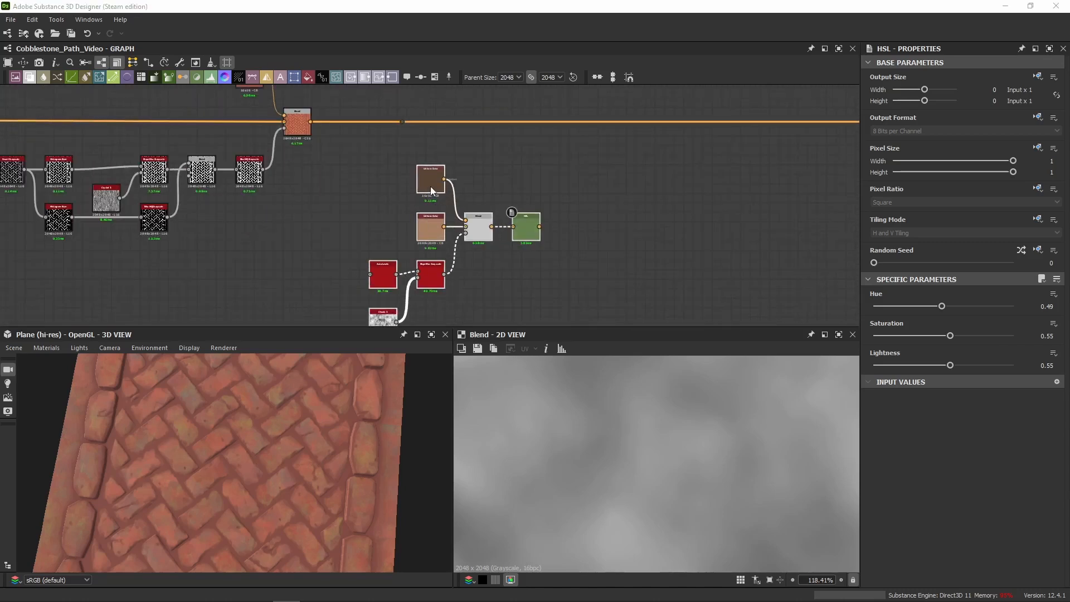
pyautogui.moveTo(427, 177); pyautogui.dragTo(529, 170)
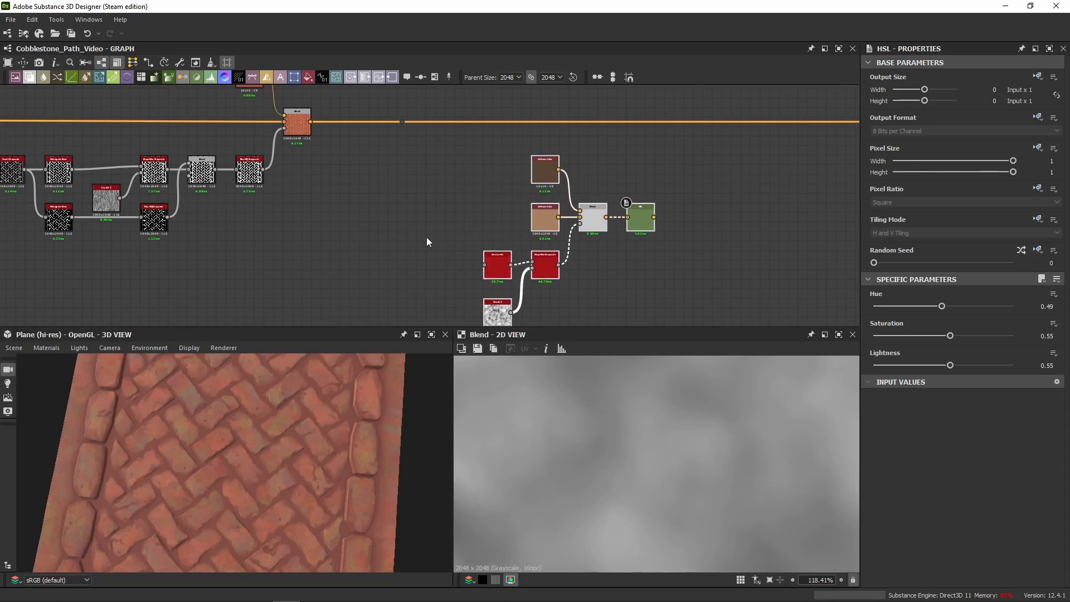
# Preview the pasted group's HSL output and its Auto Levels node
pyautogui.doubleClick(640, 219)
pyautogui.moveTo(653, 275); pyautogui.dragTo(533, 220, button='middle')
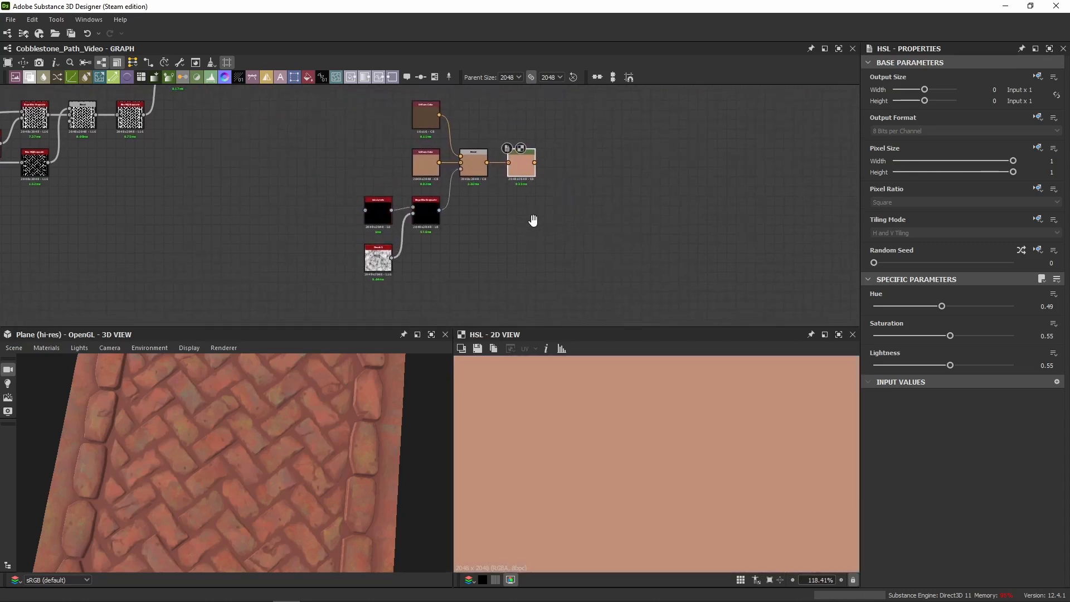
pyautogui.doubleClick(384, 222)
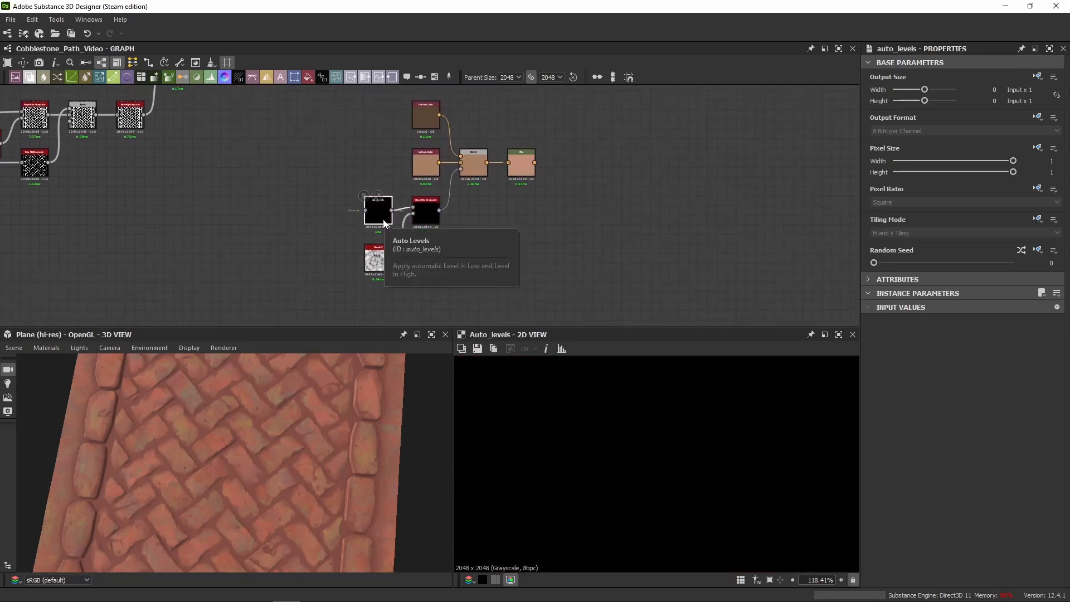
# Move the pasted colour node group farther along the graph, above the Ground Level and Ground Only nodes
pyautogui.moveTo(311, 278); pyautogui.dragTo(461, 100, button='middle')
pyautogui.scroll(-2, 390, 246)
pyautogui.scroll(-2, 378, 263)
pyautogui.scroll(-2, 464, 209)
pyautogui.moveTo(401, 234); pyautogui.dragTo(530, 132, button='middle')
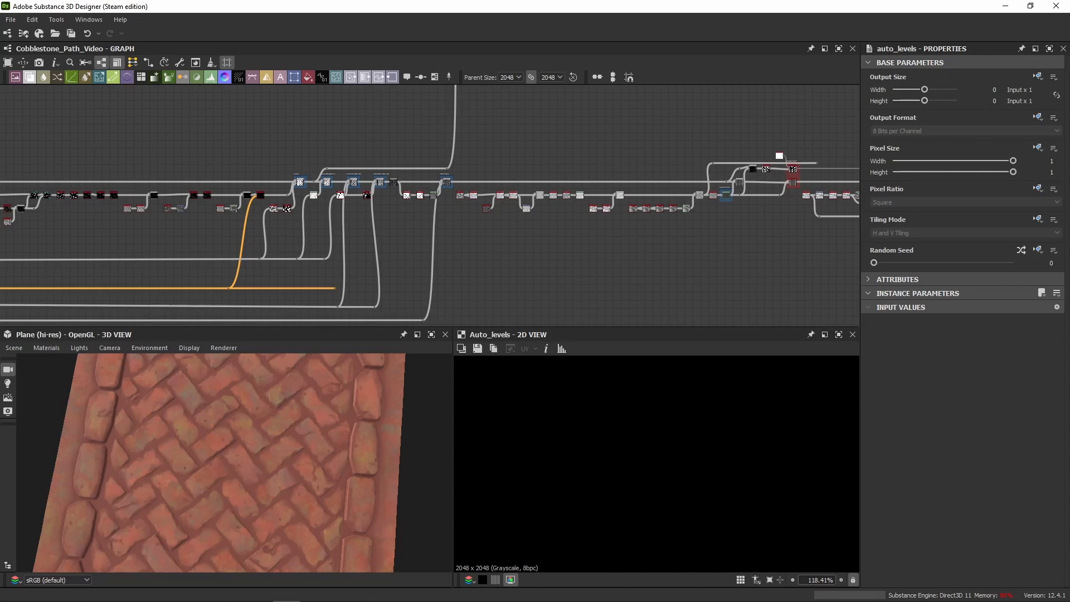
pyautogui.scroll(6, 357, 223)
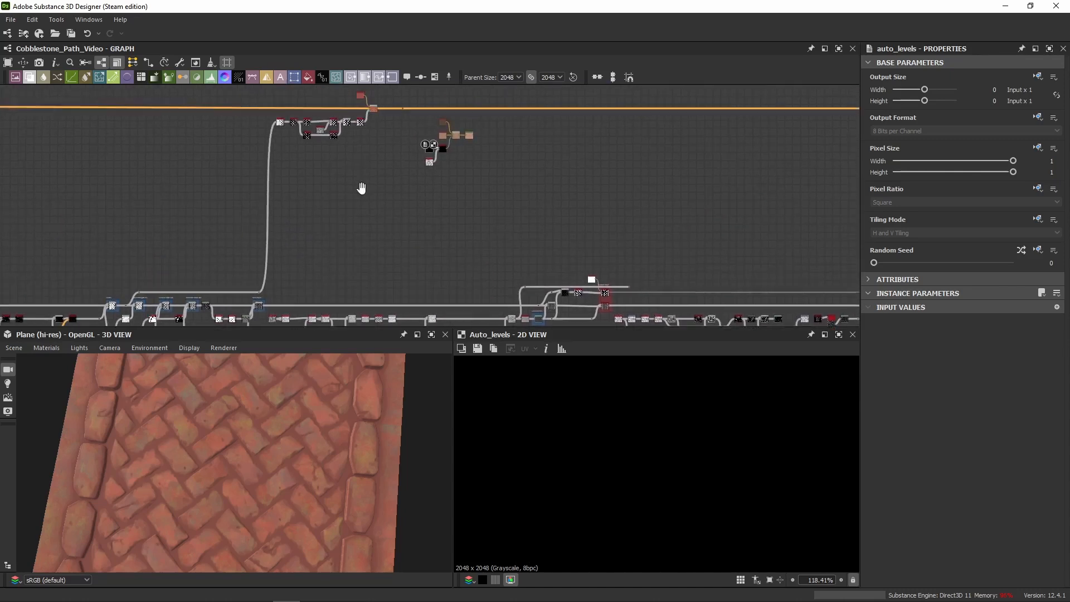
pyautogui.moveTo(503, 227); pyautogui.dragTo(459, 153, button='middle')
pyautogui.scroll(-1, 459, 154)
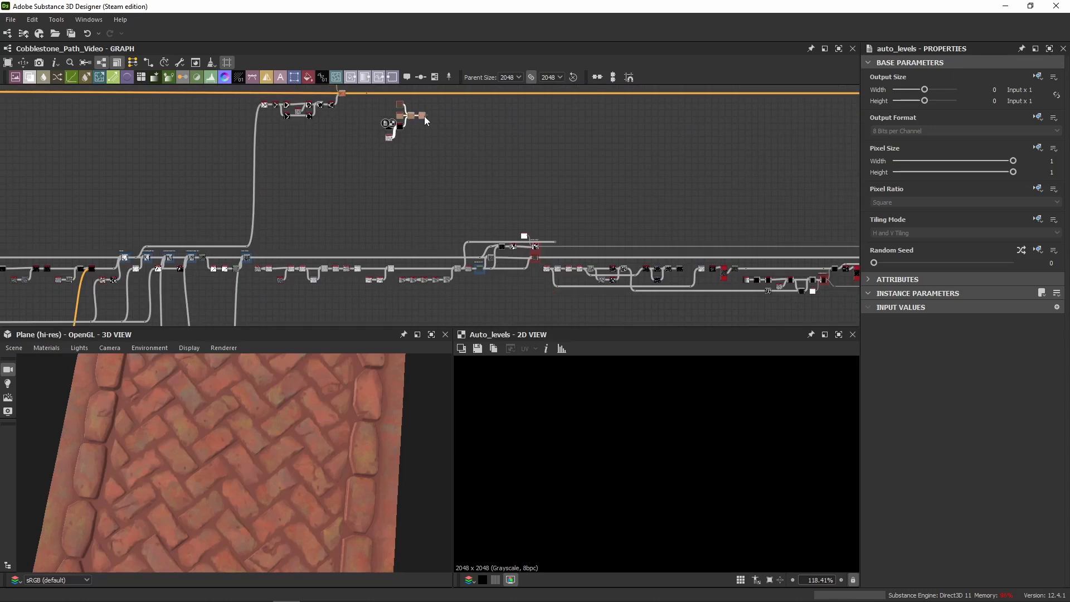
pyautogui.moveTo(425, 116); pyautogui.dragTo(536, 116)
pyautogui.scroll(3, 532, 239)
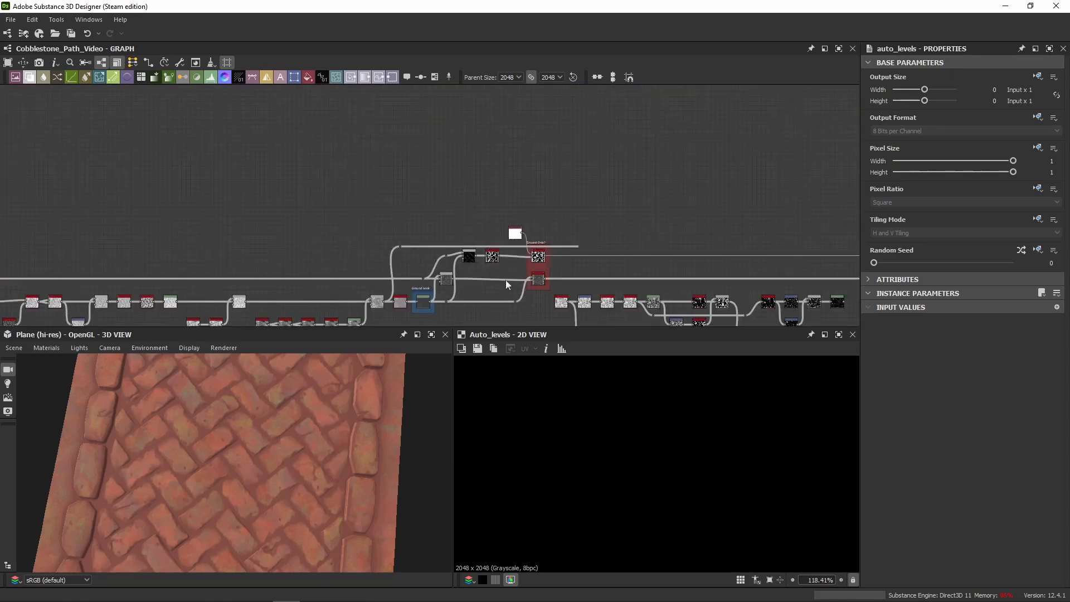
pyautogui.moveTo(563, 174); pyautogui.dragTo(514, 276, button='middle')
pyautogui.moveTo(514, 168); pyautogui.dragTo(503, 222, button='middle')
pyautogui.scroll(3, 471, 145)
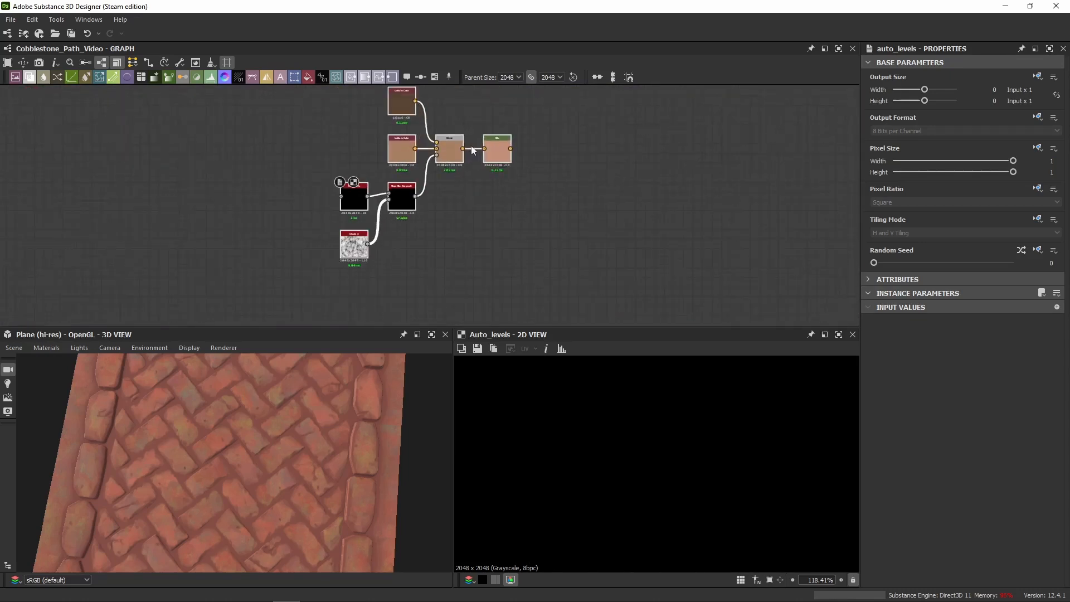
pyautogui.moveTo(443, 152); pyautogui.dragTo(483, 156)
# Preview the Multiply Blend that feeds the Histogram Range before Ground Level, and trace its rerouted output link
pyautogui.scroll(-5, 484, 220)
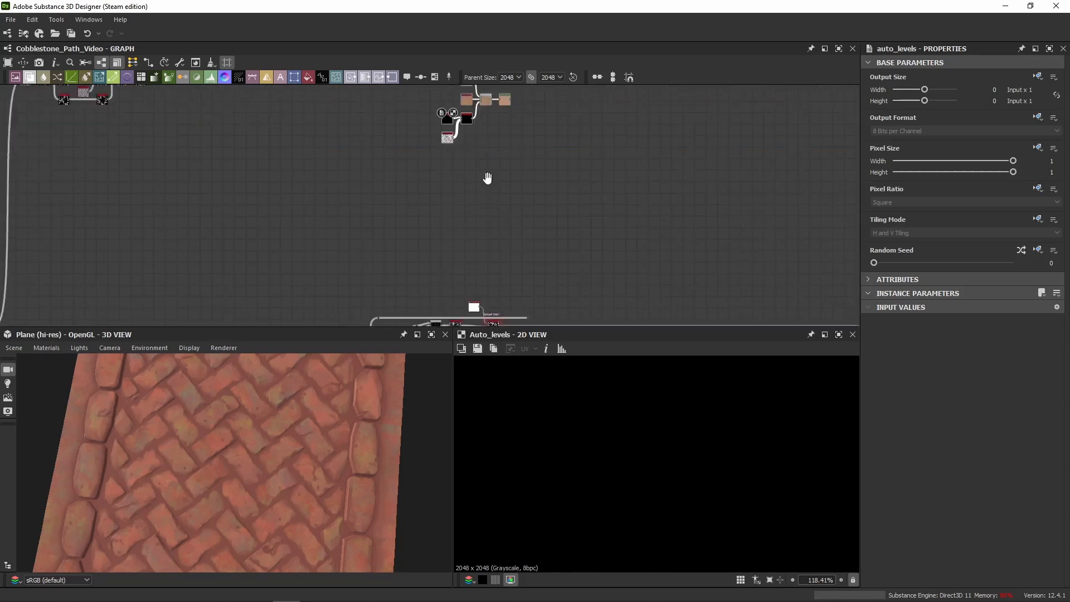
pyautogui.scroll(3, 408, 244)
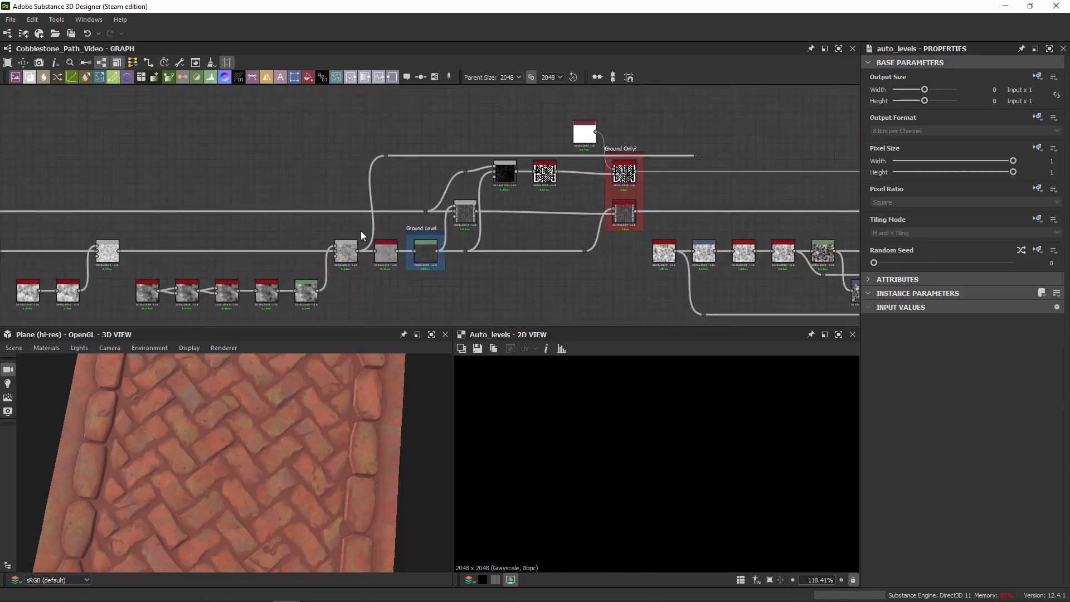
pyautogui.scroll(3, 381, 223)
pyautogui.doubleClick(297, 290)
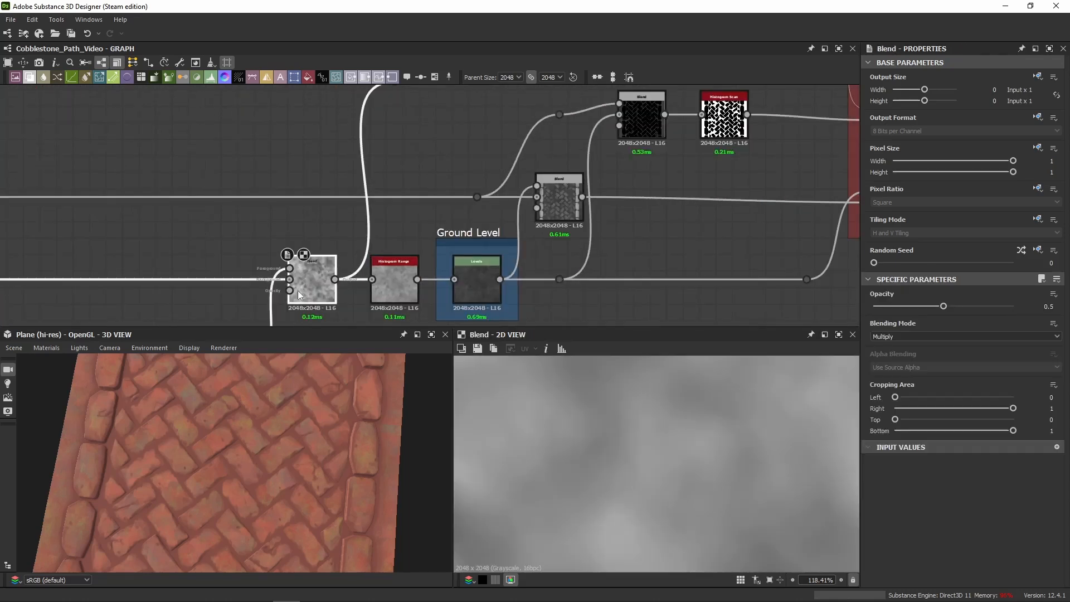
pyautogui.moveTo(353, 100); pyautogui.dragTo(309, 161, button='middle')
pyautogui.moveTo(295, 132); pyautogui.dragTo(386, 153)
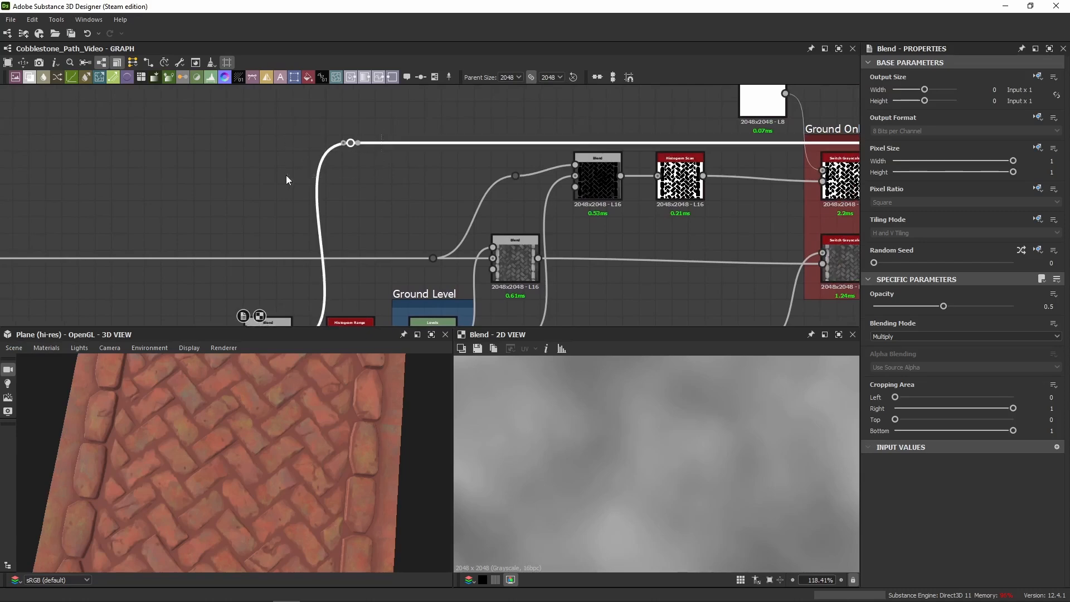
pyautogui.moveTo(376, 171); pyautogui.dragTo(550, 102, button='middle')
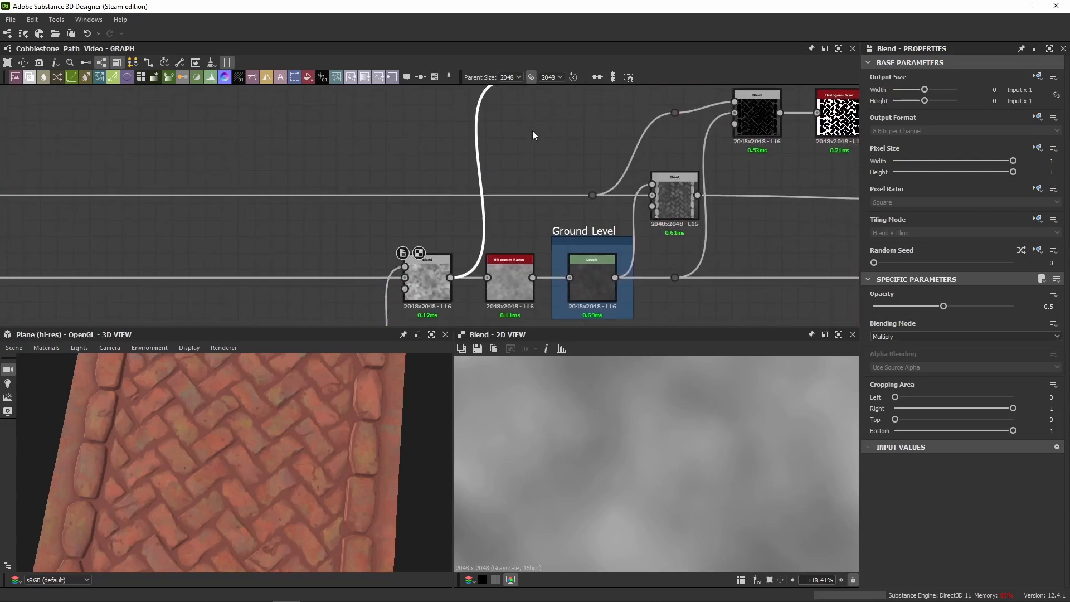
pyautogui.moveTo(441, 258); pyautogui.dragTo(429, 205, button='middle')
pyautogui.scroll(3, 429, 207)
pyautogui.click(417, 251)
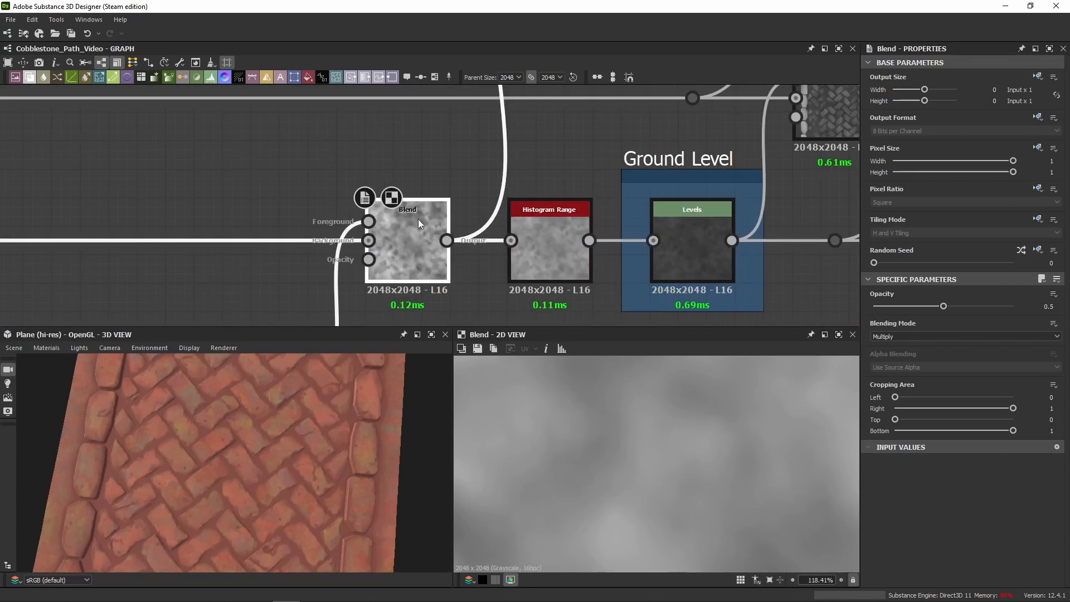
# Preview the Levels node in the Ground Level frame and the Max (Lighten) Blend it feeds
pyautogui.moveTo(540, 195); pyautogui.dragTo(386, 172, button='middle')
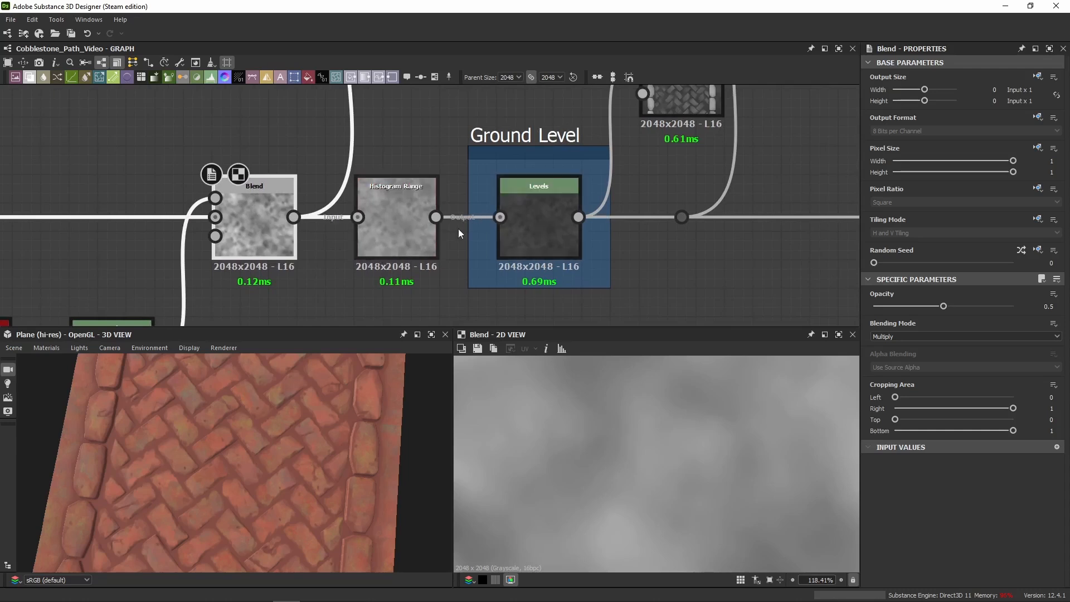
pyautogui.doubleClick(534, 227)
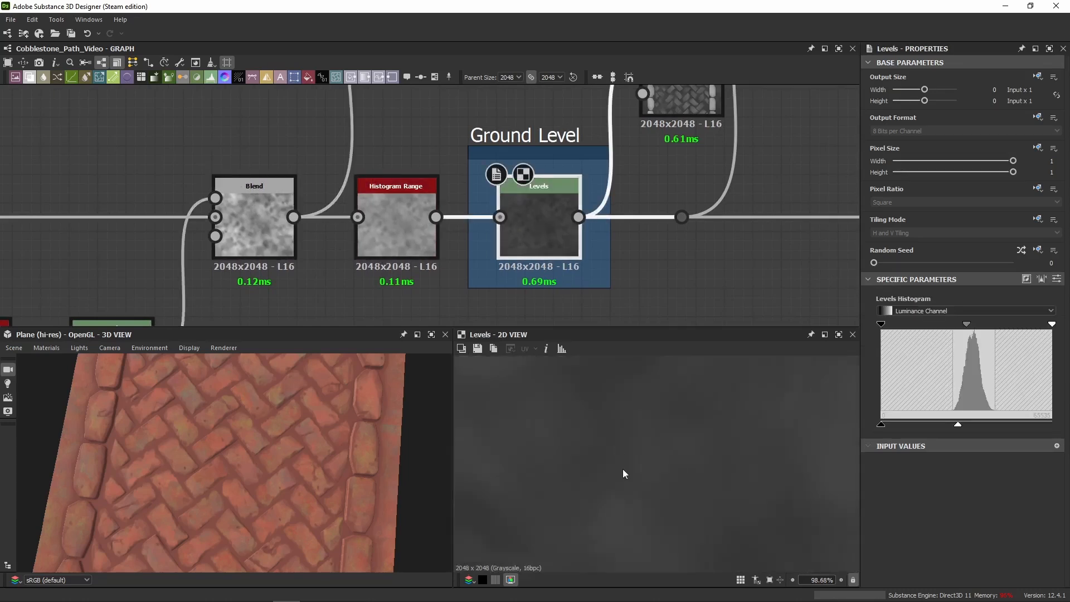
pyautogui.scroll(-8, 617, 467)
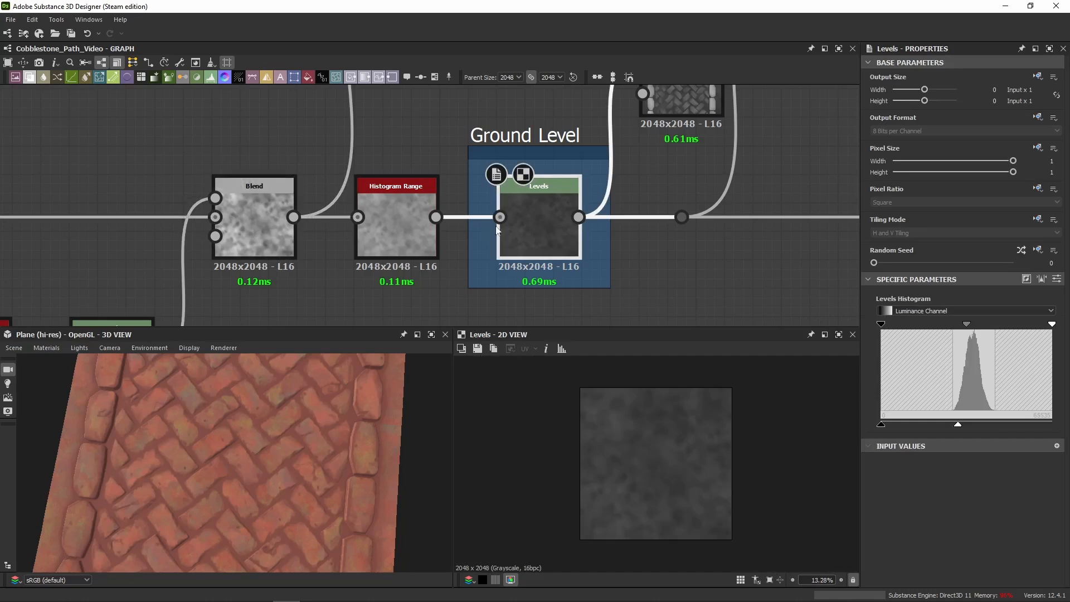
pyautogui.moveTo(498, 230); pyautogui.dragTo(451, 300, button='middle')
pyautogui.doubleClick(630, 174)
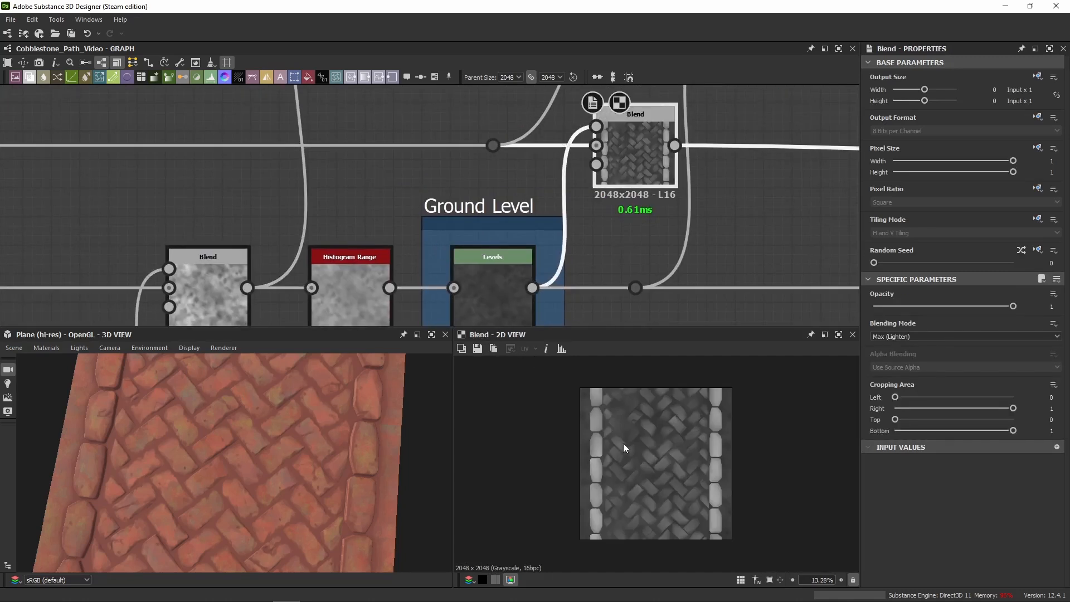
pyautogui.scroll(3, 624, 443)
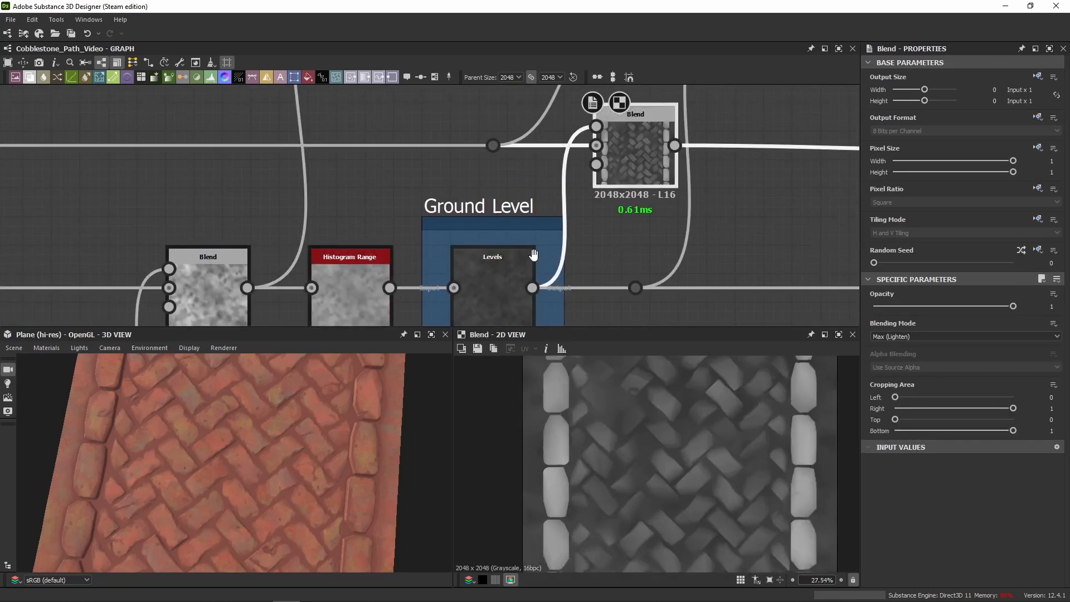
# Compare the parameters of the Histogram Range with those of the Levels node in the Ground Level frame
pyautogui.moveTo(498, 297); pyautogui.dragTo(512, 215, button='middle')
pyautogui.click(513, 215)
pyautogui.click(390, 219)
pyautogui.click(506, 213)
pyautogui.click(390, 216)
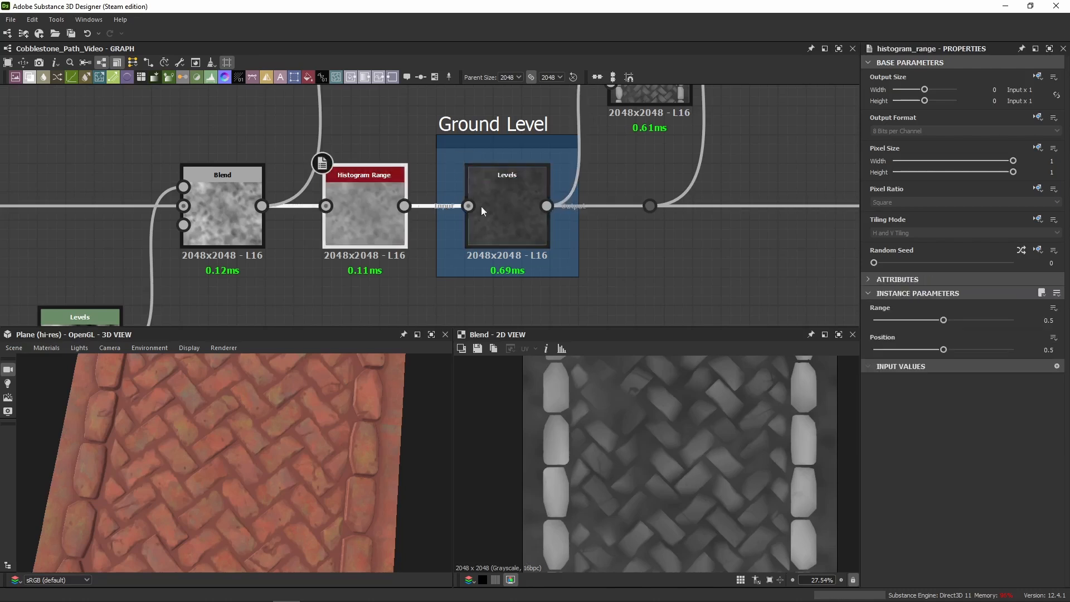
pyautogui.click(490, 209)
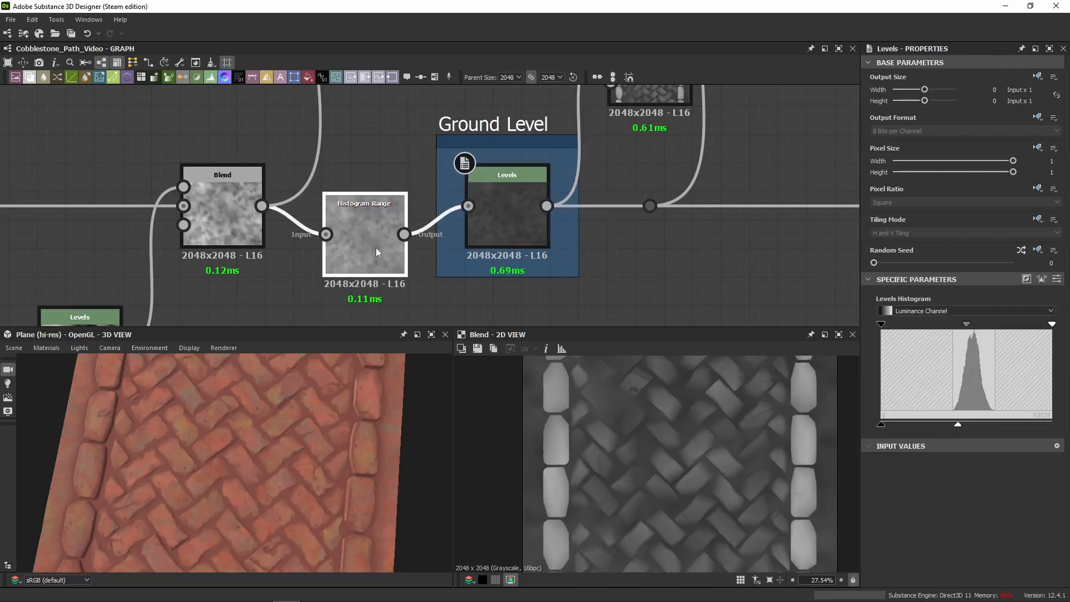
pyautogui.click(340, 210)
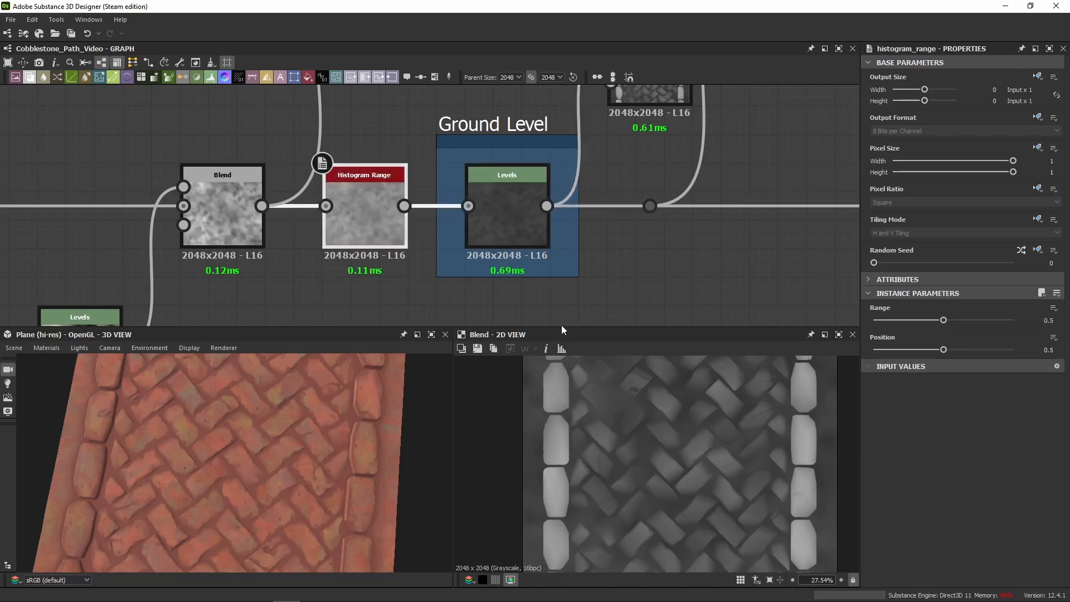
# Preview the full Multiply Blend noise, follow its output link past the Ground Only frame, and select the reroute dot at its end
pyautogui.click(229, 202)
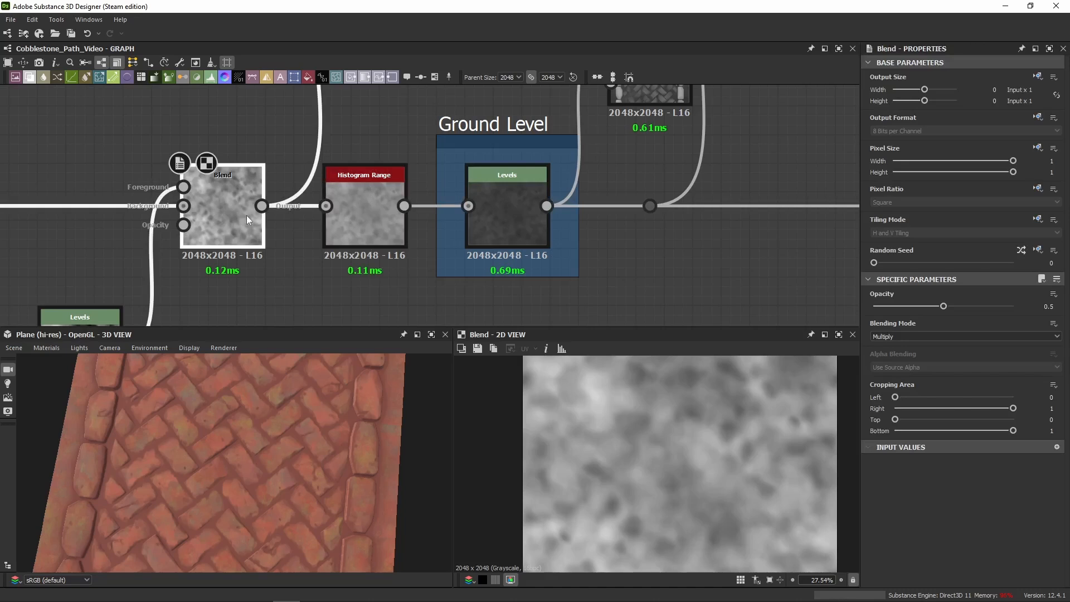
pyautogui.scroll(-3, 668, 448)
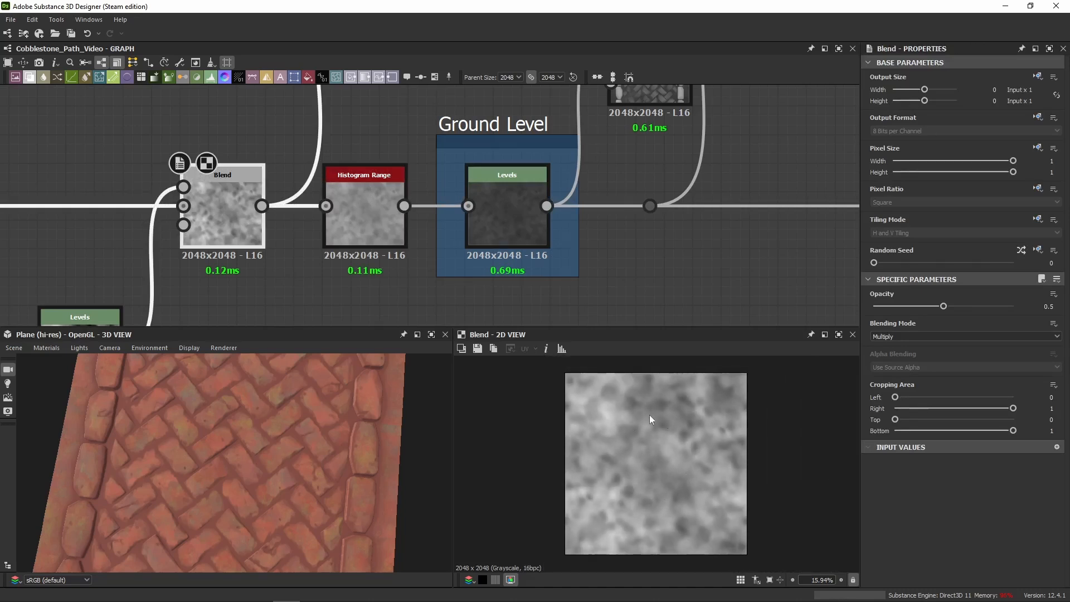
pyautogui.moveTo(320, 116); pyautogui.dragTo(294, 296, button='middle')
pyautogui.scroll(-3, 298, 241)
pyautogui.moveTo(324, 126); pyautogui.dragTo(262, 171, button='middle')
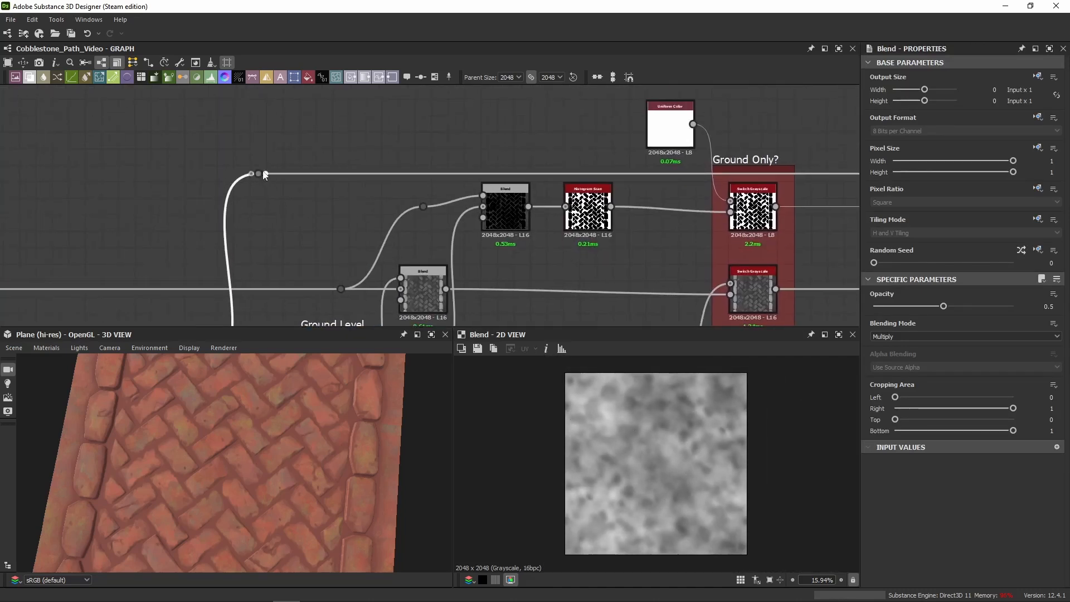
pyautogui.moveTo(659, 175); pyautogui.dragTo(380, 180, button='middle')
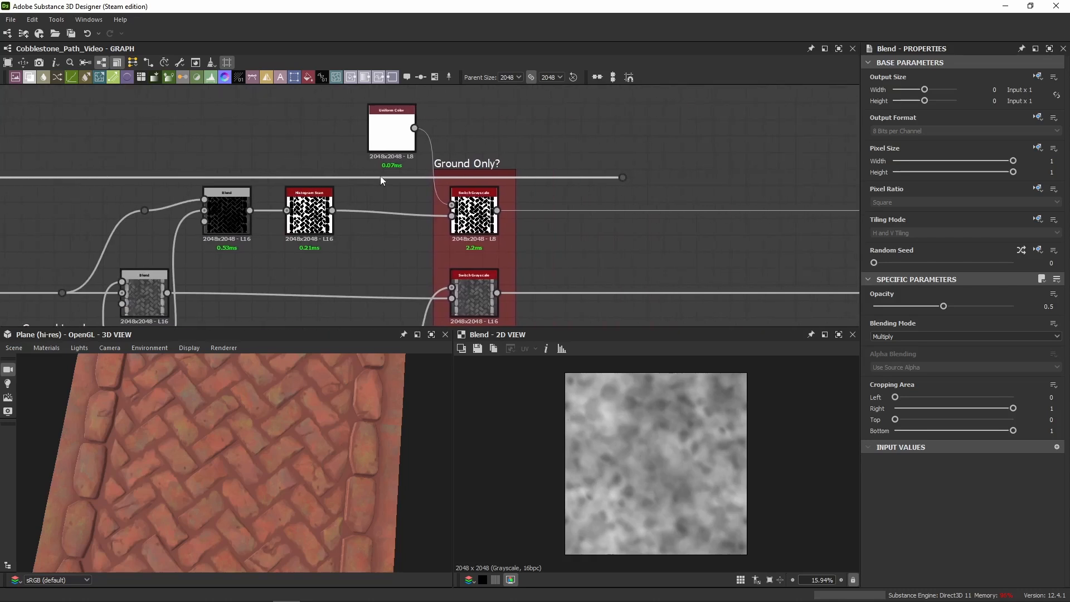
pyautogui.scroll(2, 467, 167)
pyautogui.moveTo(734, 185)
pyautogui.mouseDown()
pyautogui.moveTo(736, 222)
pyautogui.moveTo(735, 172)
pyautogui.moveTo(736, 184)
pyautogui.mouseUp()
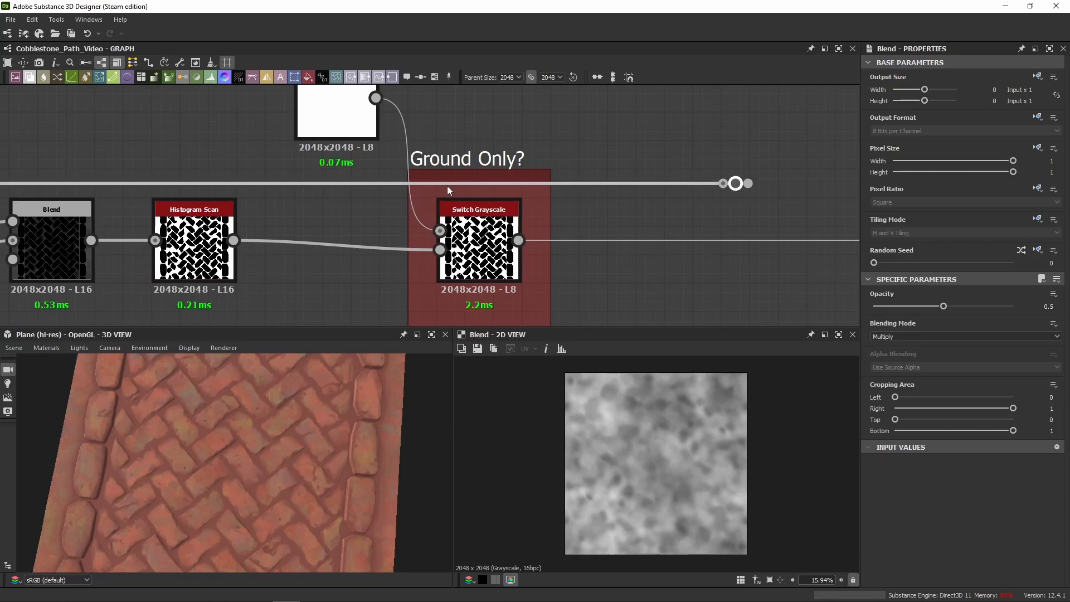
# Connect the dot node carrying the Blend noise to the input of the Auto Levels node in the brown colour group
pyautogui.scroll(-3, 557, 121)
pyautogui.moveTo(557, 122); pyautogui.dragTo(271, 213, button='middle')
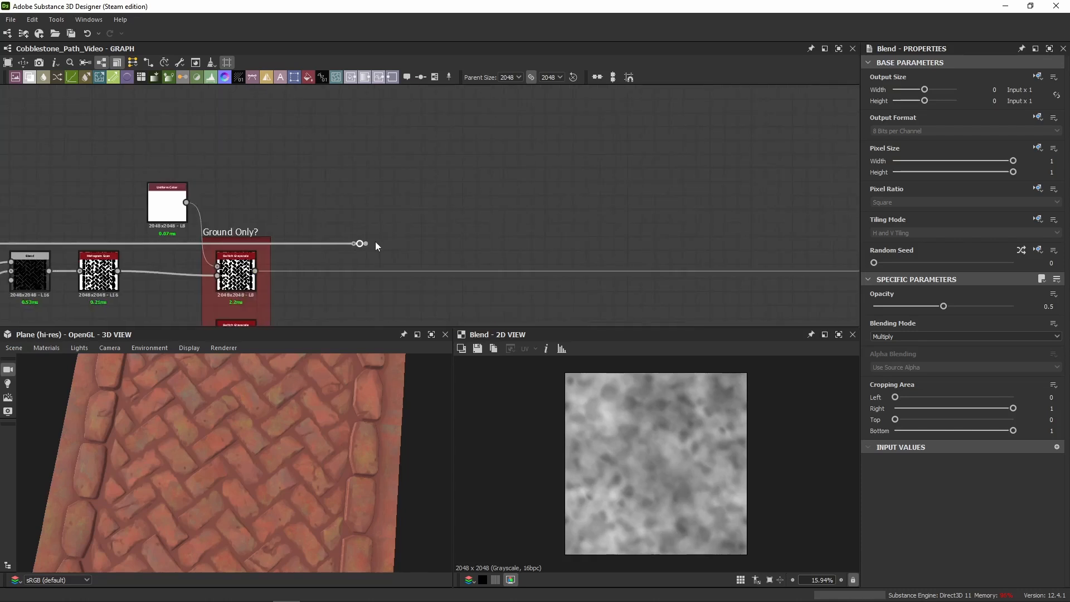
pyautogui.scroll(-5, 395, 176)
pyautogui.moveTo(381, 201); pyautogui.dragTo(301, 152)
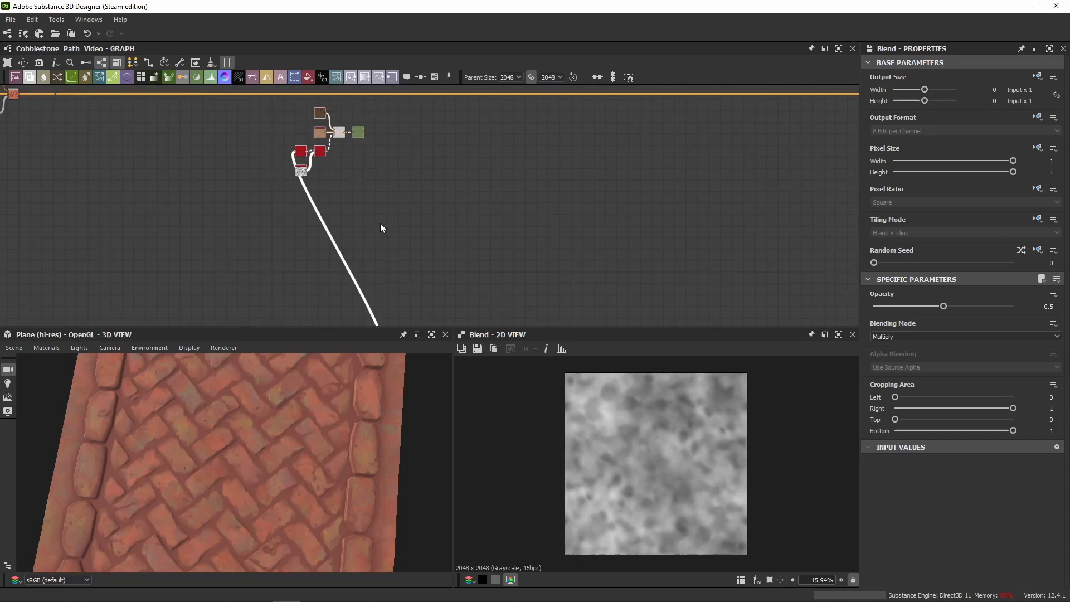
pyautogui.scroll(-3, 380, 222)
pyautogui.scroll(3, 372, 182)
pyautogui.moveTo(409, 181); pyautogui.dragTo(477, 182, button='middle')
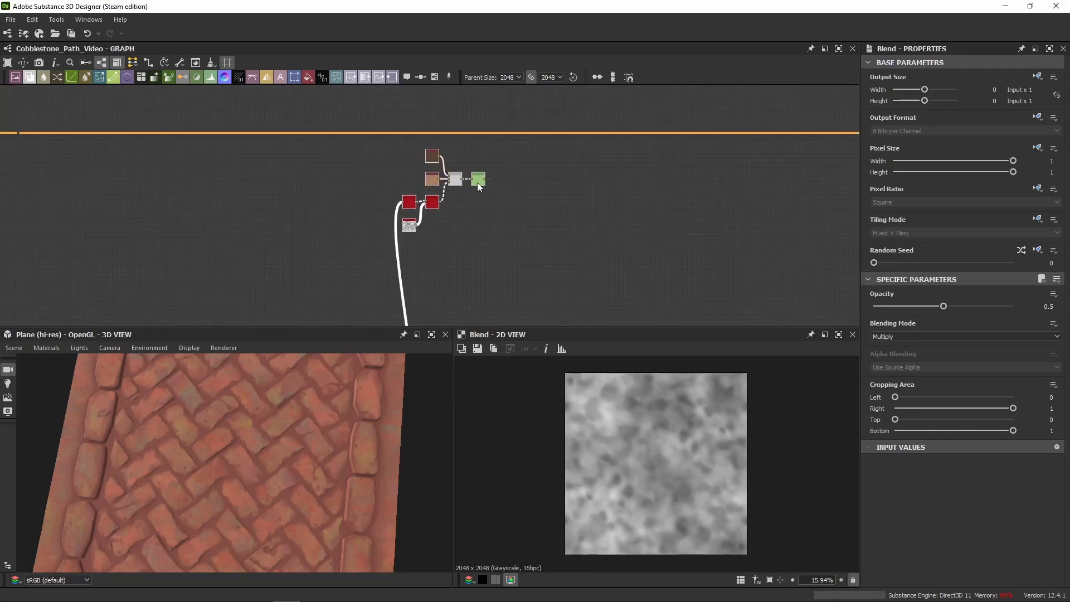
pyautogui.scroll(-3, 477, 182)
pyautogui.scroll(3, 460, 131)
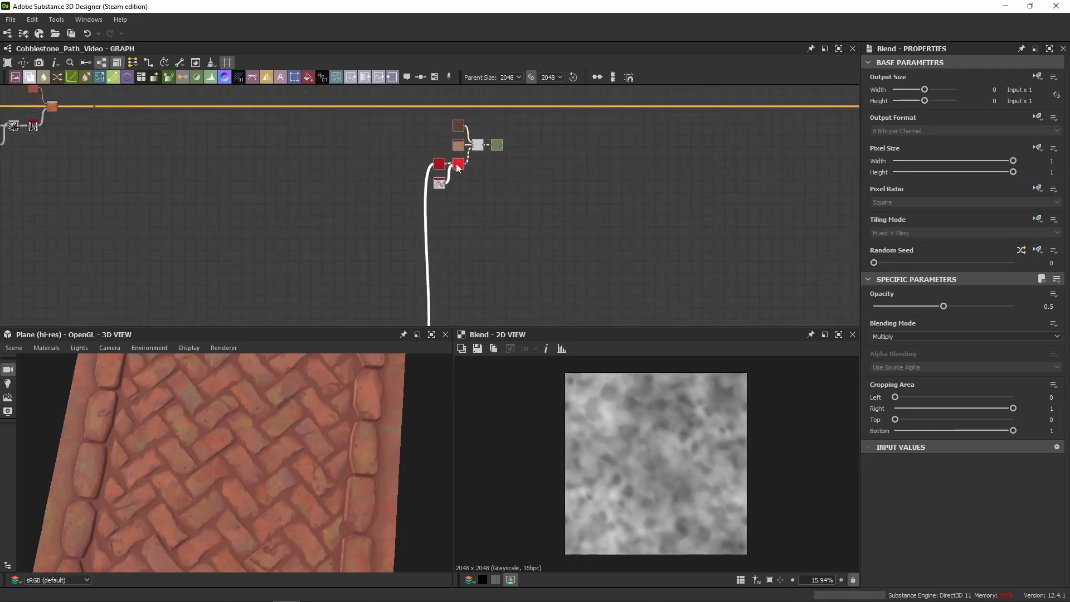
# Preview the Auto Levels output against its source Blend noise, and inspect the Clouds 2 node's pattern and settings
pyautogui.scroll(3, 437, 183)
pyautogui.scroll(2, 438, 183)
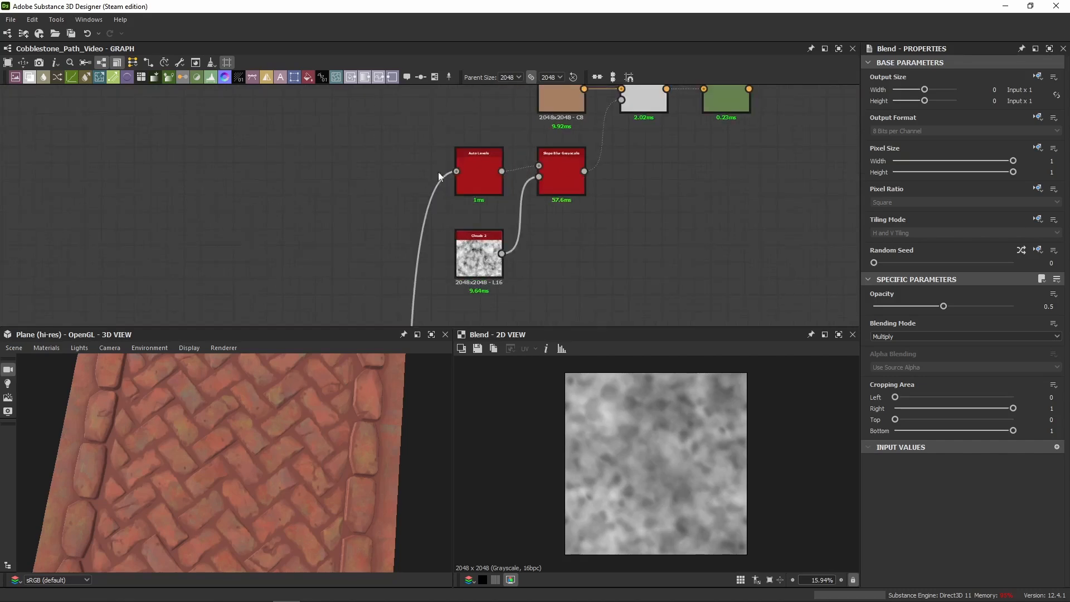
pyautogui.doubleClick(474, 167)
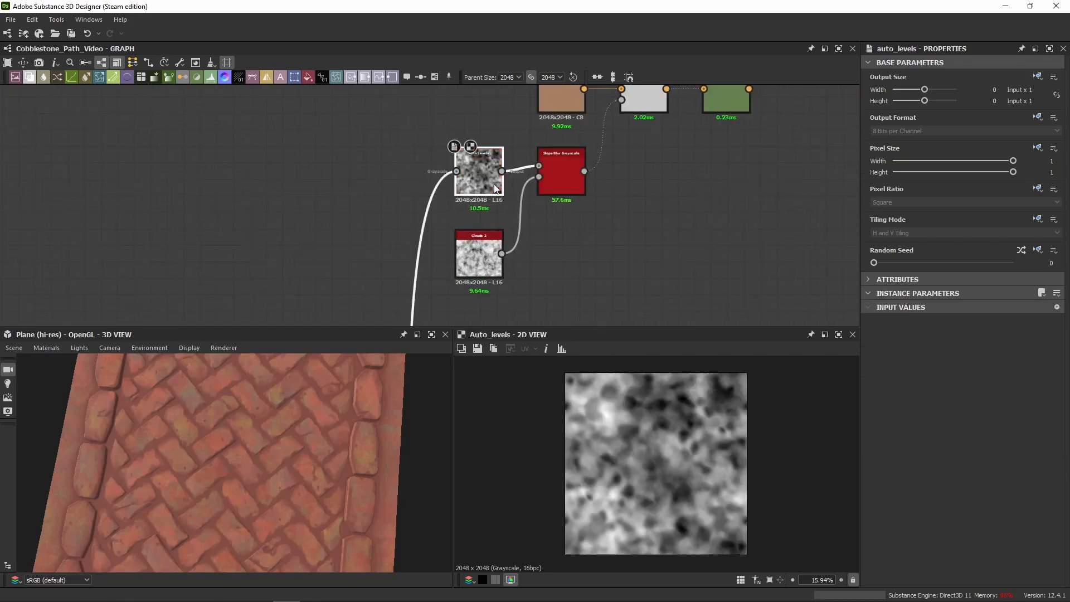
pyautogui.click(455, 172)
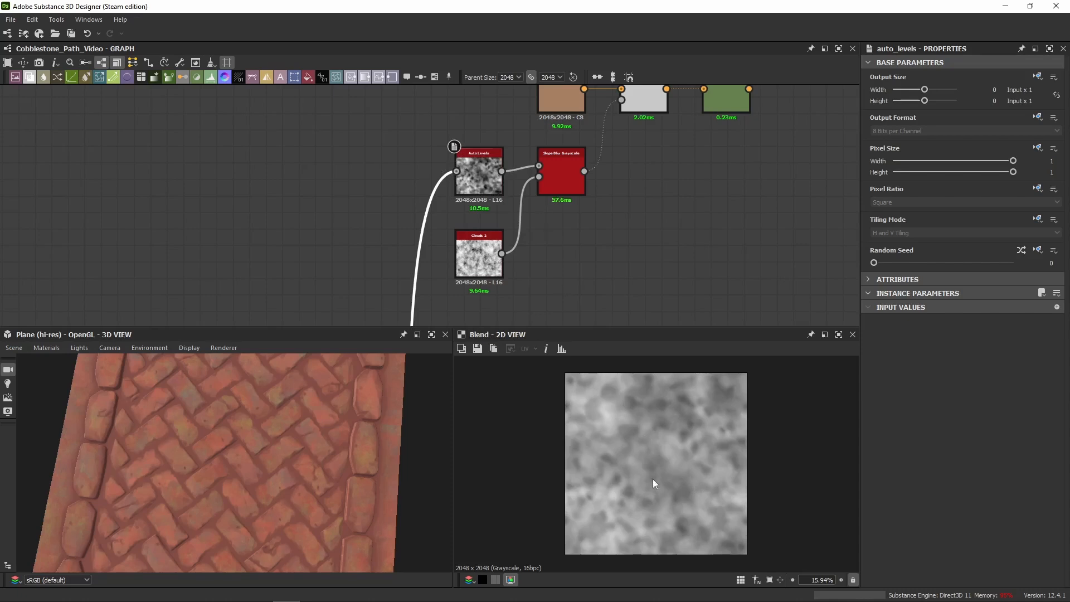
pyautogui.doubleClick(490, 186)
pyautogui.moveTo(553, 242); pyautogui.dragTo(488, 213, button='middle')
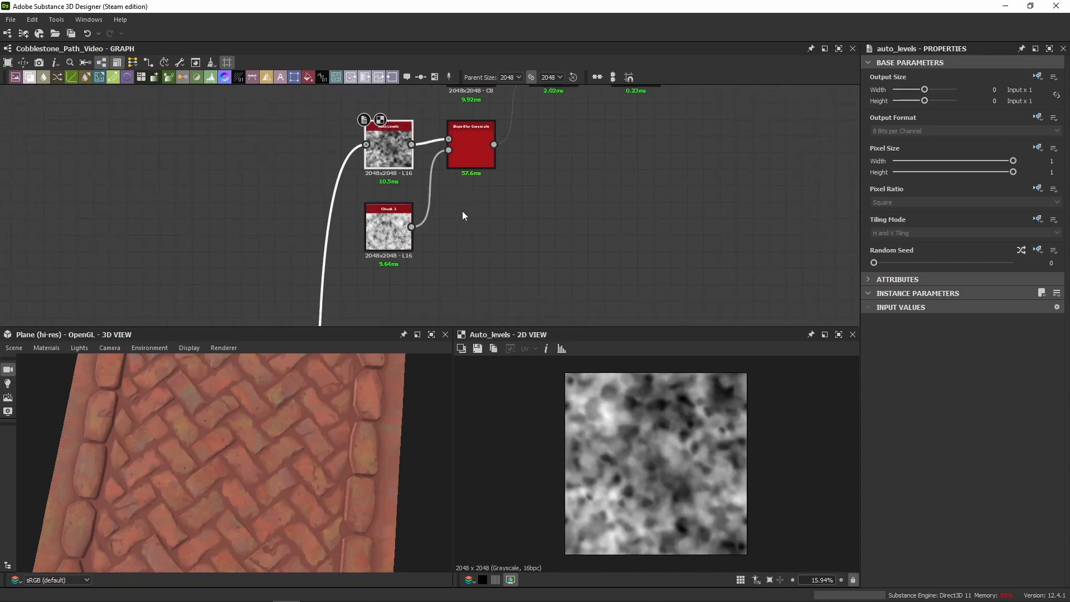
pyautogui.doubleClick(398, 209)
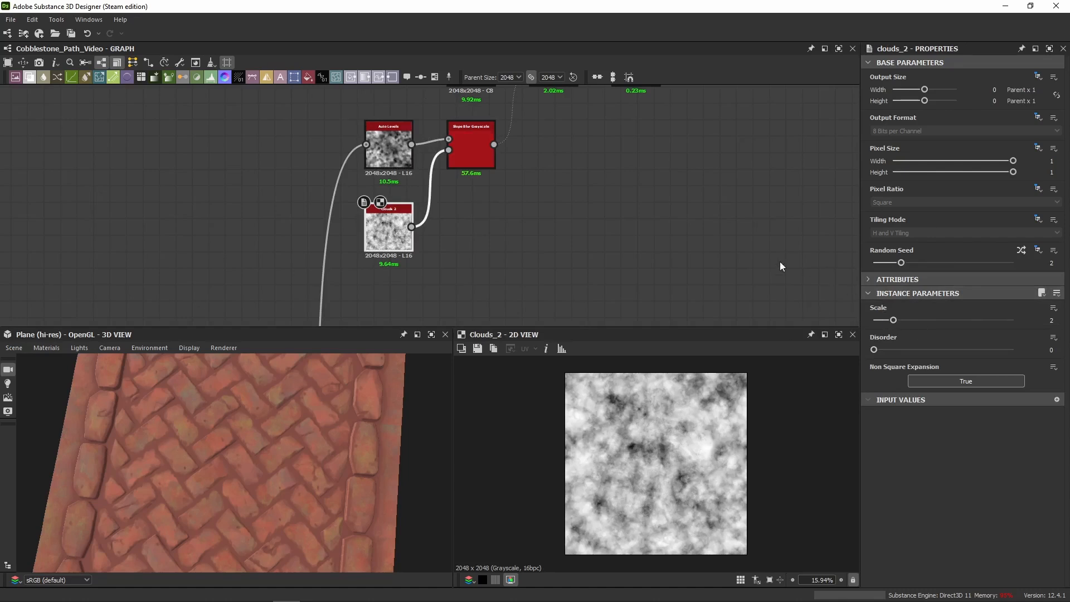
pyautogui.moveTo(559, 201); pyautogui.dragTo(520, 263, button='middle')
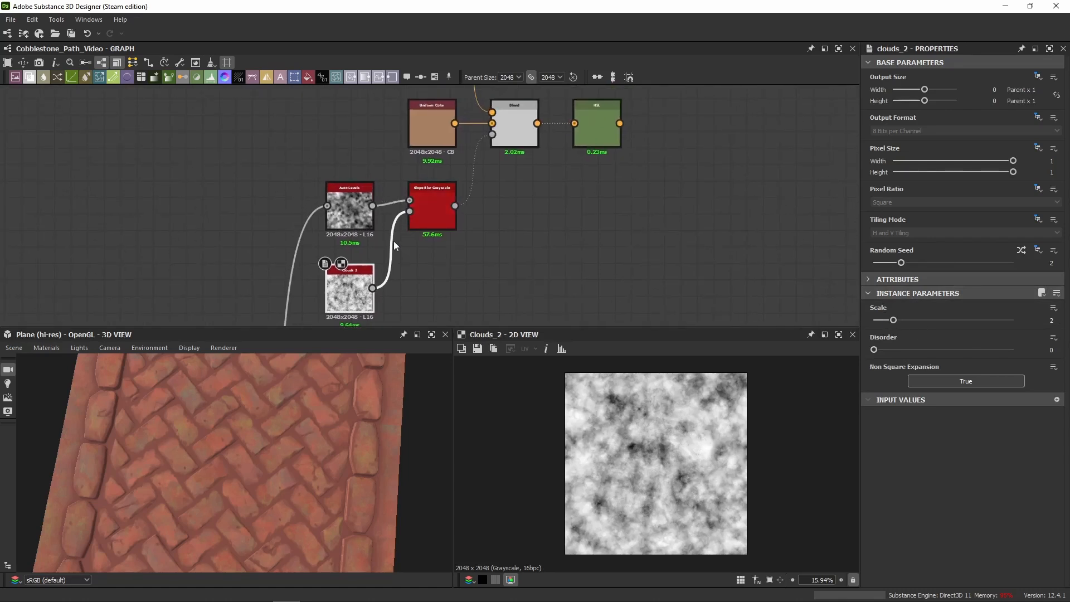
# Examine the Slope Blur Grayscale output up close along with its samples, intensity and mode settings
pyautogui.scroll(-2, 370, 178)
pyautogui.moveTo(362, 128); pyautogui.dragTo(363, 171, button='middle')
pyautogui.moveTo(308, 124); pyautogui.dragTo(583, 364)
pyautogui.moveTo(348, 245); pyautogui.dragTo(344, 245)
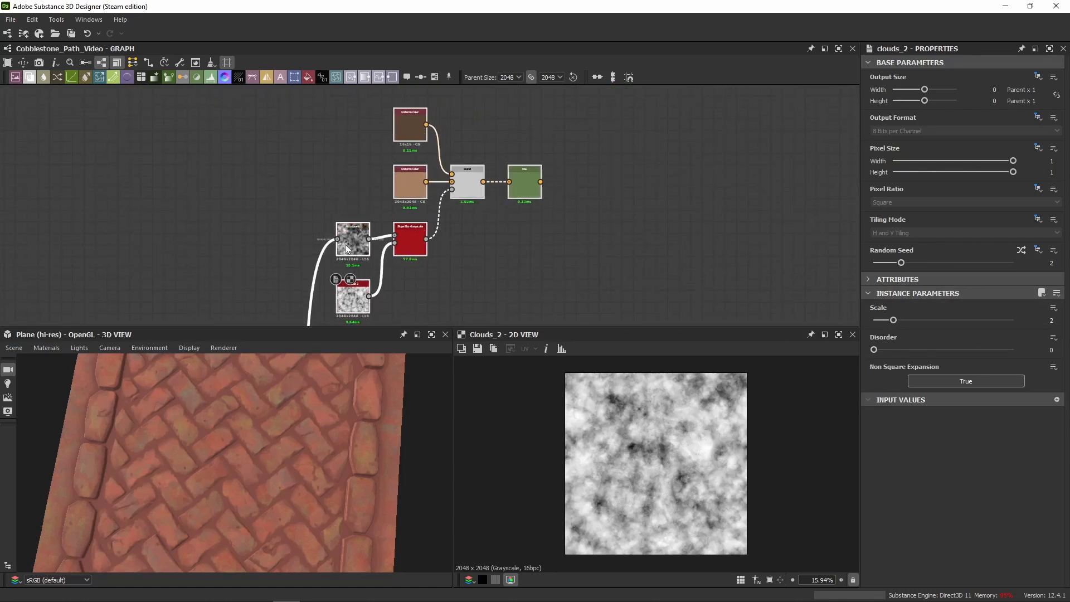
pyautogui.scroll(3, 449, 263)
pyautogui.click(396, 175)
pyautogui.scroll(5, 645, 465)
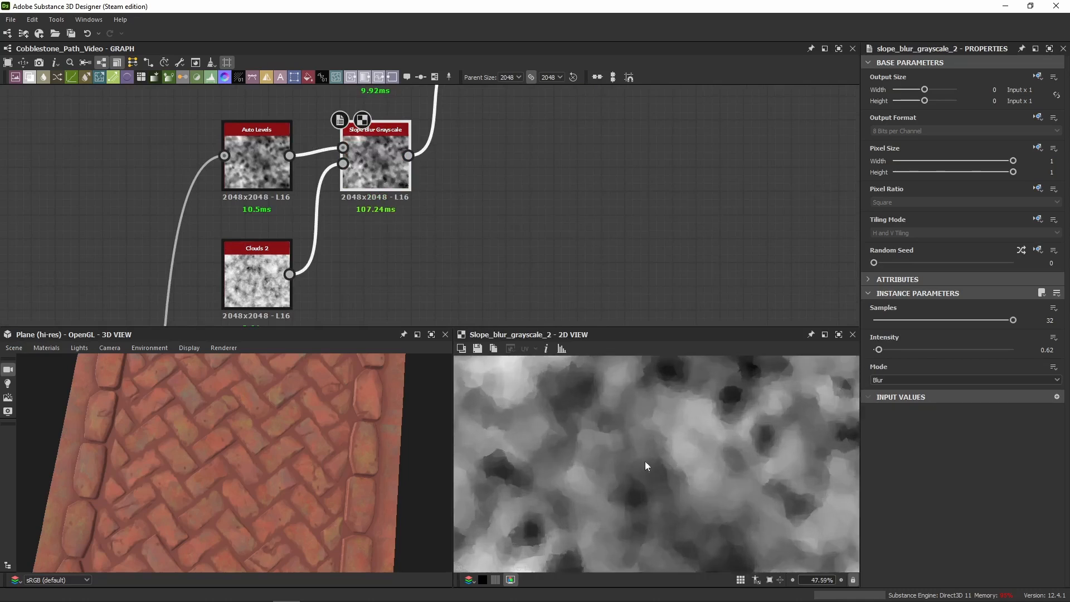
pyautogui.scroll(3, 645, 465)
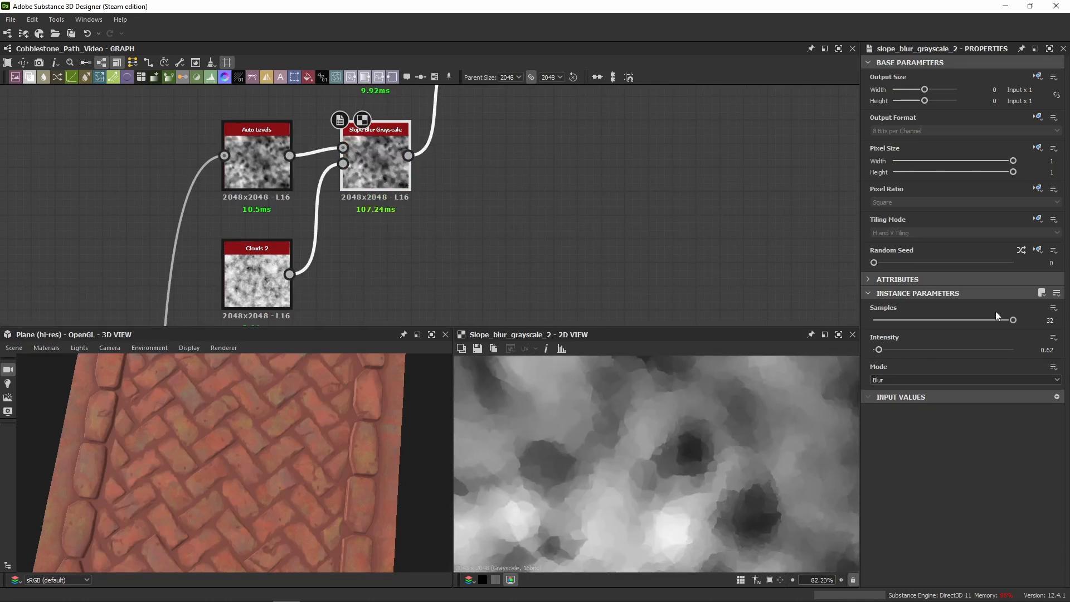
pyautogui.scroll(2, 653, 438)
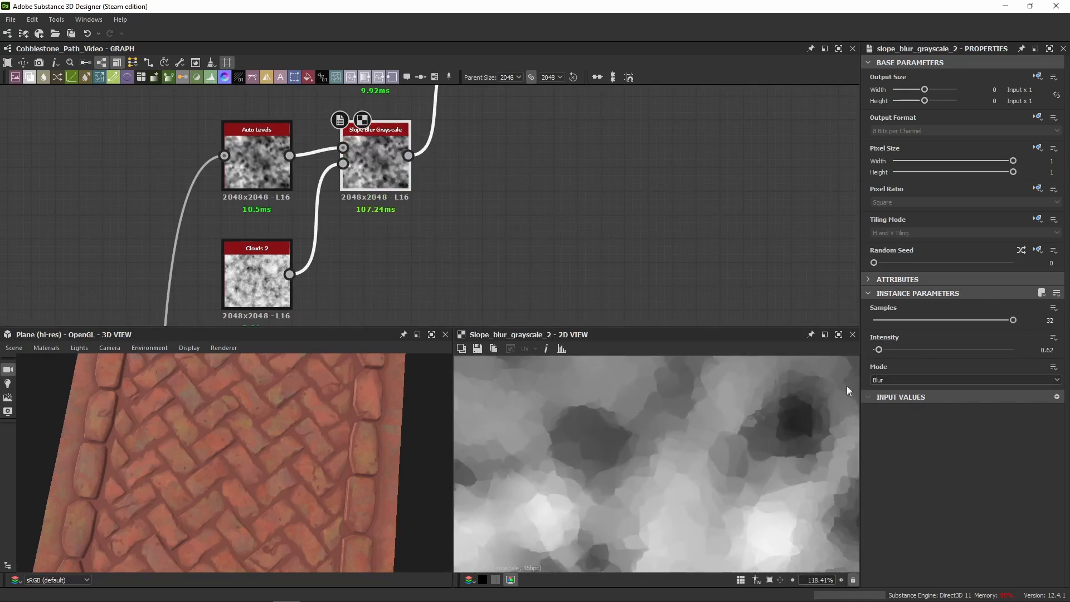
pyautogui.scroll(-5, 686, 437)
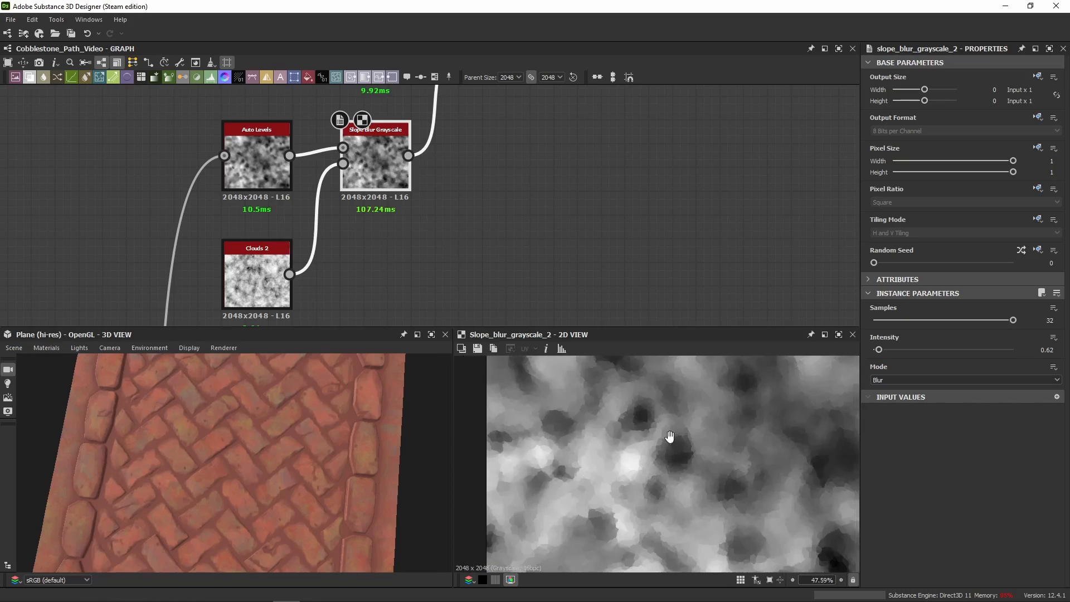
pyautogui.moveTo(669, 436); pyautogui.dragTo(543, 367, button='middle')
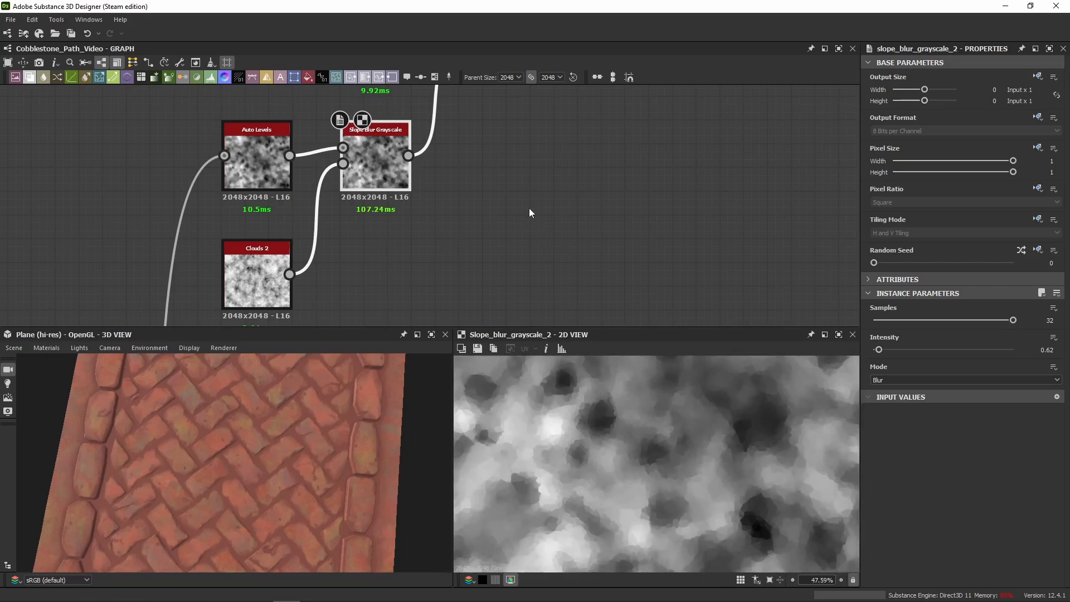
# Preview the Blend node that mixes the two brown Uniform Color nodes and check its blending settings
pyautogui.scroll(-3, 495, 234)
pyautogui.click(496, 205)
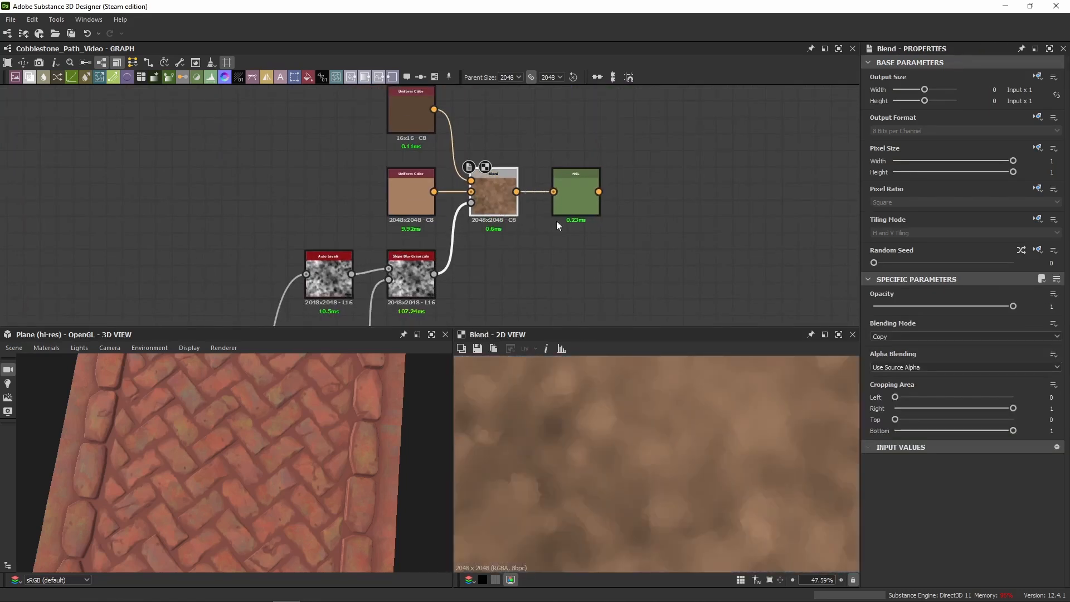
pyautogui.moveTo(328, 138); pyautogui.dragTo(343, 185, button='middle')
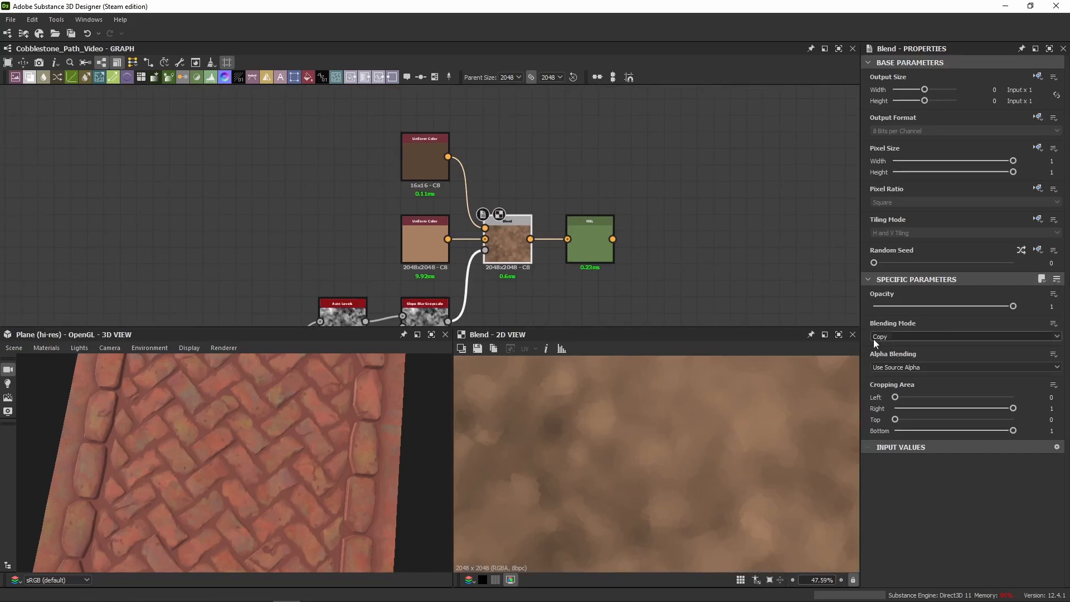
pyautogui.moveTo(338, 141); pyautogui.dragTo(415, 252)
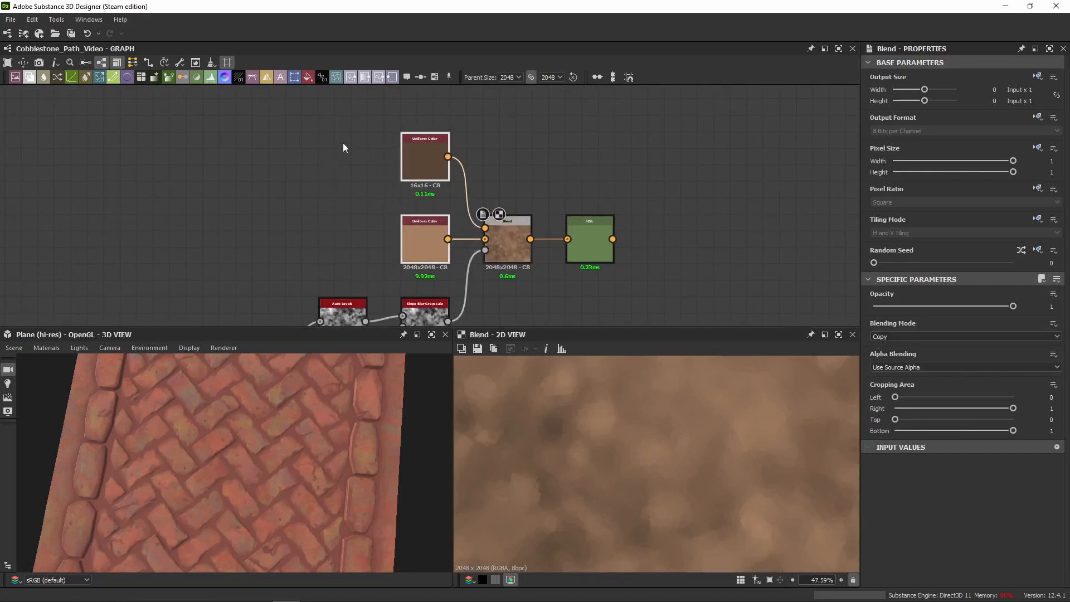
pyautogui.moveTo(342, 137); pyautogui.dragTo(418, 255)
pyautogui.click(504, 250)
pyautogui.scroll(-6, 637, 477)
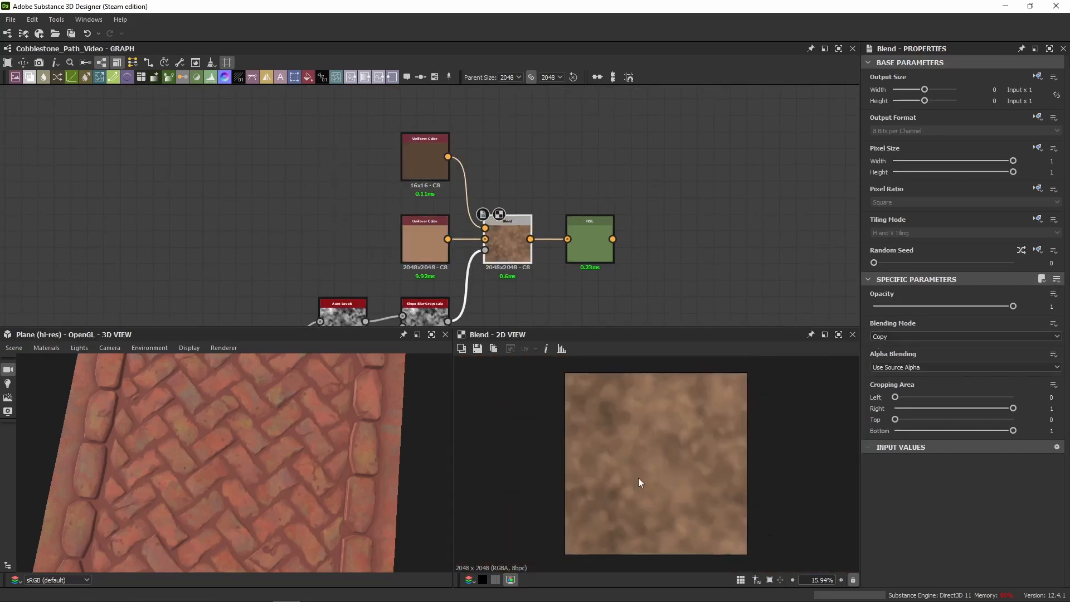
pyautogui.scroll(1, 644, 493)
# Check the Slope Blur Grayscale mask and the darker Uniform Color node's HSV values
pyautogui.doubleClick(432, 311)
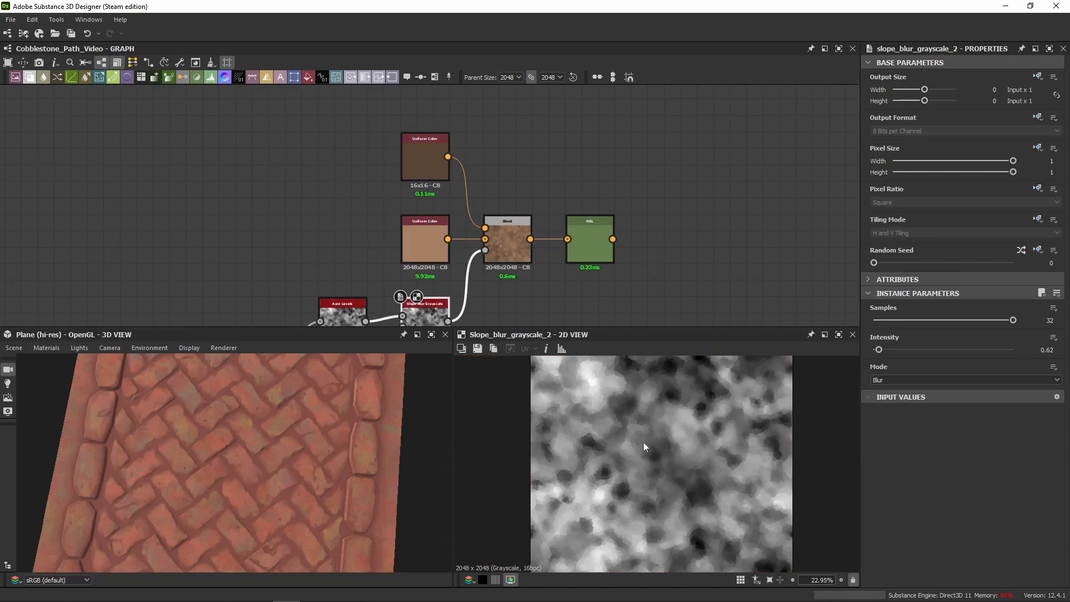
pyautogui.click(423, 237)
pyautogui.doubleClick(419, 163)
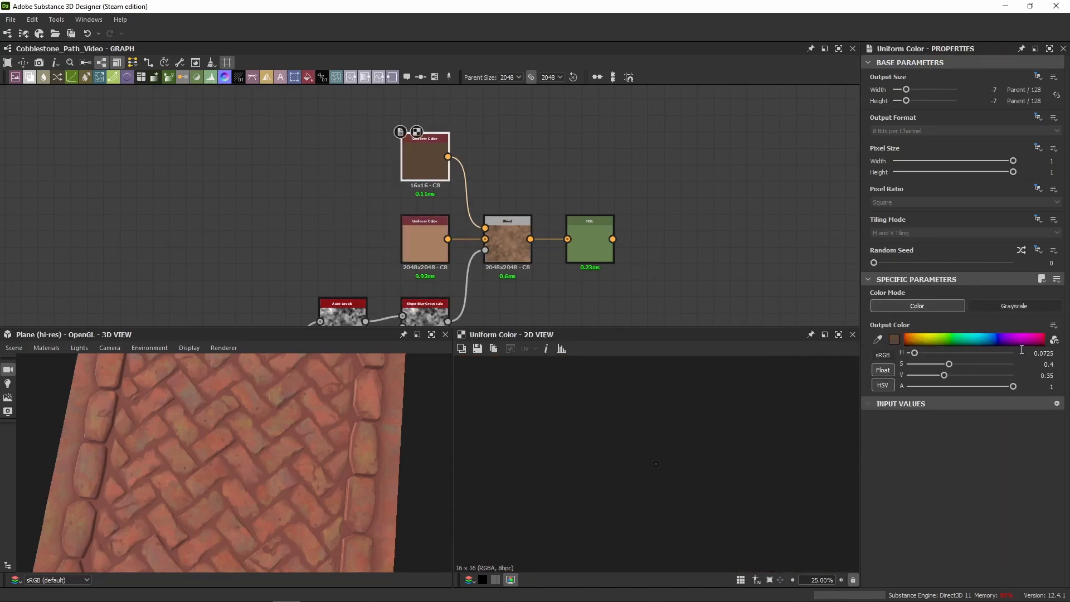
# Set the lighter Uniform Color node's hue to 0.0725 and its saturation to 0.4
pyautogui.click(415, 245)
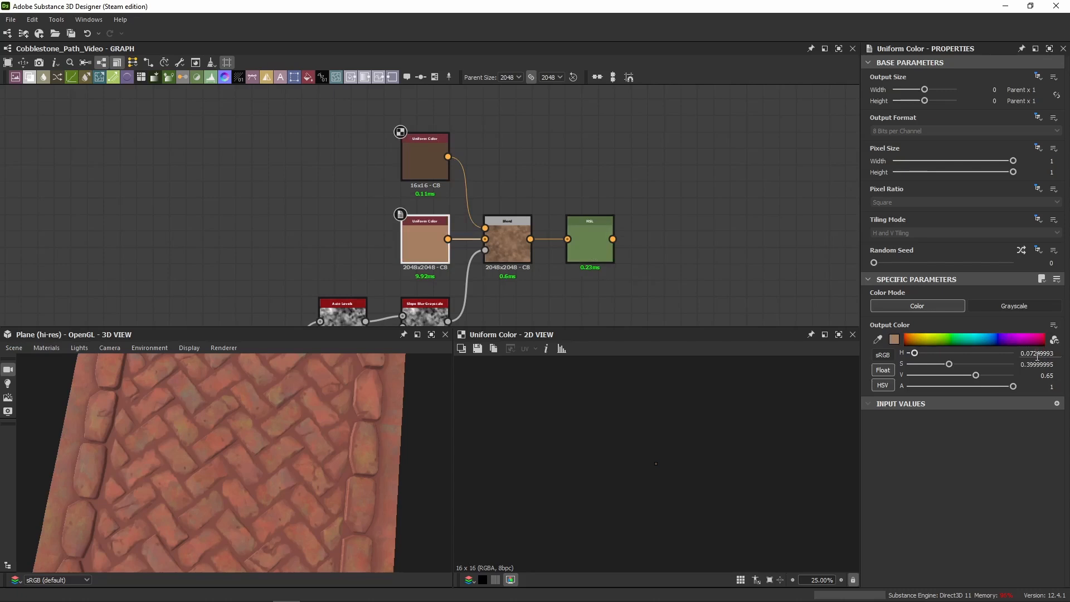
pyautogui.moveTo(1036, 357); pyautogui.dragTo(1061, 358)
pyautogui.write('5')
pyautogui.press('Return')
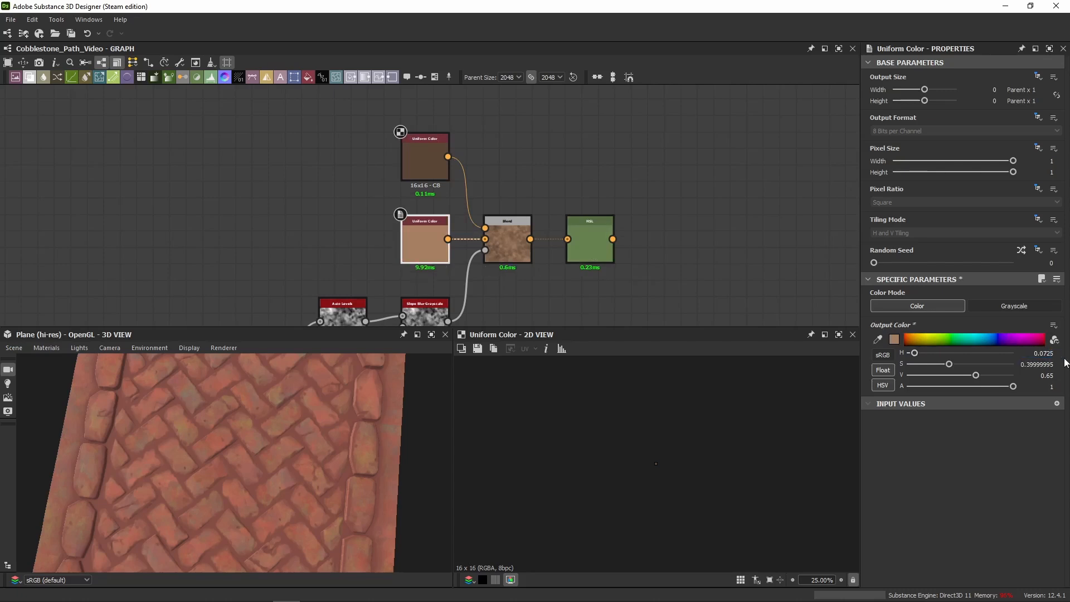
pyautogui.moveTo(1028, 365); pyautogui.dragTo(1058, 365)
pyautogui.write('4')
pyautogui.press('Return')
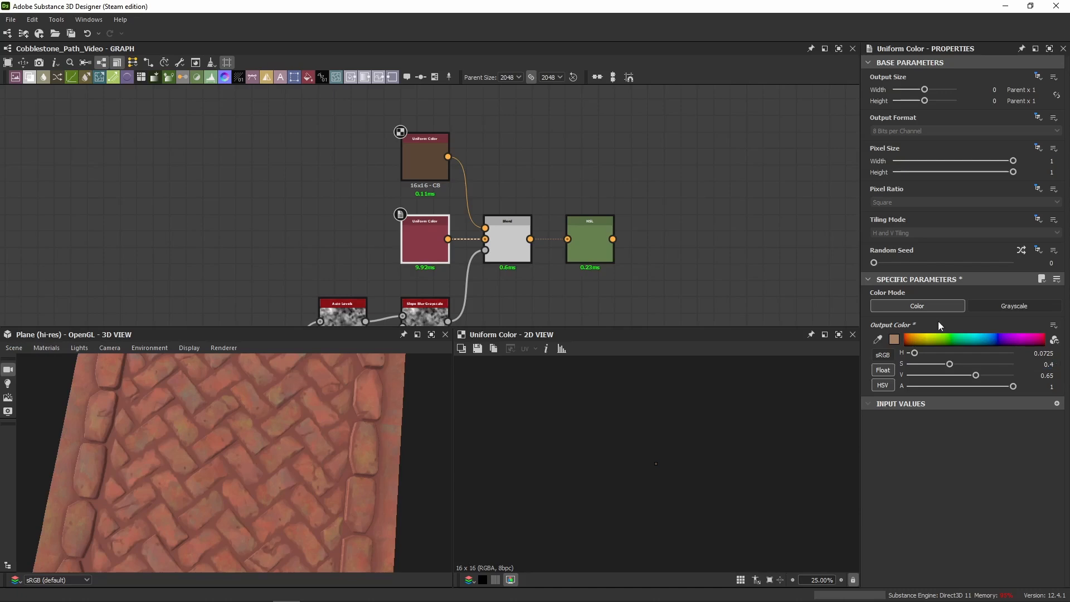
# Preview the lighter Uniform Color, the Blend and the HSL nodes, and check the HSL adjustment settings
pyautogui.doubleClick(420, 240)
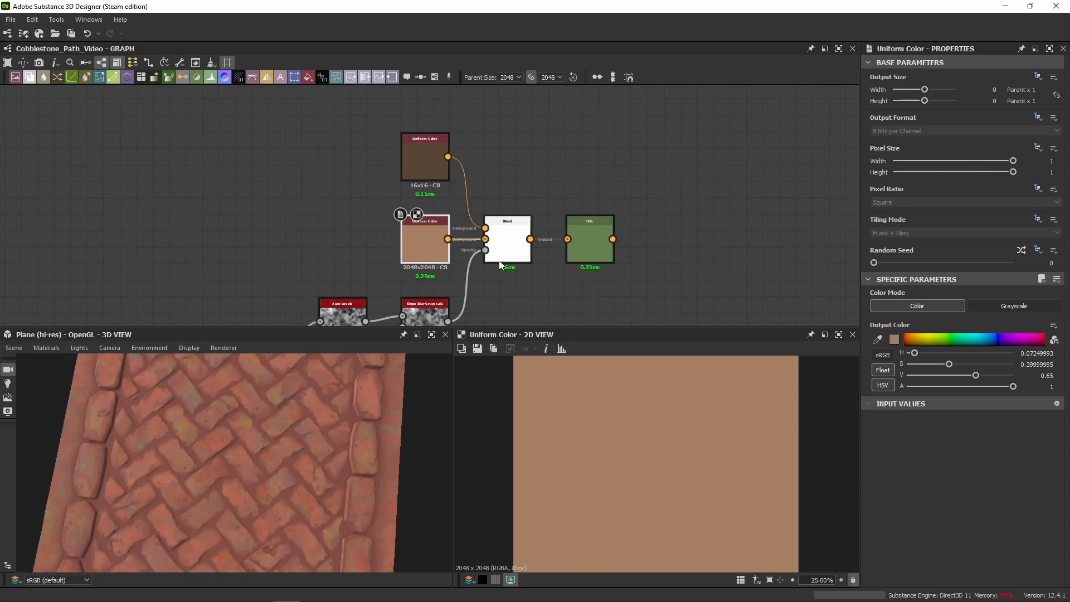
pyautogui.doubleClick(507, 248)
pyautogui.click(580, 249)
pyautogui.doubleClick(581, 249)
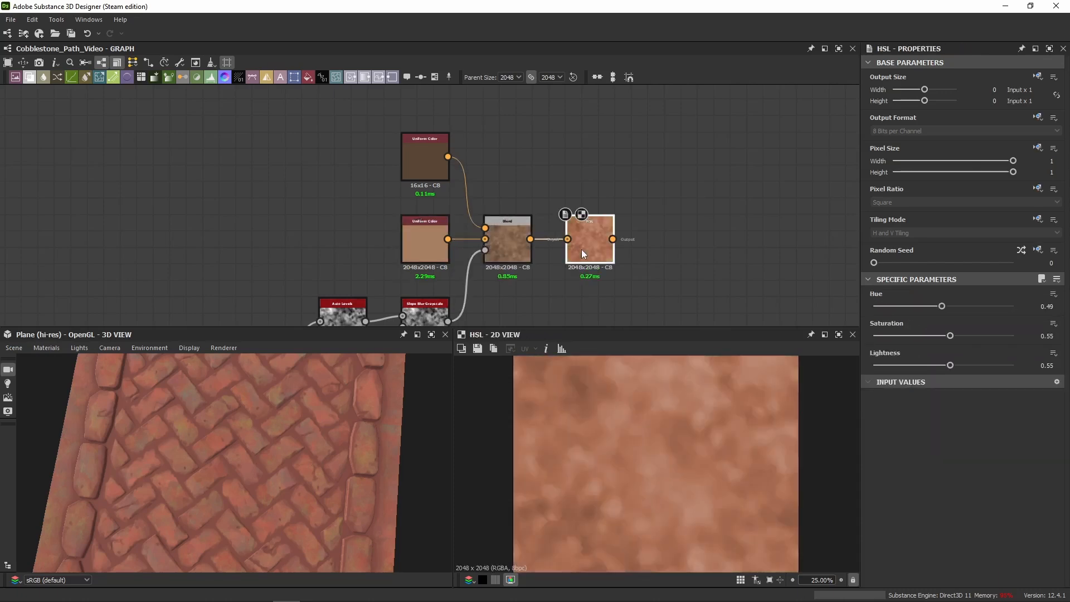
pyautogui.moveTo(383, 263); pyautogui.dragTo(458, 275)
pyautogui.doubleClick(505, 258)
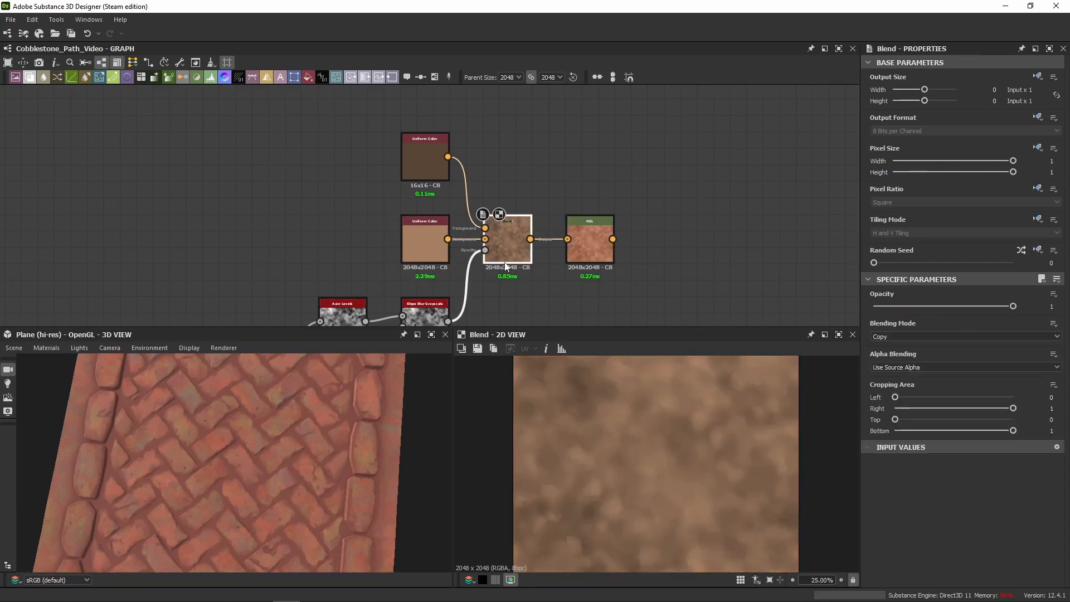
# Set the lighter Uniform Color node's output size to -7 in width and height, relative to the parent
pyautogui.moveTo(517, 299); pyautogui.dragTo(513, 274, button='middle')
pyautogui.scroll(-2, 646, 440)
pyautogui.click(431, 232)
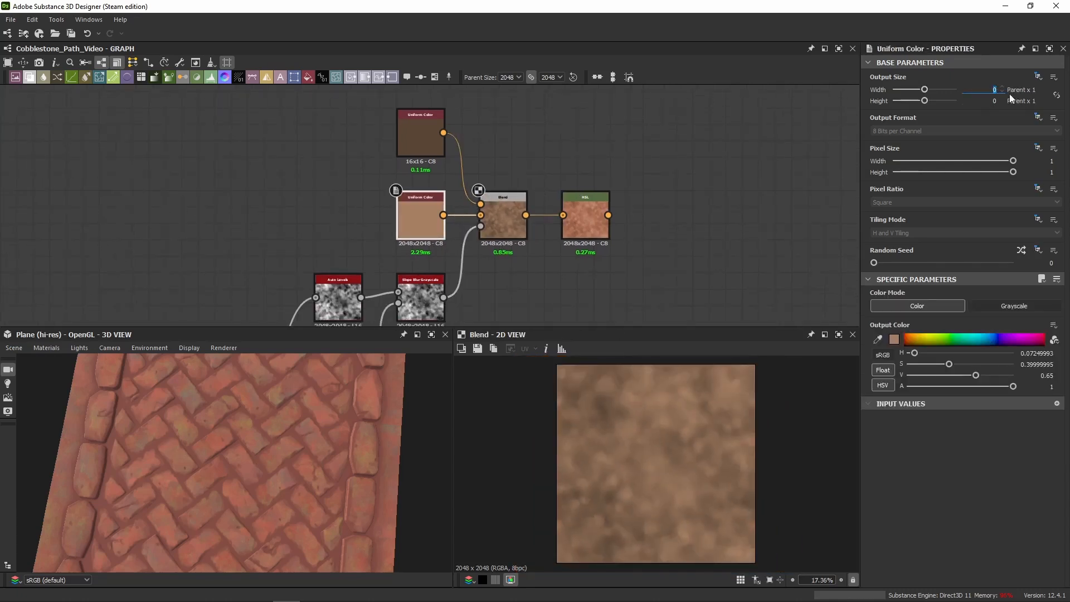
pyautogui.write('-7')
pyautogui.press('Return')
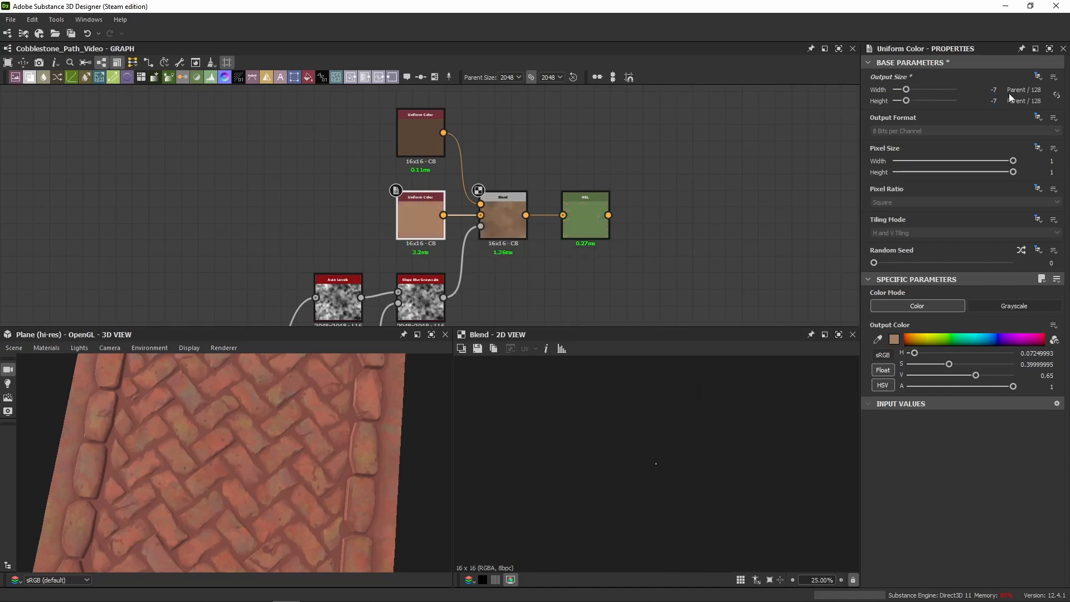
# Examine how the Blend result looks up close with the lighter Uniform Color at the reduced output size
pyautogui.scroll(6, 491, 239)
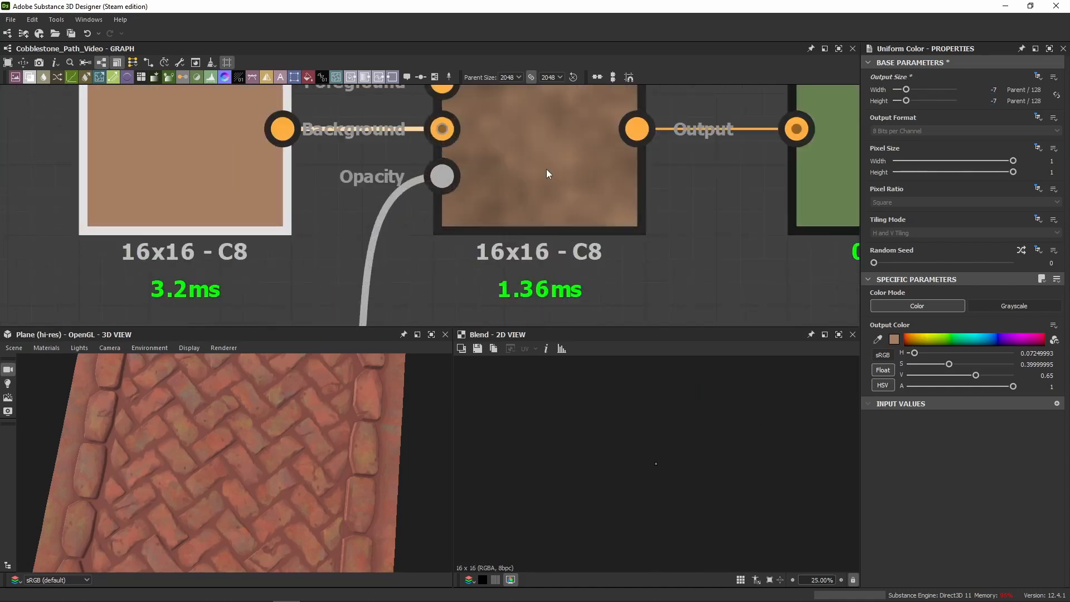
pyautogui.click(546, 168)
pyautogui.scroll(5, 668, 467)
pyautogui.moveTo(534, 96); pyautogui.dragTo(533, 173, button='middle')
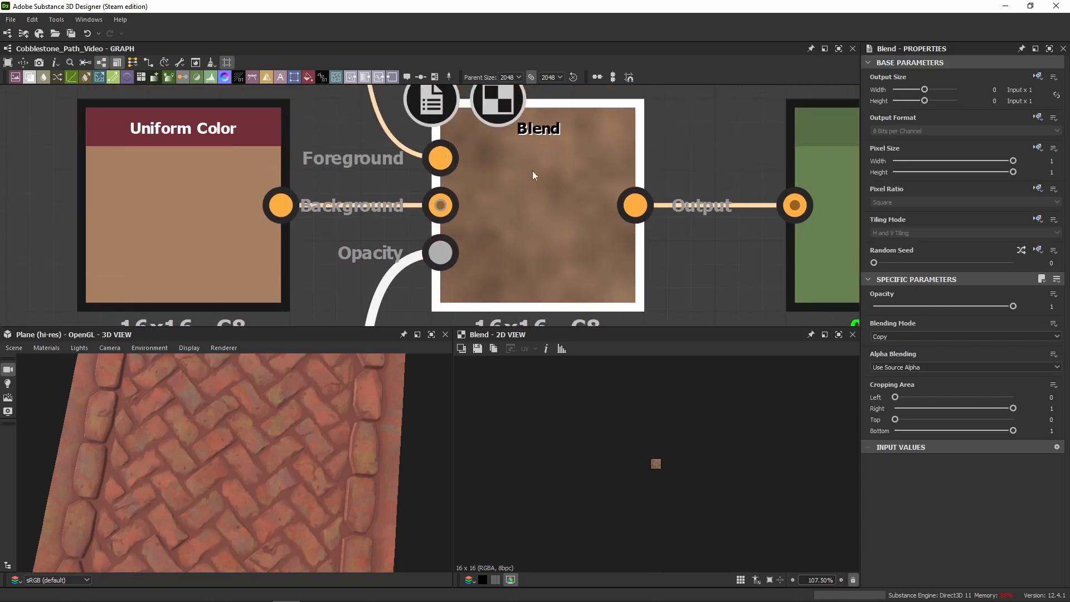
pyautogui.scroll(6, 616, 445)
pyautogui.scroll(-2, 646, 407)
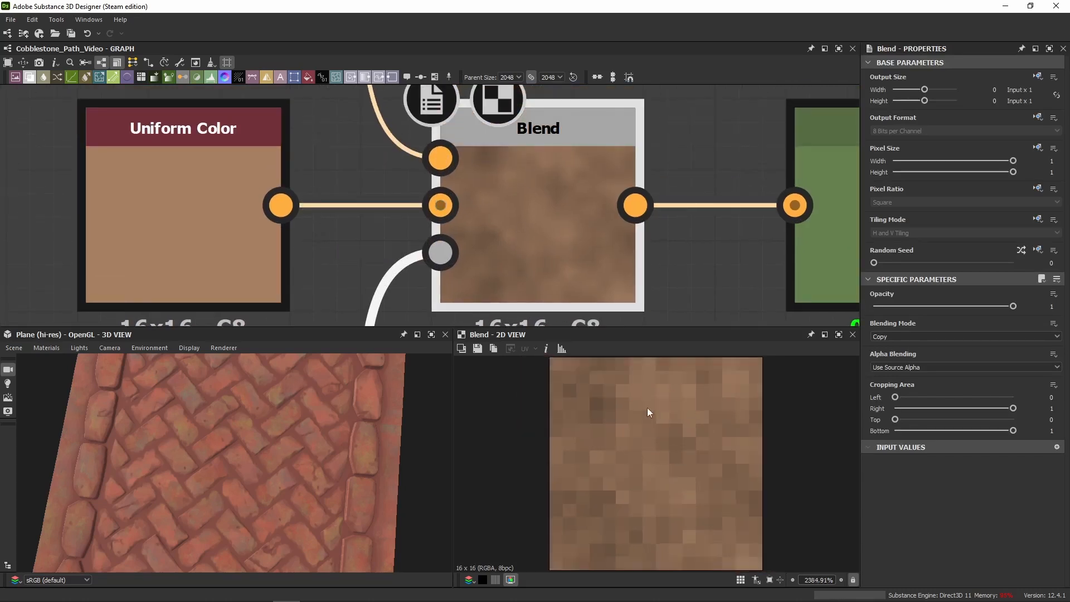
pyautogui.scroll(5, 655, 431)
pyautogui.scroll(-4, 641, 428)
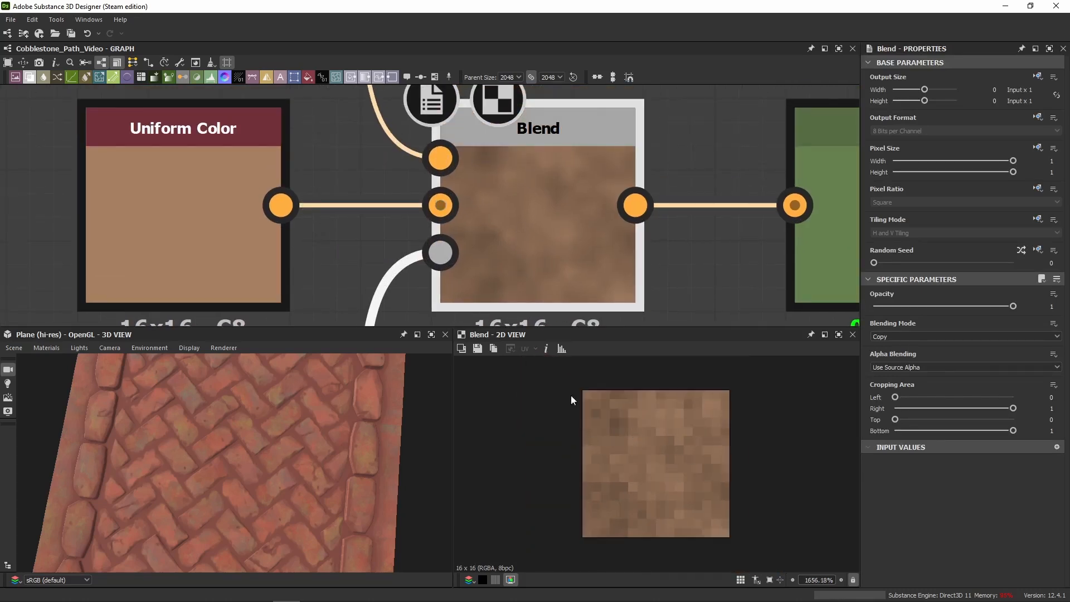
pyautogui.scroll(-4, 507, 285)
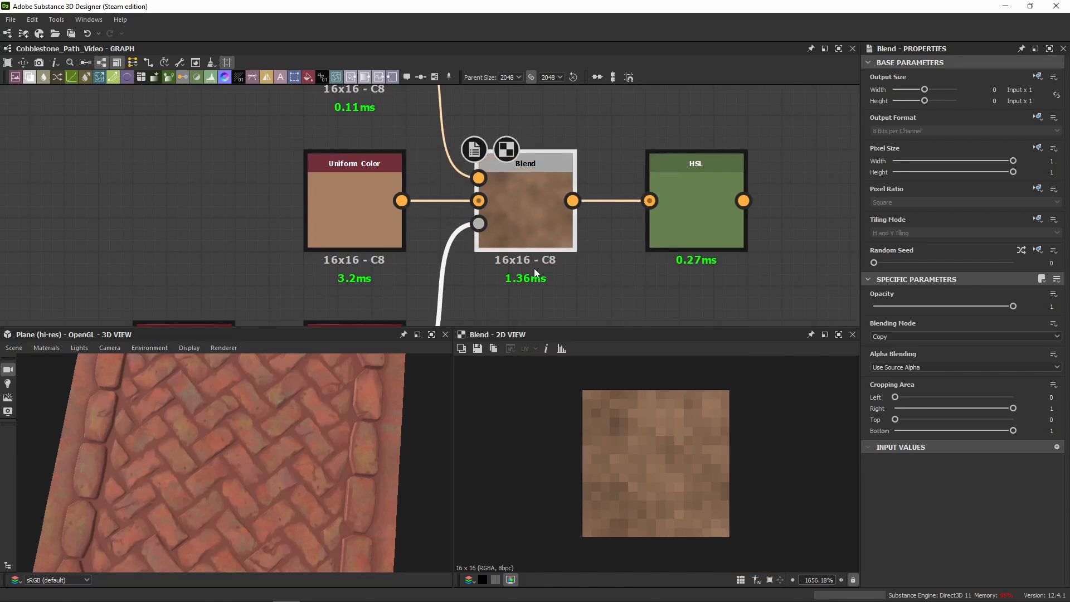
# Set the lighter Uniform Color node's output size to 0 in width and height, relative to the parent, and preview the Blend result
pyautogui.click(354, 209)
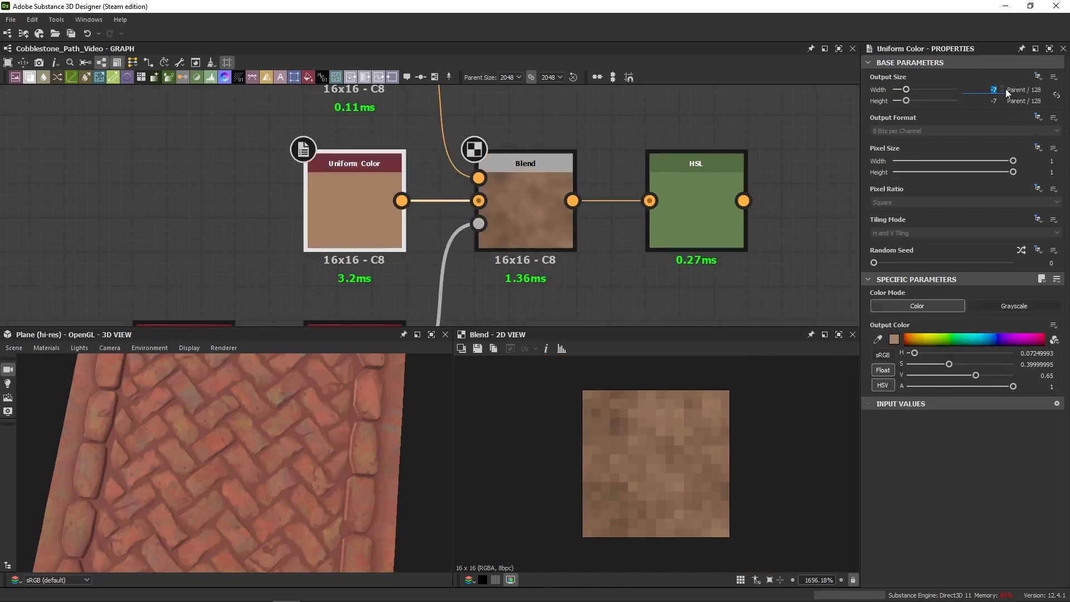
pyautogui.write('0')
pyautogui.press('Return')
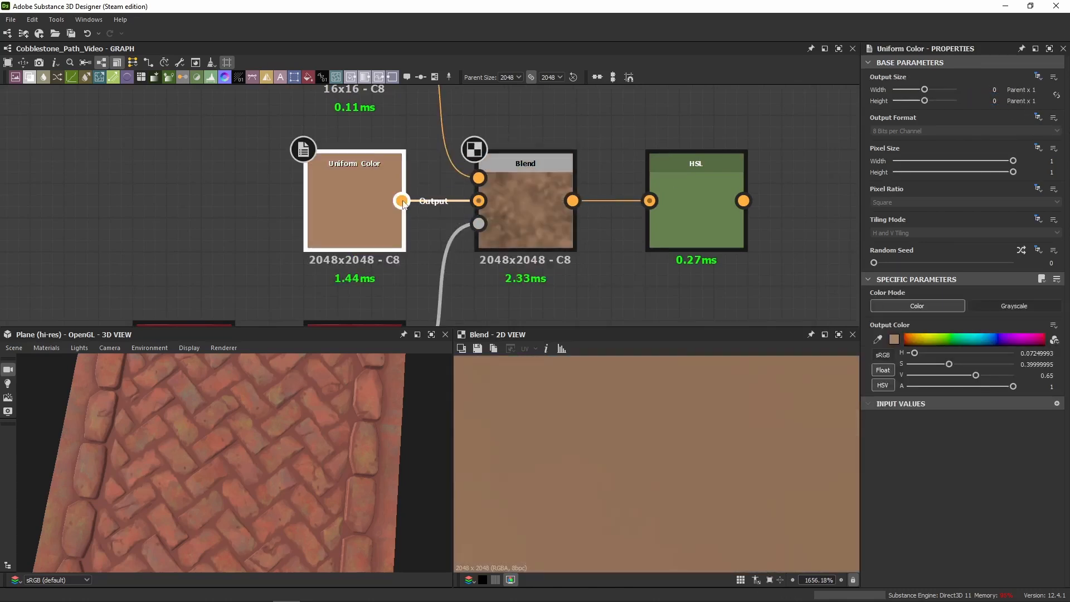
pyautogui.moveTo(612, 114); pyautogui.dragTo(291, 84, button='middle')
pyautogui.click(197, 206)
pyautogui.scroll(-5, 626, 448)
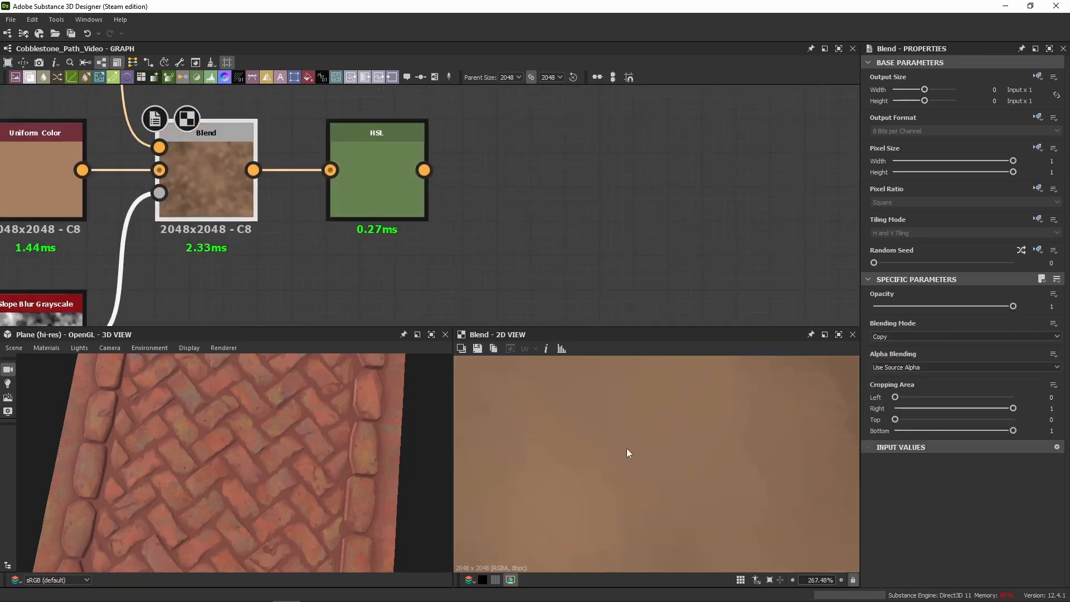
pyautogui.scroll(-8, 626, 448)
# Preview the HSL node and check its hue, saturation and lightness settings
pyautogui.click(376, 170)
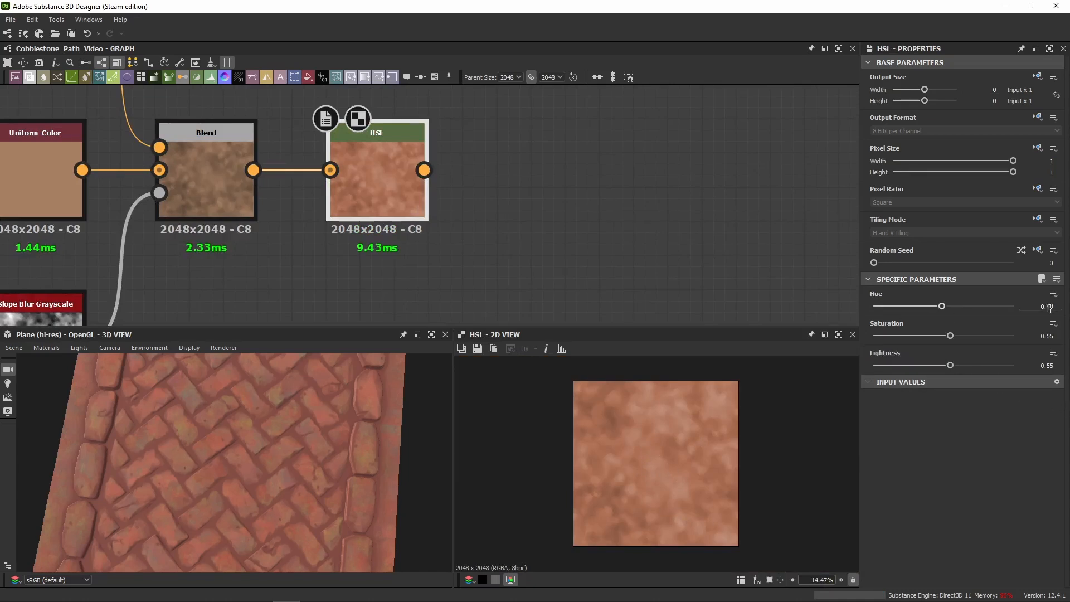
pyautogui.click(1046, 335)
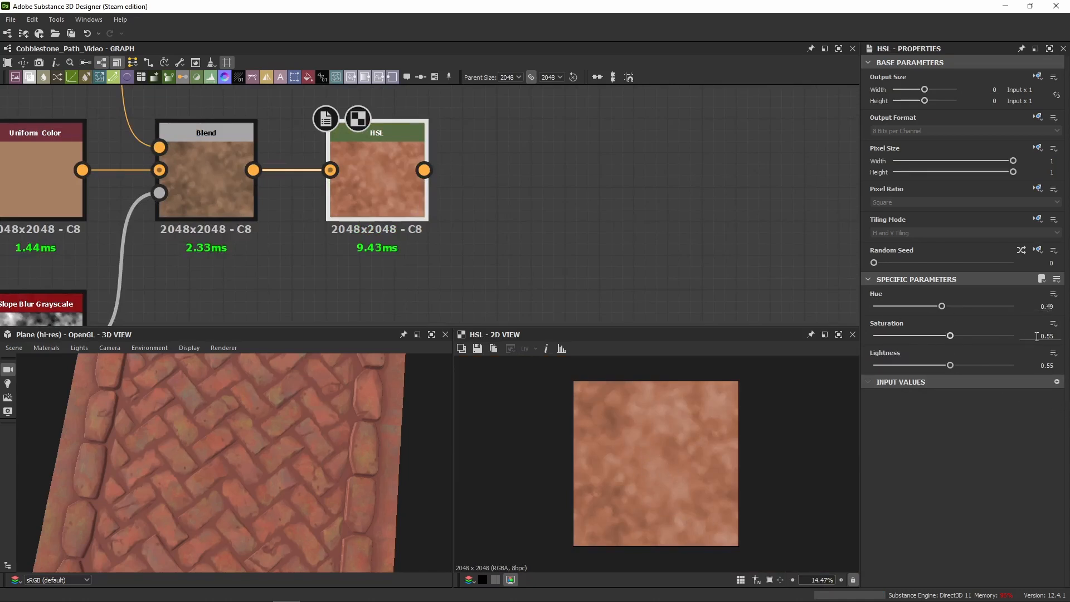
pyautogui.click(1041, 366)
pyautogui.click(160, 225)
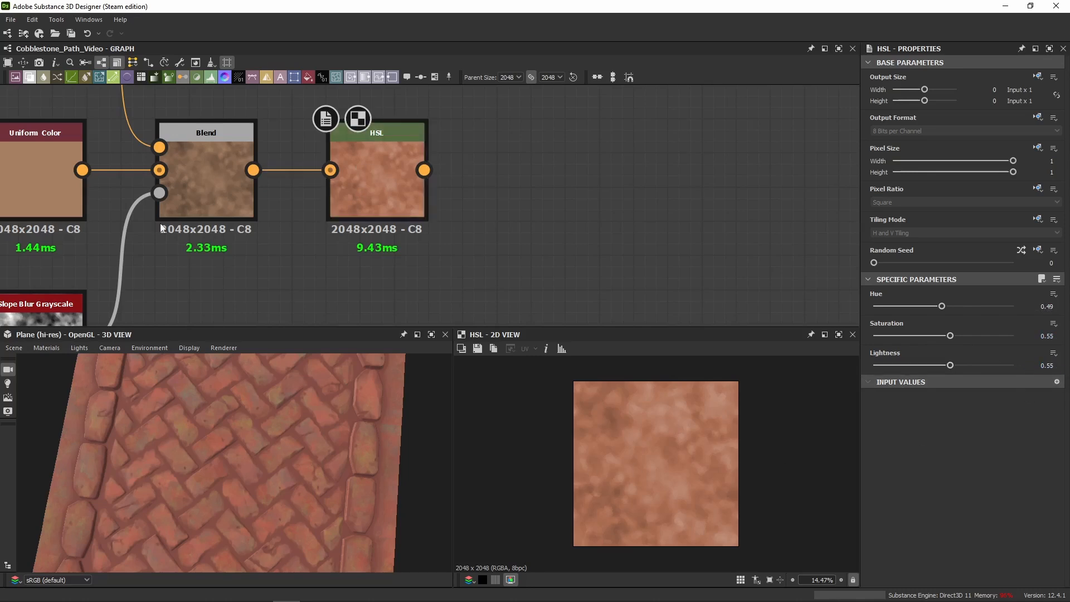
pyautogui.click(216, 195)
pyautogui.click(401, 200)
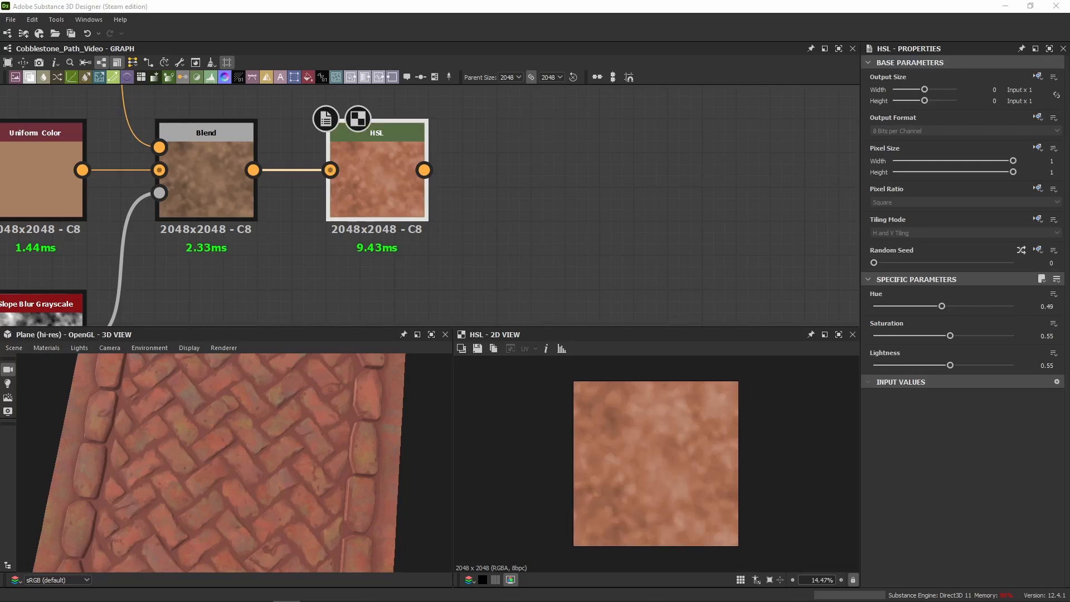
# Paste the copied Uniform Color, Blend and Slope Blur Color nodes beyond the HSL node, and connect HSL to the first pasted Blend's background
pyautogui.scroll(-4, 585, 195)
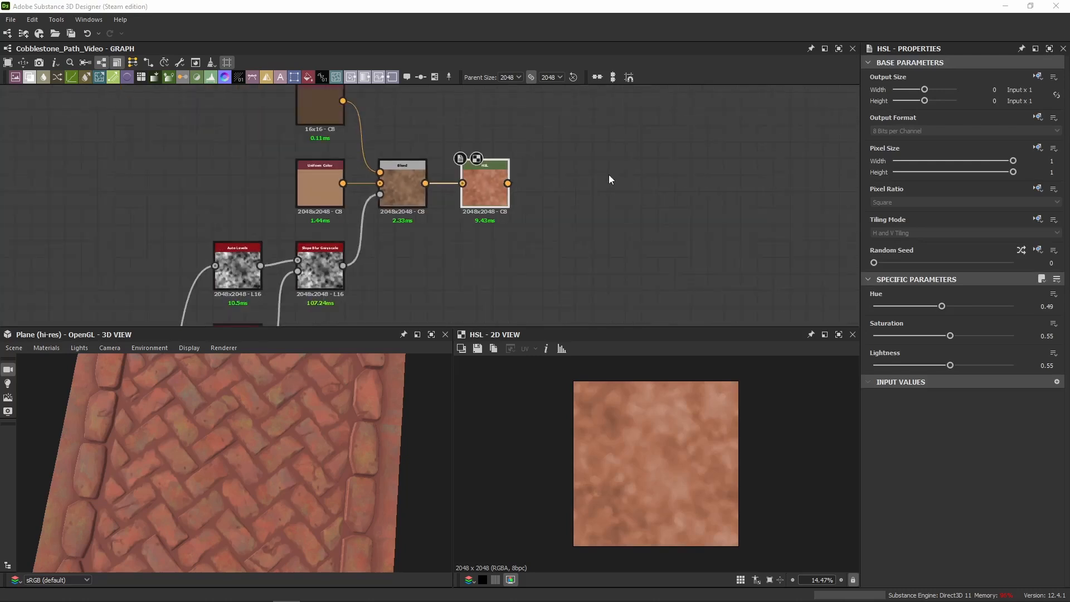
pyautogui.scroll(-4, 349, 217)
pyautogui.moveTo(676, 180); pyautogui.dragTo(464, 185, button='middle')
pyautogui.hotkey('ctrl', 'v')
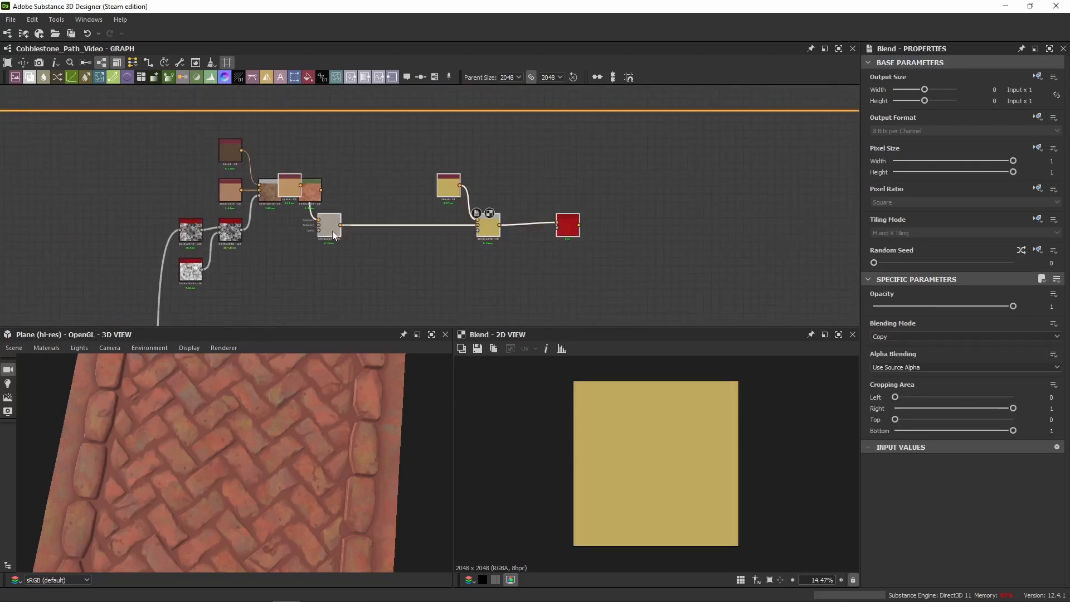
pyautogui.moveTo(326, 231); pyautogui.dragTo(386, 195)
pyautogui.scroll(4, 386, 195)
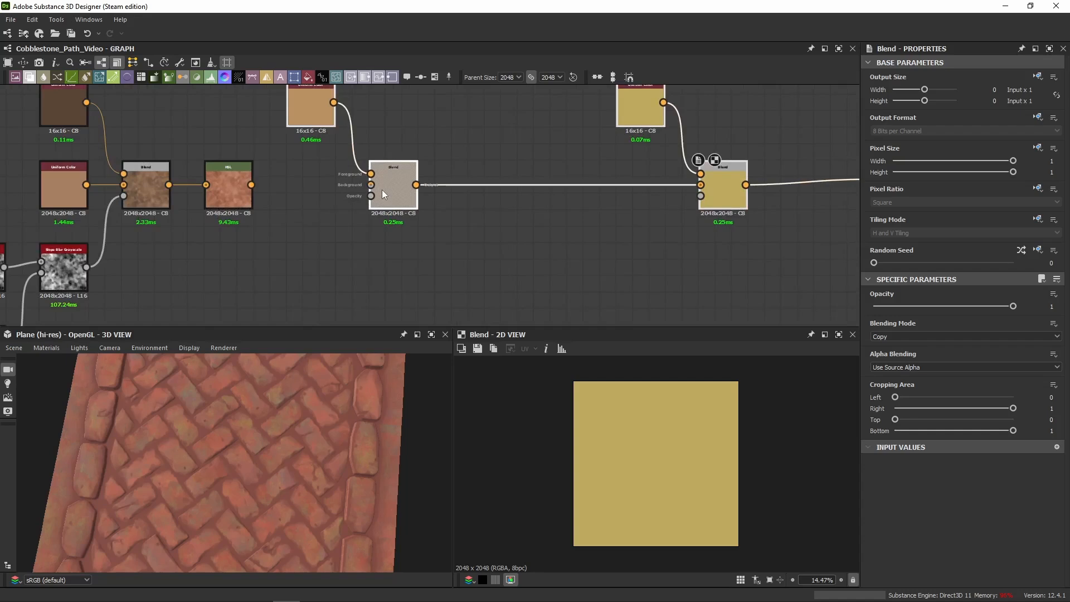
pyautogui.moveTo(253, 185); pyautogui.dragTo(370, 184)
# Check the pasted Slope Blur Color node's settings and preview the first pasted Blend
pyautogui.scroll(-1, 607, 157)
pyautogui.moveTo(606, 158); pyautogui.dragTo(198, 172, button='middle')
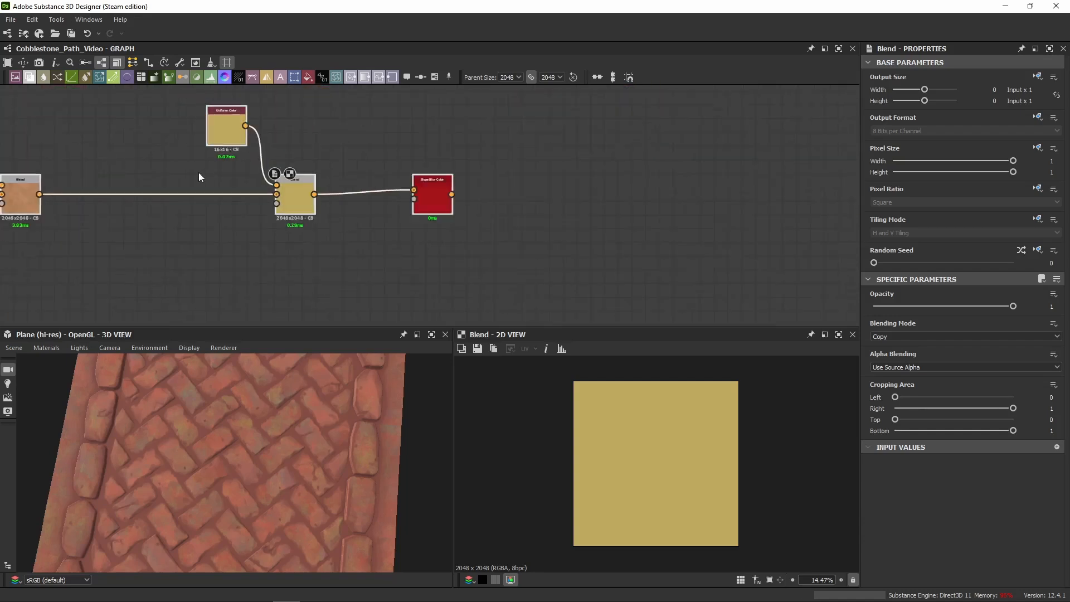
pyautogui.scroll(-1, 199, 177)
pyautogui.click(407, 198)
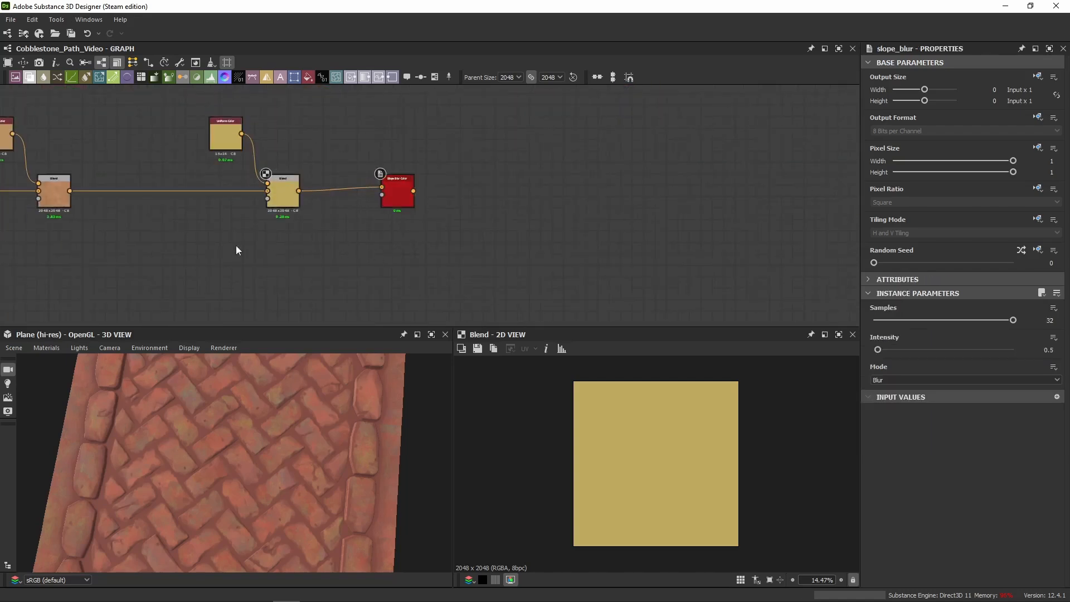
pyautogui.moveTo(48, 208); pyautogui.dragTo(425, 218, button='middle')
pyautogui.scroll(-3, 426, 219)
pyautogui.scroll(3, 443, 201)
pyautogui.doubleClick(459, 193)
pyautogui.scroll(-3, 460, 242)
pyautogui.moveTo(438, 297); pyautogui.dragTo(460, 239, button='middle')
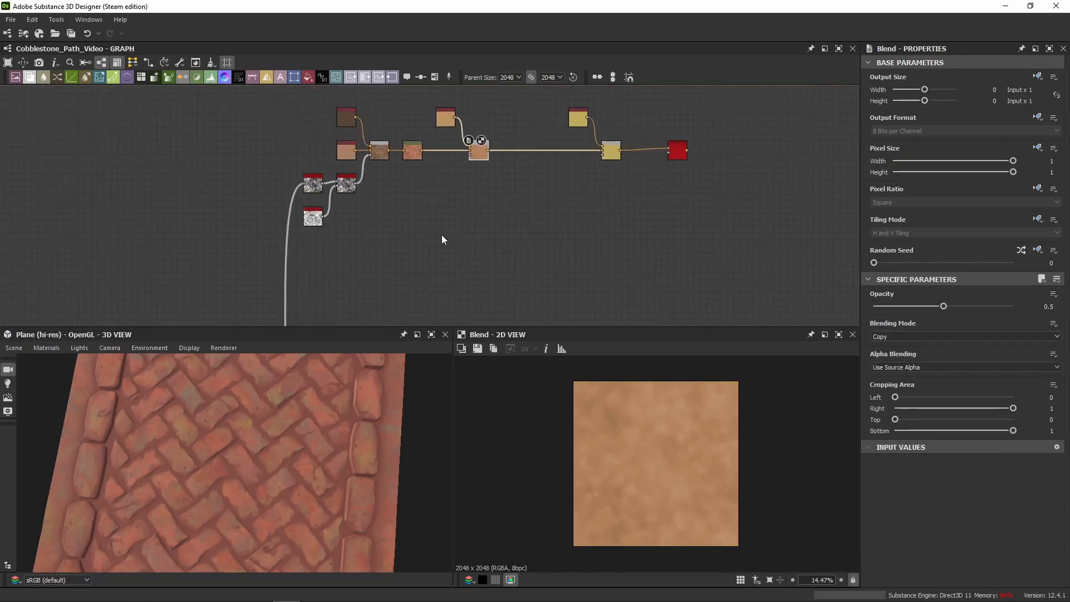
# Examine the chain of noise, Histogram Scan, Blend and Levels nodes below the colour nodes that can supply the opacity masks
pyautogui.scroll(-6, 436, 232)
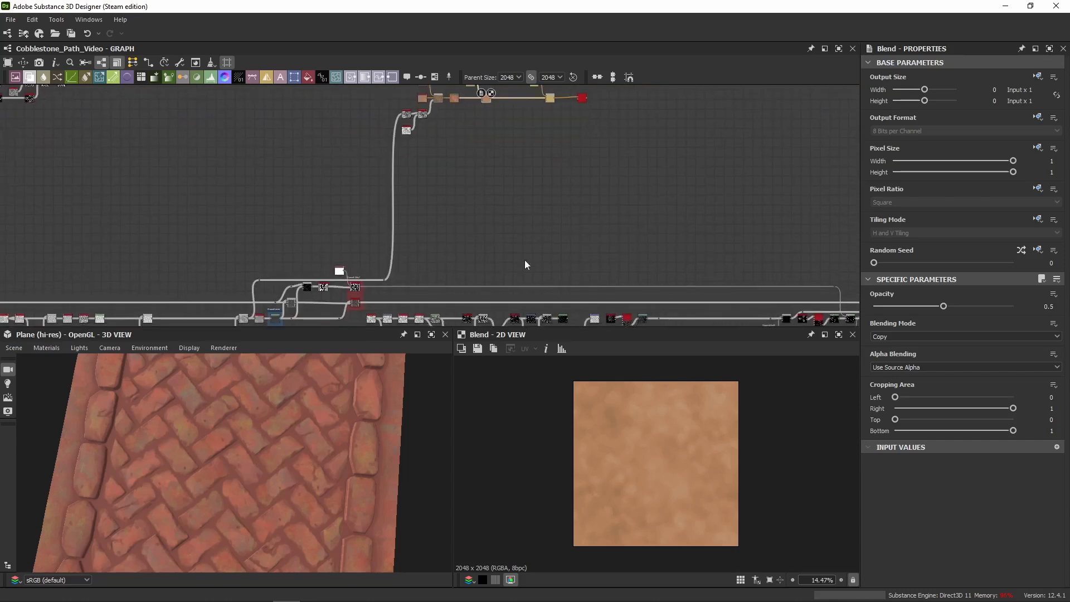
pyautogui.scroll(3, 449, 254)
pyautogui.moveTo(679, 254); pyautogui.dragTo(388, 164)
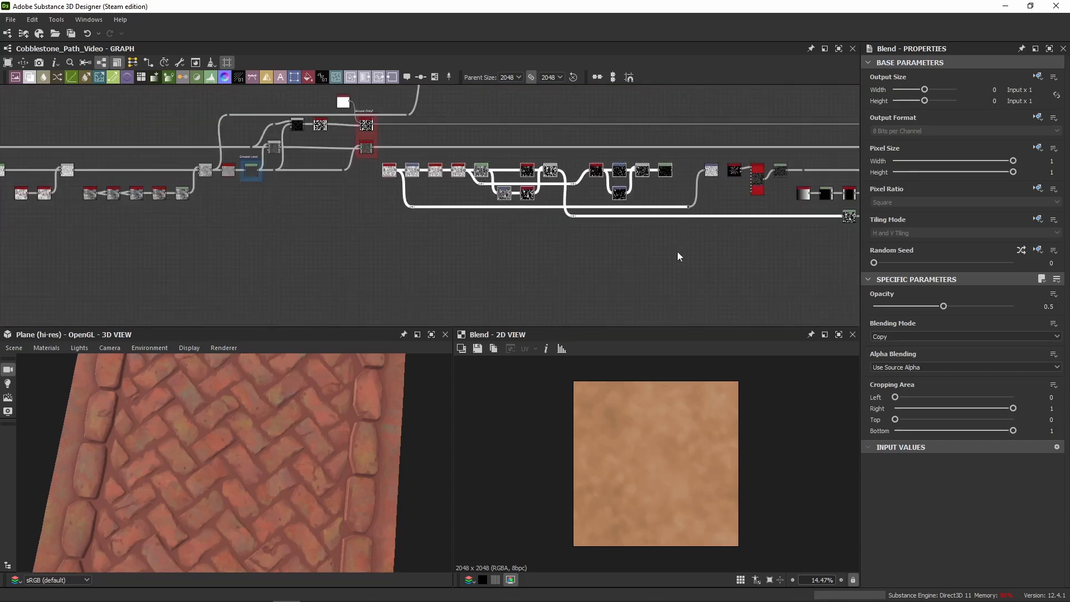
pyautogui.moveTo(656, 209); pyautogui.dragTo(583, 236, button='middle')
pyautogui.click(574, 292)
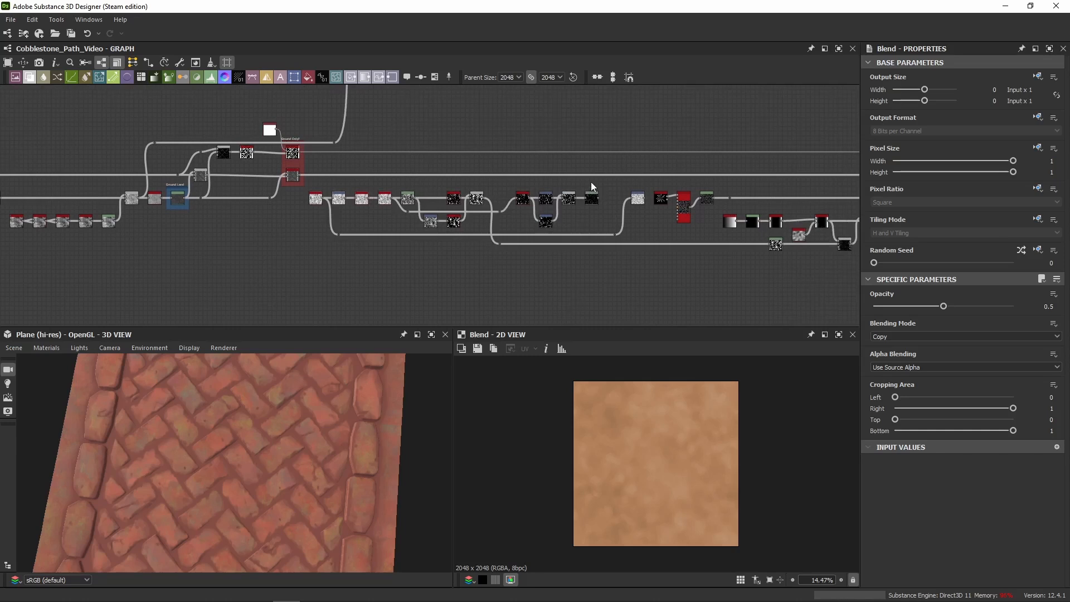
pyautogui.moveTo(590, 182); pyautogui.dragTo(314, 276)
pyautogui.scroll(-3, 419, 209)
pyautogui.moveTo(434, 122); pyautogui.dragTo(421, 296, button='middle')
pyautogui.moveTo(455, 221); pyautogui.dragTo(463, 133, button='middle')
pyautogui.scroll(6, 506, 300)
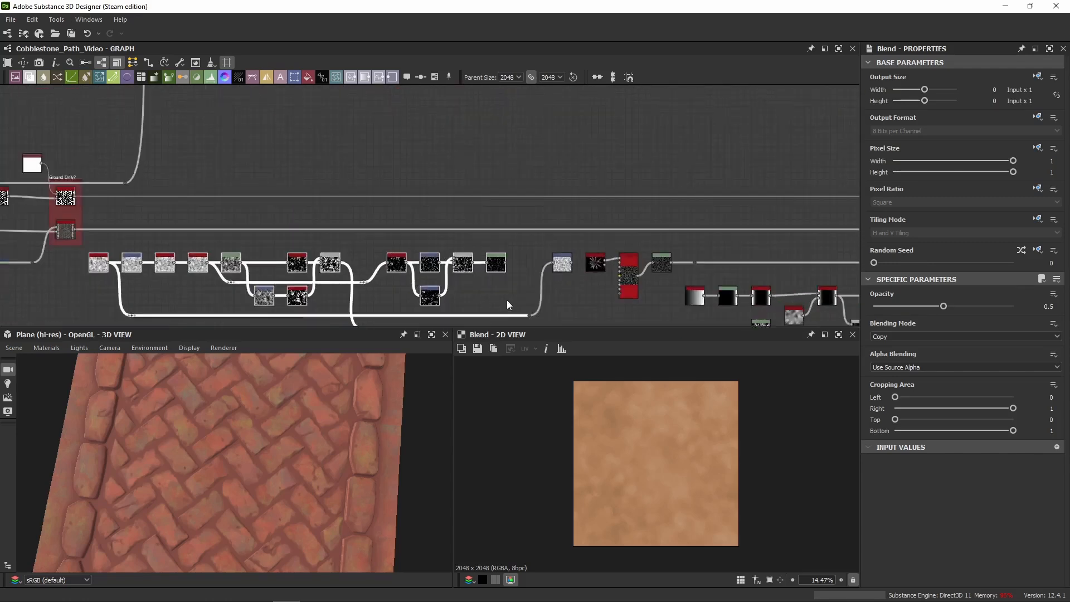
pyautogui.moveTo(513, 242); pyautogui.dragTo(318, 194, button='middle')
pyautogui.scroll(1, 318, 194)
pyautogui.moveTo(441, 154); pyautogui.dragTo(268, 168, button='middle')
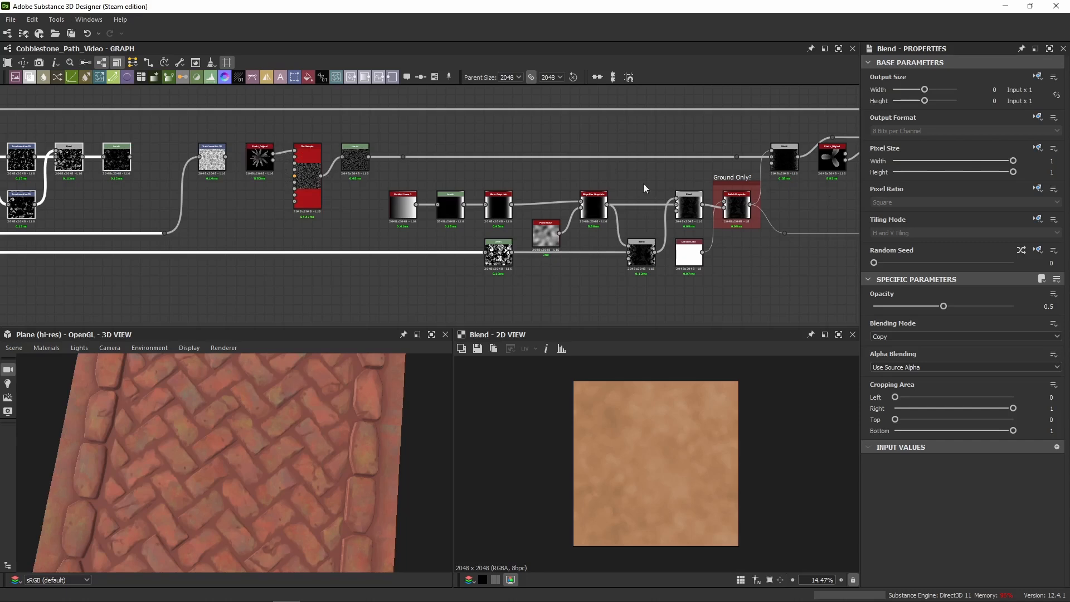
pyautogui.moveTo(249, 188); pyautogui.dragTo(654, 227, button='middle')
pyautogui.moveTo(316, 230); pyautogui.dragTo(495, 222, button='middle')
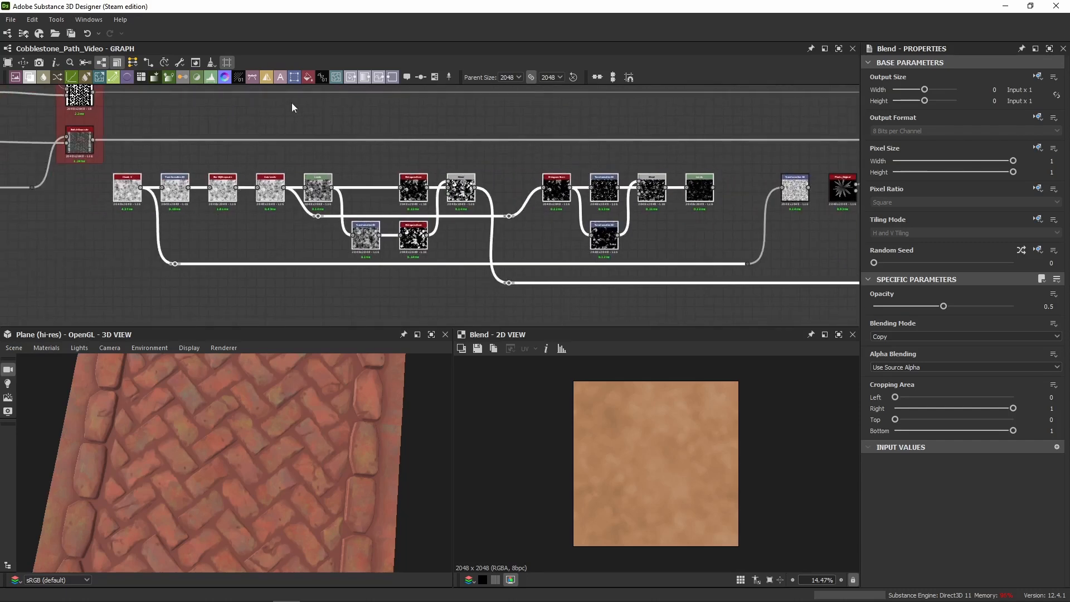
pyautogui.scroll(-3, 311, 111)
pyautogui.moveTo(562, 208); pyautogui.dragTo(560, 235, button='middle')
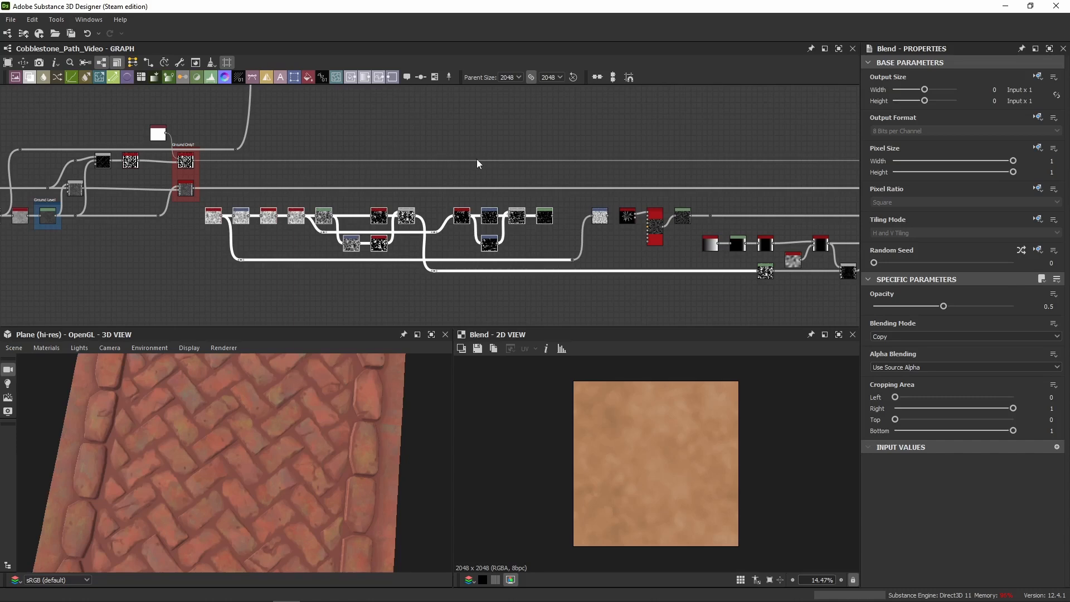
pyautogui.scroll(-5, 343, 180)
pyautogui.moveTo(459, 138); pyautogui.dragTo(432, 234, button='middle')
pyautogui.scroll(3, 365, 159)
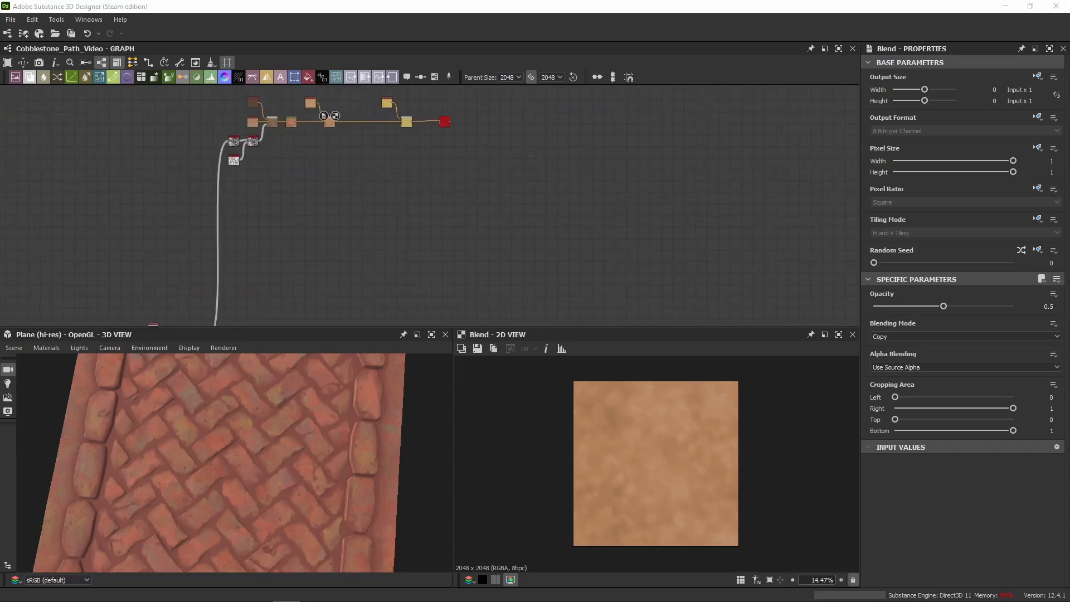
pyautogui.scroll(8, 450, 243)
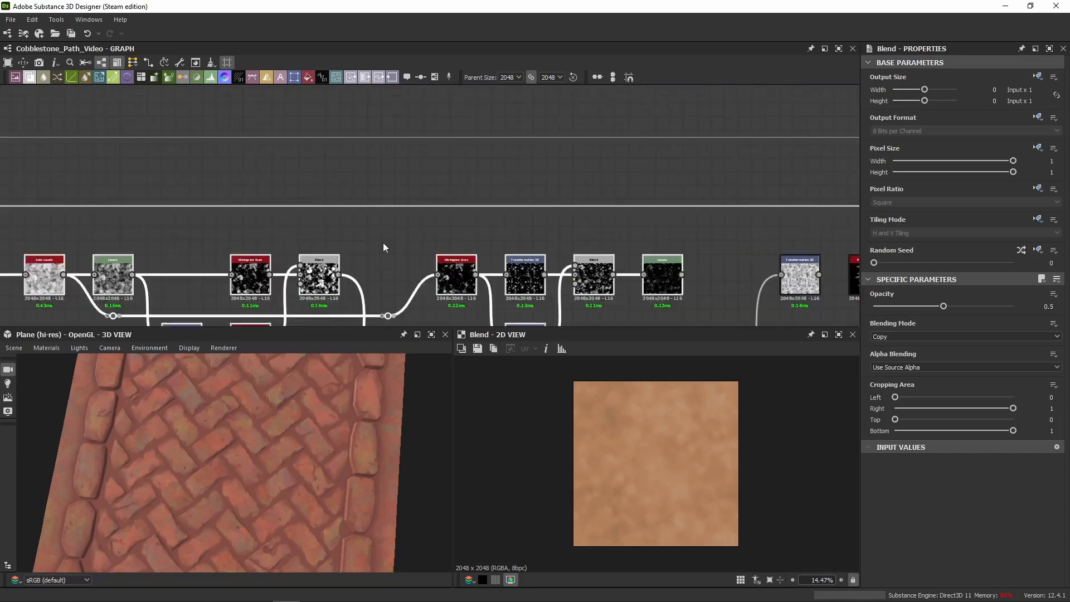
# Connect the Max (Lighten) Blend joining the first two Histogram Scan nodes to the first pasted Blend's opacity input, and preview the result
pyautogui.scroll(2, 383, 245)
pyautogui.moveTo(407, 241); pyautogui.dragTo(574, 128, button='middle')
pyautogui.doubleClick(458, 167)
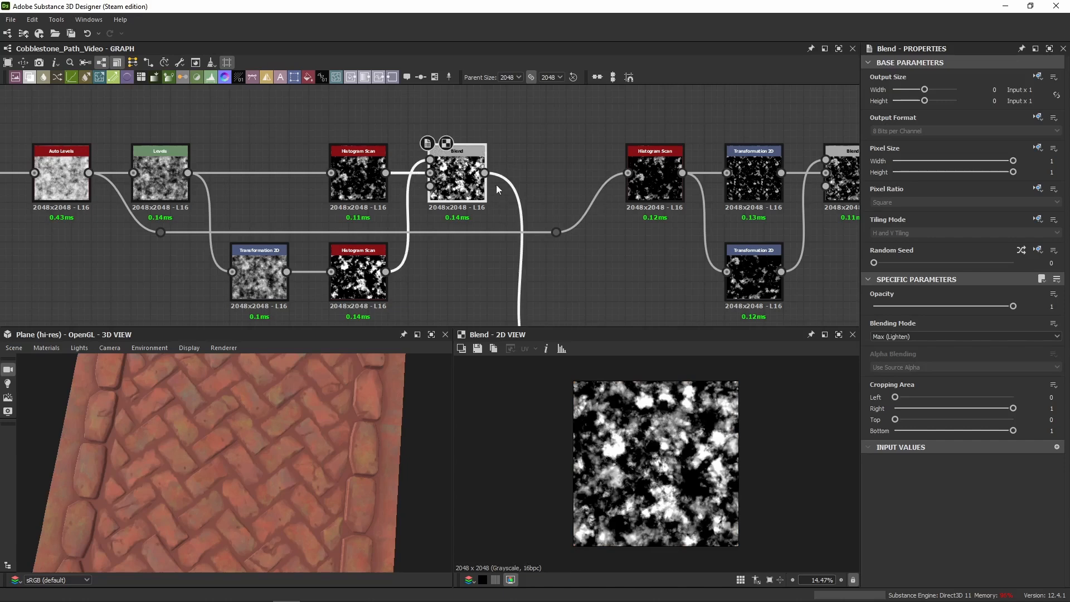
pyautogui.click(484, 173)
pyautogui.scroll(-6, 535, 150)
pyautogui.moveTo(560, 91); pyautogui.dragTo(533, 325, button='middle')
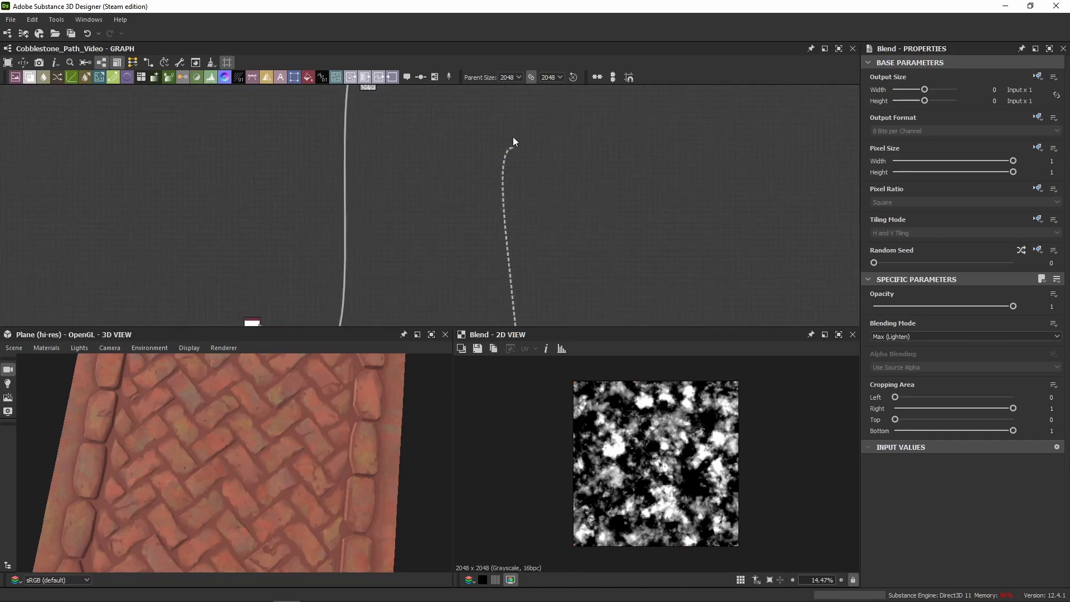
pyautogui.moveTo(526, 92); pyautogui.dragTo(519, 236, button='middle')
pyautogui.scroll(3, 495, 225)
pyautogui.click(471, 223)
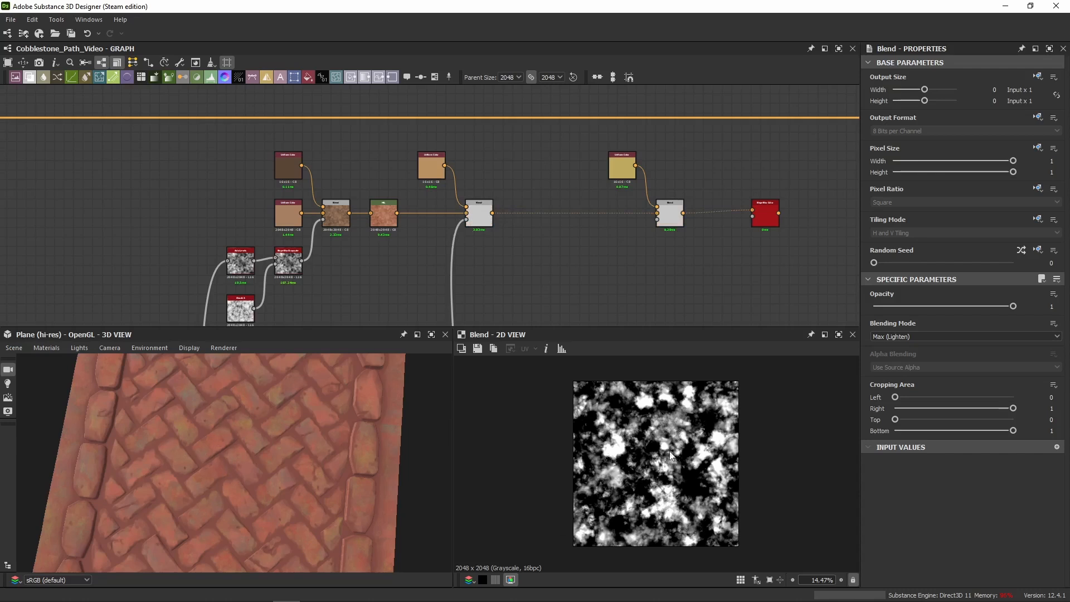
pyautogui.doubleClick(478, 224)
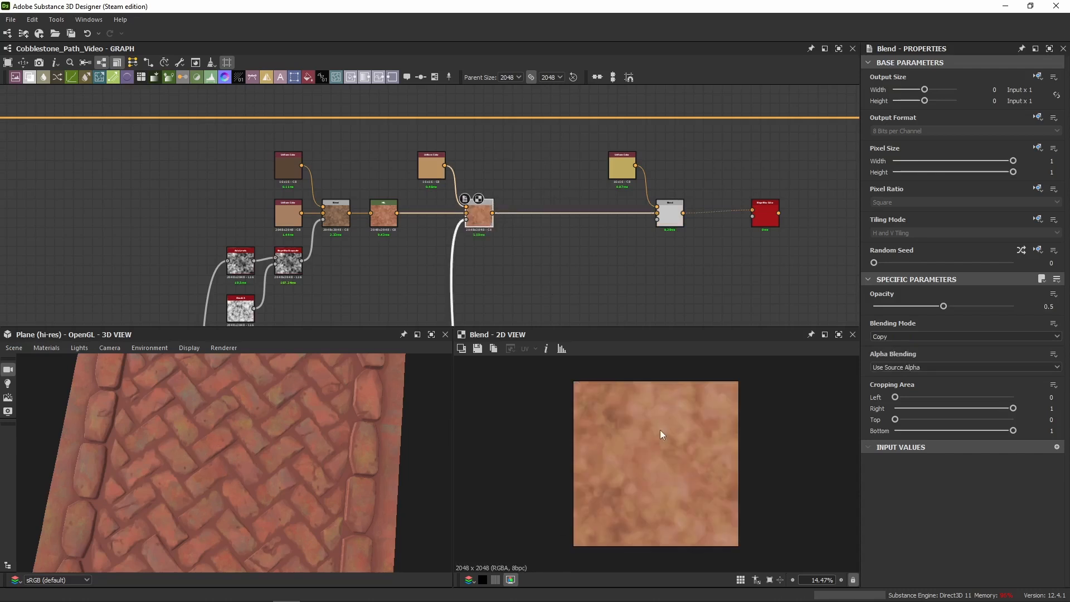
# Check the first pasted Blend's opacity and set the hue of its tan Uniform Color to 0.0925
pyautogui.click(1047, 307)
pyautogui.click(431, 166)
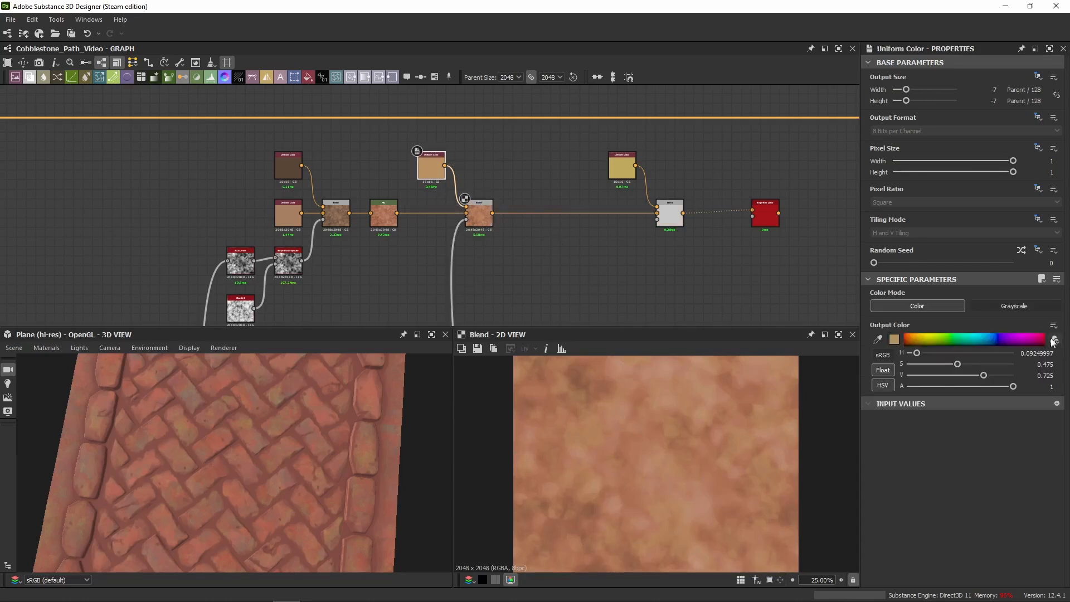
pyautogui.moveTo(1036, 354); pyautogui.dragTo(1058, 356)
pyautogui.write('25')
pyautogui.press('Return')
pyautogui.click(479, 217)
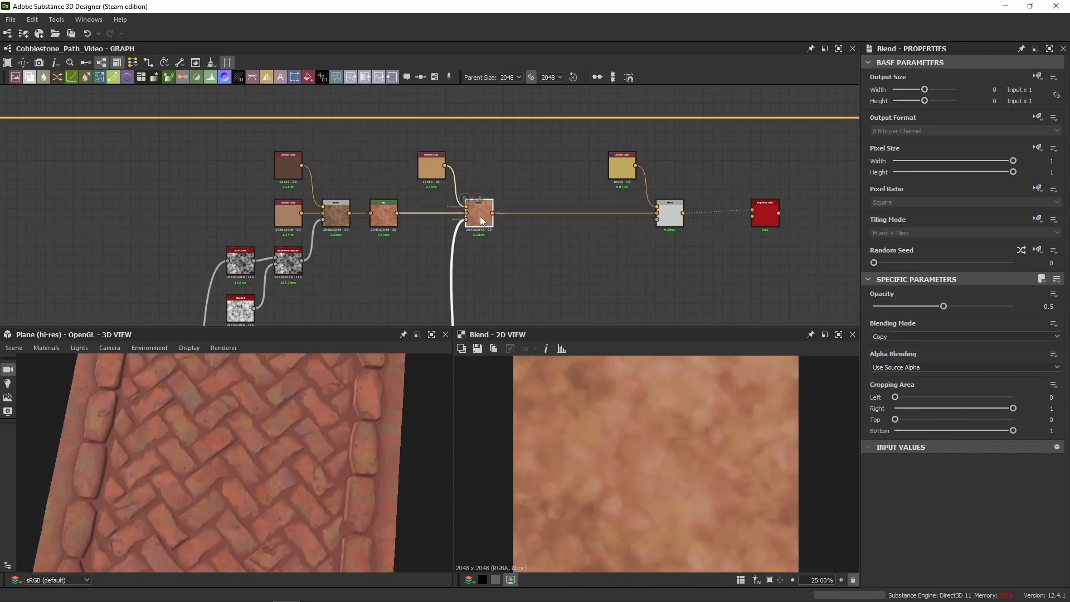
# Connect the dark Levels node at the end of the noise chain to the second pasted Blend's opacity input, and preview that Blend
pyautogui.scroll(3, 602, 226)
pyautogui.doubleClick(509, 195)
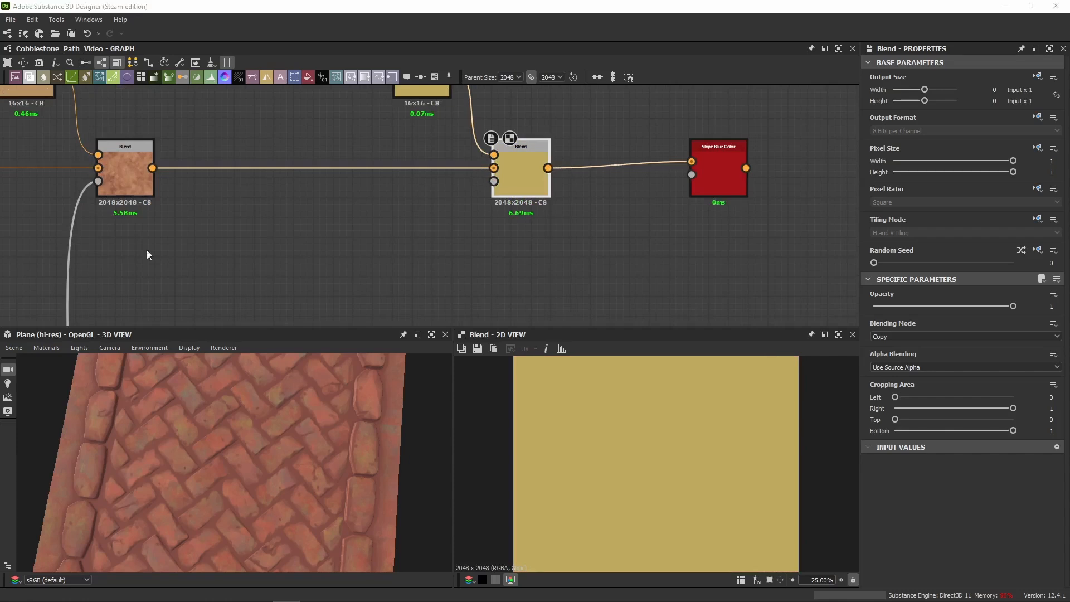
pyautogui.scroll(-4, 271, 260)
pyautogui.scroll(-3, 457, 169)
pyautogui.moveTo(451, 239); pyautogui.dragTo(437, 132, button='middle')
pyautogui.scroll(-2, 436, 131)
pyautogui.scroll(5, 447, 224)
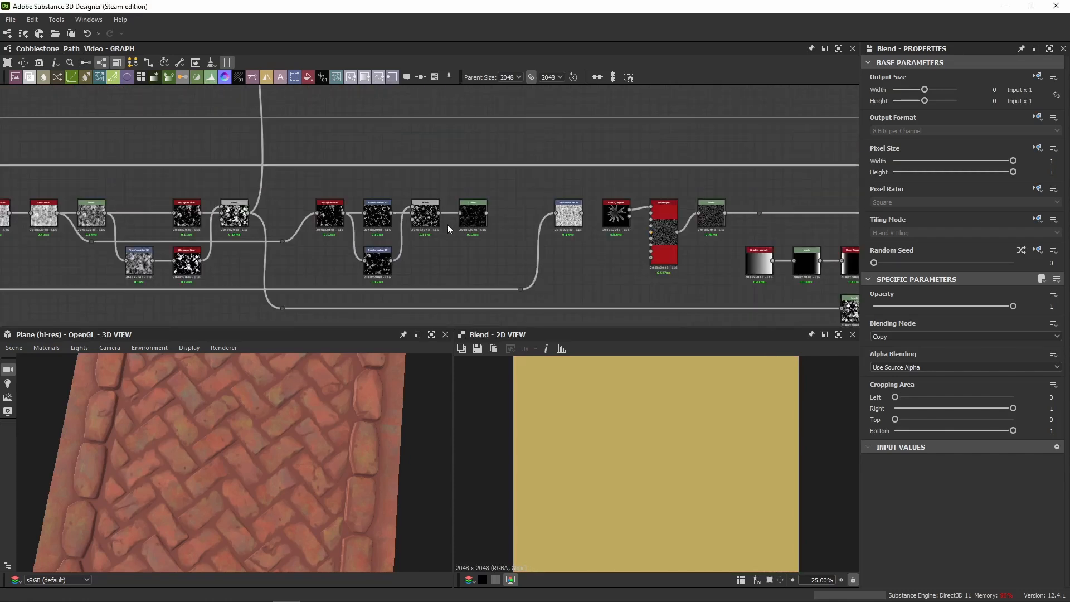
pyautogui.scroll(3, 446, 224)
pyautogui.doubleClick(500, 211)
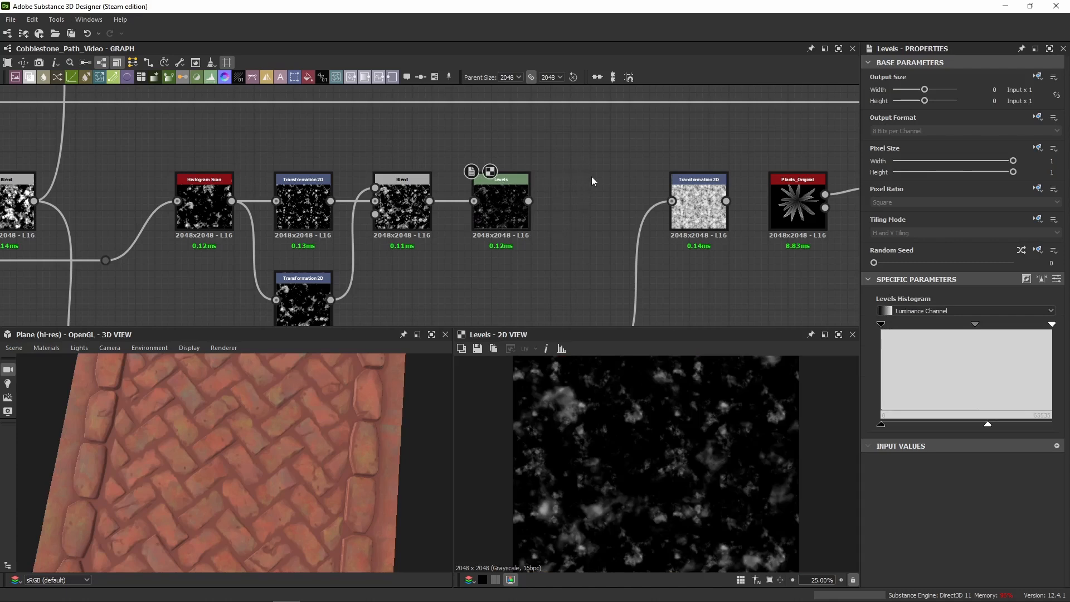
pyautogui.click(529, 200)
pyautogui.scroll(-8, 576, 177)
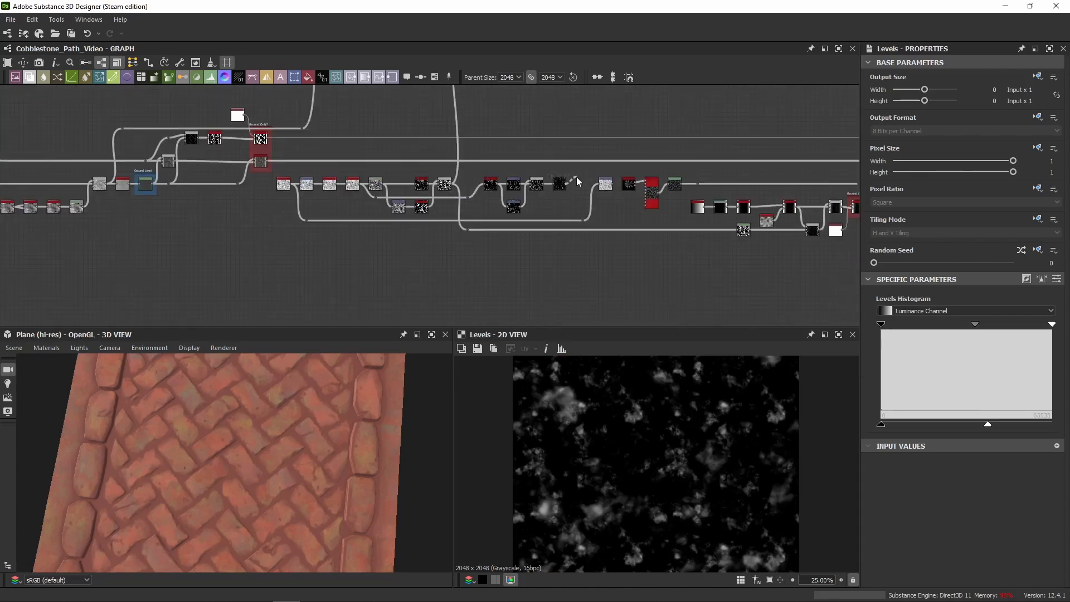
pyautogui.moveTo(563, 95); pyautogui.dragTo(491, 319, button='middle')
pyautogui.scroll(-1, 497, 226)
pyautogui.scroll(8, 475, 195)
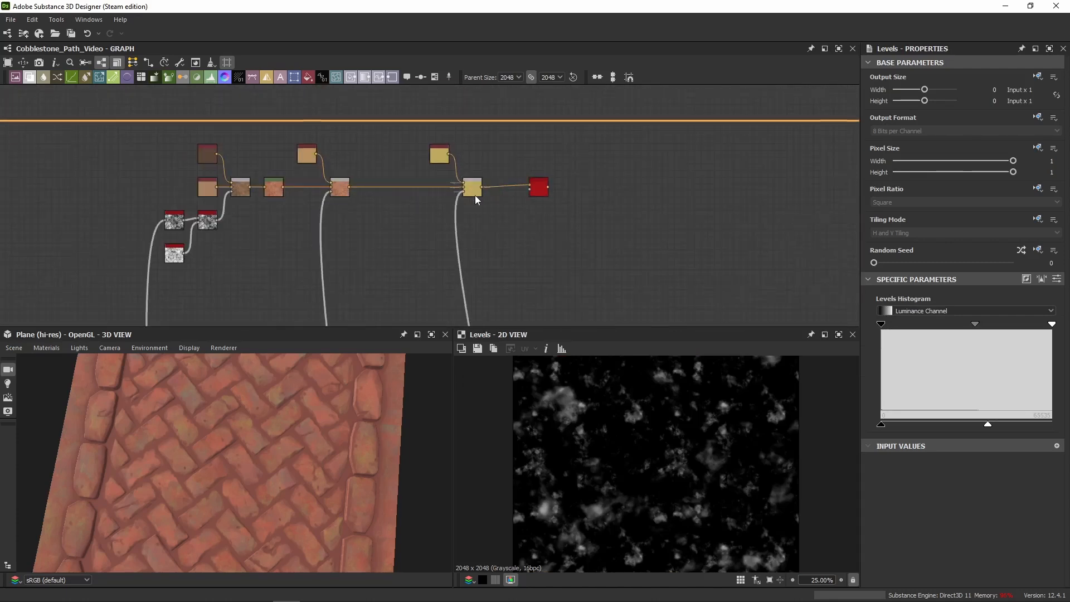
pyautogui.click(475, 195)
pyautogui.doubleClick(474, 195)
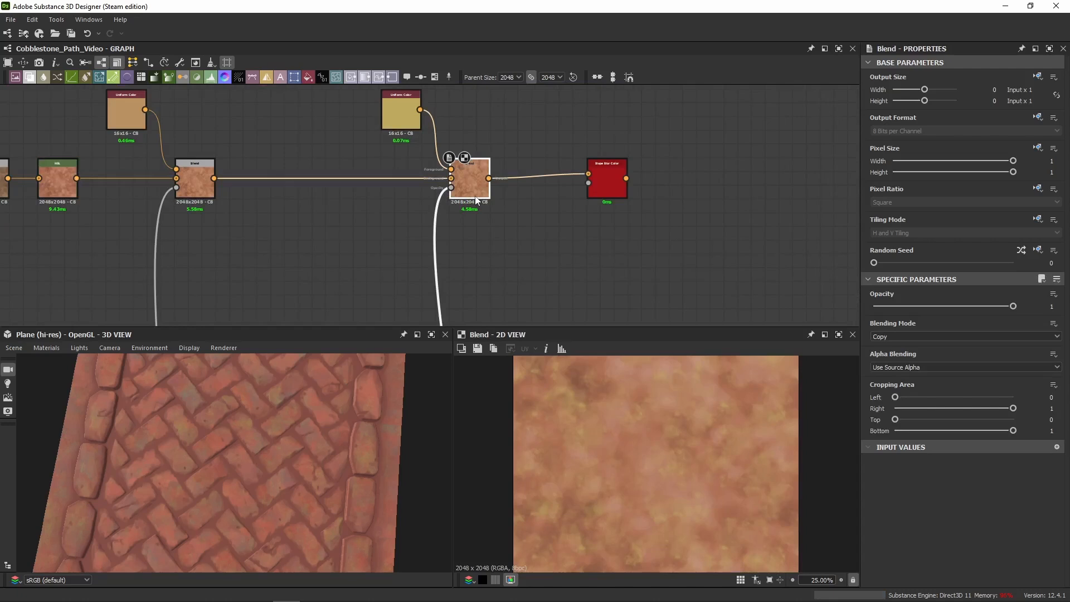
# Check the yellow Uniform Color and the Blend it feeds, and preview the Slope Blur Color at the end of the colour chain
pyautogui.doubleClick(392, 110)
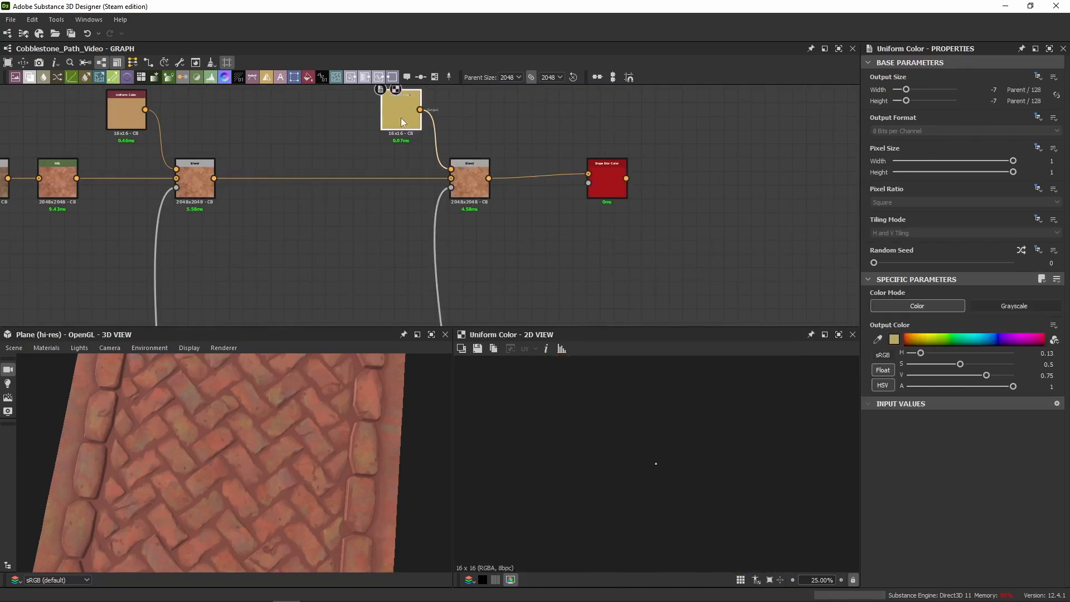
pyautogui.doubleClick(474, 188)
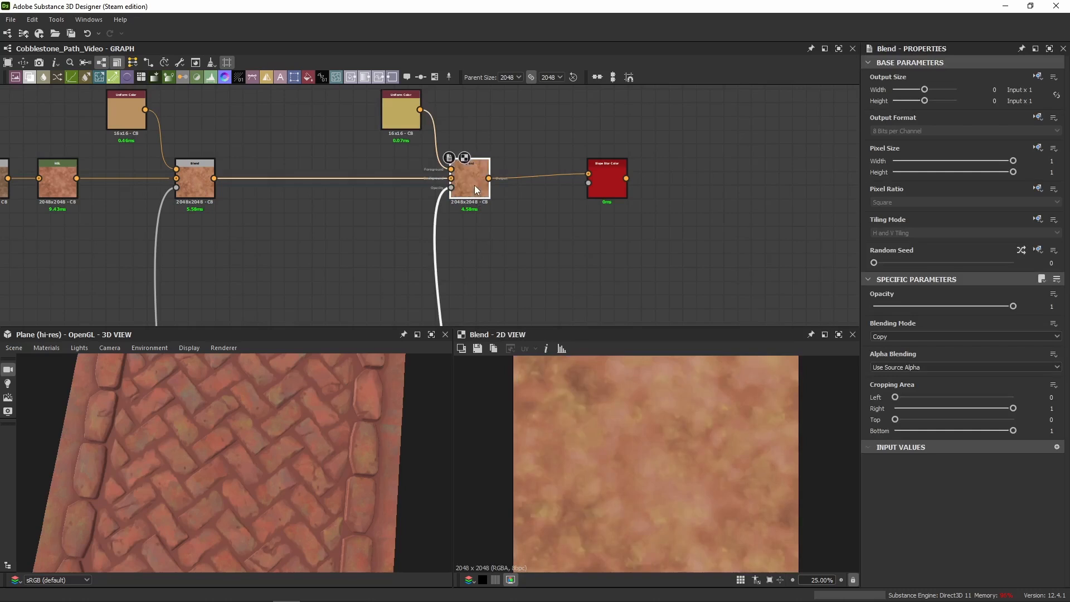
pyautogui.click(407, 119)
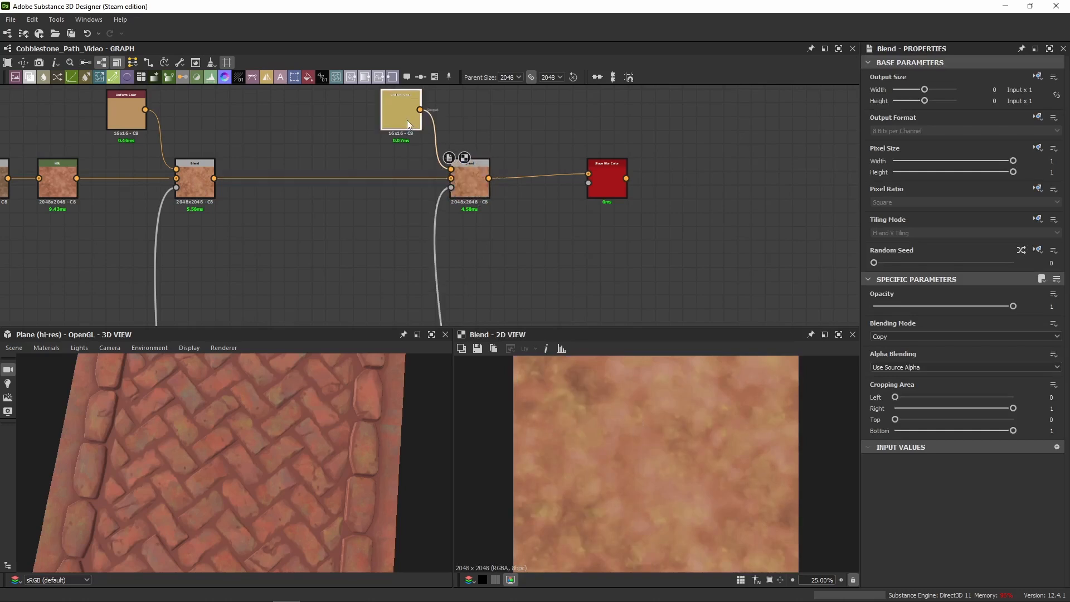
pyautogui.moveTo(604, 222); pyautogui.dragTo(566, 226, button='middle')
pyautogui.click(564, 196)
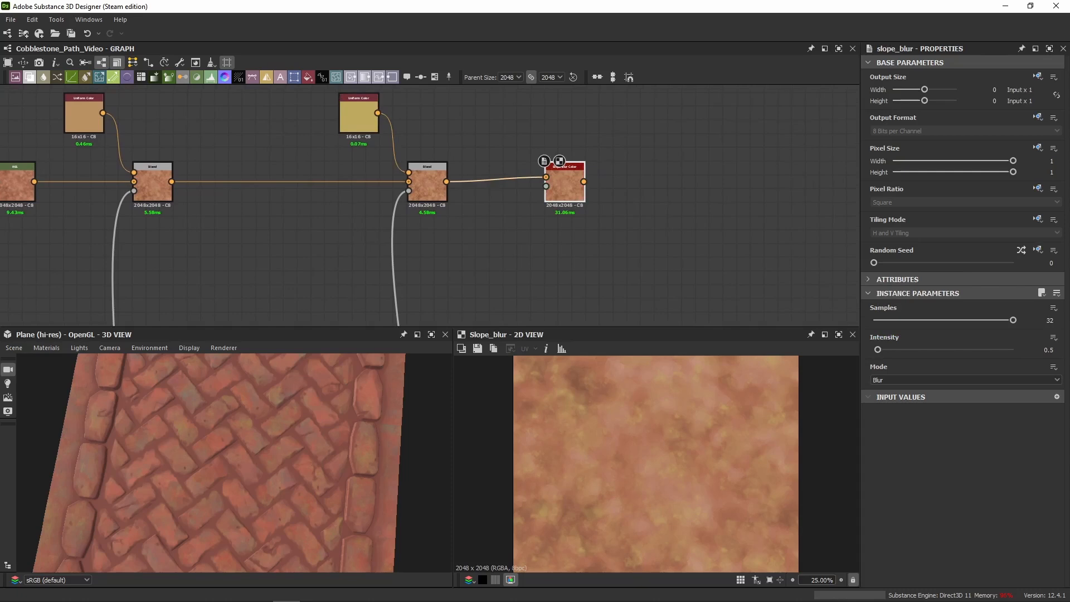
# Connect the bright Transformation 2D node before Plants_Original to the Slope Blur Color's slope input, and inspect the blurred colour up close
pyautogui.scroll(-5, 526, 252)
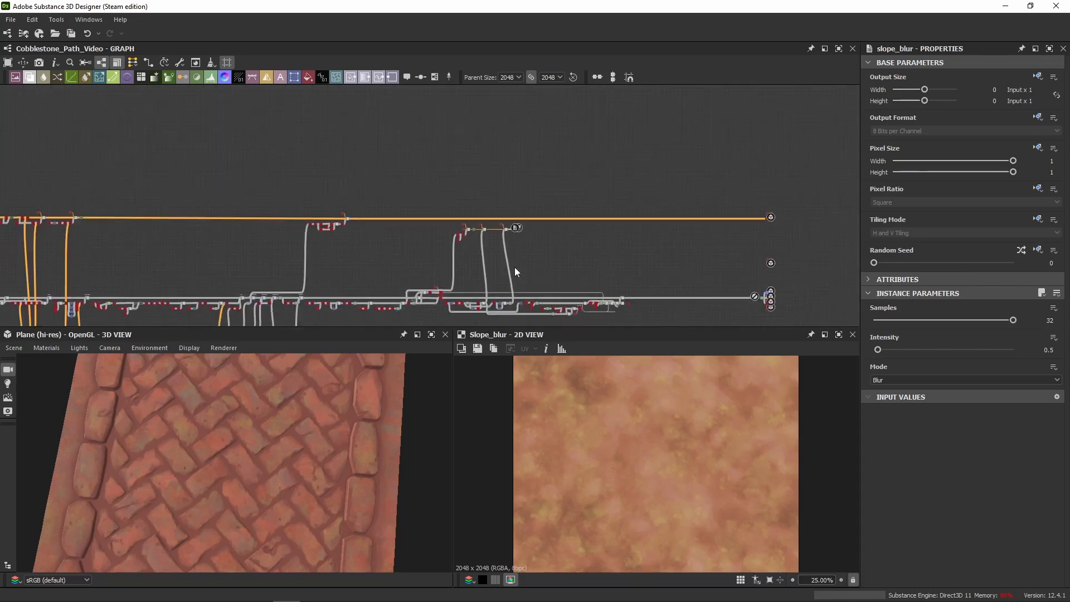
pyautogui.moveTo(514, 267); pyautogui.dragTo(512, 202, button='middle')
pyautogui.scroll(5, 512, 201)
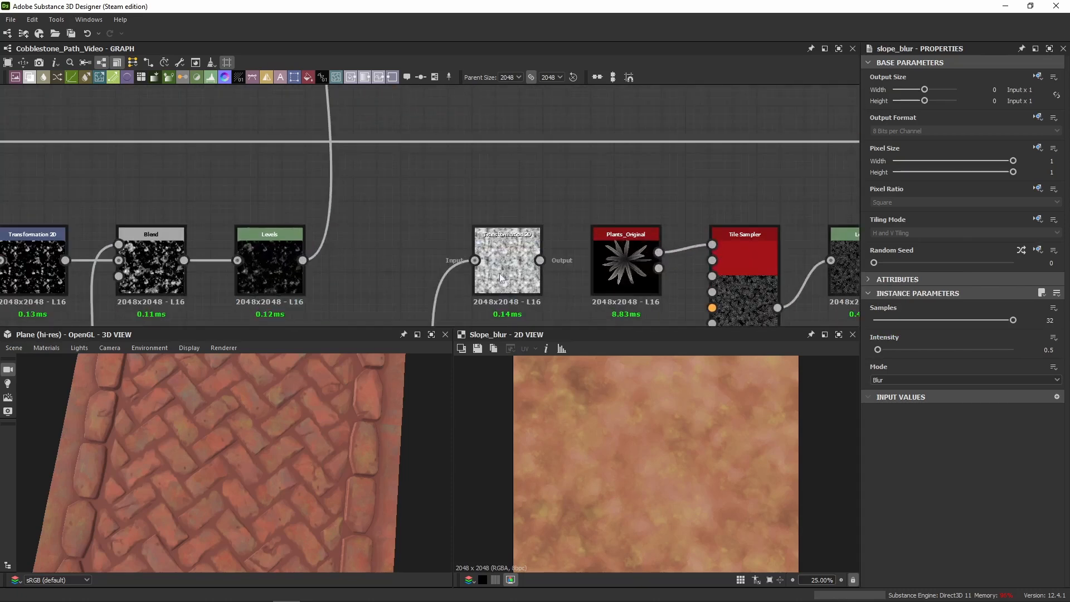
pyautogui.moveTo(494, 225); pyautogui.dragTo(447, 191, button='middle')
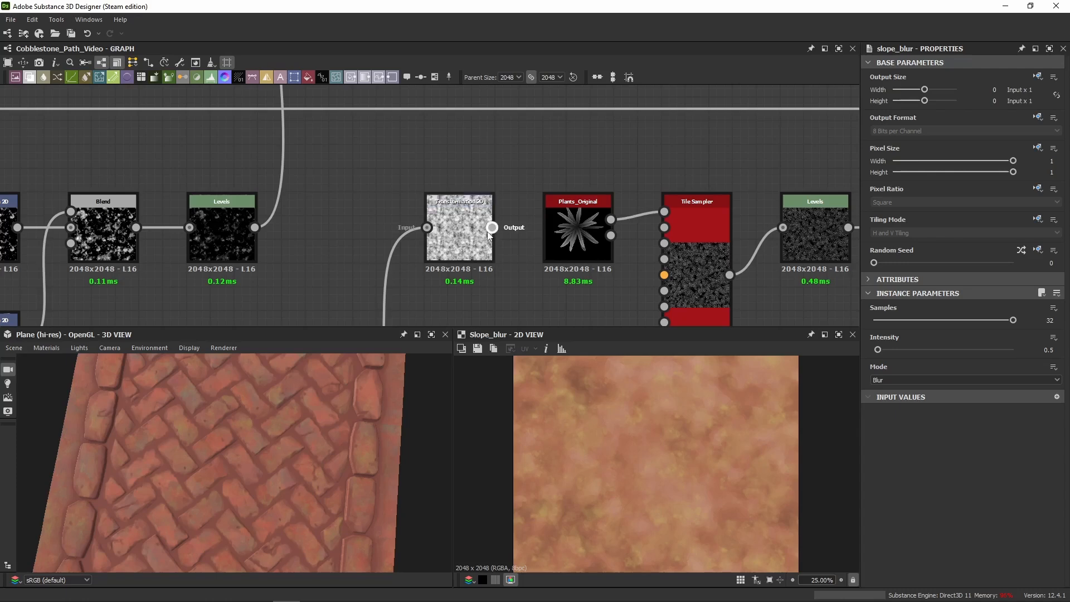
pyautogui.scroll(-4, 504, 176)
pyautogui.moveTo(492, 226); pyautogui.dragTo(510, 120)
pyautogui.scroll(-2, 511, 121)
pyautogui.moveTo(511, 148); pyautogui.dragTo(515, 315, button='middle')
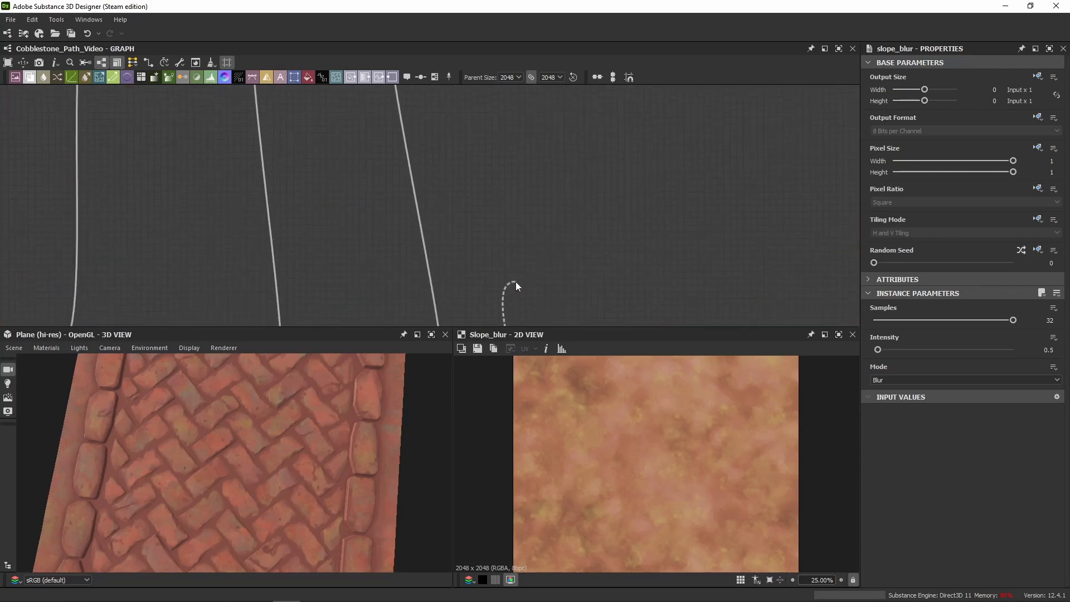
pyautogui.moveTo(504, 123); pyautogui.dragTo(487, 287, button='middle')
pyautogui.scroll(5, 473, 185)
pyautogui.scroll(3, 458, 203)
pyautogui.moveTo(472, 185); pyautogui.dragTo(380, 212)
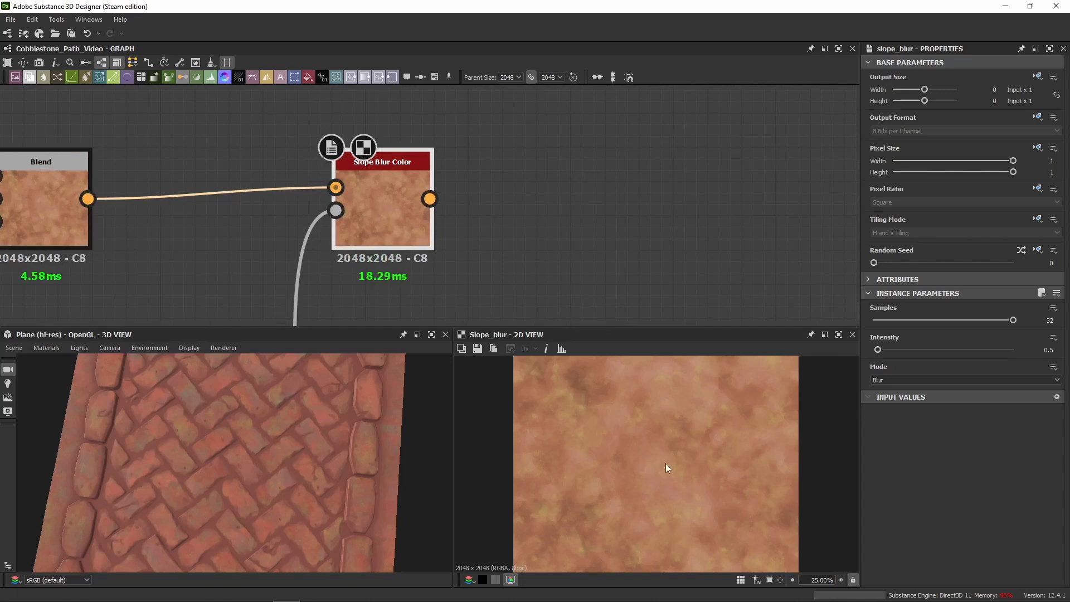
pyautogui.scroll(10, 666, 463)
pyautogui.moveTo(647, 458); pyautogui.dragTo(685, 422, button='middle')
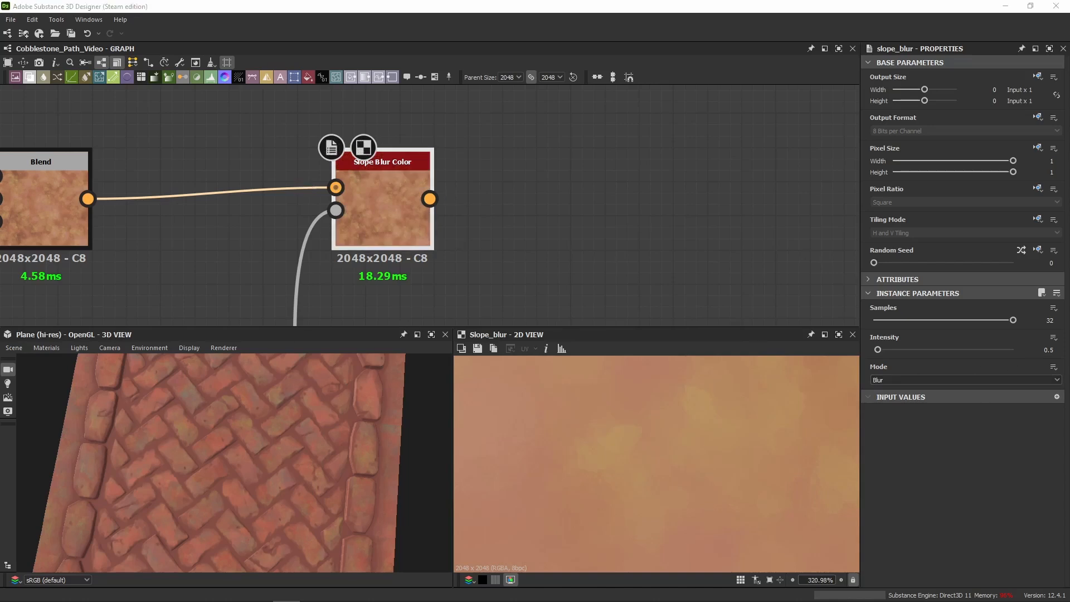
# Paste the copied Moisture Noise, Gradient Map and HSL chain and place it beyond the Slope Blur Color node
pyautogui.scroll(-5, 475, 205)
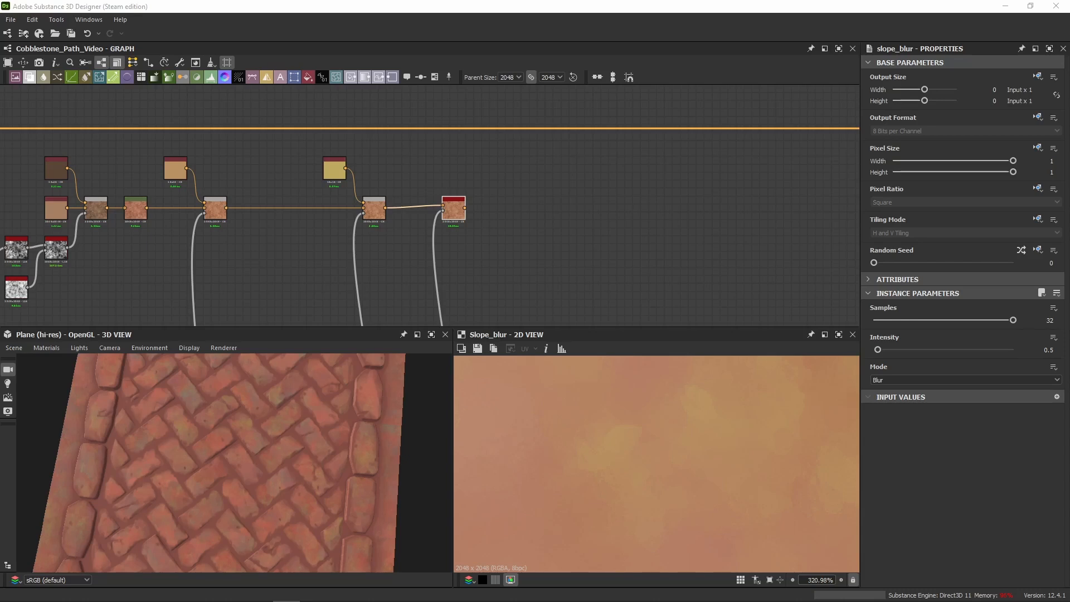
pyautogui.moveTo(502, 270); pyautogui.dragTo(319, 235, button='middle')
pyautogui.hotkey('ctrl', 'v')
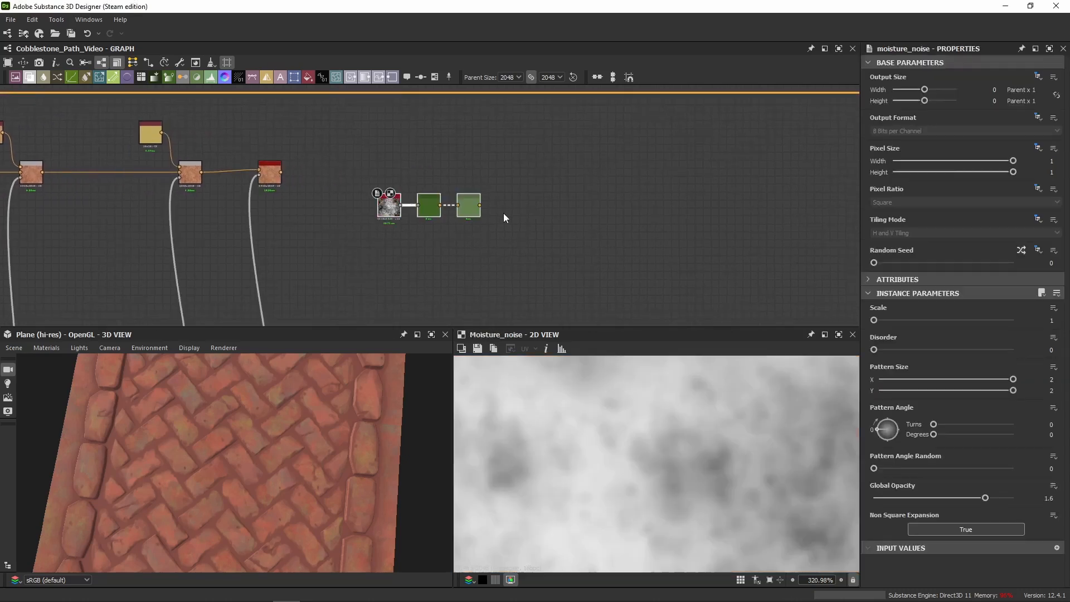
pyautogui.moveTo(394, 213); pyautogui.dragTo(456, 229)
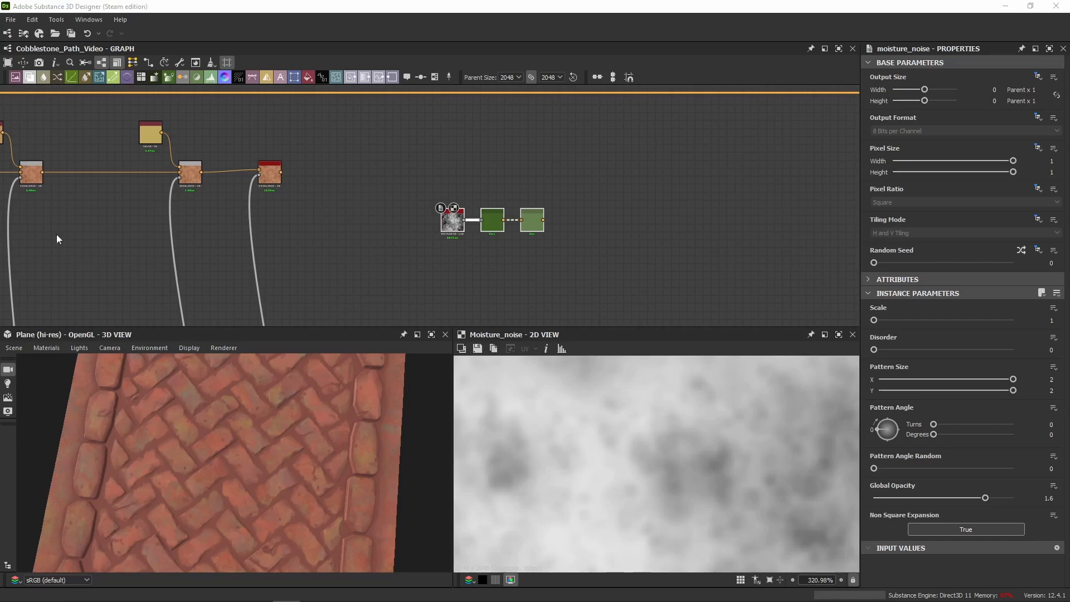
pyautogui.scroll(5, 445, 236)
pyautogui.moveTo(462, 205); pyautogui.dragTo(283, 175, button='middle')
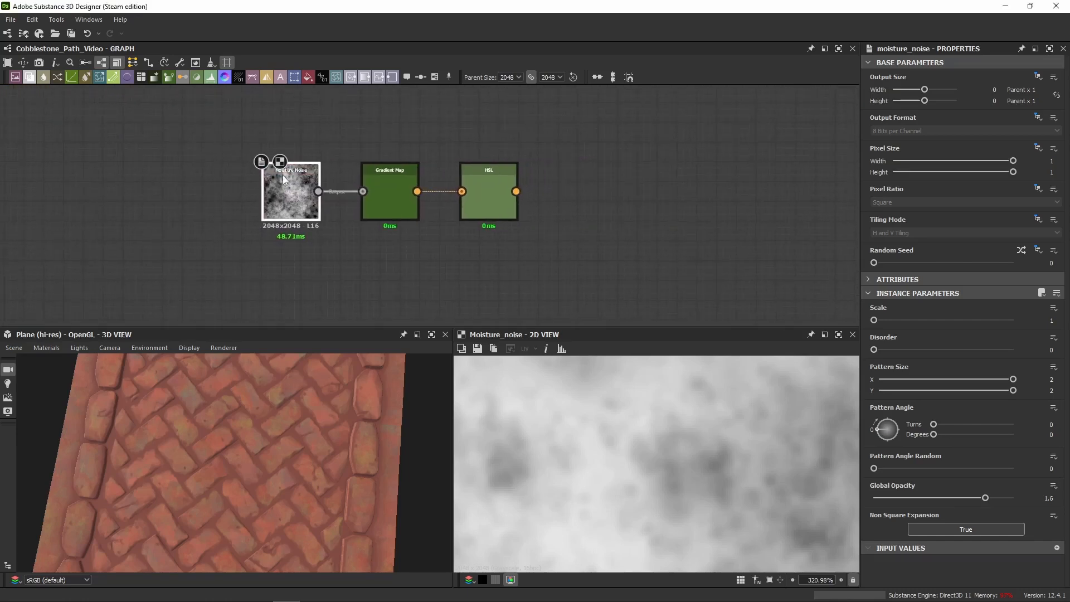
# Preview the pasted Moisture Noise and check its pattern size
pyautogui.doubleClick(283, 175)
pyautogui.scroll(-10, 660, 500)
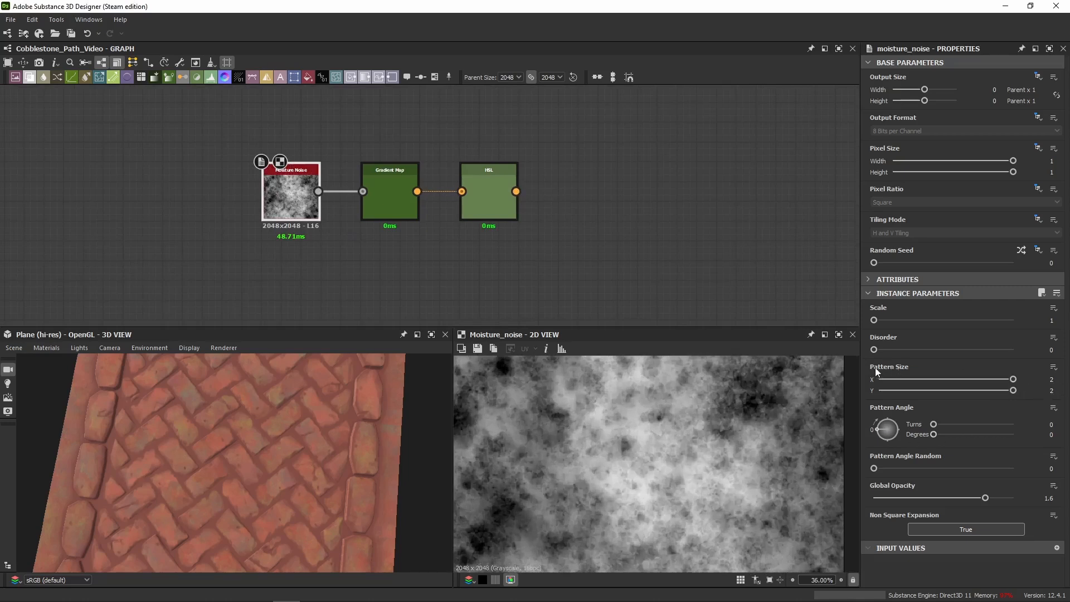
pyautogui.doubleClick(1050, 390)
# Preview the pasted Gradient Map and examine the colours of its start and end gradient keys
pyautogui.doubleClick(396, 205)
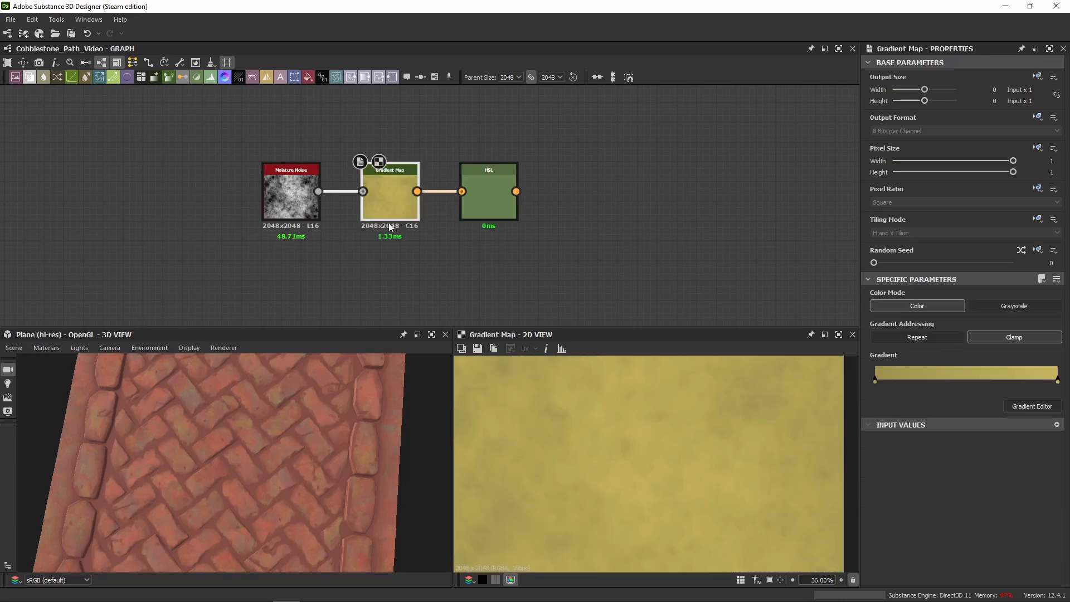
pyautogui.click(1031, 406)
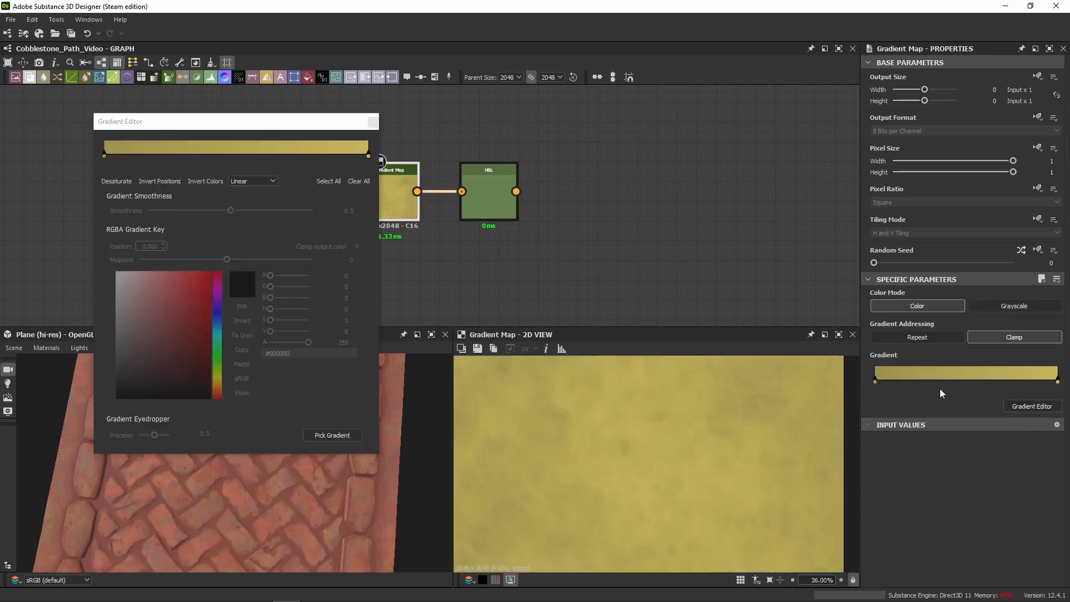
pyautogui.click(104, 158)
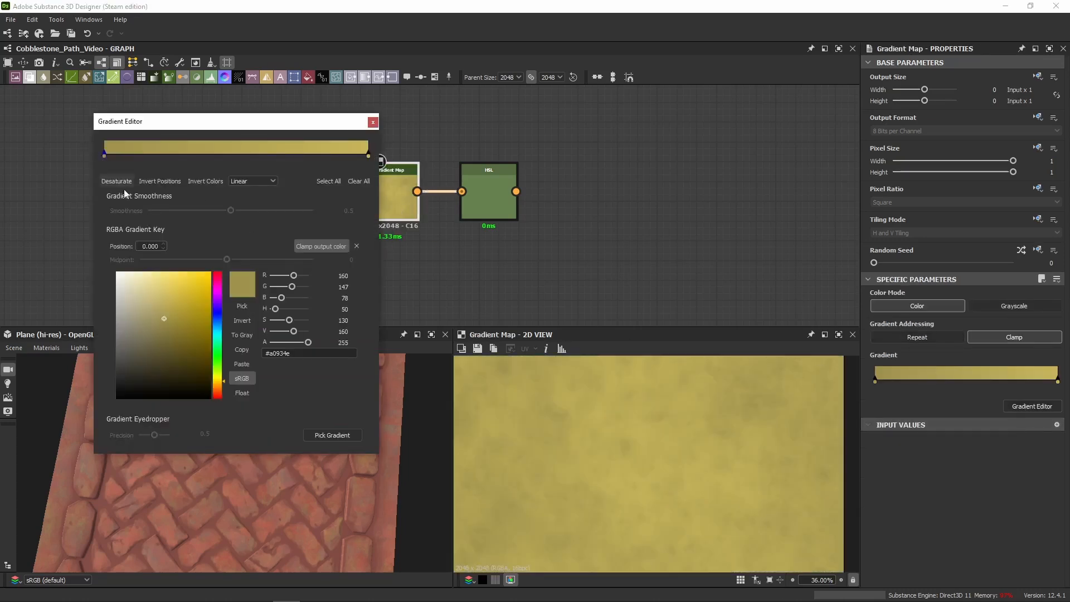
pyautogui.click(368, 157)
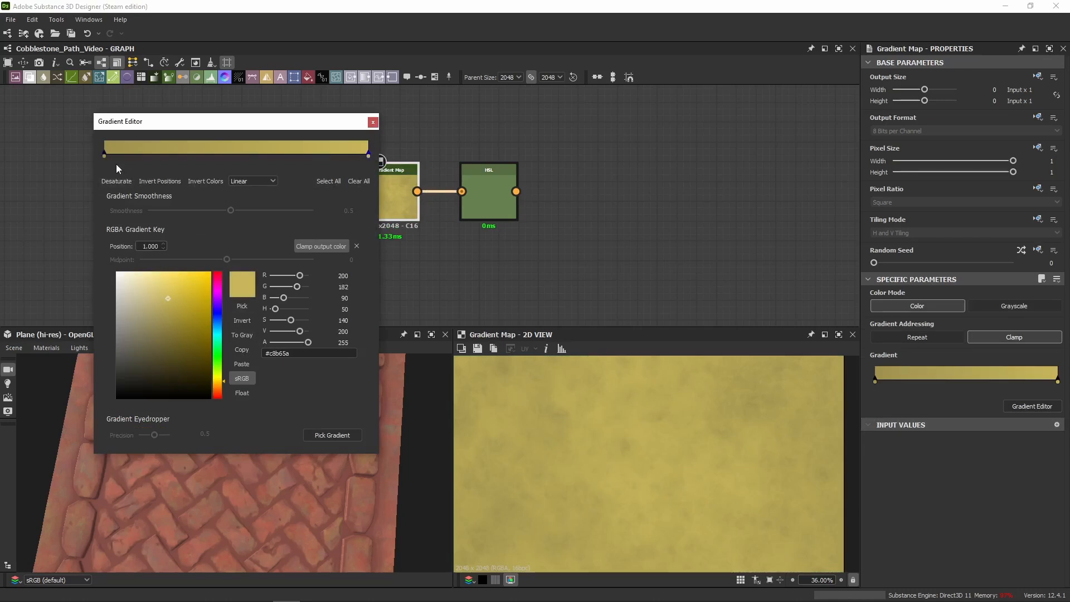
pyautogui.click(104, 157)
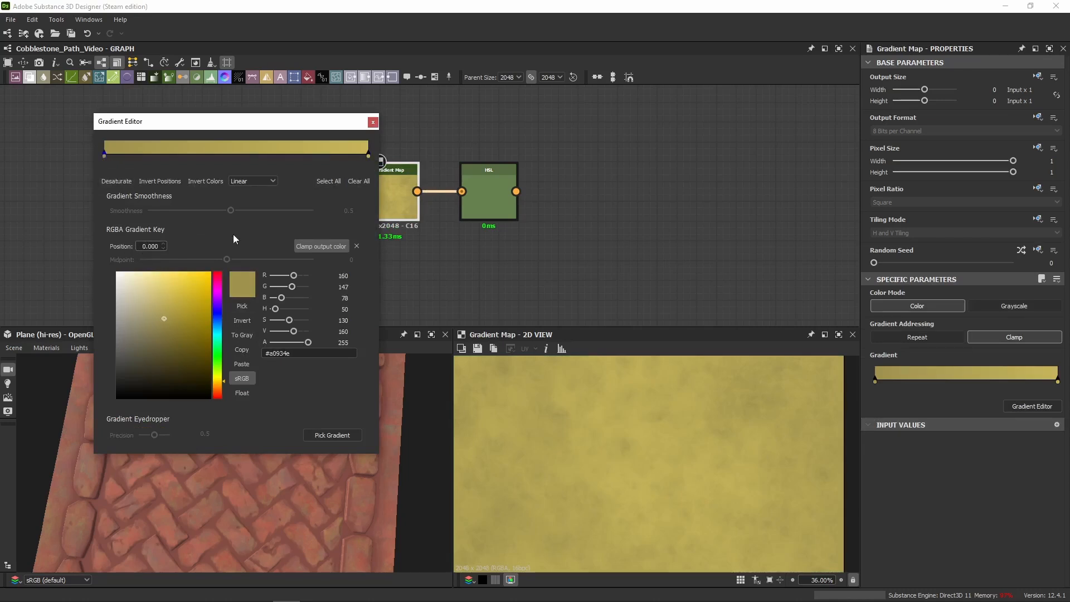
pyautogui.click(367, 157)
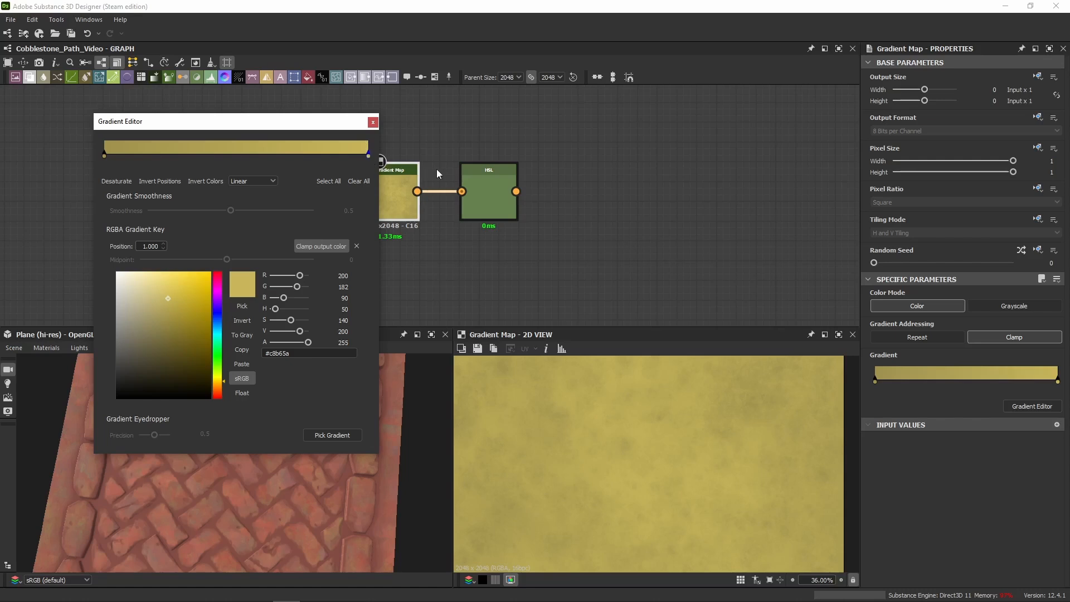
pyautogui.click(374, 124)
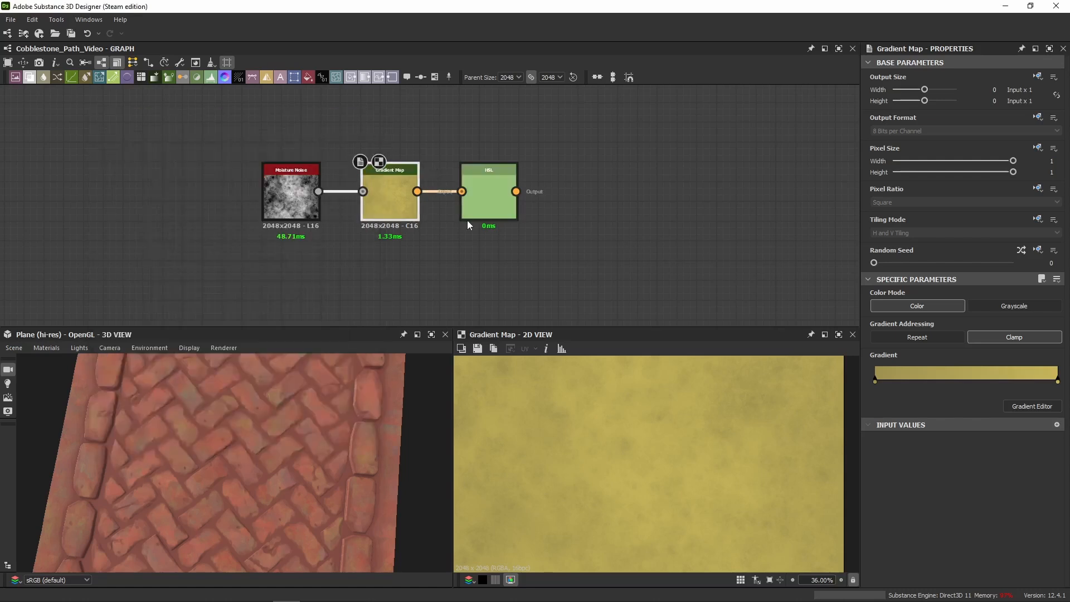
# Preview the pasted HSL node and check its hue and lightness settings
pyautogui.click(482, 210)
pyautogui.doubleClick(482, 209)
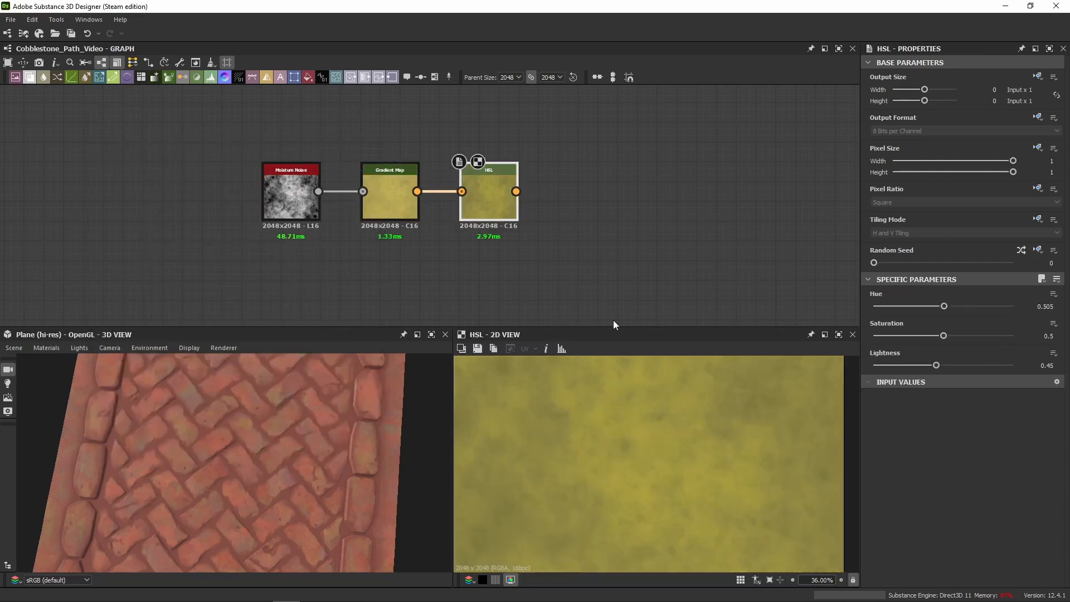
pyautogui.click(1042, 306)
pyautogui.click(1046, 365)
pyautogui.click(735, 273)
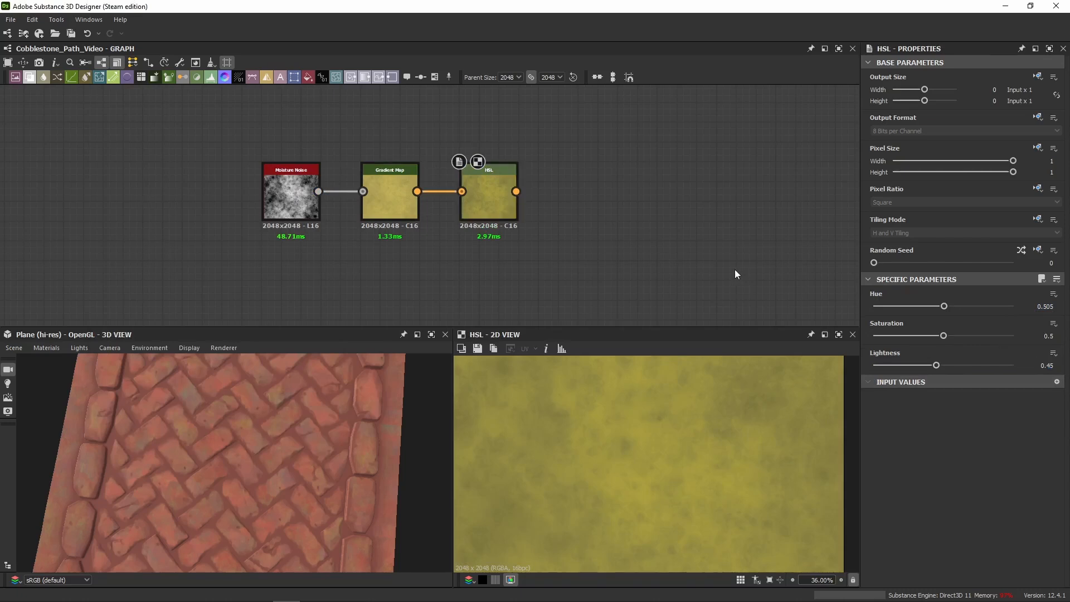
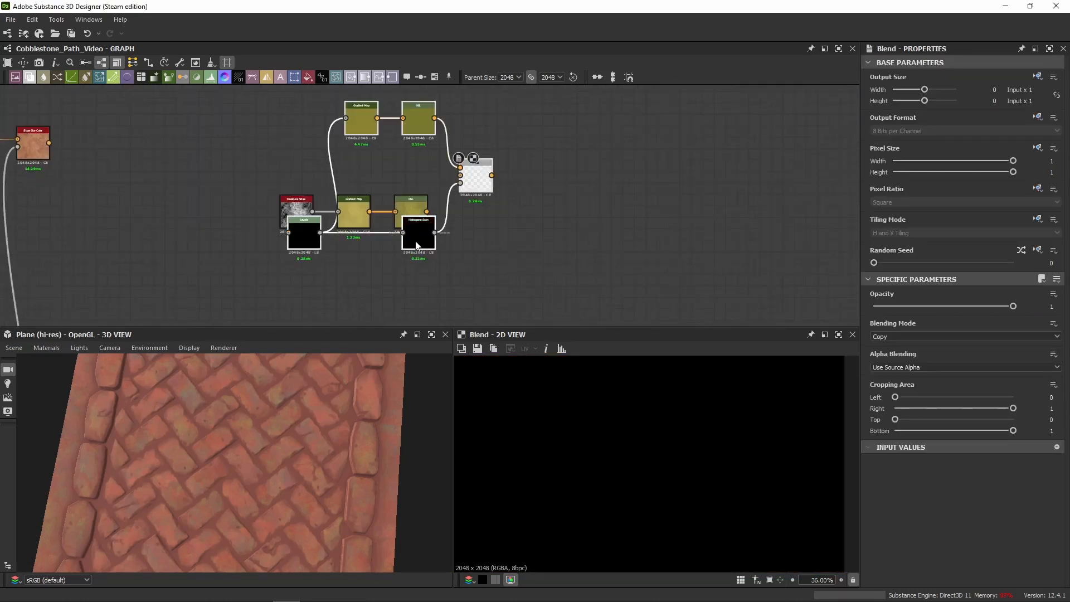
# Move the pasted Levels, Gradient Map, HSL, Histogram Scan and Blend group clear, and connect the Moisture Noise chain's HSL to the Blend's background input
pyautogui.moveTo(417, 245); pyautogui.dragTo(580, 282)
pyautogui.click(426, 219)
pyautogui.moveTo(426, 212); pyautogui.dragTo(624, 211)
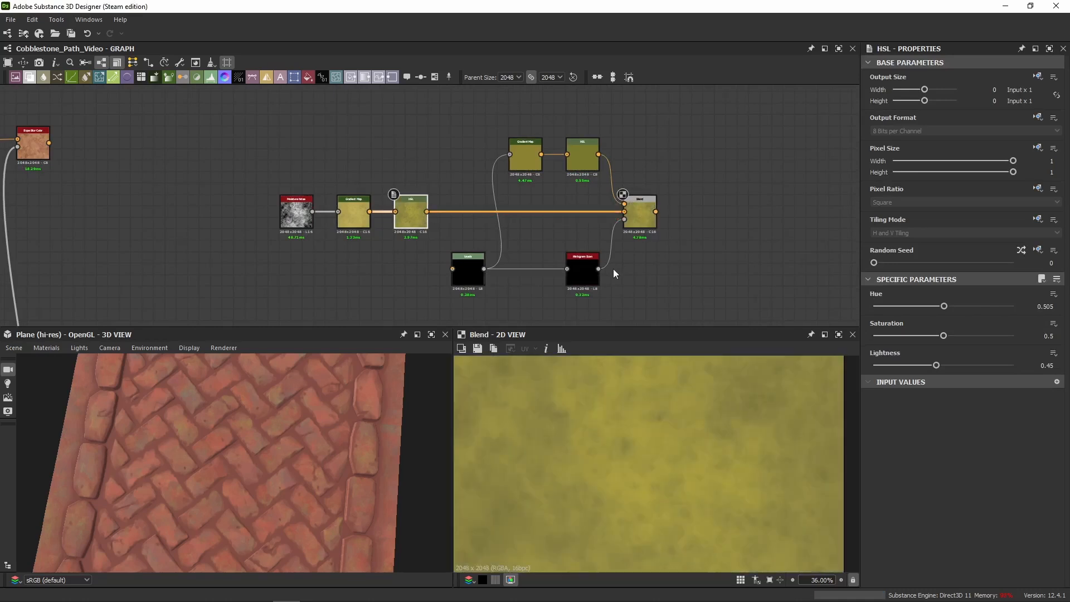
pyautogui.click(640, 220)
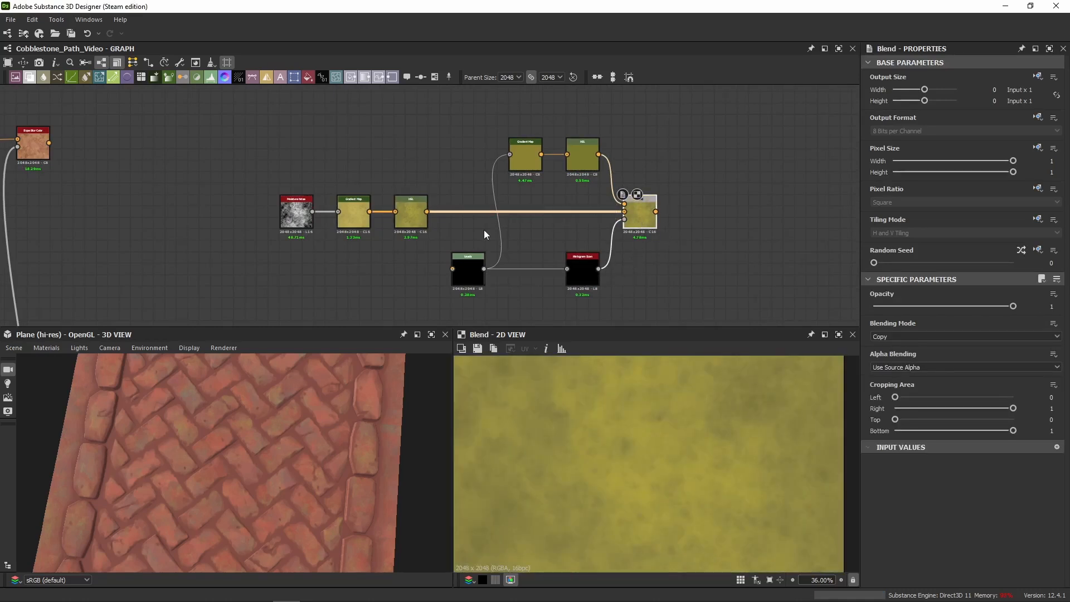
# Find the Levels node following the Plants_Original Tile Sampler in the height graph and preview its plant pattern
pyautogui.scroll(-3, 301, 260)
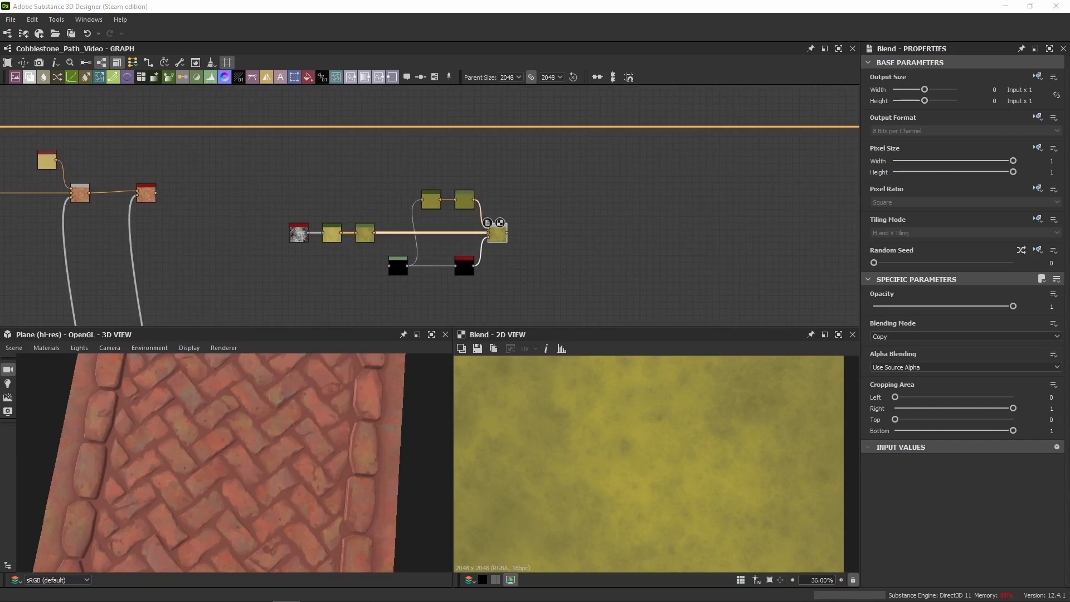
pyautogui.scroll(-2, 416, 216)
pyautogui.moveTo(363, 322); pyautogui.dragTo(451, 92, button='middle')
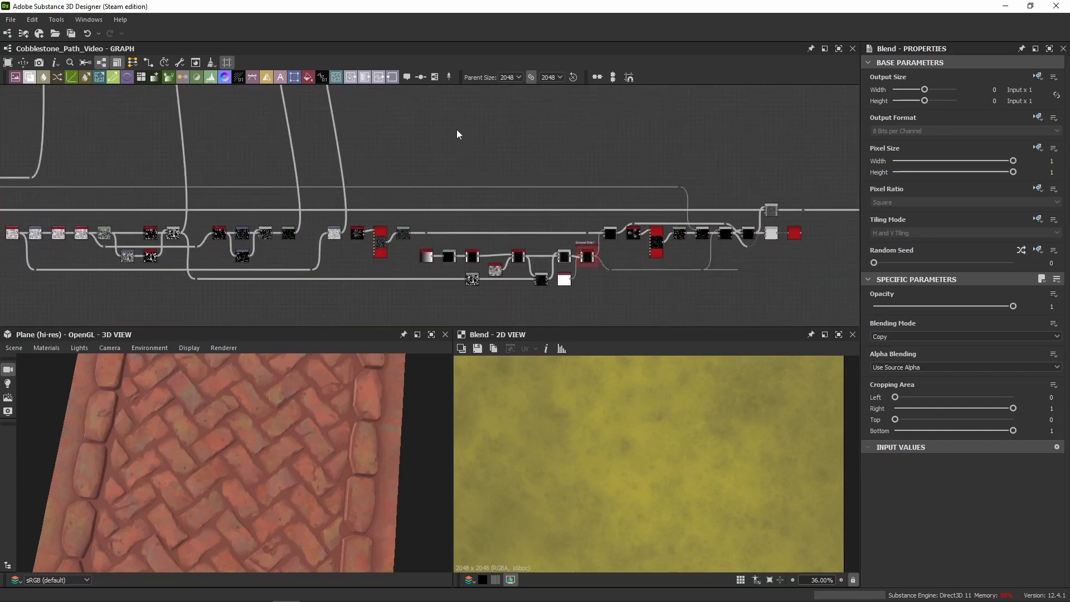
pyautogui.scroll(8, 434, 237)
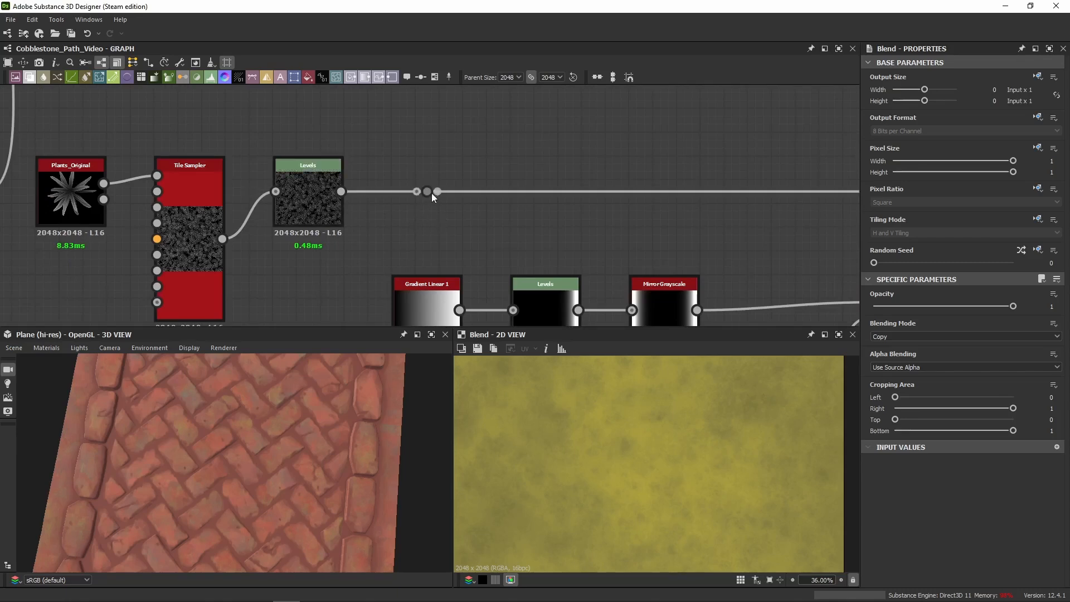
pyautogui.click(315, 211)
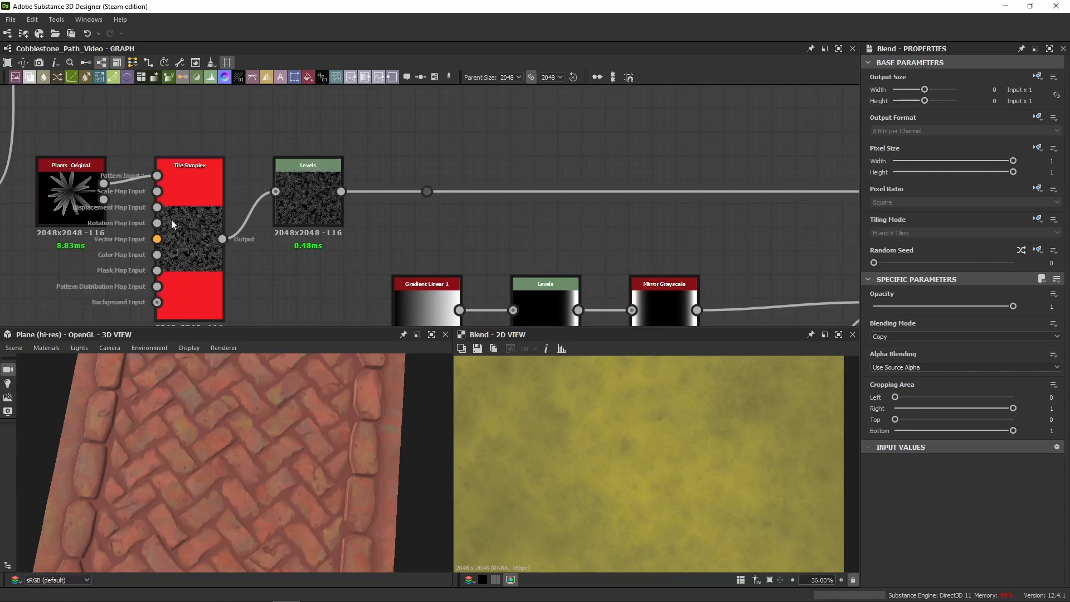
pyautogui.doubleClick(310, 210)
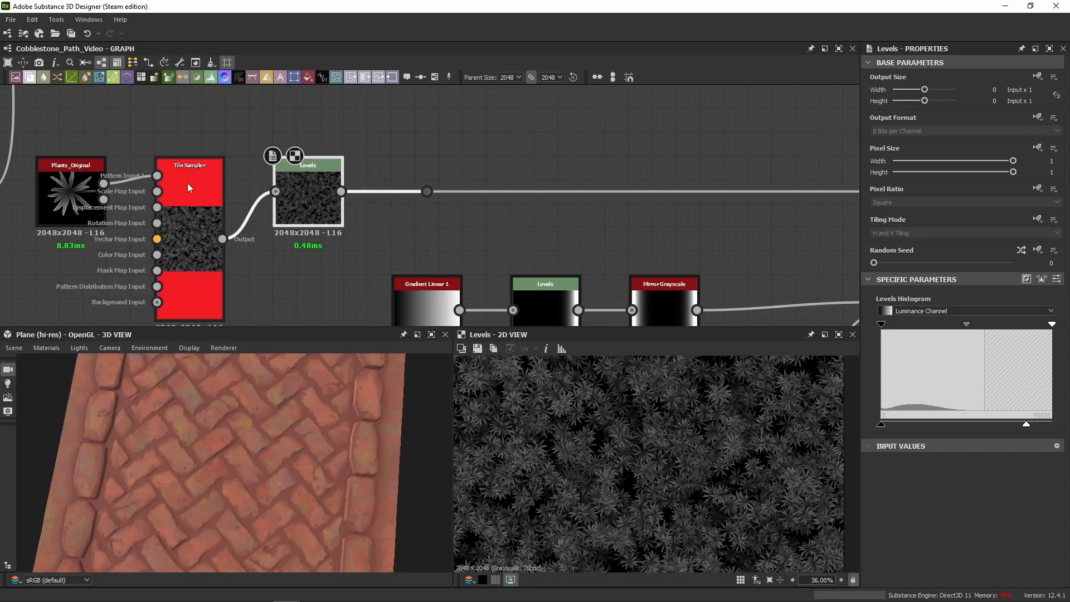
# Connect the plant Levels node's output to the input of the pasted Levels node in the second colour group
pyautogui.scroll(-6, 463, 146)
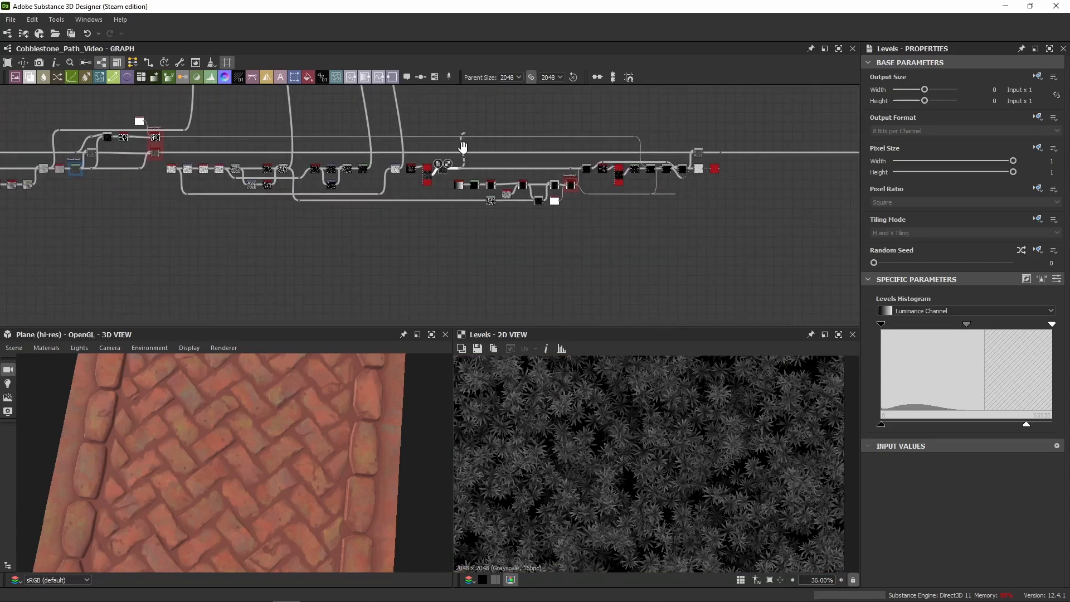
pyautogui.moveTo(462, 146); pyautogui.dragTo(495, 102)
pyautogui.scroll(6, 482, 181)
pyautogui.scroll(-6, 490, 167)
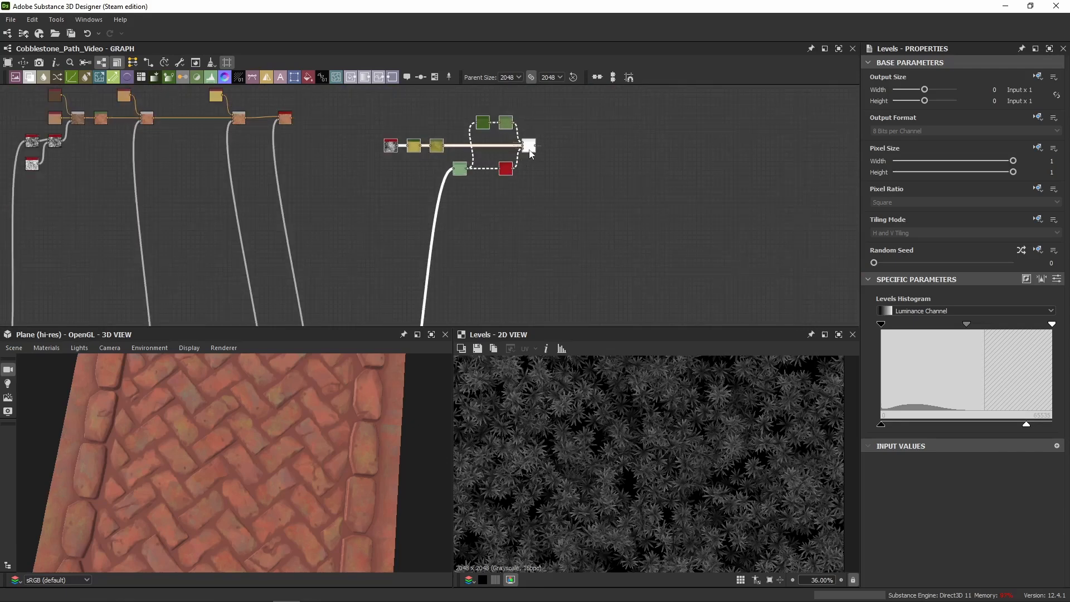
pyautogui.scroll(3, 341, 137)
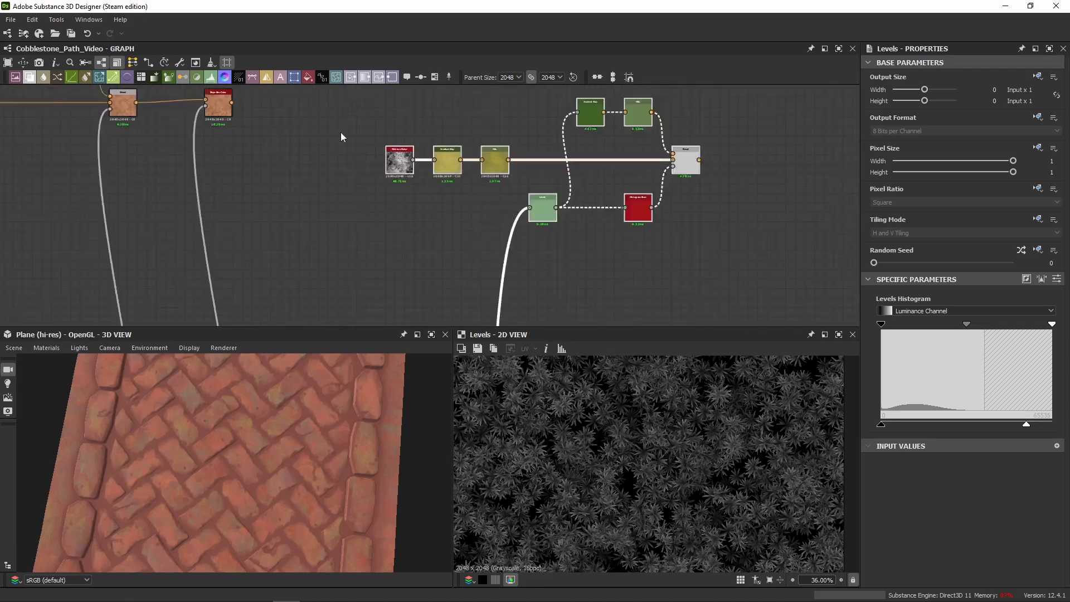
# Preview the second colour group's Blend result with the plant pattern connected
pyautogui.scroll(1, 341, 137)
pyautogui.moveTo(636, 113); pyautogui.dragTo(636, 154)
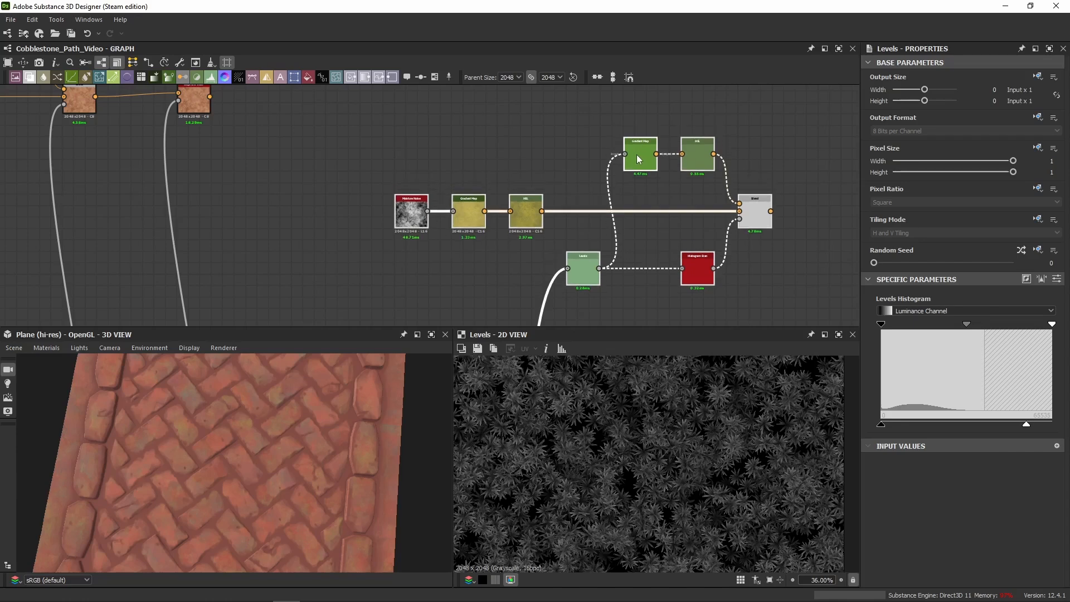
pyautogui.click(653, 194)
pyautogui.moveTo(657, 212); pyautogui.dragTo(617, 182, button='middle')
pyautogui.doubleClick(722, 192)
pyautogui.moveTo(229, 87); pyautogui.dragTo(197, 138, button='middle')
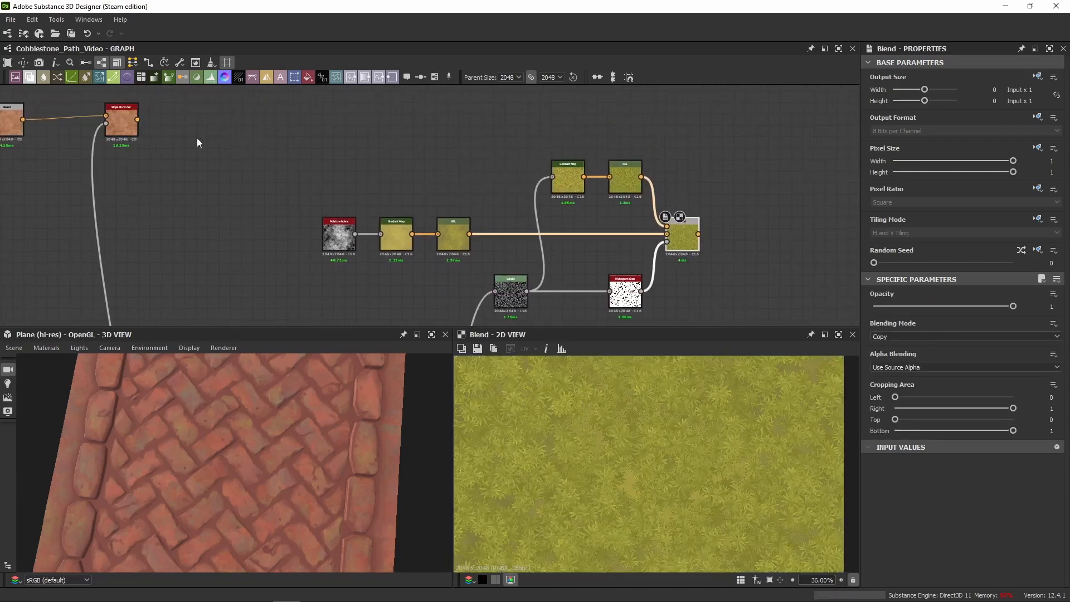
pyautogui.moveTo(138, 119); pyautogui.dragTo(835, 122)
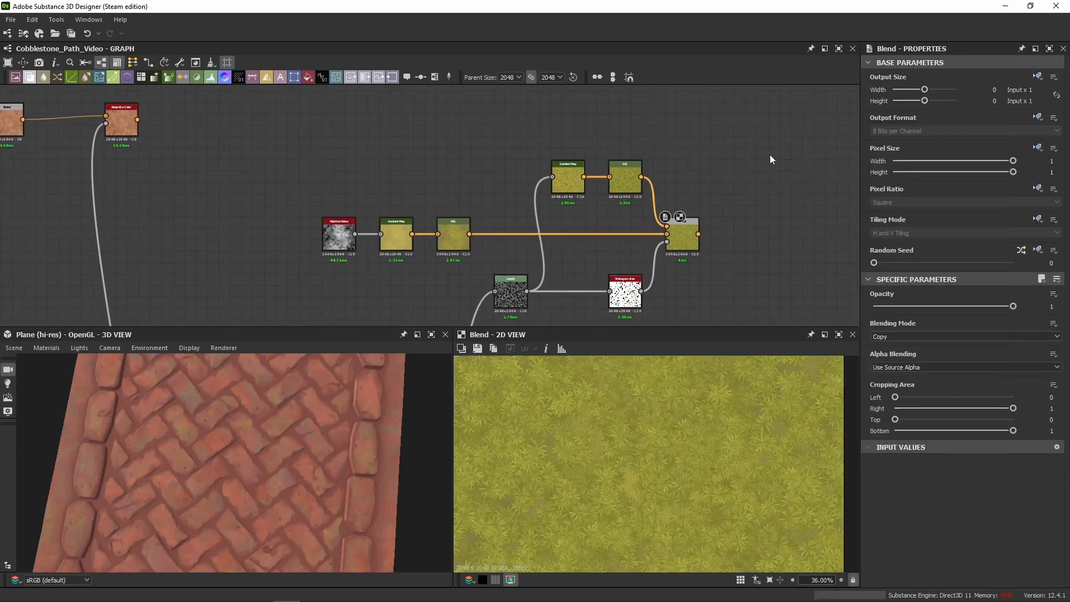
pyautogui.moveTo(715, 218); pyautogui.dragTo(641, 155, button='middle')
# Set Level In High to 0.56 on the Levels node that feeds the plant Gradient Map and Histogram Scan
pyautogui.doubleClick(436, 229)
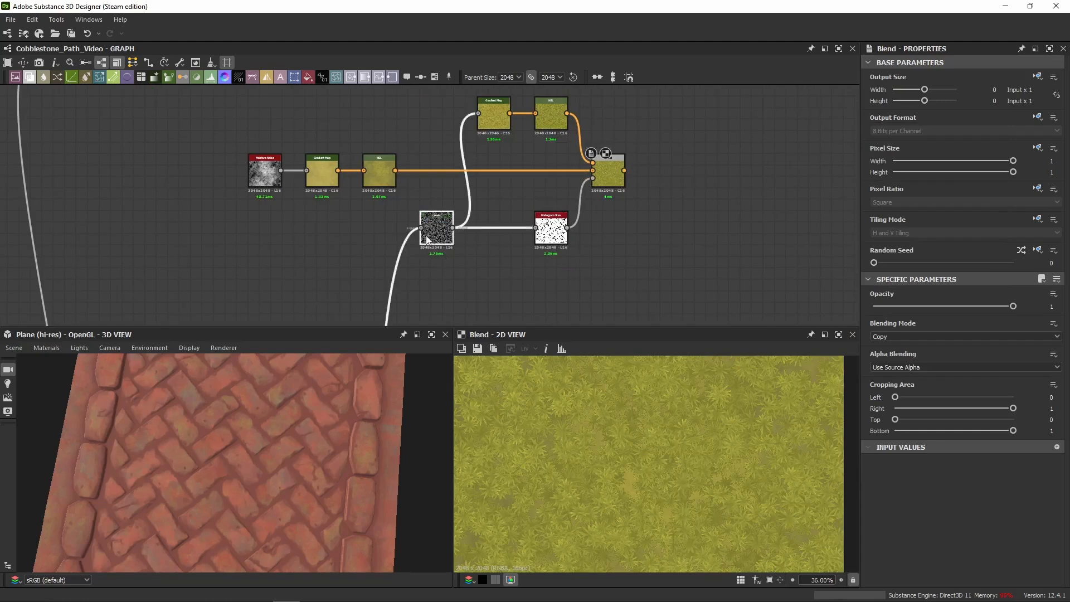
pyautogui.click(1057, 278)
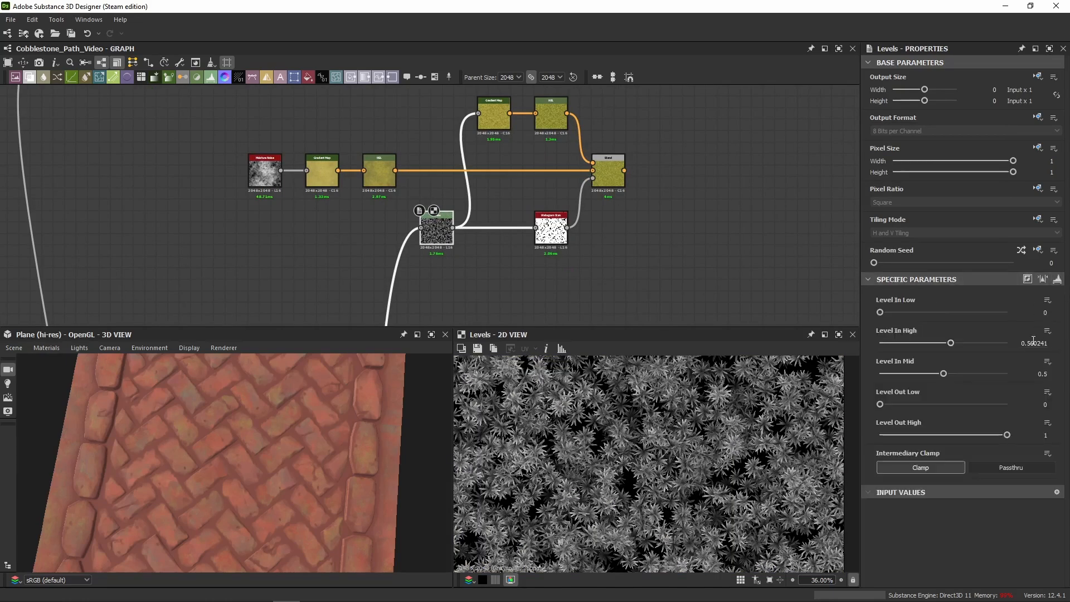
pyautogui.moveTo(1036, 342); pyautogui.dragTo(1062, 343)
pyautogui.press('BackSpace')
pyautogui.press('Return')
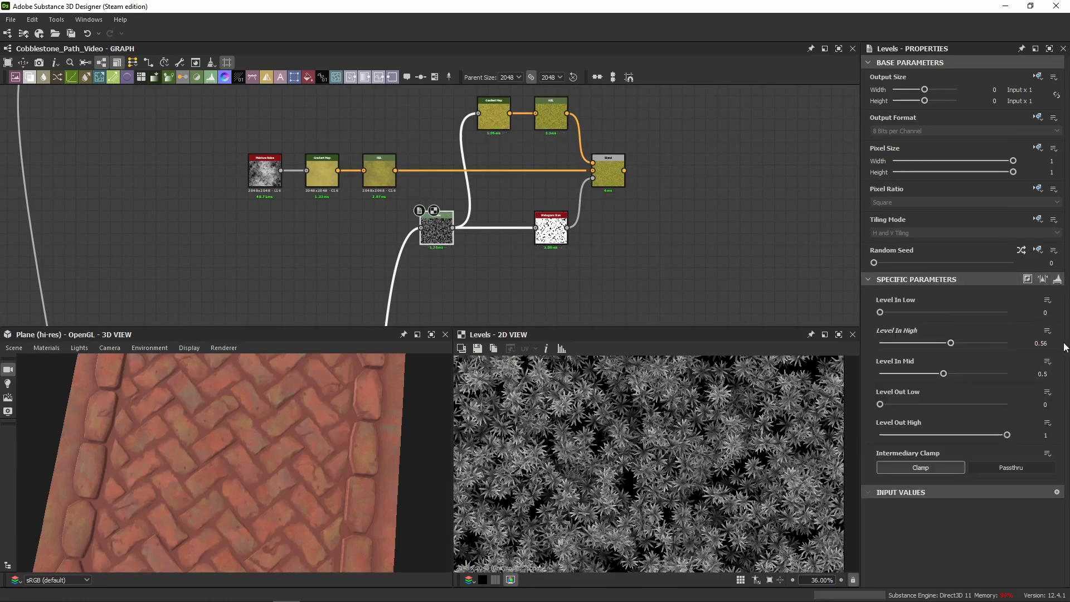
pyautogui.press('f')
pyautogui.scroll(7, 644, 381)
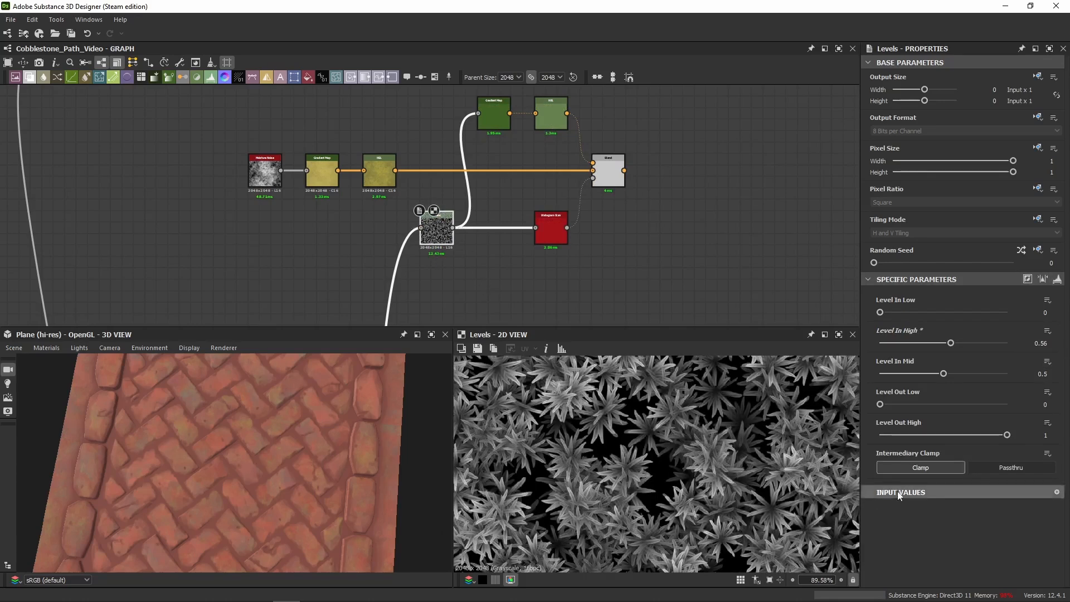
# Compare the plant Levels output with its Histogram Scan mask and set the Histogram Scan's contrast to 1
pyautogui.moveTo(456, 189); pyautogui.dragTo(385, 182, button='middle')
pyautogui.click(397, 111)
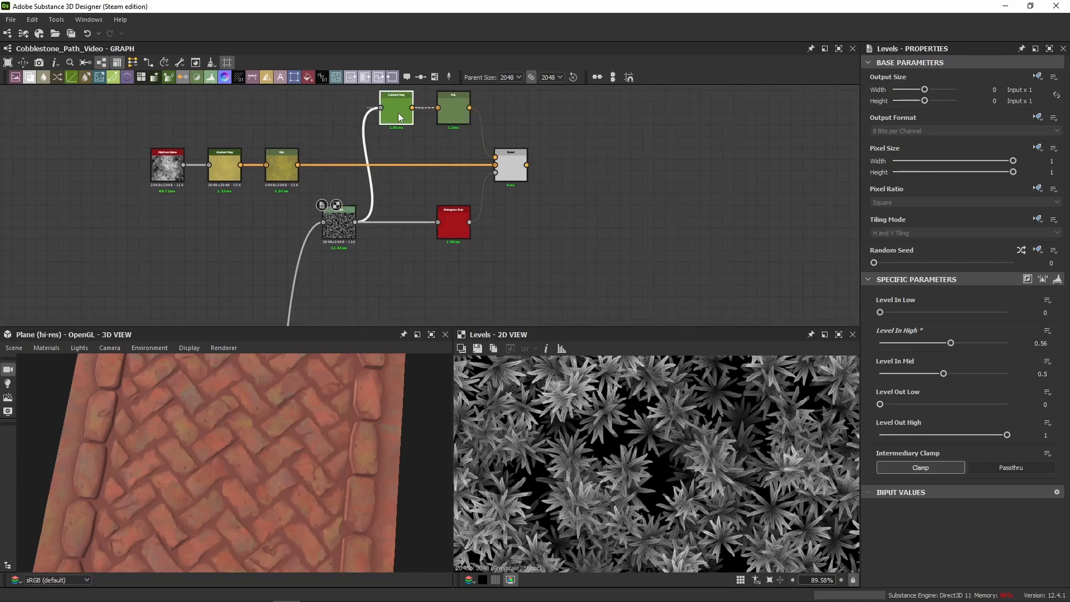
pyautogui.click(455, 219)
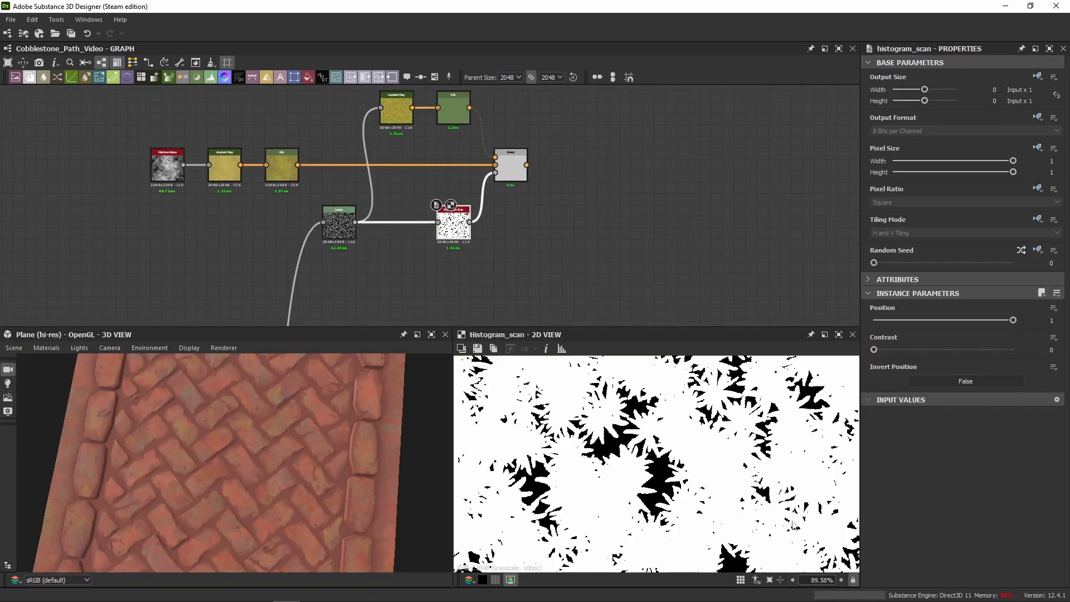
pyautogui.scroll(3, 301, 240)
pyautogui.doubleClick(364, 228)
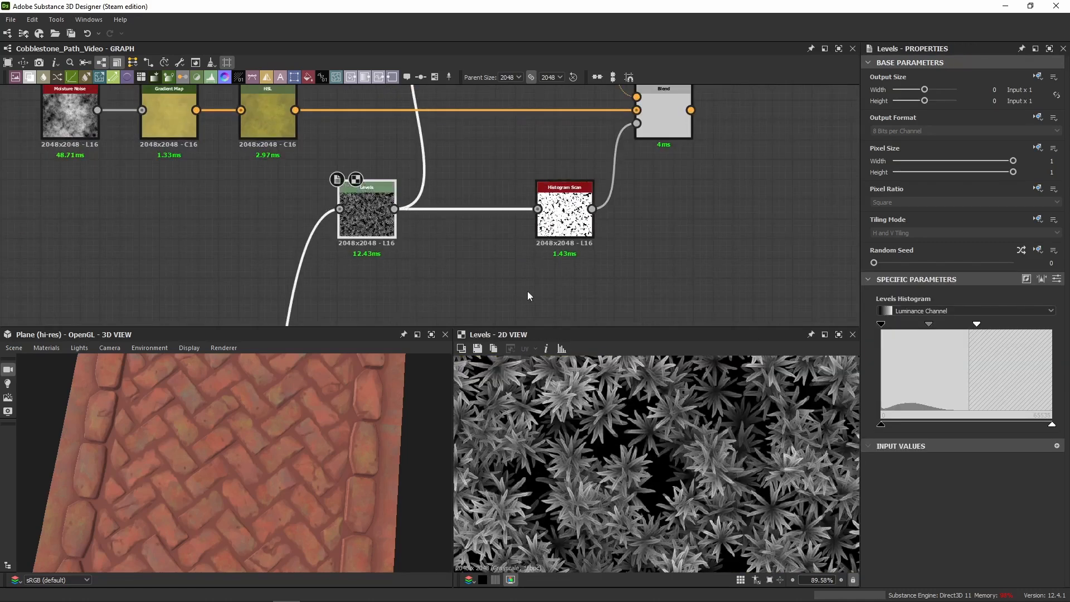
pyautogui.doubleClick(565, 217)
pyautogui.scroll(8, 633, 462)
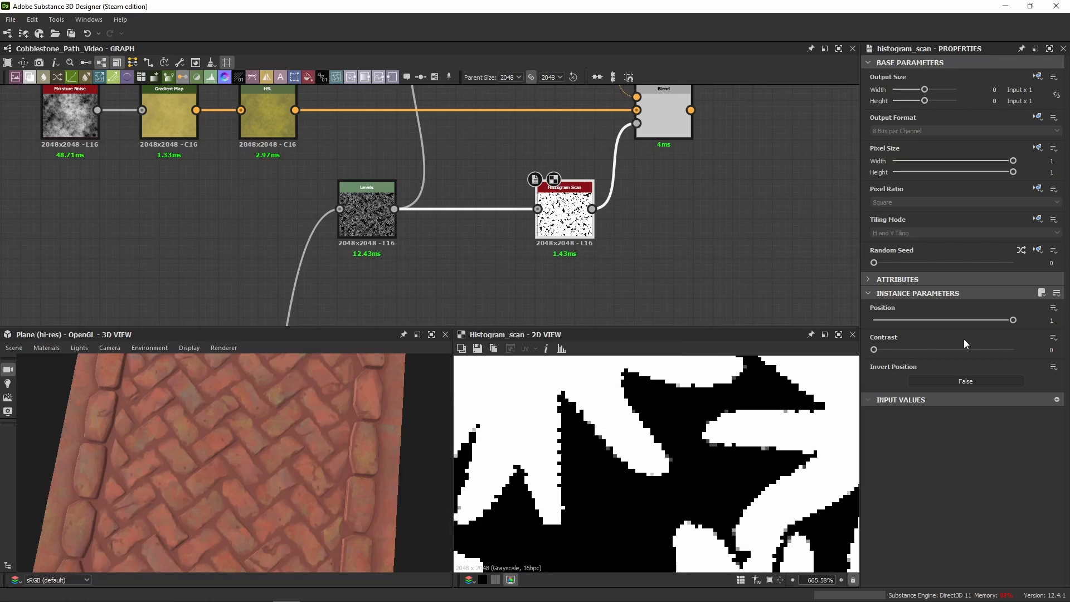
pyautogui.moveTo(874, 349); pyautogui.dragTo(1020, 349)
# Check the plant mask's edges against the Levels pattern and in the Blend result
pyautogui.doubleClick(338, 228)
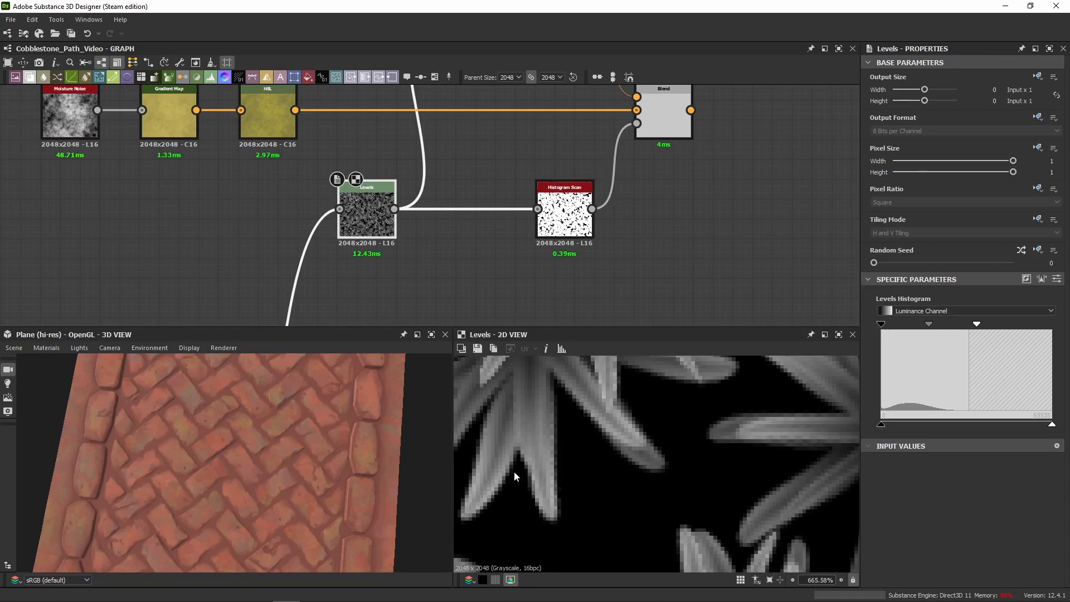
pyautogui.doubleClick(564, 217)
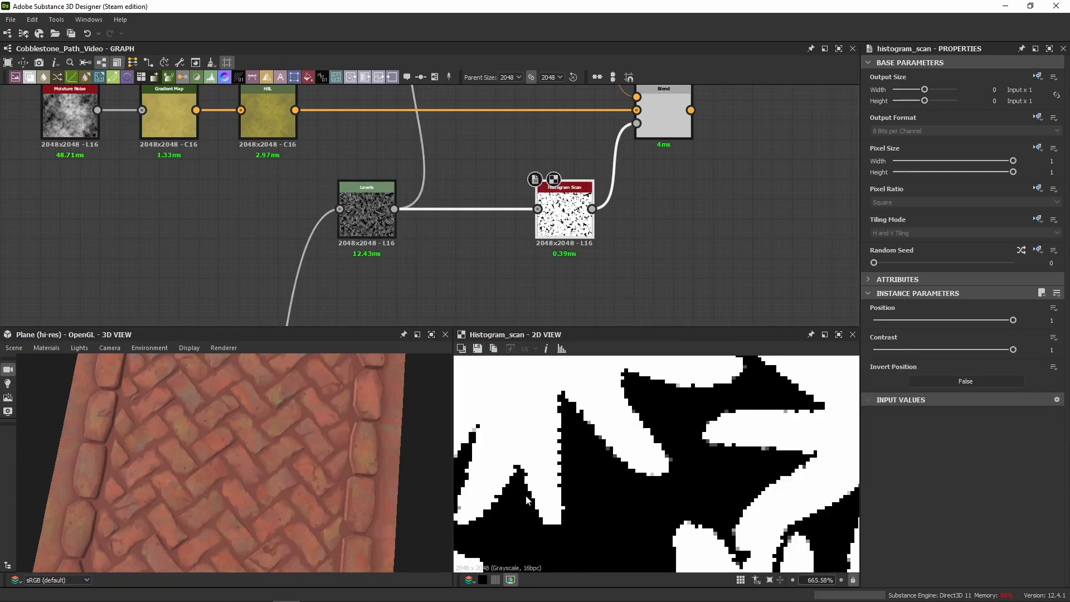
pyautogui.moveTo(491, 237); pyautogui.dragTo(386, 318, button='middle')
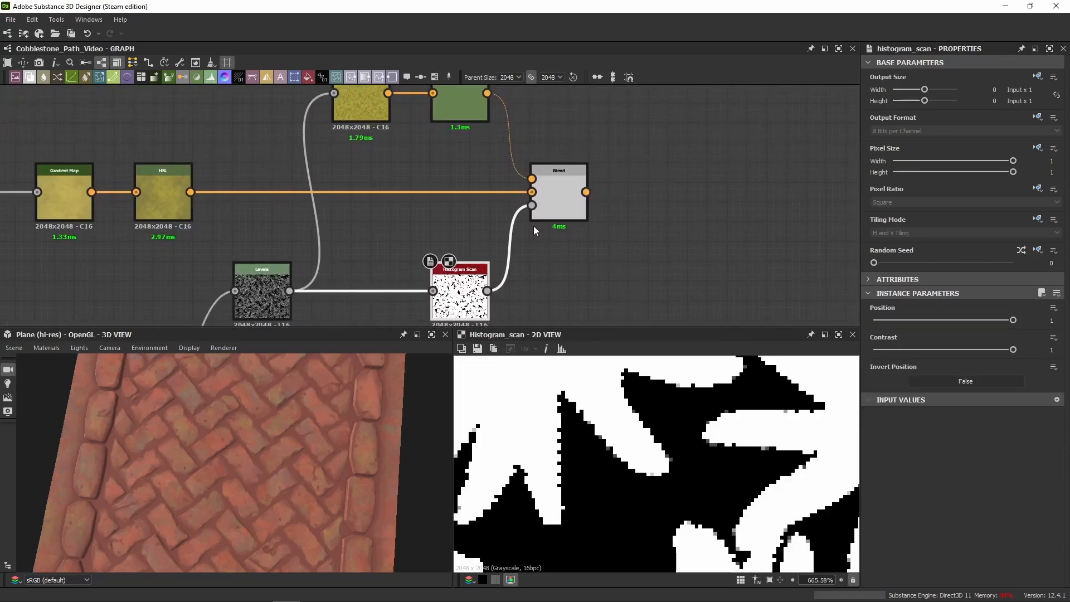
pyautogui.doubleClick(562, 210)
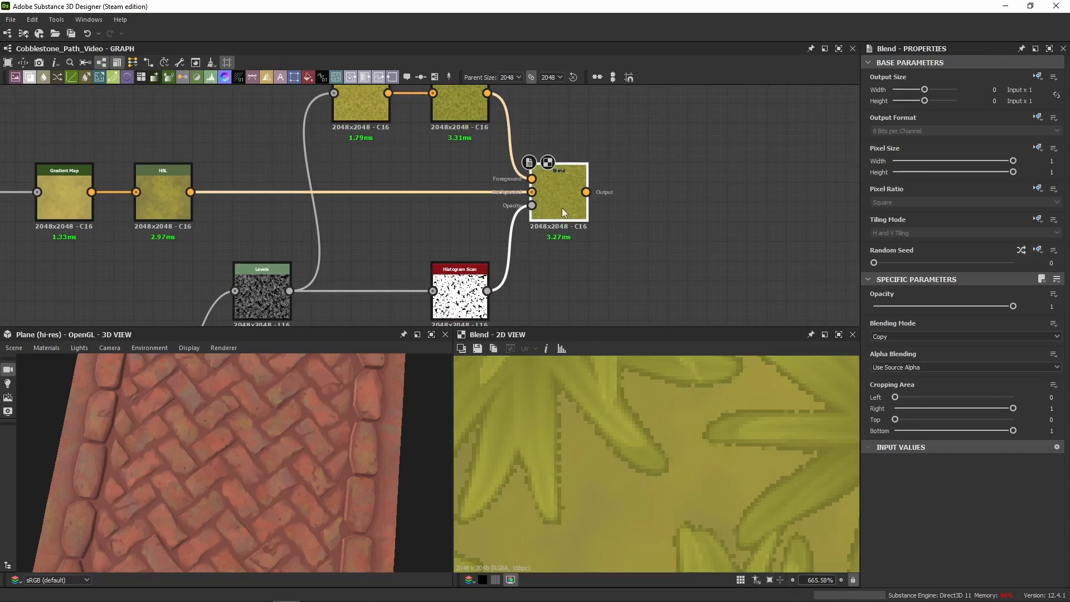
pyautogui.scroll(-6, 641, 480)
# Preview the plant Levels and Gradient Map nodes and inspect the gradient's start and end colour keys
pyautogui.click(281, 304)
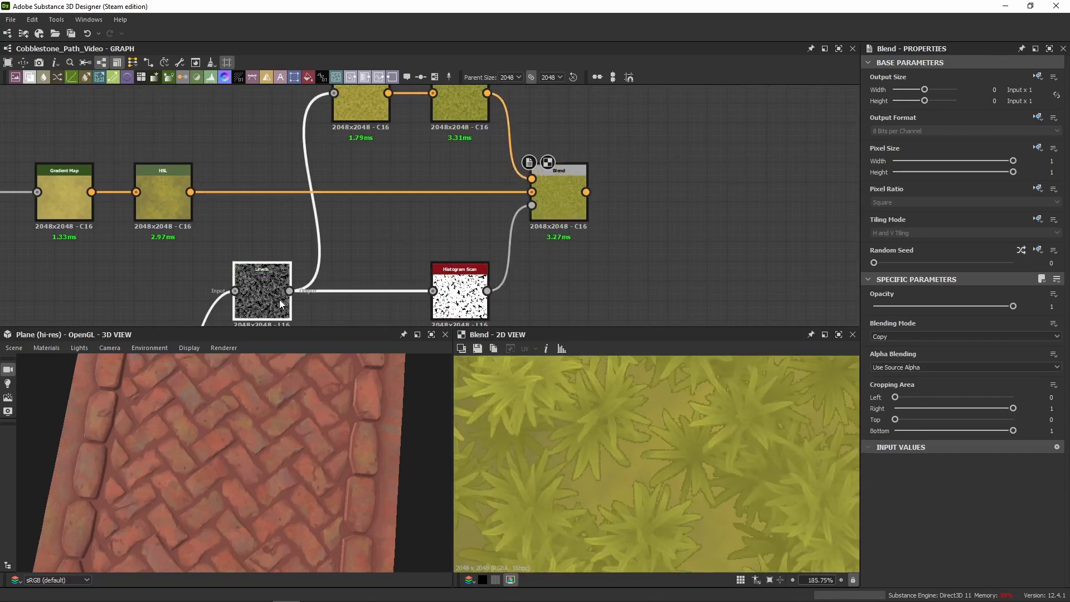
pyautogui.doubleClick(279, 301)
pyautogui.moveTo(339, 95); pyautogui.dragTo(363, 173, button='middle')
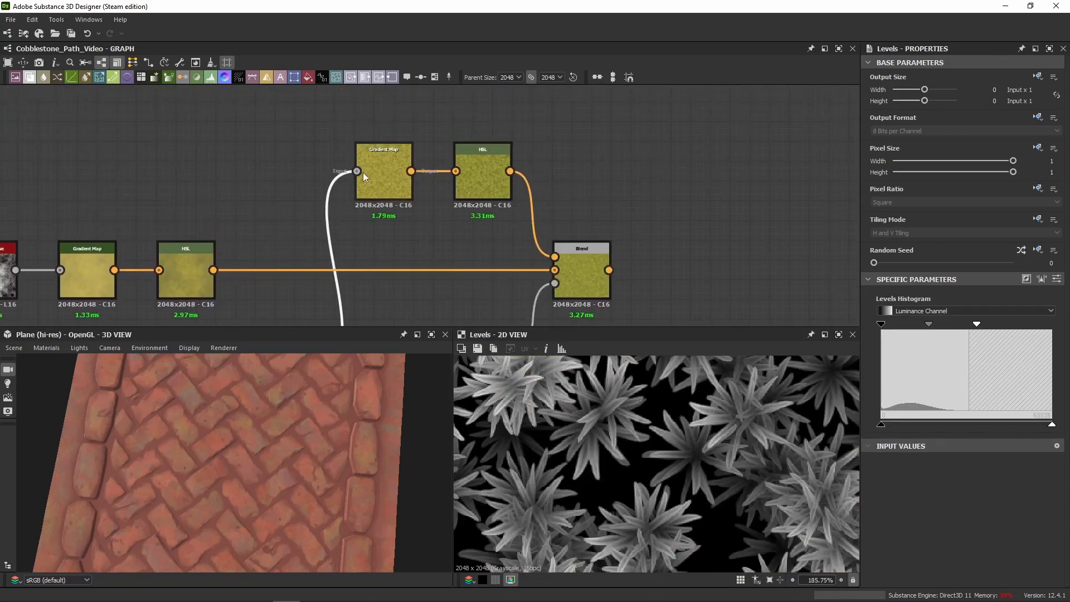
pyautogui.doubleClick(381, 182)
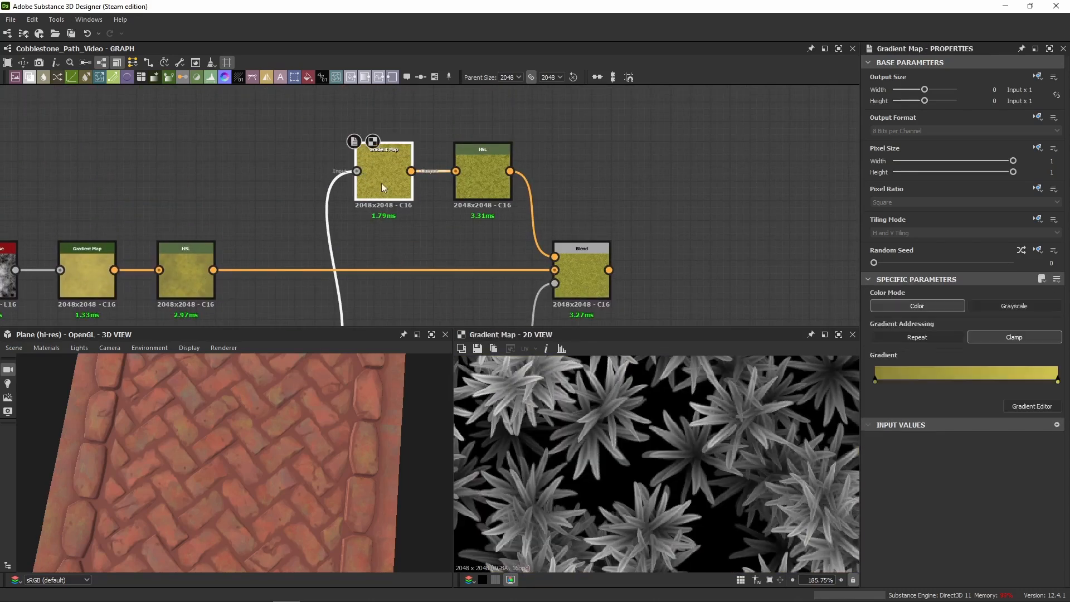
pyautogui.click(1031, 405)
pyautogui.moveTo(193, 235); pyautogui.dragTo(618, 192, button='middle')
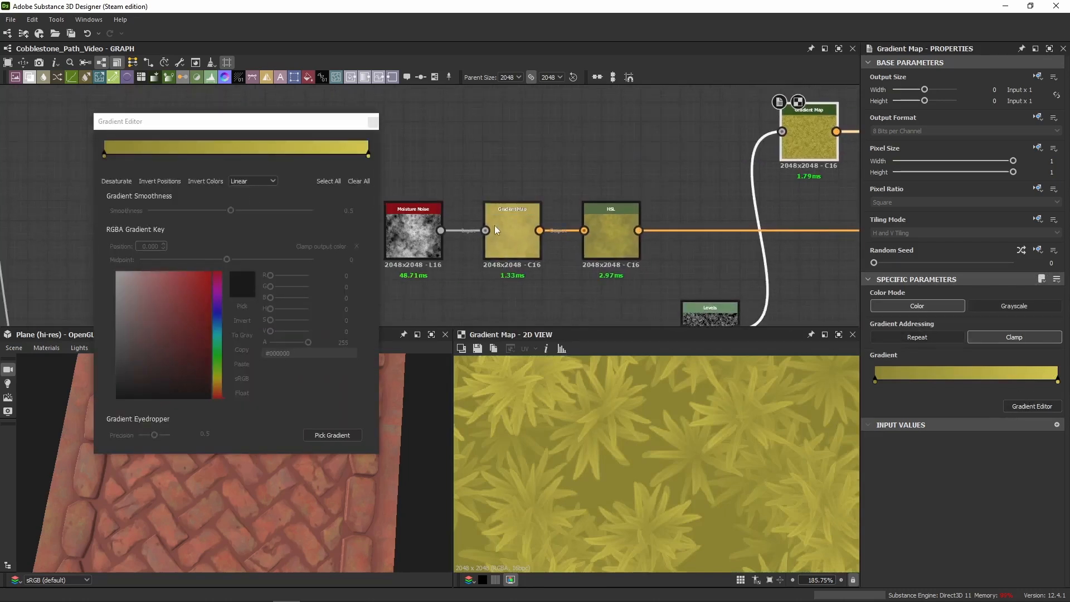
pyautogui.click(105, 155)
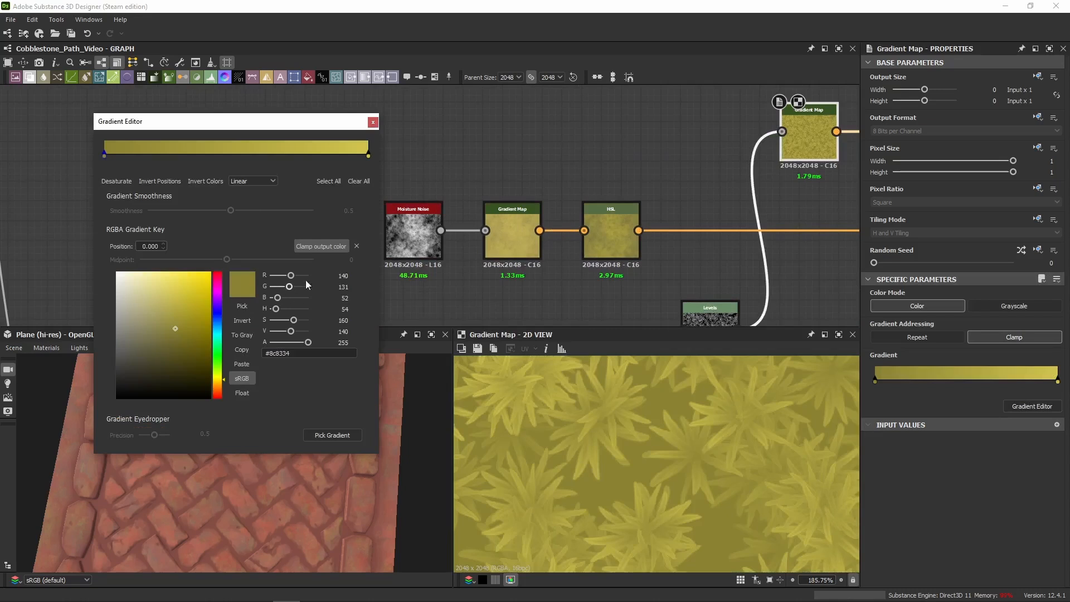
pyautogui.moveTo(708, 261); pyautogui.dragTo(577, 209, button='middle')
pyautogui.moveTo(676, 94); pyautogui.dragTo(654, 132, button='middle')
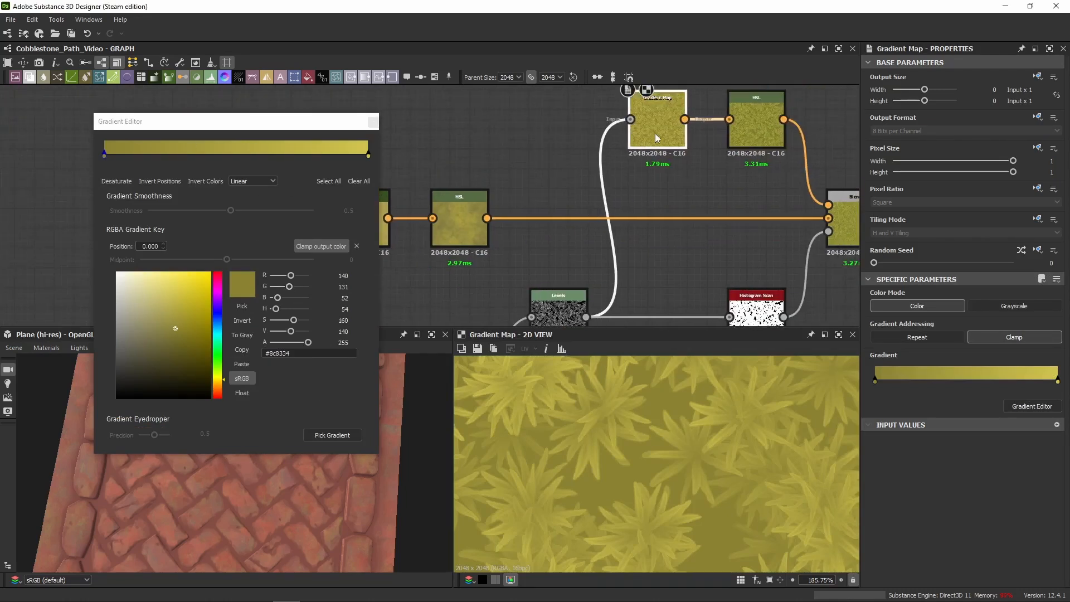
pyautogui.click(368, 155)
pyautogui.click(372, 122)
# Examine the plant leaves' Gradient Map colours up close and compare them with the following HSL node's output and settings
pyautogui.moveTo(660, 207); pyautogui.dragTo(432, 239, button='middle')
pyautogui.scroll(10, 607, 412)
pyautogui.moveTo(535, 451); pyautogui.dragTo(637, 446, button='middle')
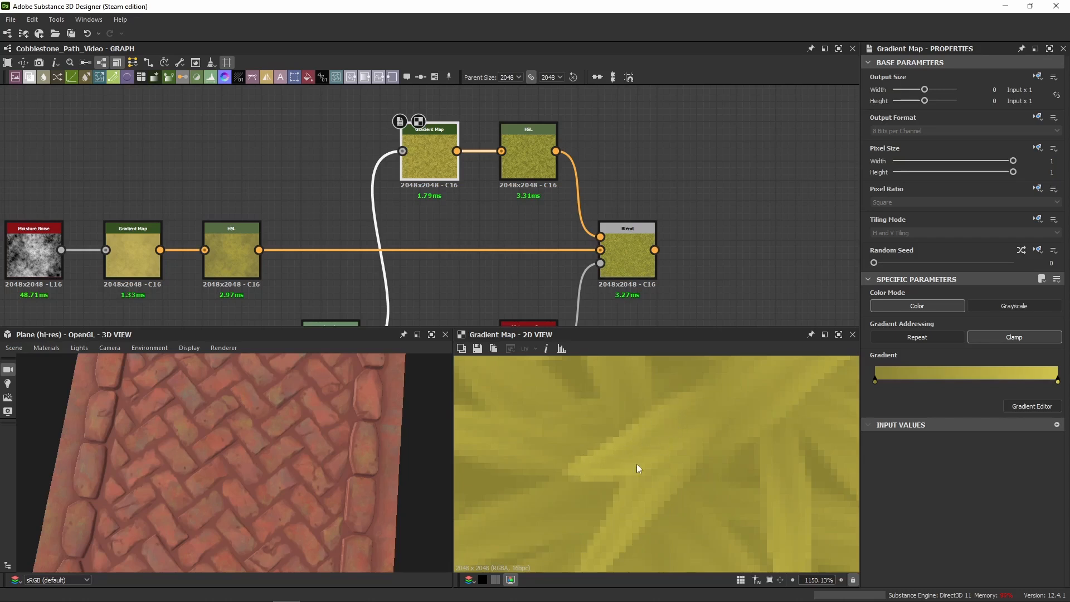
pyautogui.click(525, 166)
pyautogui.scroll(-5, 623, 470)
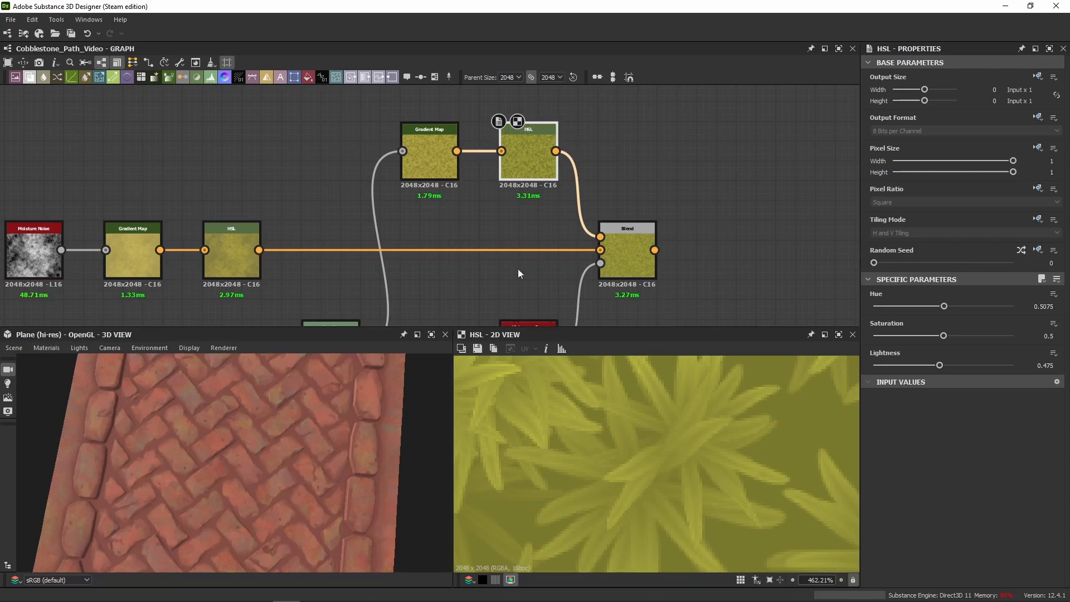
pyautogui.click(440, 171)
pyautogui.click(542, 163)
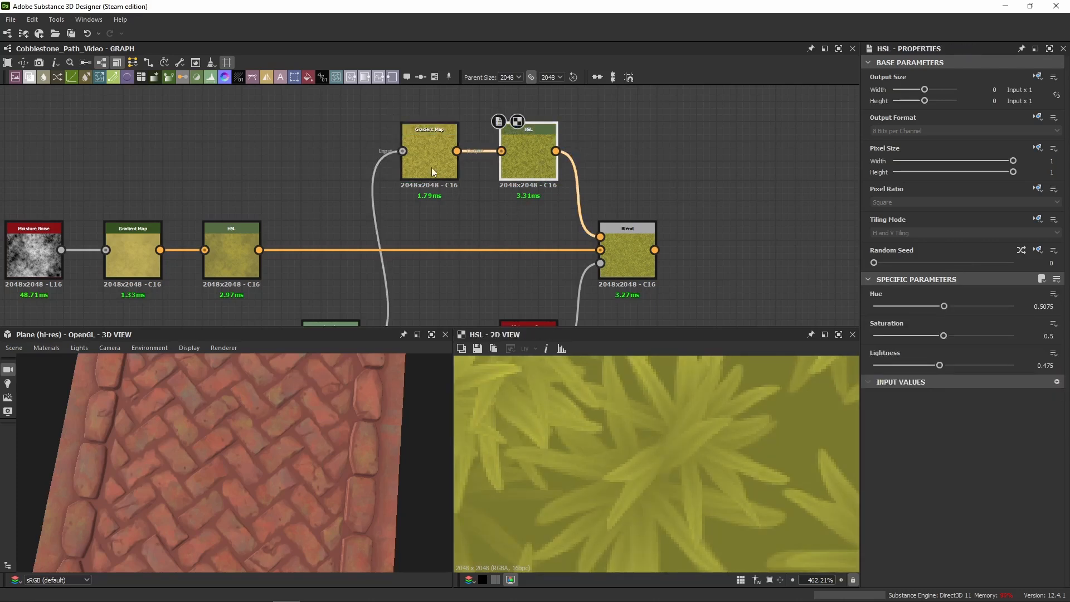
pyautogui.click(430, 165)
pyautogui.click(521, 162)
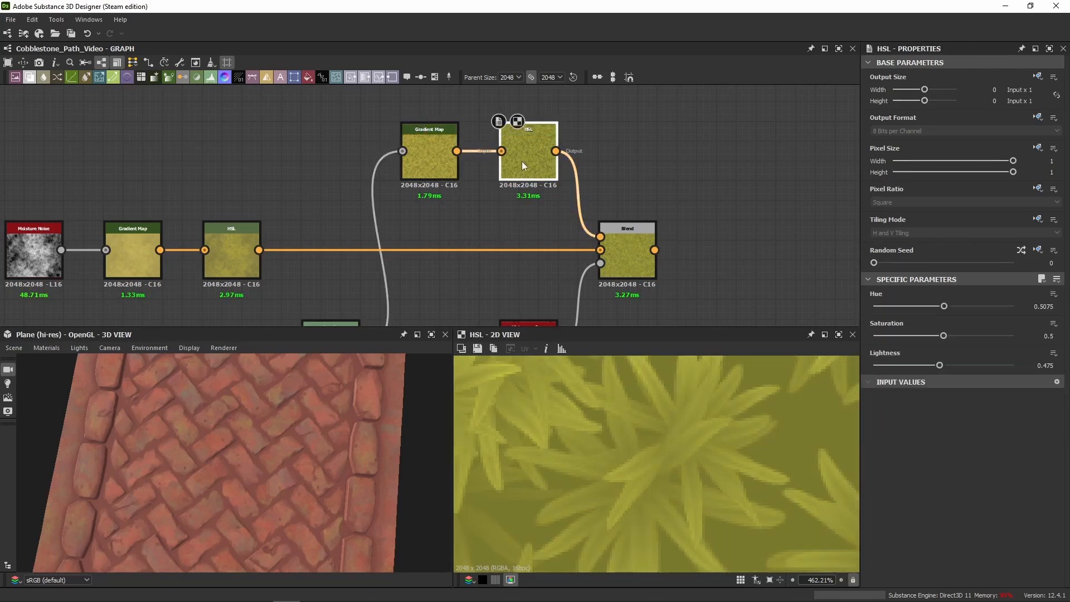
# Compare the Moisture Noise ground chain's HSL colour and settings with those of the plant HSL node
pyautogui.click(233, 262)
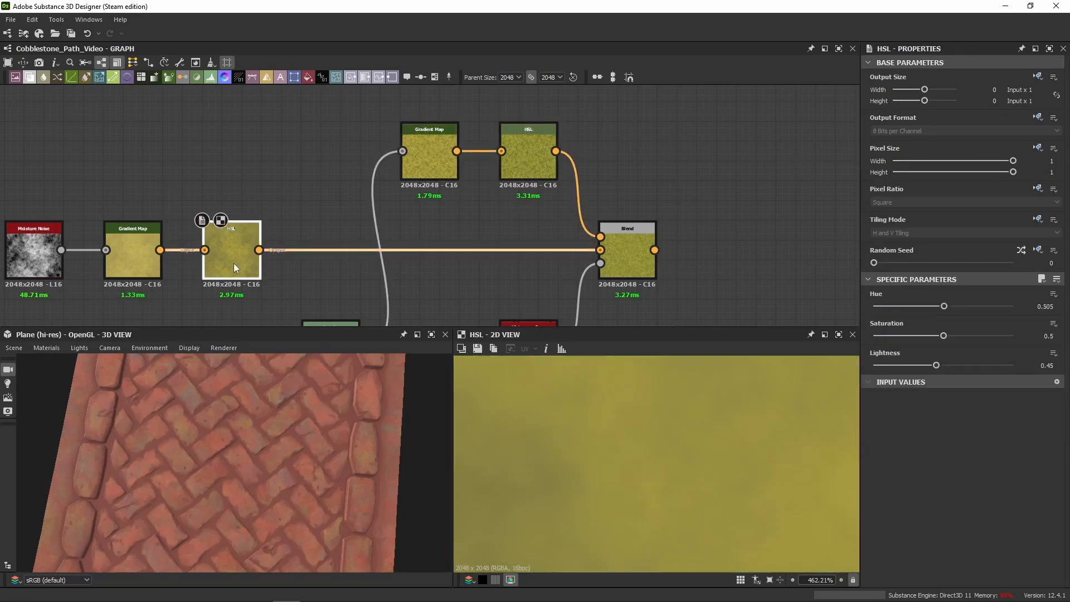
pyautogui.click(506, 174)
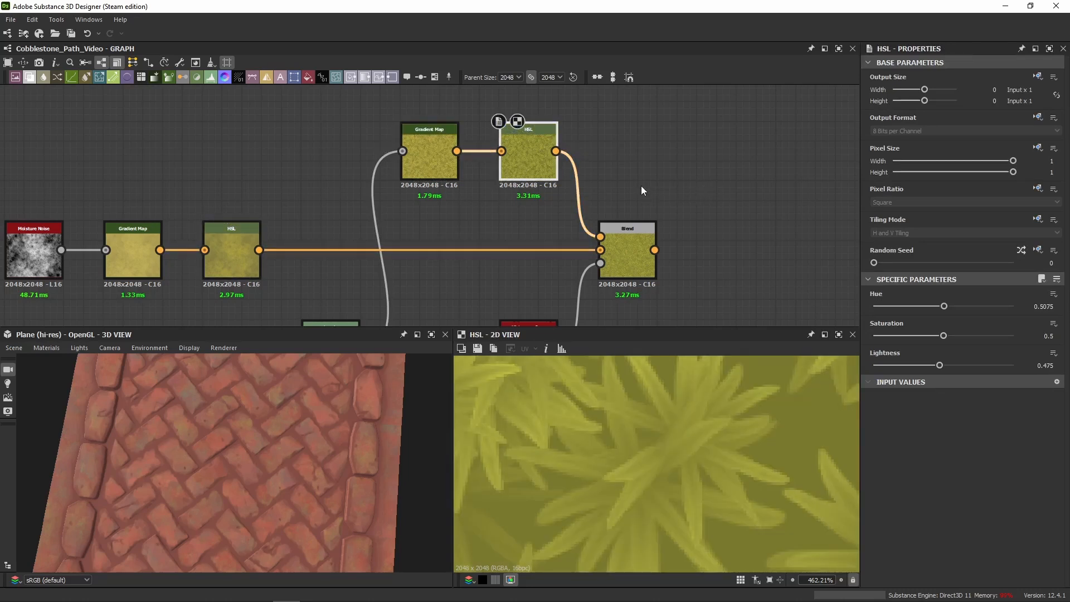
pyautogui.click(216, 258)
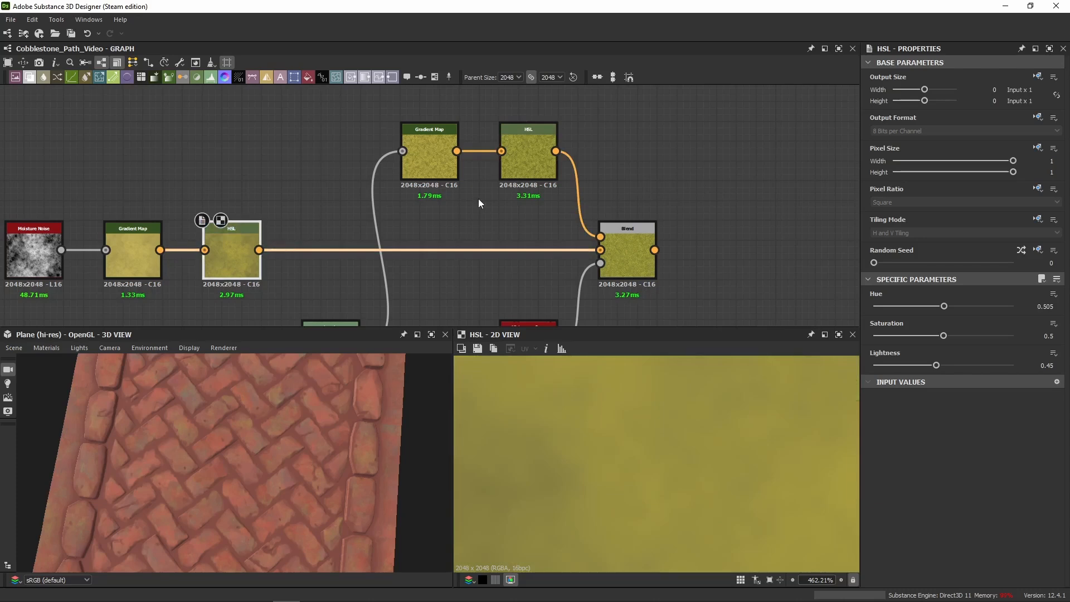
pyautogui.click(509, 167)
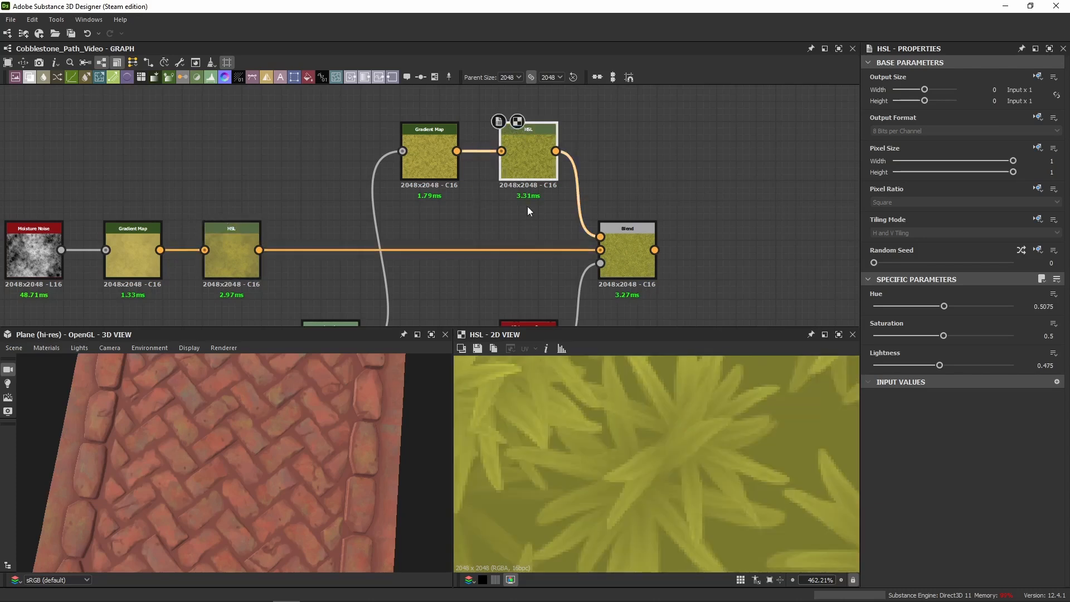
# Examine the Blend of ground and plant colours both up close at the leaf edges and across the whole texture
pyautogui.scroll(-2, 527, 206)
pyautogui.scroll(-1, 410, 179)
pyautogui.scroll(3, 453, 209)
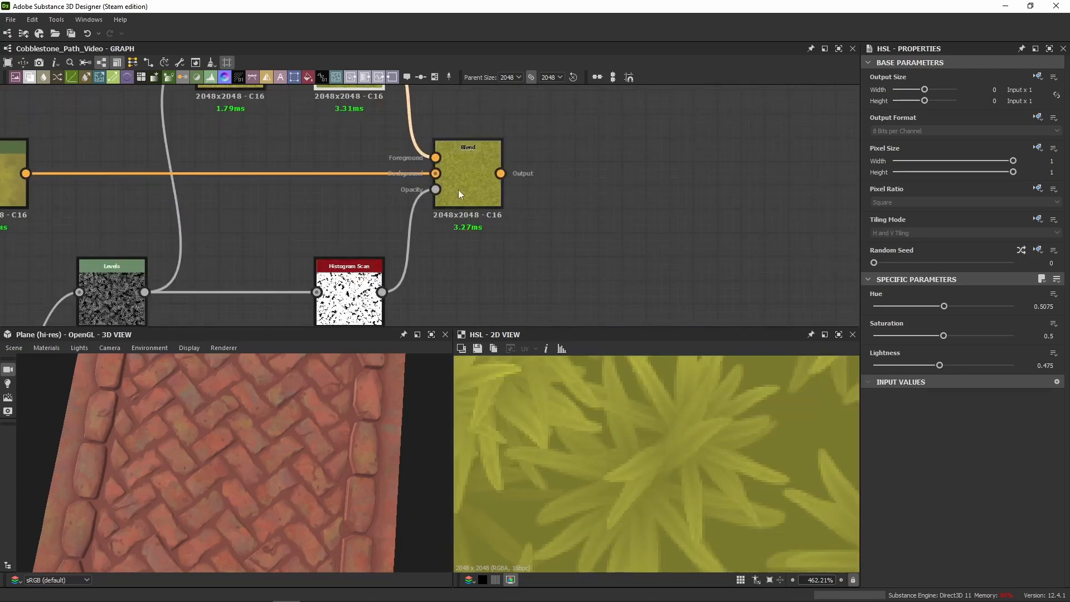
pyautogui.click(458, 188)
pyautogui.scroll(-8, 660, 456)
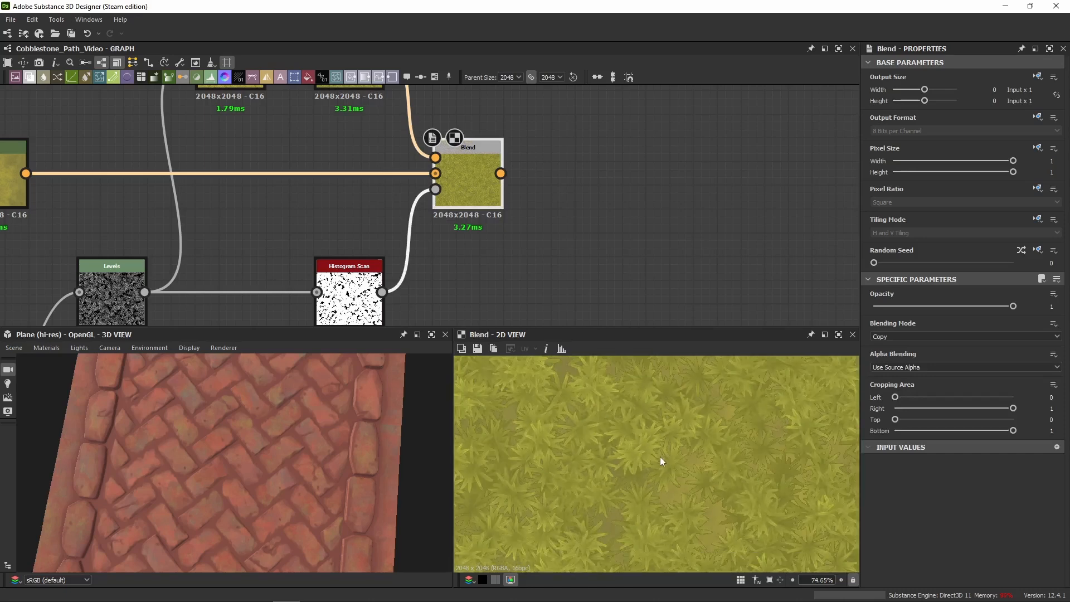
pyautogui.scroll(10, 660, 457)
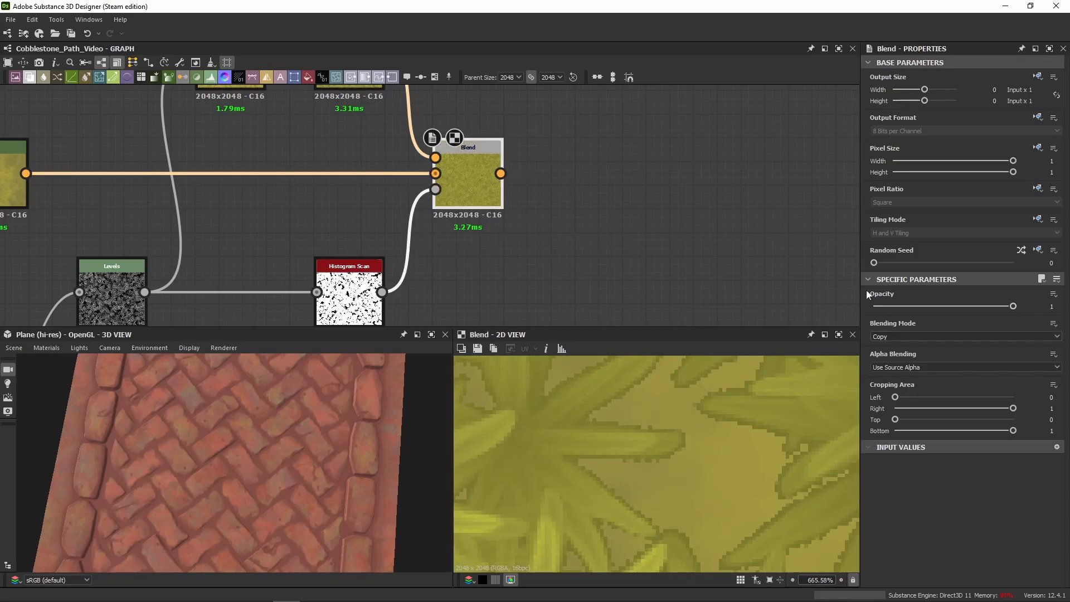
pyautogui.scroll(-7, 603, 482)
pyautogui.scroll(-10, 634, 477)
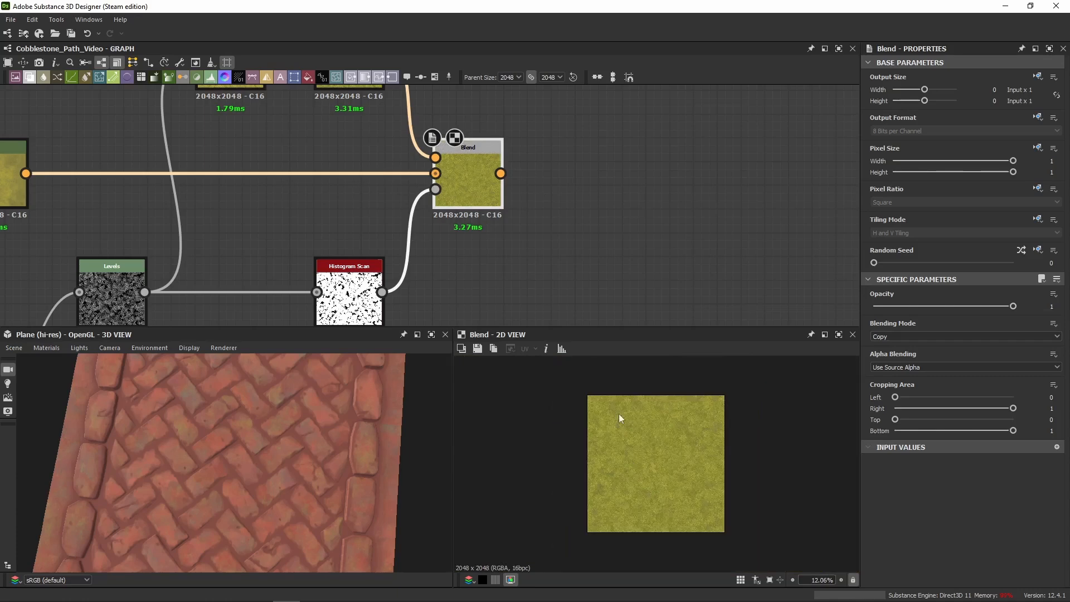
pyautogui.scroll(8, 670, 475)
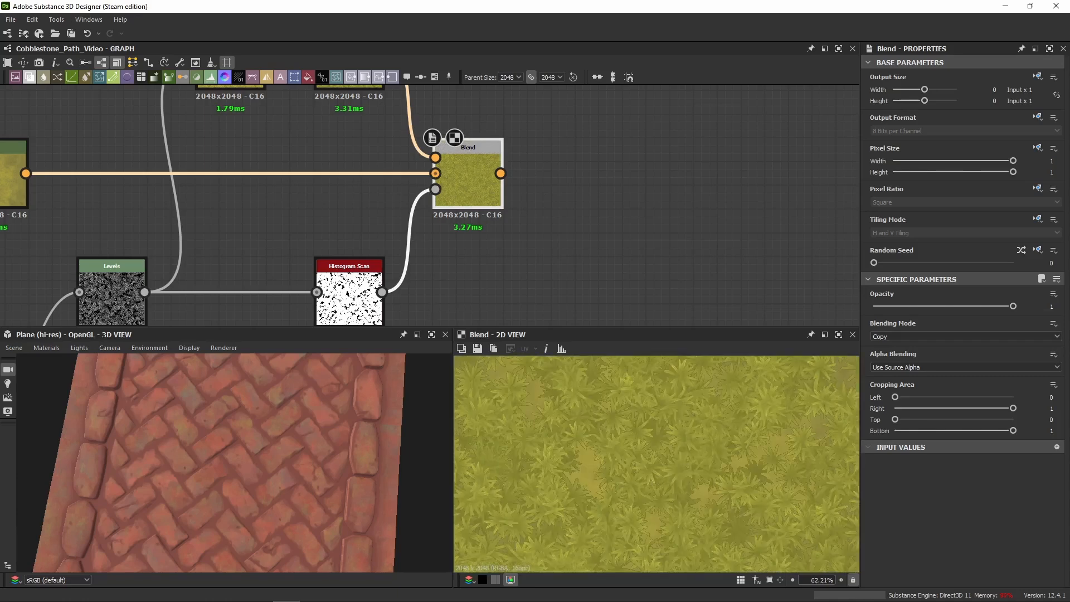
pyautogui.scroll(-4, 574, 255)
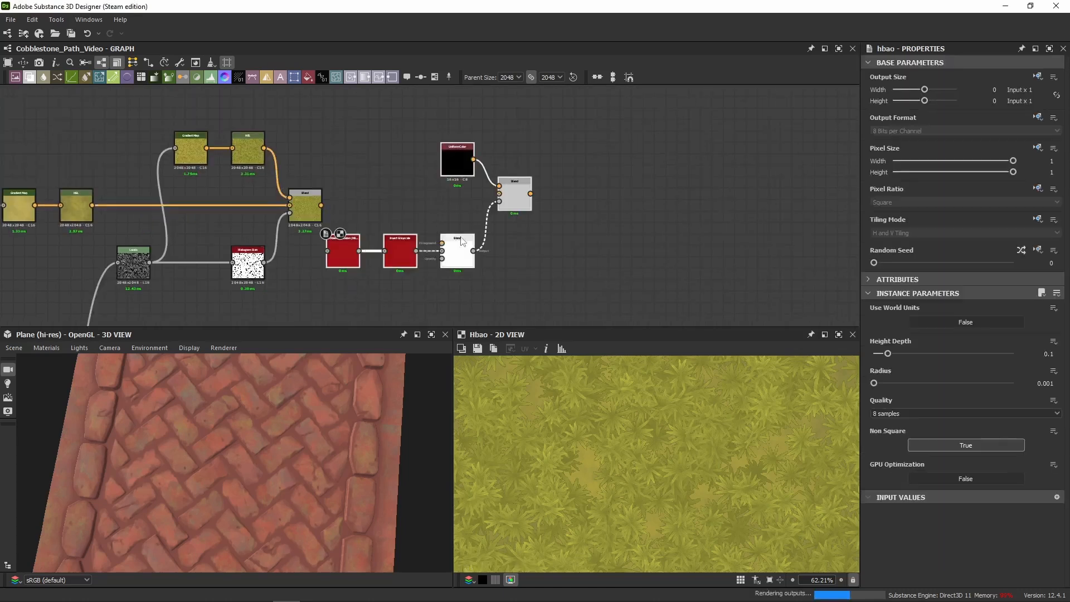
# Move the copied occlusion nodes right of the ground-plant Blend, connect that Blend to the copied colour Blend's Background, and preview it
pyautogui.moveTo(341, 254); pyautogui.dragTo(418, 266)
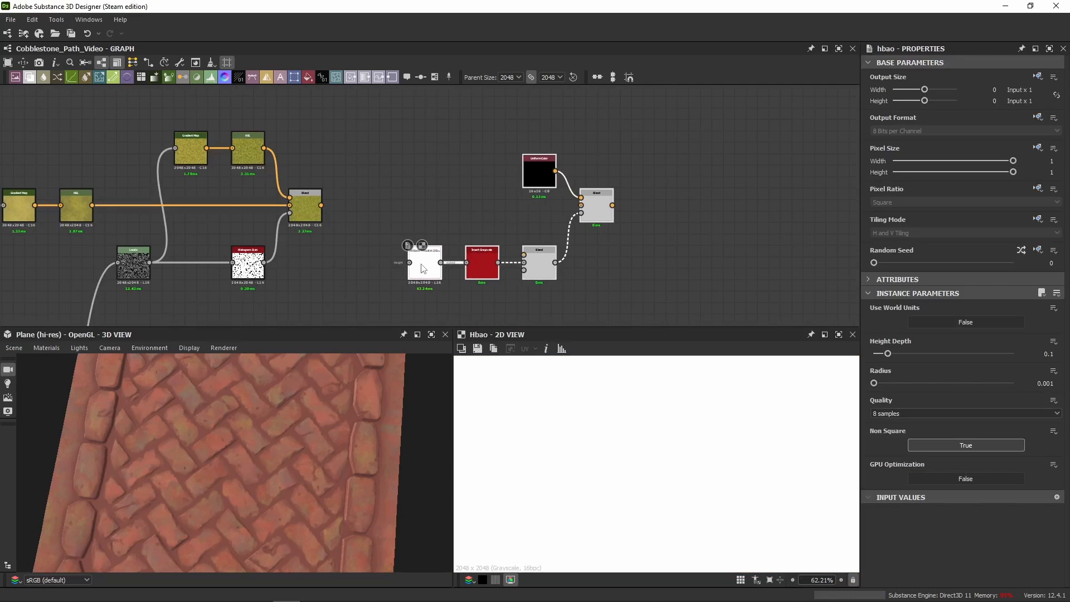
pyautogui.click(412, 206)
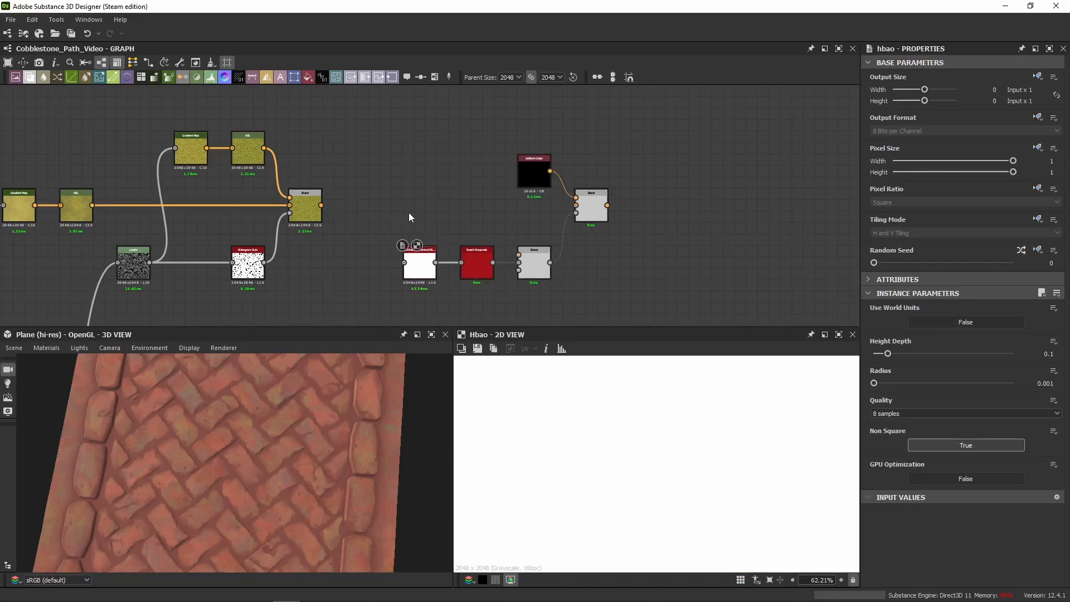
pyautogui.moveTo(322, 205); pyautogui.dragTo(575, 205)
pyautogui.doubleClick(591, 211)
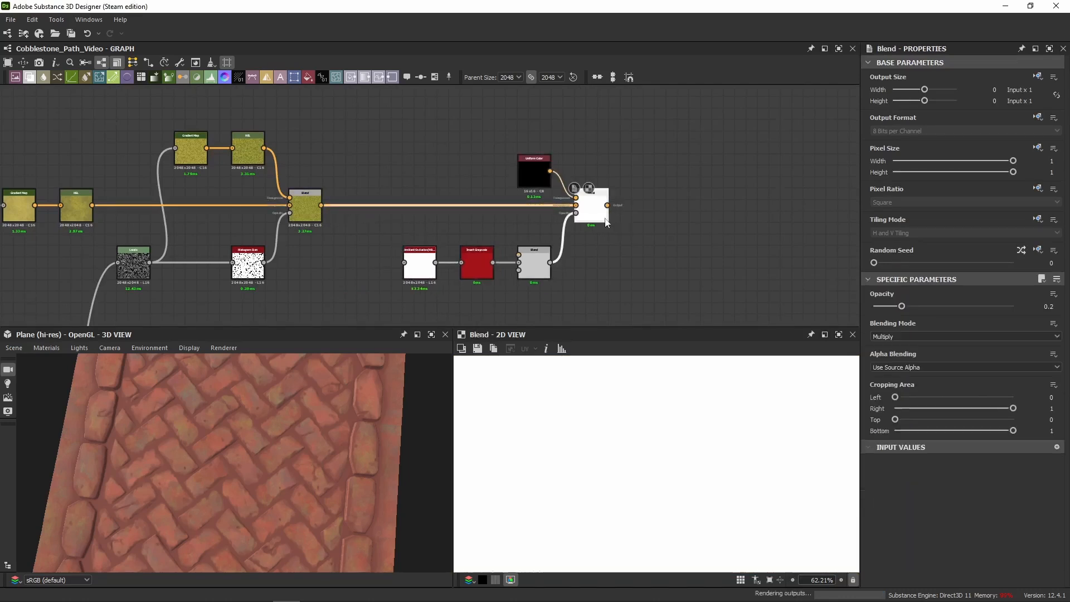
pyautogui.scroll(5, 578, 453)
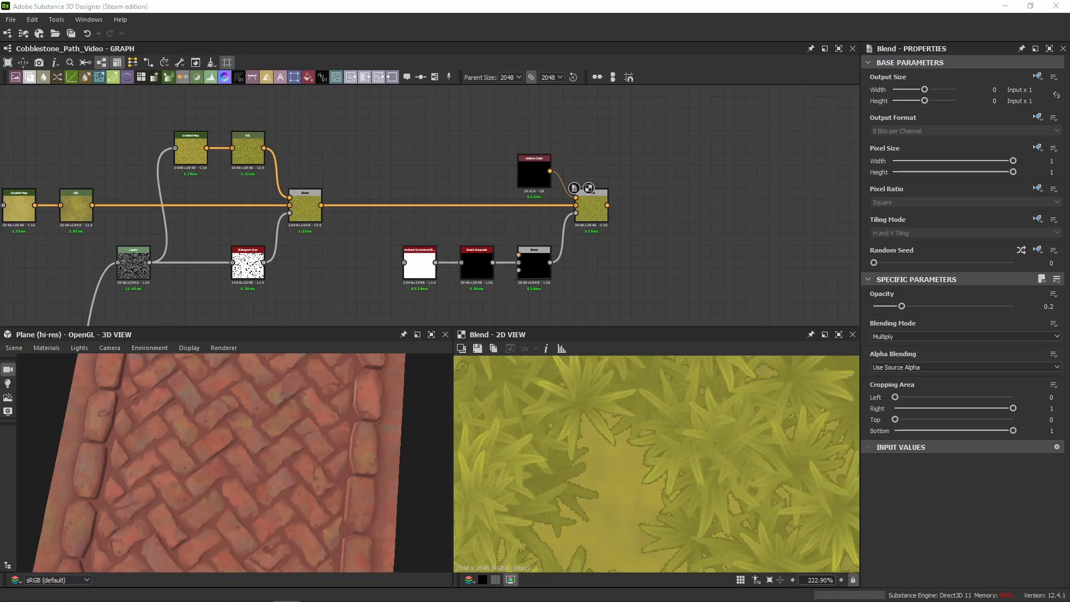
# Connect the Histogram Scan output to the Ambient Occlusion (HBAO) node's Height input and preview the occlusion
pyautogui.click(248, 262)
pyautogui.scroll(3, 293, 229)
pyautogui.scroll(3, 183, 195)
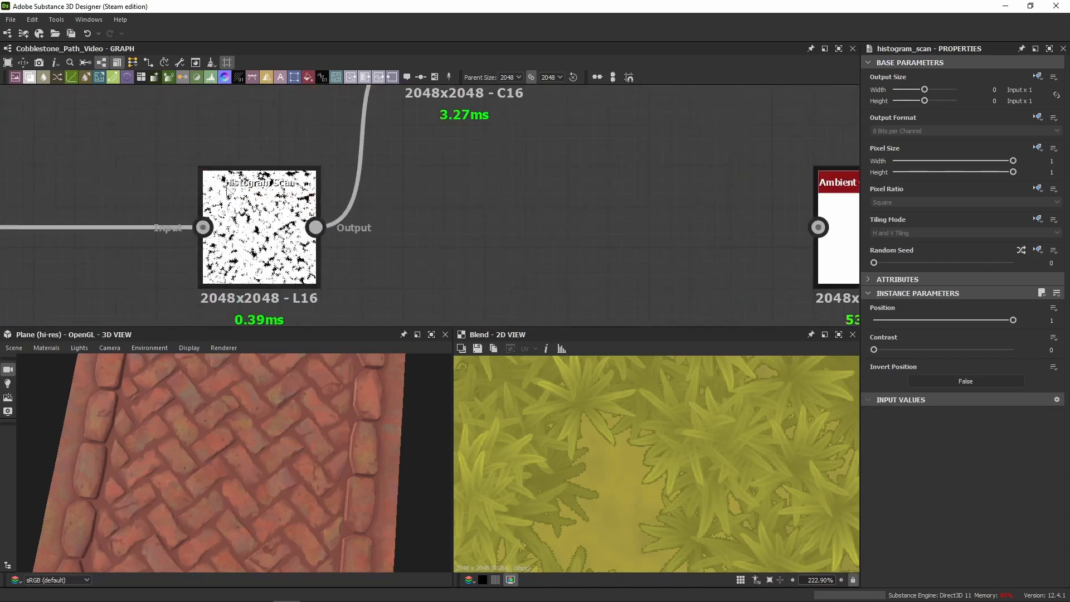
pyautogui.moveTo(367, 236); pyautogui.dragTo(179, 221, button='middle')
pyautogui.moveTo(127, 212); pyautogui.dragTo(630, 213)
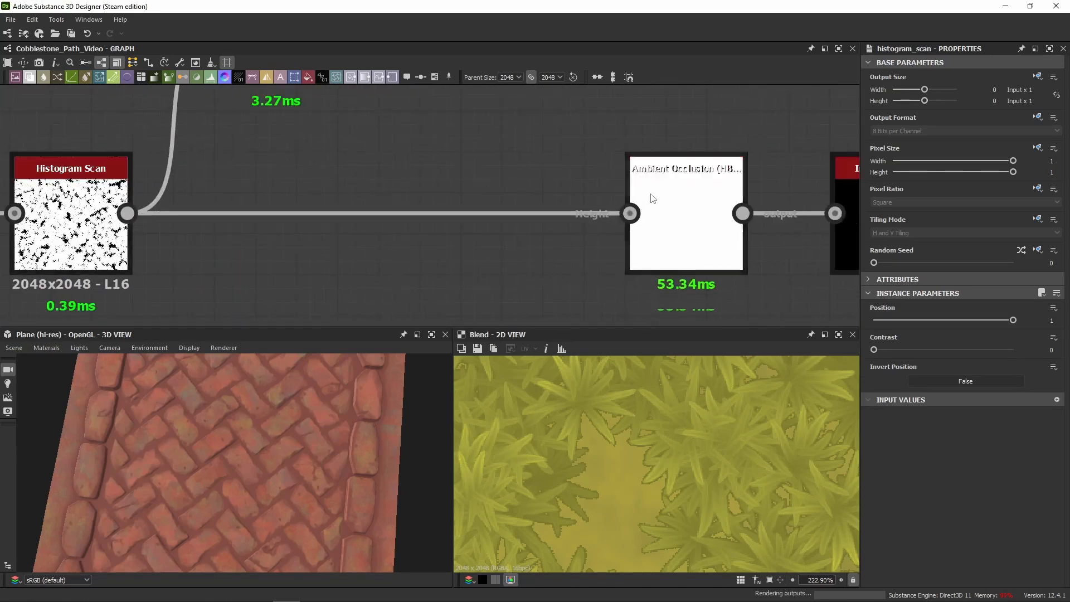
pyautogui.doubleClick(668, 222)
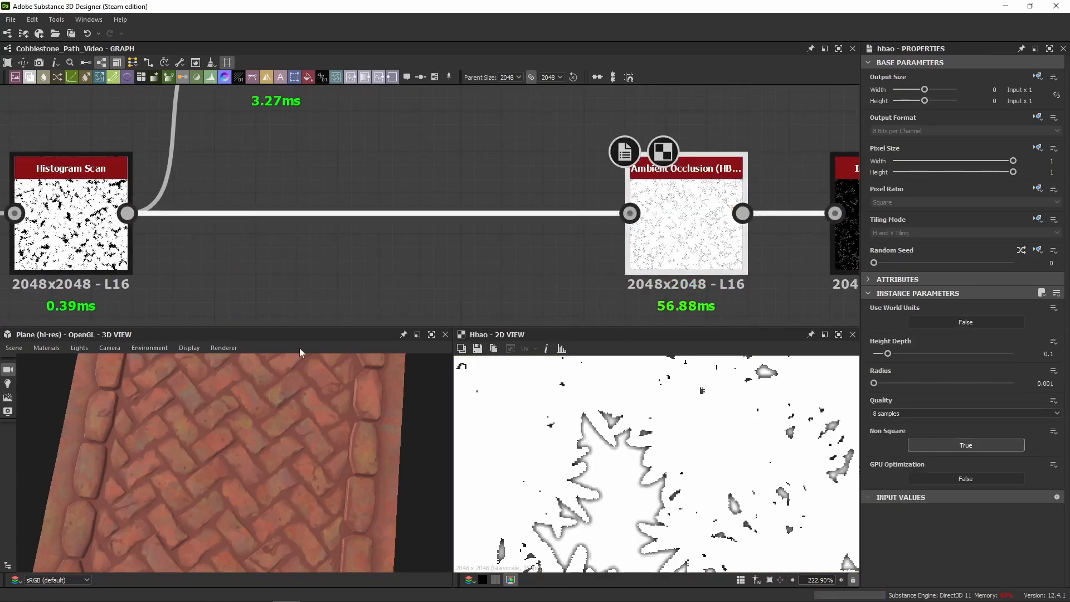
# Compare the Histogram Scan plant mask's edges up close with the Ambient Occlusion output
pyautogui.doubleClick(106, 250)
pyautogui.scroll(3, 580, 451)
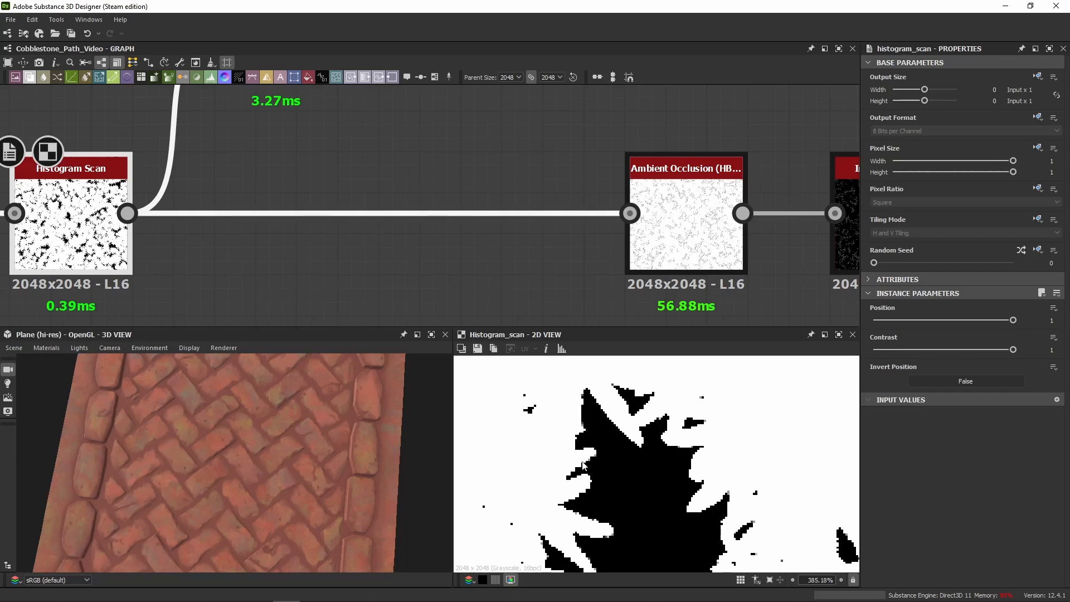
pyautogui.click(686, 223)
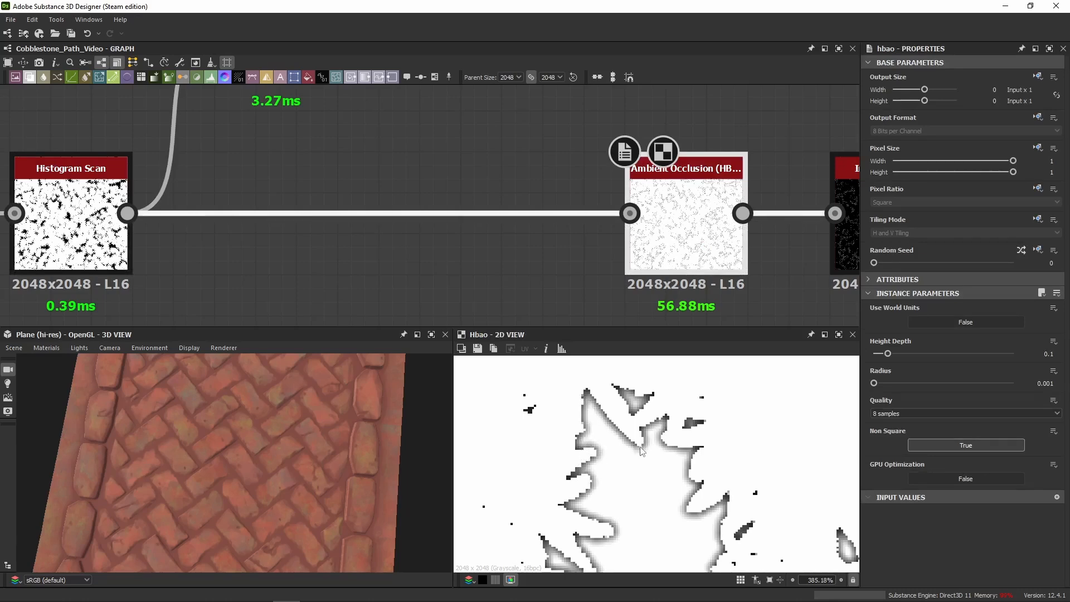
pyautogui.scroll(-3, 645, 170)
pyautogui.moveTo(648, 129); pyautogui.dragTo(234, 239, button='middle')
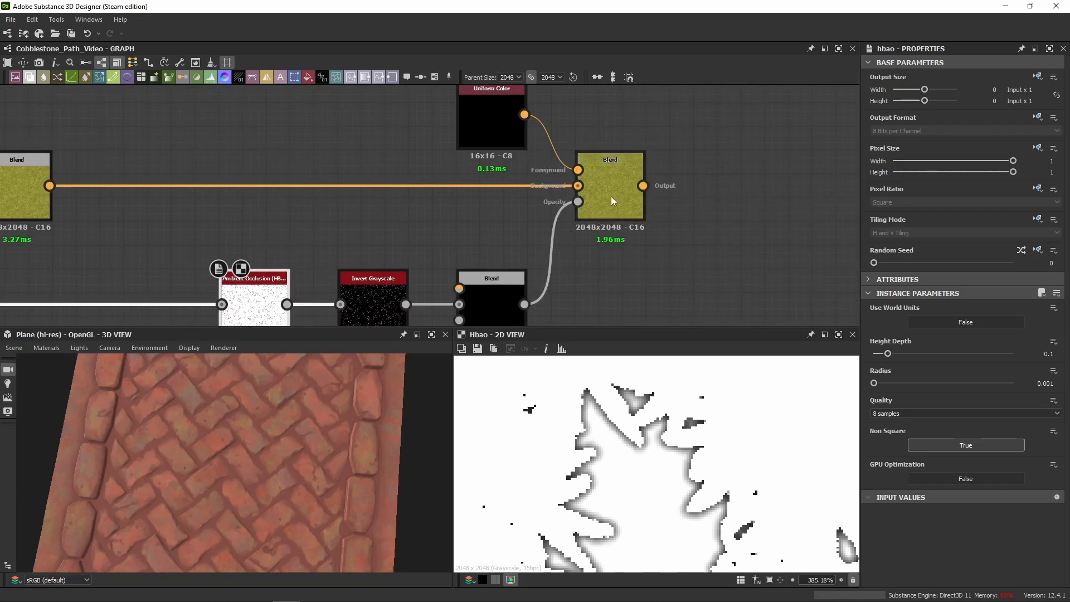
# Compare the occlusion-darkened colour Blend and its settings with the ground-plant Blend feeding it
pyautogui.doubleClick(623, 185)
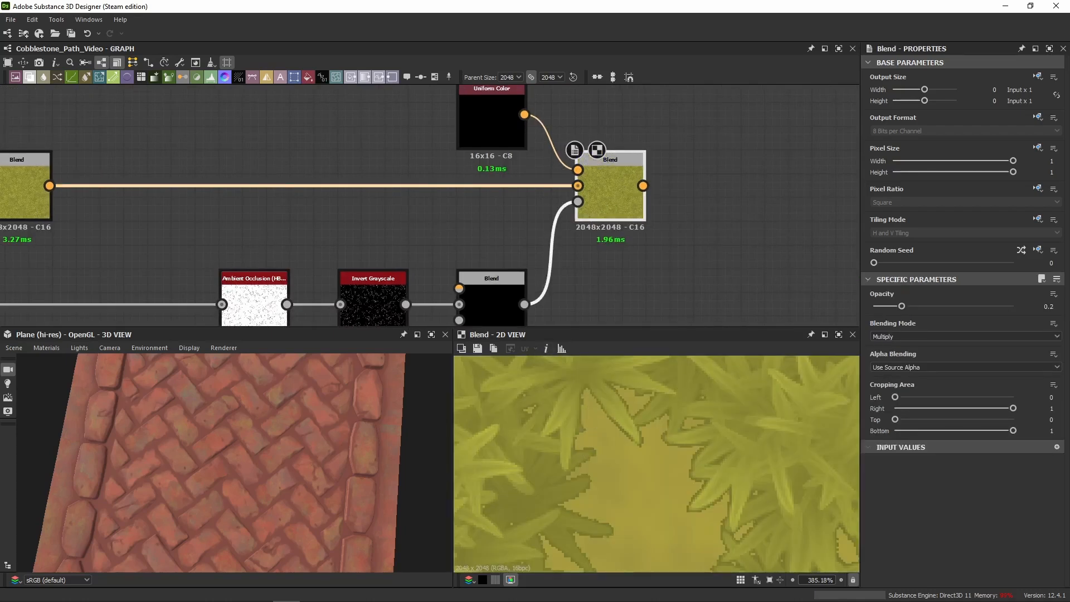
pyautogui.click(22, 195)
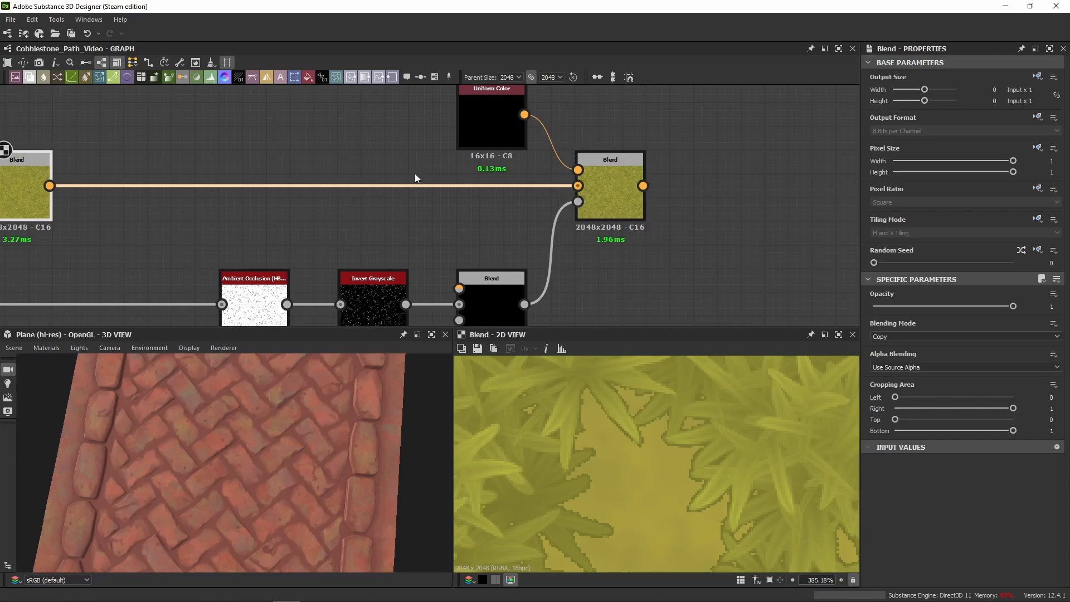
pyautogui.doubleClick(627, 190)
pyautogui.moveTo(31, 238); pyautogui.dragTo(273, 234, button='middle')
pyautogui.moveTo(270, 192)
pyautogui.mouseDown()
pyautogui.moveTo(269, 235)
pyautogui.moveTo(270, 184)
pyautogui.moveTo(269, 194)
pyautogui.mouseUp()
pyautogui.moveTo(654, 206); pyautogui.dragTo(360, 152, button='middle')
pyautogui.moveTo(259, 155); pyautogui.dragTo(434, 117, button='middle')
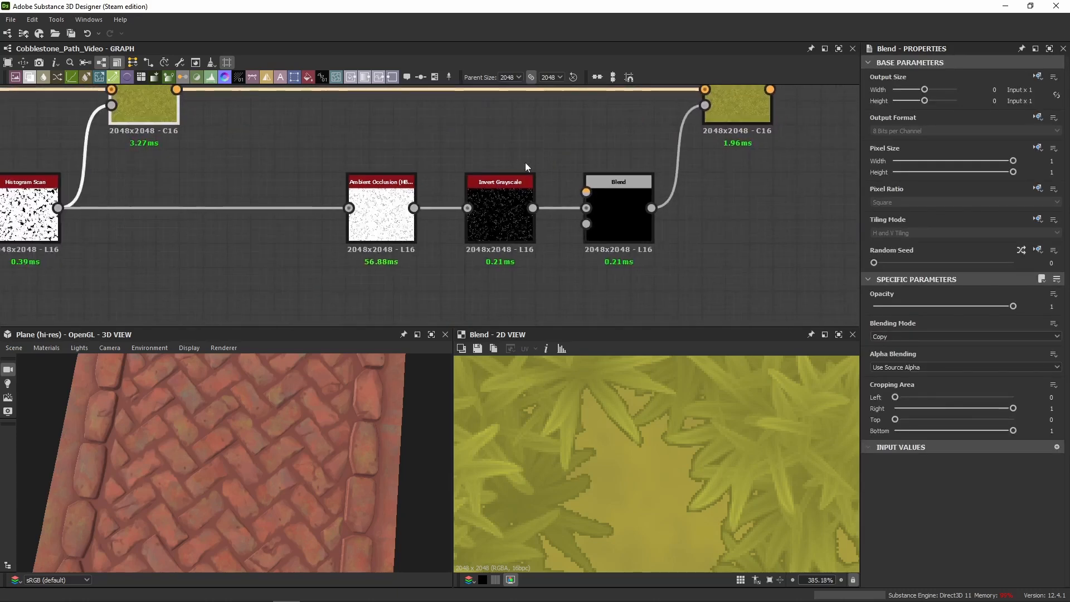
# Preview the grayscale Blend after Invert Grayscale and check its inputs and Multiply settings
pyautogui.doubleClick(616, 211)
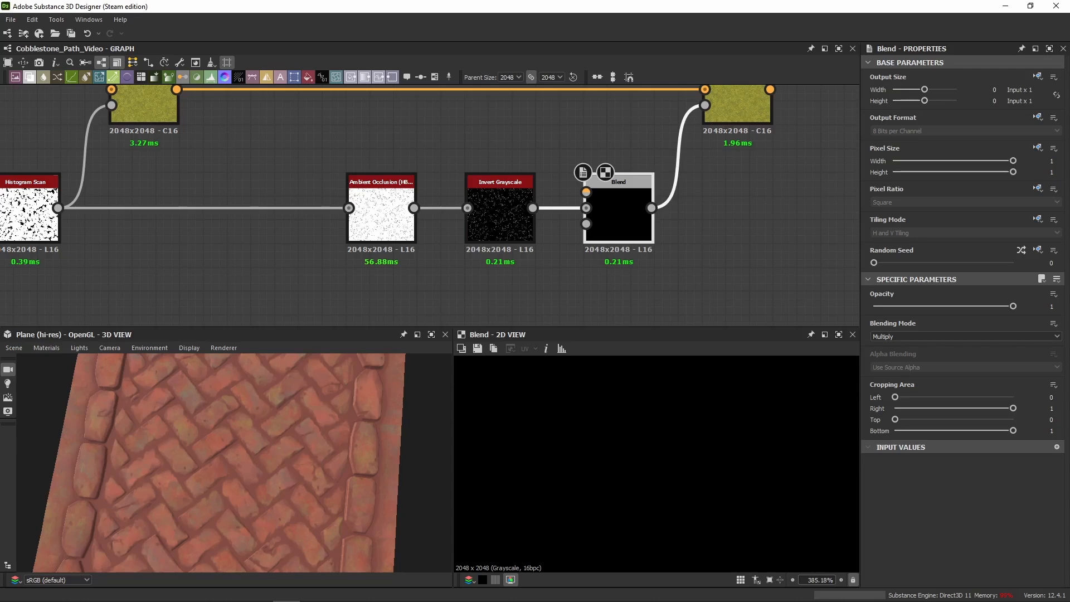
pyautogui.moveTo(660, 289); pyautogui.dragTo(534, 276, button='middle')
pyautogui.click(534, 276)
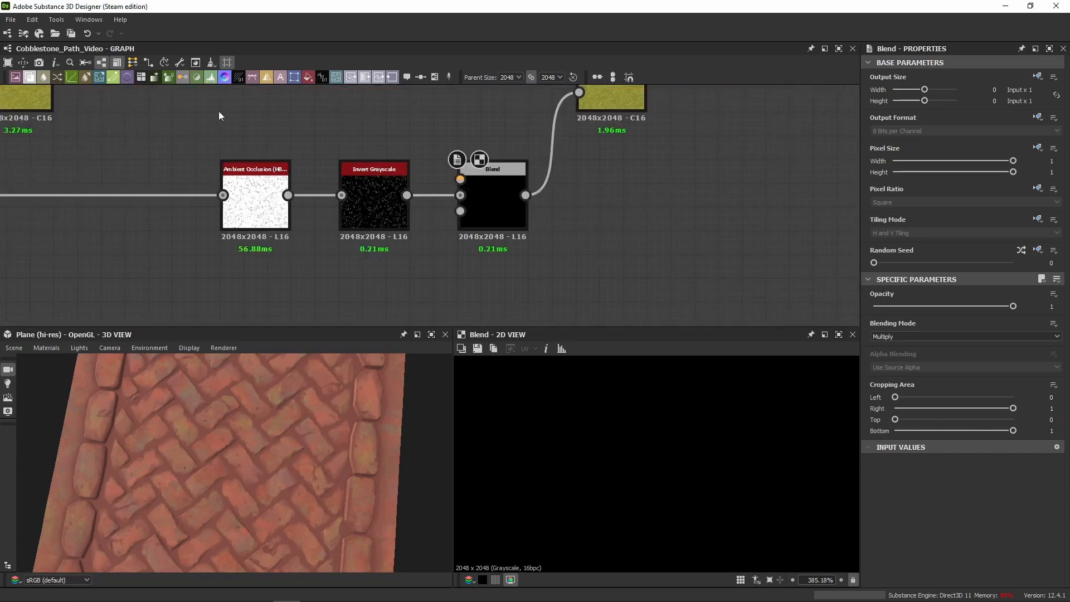
pyautogui.click(522, 223)
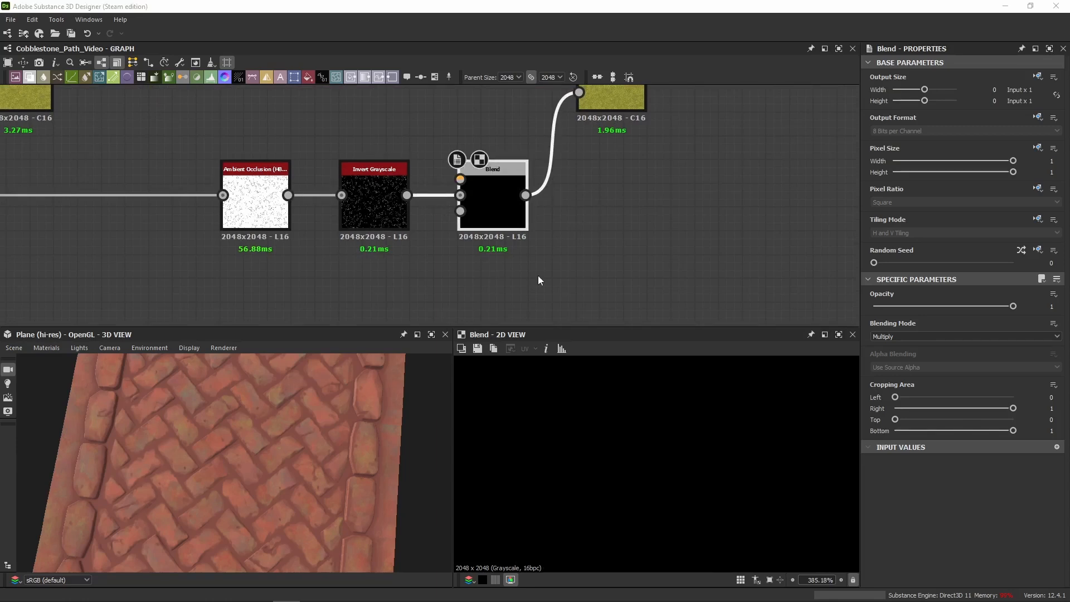
# Locate the Switch Grayscale node in the height graph's "Ground Only?" frame and inspect its output and frame
pyautogui.scroll(-10, 537, 276)
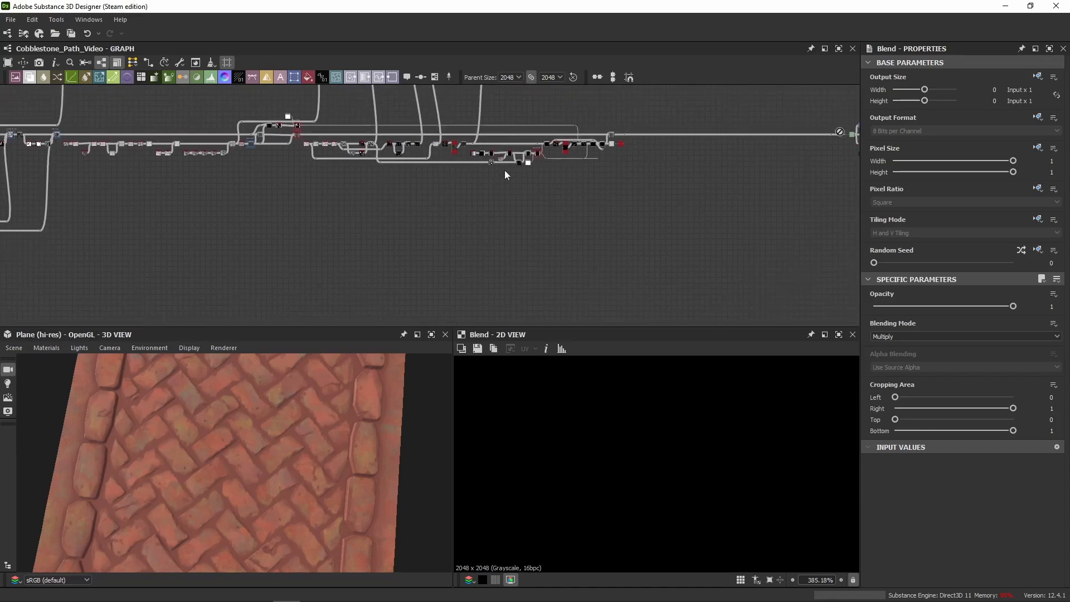
pyautogui.scroll(10, 504, 175)
pyautogui.click(360, 165)
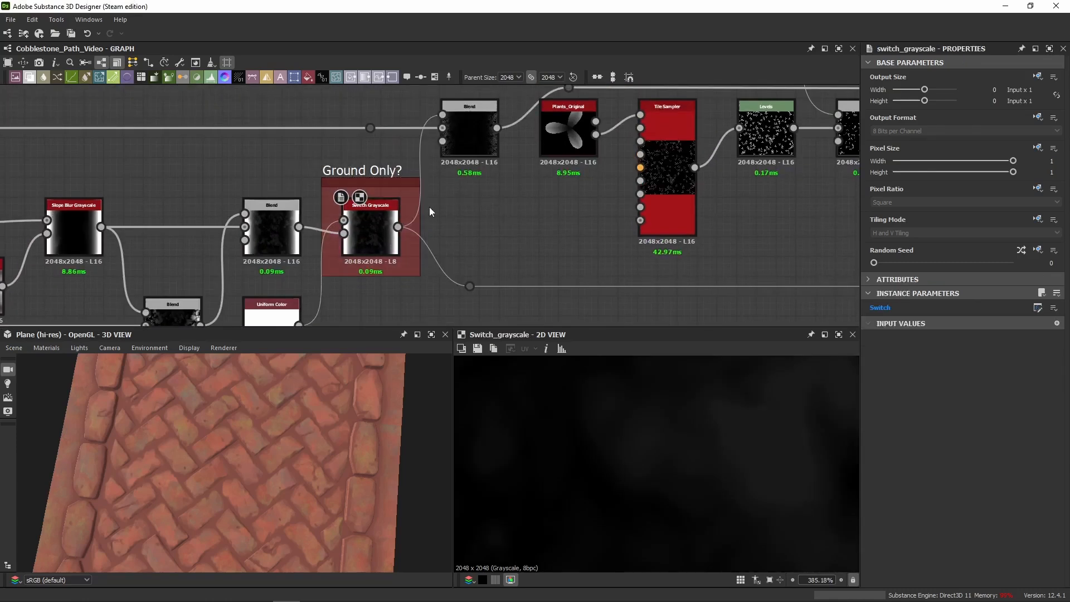
pyautogui.click(381, 183)
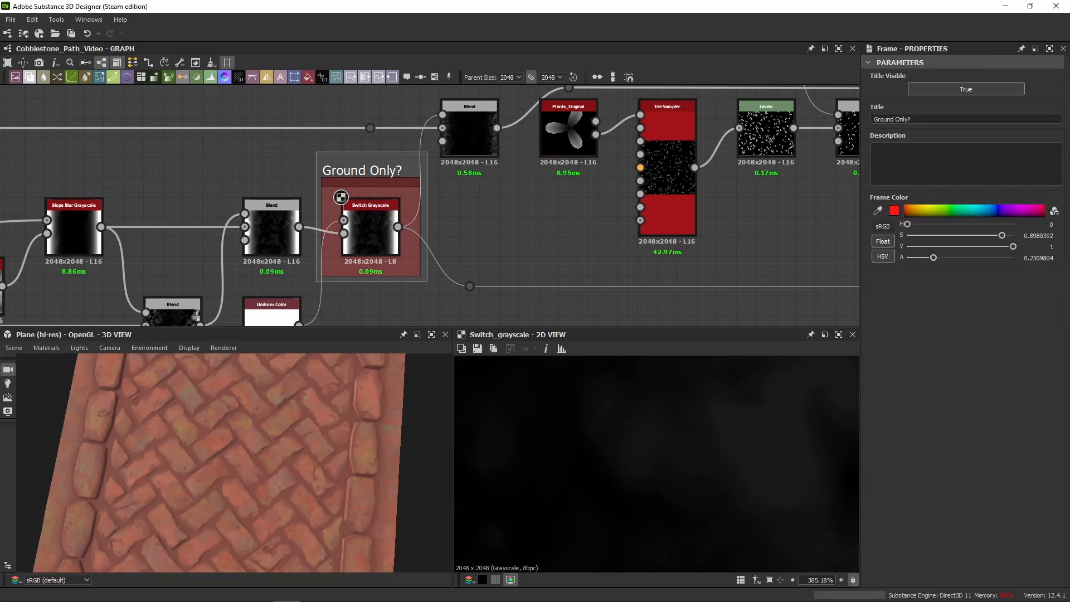
# Extend the "Ground Only?" Switch Grayscale's outgoing link farther right and add a dot on it below the Tile Sampler
pyautogui.scroll(-4, 405, 260)
pyautogui.moveTo(405, 260); pyautogui.dragTo(310, 203, button='middle')
pyautogui.moveTo(534, 237); pyautogui.dragTo(843, 217)
pyautogui.scroll(-7, 596, 173)
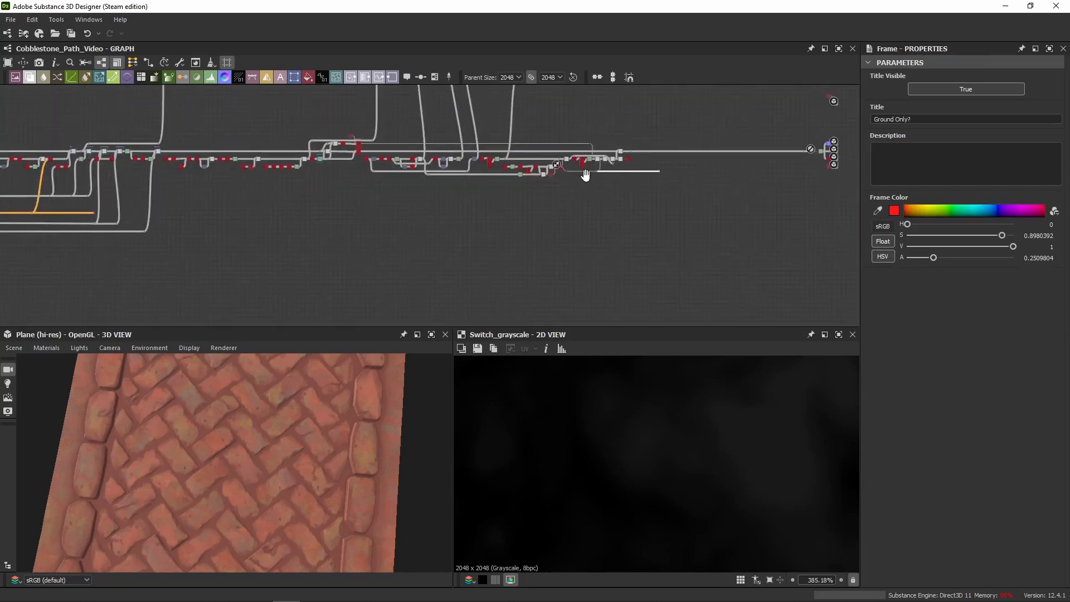
pyautogui.moveTo(585, 174); pyautogui.dragTo(485, 279, button='middle')
pyautogui.scroll(5, 455, 190)
pyautogui.moveTo(456, 190); pyautogui.dragTo(456, 171, button='middle')
pyautogui.moveTo(413, 208); pyautogui.dragTo(439, 112, button='middle')
pyautogui.scroll(4, 468, 234)
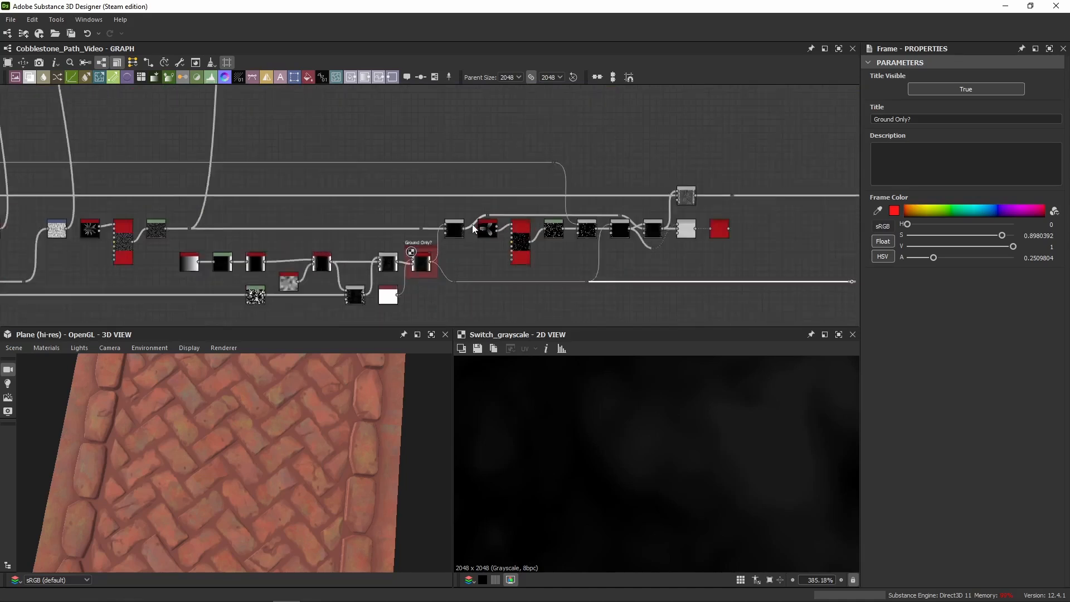
pyautogui.doubleClick(526, 290)
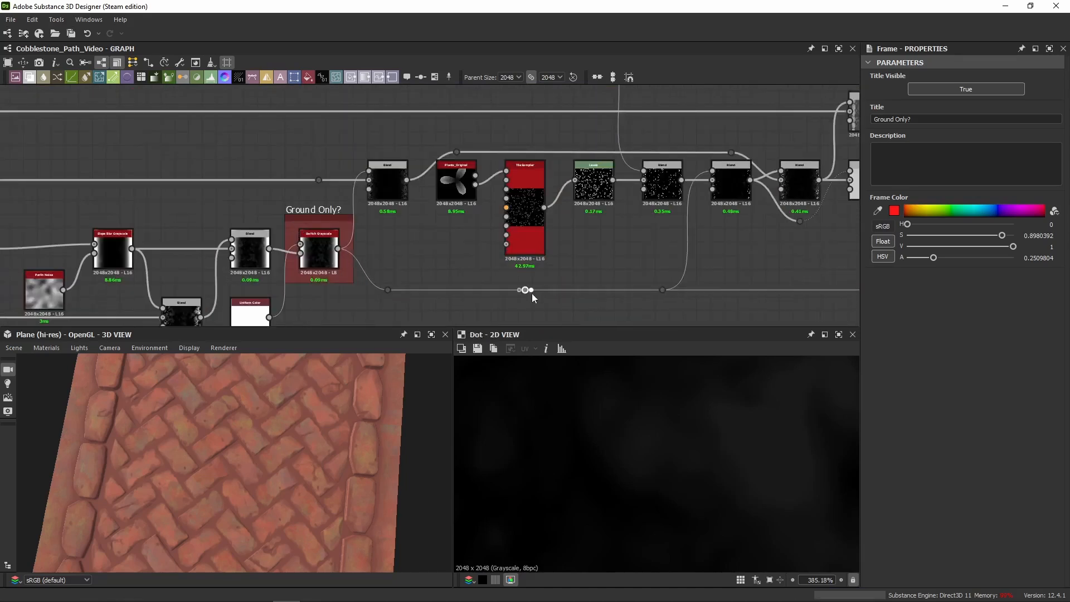
# Connect the "Ground Only?" mask's dot to the Foreground of the Multiply Blend after Invert Grayscale and preview the result
pyautogui.scroll(-6, 556, 245)
pyautogui.scroll(2, 564, 221)
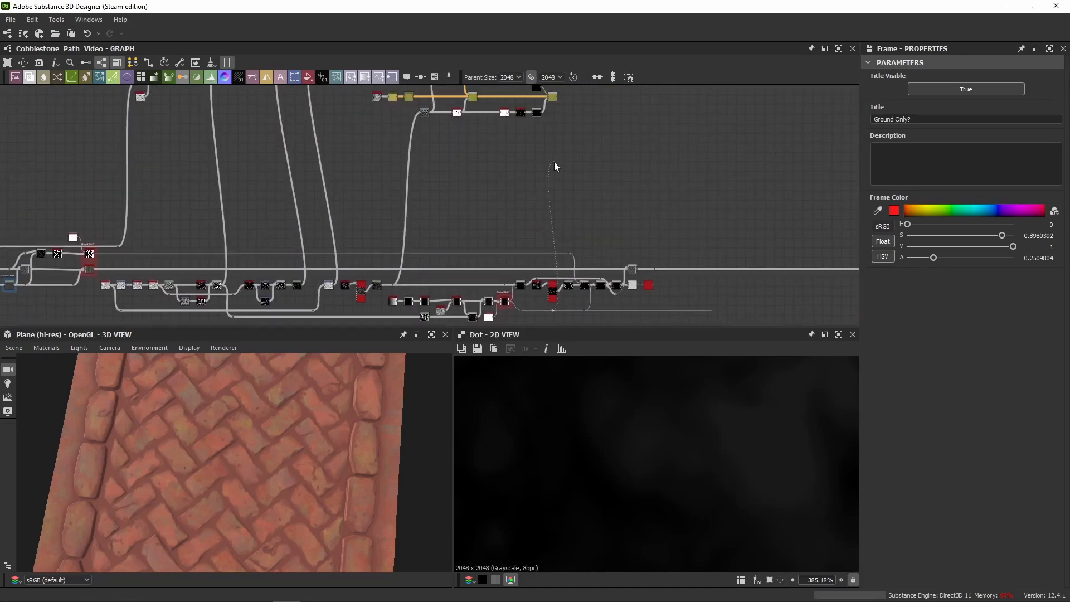
pyautogui.moveTo(503, 152); pyautogui.dragTo(490, 235, button='middle')
pyautogui.scroll(4, 538, 202)
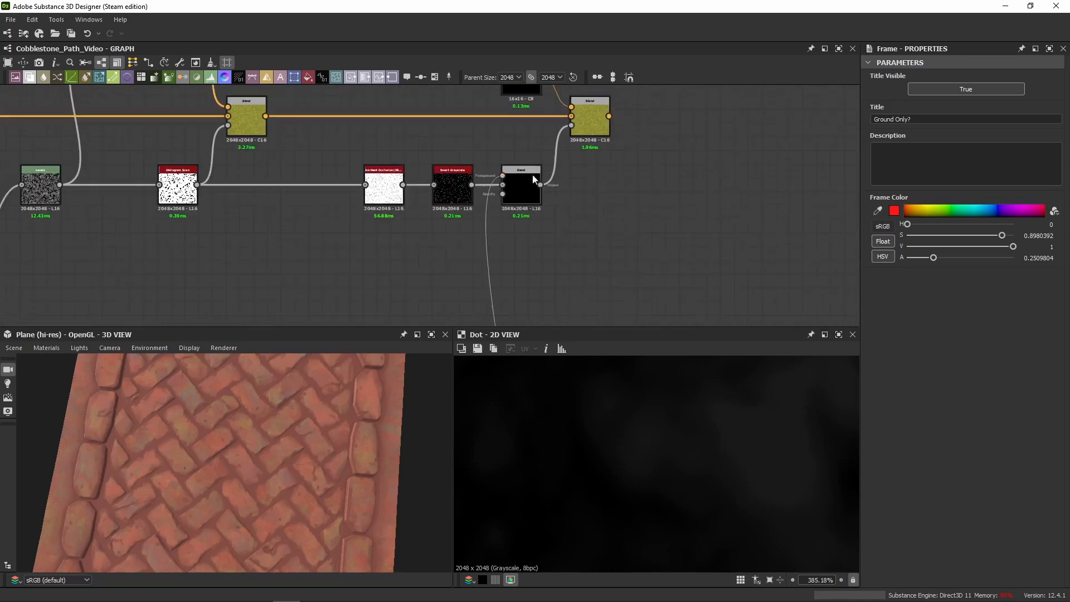
pyautogui.click(533, 179)
pyautogui.doubleClick(529, 194)
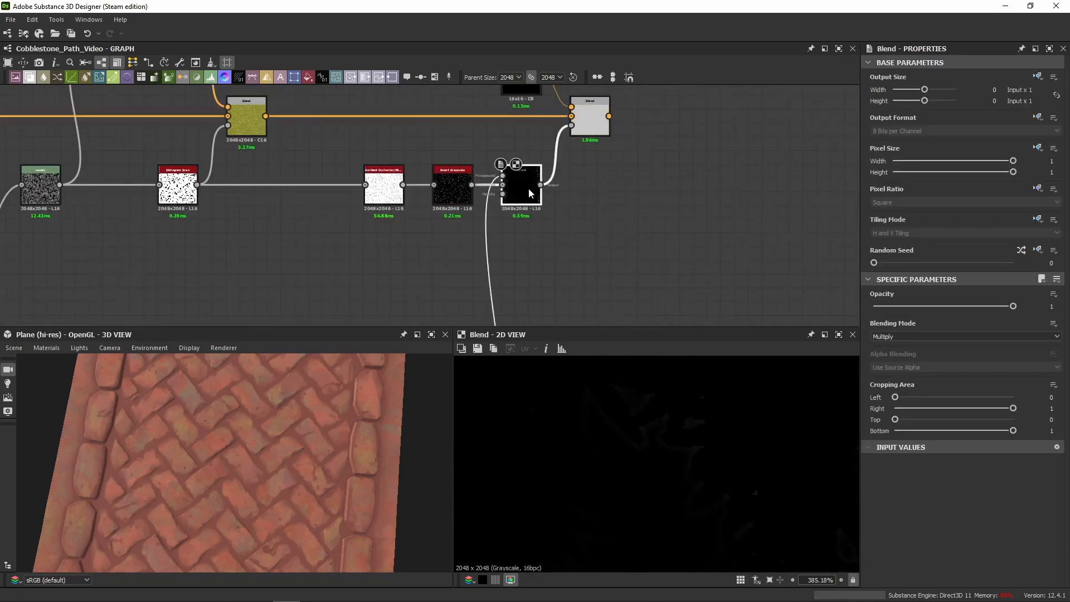
# Examine the whole "Ground Only?" mask feeding the grayscale Blend and look over the neighbouring brick colour chain
pyautogui.doubleClick(500, 177)
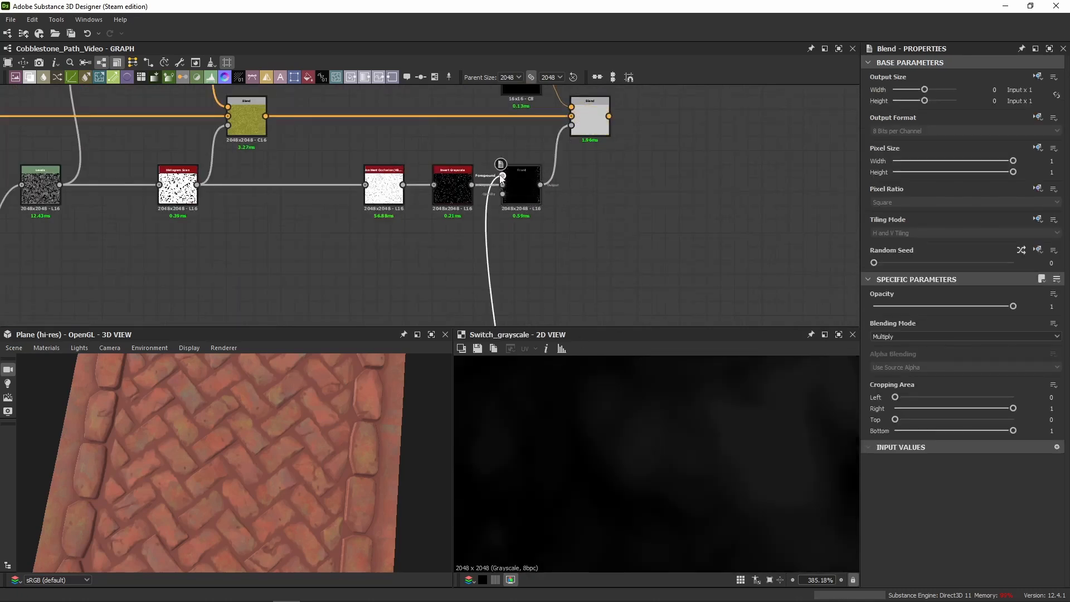
pyautogui.scroll(-10, 621, 422)
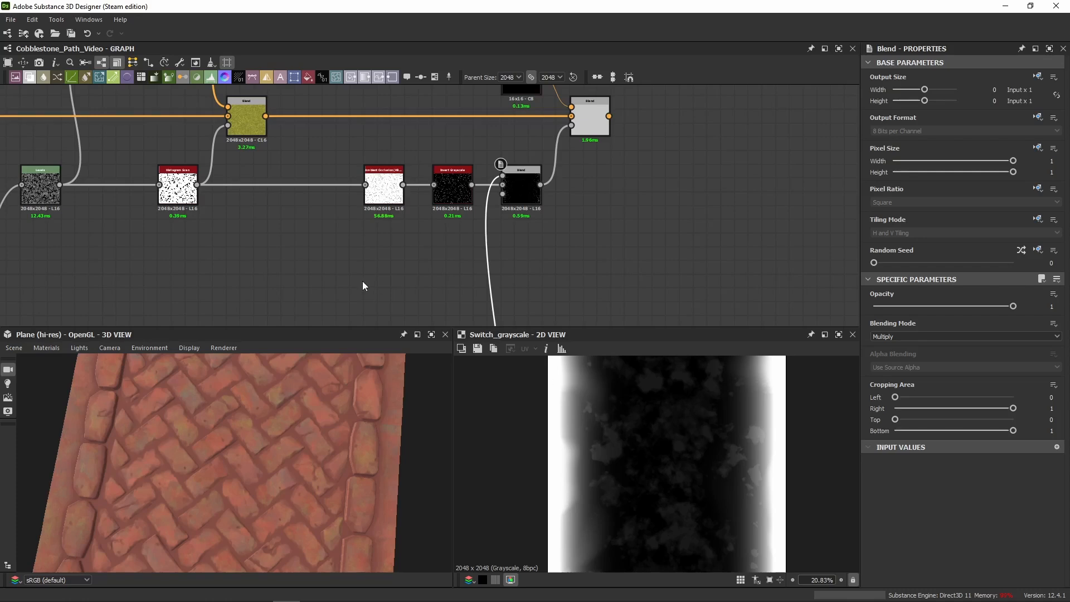
pyautogui.scroll(-4, 285, 277)
pyautogui.moveTo(222, 279); pyautogui.dragTo(614, 245, button='middle')
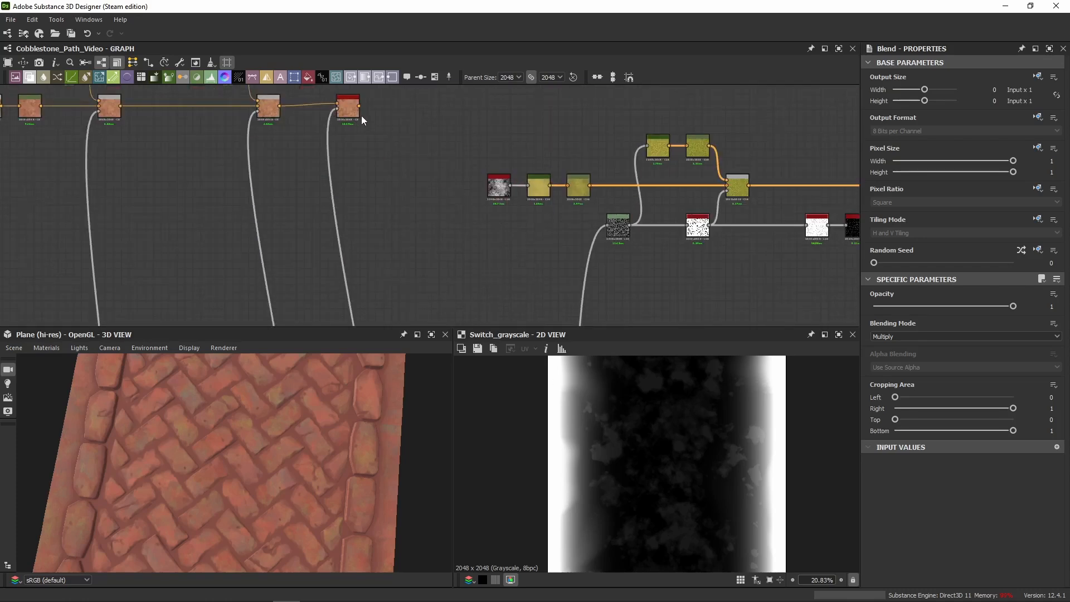
pyautogui.click(361, 116)
pyautogui.moveTo(411, 114); pyautogui.dragTo(25, 107, button='middle')
# Examine the combined occlusion and ground mask from the grayscale Multiply Blend, both whole and up close
pyautogui.scroll(4, 529, 233)
pyautogui.doubleClick(488, 210)
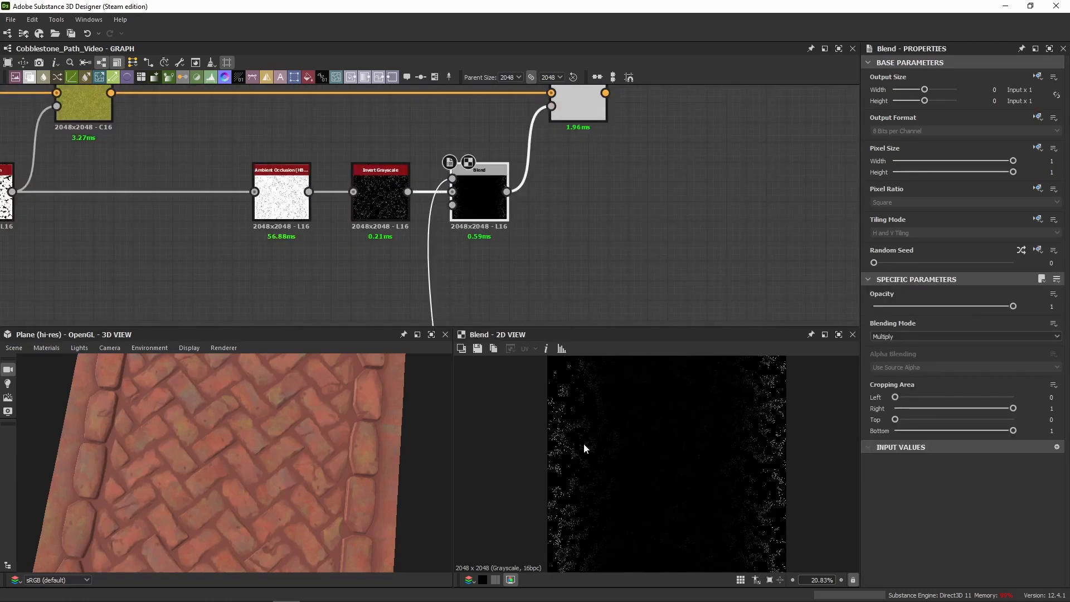
pyautogui.scroll(8, 563, 444)
pyautogui.moveTo(534, 426); pyautogui.dragTo(437, 406, button='middle')
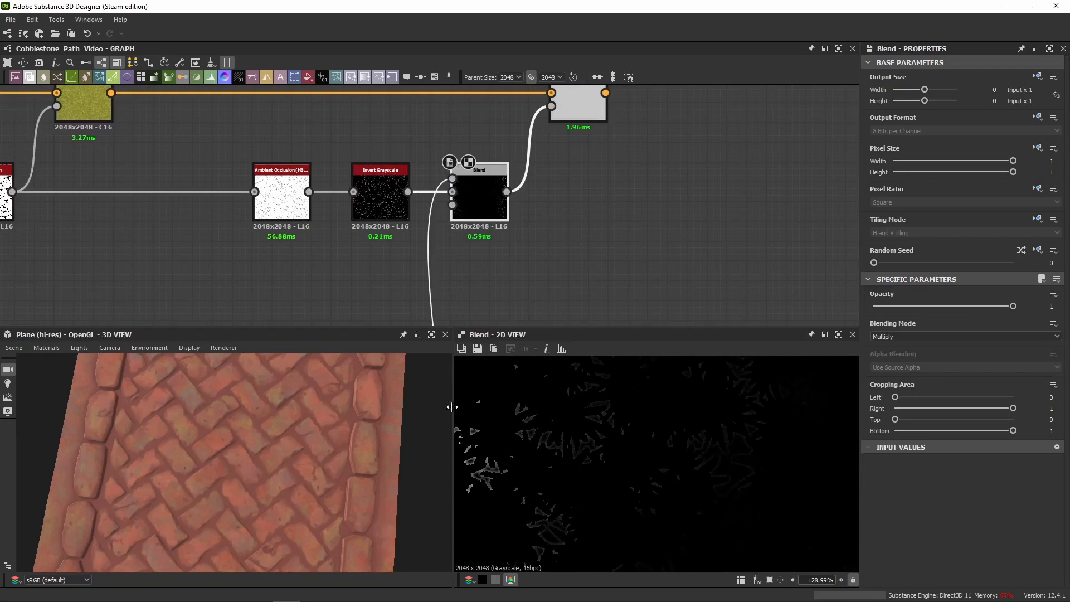
pyautogui.moveTo(566, 225); pyautogui.dragTo(567, 250, button='middle')
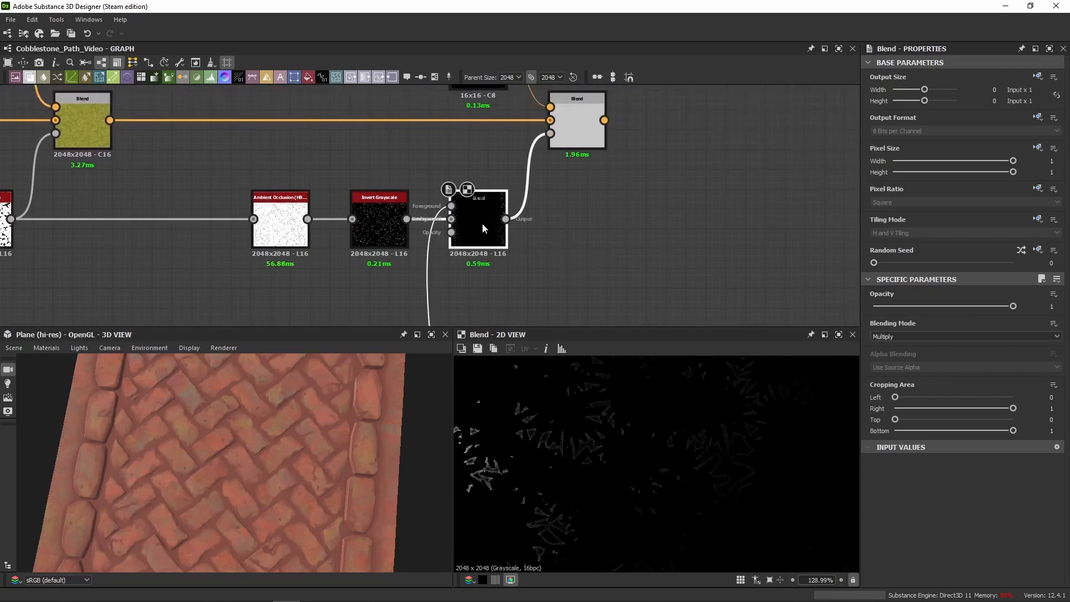
pyautogui.moveTo(532, 155); pyautogui.dragTo(532, 200, button='middle')
# Examine the final colour Blend's shading around the leaves up close and compare it with the Invert Grayscale mask
pyautogui.doubleClick(578, 182)
pyautogui.scroll(2, 724, 453)
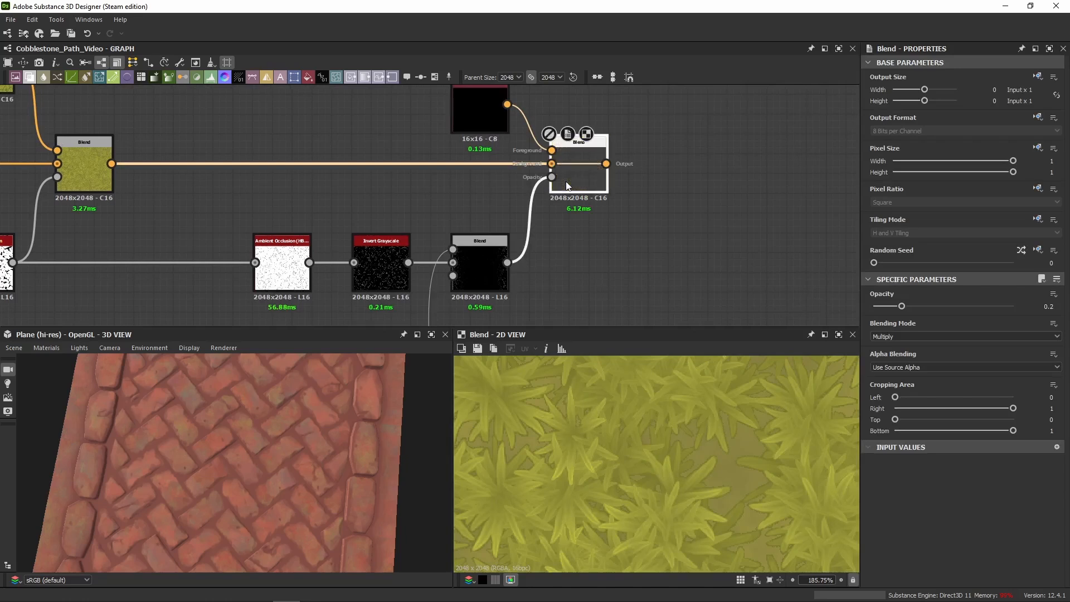
pyautogui.scroll(4, 795, 454)
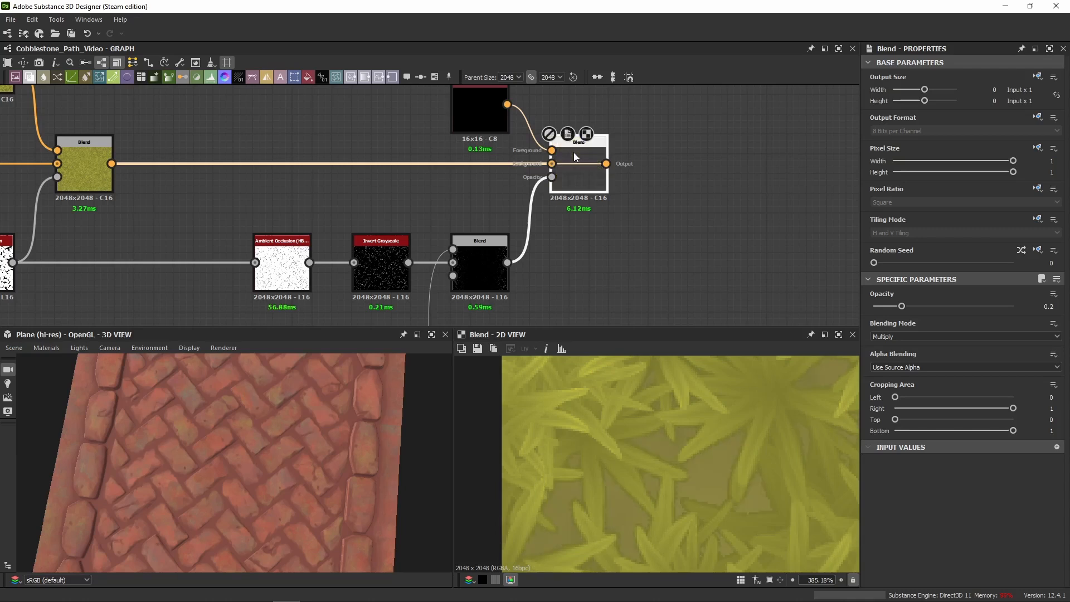
pyautogui.scroll(3, 590, 497)
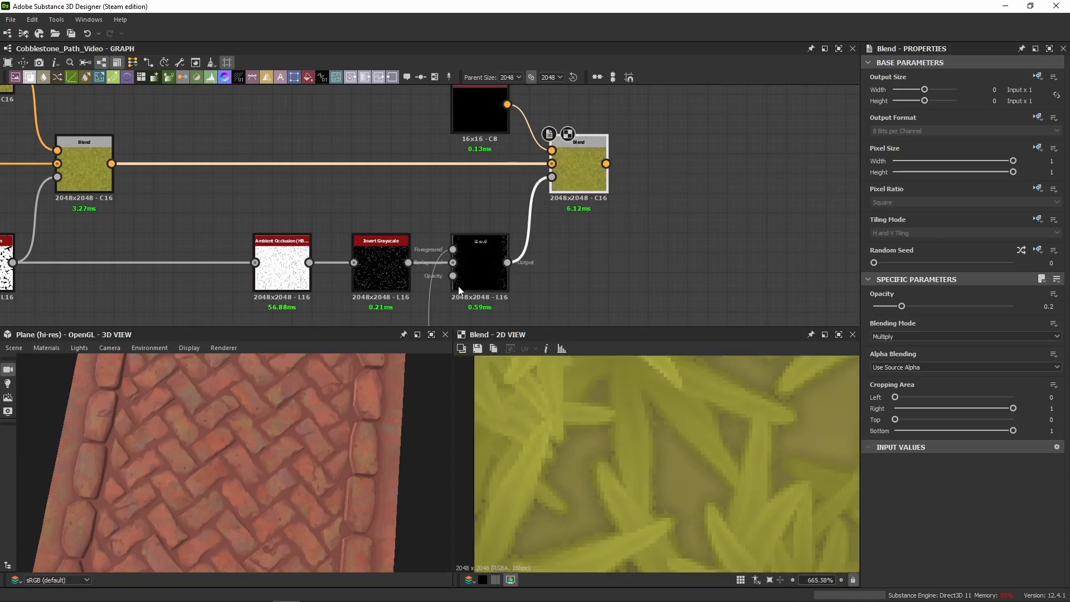
pyautogui.doubleClick(383, 270)
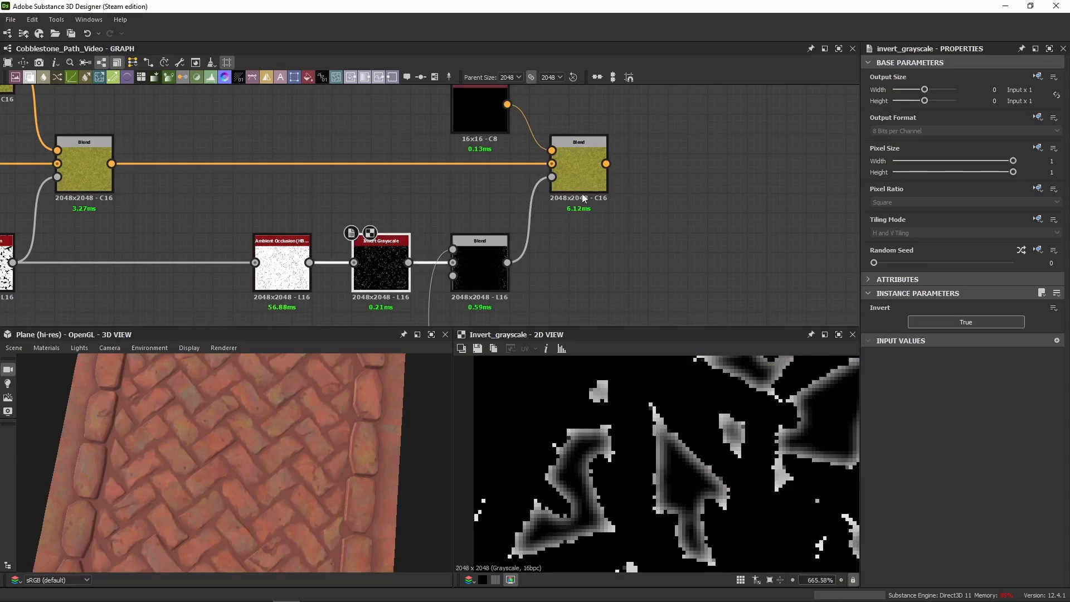
# Examine the final colour Blend's leaf shading up close and whole, comparing it with the grayscale Multiply Blend's mask
pyautogui.doubleClick(579, 167)
pyautogui.moveTo(561, 486); pyautogui.dragTo(658, 445, button='middle')
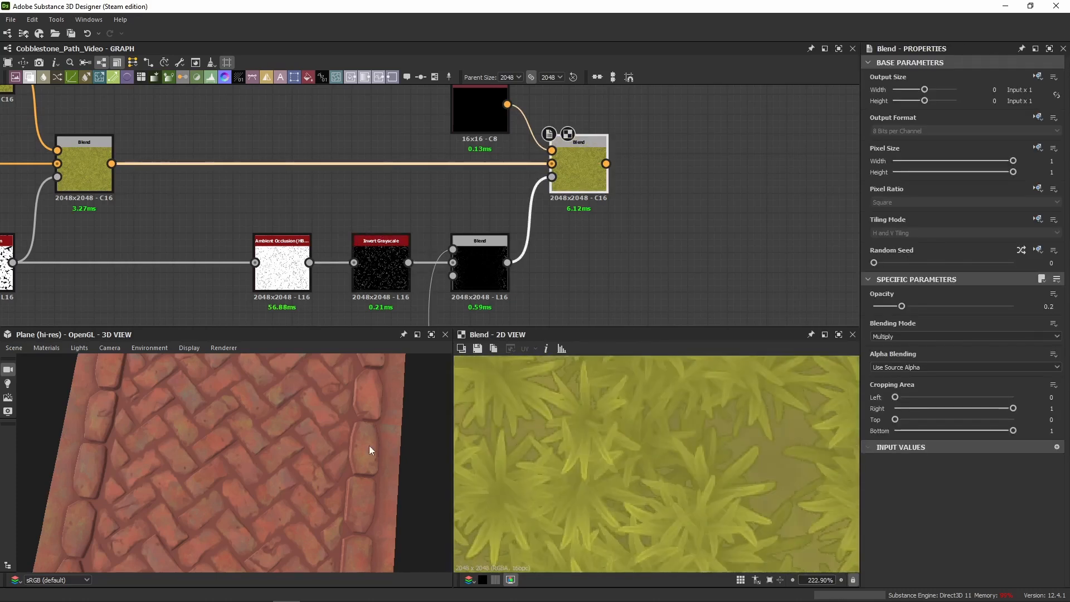
pyautogui.scroll(-15, 603, 449)
pyautogui.scroll(18, 637, 460)
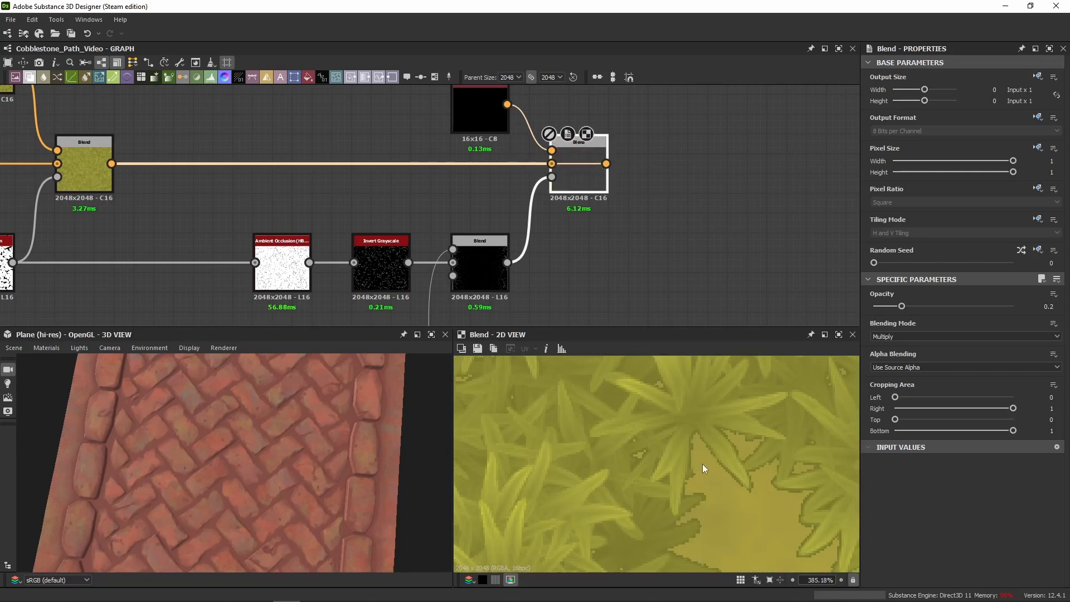
pyautogui.scroll(-16, 701, 463)
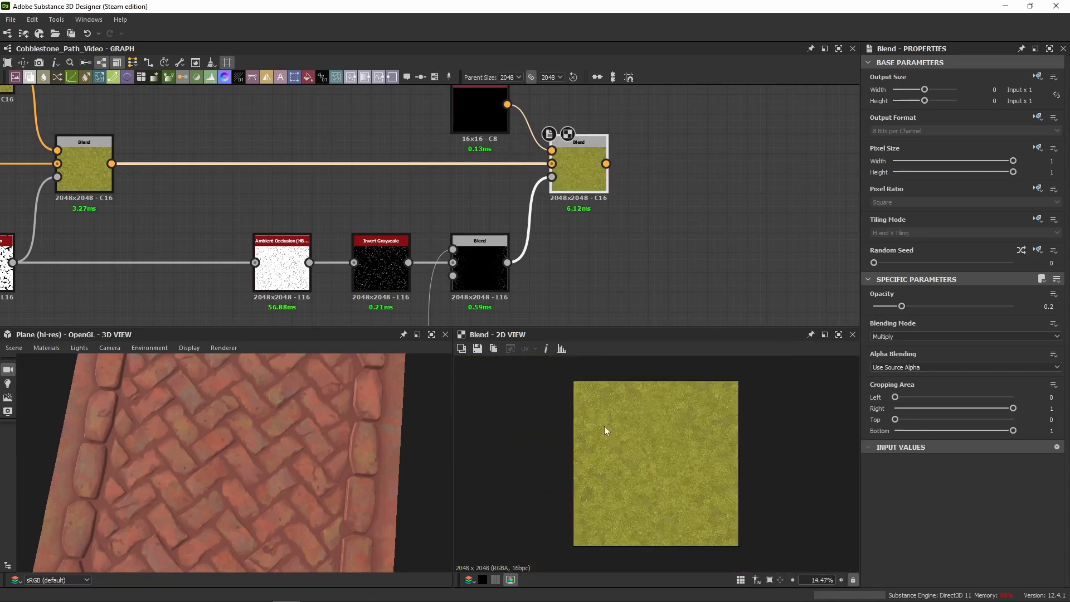
pyautogui.click(473, 269)
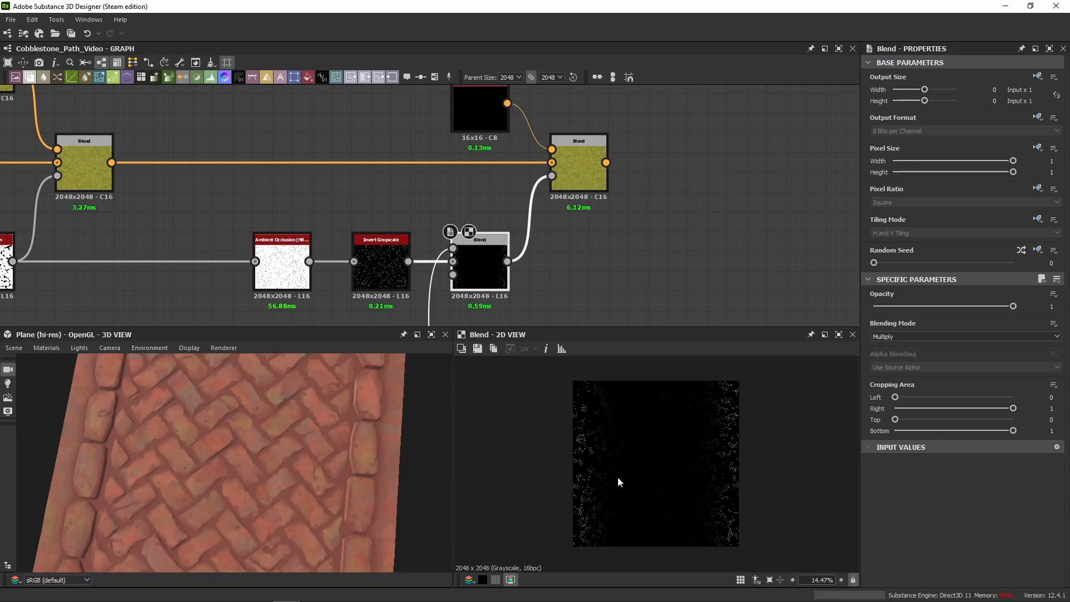
pyautogui.doubleClick(591, 167)
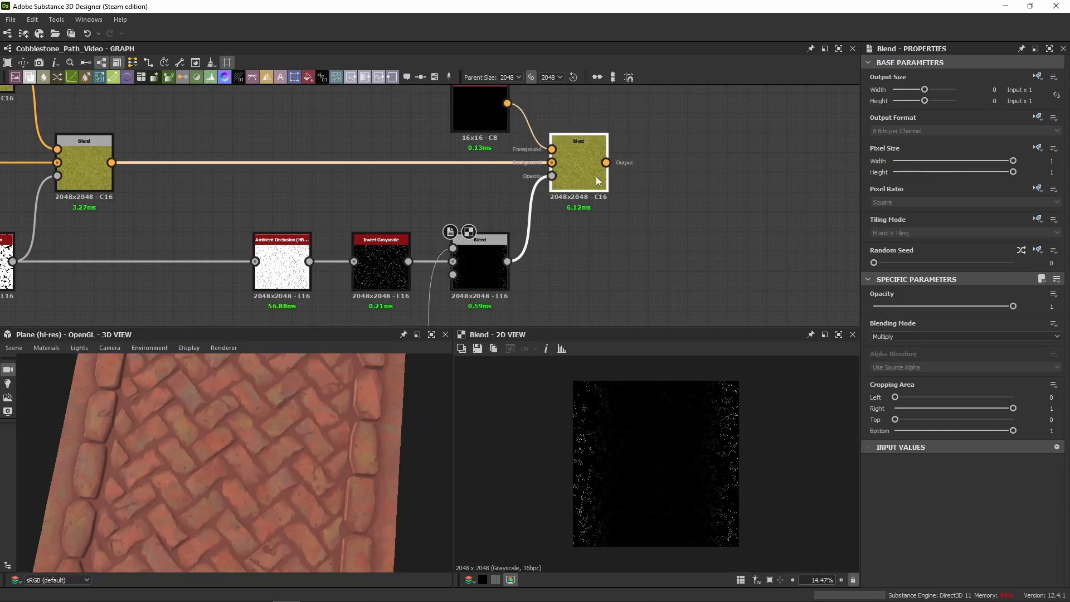
# Set the graph's "Ground Only?" preview parameter to True and examine the final colour Blend's shading around the leaves
pyautogui.click(686, 203)
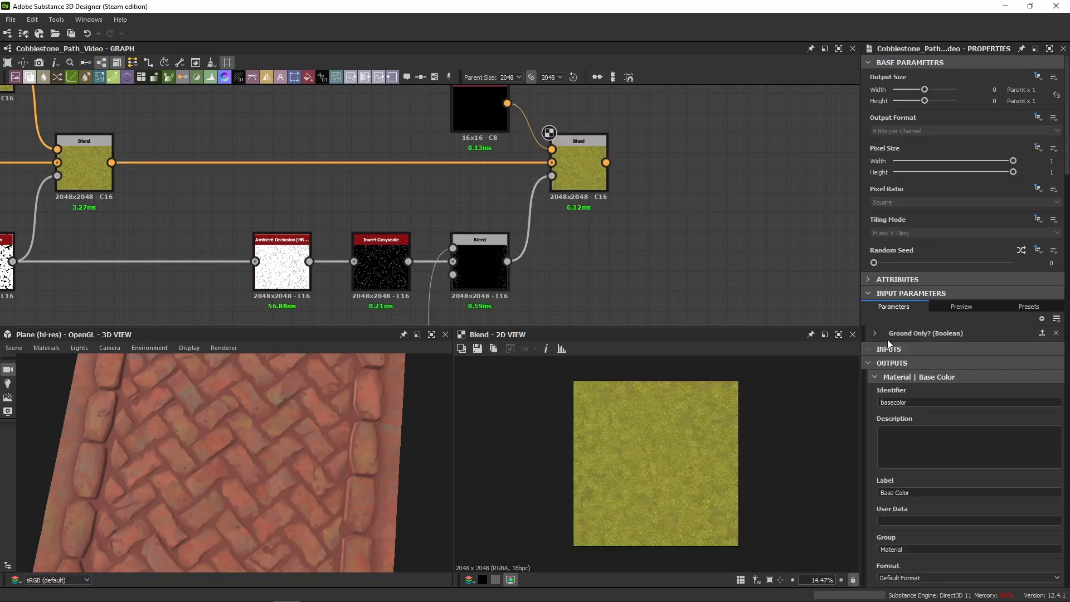
pyautogui.click(948, 308)
pyautogui.scroll(5, 577, 175)
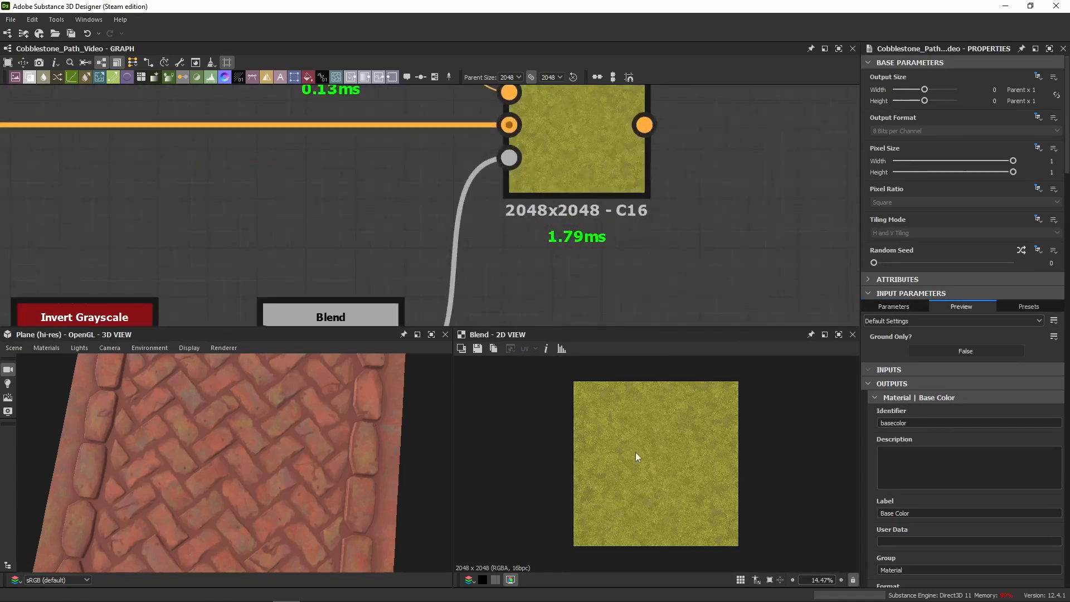
pyautogui.scroll(10, 635, 452)
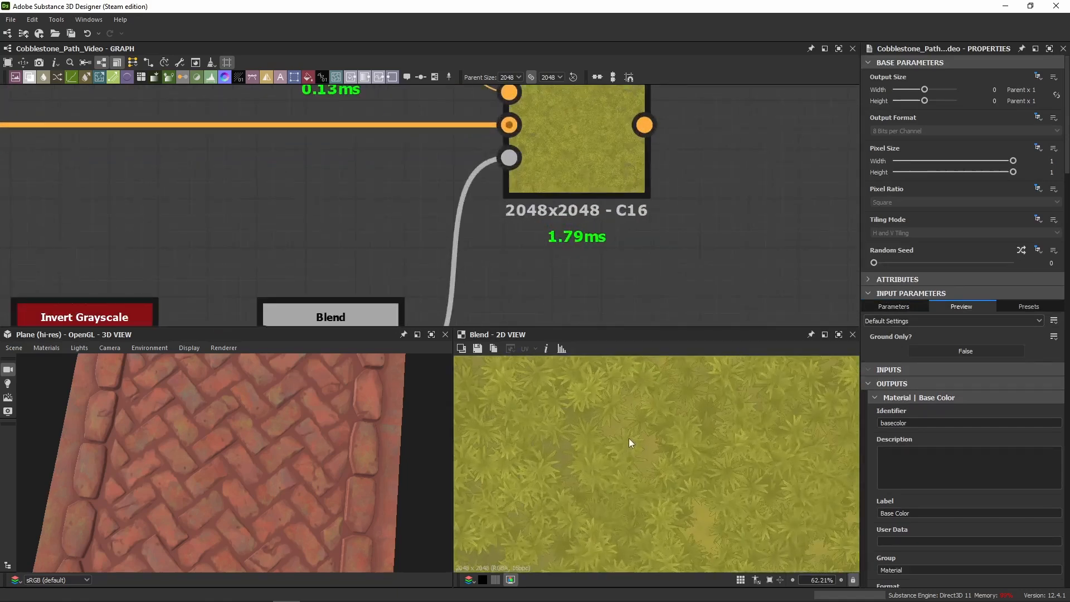
pyautogui.click(956, 350)
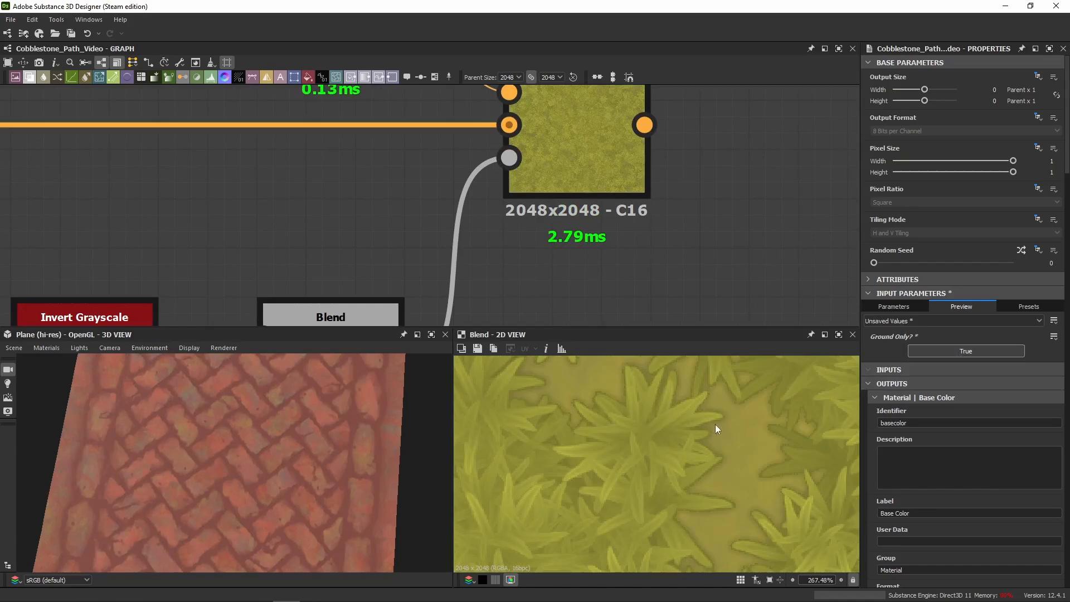
pyautogui.scroll(-3, 707, 437)
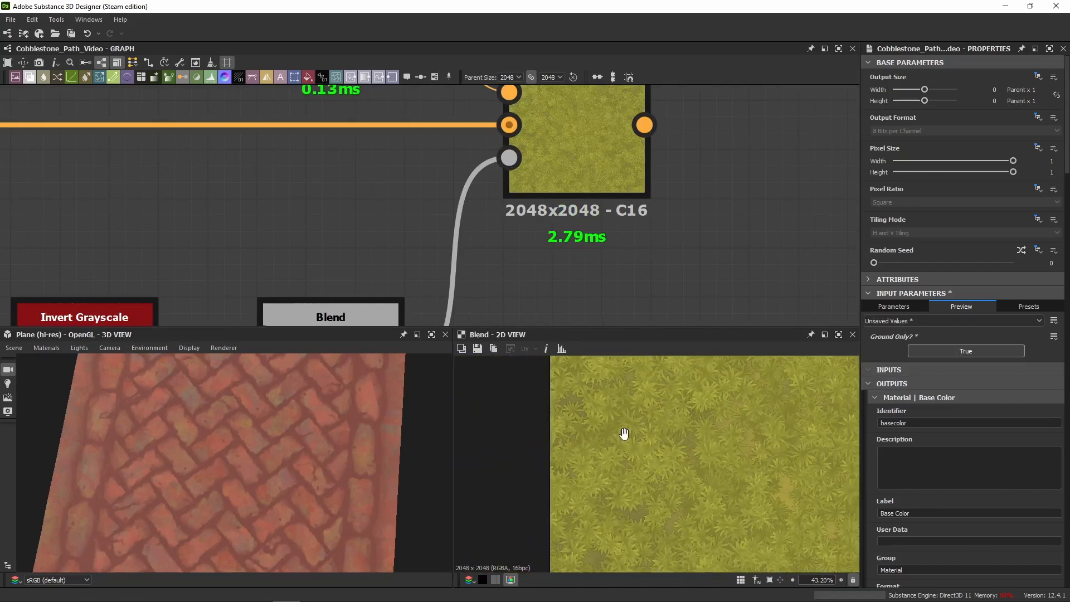
pyautogui.scroll(-4, 551, 448)
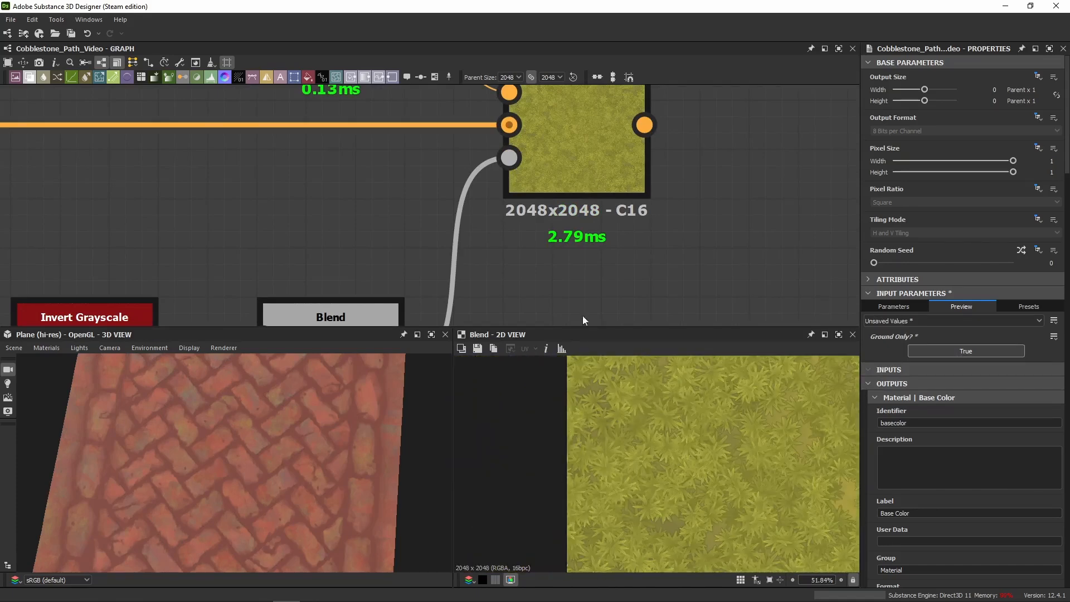
# Examine the grayscale Multiply Blend's occlusion mask with "Ground Only?" enabled
pyautogui.scroll(-2, 474, 236)
pyautogui.moveTo(474, 237); pyautogui.dragTo(506, 115, button='middle')
pyautogui.doubleClick(400, 218)
pyautogui.scroll(-2, 703, 452)
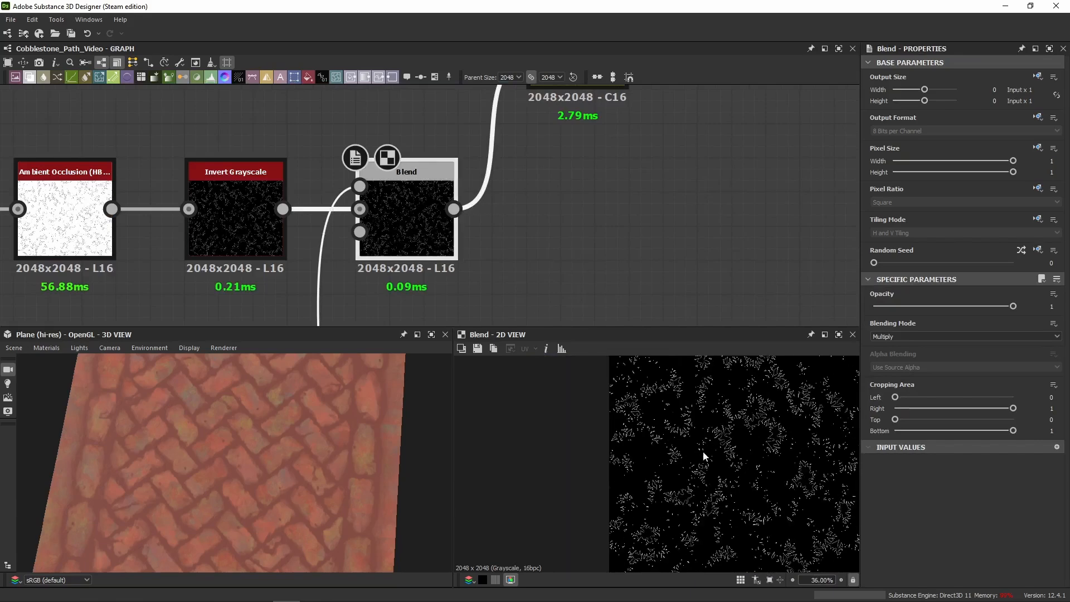
# Trace the ground mask back to its source and preview the Switch Grayscale node with "Ground Only?" enabled
pyautogui.scroll(-5, 355, 315)
pyautogui.moveTo(393, 323); pyautogui.dragTo(550, 31, button='middle')
pyautogui.scroll(-1, 472, 193)
pyautogui.scroll(6, 540, 163)
pyautogui.scroll(3, 432, 241)
pyautogui.moveTo(195, 162); pyautogui.dragTo(476, 146, button='middle')
pyautogui.doubleClick(435, 230)
pyautogui.scroll(-3, 452, 182)
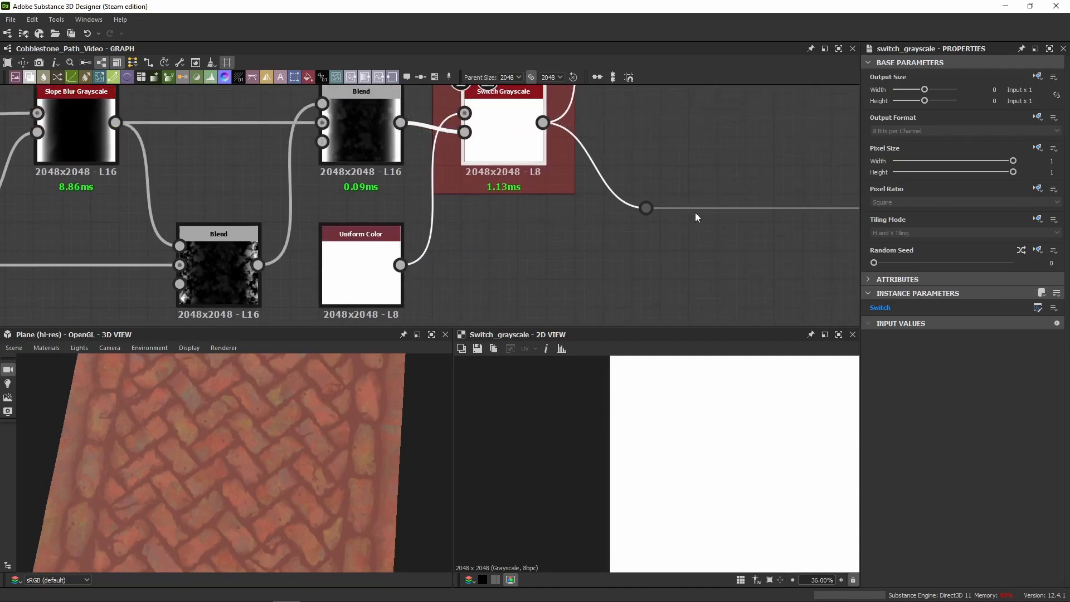
# Set "Ground Only?" back to False and inspect the Max (Lighten) Blend feeding the Switch Grayscale's Input 2 (False)
pyautogui.click(699, 165)
pyautogui.click(953, 350)
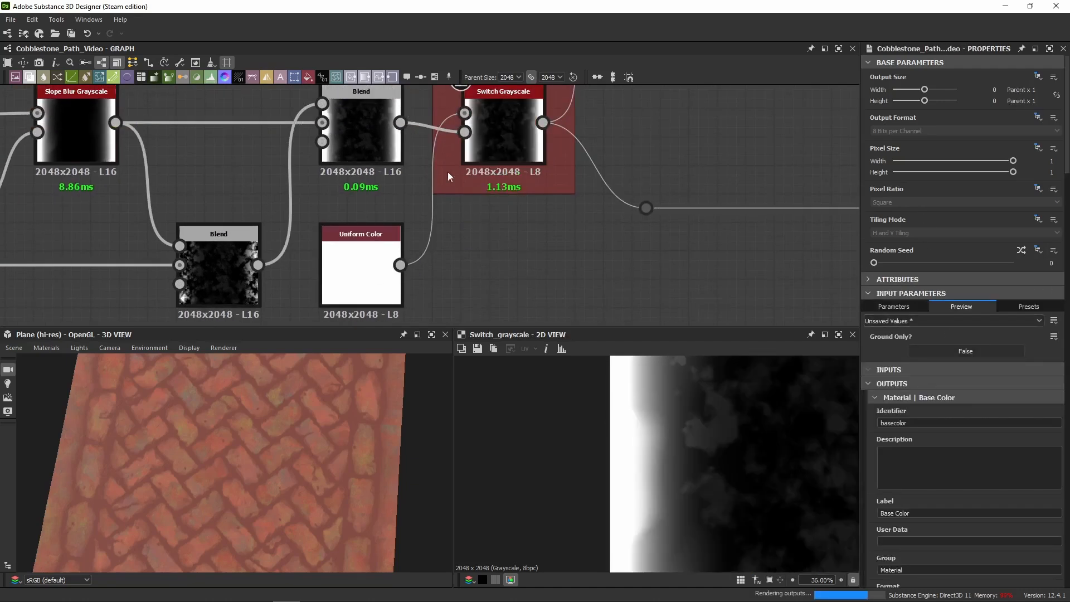
pyautogui.doubleClick(372, 143)
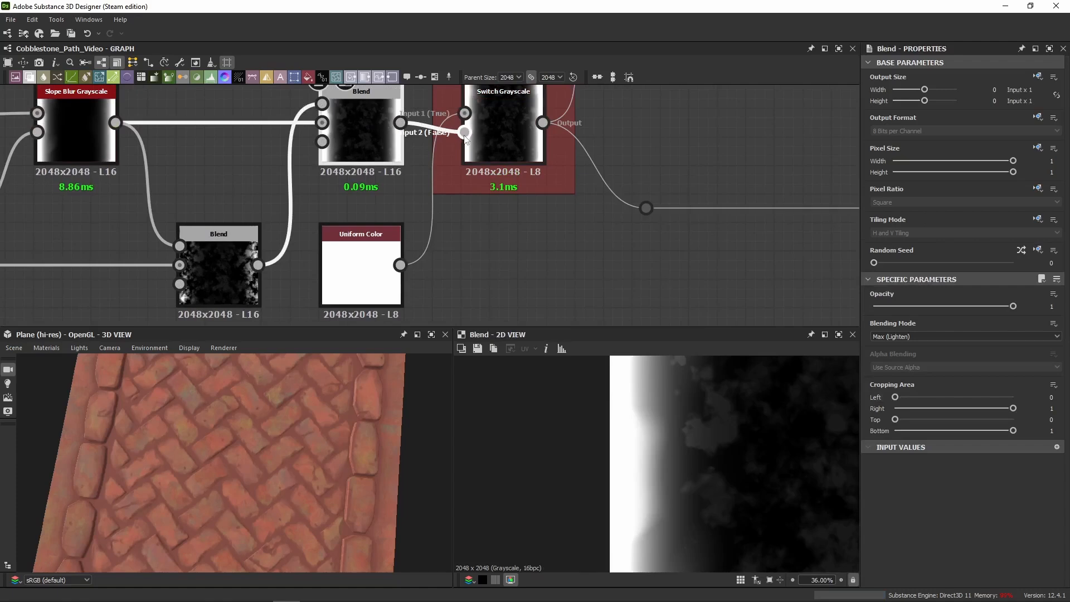
pyautogui.scroll(3, 466, 138)
pyautogui.scroll(1, 482, 148)
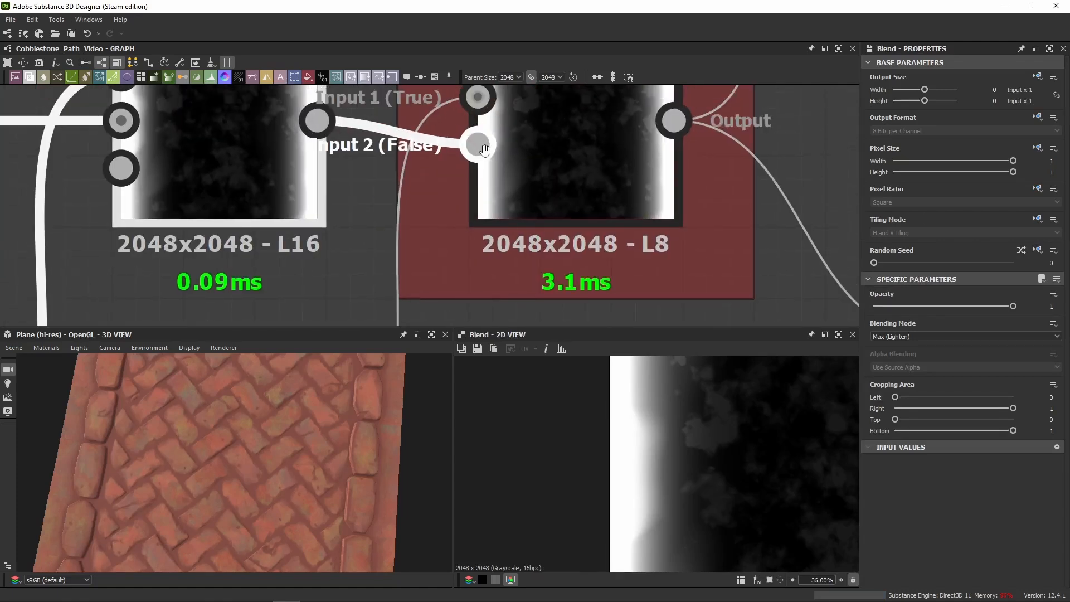
pyautogui.scroll(-5, 483, 149)
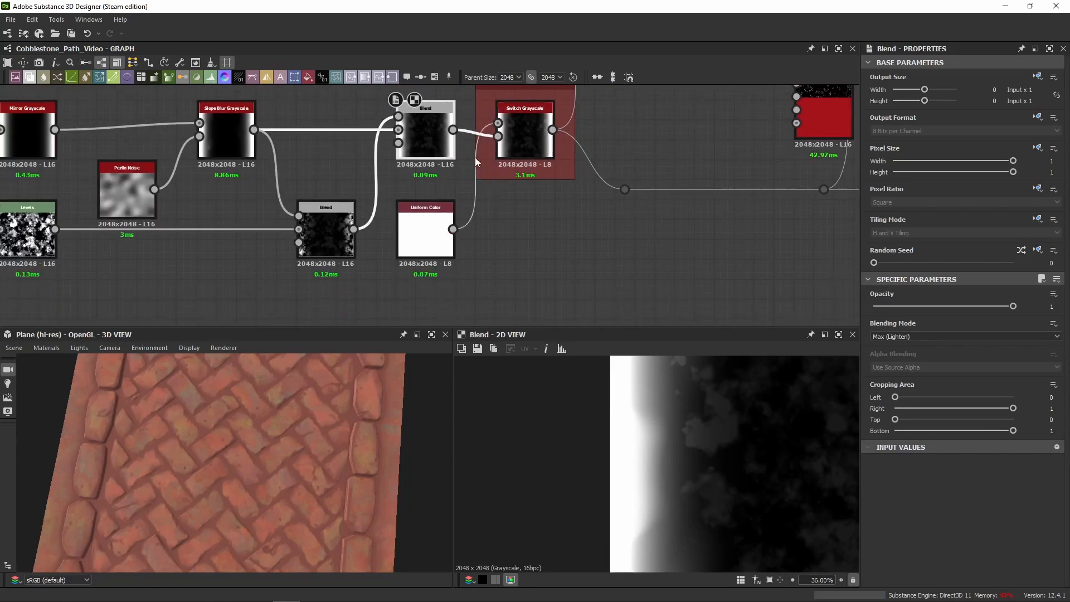
pyautogui.scroll(4, 507, 120)
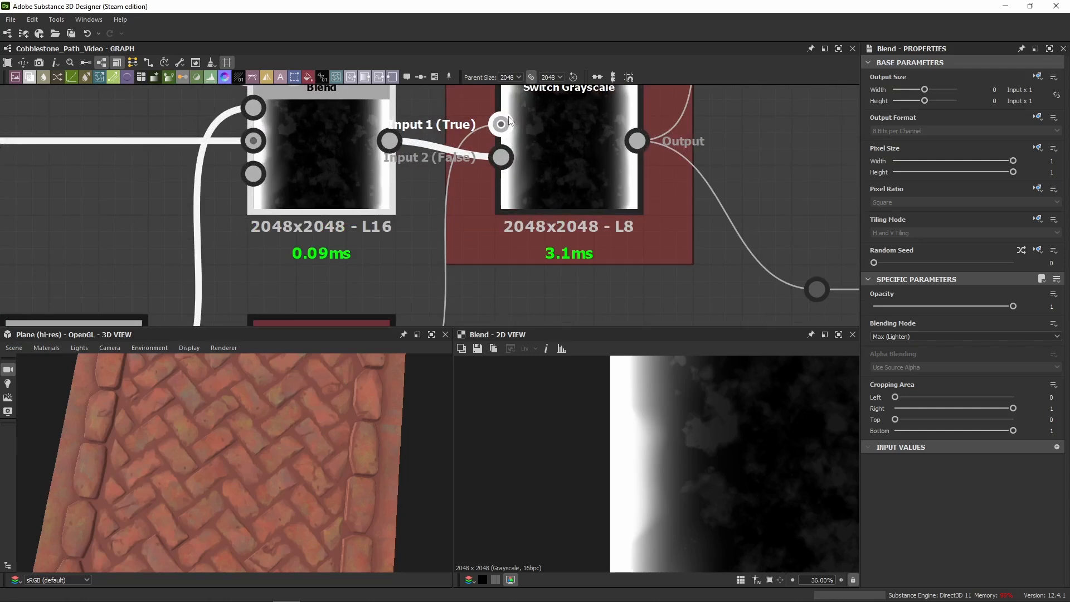
# Compare the white Uniform Color feeding the Switch Grayscale with the whole mask from the Max (Lighten) Blend
pyautogui.moveTo(382, 322); pyautogui.dragTo(429, 137, button='middle')
pyautogui.doubleClick(372, 191)
pyautogui.press('f')
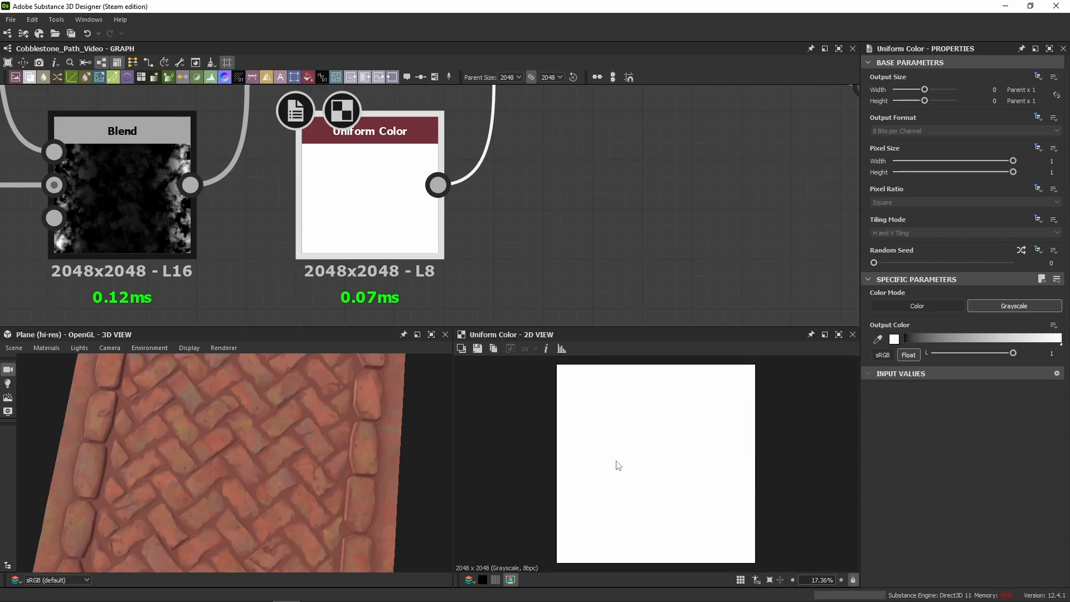
pyautogui.moveTo(520, 197); pyautogui.dragTo(503, 305, button='middle')
pyautogui.doubleClick(316, 96)
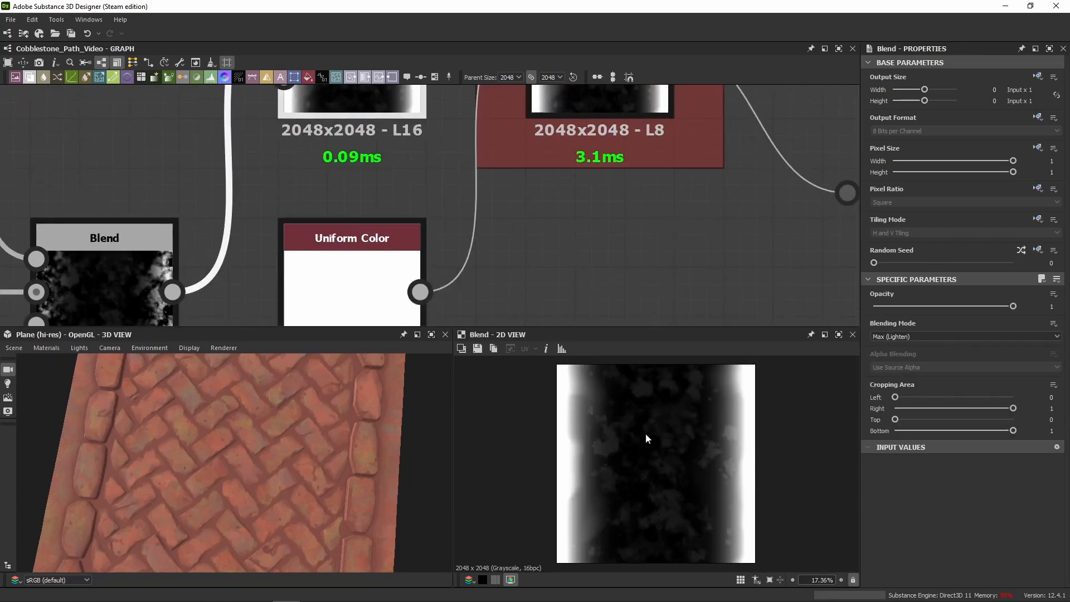
# Examine the masked occlusion in the grayscale Multiply Blend and its effect in the final colour Blend
pyautogui.scroll(-6, 670, 248)
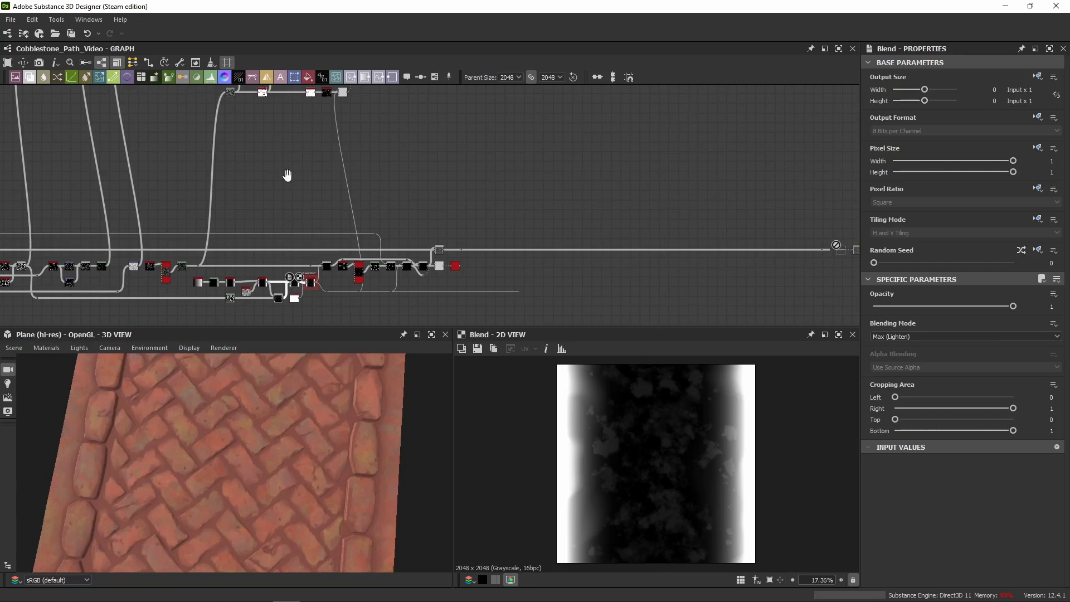
pyautogui.moveTo(287, 175); pyautogui.dragTo(281, 260, button='middle')
pyautogui.scroll(7, 318, 199)
pyautogui.moveTo(343, 176); pyautogui.dragTo(343, 223, button='middle')
pyautogui.doubleClick(399, 156)
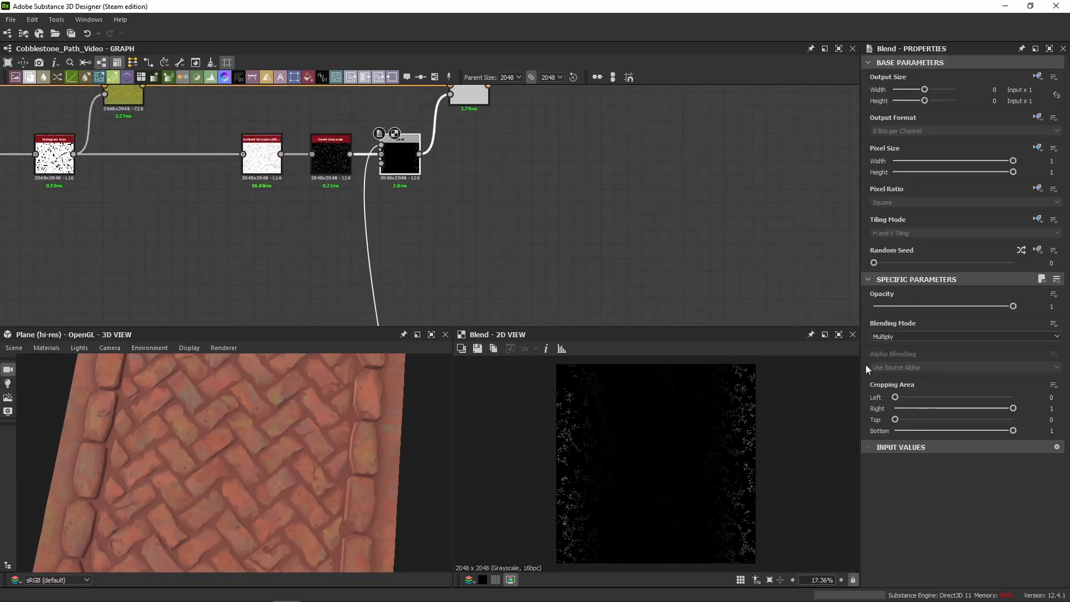
pyautogui.moveTo(406, 225); pyautogui.dragTo(424, 279, button='middle')
pyautogui.click(485, 154)
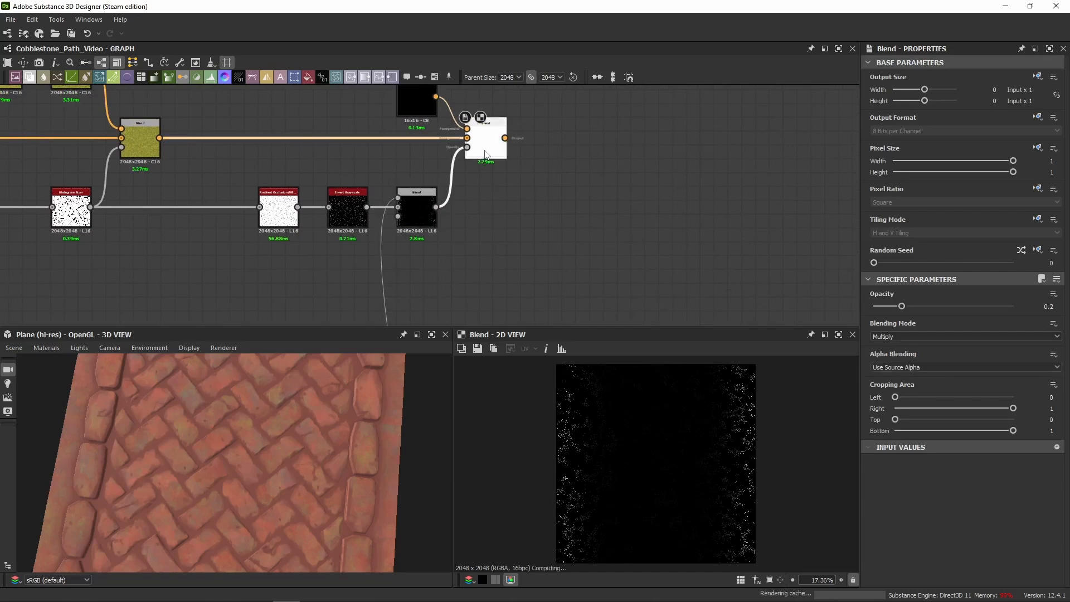
# Examine the plant mask from Histogram Scan and the Ambient Occlusion (HBAO) generated from it
pyautogui.moveTo(484, 176); pyautogui.dragTo(621, 235, button='middle')
pyautogui.scroll(-2, 620, 234)
pyautogui.scroll(4, 300, 210)
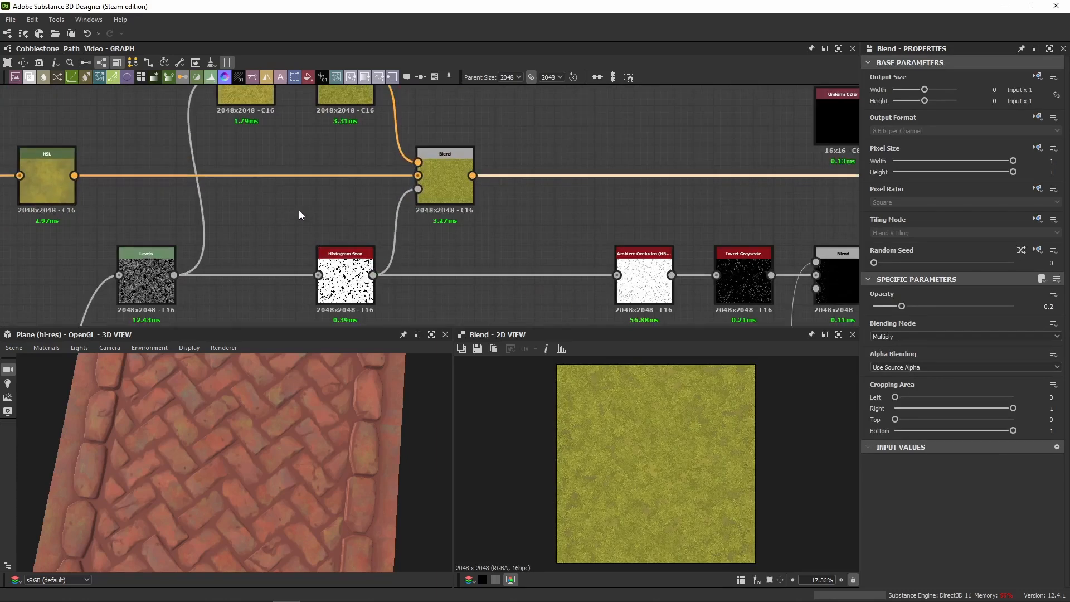
pyautogui.moveTo(530, 203); pyautogui.dragTo(388, 138, button='middle')
pyautogui.doubleClick(204, 212)
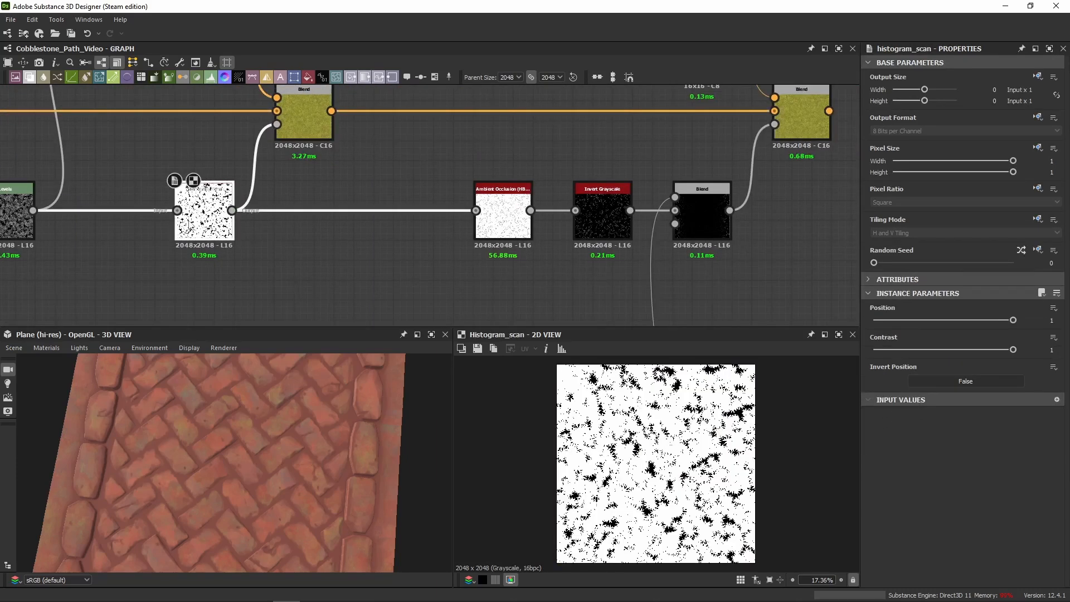
pyautogui.doubleClick(502, 214)
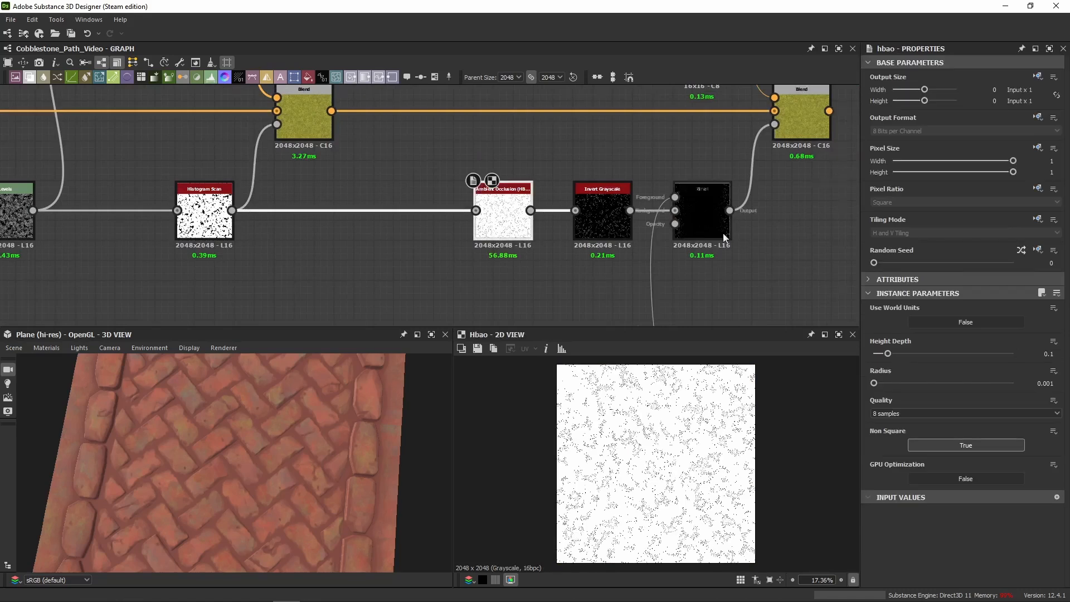
# Examine the Invert Grayscale mask's leaf outlines up close and compare them with the Ambient Occlusion output
pyautogui.moveTo(725, 237); pyautogui.dragTo(500, 203, button='middle')
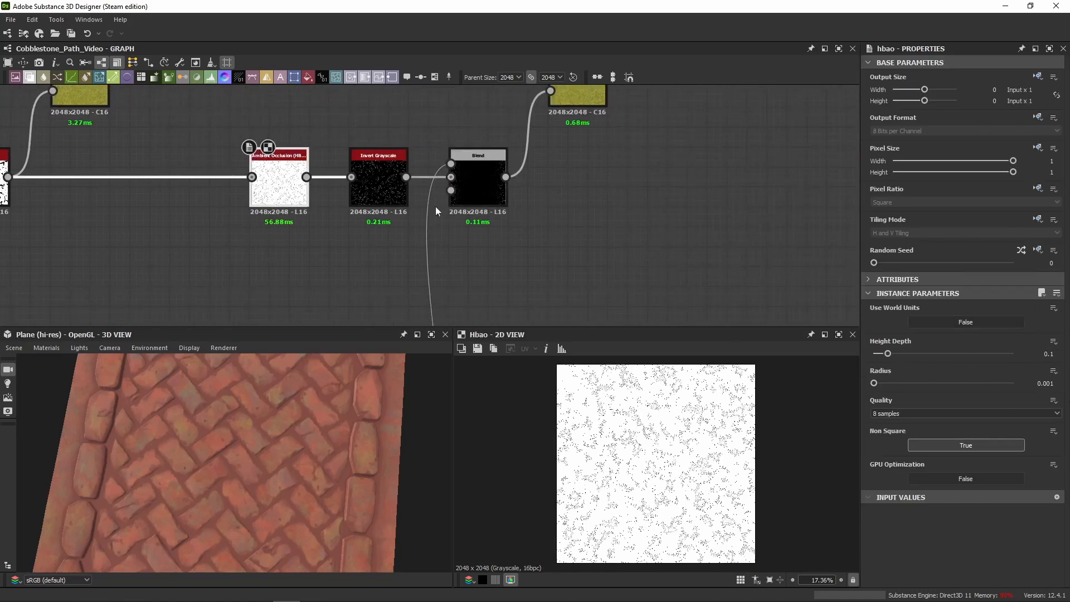
pyautogui.doubleClick(385, 185)
pyautogui.scroll(5, 602, 440)
pyautogui.scroll(8, 601, 440)
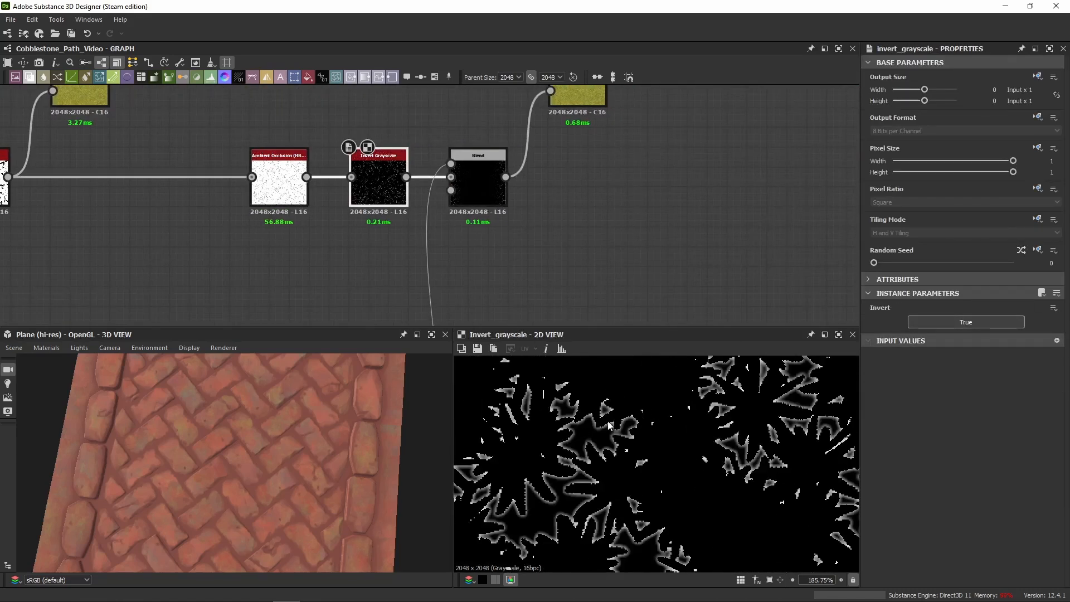
pyautogui.scroll(9, 609, 425)
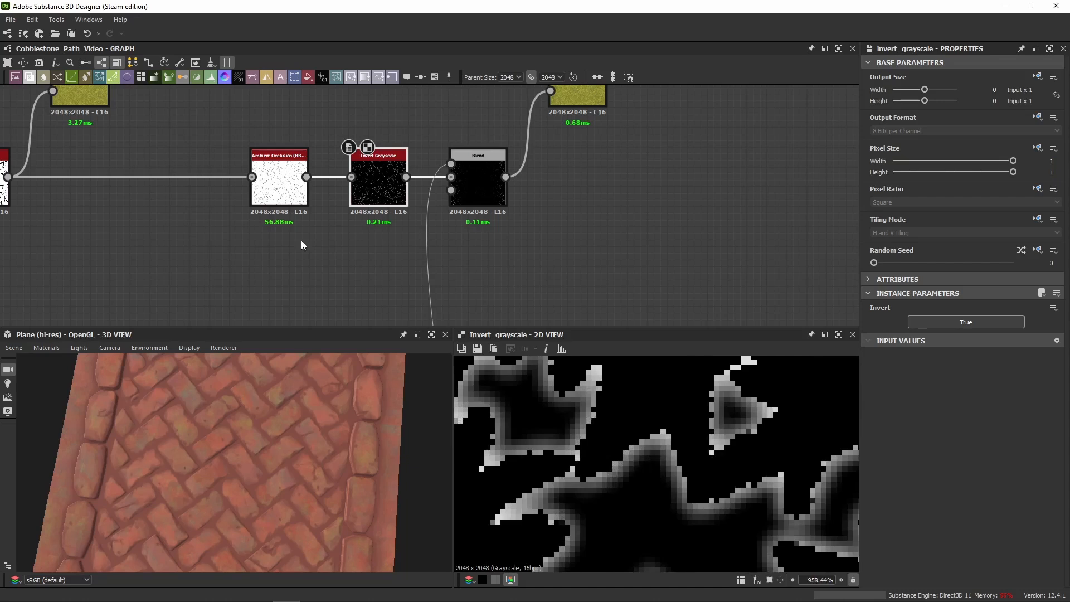
pyautogui.doubleClick(281, 186)
pyautogui.doubleClick(379, 186)
pyautogui.scroll(-4, 617, 503)
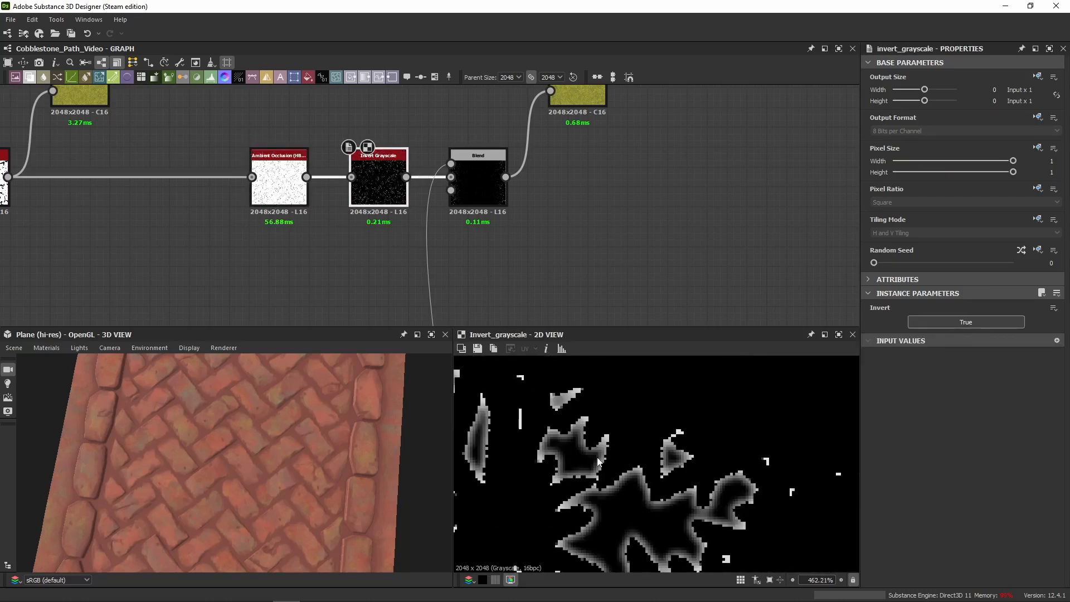
# Compare the grayscale Multiply Blend's close-up result with the Switch Grayscale mask feeding its Foreground
pyautogui.doubleClick(487, 192)
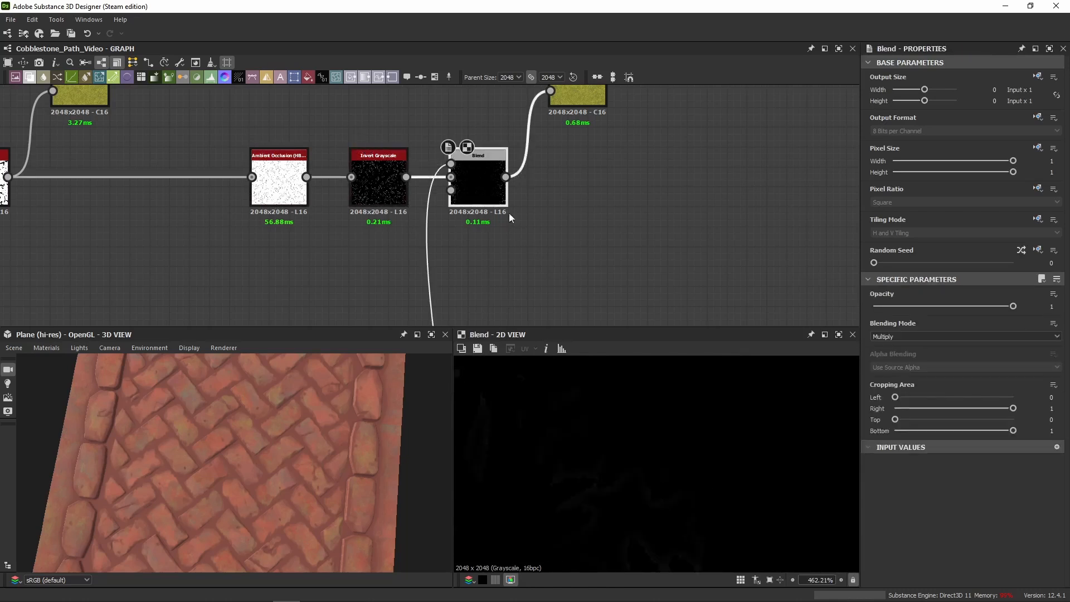
pyautogui.doubleClick(451, 164)
pyautogui.scroll(-3, 568, 465)
pyautogui.moveTo(581, 186); pyautogui.dragTo(509, 251, button='middle')
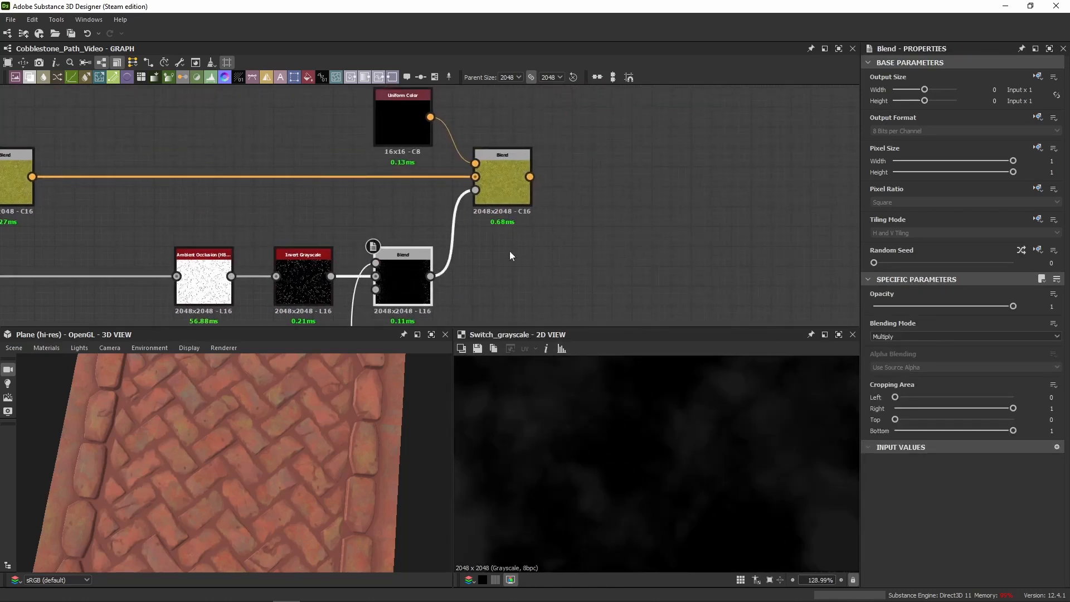
# Examine the final colour Blend's plant shading and the black Uniform Color feeding its Foreground
pyautogui.doubleClick(510, 200)
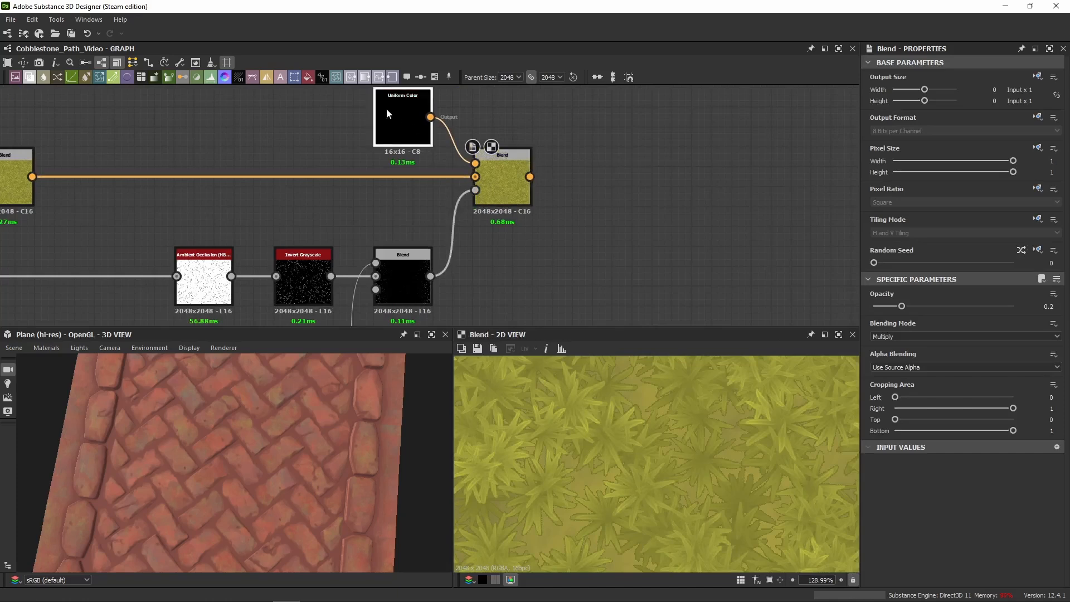
pyautogui.doubleClick(386, 109)
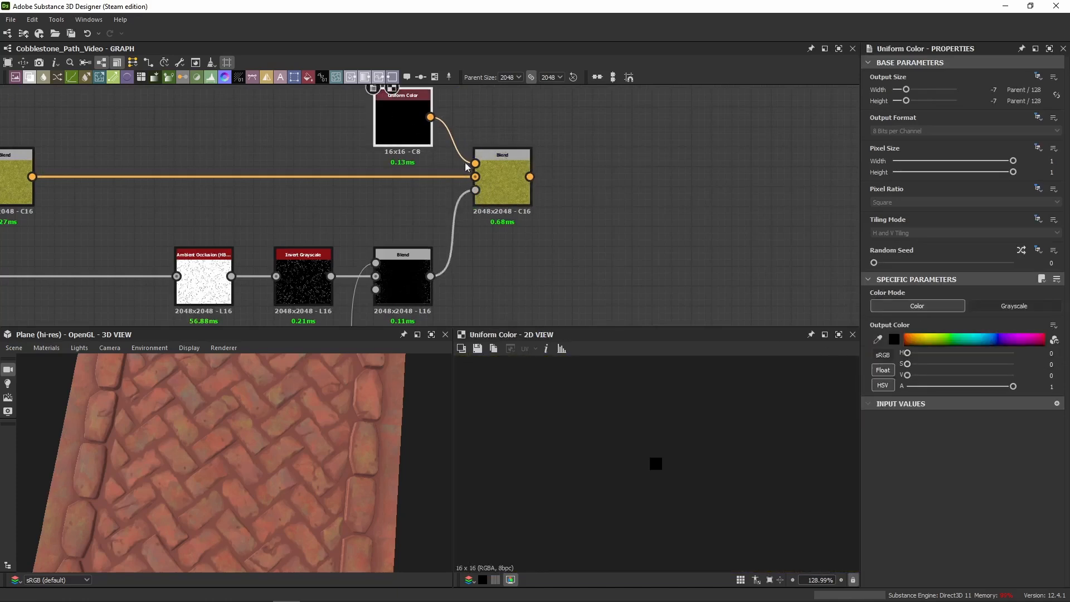
pyautogui.doubleClick(490, 183)
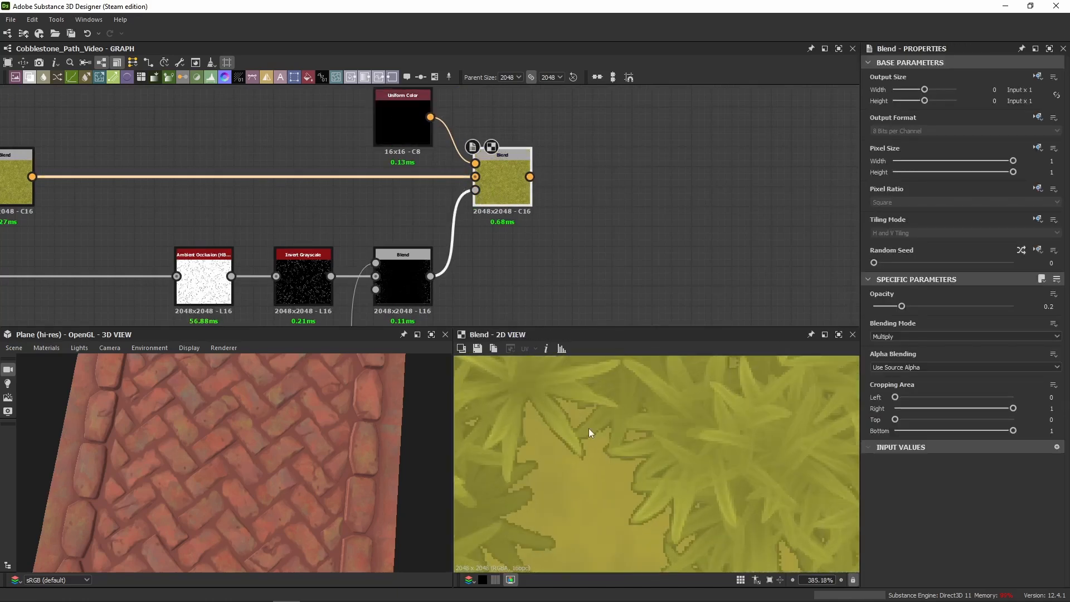
# Compare the final colour Blend's ambient-occlusion shading around the plants in a full overview and in close-up
pyautogui.scroll(-10, 622, 479)
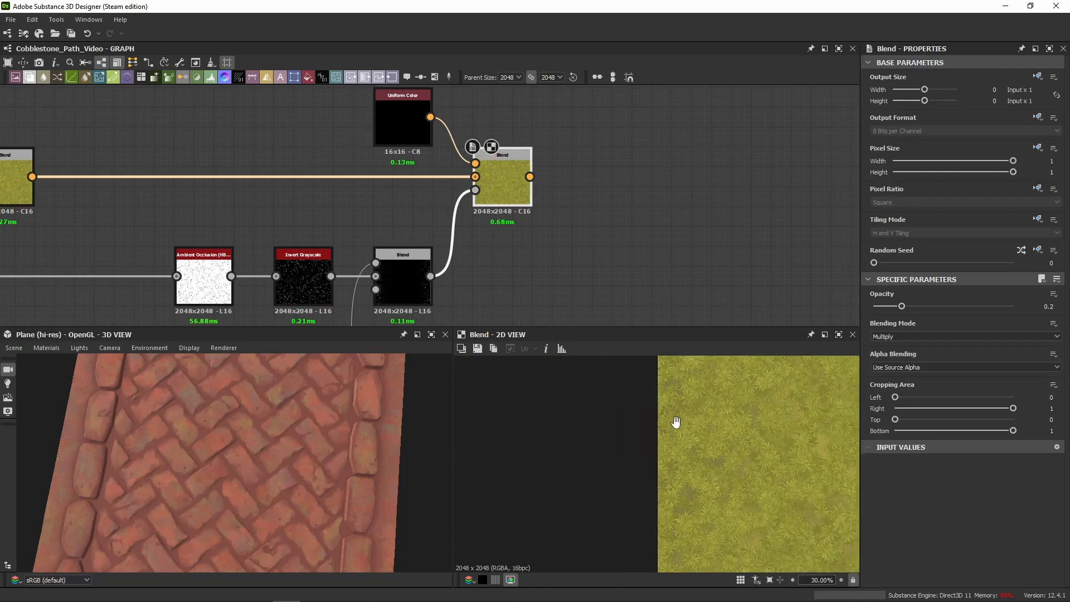
pyautogui.scroll(10, 691, 453)
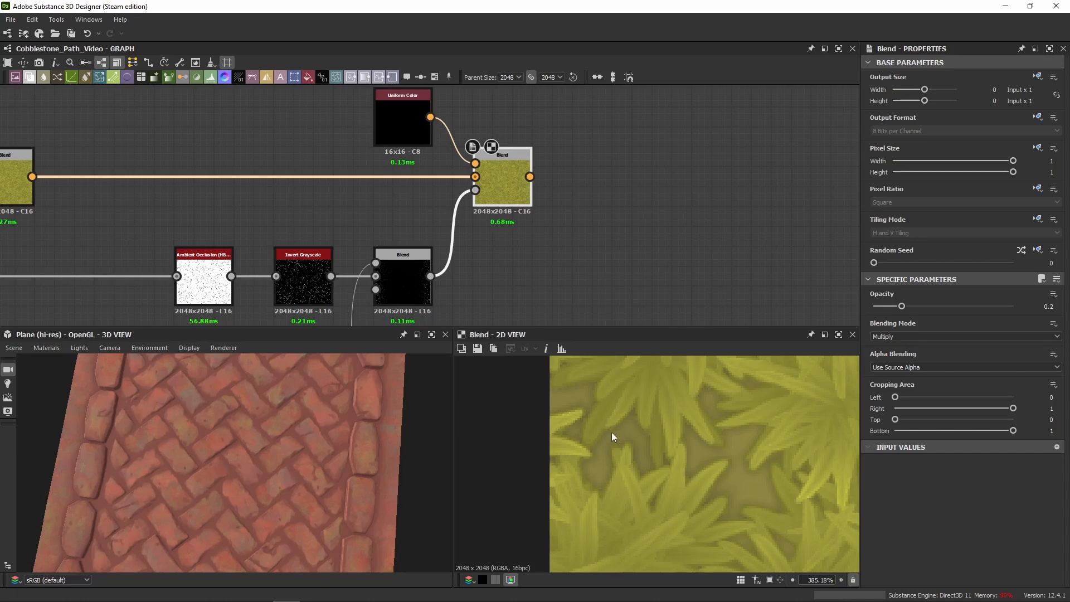
pyautogui.scroll(-3, 610, 433)
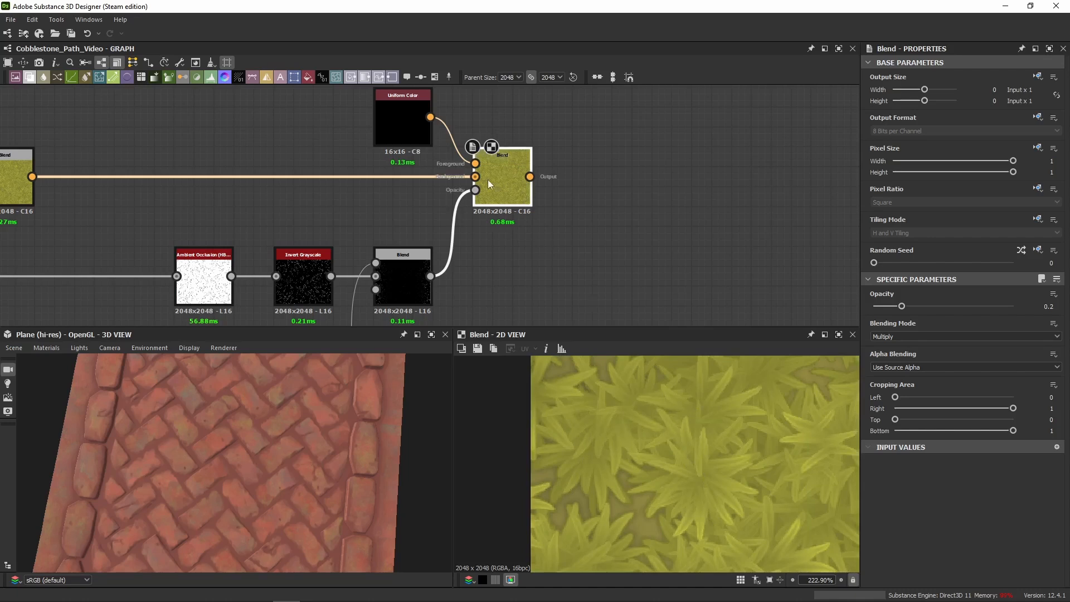
pyautogui.scroll(-5, 349, 214)
pyautogui.moveTo(349, 214); pyautogui.dragTo(350, 220, button='middle')
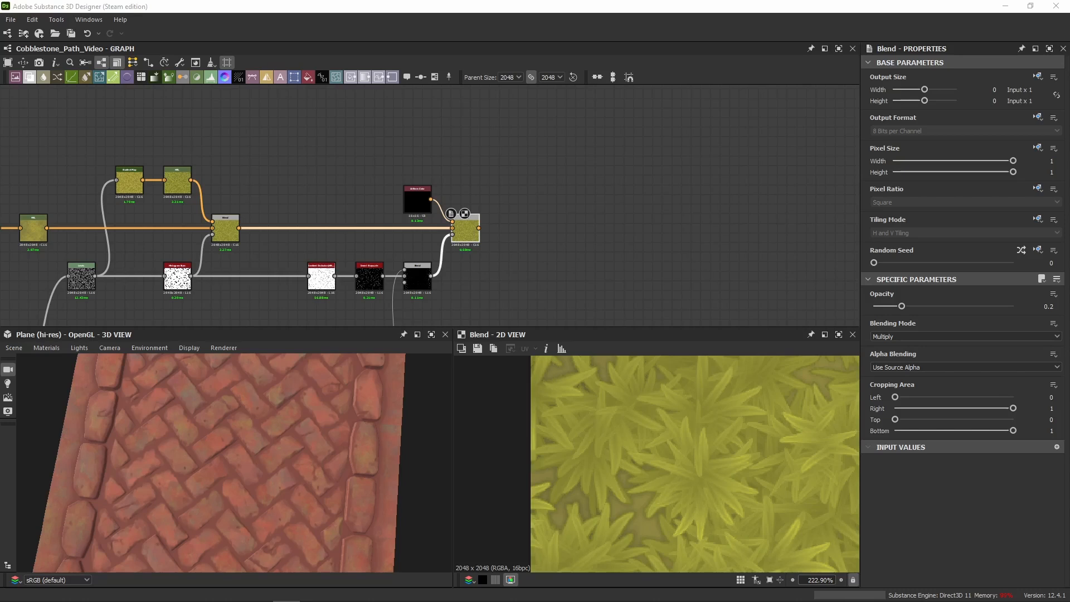
pyautogui.scroll(-4, 382, 144)
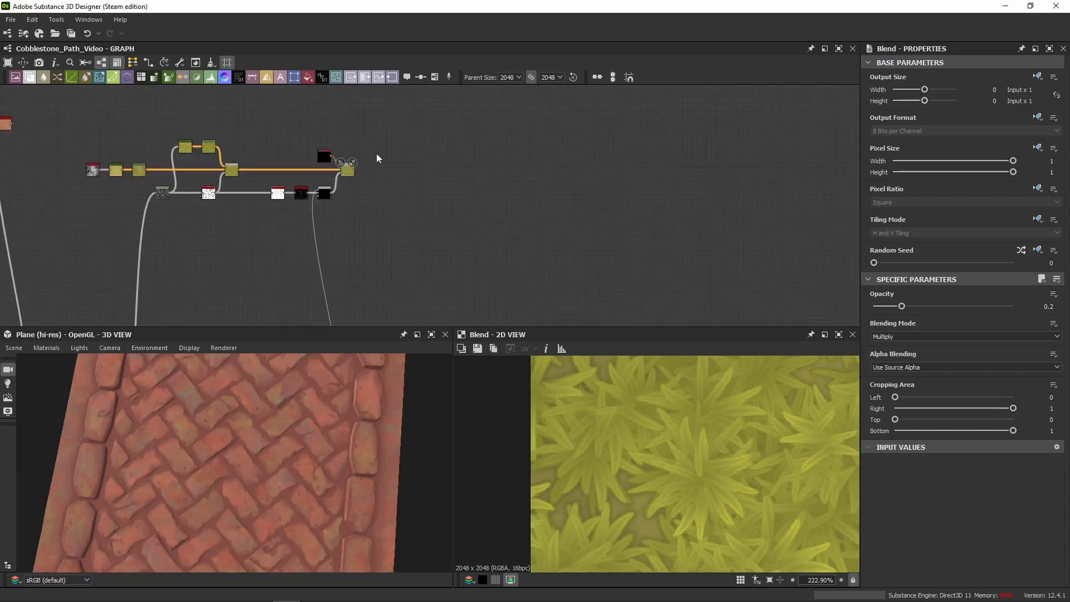
pyautogui.hotkey('ctrl', 'v')
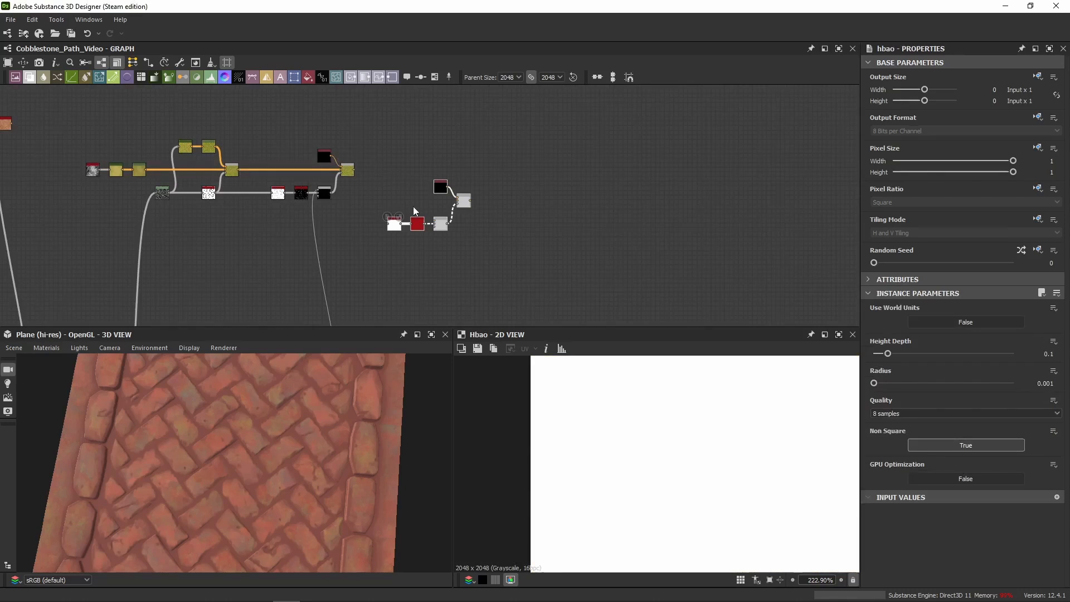
pyautogui.hotkey('ctrl', 'z')
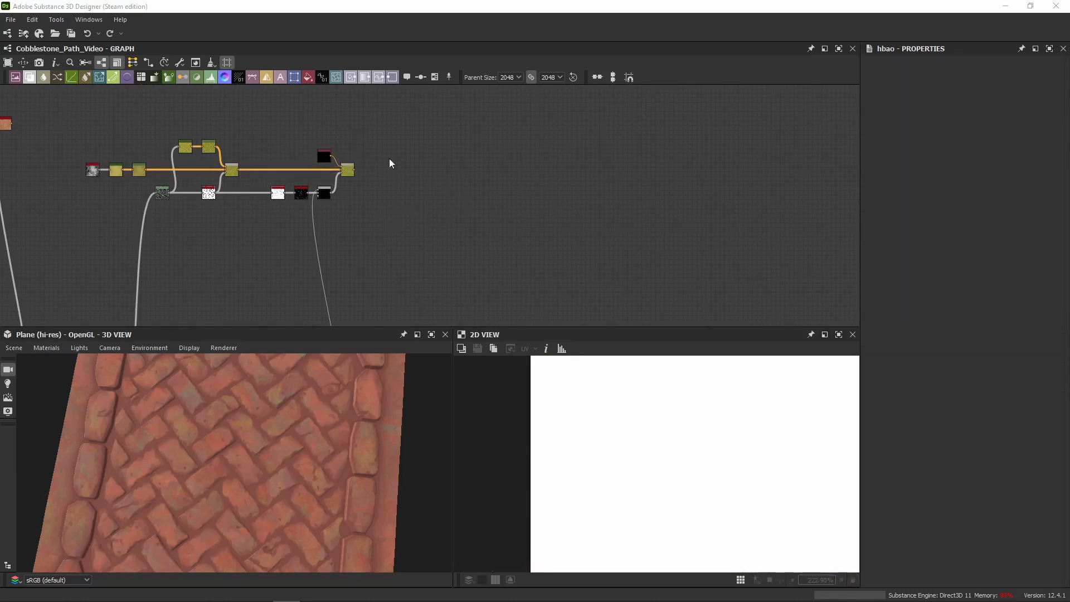
# Paste the copied leaf-colour nodes, from Auto Levels to the last Blend, beside the shaded ground Blend and preview Auto Levels
pyautogui.click(408, 150)
pyautogui.hotkey('ctrl', 'v')
pyautogui.moveTo(441, 224); pyautogui.dragTo(336, 200)
pyautogui.scroll(4, 394, 189)
pyautogui.click(352, 164)
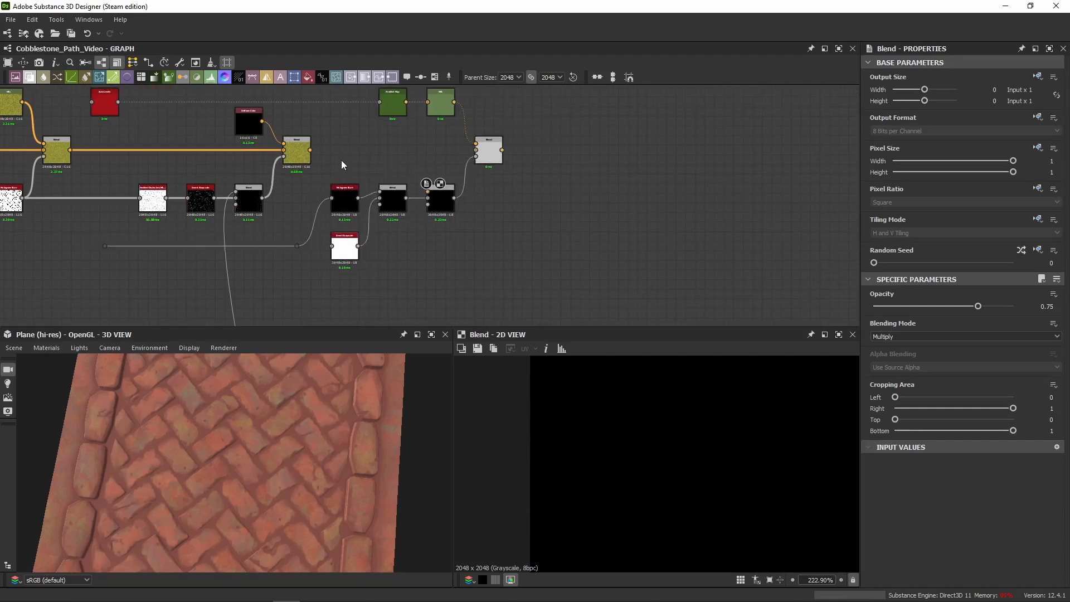
pyautogui.moveTo(341, 165); pyautogui.dragTo(417, 171, button='middle')
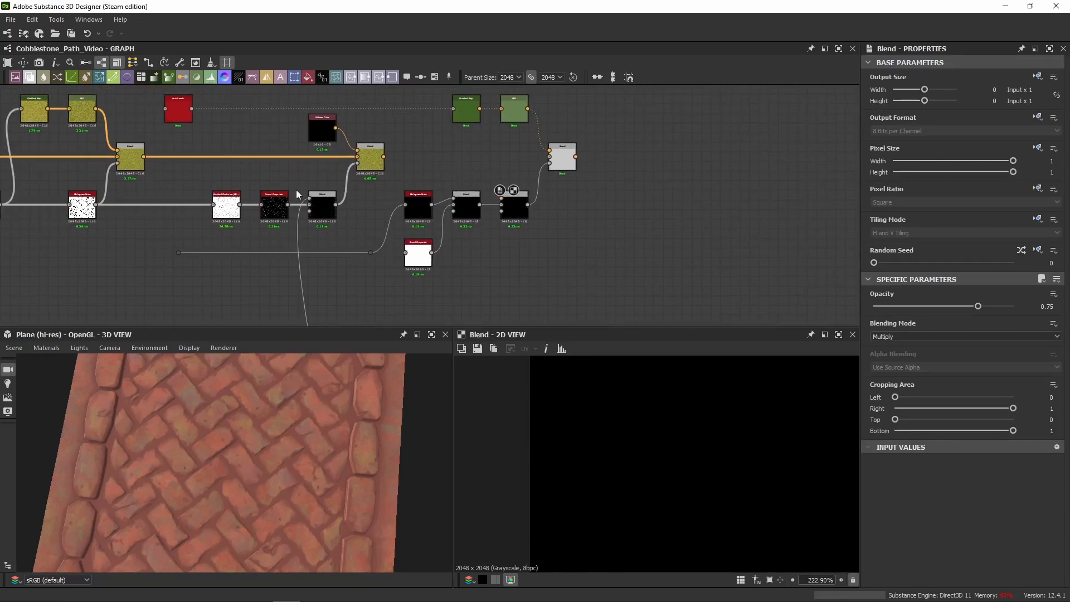
pyautogui.moveTo(194, 117); pyautogui.dragTo(292, 144, button='middle')
pyautogui.click(254, 142)
pyautogui.scroll(4, 254, 143)
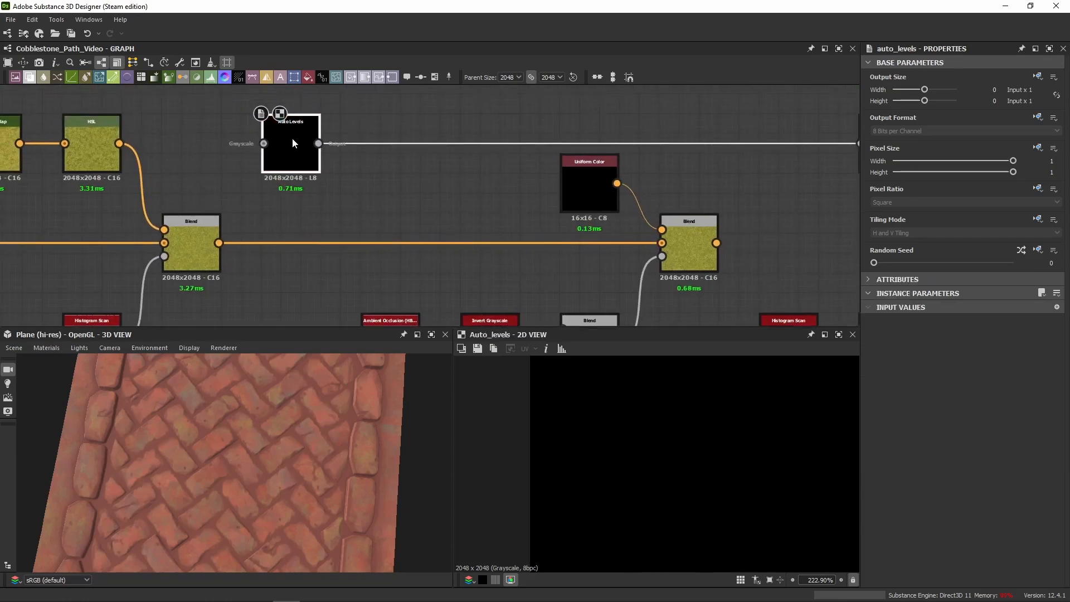
pyautogui.scroll(-4, 334, 184)
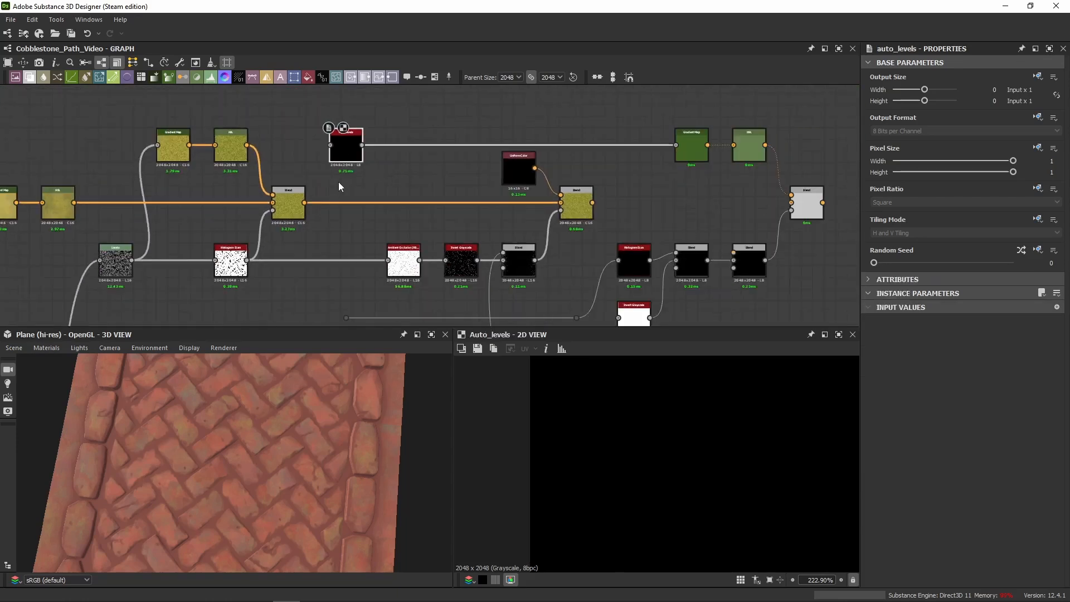
pyautogui.moveTo(339, 184); pyautogui.dragTo(366, 167, button='middle')
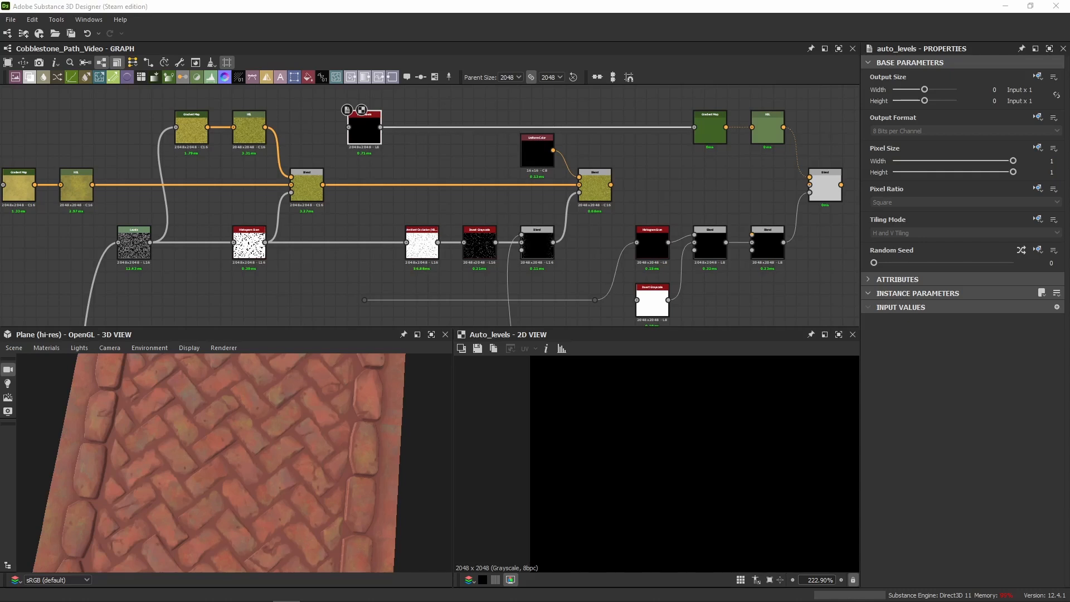
# Connect the output of the height graph's Plants_Original Tile Sampler to the input of the pasted Auto Levels node
pyautogui.scroll(-8, 334, 234)
pyautogui.moveTo(332, 253); pyautogui.dragTo(362, 106, button='middle')
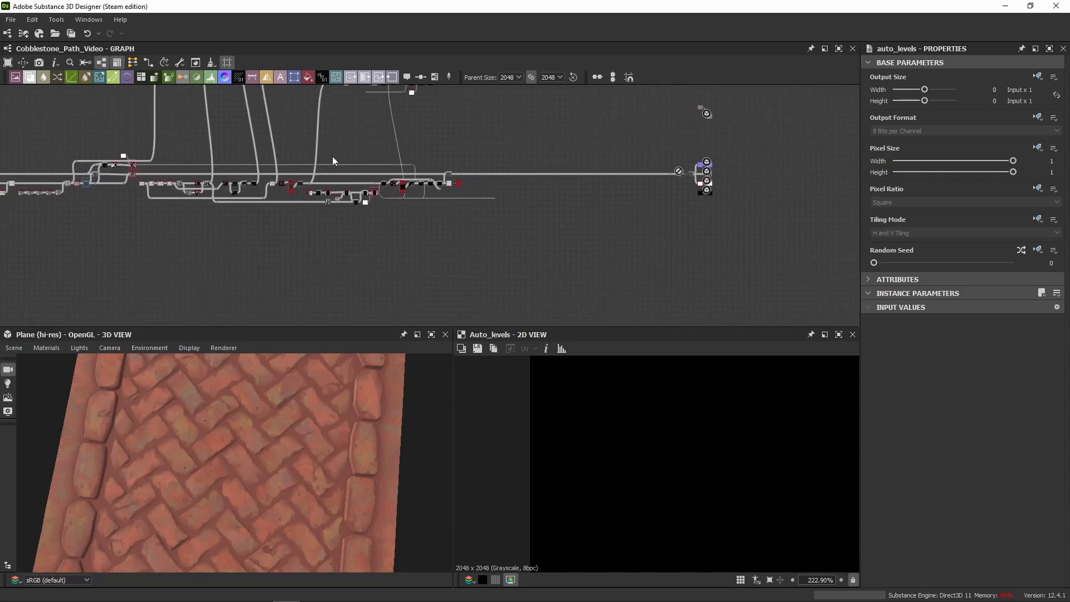
pyautogui.scroll(4, 332, 156)
pyautogui.scroll(3, 375, 175)
pyautogui.scroll(2, 569, 248)
pyautogui.moveTo(654, 266); pyautogui.dragTo(285, 198, button='middle')
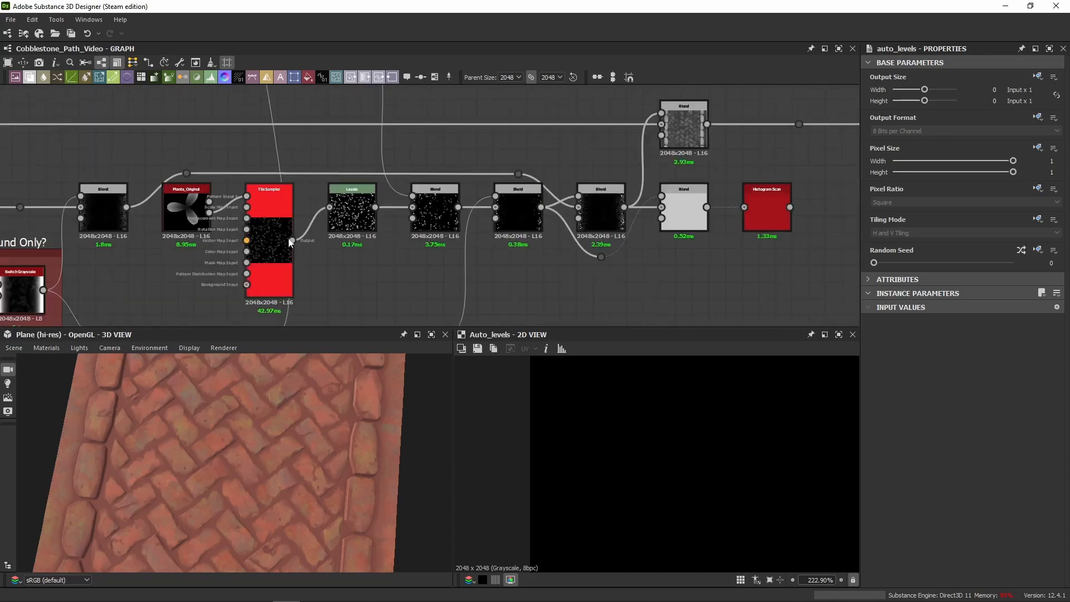
pyautogui.scroll(-6, 338, 128)
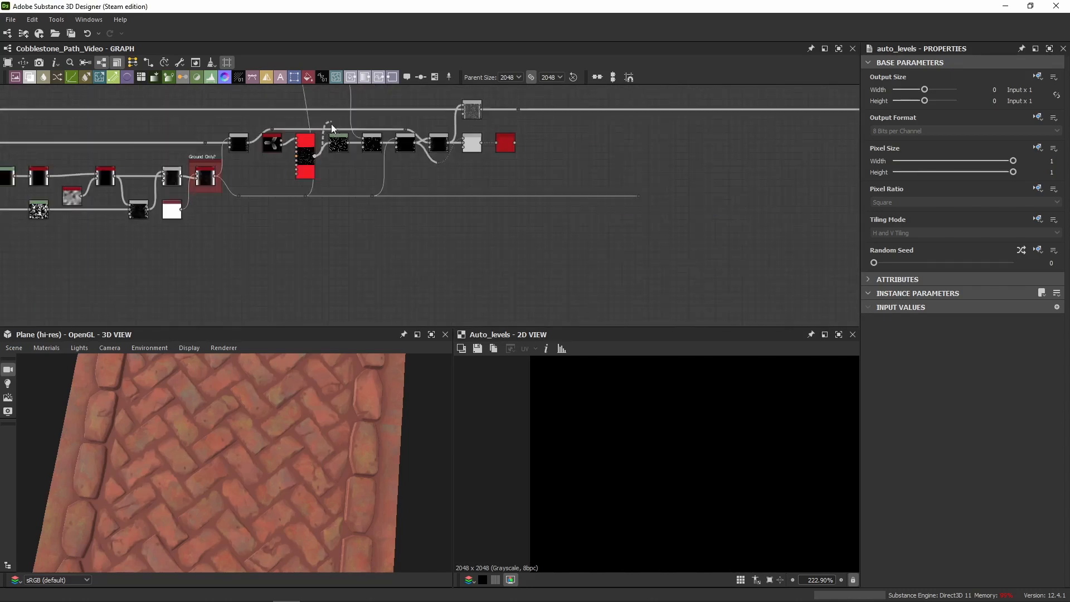
pyautogui.moveTo(335, 110); pyautogui.dragTo(339, 242, button='middle')
pyautogui.scroll(6, 266, 177)
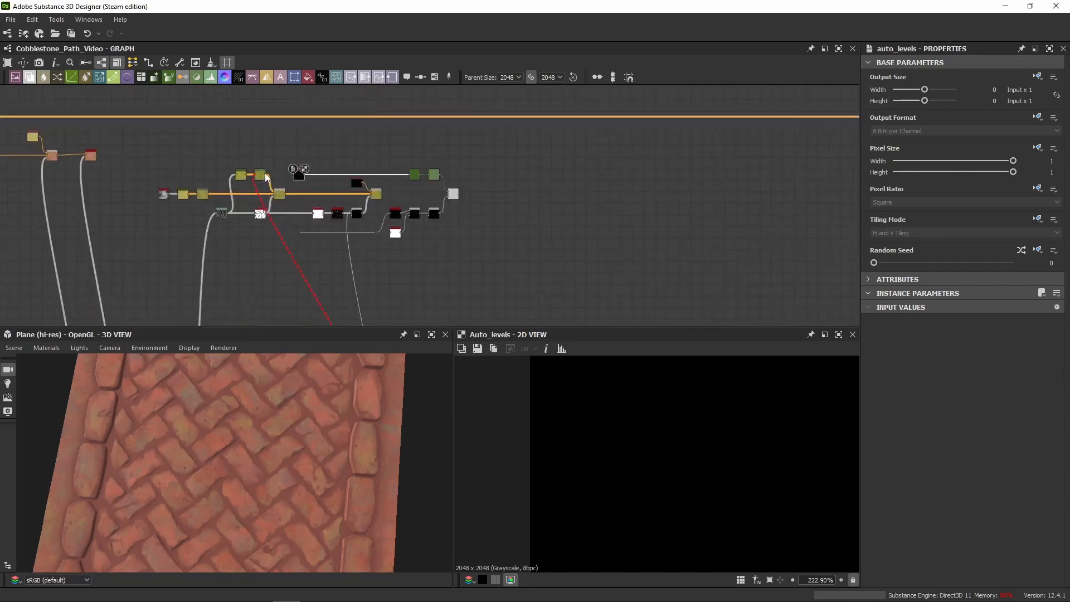
pyautogui.moveTo(303, 180); pyautogui.dragTo(618, 279)
pyautogui.scroll(-2, 358, 197)
pyautogui.scroll(-4, 602, 275)
pyautogui.moveTo(602, 276); pyautogui.dragTo(560, 211, button='middle')
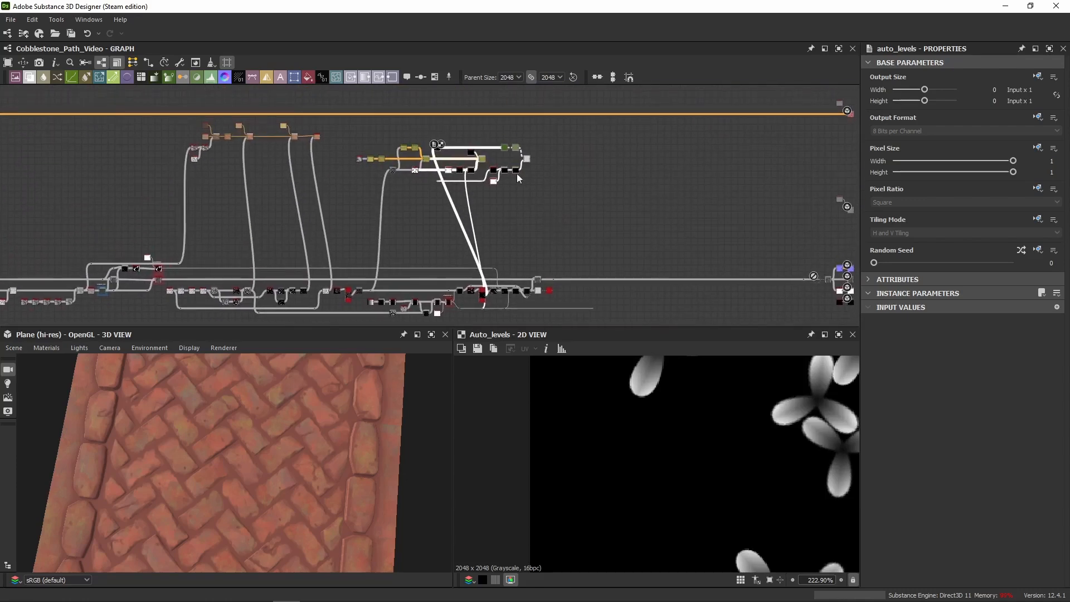
# Move the ambient-occlusion nodes and the pasted leaf-colour nodes further right, away from the ground colour nodes
pyautogui.scroll(8, 513, 166)
pyautogui.moveTo(607, 188); pyautogui.dragTo(846, 182)
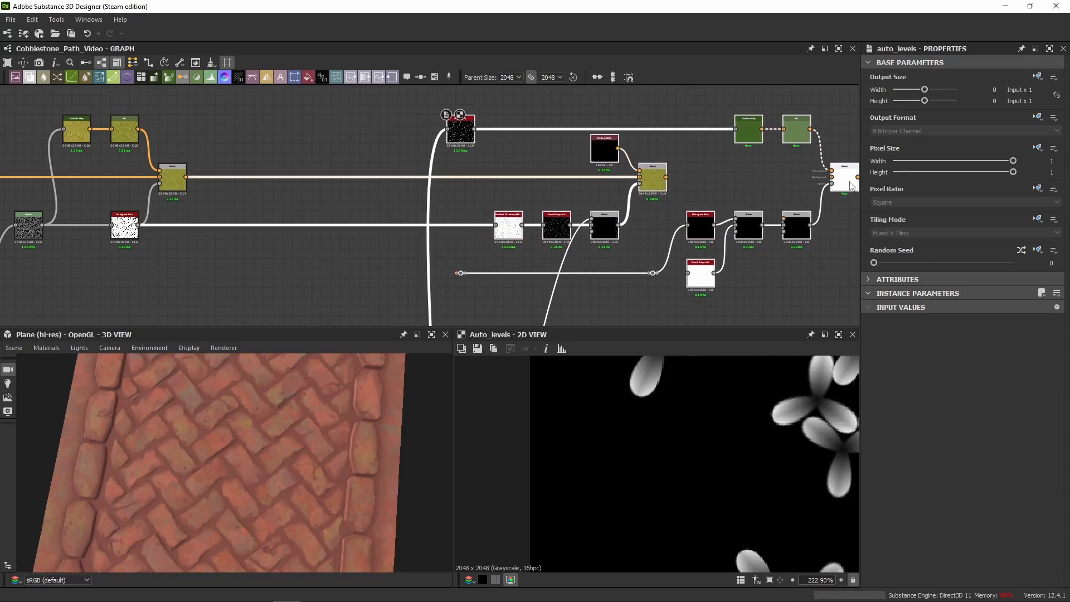
pyautogui.moveTo(848, 182); pyautogui.dragTo(770, 182, button='middle')
pyautogui.moveTo(774, 183); pyautogui.dragTo(814, 182)
pyautogui.scroll(-5, 583, 106)
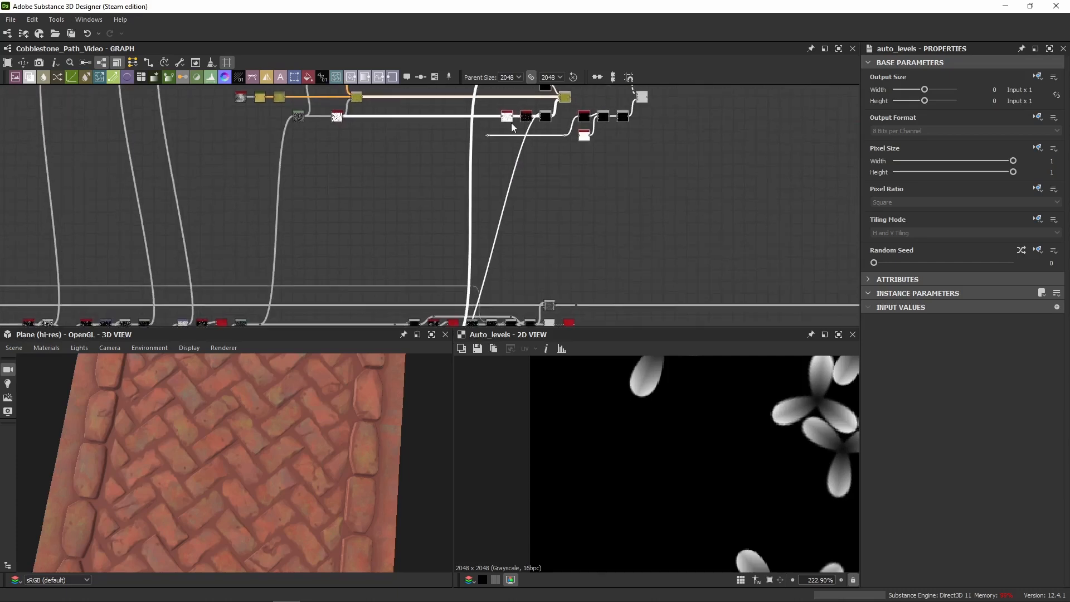
pyautogui.scroll(4, 583, 105)
pyautogui.moveTo(451, 127); pyautogui.dragTo(421, 202, button='middle')
pyautogui.scroll(5, 421, 201)
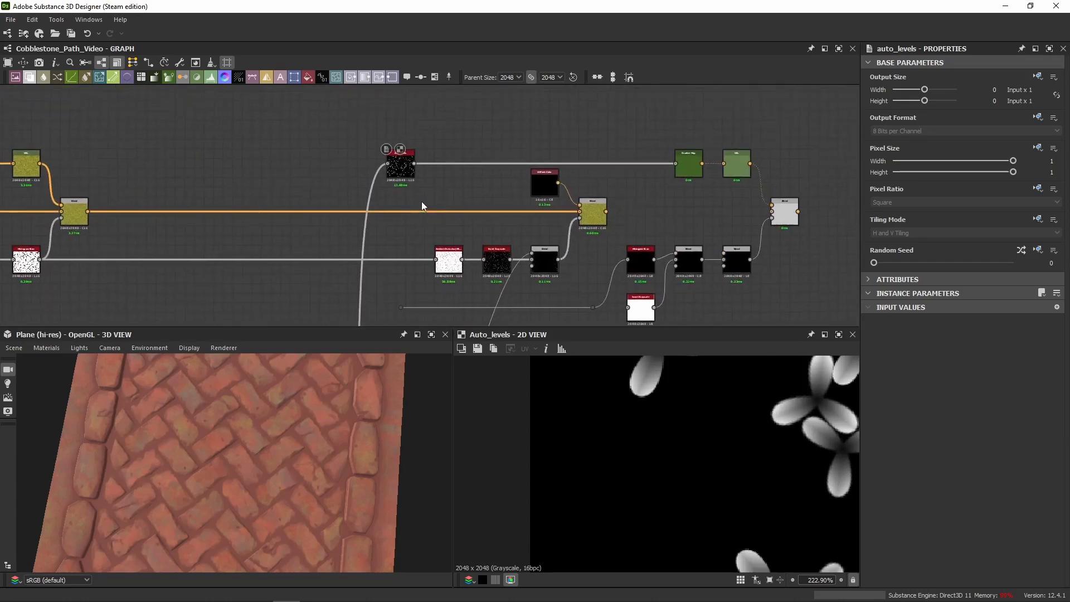
pyautogui.moveTo(501, 196); pyautogui.dragTo(391, 230, button='middle')
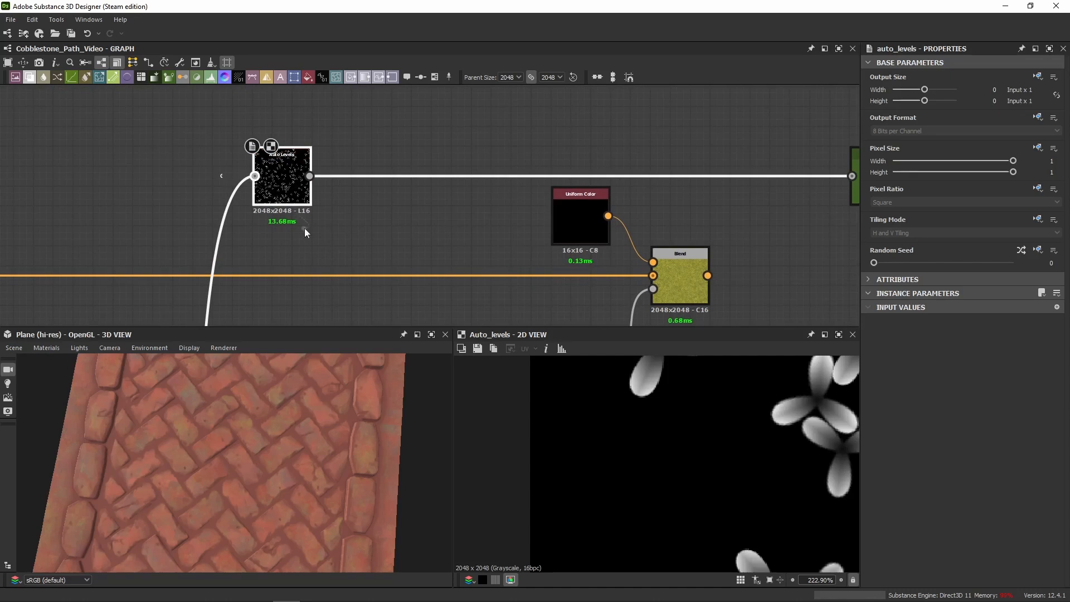
# Examine the Tile Sampler, Levels and following Multiply Blend in the height graph as mask sources for the pasted leaf nodes
pyautogui.scroll(-5, 341, 140)
pyautogui.moveTo(327, 192); pyautogui.dragTo(339, 142, button='middle')
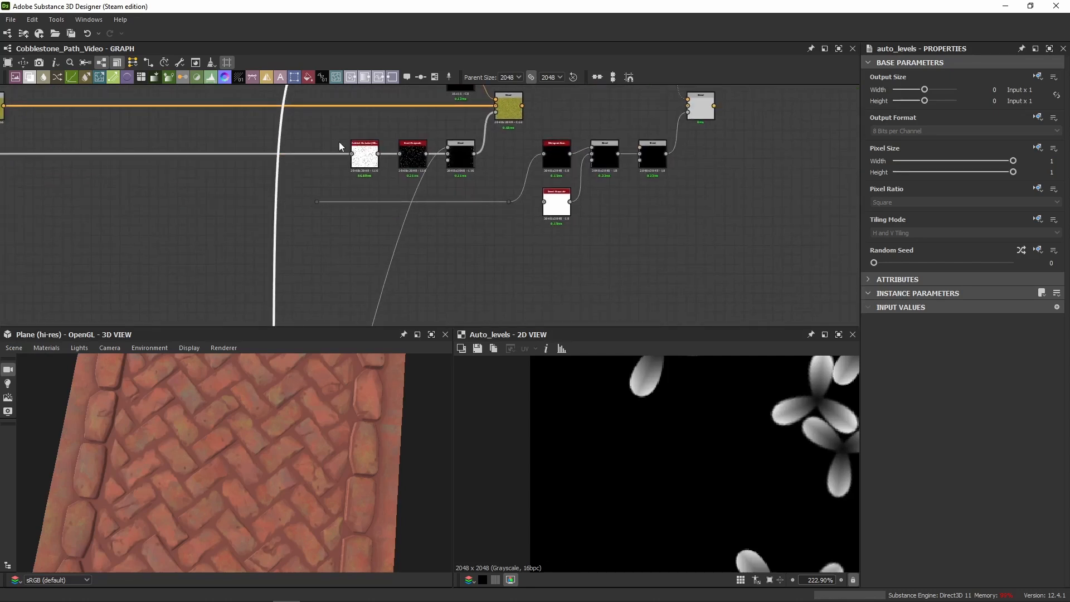
pyautogui.click(323, 202)
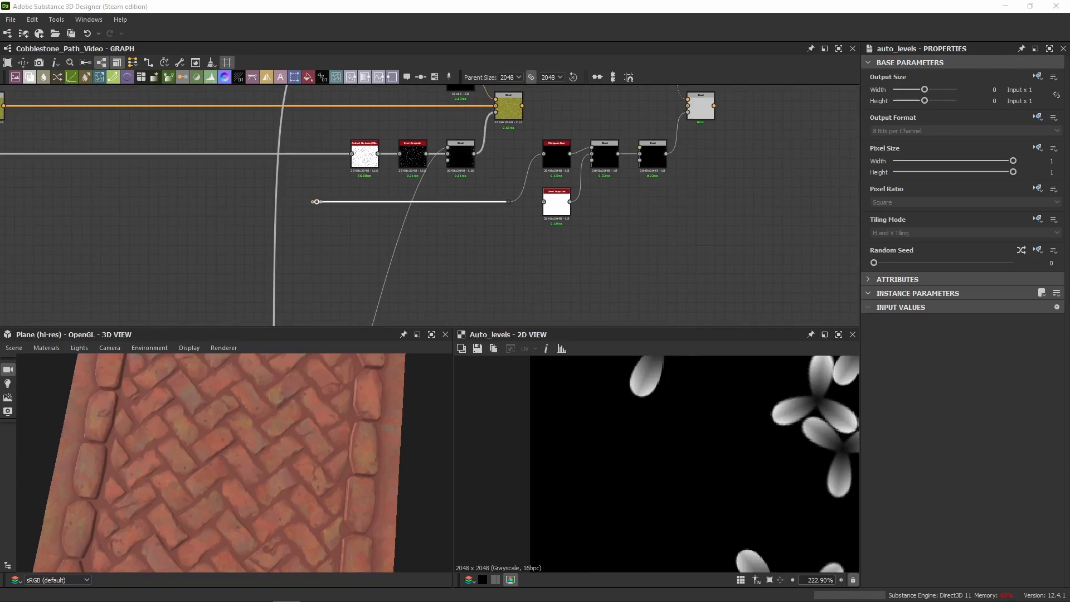
pyautogui.scroll(-5, 459, 302)
pyautogui.scroll(10, 461, 207)
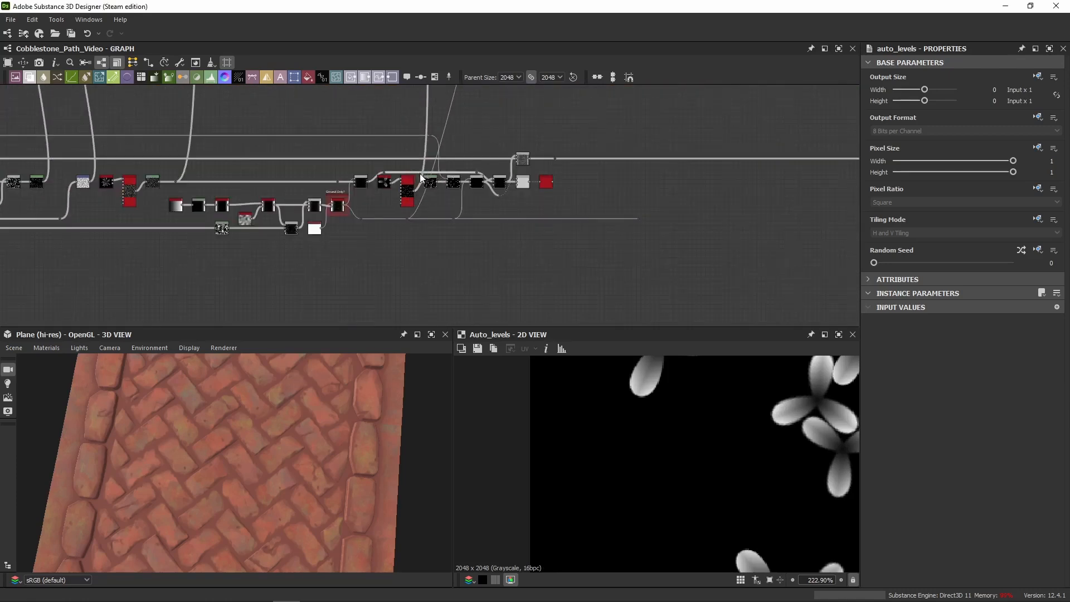
pyautogui.click(548, 175)
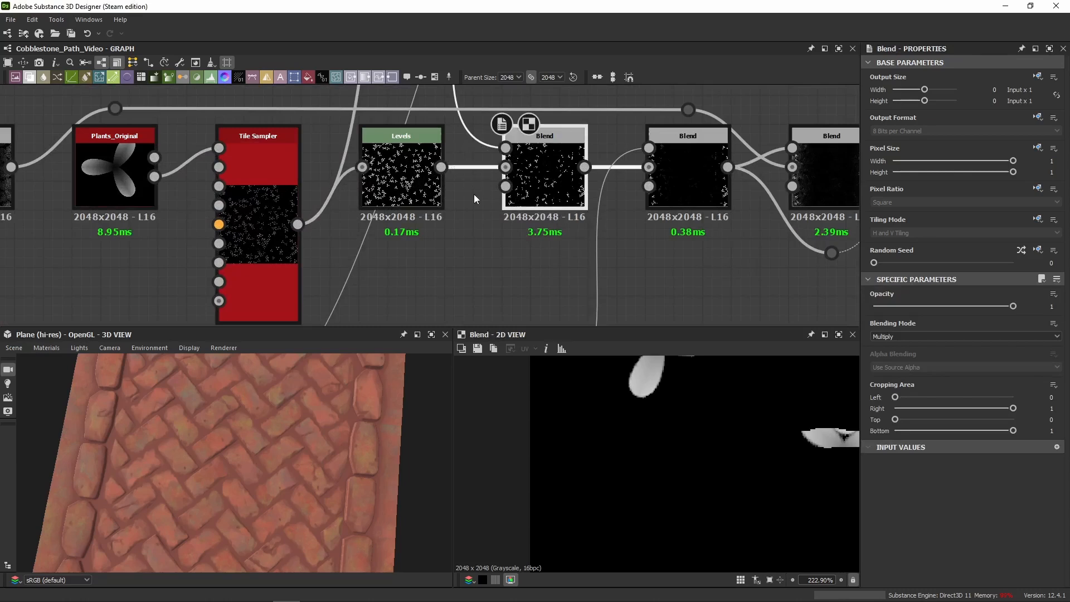
pyautogui.click(242, 170)
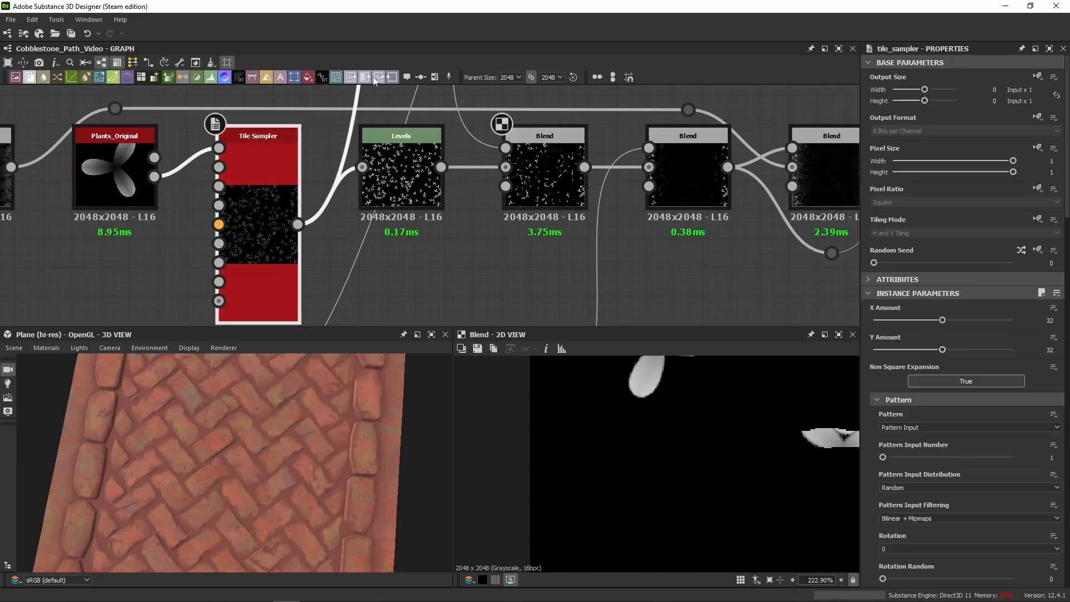
pyautogui.click(401, 162)
pyautogui.click(543, 167)
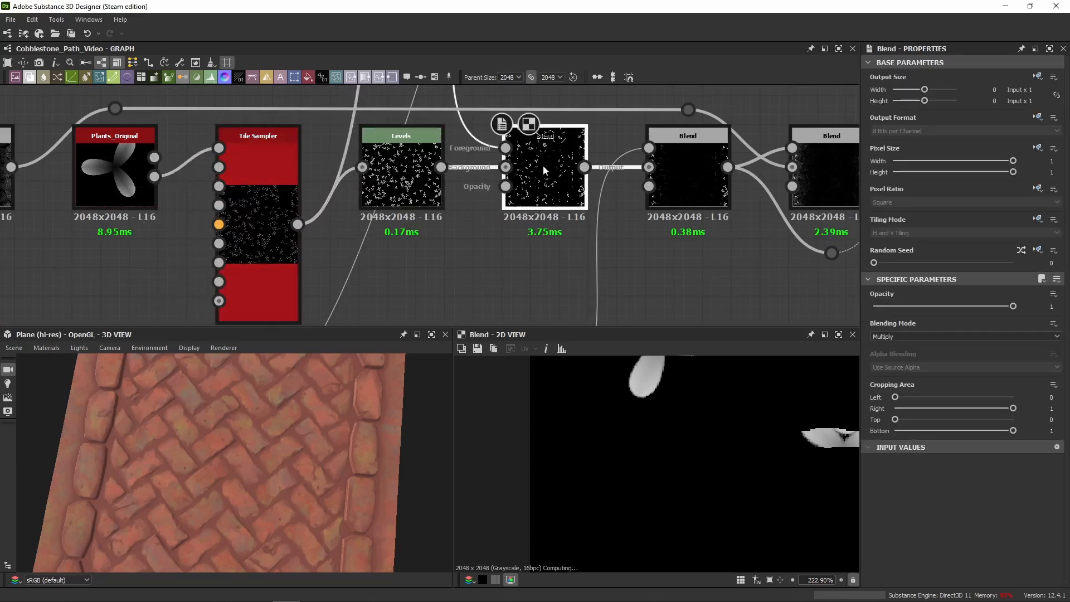
pyautogui.moveTo(543, 167); pyautogui.dragTo(421, 196, button='middle')
pyautogui.scroll(-7, 664, 430)
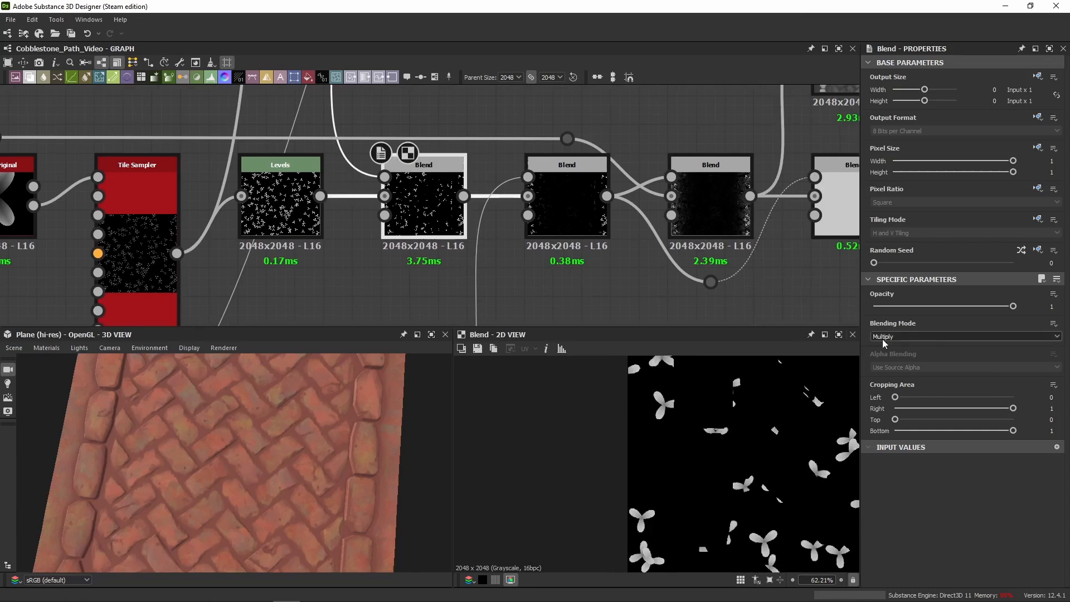
pyautogui.scroll(-6, 739, 448)
pyautogui.scroll(8, 744, 439)
pyautogui.scroll(4, 668, 422)
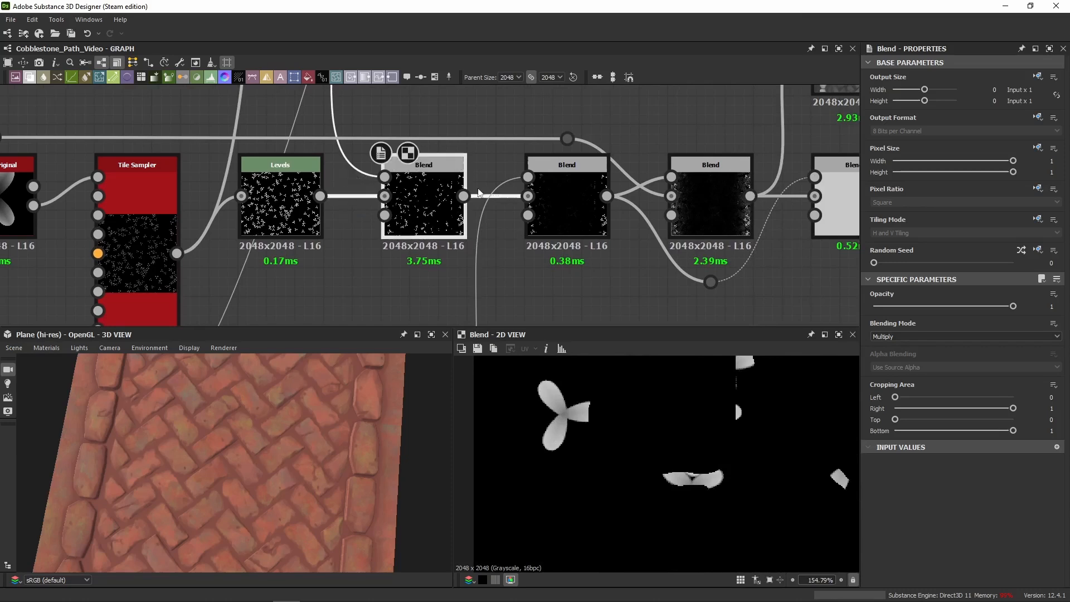
# Connect the output of the Multiply Blend after the leaf Levels node to the dot feeding the pasted Histogram Scan
pyautogui.scroll(-3, 475, 203)
pyautogui.scroll(-3, 485, 141)
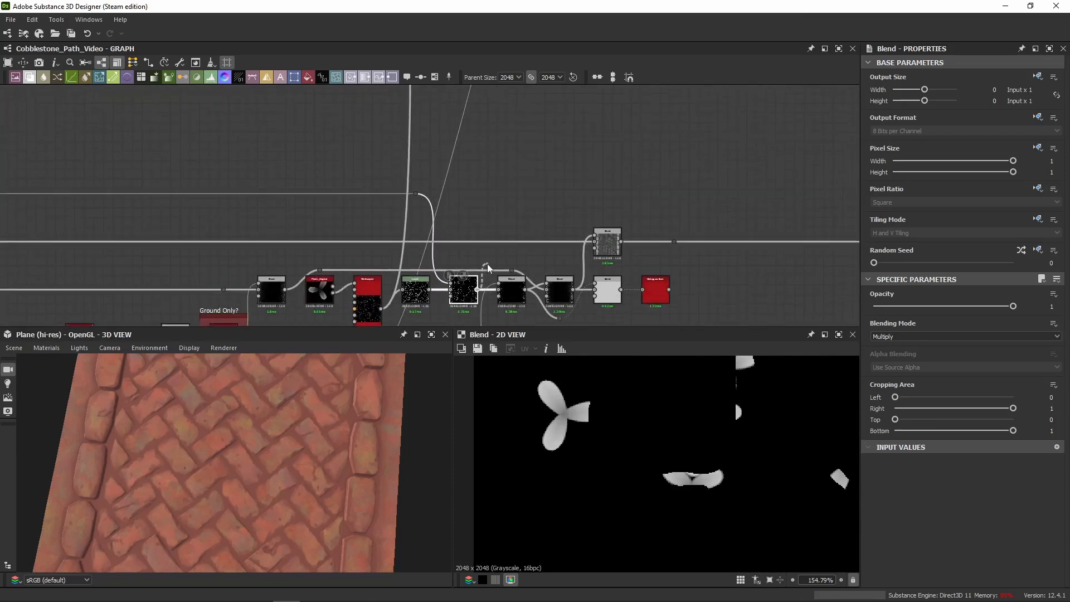
pyautogui.scroll(5, 476, 160)
pyautogui.scroll(-6, 476, 160)
pyautogui.scroll(5, 453, 171)
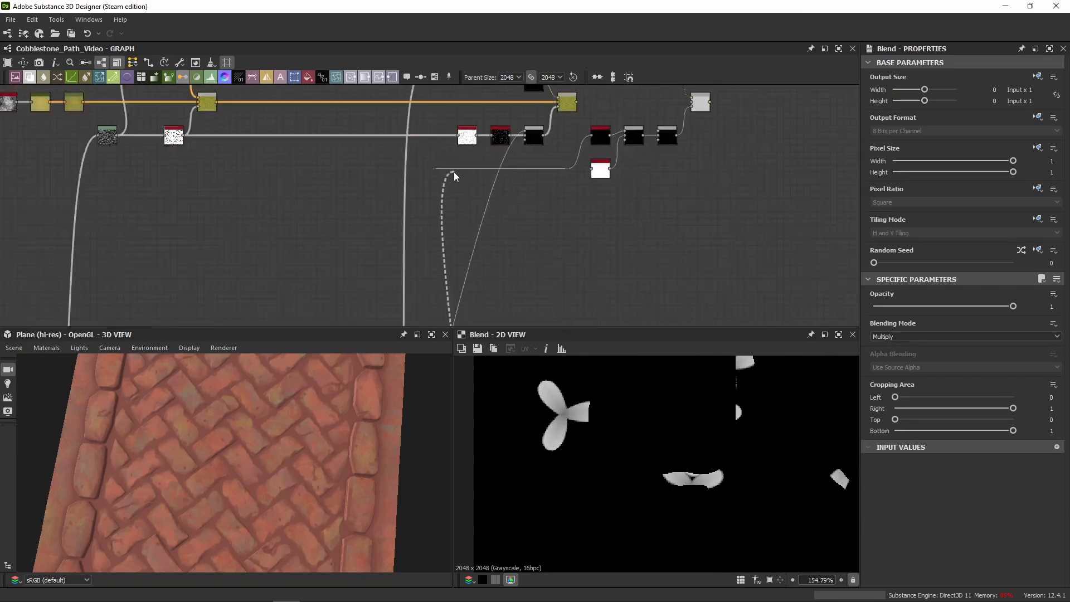
pyautogui.moveTo(441, 194); pyautogui.dragTo(312, 282, button='middle')
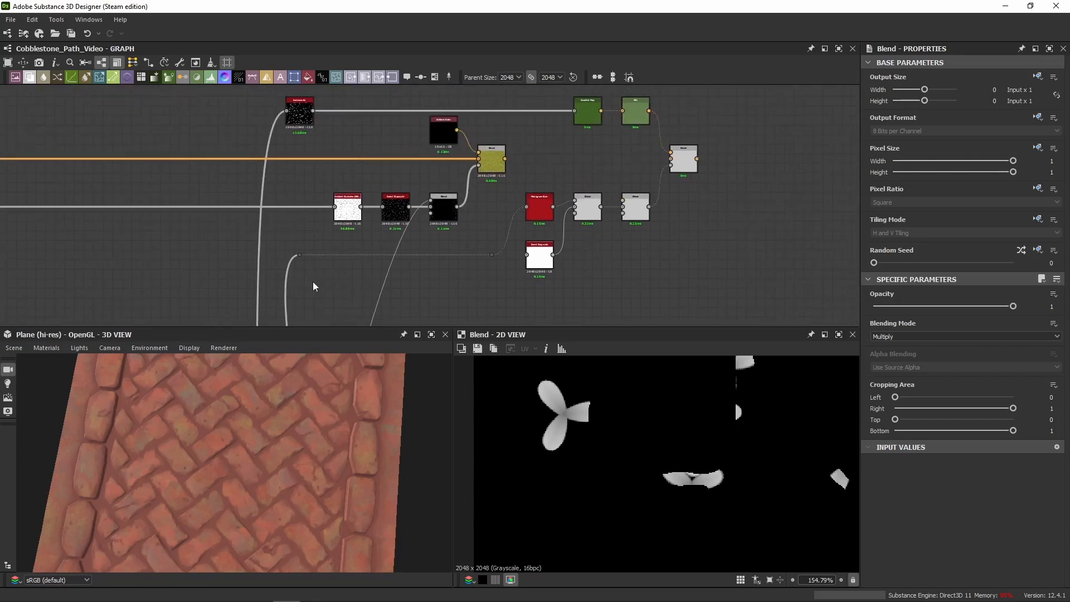
# Preview the pasted Histogram Scan's leaf mask, and connect the shaded ground Blend to the Background of the last pasted Blend
pyautogui.click(532, 218)
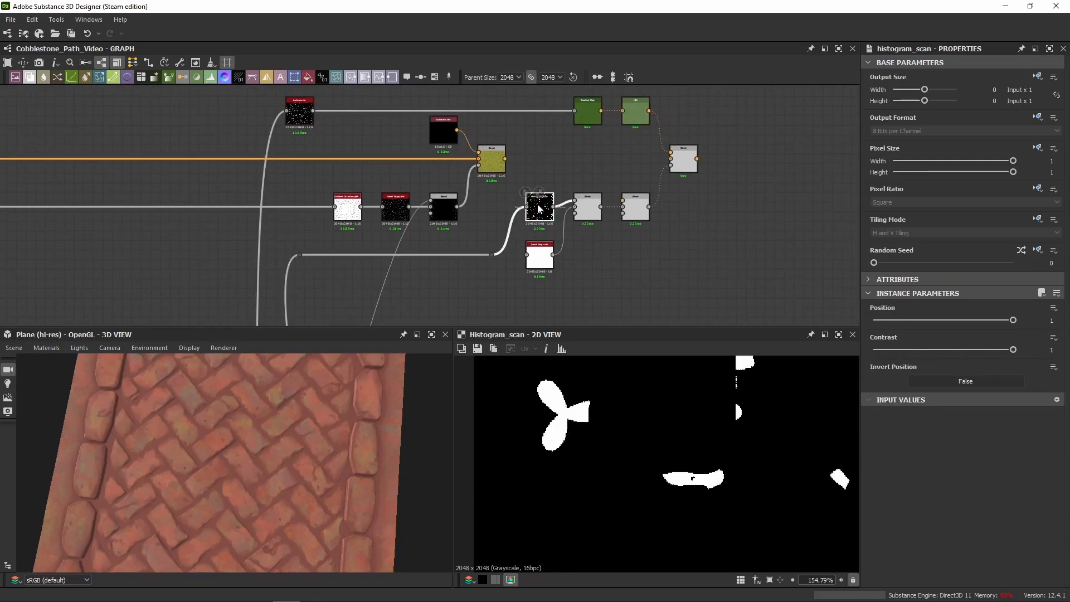
pyautogui.scroll(5, 538, 203)
pyautogui.scroll(-5, 543, 205)
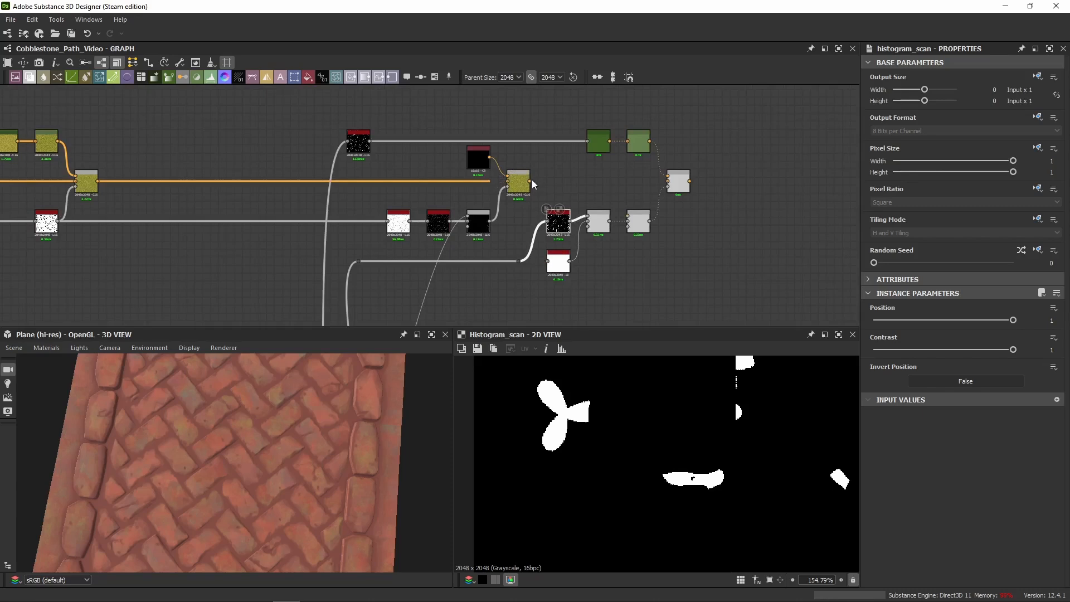
pyautogui.moveTo(531, 181); pyautogui.dragTo(668, 181)
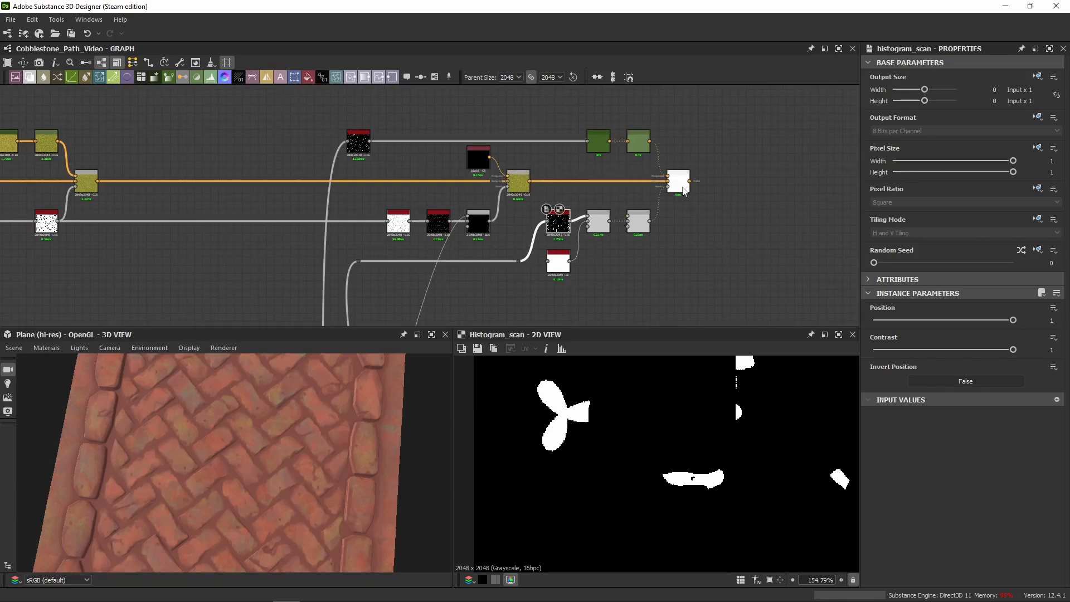
# Examine the final leaf Blend and the leaf HSL colour, inspecting the blended plants up close
pyautogui.click(681, 184)
pyautogui.scroll(-5, 714, 393)
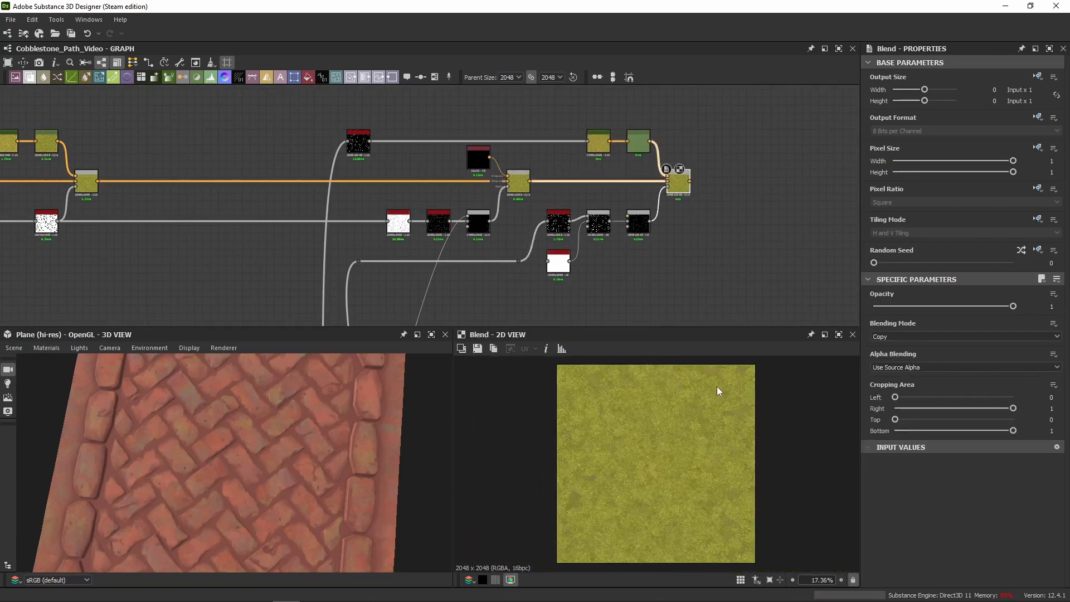
pyautogui.scroll(3, 644, 162)
pyautogui.click(643, 131)
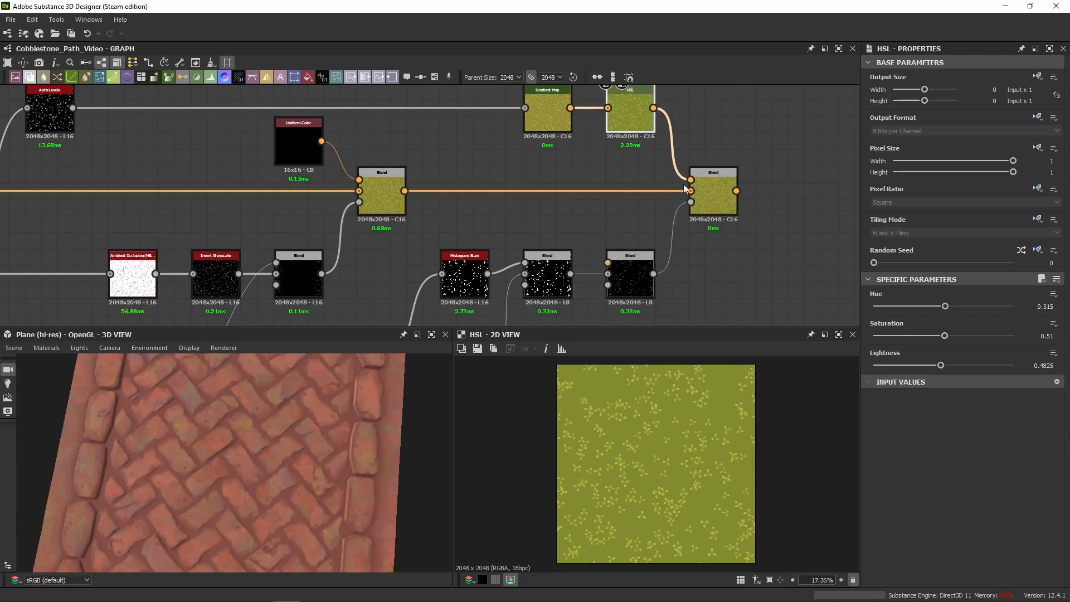
pyautogui.click(708, 196)
pyautogui.moveTo(706, 238); pyautogui.dragTo(696, 199, button='middle')
pyautogui.scroll(5, 642, 454)
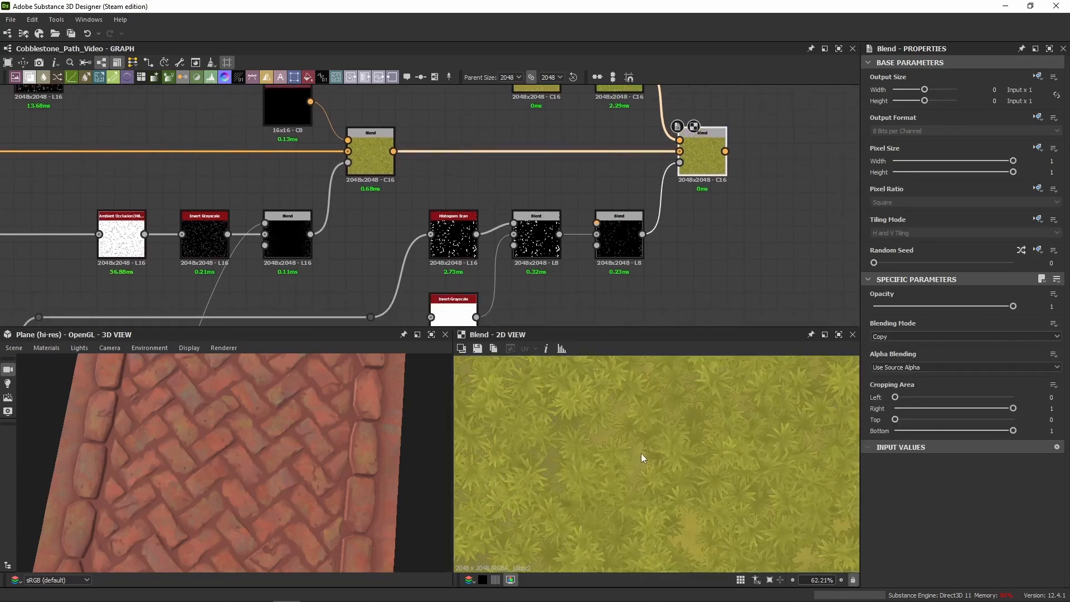
pyautogui.scroll(3, 640, 453)
pyautogui.scroll(-3, 556, 303)
pyautogui.moveTo(556, 303); pyautogui.dragTo(537, 225, button='middle')
pyautogui.scroll(4, 539, 225)
# Examine the mask from the last pasted Multiply Blend and the pasted Histogram Scan feeding its chain
pyautogui.click(611, 170)
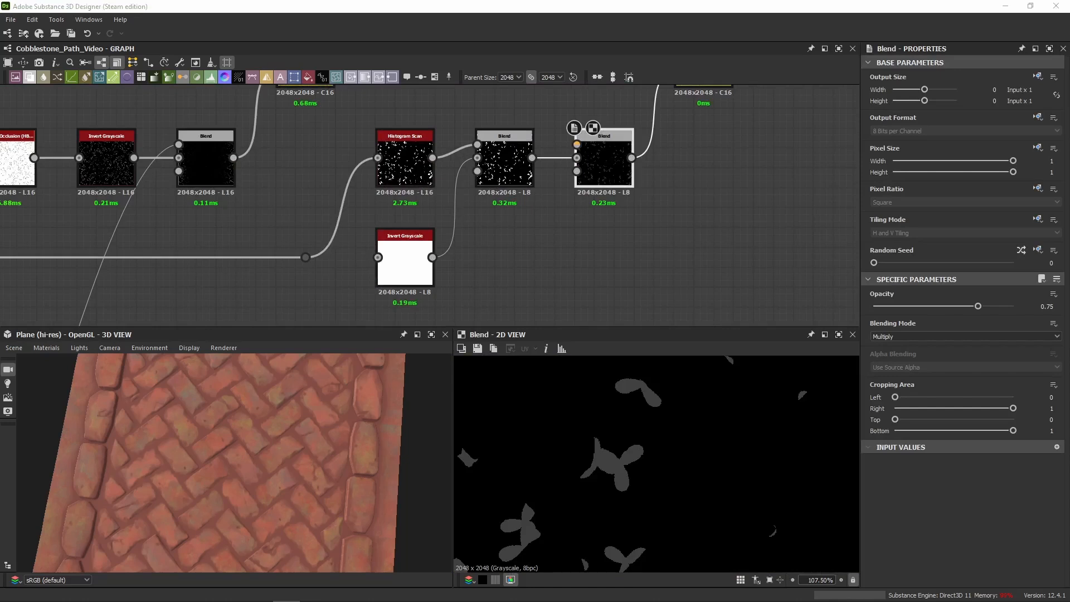
pyautogui.scroll(-4, 507, 219)
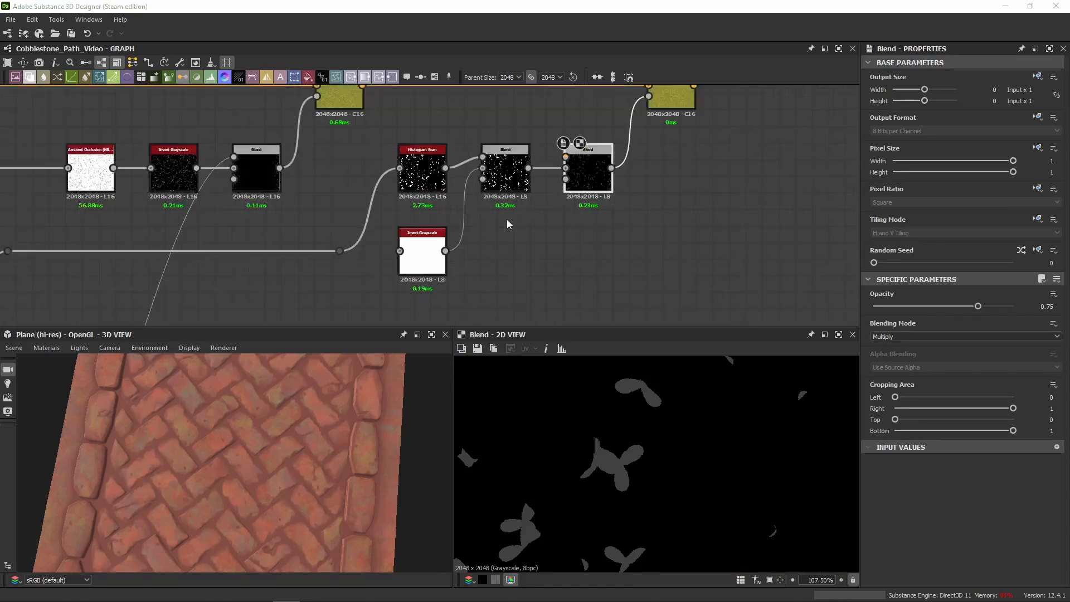
pyautogui.moveTo(433, 190); pyautogui.dragTo(477, 198, button='middle')
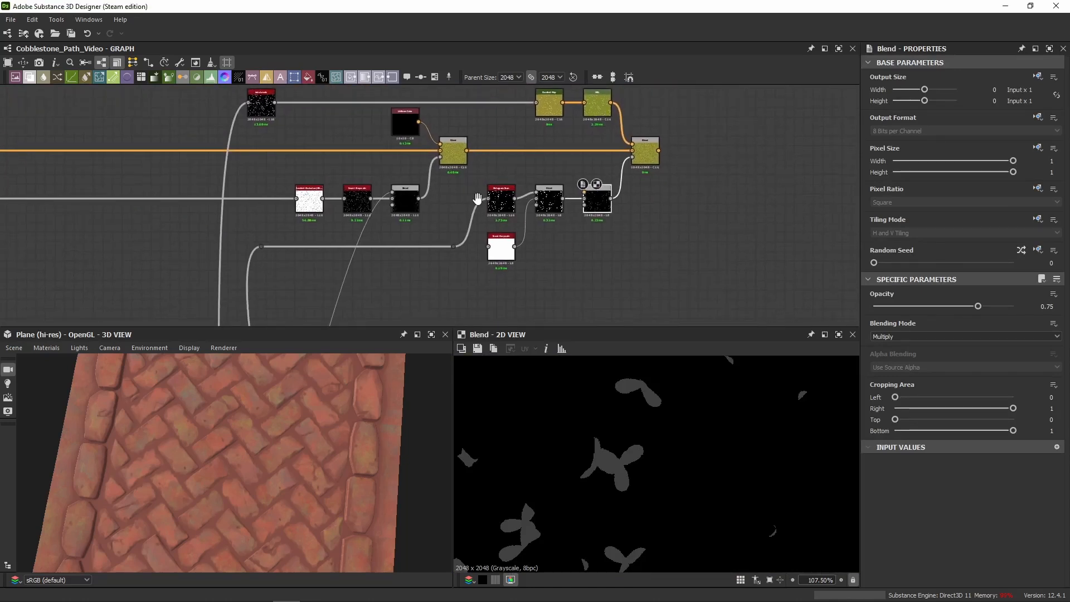
pyautogui.moveTo(406, 270)
pyautogui.mouseDown(button='middle')
pyautogui.moveTo(437, 230)
pyautogui.moveTo(425, 266)
pyautogui.mouseUp(button='middle')
pyautogui.scroll(5, 264, 267)
pyautogui.click(306, 206)
pyautogui.moveTo(545, 208); pyautogui.dragTo(274, 208, button='middle')
pyautogui.moveTo(548, 149); pyautogui.dragTo(497, 204, button='middle')
pyautogui.click(583, 146)
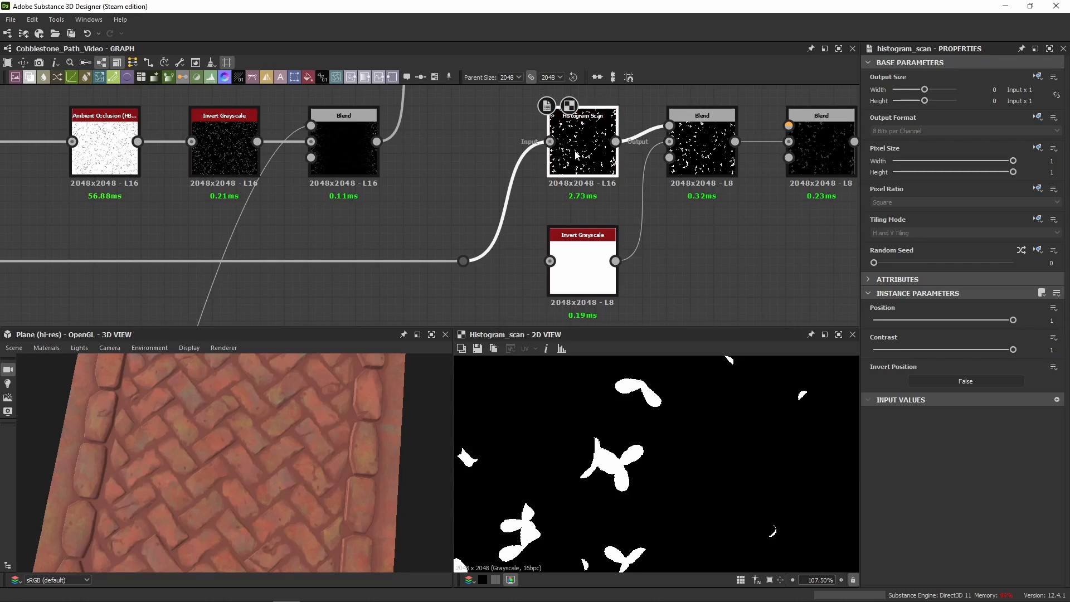
# Preview the pasted Invert Grayscale node below the Histogram Scan
pyautogui.scroll(-5, 575, 152)
pyautogui.moveTo(575, 152); pyautogui.dragTo(467, 177, button='middle')
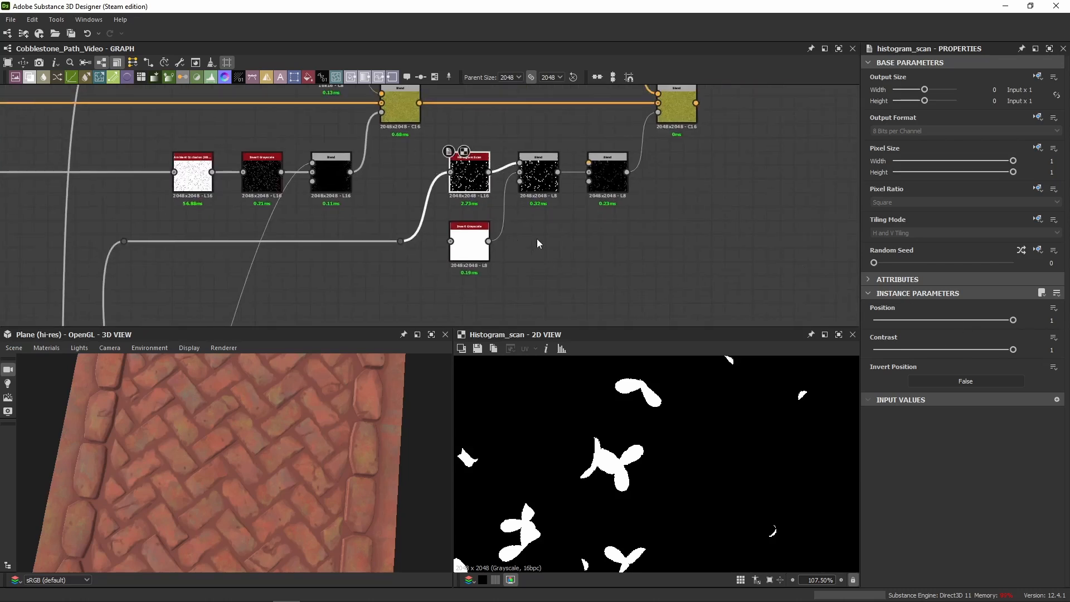
pyautogui.moveTo(536, 239); pyautogui.dragTo(423, 276)
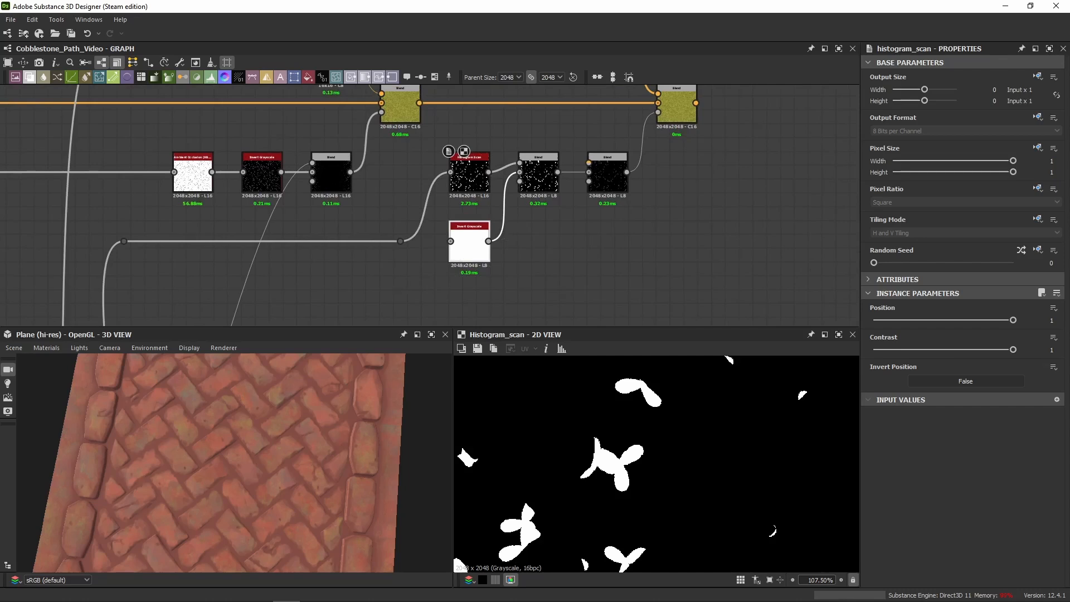
pyautogui.click(469, 246)
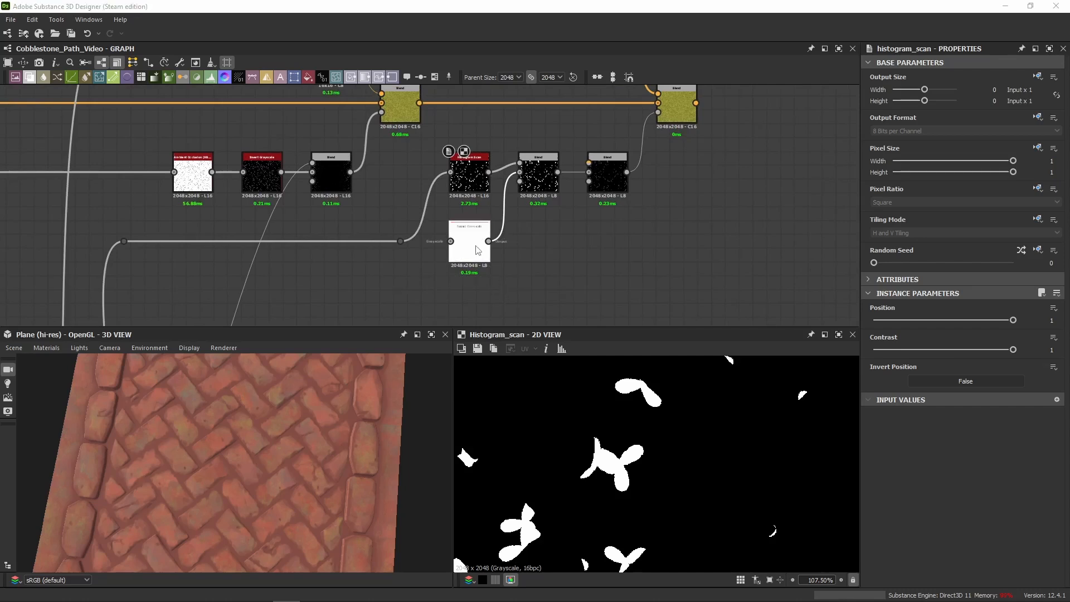
pyautogui.scroll(3, 493, 245)
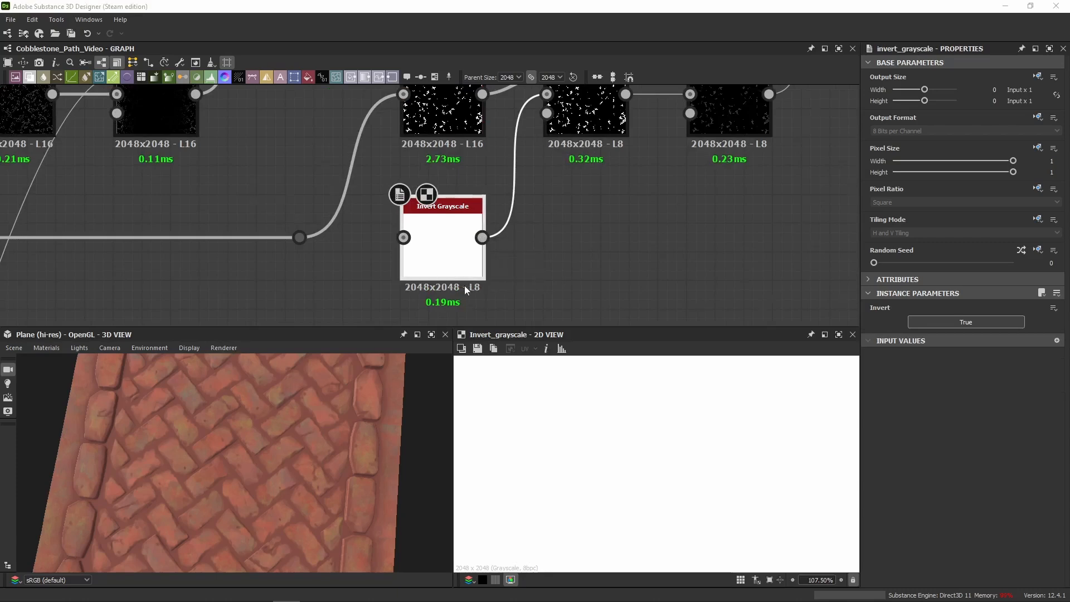
# Examine the plant mask of the Histogram Scan at the end of the height graph's plant chain
pyautogui.scroll(-6, 463, 286)
pyautogui.moveTo(455, 316); pyautogui.dragTo(534, 80, button='middle')
pyautogui.scroll(7, 503, 176)
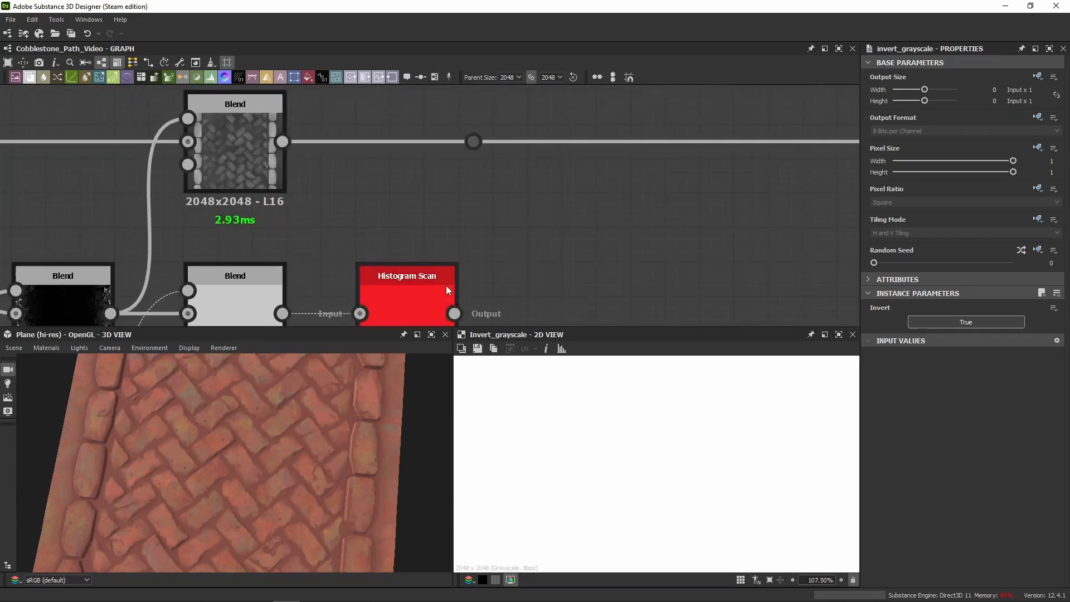
pyautogui.doubleClick(446, 286)
pyautogui.moveTo(499, 275); pyautogui.dragTo(493, 172, button='middle')
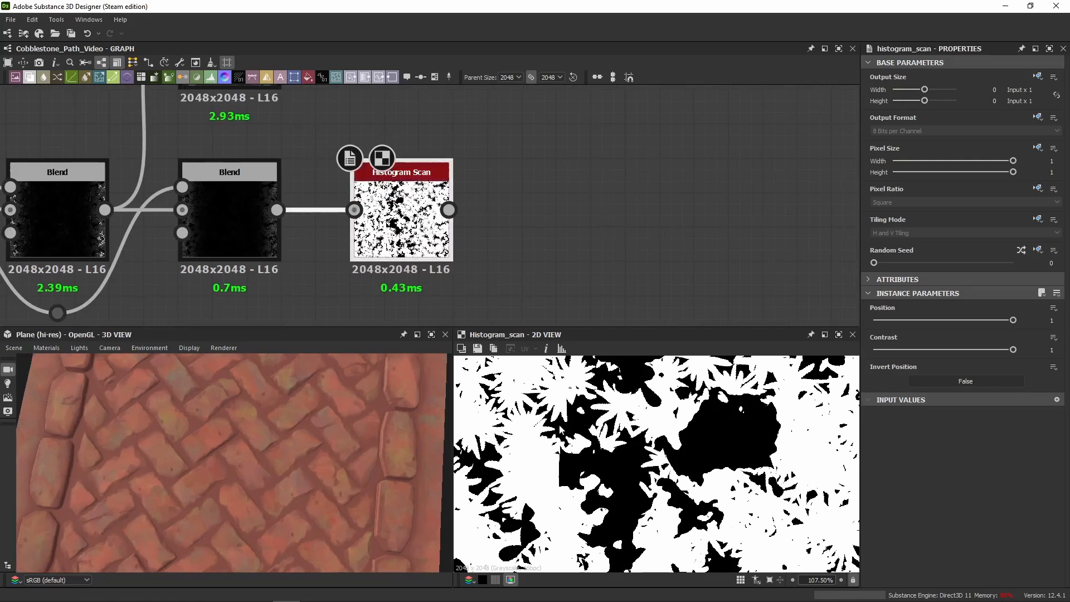
pyautogui.scroll(1, 585, 409)
pyautogui.scroll(4, 584, 409)
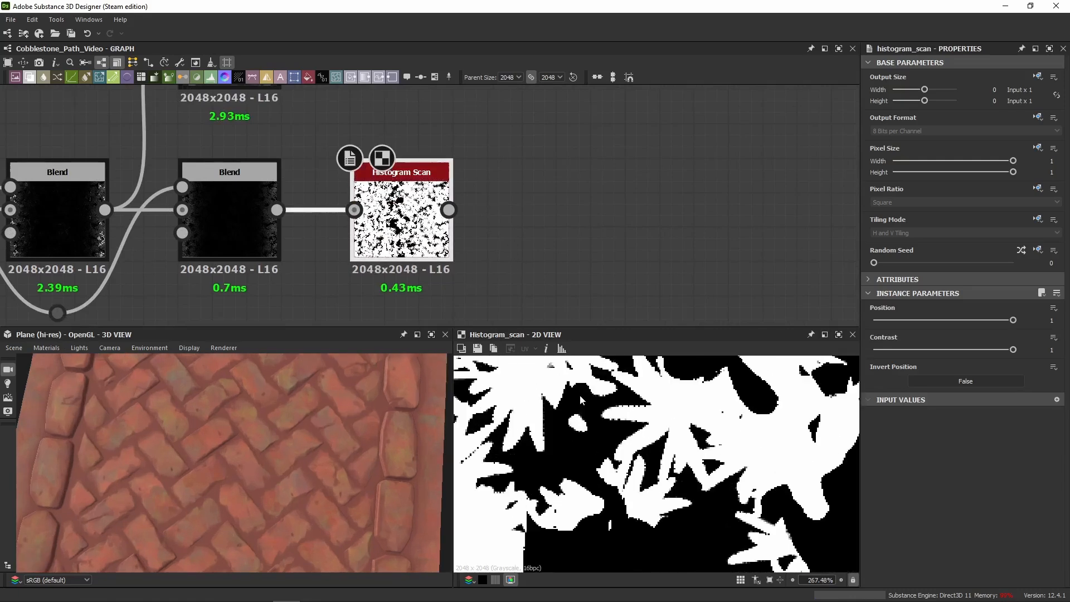
pyautogui.moveTo(796, 471); pyautogui.dragTo(813, 534, button='middle')
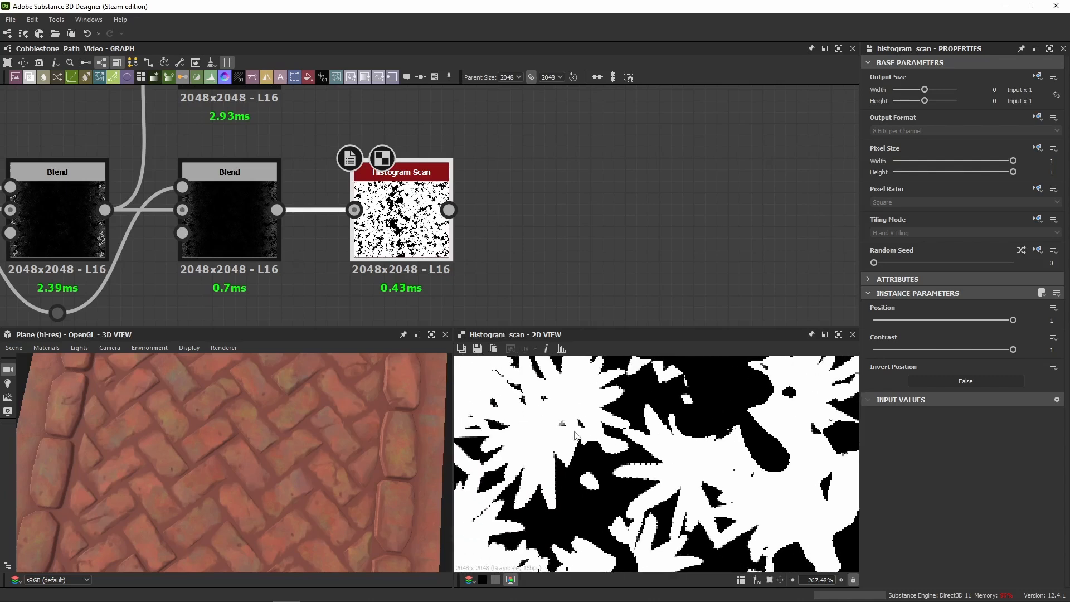
pyautogui.moveTo(543, 409); pyautogui.dragTo(510, 484, button='middle')
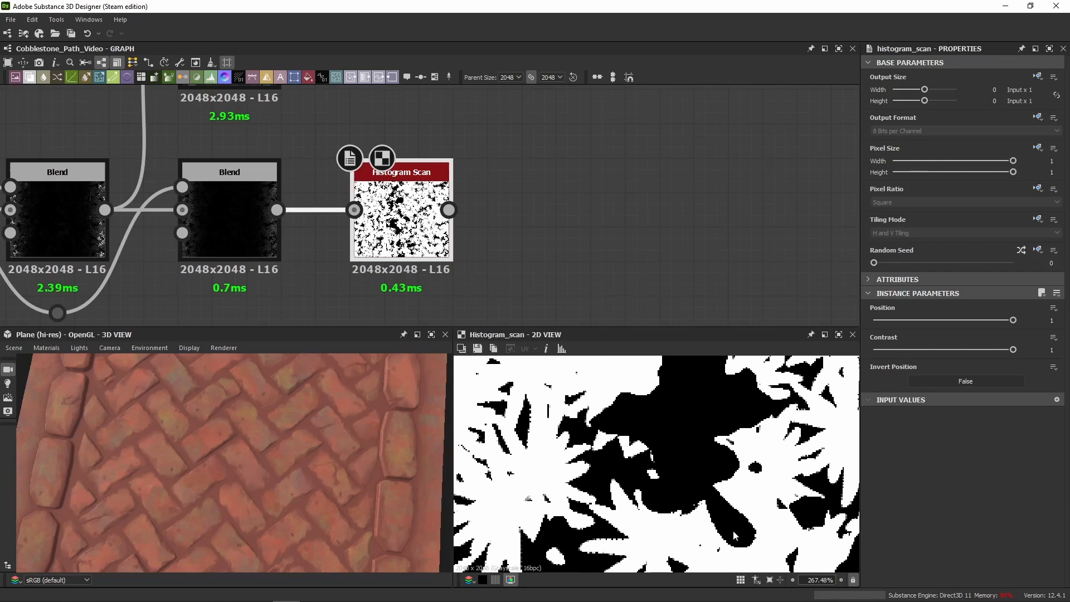
pyautogui.scroll(4, 668, 413)
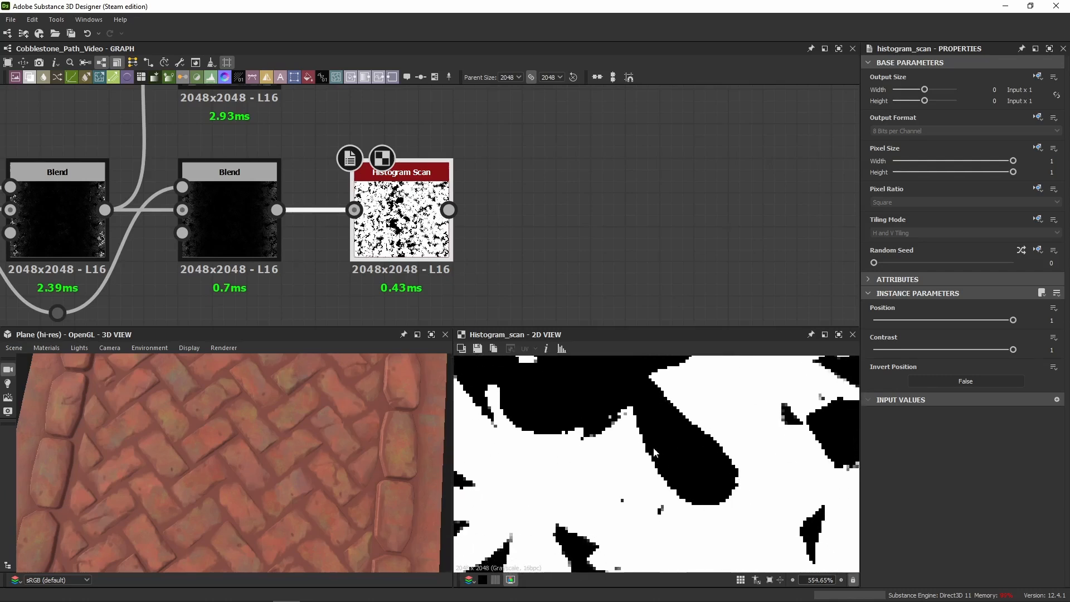
pyautogui.scroll(-3, 575, 476)
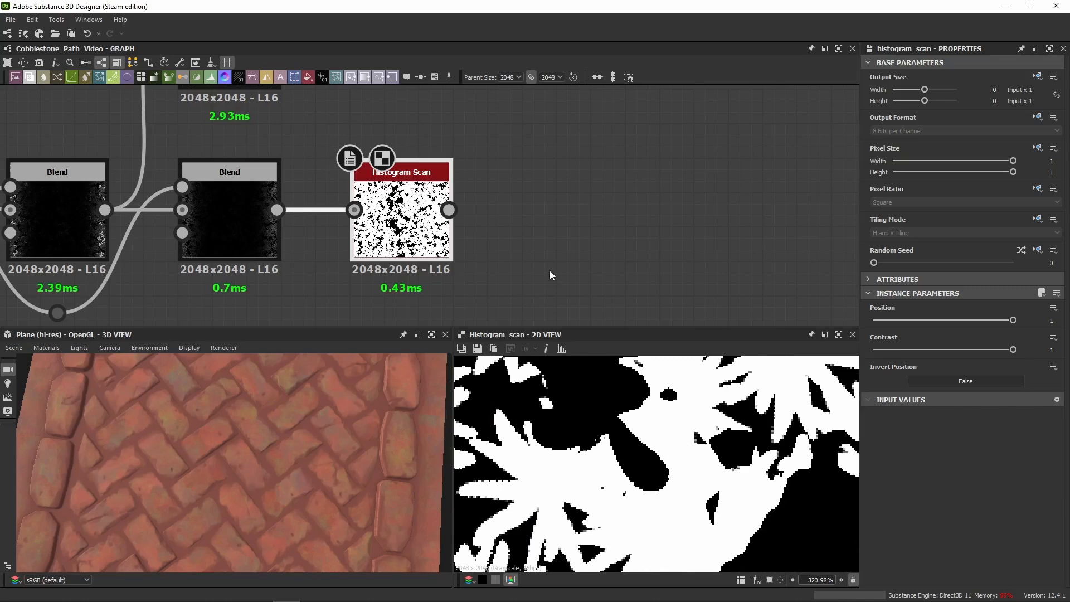
# Connect the height graph's plant Histogram Scan to the pasted Invert Grayscale and preview the inverted mask
pyautogui.click(449, 210)
pyautogui.scroll(-8, 516, 192)
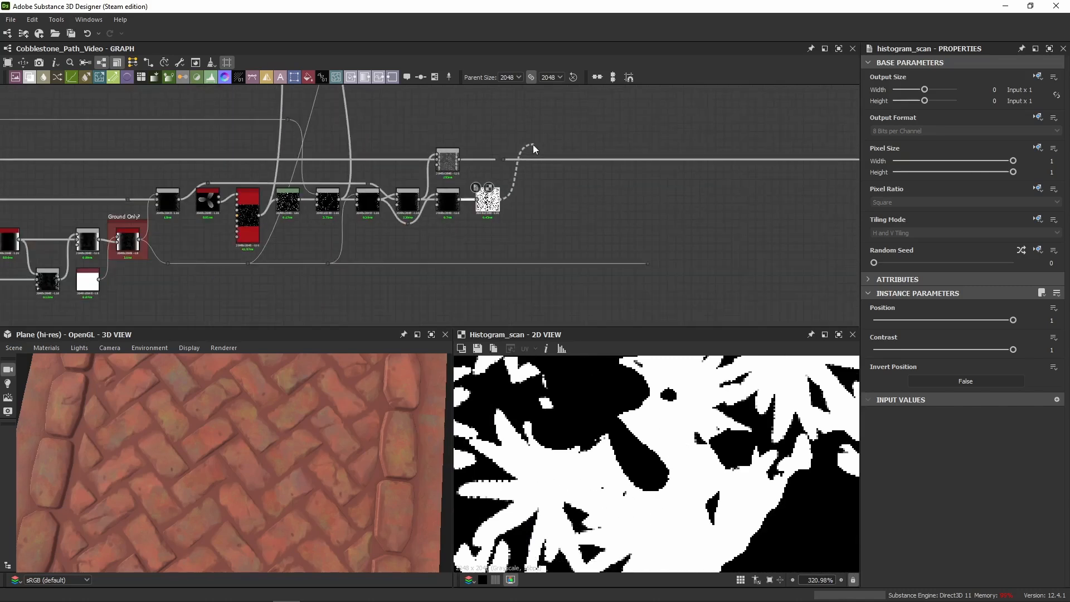
pyautogui.moveTo(533, 145); pyautogui.dragTo(505, 269, button='middle')
pyautogui.moveTo(508, 161); pyautogui.dragTo(475, 289, button='middle')
pyautogui.scroll(4, 467, 283)
pyautogui.click(424, 239)
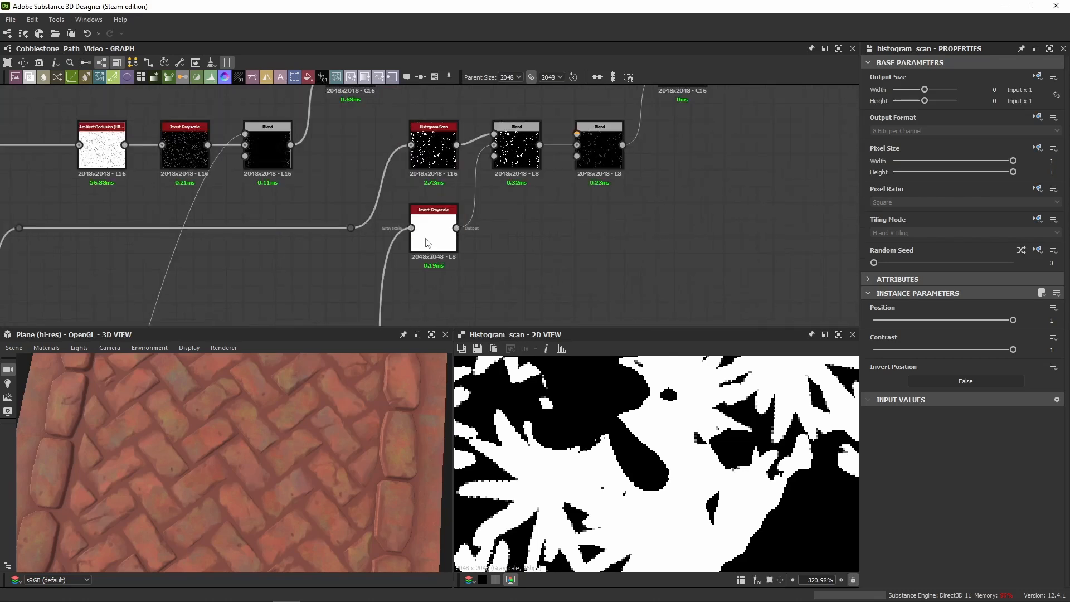
pyautogui.doubleClick(443, 231)
pyautogui.moveTo(499, 222); pyautogui.dragTo(501, 263, button='middle')
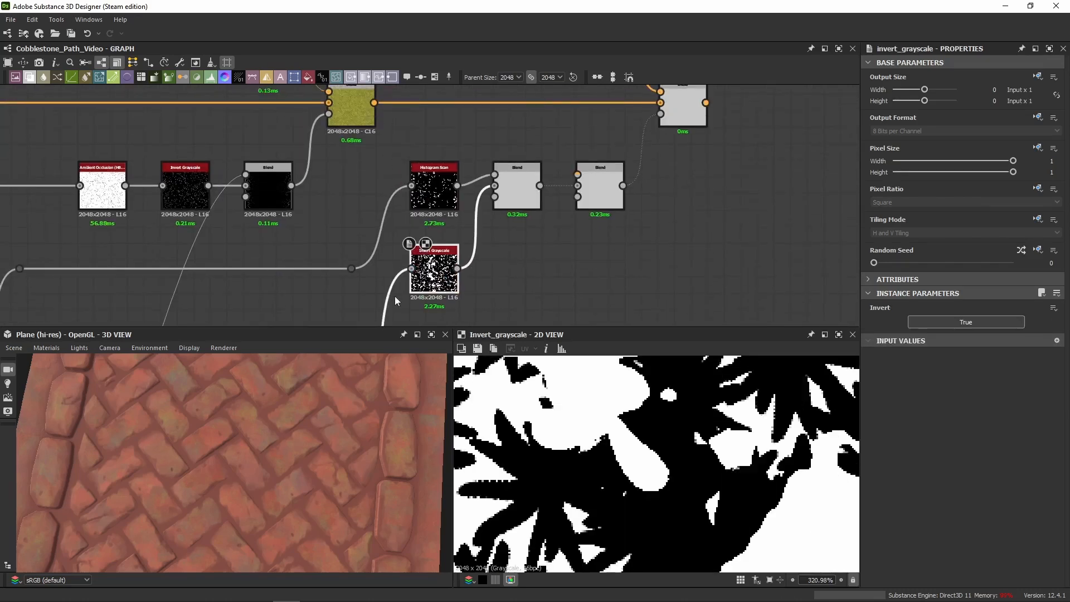
# Preview the final leaf Blend and inspect the leaf colours over the ground plants
pyautogui.scroll(-4, 463, 202)
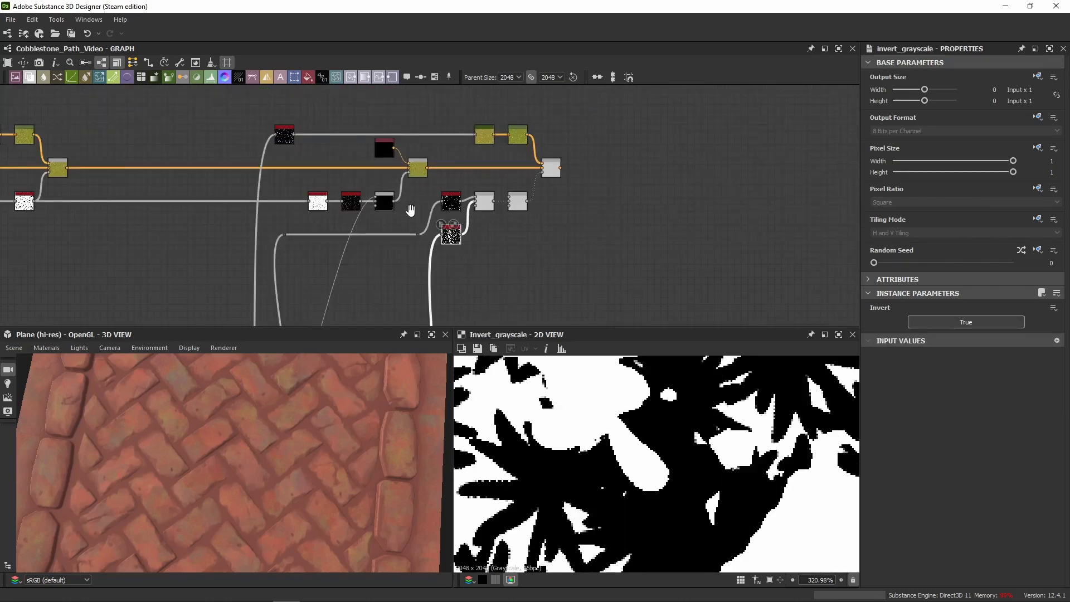
pyautogui.moveTo(412, 210); pyautogui.dragTo(434, 183, button='middle')
pyautogui.doubleClick(572, 144)
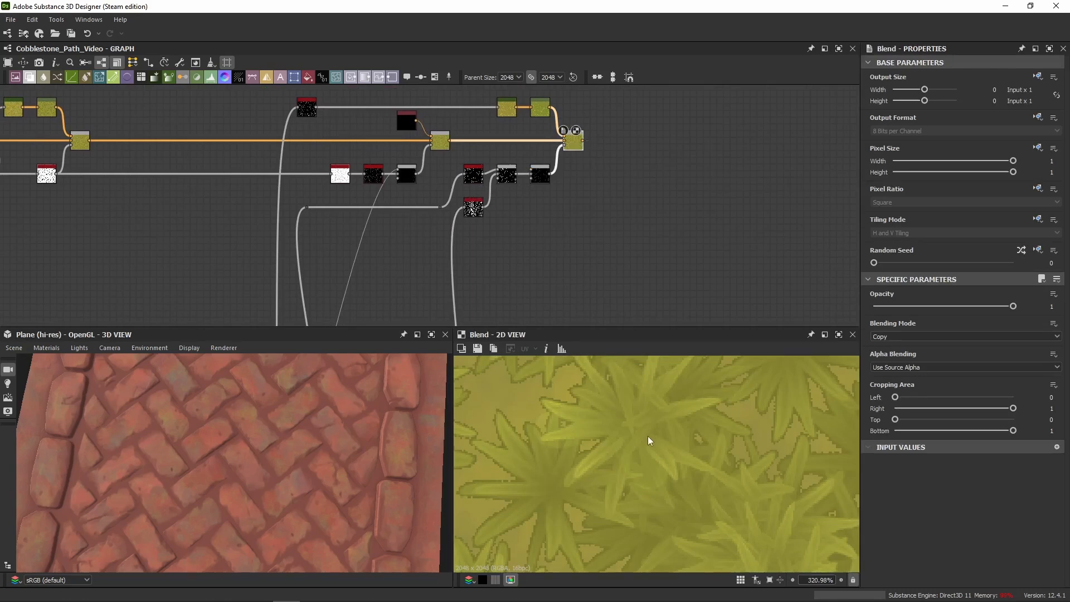
pyautogui.scroll(-4, 646, 441)
pyautogui.scroll(3, 548, 173)
# Preview the last pasted Multiply Blend's leaf mask and compare it with the Ground Only switch mask
pyautogui.click(540, 175)
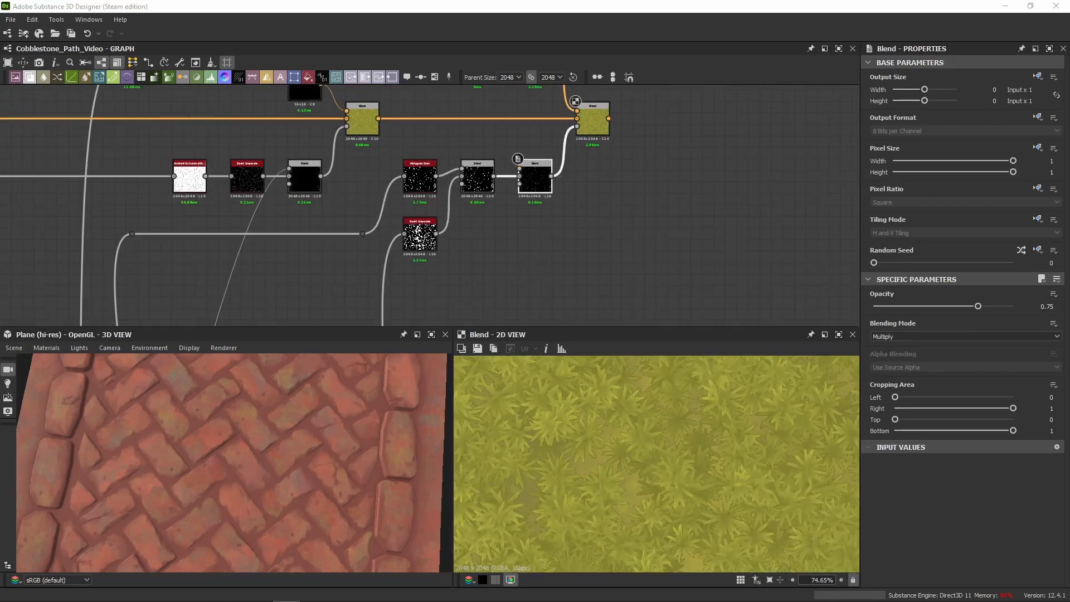
pyautogui.doubleClick(535, 177)
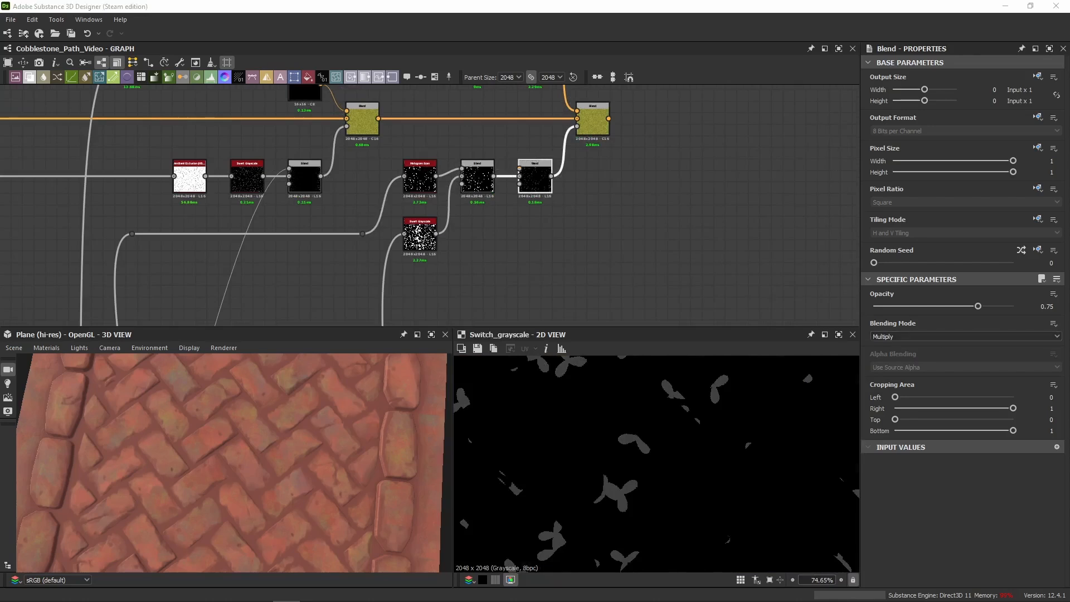
pyautogui.scroll(-3, 638, 505)
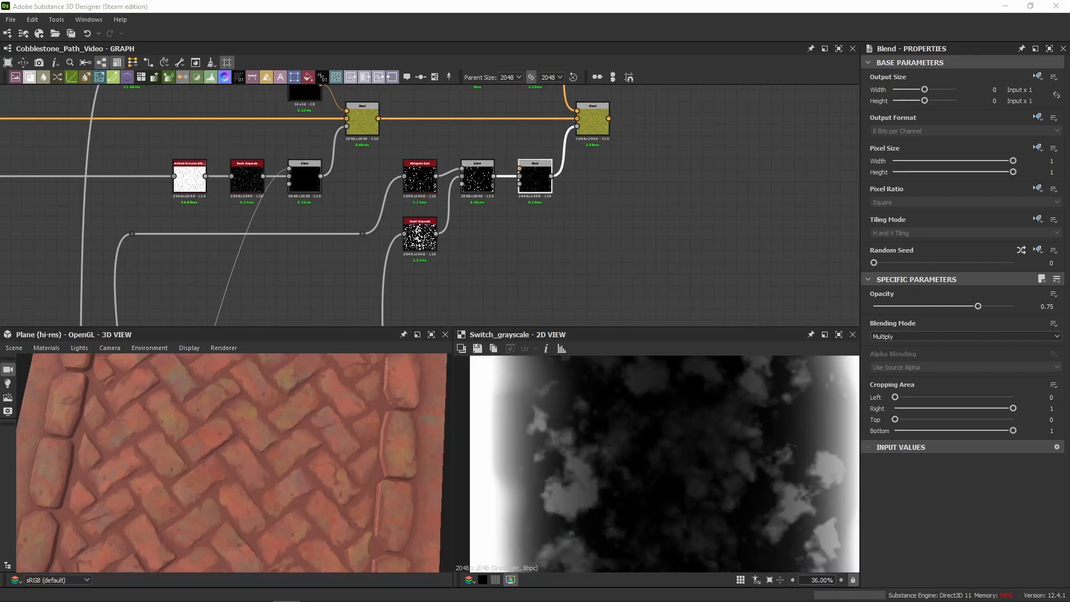
pyautogui.moveTo(312, 278); pyautogui.dragTo(390, 210, button='middle')
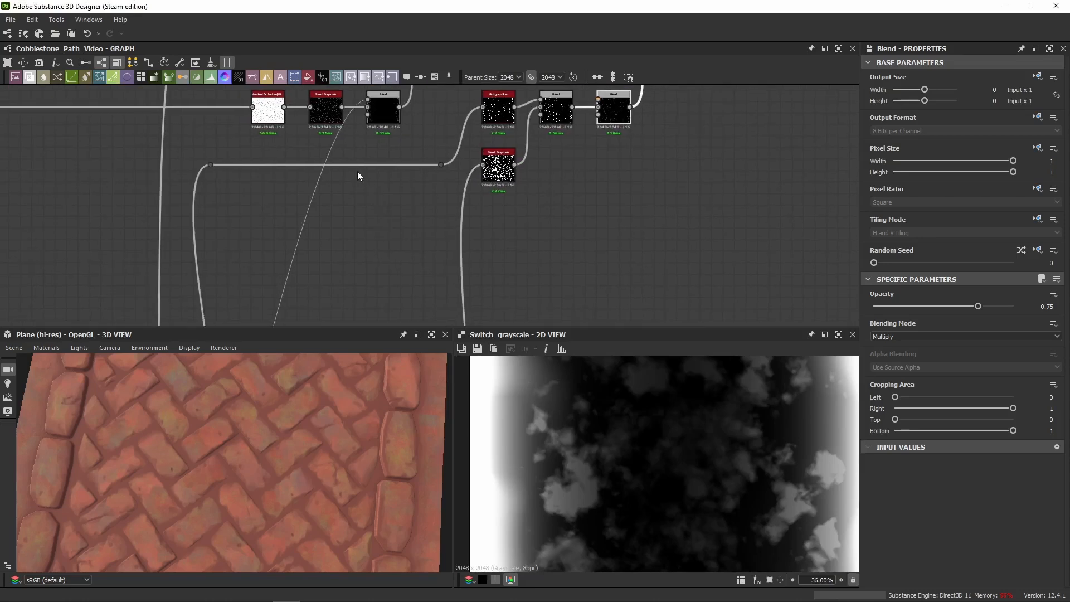
# Add a dot on the Ground Only mask link below the height graph's plant Blends, and preview the switch feeding it
pyautogui.scroll(-6, 490, 195)
pyautogui.moveTo(380, 296); pyautogui.dragTo(406, 202, button='middle')
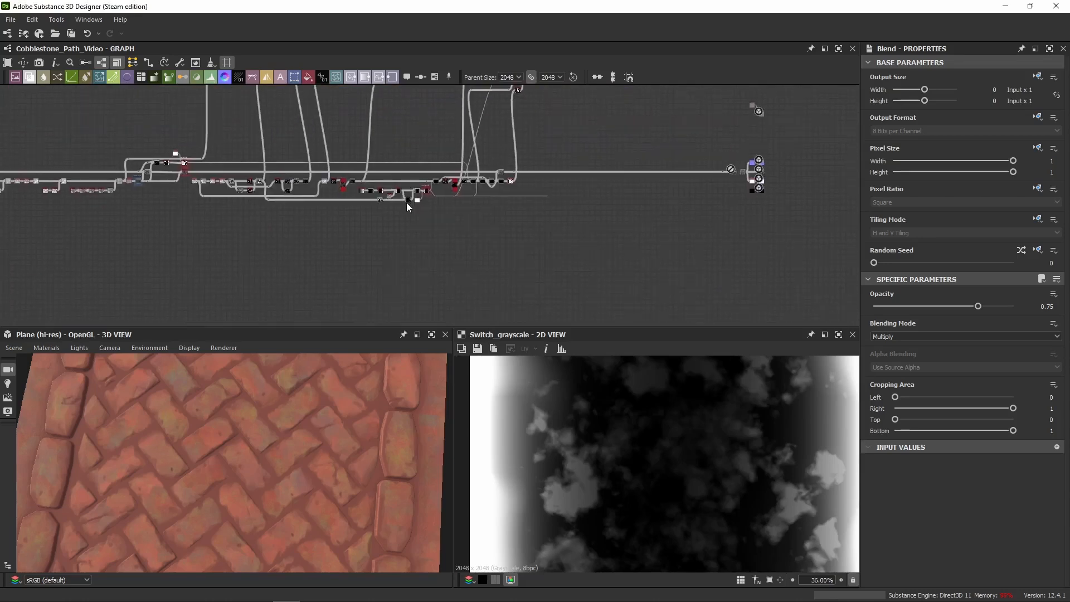
pyautogui.scroll(6, 406, 202)
pyautogui.moveTo(847, 151); pyautogui.dragTo(543, 234, button='middle')
pyautogui.scroll(4, 546, 225)
pyautogui.keyDown('alt'); pyautogui.click(505, 275); pyautogui.keyUp('alt')
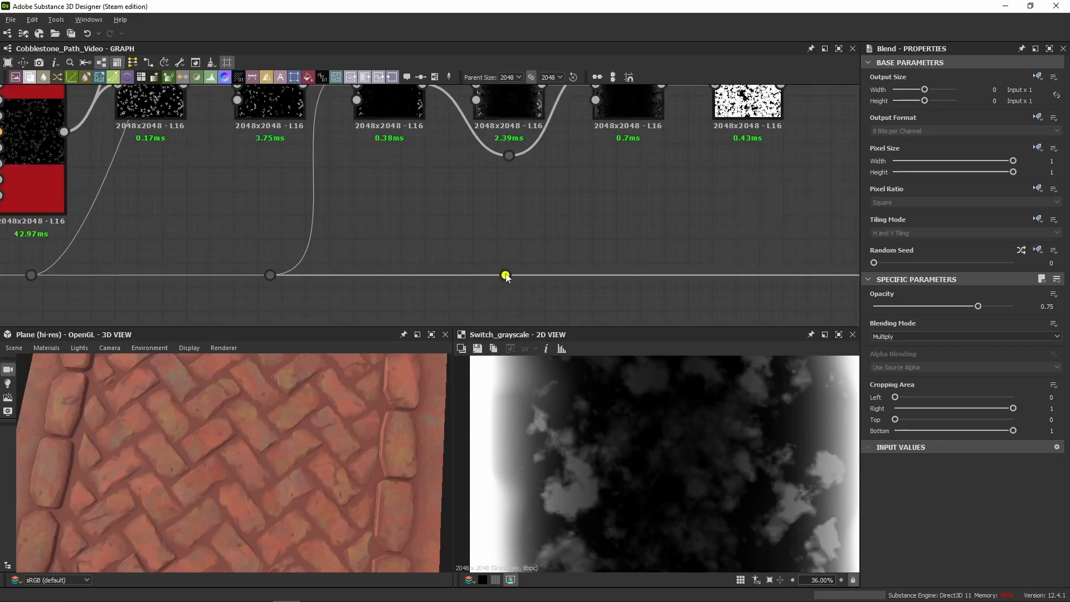
pyautogui.doubleClick(504, 275)
pyautogui.scroll(-4, 613, 250)
pyautogui.doubleClick(342, 215)
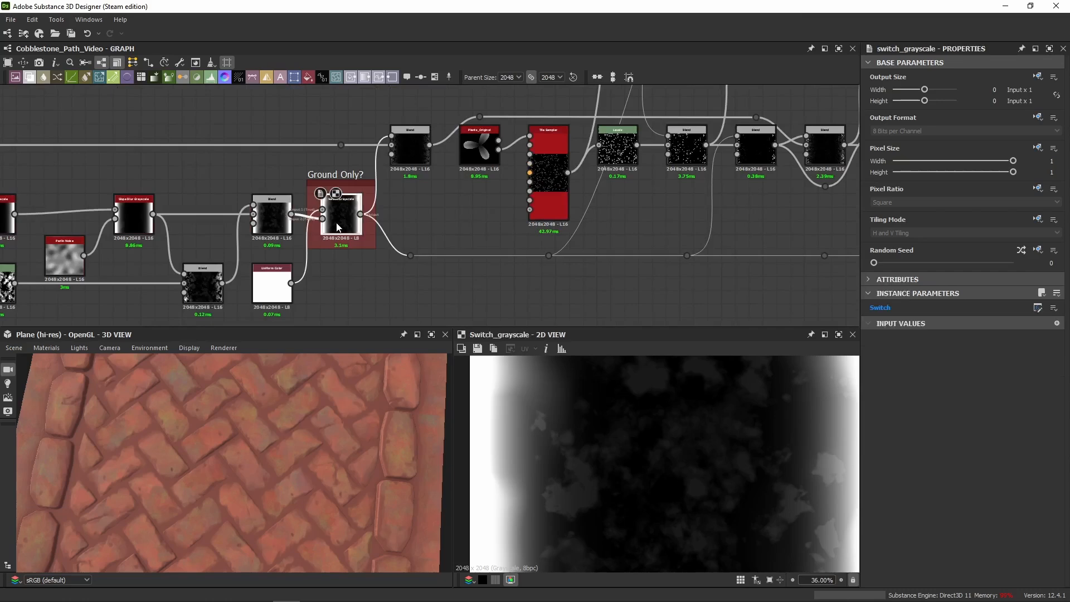
pyautogui.moveTo(282, 220); pyautogui.dragTo(270, 240, button='middle')
pyautogui.scroll(3, 465, 272)
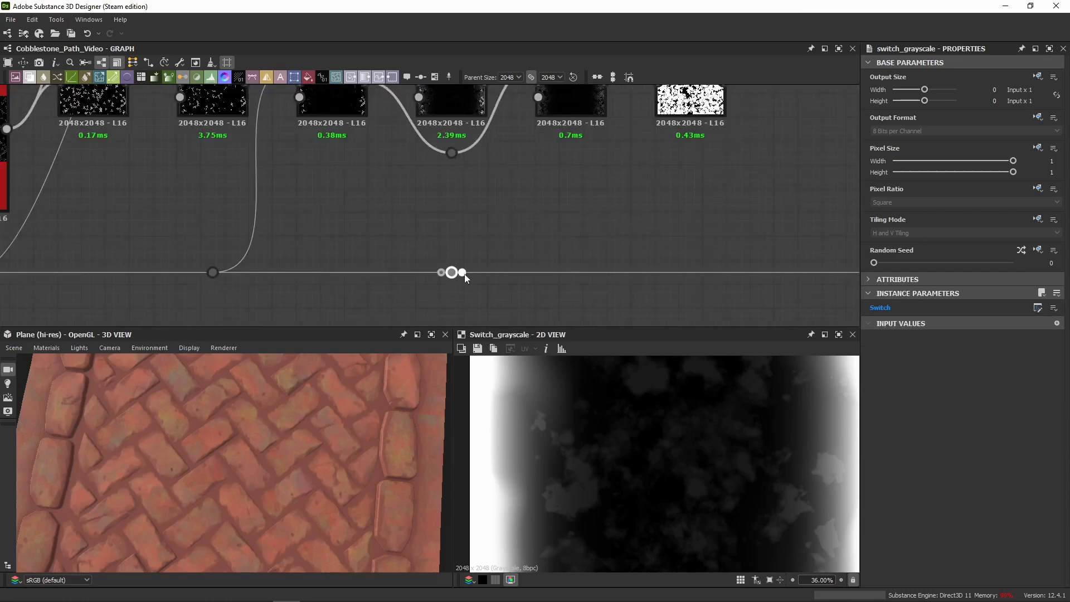
# Connect the new Ground Only dot to the Foreground of the last pasted Multiply Blend
pyautogui.click(462, 273)
pyautogui.scroll(-7, 527, 230)
pyautogui.moveTo(549, 136); pyautogui.dragTo(453, 448, button='middle')
pyautogui.scroll(-1, 481, 361)
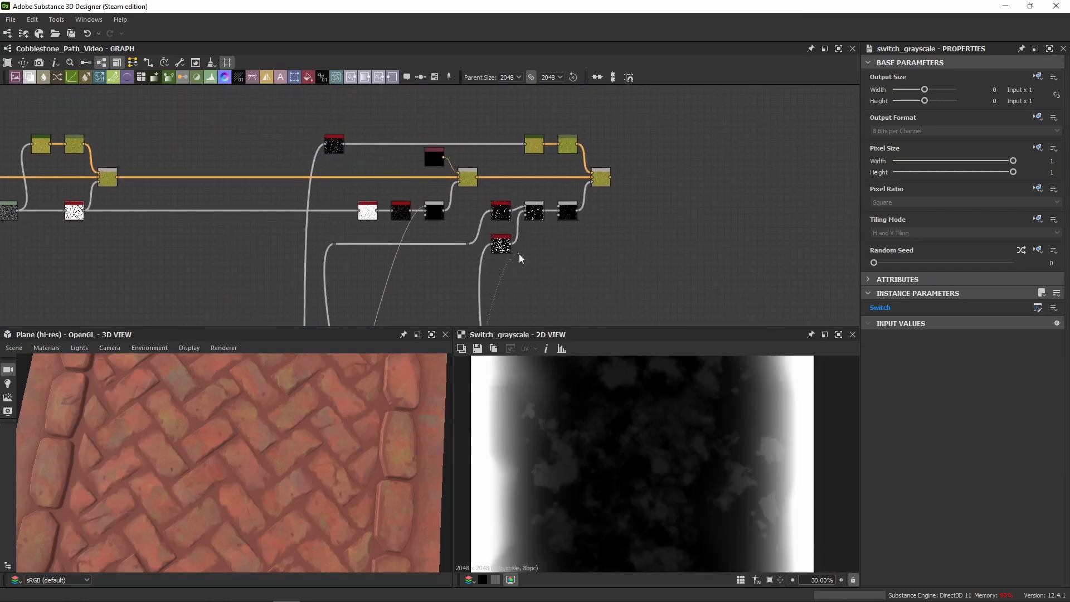
pyautogui.scroll(3, 567, 212)
pyautogui.click(571, 206)
# Move the new dot past the plant Histogram Scan, in line with the other dots on the Ground Only link
pyautogui.scroll(-6, 571, 198)
pyautogui.moveTo(575, 321); pyautogui.dragTo(527, 172, button='middle')
pyautogui.scroll(5, 527, 171)
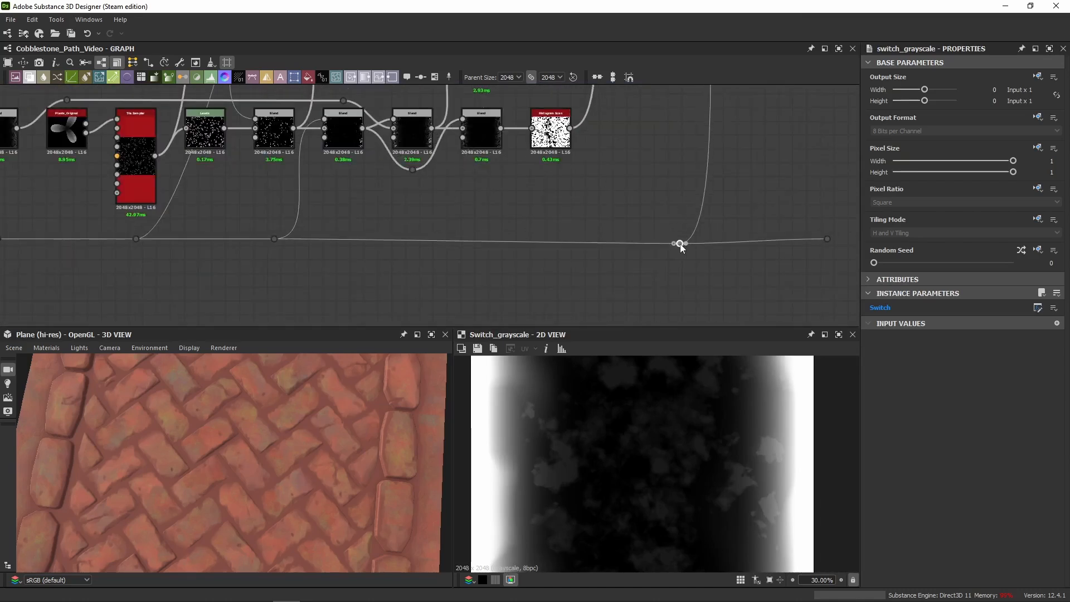
pyautogui.moveTo(680, 243); pyautogui.dragTo(674, 239)
# Preview the last pasted Multiply Blend's leaf mask with the Ground Only mask applied
pyautogui.scroll(-5, 674, 161)
pyautogui.moveTo(676, 125); pyautogui.dragTo(626, 245, button='middle')
pyautogui.moveTo(725, 139); pyautogui.dragTo(675, 260, button='middle')
pyautogui.moveTo(678, 200); pyautogui.dragTo(632, 268, button='middle')
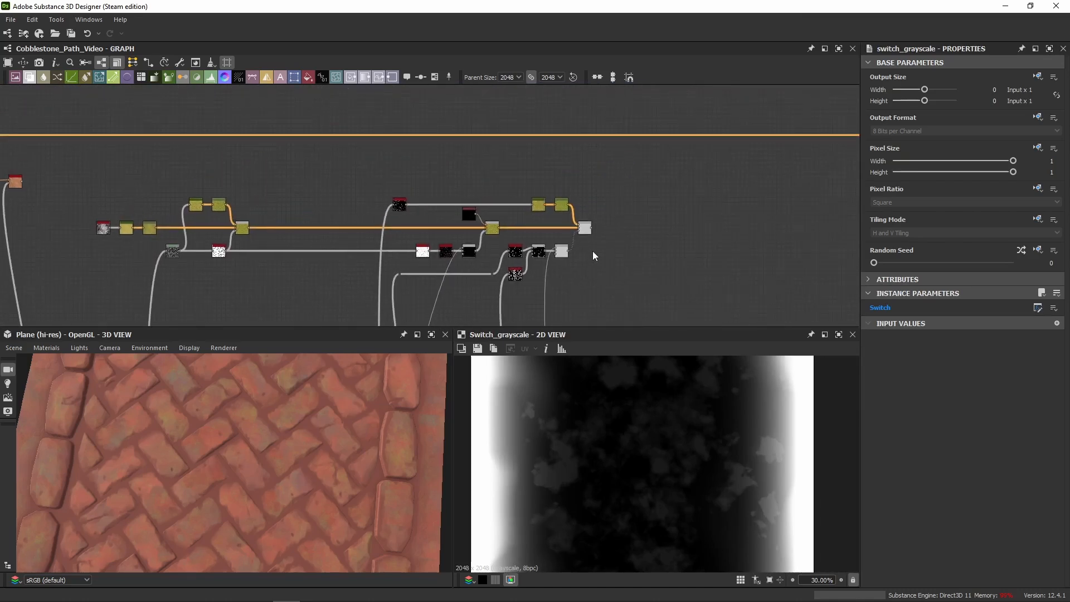
pyautogui.scroll(4, 593, 253)
pyautogui.click(527, 254)
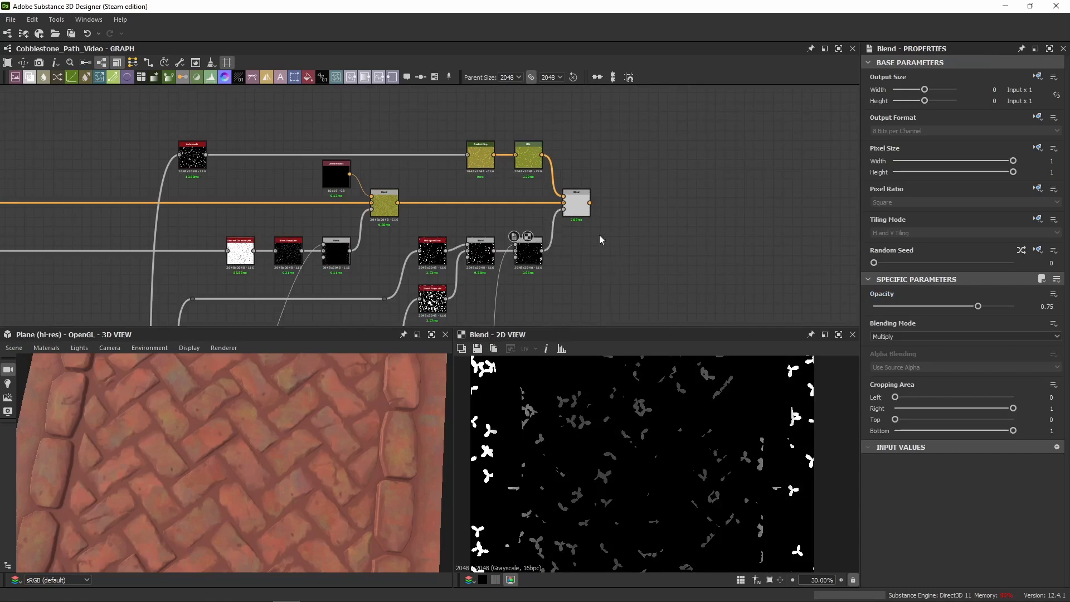
# Preview the final Copy Blend of the plant colours and inspect a leaf's edge up close
pyautogui.click(582, 211)
pyautogui.scroll(5, 524, 457)
pyautogui.moveTo(523, 457); pyautogui.dragTo(673, 439, button='middle')
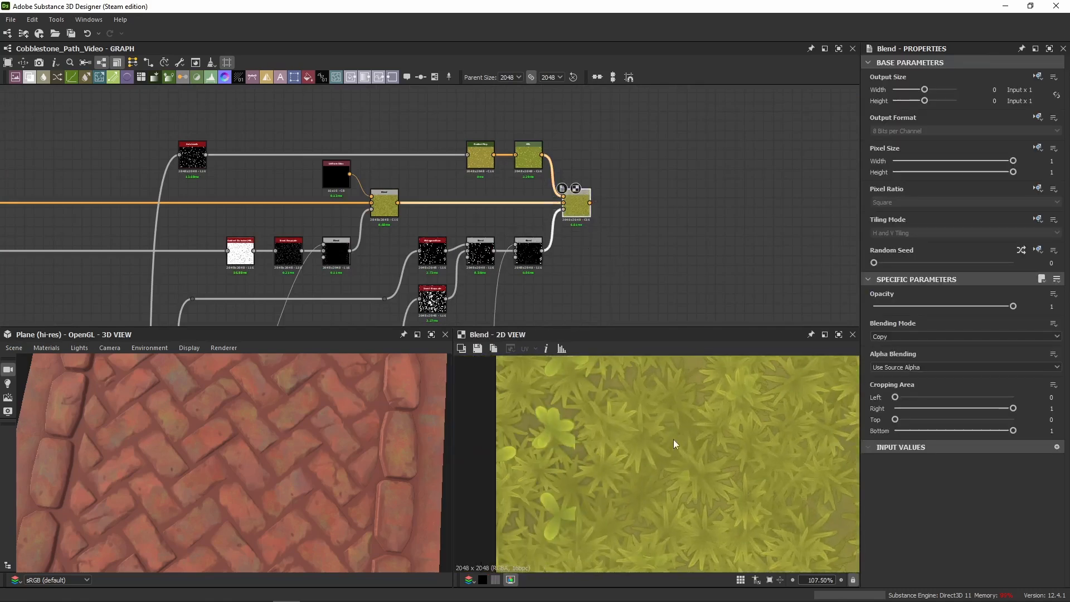
pyautogui.scroll(3, 673, 439)
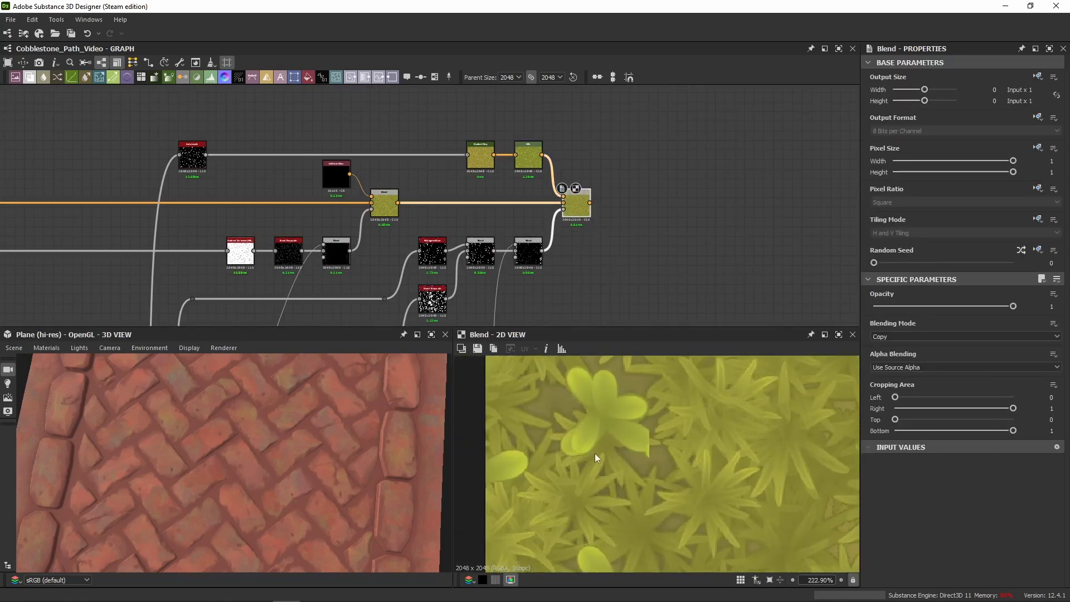
pyautogui.scroll(5, 631, 461)
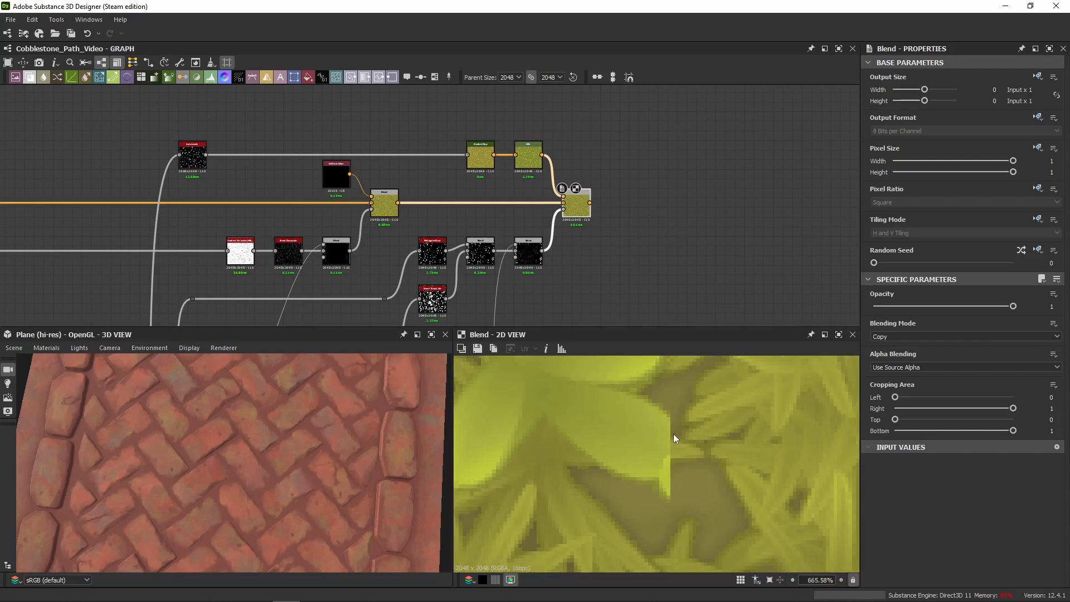
pyautogui.scroll(3, 677, 440)
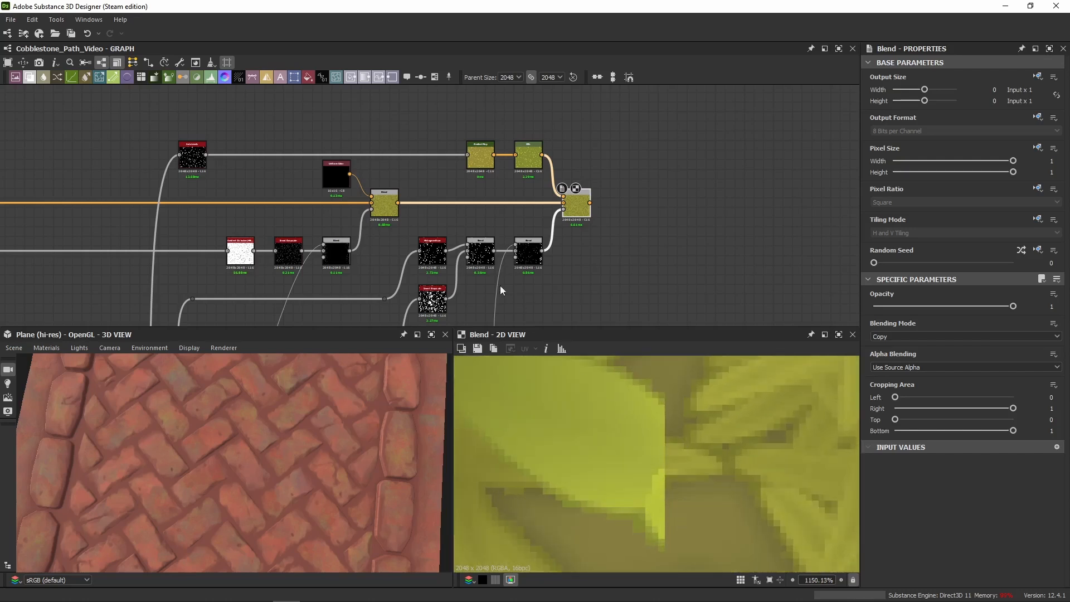
# Preview the Auto Levels node feeding the leaf Gradient Map, and the Tile Sampler in the height graph that supplies it
pyautogui.moveTo(500, 285); pyautogui.dragTo(573, 259, button='middle')
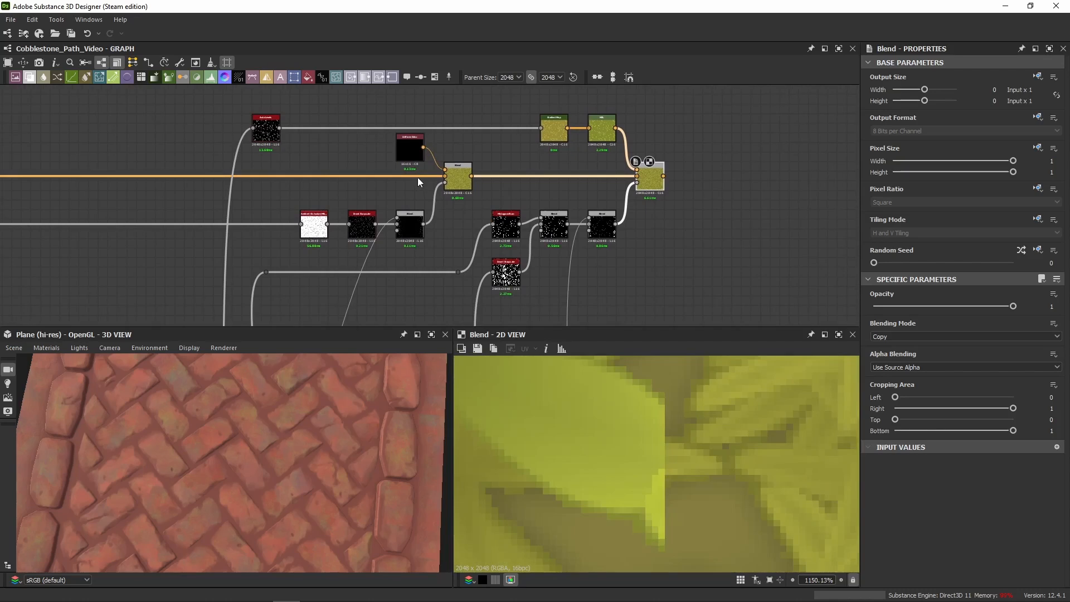
pyautogui.moveTo(504, 190); pyautogui.dragTo(528, 157, button='middle')
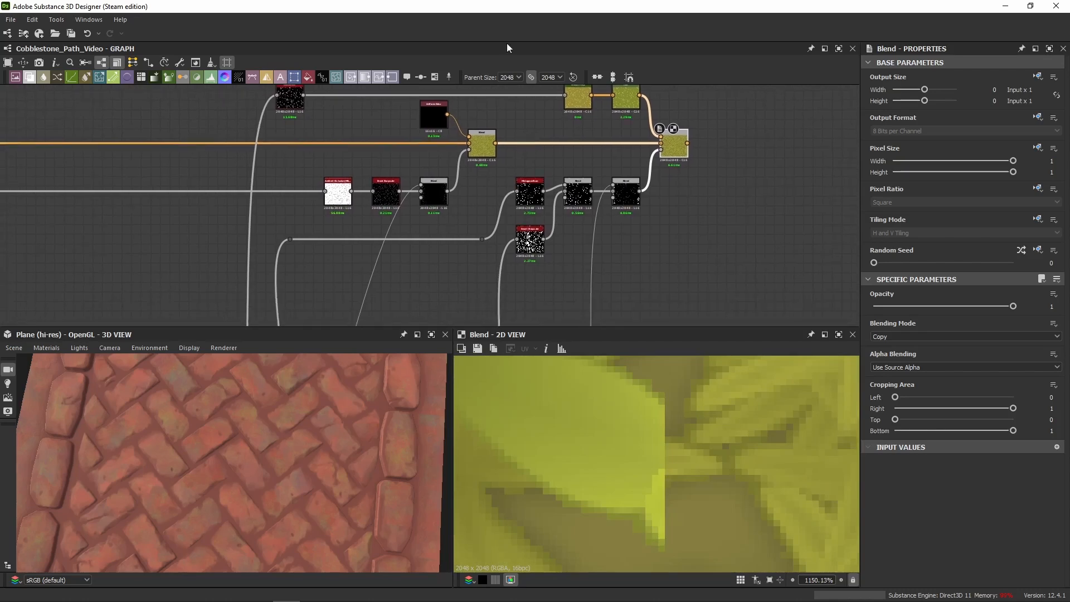
pyautogui.moveTo(297, 146); pyautogui.dragTo(286, 169, button='middle')
pyautogui.doubleClick(293, 149)
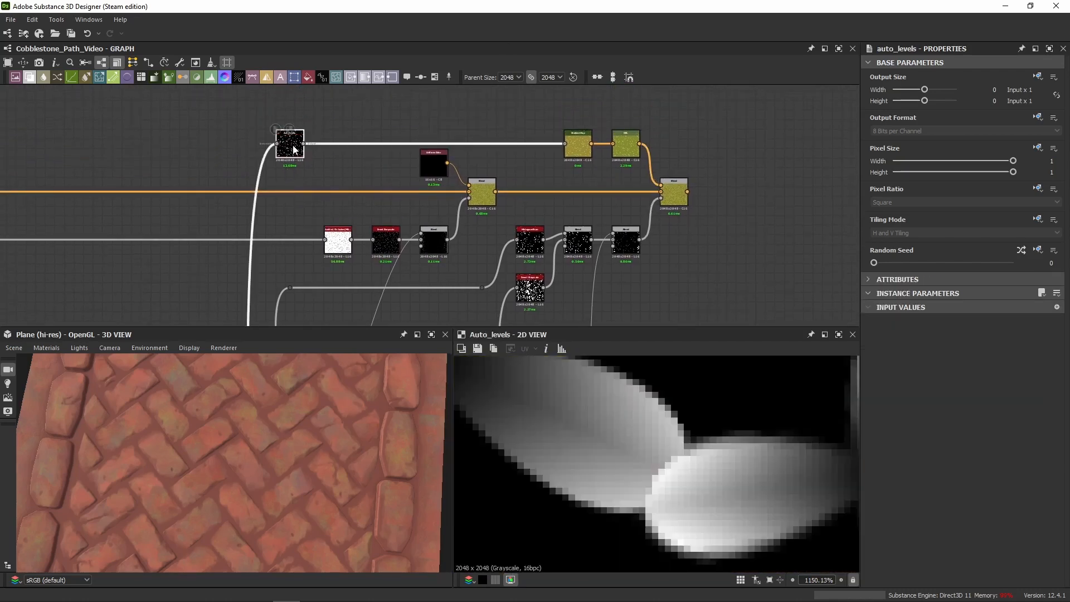
pyautogui.scroll(-6, 583, 403)
pyautogui.scroll(3, 295, 159)
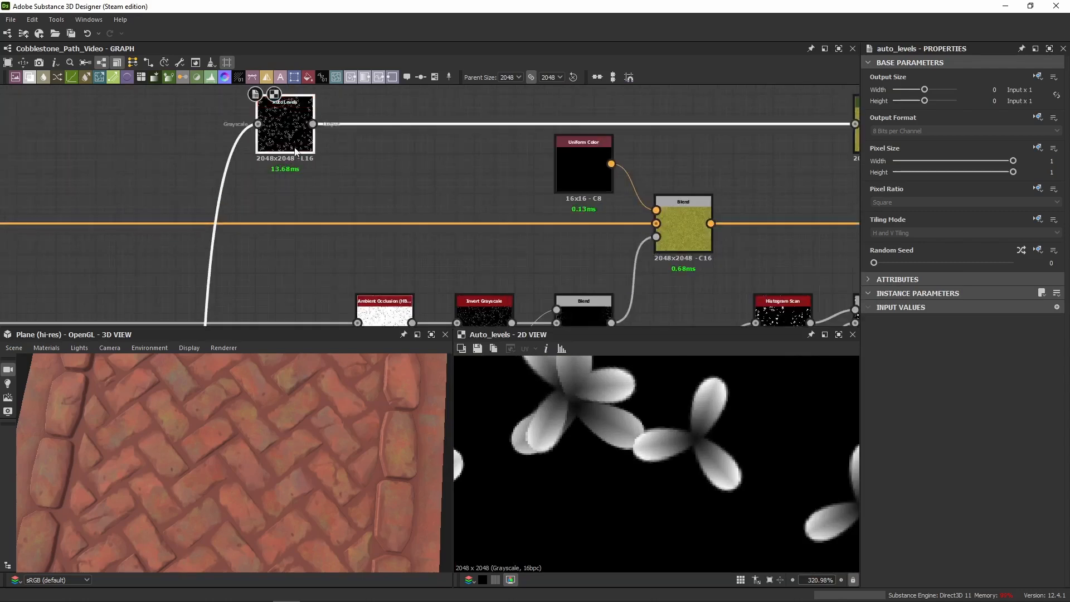
pyautogui.scroll(-8, 295, 195)
pyautogui.moveTo(293, 279); pyautogui.dragTo(378, 158, button='middle')
pyautogui.scroll(10, 373, 156)
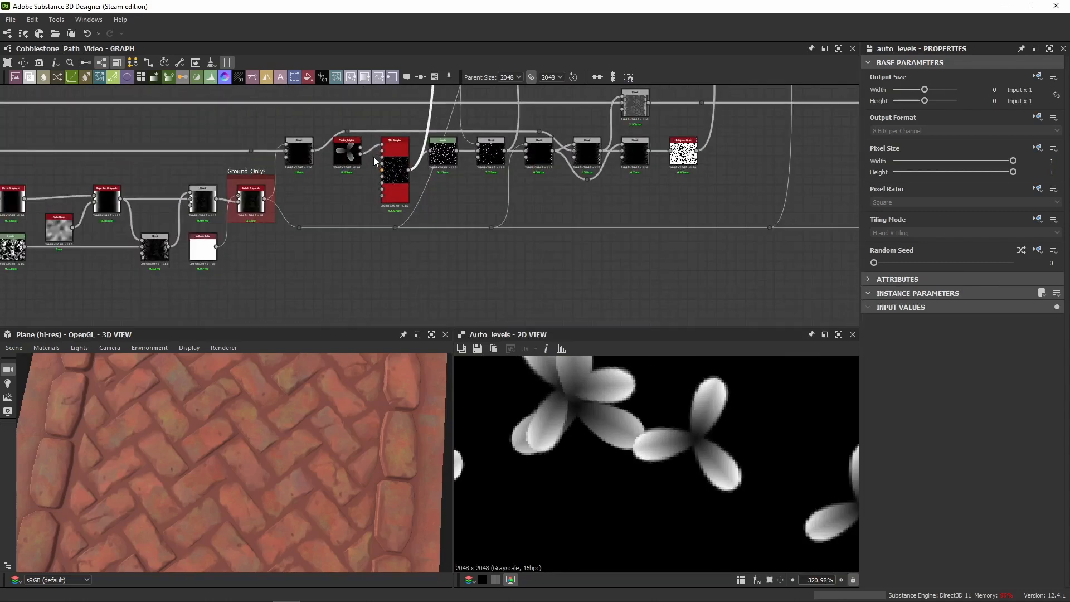
pyautogui.doubleClick(406, 163)
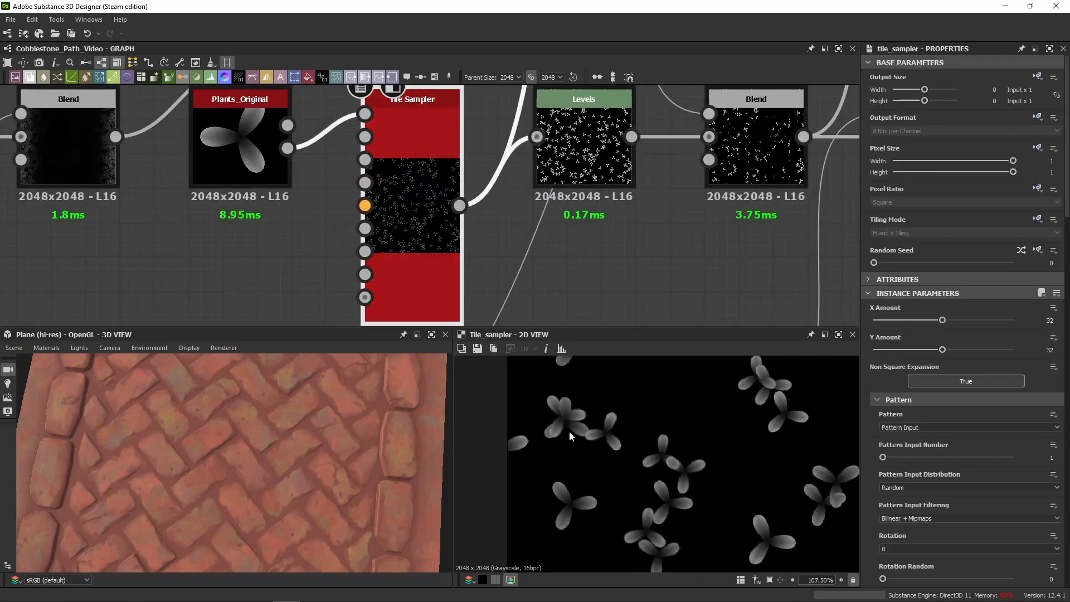
# Preview the leaf Gradient Map and check the colours of its first and last gradient keys
pyautogui.scroll(-10, 546, 201)
pyautogui.moveTo(557, 98); pyautogui.dragTo(460, 274, button='middle')
pyautogui.scroll(7, 517, 306)
pyautogui.moveTo(666, 238); pyautogui.dragTo(409, 201, button='middle')
pyautogui.scroll(4, 473, 193)
pyautogui.doubleClick(562, 192)
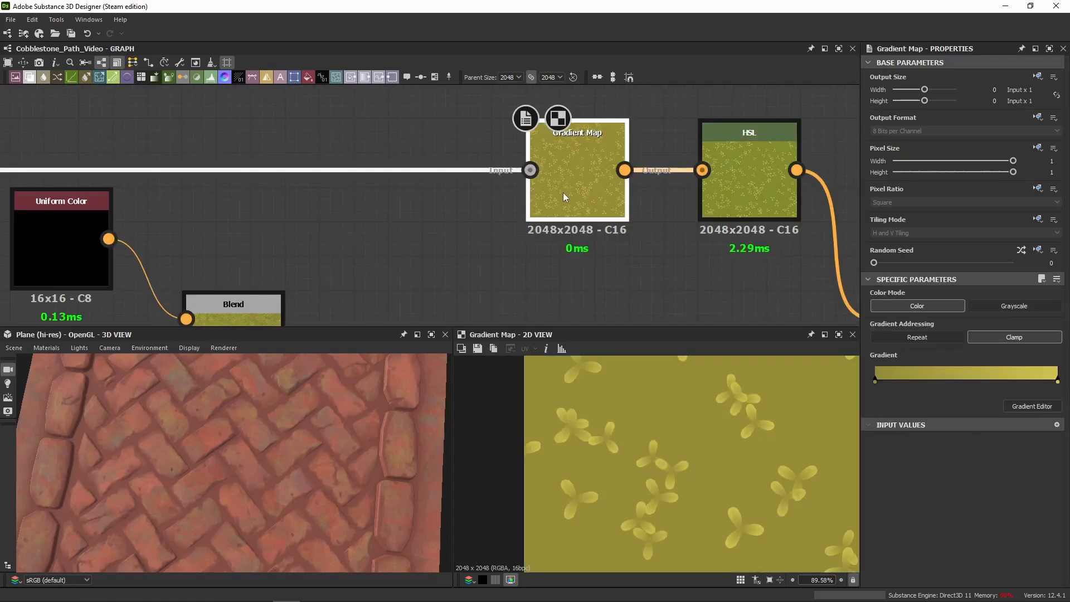
pyautogui.click(1031, 406)
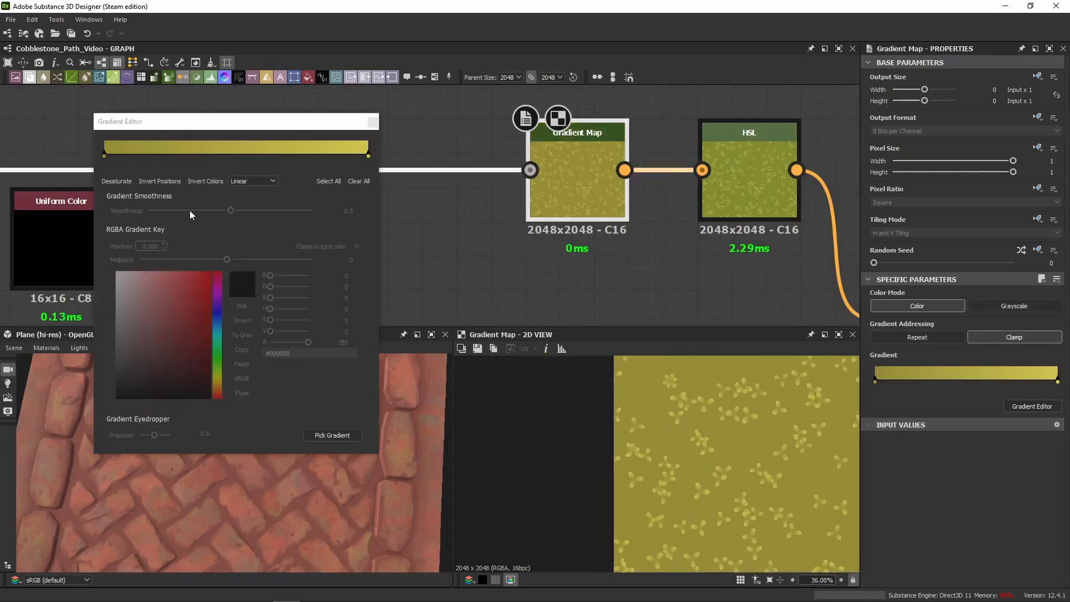
pyautogui.click(104, 157)
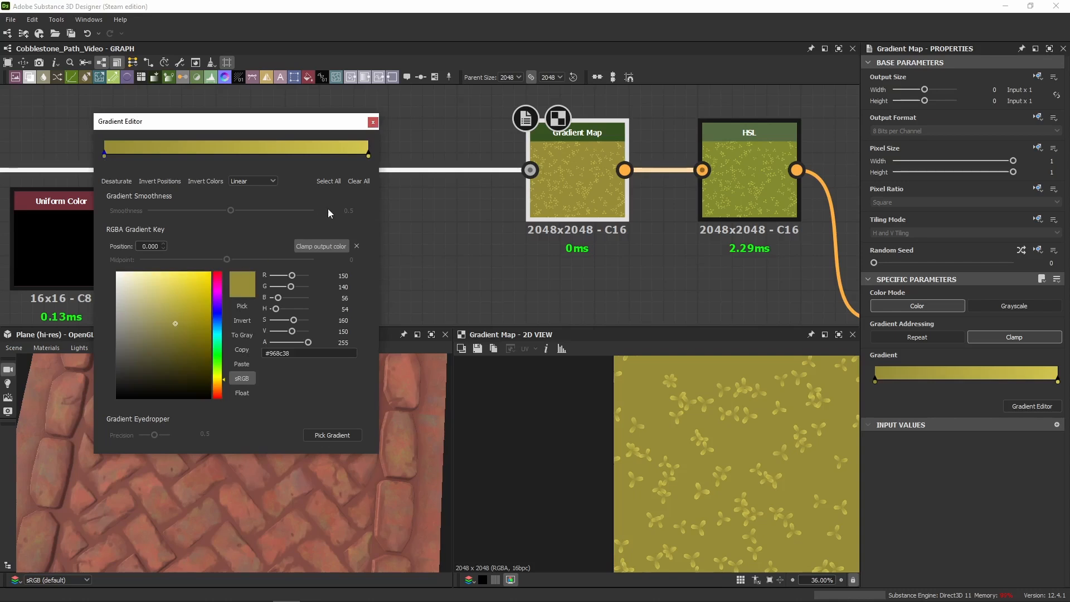
pyautogui.click(369, 156)
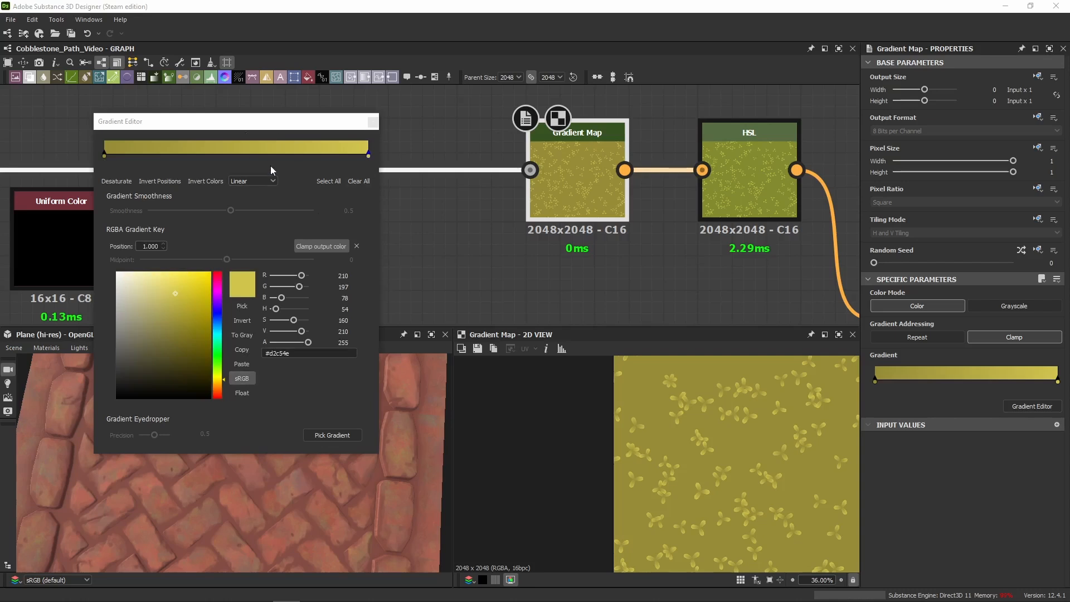
pyautogui.click(373, 121)
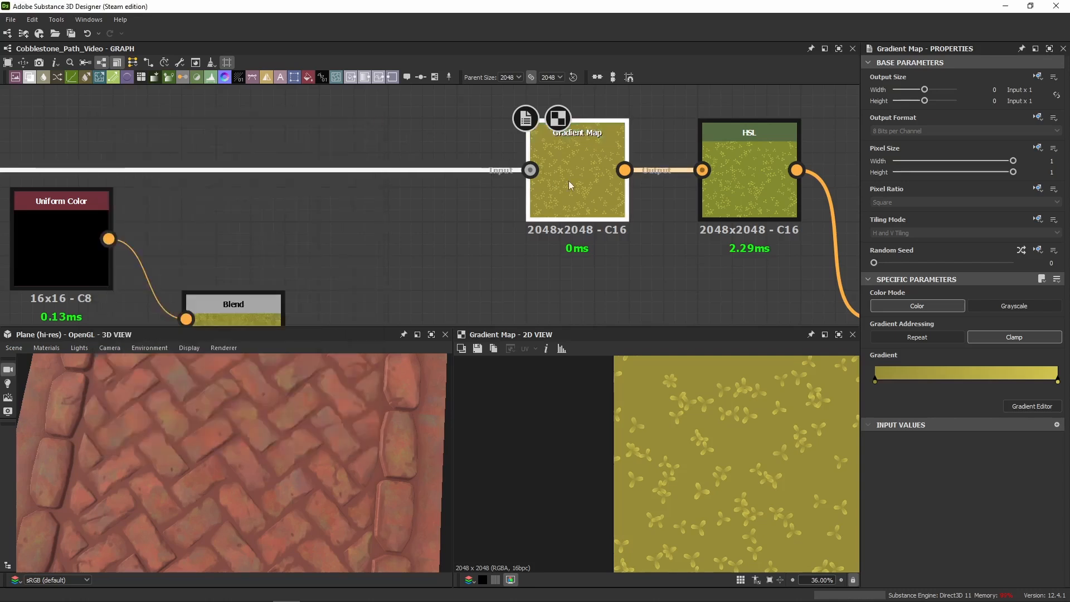
# Preview the HSL node after the leaf Gradient Map and the final Copy Blend it feeds
pyautogui.moveTo(568, 181); pyautogui.dragTo(307, 155, button='middle')
pyautogui.click(484, 193)
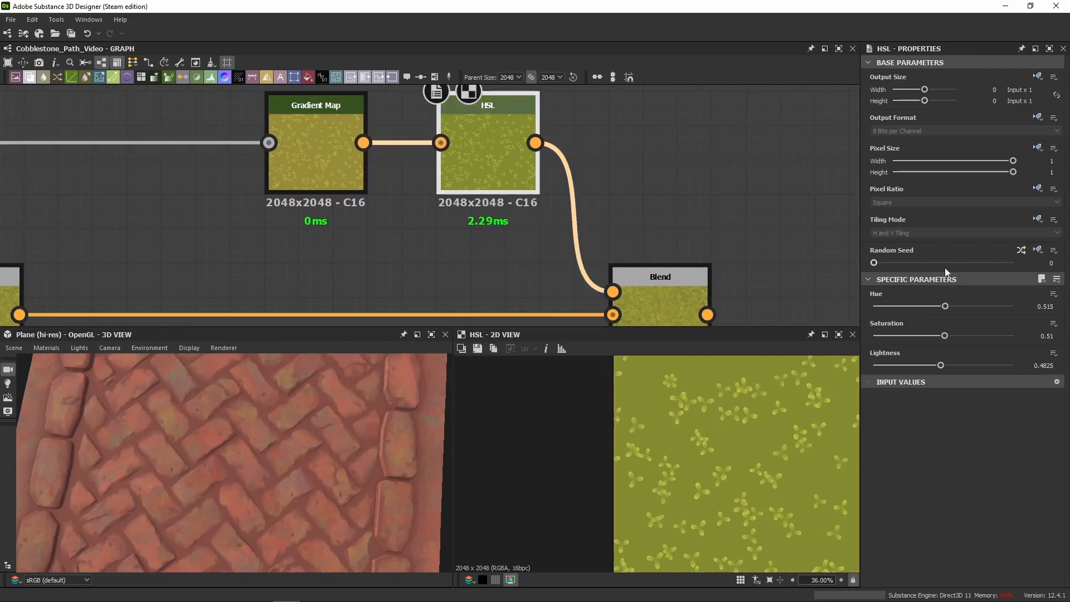
pyautogui.moveTo(617, 183); pyautogui.dragTo(604, 113, button='middle')
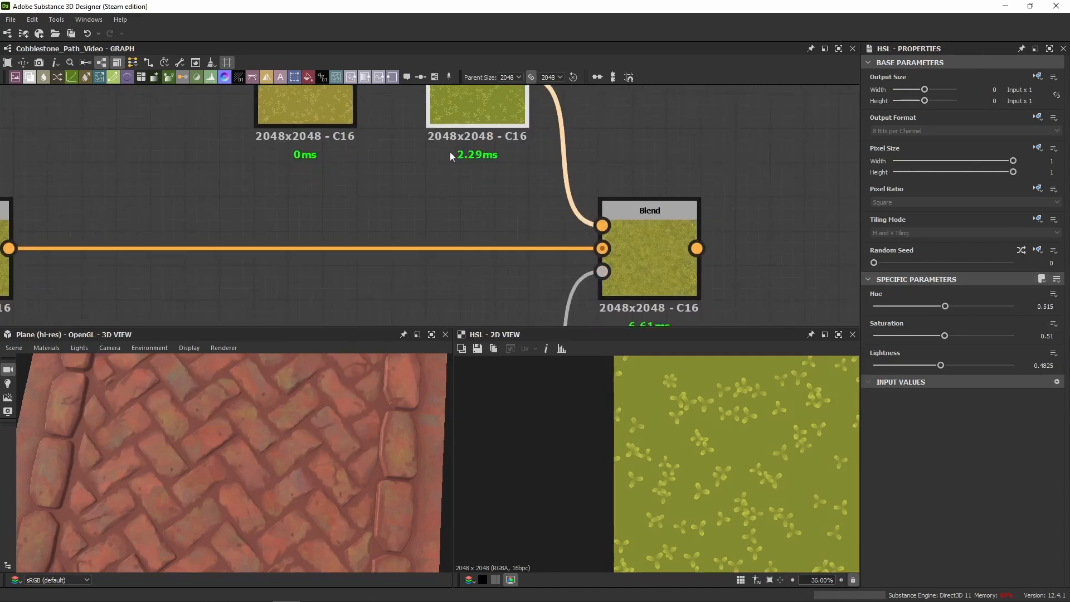
pyautogui.scroll(-4, 450, 153)
pyautogui.click(524, 205)
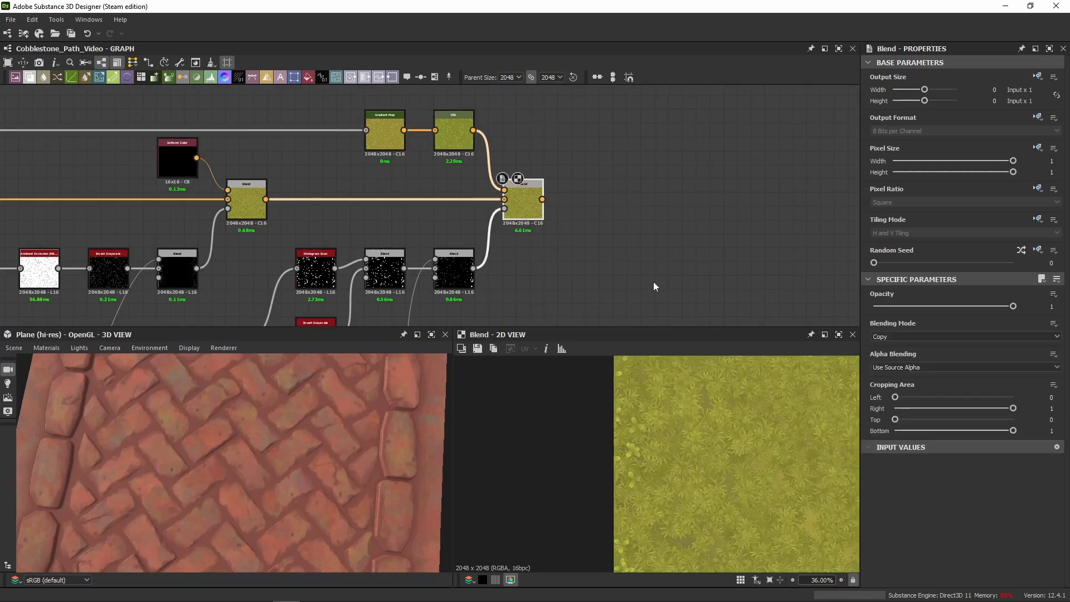
# Preview the Multiply Blend fed by the black Uniform Color, and the Histogram Scan of the leaf mask
pyautogui.click(224, 234)
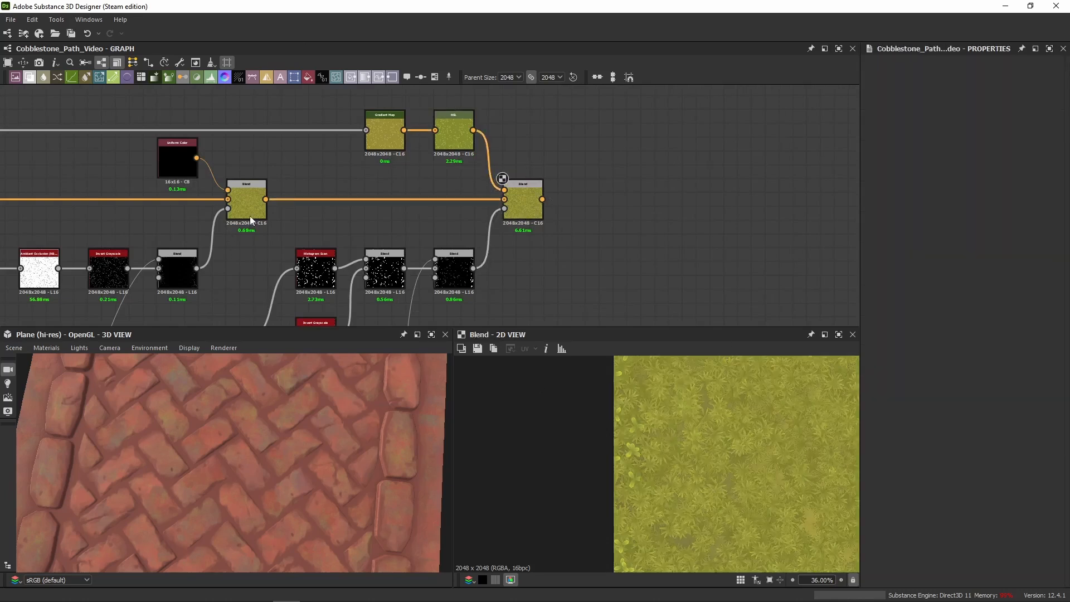
pyautogui.click(251, 220)
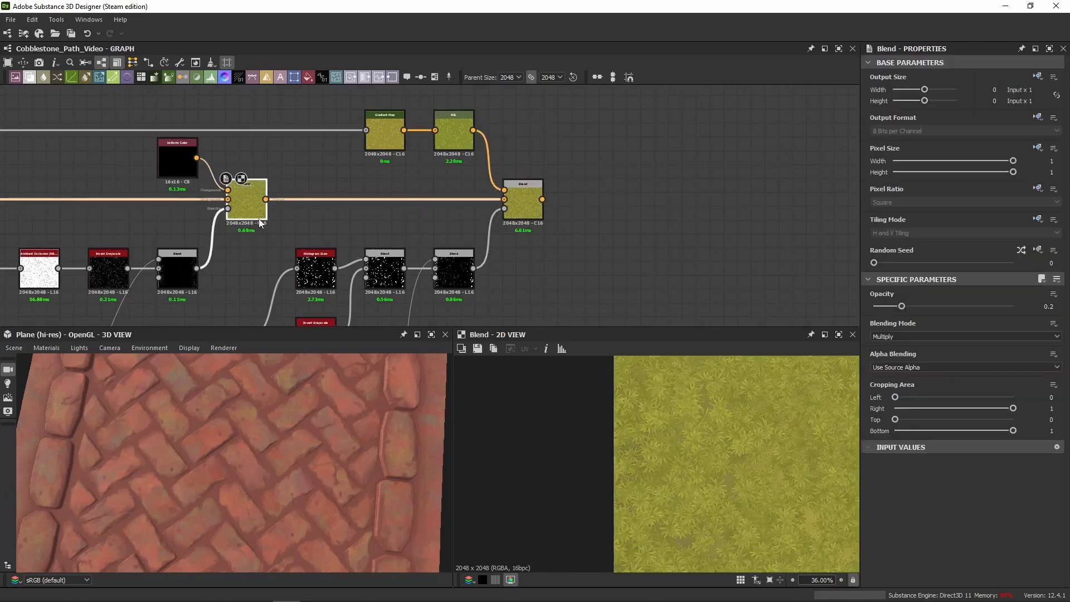
pyautogui.moveTo(189, 212); pyautogui.dragTo(260, 192, button='middle')
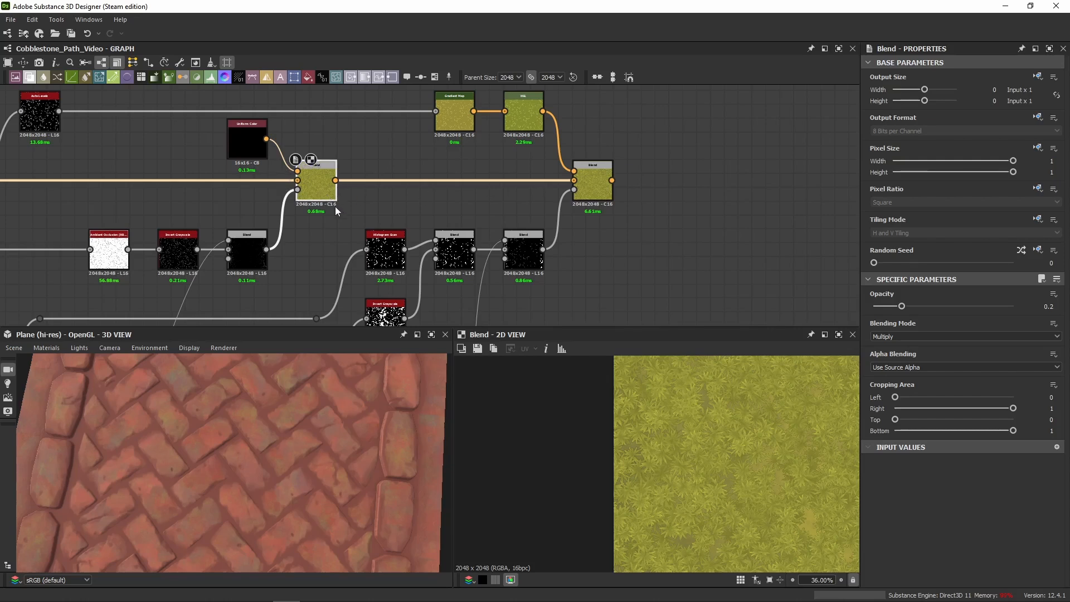
pyautogui.moveTo(428, 203); pyautogui.dragTo(628, 172, button='middle')
pyautogui.scroll(-2, 591, 175)
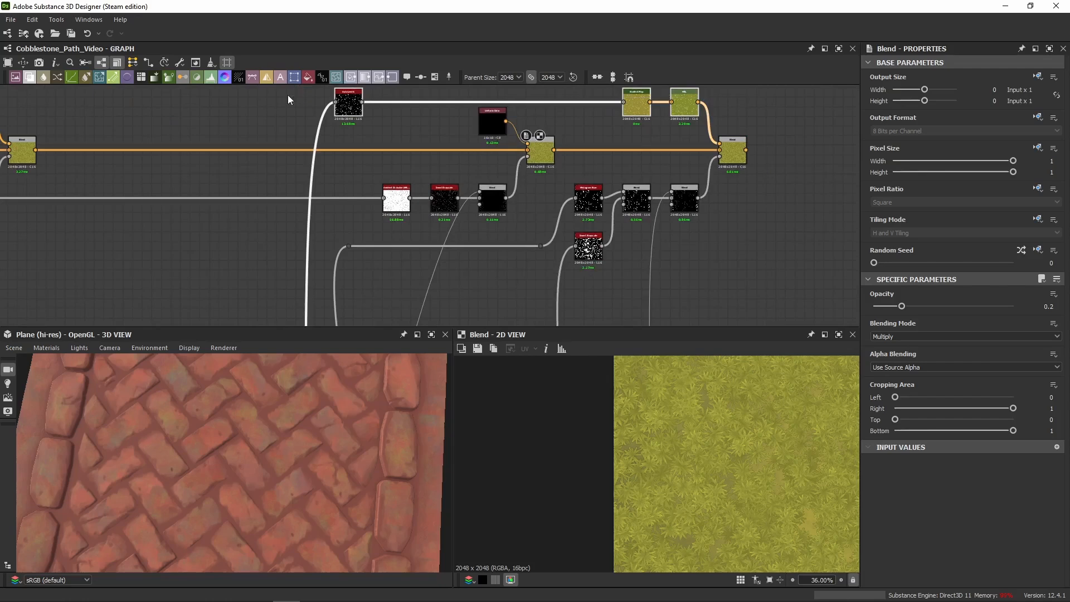
pyautogui.click(583, 208)
pyautogui.scroll(3, 613, 198)
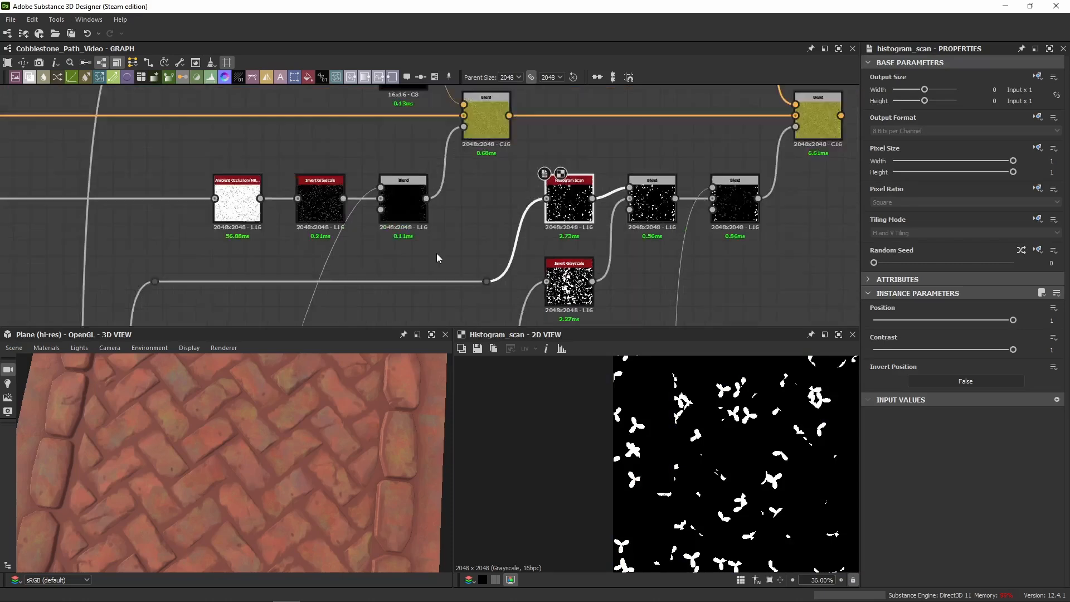
# Preview the height graph's Multiply Blend directly after the leaf Levels and inspect its leaf shapes up close
pyautogui.scroll(-4, 427, 241)
pyautogui.moveTo(425, 243); pyautogui.dragTo(524, 92, button='middle')
pyautogui.scroll(3, 492, 270)
pyautogui.moveTo(492, 270); pyautogui.dragTo(491, 227, button='middle')
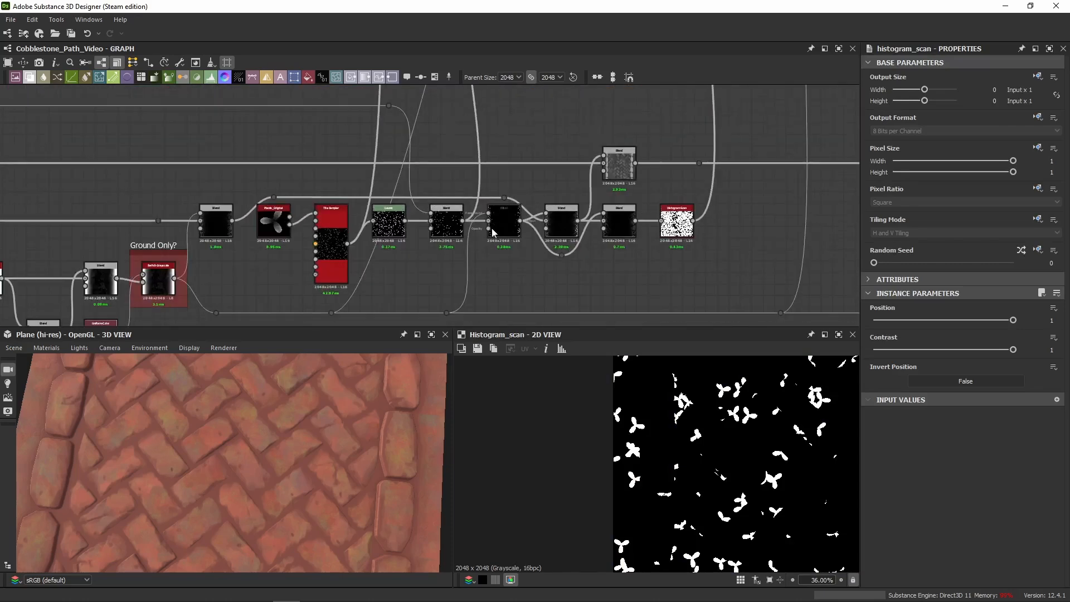
pyautogui.scroll(3, 446, 240)
pyautogui.click(446, 228)
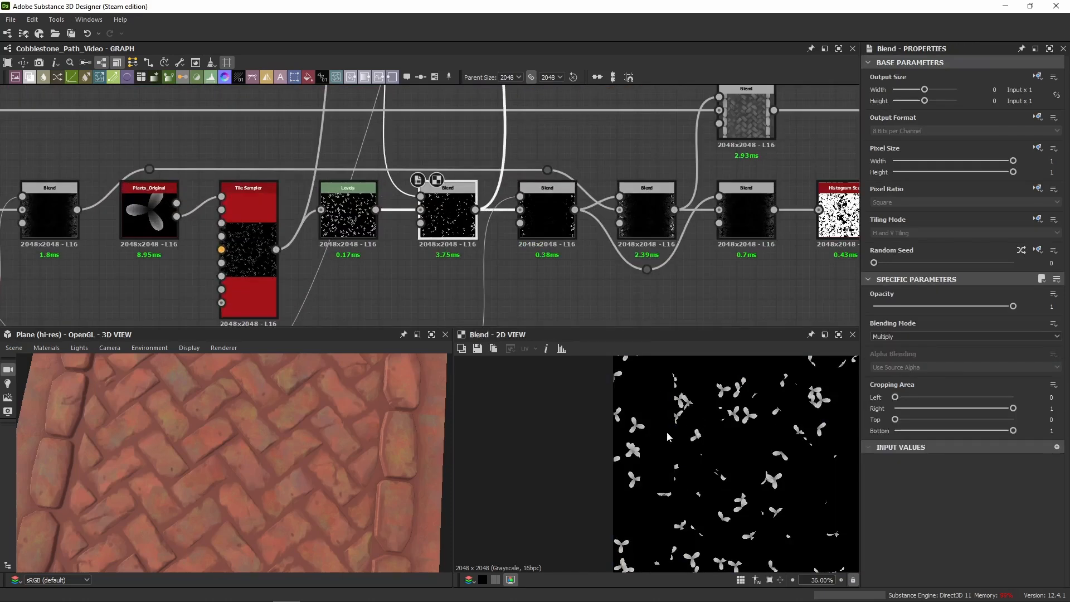
pyautogui.scroll(4, 647, 429)
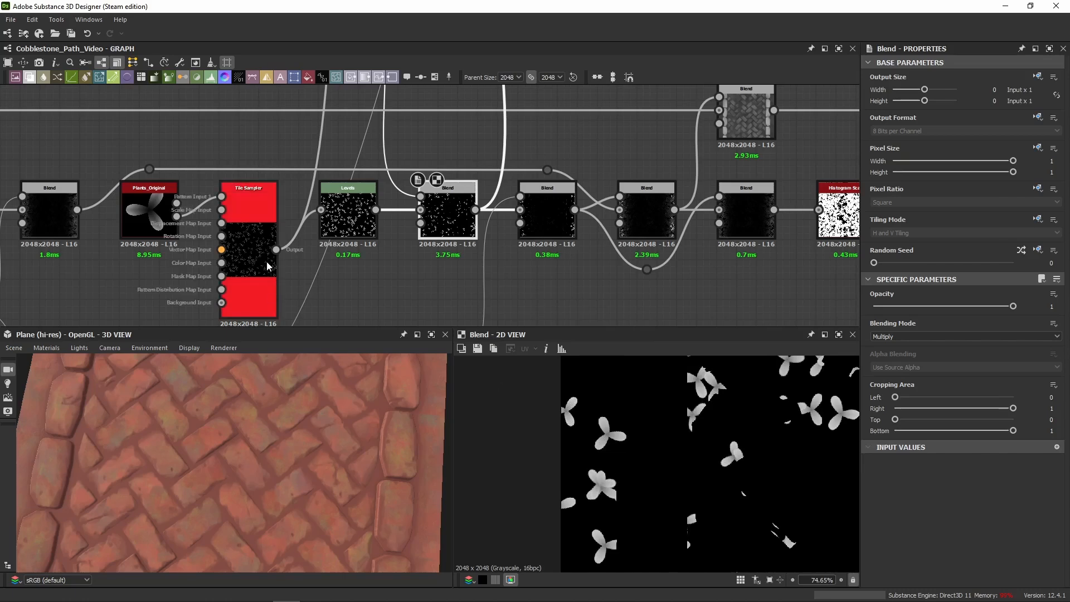
# Compare the leaf shapes in the Tile Sampler, the Levels node and the Multiply Blend that follows
pyautogui.doubleClick(248, 248)
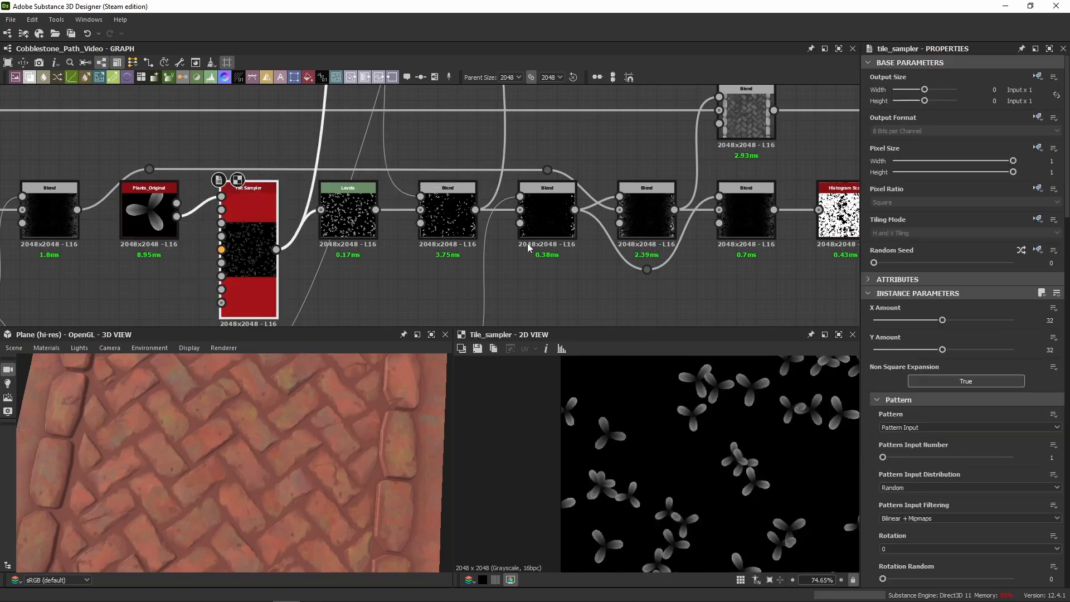
pyautogui.doubleClick(348, 215)
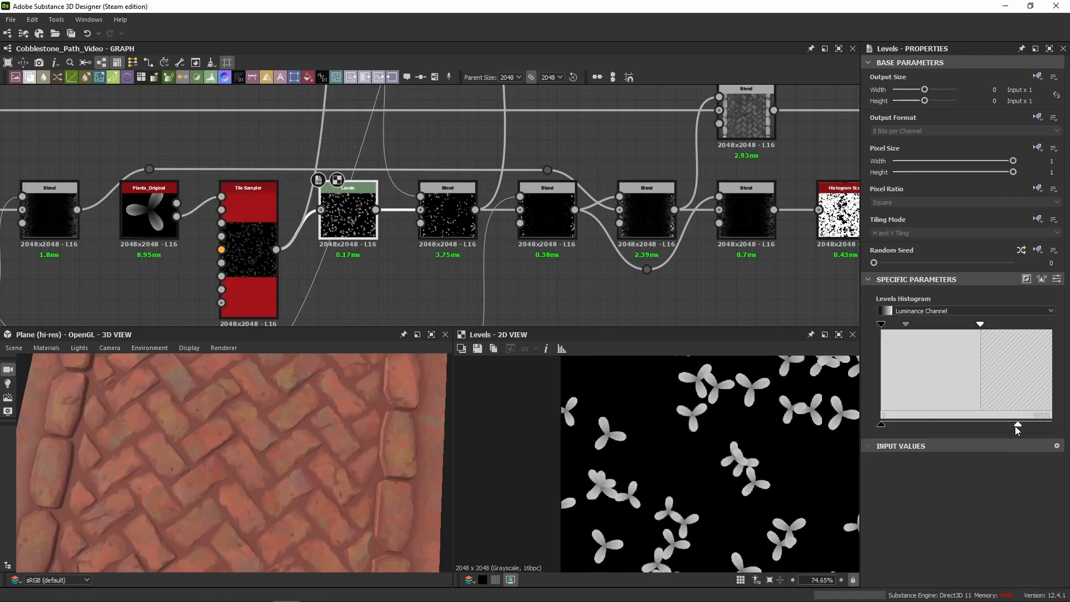
pyautogui.click(451, 232)
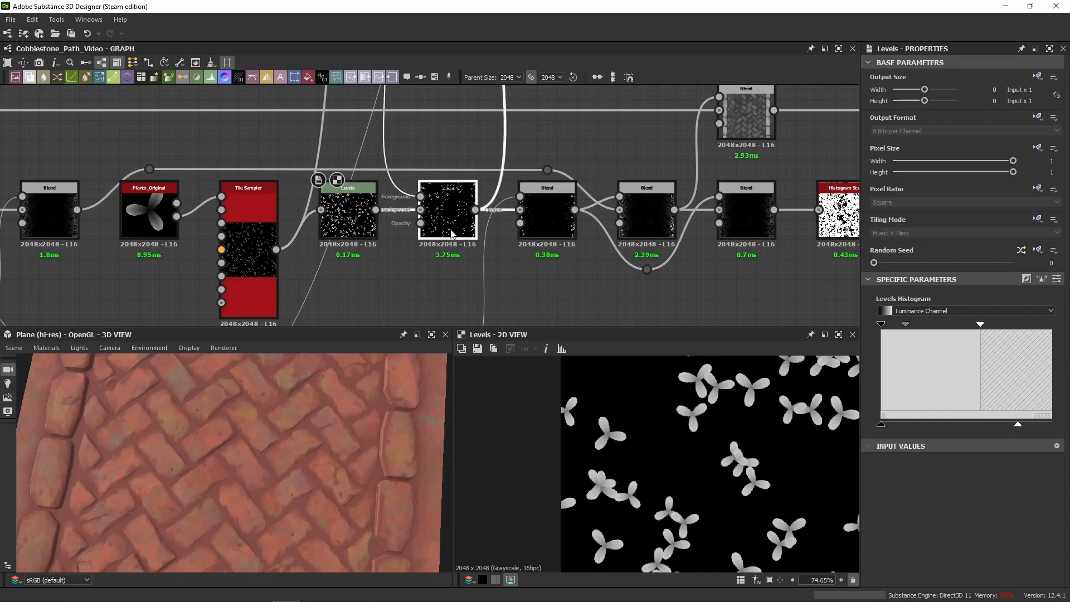
pyautogui.scroll(4, 619, 492)
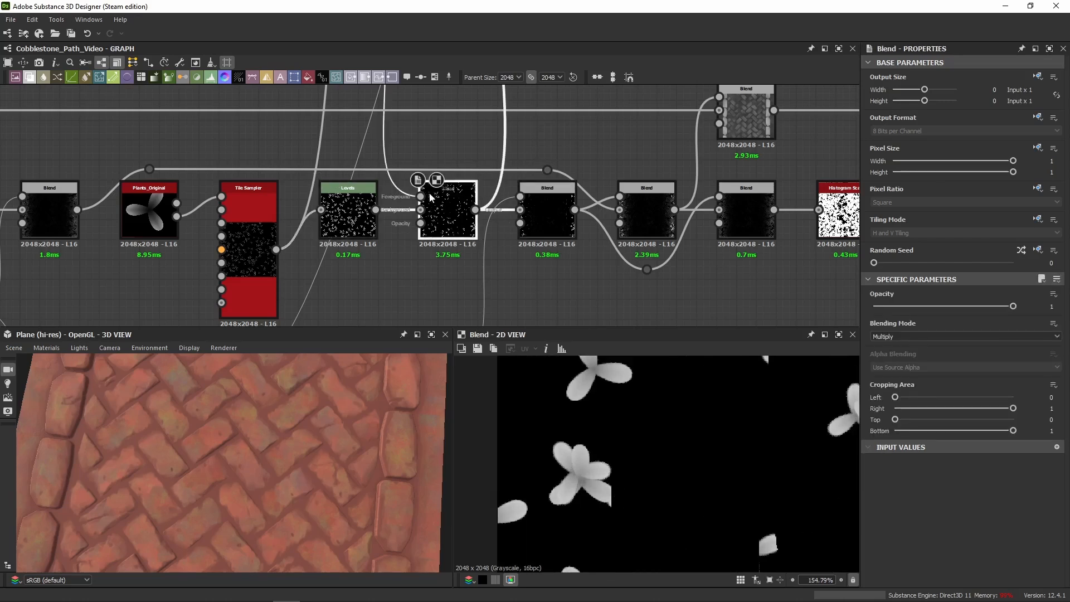
# Preview the switch mask feeding the leaf Multiply Blend's Foreground and compare it with the Blend's own result
pyautogui.scroll(-3, 432, 167)
pyautogui.moveTo(432, 124); pyautogui.dragTo(427, 232, button='middle')
pyautogui.scroll(2, 386, 195)
pyautogui.doubleClick(381, 182)
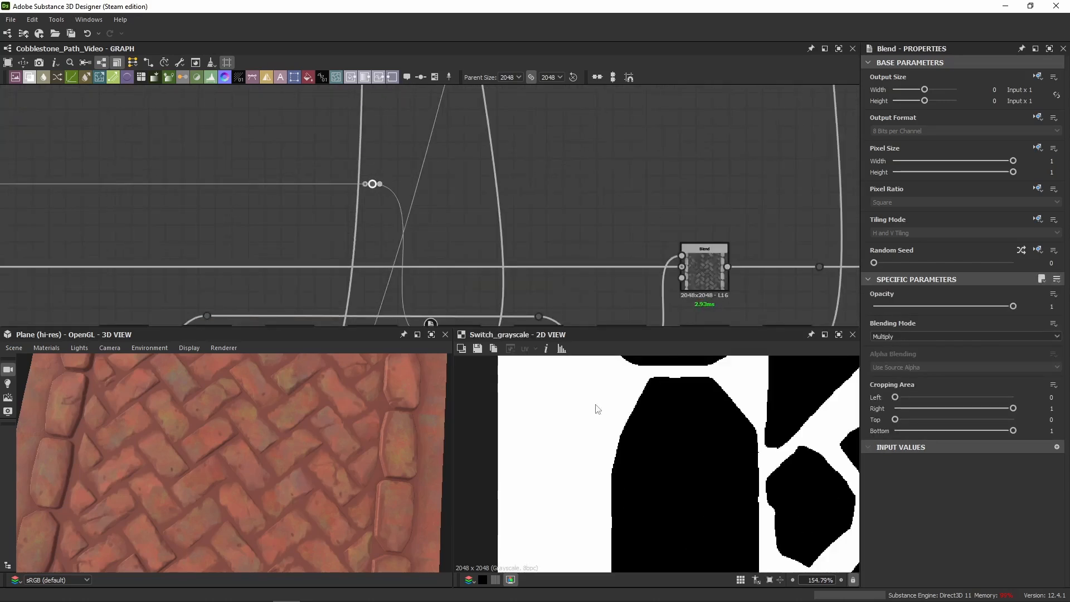
pyautogui.scroll(-3, 664, 463)
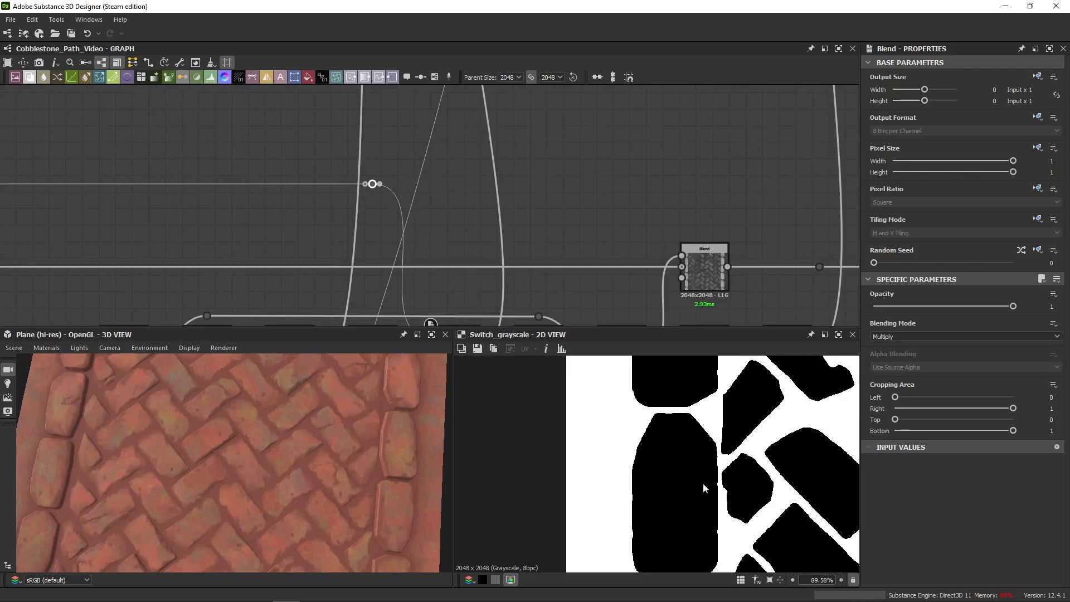
pyautogui.scroll(-3, 411, 208)
pyautogui.click(435, 209)
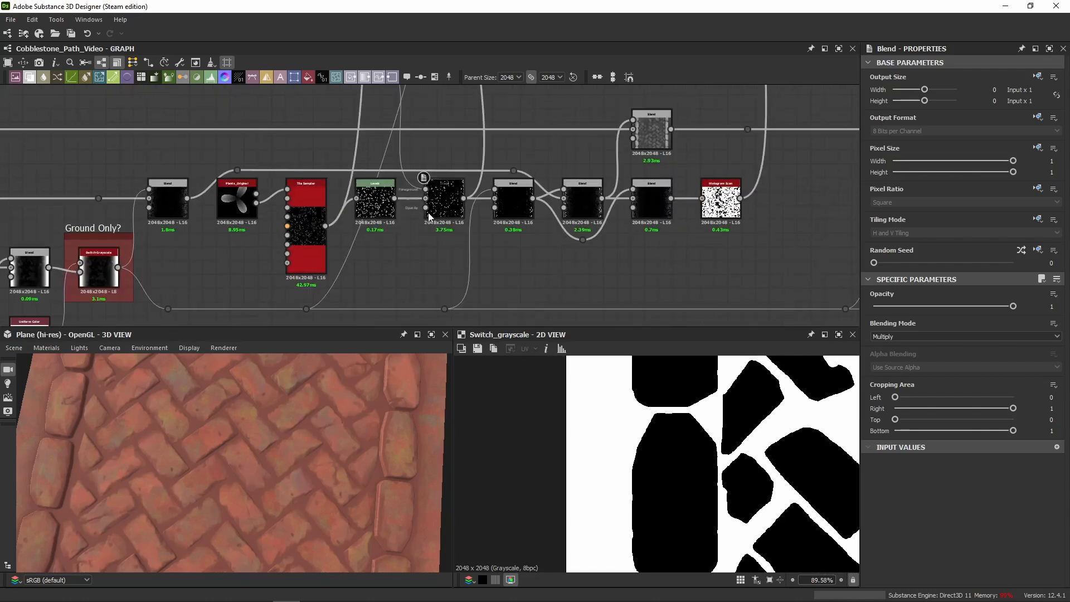
pyautogui.doubleClick(435, 217)
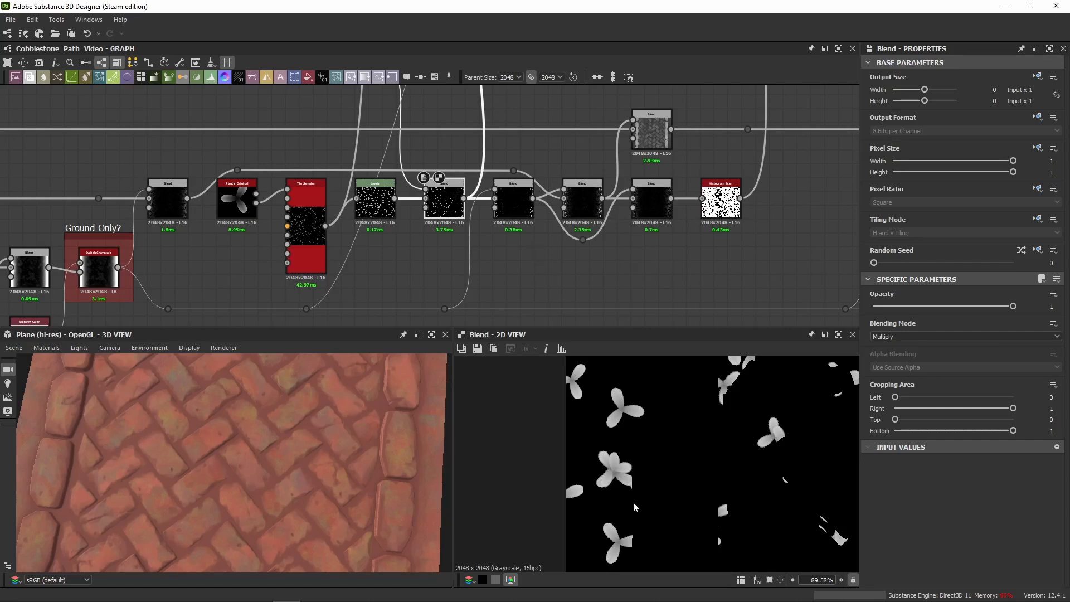
pyautogui.scroll(4, 647, 474)
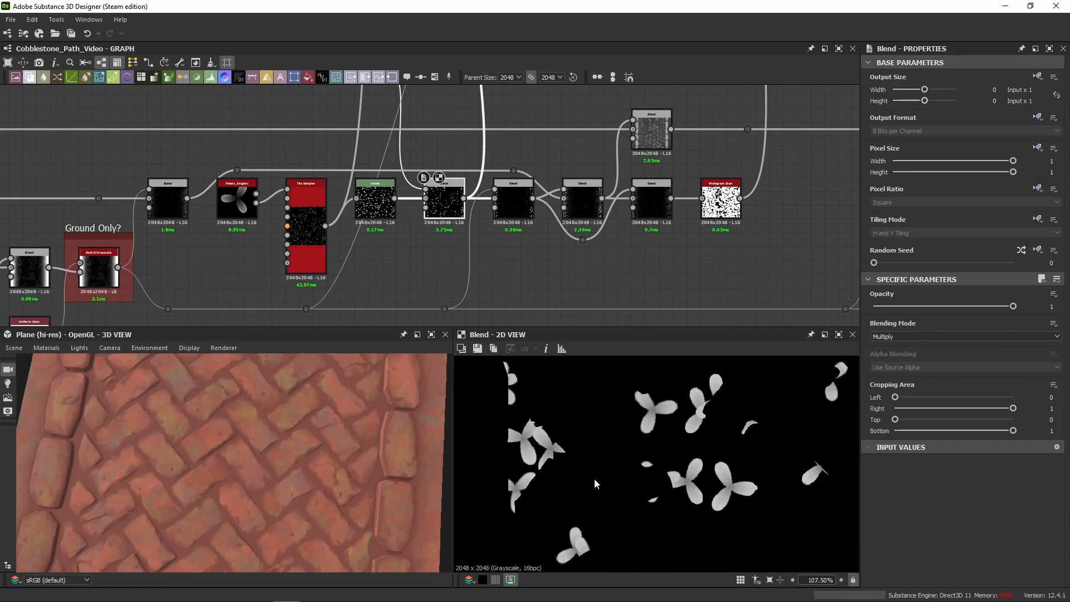
# Examine the leaf shapes in several areas of the height graph's Multiply Blend output
pyautogui.scroll(1, 567, 445)
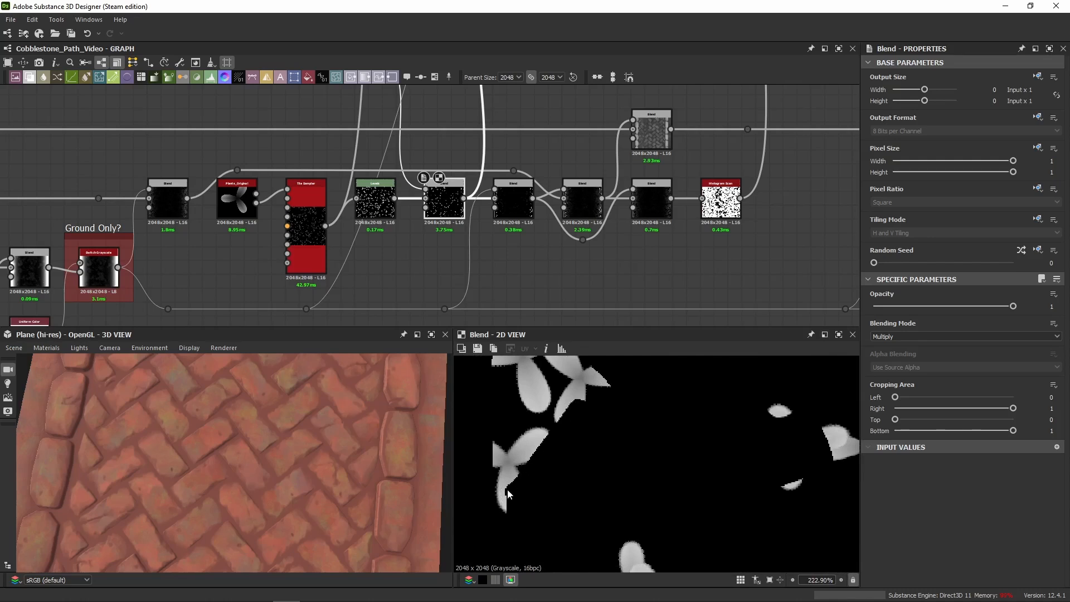
pyautogui.scroll(-4, 507, 489)
pyautogui.moveTo(583, 449); pyautogui.dragTo(520, 453, button='middle')
pyautogui.scroll(4, 607, 392)
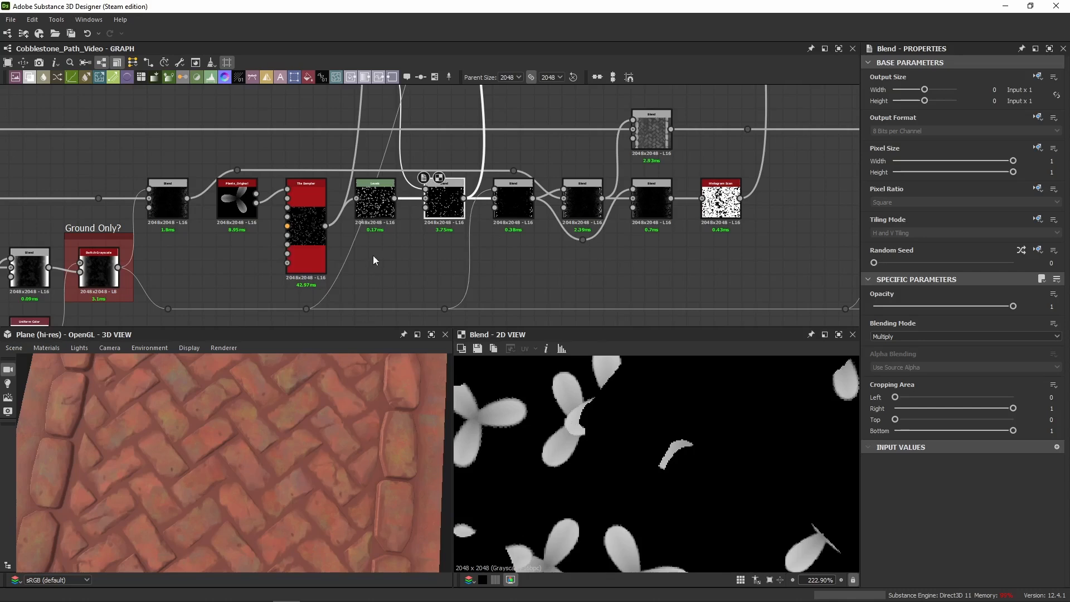
# Preview the Histogram Scan that receives the leaf Blend in the colour graph and inspect its white leaf mask
pyautogui.scroll(-4, 521, 207)
pyautogui.moveTo(520, 124); pyautogui.dragTo(501, 306, button='middle')
pyautogui.moveTo(509, 114); pyautogui.dragTo(509, 202, button='middle')
pyautogui.moveTo(577, 139); pyautogui.dragTo(574, 171, button='middle')
pyautogui.scroll(4, 575, 170)
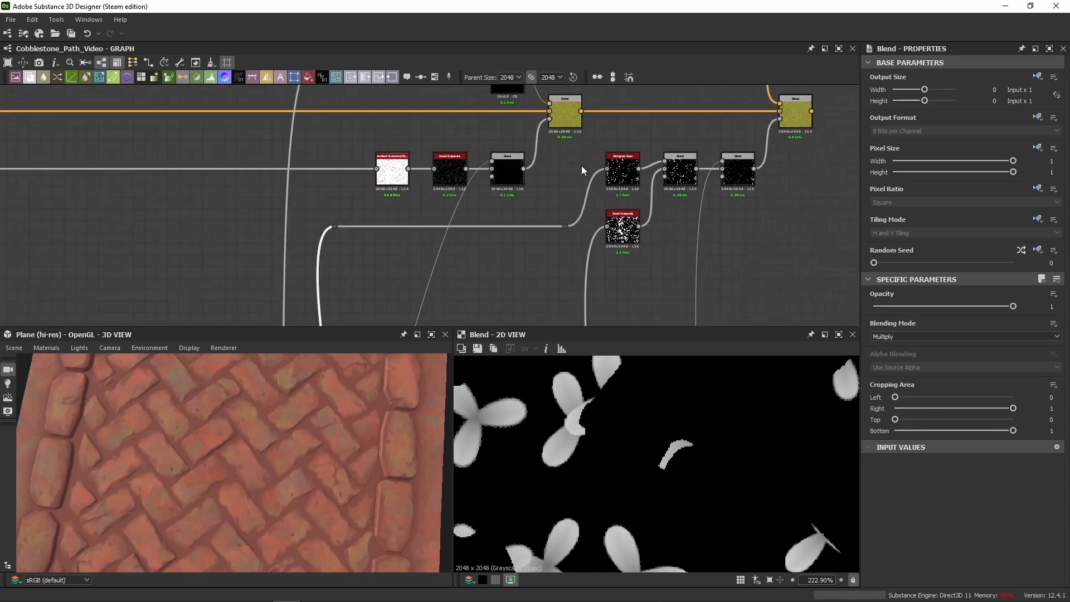
pyautogui.doubleClick(621, 168)
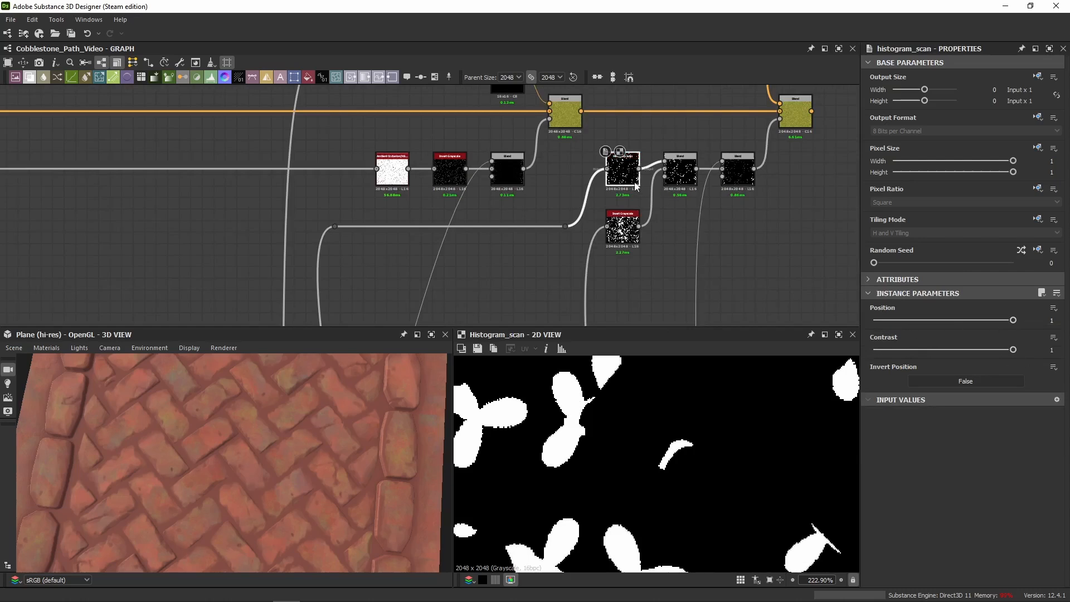
pyautogui.scroll(-6, 611, 424)
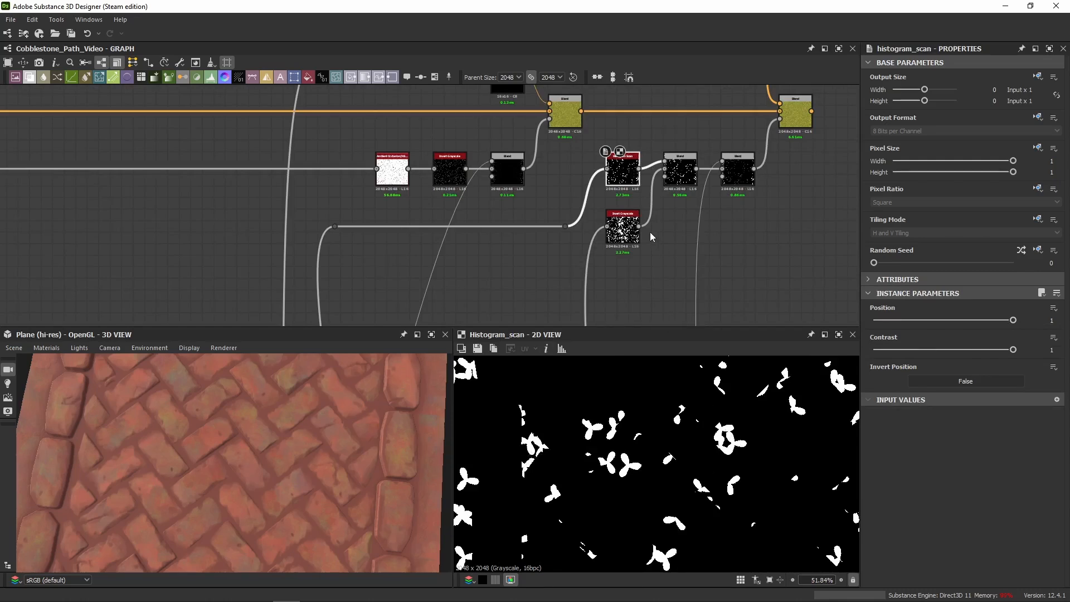
# Preview the Invert Grayscale node below the Histogram Scan and view its whole mask
pyautogui.moveTo(651, 236); pyautogui.dragTo(504, 248, button='middle')
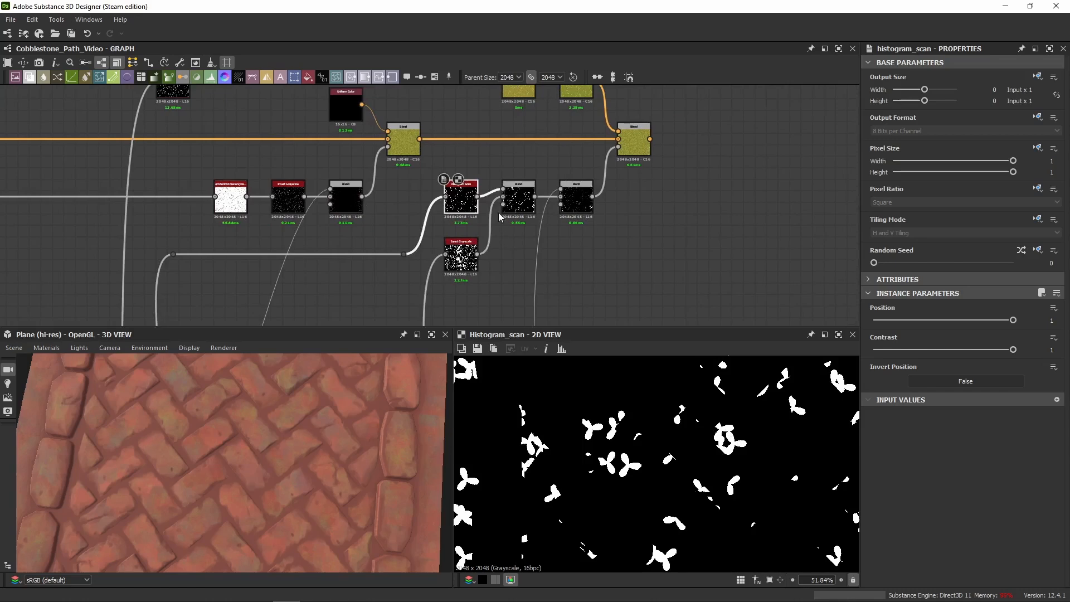
pyautogui.scroll(2, 480, 239)
pyautogui.moveTo(470, 273); pyautogui.dragTo(469, 212, button='middle')
pyautogui.doubleClick(470, 211)
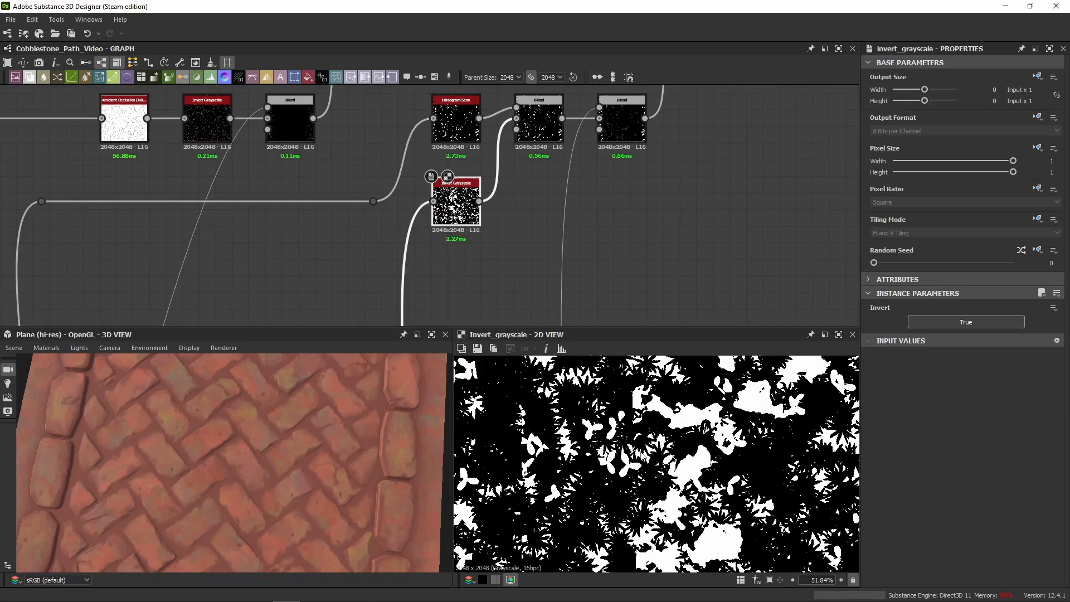
pyautogui.scroll(-5, 656, 464)
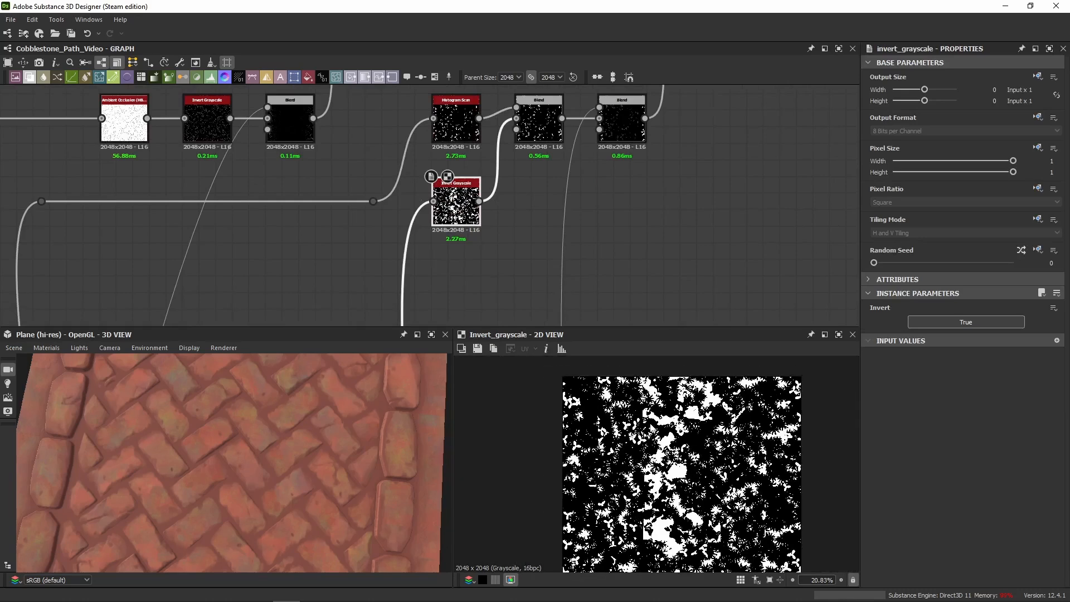
pyautogui.scroll(-1, 655, 464)
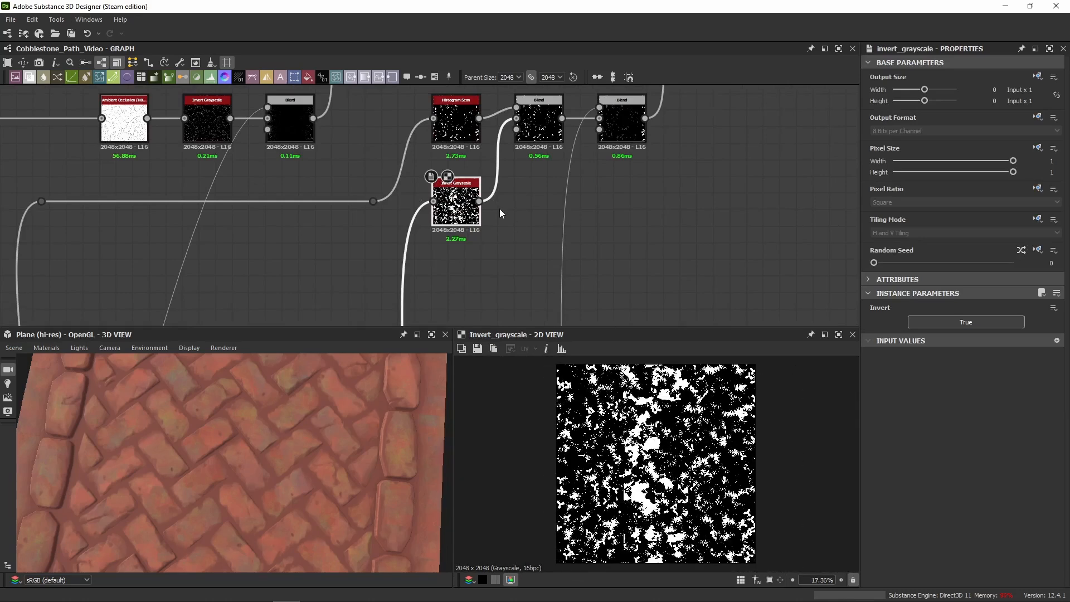
# Trace the Invert Grayscale input back to the height graph and compare its Histogram Scan with the preceding Subtract Blend
pyautogui.scroll(-4, 483, 250)
pyautogui.moveTo(477, 290); pyautogui.dragTo(507, 93, button='middle')
pyautogui.moveTo(504, 269); pyautogui.dragTo(507, 163, button='middle')
pyautogui.scroll(5, 495, 223)
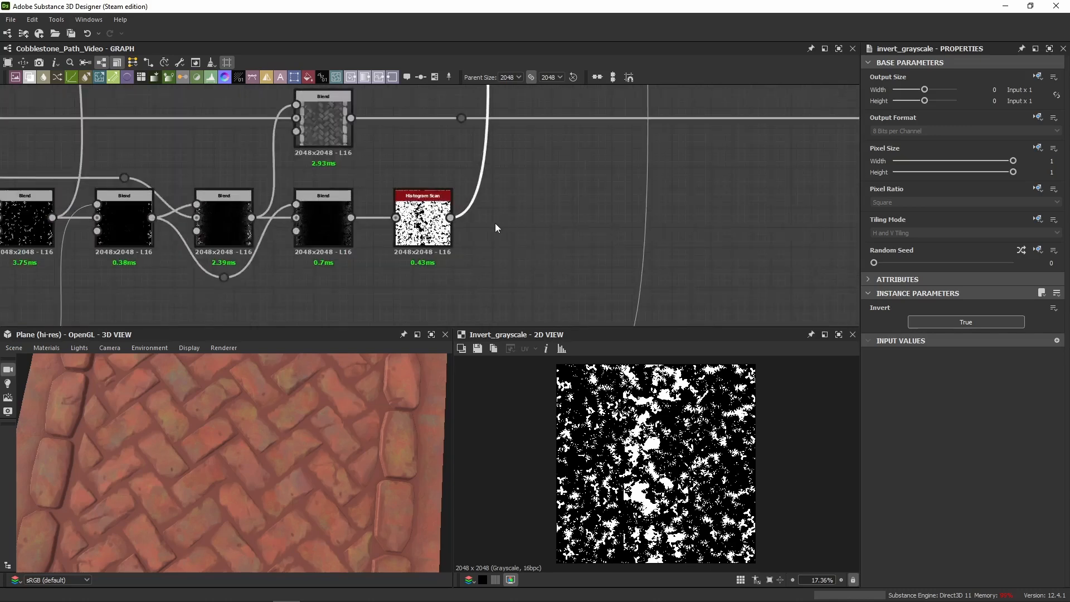
pyautogui.scroll(3, 495, 223)
pyautogui.click(370, 245)
pyautogui.moveTo(371, 245); pyautogui.dragTo(591, 247, button='middle')
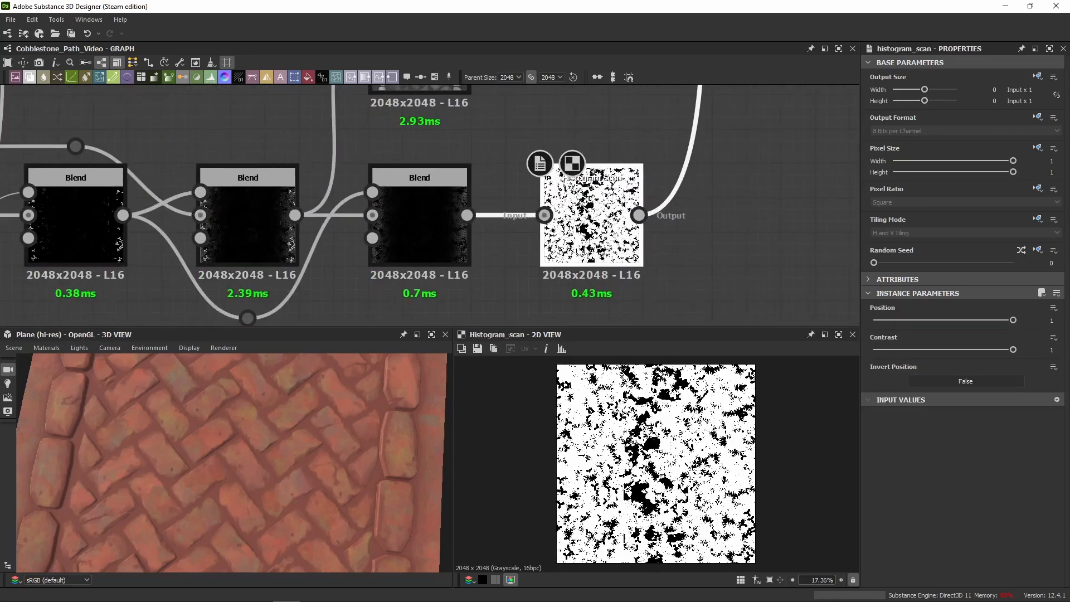
pyautogui.click(434, 252)
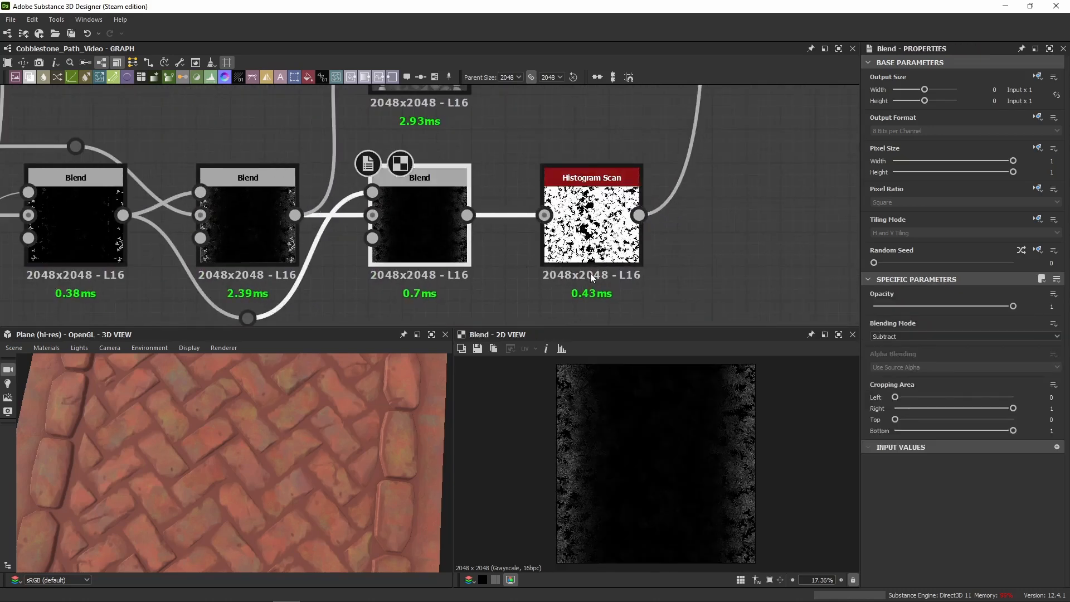
pyautogui.click(606, 252)
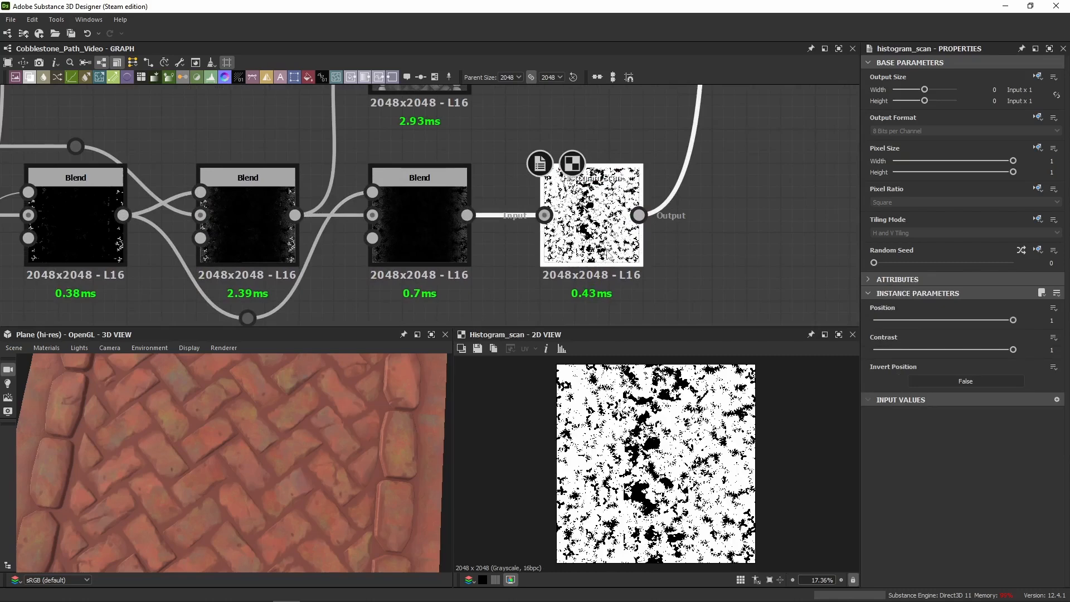
pyautogui.click(450, 231)
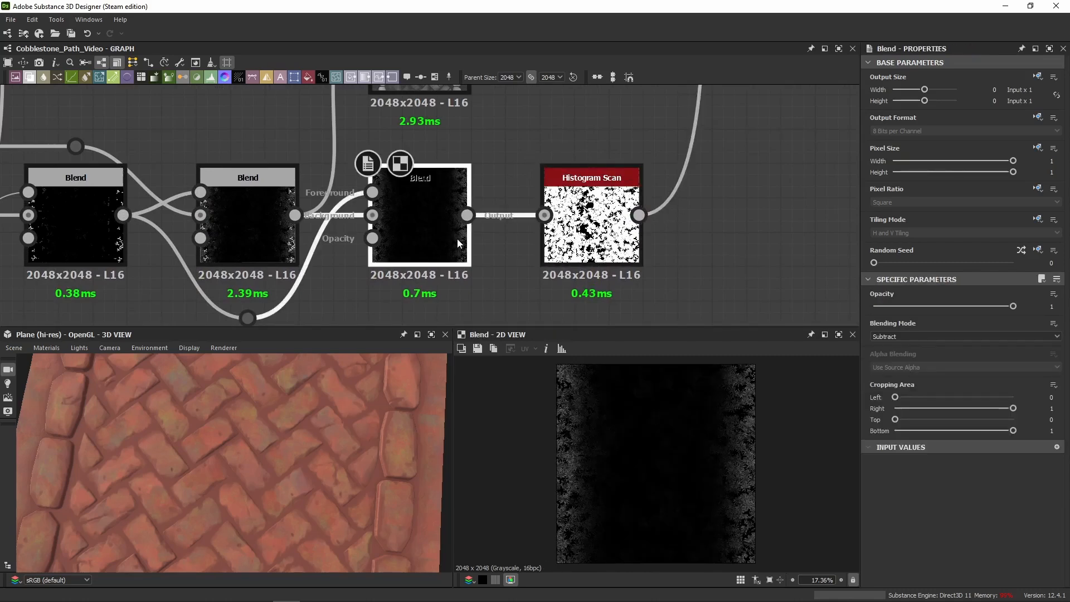
# Inspect the Subtract Blend's dark plant shapes up close, from the edges to the middle of the path
pyautogui.scroll(5, 604, 510)
pyautogui.scroll(-1, 613, 475)
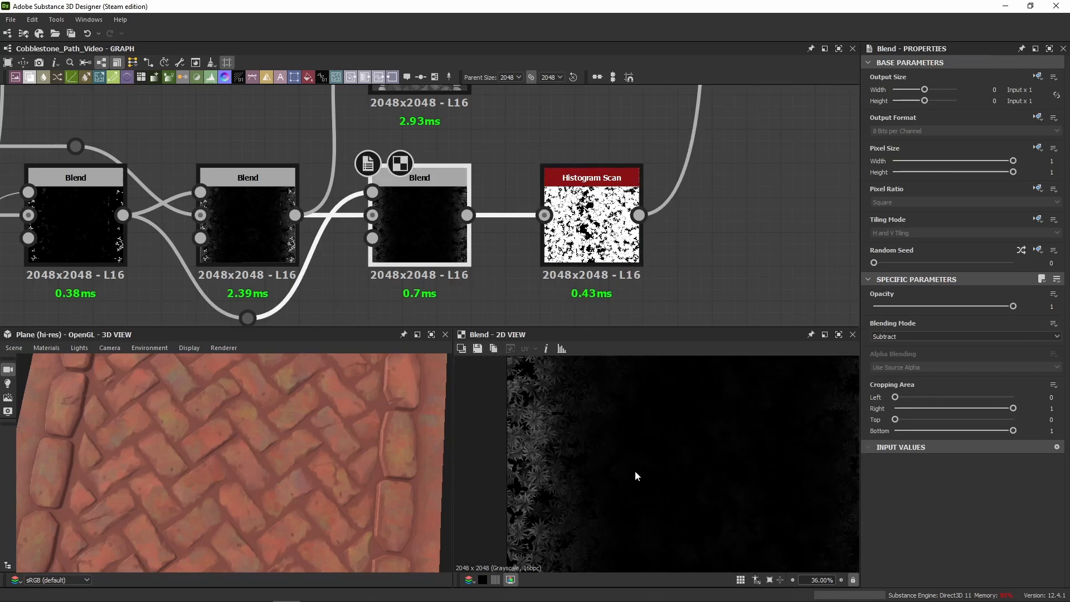
pyautogui.scroll(-1, 567, 447)
pyautogui.scroll(3, 566, 442)
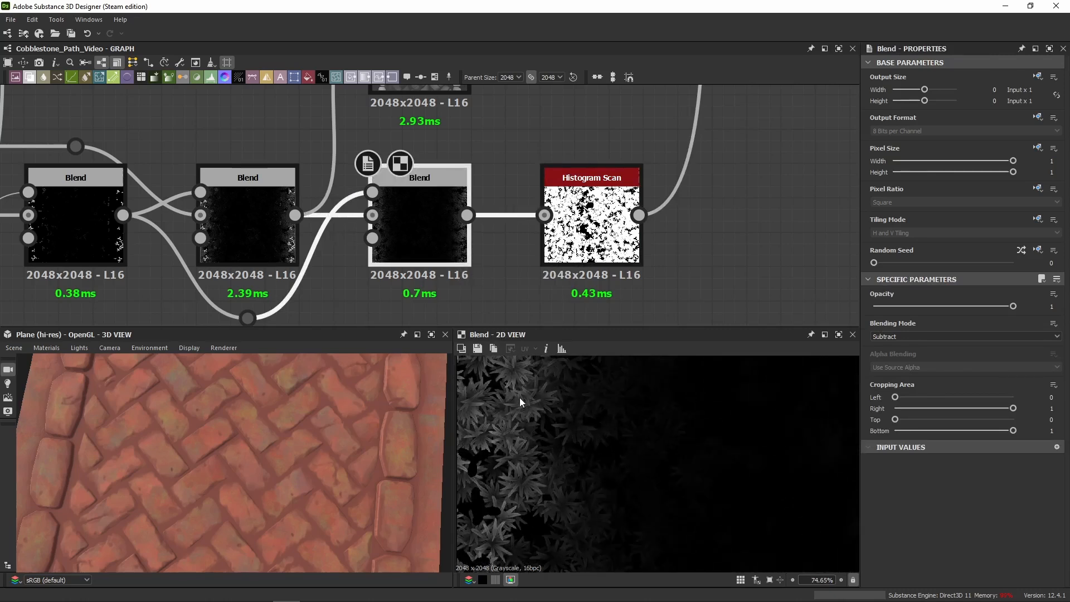
pyautogui.moveTo(617, 417); pyautogui.dragTo(468, 403, button='middle')
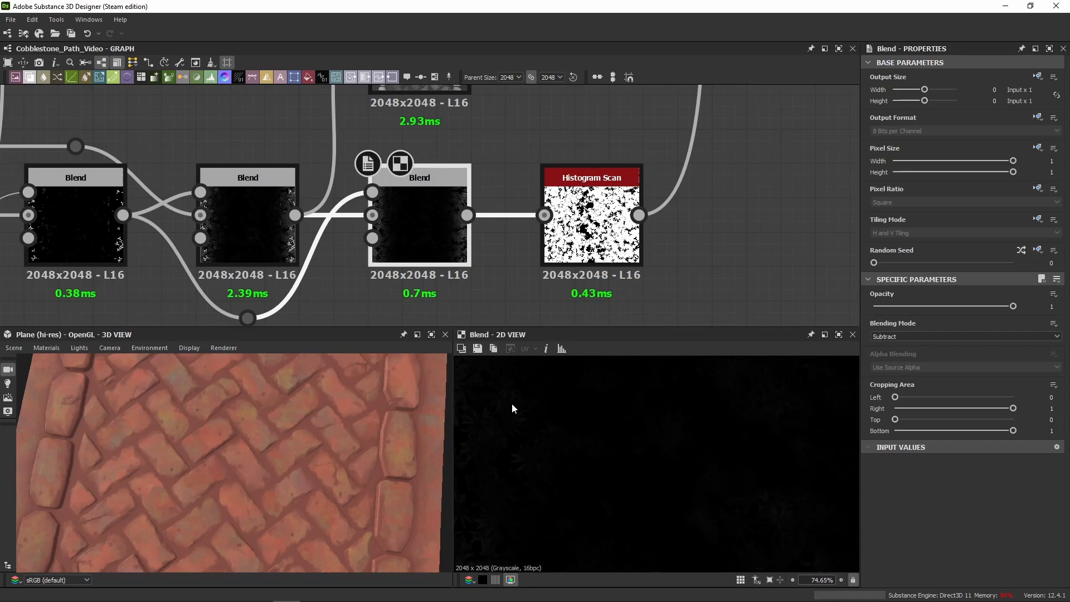
pyautogui.scroll(-1, 594, 419)
pyautogui.moveTo(709, 436); pyautogui.dragTo(549, 416, button='middle')
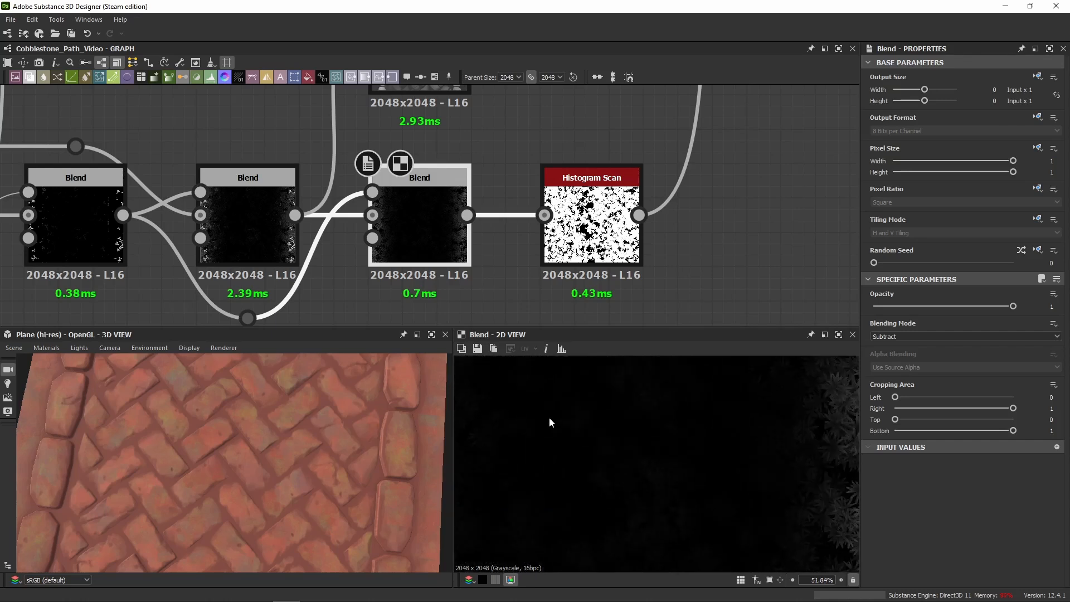
pyautogui.scroll(2, 636, 440)
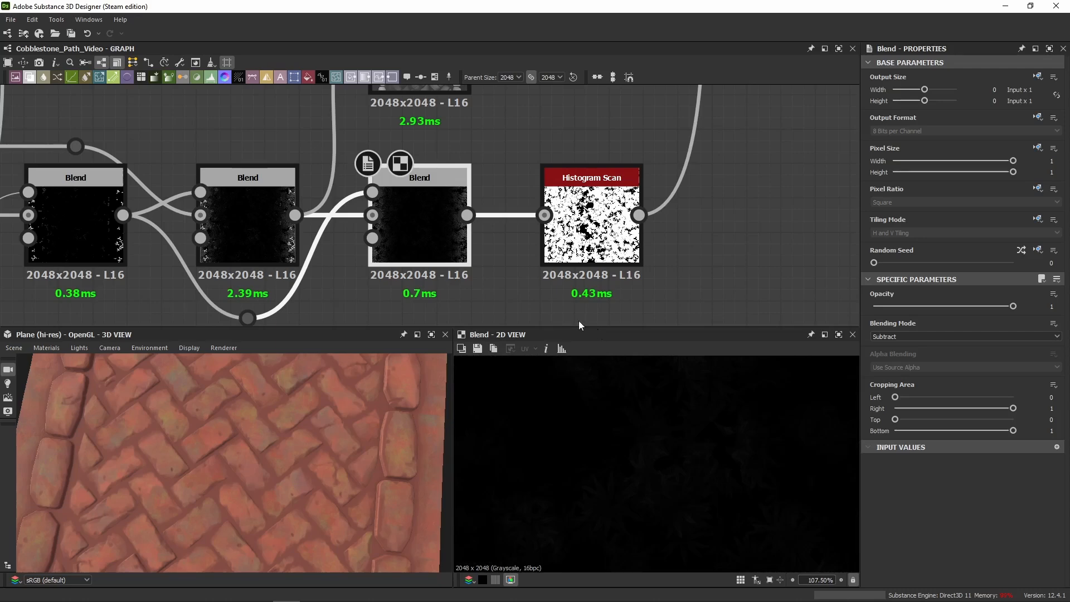
# Compare the Subtract Blend with the Histogram Scan after it in the same zoomed-in area
pyautogui.moveTo(559, 300); pyautogui.dragTo(515, 309, button='middle')
pyautogui.doubleClick(563, 249)
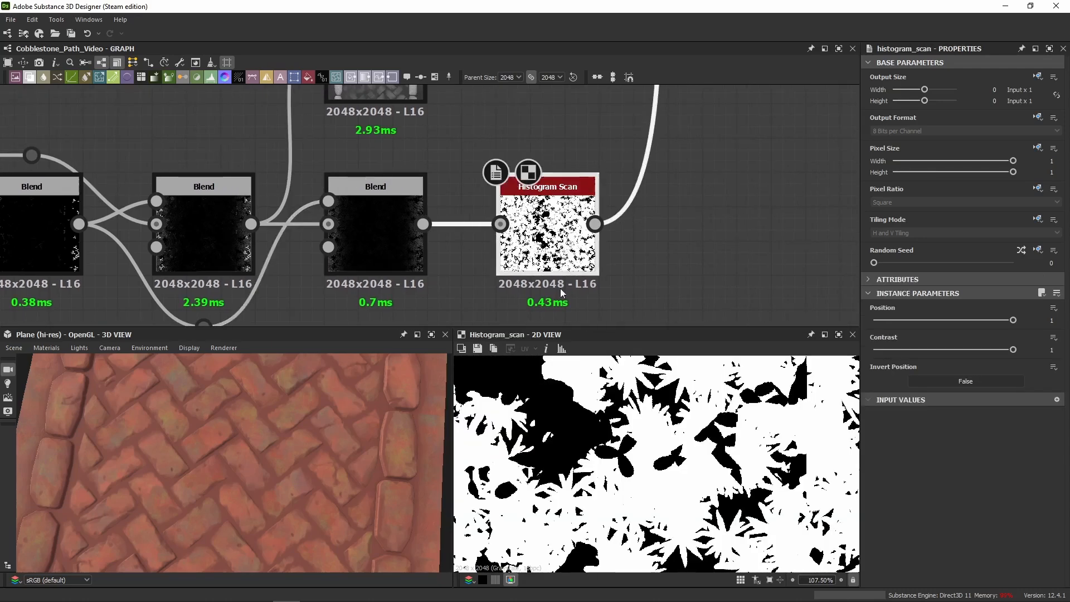
pyautogui.doubleClick(385, 256)
pyautogui.doubleClick(549, 248)
# Inspect the black leaf and gap shapes in the height graph's Histogram Scan at several zoom levels
pyautogui.scroll(-5, 632, 449)
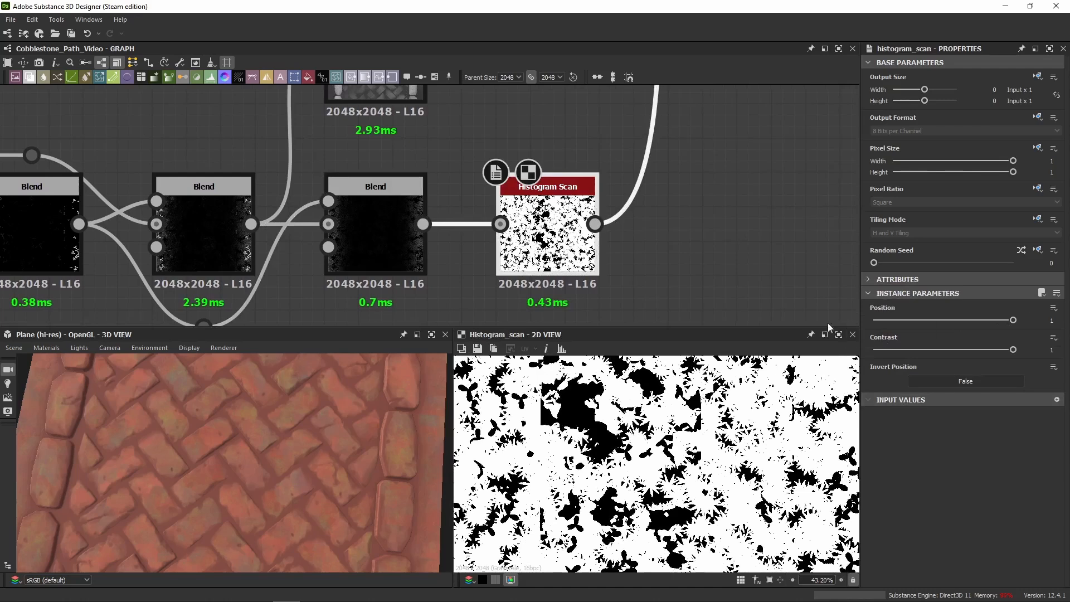
pyautogui.scroll(5, 572, 415)
pyautogui.scroll(6, 572, 415)
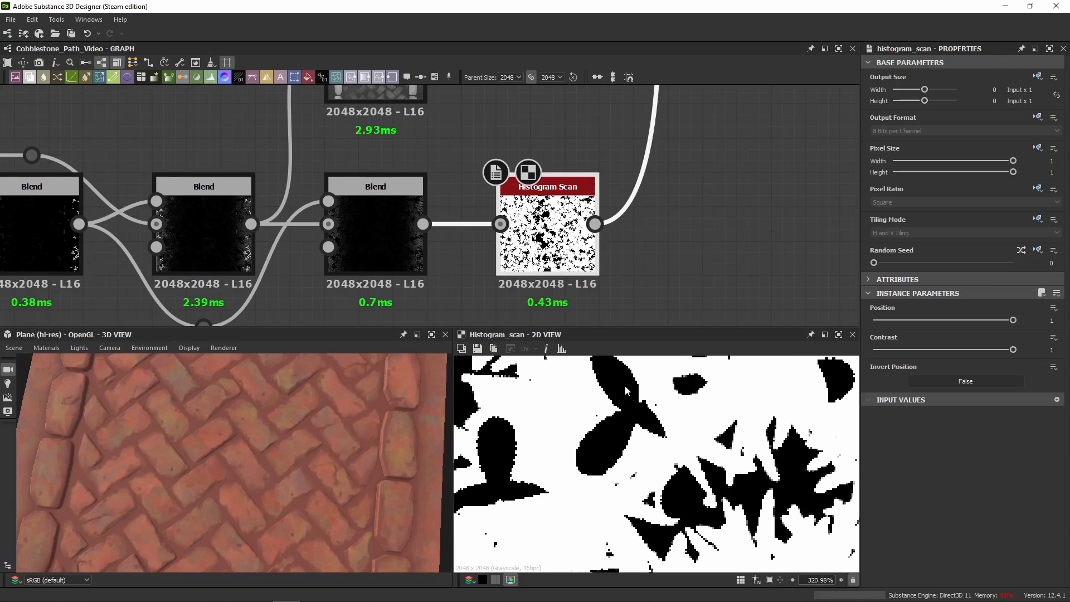
pyautogui.scroll(-2, 612, 439)
pyautogui.scroll(-9, 611, 436)
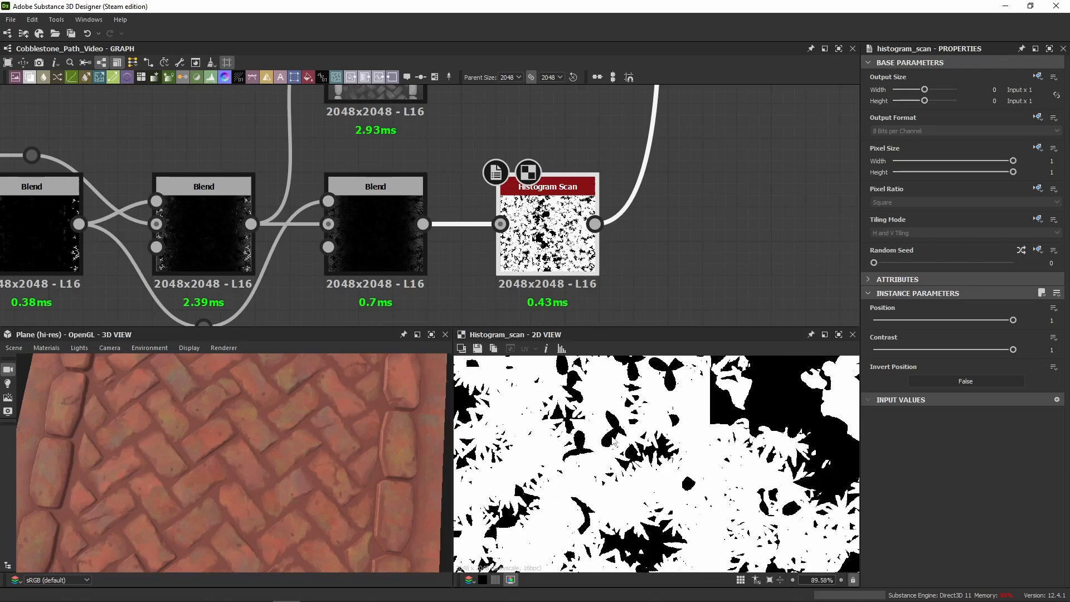
pyautogui.scroll(9, 559, 419)
pyautogui.moveTo(468, 399); pyautogui.dragTo(619, 407, button='middle')
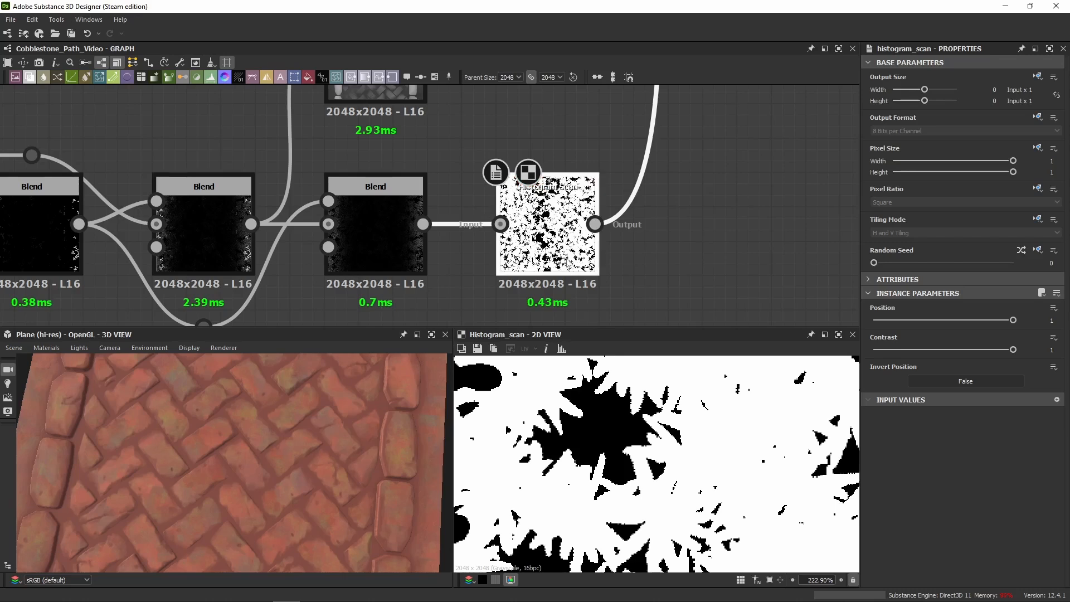
# Return to the colour graph's Invert Grayscale node and inspect its white leaf and gap shapes up close
pyautogui.scroll(-3, 654, 310)
pyautogui.scroll(-4, 626, 219)
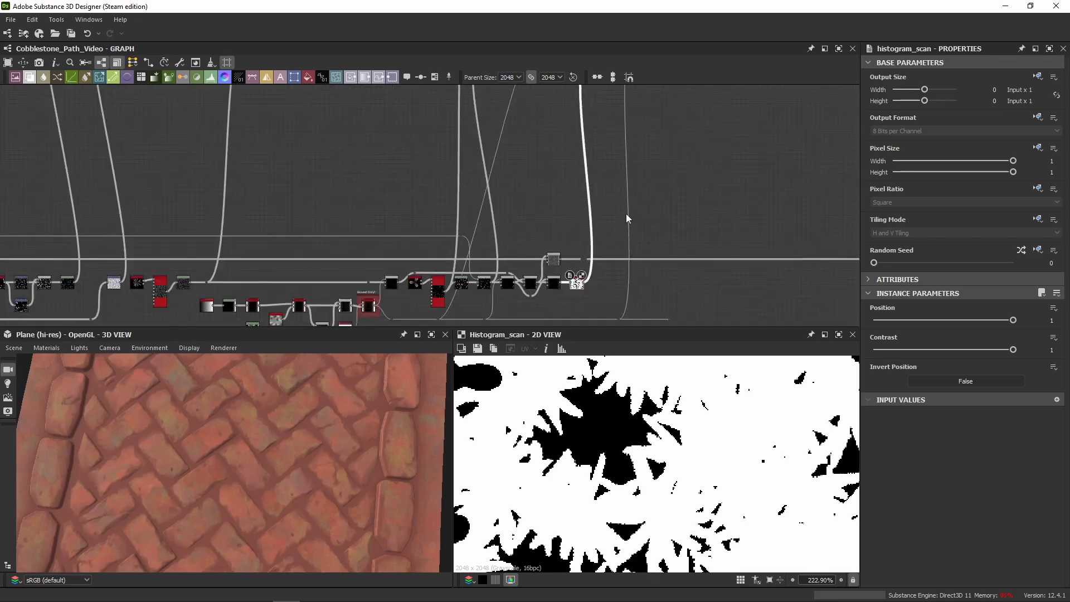
pyautogui.scroll(6, 613, 240)
pyautogui.click(519, 283)
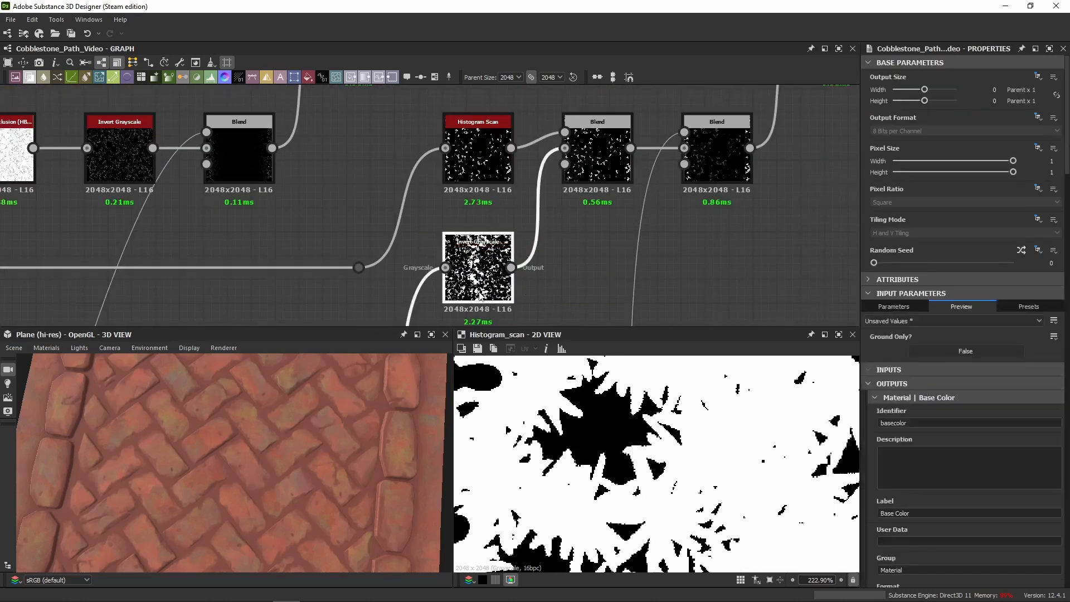
pyautogui.doubleClick(479, 295)
pyautogui.scroll(-4, 613, 476)
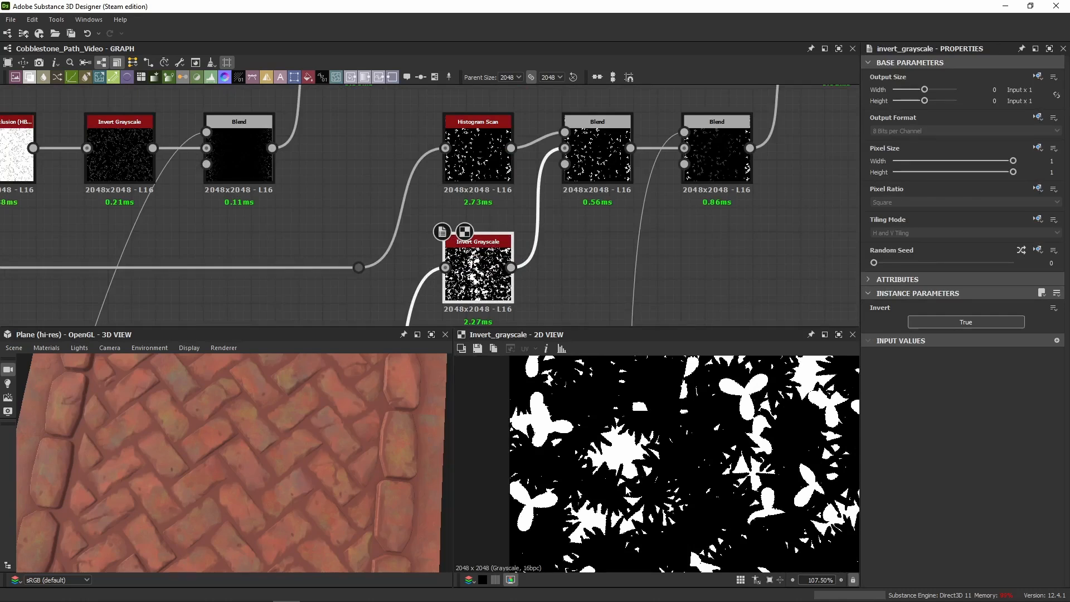
pyautogui.scroll(4, 618, 450)
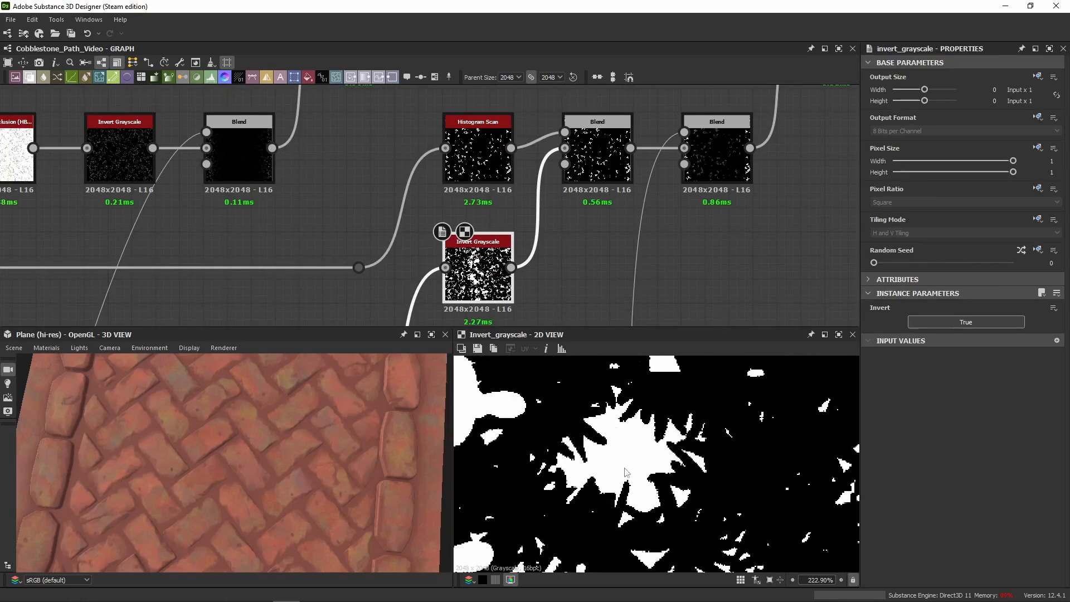
pyautogui.moveTo(625, 467); pyautogui.dragTo(794, 481, button='middle')
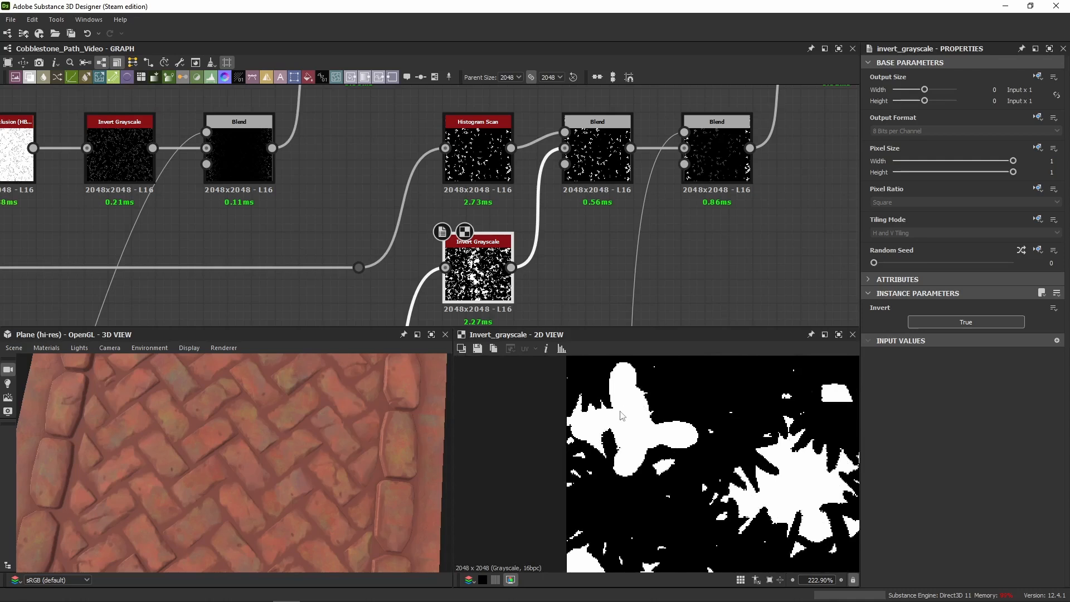
# Preview the Multiply Blend that combines the Histogram Scan with the Invert Grayscale mask
pyautogui.moveTo(564, 266); pyautogui.dragTo(514, 315, button='middle')
pyautogui.doubleClick(547, 206)
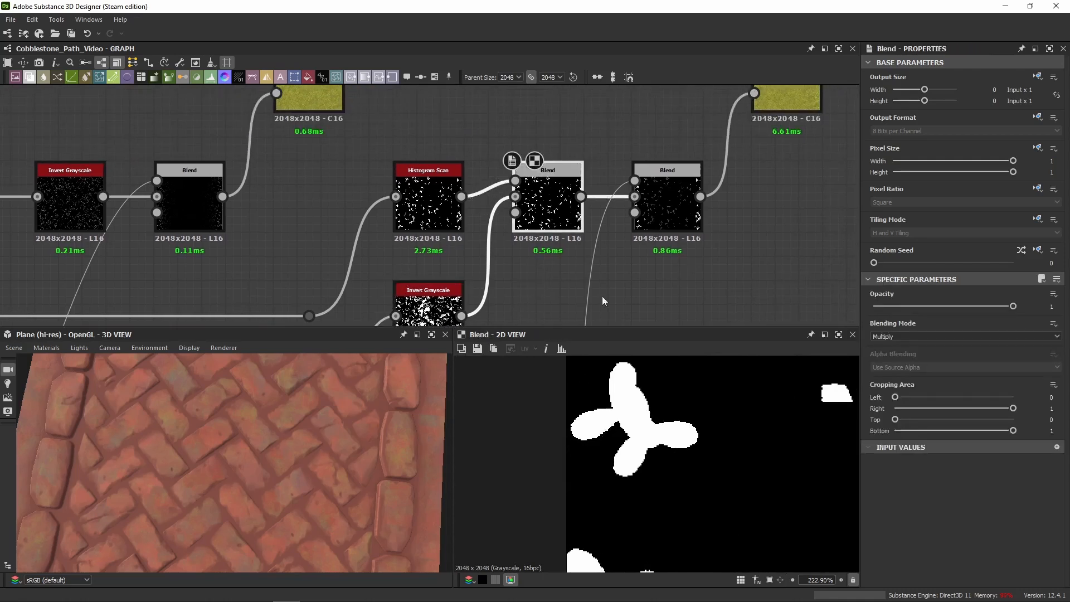
pyautogui.scroll(-10, 724, 504)
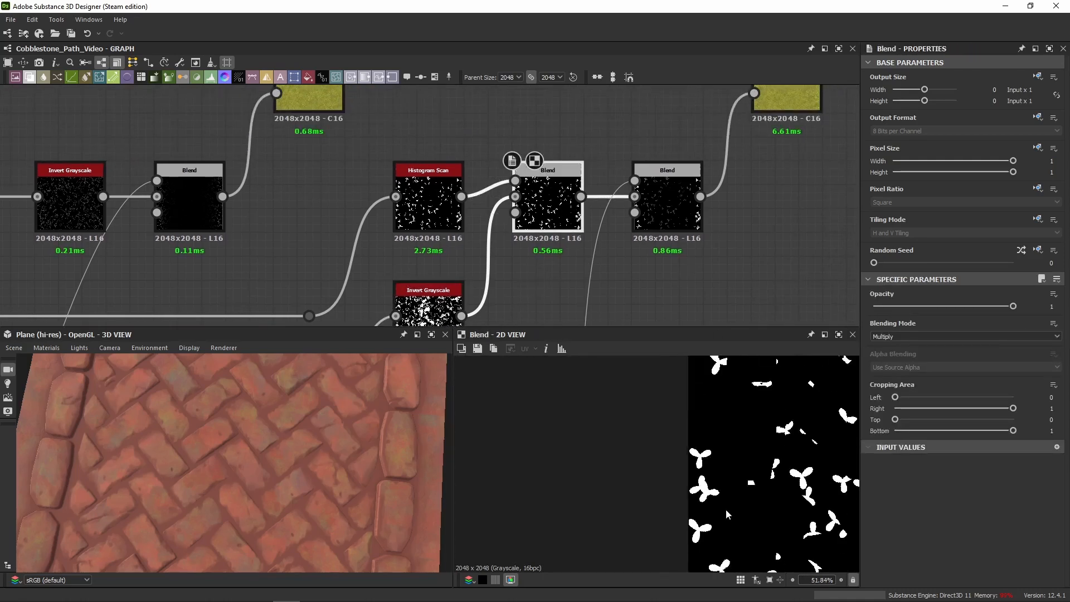
pyautogui.scroll(3, 727, 492)
# Compare the edges of a single leaf between the Histogram Scan and the Multiply Blend that follows it
pyautogui.click(429, 203)
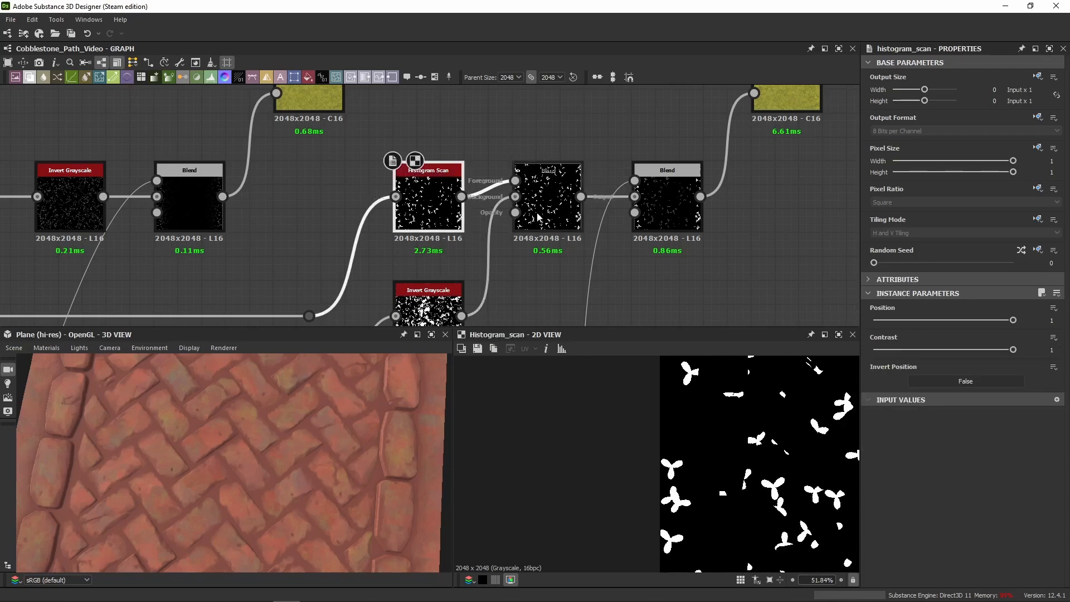
pyautogui.click(549, 221)
pyautogui.moveTo(549, 221); pyautogui.dragTo(459, 200, button='middle')
pyautogui.scroll(12, 724, 518)
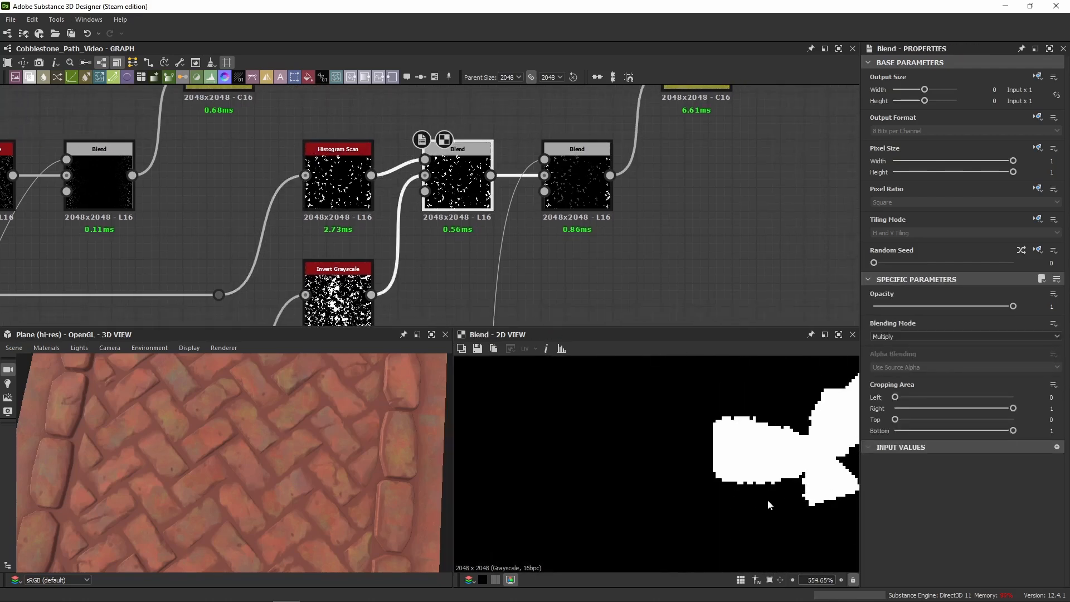
pyautogui.doubleClick(307, 175)
pyautogui.doubleClick(365, 184)
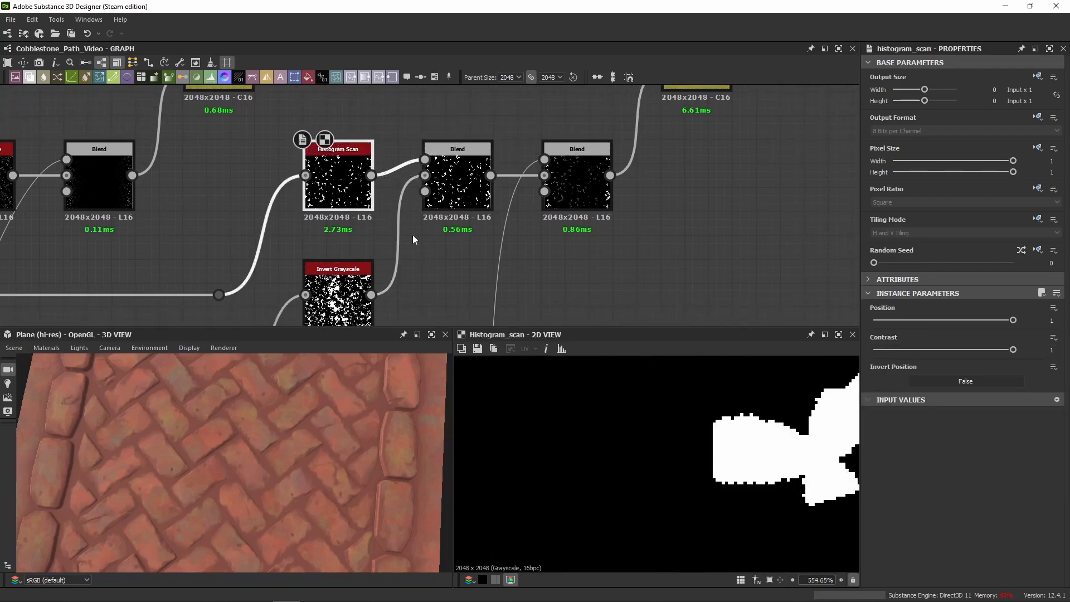
pyautogui.doubleClick(463, 195)
pyautogui.doubleClick(355, 195)
pyautogui.doubleClick(472, 203)
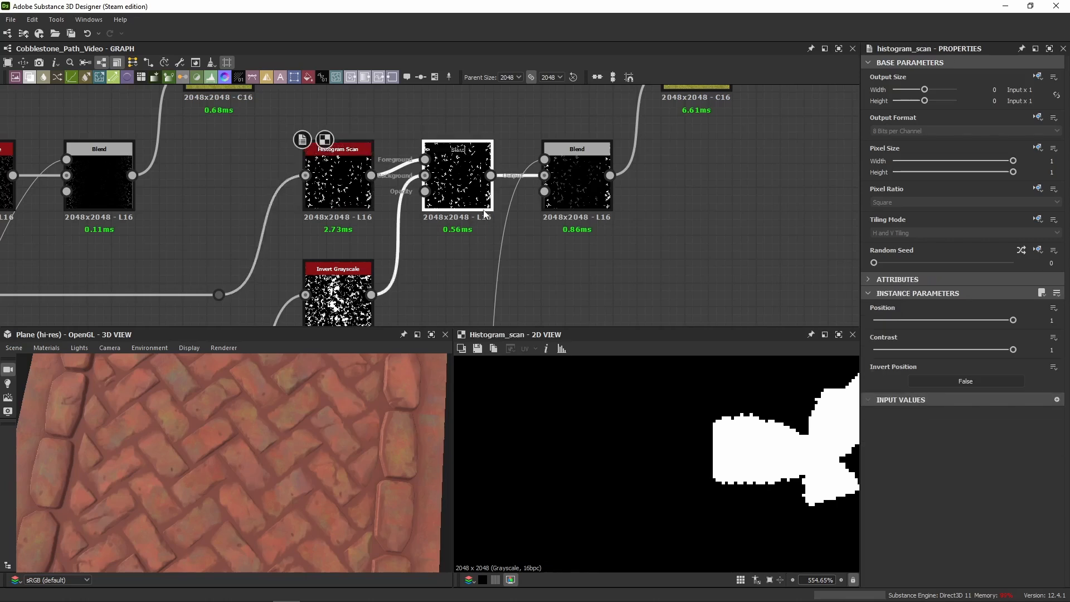
# Compare the leaf shapes in the Histogram Scan with those in the Multiply Blend that follows it
pyautogui.scroll(-10, 767, 437)
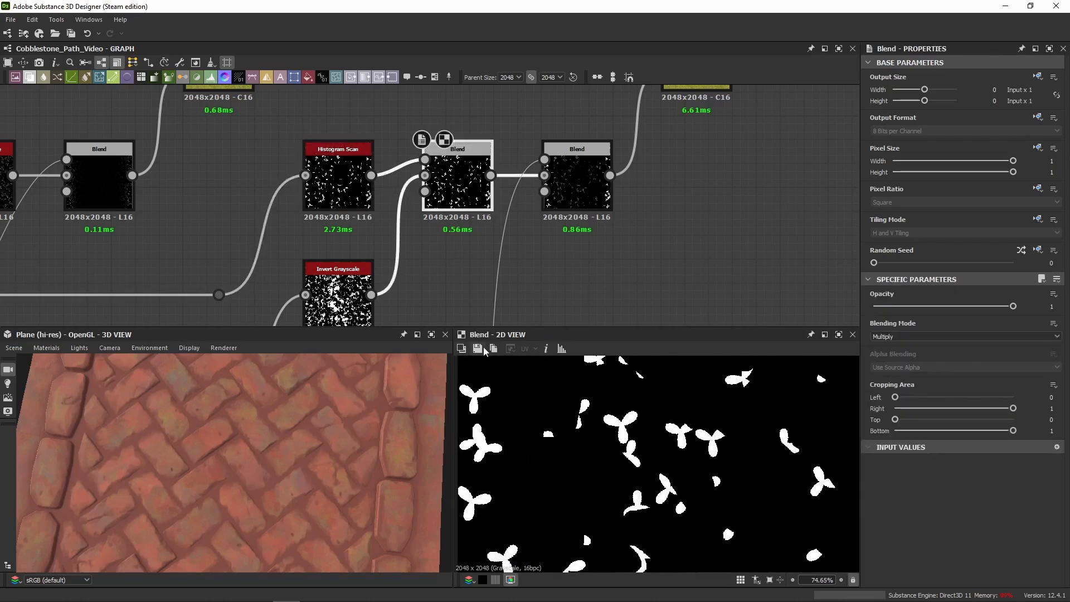
pyautogui.doubleClick(337, 303)
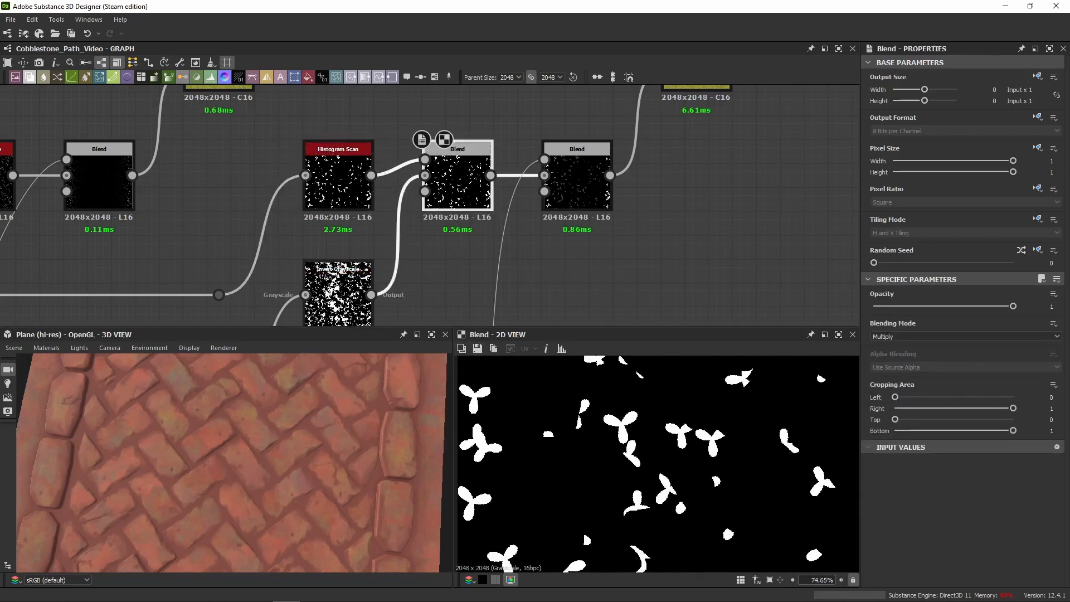
pyautogui.doubleClick(343, 198)
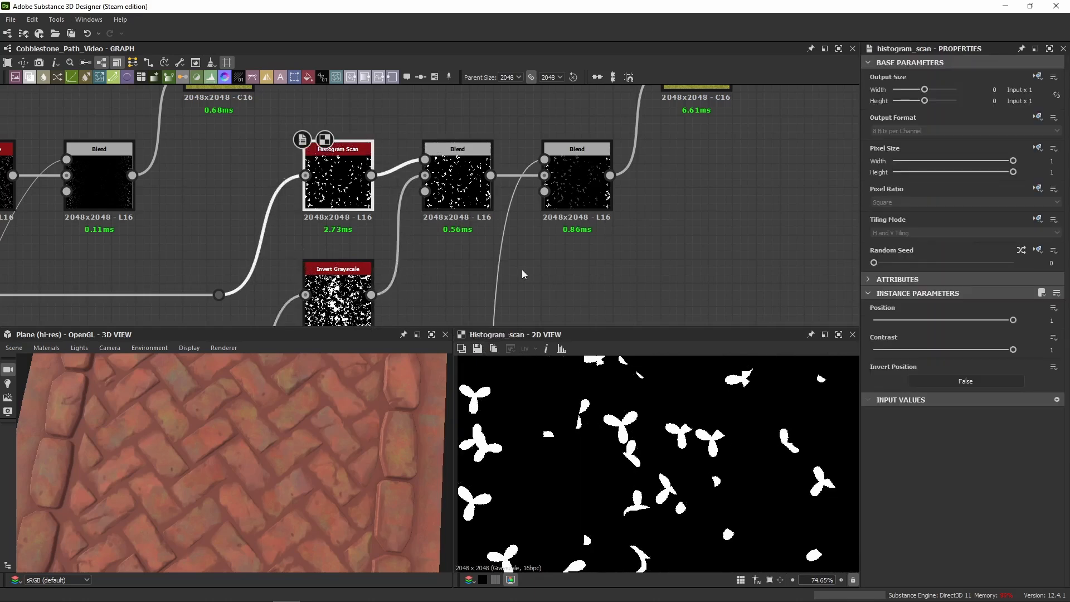
pyautogui.doubleClick(471, 210)
# Preview the last Blend of the leaf-mask chain and check the blending settings of it and the Blend before it
pyautogui.click(587, 200)
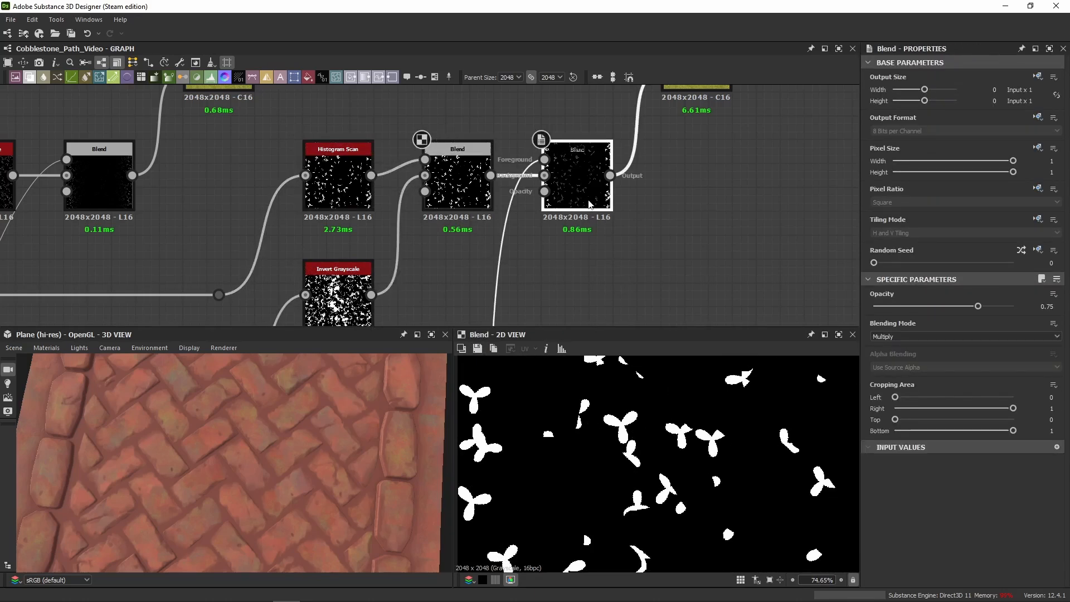
pyautogui.doubleClick(589, 204)
pyautogui.scroll(-6, 761, 490)
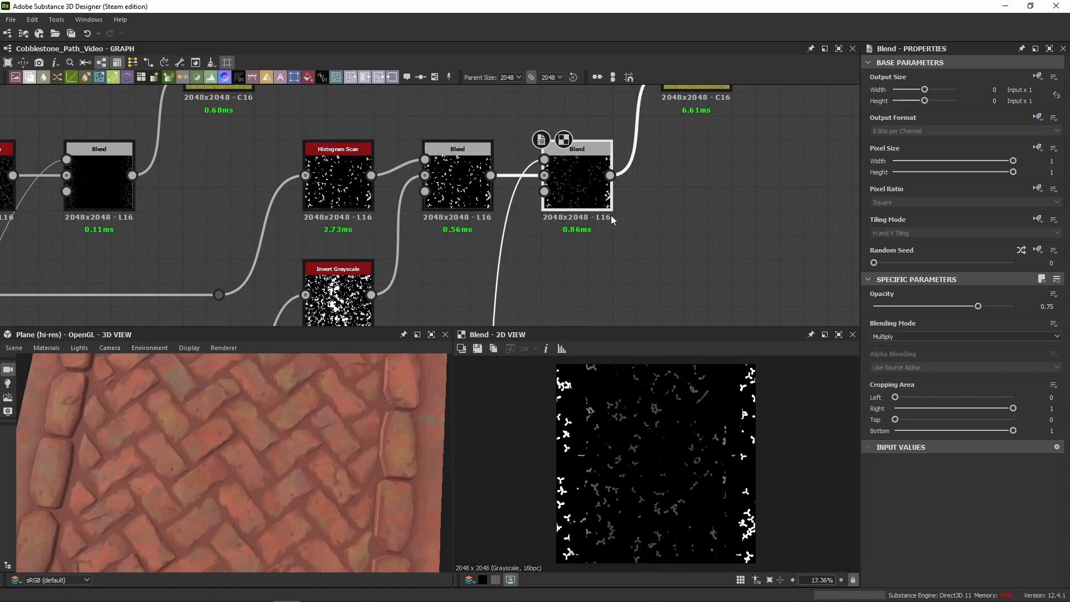
pyautogui.moveTo(600, 199)
pyautogui.mouseDown(button='middle')
pyautogui.moveTo(501, 292)
pyautogui.moveTo(620, 195)
pyautogui.mouseUp(button='middle')
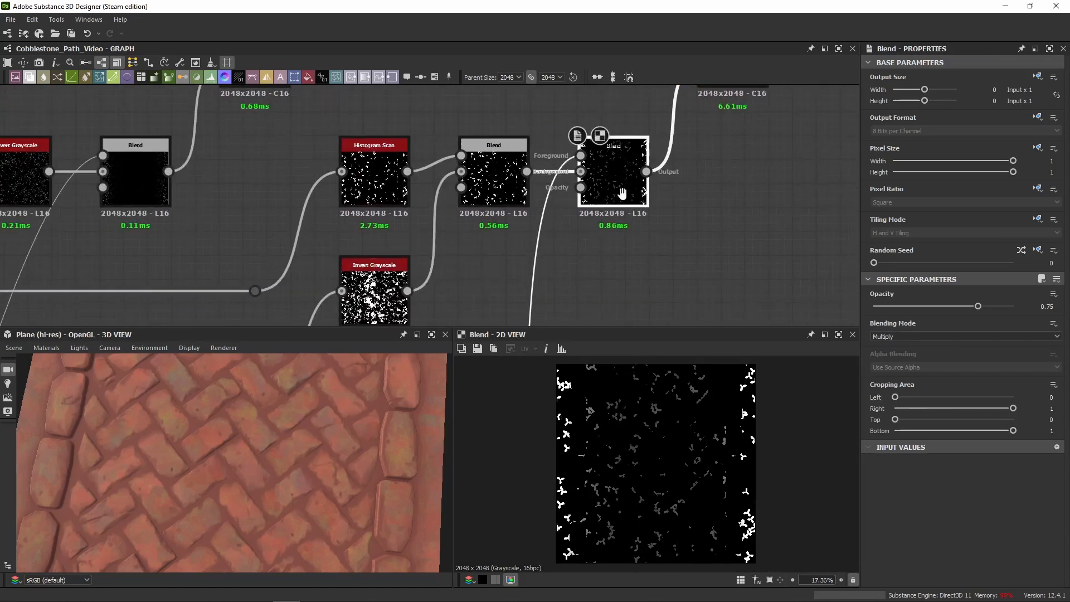
pyautogui.click(385, 194)
pyautogui.click(494, 180)
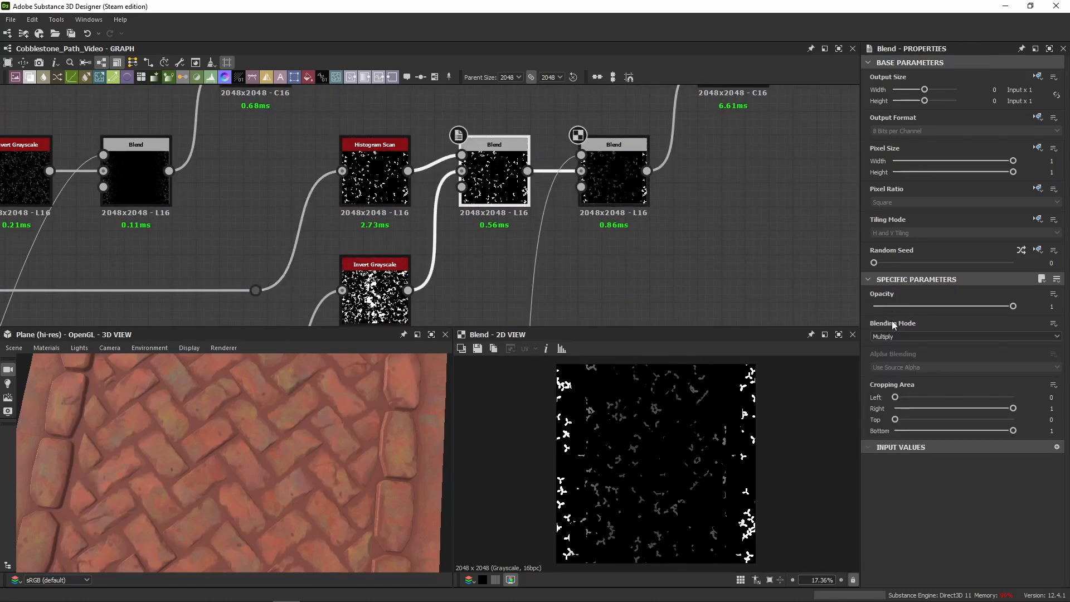
pyautogui.click(614, 195)
# Preview the plant-colour Blend that uses the leaf mask and inspect its leaves up close
pyautogui.moveTo(722, 138); pyautogui.dragTo(543, 278, button='middle')
pyautogui.doubleClick(549, 210)
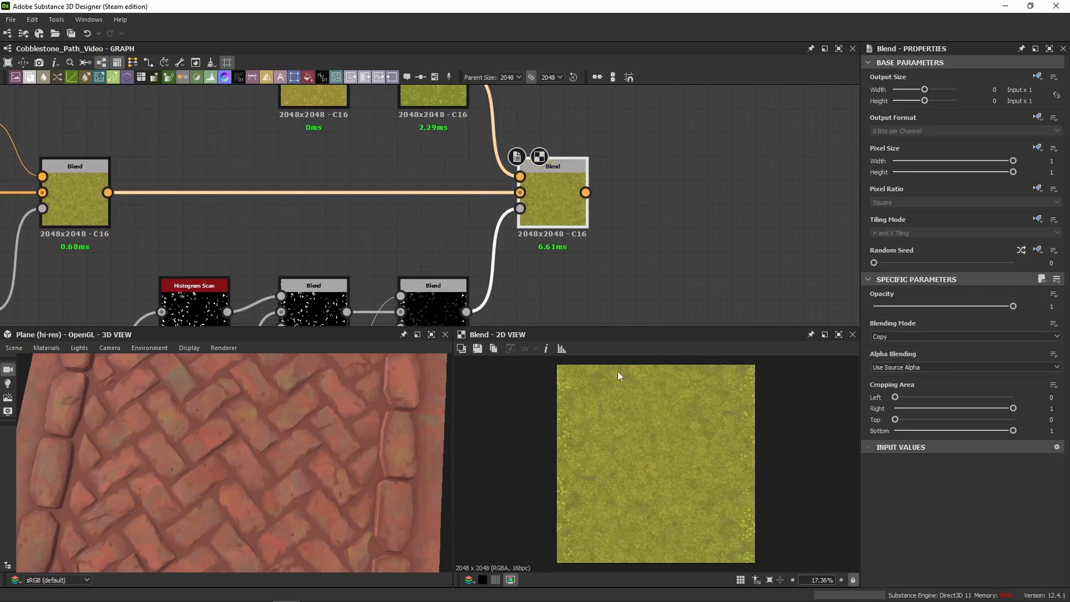
pyautogui.scroll(8, 656, 466)
pyautogui.scroll(-7, 658, 466)
pyautogui.moveTo(657, 466); pyautogui.dragTo(715, 384, button='middle')
pyautogui.scroll(9, 606, 509)
pyautogui.moveTo(606, 509); pyautogui.dragTo(646, 478, button='middle')
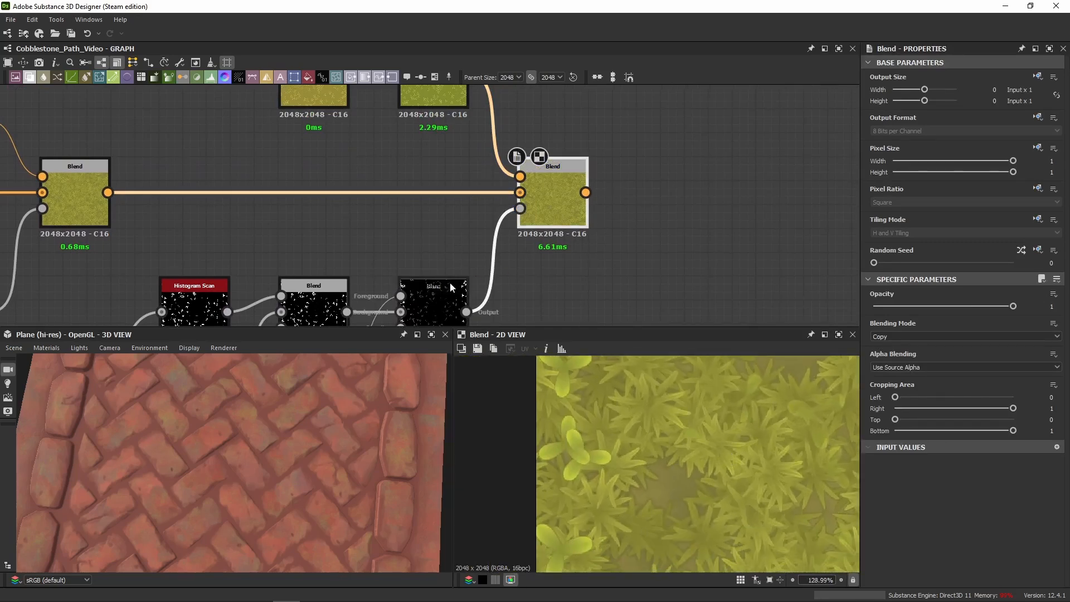
# Check the leaf mask's last Blend, then examine the leaf and grass edges in the plant-colour Blend at several zoom levels
pyautogui.doubleClick(447, 300)
pyautogui.doubleClick(541, 190)
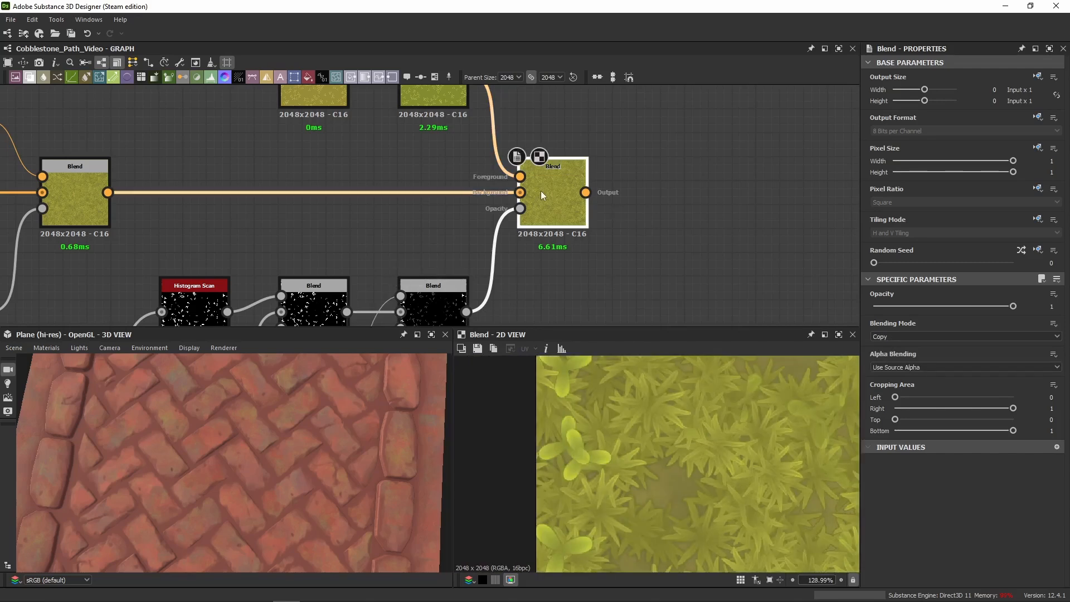
pyautogui.scroll(4, 761, 386)
pyautogui.scroll(3, 696, 404)
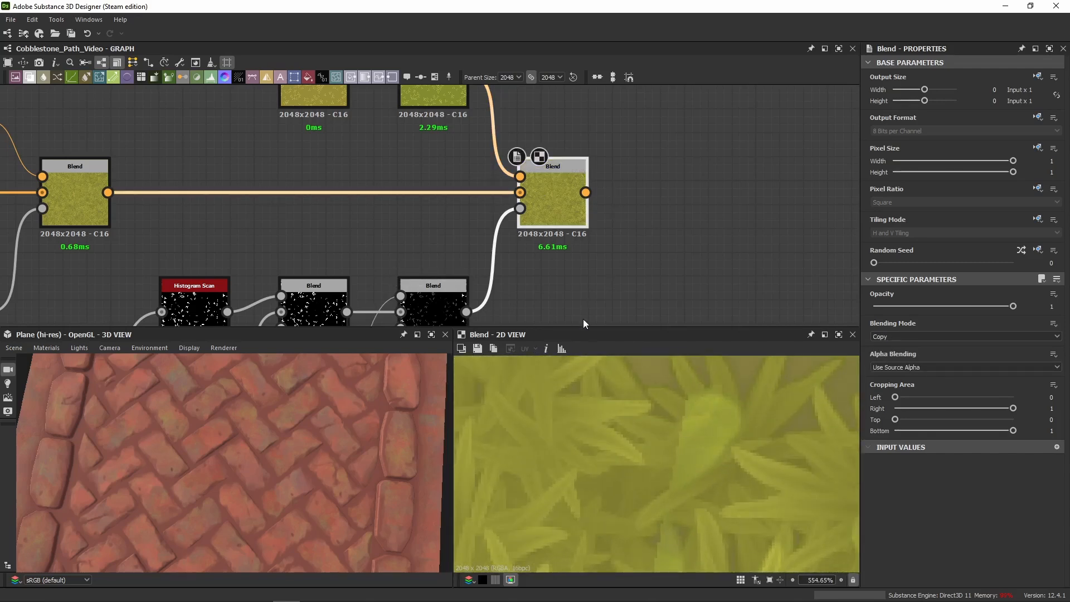
pyautogui.moveTo(583, 319); pyautogui.dragTo(548, 290, button='middle')
pyautogui.scroll(-4, 691, 474)
pyautogui.scroll(5, 668, 463)
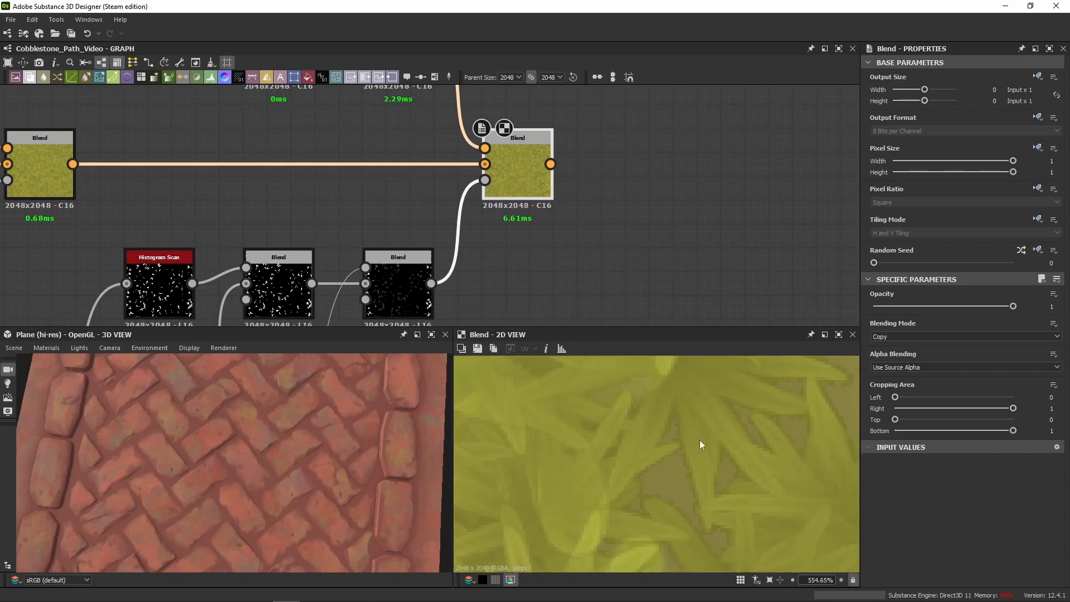
pyautogui.scroll(-3, 652, 448)
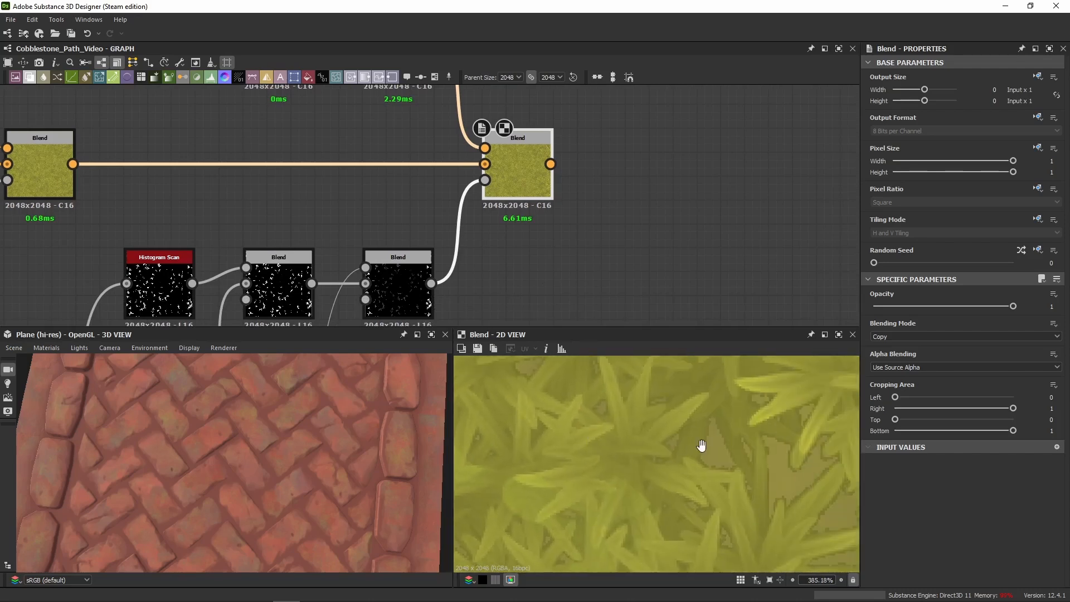
pyautogui.scroll(-10, 600, 440)
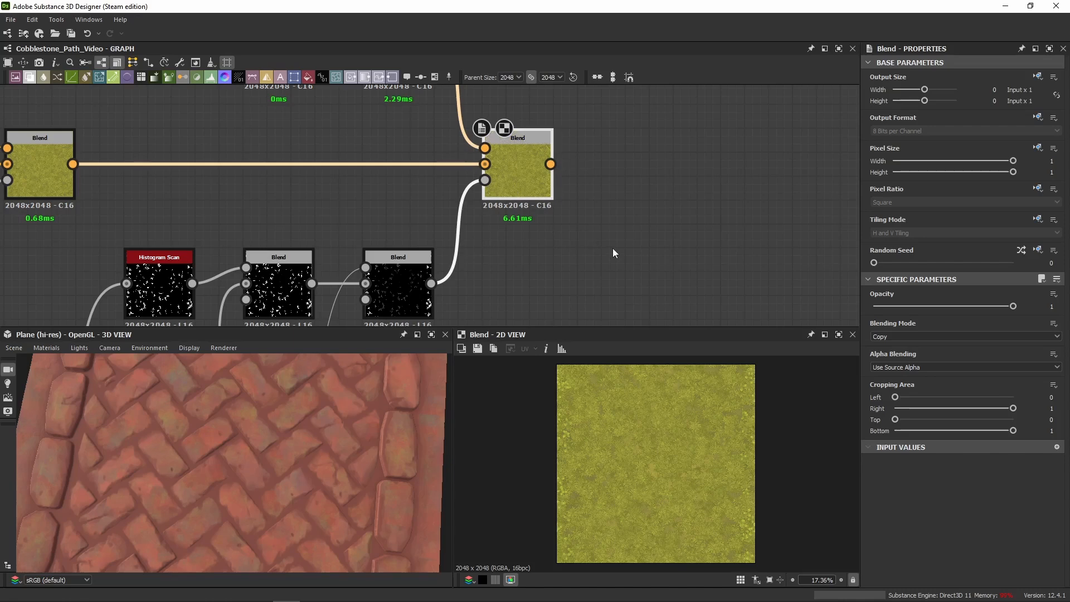
# Compare the earlier ground colour's Slope Blur with the plant-colour Blend at the end of the chain
pyautogui.scroll(-5, 613, 248)
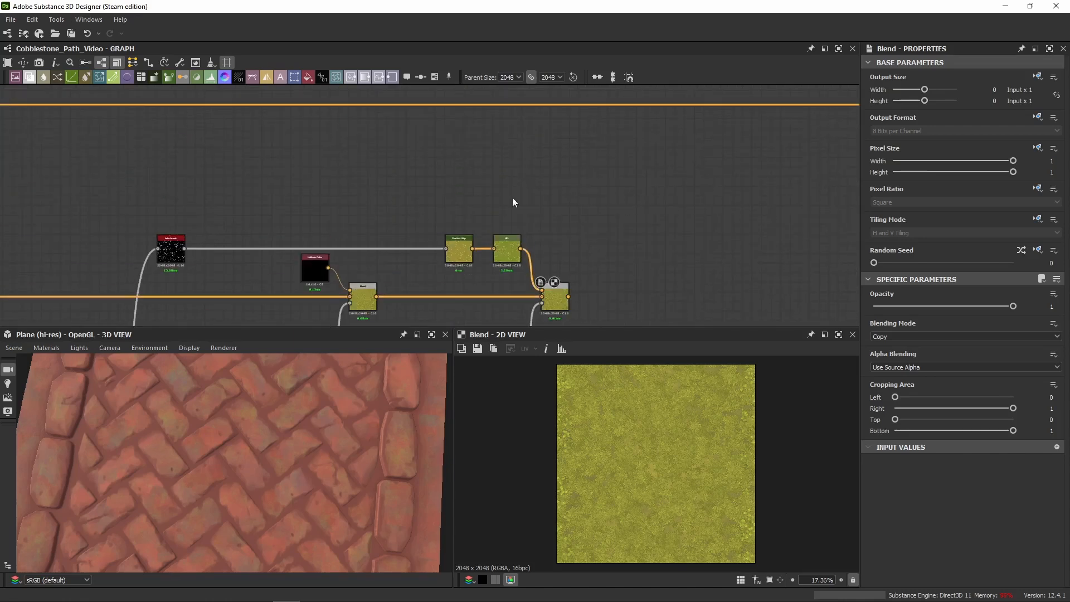
pyautogui.scroll(-2, 226, 217)
pyautogui.doubleClick(109, 204)
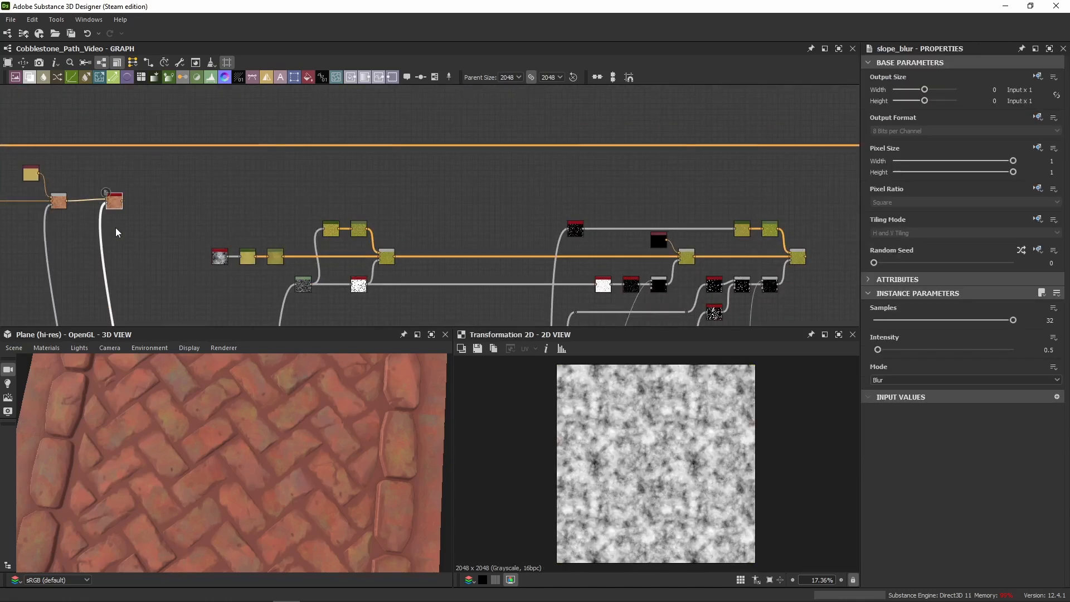
pyautogui.scroll(5, 393, 257)
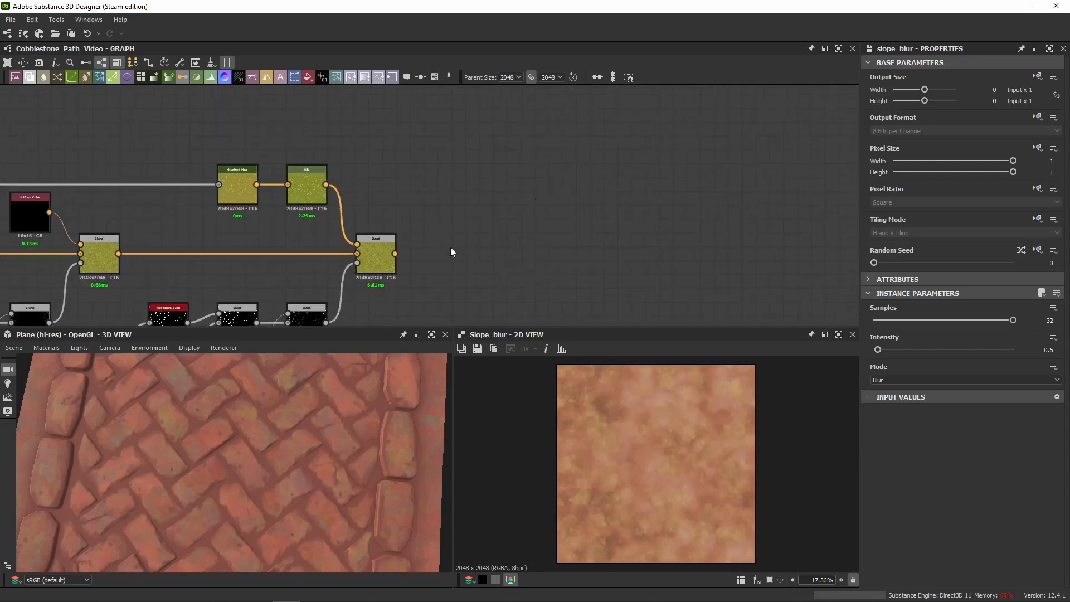
pyautogui.doubleClick(389, 258)
pyautogui.scroll(3, 637, 457)
pyautogui.moveTo(460, 297); pyautogui.dragTo(527, 240, button='middle')
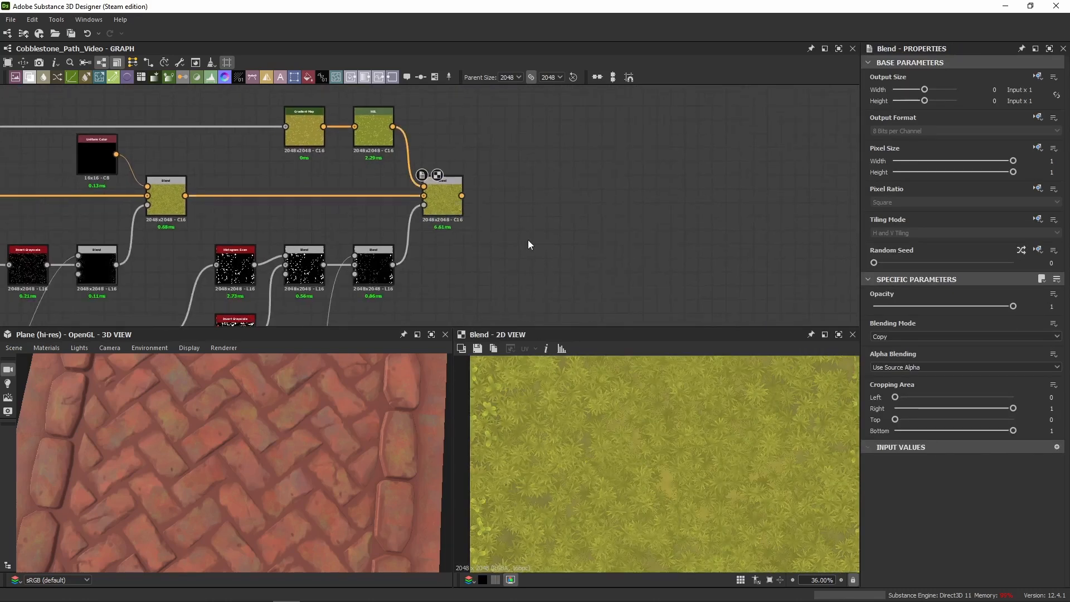
# Set the graph's Ground Only? parameter to True and inspect the leaves in the plant-colour Blend up close
pyautogui.click(953, 350)
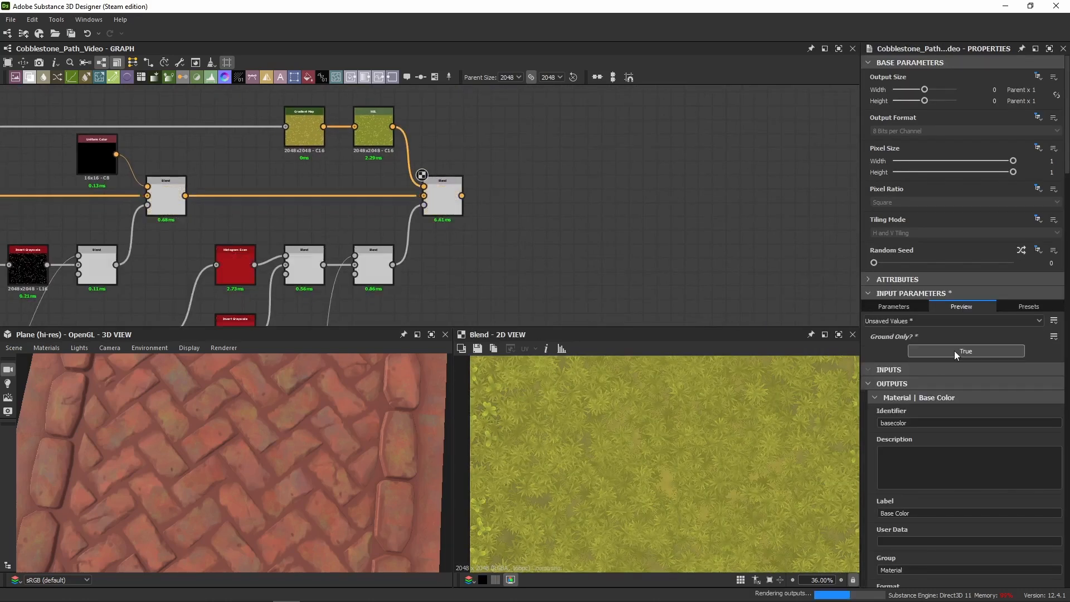
pyautogui.scroll(8, 701, 469)
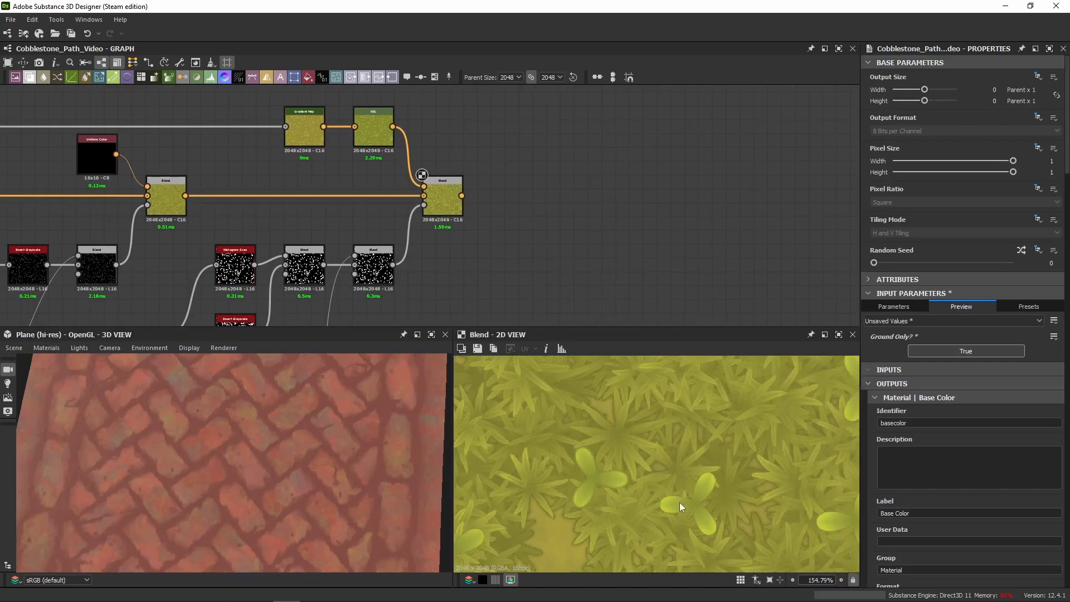
pyautogui.scroll(6, 680, 502)
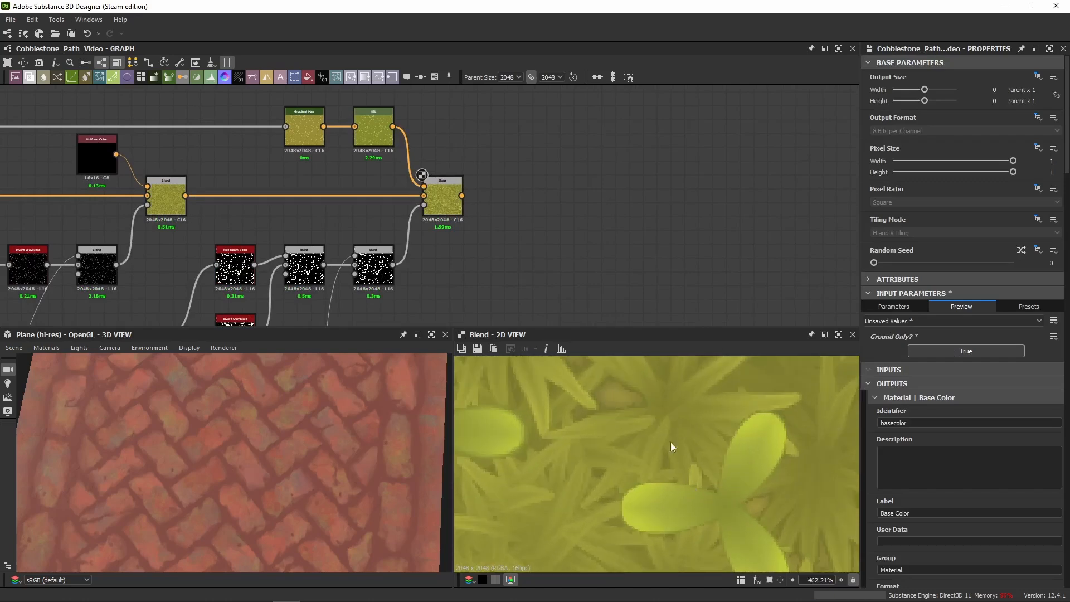
pyautogui.moveTo(417, 303); pyautogui.dragTo(604, 241, button='middle')
# Toggle Ground Only? between False and True to compare the plant colours, ending on False
pyautogui.hotkey('ctrl', 'z')
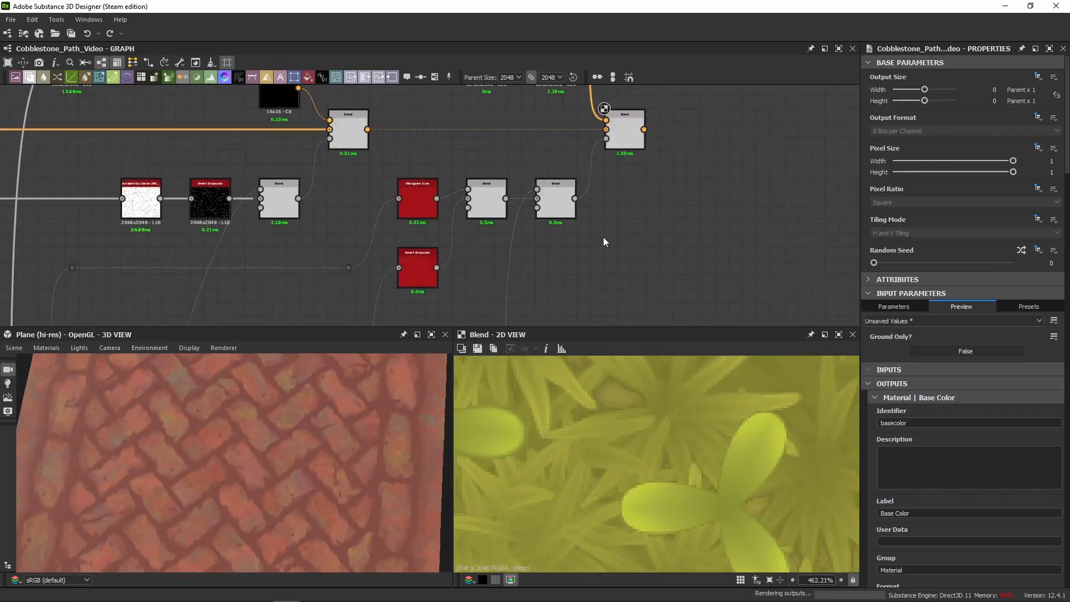
pyautogui.scroll(-13, 652, 475)
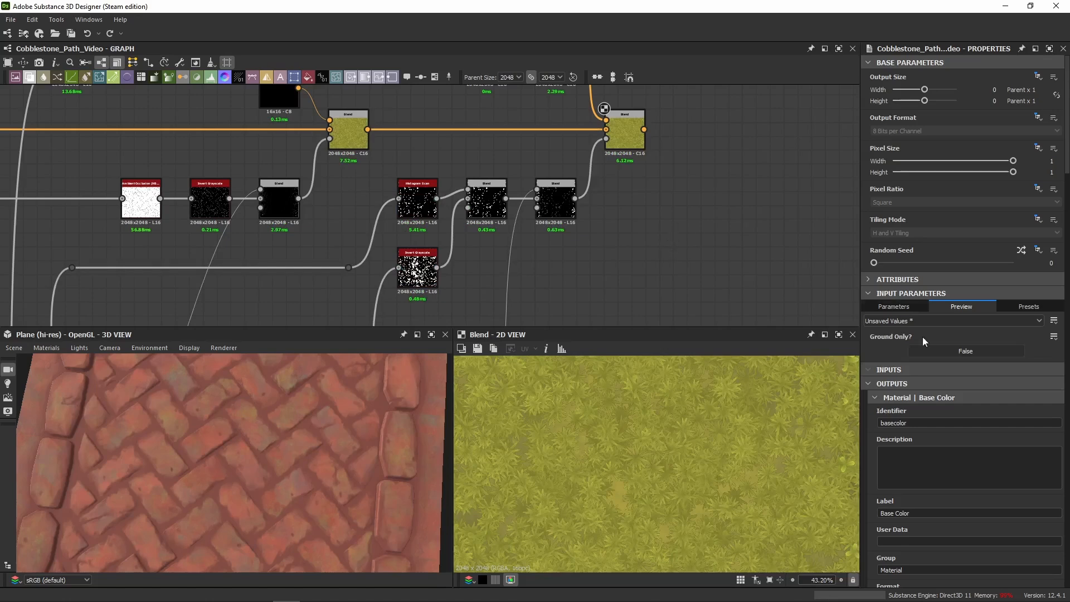
pyautogui.hotkey('ctrl', 'y')
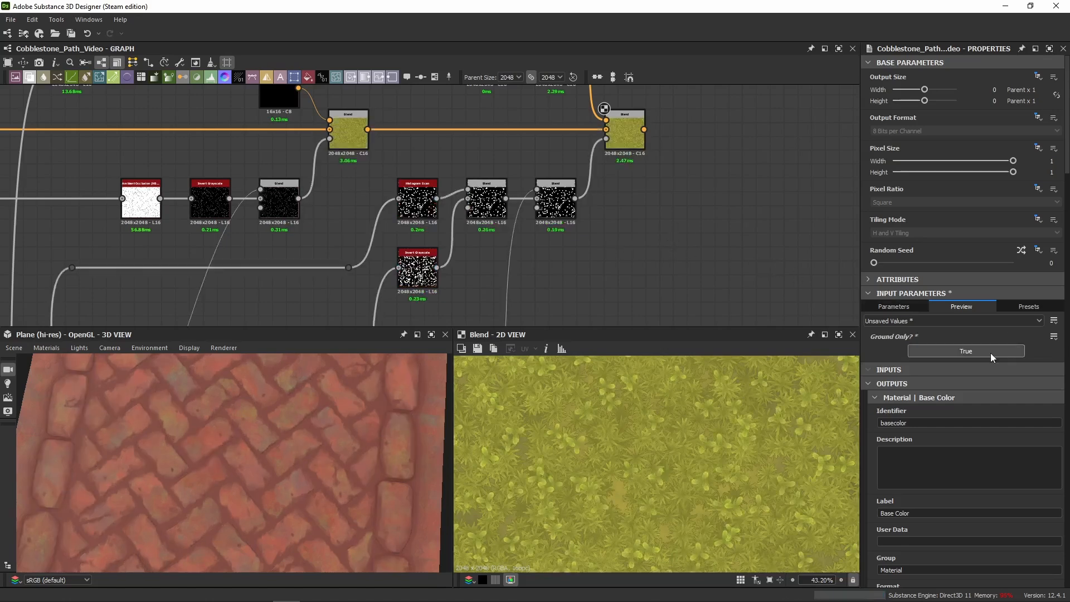
pyautogui.click(960, 353)
pyautogui.moveTo(699, 235); pyautogui.dragTo(671, 262, button='middle')
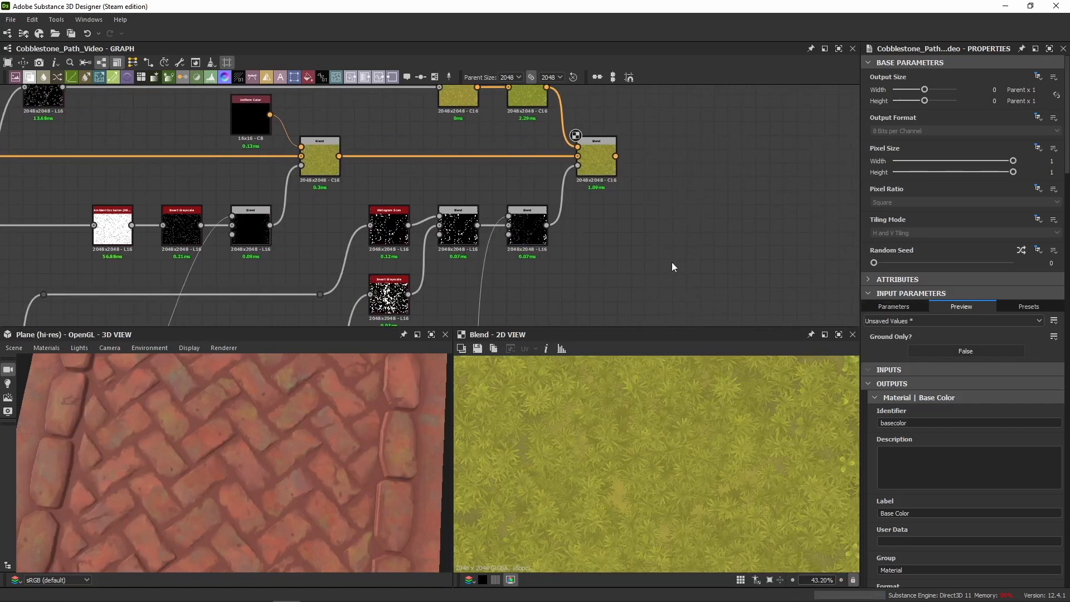
# Paste the copied Histogram Scan, Ambient Occlusion and Blend node group and place it just after the plant-colour Blend
pyautogui.click(602, 167)
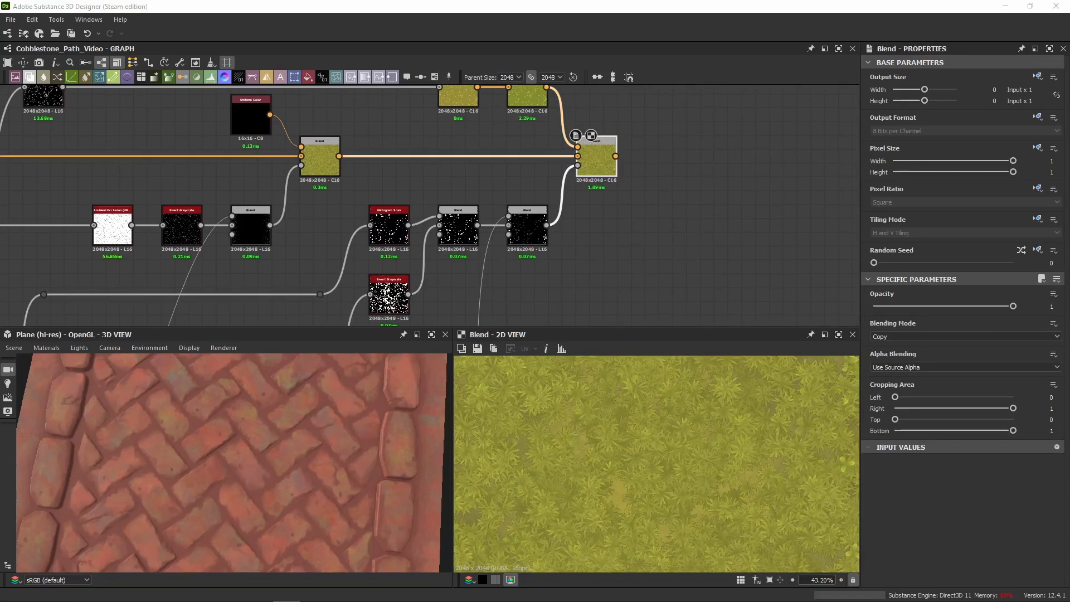
pyautogui.scroll(-3, 593, 232)
pyautogui.moveTo(582, 232); pyautogui.dragTo(469, 203, button='middle')
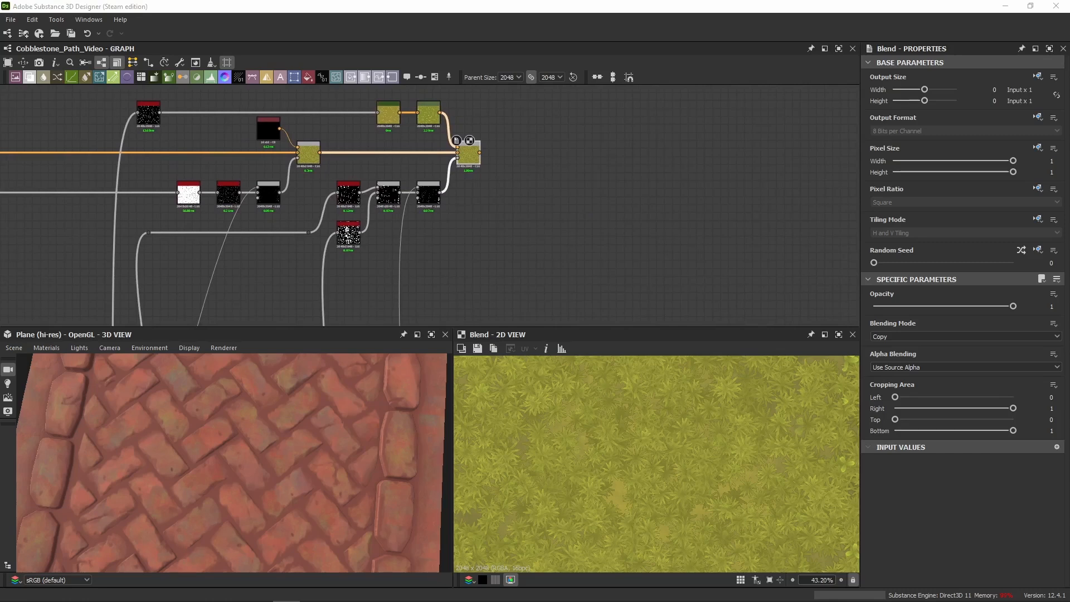
pyautogui.hotkey('ctrl', 'v')
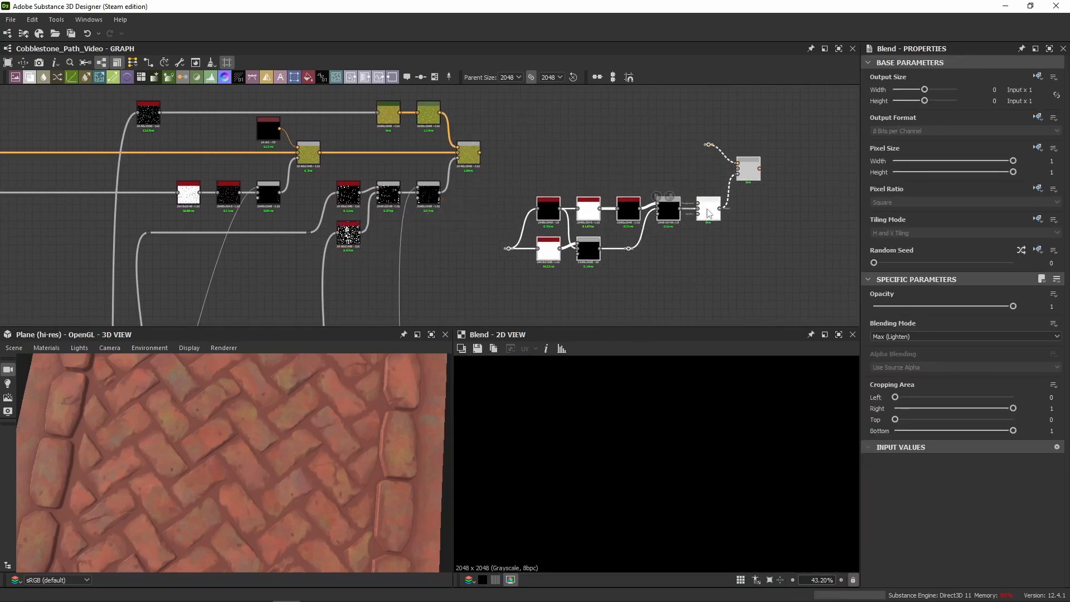
pyautogui.moveTo(707, 210); pyautogui.dragTo(721, 210)
pyautogui.scroll(3, 553, 188)
pyautogui.moveTo(573, 218); pyautogui.dragTo(484, 192)
pyautogui.click(476, 161)
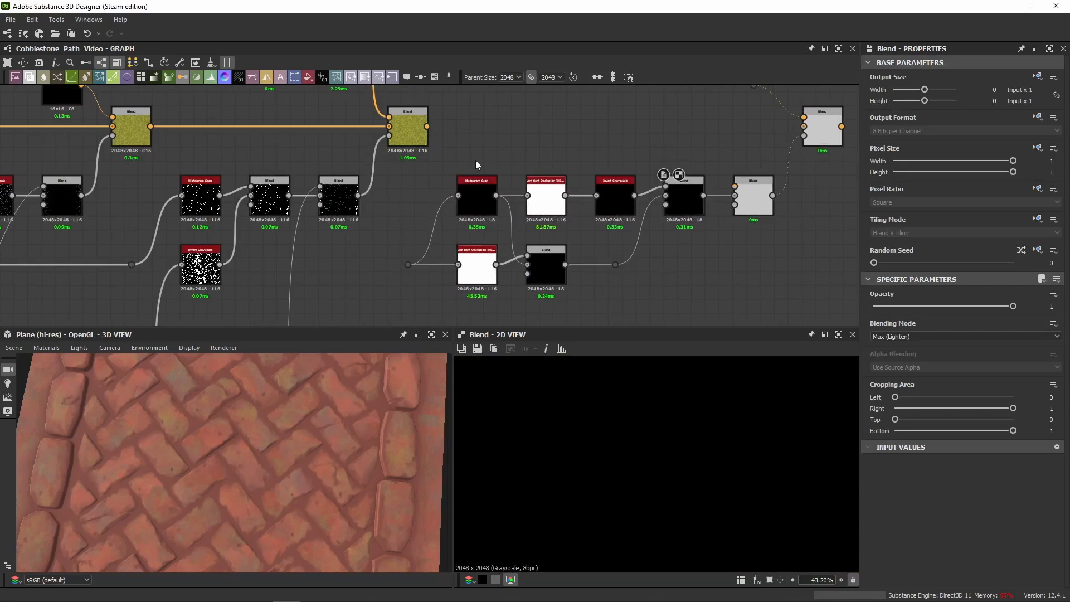
# Connect the plant-colour Blend to the pasted end Blend's background, and the black Uniform Color to the dot node feeding its foreground
pyautogui.moveTo(544, 132); pyautogui.dragTo(435, 168, button='middle')
pyautogui.moveTo(317, 162); pyautogui.dragTo(694, 162)
pyautogui.moveTo(299, 110); pyautogui.dragTo(453, 138, button='middle')
pyautogui.scroll(-2, 453, 137)
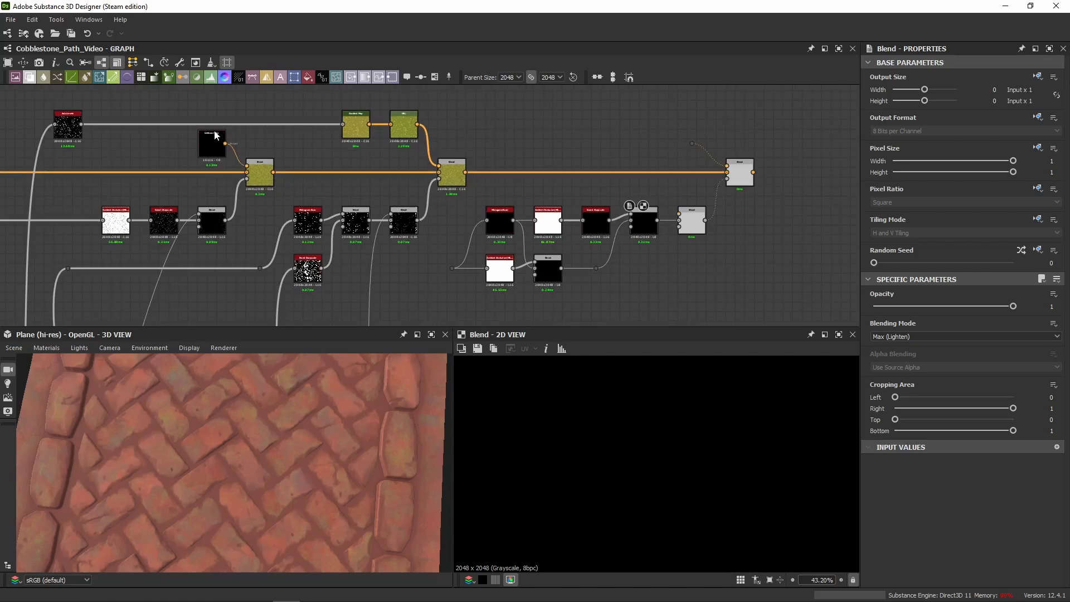
pyautogui.scroll(4, 213, 138)
pyautogui.moveTo(235, 150); pyautogui.dragTo(696, 172)
pyautogui.click(698, 175)
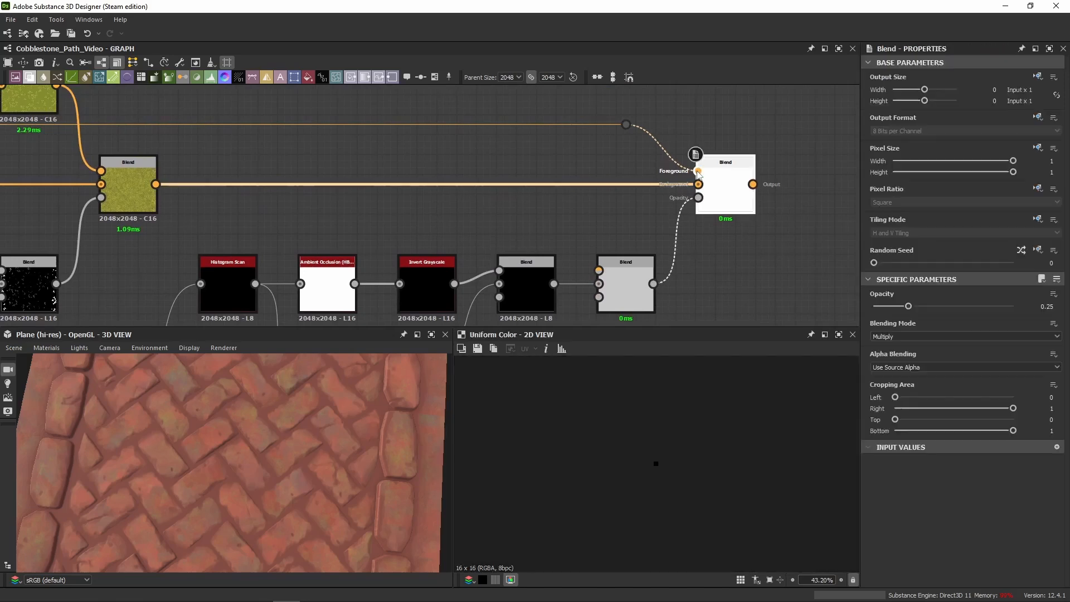
pyautogui.moveTo(697, 182); pyautogui.dragTo(474, 224)
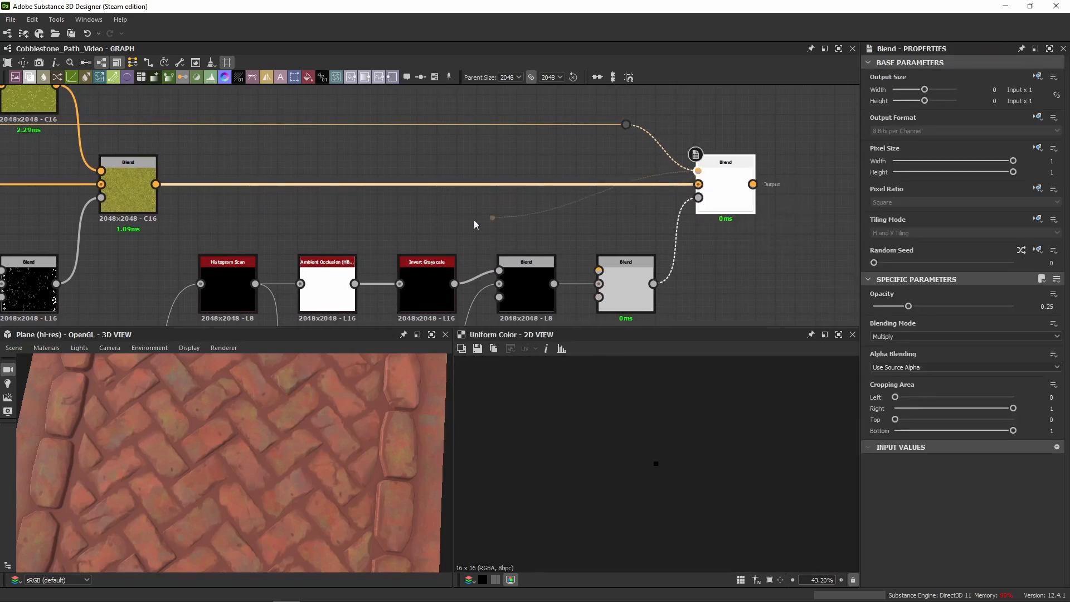
# Preview the plant-colour Blend and the pasted Multiply Blend that follows it
pyautogui.scroll(-2, 430, 173)
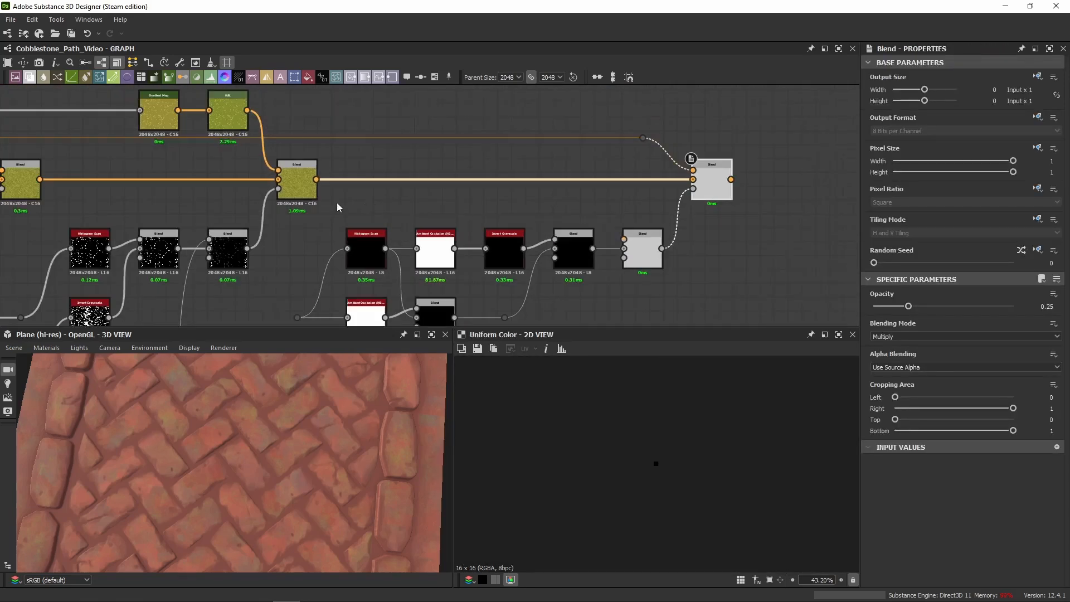
pyautogui.doubleClick(305, 189)
pyautogui.click(712, 184)
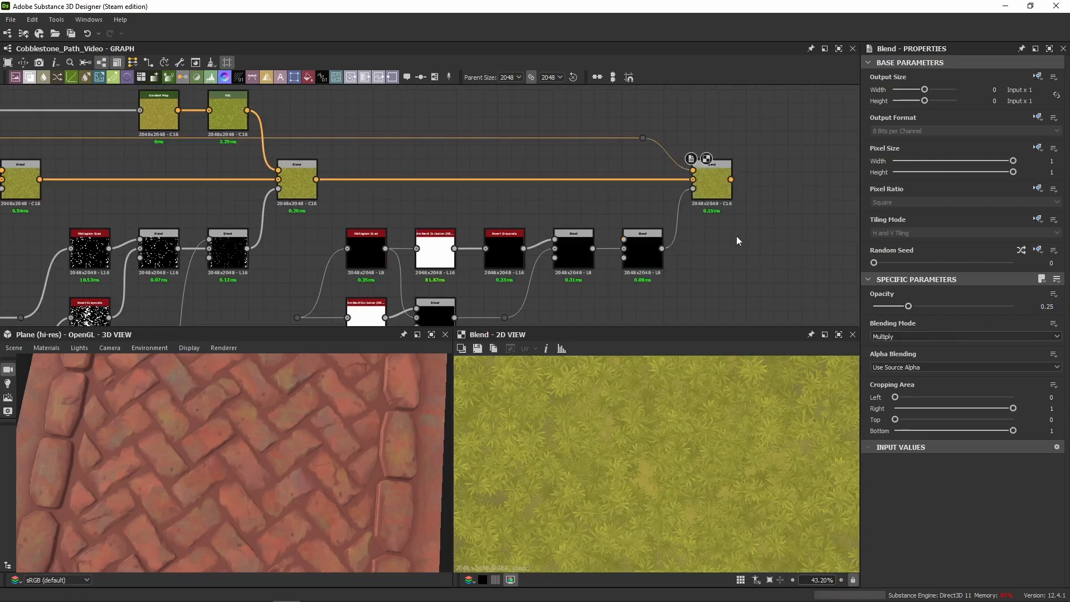
pyautogui.moveTo(691, 232); pyautogui.dragTo(718, 180, button='middle')
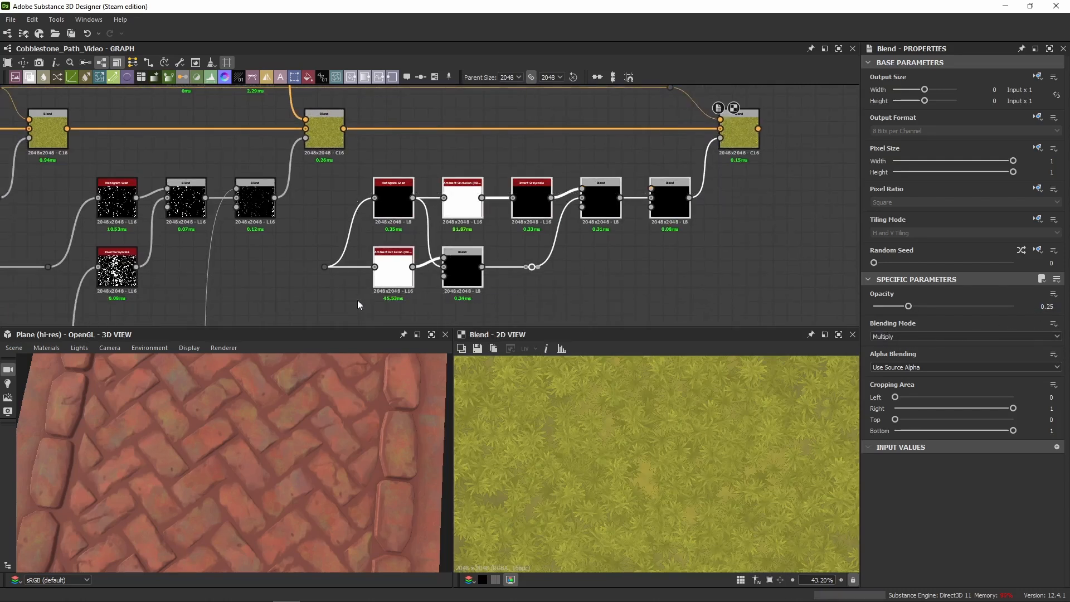
# Branch the output of the Levels node after the plants' Tile Sampler to a new dot node below the chain
pyautogui.scroll(2, 342, 300)
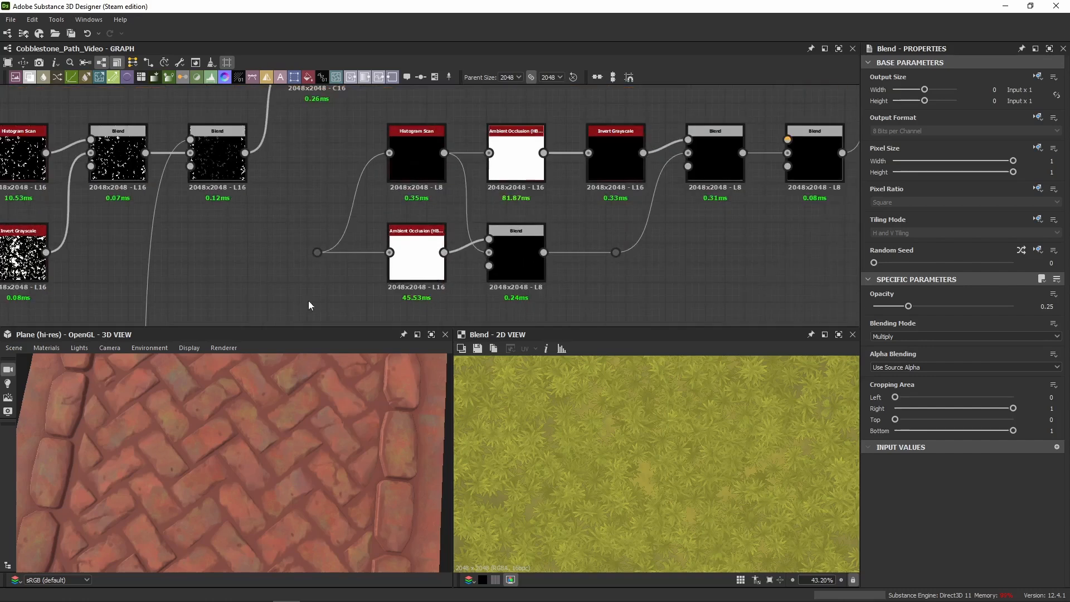
pyautogui.moveTo(308, 306); pyautogui.dragTo(367, 263, button='middle')
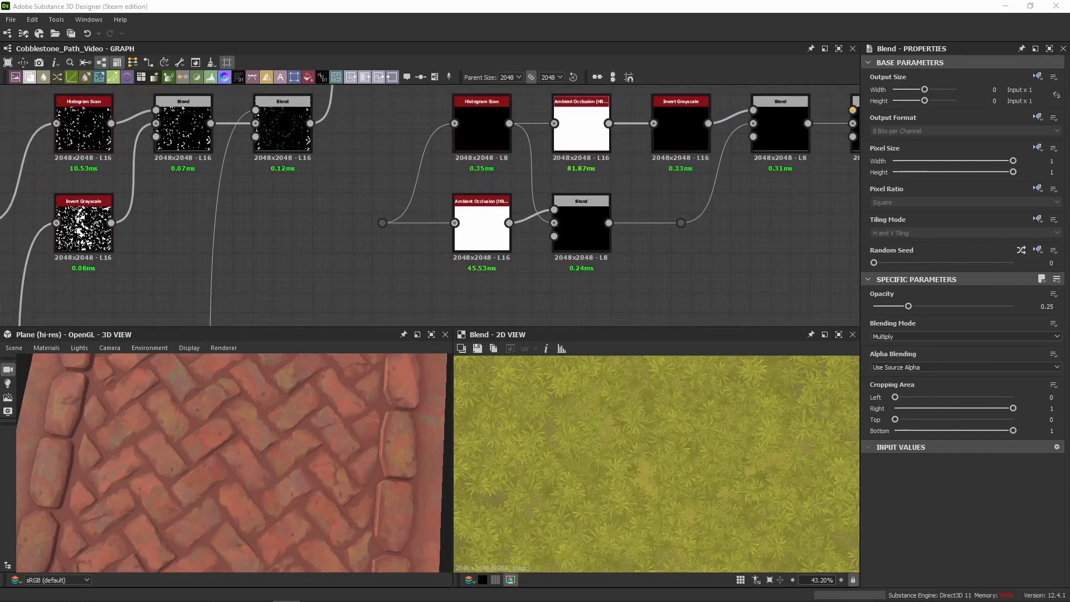
pyautogui.press('f')
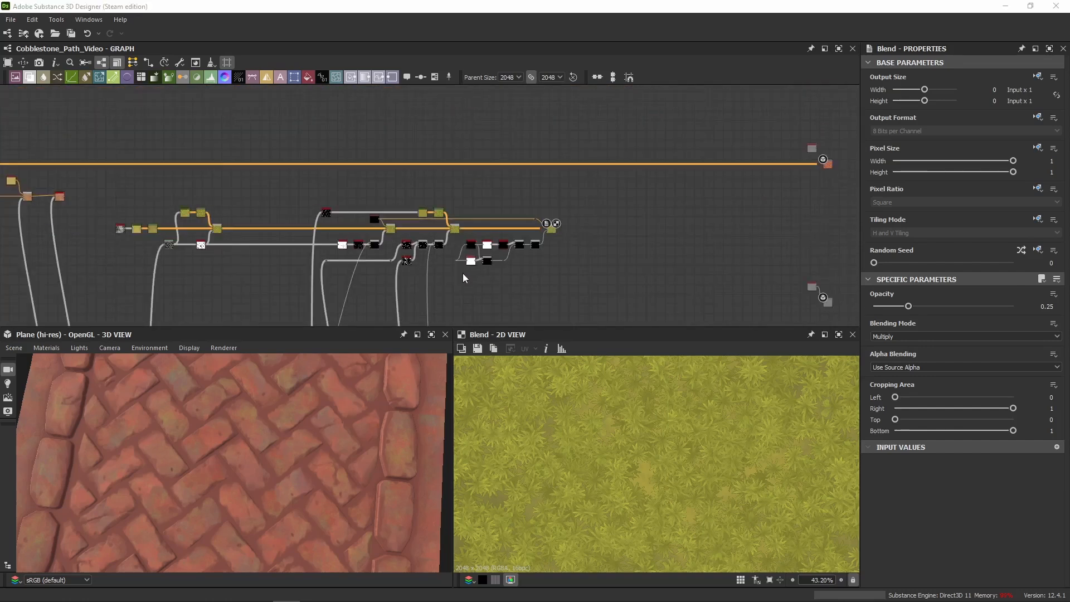
pyautogui.scroll(-3, 453, 286)
pyautogui.moveTo(453, 286); pyautogui.dragTo(633, 188, button='middle')
pyautogui.scroll(7, 485, 244)
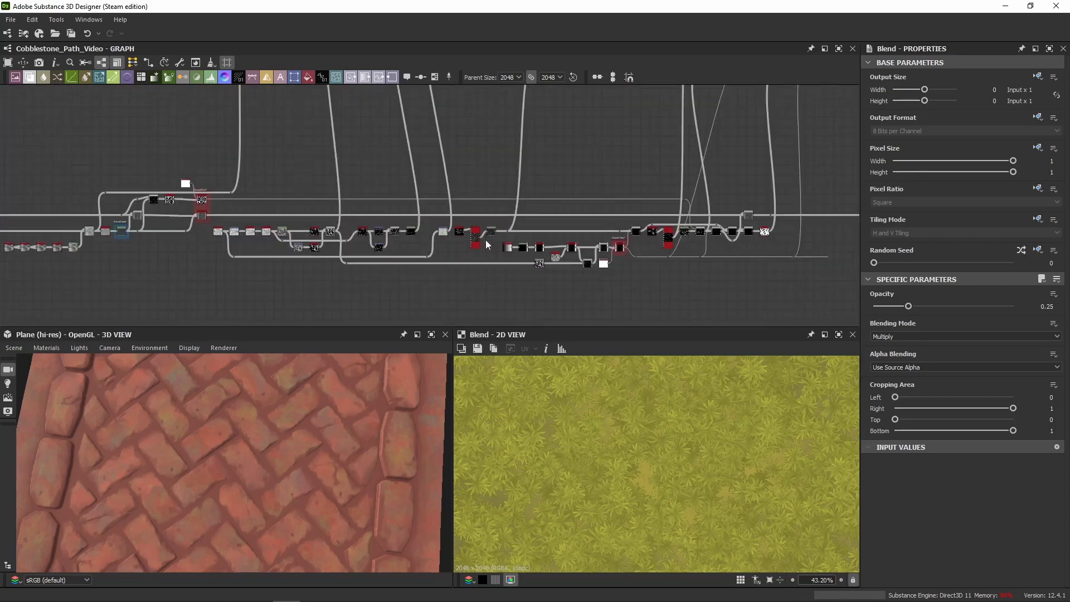
pyautogui.moveTo(547, 219); pyautogui.dragTo(310, 205, button='middle')
pyautogui.moveTo(579, 204); pyautogui.dragTo(322, 202, button='middle')
pyautogui.scroll(6, 386, 219)
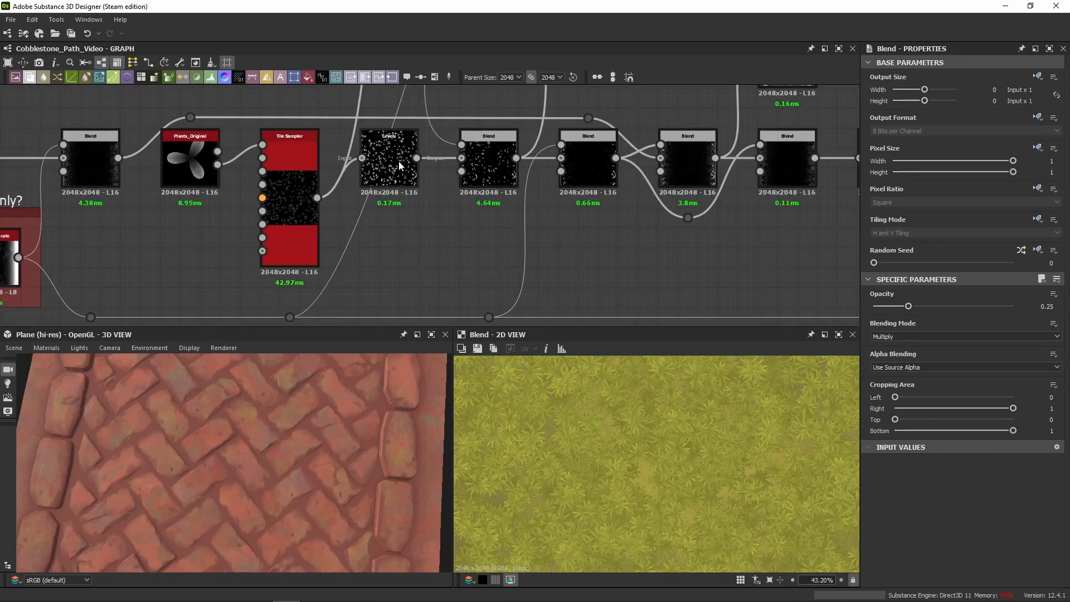
pyautogui.moveTo(416, 158); pyautogui.dragTo(490, 240)
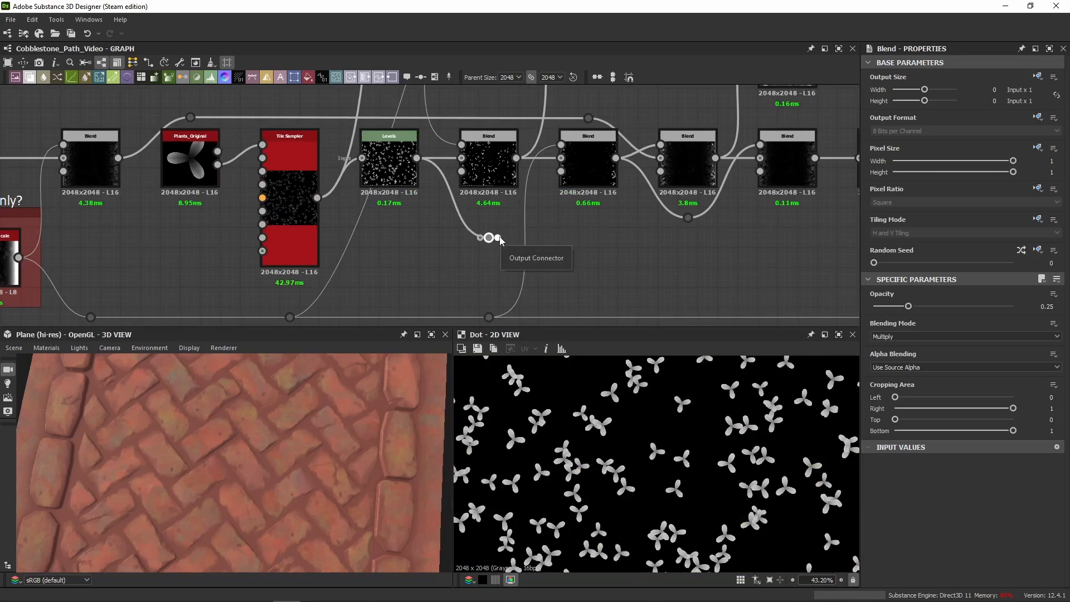
# Extend that branch to a second dot node beyond the chain's end Histogram Scan, and preview the source Levels node
pyautogui.moveTo(498, 238); pyautogui.dragTo(842, 257)
pyautogui.scroll(-3, 841, 258)
pyautogui.moveTo(842, 253); pyautogui.dragTo(513, 263, button='middle')
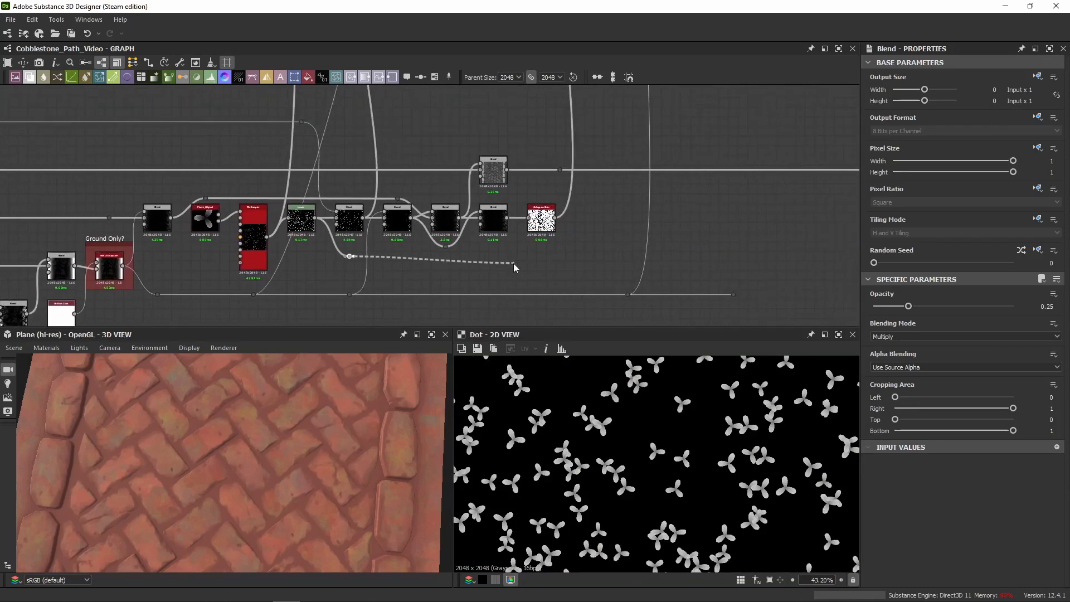
pyautogui.moveTo(513, 263); pyautogui.dragTo(613, 256)
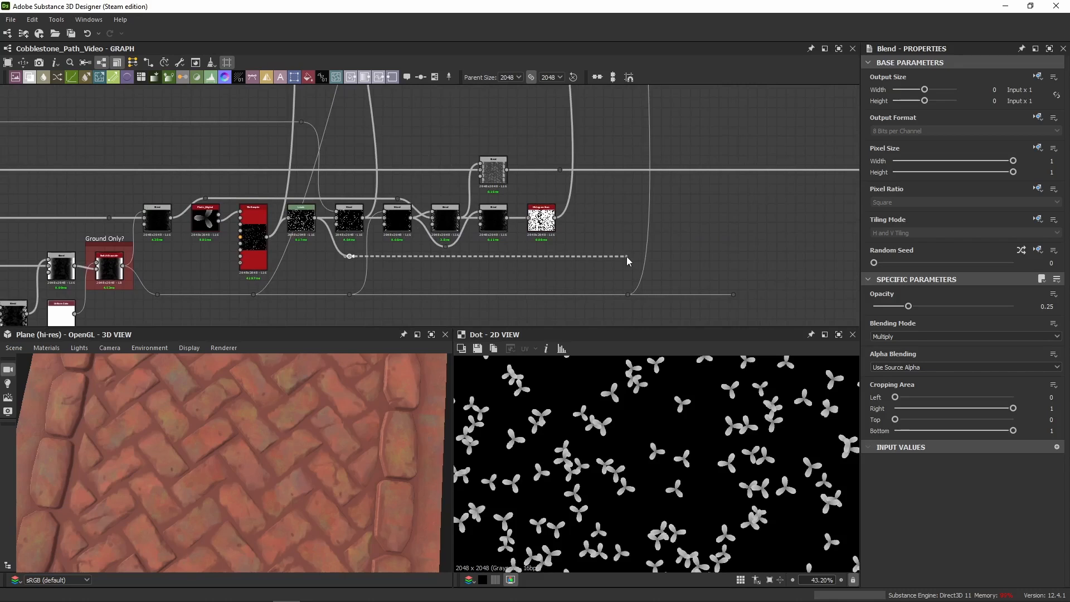
pyautogui.scroll(8, 298, 223)
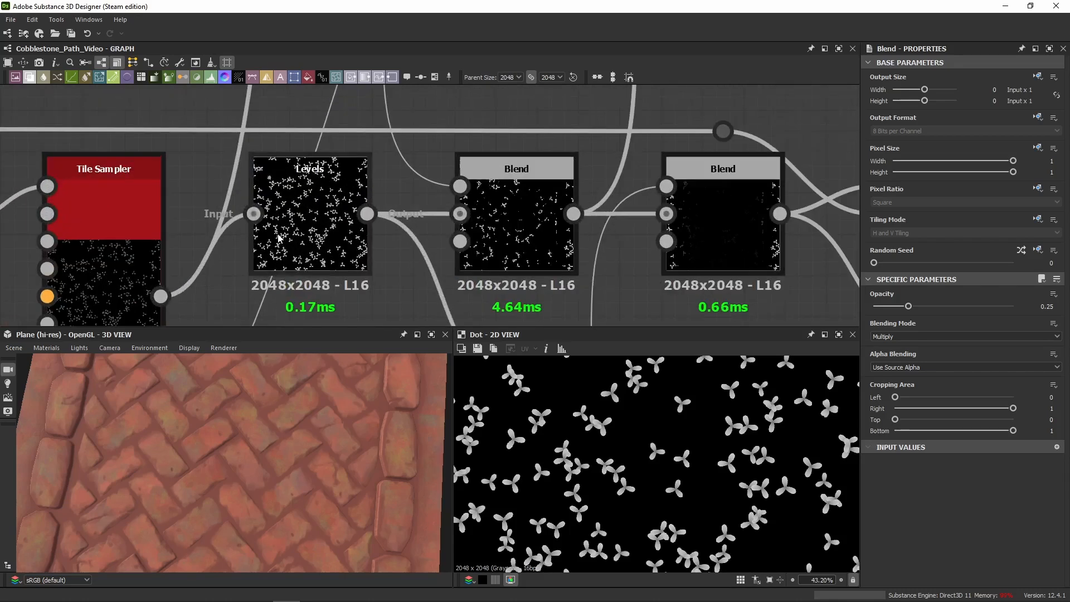
pyautogui.click(297, 238)
pyautogui.scroll(-6, 295, 234)
pyautogui.moveTo(408, 253); pyautogui.dragTo(306, 209, button='middle')
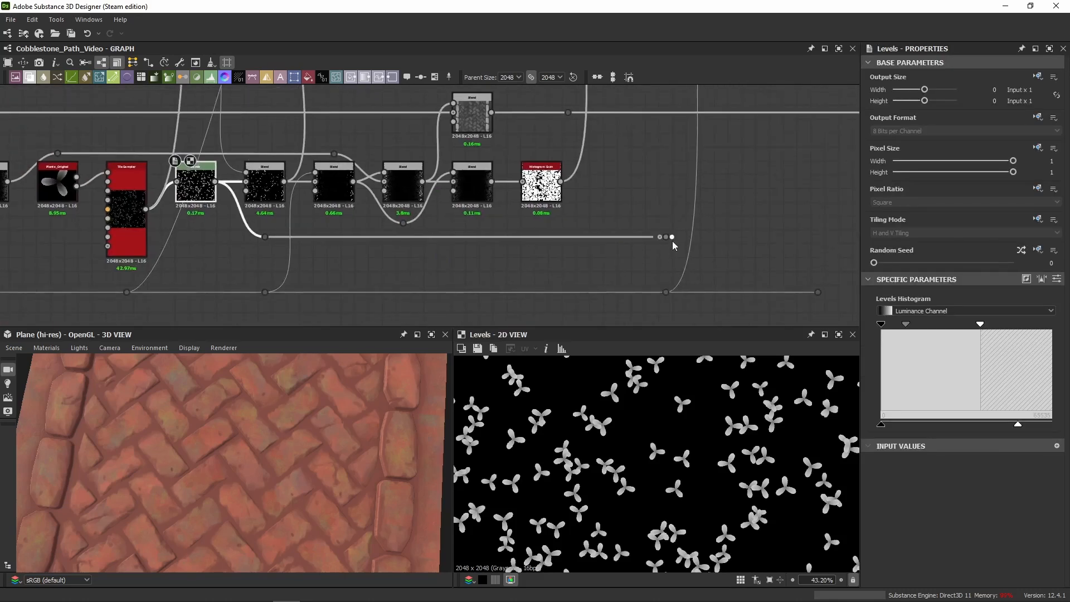
# Connect the second dot node to the input dot node of the pasted Histogram Scan and Ambient Occlusion group
pyautogui.moveTo(673, 240); pyautogui.dragTo(685, 192)
pyautogui.scroll(-2, 683, 193)
pyautogui.scroll(-4, 686, 191)
pyautogui.moveTo(690, 137); pyautogui.dragTo(661, 239, button='middle')
pyautogui.moveTo(668, 112); pyautogui.dragTo(376, 212, button='middle')
pyautogui.scroll(5, 661, 167)
pyautogui.click(623, 265)
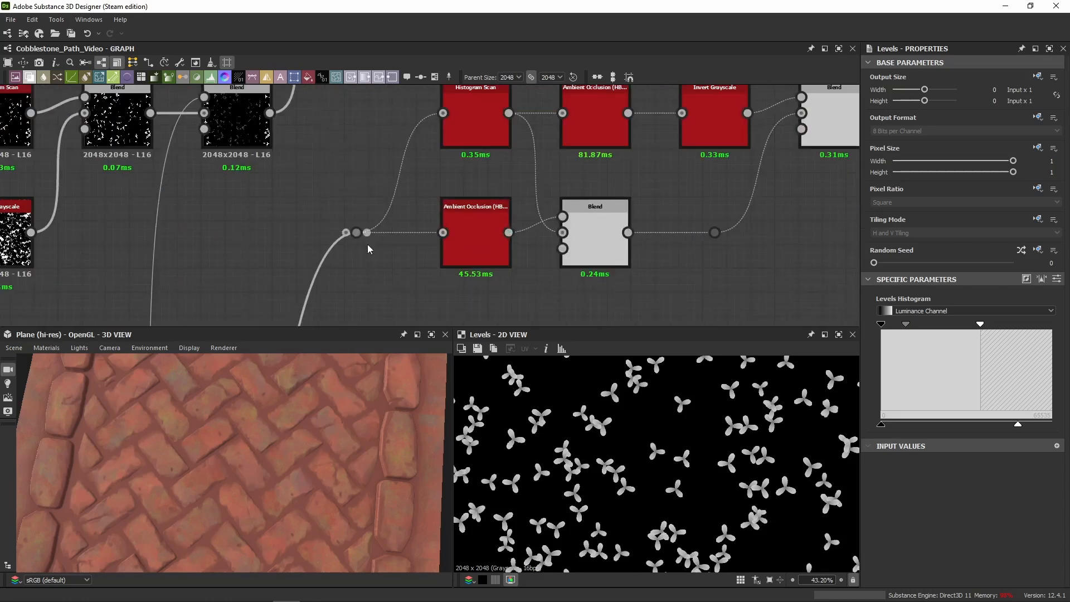
# Preview the pasted group's lower Ambient Occlusion node, fed by the plant Levels mask
pyautogui.scroll(3, 366, 251)
pyautogui.moveTo(430, 265); pyautogui.dragTo(315, 302, button='middle')
pyautogui.doubleClick(359, 292)
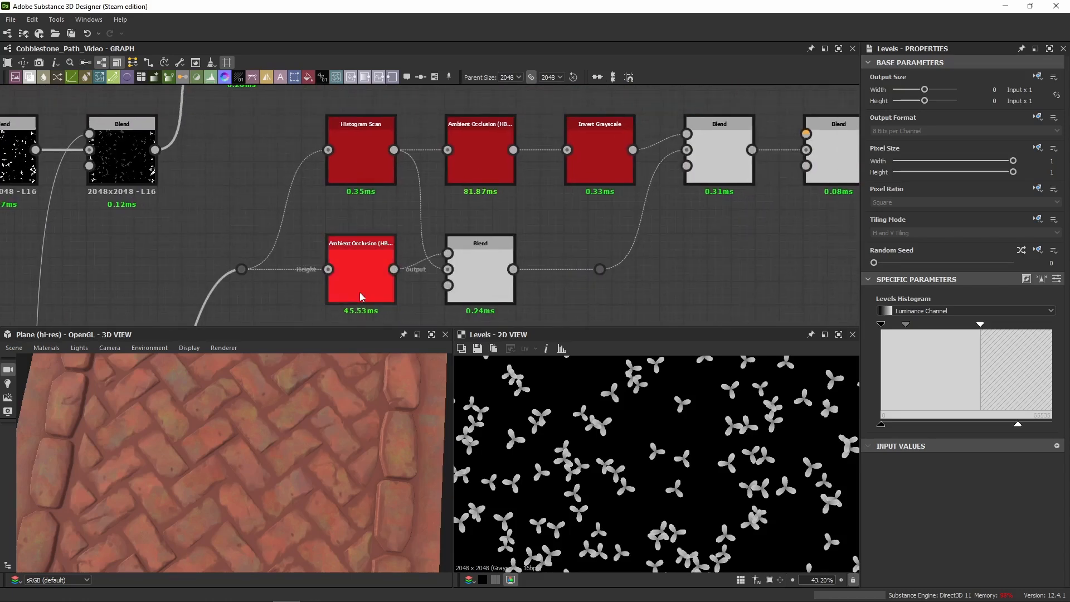
# Preview the final Multiply Blend and examine the darkening around a single plant's leaves up close
pyautogui.moveTo(790, 191); pyautogui.dragTo(533, 198, button='middle')
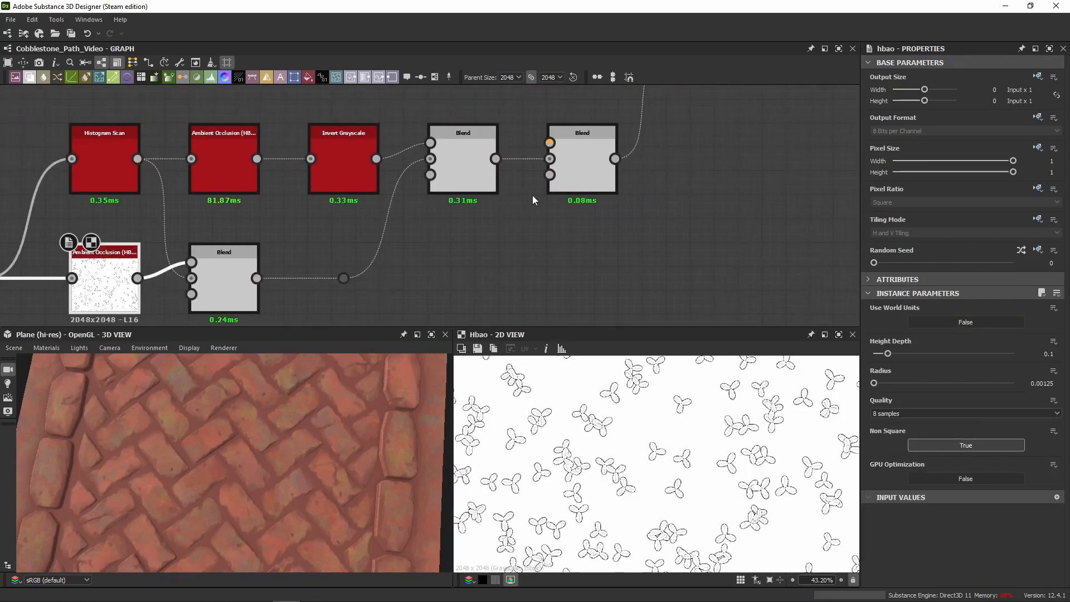
pyautogui.moveTo(616, 157); pyautogui.dragTo(568, 301, button='middle')
pyautogui.click(644, 189)
pyautogui.doubleClick(644, 187)
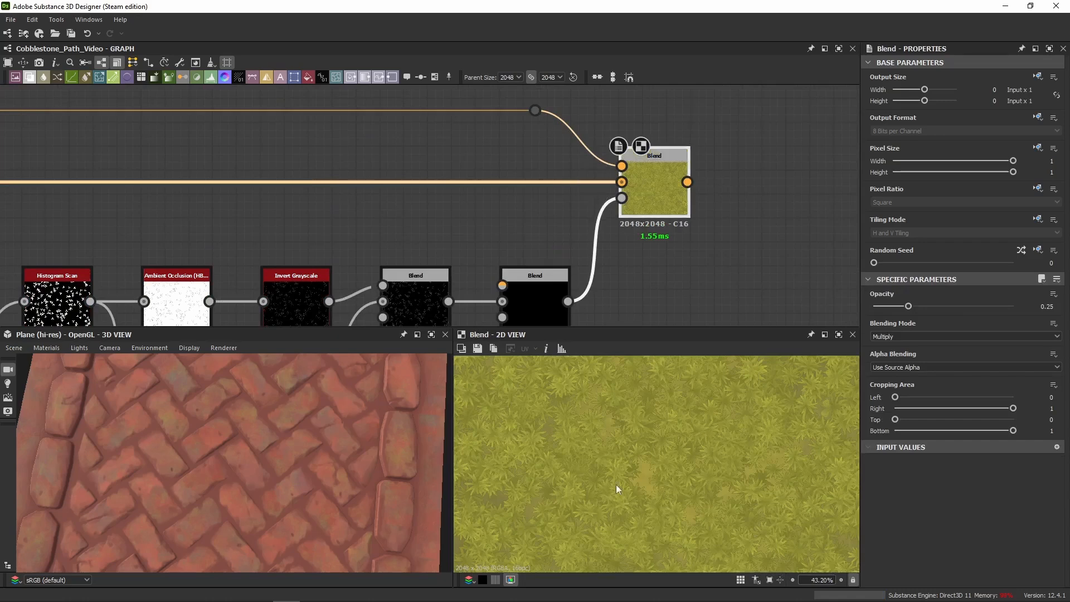
pyautogui.scroll(6, 581, 446)
pyautogui.scroll(1, 539, 443)
pyautogui.moveTo(539, 443); pyautogui.dragTo(786, 446, button='middle')
pyautogui.moveTo(584, 437); pyautogui.dragTo(668, 470, button='middle')
pyautogui.scroll(4, 668, 470)
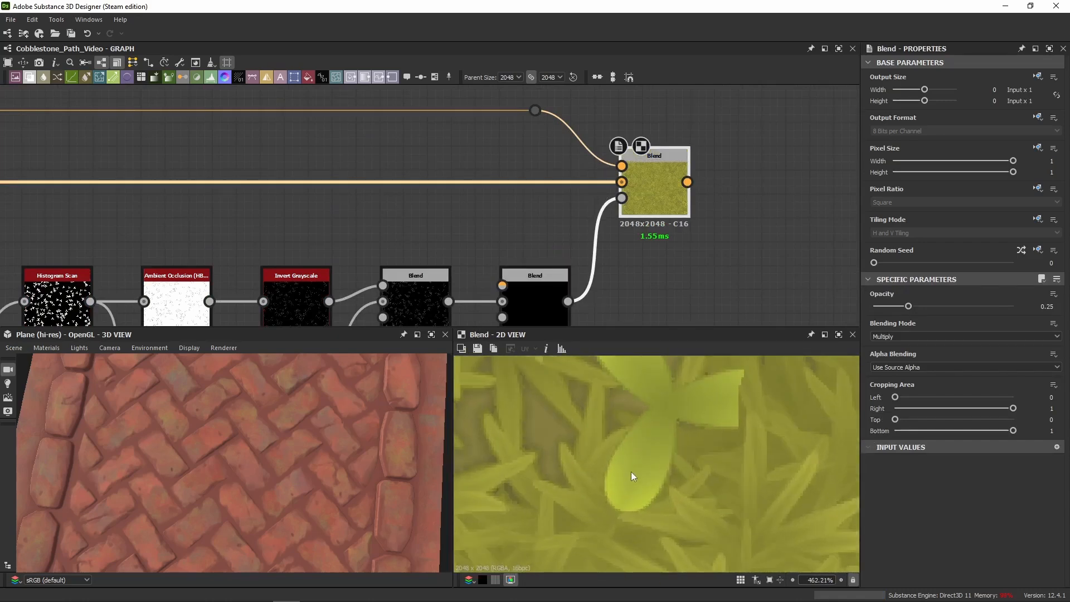
# Connect the Ground Only switch output to the Multiply Blend at the end of the plant occlusion mask chain
pyautogui.moveTo(445, 246); pyautogui.dragTo(483, 128, button='middle')
pyautogui.doubleClick(572, 199)
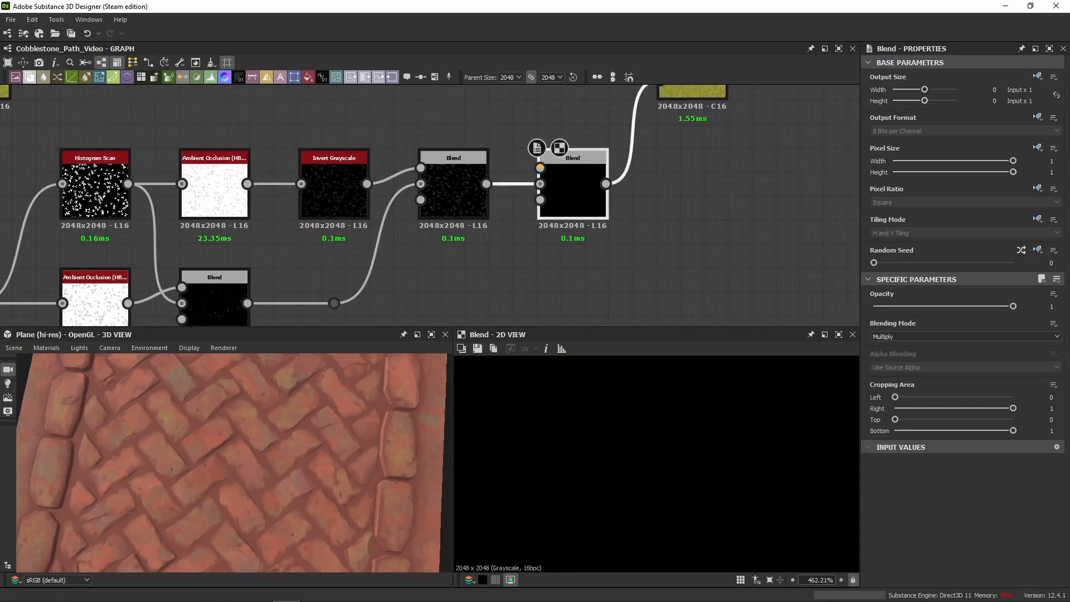
pyautogui.scroll(-6, 477, 146)
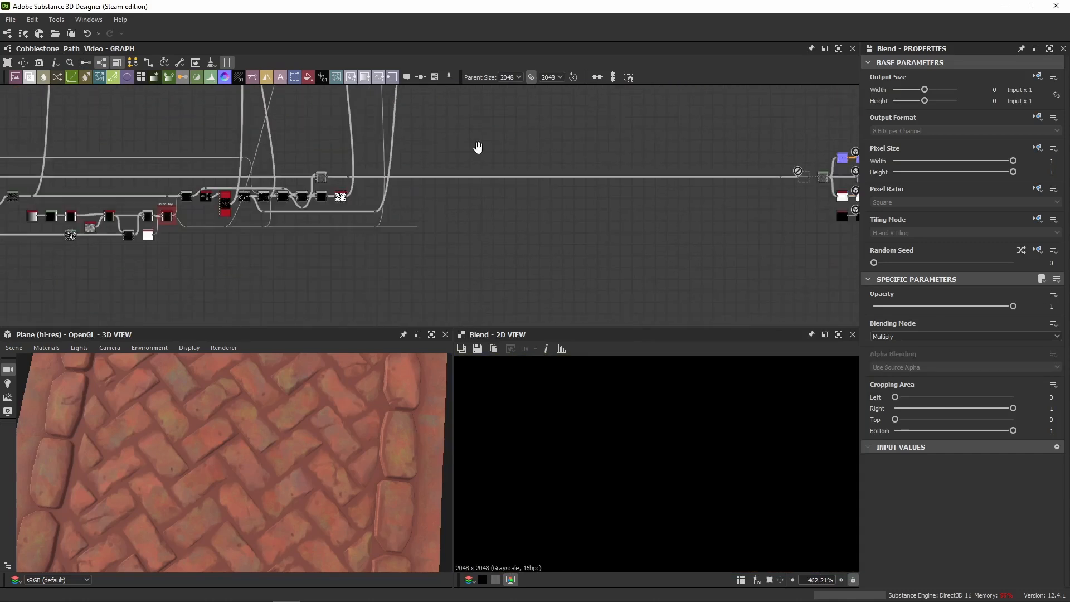
pyautogui.moveTo(478, 147); pyautogui.dragTo(550, 141, button='middle')
pyautogui.scroll(7, 240, 207)
pyautogui.doubleClick(302, 195)
pyautogui.moveTo(637, 236); pyautogui.dragTo(360, 238, button='middle')
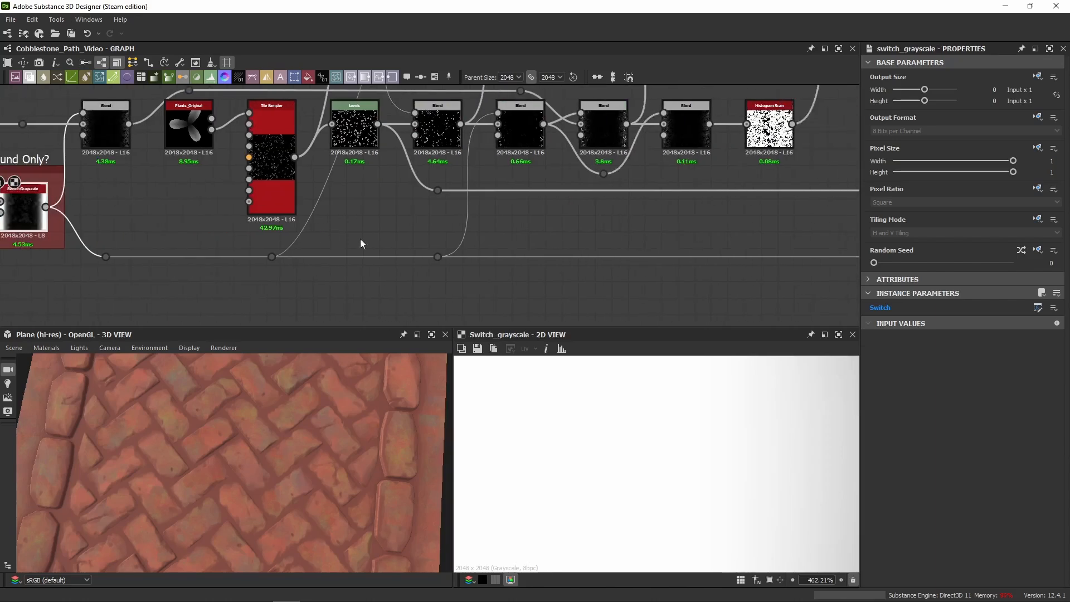
pyautogui.moveTo(747, 246); pyautogui.dragTo(303, 249, button='middle')
pyautogui.scroll(-8, 684, 211)
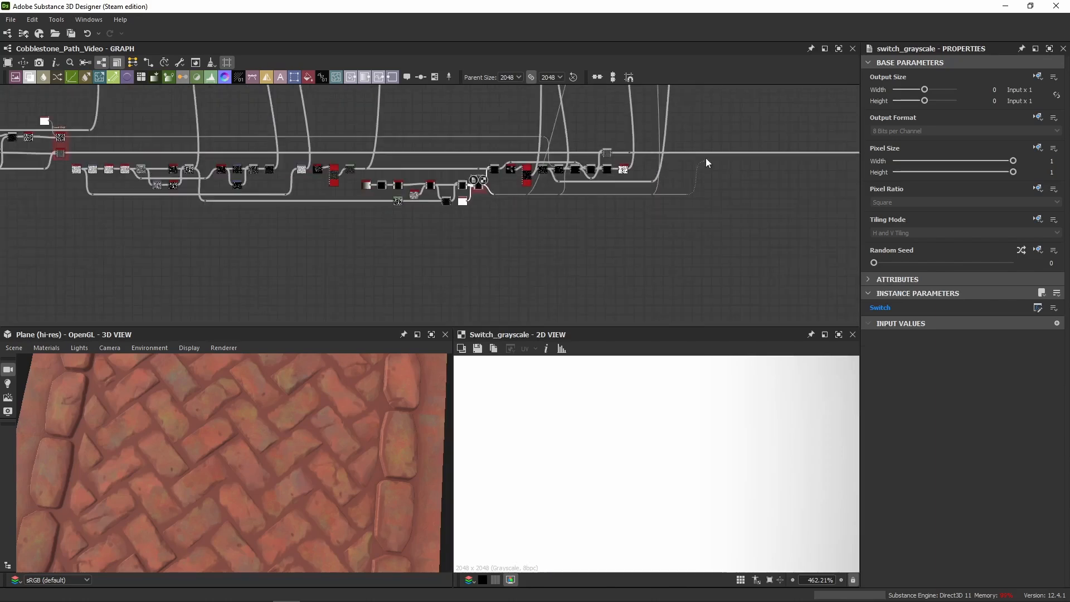
pyautogui.moveTo(705, 158); pyautogui.dragTo(657, 276, button='middle')
pyautogui.scroll(7, 685, 154)
pyautogui.moveTo(714, 143); pyautogui.dragTo(761, 115)
pyautogui.click(779, 115)
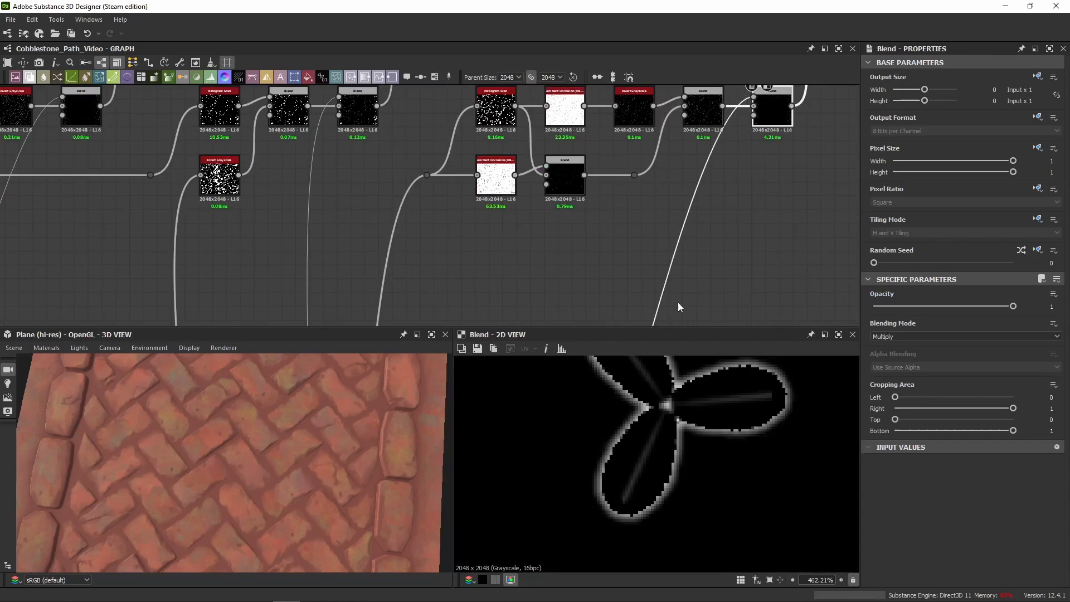
# Compare the final Multiply colour Blend with the preceding Copy Blend, examining the shading on the plant leaves
pyautogui.moveTo(835, 95); pyautogui.dragTo(679, 233, button='middle')
pyautogui.doubleClick(614, 220)
pyautogui.scroll(4, 559, 466)
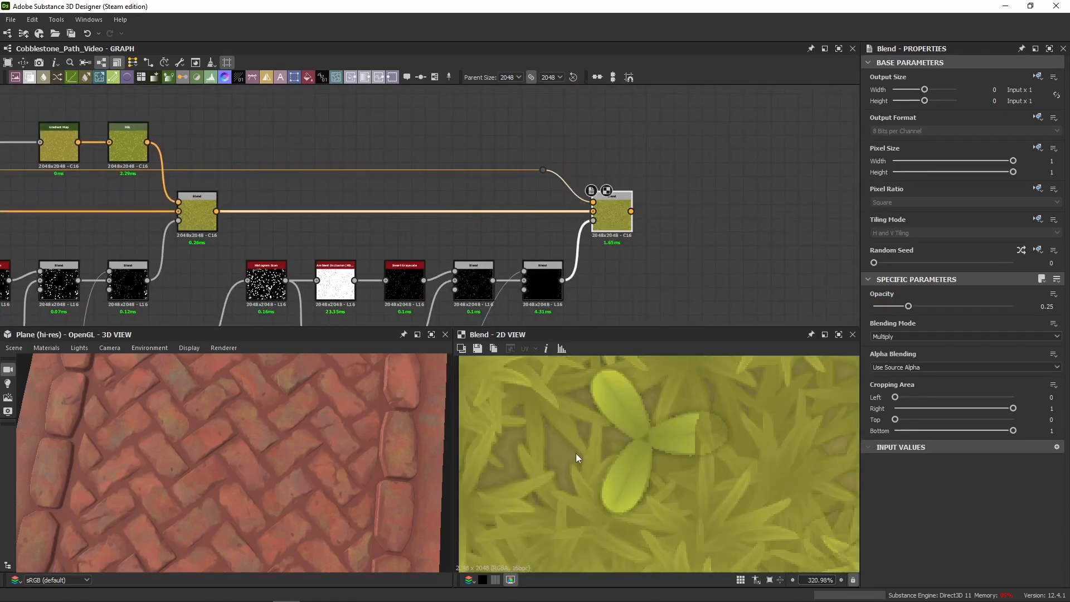
pyautogui.scroll(4, 614, 443)
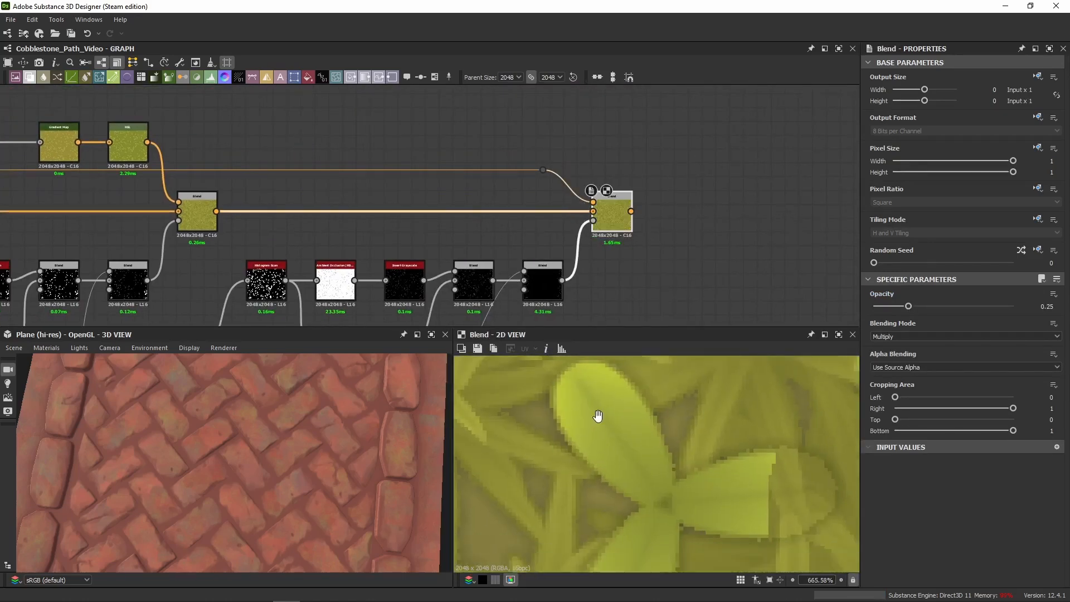
pyautogui.doubleClick(196, 215)
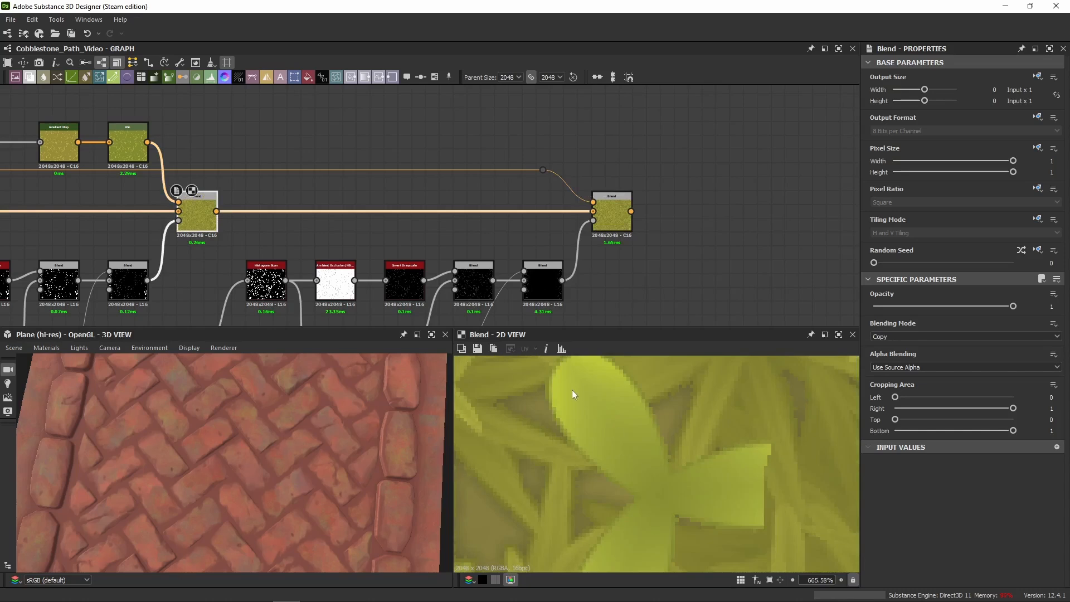
pyautogui.moveTo(637, 479); pyautogui.dragTo(612, 447, button='middle')
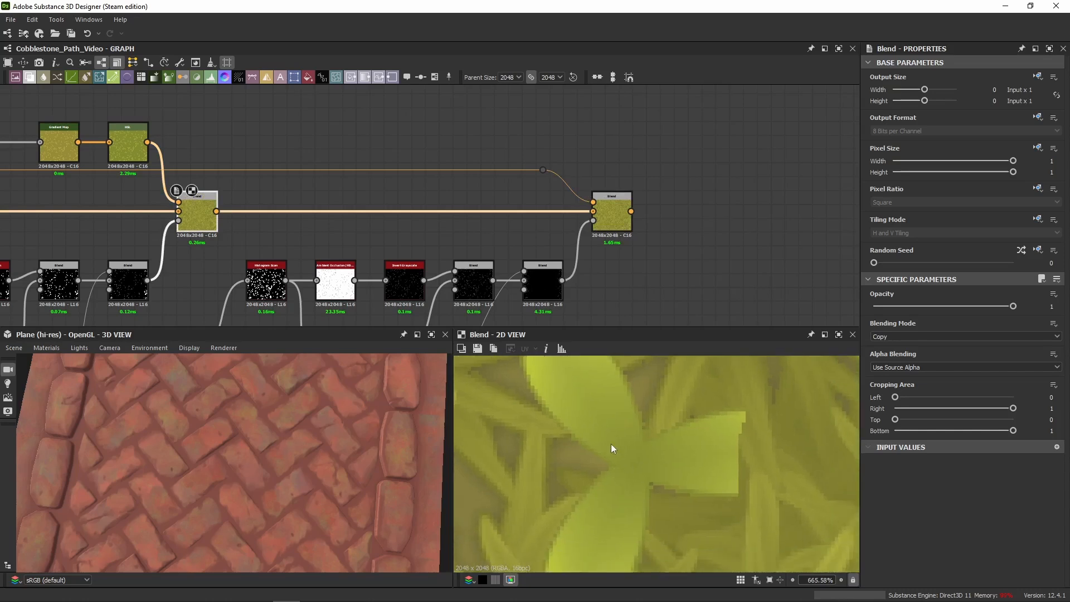
pyautogui.scroll(-2, 638, 470)
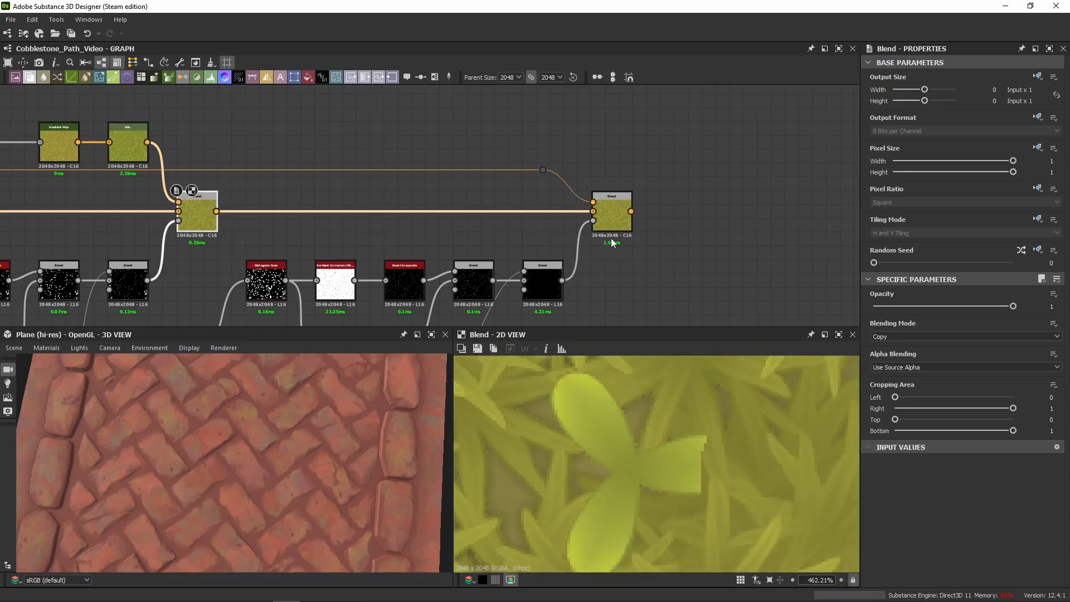
pyautogui.doubleClick(609, 220)
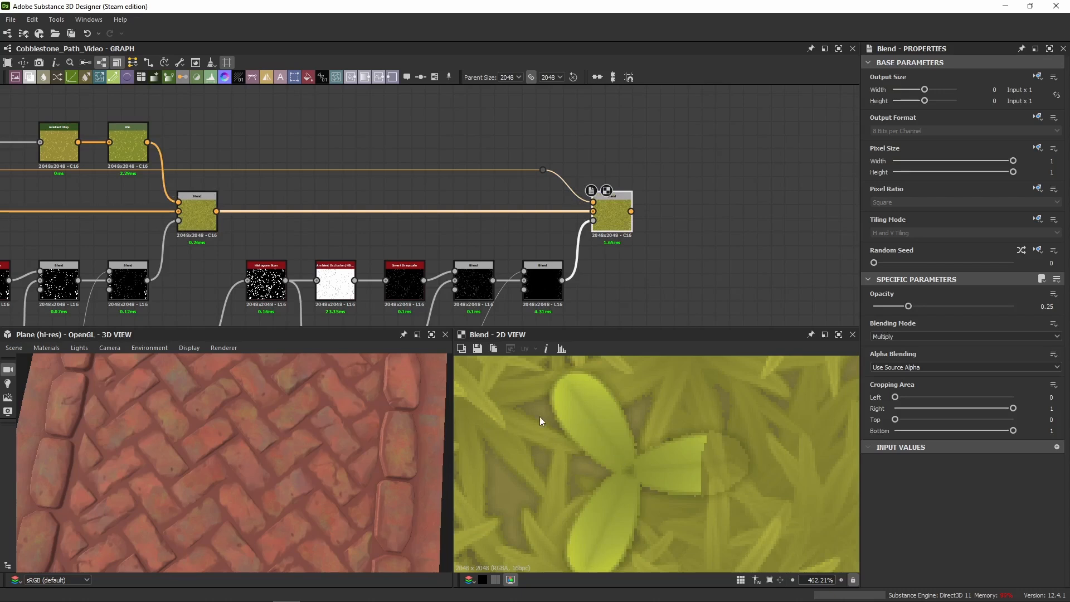
# Trace the plant mask back to the Levels node after the Tile Sampler and preview its leaf shapes and settings
pyautogui.moveTo(342, 236); pyautogui.dragTo(549, 159, button='middle')
pyautogui.scroll(-2, 490, 219)
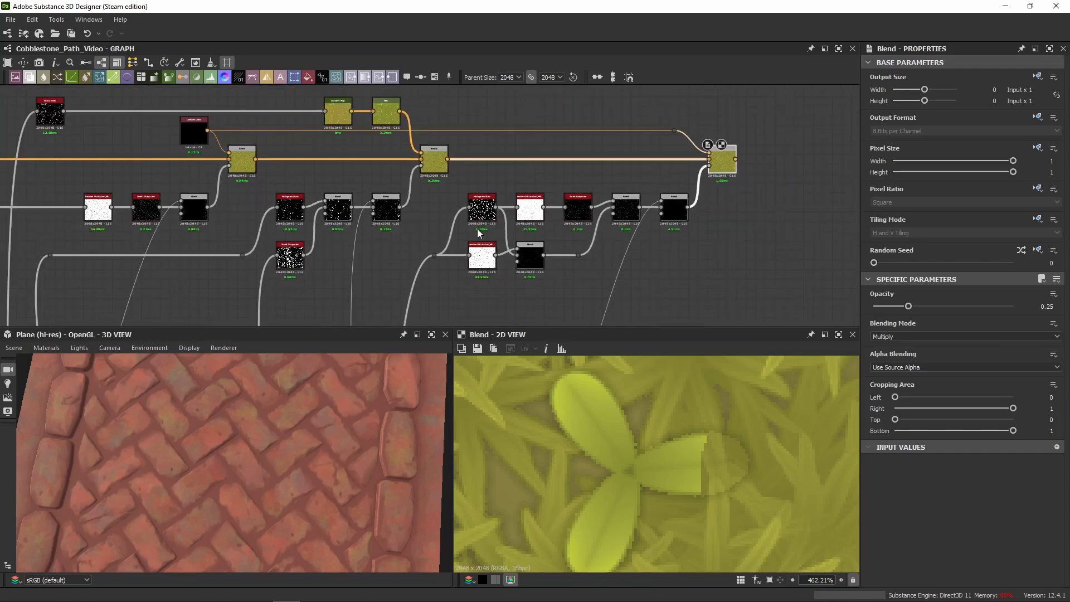
pyautogui.scroll(5, 416, 240)
pyautogui.doubleClick(481, 290)
pyautogui.scroll(-3, 479, 292)
pyautogui.moveTo(479, 293); pyautogui.dragTo(492, 163, button='middle')
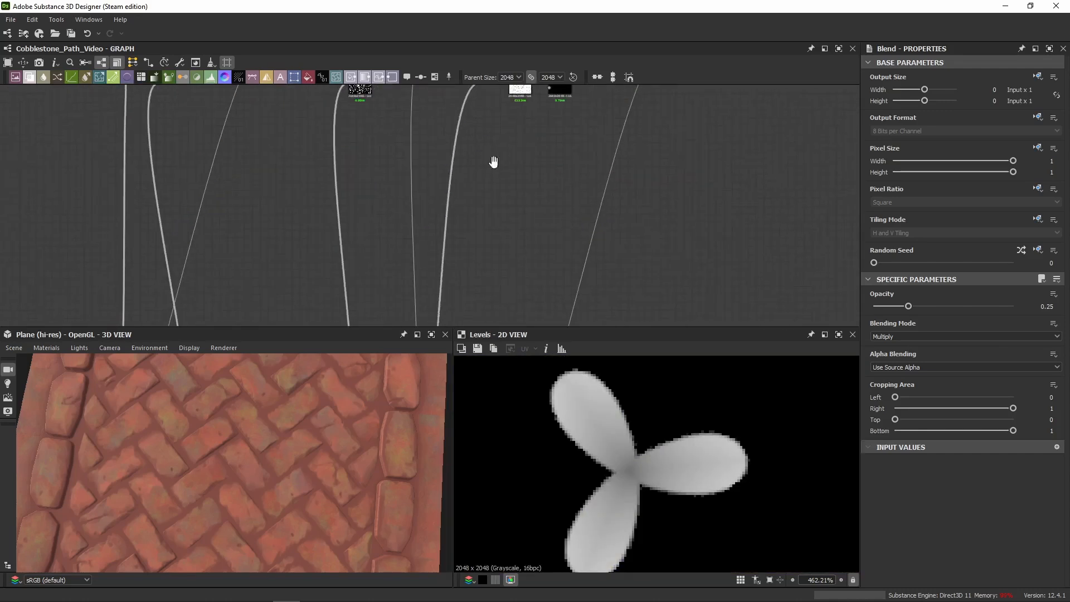
pyautogui.moveTo(502, 278); pyautogui.dragTo(518, 158, button='middle')
pyautogui.scroll(1, 265, 251)
pyautogui.moveTo(265, 250); pyautogui.dragTo(477, 217, button='middle')
pyautogui.scroll(3, 333, 189)
pyautogui.click(328, 156)
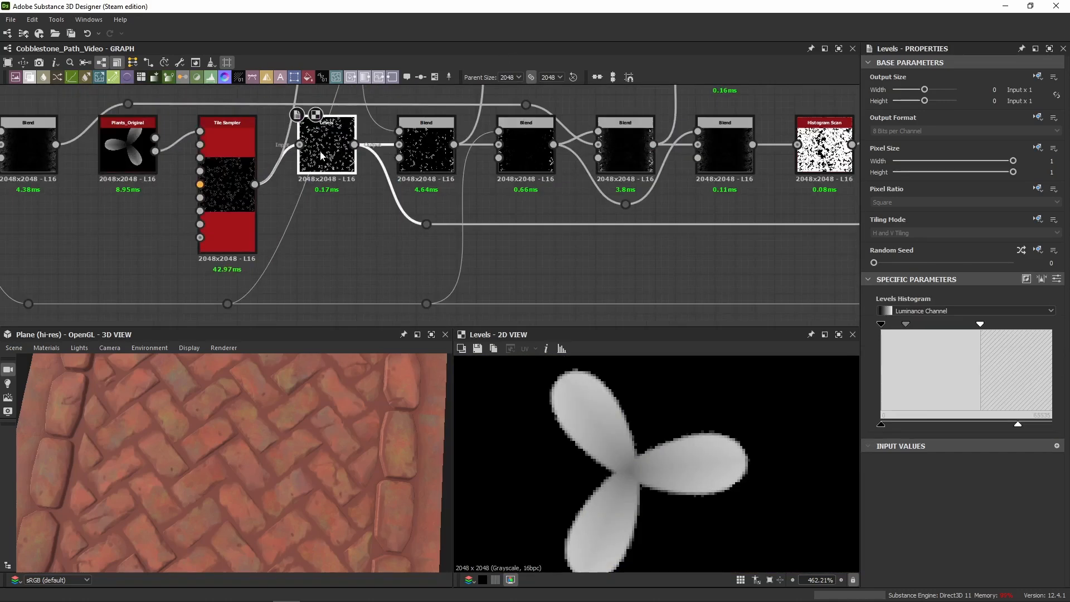
# Follow the Levels output to the lower Ambient Occlusion and the Histogram Scan, and preview both results
pyautogui.scroll(-5, 330, 212)
pyautogui.moveTo(673, 225); pyautogui.dragTo(399, 218)
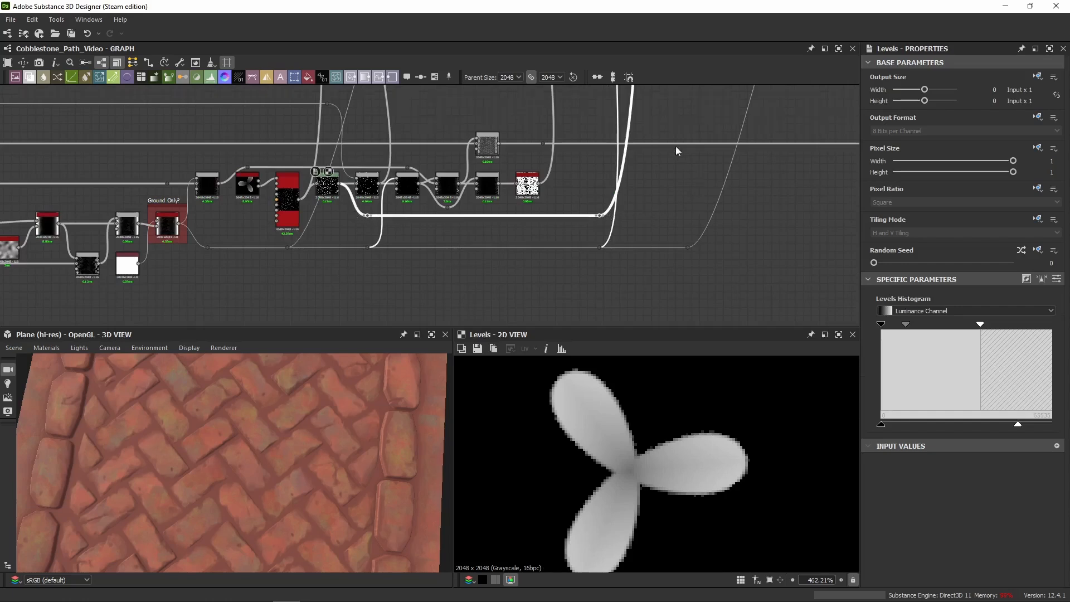
pyautogui.moveTo(676, 149); pyautogui.dragTo(515, 446, button='middle')
pyautogui.scroll(2, 556, 187)
pyautogui.scroll(3, 557, 187)
pyautogui.moveTo(557, 186); pyautogui.dragTo(541, 108, button='middle')
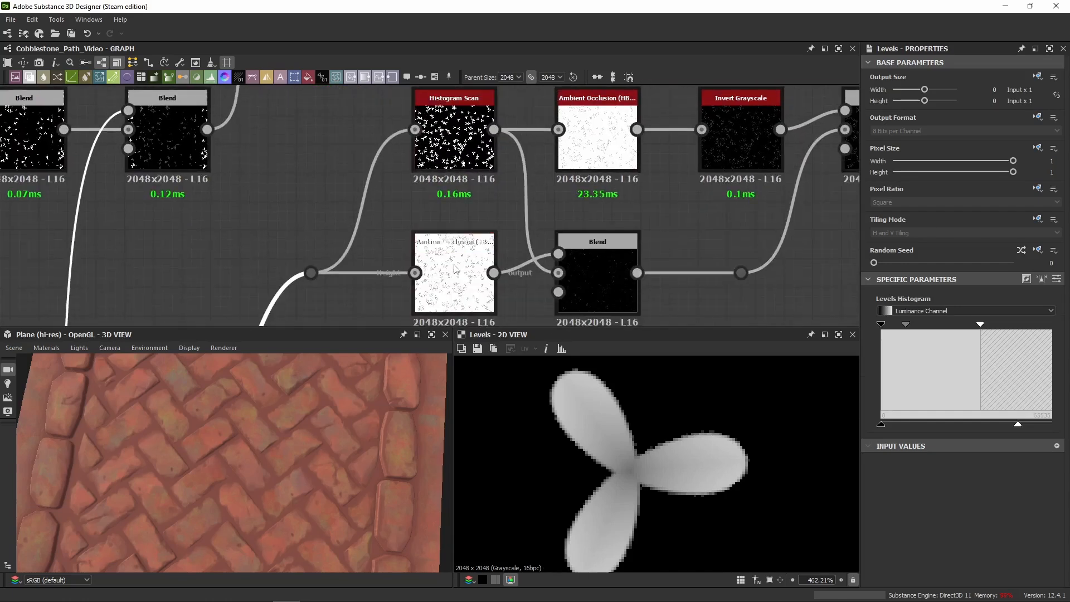
pyautogui.doubleClick(454, 278)
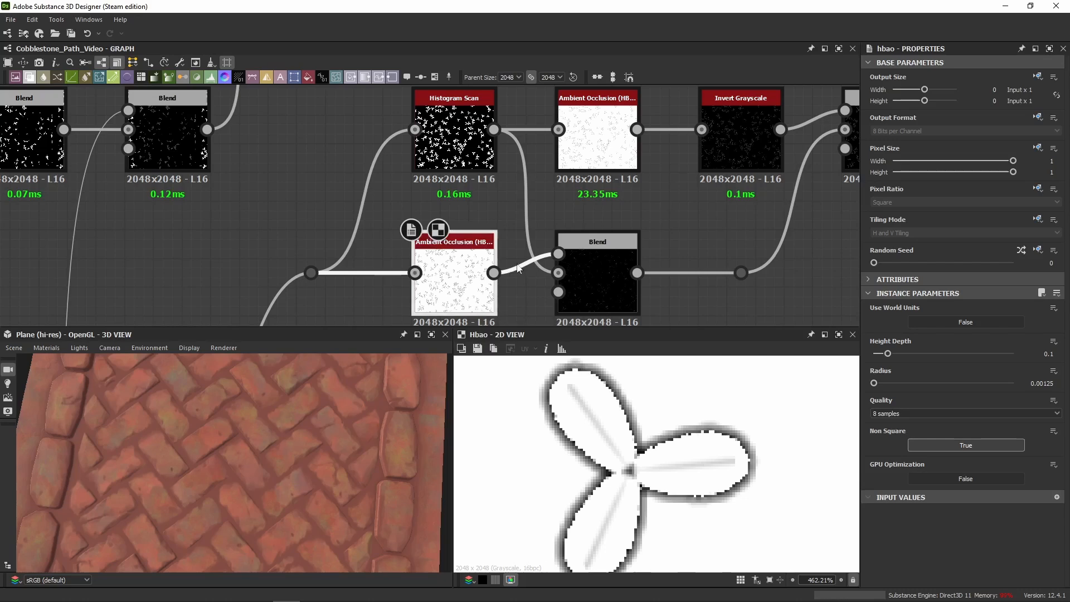
pyautogui.doubleClick(474, 131)
pyautogui.scroll(-15, 686, 478)
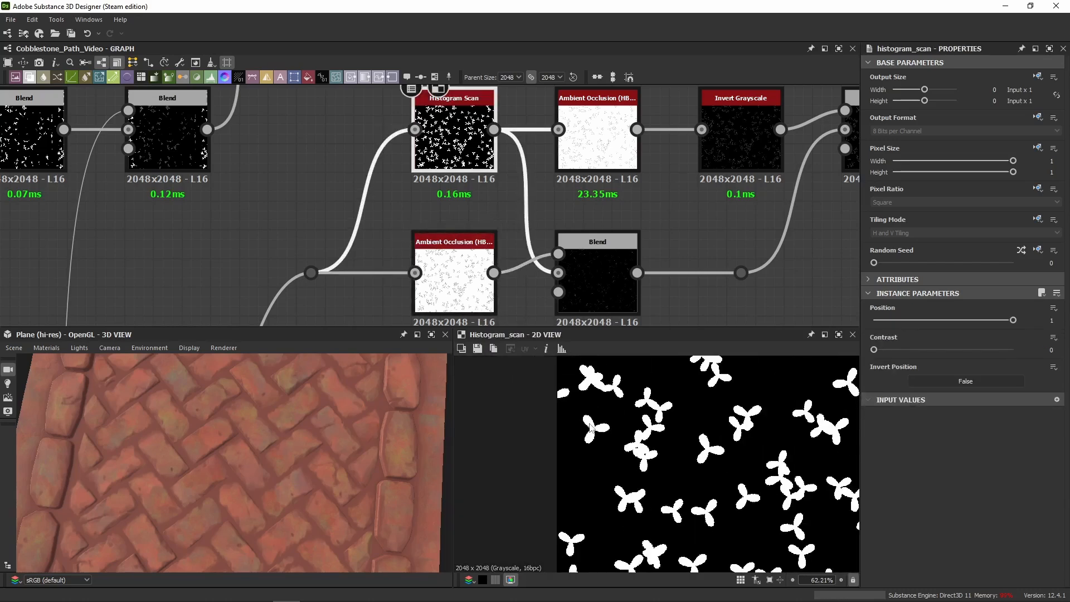
pyautogui.scroll(3, 578, 404)
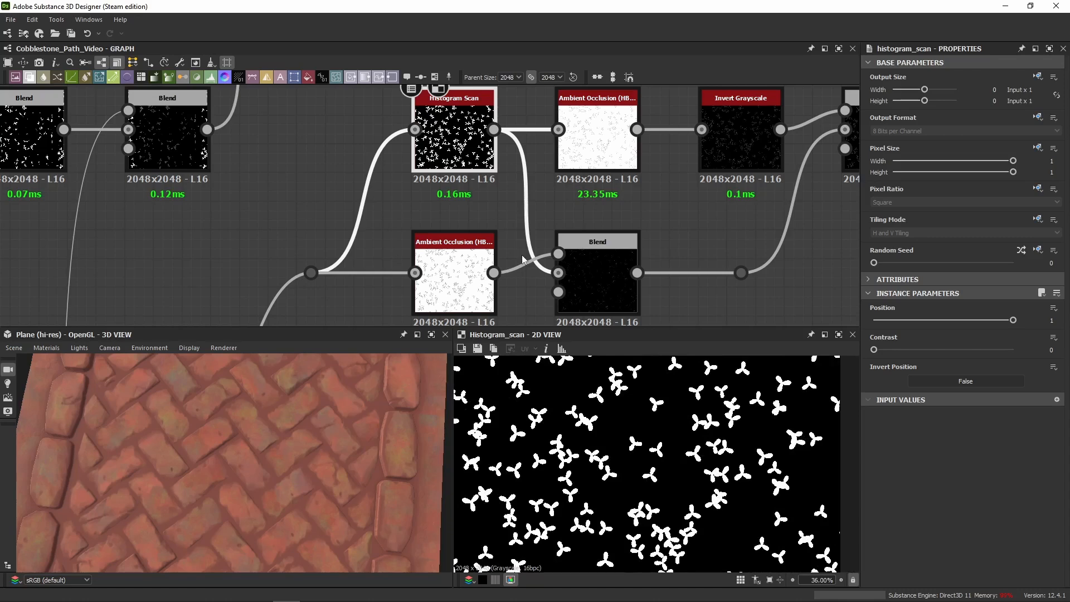
# Preview the Subtract Blend's leaf vein mask and examine the same plants in its Ambient Occlusion input
pyautogui.moveTo(522, 256); pyautogui.dragTo(491, 218, button='middle')
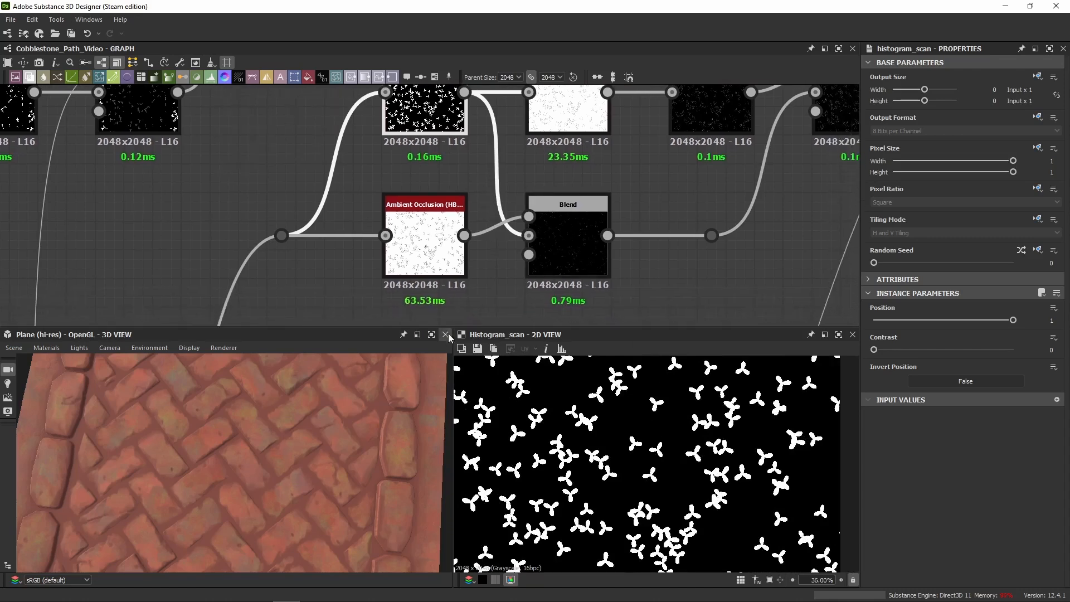
pyautogui.doubleClick(554, 243)
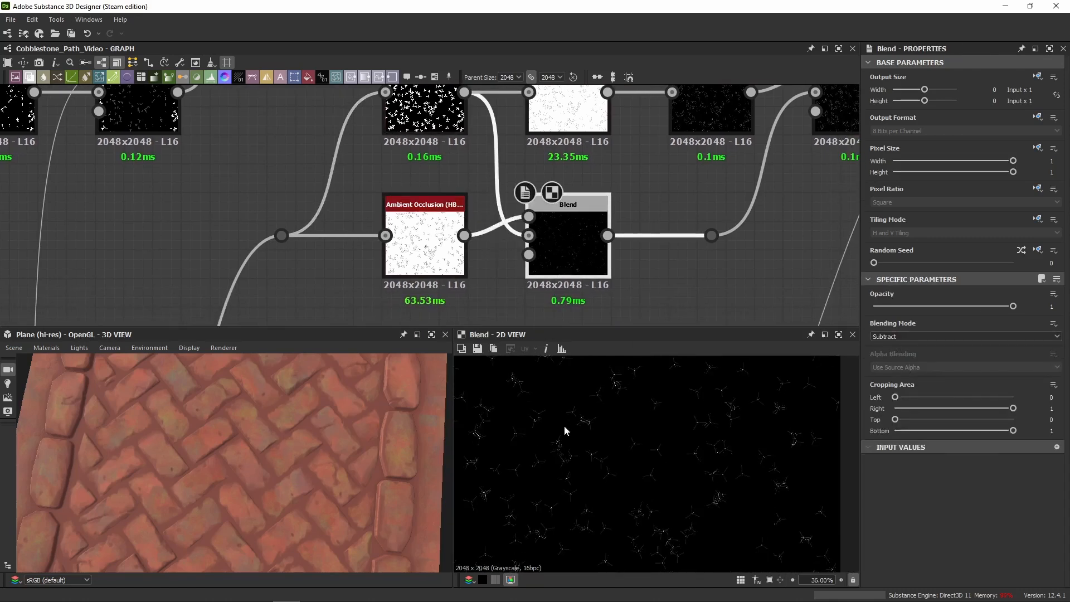
pyautogui.scroll(7, 625, 516)
pyautogui.moveTo(625, 516); pyautogui.dragTo(613, 477, button='middle')
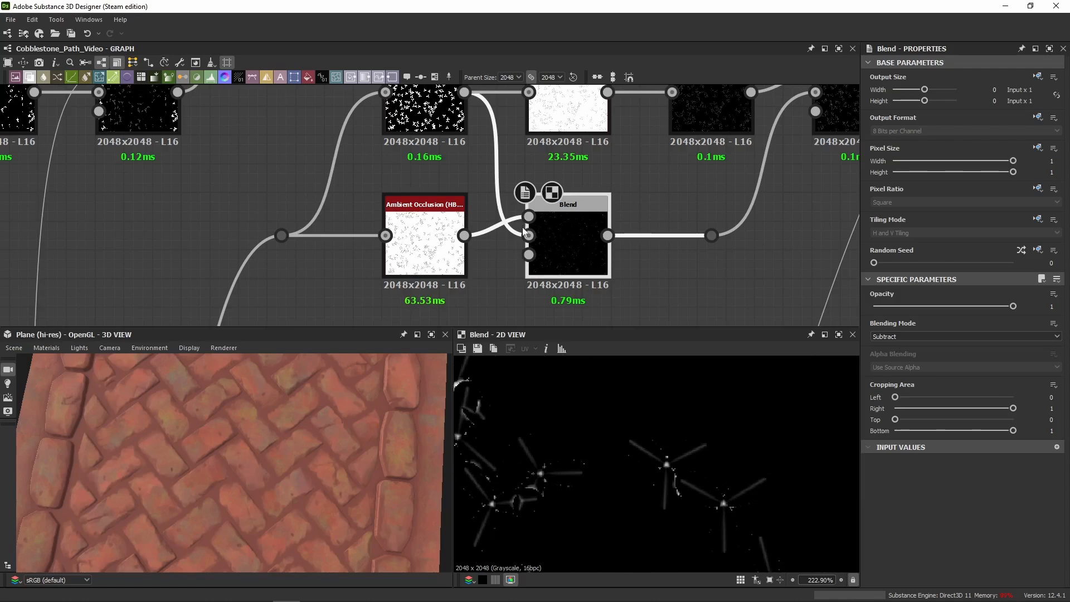
pyautogui.doubleClick(423, 245)
pyautogui.scroll(3, 620, 438)
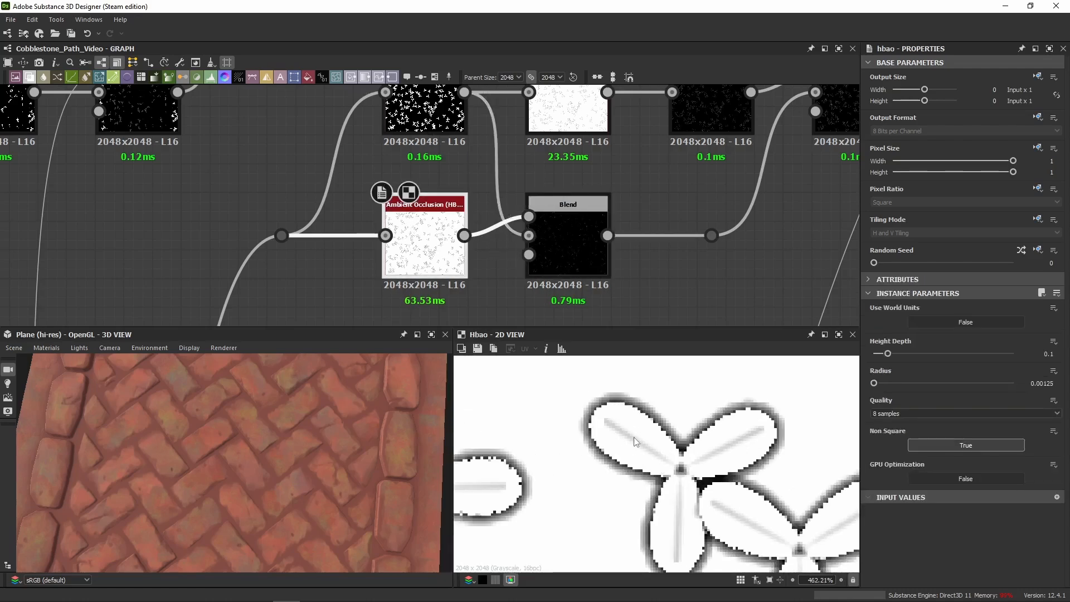
# Compare the Subtract Blend with its Histogram Scan and Ambient Occlusion inputs, testing its opacity and returning it to 1
pyautogui.doubleClick(564, 257)
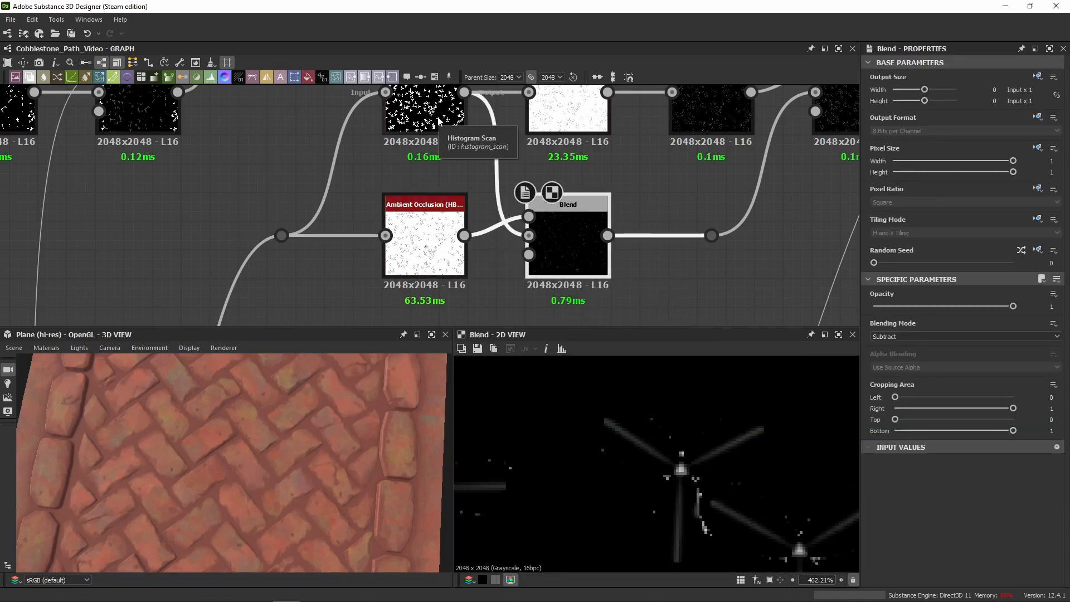
pyautogui.doubleClick(439, 120)
pyautogui.doubleClick(577, 256)
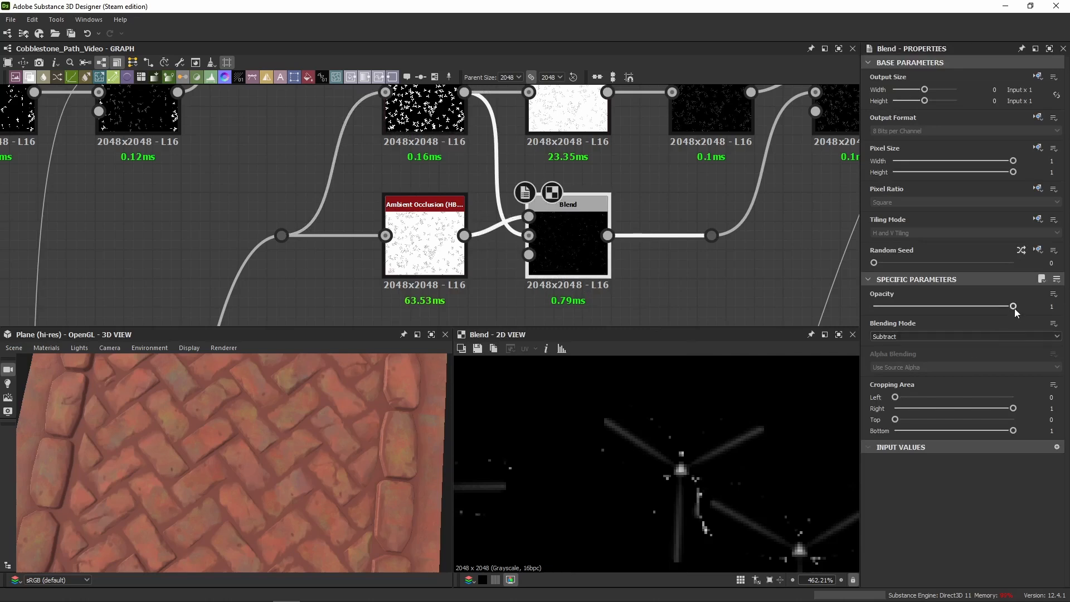
pyautogui.moveTo(1012, 306); pyautogui.dragTo(1066, 345)
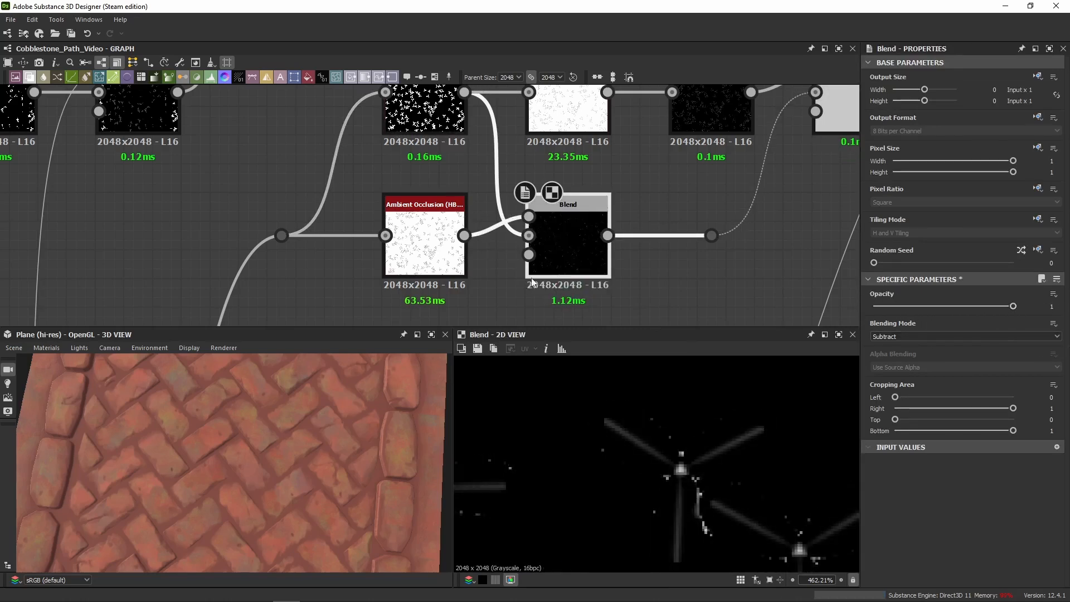
pyautogui.doubleClick(423, 246)
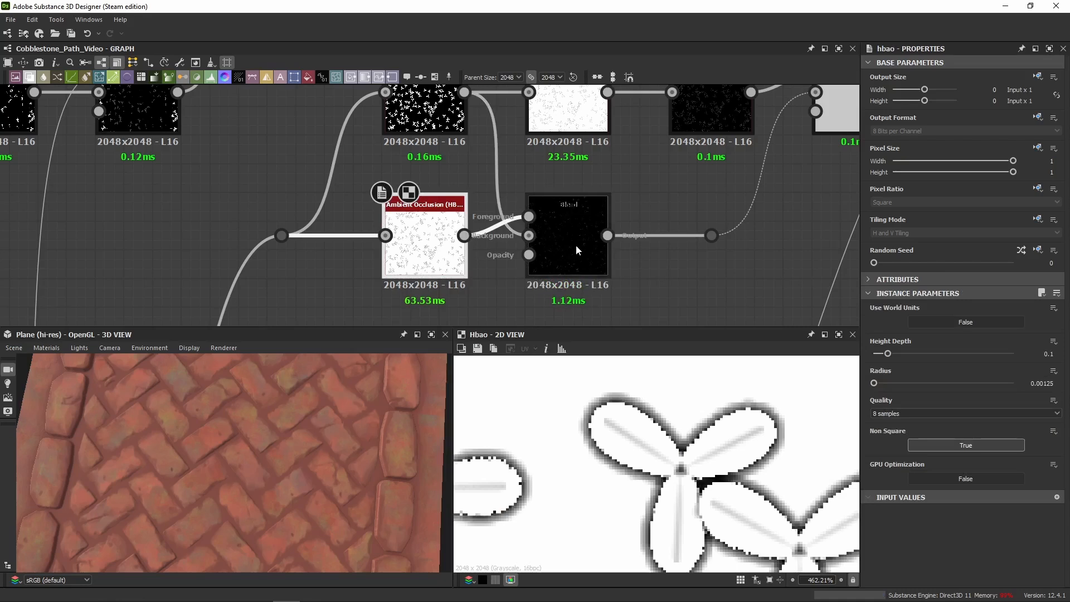
pyautogui.doubleClick(576, 245)
# Examine the Subtract Blend's vein lines and overlapping leaves up close against the lower Ambient Occlusion output
pyautogui.moveTo(576, 245); pyautogui.dragTo(522, 237, button='middle')
pyautogui.scroll(-5, 694, 510)
pyautogui.scroll(4, 574, 492)
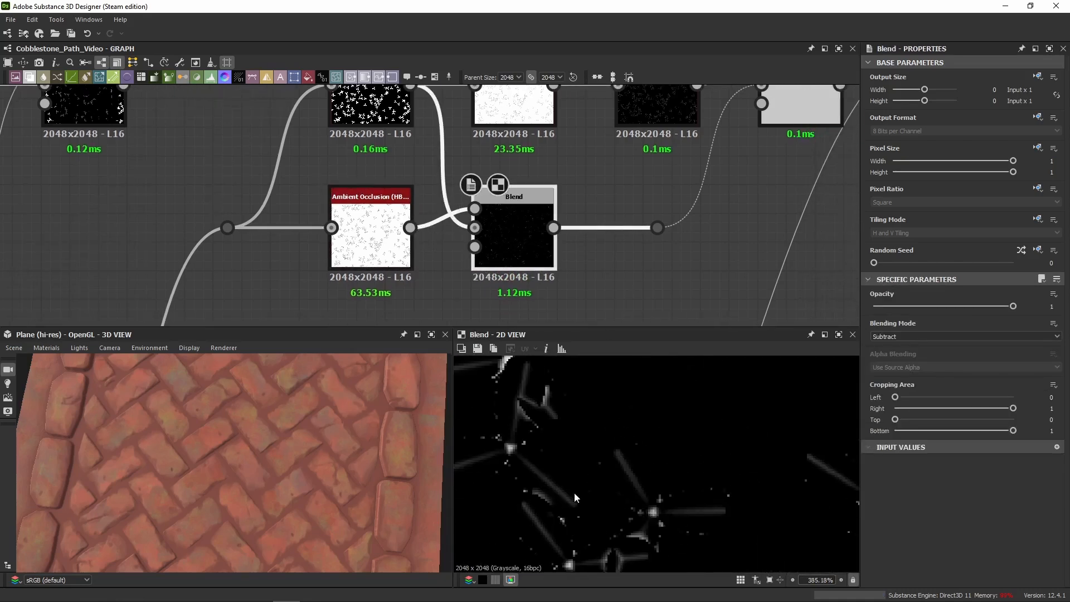
pyautogui.scroll(4, 686, 499)
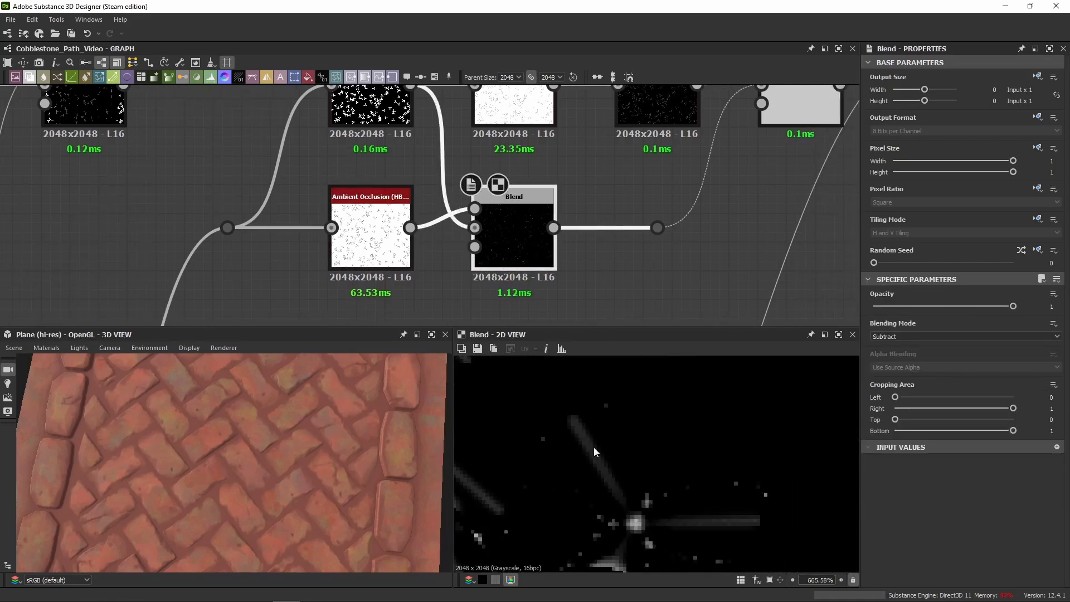
pyautogui.moveTo(751, 526); pyautogui.dragTo(628, 419, button='middle')
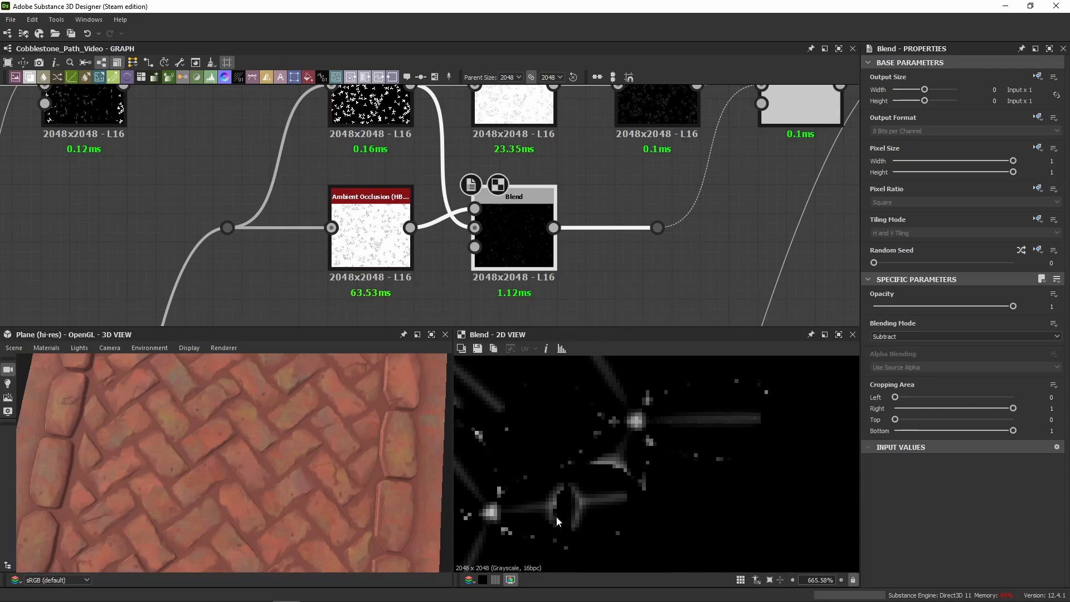
pyautogui.moveTo(459, 431); pyautogui.dragTo(548, 475, button='middle')
pyautogui.doubleClick(377, 232)
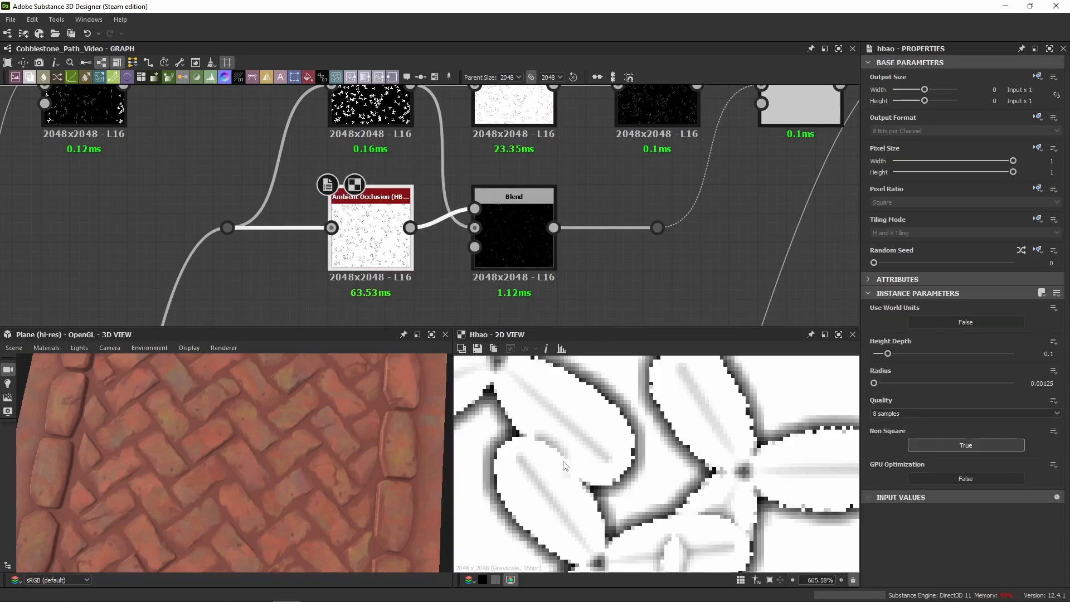
pyautogui.doubleClick(498, 237)
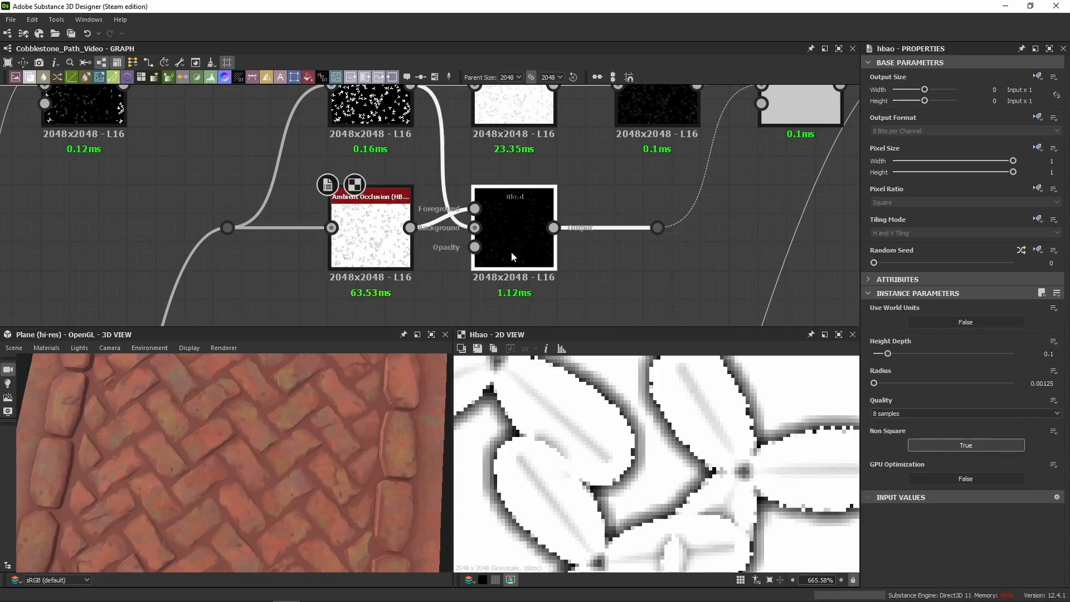
# Preview the Histogram Scan and the upper Ambient Occlusion fed by it, examining the outlines around the leaves
pyautogui.scroll(-3, 367, 290)
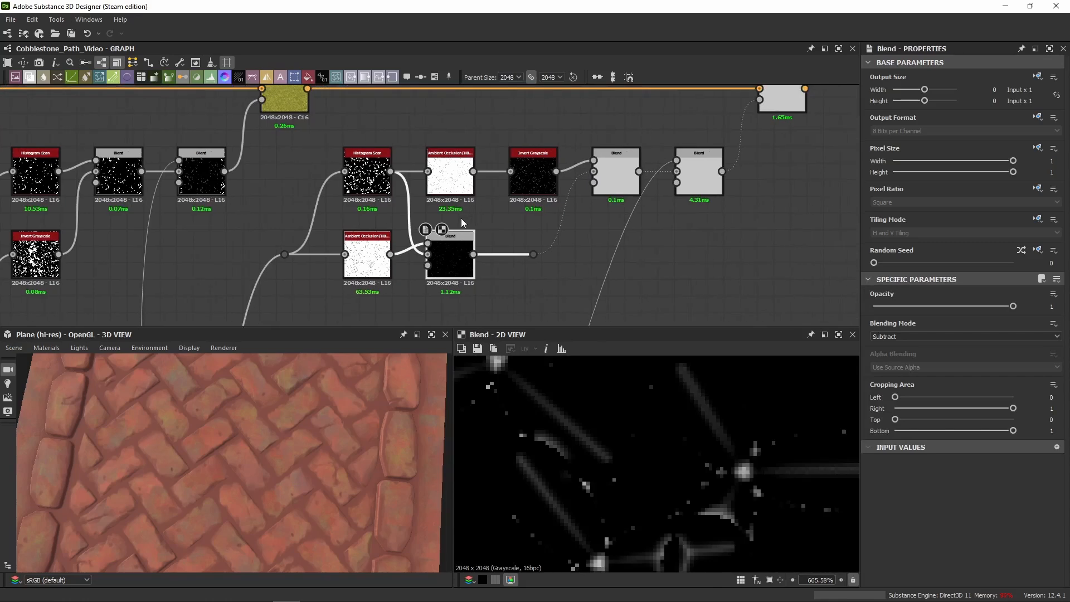
pyautogui.doubleClick(374, 188)
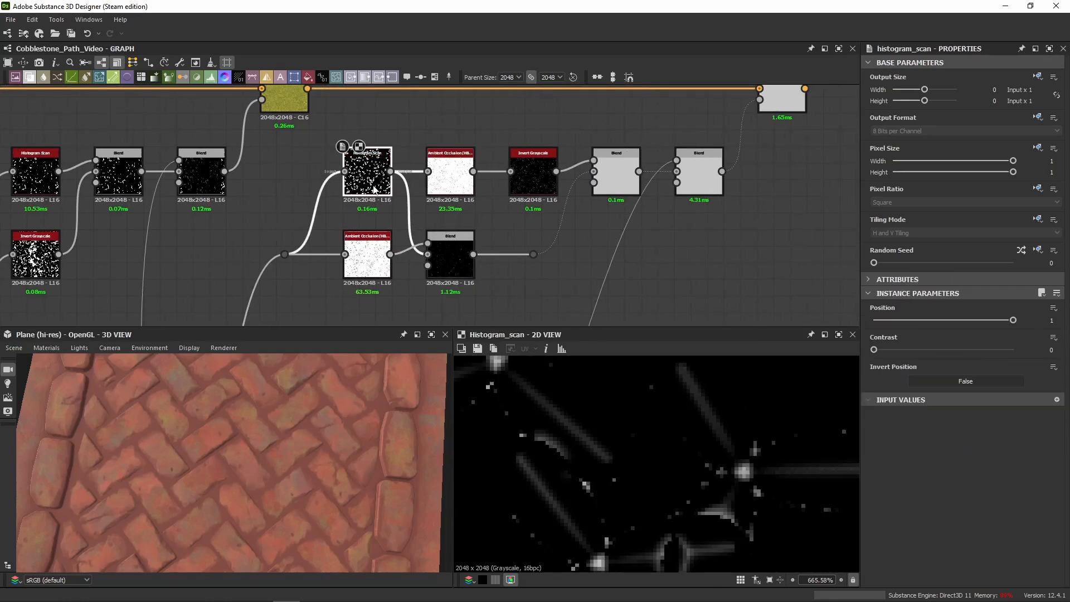
pyautogui.doubleClick(450, 177)
pyautogui.scroll(2, 444, 171)
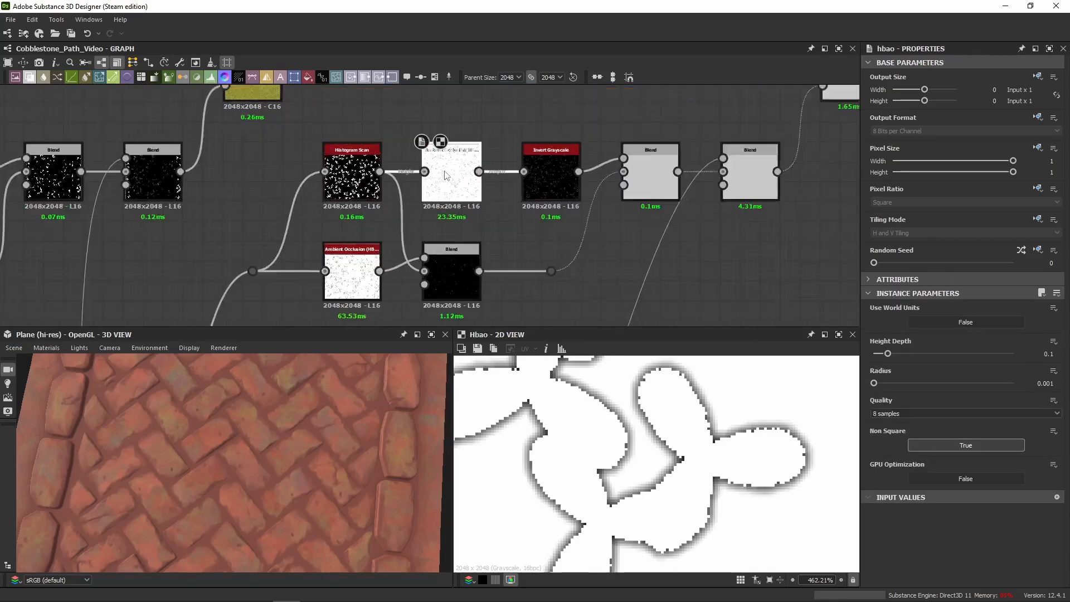
# Compare one leaf cluster up close across the two Ambient Occlusion nodes, the Subtract Blend and the Histogram Scan
pyautogui.scroll(3, 591, 396)
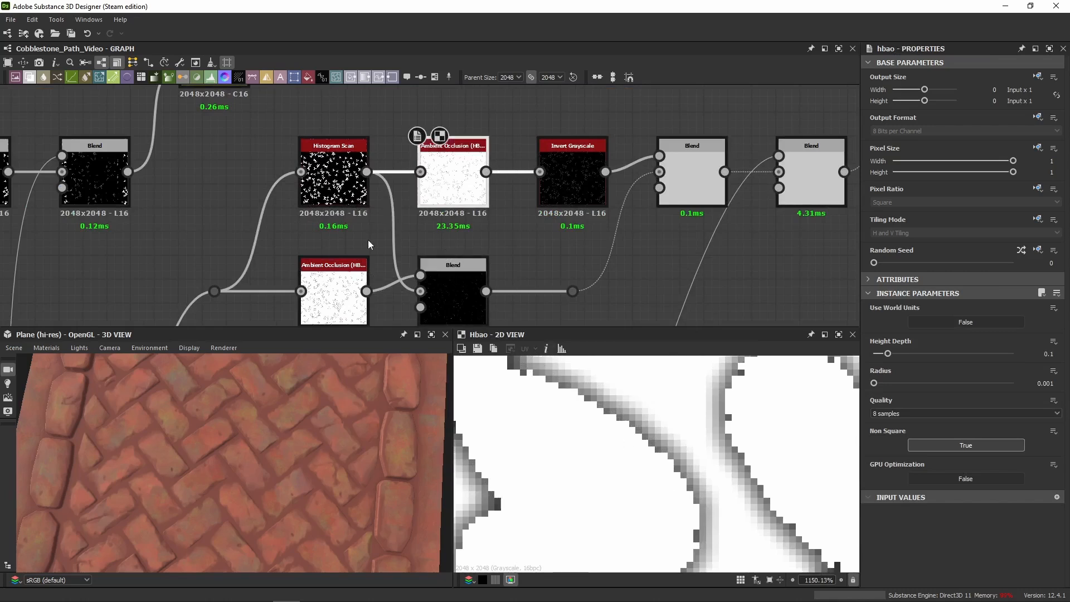
pyautogui.doubleClick(344, 286)
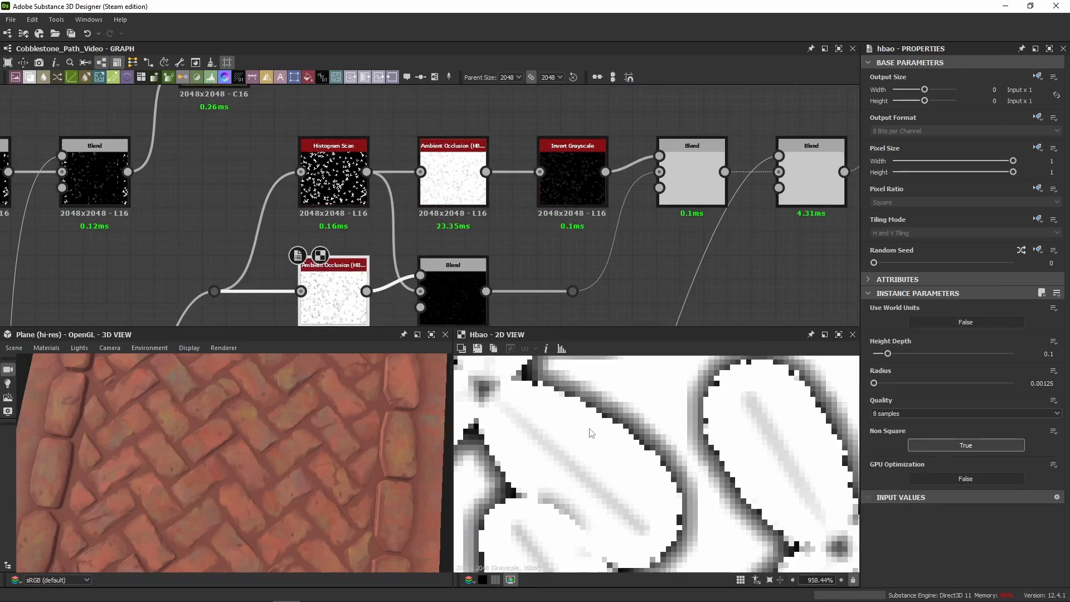
pyautogui.doubleClick(439, 296)
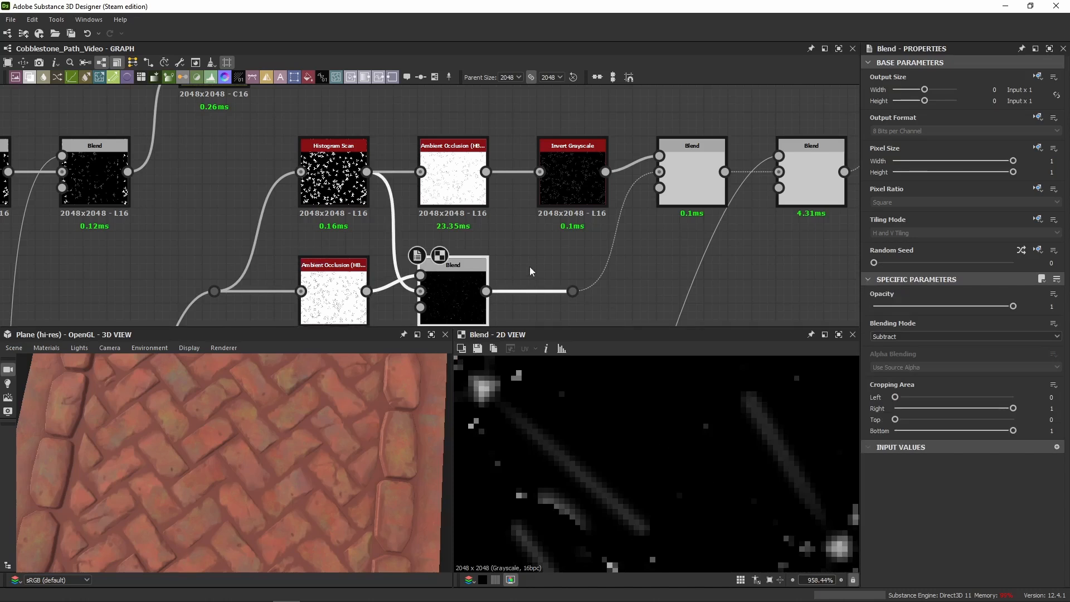
pyautogui.doubleClick(453, 181)
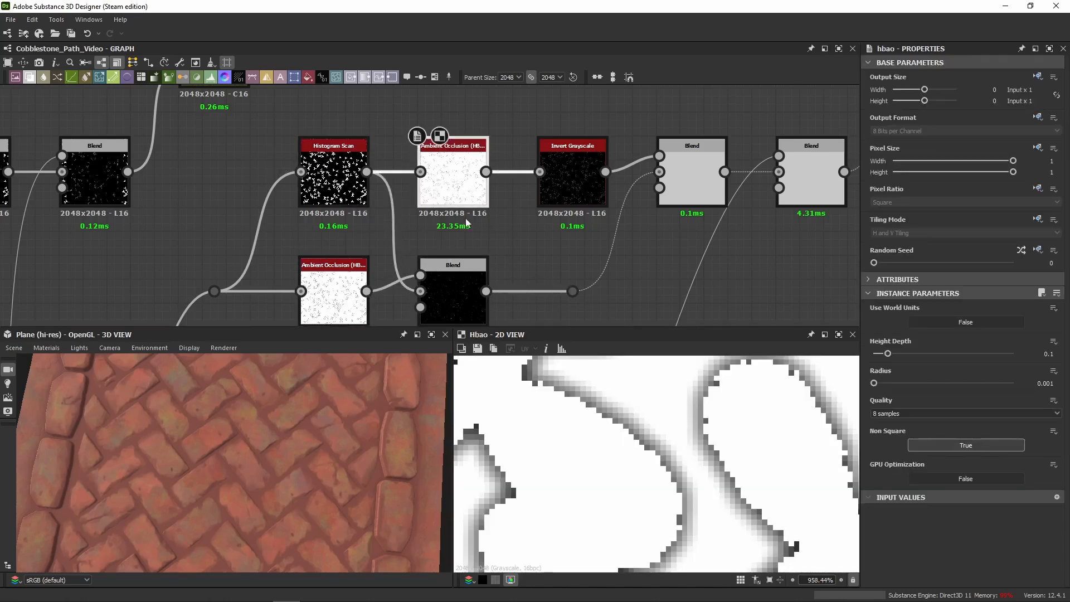
pyautogui.doubleClick(334, 176)
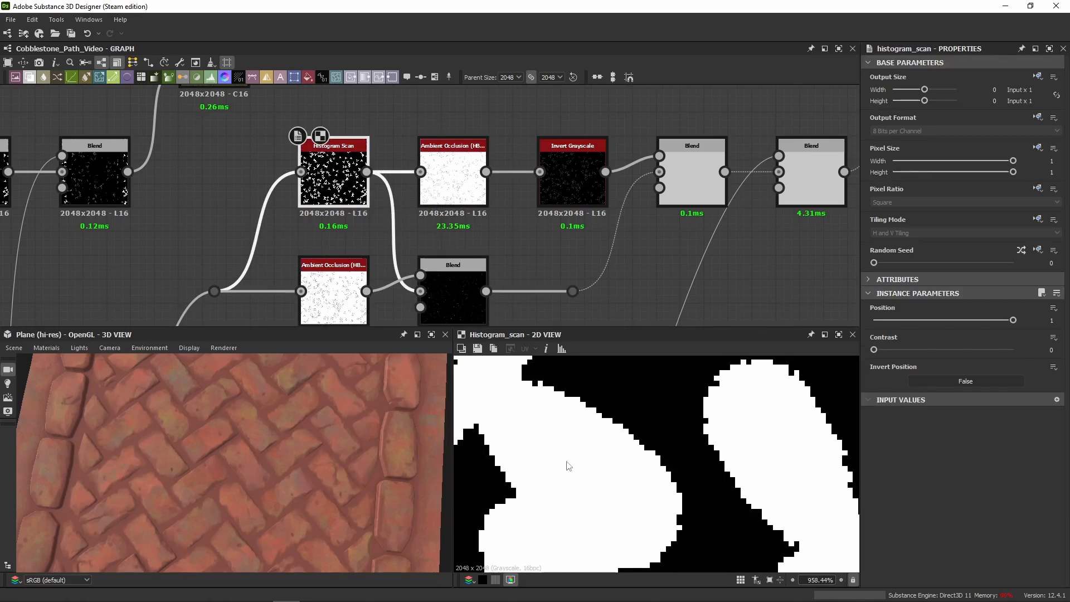
pyautogui.doubleClick(418, 148)
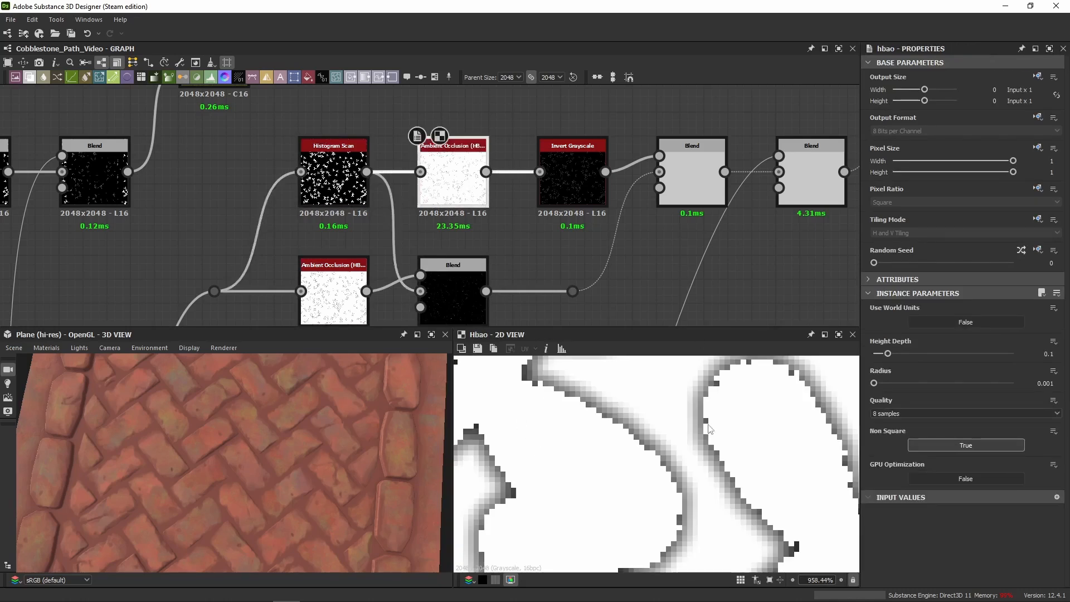
# Preview the Invert Grayscale leaf outlines and compare them with the Subtract Blend's vein mask
pyautogui.doubleClick(572, 175)
pyautogui.scroll(-2, 624, 462)
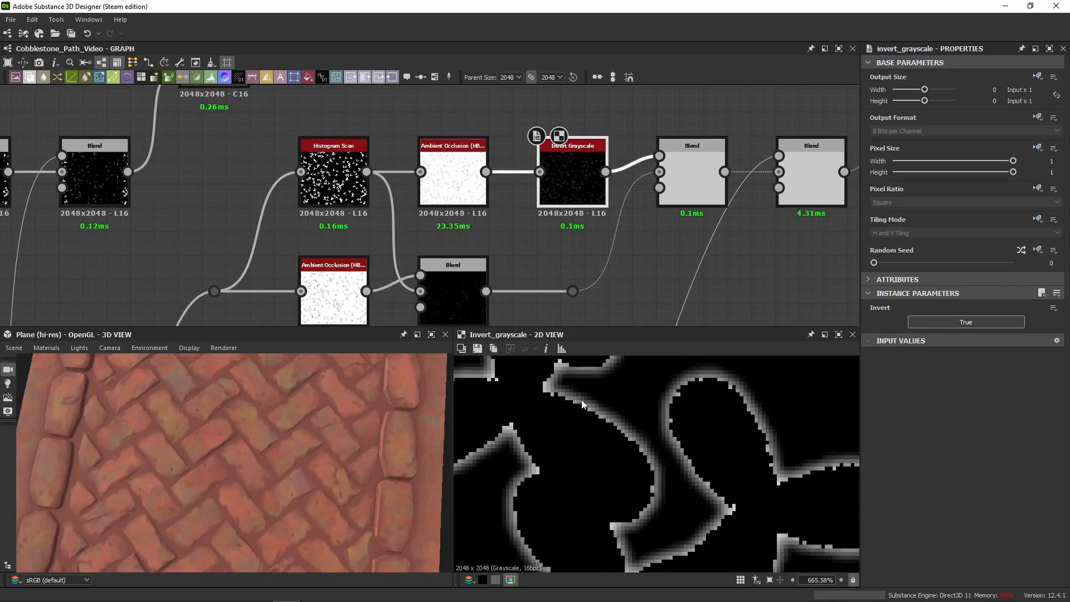
pyautogui.moveTo(610, 305); pyautogui.dragTo(570, 266, button='middle')
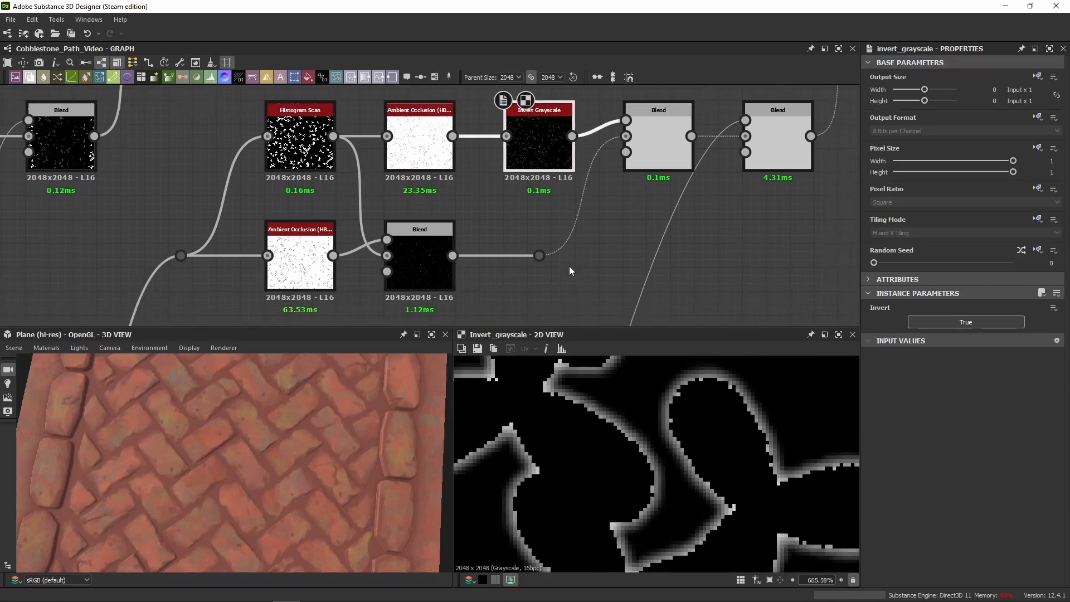
pyautogui.click(455, 266)
pyautogui.doubleClick(445, 284)
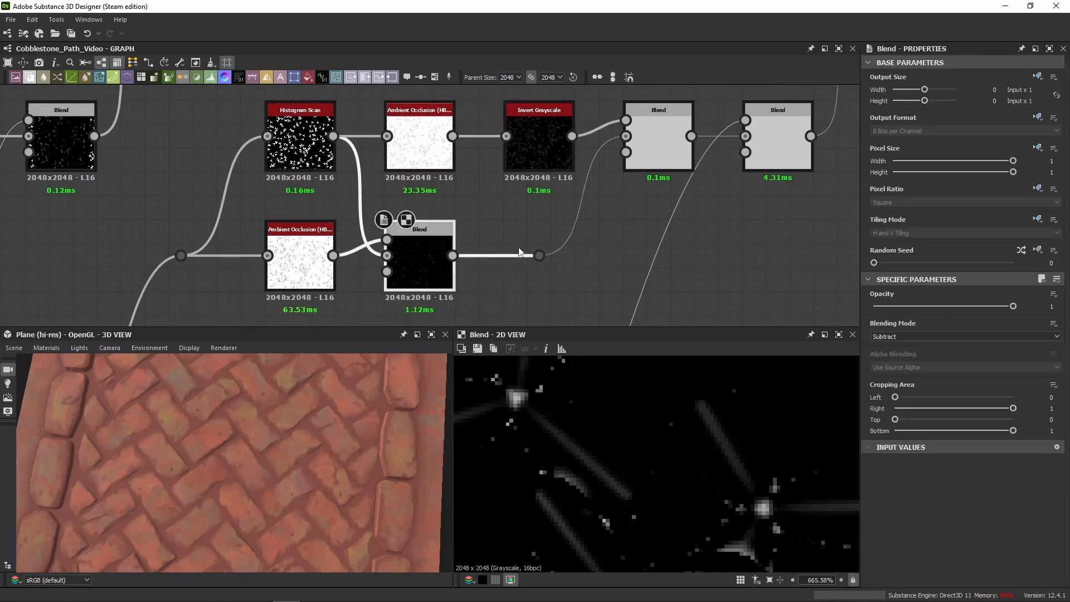
pyautogui.doubleClick(539, 139)
pyautogui.doubleClick(433, 269)
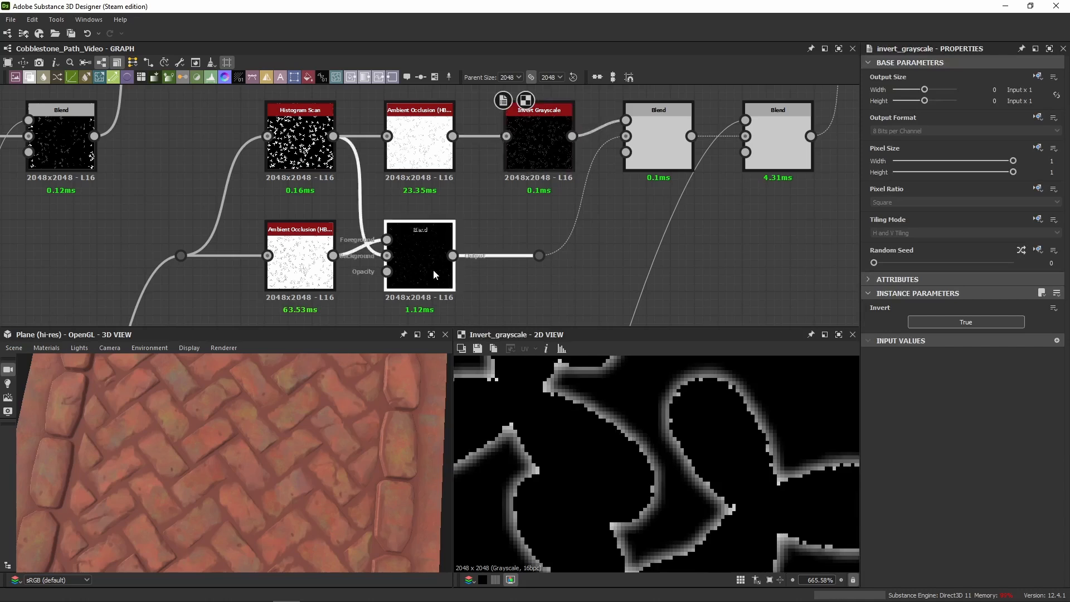
# Examine the Max (Lighten) Blend that merges outlines and veins, and compare it with the Multiply Blend it feeds
pyautogui.doubleClick(658, 140)
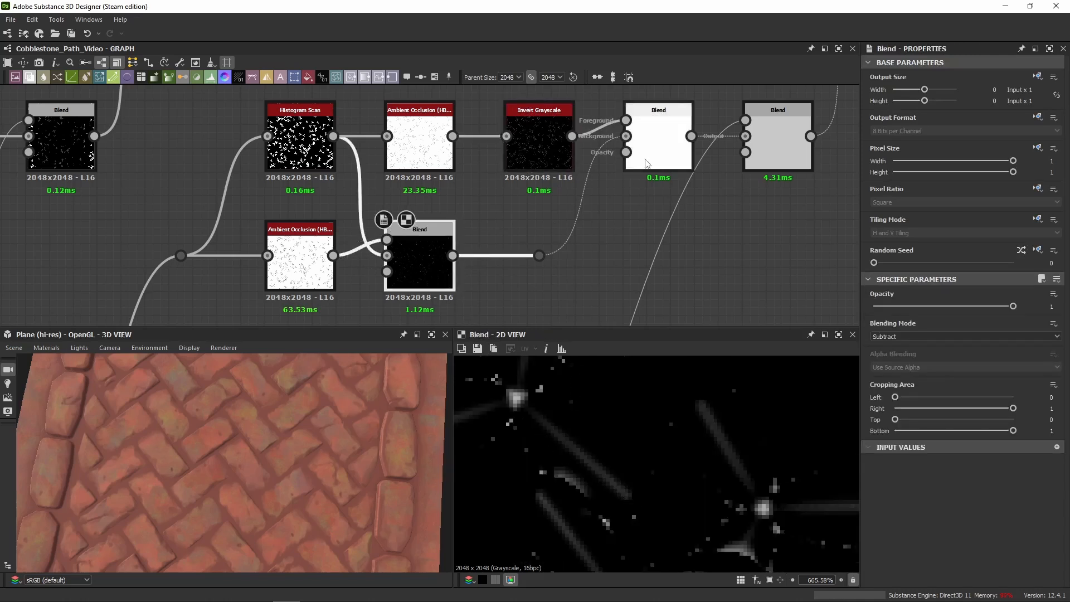
pyautogui.moveTo(554, 427); pyautogui.dragTo(612, 466, button='middle')
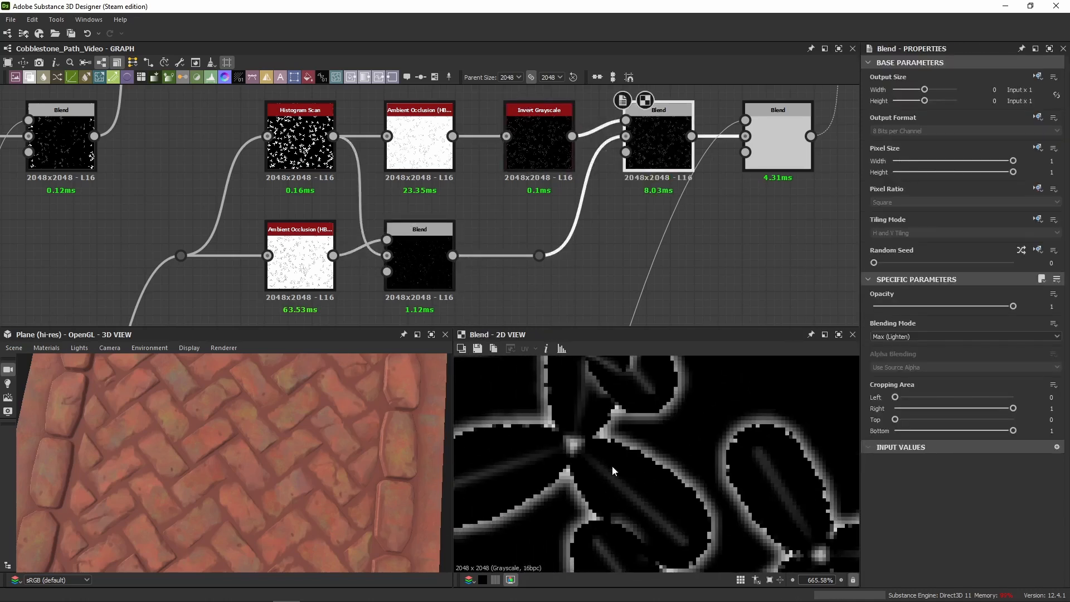
pyautogui.moveTo(654, 233); pyautogui.dragTo(541, 262, button='middle')
pyautogui.doubleClick(663, 167)
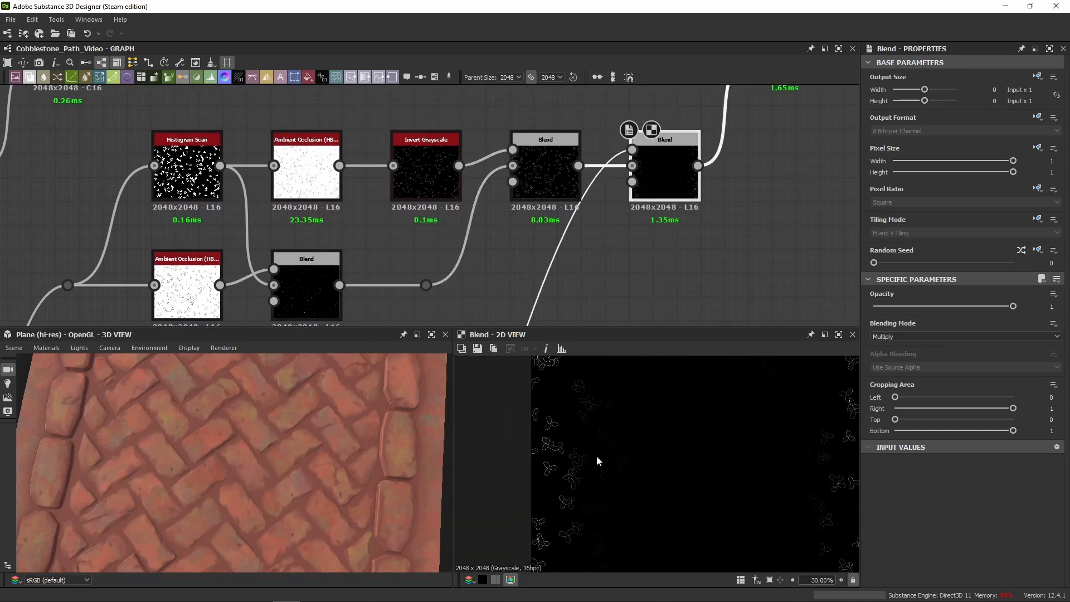
pyautogui.moveTo(668, 188); pyautogui.dragTo(612, 198, button='middle')
pyautogui.scroll(3, 612, 199)
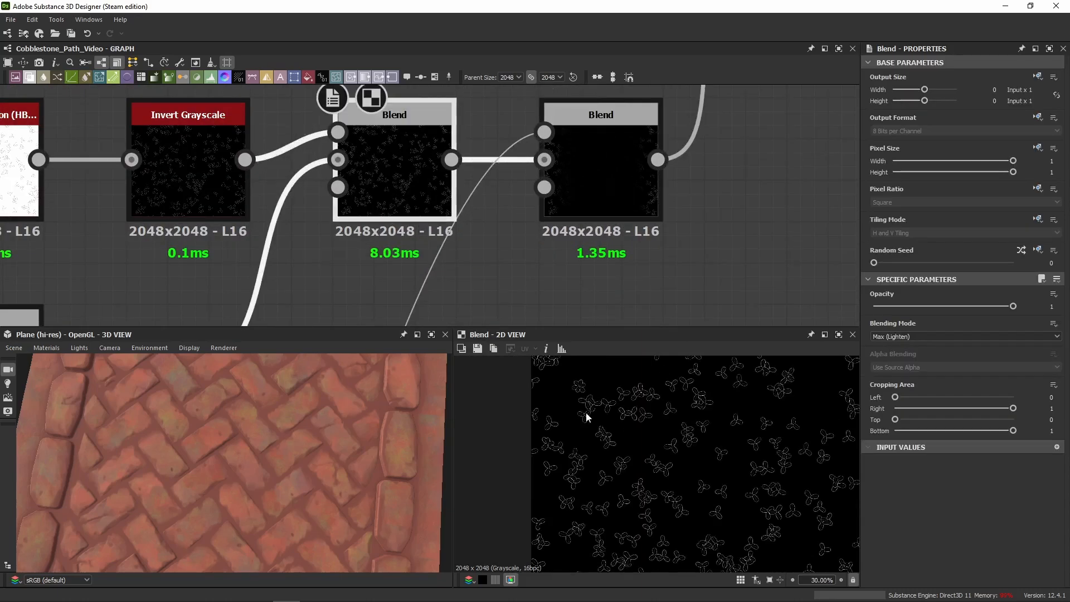
# Test the graph's Ground Only? preview parameter as True on the plant mask, and return it to False
pyautogui.click(735, 225)
pyautogui.click(908, 349)
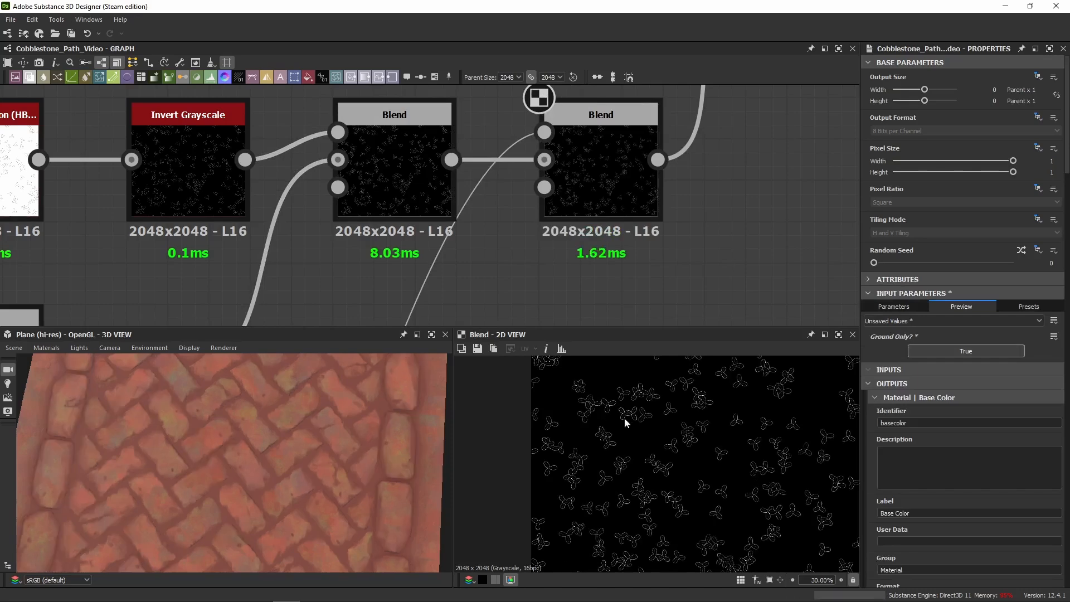
pyautogui.click(967, 352)
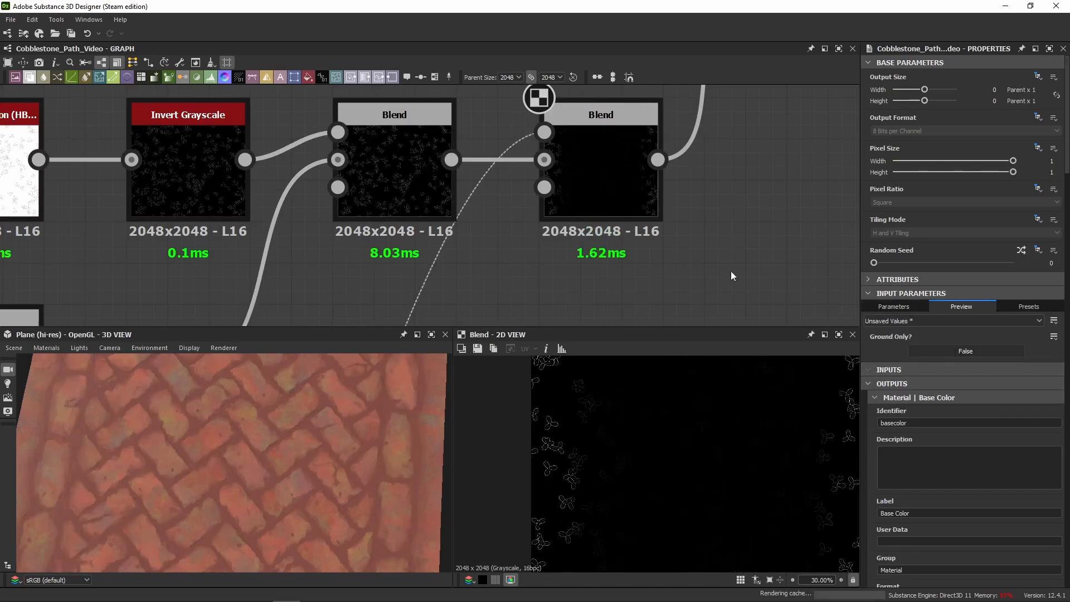
# Preview the colour Blend fed by the Multiply mask and examine the darkened plants in the grass up close
pyautogui.moveTo(726, 219); pyautogui.dragTo(634, 290, button='middle')
pyautogui.scroll(-3, 627, 234)
pyautogui.click(577, 237)
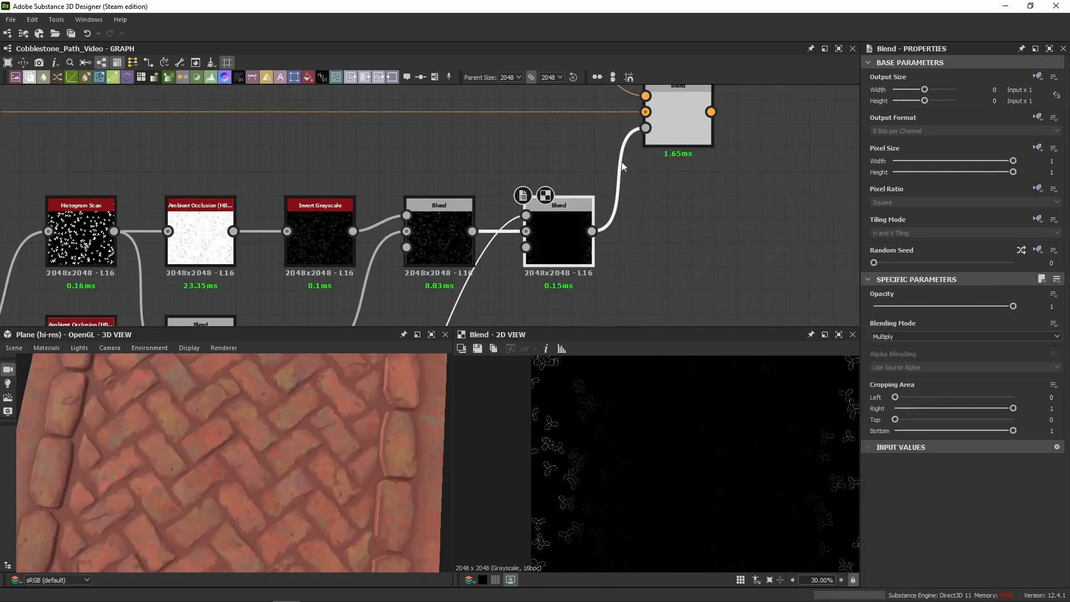
pyautogui.doubleClick(663, 130)
pyautogui.moveTo(679, 176); pyautogui.dragTo(690, 322, button='middle')
pyautogui.scroll(-3, 406, 276)
pyautogui.moveTo(406, 277); pyautogui.dragTo(721, 210, button='middle')
pyautogui.moveTo(507, 142); pyautogui.dragTo(260, 152, button='middle')
pyautogui.scroll(3, 656, 227)
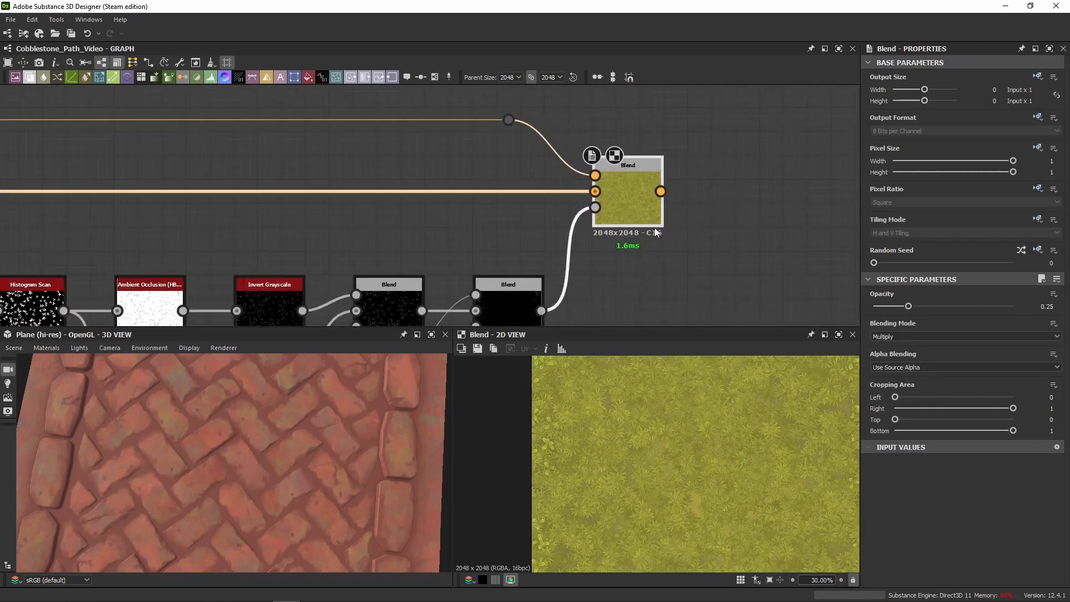
pyautogui.scroll(2, 657, 430)
pyautogui.scroll(5, 538, 472)
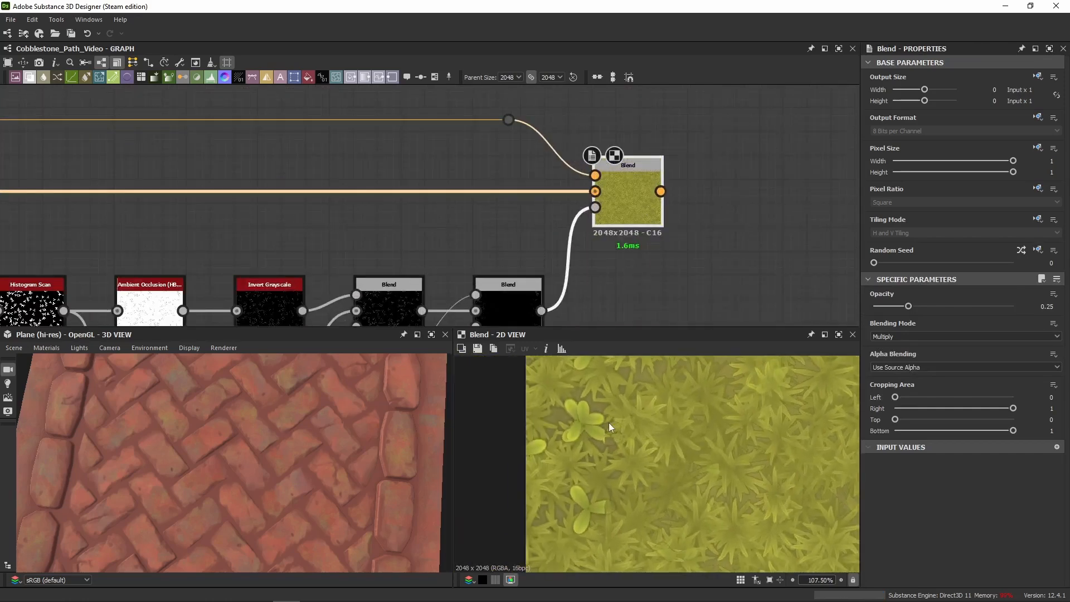
pyautogui.scroll(-7, 577, 434)
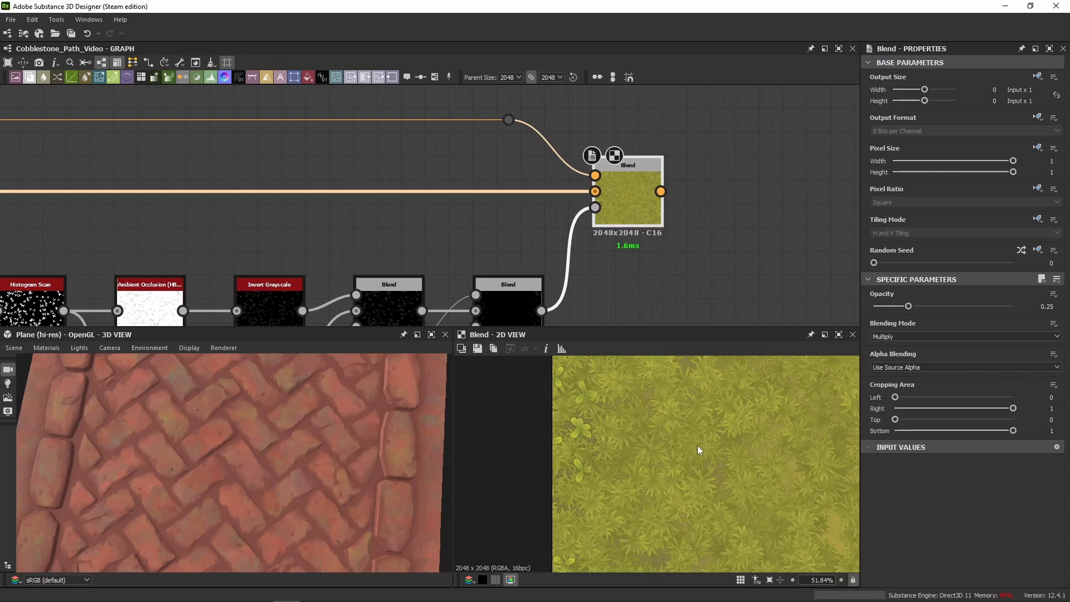
pyautogui.scroll(-4, 651, 138)
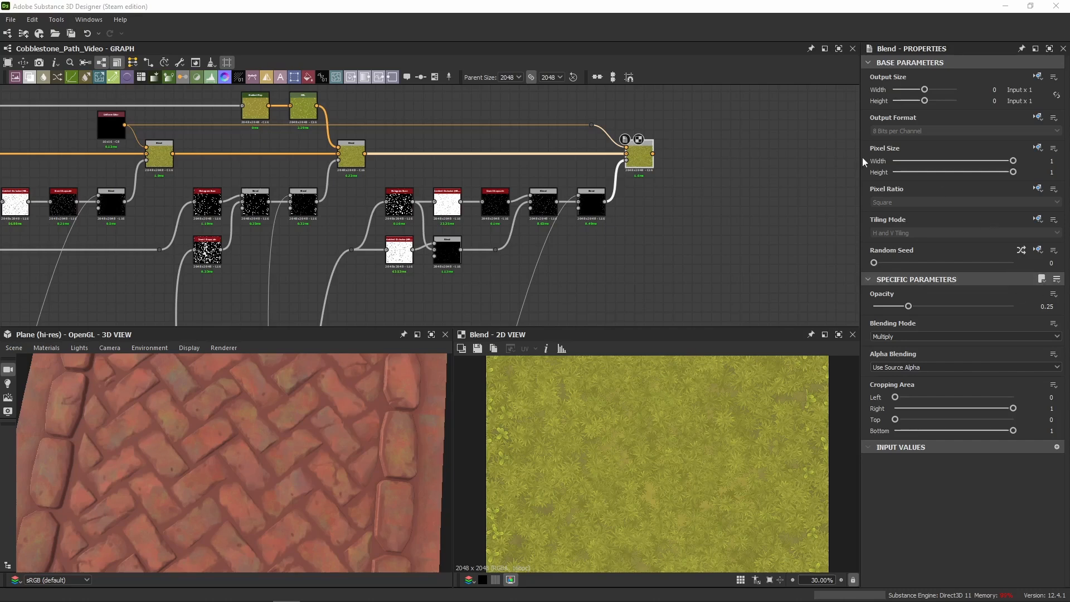
# Paste the copied gradient-mask, HSL and Ground Only? nodes beyond the last grass colour Blend, and connect that Blend's output to their input dot
pyautogui.moveTo(847, 161); pyautogui.dragTo(550, 220, button='middle')
pyautogui.hotkey('ctrl', 'v')
pyautogui.moveTo(309, 264); pyautogui.dragTo(544, 260)
pyautogui.scroll(3, 430, 261)
pyautogui.moveTo(445, 261); pyautogui.dragTo(350, 262)
pyautogui.click(309, 166)
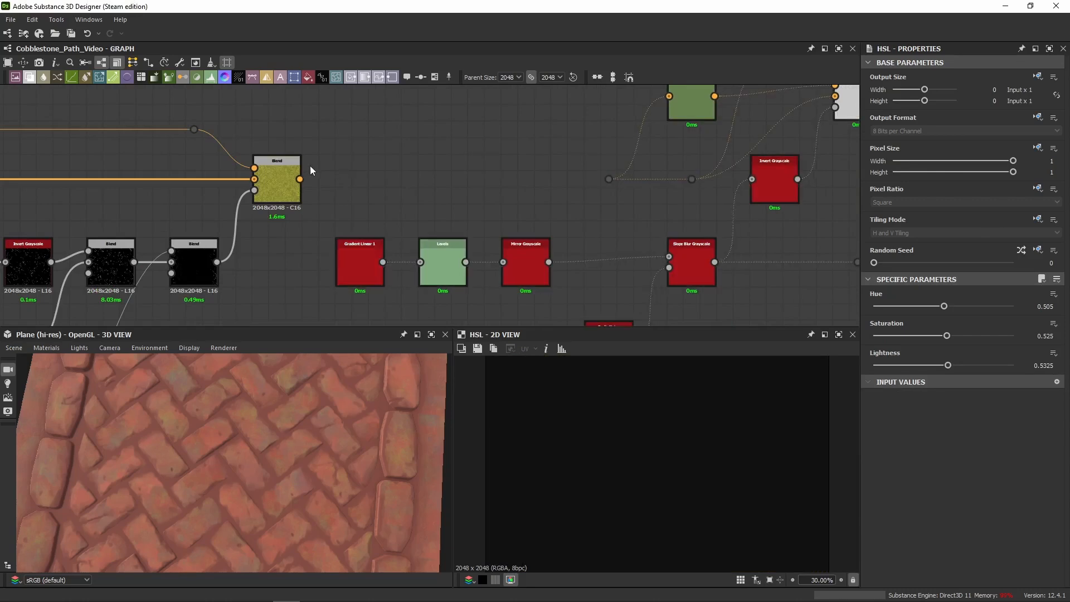
pyautogui.moveTo(299, 179); pyautogui.dragTo(604, 183)
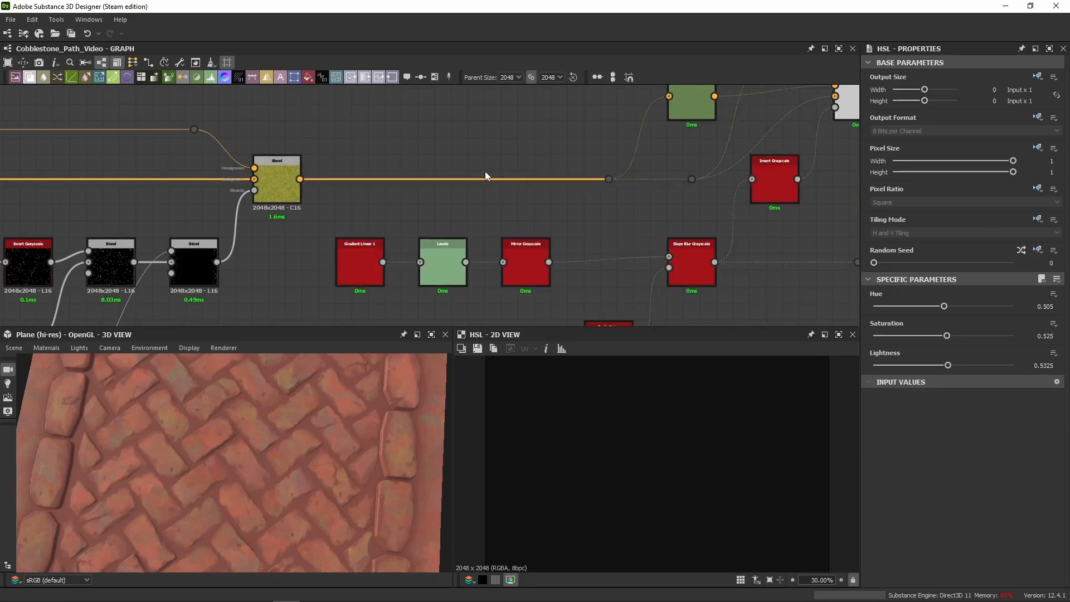
# Connect the ground colour's final Slope Blur Color output to the pasted HSL that feeds the Blend before the Ground Only? switch
pyautogui.scroll(-3, 507, 177)
pyautogui.moveTo(266, 144); pyautogui.dragTo(453, 186, button='middle')
pyautogui.scroll(-3, 339, 172)
pyautogui.moveTo(340, 172); pyautogui.dragTo(592, 172, button='middle')
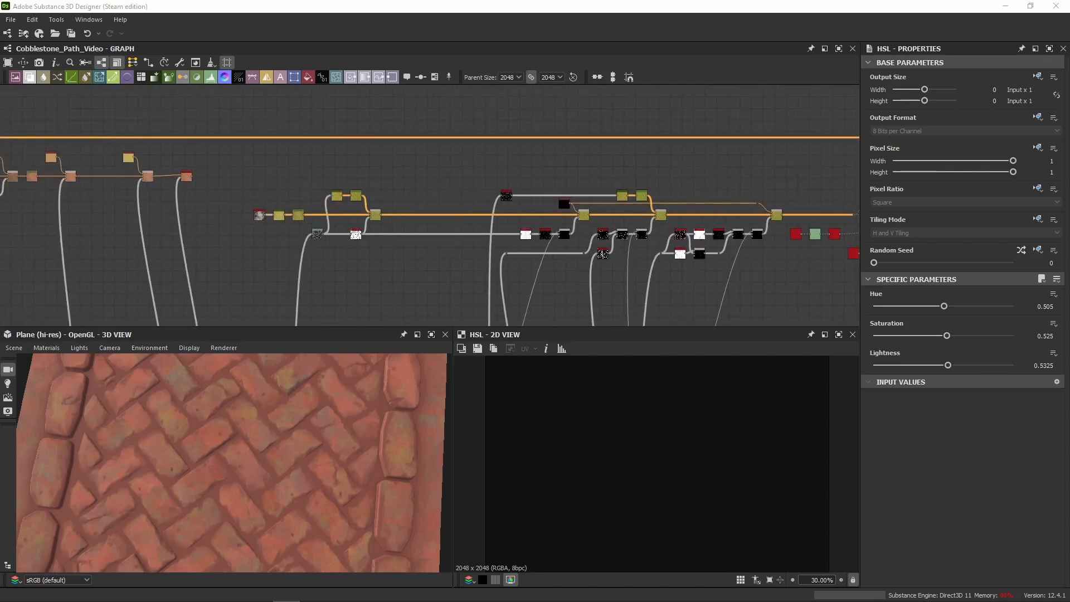
pyautogui.scroll(6, 206, 186)
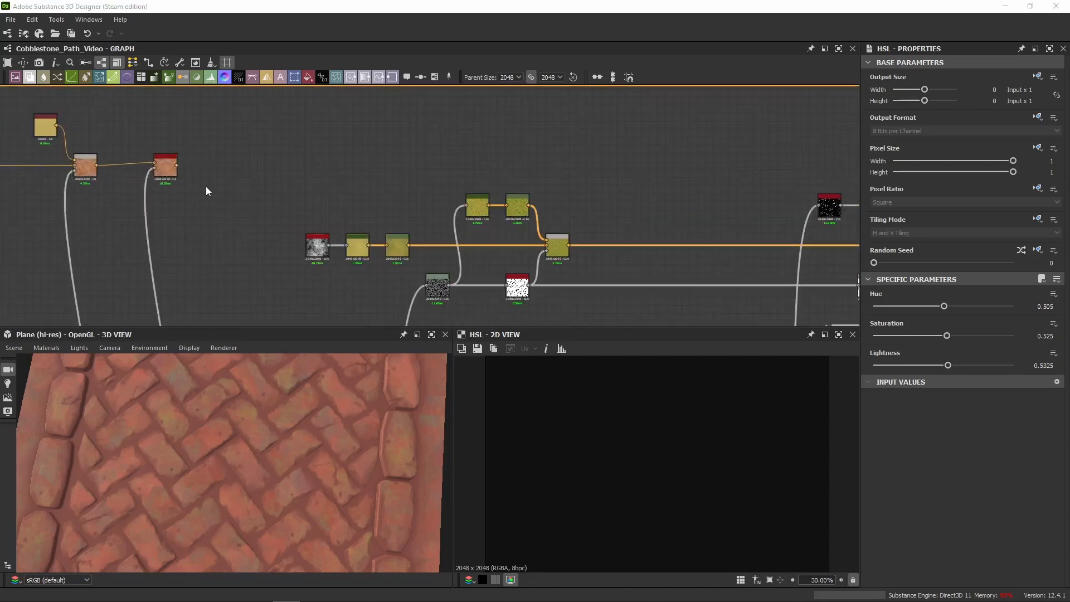
pyautogui.moveTo(193, 205); pyautogui.dragTo(412, 223, button='middle')
pyautogui.scroll(4, 390, 192)
pyautogui.doubleClick(389, 191)
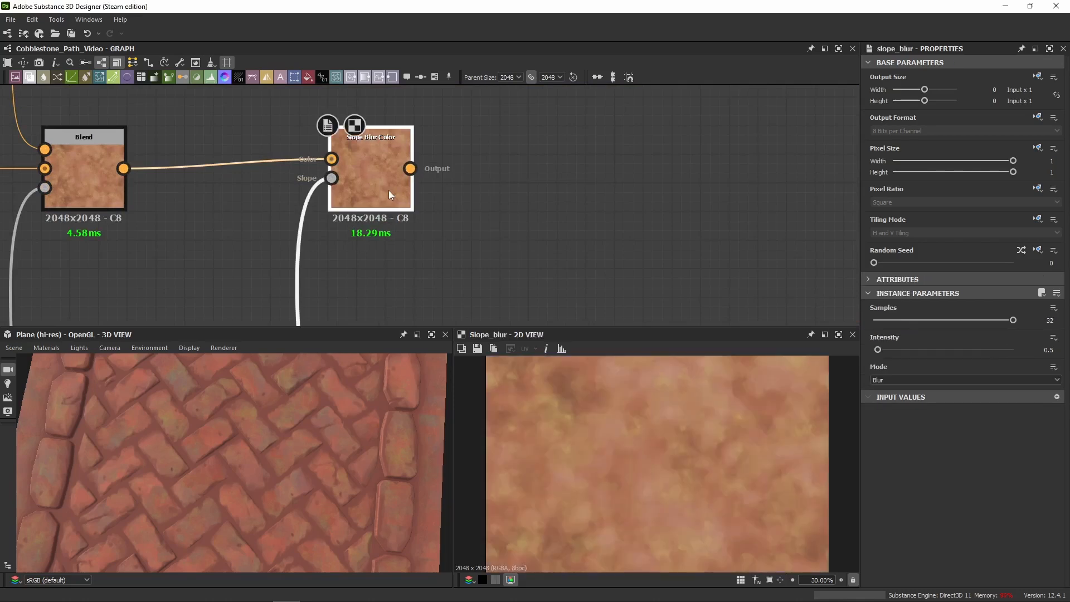
pyautogui.click(411, 168)
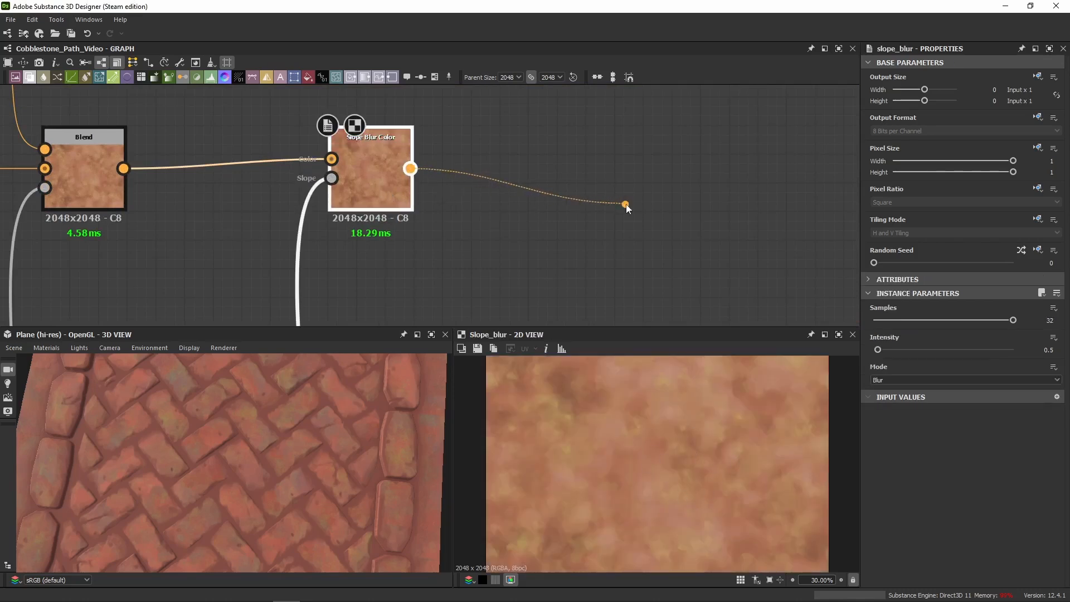
pyautogui.scroll(-5, 626, 206)
pyautogui.moveTo(637, 206); pyautogui.dragTo(250, 203, button='middle')
pyautogui.moveTo(445, 192); pyautogui.dragTo(184, 192, button='middle')
pyautogui.moveTo(602, 195); pyautogui.dragTo(226, 191, button='middle')
pyautogui.moveTo(696, 192); pyautogui.dragTo(238, 197, button='middle')
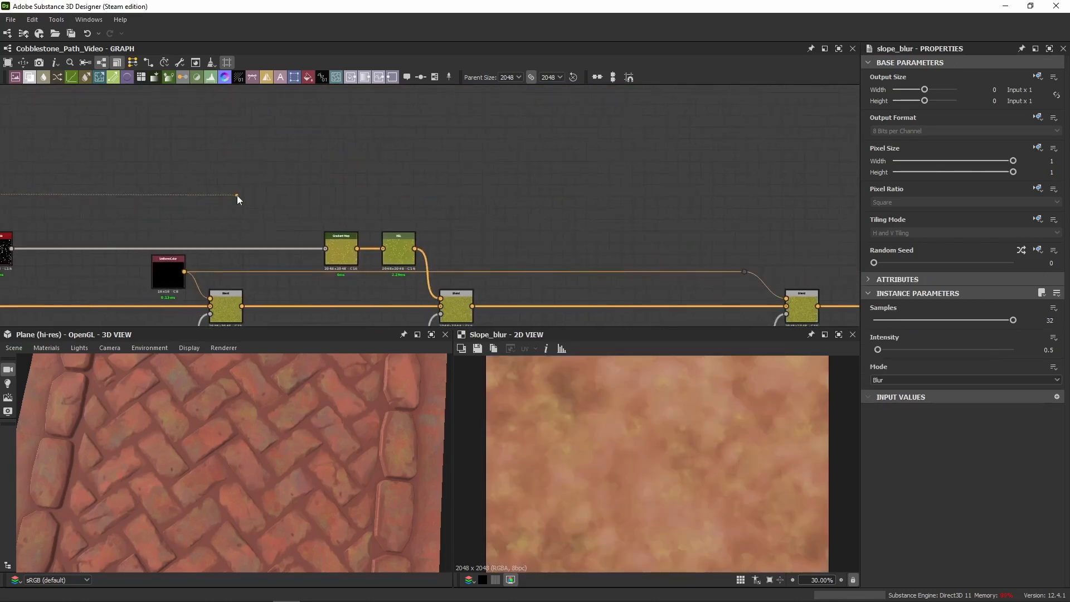
pyautogui.moveTo(567, 191); pyautogui.dragTo(158, 184, button='middle')
pyautogui.moveTo(557, 189); pyautogui.dragTo(248, 195, button='middle')
pyautogui.scroll(3, 691, 200)
pyautogui.click(308, 177)
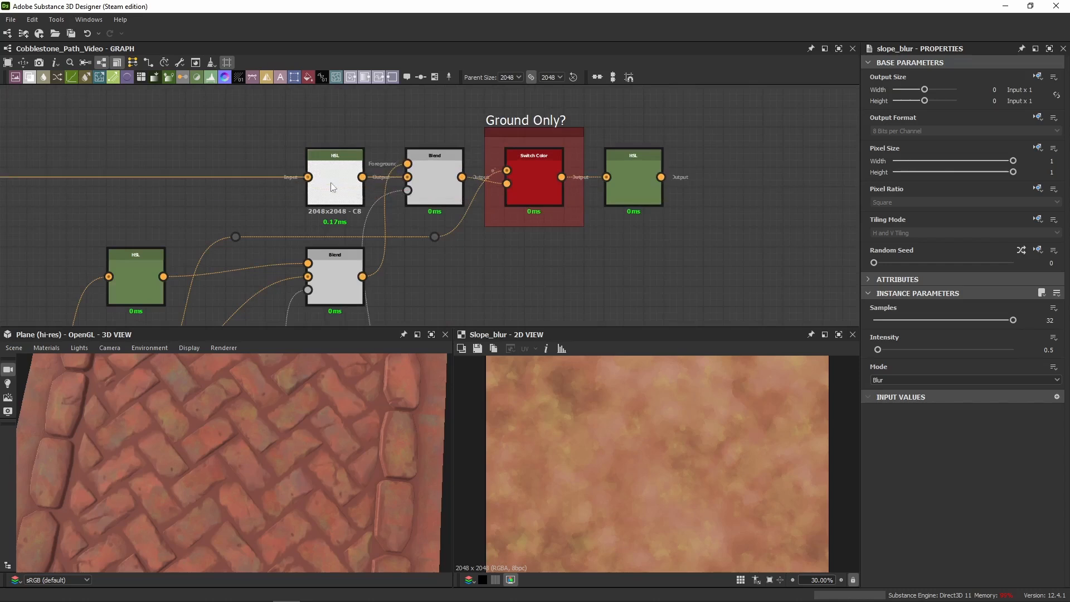
# Preview the ground colour's adjusted HSL and the Gradient Linear 1 that starts the path mask
pyautogui.doubleClick(323, 181)
pyautogui.moveTo(326, 179); pyautogui.dragTo(426, 153, button='middle')
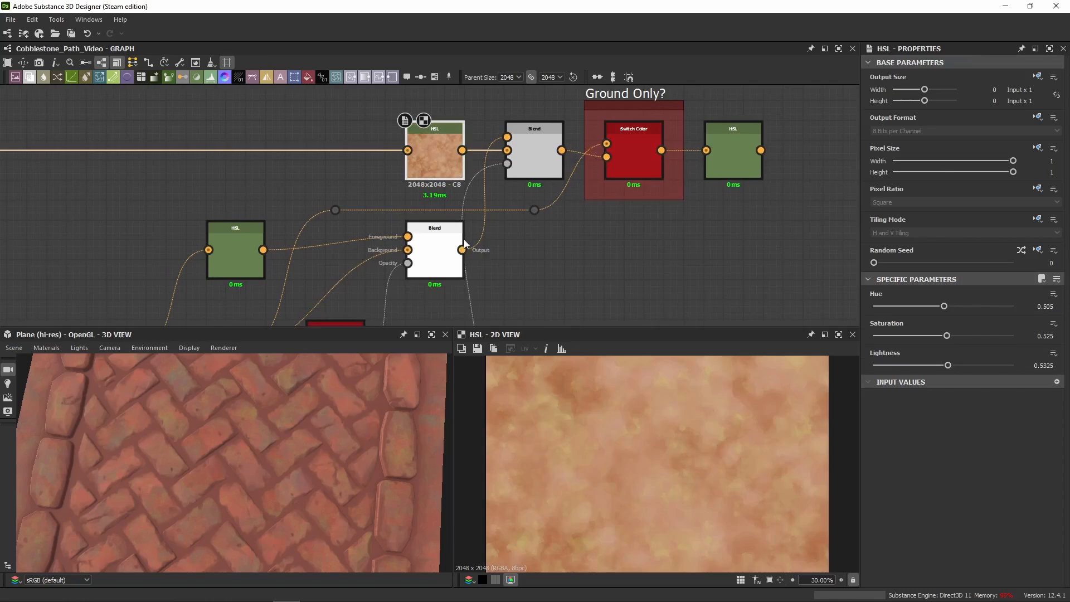
pyautogui.moveTo(341, 208); pyautogui.dragTo(541, 143, button='middle')
pyautogui.moveTo(377, 183); pyautogui.dragTo(377, 143, button='middle')
pyautogui.scroll(2, 259, 214)
pyautogui.doubleClick(284, 249)
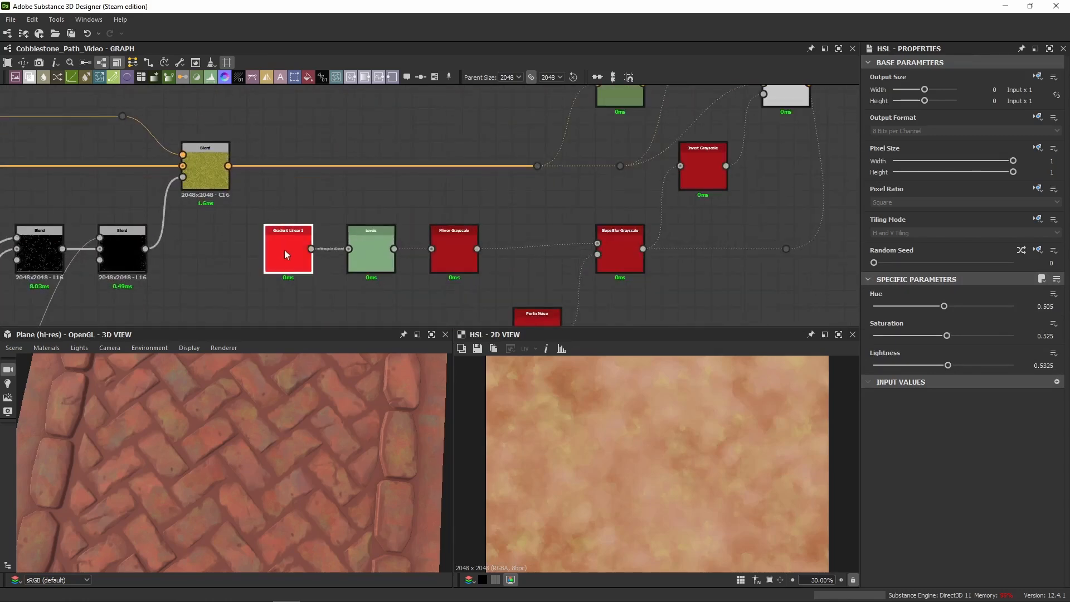
# Preview the final HSL after the Ground Only? switch and examine the ground and grass nodes feeding it
pyautogui.scroll(-3, 806, 190)
pyautogui.moveTo(806, 189); pyautogui.dragTo(445, 272, button='middle')
pyautogui.doubleClick(578, 162)
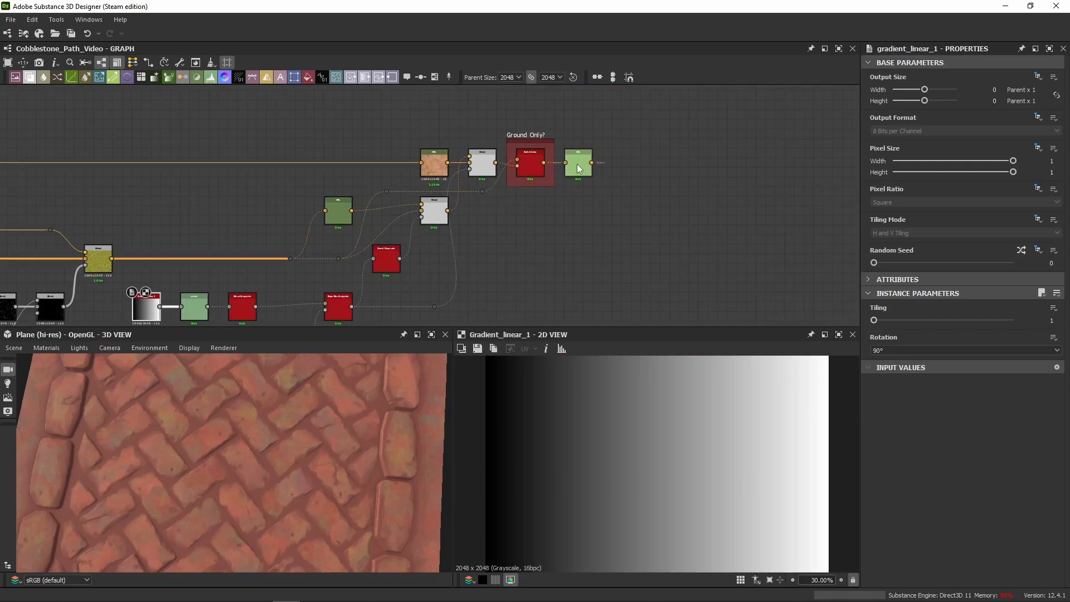
pyautogui.moveTo(514, 277); pyautogui.dragTo(566, 251, button='middle')
pyautogui.scroll(5, 530, 195)
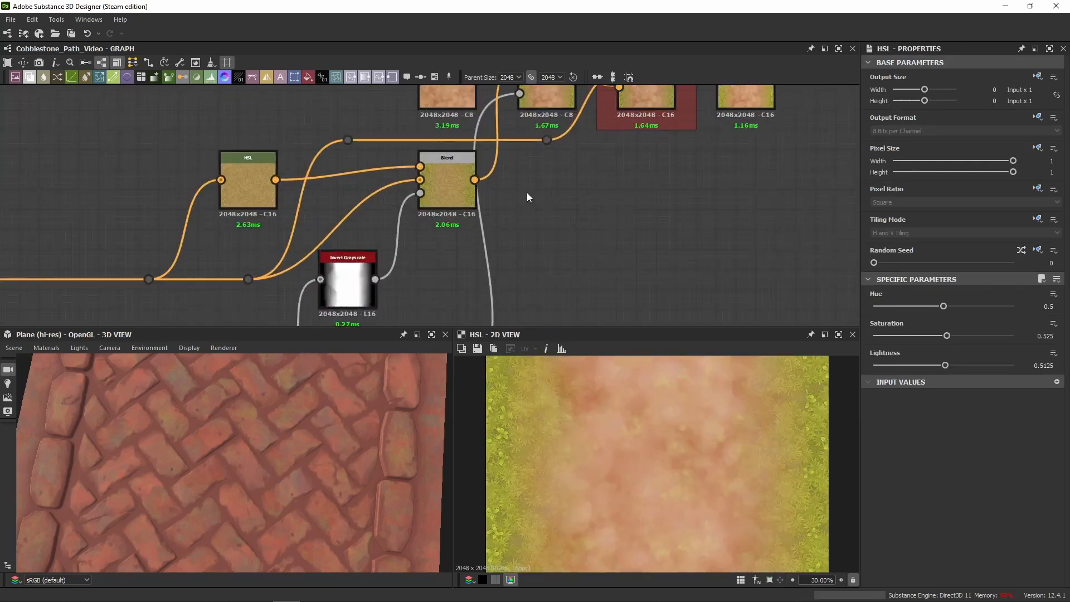
pyautogui.moveTo(210, 297); pyautogui.dragTo(216, 249, button='middle')
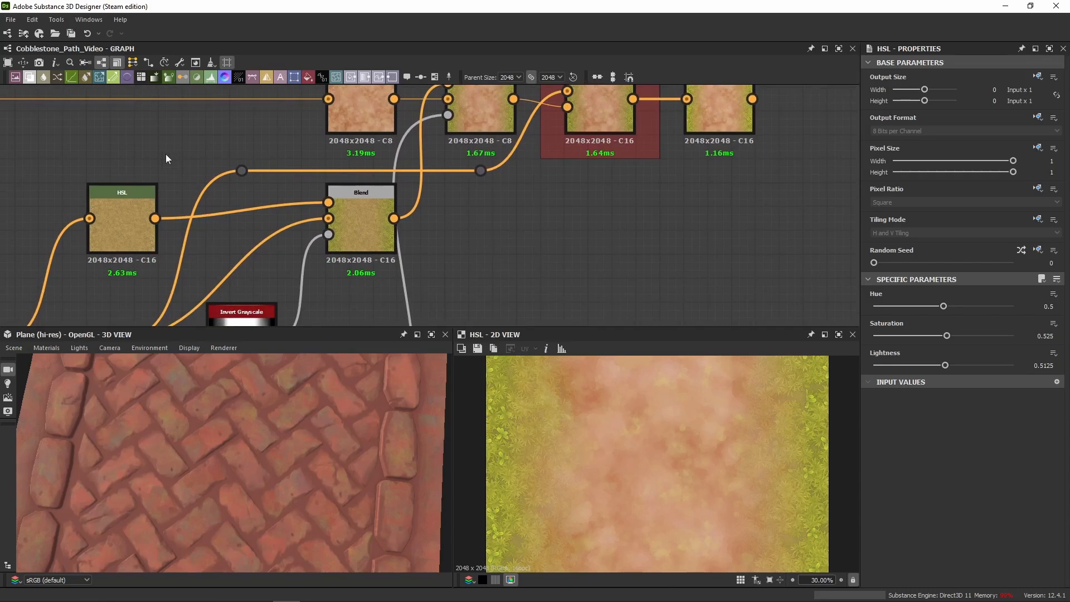
pyautogui.moveTo(165, 154); pyautogui.dragTo(138, 204, button='middle')
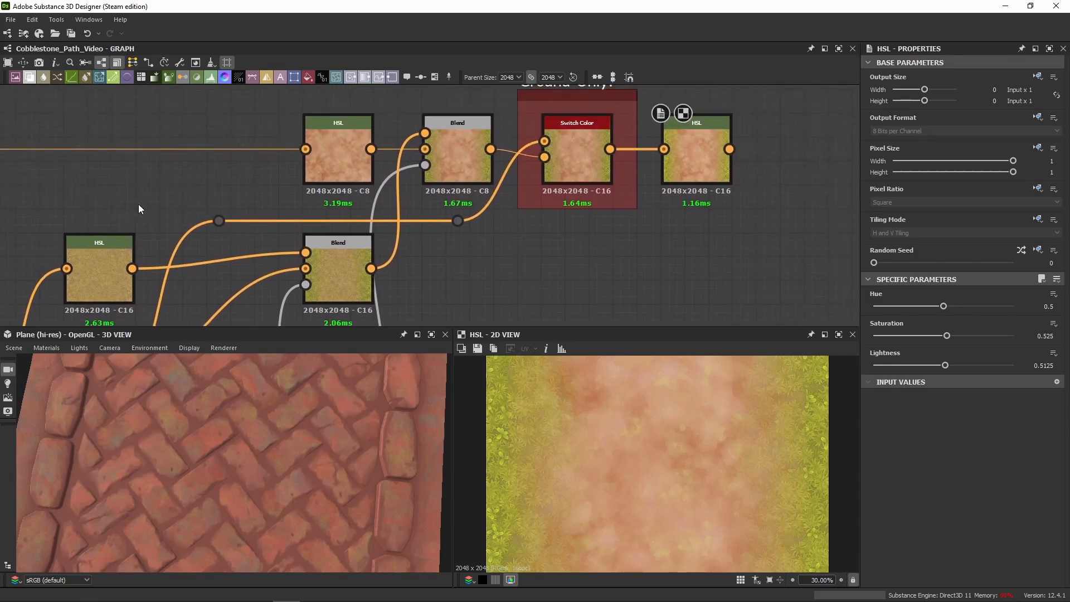
# Preview the Blend of green and dried grass, and the Blend that mixes it with the ground colour
pyautogui.doubleClick(357, 282)
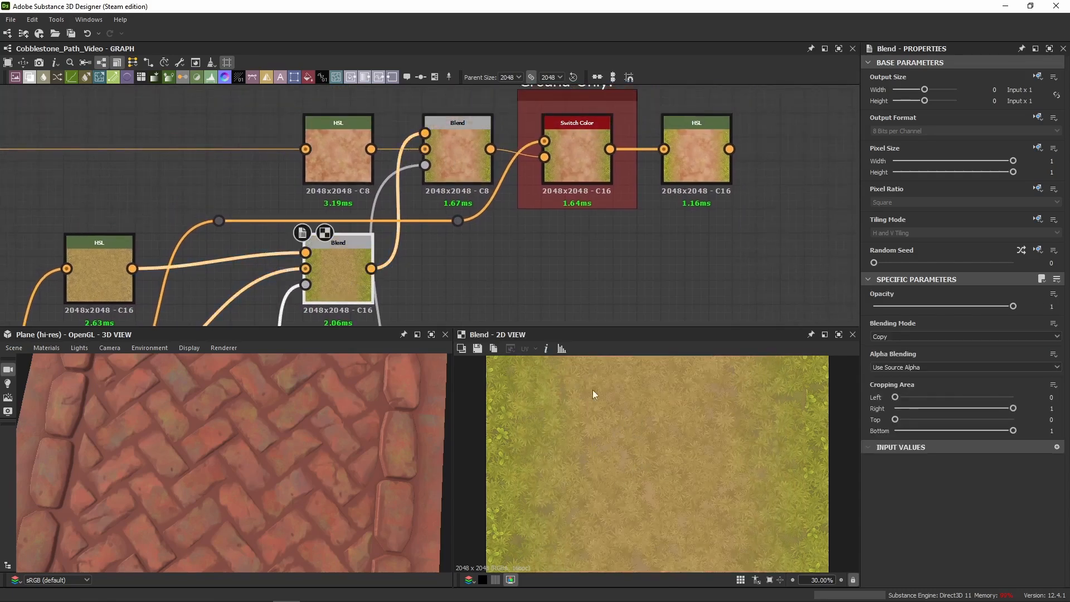
pyautogui.doubleClick(323, 135)
pyautogui.doubleClick(469, 164)
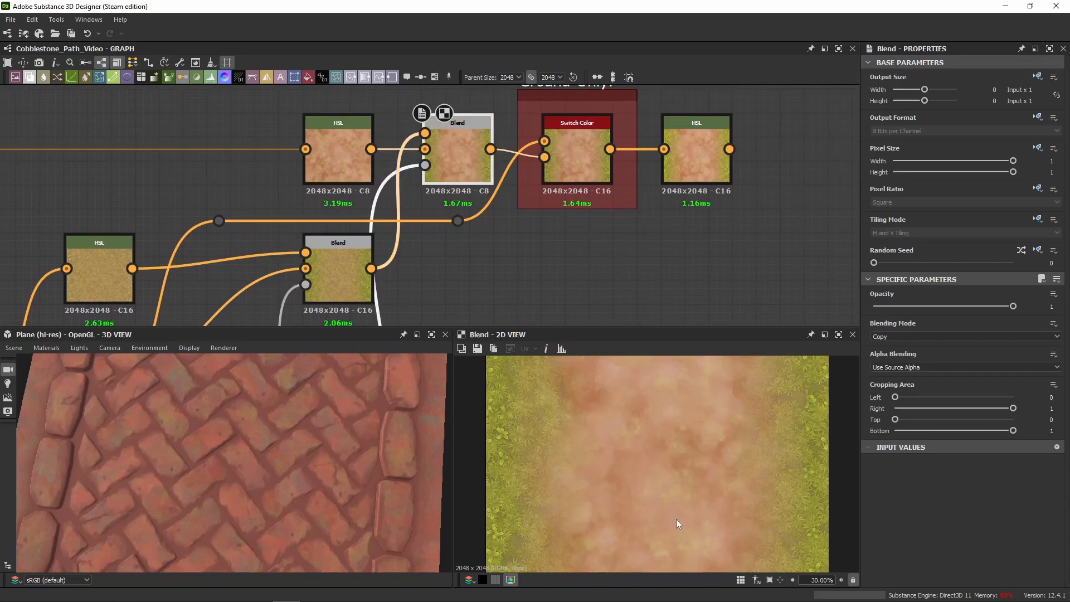
# Preview the Ground Only? switch and the final HSL after it, examining the grass-to-ground transition up close
pyautogui.moveTo(594, 163); pyautogui.dragTo(503, 189, button='middle')
pyautogui.doubleClick(504, 190)
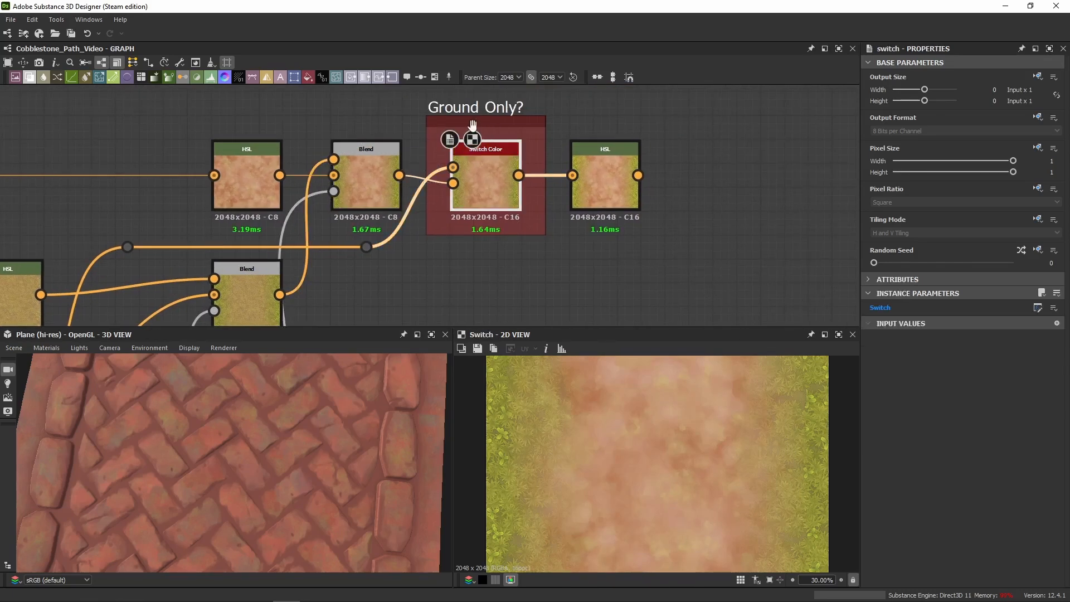
pyautogui.doubleClick(601, 183)
pyautogui.scroll(4, 513, 495)
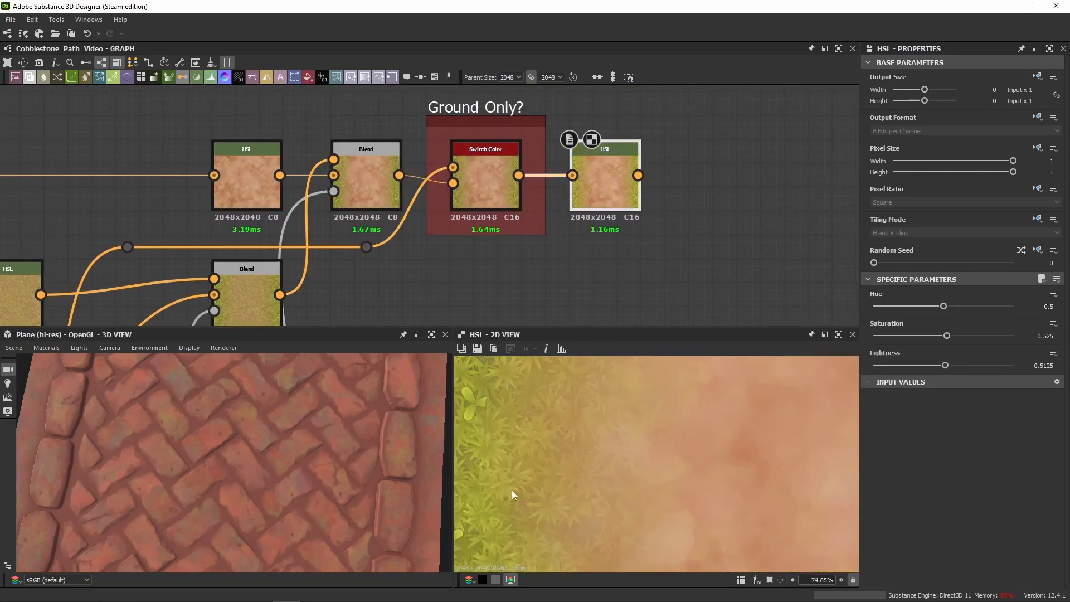
pyautogui.moveTo(513, 495); pyautogui.dragTo(559, 415, button='middle')
pyautogui.scroll(-3, 571, 260)
# Preview the whole Gradient Linear 1 that starts the grass path's gradient mask
pyautogui.moveTo(517, 259); pyautogui.dragTo(779, 177, button='middle')
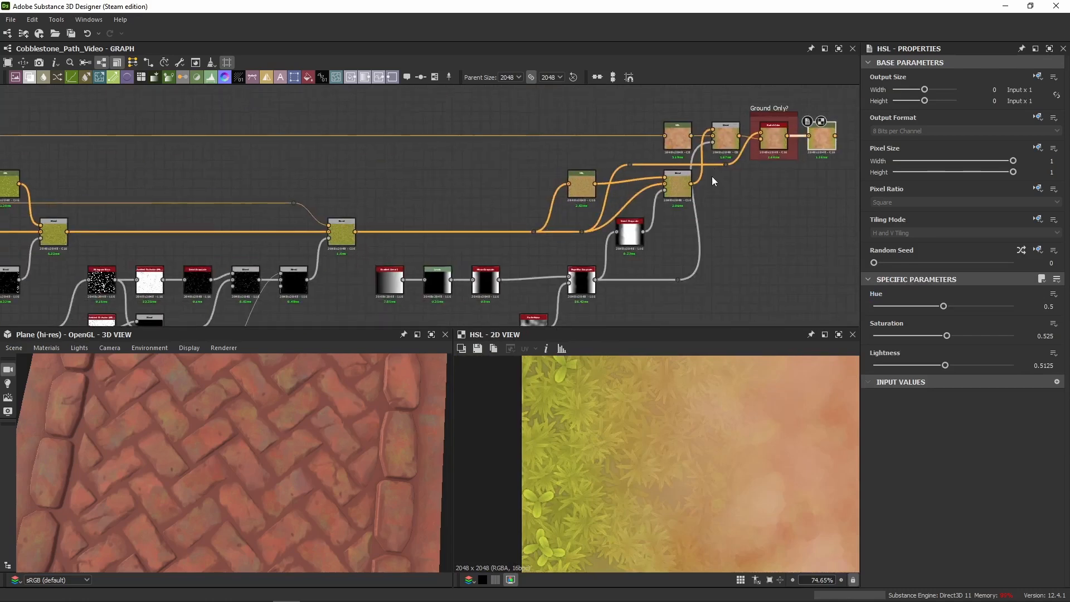
pyautogui.moveTo(513, 175); pyautogui.dragTo(359, 139, button='middle')
pyautogui.scroll(5, 366, 178)
pyautogui.doubleClick(412, 211)
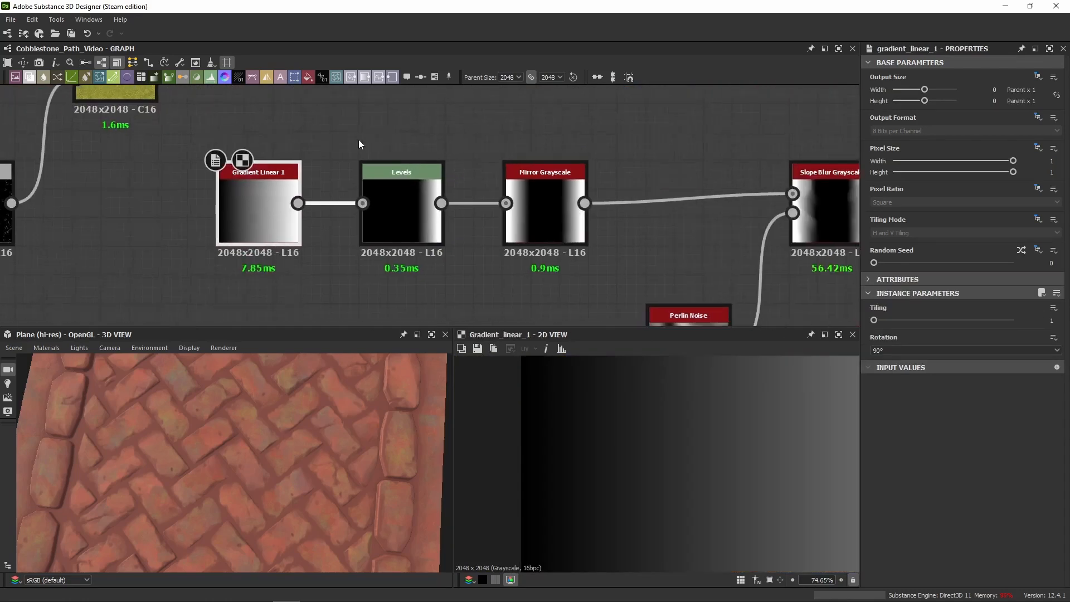
pyautogui.scroll(-4, 640, 432)
pyautogui.scroll(-3, 342, 223)
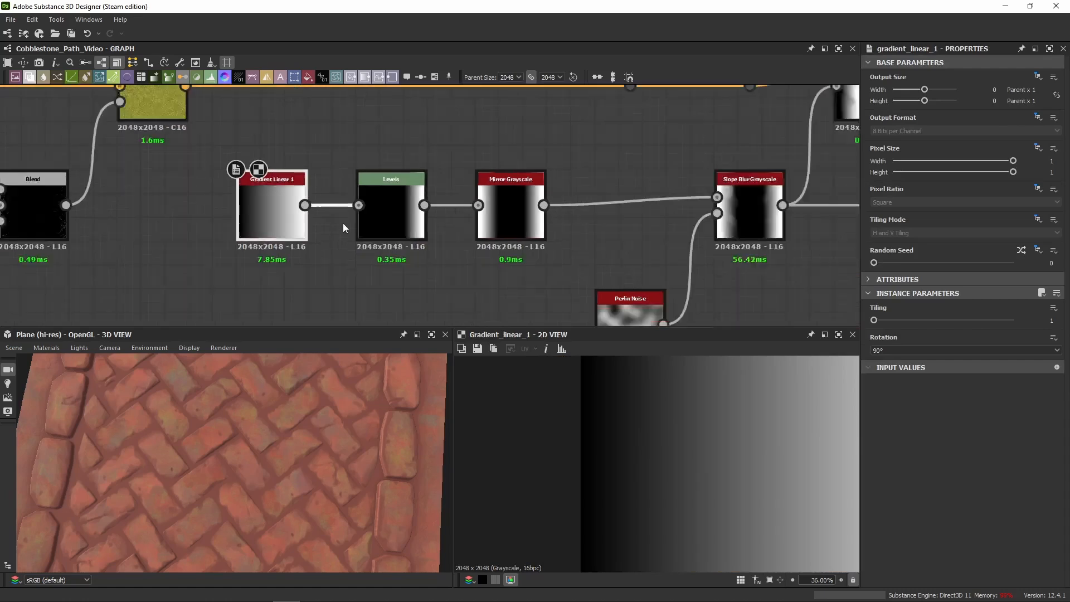
pyautogui.scroll(-4, 740, 418)
pyautogui.scroll(3, 663, 434)
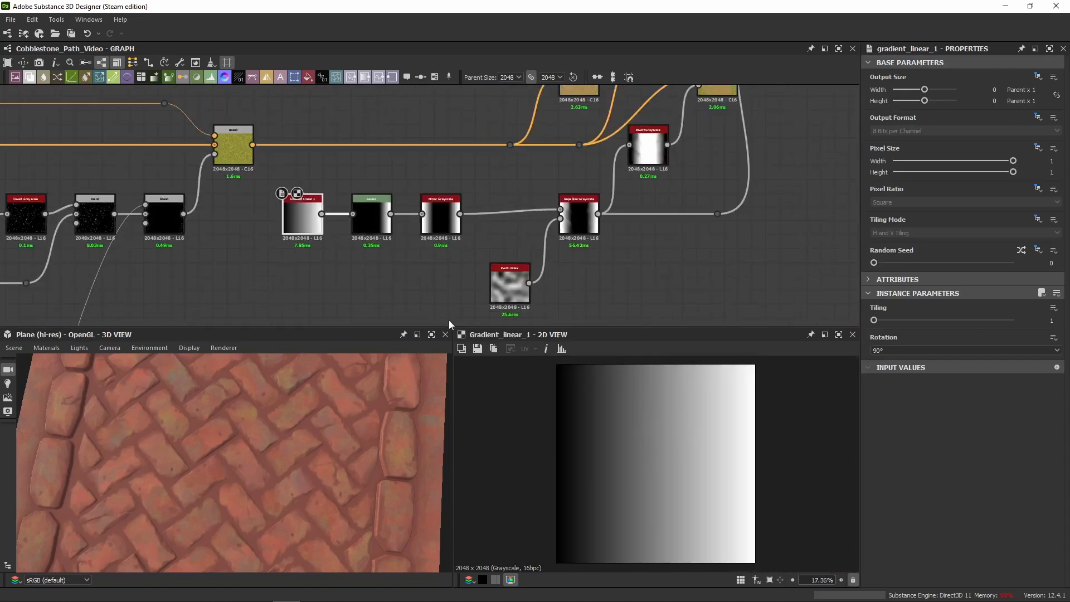
# Inspect the gradient mask's Levels settings and preview the Mirror Grayscale that follows
pyautogui.doubleClick(373, 229)
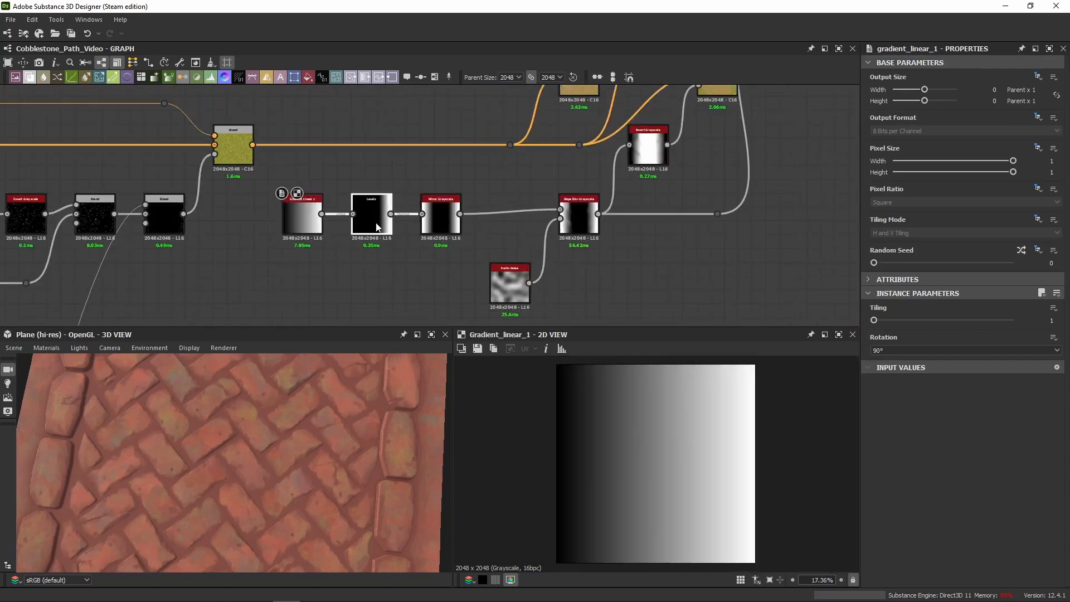
pyautogui.click(1056, 279)
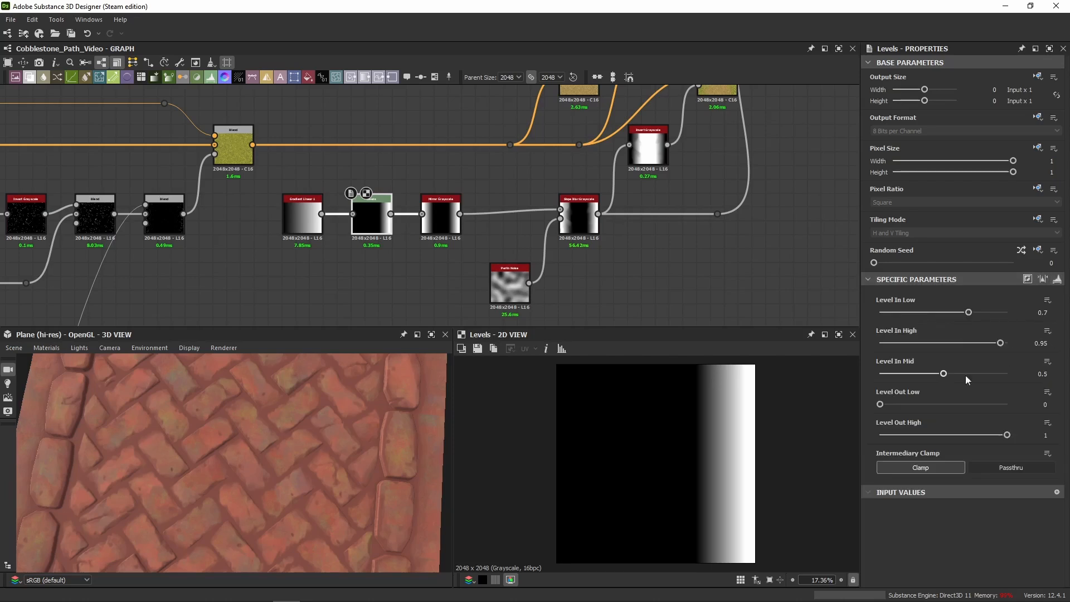
pyautogui.doubleClick(456, 222)
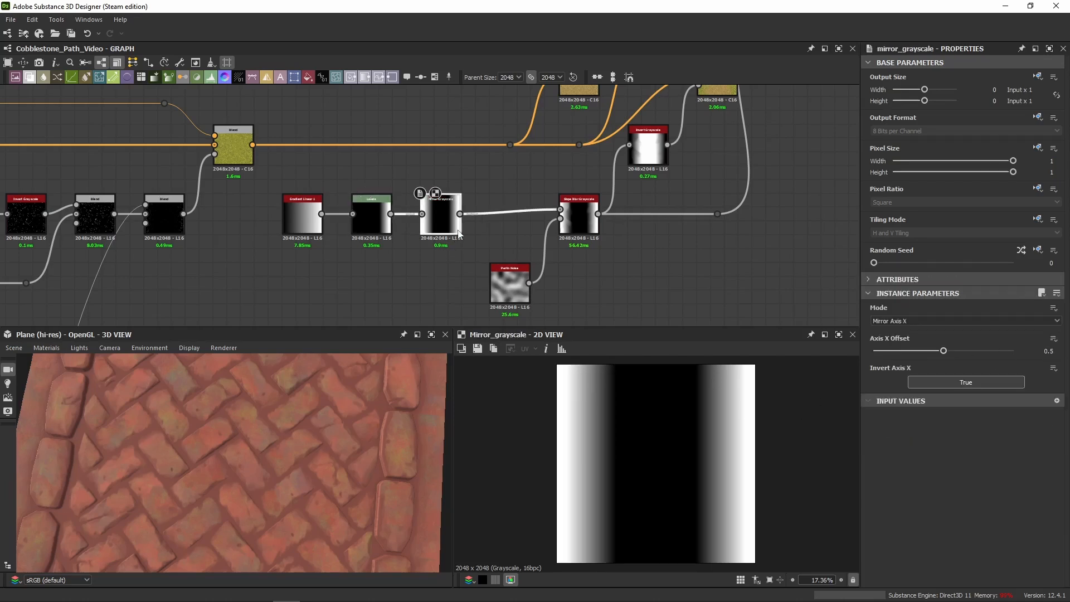
# Preview the Perlin Noise and the Slope Blur Grayscale that it distorts in the gradient mask
pyautogui.moveTo(497, 250); pyautogui.dragTo(451, 239, button='middle')
pyautogui.doubleClick(535, 210)
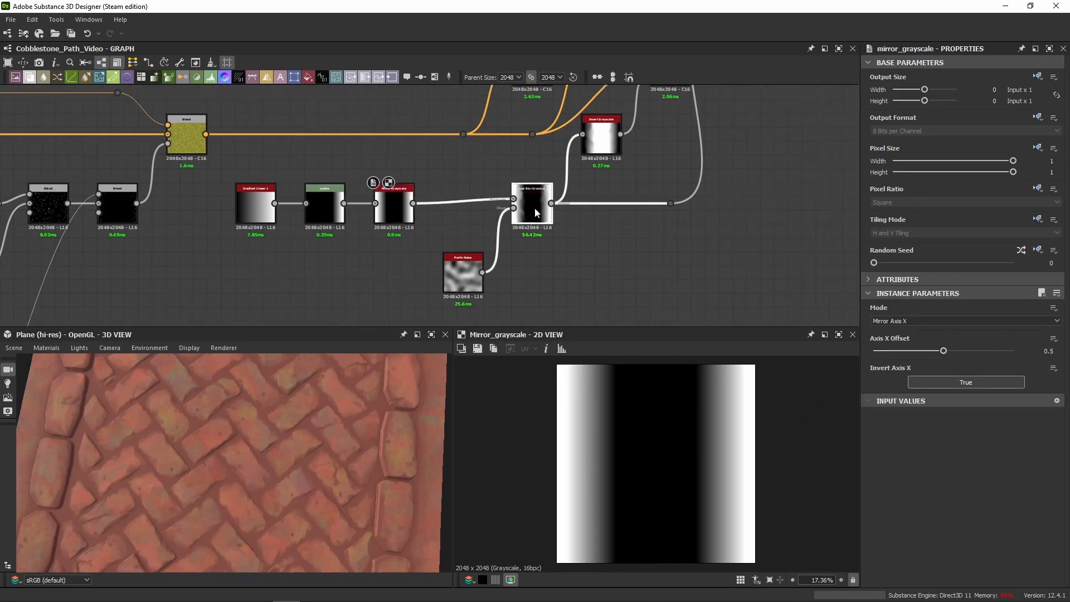
pyautogui.doubleClick(465, 276)
pyautogui.doubleClick(534, 211)
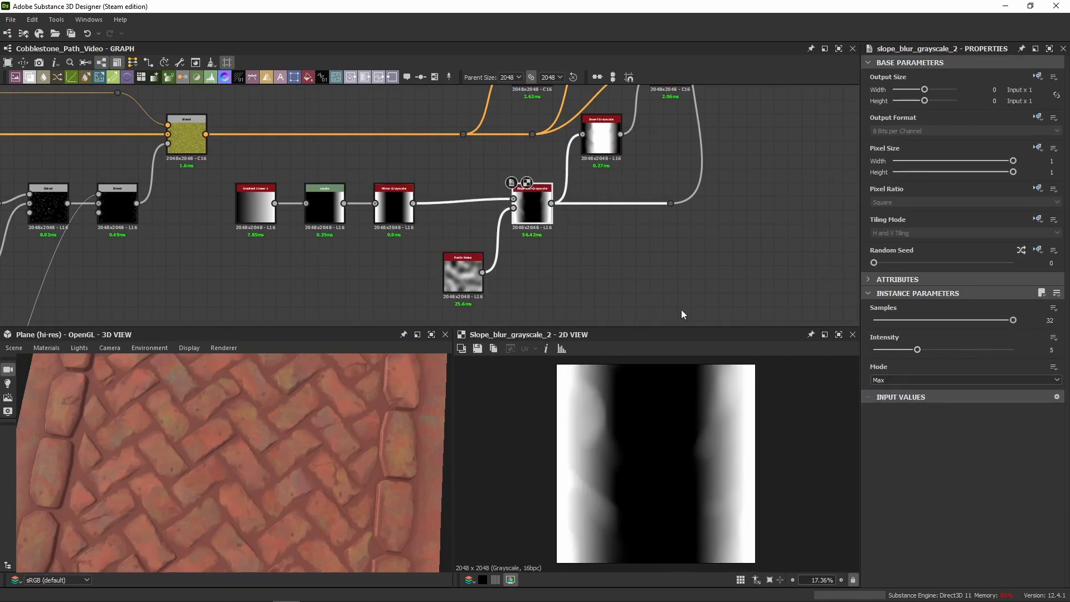
# Preview the Invert Grayscale of the blurred gradient mask and the grass Blend it controls
pyautogui.moveTo(606, 237); pyautogui.dragTo(530, 301, button='middle')
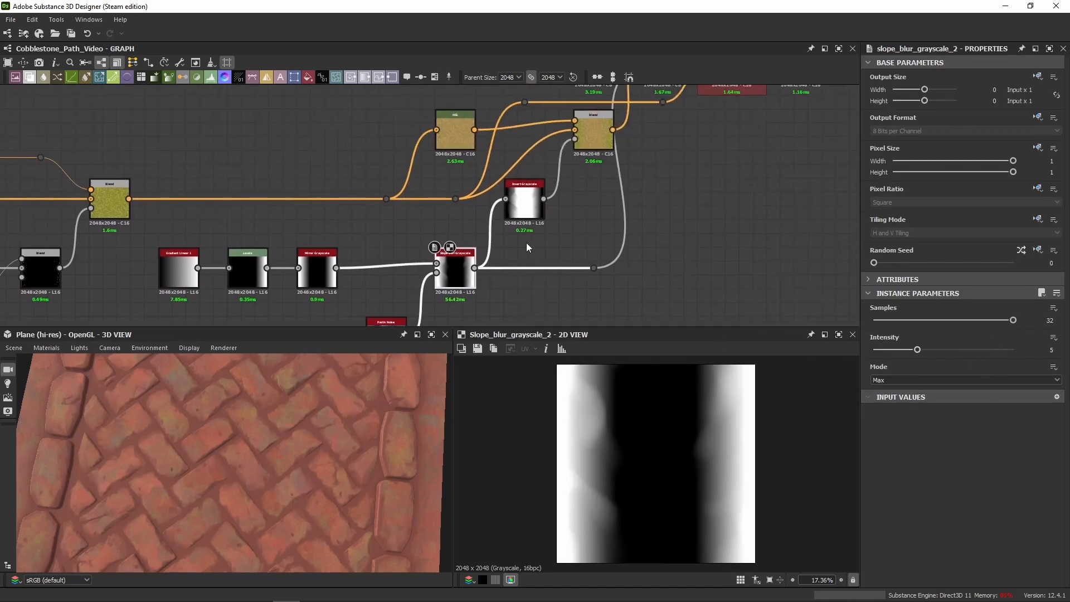
pyautogui.scroll(3, 529, 243)
pyautogui.moveTo(532, 242); pyautogui.dragTo(375, 250, button='middle')
pyautogui.scroll(-2, 375, 245)
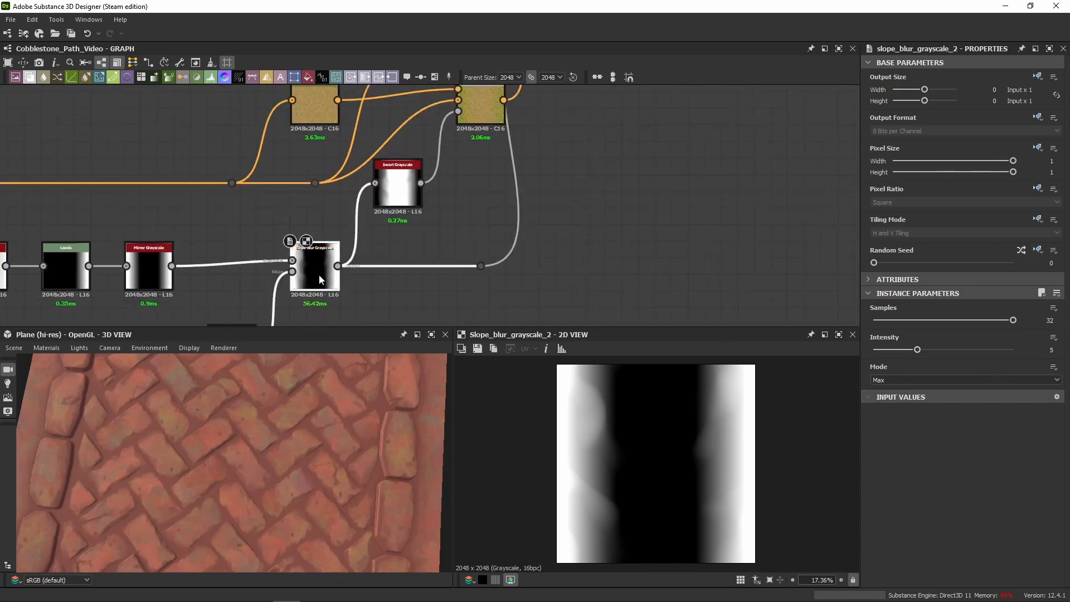
pyautogui.doubleClick(413, 209)
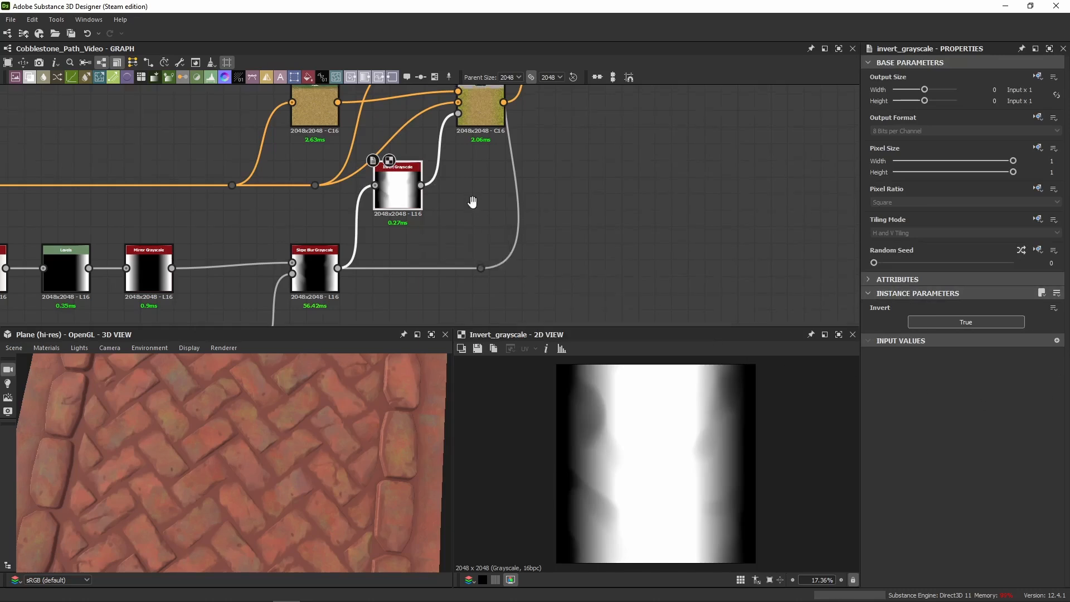
pyautogui.moveTo(473, 196); pyautogui.dragTo(549, 233, button='middle')
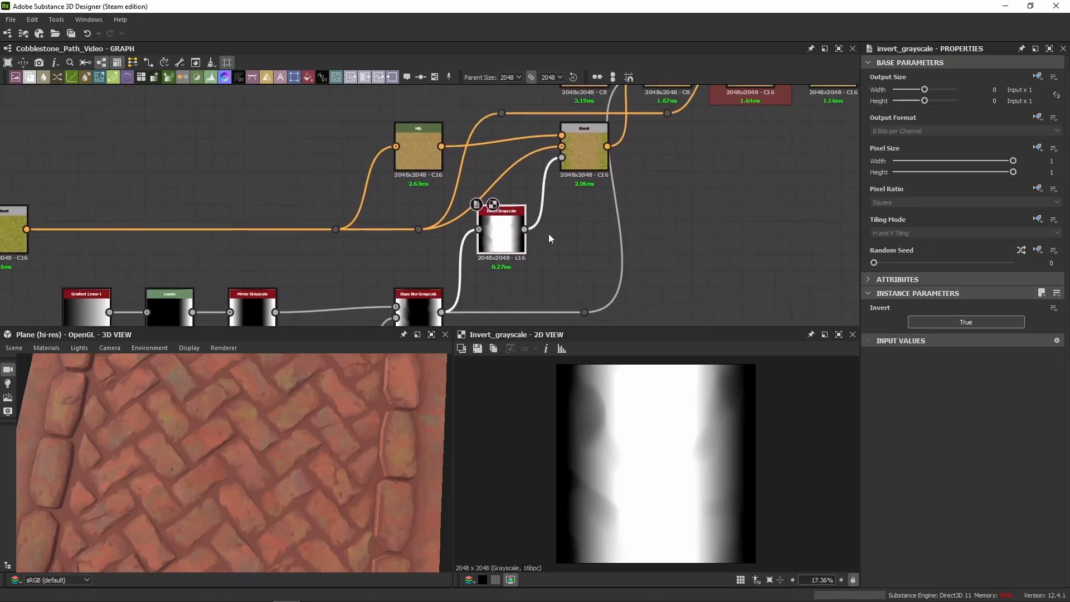
pyautogui.doubleClick(580, 145)
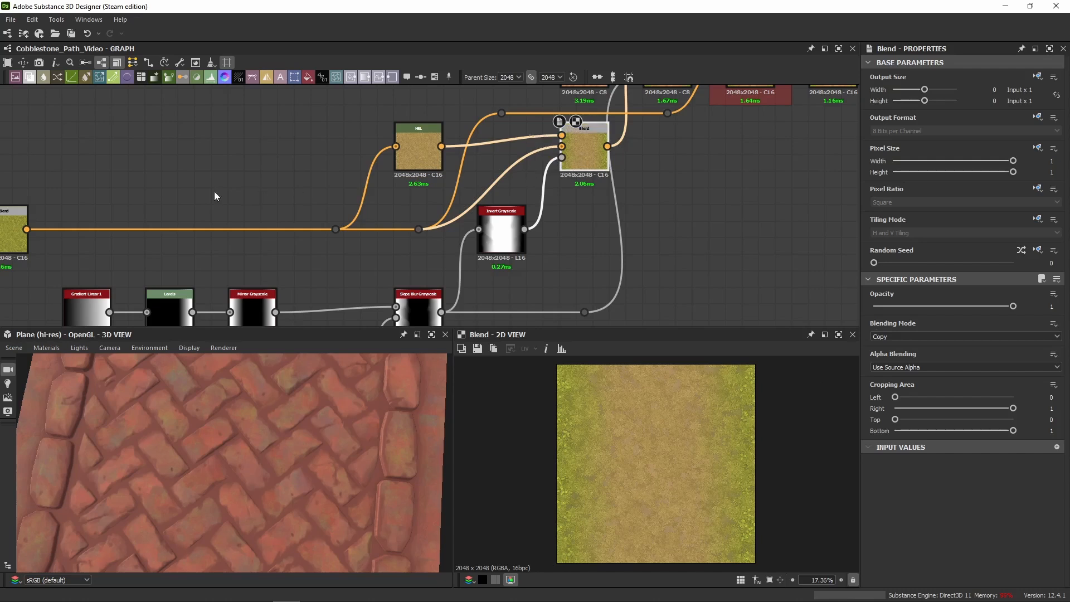
# Preview the last grass colour Blend and follow its output to the HSL and masked Blend
pyautogui.moveTo(214, 191); pyautogui.dragTo(266, 167, button='middle')
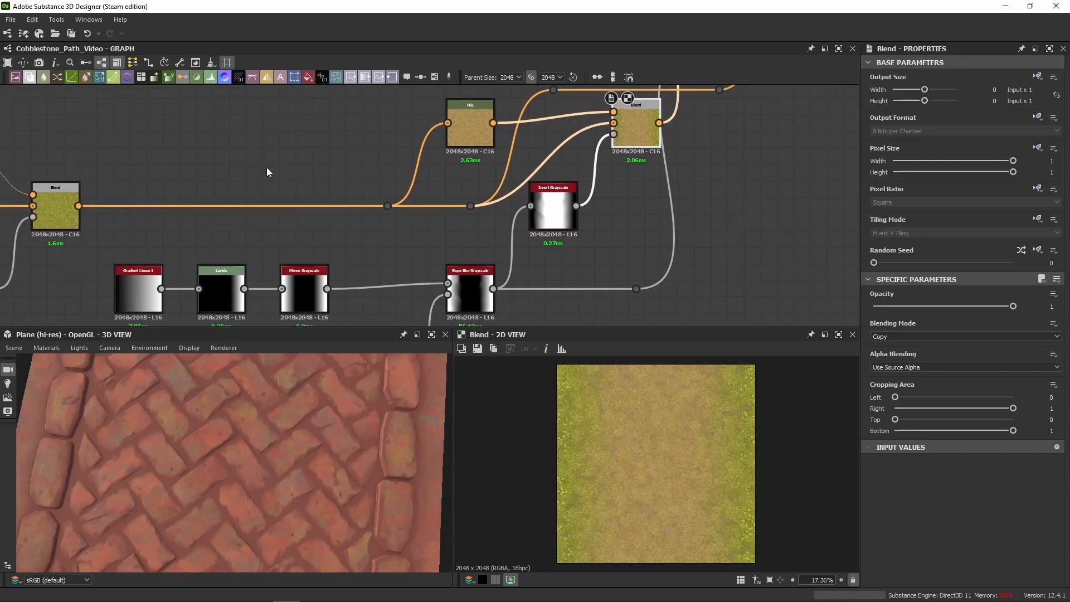
pyautogui.doubleClick(39, 214)
pyautogui.moveTo(62, 218); pyautogui.dragTo(289, 190, button='middle')
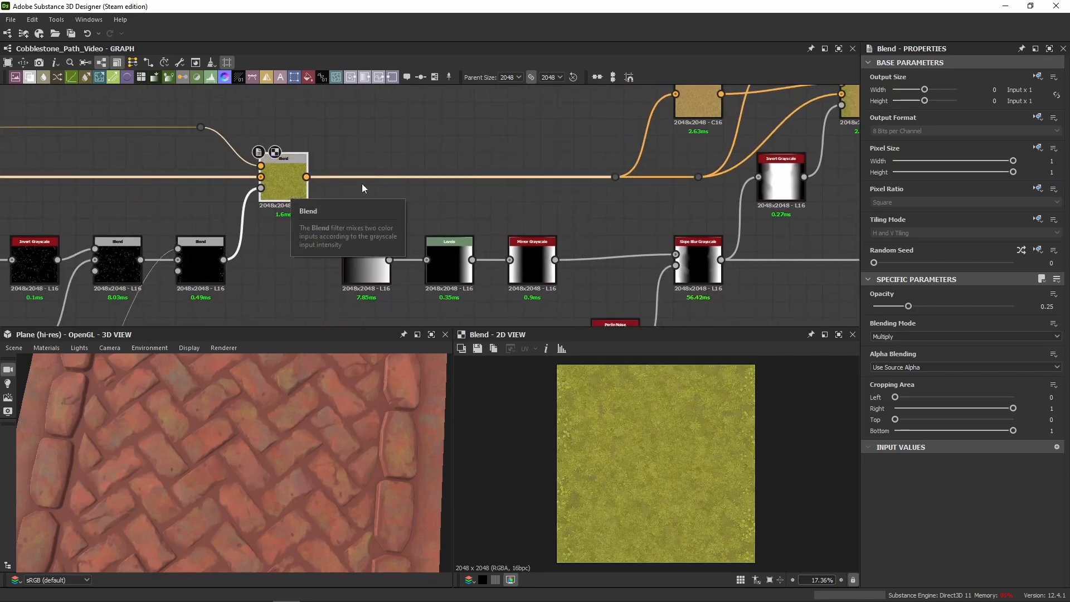
pyautogui.moveTo(510, 186); pyautogui.dragTo(327, 252, button='middle')
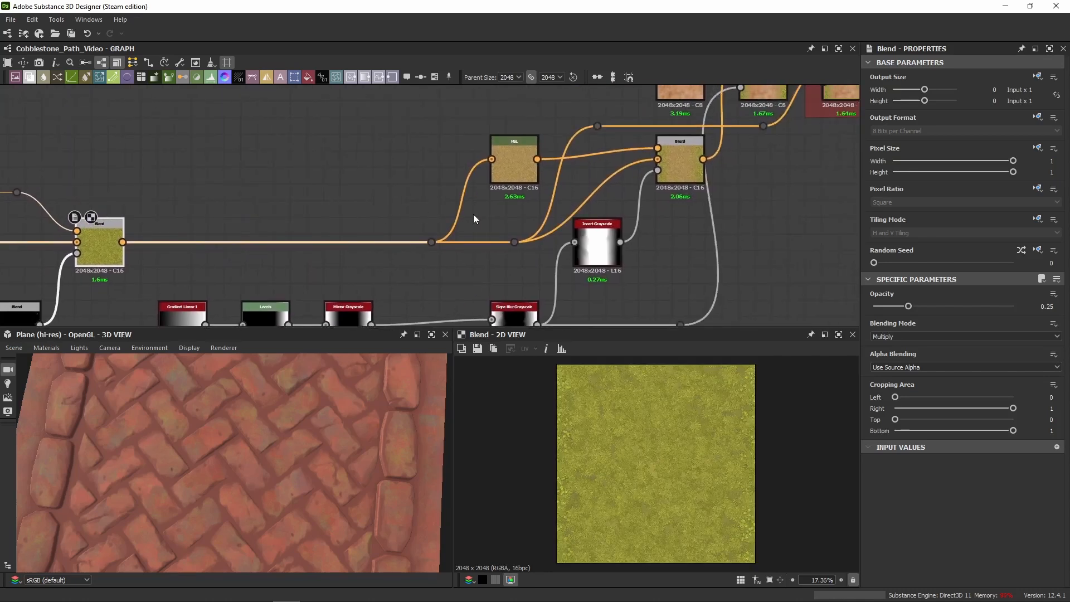
pyautogui.moveTo(413, 138); pyautogui.dragTo(492, 255)
pyautogui.moveTo(517, 174)
pyautogui.mouseDown()
pyautogui.moveTo(193, 170)
pyautogui.moveTo(421, 186)
pyautogui.moveTo(536, 169)
pyautogui.mouseUp()
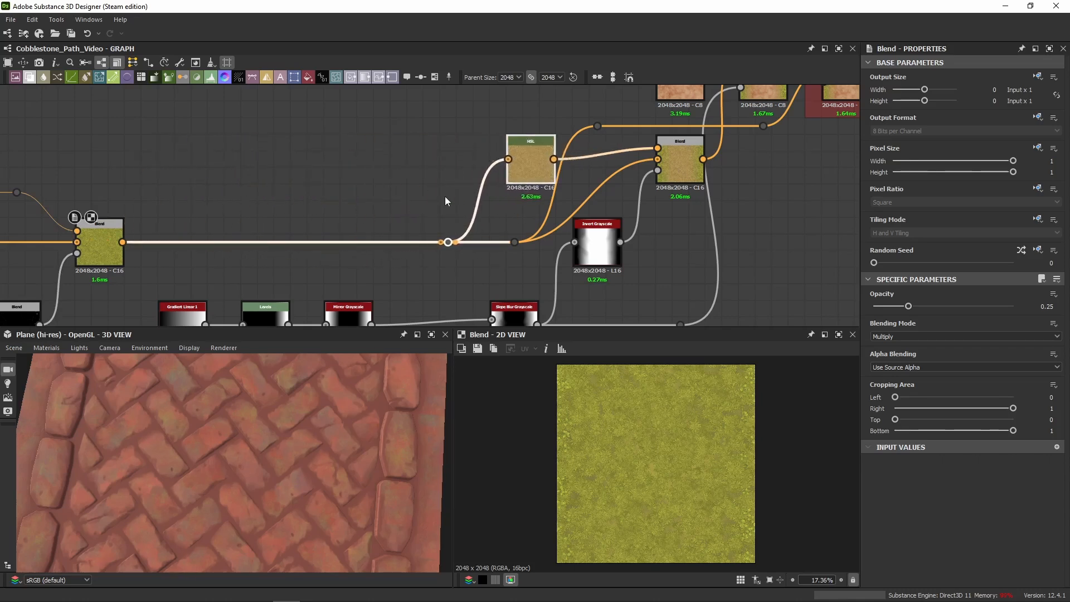
pyautogui.hotkey('ctrl', 'z')
# Preview the HSL that recolours the grass as dry and examine its plants and ground patches up close
pyautogui.doubleClick(522, 166)
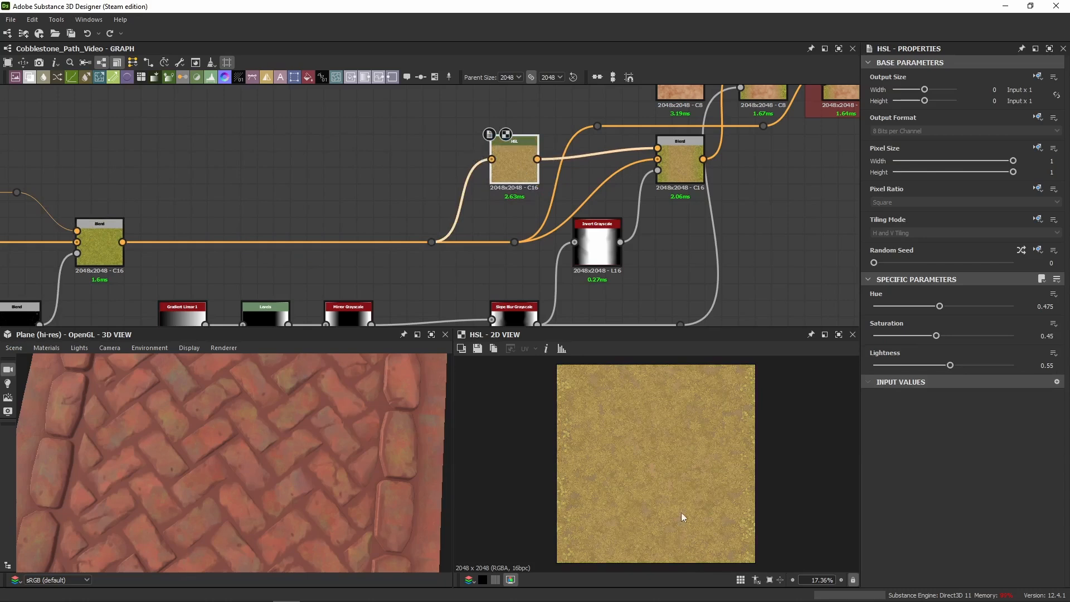
pyautogui.scroll(5, 670, 447)
pyautogui.scroll(3, 700, 509)
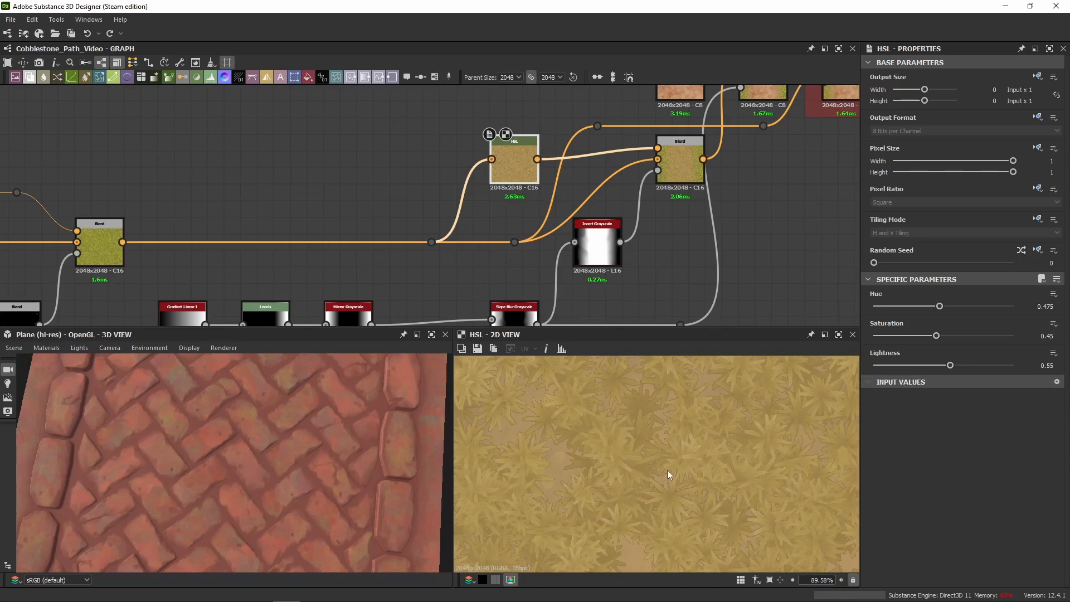
pyautogui.scroll(-8, 667, 470)
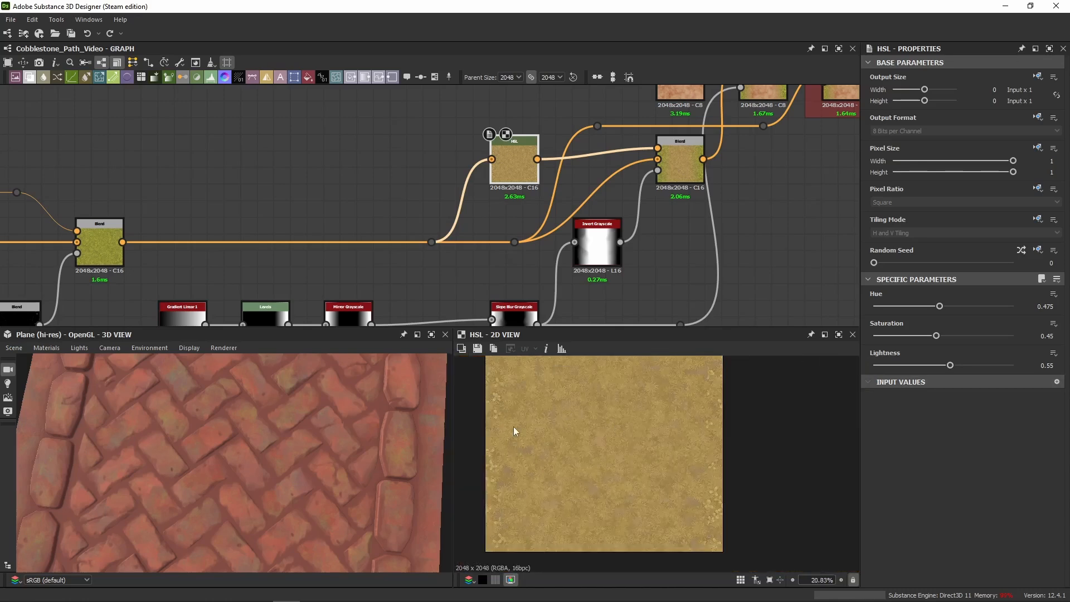
pyautogui.scroll(5, 513, 427)
pyautogui.moveTo(513, 427); pyautogui.dragTo(640, 450, button='middle')
pyautogui.scroll(4, 607, 424)
pyautogui.moveTo(752, 424); pyautogui.dragTo(587, 451, button='middle')
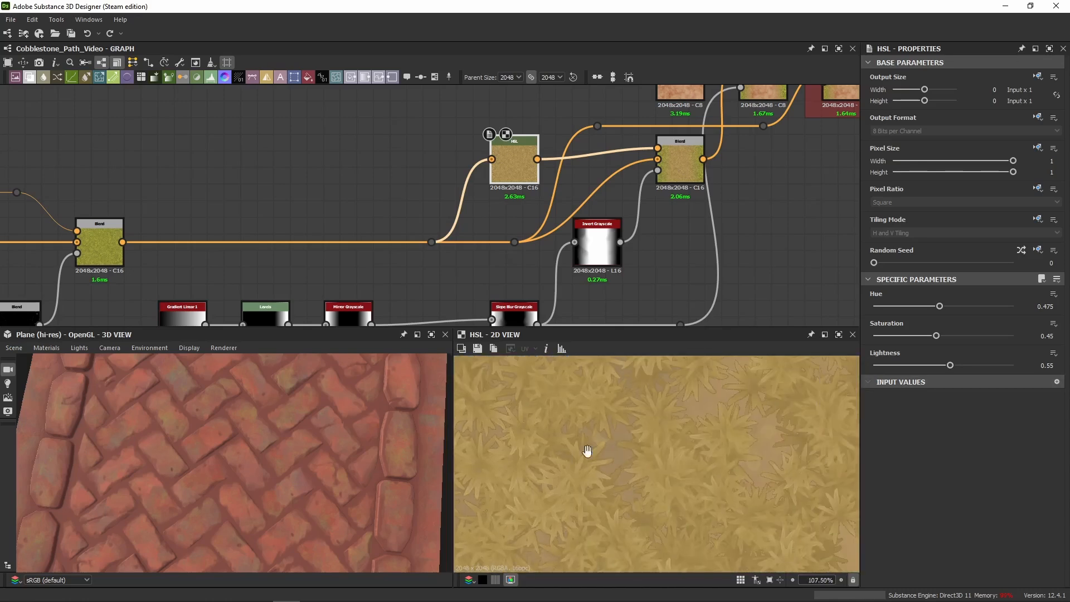
pyautogui.scroll(3, 603, 428)
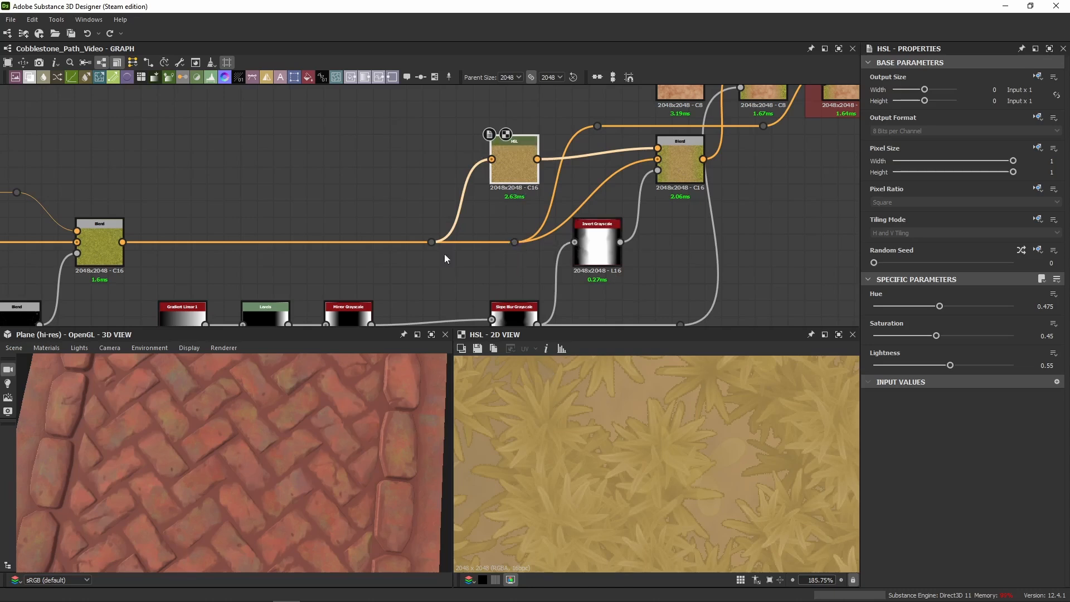
# Compare the original grass Blend, the dry-grass HSL and the masked Blend that combines them
pyautogui.doubleClick(120, 258)
pyautogui.doubleClick(683, 172)
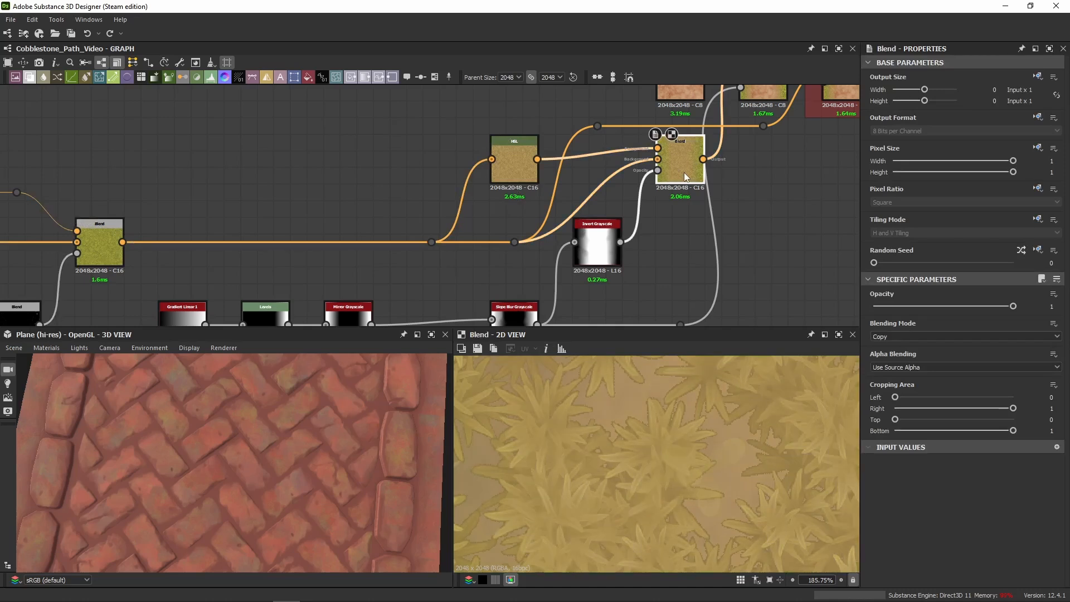
pyautogui.moveTo(690, 216); pyautogui.dragTo(593, 220, button='middle')
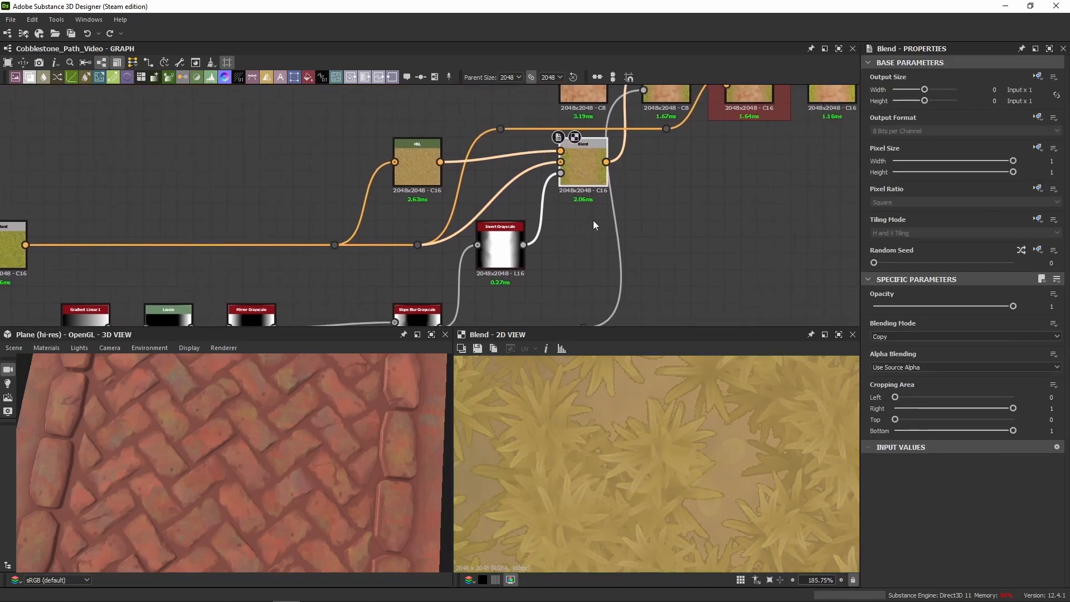
pyautogui.doubleClick(417, 175)
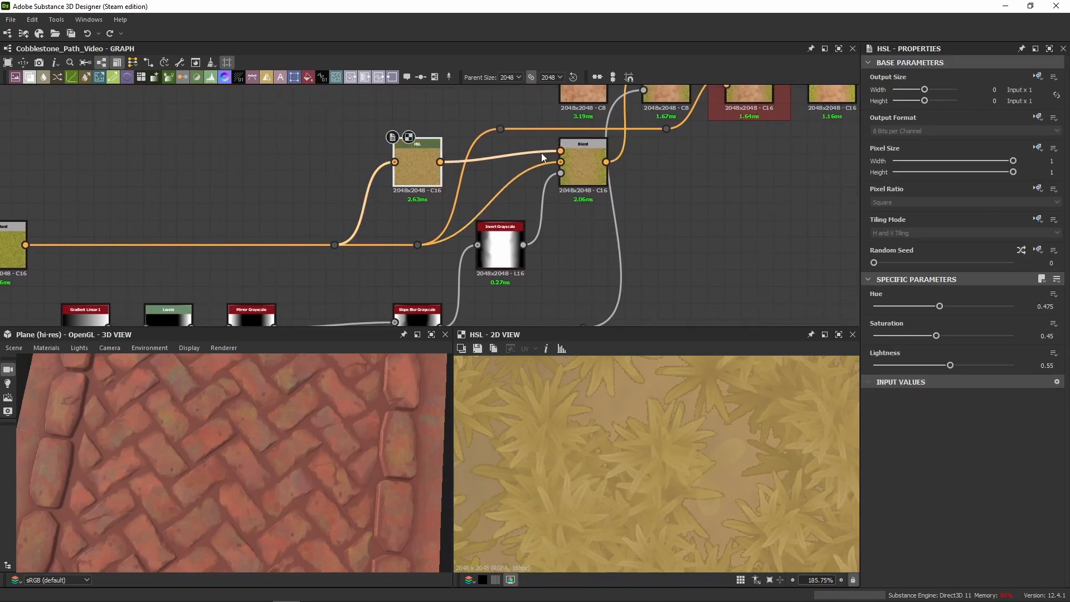
pyautogui.click(563, 156)
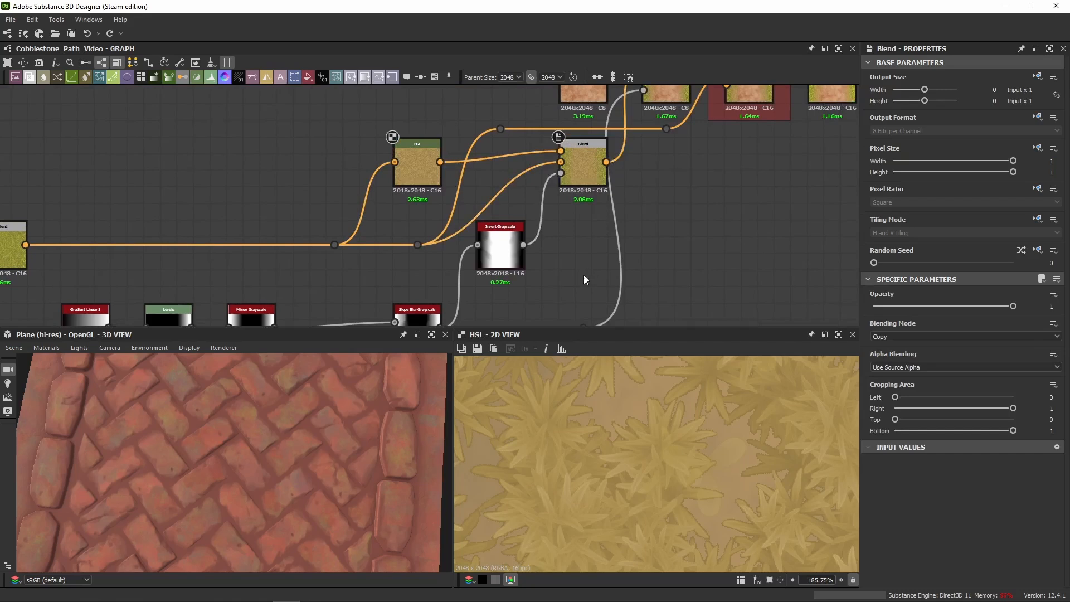
pyautogui.moveTo(584, 254); pyautogui.dragTo(538, 176, button='middle')
pyautogui.doubleClick(565, 168)
pyautogui.scroll(-4, 671, 422)
# Preview the Slope Blur Grayscale mask, its Invert Grayscale version and the resulting green-and-dry grass Blend
pyautogui.doubleClick(390, 270)
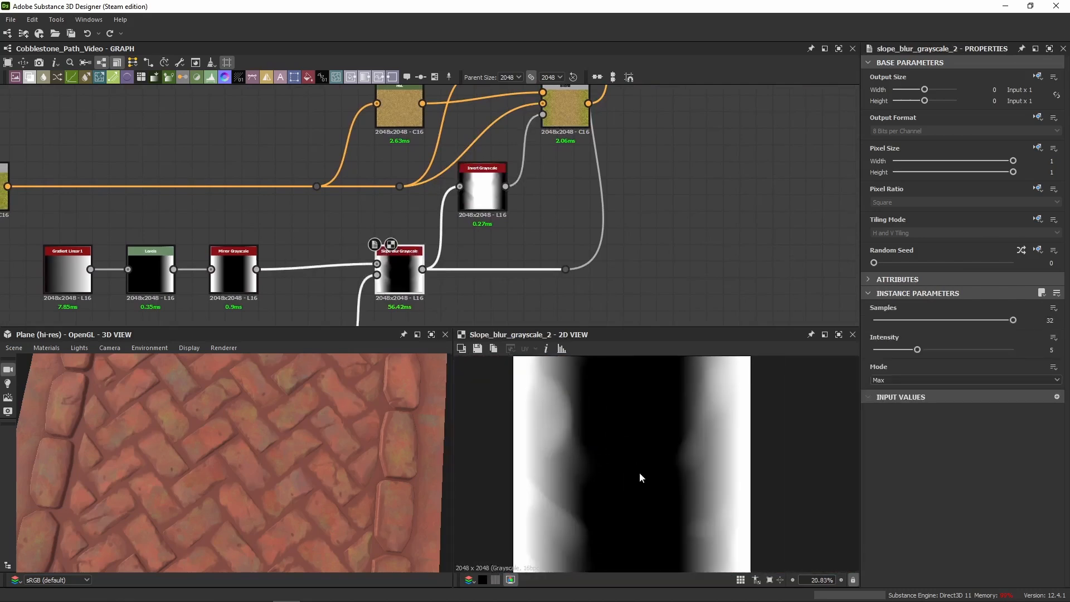
pyautogui.moveTo(302, 286); pyautogui.dragTo(304, 237, button='middle')
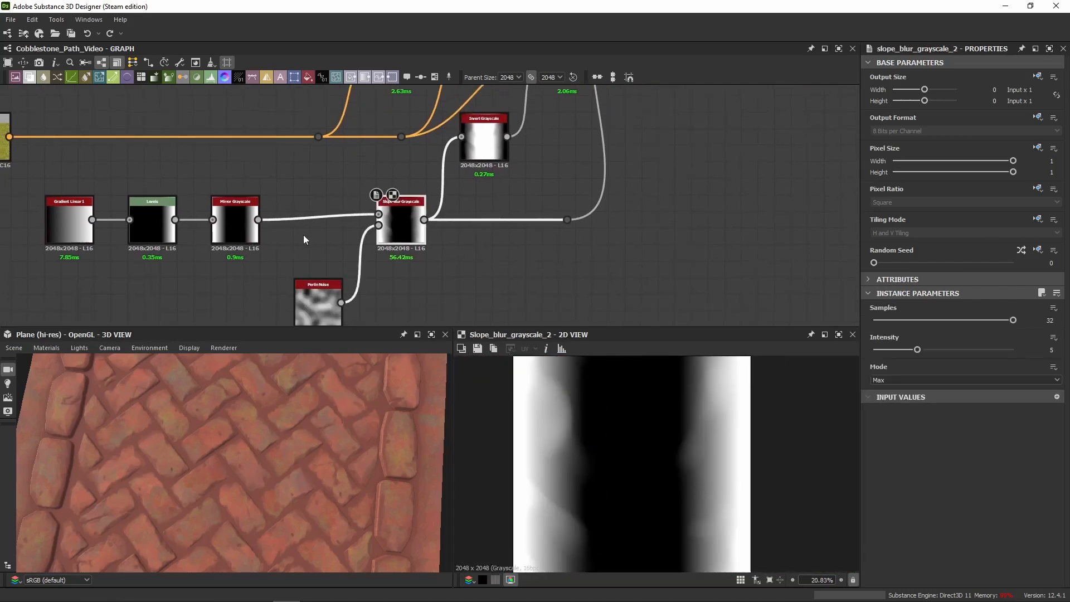
pyautogui.moveTo(504, 170); pyautogui.dragTo(521, 293, button='middle')
pyautogui.doubleClick(503, 269)
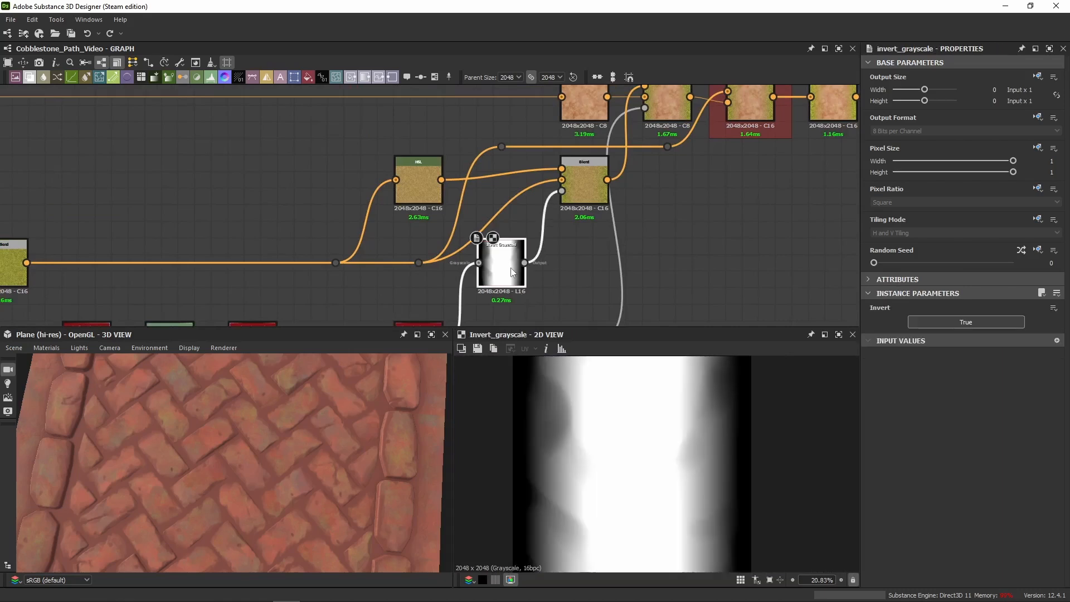
pyautogui.doubleClick(584, 192)
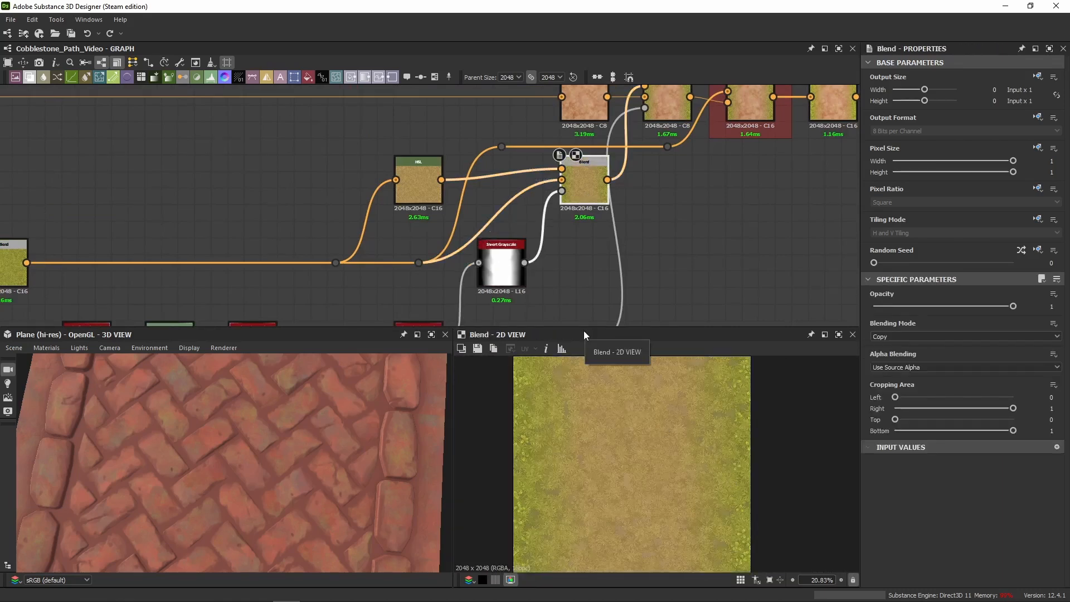
# Preview the Invert Grayscale mask and the dry-grass HSL that feed the masked grass Blend
pyautogui.doubleClick(502, 268)
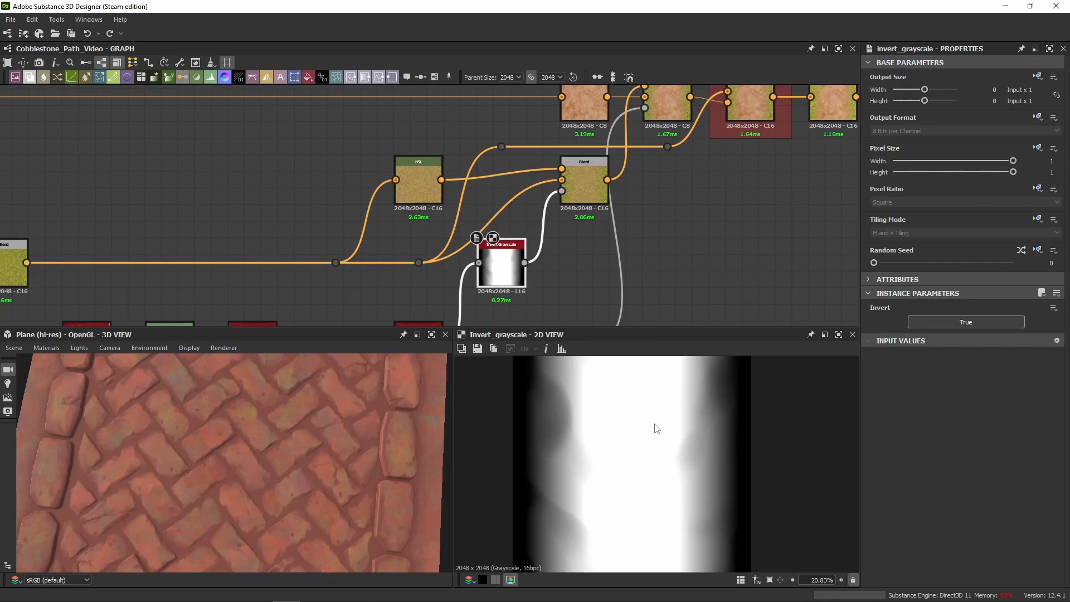
pyautogui.doubleClick(404, 182)
pyautogui.doubleClick(403, 196)
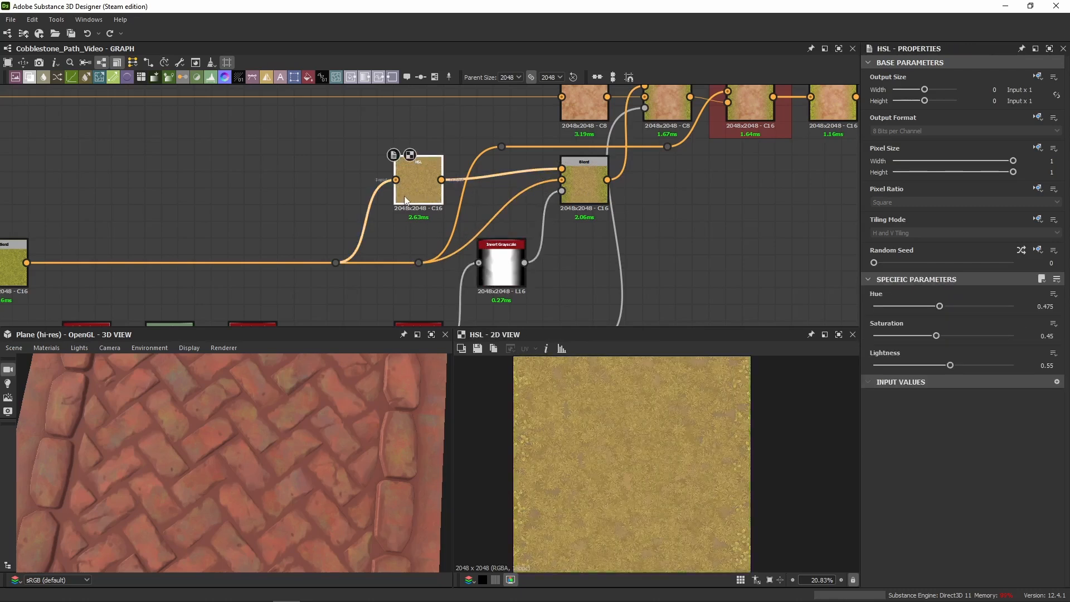
pyautogui.doubleClick(501, 268)
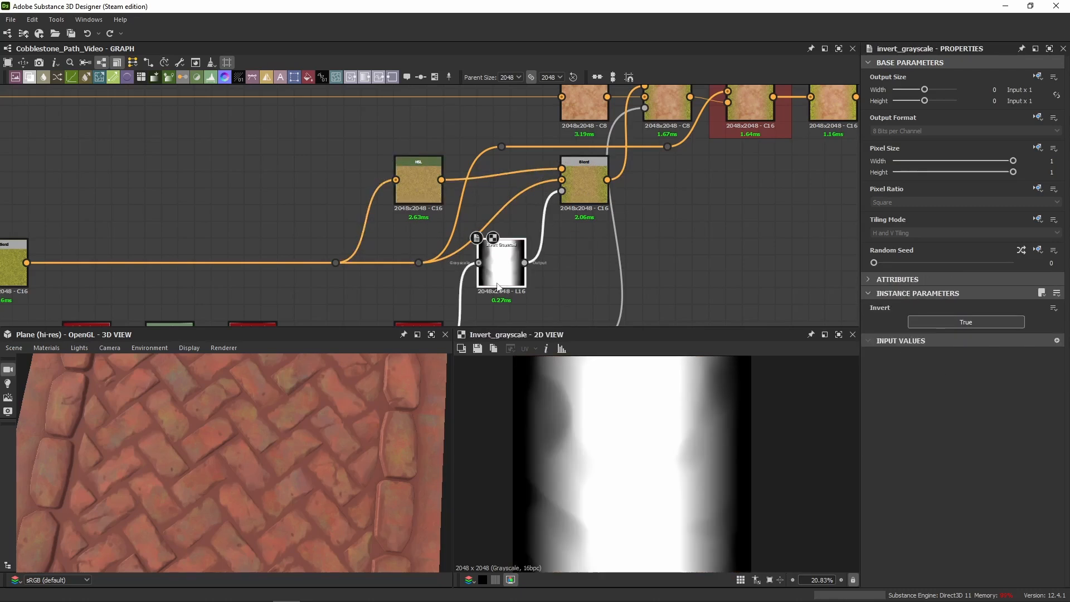
# Preview the masked grass Blend, examine its green-to-dry transition up close and compare it with the dry-grass HSL
pyautogui.doubleClick(578, 195)
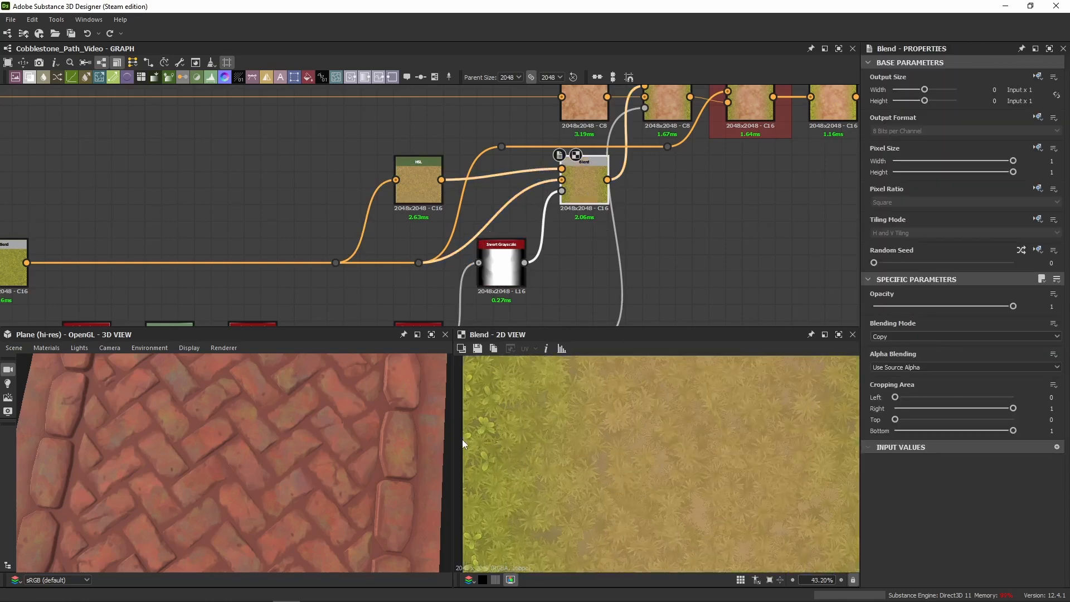
pyautogui.moveTo(462, 439); pyautogui.dragTo(494, 434, button='middle')
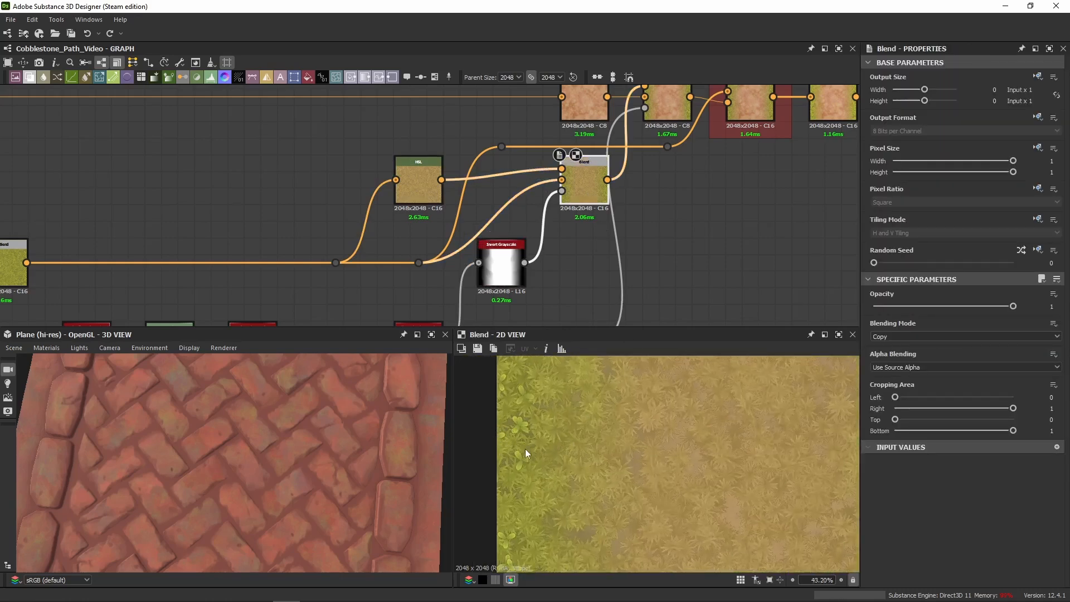
pyautogui.scroll(4, 527, 470)
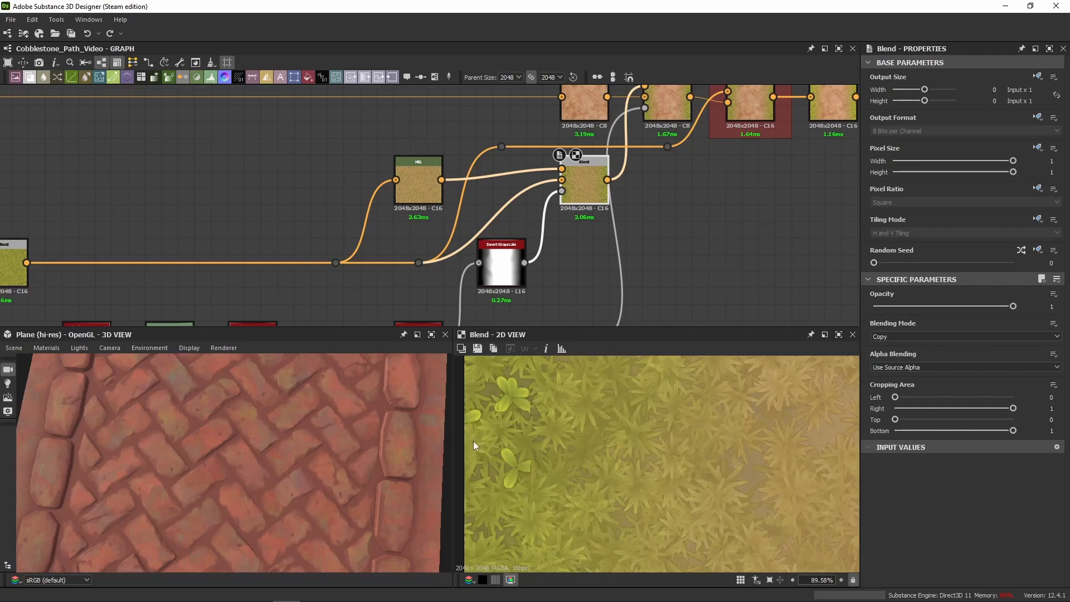
pyautogui.moveTo(643, 449); pyautogui.dragTo(570, 436, button='middle')
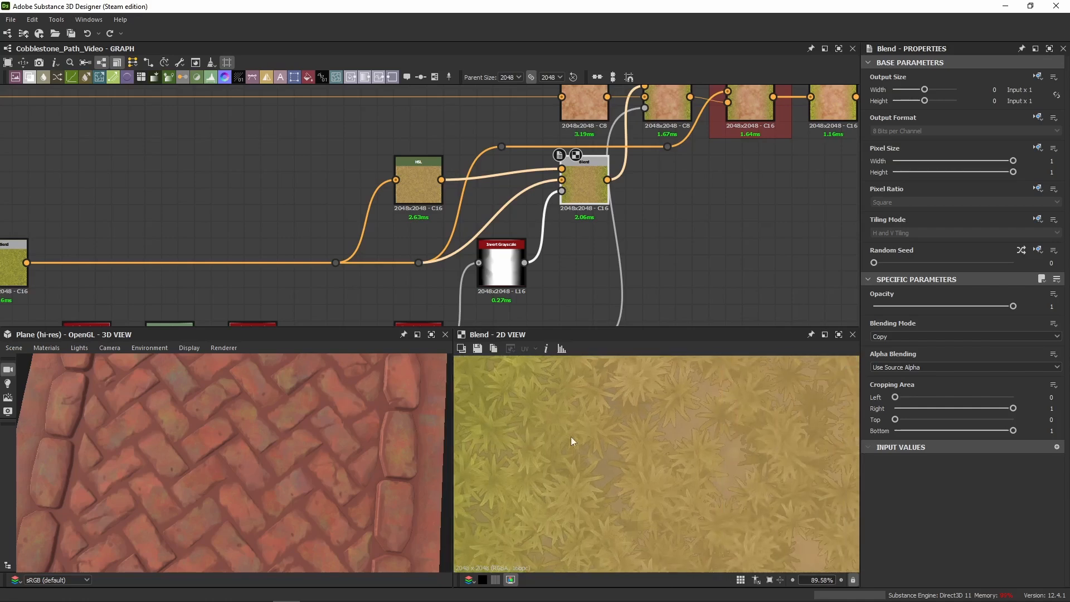
pyautogui.click(426, 202)
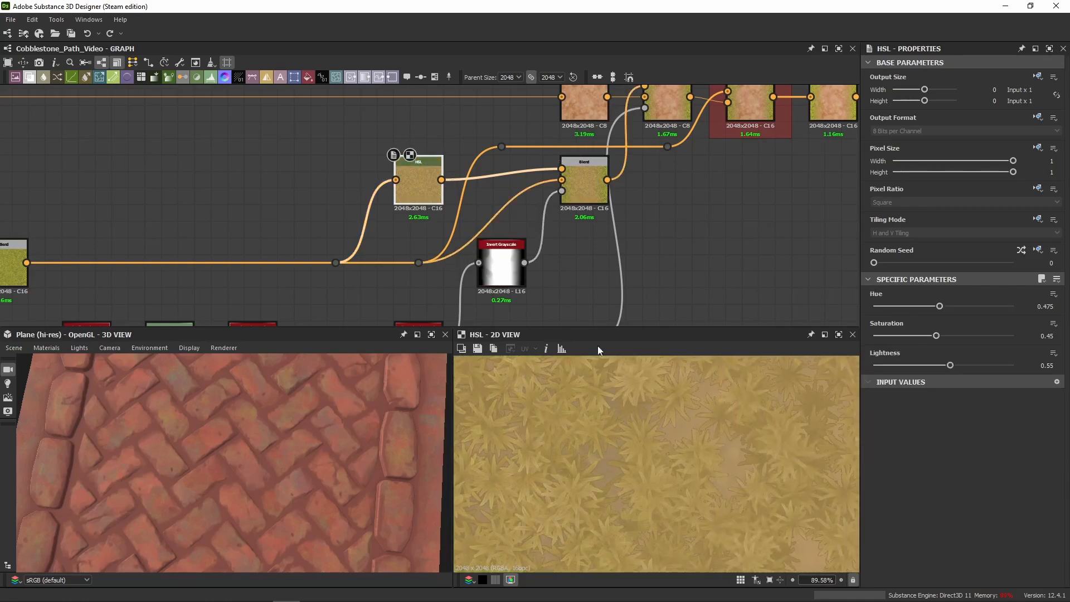
pyautogui.click(584, 210)
pyautogui.scroll(-10, 683, 460)
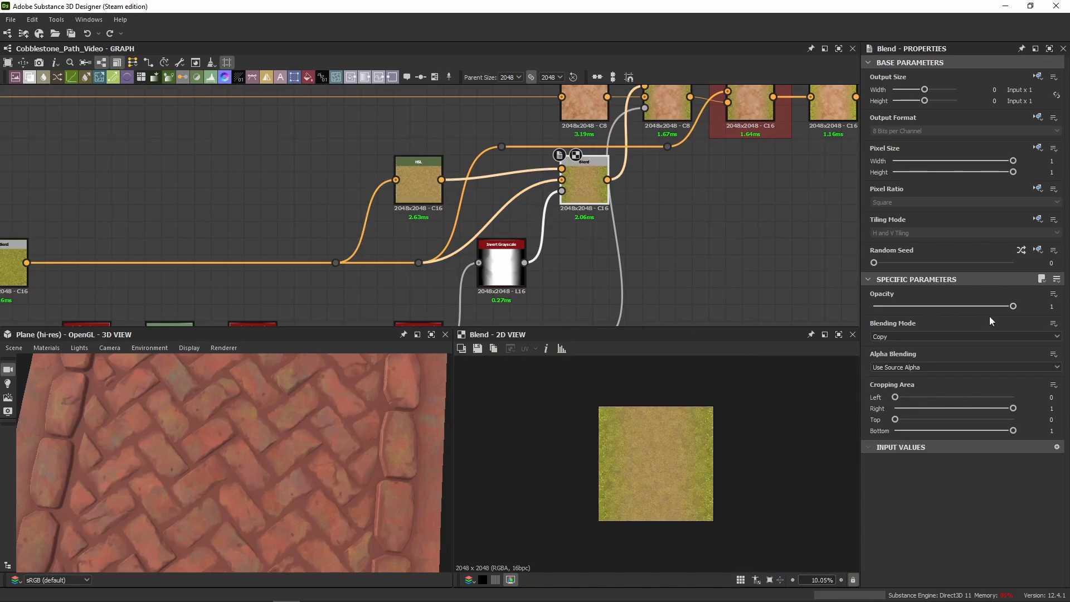
# Highlight the connections around the Slope Blur Grayscale mask and the grass Blends, then clear the selection
pyautogui.moveTo(606, 223); pyautogui.dragTo(657, 153, button='middle')
pyautogui.scroll(-2, 656, 153)
pyautogui.click(718, 135)
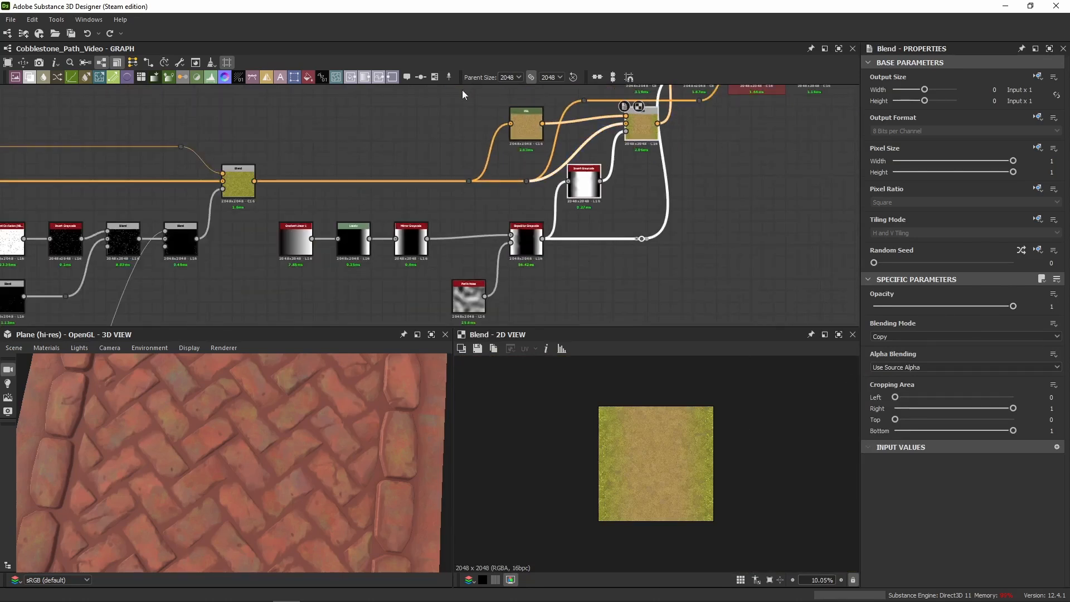
pyautogui.moveTo(657, 230); pyautogui.dragTo(148, 252)
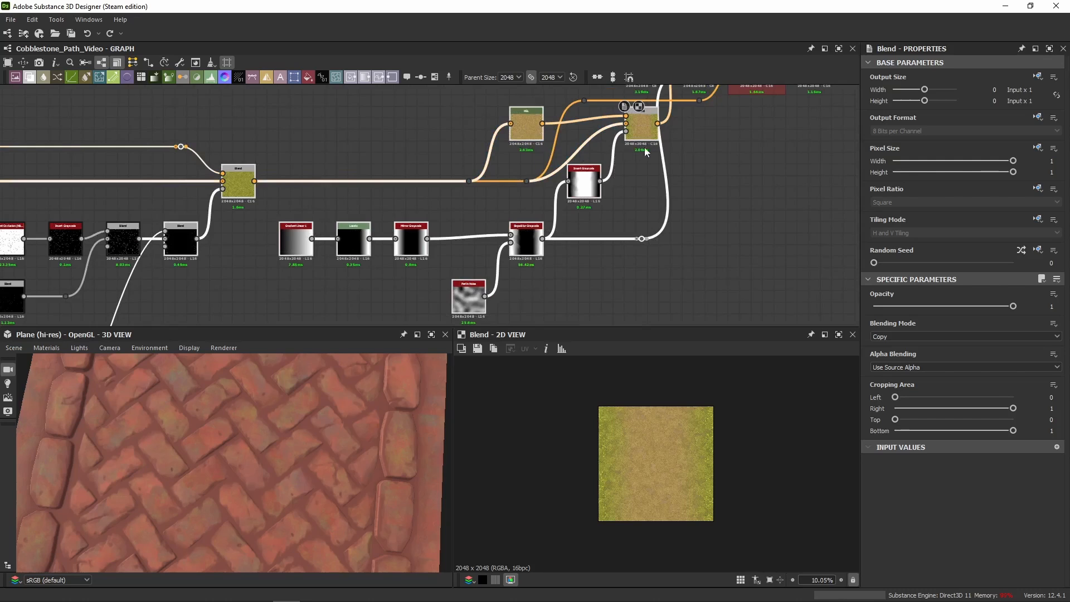
pyautogui.moveTo(613, 154); pyautogui.dragTo(594, 213, button='middle')
pyautogui.click(706, 218)
pyautogui.doubleClick(704, 216)
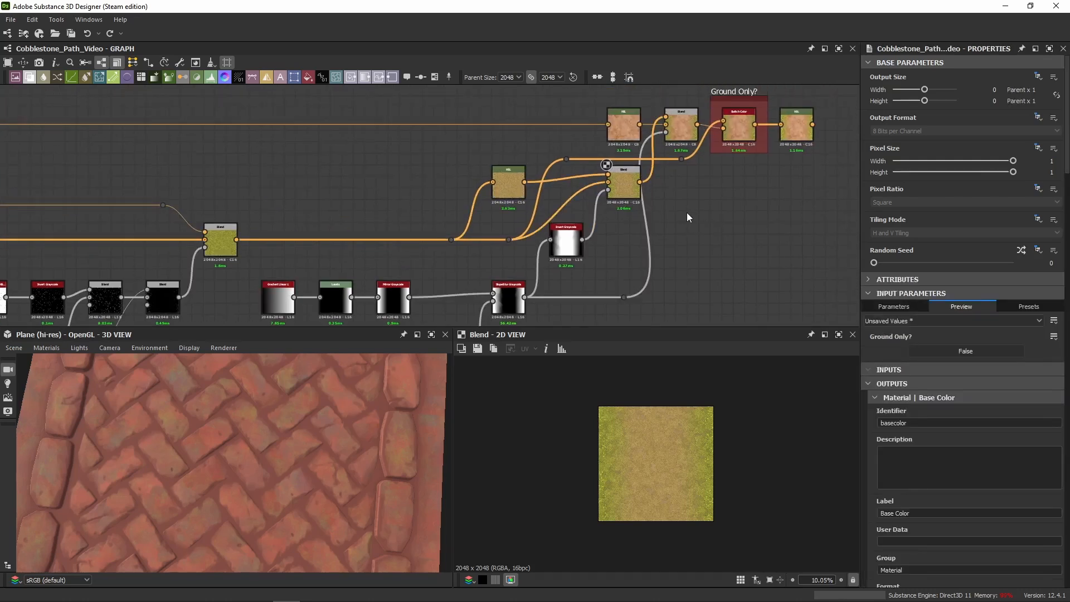
pyautogui.moveTo(694, 156); pyautogui.dragTo(546, 163)
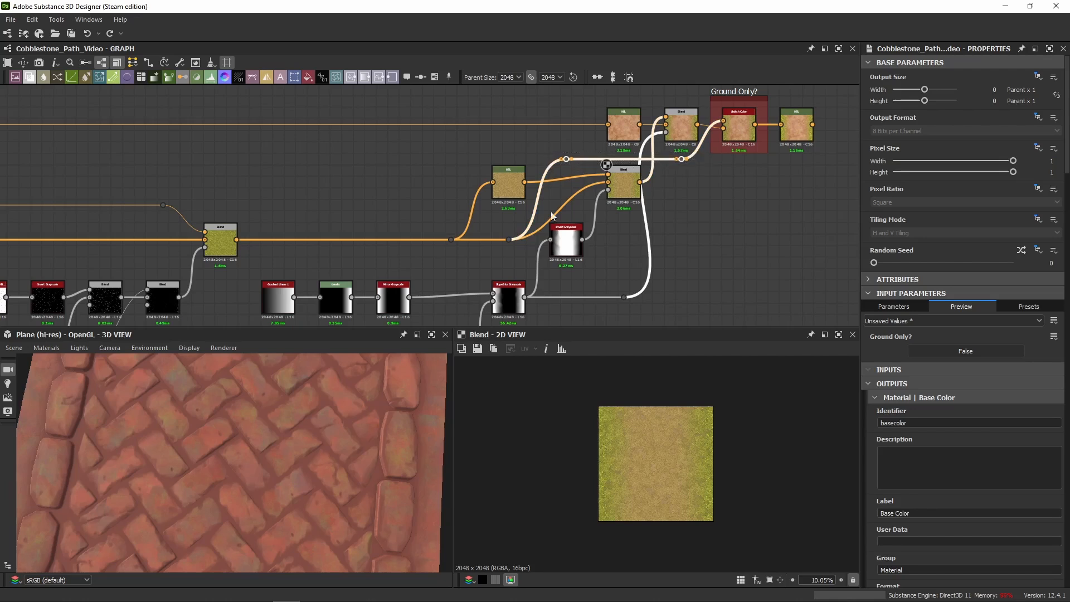
pyautogui.keyDown('ctrl'); pyautogui.moveTo(512, 230); pyautogui.dragTo(496, 243); pyautogui.keyUp('ctrl')
pyautogui.press('BackSpace')
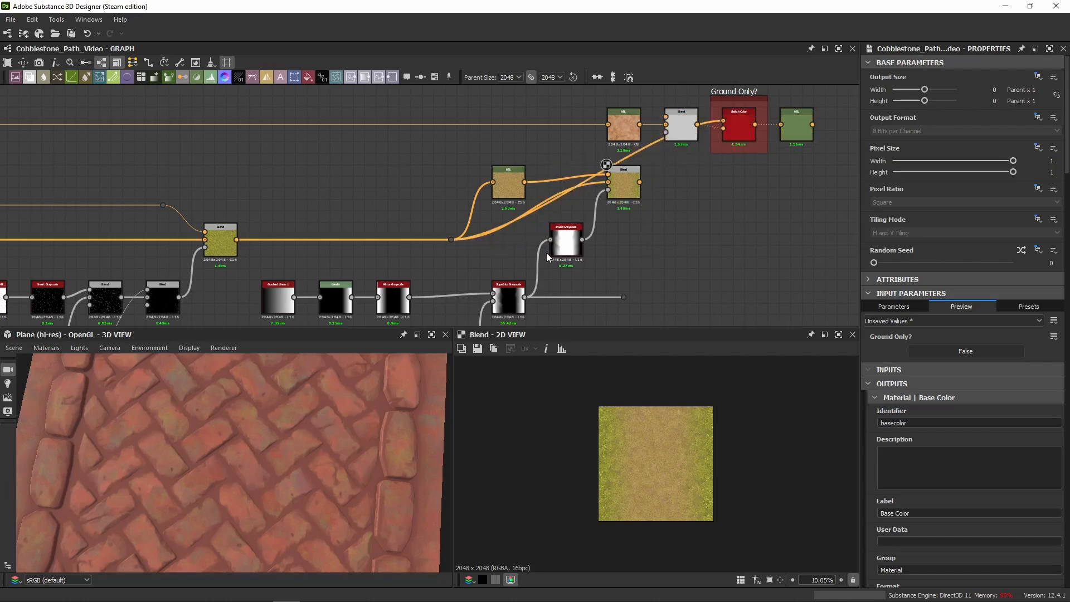
pyautogui.hotkey('ctrl', 'z')
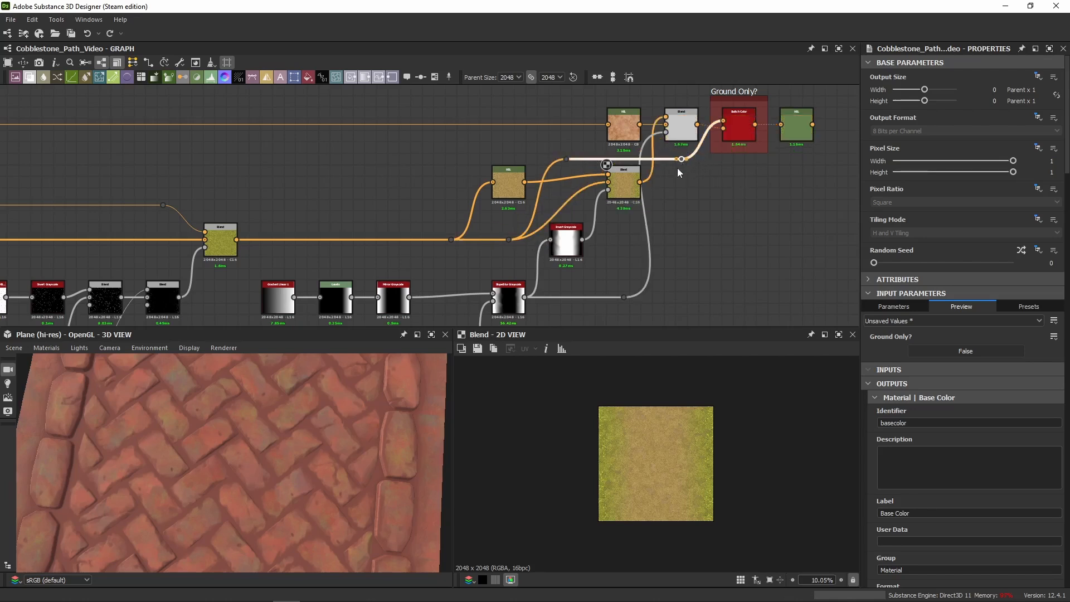
# Preview the Ground Only? Switch Color and the green-and-dry grass Blend located before it
pyautogui.moveTo(677, 168); pyautogui.dragTo(673, 195, button='middle')
pyautogui.doubleClick(733, 153)
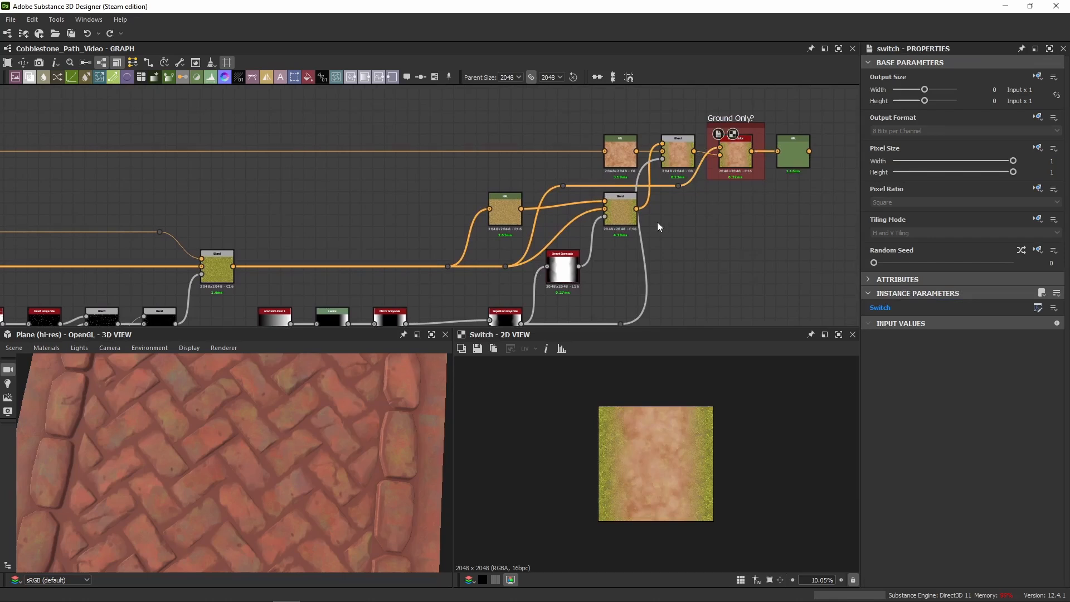
pyautogui.scroll(2, 657, 222)
pyautogui.doubleClick(620, 212)
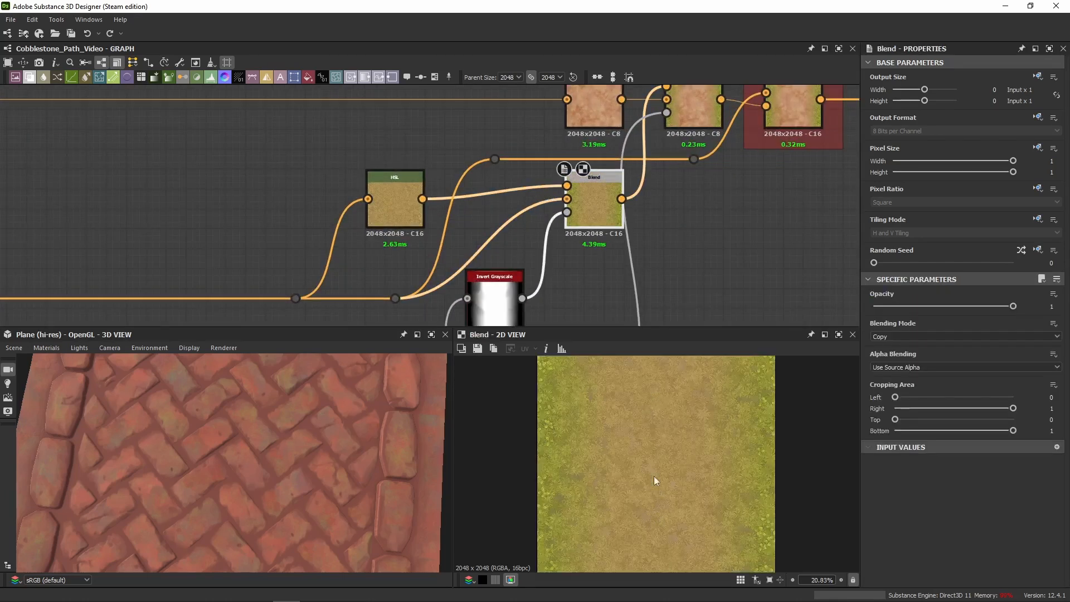
pyautogui.moveTo(689, 234); pyautogui.dragTo(628, 277, button='middle')
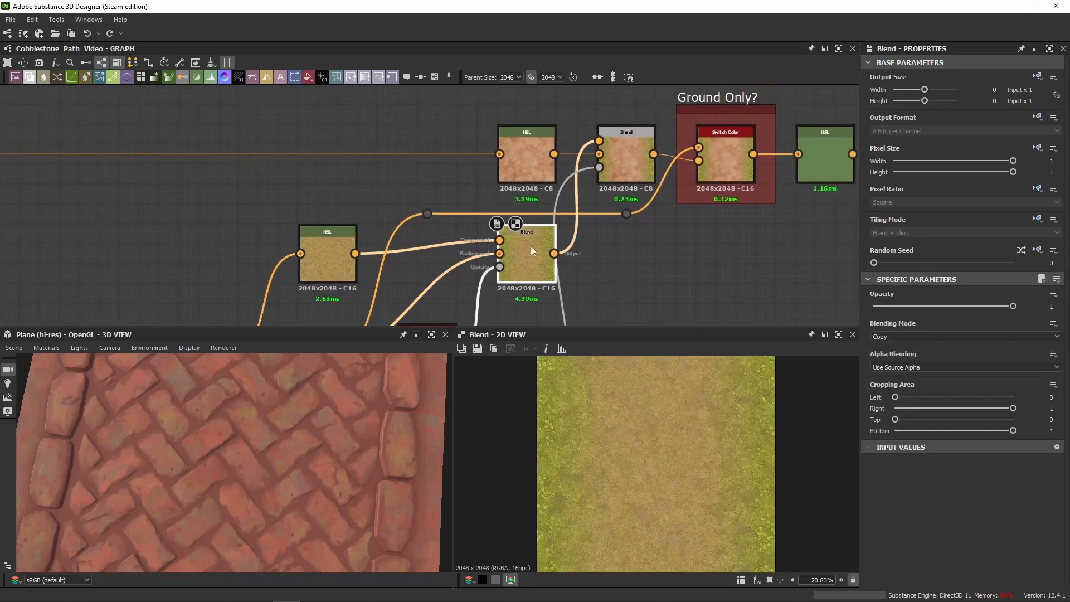
# Compare the Blend that combines ground and grass with the ground HSL used as its background
pyautogui.doubleClick(624, 142)
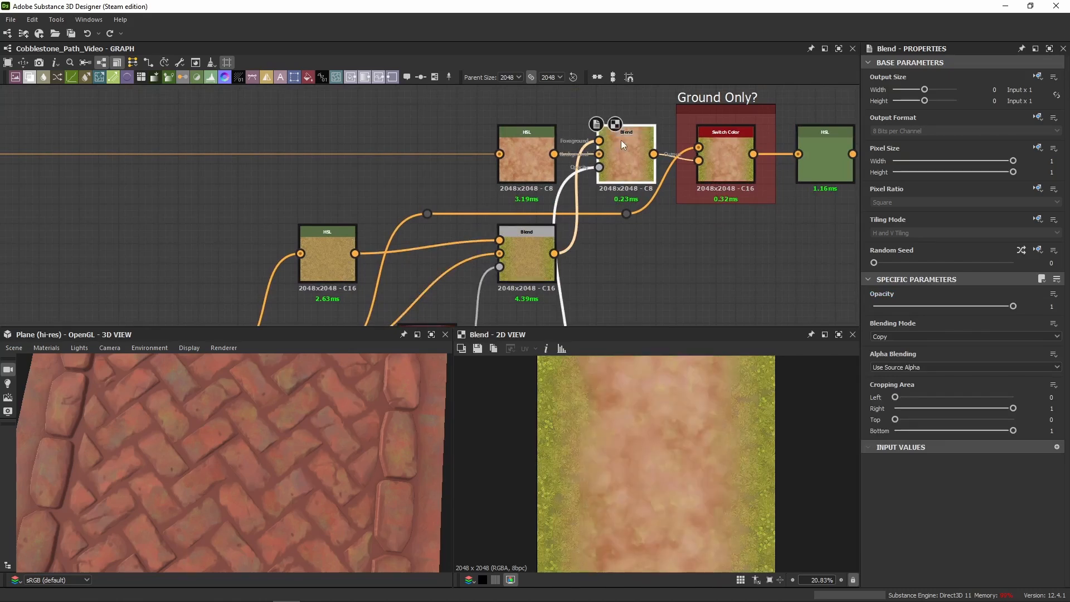
pyautogui.doubleClick(520, 155)
pyautogui.scroll(3, 520, 155)
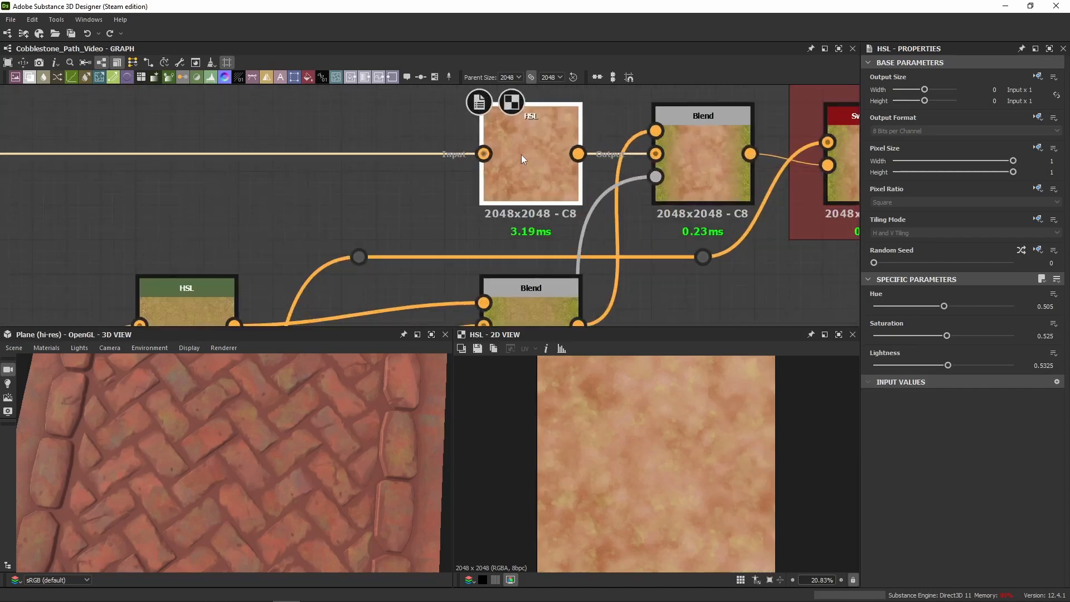
pyautogui.doubleClick(677, 154)
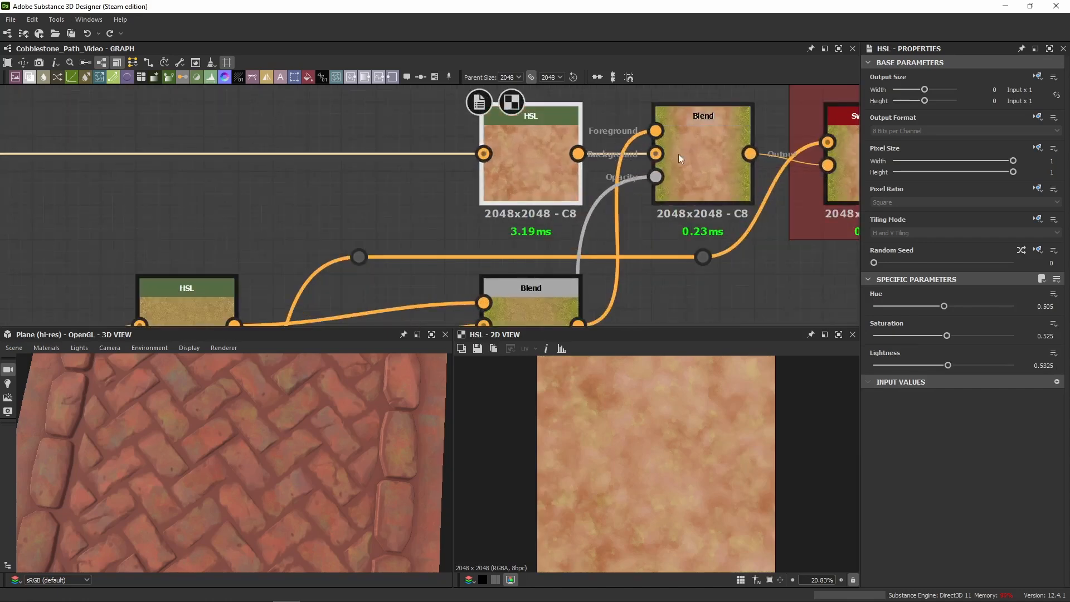
# Preview the opacity input of the ground-and-grass Blend and trace it back to the Slope Blur Grayscale mask
pyautogui.moveTo(621, 115); pyautogui.dragTo(631, 167)
pyautogui.doubleClick(653, 176)
pyautogui.scroll(-4, 654, 290)
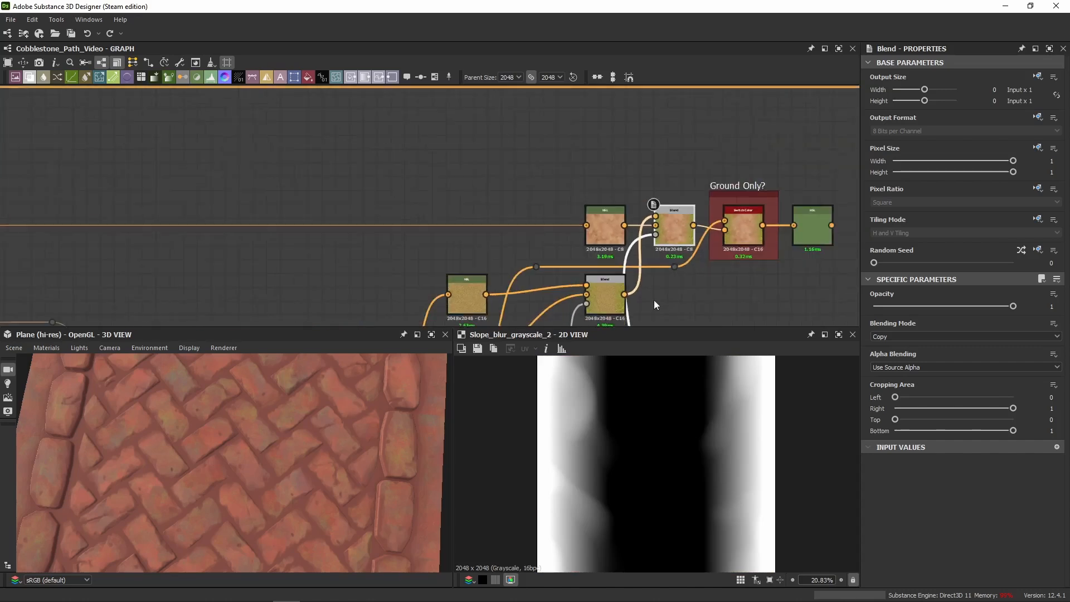
pyautogui.moveTo(653, 302); pyautogui.dragTo(643, 151, button='middle')
pyautogui.scroll(3, 467, 244)
pyautogui.click(468, 248)
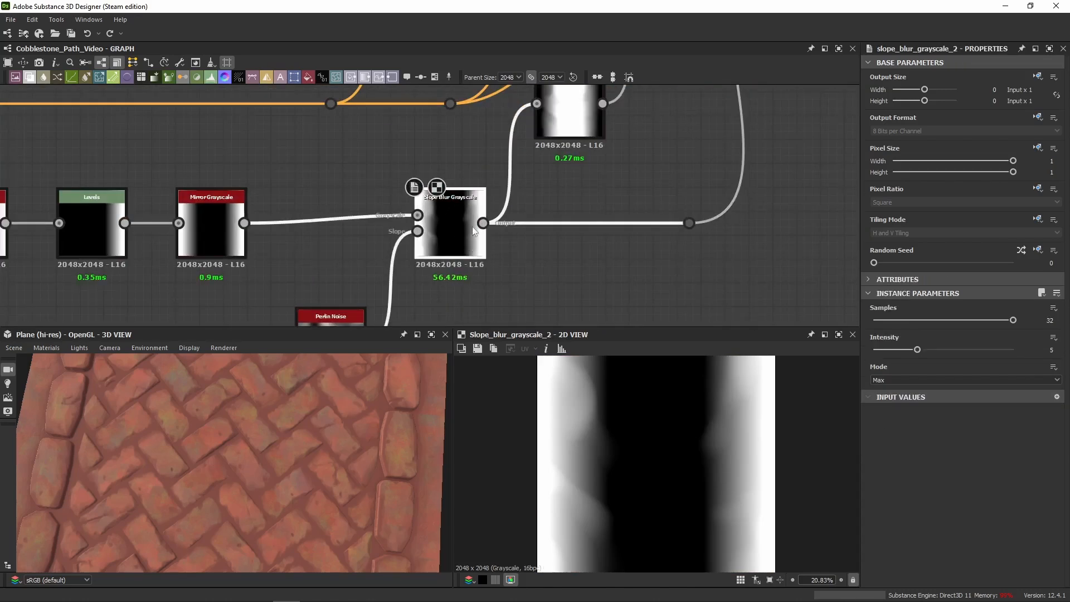
# Compare the ground-and-grass Blend result with the non-inverted Slope Blur Grayscale mask that drives it
pyautogui.moveTo(693, 228); pyautogui.dragTo(564, 313, button='middle')
pyautogui.doubleClick(654, 162)
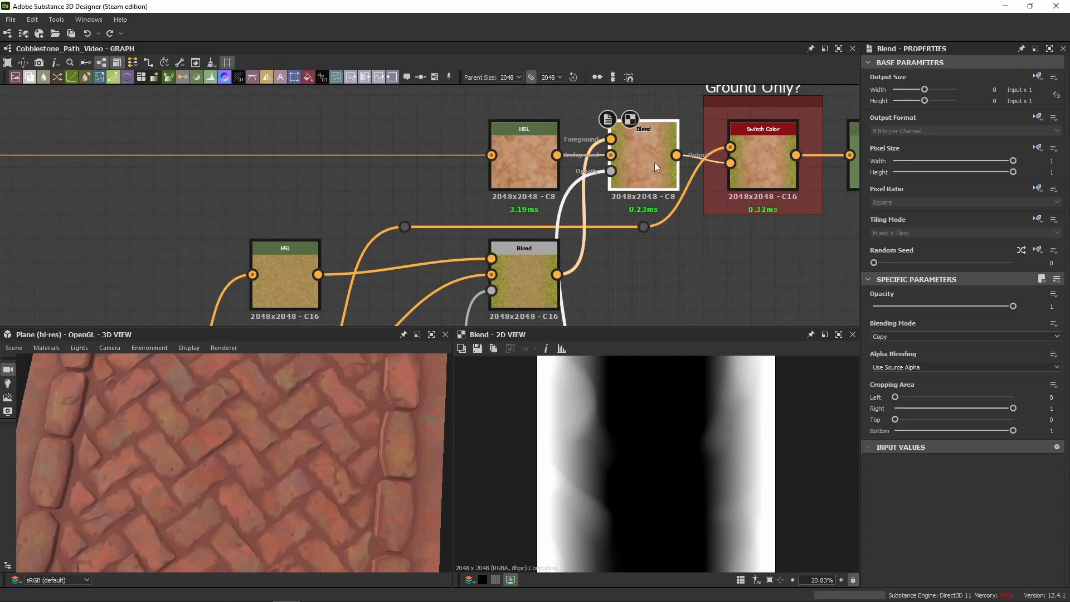
pyautogui.scroll(-2, 603, 248)
pyautogui.moveTo(603, 248); pyautogui.dragTo(592, 120, button='middle')
pyautogui.doubleClick(375, 301)
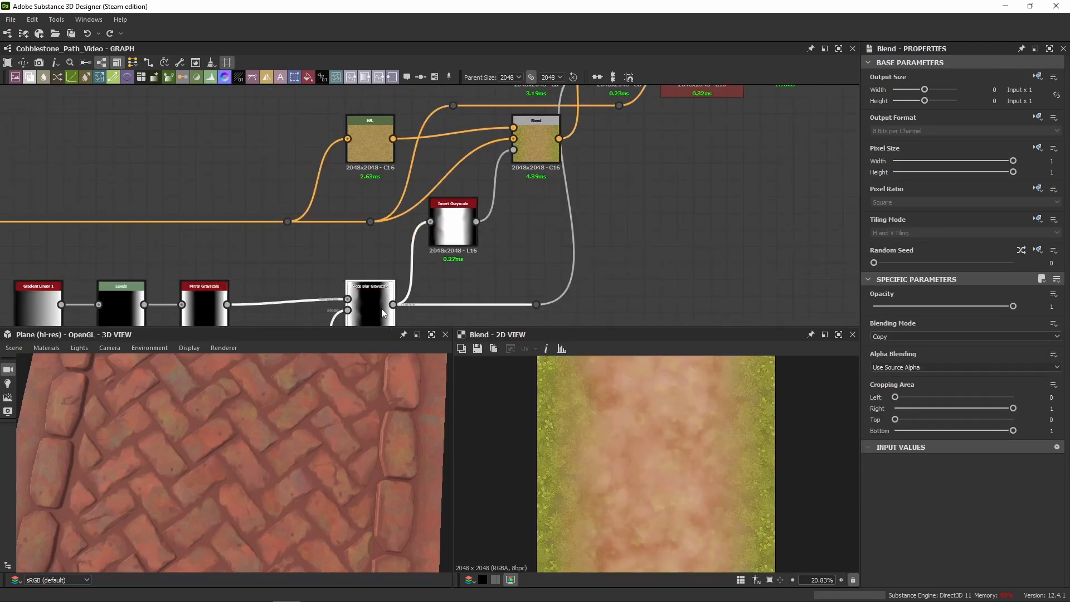
pyautogui.moveTo(467, 256); pyautogui.dragTo(457, 347, button='middle')
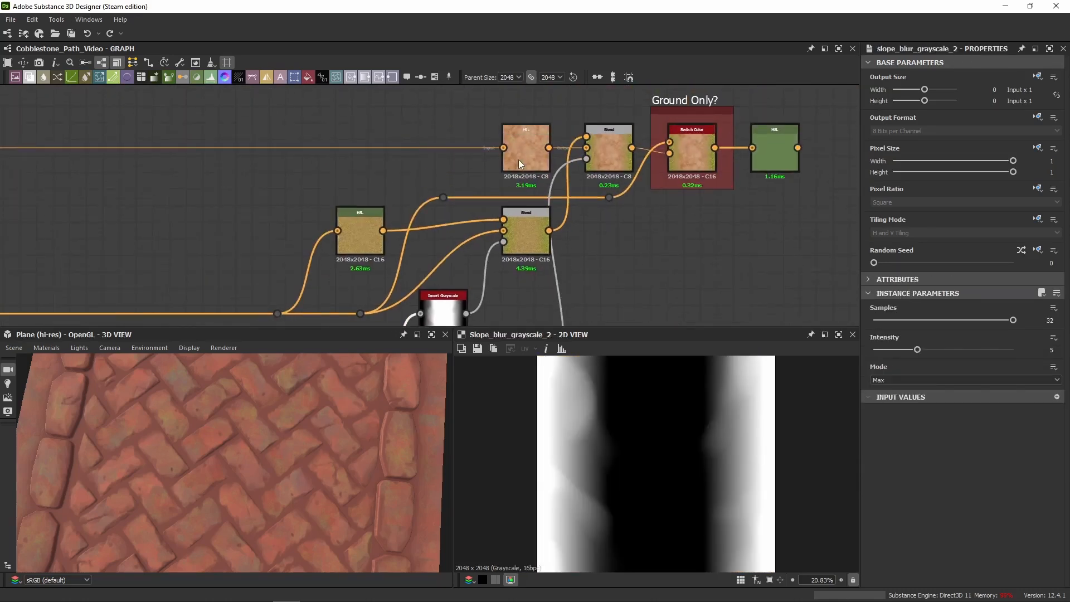
# Preview each input of the ground-and-grass Blend: the mixed grass foreground, the mask and the ground HSL background
pyautogui.doubleClick(538, 245)
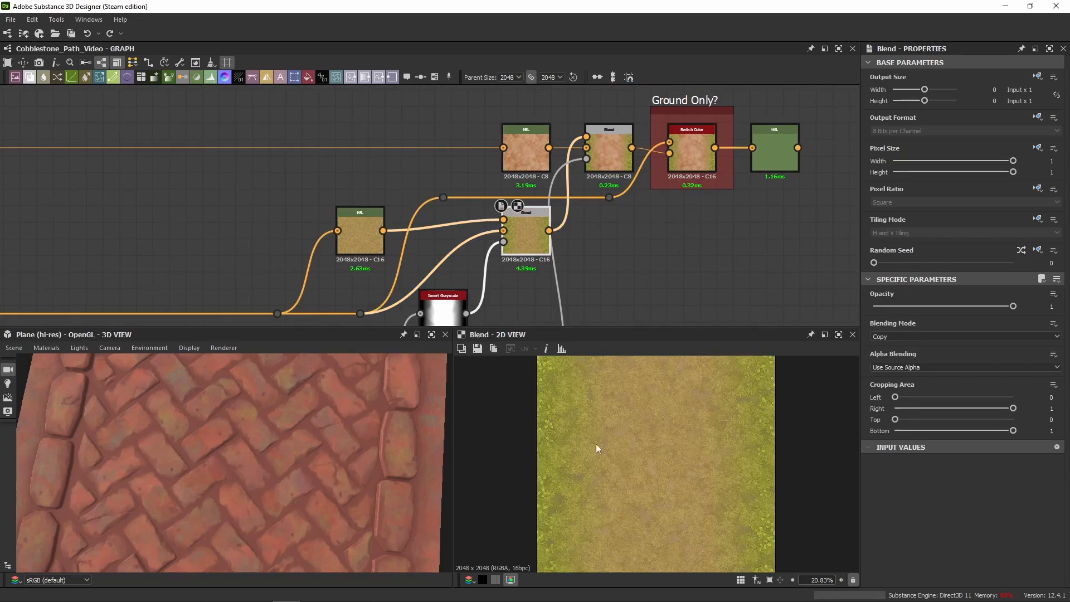
pyautogui.doubleClick(608, 151)
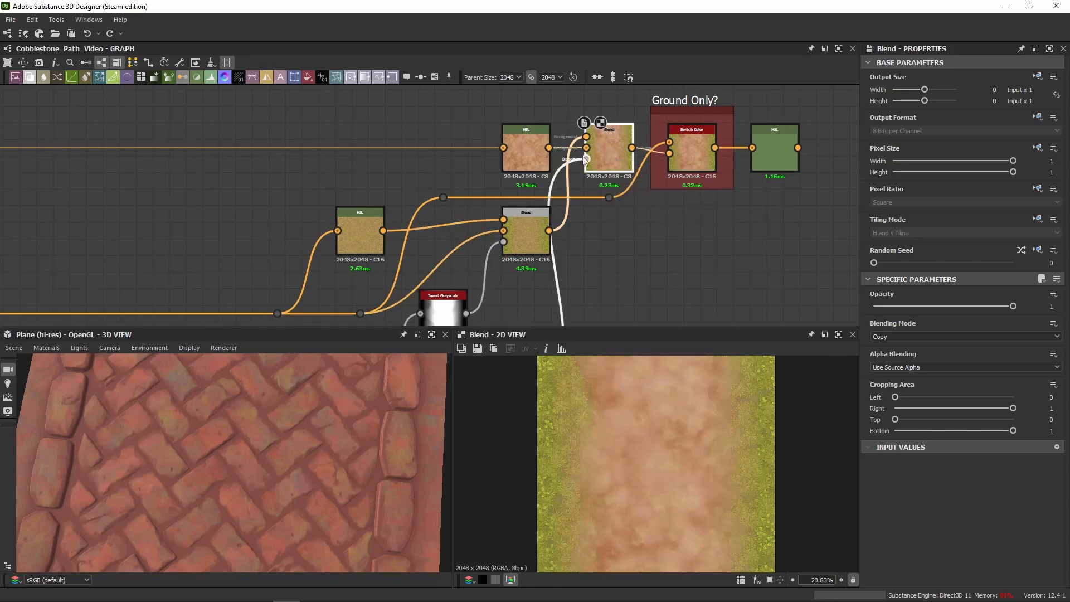
pyautogui.doubleClick(526, 237)
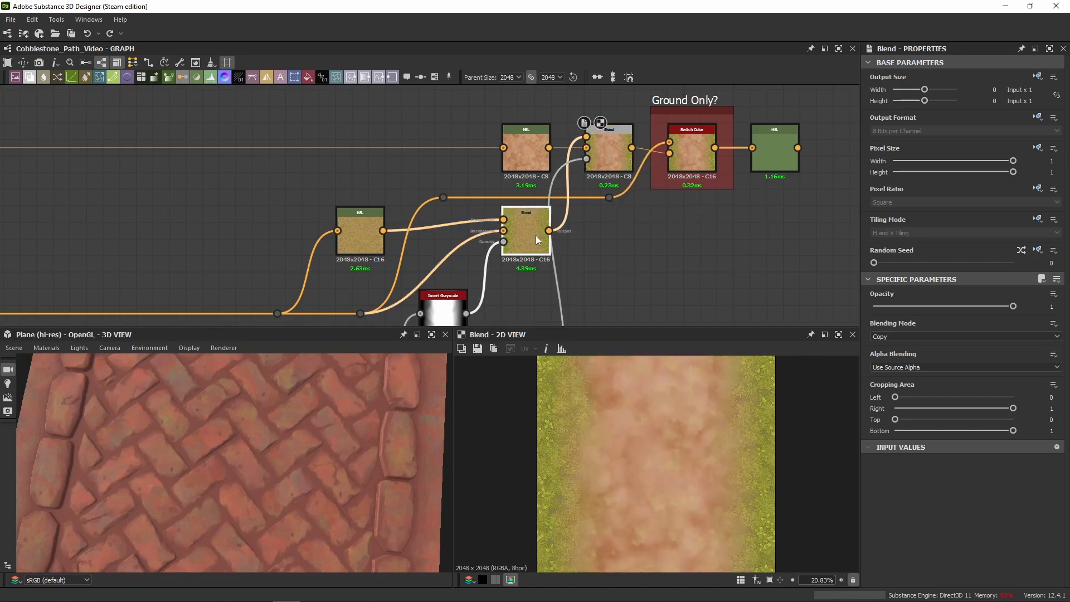
pyautogui.doubleClick(581, 159)
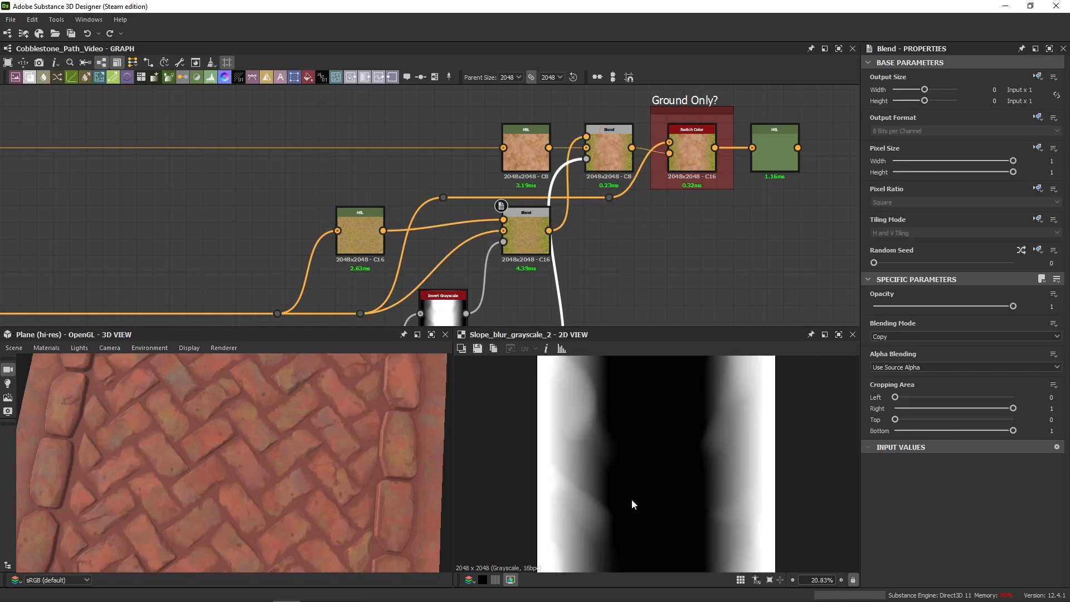
pyautogui.doubleClick(539, 163)
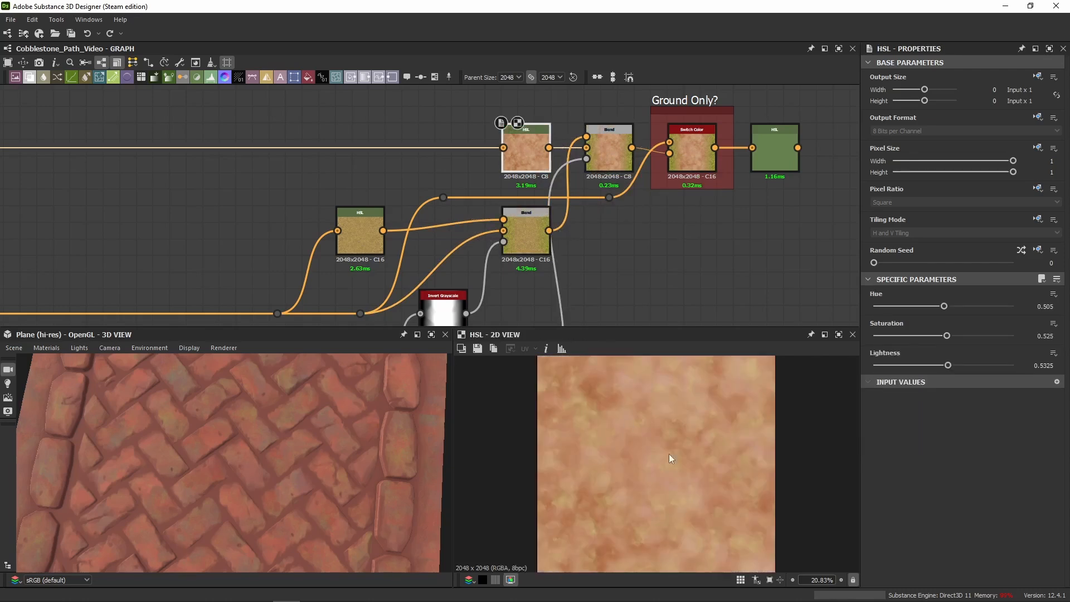
# Preview the ground-and-grass Blend and examine up close how green grass fades through dry grass into ground
pyautogui.doubleClick(621, 162)
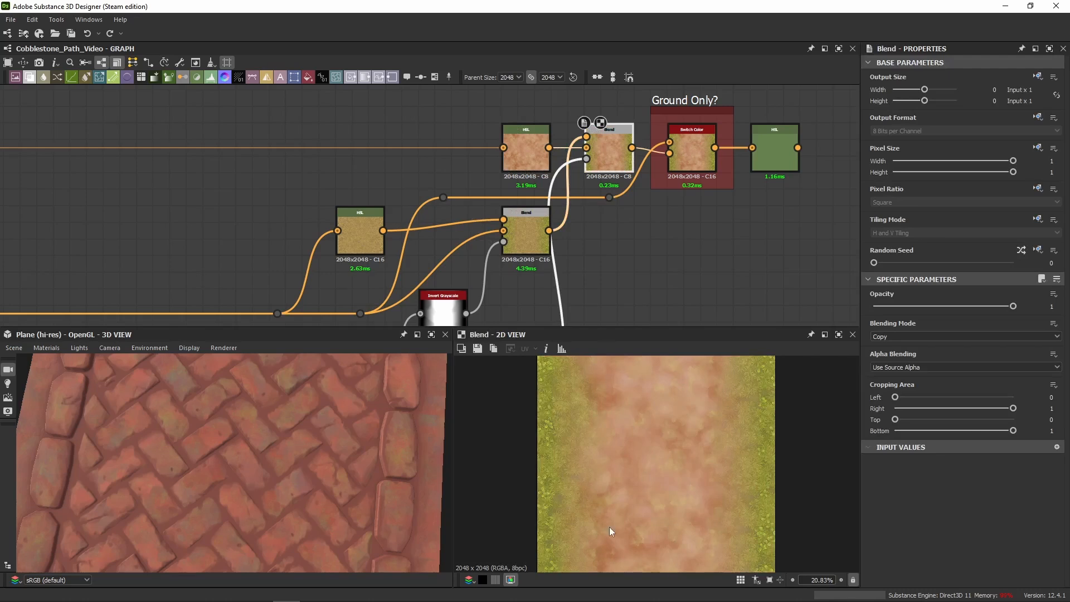
pyautogui.scroll(5, 640, 446)
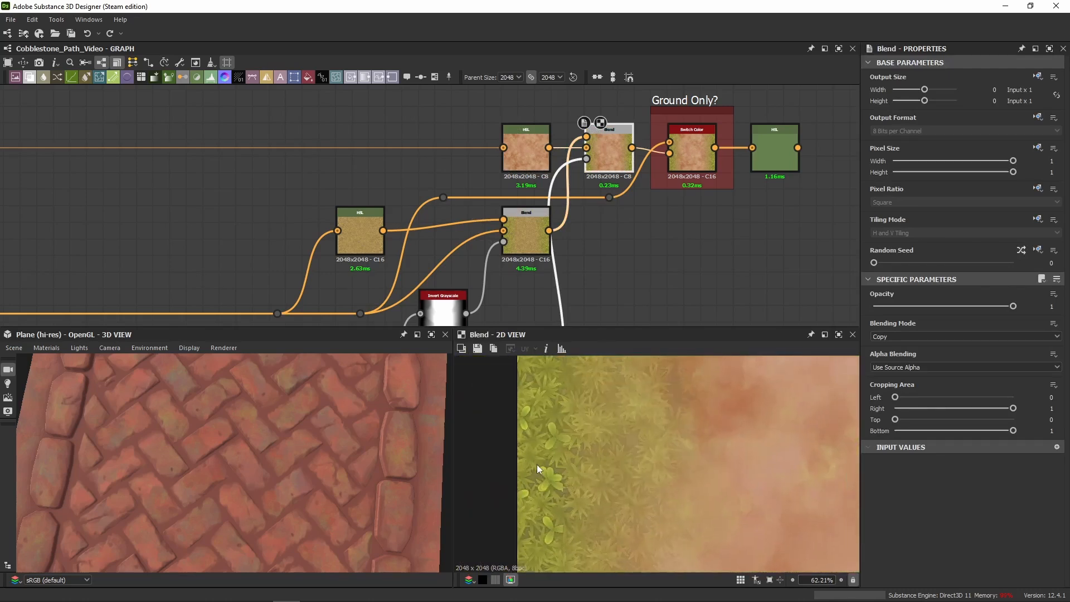
pyautogui.scroll(-3, 675, 443)
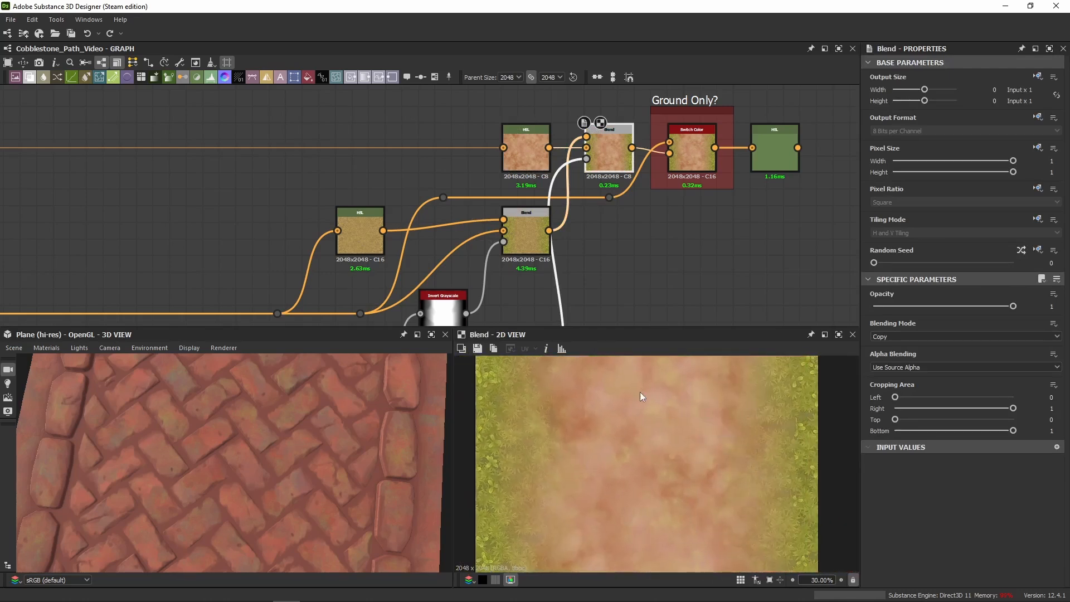
pyautogui.scroll(1, 628, 431)
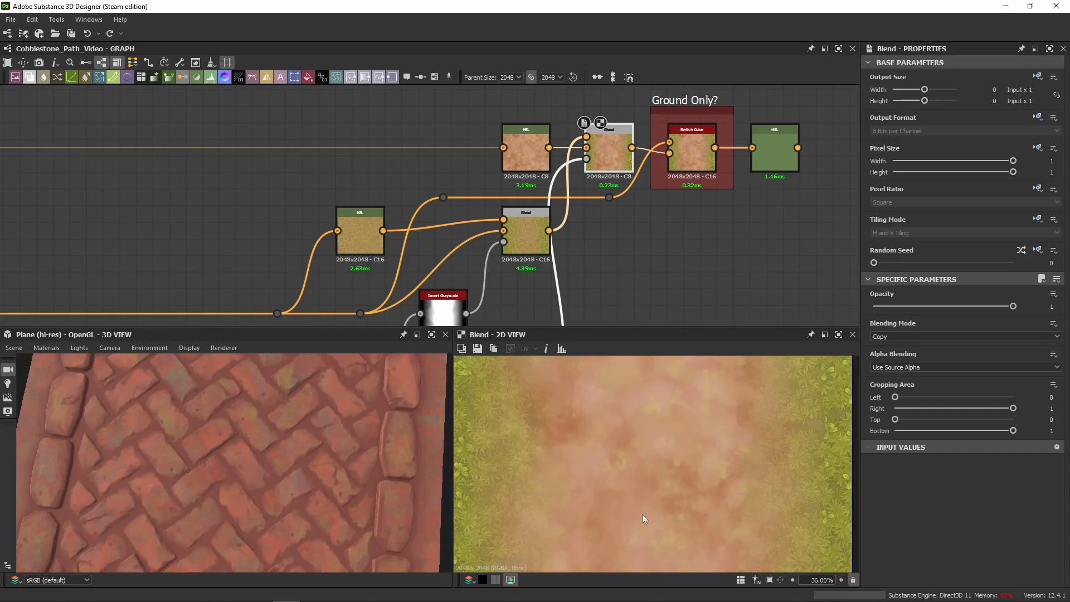
# Preview the Switch Color node in the Ground Only? frame and open the graph's own properties
pyautogui.scroll(-4, 673, 446)
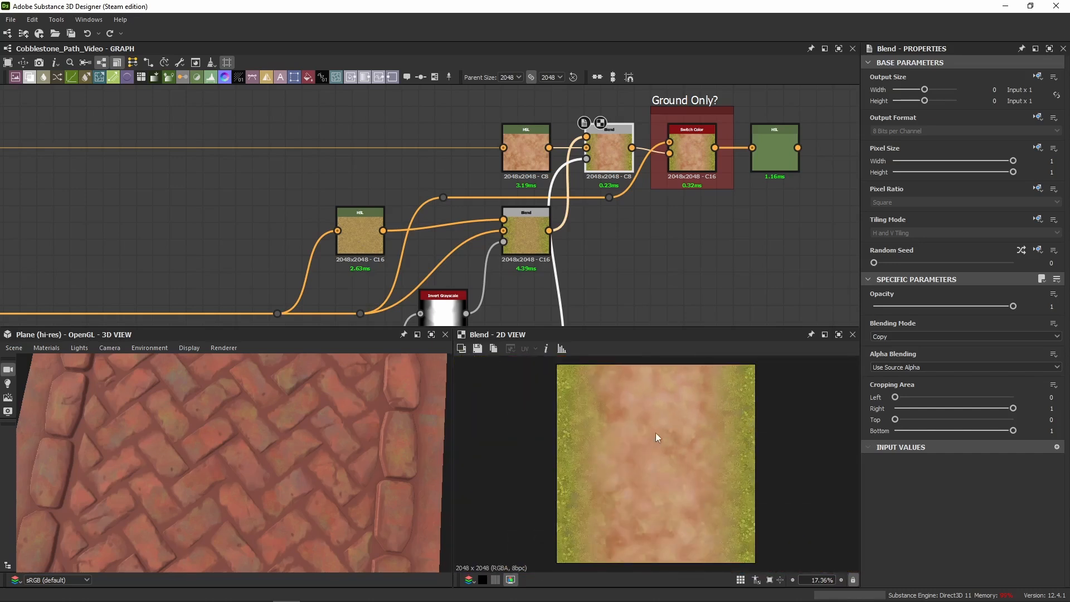
pyautogui.moveTo(713, 195); pyautogui.dragTo(560, 165, button='middle')
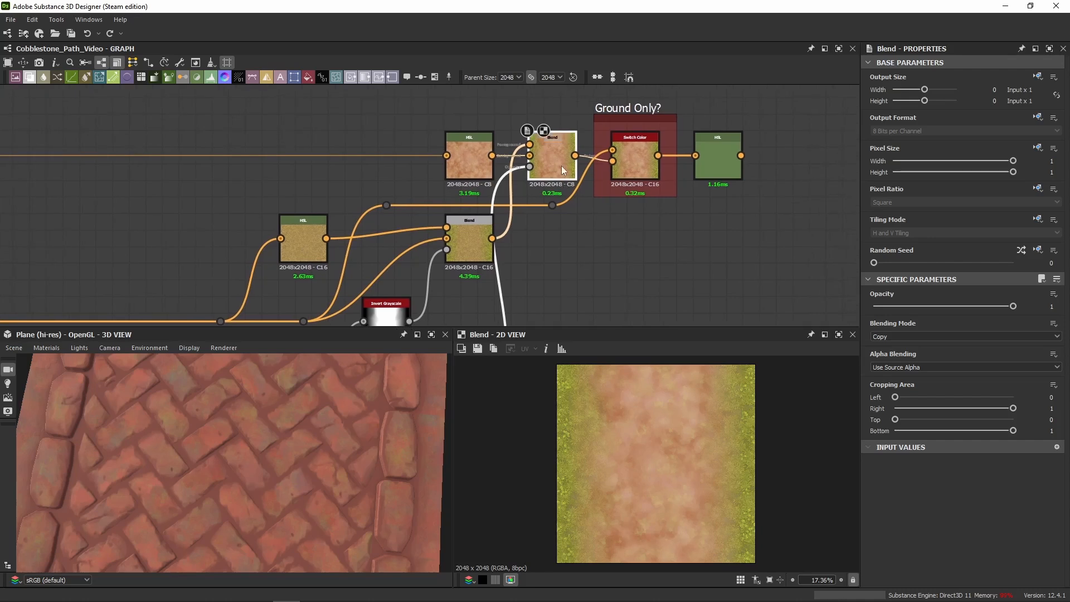
pyautogui.moveTo(629, 244); pyautogui.dragTo(620, 219, button='middle')
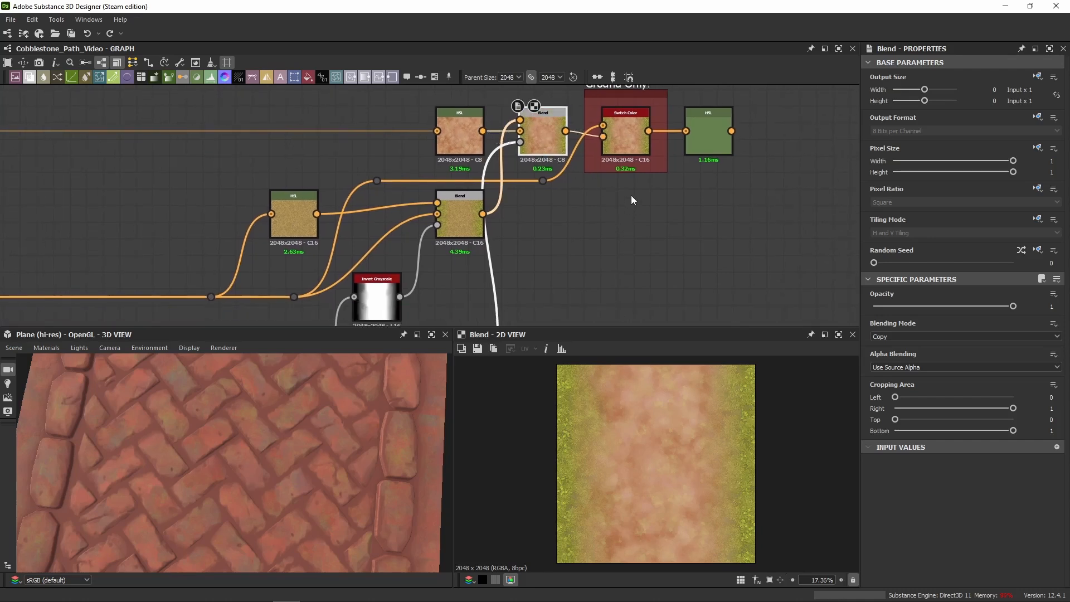
pyautogui.moveTo(631, 195); pyautogui.dragTo(631, 260, button='middle')
pyautogui.click(636, 205)
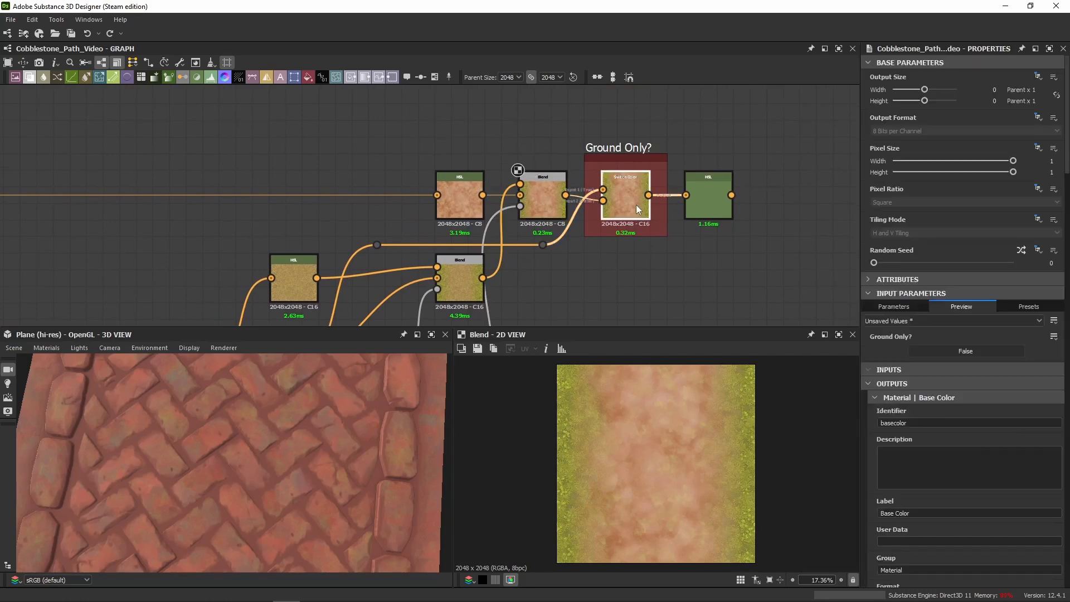
pyautogui.doubleClick(636, 205)
pyautogui.doubleClick(633, 280)
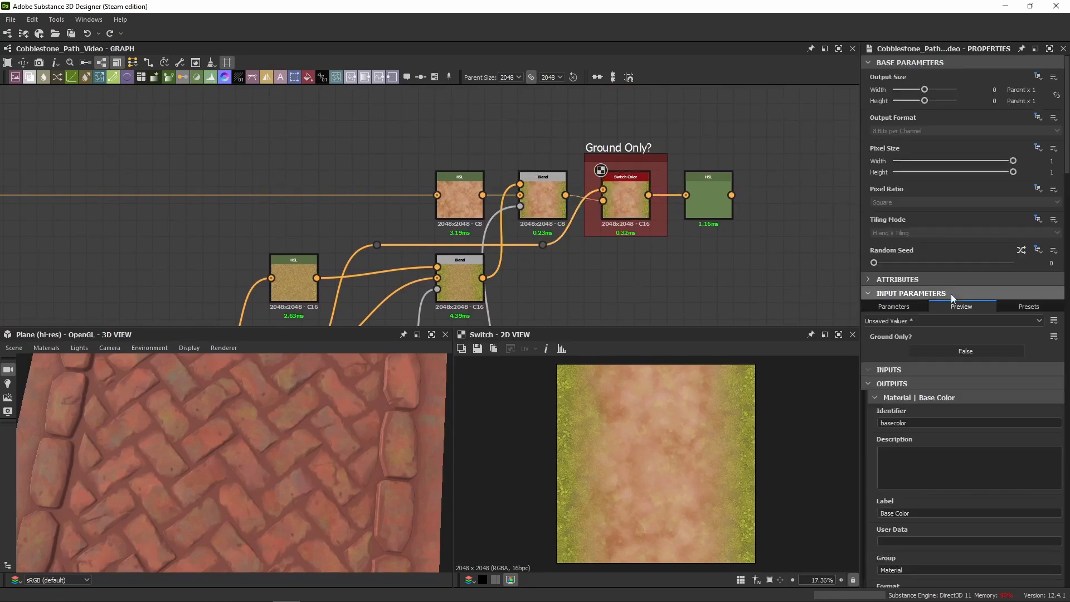
# Switch the graph's Ground Only? parameter to True and back to False, and inspect the Switch Color node it drives
pyautogui.click(934, 348)
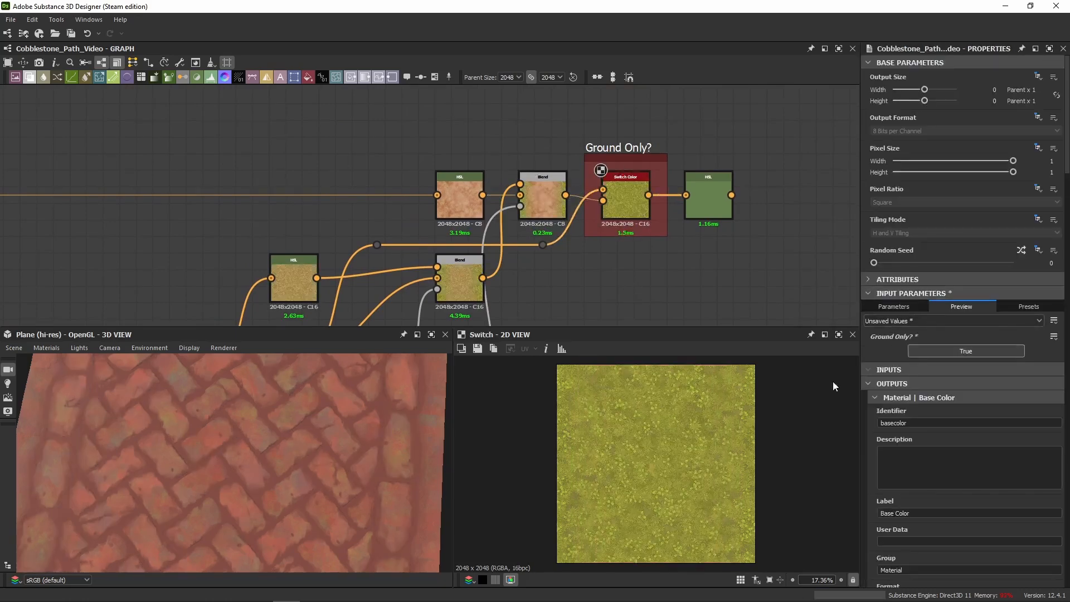
pyautogui.click(953, 350)
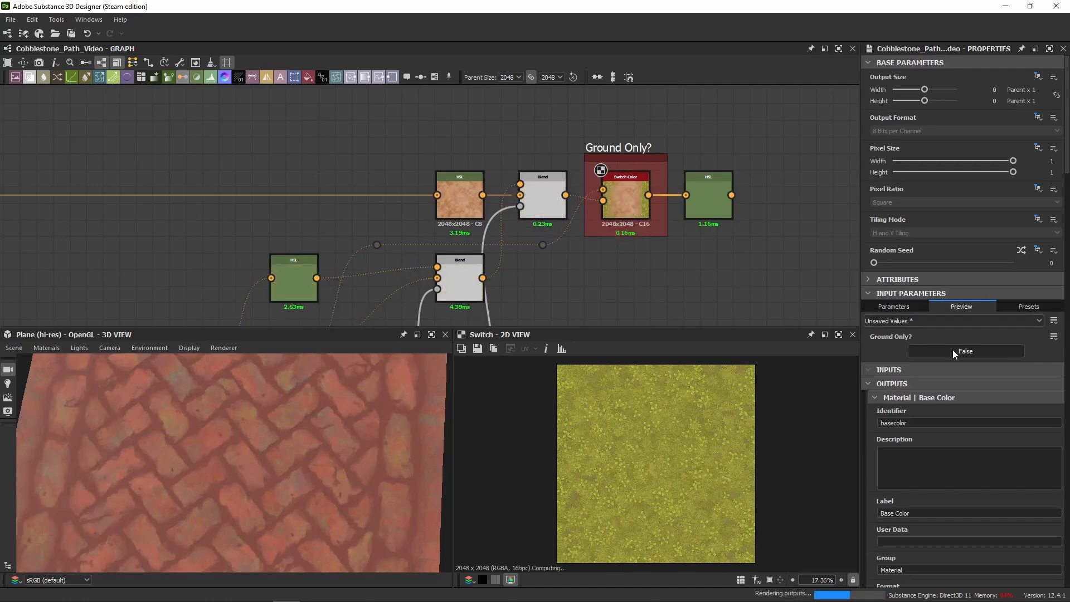
pyautogui.moveTo(679, 287); pyautogui.dragTo(683, 225, button='middle')
pyautogui.click(626, 149)
pyautogui.moveTo(626, 149); pyautogui.dragTo(582, 172, button='middle')
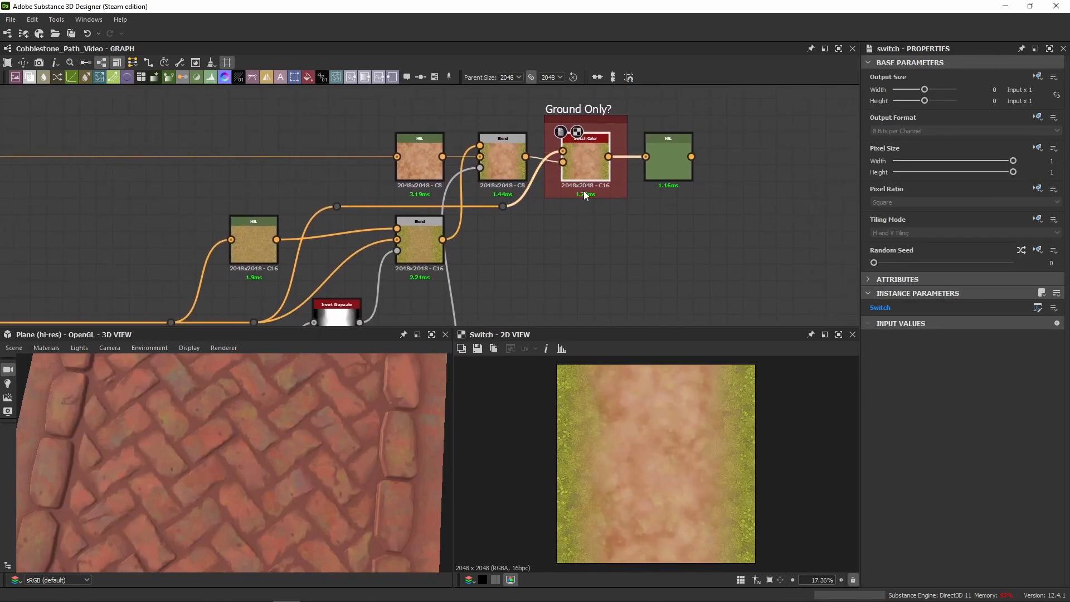
pyautogui.scroll(-2, 576, 144)
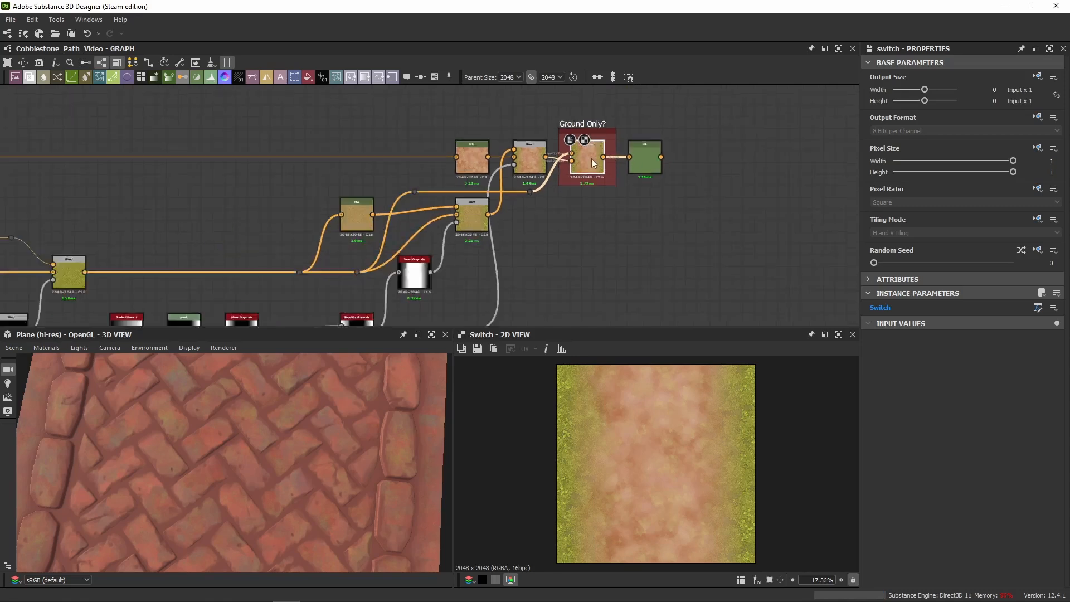
pyautogui.scroll(3, 586, 153)
pyautogui.scroll(1, 586, 154)
pyautogui.scroll(-1, 586, 155)
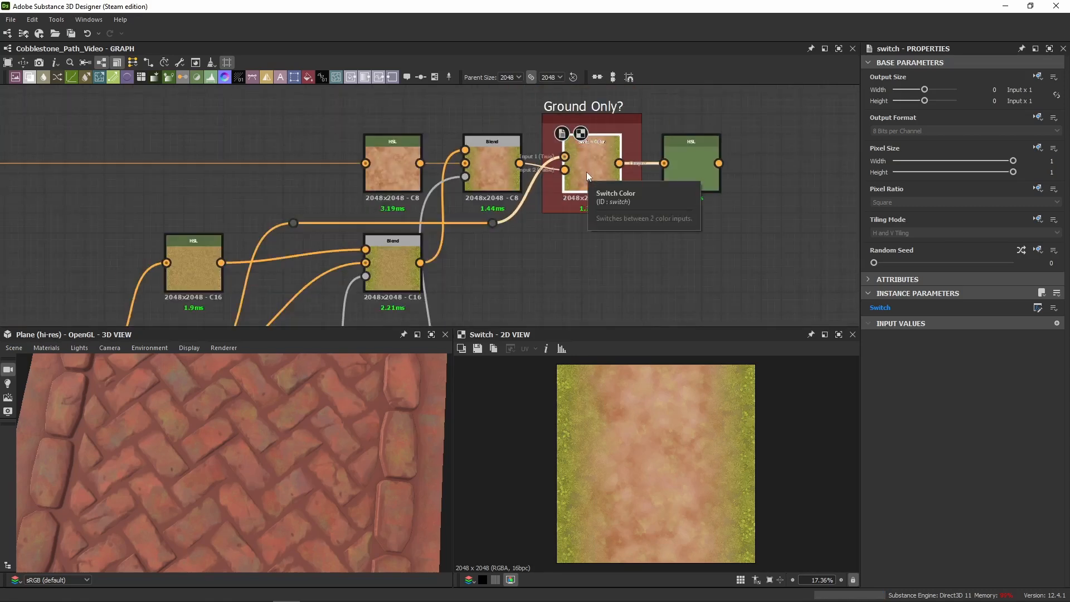
# Add a demonstration Switch Color node just below the Ground Only? frame
pyautogui.moveTo(386, 157); pyautogui.dragTo(536, 159, button='middle')
pyautogui.scroll(-6, 343, 224)
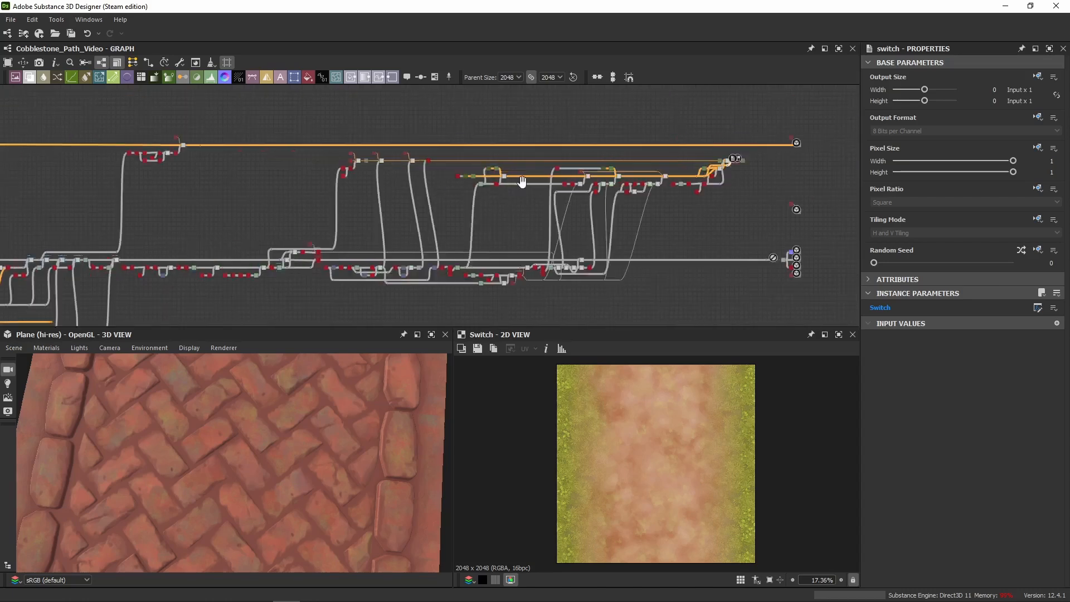
pyautogui.scroll(6, 582, 162)
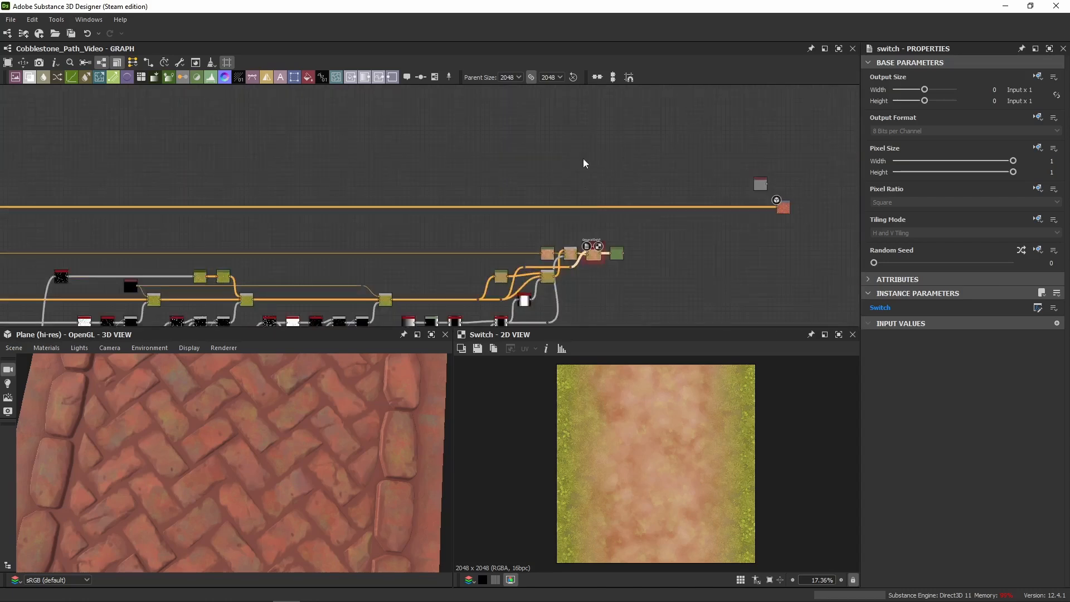
pyautogui.scroll(2, 560, 220)
pyautogui.press('space')
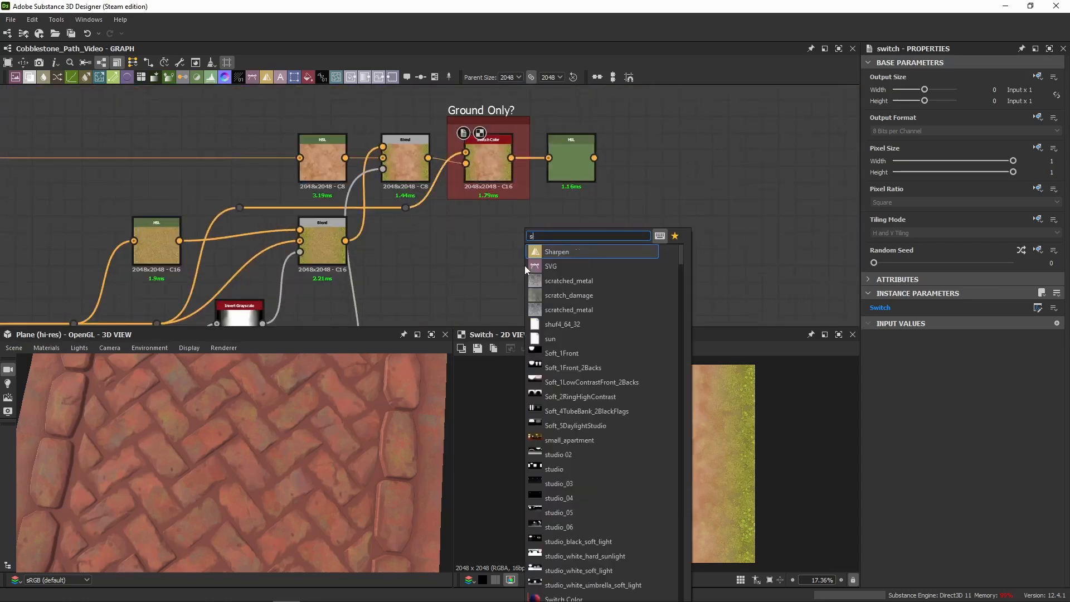
pyautogui.write('switch')
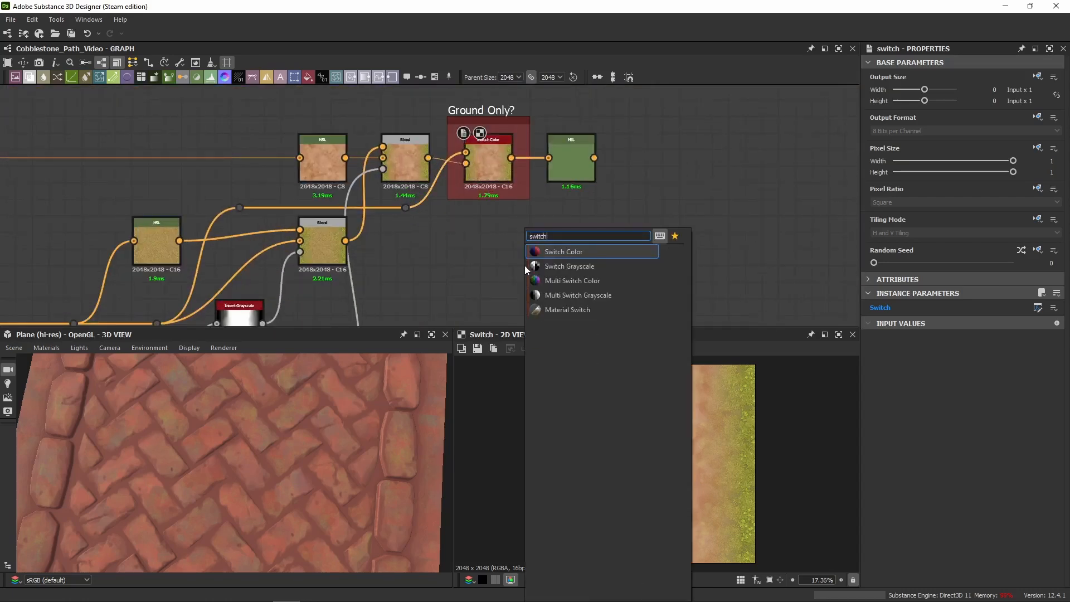
pyautogui.click(571, 265)
pyautogui.moveTo(522, 259); pyautogui.dragTo(488, 248)
# Preview the Multiply Blend of the green grass and trace its output through the reroute dots to the Ground Only? switch's Input 1 (True)
pyautogui.moveTo(411, 258); pyautogui.dragTo(493, 203, button='middle')
pyautogui.moveTo(227, 279); pyautogui.dragTo(517, 228, button='middle')
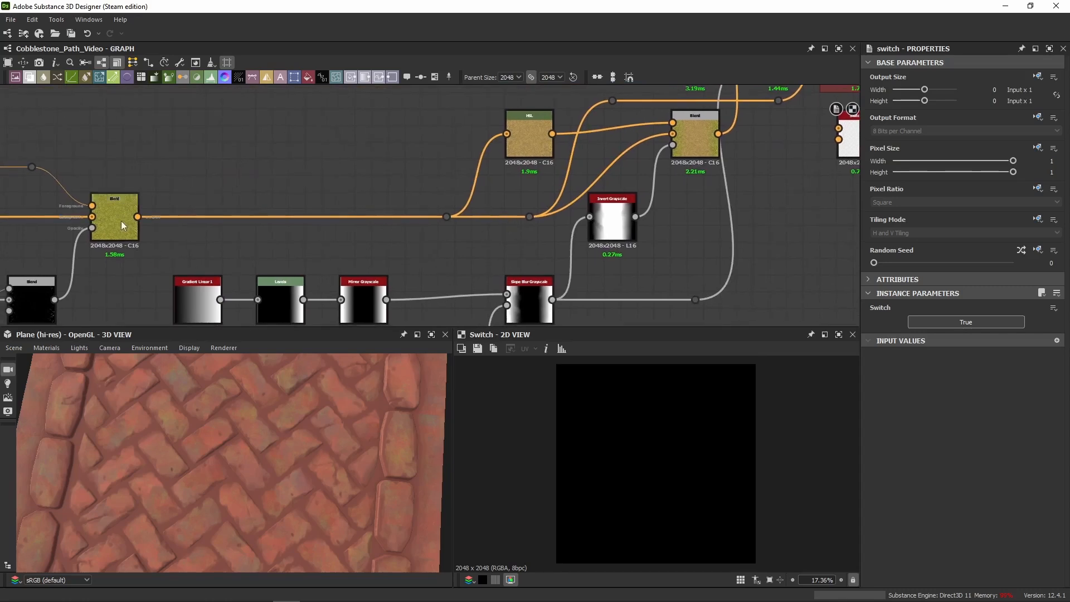
pyautogui.click(114, 220)
pyautogui.scroll(5, 666, 444)
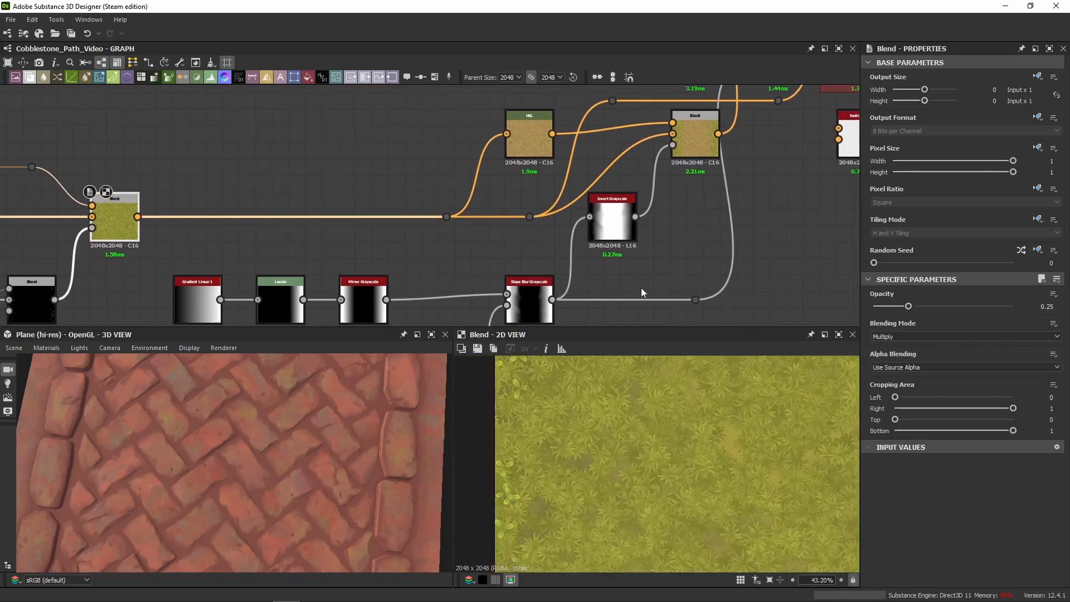
pyautogui.moveTo(641, 287); pyautogui.dragTo(477, 343, button='middle')
pyautogui.moveTo(228, 254); pyautogui.dragTo(289, 279)
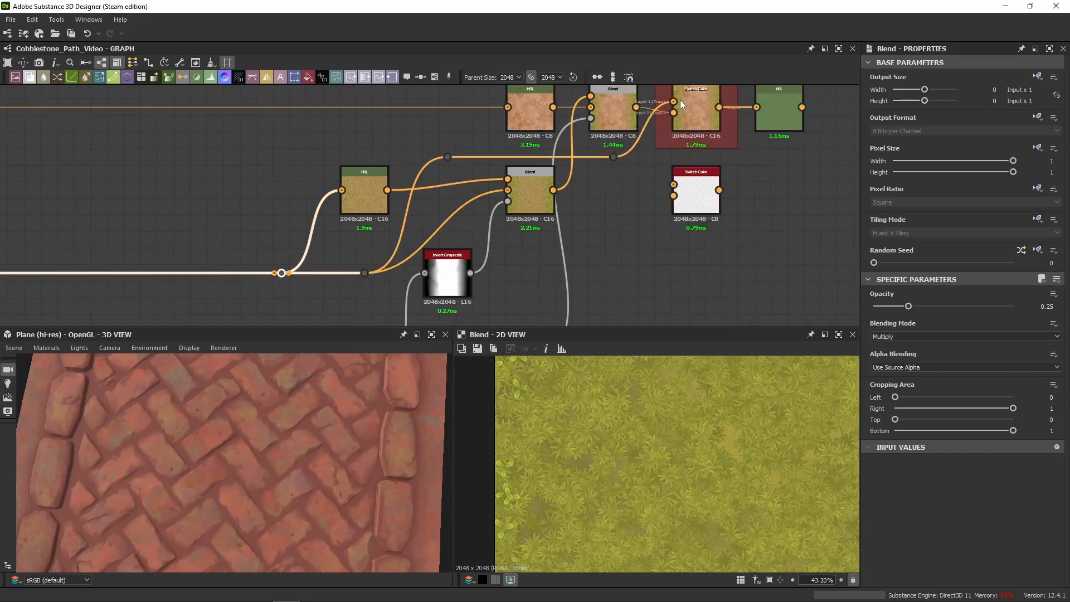
pyautogui.moveTo(674, 186); pyautogui.dragTo(552, 227, button='middle')
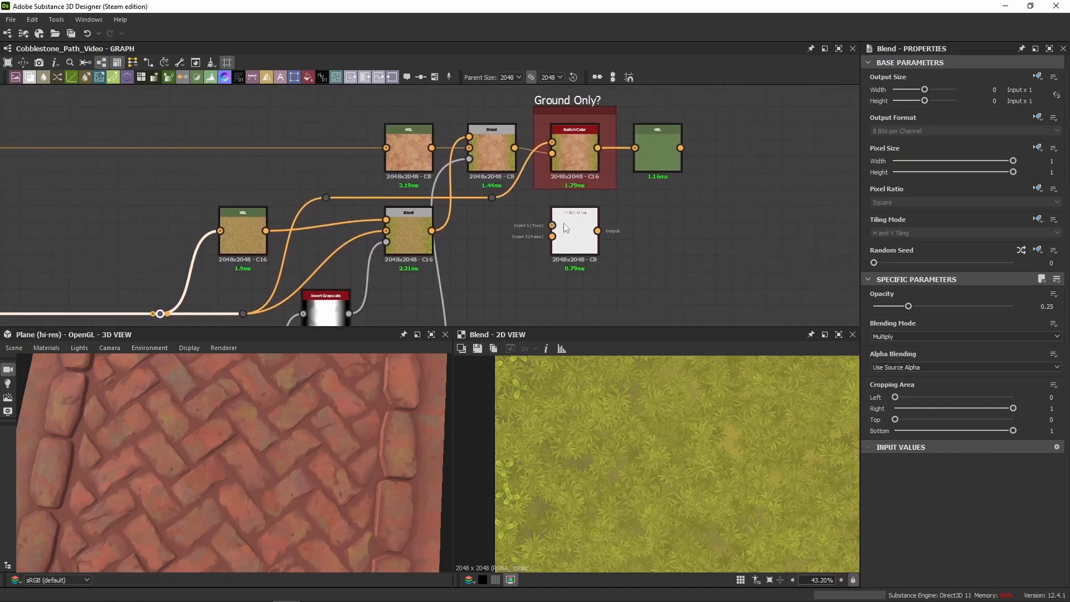
# Link the demonstration Switch Color node's Switch parameter to the existing graph input Ground_Only_, and delete that node
pyautogui.click(565, 234)
pyautogui.click(1053, 308)
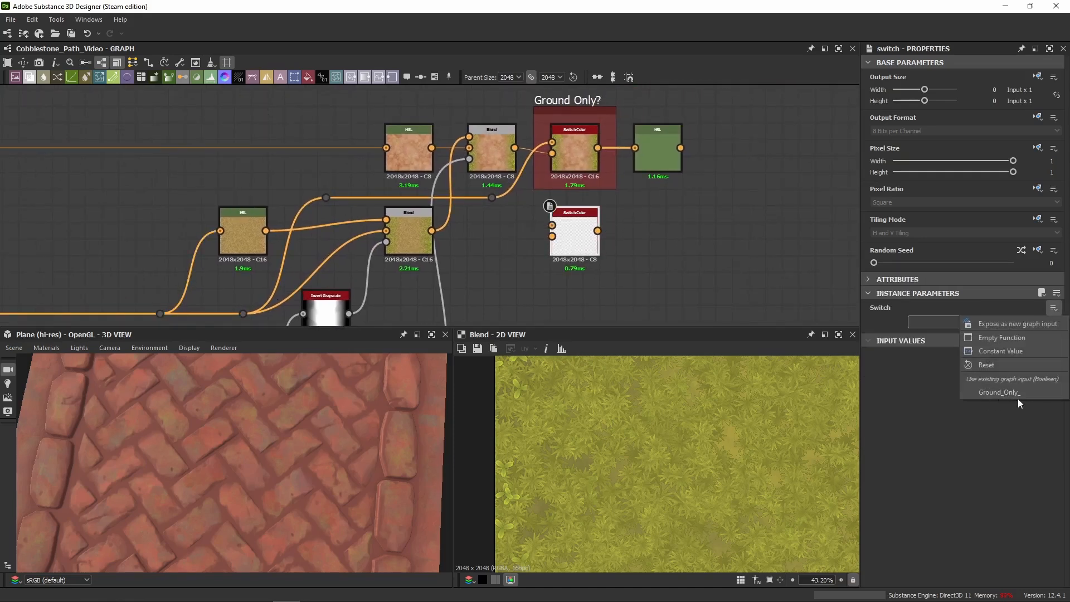
pyautogui.click(997, 392)
pyautogui.press('Delete')
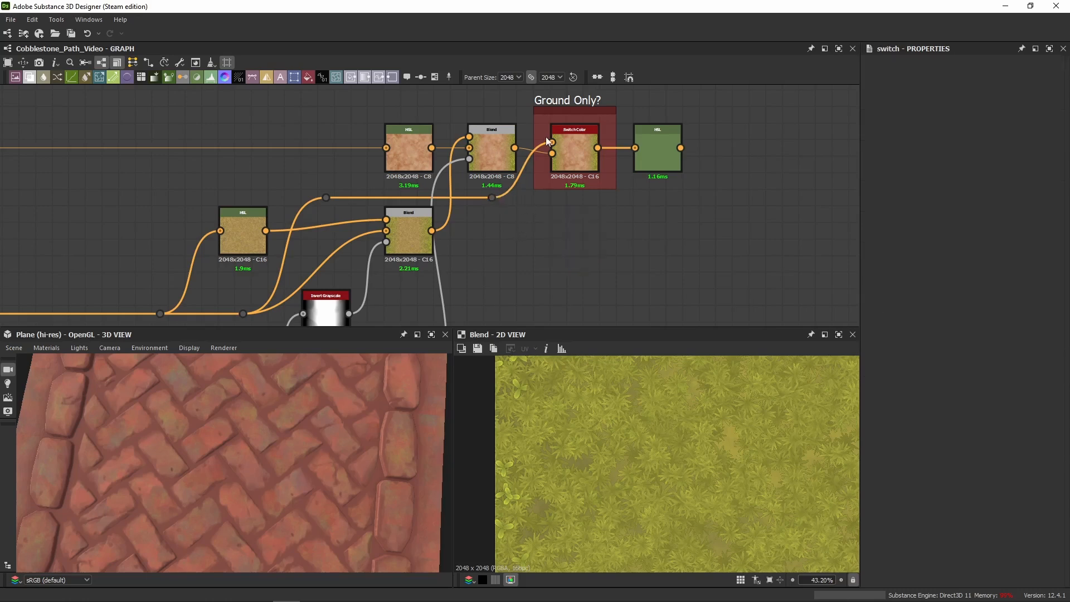
# Compare the Ground Only? Switch Color result with the ground-and-grass Blend that feeds its Input 2 (False)
pyautogui.scroll(4, 564, 141)
pyautogui.doubleClick(563, 159)
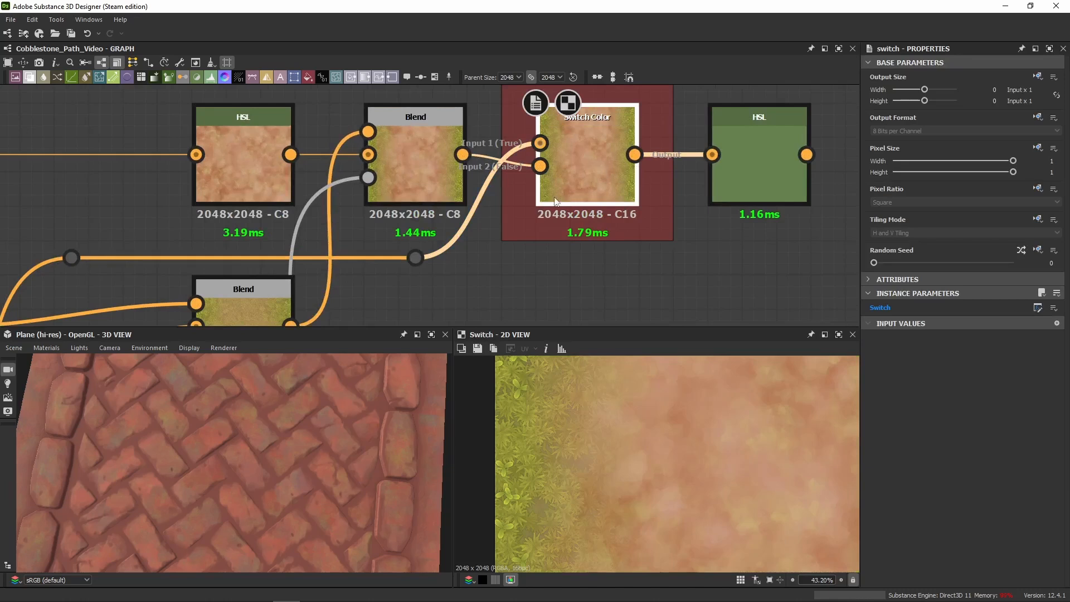
pyautogui.doubleClick(412, 175)
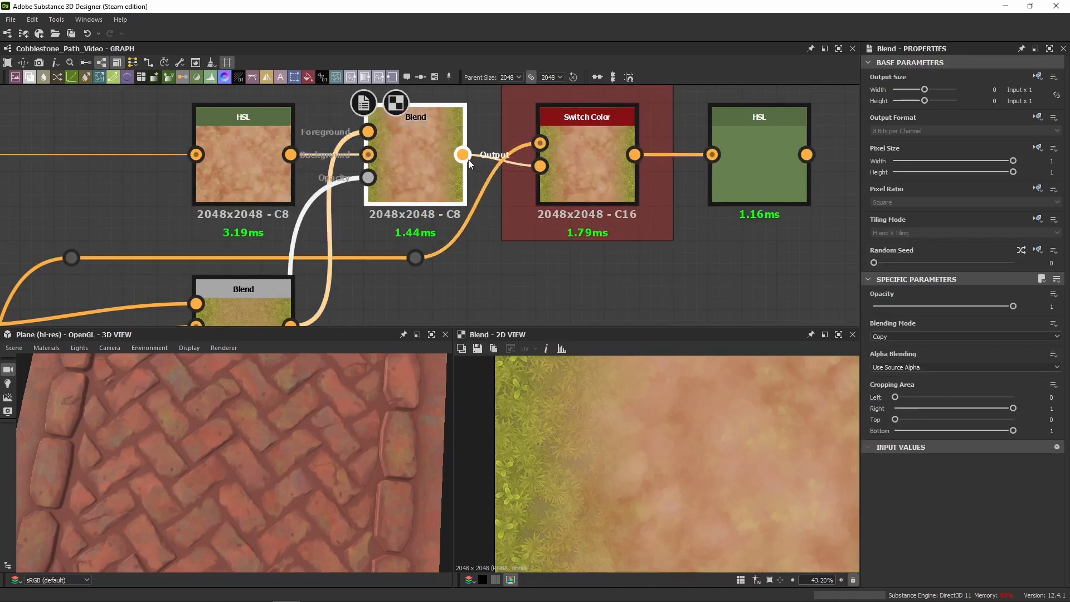
pyautogui.doubleClick(591, 174)
pyautogui.scroll(-3, 684, 458)
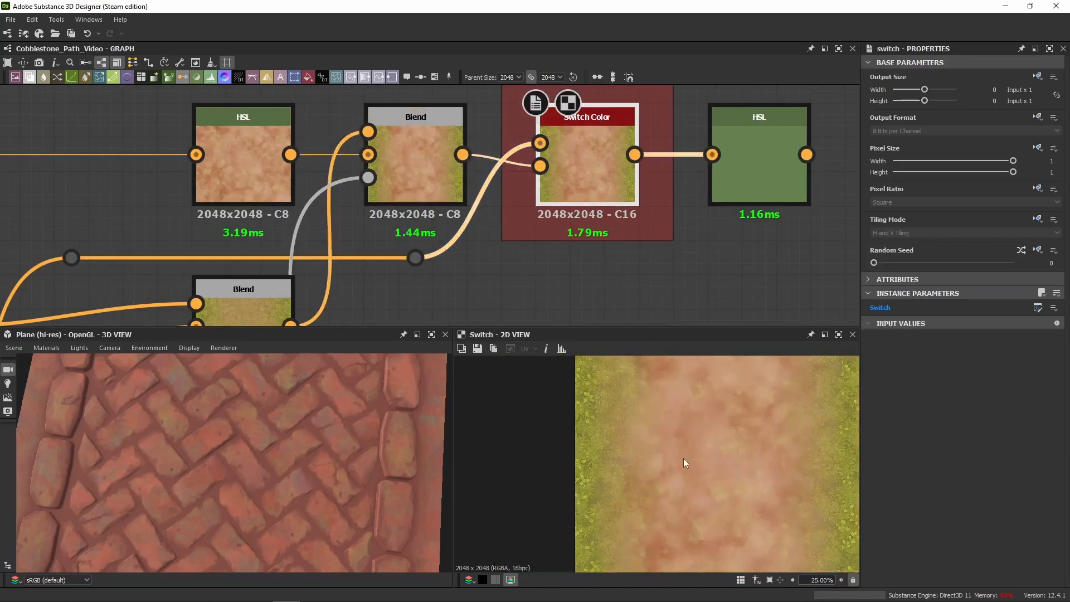
pyautogui.moveTo(588, 219); pyautogui.dragTo(471, 246, button='middle')
pyautogui.moveTo(469, 307); pyautogui.dragTo(470, 100)
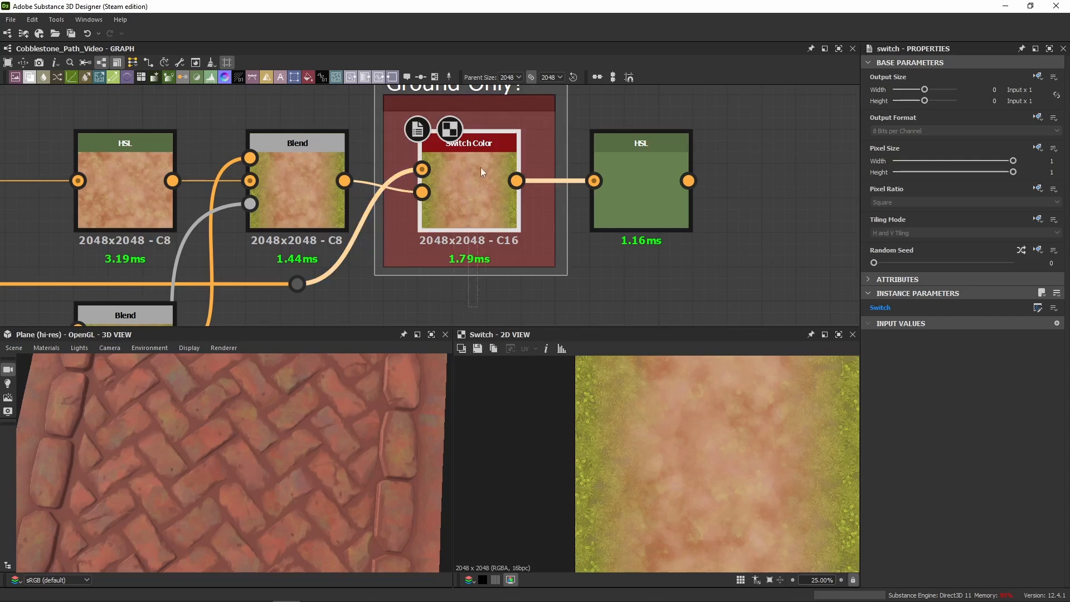
# Preview the HSL node after the Ground Only? switch and examine its grass-to-ground transition both close up and as a whole
pyautogui.doubleClick(664, 176)
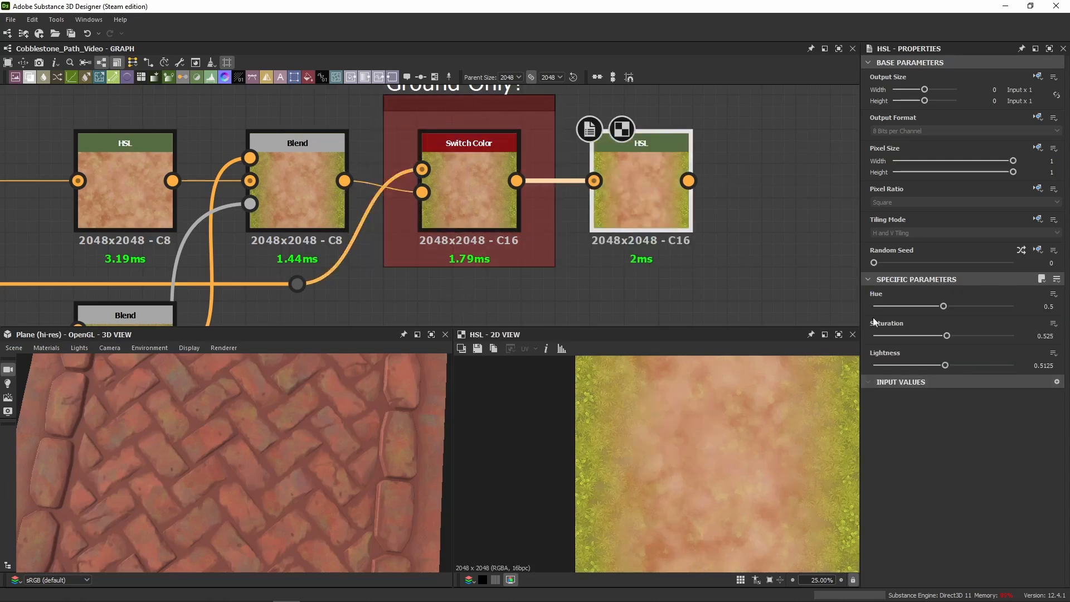
pyautogui.moveTo(754, 173); pyautogui.dragTo(626, 143, button='middle')
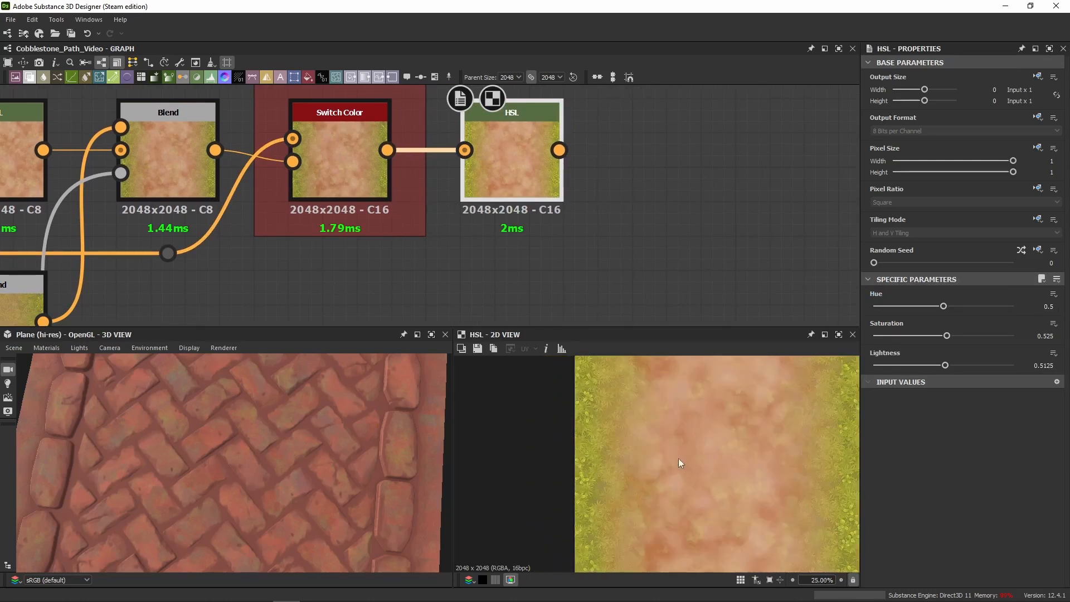
pyautogui.scroll(-1, 678, 458)
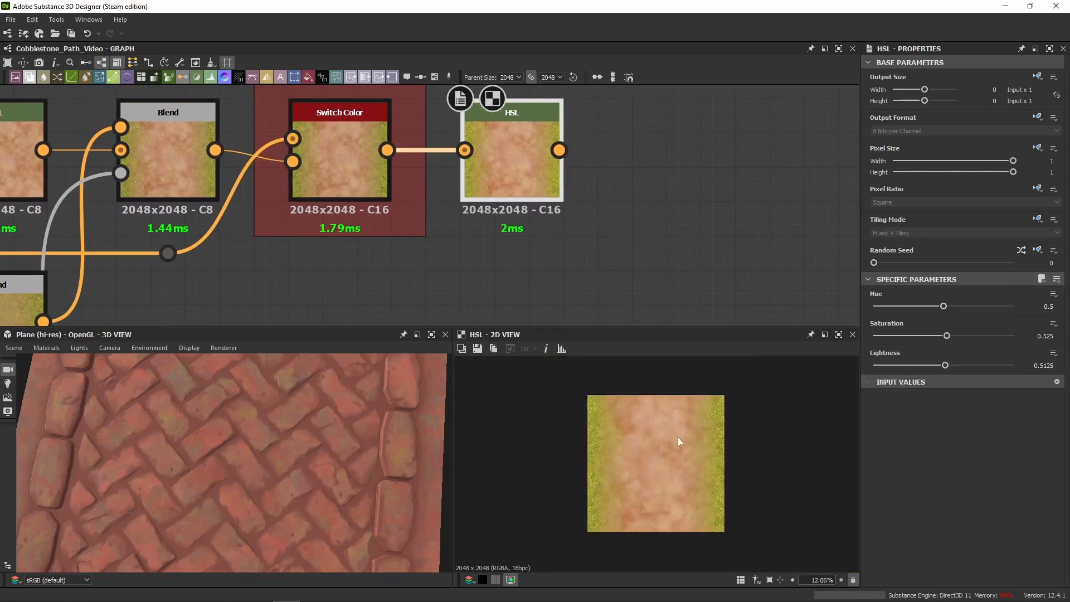
pyautogui.click(358, 174)
pyautogui.scroll(4, 600, 470)
pyautogui.click(517, 153)
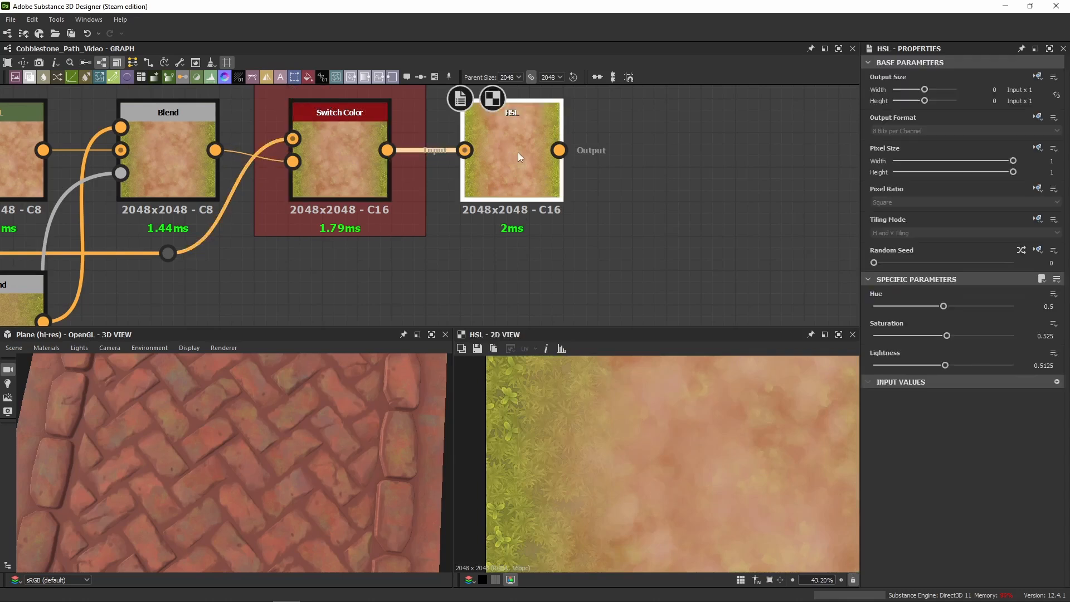
pyautogui.scroll(4, 528, 479)
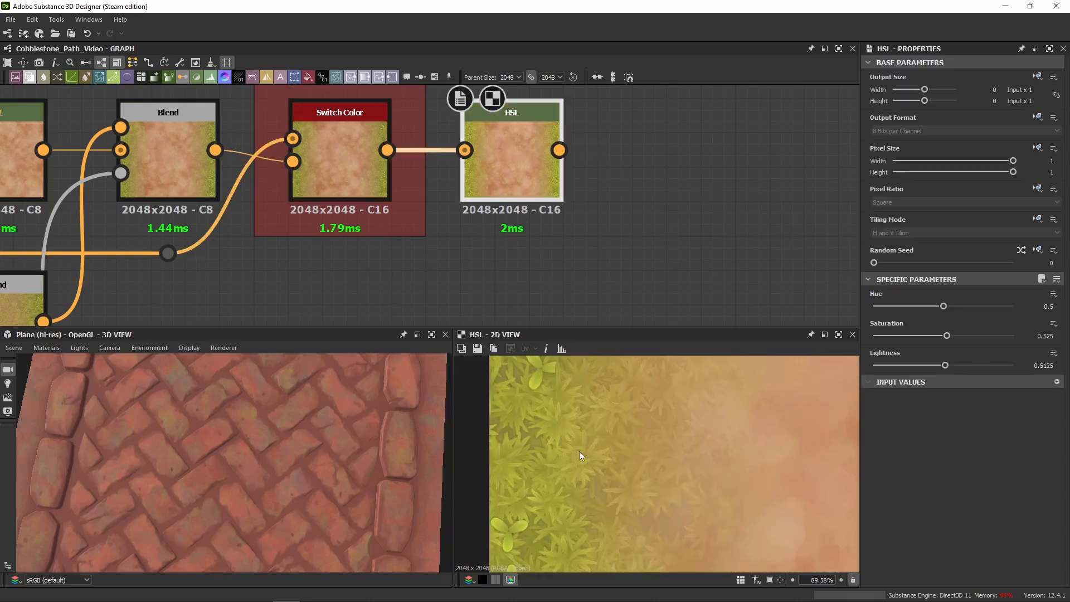
pyautogui.scroll(-10, 680, 503)
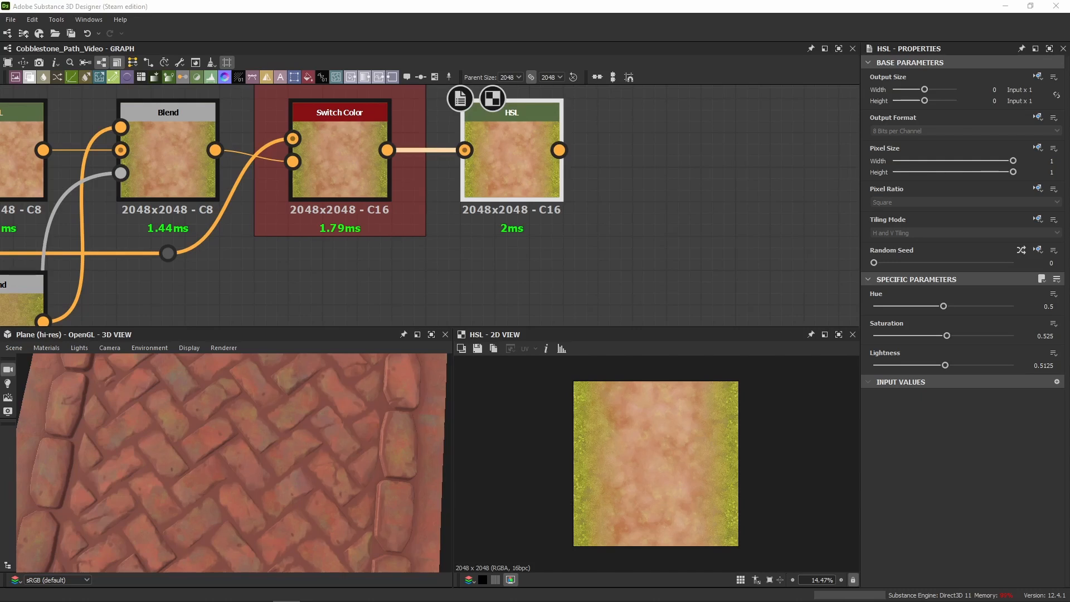
# Select the whole grass and ground colour branch, up to the final HSL node, for an overview
pyautogui.scroll(-6, 510, 257)
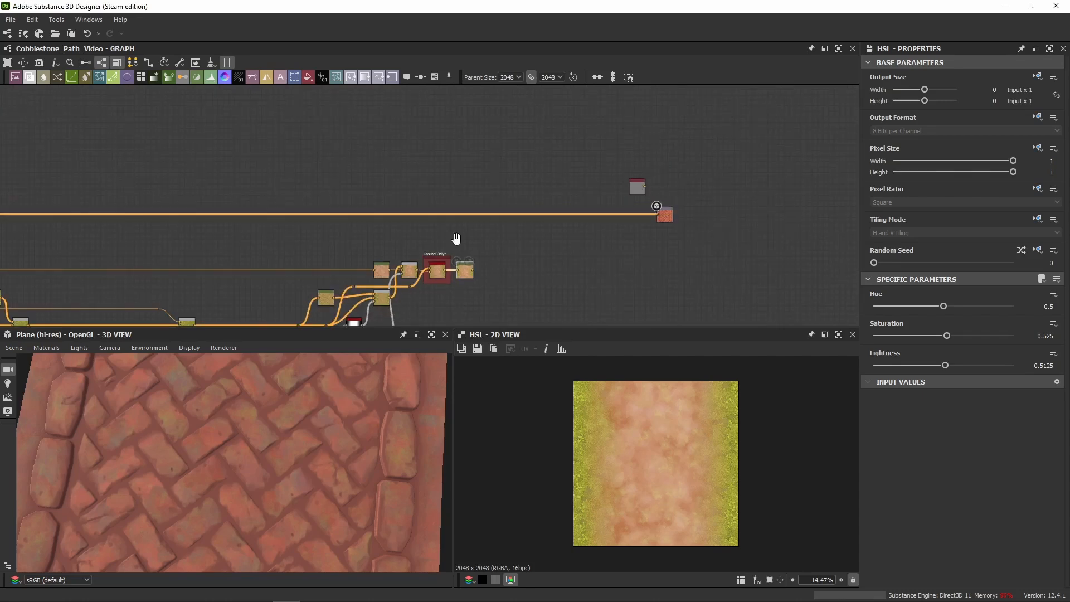
pyautogui.scroll(-3, 389, 236)
pyautogui.moveTo(389, 236); pyautogui.dragTo(707, 189, button='middle')
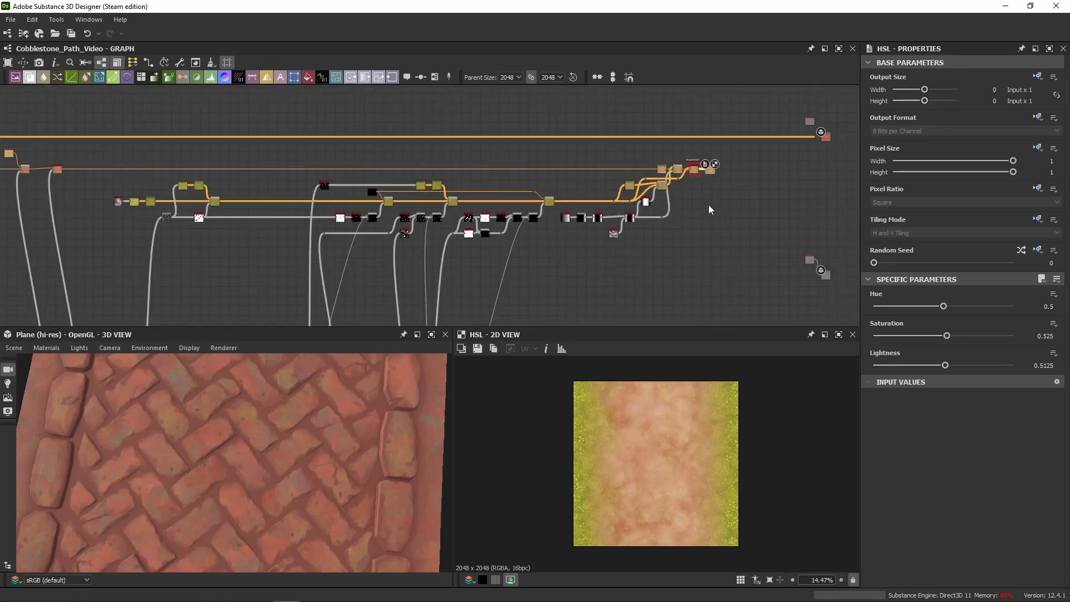
pyautogui.moveTo(713, 157); pyautogui.dragTo(134, 246)
# Preview the basecolor output node and locate it relative to the end of the grass and ground branch
pyautogui.moveTo(791, 155); pyautogui.dragTo(581, 204, button='middle')
pyautogui.scroll(5, 598, 198)
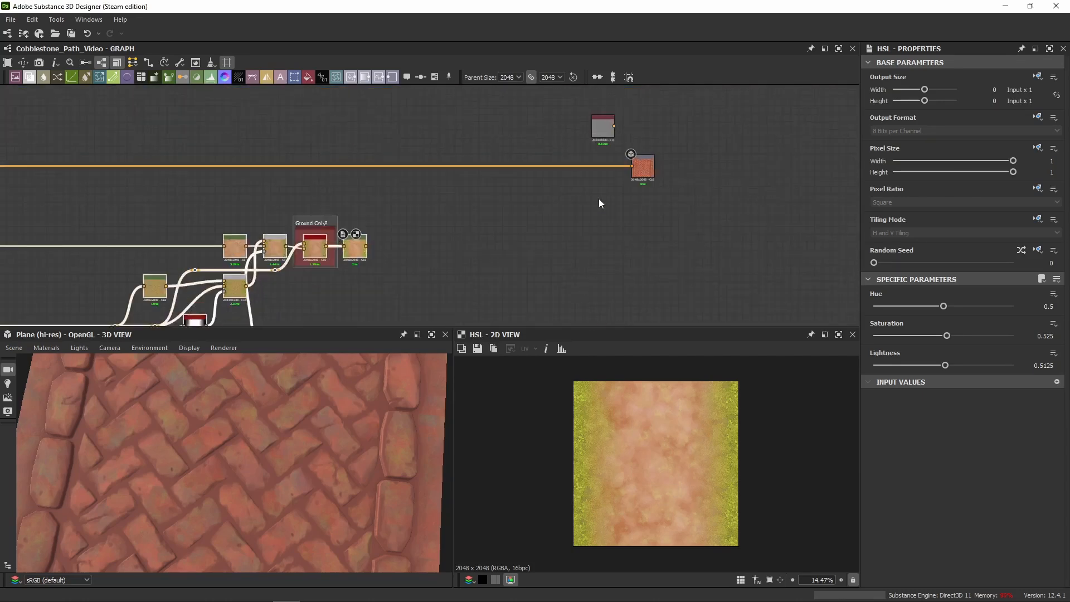
pyautogui.doubleClick(664, 148)
pyautogui.moveTo(384, 245); pyautogui.dragTo(621, 250, button='middle')
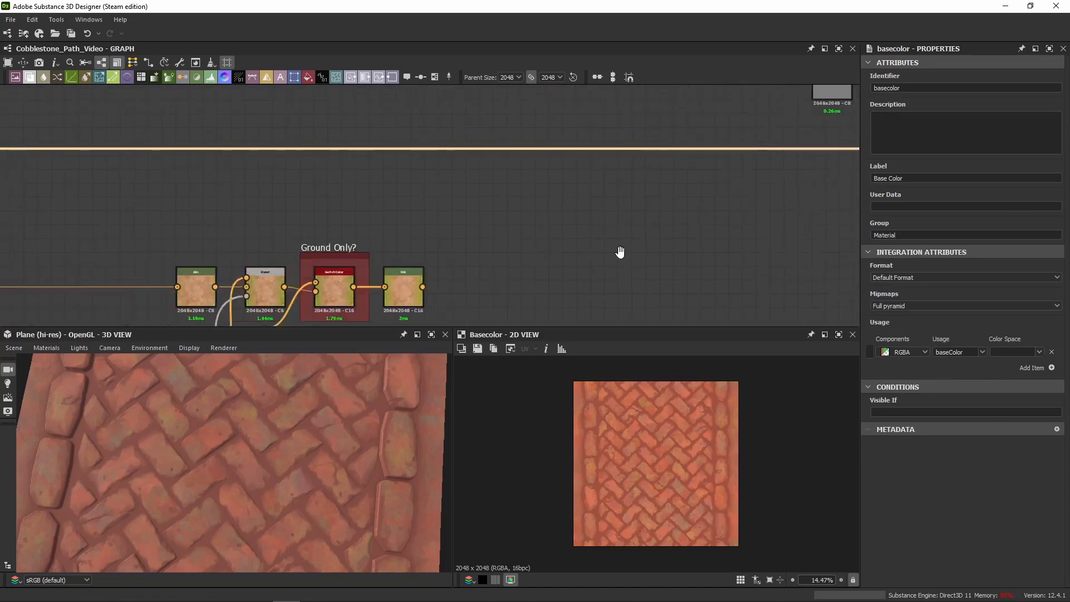
pyautogui.scroll(-3, 513, 230)
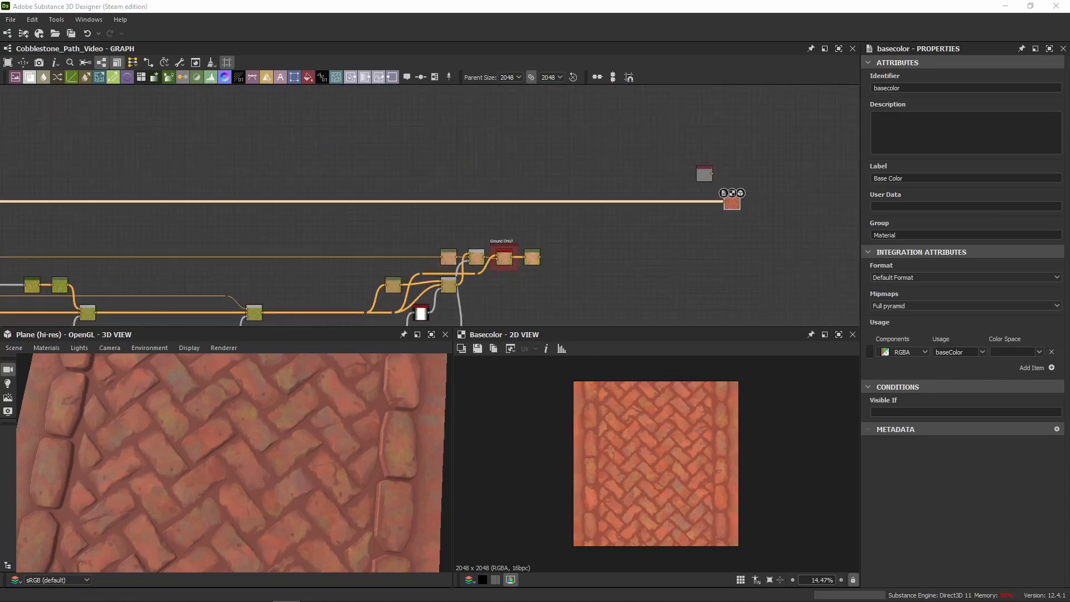
# Add a Blend node past the final ground HSL and insert a Dot on the brick colour link to the basecolor output
pyautogui.press('Return')
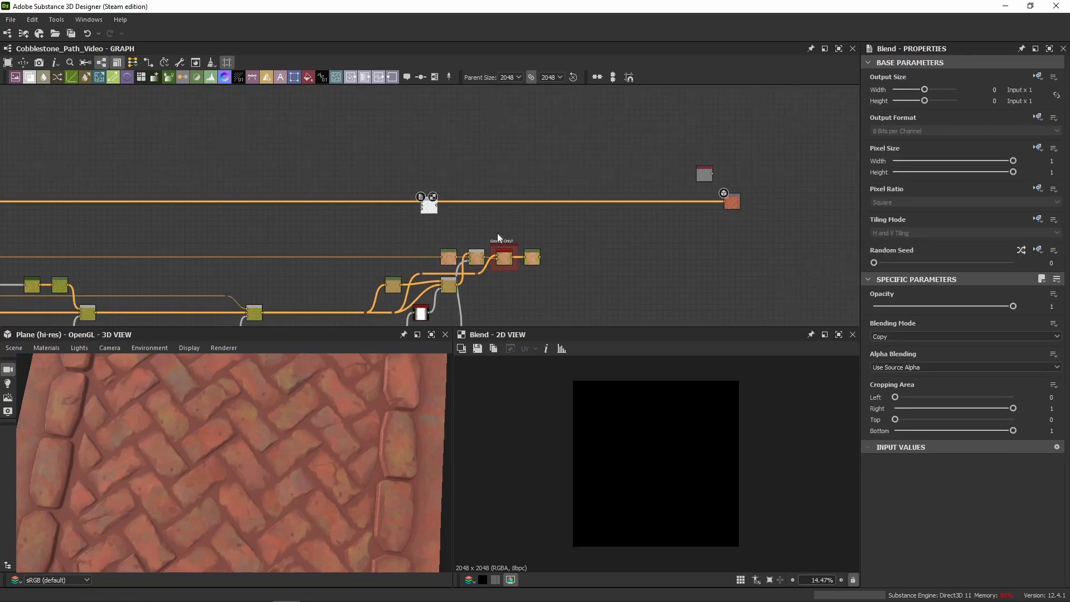
pyautogui.scroll(3, 476, 226)
pyautogui.moveTo(396, 207); pyautogui.dragTo(681, 227)
pyautogui.keyDown('alt'); pyautogui.click(555, 185); pyautogui.keyUp('alt')
pyautogui.scroll(1, 555, 184)
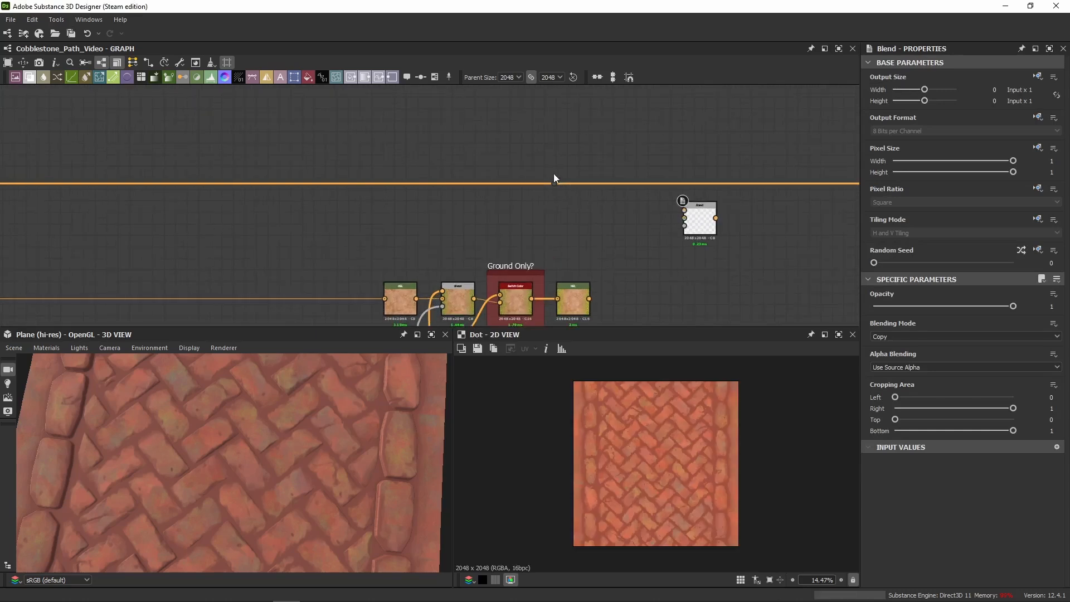
# Connect the brick Dot as the Blend's background and the ground HSL as its foreground, and feed its output into basecolor
pyautogui.moveTo(559, 183); pyautogui.dragTo(684, 217)
pyautogui.moveTo(711, 230); pyautogui.dragTo(597, 234, button='middle')
pyautogui.moveTo(491, 276); pyautogui.dragTo(536, 152)
pyautogui.press('Delete')
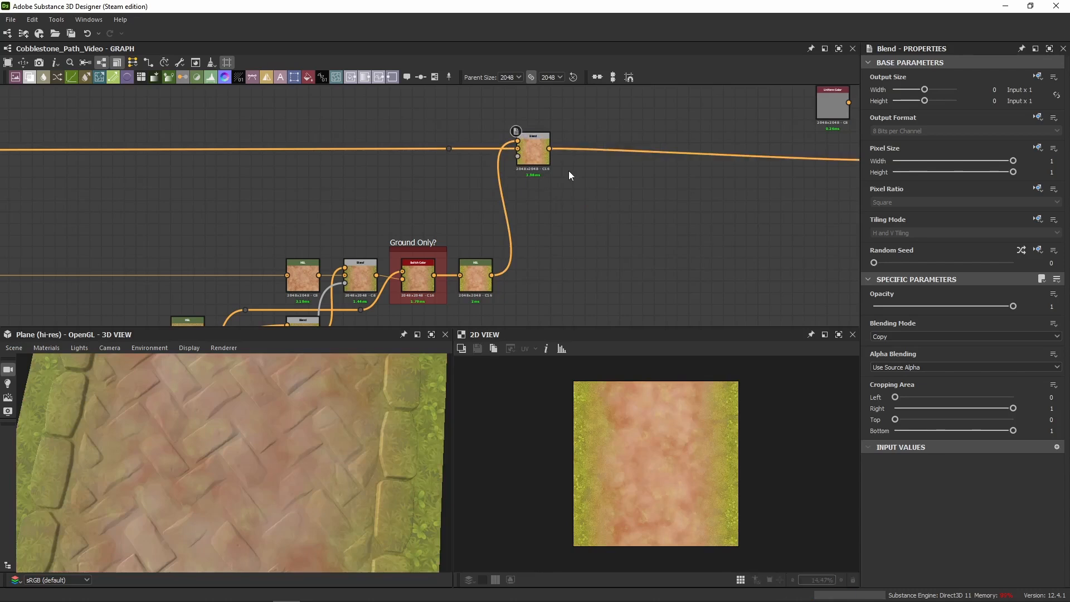
# Preview the new unmasked Blend and examine its ground and grass colour on the 3D plane from an oblique angle
pyautogui.scroll(-2, 569, 172)
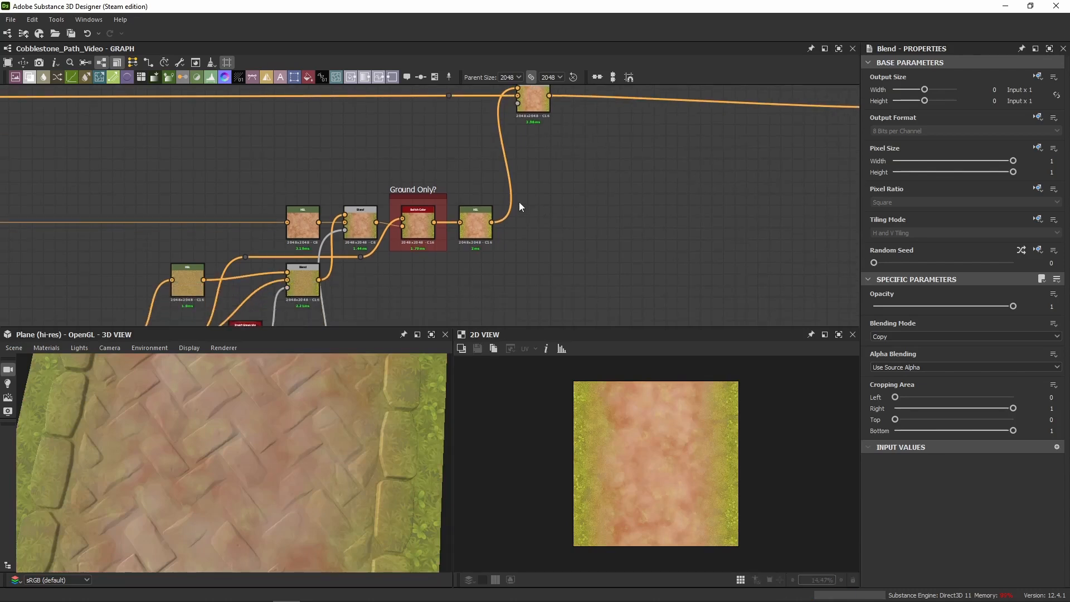
pyautogui.moveTo(545, 96); pyautogui.dragTo(537, 156, button='middle')
pyautogui.doubleClick(536, 156)
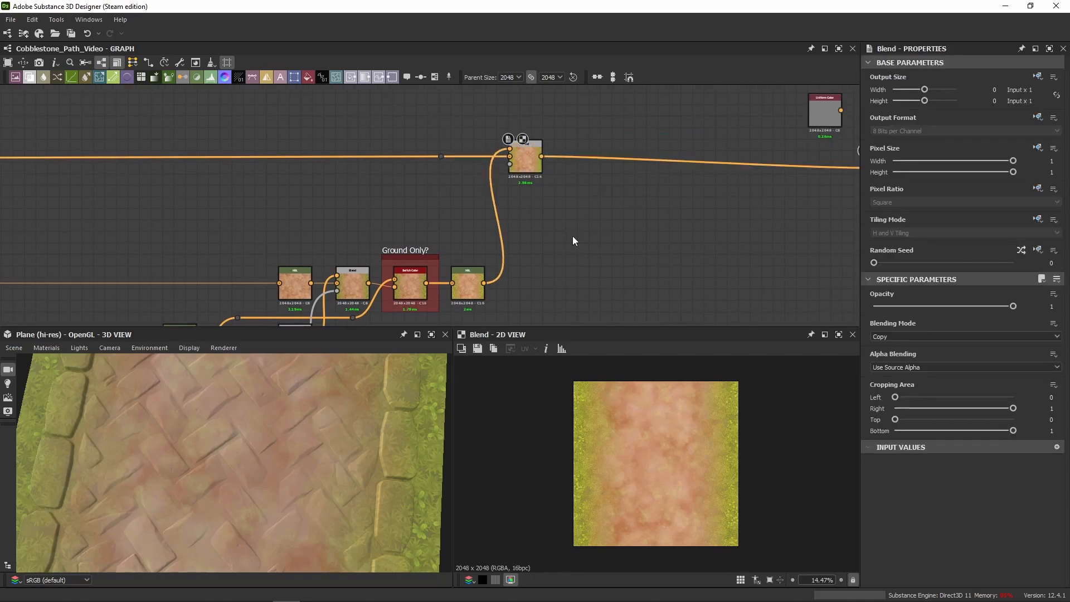
pyautogui.scroll(2, 514, 173)
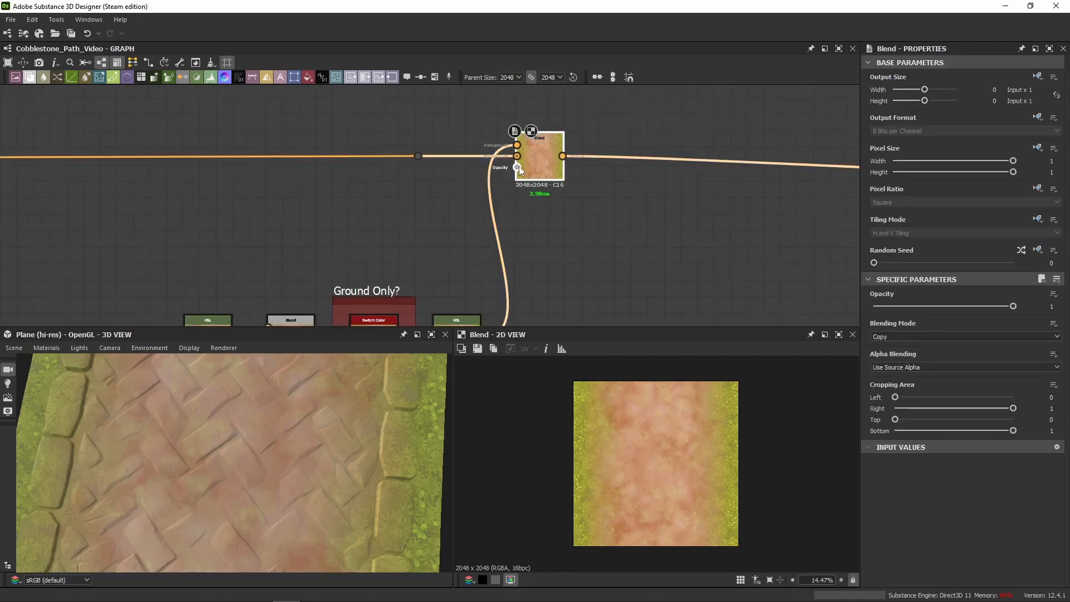
pyautogui.moveTo(158, 450); pyautogui.dragTo(289, 349)
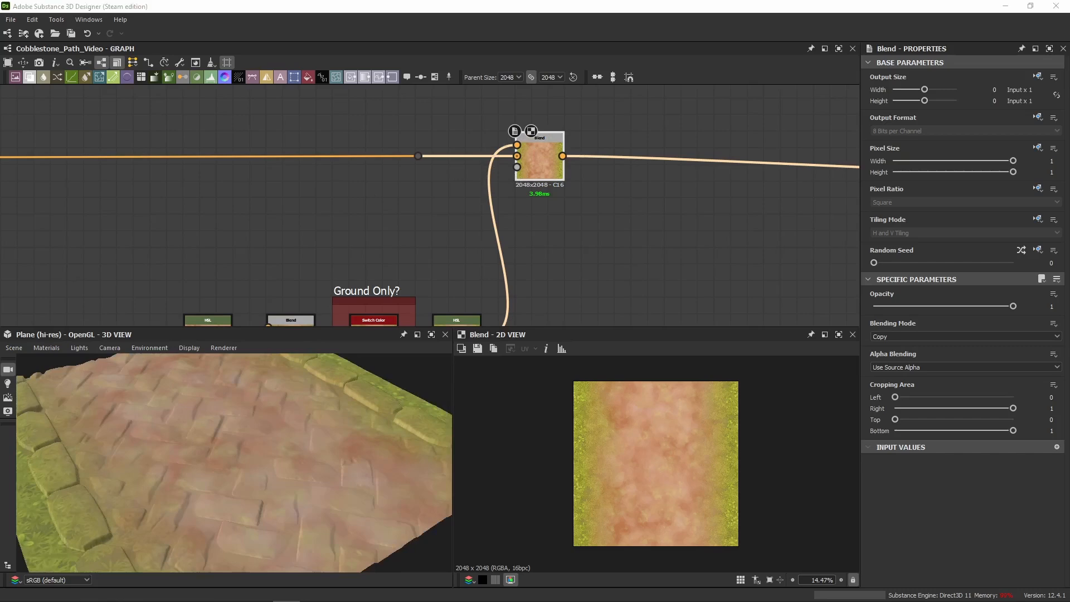
# Locate the Ground Only? Switch Grayscale node in the height section and preview its black-and-white stone mask close up
pyautogui.scroll(-10, 544, 253)
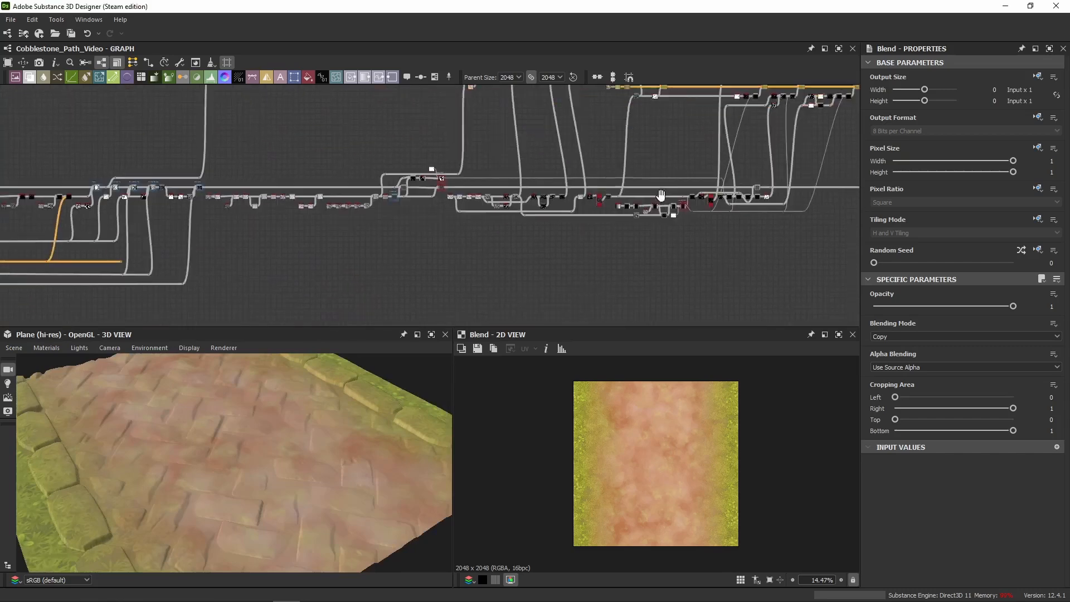
pyautogui.scroll(10, 449, 179)
pyautogui.doubleClick(224, 251)
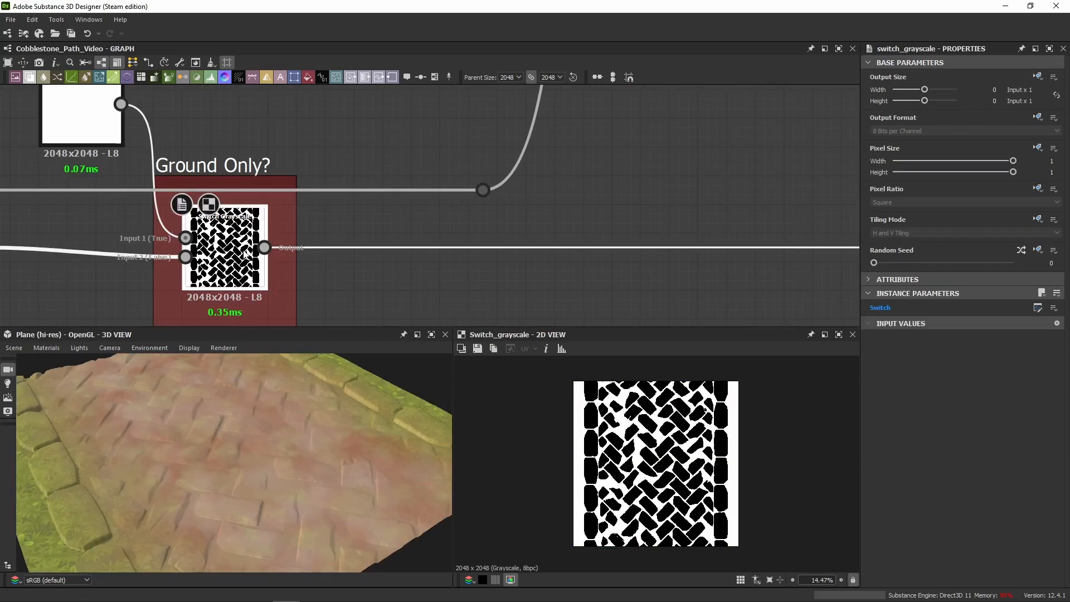
pyautogui.scroll(4, 624, 474)
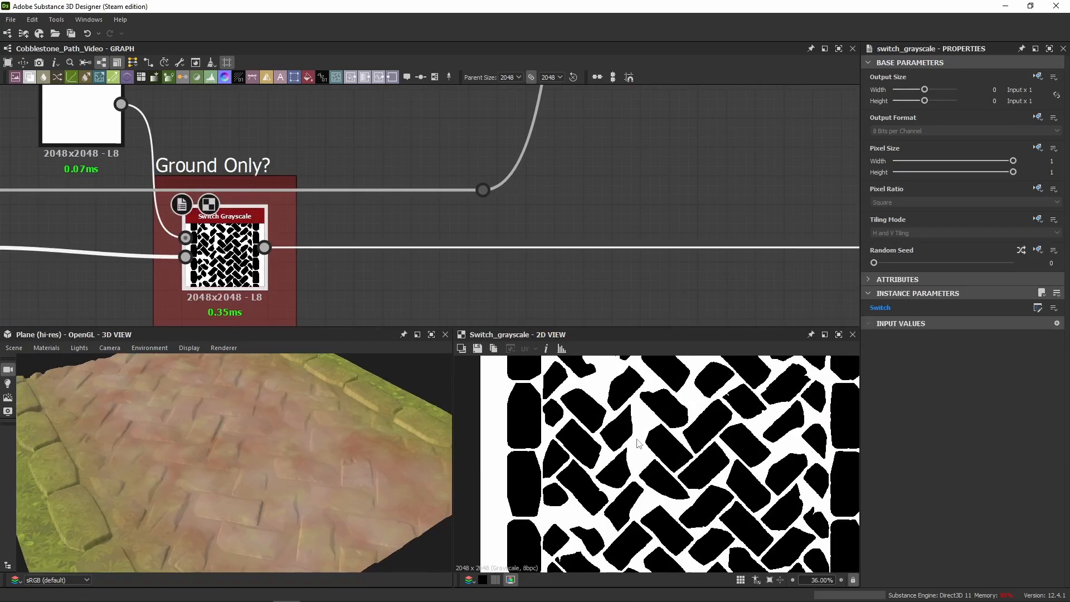
pyautogui.scroll(-4, 446, 293)
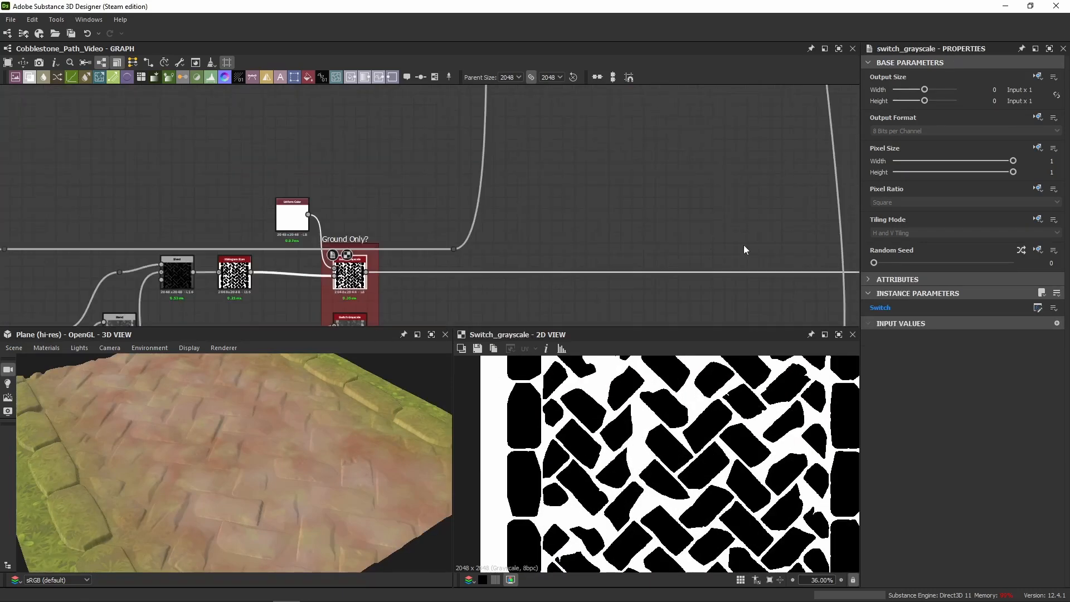
# Follow the Ground Only? mask's link from the Switch Grayscale node to its Dot and on toward the output nodes
pyautogui.moveTo(745, 247); pyautogui.dragTo(83, 206, button='middle')
pyautogui.moveTo(802, 186); pyautogui.dragTo(139, 188, button='middle')
pyautogui.scroll(3, 295, 281)
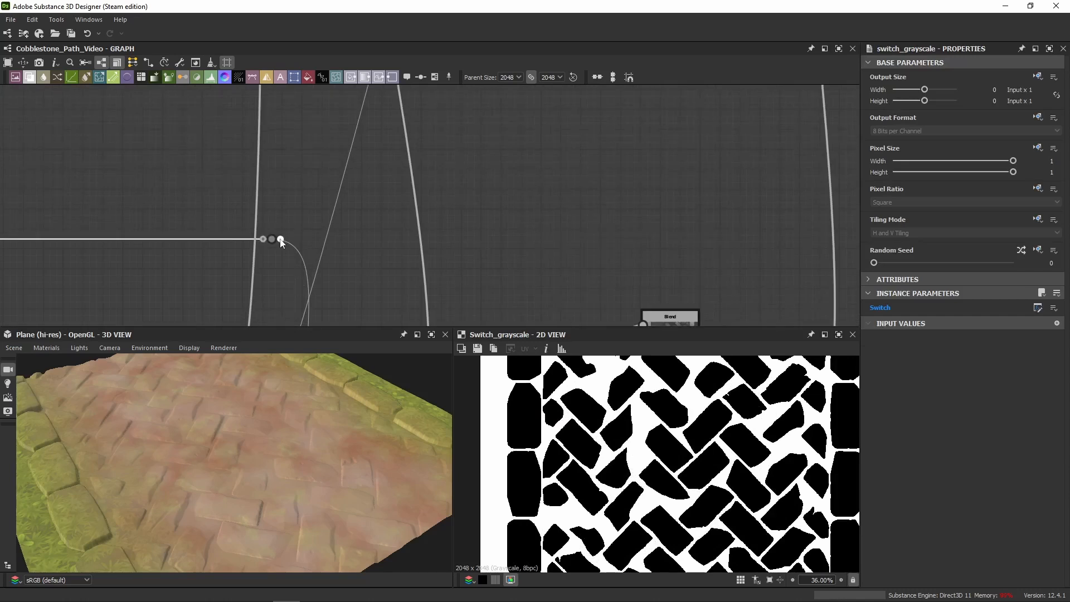
pyautogui.scroll(-8, 607, 232)
pyautogui.moveTo(650, 235); pyautogui.dragTo(513, 273, button='middle')
pyautogui.moveTo(638, 269); pyautogui.dragTo(499, 296, button='middle')
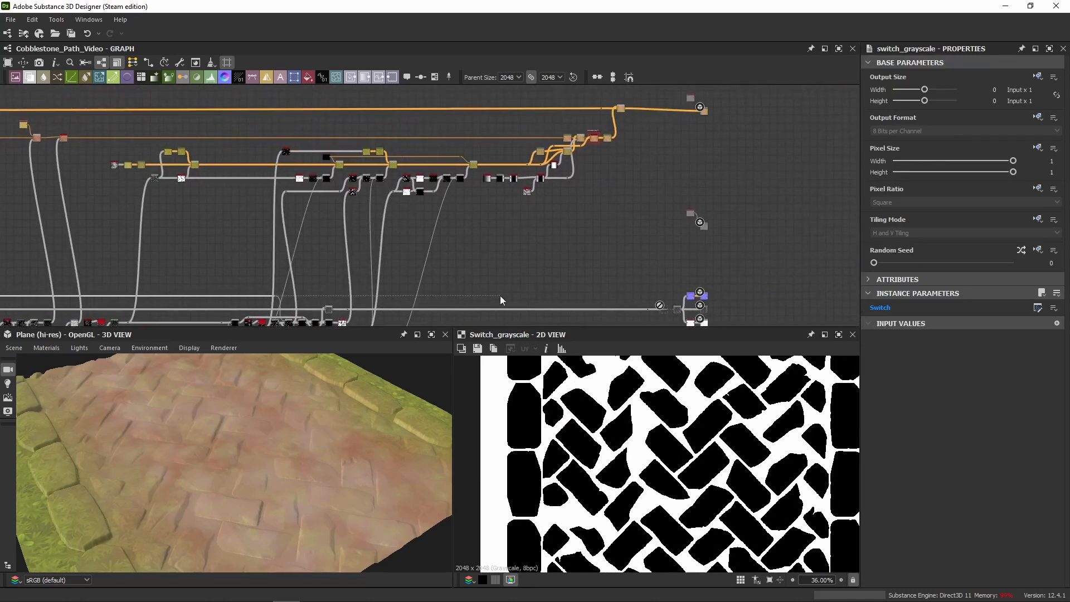
pyautogui.click(590, 296)
pyautogui.click(573, 287)
# Extend the Ground Only? mask line from its existing Dot to a new Dot placed short of the output nodes
pyautogui.moveTo(285, 277); pyautogui.dragTo(365, 251, button='middle')
pyautogui.moveTo(210, 260); pyautogui.dragTo(337, 242, button='middle')
pyautogui.scroll(6, 471, 262)
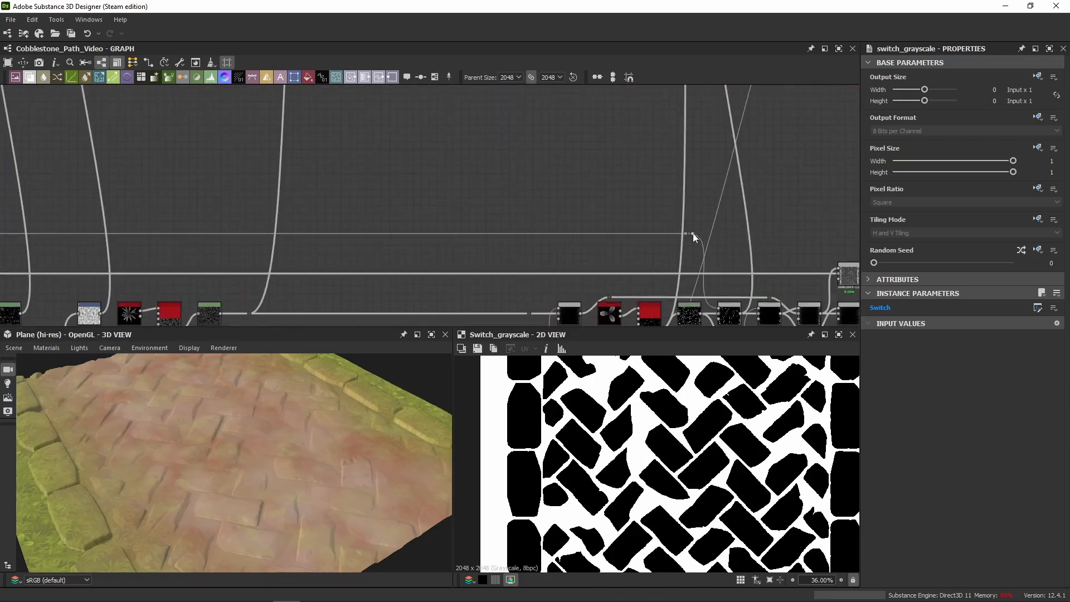
pyautogui.moveTo(831, 232); pyautogui.dragTo(96, 238, button='middle')
pyautogui.scroll(-6, 168, 242)
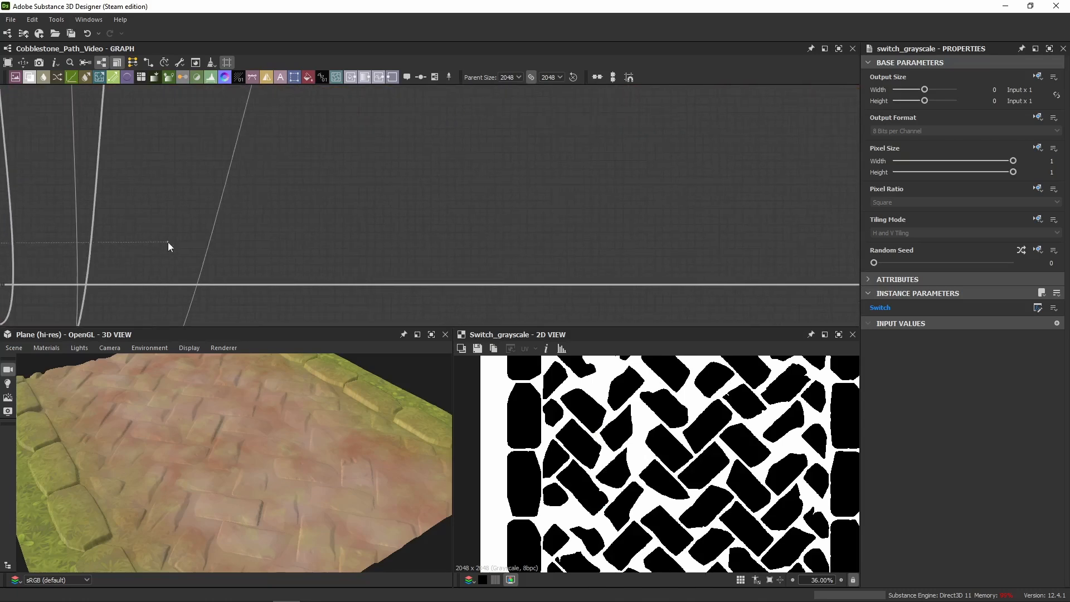
pyautogui.moveTo(407, 237); pyautogui.dragTo(402, 274, button='middle')
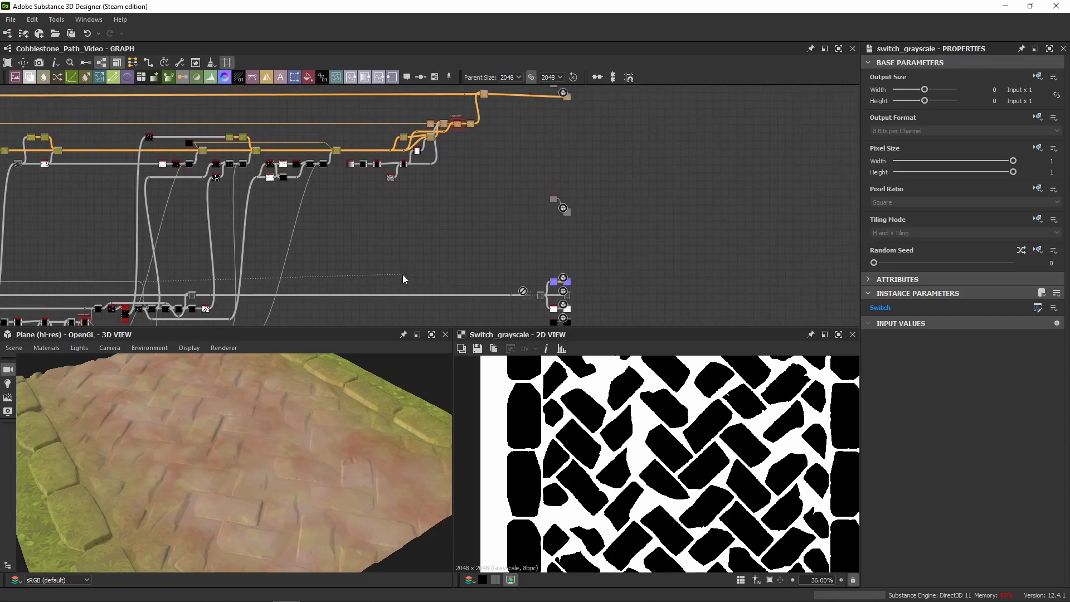
pyautogui.scroll(5, 465, 289)
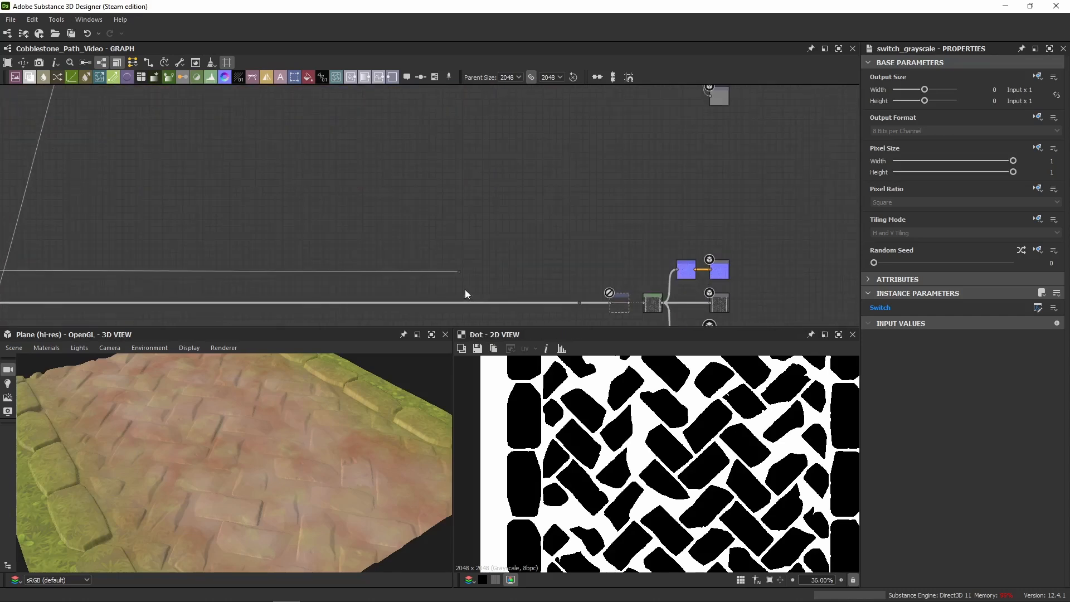
# Connect the new mask Dot to the Opacity input of the brick-and-ground Blend
pyautogui.scroll(-3, 477, 204)
pyautogui.scroll(-3, 500, 133)
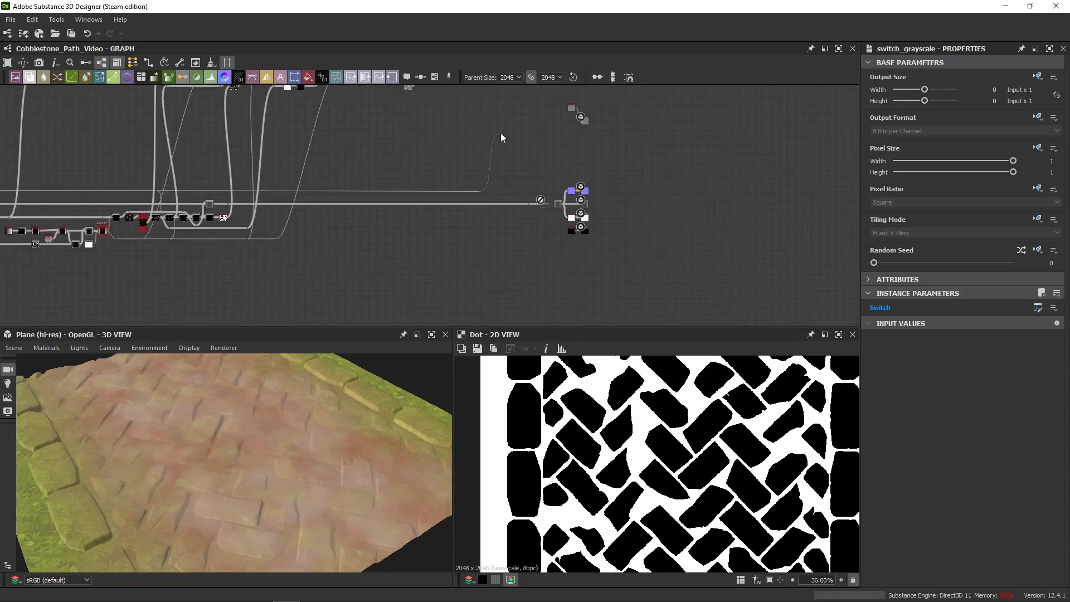
pyautogui.moveTo(500, 115); pyautogui.dragTo(489, 281, button='middle')
pyautogui.scroll(3, 500, 159)
pyautogui.scroll(3, 486, 205)
pyautogui.click(437, 178)
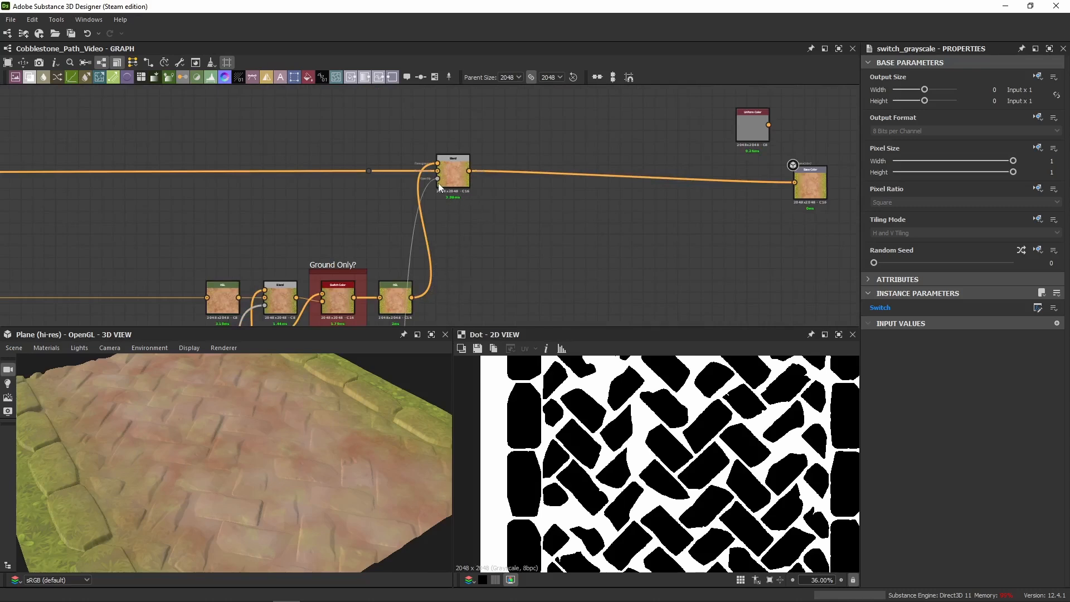
# Preview the masked Blend and compare it with its opacity mask, brick background and ground HSL foreground
pyautogui.doubleClick(457, 189)
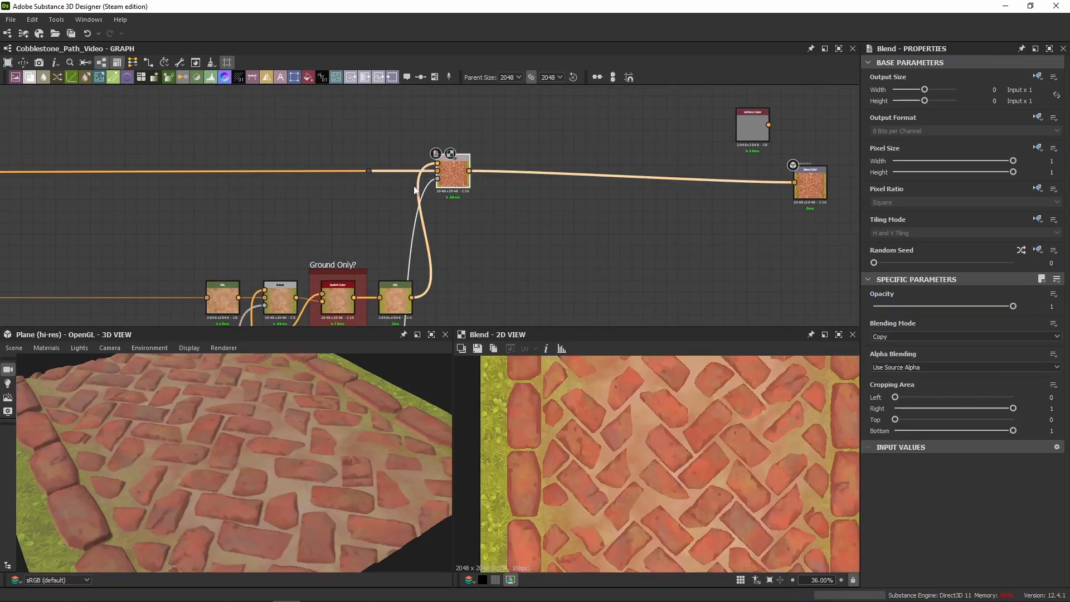
pyautogui.scroll(2, 415, 186)
pyautogui.doubleClick(447, 177)
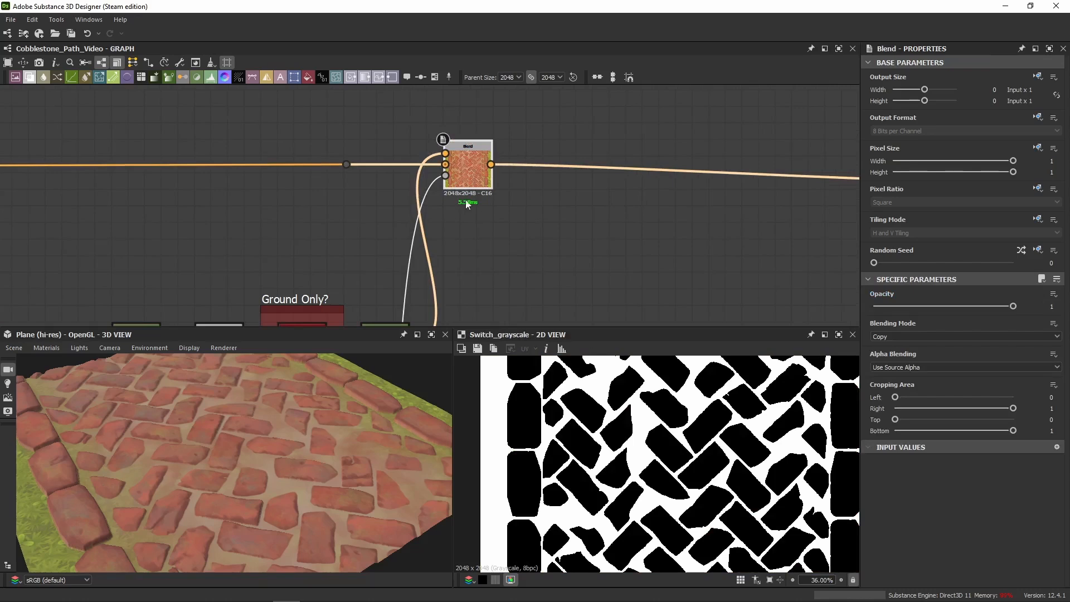
pyautogui.scroll(3, 616, 422)
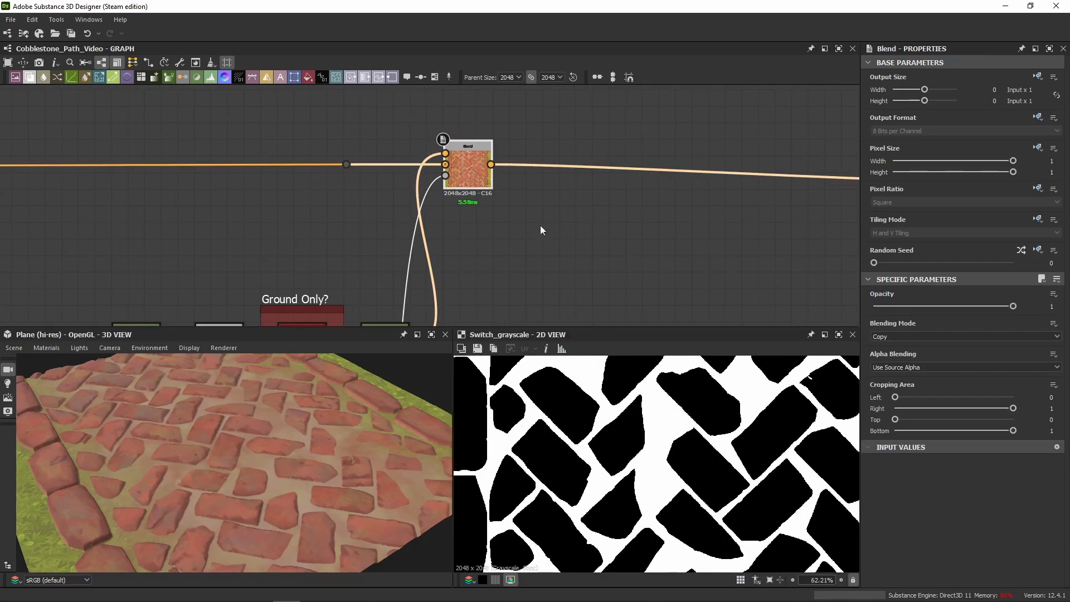
pyautogui.doubleClick(452, 170)
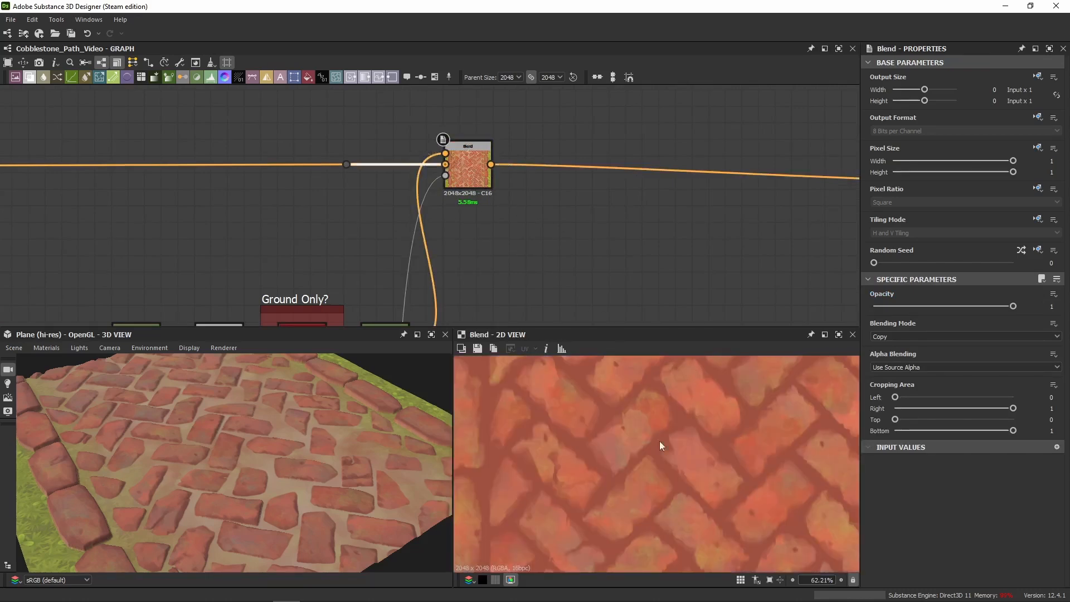
pyautogui.doubleClick(446, 175)
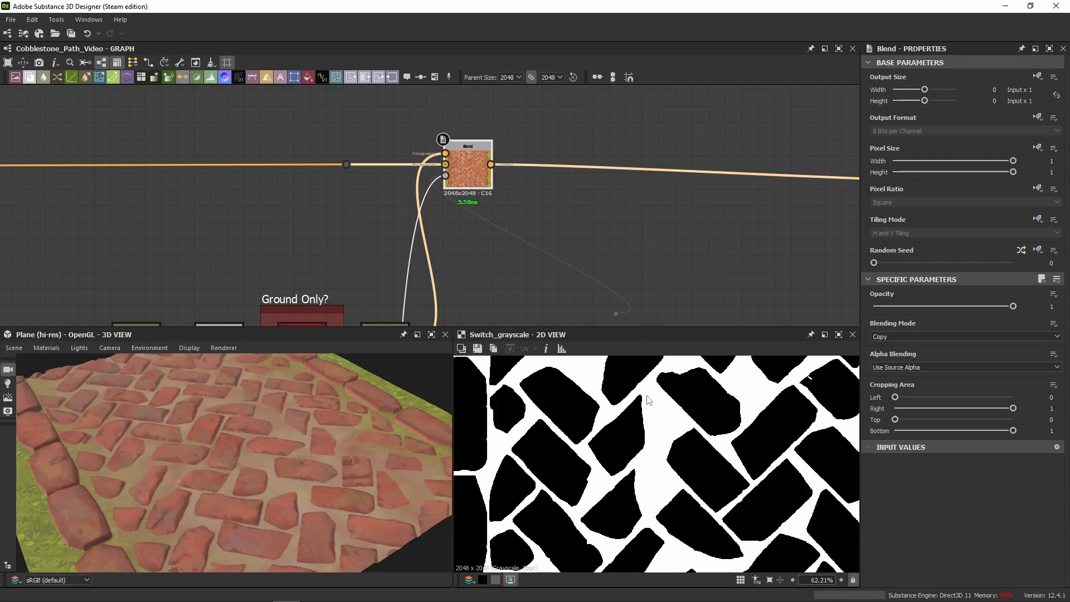
pyautogui.doubleClick(445, 165)
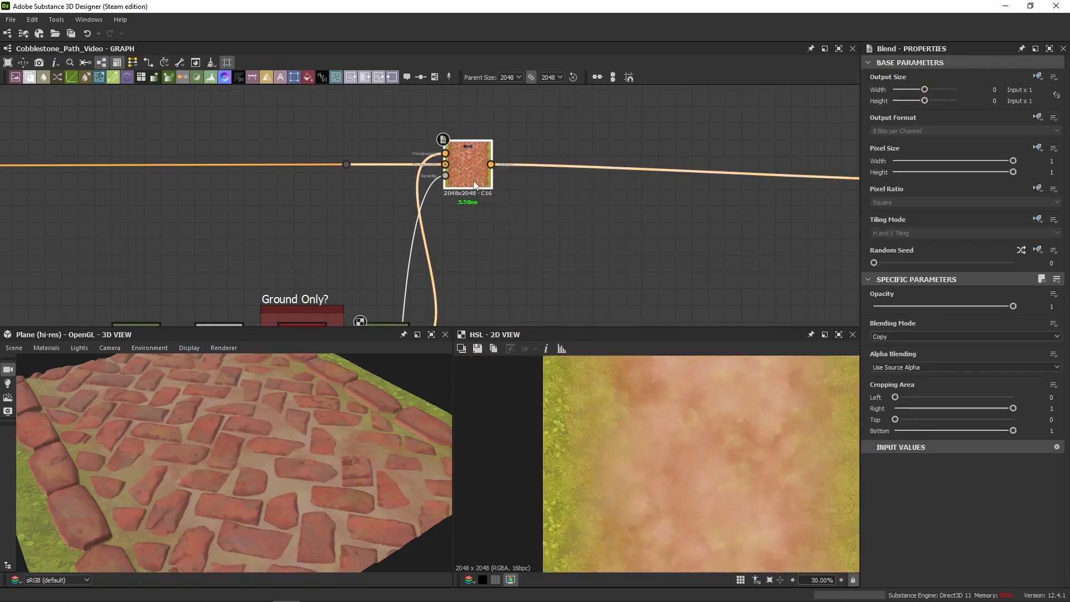
pyautogui.doubleClick(473, 182)
pyautogui.press('f')
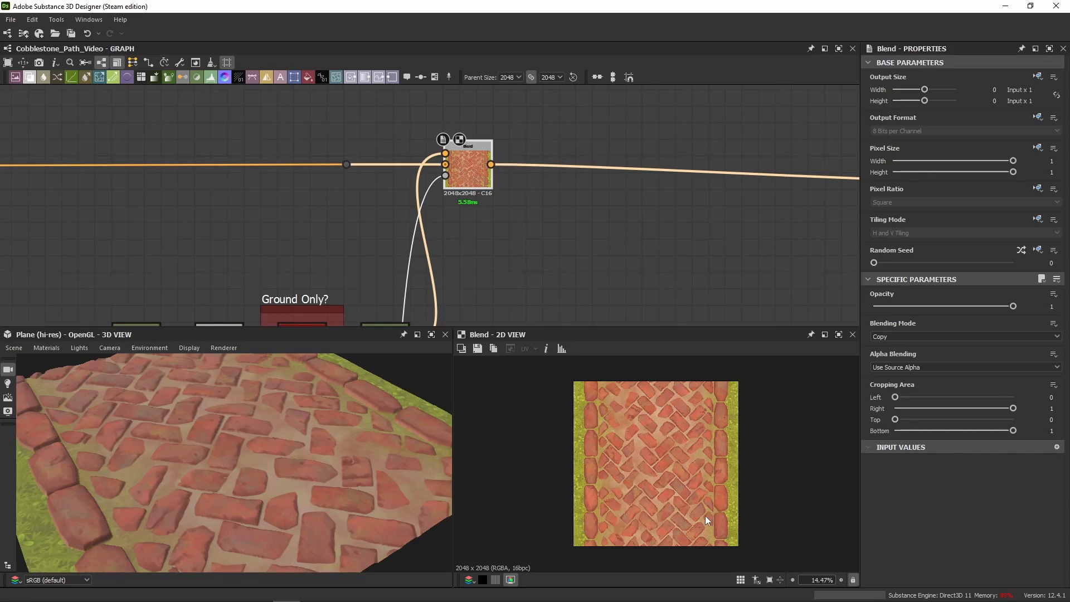
# Try an opacity of 0.9 on the final Blend, restore it to 1 and view the path from above in 3D
pyautogui.moveTo(1012, 306); pyautogui.dragTo(998, 306)
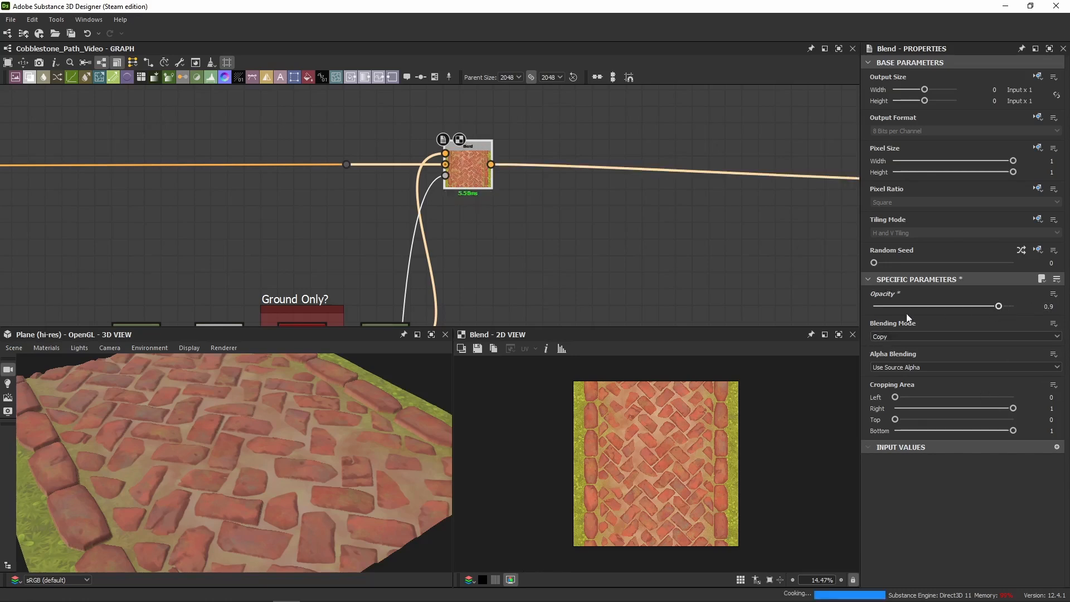
pyautogui.moveTo(906, 313); pyautogui.dragTo(1019, 312)
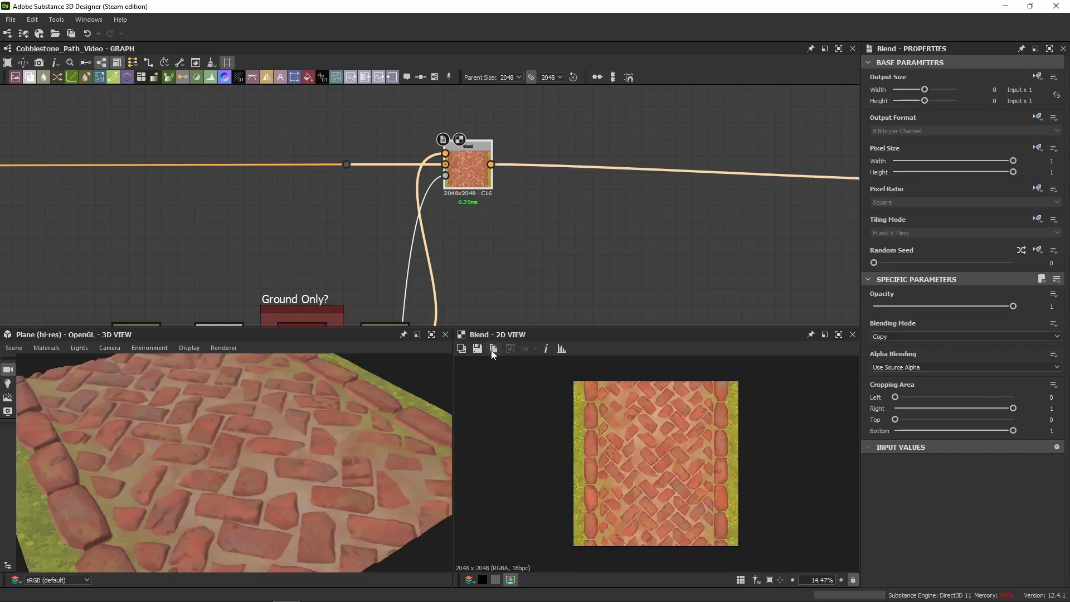
pyautogui.moveTo(312, 407); pyautogui.dragTo(238, 489)
pyautogui.scroll(-3, 237, 489)
pyautogui.moveTo(551, 190); pyautogui.dragTo(268, 188, button='middle')
pyautogui.scroll(-3, 269, 187)
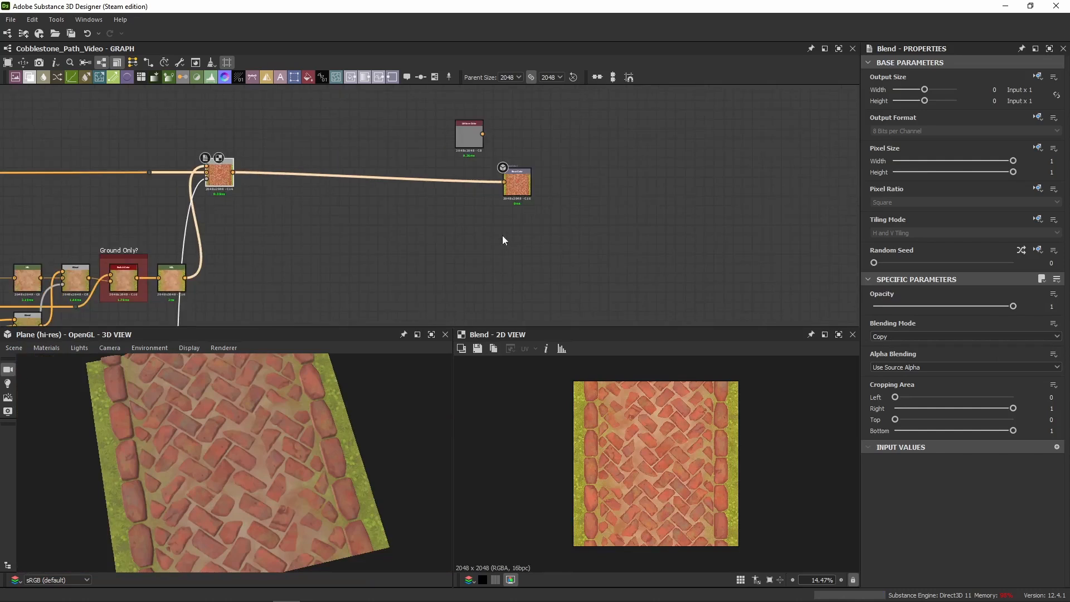
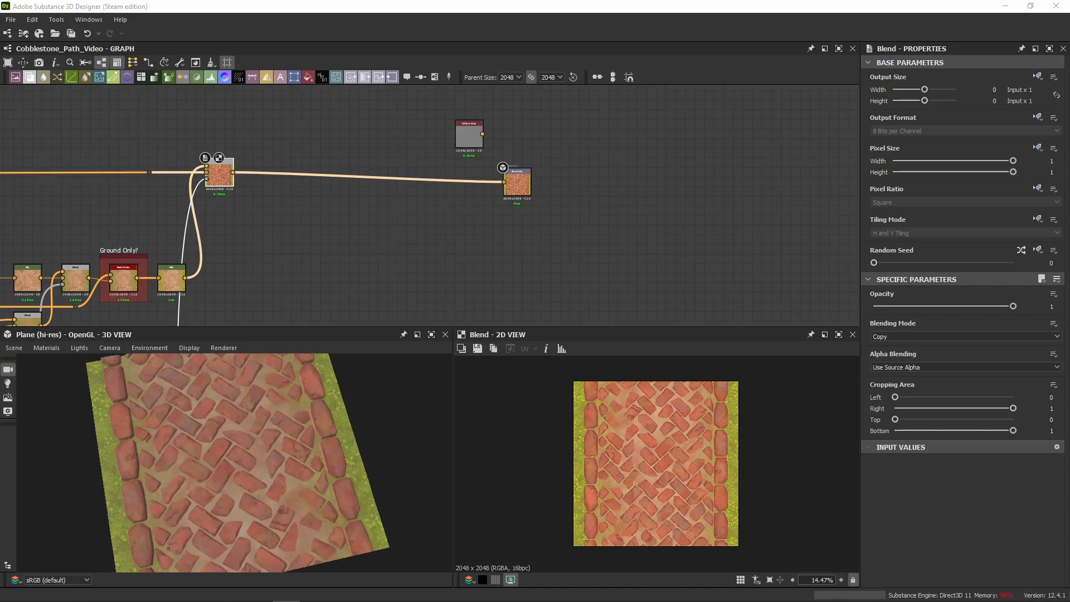
# Move the whole column of output nodes farther right in the graph, away from the final brick-and-ground Blend
pyautogui.scroll(-3, 440, 225)
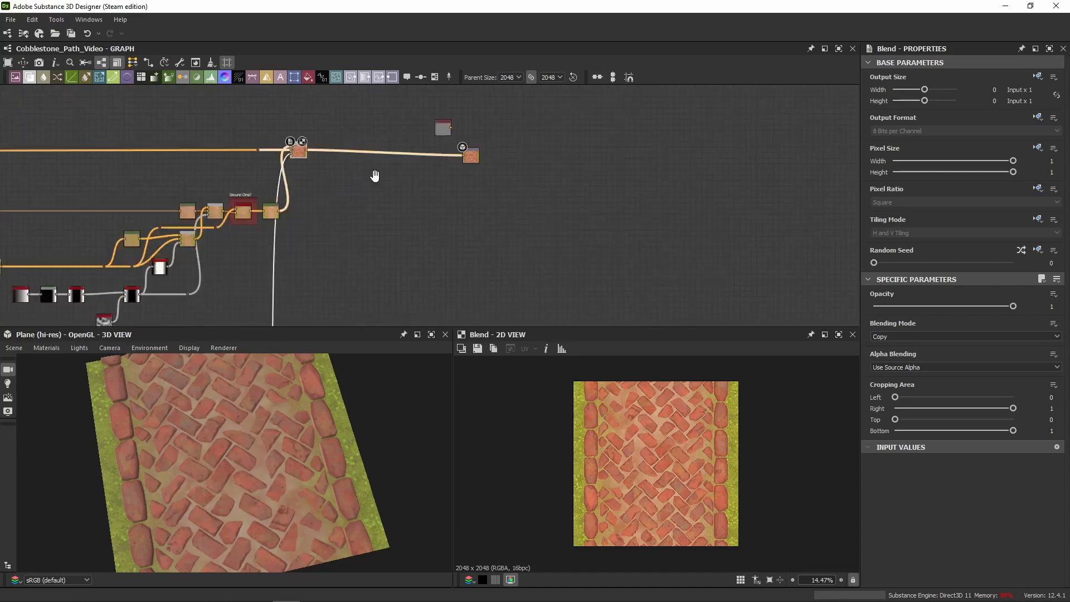
pyautogui.scroll(-3, 450, 198)
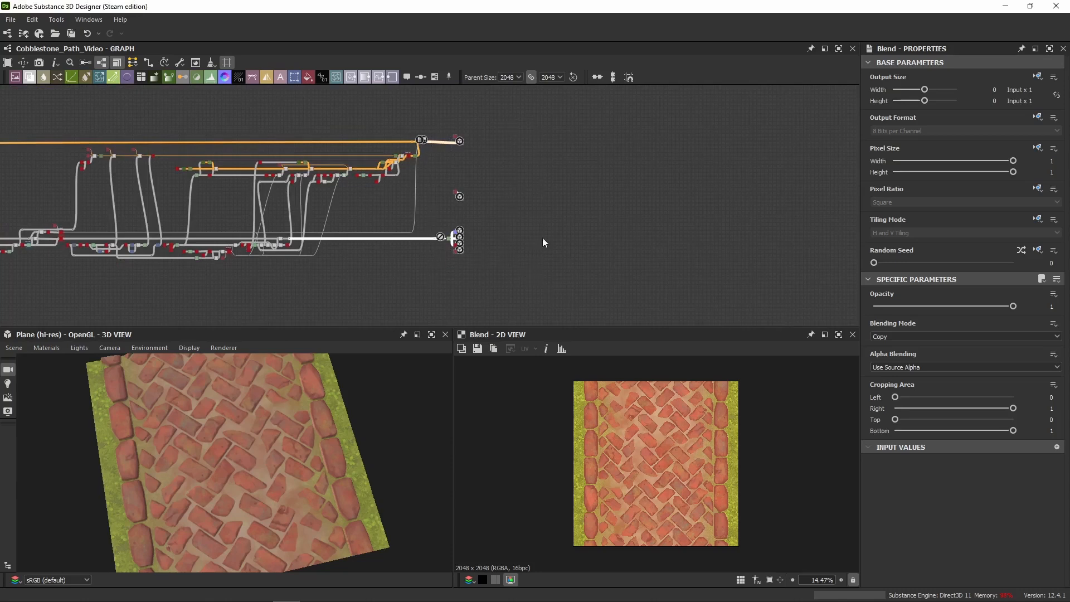
pyautogui.scroll(5, 542, 238)
pyautogui.moveTo(436, 230); pyautogui.dragTo(847, 221)
pyautogui.scroll(-2, 657, 306)
pyautogui.scroll(-1, 658, 302)
pyautogui.moveTo(658, 301); pyautogui.dragTo(573, 115, button='middle')
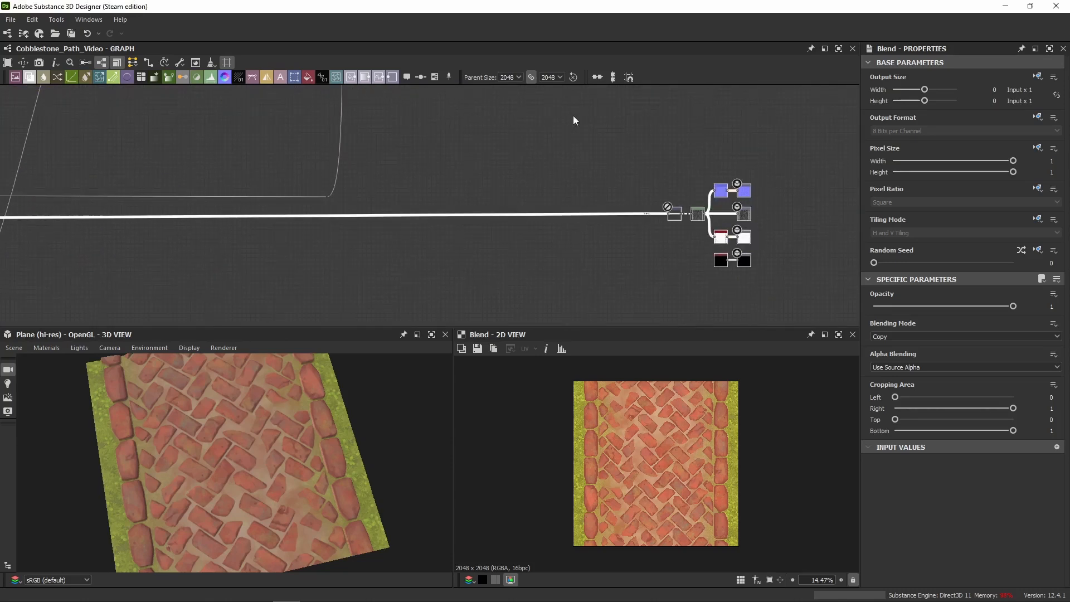
# Nudge the output node group vertically so the height link into it runs straight
pyautogui.scroll(5, 644, 218)
pyautogui.moveTo(767, 225)
pyautogui.mouseDown()
pyautogui.moveTo(766, 246)
pyautogui.moveTo(767, 238)
pyautogui.mouseUp()
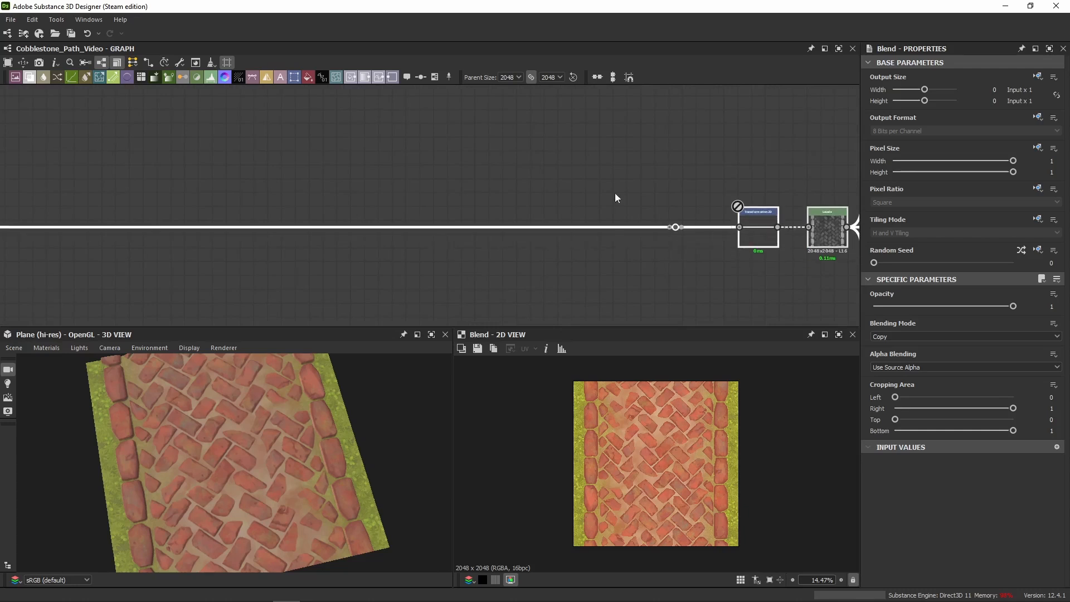
pyautogui.scroll(-5, 614, 194)
pyautogui.moveTo(615, 194); pyautogui.dragTo(539, 234, button='middle')
pyautogui.scroll(3, 552, 150)
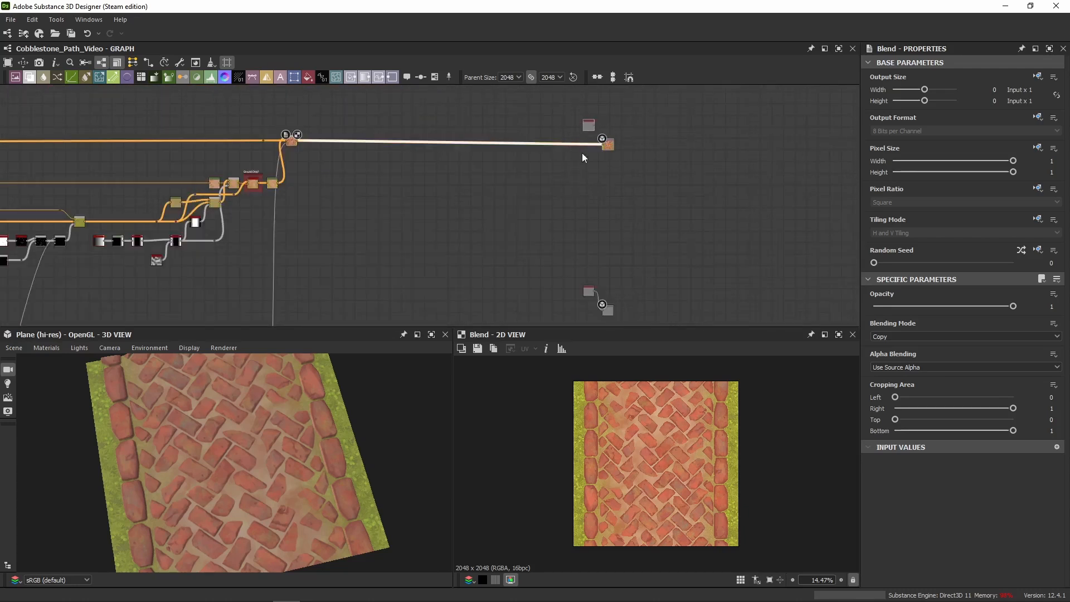
# Paste the copied ambient occlusion mask chain and insert its Blend between the brick-and-ground Blend and the Base Color output
pyautogui.scroll(4, 601, 151)
pyautogui.moveTo(616, 159); pyautogui.dragTo(615, 142, button='middle')
pyautogui.scroll(-4, 526, 149)
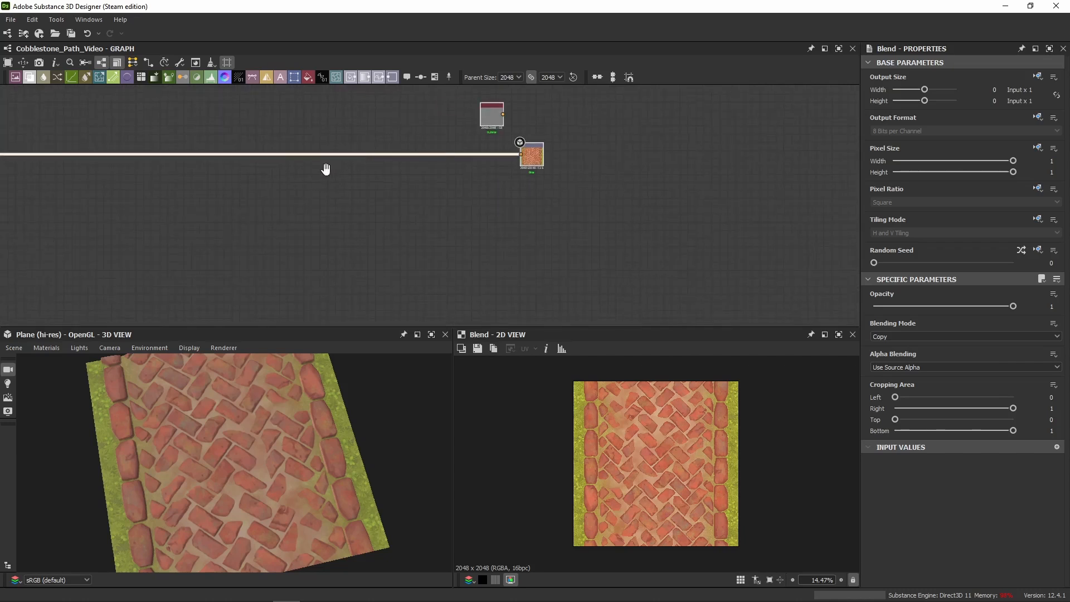
pyautogui.moveTo(327, 167); pyautogui.dragTo(590, 186, button='middle')
pyautogui.hotkey('ctrl', 'v')
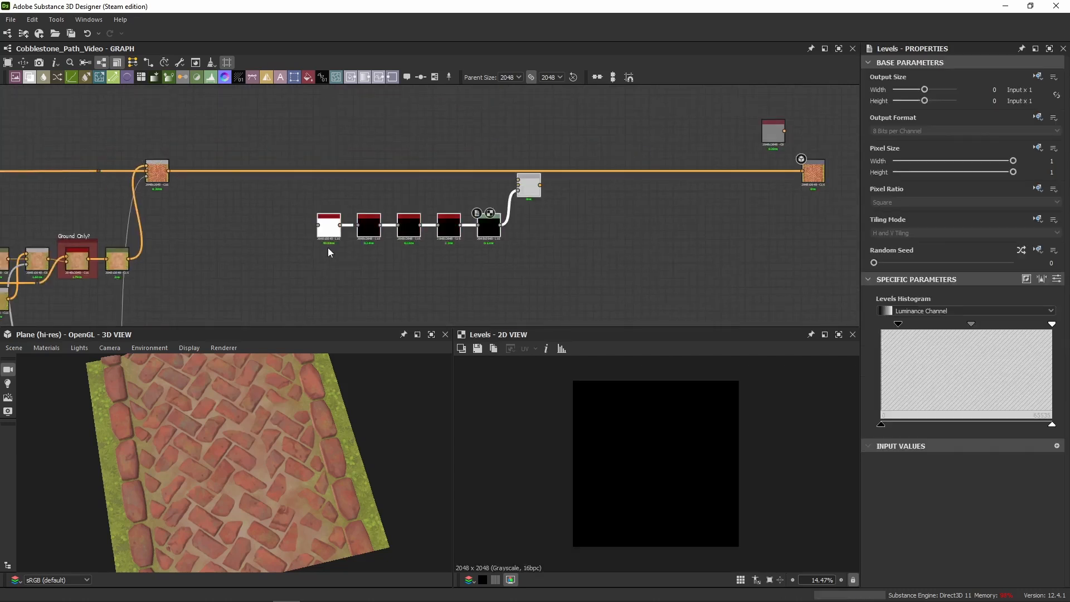
pyautogui.moveTo(328, 247); pyautogui.dragTo(218, 220)
pyautogui.scroll(2, 210, 227)
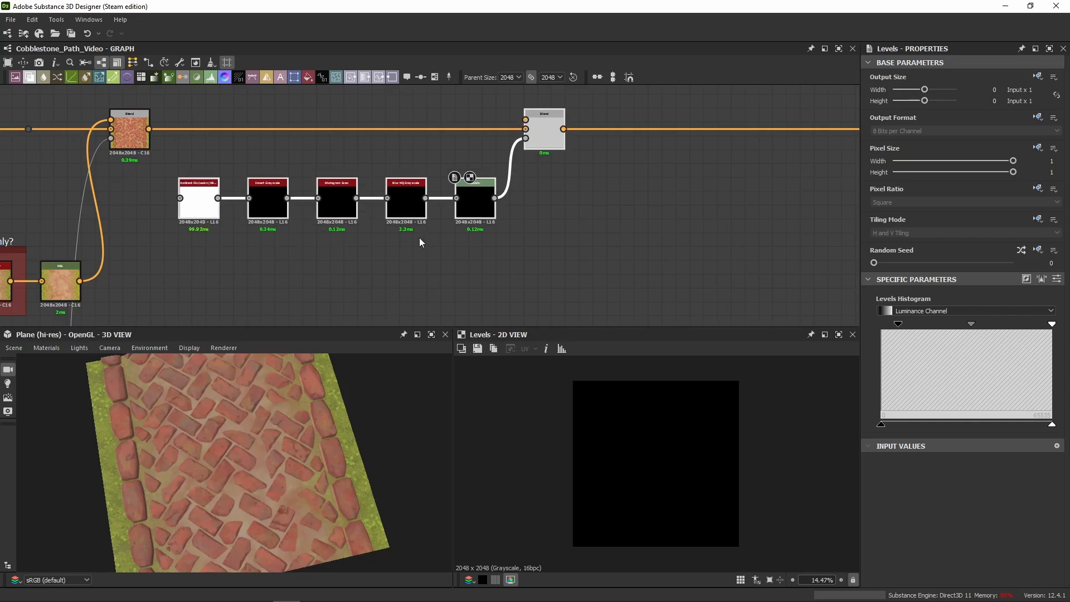
pyautogui.moveTo(419, 241); pyautogui.dragTo(477, 240, button='middle')
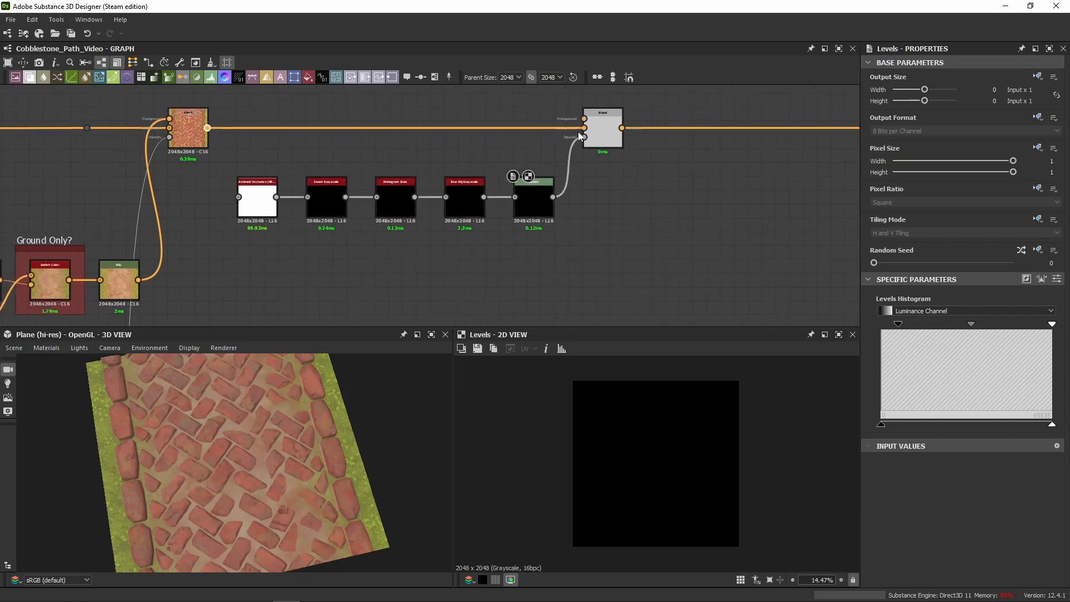
pyautogui.moveTo(640, 146); pyautogui.dragTo(229, 200, button='middle')
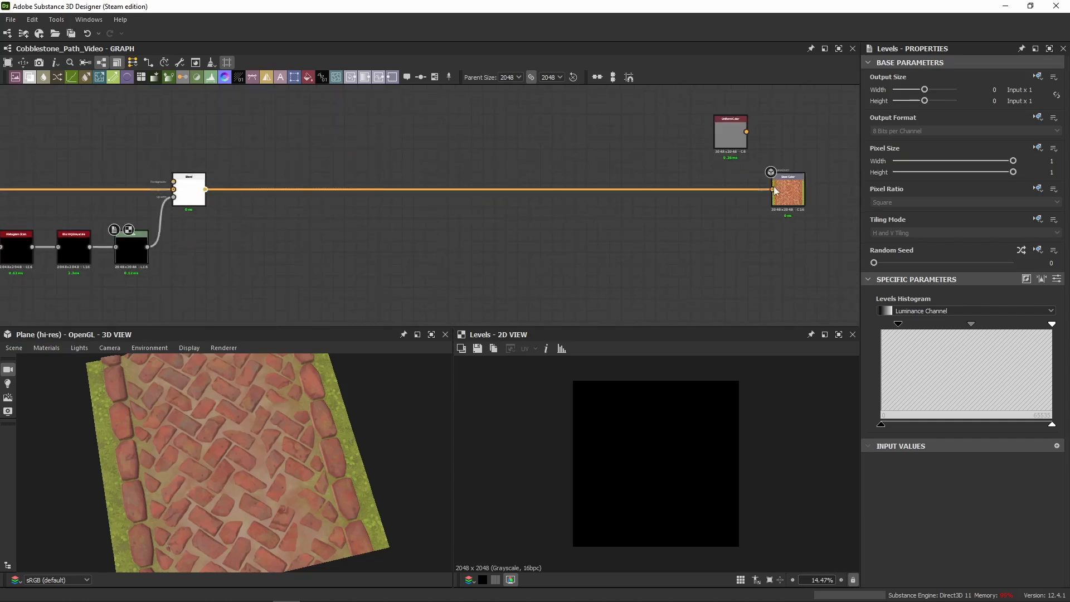
pyautogui.moveTo(474, 227); pyautogui.dragTo(1003, 173, button='middle')
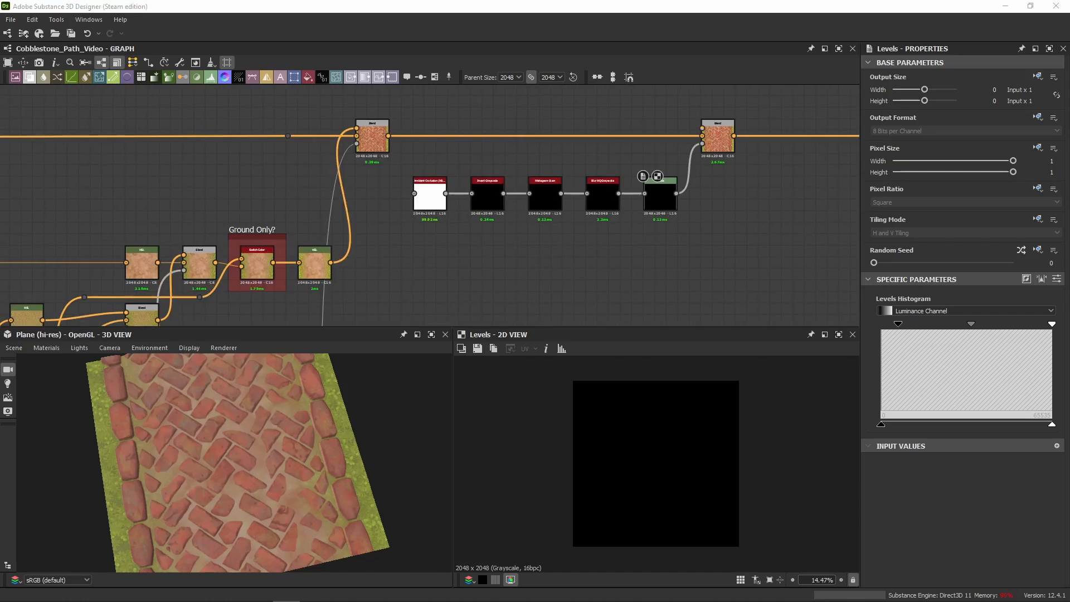
# Preview the pasted Ambient Occlusion node, then compare the height branch's Max (Lighten) Blend with its background input
pyautogui.doubleClick(429, 198)
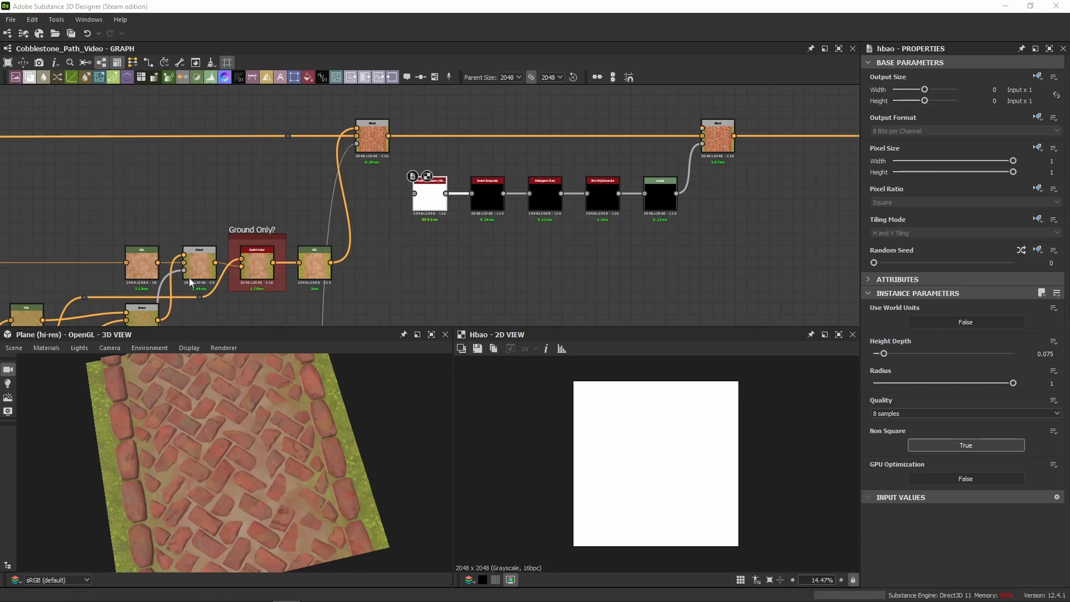
pyautogui.scroll(-4, 392, 295)
pyautogui.moveTo(502, 303); pyautogui.dragTo(477, 193, button='middle')
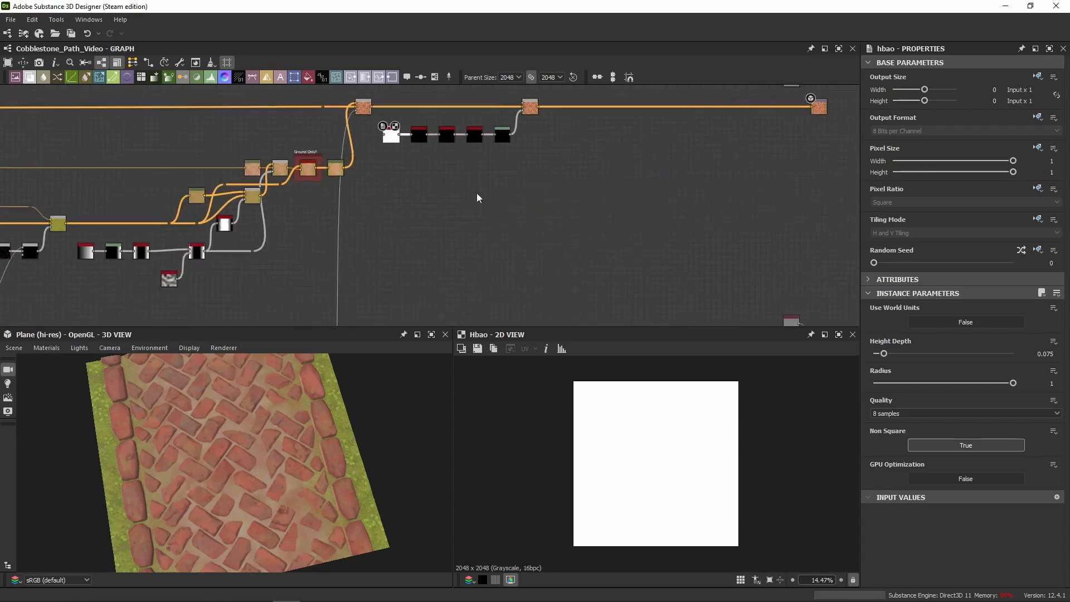
pyautogui.scroll(-3, 463, 229)
pyautogui.moveTo(457, 251); pyautogui.dragTo(452, 99, button='middle')
pyautogui.moveTo(226, 238); pyautogui.dragTo(509, 239, button='middle')
pyautogui.scroll(8, 337, 259)
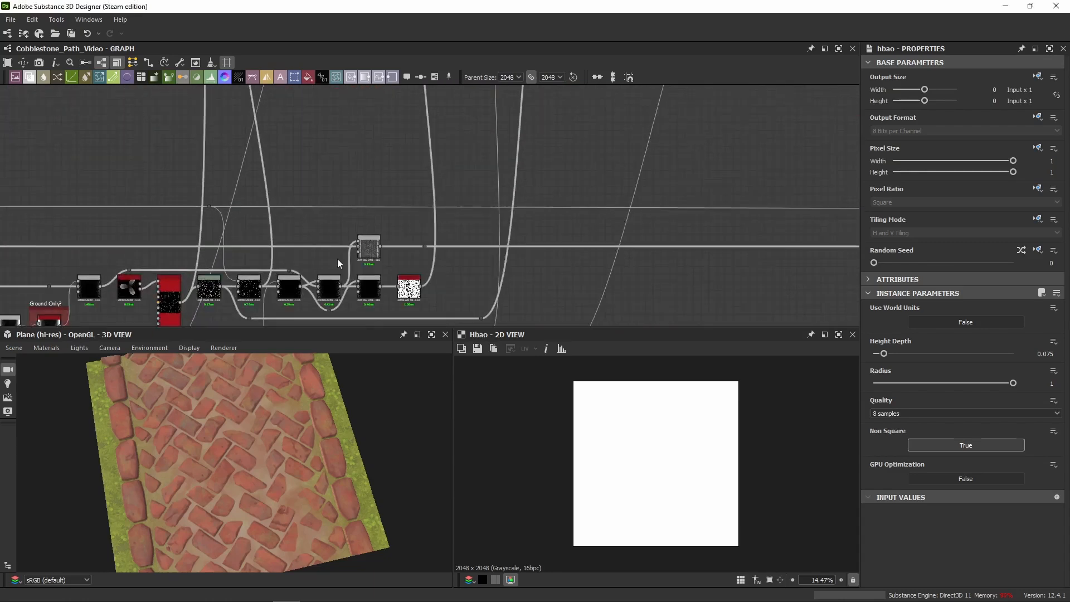
pyautogui.doubleClick(386, 201)
pyautogui.scroll(12, 640, 460)
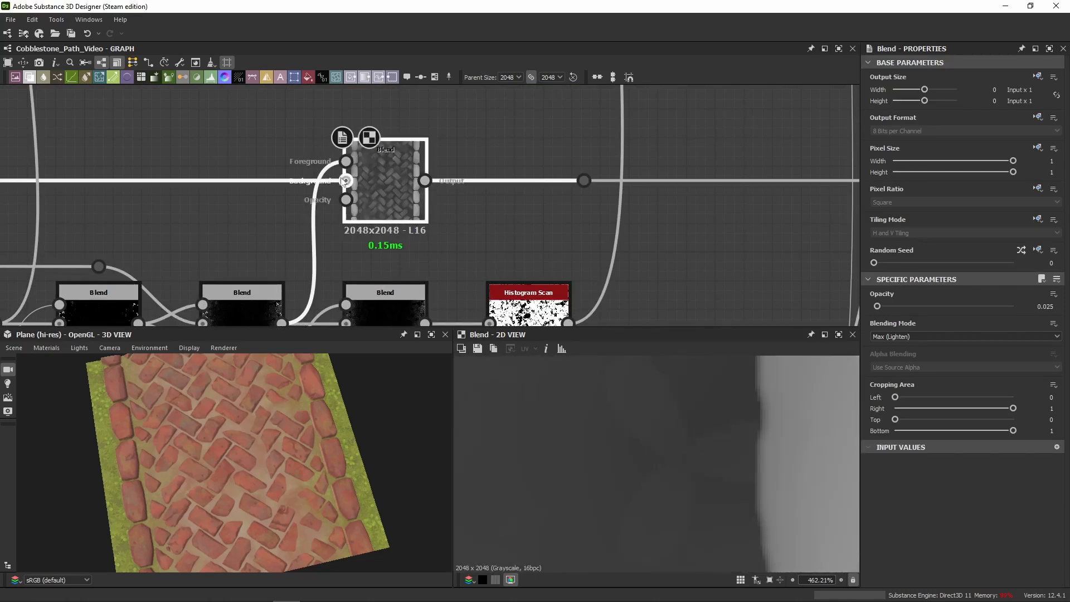
pyautogui.moveTo(637, 432); pyautogui.dragTo(567, 491, button='middle')
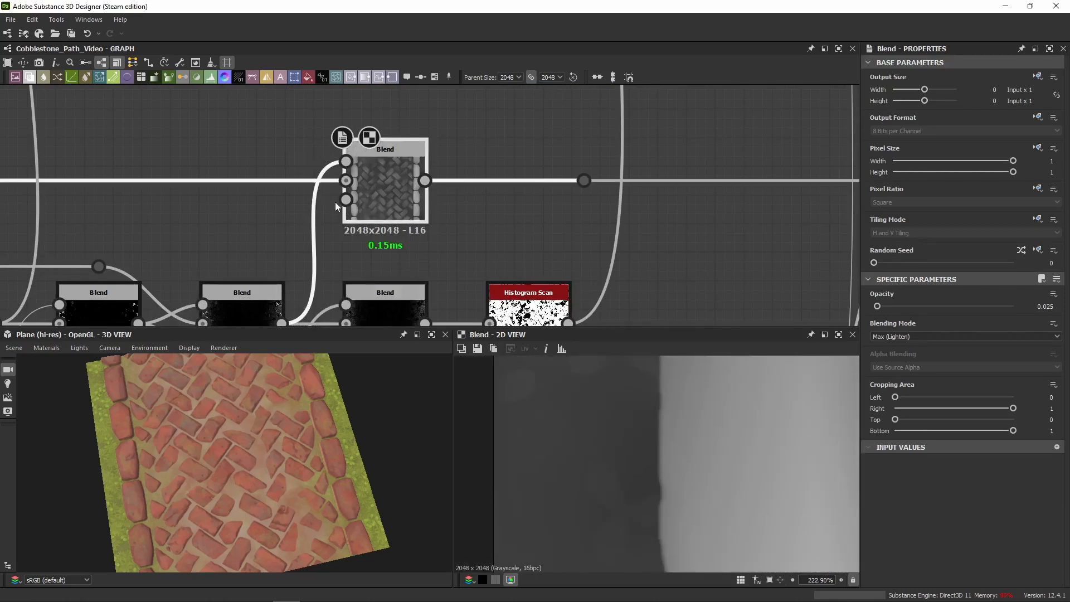
pyautogui.doubleClick(341, 181)
pyautogui.scroll(-8, 626, 460)
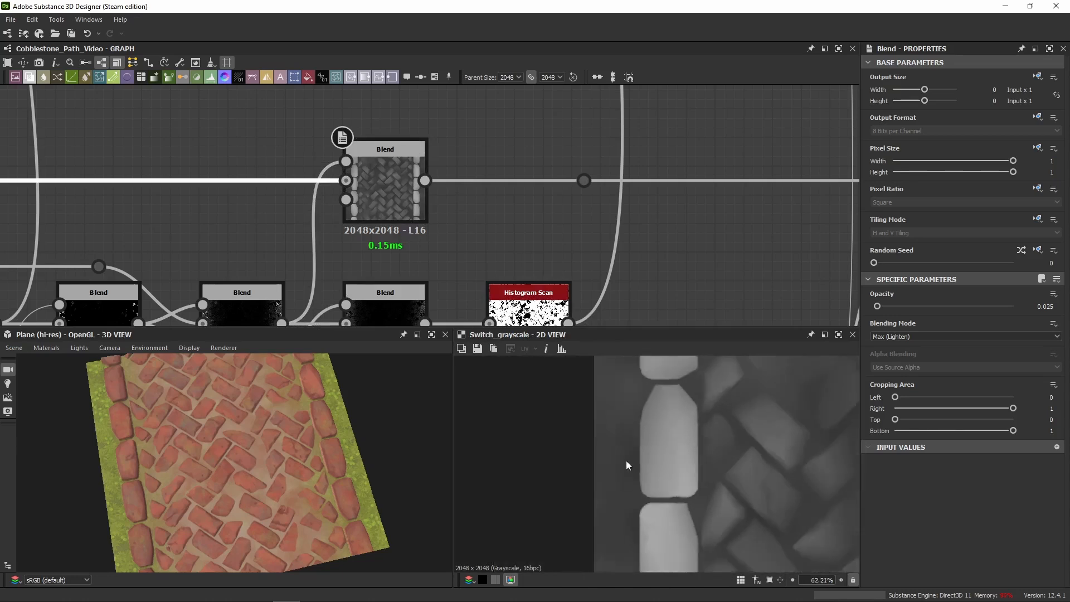
pyautogui.scroll(-5, 141, 290)
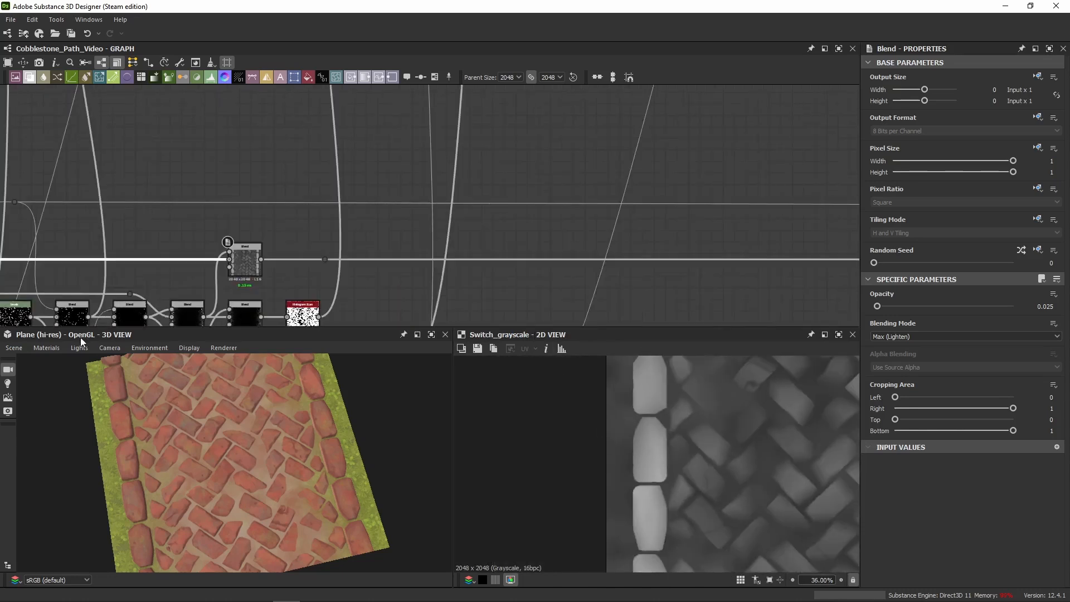
# Add a dot node on the height link before the Max (Lighten) Blend and connect it to the Ambient Occlusion input
pyautogui.moveTo(151, 273); pyautogui.dragTo(172, 264, button='middle')
pyautogui.scroll(3, 172, 264)
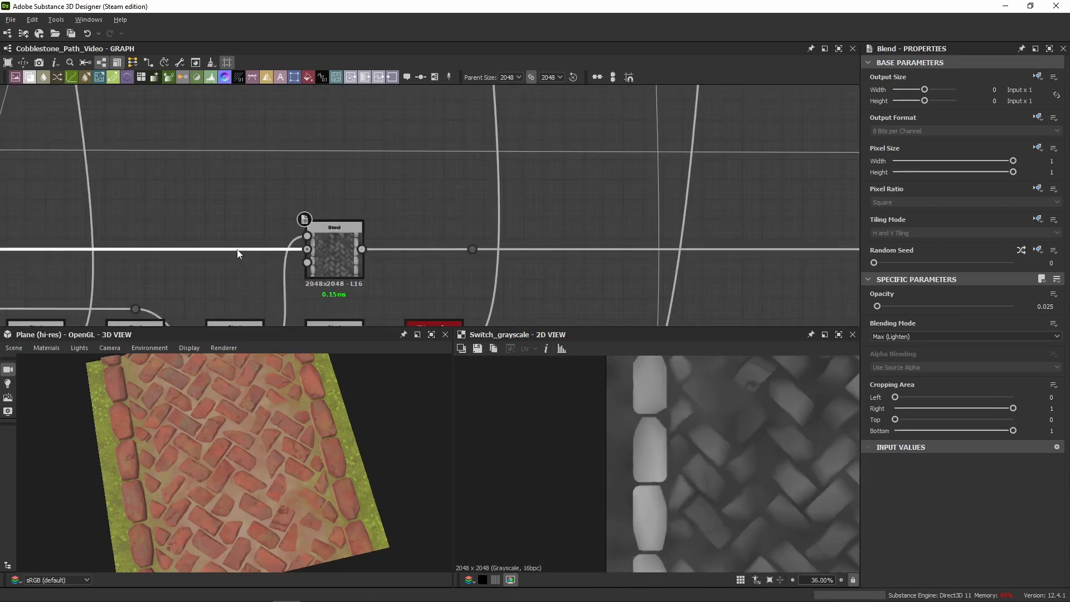
pyautogui.click(234, 251)
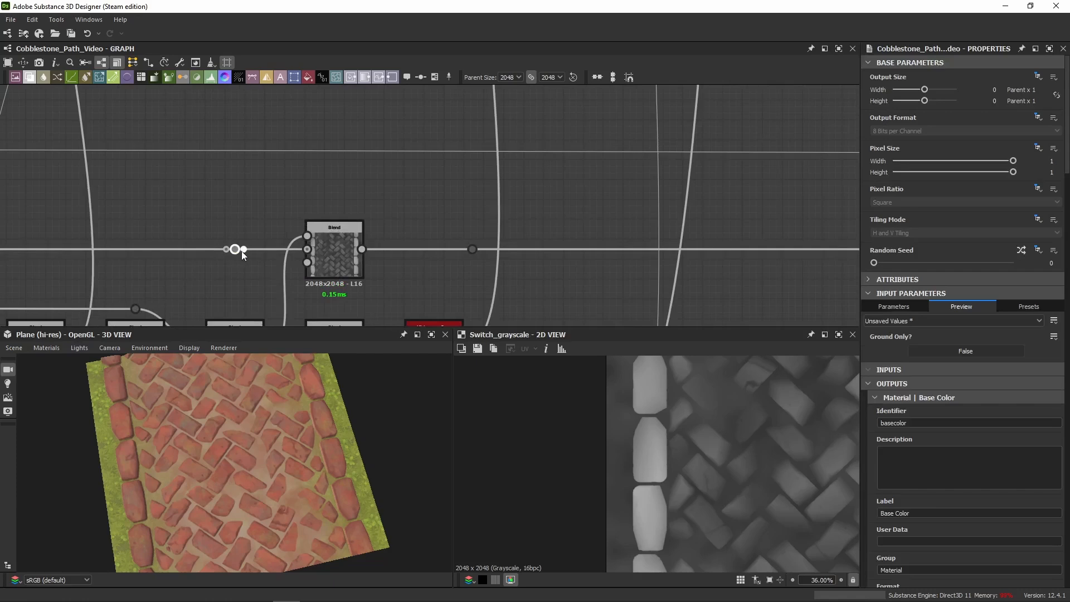
pyautogui.moveTo(241, 251); pyautogui.dragTo(318, 152)
pyautogui.scroll(-3, 740, 223)
pyautogui.scroll(-3, 585, 231)
pyautogui.scroll(2, 611, 249)
pyautogui.scroll(-2, 484, 149)
pyautogui.scroll(2, 435, 233)
pyautogui.scroll(2, 391, 194)
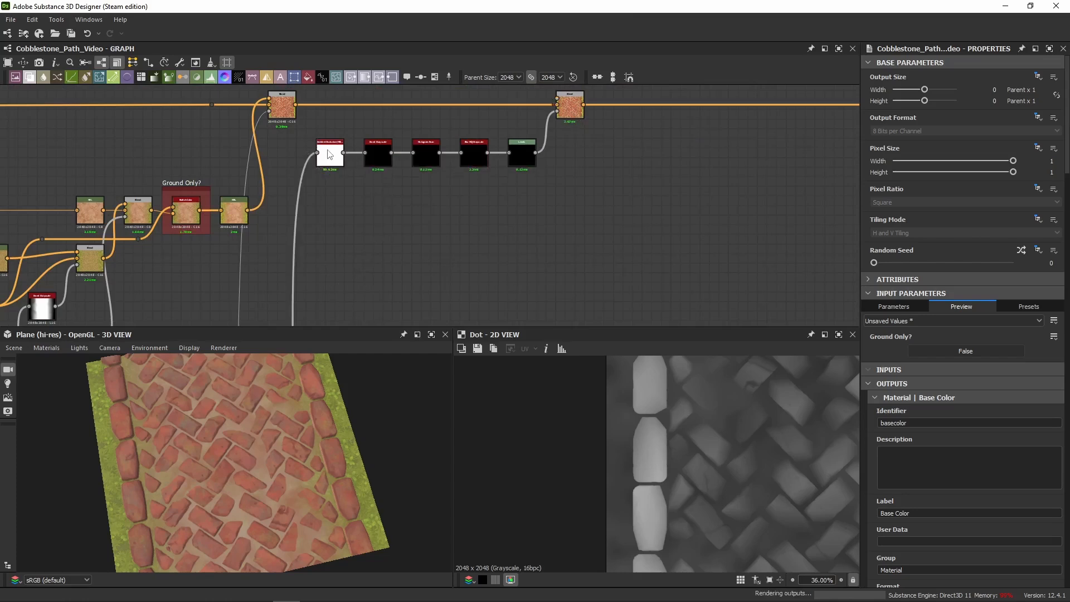
# Preview the Ambient Occlusion and Invert Grayscale results and check the Ambient Occlusion's Height Depth setting
pyautogui.doubleClick(328, 169)
pyautogui.press('f')
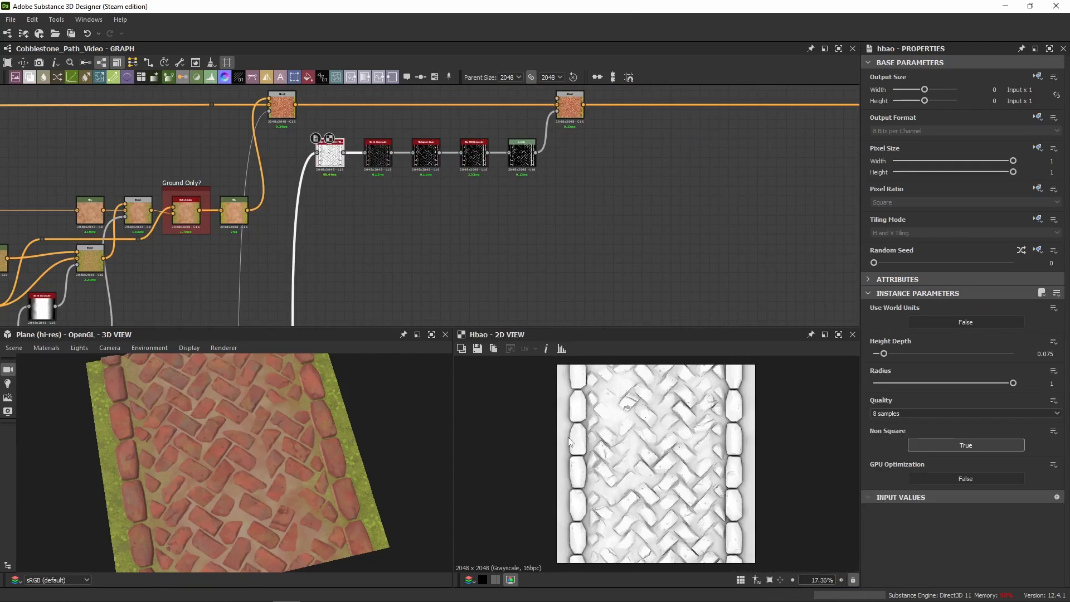
pyautogui.scroll(3, 645, 455)
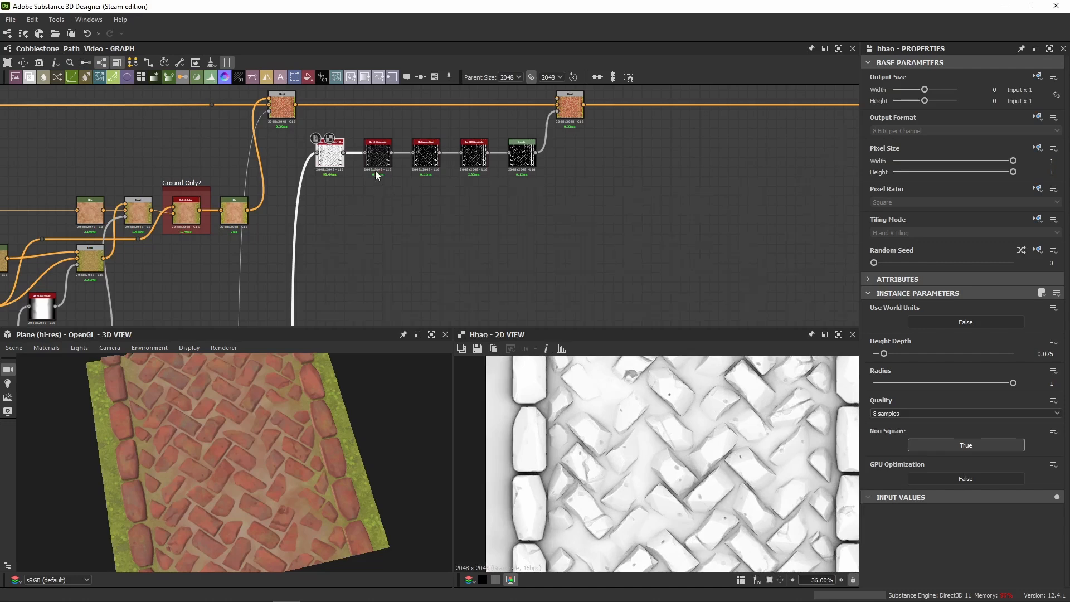
pyautogui.scroll(2, 376, 170)
pyautogui.click(389, 155)
pyautogui.doubleClick(389, 155)
pyautogui.moveTo(447, 209); pyautogui.dragTo(405, 256, button='middle')
pyautogui.doubleClick(258, 194)
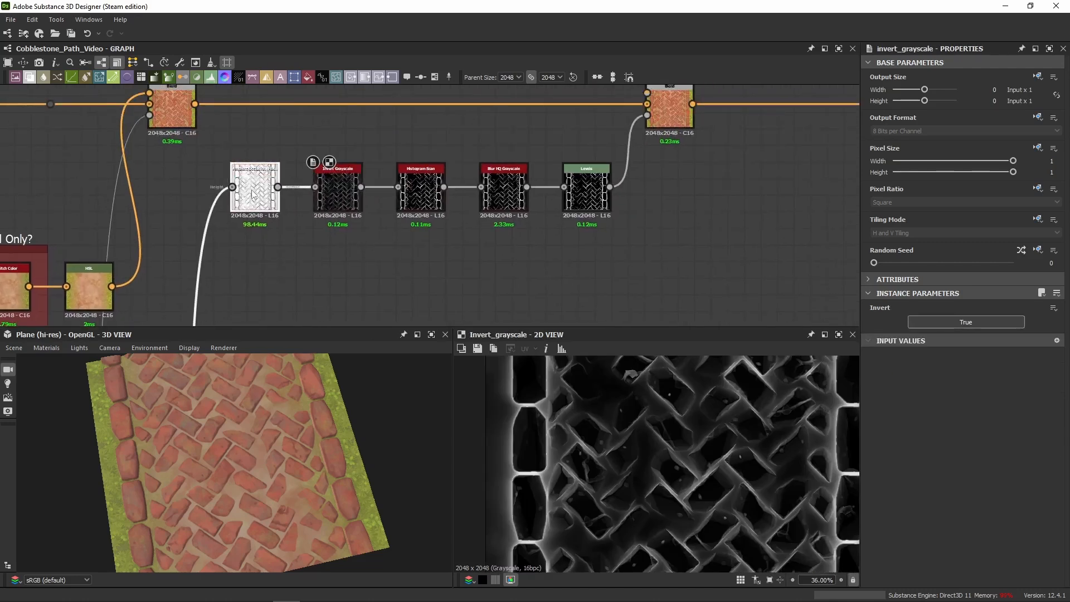
pyautogui.doubleClick(1045, 354)
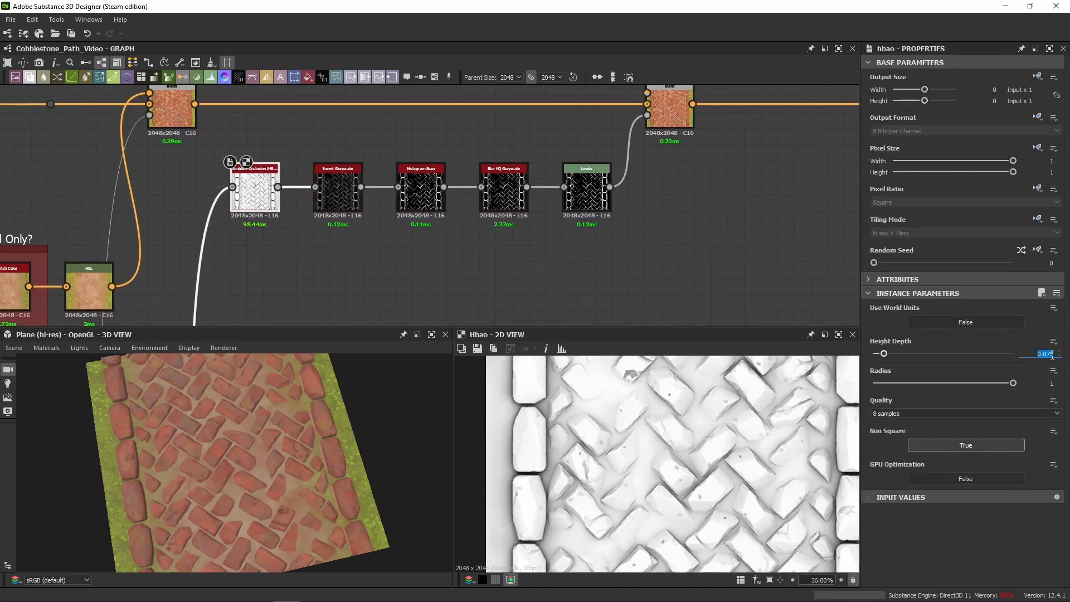
# Preview the Histogram Scan result and examine its edges around the stones up close
pyautogui.doubleClick(338, 186)
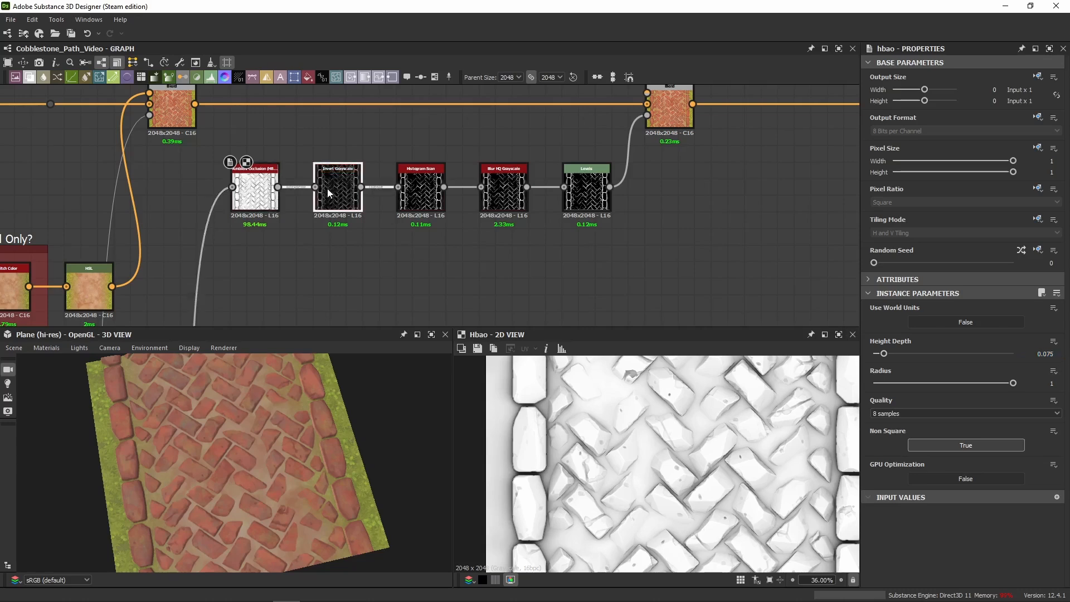
pyautogui.doubleClick(421, 187)
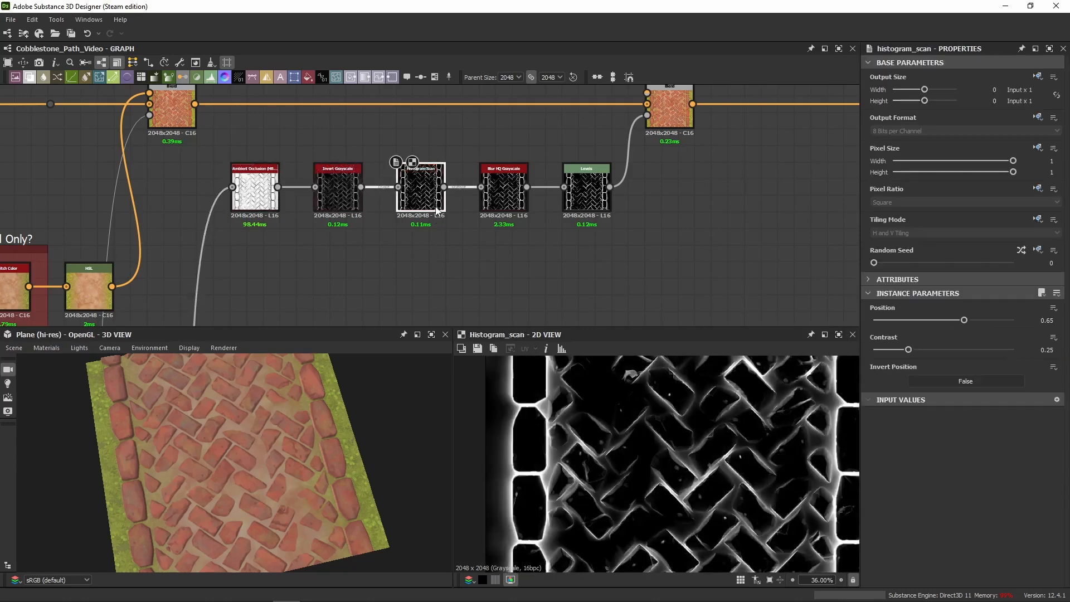
pyautogui.scroll(5, 536, 442)
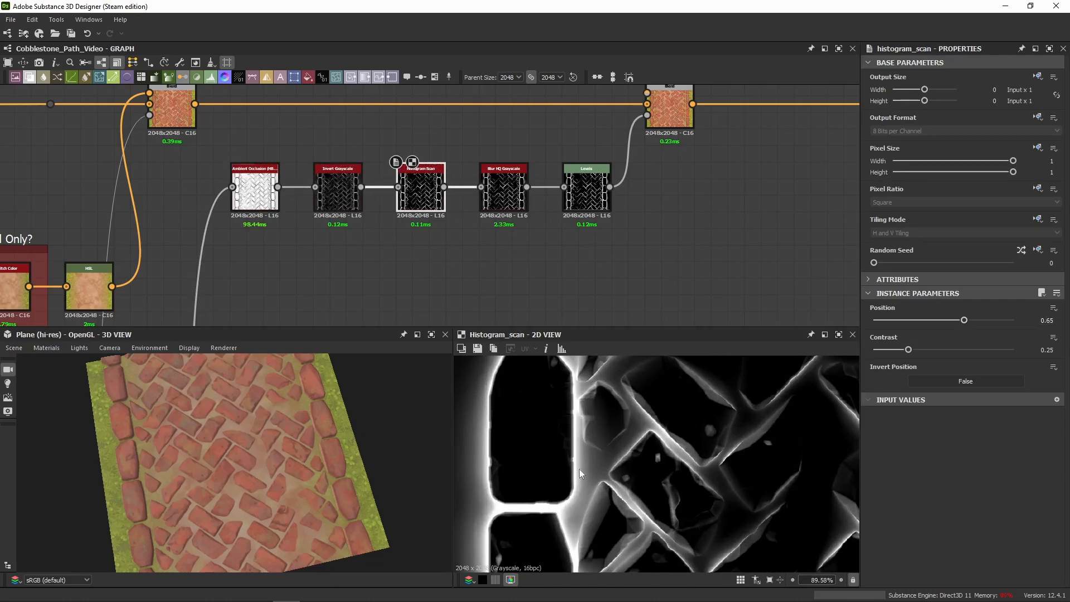
pyautogui.scroll(-5, 497, 457)
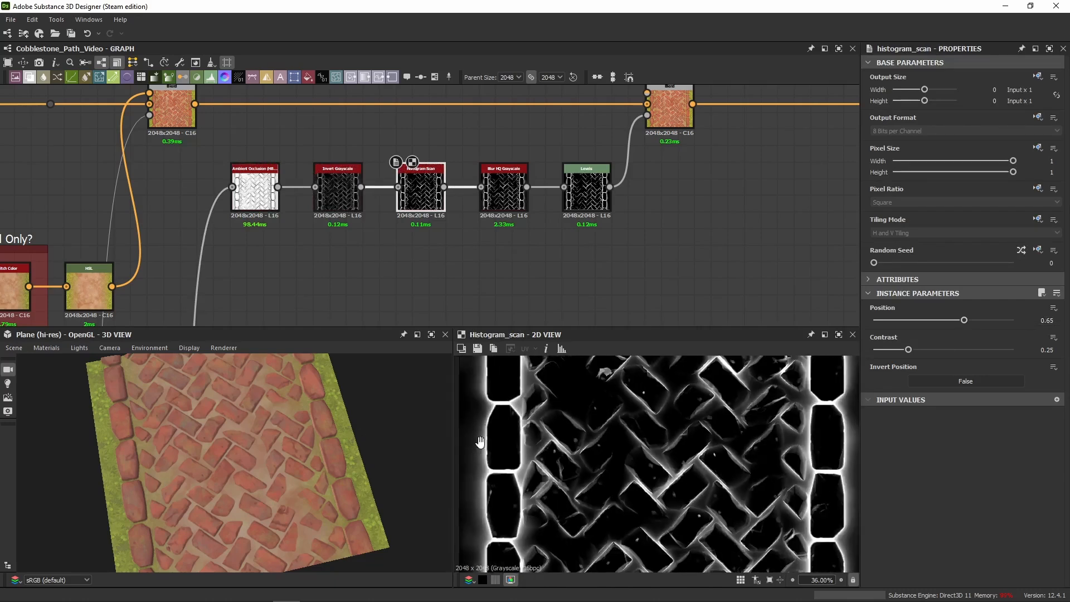
# Preview the Blur HQ Grayscale and Levels results, display the Levels settings as sliders and examine the mask around the border stones
pyautogui.click(503, 190)
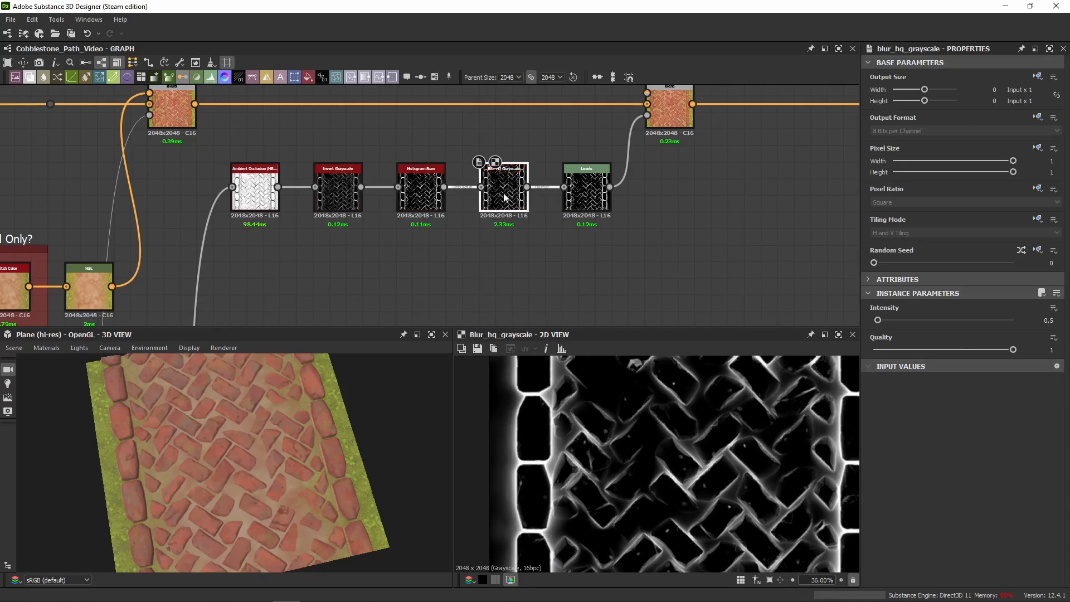
pyautogui.click(587, 190)
pyautogui.click(1056, 279)
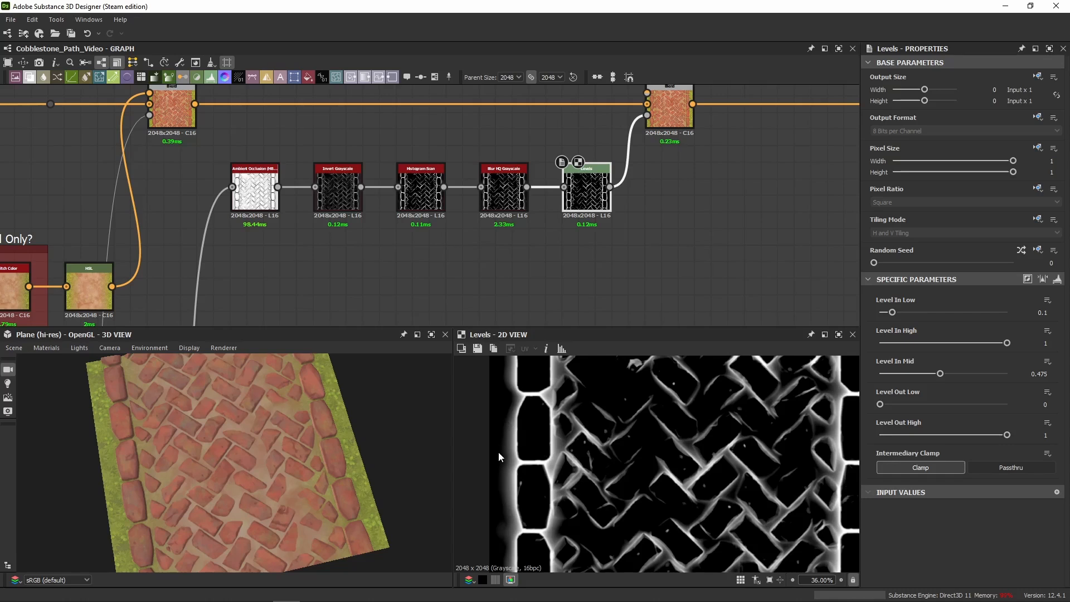
pyautogui.scroll(4, 501, 440)
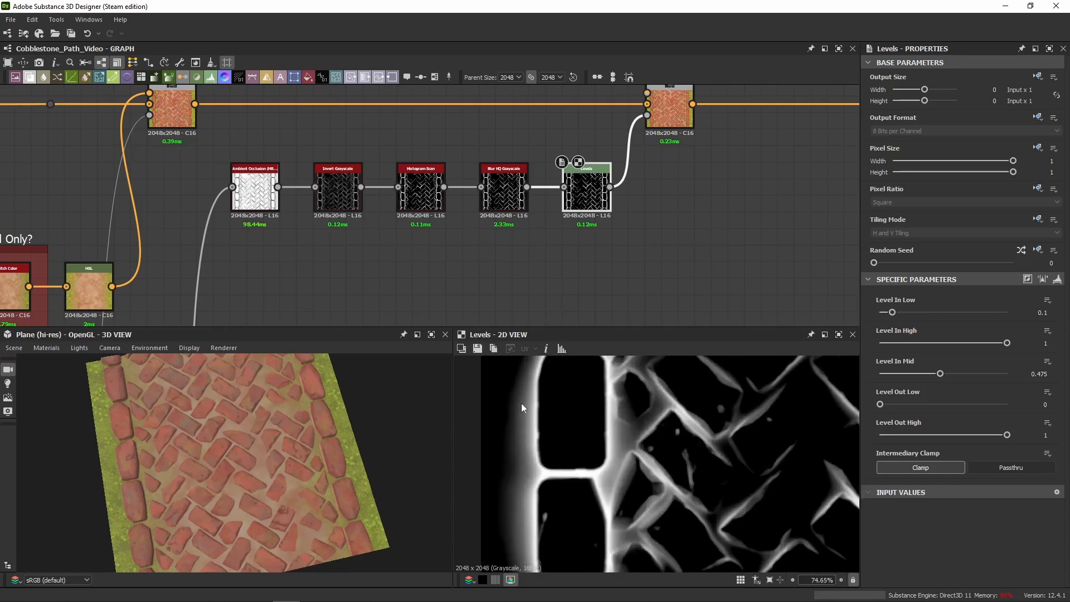
pyautogui.moveTo(507, 433); pyautogui.dragTo(636, 415, button='middle')
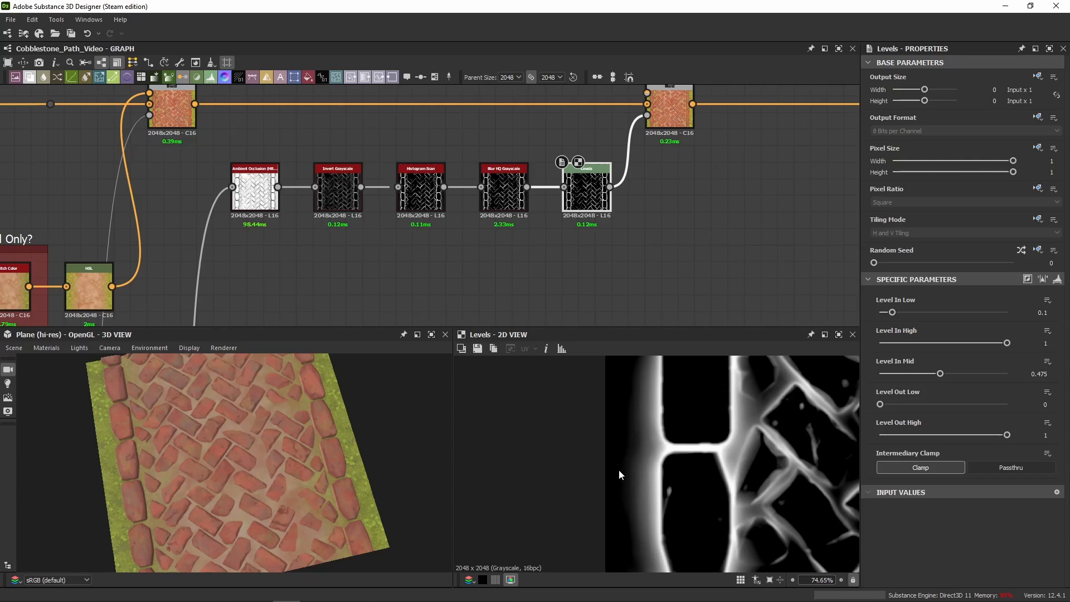
pyautogui.scroll(4, 619, 475)
pyautogui.scroll(-12, 607, 457)
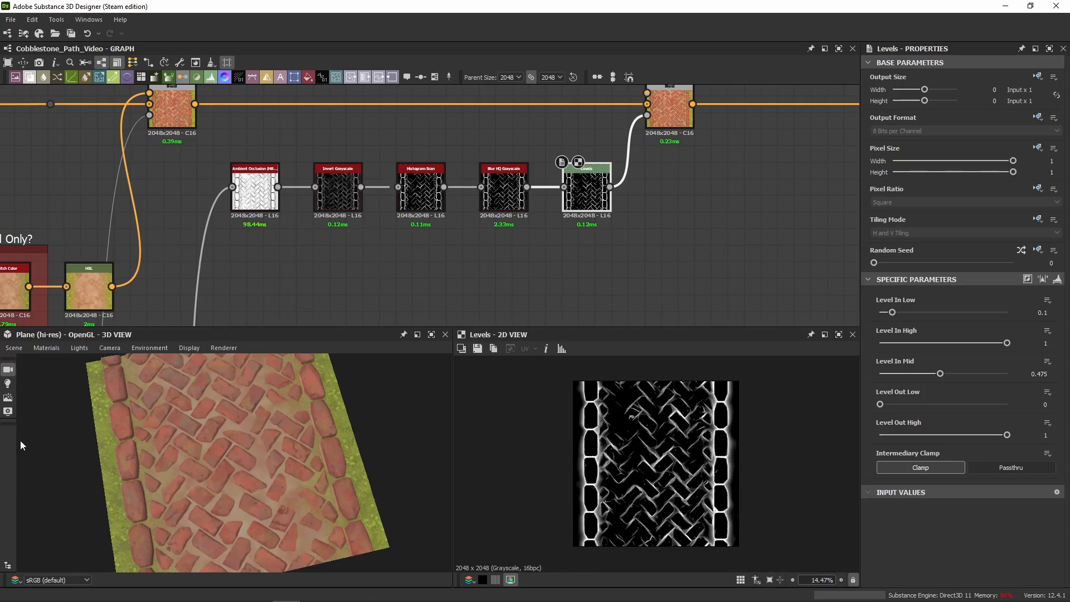
# Switch to the image viewer and show the final cobblestone path render enlarged as a reference
pyautogui.click(757, 217)
pyautogui.hotkey('alt', 'Tab')
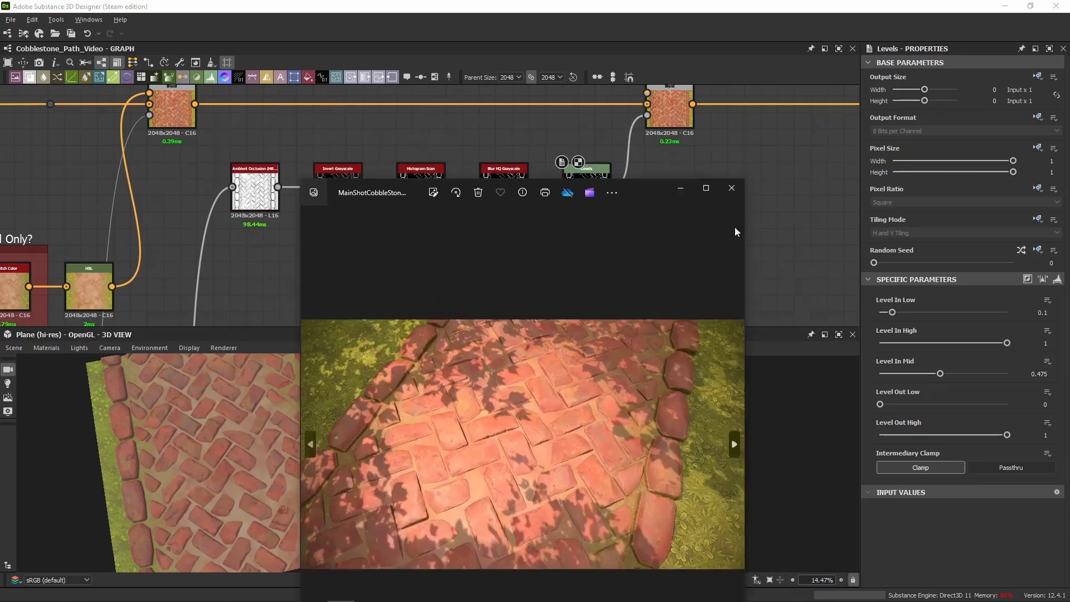
pyautogui.click(708, 191)
pyautogui.press('F11')
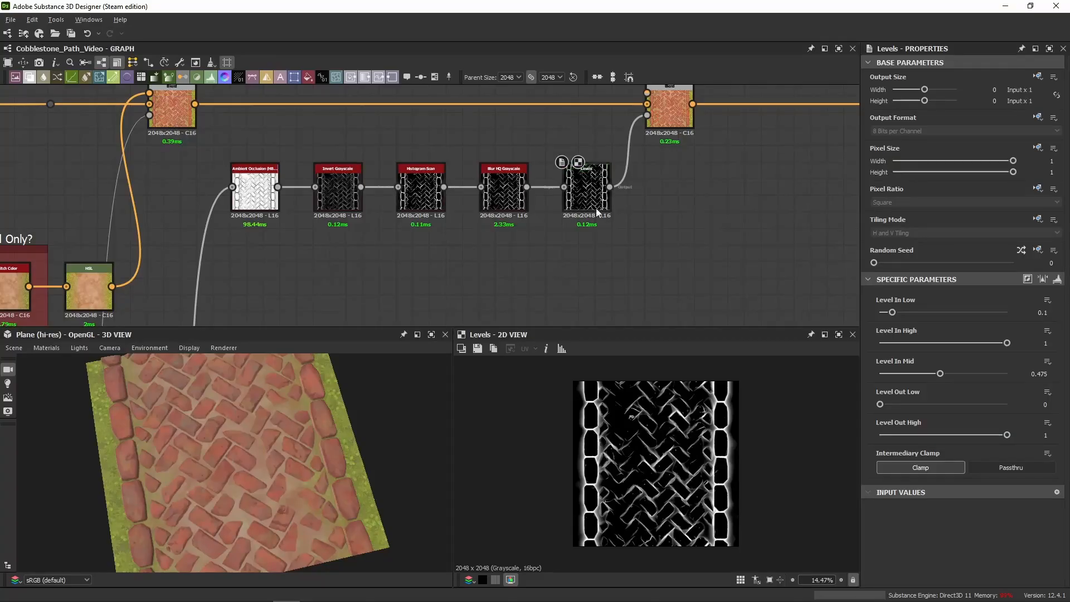
# Examine the Levels mask up close along the border stones on both sides of the path
pyautogui.scroll(5, 603, 426)
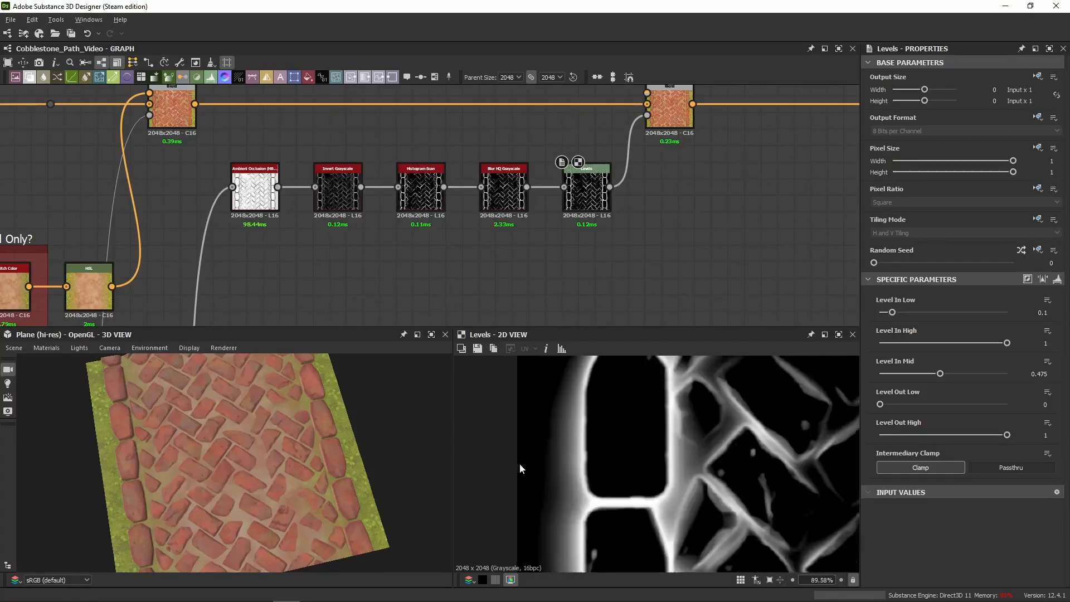
pyautogui.scroll(1, 519, 464)
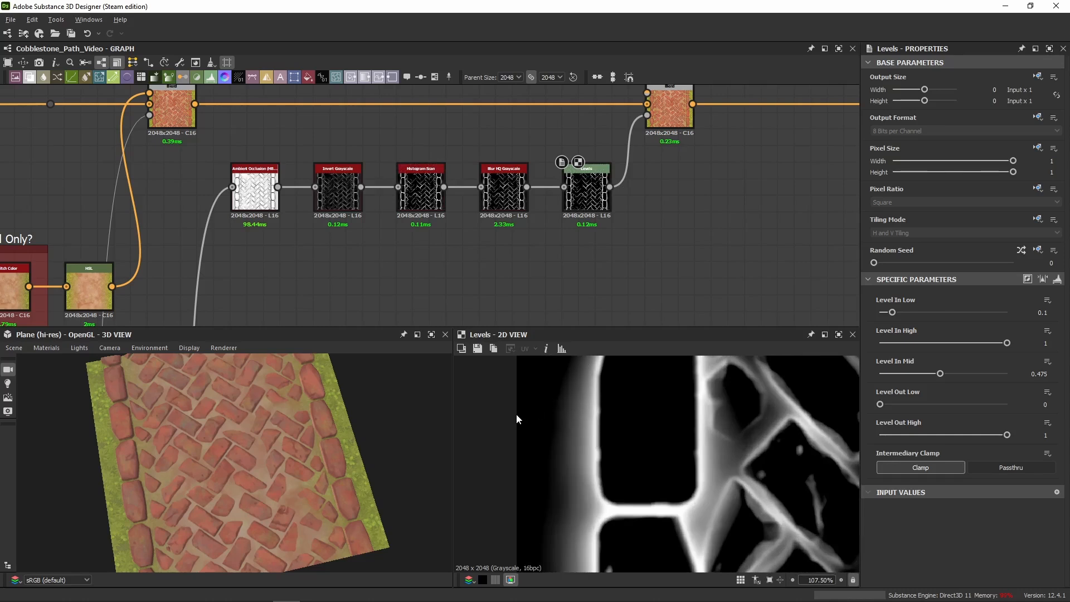
pyautogui.scroll(-3, 516, 413)
pyautogui.moveTo(707, 416); pyautogui.dragTo(475, 412, button='middle')
pyautogui.moveTo(725, 413); pyautogui.dragTo(417, 423, button='middle')
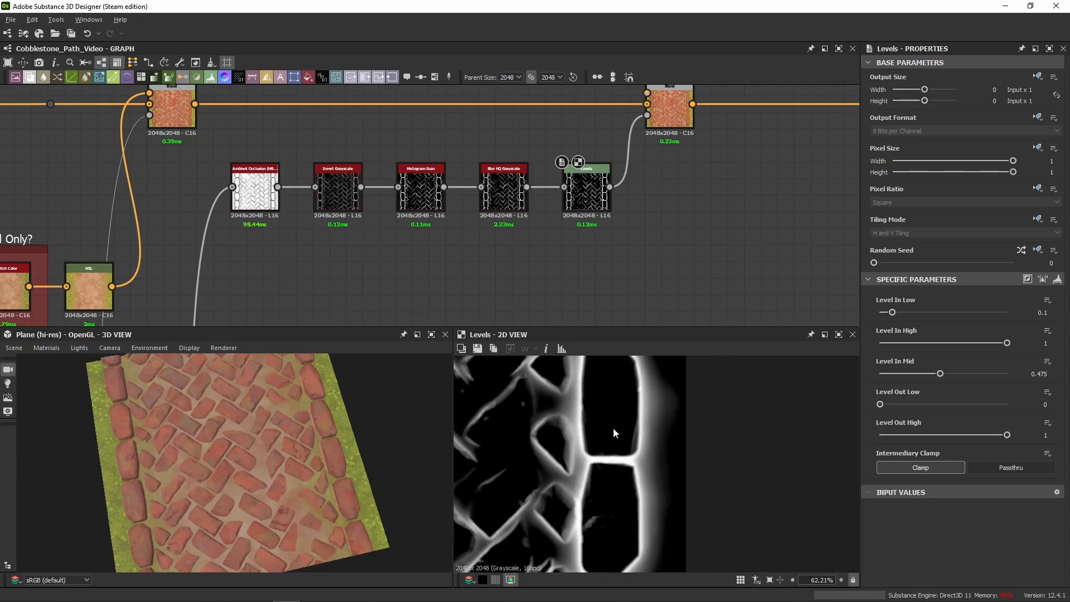
pyautogui.moveTo(613, 429); pyautogui.dragTo(941, 418, button='middle')
pyautogui.moveTo(468, 423); pyautogui.dragTo(705, 425, button='middle')
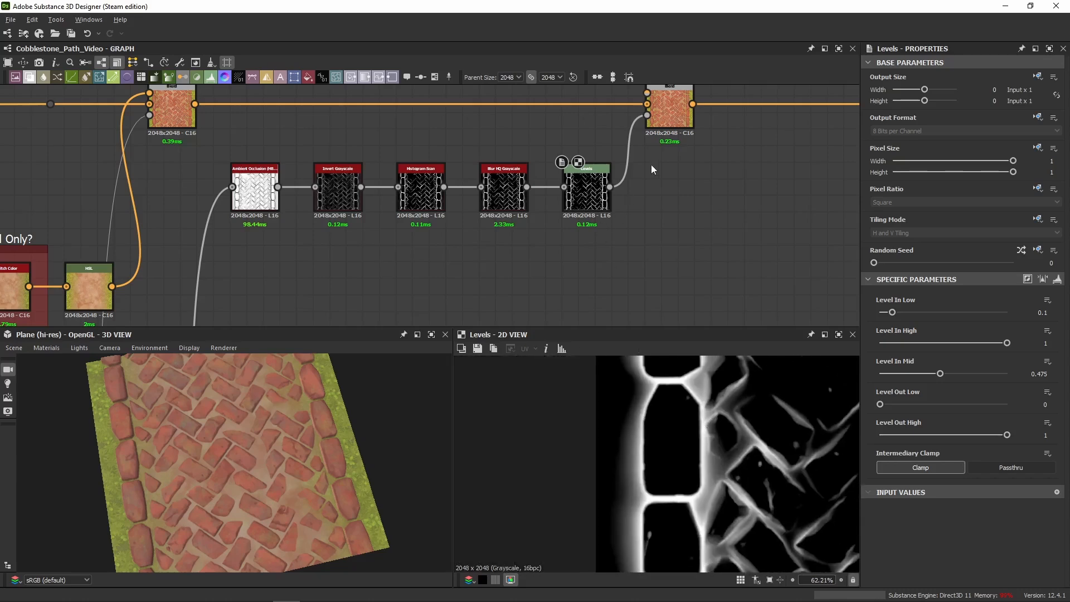
# Preview the final Blend result and examine the colour transitions around the border stones on both sides of the path
pyautogui.doubleClick(669, 108)
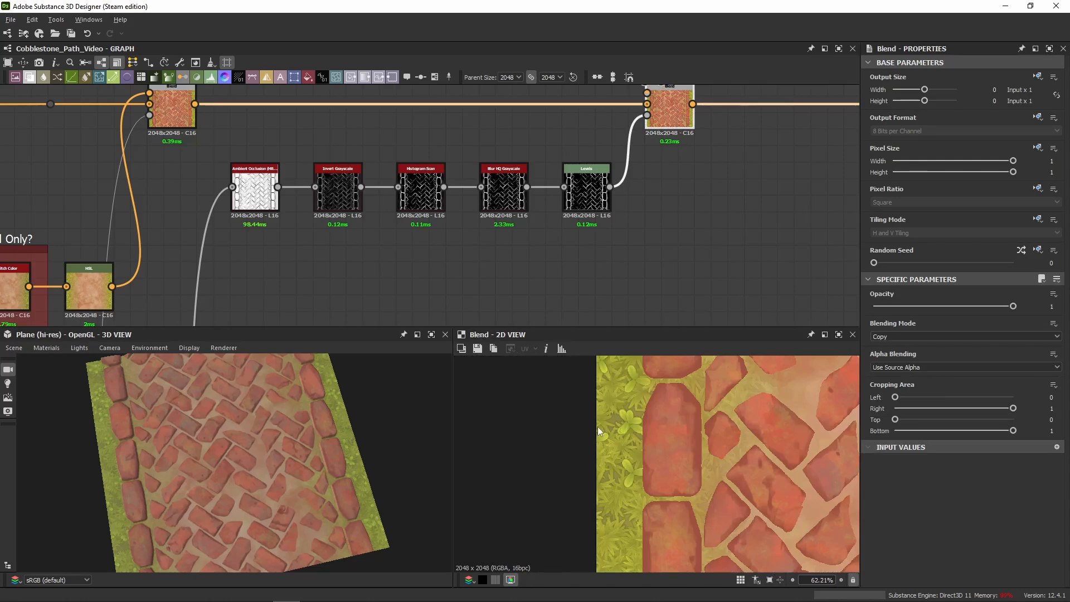
pyautogui.scroll(2, 612, 412)
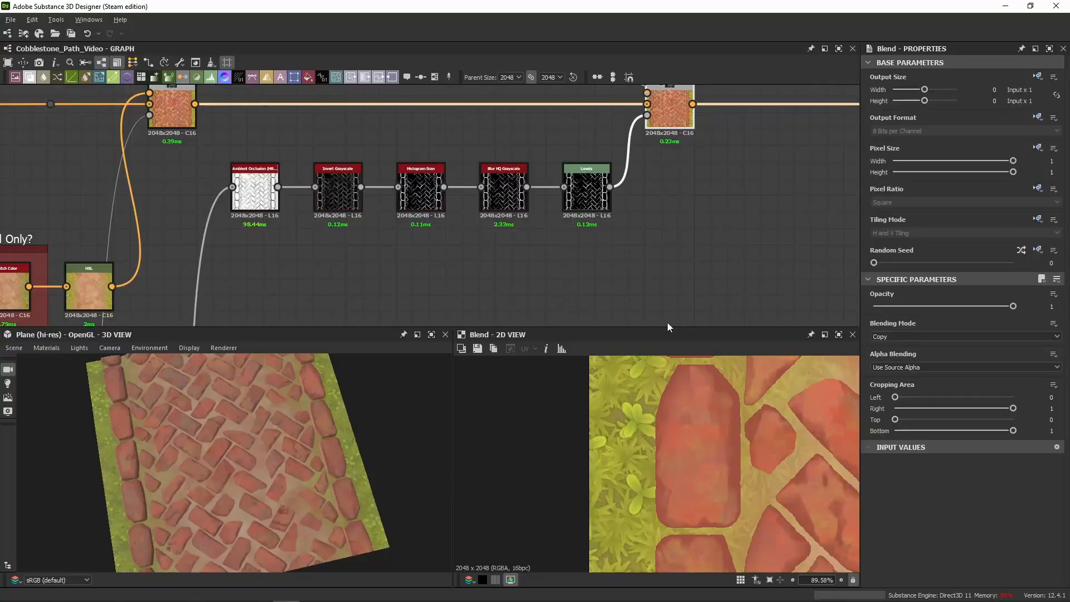
pyautogui.scroll(-3, 667, 489)
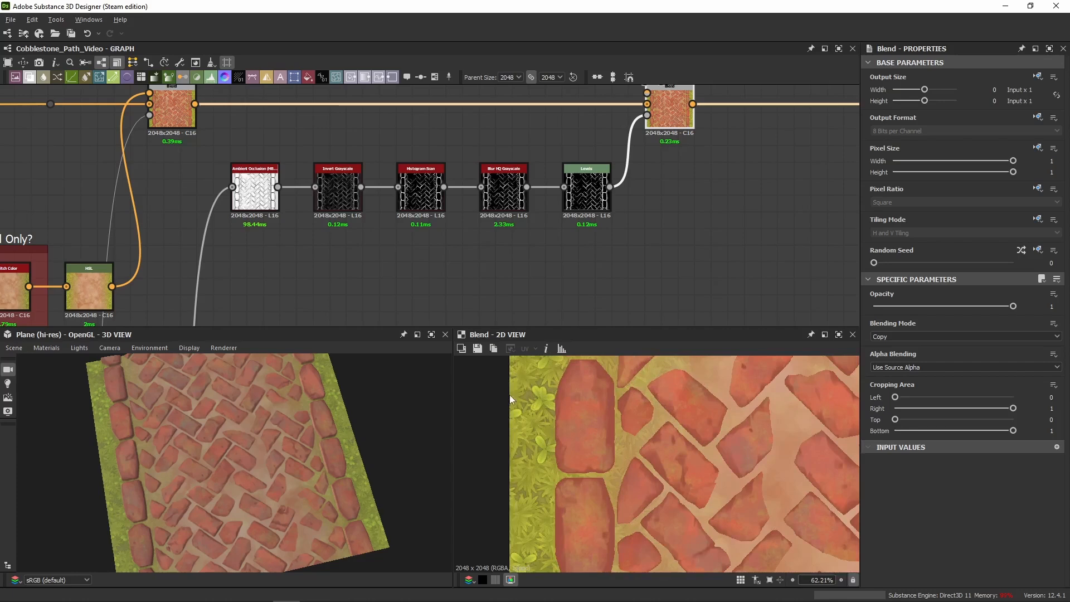
pyautogui.moveTo(719, 396); pyautogui.dragTo(518, 412, button='middle')
pyautogui.moveTo(696, 417); pyautogui.dragTo(412, 424, button='middle')
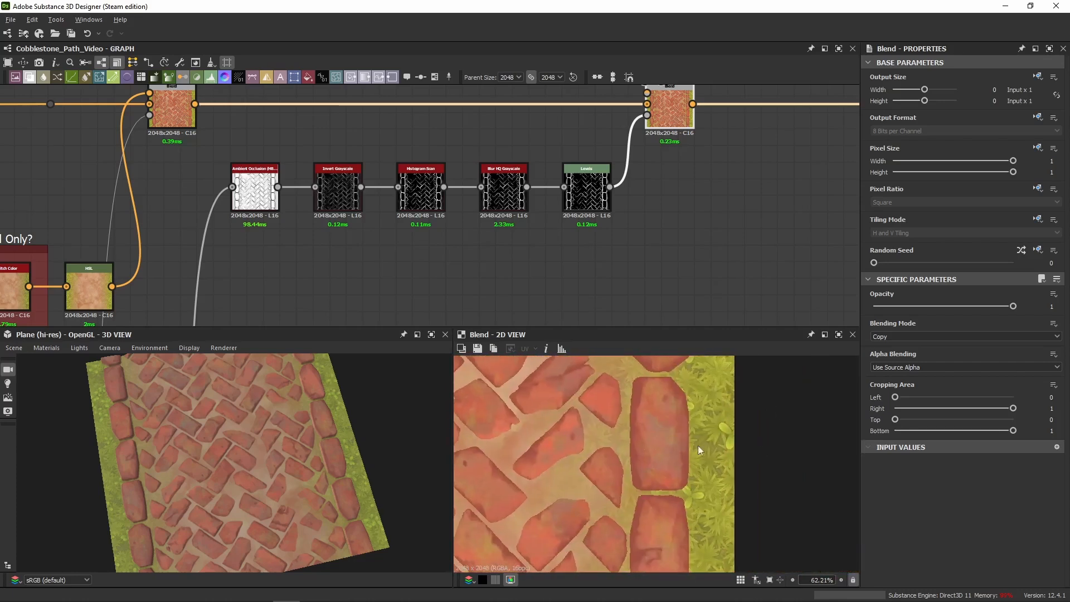
pyautogui.moveTo(697, 446); pyautogui.dragTo(752, 413, button='middle')
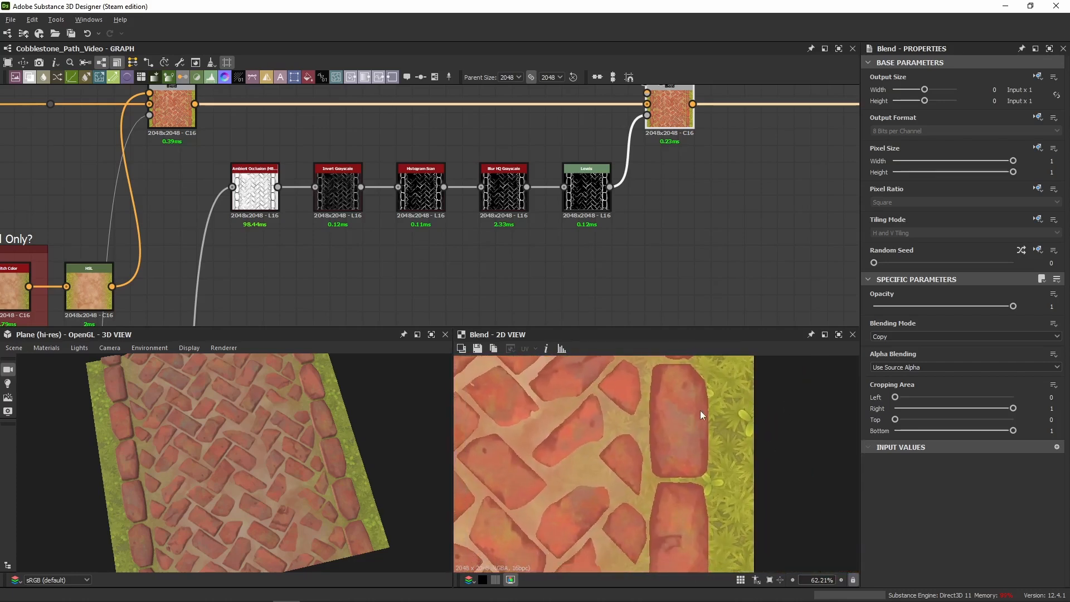
pyautogui.scroll(-6, 697, 412)
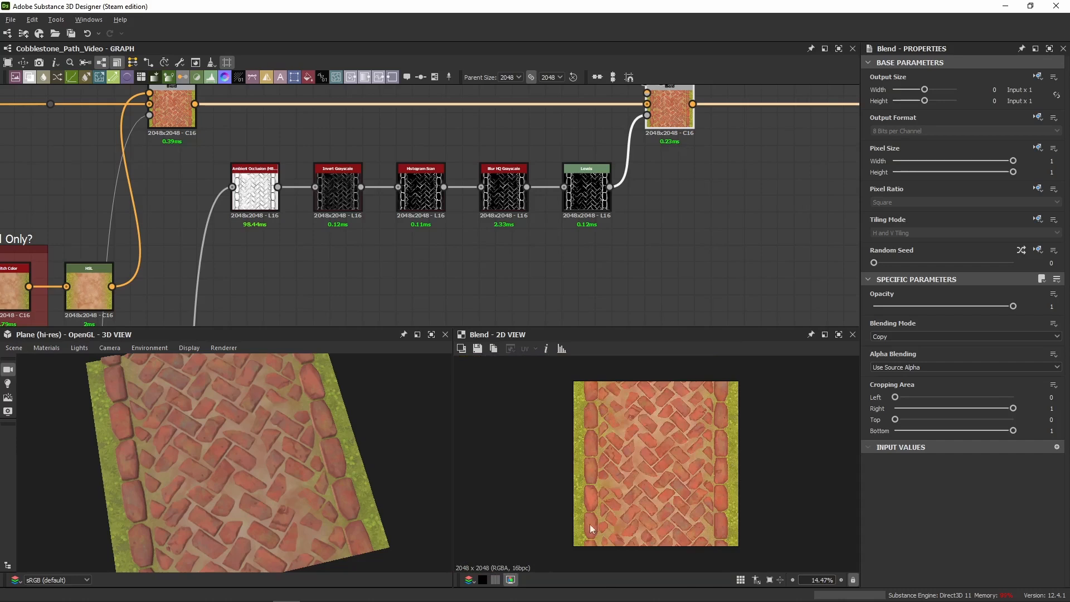
pyautogui.scroll(3, 582, 453)
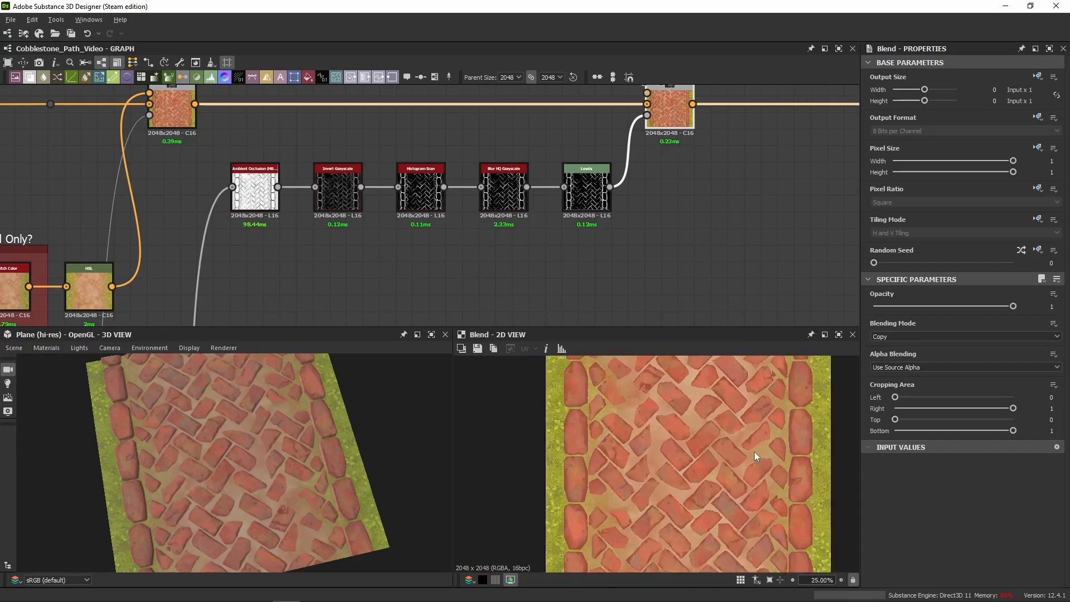
pyautogui.scroll(8, 609, 442)
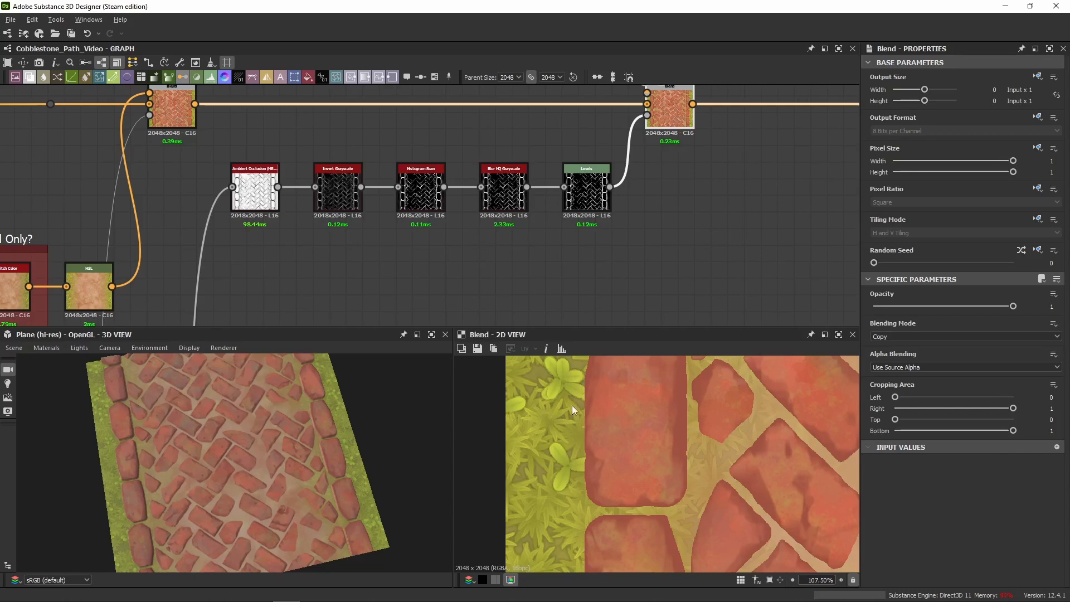
pyautogui.scroll(-2, 572, 410)
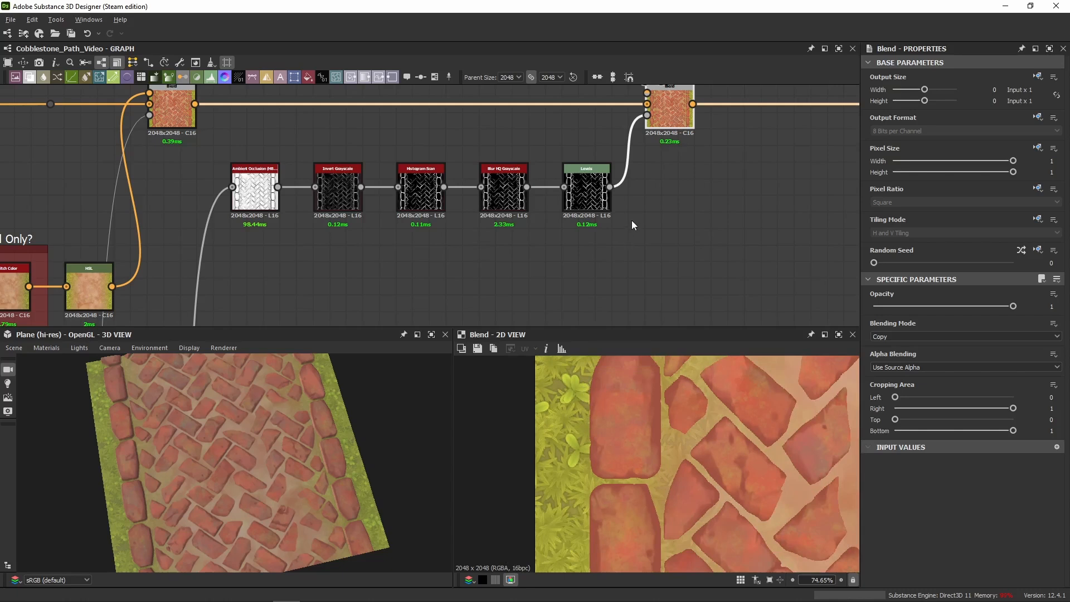
# Compare the Levels mask with the result of the Blend node it feeds
pyautogui.moveTo(646, 201); pyautogui.dragTo(430, 226, button='middle')
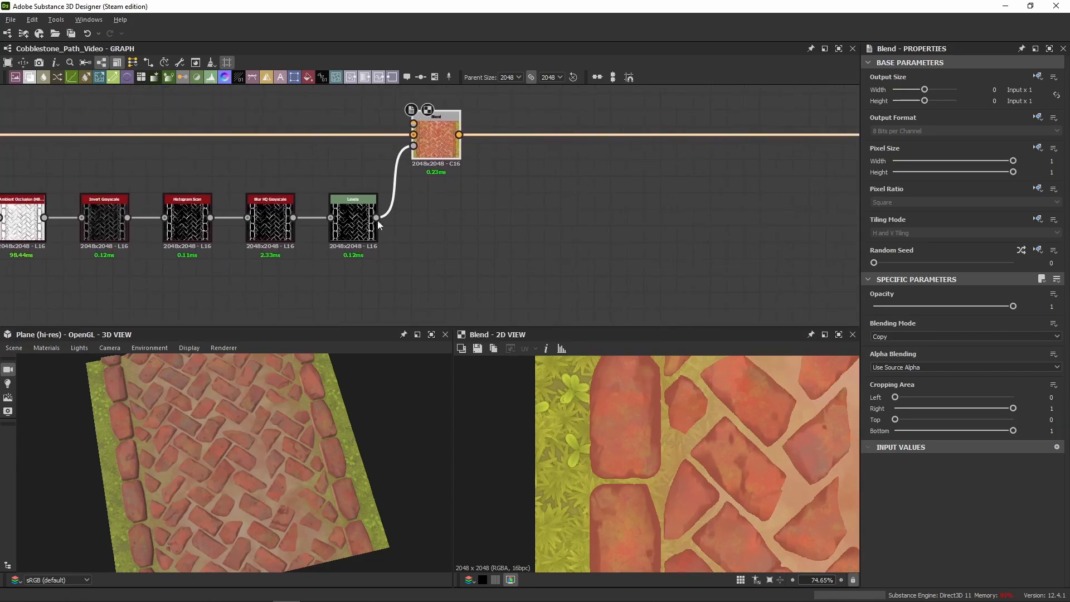
pyautogui.doubleClick(358, 221)
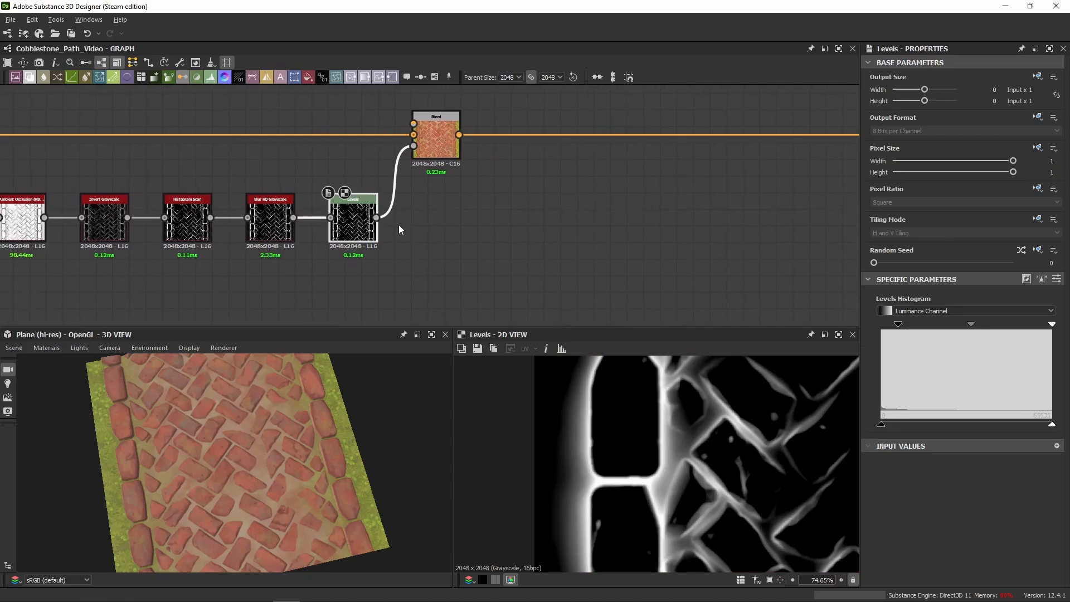
pyautogui.doubleClick(437, 135)
pyautogui.moveTo(457, 192); pyautogui.dragTo(725, 194, button='middle')
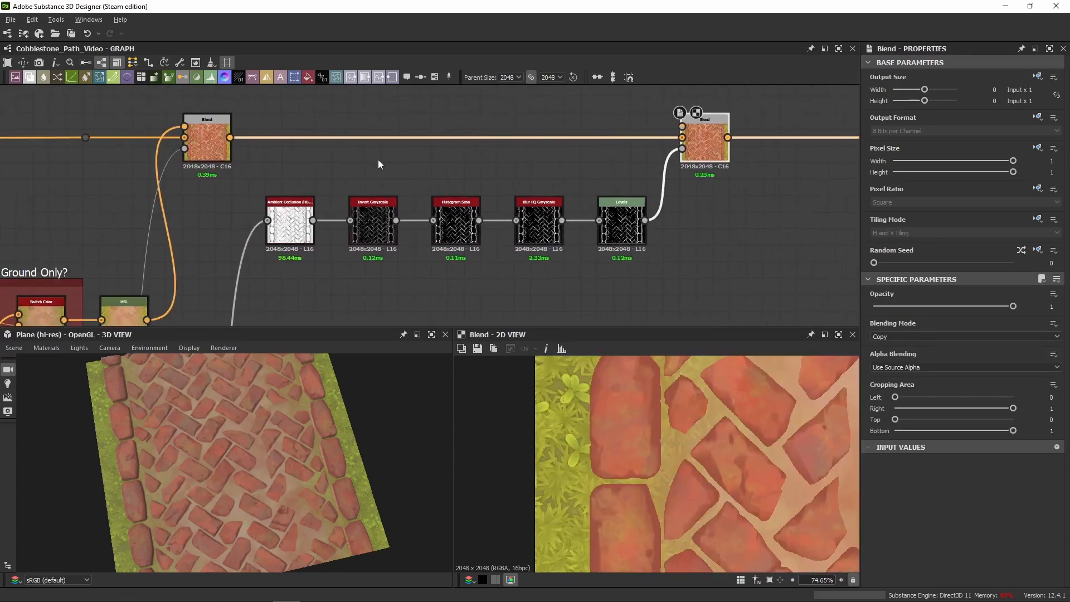
# Review the mask chain from Ambient Occlusion through Invert Grayscale, Histogram Scan and Blur HQ to Levels, showing the Levels settings as sliders
pyautogui.moveTo(276, 246); pyautogui.dragTo(394, 181, button='middle')
pyautogui.scroll(2, 394, 181)
pyautogui.click(395, 180)
pyautogui.moveTo(561, 173); pyautogui.dragTo(298, 181, button='middle')
pyautogui.doubleClick(291, 177)
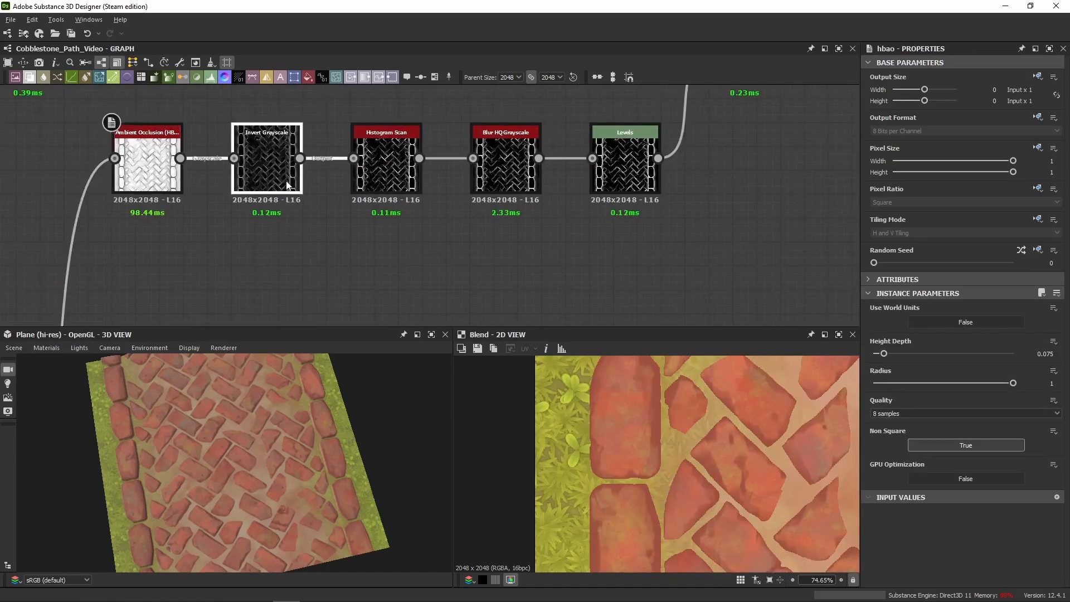
pyautogui.doubleClick(404, 181)
pyautogui.doubleClick(521, 178)
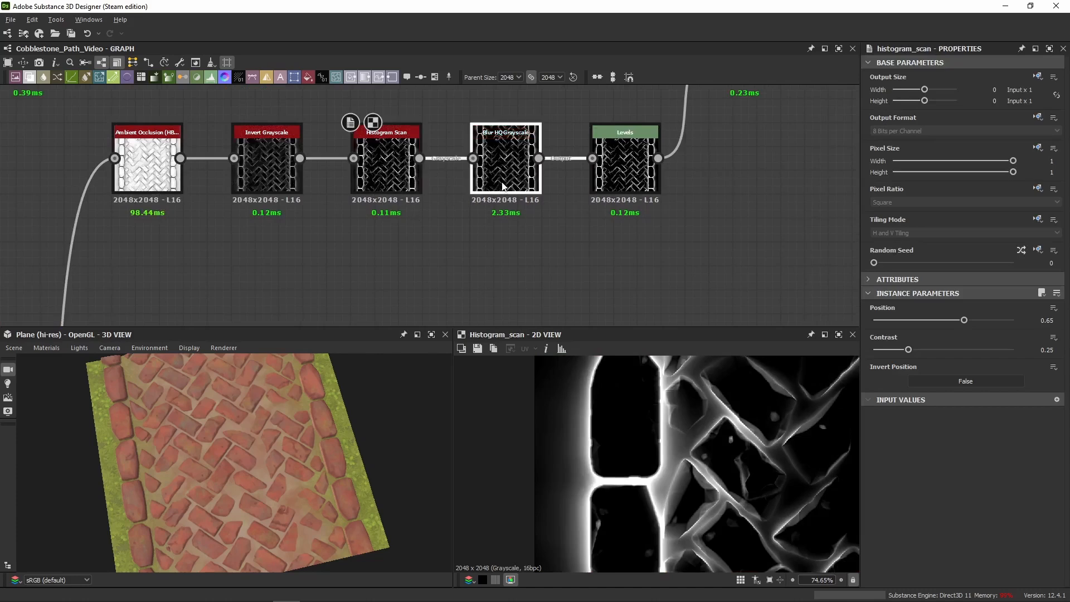
pyautogui.doubleClick(613, 184)
pyautogui.click(1056, 279)
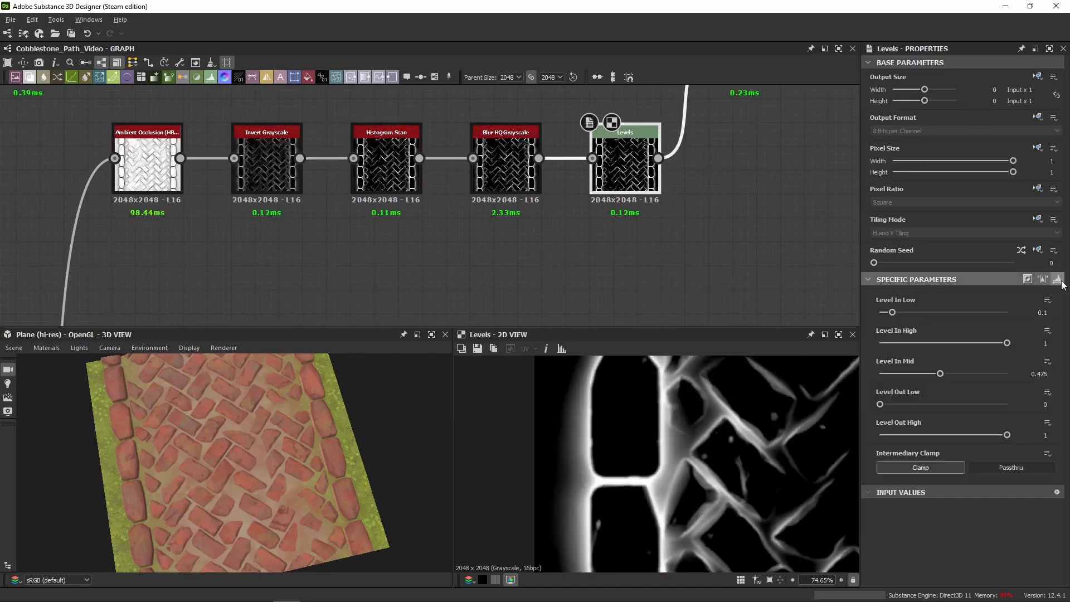
# Connect the ground HSL output to the final Blend's foreground input, routing the link through dot nodes above the mask chain
pyautogui.moveTo(700, 210); pyautogui.dragTo(396, 208, button='middle')
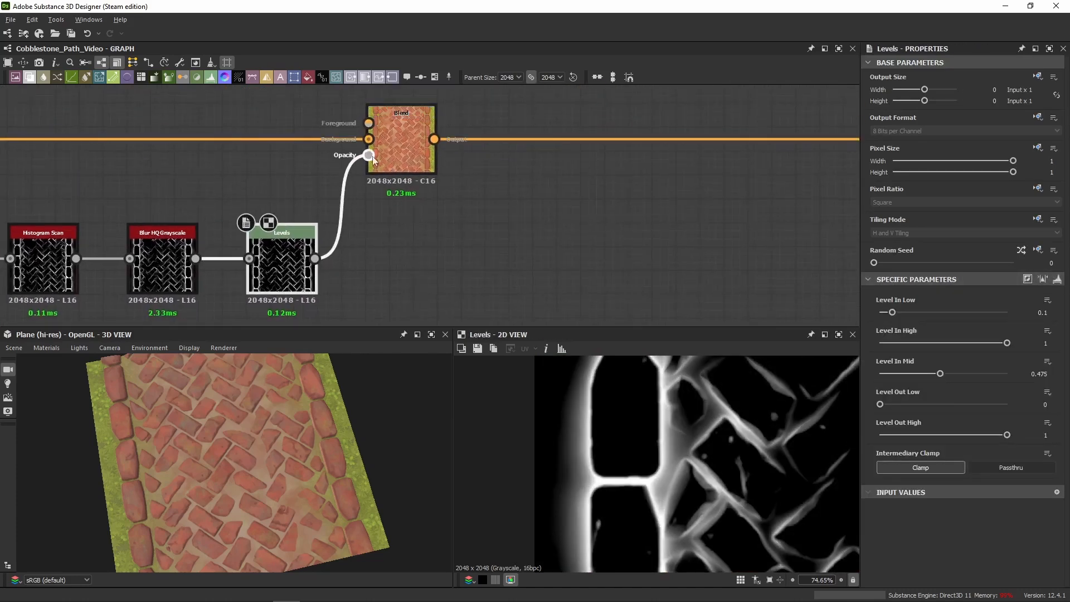
pyautogui.moveTo(361, 158); pyautogui.dragTo(589, 202, button='middle')
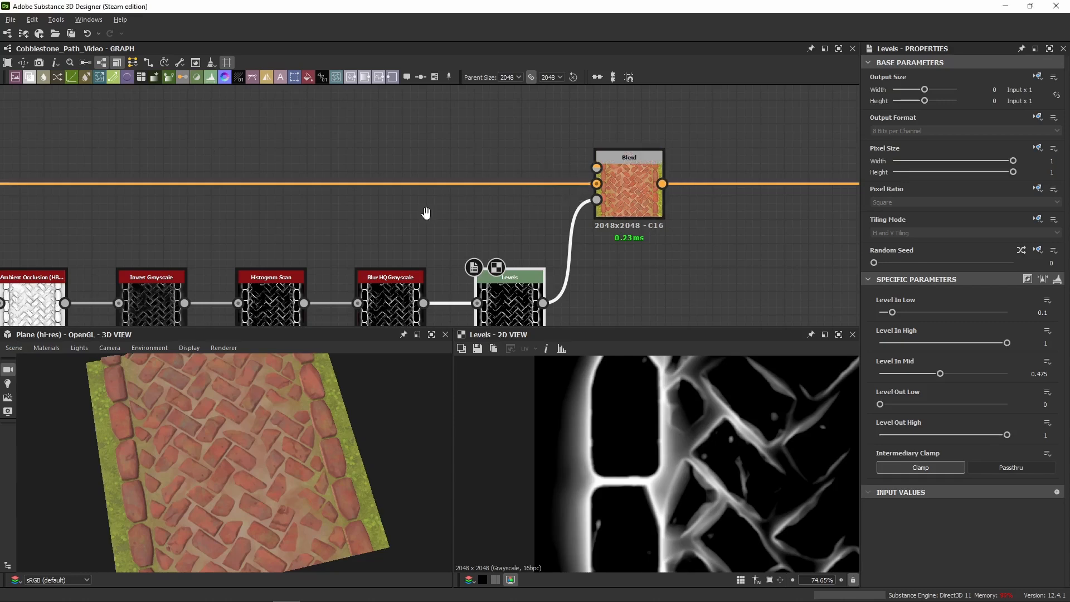
pyautogui.moveTo(425, 212); pyautogui.dragTo(719, 158, button='middle')
pyautogui.scroll(-3, 720, 158)
pyautogui.moveTo(400, 301); pyautogui.dragTo(267, 279, button='middle')
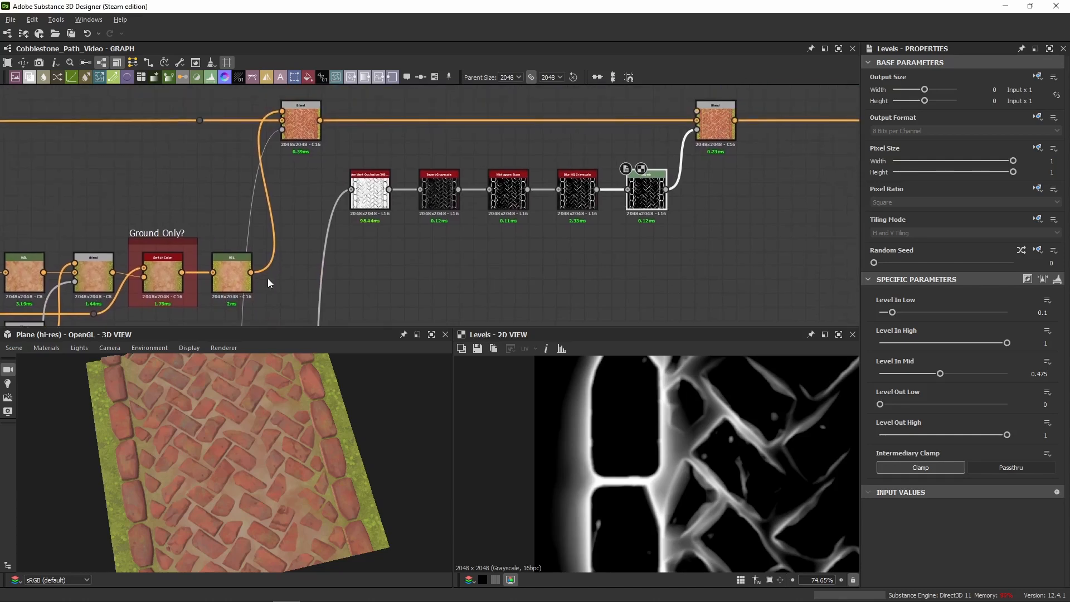
pyautogui.doubleClick(230, 284)
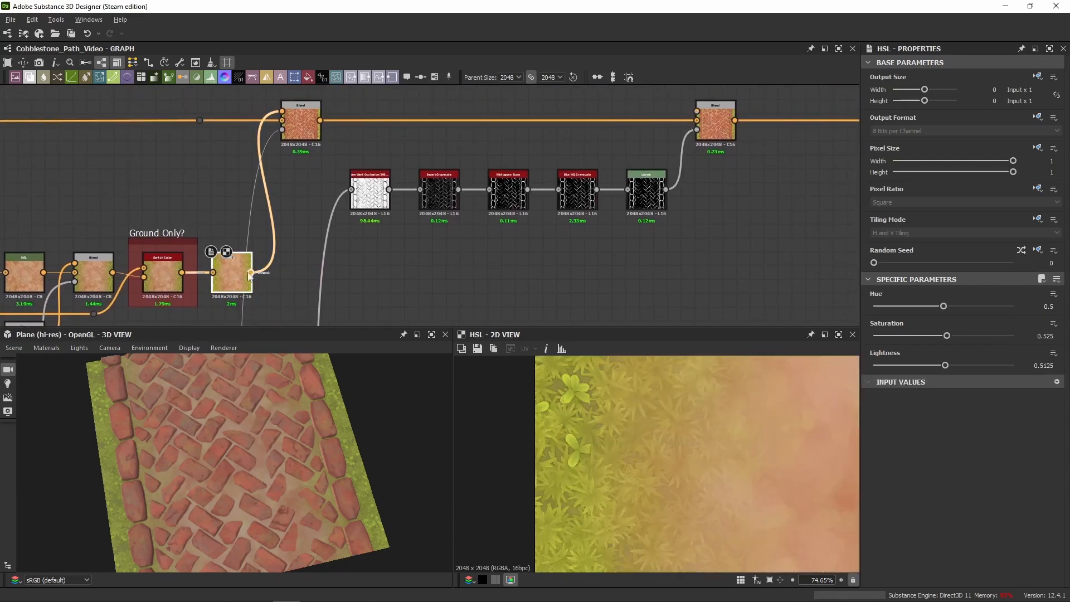
pyautogui.moveTo(251, 272); pyautogui.dragTo(697, 111)
pyautogui.click(647, 162)
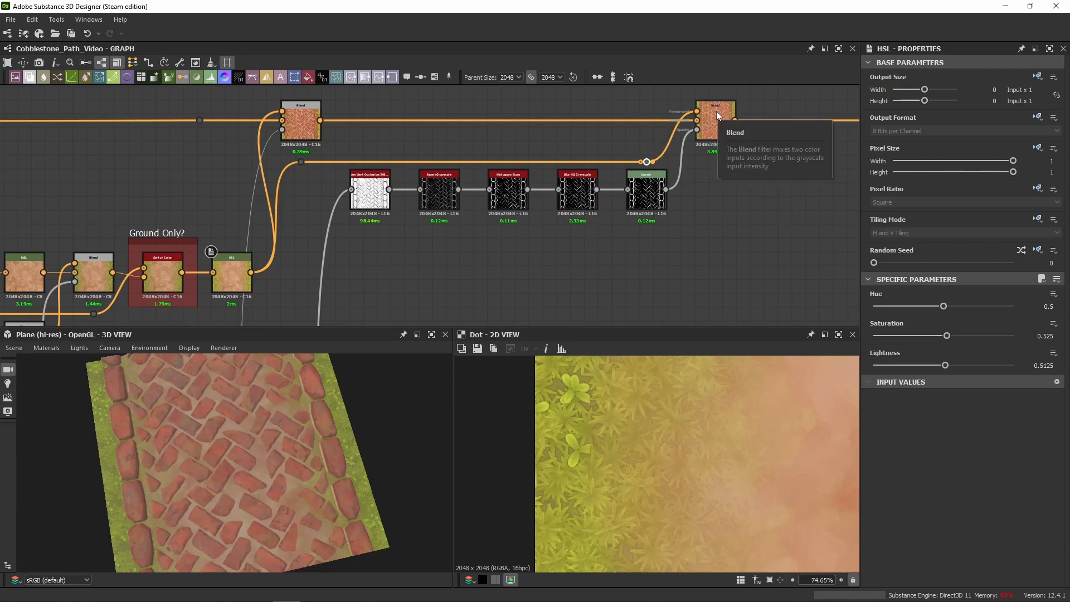
# Preview the final Blend and toggle the node off and on to compare the stone edges up close
pyautogui.doubleClick(717, 111)
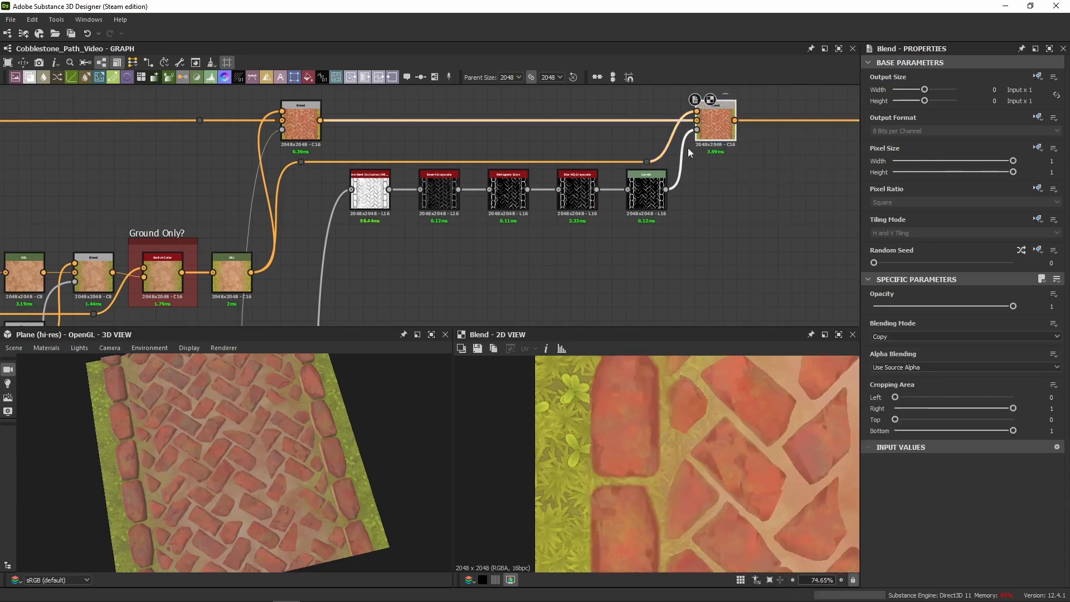
pyautogui.moveTo(796, 479); pyautogui.dragTo(610, 462, button='middle')
pyautogui.scroll(5, 610, 462)
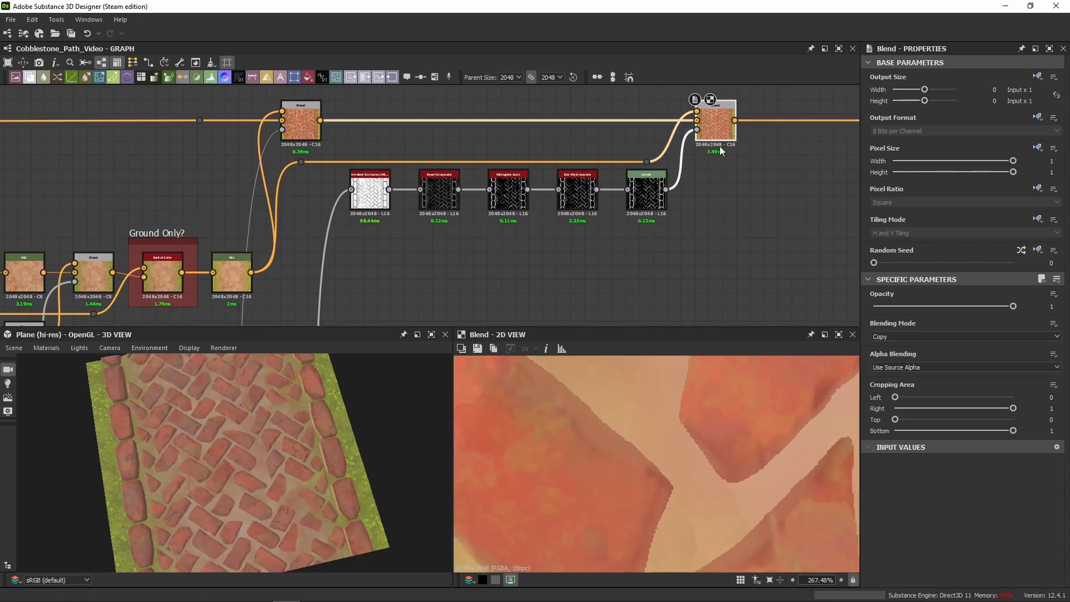
pyautogui.hotkey('shift', 'd')
pyautogui.hotkey('shift', 'd')
pyautogui.hotkey('shift', 'd')
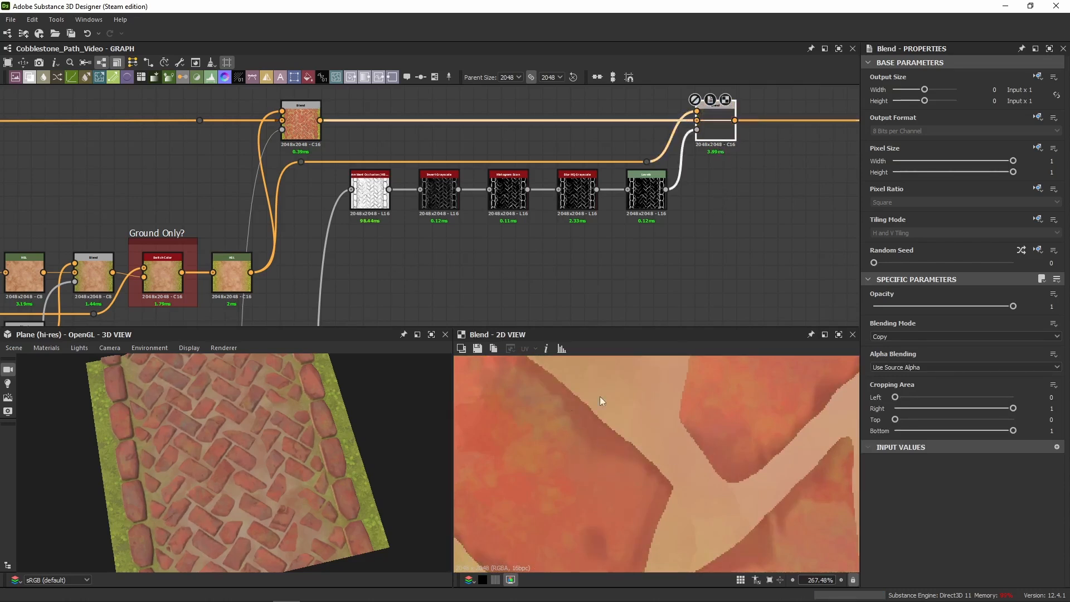
# Preview the ground HSL colour, re-enable the final Blend and examine the edges of a border stone up close
pyautogui.click(228, 280)
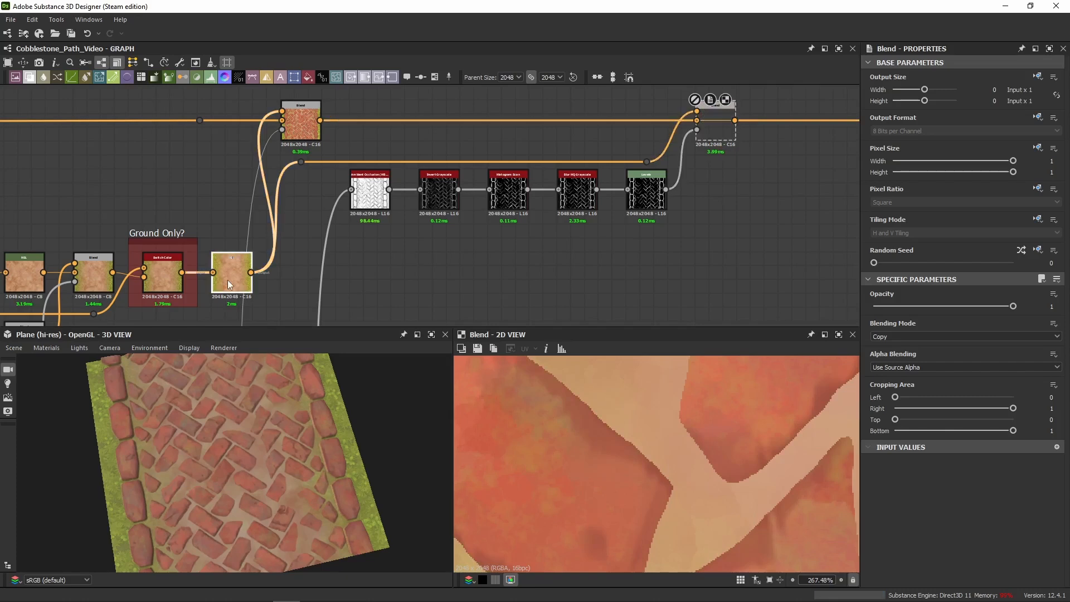
pyautogui.scroll(-9, 602, 413)
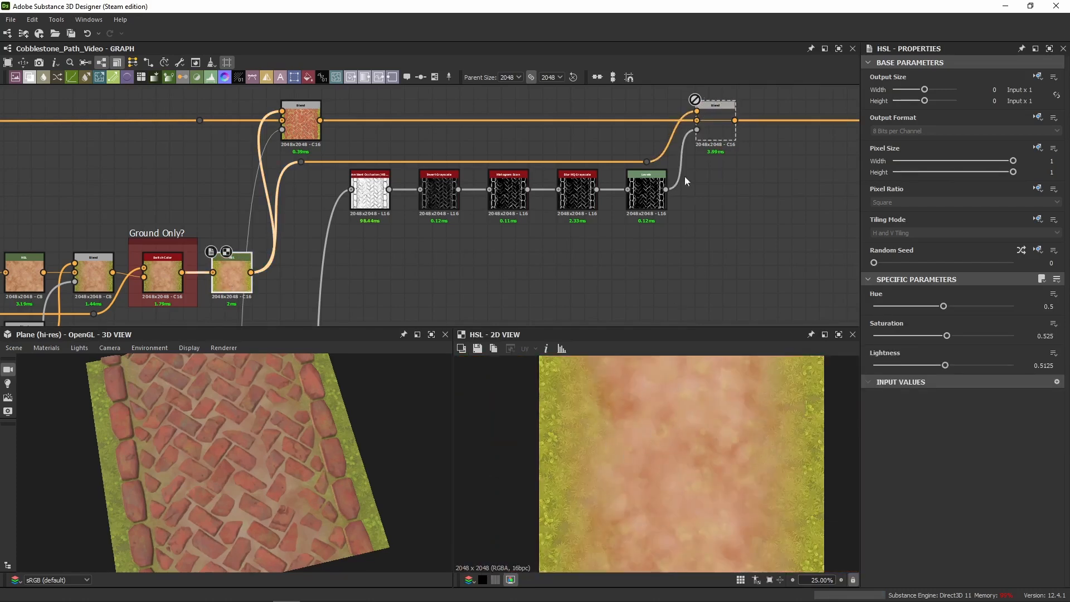
pyautogui.doubleClick(709, 134)
pyautogui.hotkey('shift', 'd')
pyautogui.scroll(10, 563, 432)
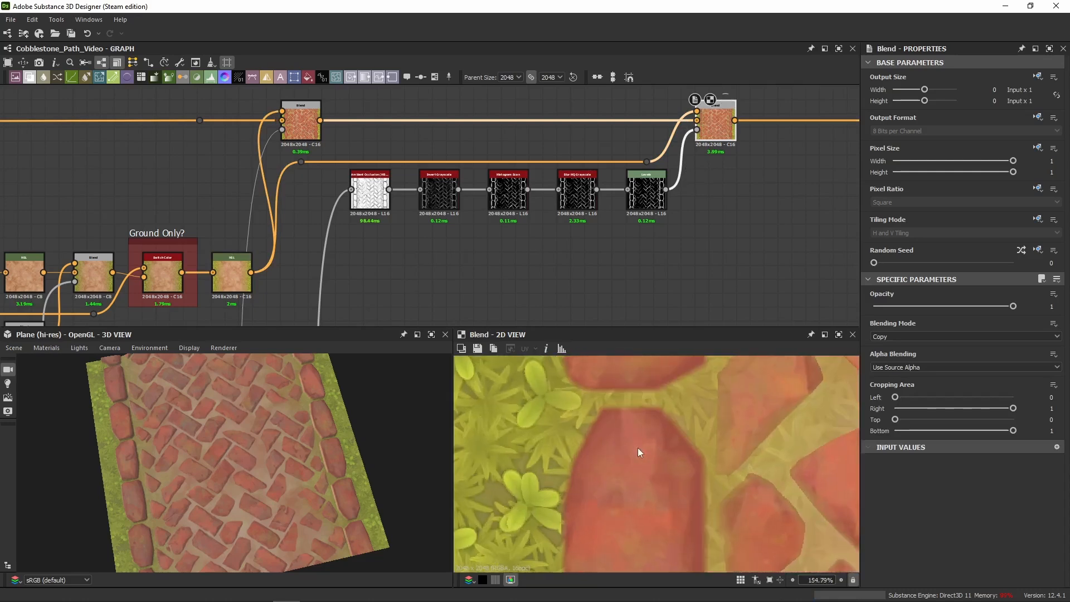
pyautogui.scroll(4, 607, 440)
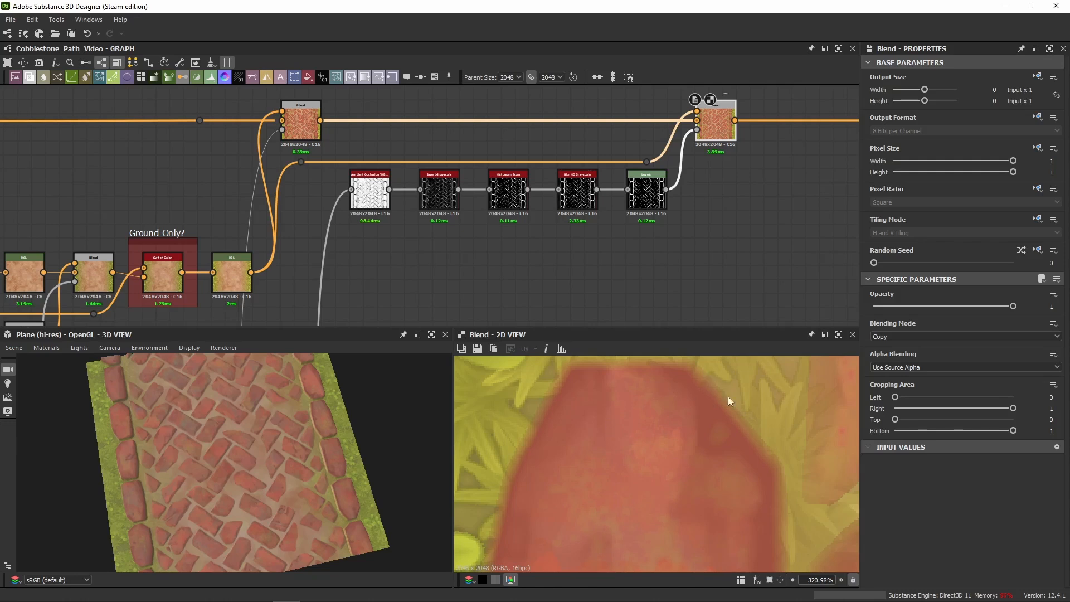
pyautogui.scroll(3, 707, 381)
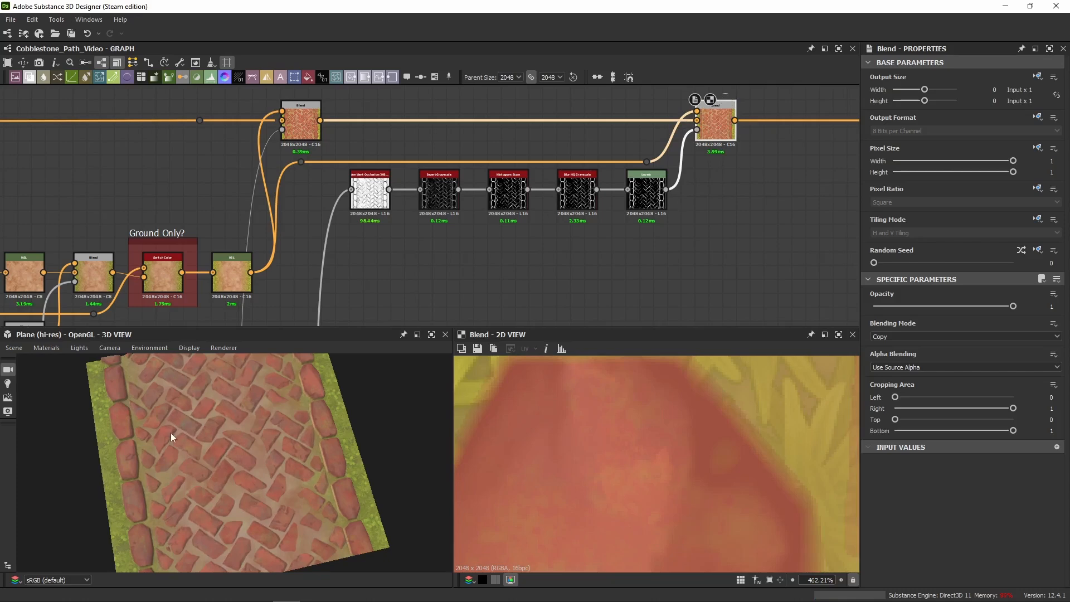
# Inspect the stones at a low angle in the 3D view while switching the final Blend off and on
pyautogui.scroll(5, 205, 457)
pyautogui.scroll(3, 207, 461)
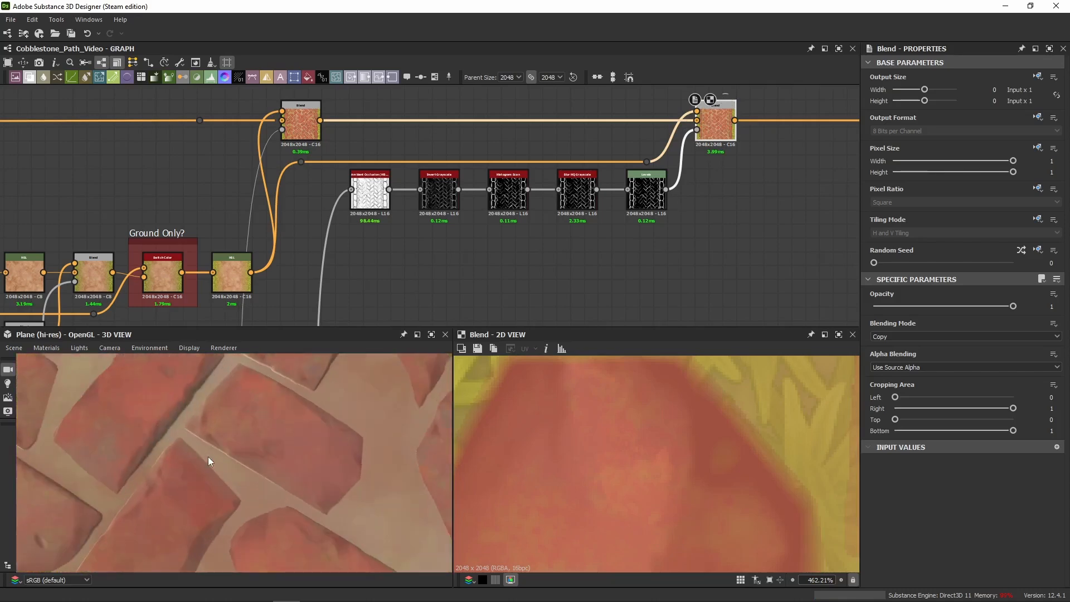
pyautogui.moveTo(219, 456)
pyautogui.mouseDown()
pyautogui.moveTo(215, 429)
pyautogui.moveTo(146, 417)
pyautogui.moveTo(246, 462)
pyautogui.moveTo(225, 449)
pyautogui.mouseUp()
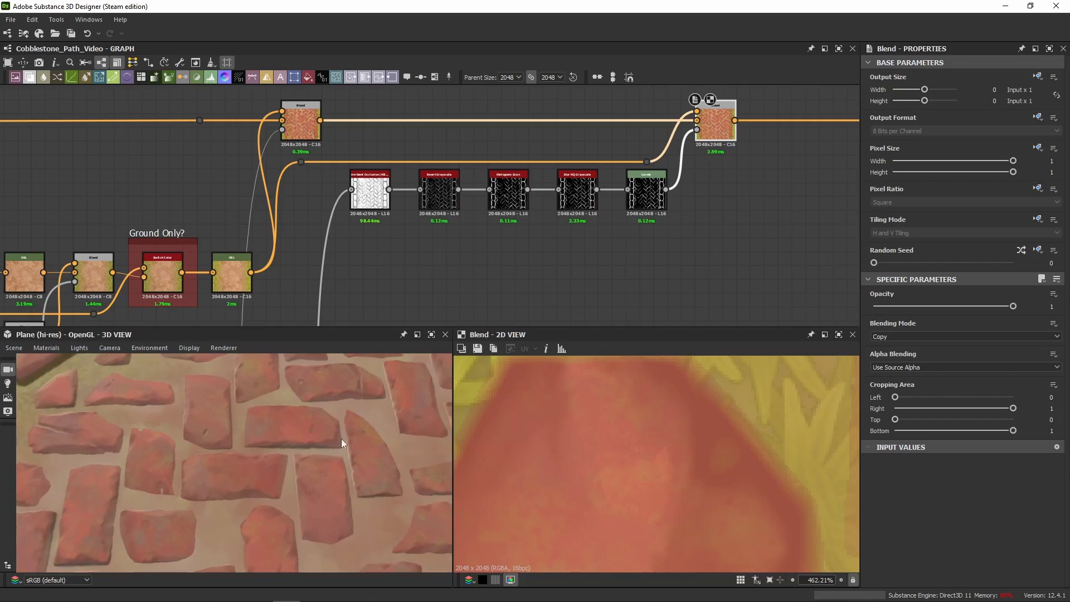
pyautogui.hotkey('shift', 'd')
pyautogui.hotkey('shift', 'd')
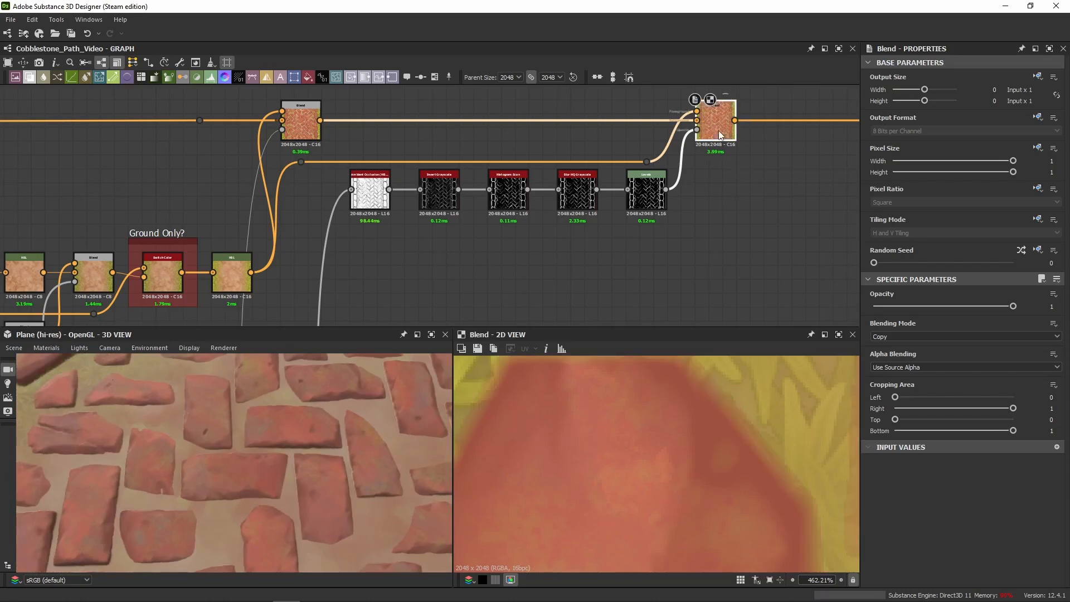
# Compare a single stone's edges close up in the 3D view with the final Blend disabled and enabled, leaving it enabled
pyautogui.hotkey('shift', 'd')
pyautogui.moveTo(342, 395); pyautogui.dragTo(286, 434, button='middle')
pyautogui.moveTo(287, 435); pyautogui.dragTo(254, 486, button='right')
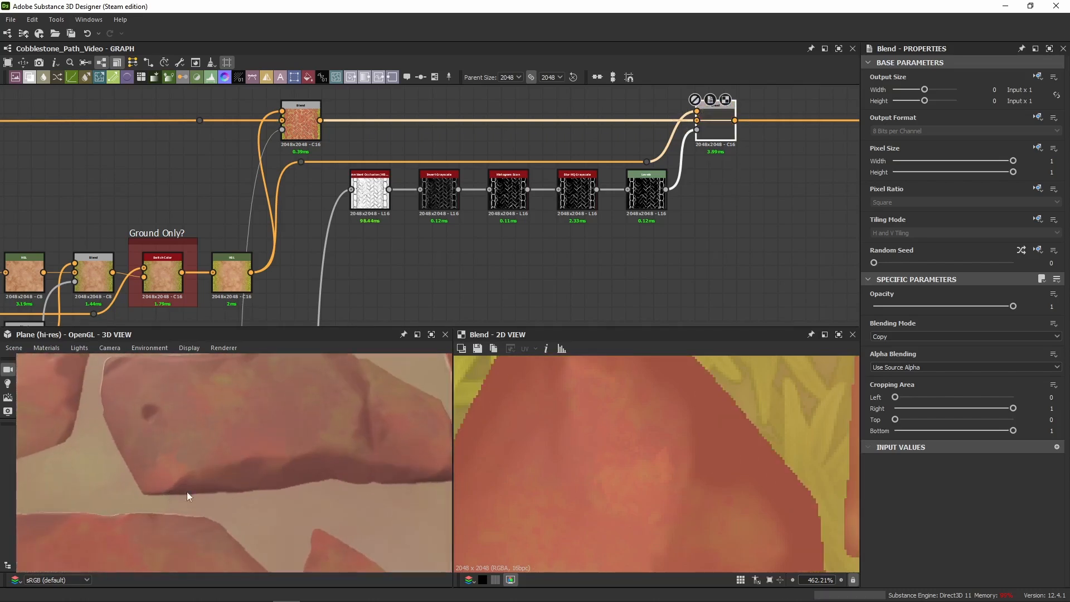
pyautogui.hotkey('shift', 'd')
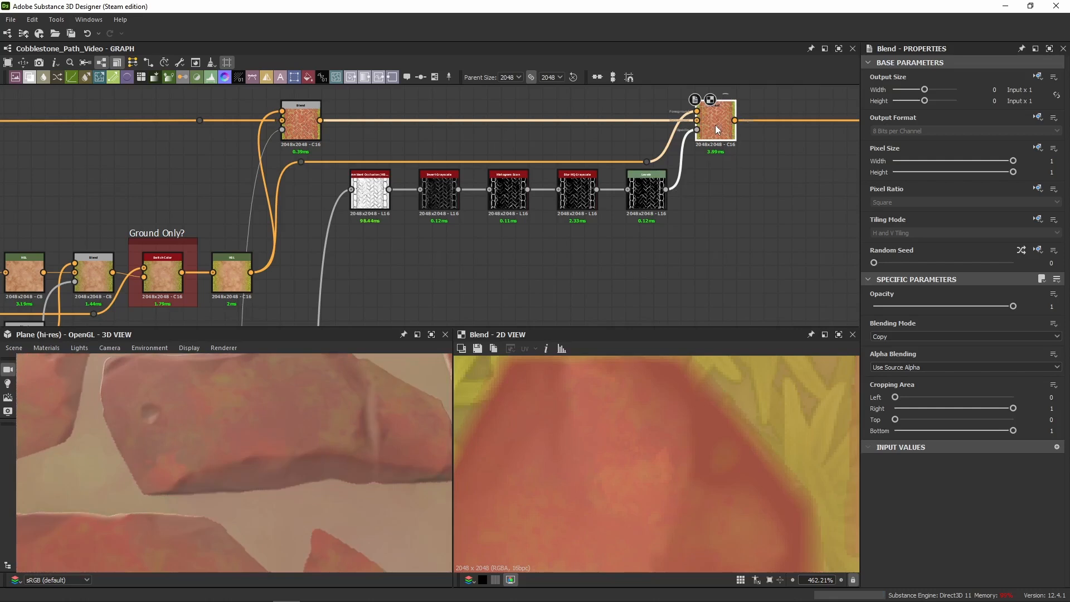
pyautogui.hotkey('shift', 'd')
pyautogui.hotkey('shift', 'd')
pyautogui.hotkey('shift', 'd')
pyautogui.hotkey('shift', 'd')
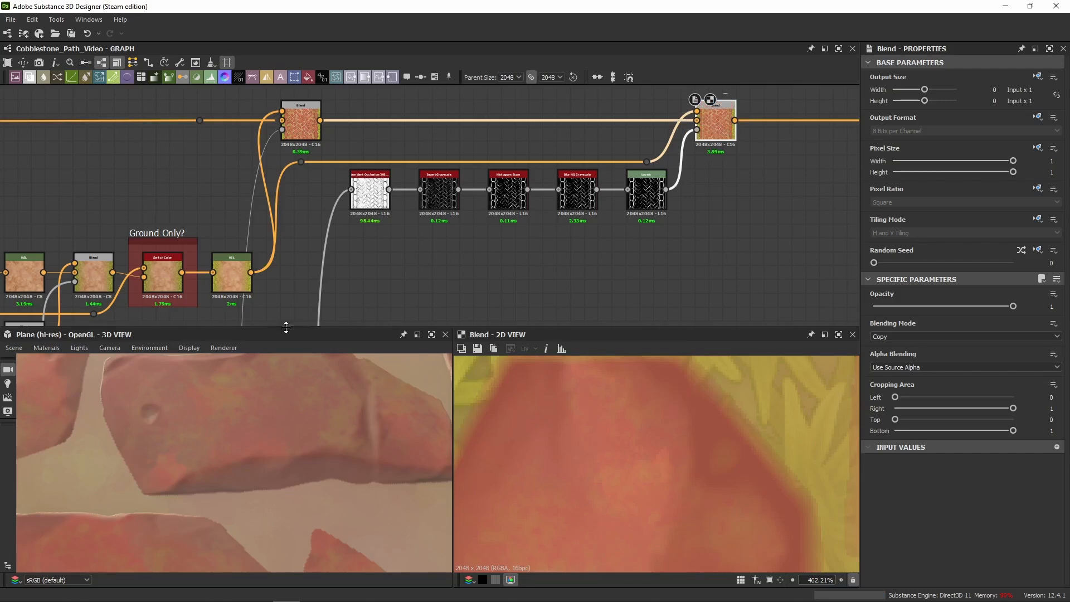
pyautogui.scroll(-10, 533, 440)
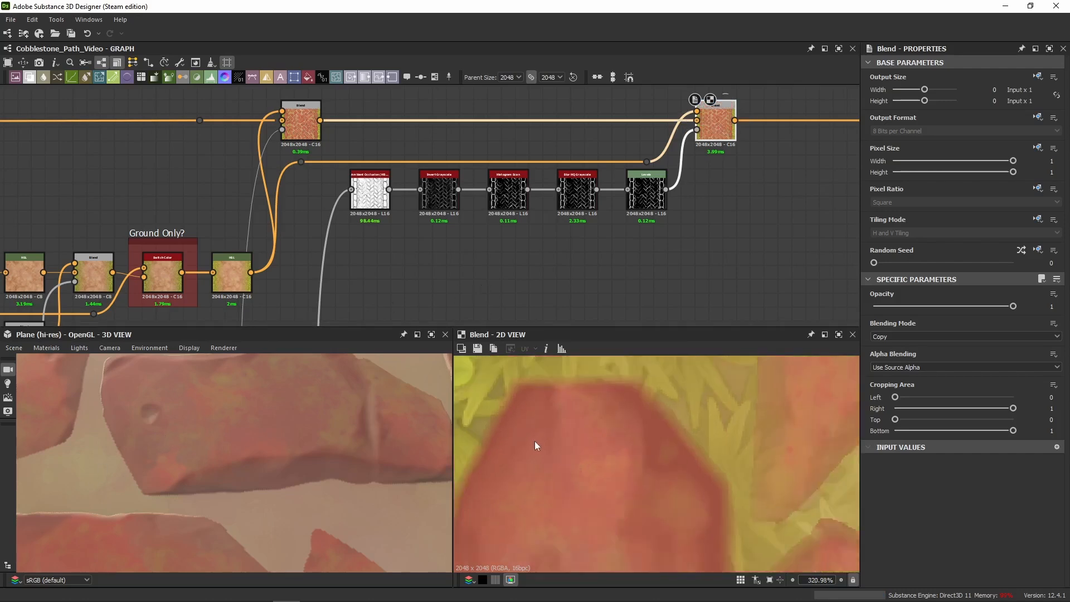
# Duplicate the framed Ground Only? Switch Color node, place the copy beside the final Blend and disconnect both of its inputs
pyautogui.scroll(-3, 212, 429)
pyautogui.scroll(-5, 209, 426)
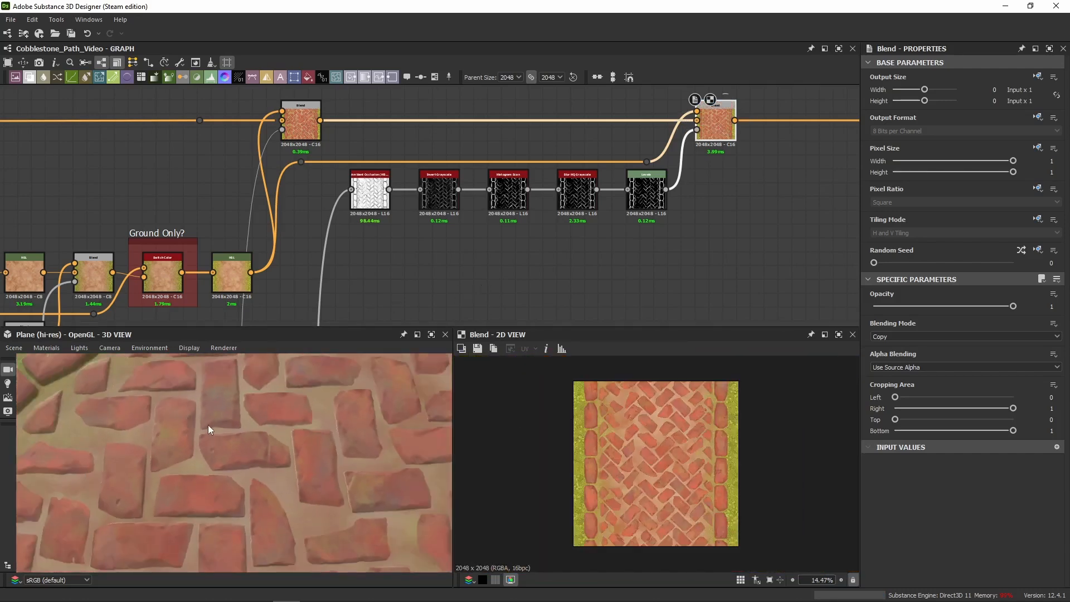
pyautogui.moveTo(764, 179); pyautogui.dragTo(466, 222, button='middle')
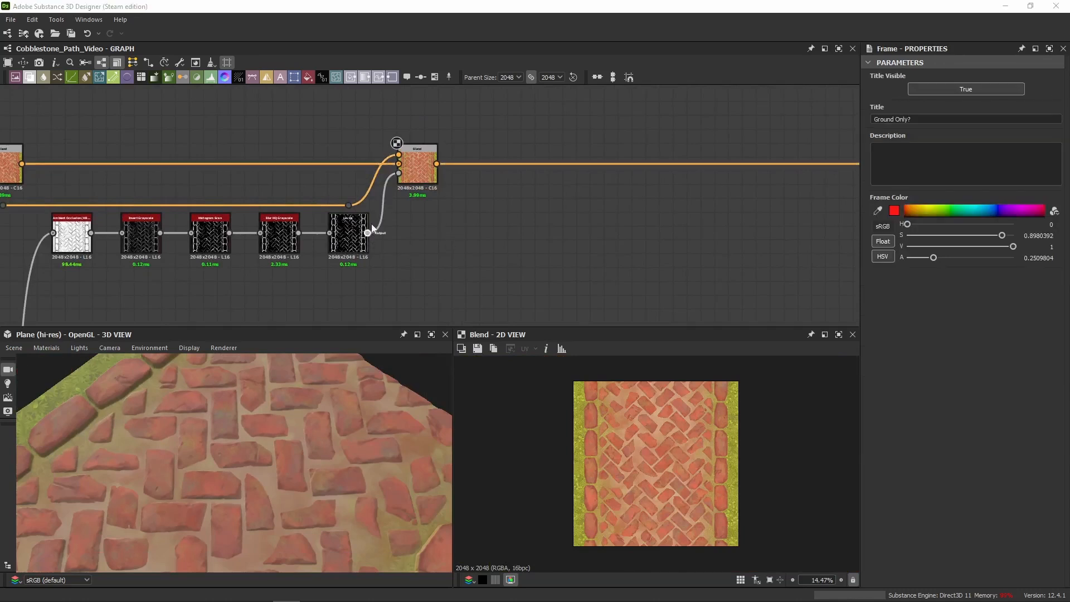
pyautogui.moveTo(371, 223); pyautogui.dragTo(532, 207, button='middle')
pyautogui.scroll(-3, 532, 207)
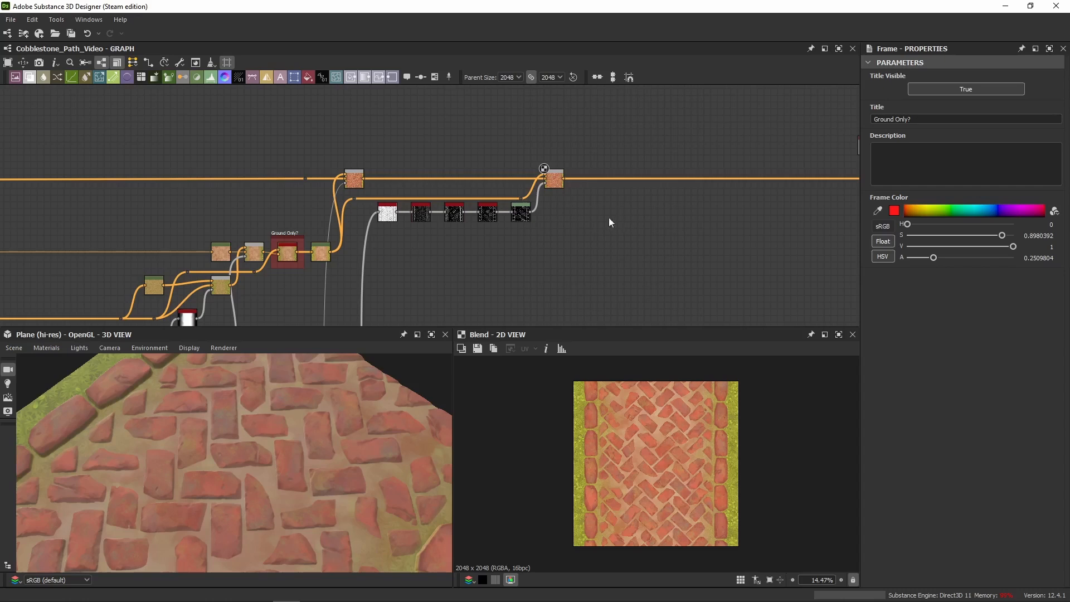
pyautogui.moveTo(286, 264); pyautogui.dragTo(281, 273)
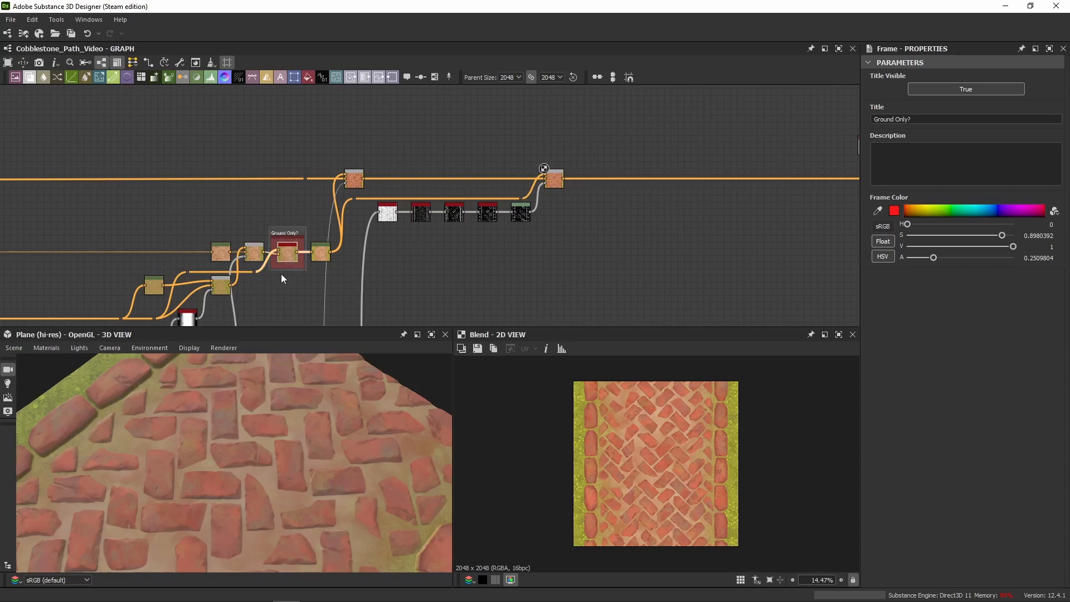
pyautogui.hotkey('ctrl', 'c')
pyautogui.hotkey('ctrl', 'v')
pyautogui.scroll(3, 494, 223)
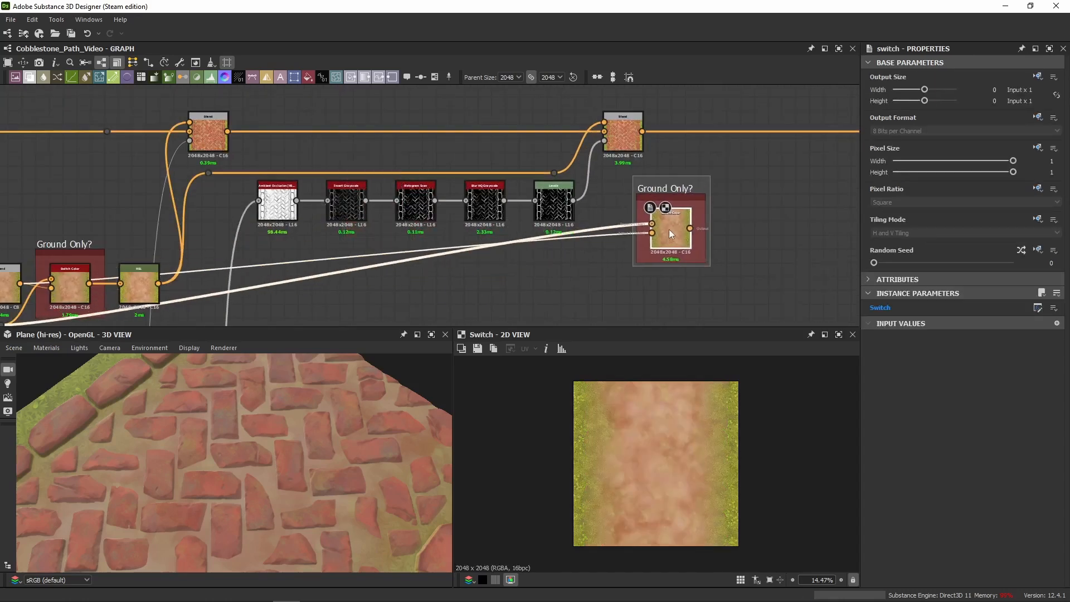
pyautogui.click(751, 222)
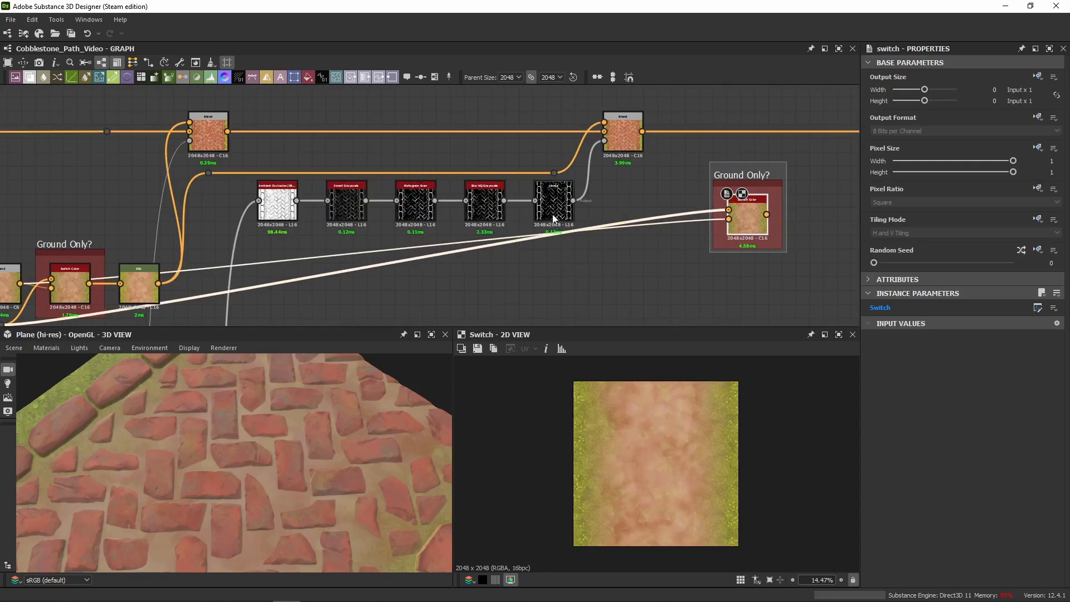
pyautogui.keyDown('alt'); pyautogui.click(728, 209); pyautogui.keyUp('alt')
pyautogui.keyDown('alt'); pyautogui.click(728, 219); pyautogui.keyUp('alt')
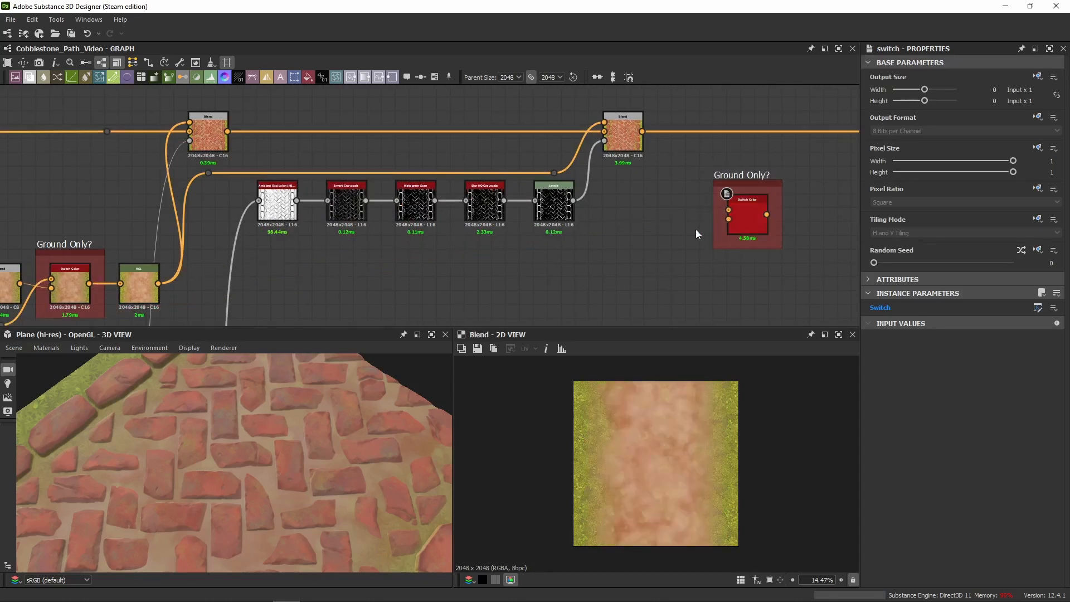
# Connect the final Blend to the copied switch's Input 2 (False), and route the ground colour through a new dot into Input 1 (True)
pyautogui.moveTo(676, 215); pyautogui.dragTo(602, 213, button='middle')
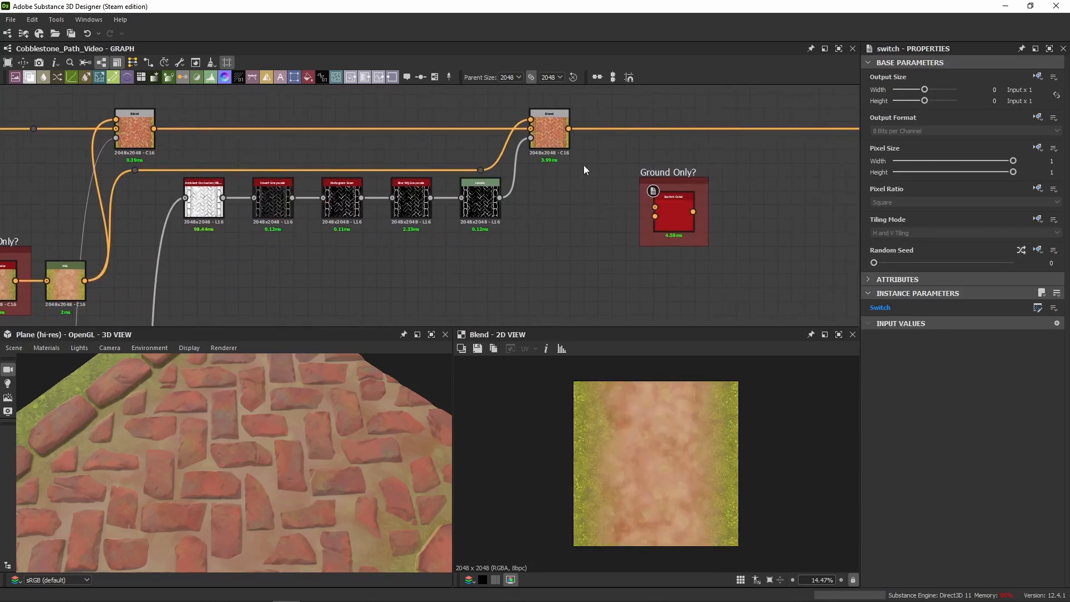
pyautogui.moveTo(569, 129); pyautogui.dragTo(656, 218)
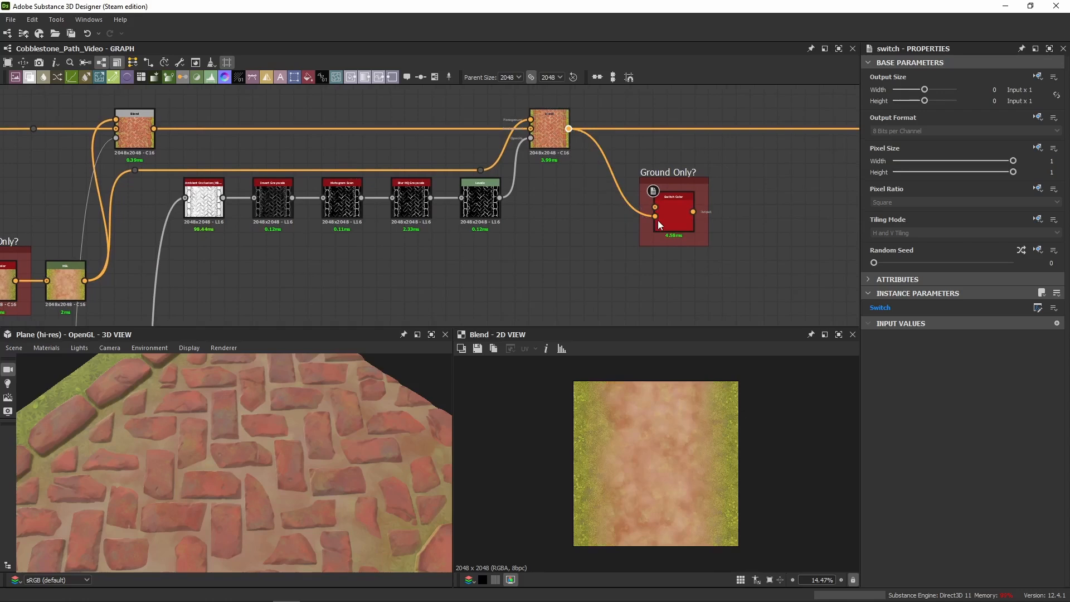
pyautogui.scroll(4, 487, 170)
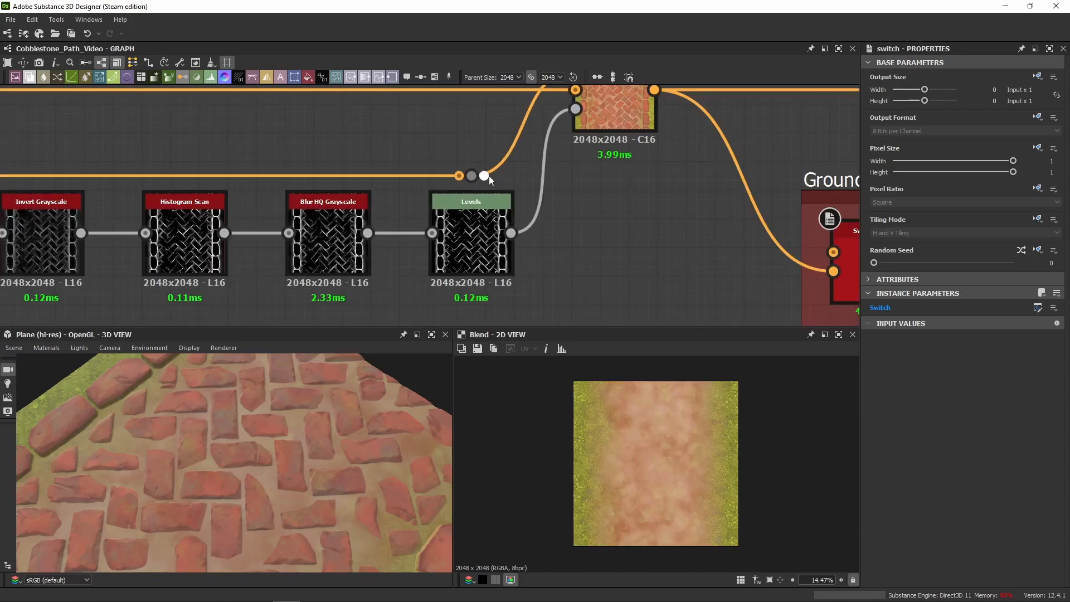
pyautogui.moveTo(471, 176); pyautogui.dragTo(615, 180)
pyautogui.moveTo(644, 177); pyautogui.dragTo(507, 183, button='middle')
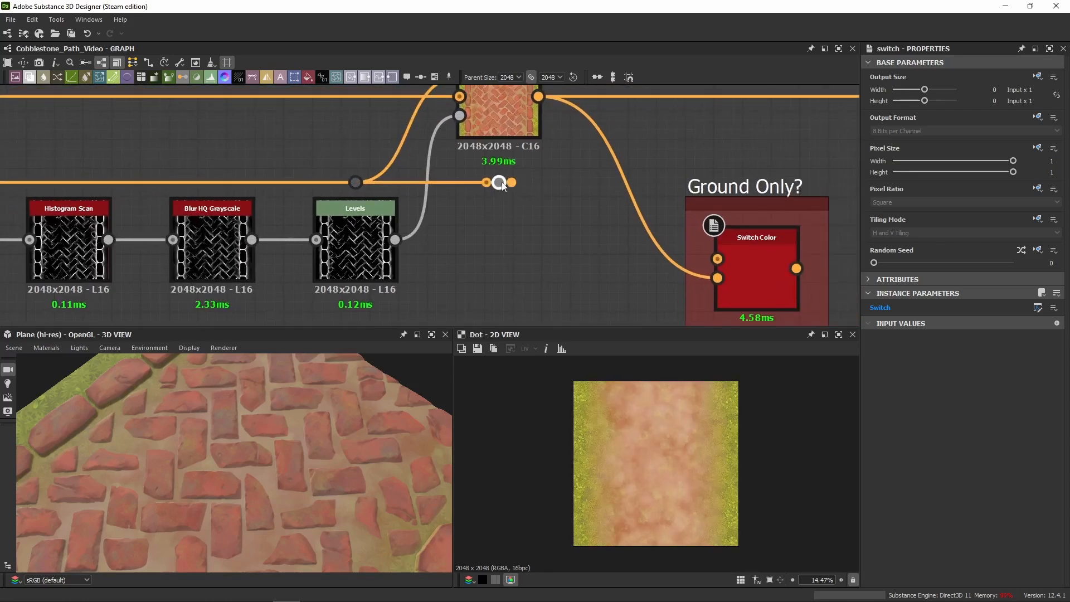
pyautogui.moveTo(617, 192); pyautogui.dragTo(717, 259)
pyautogui.click(787, 167)
pyautogui.moveTo(762, 167); pyautogui.dragTo(468, 173, button='middle')
pyautogui.scroll(-3, 463, 173)
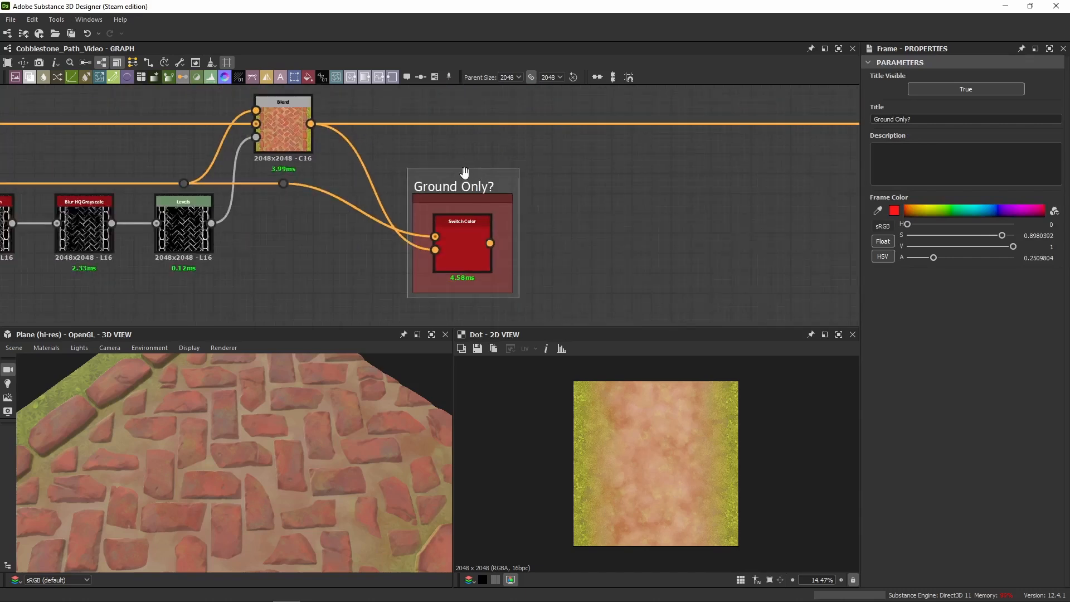
# Connect the copied switch's output to the Base Color line and align its frame directly after the final Blend
pyautogui.click(634, 132)
pyautogui.moveTo(489, 243); pyautogui.dragTo(585, 127)
pyautogui.moveTo(451, 262); pyautogui.dragTo(371, 146)
pyautogui.click(380, 202)
pyautogui.moveTo(362, 139); pyautogui.dragTo(402, 202, button='middle')
pyautogui.scroll(3, 402, 200)
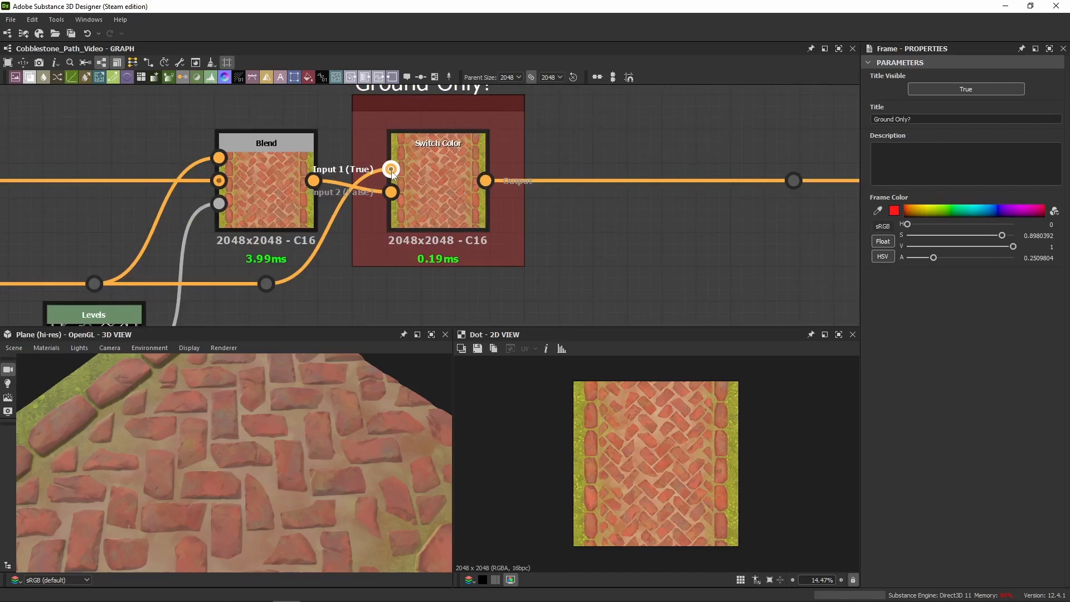
# Preview the ground colour and the Blend feeding the Ground Only? switch, and check the switch's own output
pyautogui.click(397, 209)
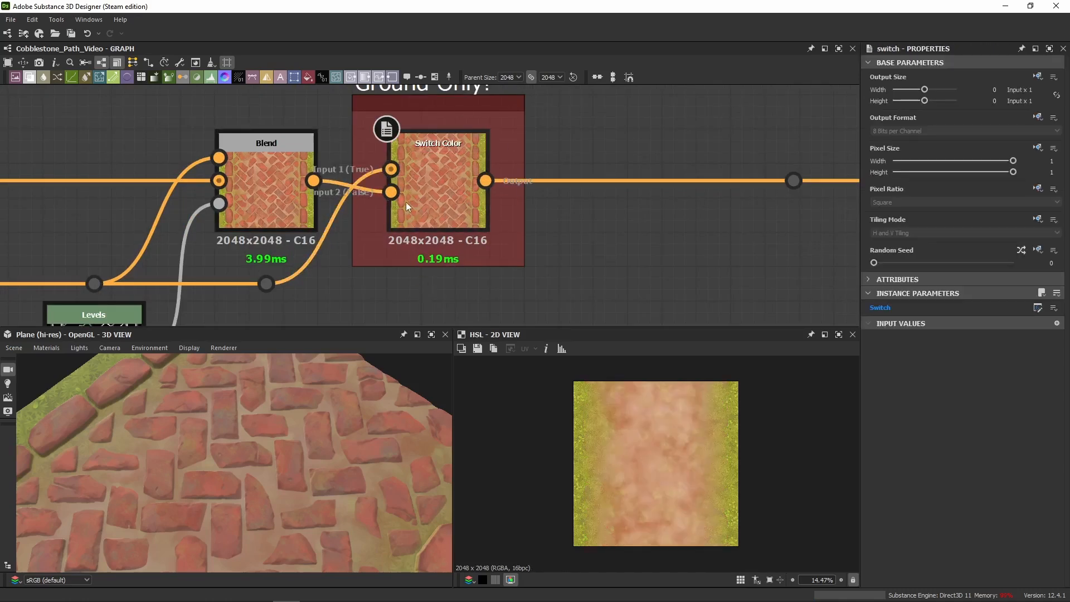
pyautogui.click(215, 128)
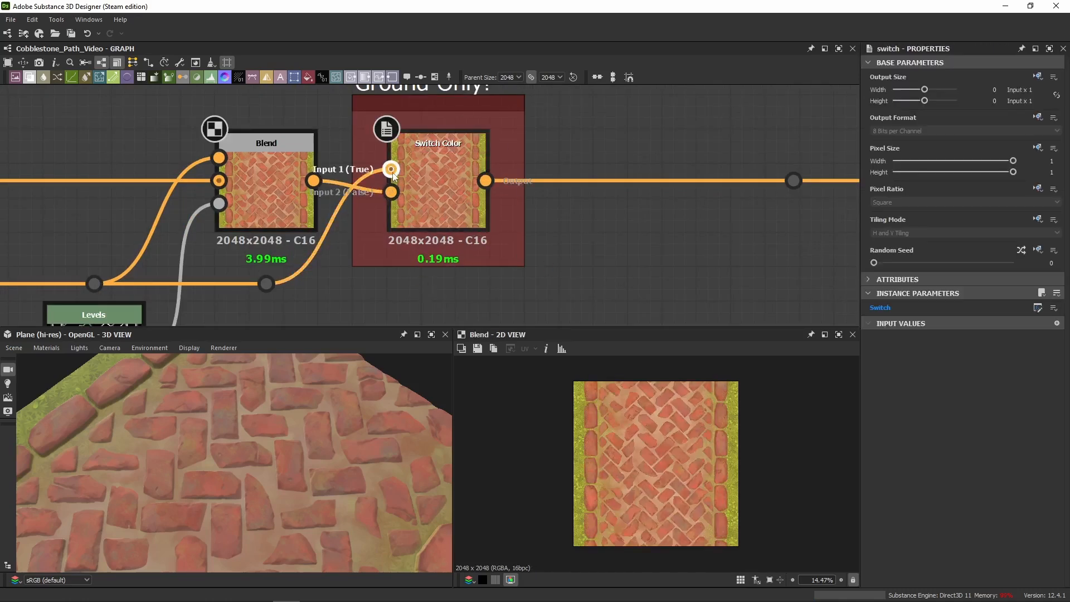
pyautogui.doubleClick(391, 170)
pyautogui.doubleClick(392, 192)
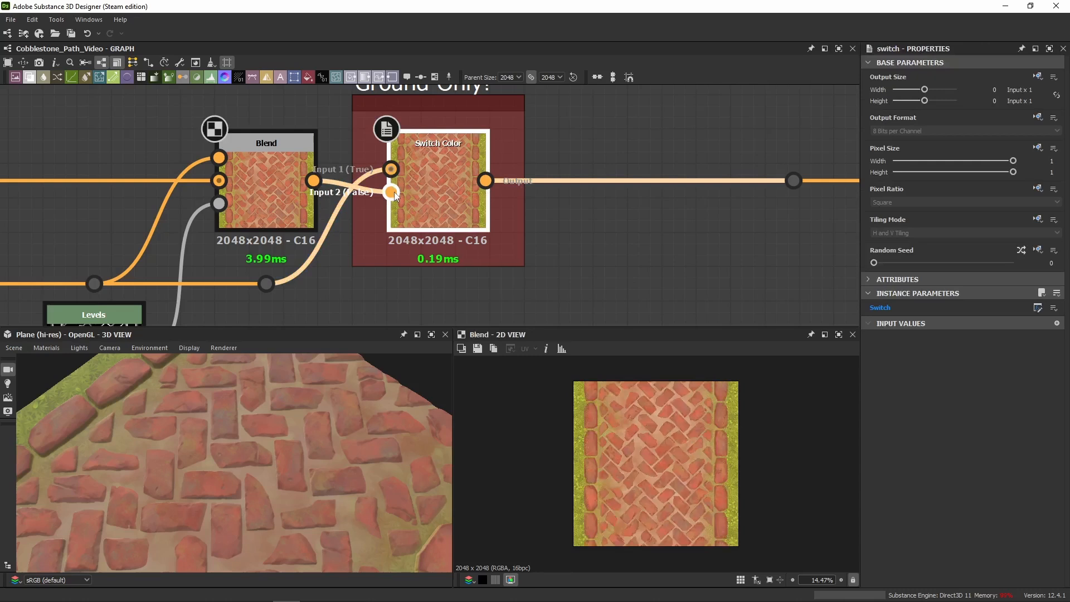
pyautogui.moveTo(464, 212); pyautogui.dragTo(477, 305, button='middle')
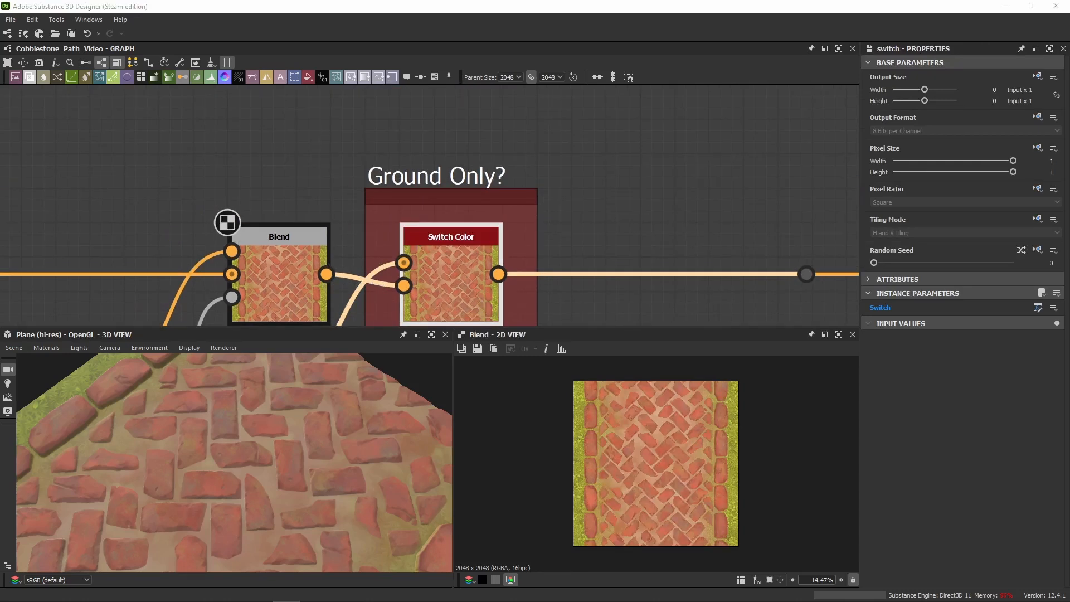
pyautogui.click(1053, 309)
pyautogui.click(616, 192)
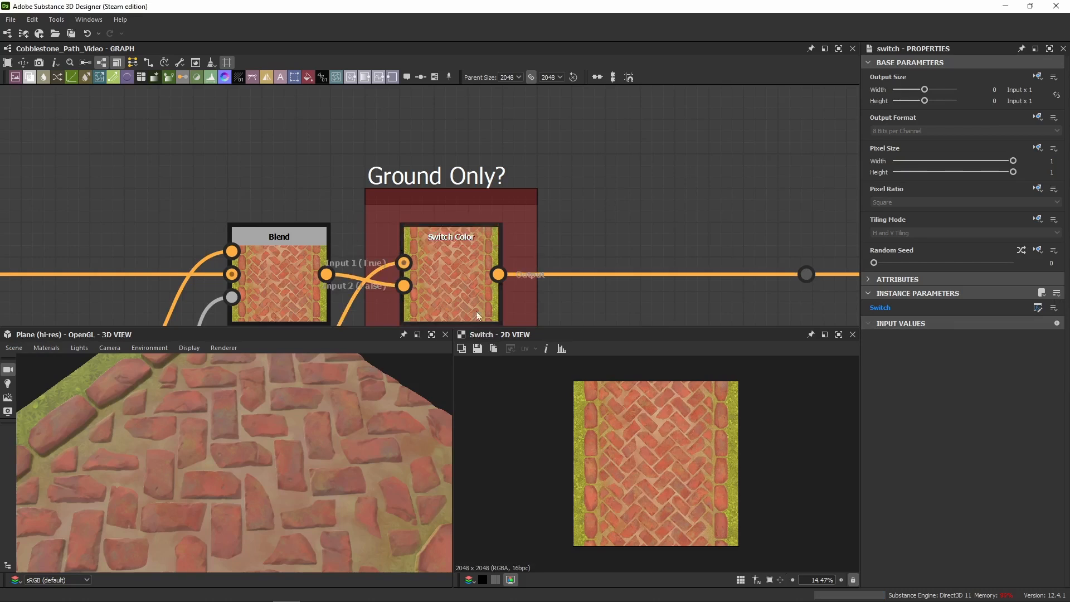
pyautogui.moveTo(447, 245); pyautogui.dragTo(436, 180, button='middle')
pyautogui.click(443, 201)
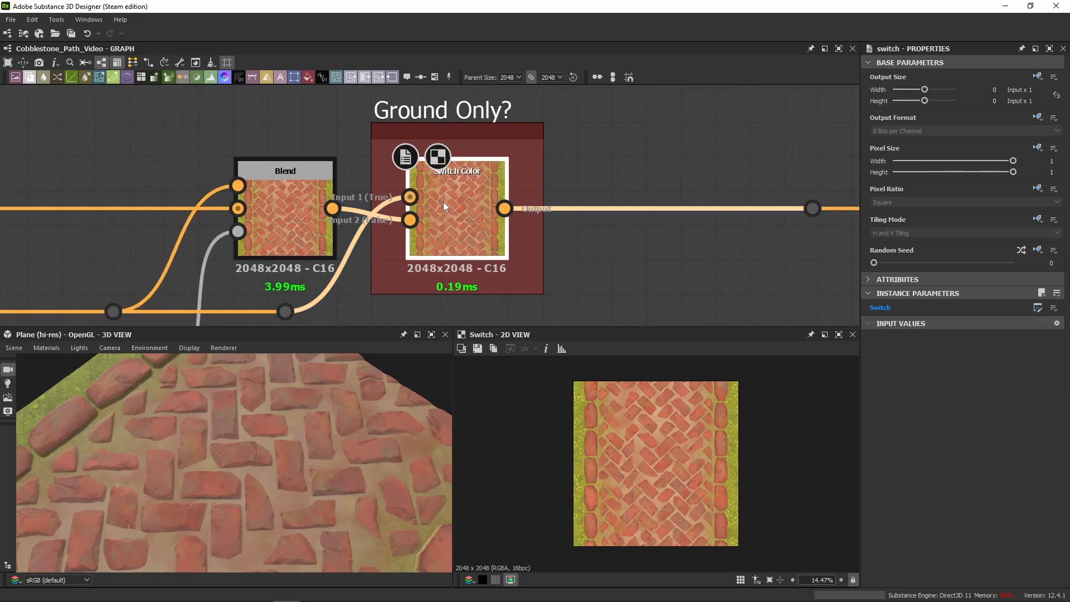
pyautogui.click(692, 280)
pyautogui.click(293, 222)
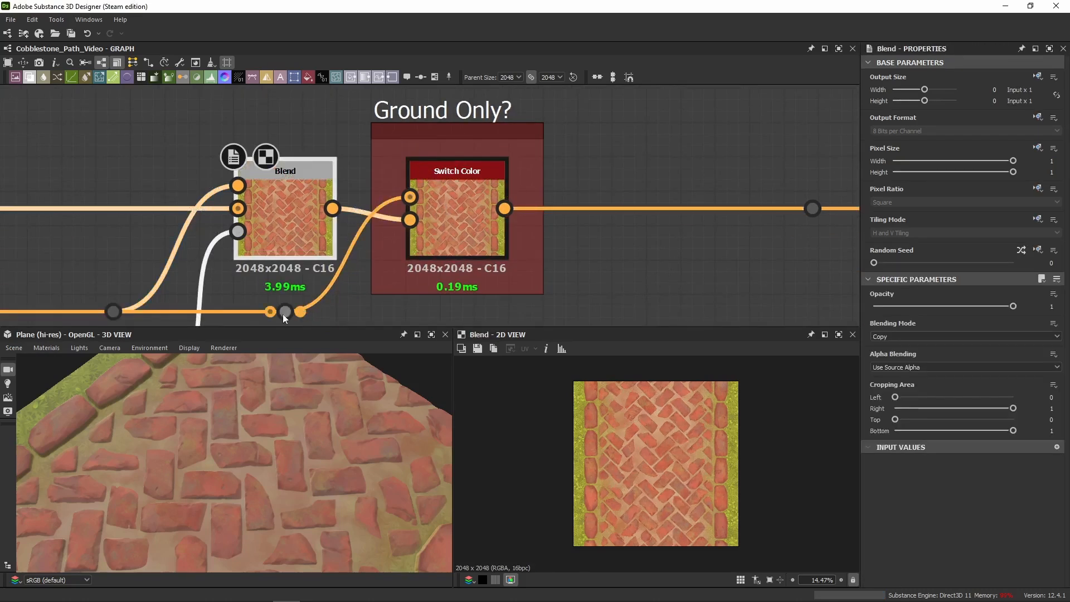
pyautogui.doubleClick(302, 312)
pyautogui.doubleClick(480, 223)
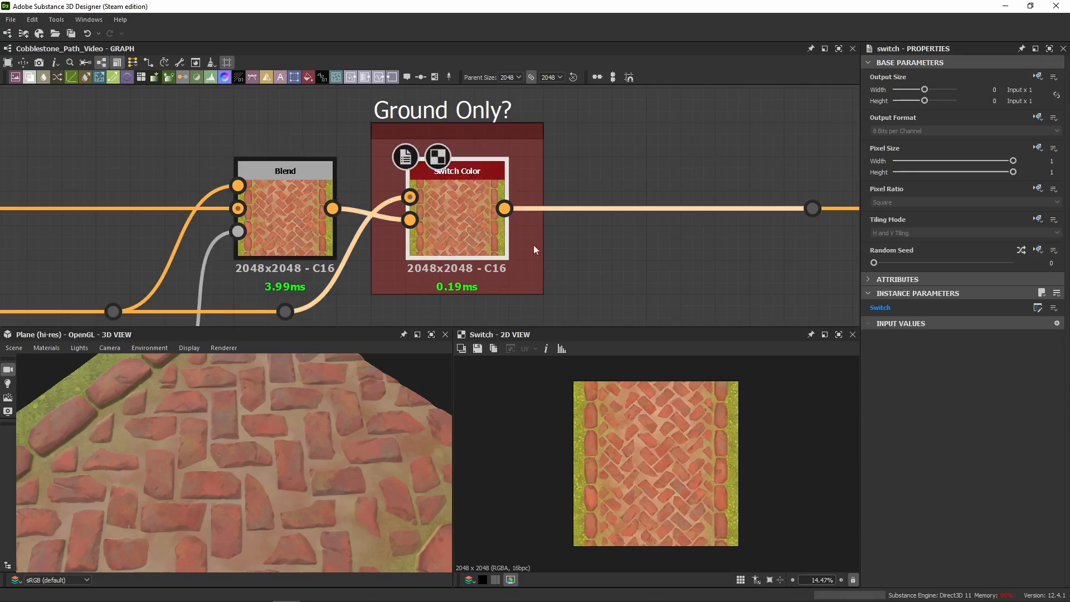
# Compare the stone edges of the final Blend and the Switch Color output close up in the 2D view
pyautogui.moveTo(572, 250); pyautogui.dragTo(452, 228, button='middle')
pyautogui.moveTo(58, 174); pyautogui.dragTo(359, 179, button='middle')
pyautogui.click(462, 213)
pyautogui.doubleClick(492, 249)
pyautogui.scroll(10, 620, 436)
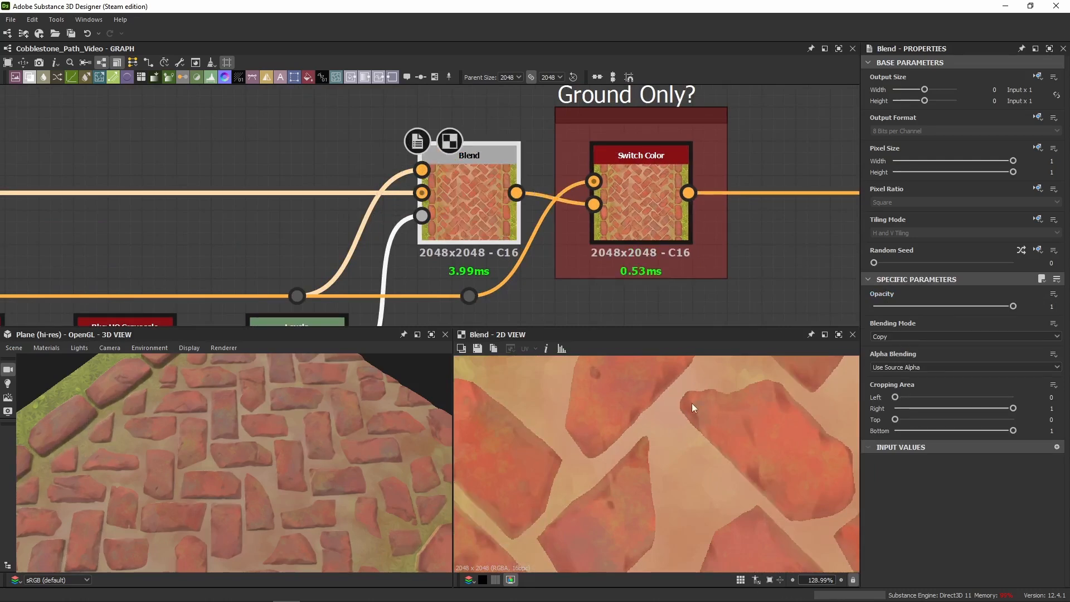
pyautogui.scroll(3, 687, 406)
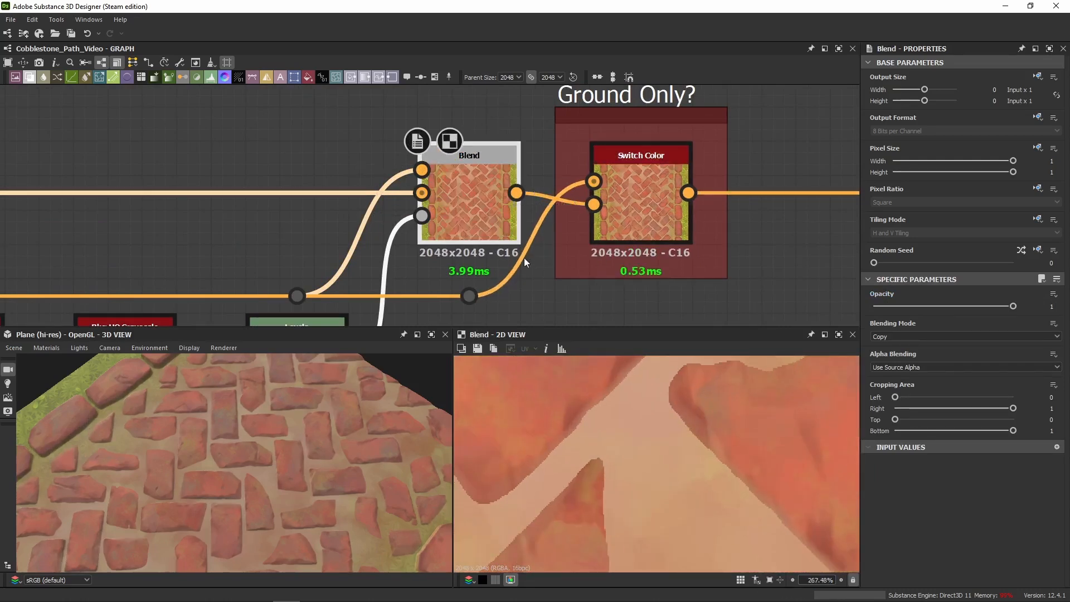
pyautogui.click(629, 183)
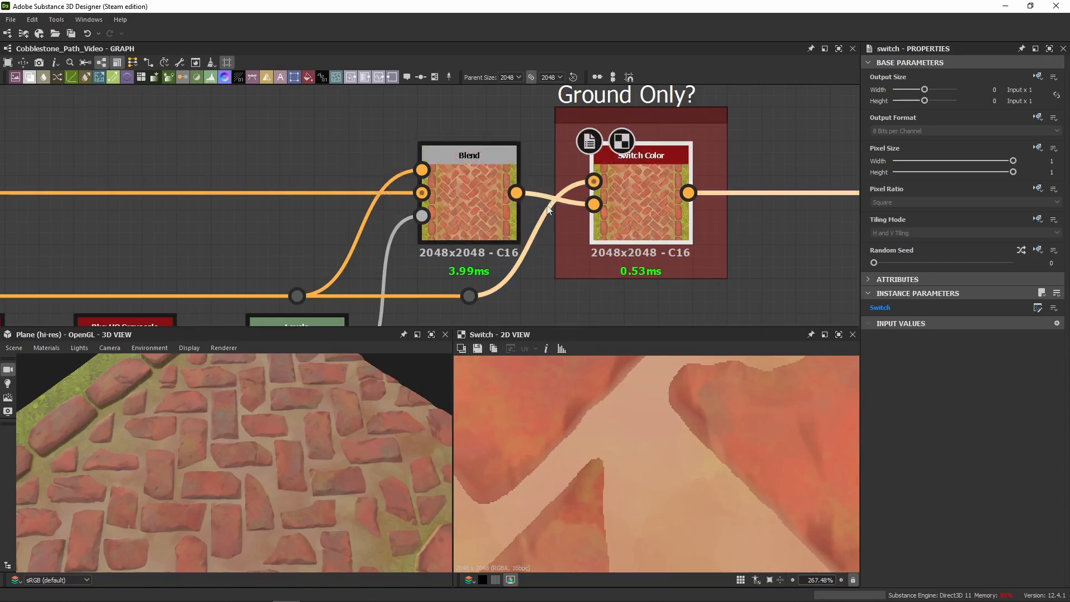
# Paste the curvature, HSL, Blend and Sharpen node group between the Ground Only? switch and the Base Color output
pyautogui.moveTo(606, 200); pyautogui.dragTo(234, 219, button='middle')
pyautogui.scroll(-3, 297, 216)
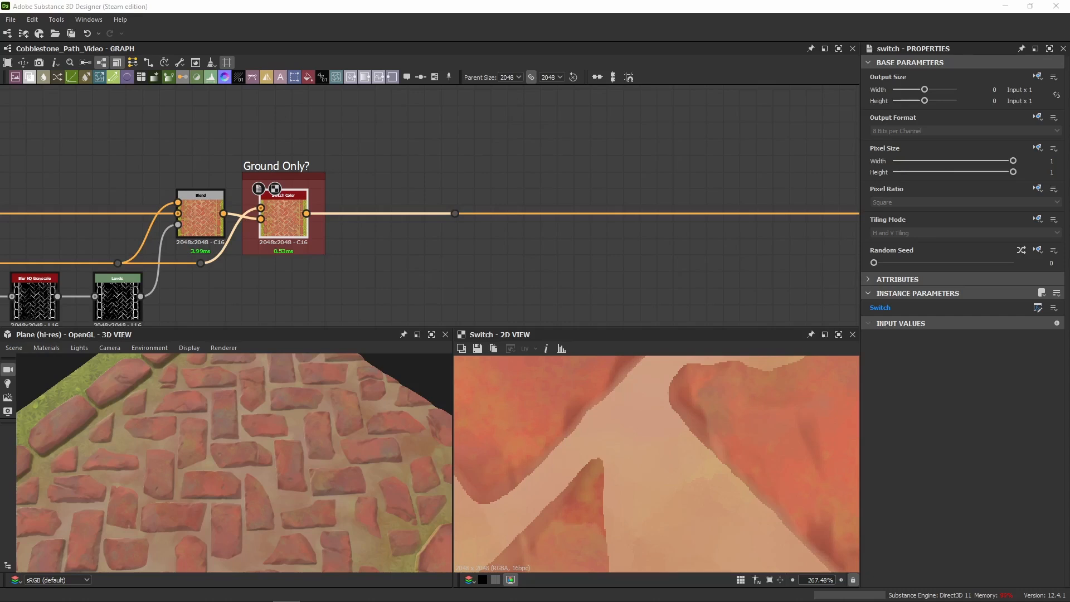
pyautogui.scroll(-3, 456, 232)
pyautogui.moveTo(455, 232); pyautogui.dragTo(256, 159, button='middle')
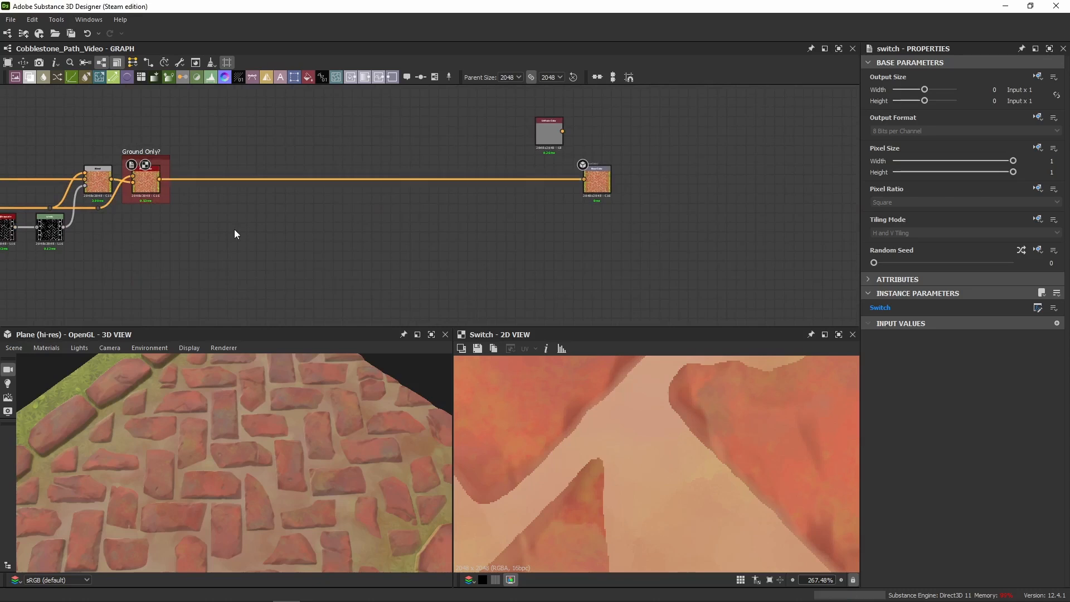
pyautogui.doubleClick(547, 179)
pyautogui.hotkey('ctrl', 'v')
pyautogui.moveTo(569, 188); pyautogui.dragTo(455, 226)
# Arrange the pasted curvature group after the Ground Only? switch and connect the switch's output to the group's input dot
pyautogui.scroll(3, 261, 220)
pyautogui.moveTo(260, 220); pyautogui.dragTo(403, 161, button='middle')
pyautogui.moveTo(231, 232); pyautogui.dragTo(269, 164)
pyautogui.moveTo(291, 121); pyautogui.dragTo(251, 200, button='middle')
pyautogui.click(250, 202)
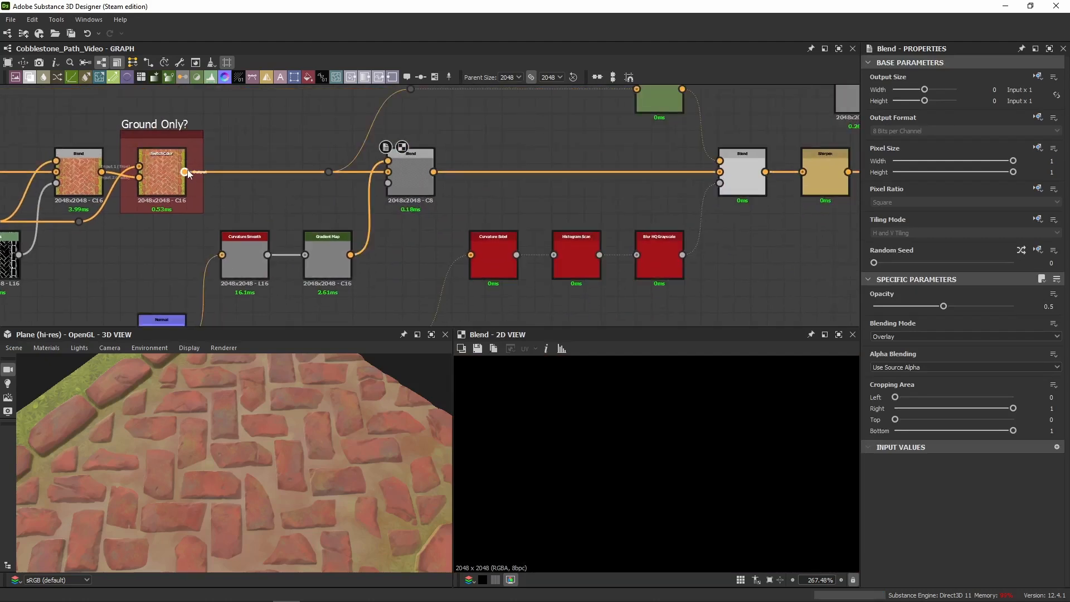
pyautogui.moveTo(186, 172); pyautogui.dragTo(327, 173)
pyautogui.moveTo(501, 143); pyautogui.dragTo(103, 154, button='middle')
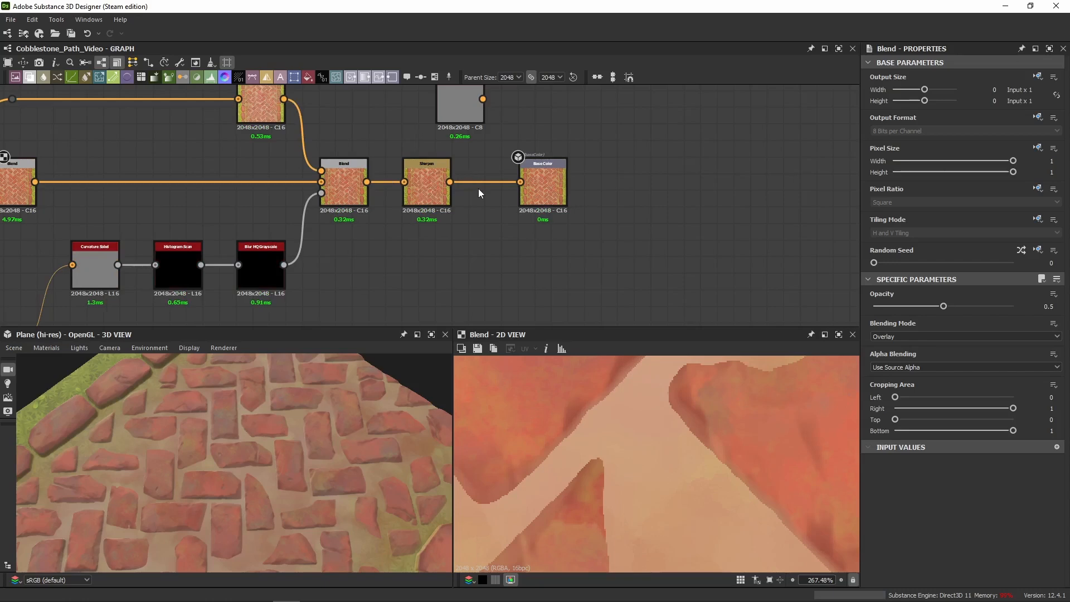
pyautogui.scroll(-3, 470, 118)
pyautogui.scroll(-5, 290, 409)
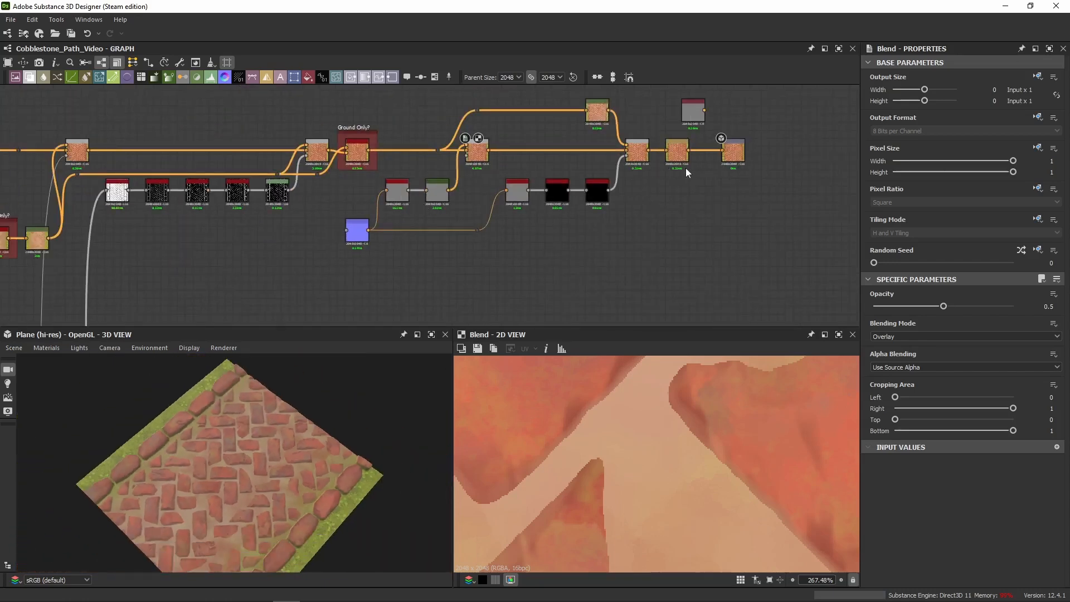
# Preview the pasted group's Normal node and open its Intensity value for editing
pyautogui.scroll(3, 686, 170)
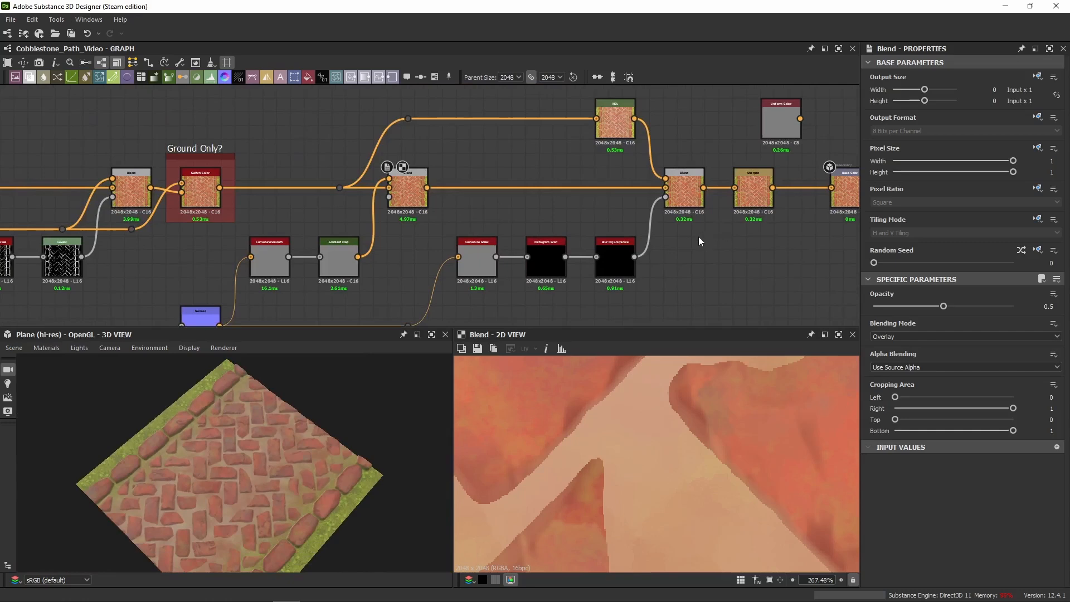
pyautogui.moveTo(458, 207); pyautogui.dragTo(476, 171, button='middle')
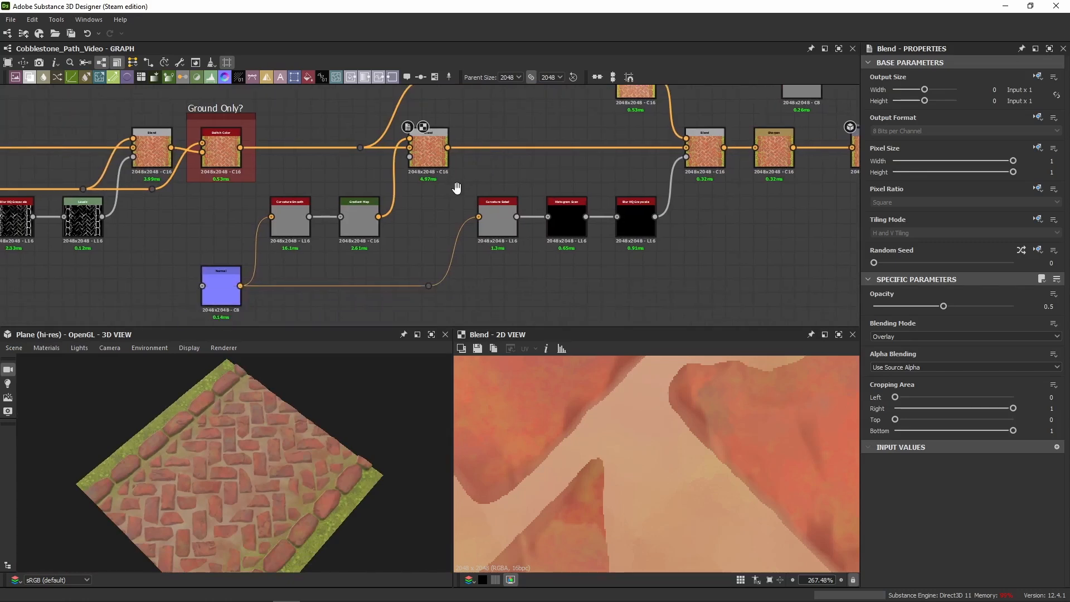
pyautogui.moveTo(206, 253); pyautogui.dragTo(347, 192, button='middle')
pyautogui.scroll(6, 386, 229)
pyautogui.moveTo(298, 262); pyautogui.dragTo(373, 308, button='middle')
pyautogui.doubleClick(463, 234)
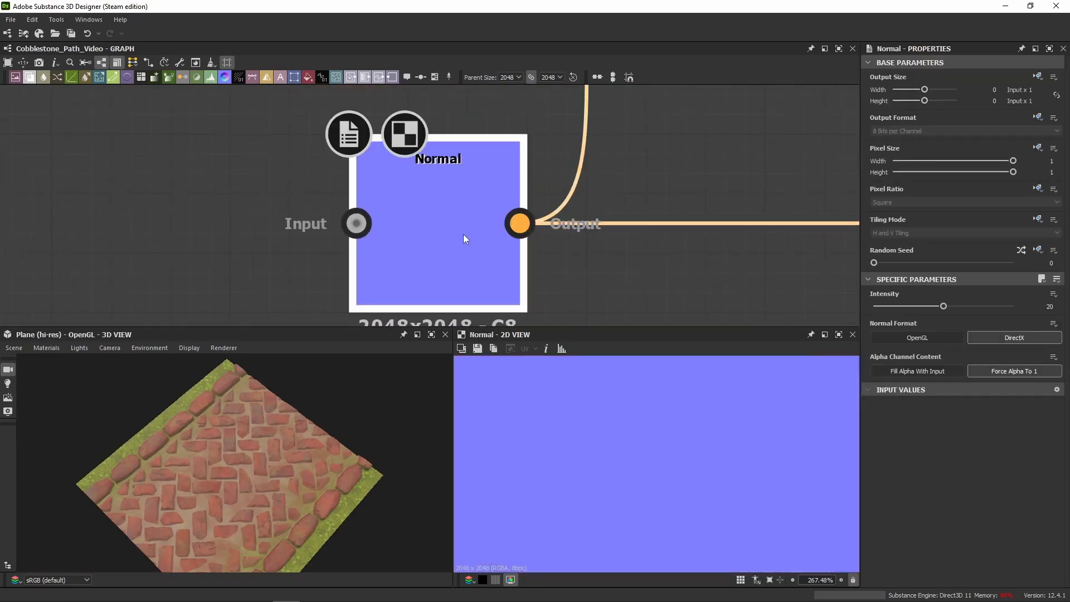
pyautogui.click(1049, 307)
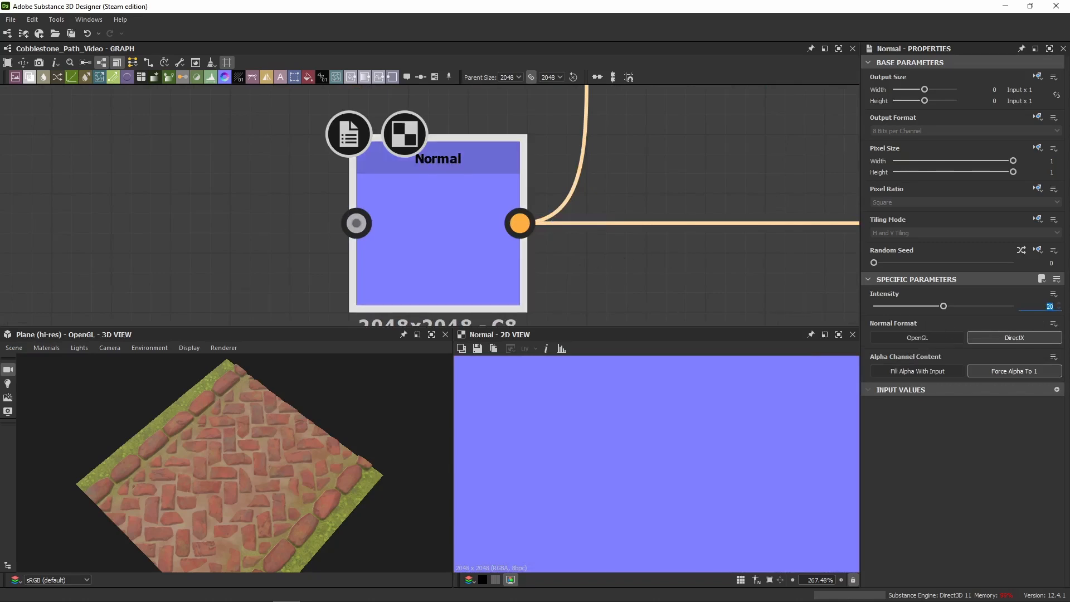
# Add a dot on the height line leading to the output nodes, past the last upward branch
pyautogui.scroll(-10, 492, 189)
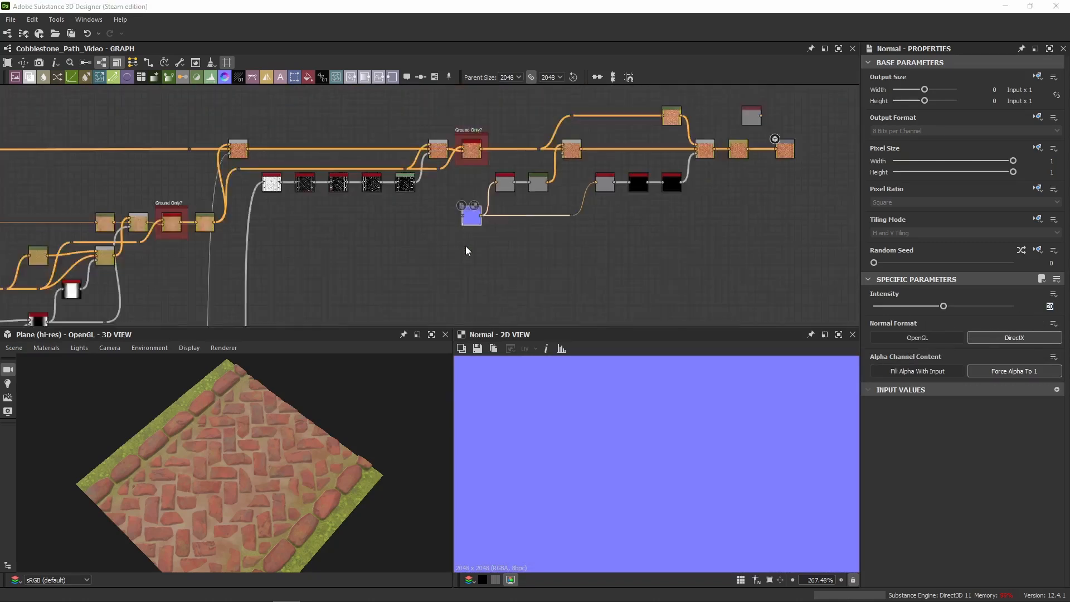
pyautogui.moveTo(503, 306); pyautogui.dragTo(509, 167, button='middle')
pyautogui.scroll(4, 512, 166)
pyautogui.scroll(-4, 320, 235)
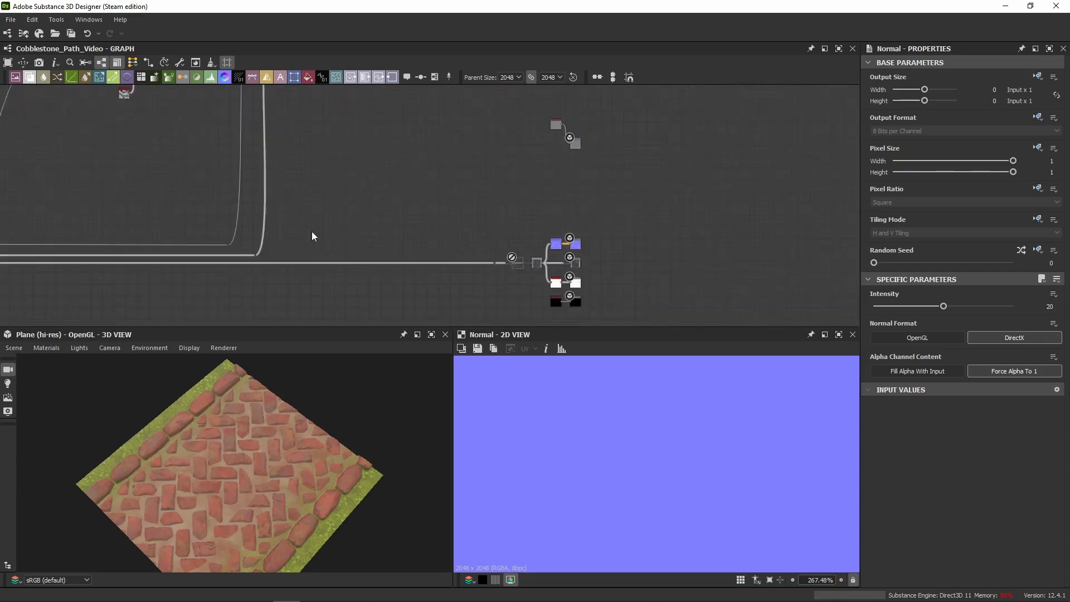
pyautogui.moveTo(39, 294); pyautogui.dragTo(542, 249, button='middle')
pyautogui.scroll(-5, 528, 260)
pyautogui.moveTo(505, 296); pyautogui.dragTo(22, 226)
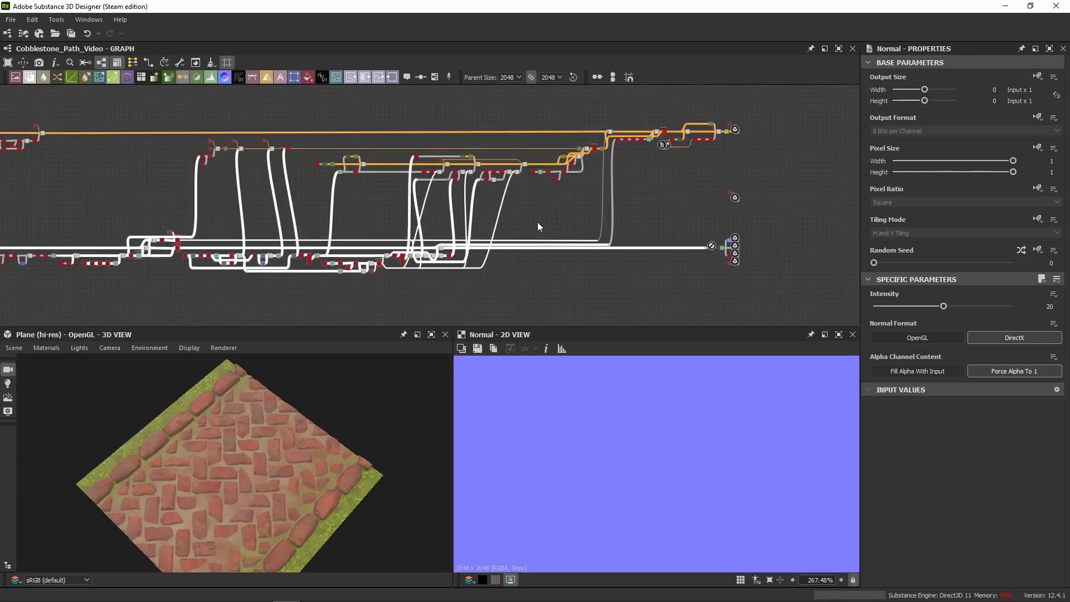
pyautogui.scroll(5, 614, 230)
pyautogui.moveTo(734, 230); pyautogui.dragTo(552, 210, button='middle')
pyautogui.click(553, 216)
pyautogui.moveTo(549, 175); pyautogui.dragTo(537, 293)
pyautogui.scroll(5, 537, 292)
pyautogui.scroll(3, 540, 259)
pyautogui.keyDown('alt'); pyautogui.click(549, 205); pyautogui.keyUp('alt')
# Connect the height line's new dot to the input of the Normal node in the curvature group
pyautogui.scroll(-8, 589, 160)
pyautogui.moveTo(556, 205); pyautogui.dragTo(573, 220)
pyautogui.moveTo(597, 110); pyautogui.dragTo(550, 294, button='middle')
pyautogui.scroll(8, 573, 221)
pyautogui.moveTo(573, 221); pyautogui.dragTo(520, 190)
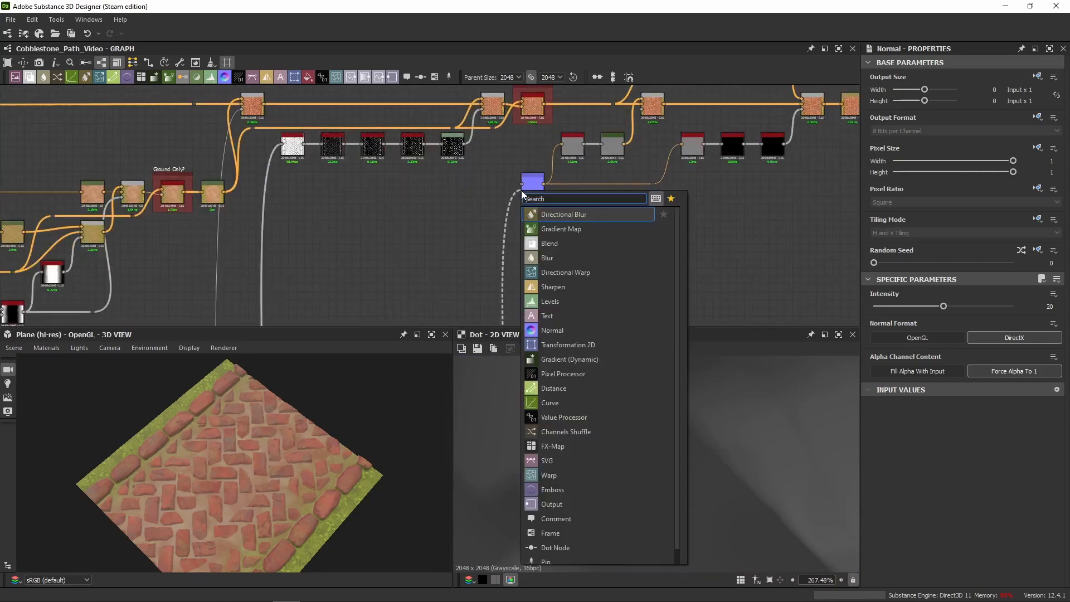
pyautogui.click(493, 187)
pyautogui.scroll(-5, 483, 284)
pyautogui.moveTo(504, 265); pyautogui.dragTo(536, 95, button='middle')
pyautogui.scroll(3, 529, 278)
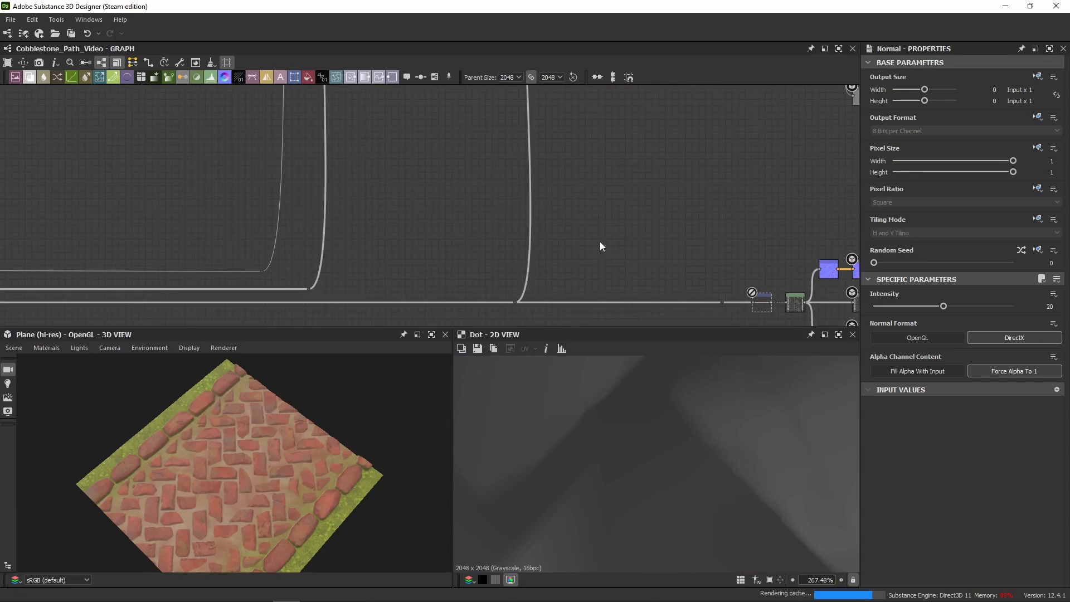
pyautogui.moveTo(599, 241); pyautogui.dragTo(555, 294, button='middle')
pyautogui.scroll(8, 505, 223)
# Preview the Normal node and examine the stone edge and clover detail close up in the 2D view
pyautogui.doubleClick(418, 135)
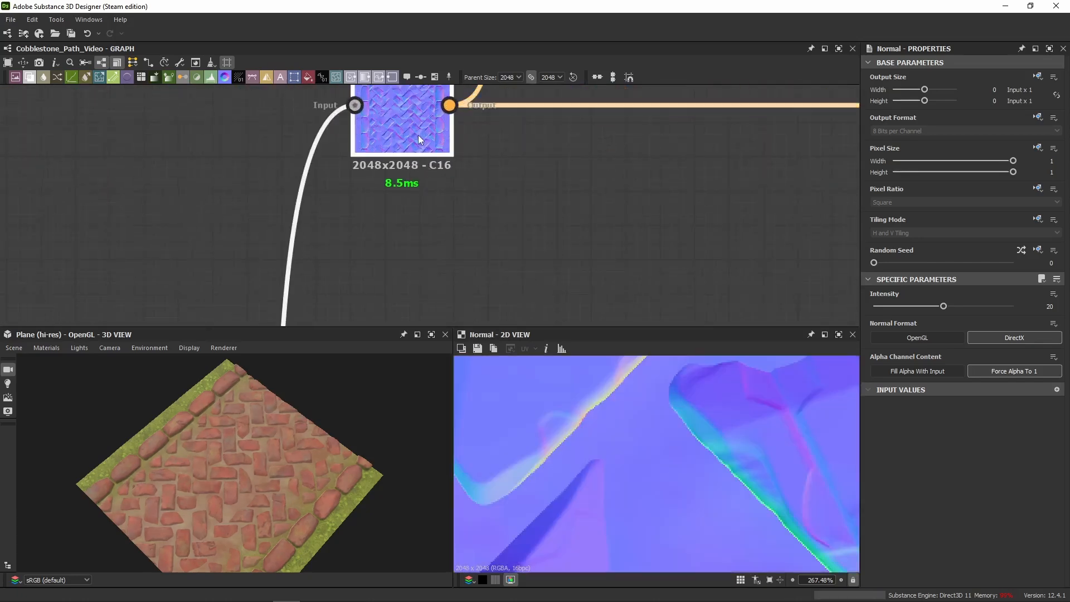
pyautogui.scroll(-5, 668, 454)
pyautogui.scroll(8, 557, 433)
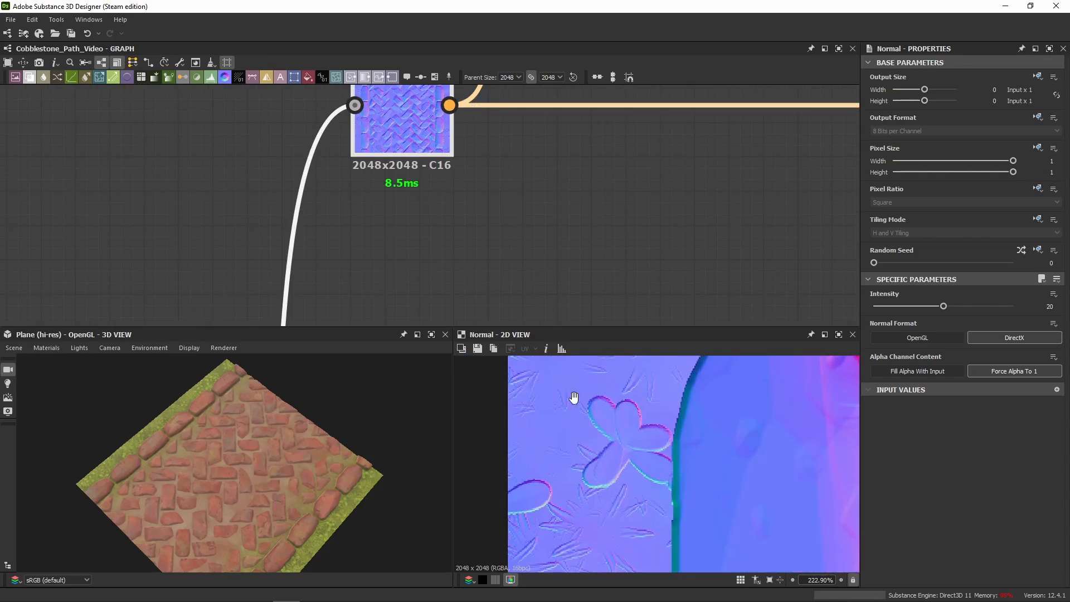
pyautogui.moveTo(574, 396); pyautogui.dragTo(622, 470, button='middle')
pyautogui.moveTo(533, 166); pyautogui.dragTo(503, 265, button='middle')
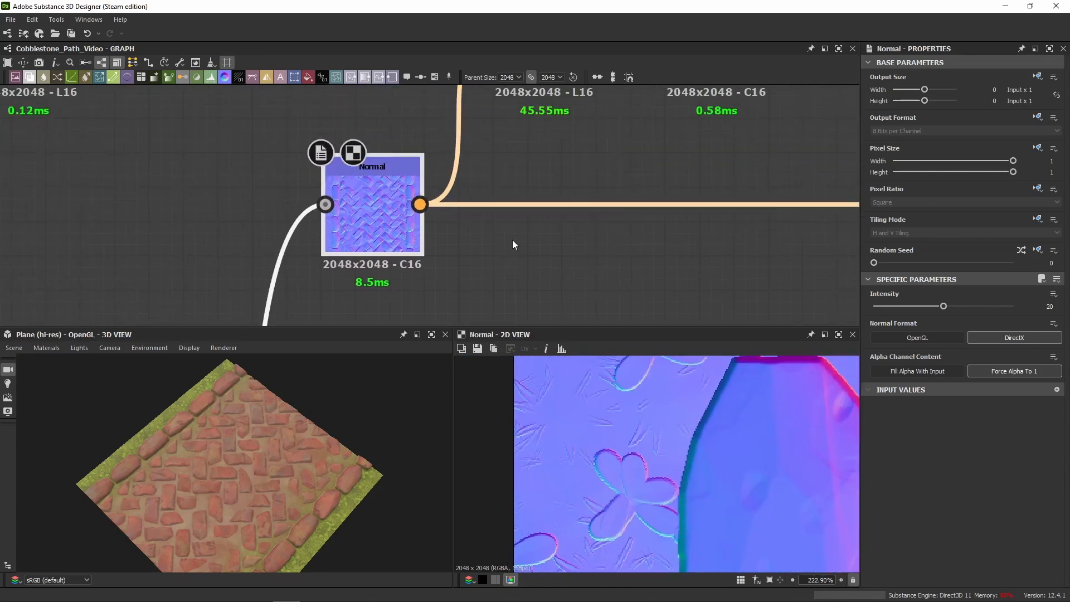
pyautogui.scroll(-4, 516, 216)
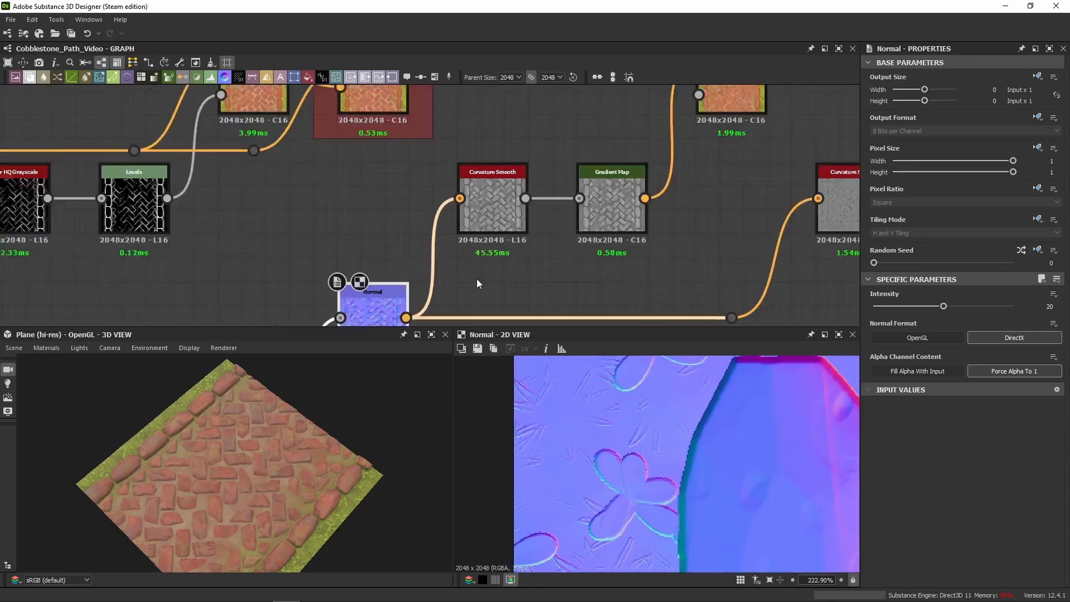
# Compare the Curvature Smooth output with the Normal map in the 2D view
pyautogui.scroll(6, 476, 213)
pyautogui.doubleClick(477, 212)
pyautogui.scroll(-5, 476, 213)
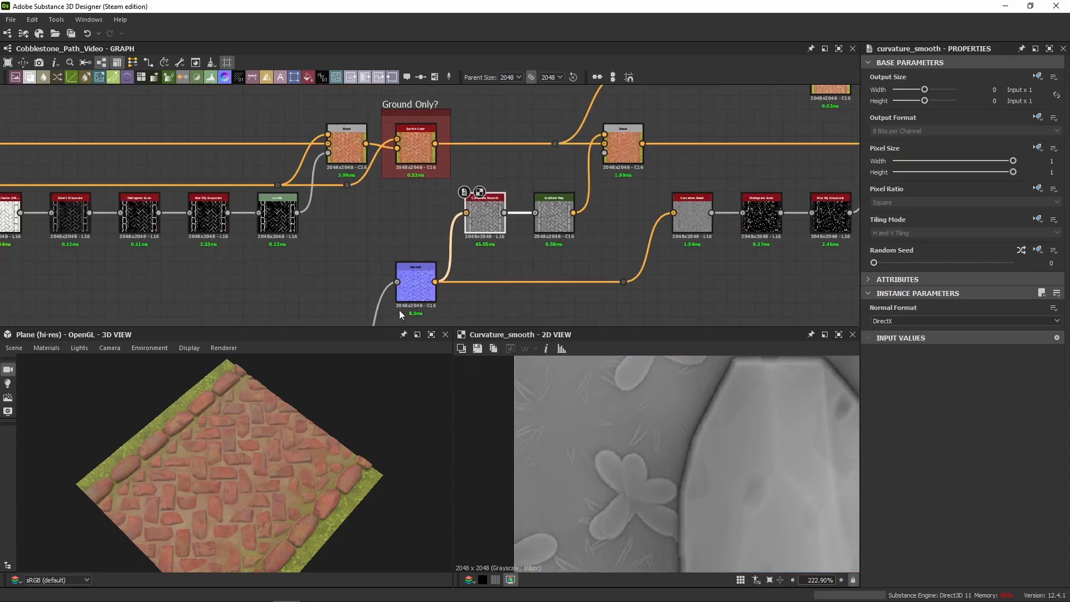
pyautogui.doubleClick(409, 293)
pyautogui.doubleClick(487, 213)
pyautogui.scroll(-5, 644, 414)
pyautogui.scroll(4, 537, 234)
# Preview the Gradient Map that follows Curvature Smooth and check its gradient settings
pyautogui.doubleClick(569, 209)
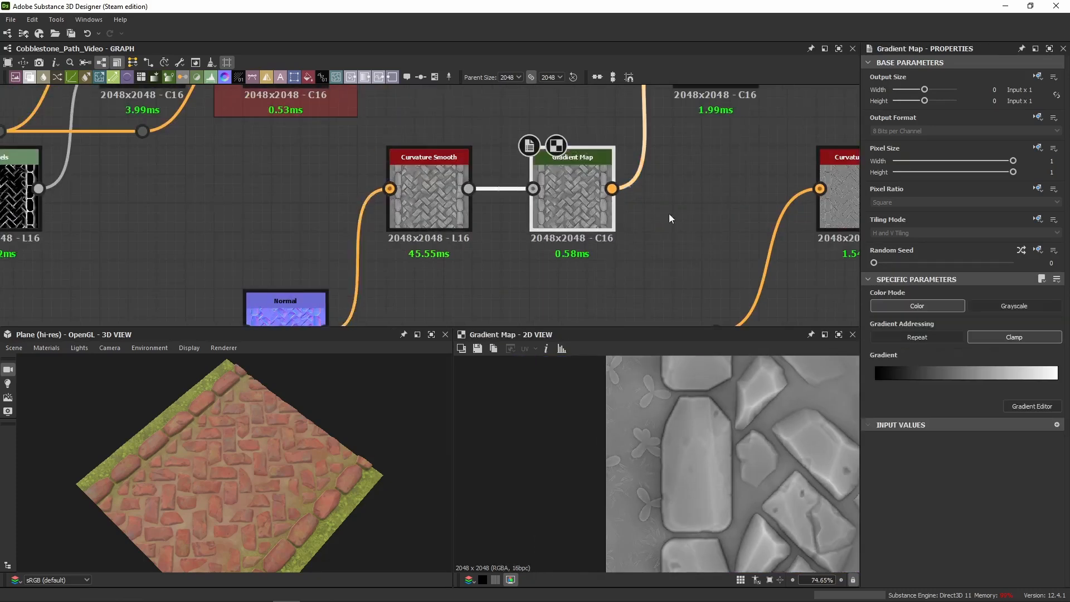
pyautogui.click(1033, 406)
pyautogui.scroll(-4, 510, 245)
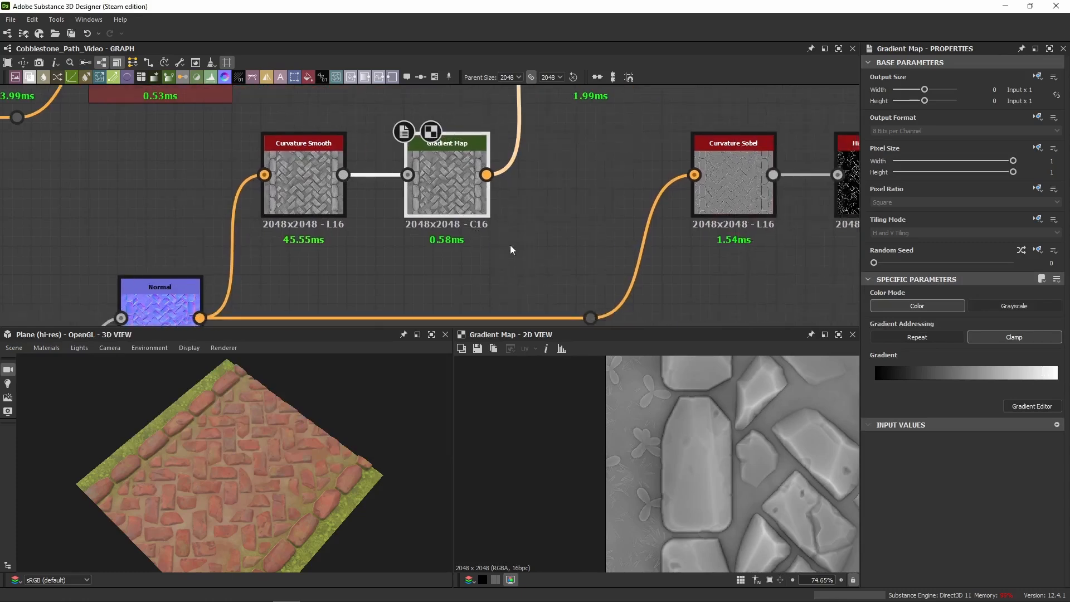
# Preview the Overlay Blend fed by the Gradient Map, toggle it off and on to compare the stones, and check its opacity
pyautogui.scroll(6, 509, 136)
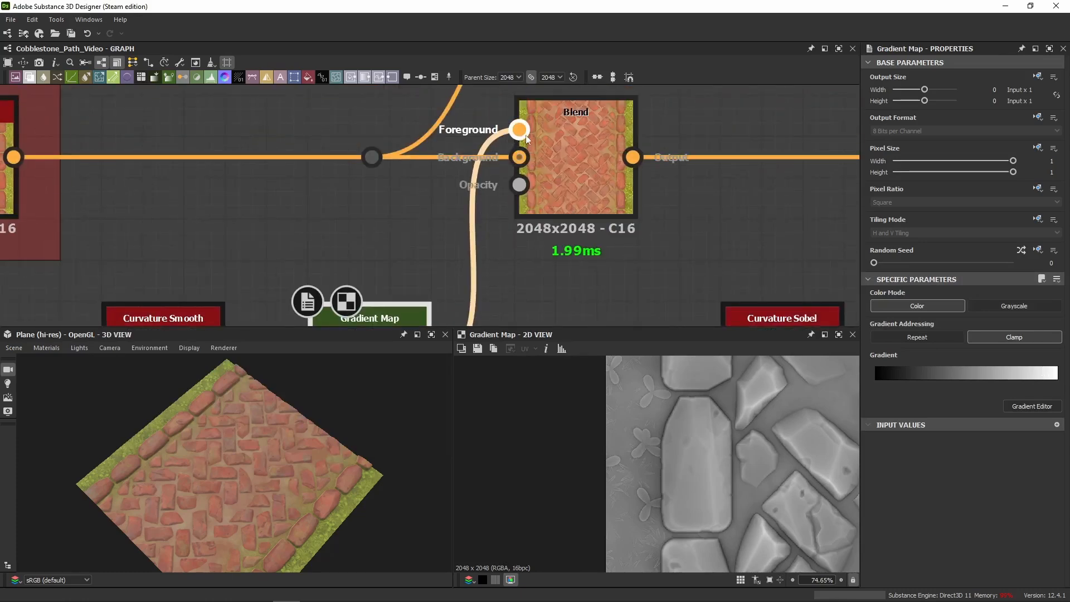
pyautogui.click(587, 164)
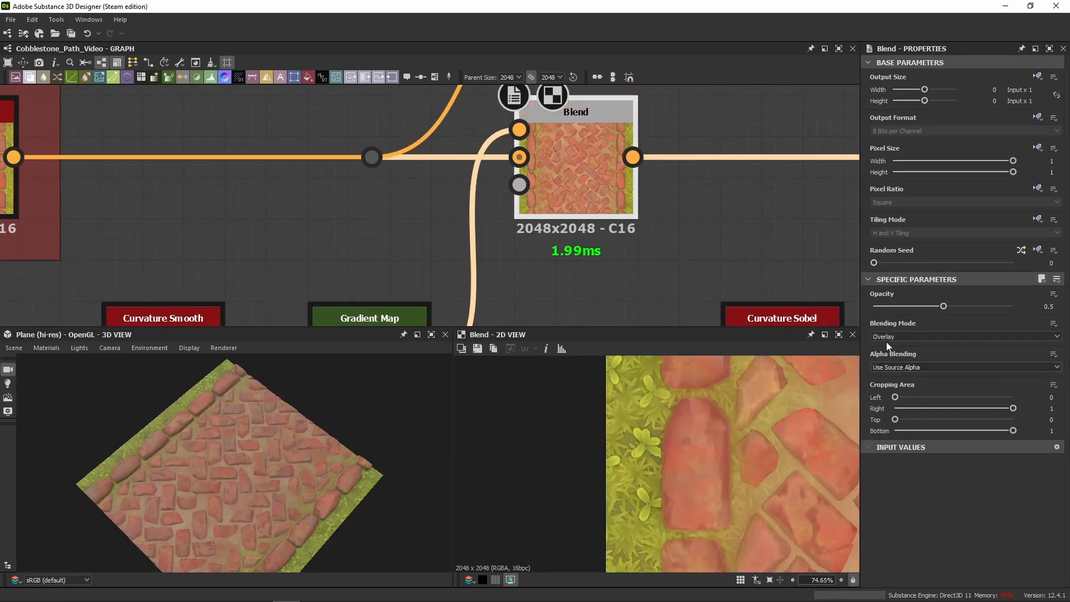
pyautogui.moveTo(717, 449); pyautogui.dragTo(628, 448, button='middle')
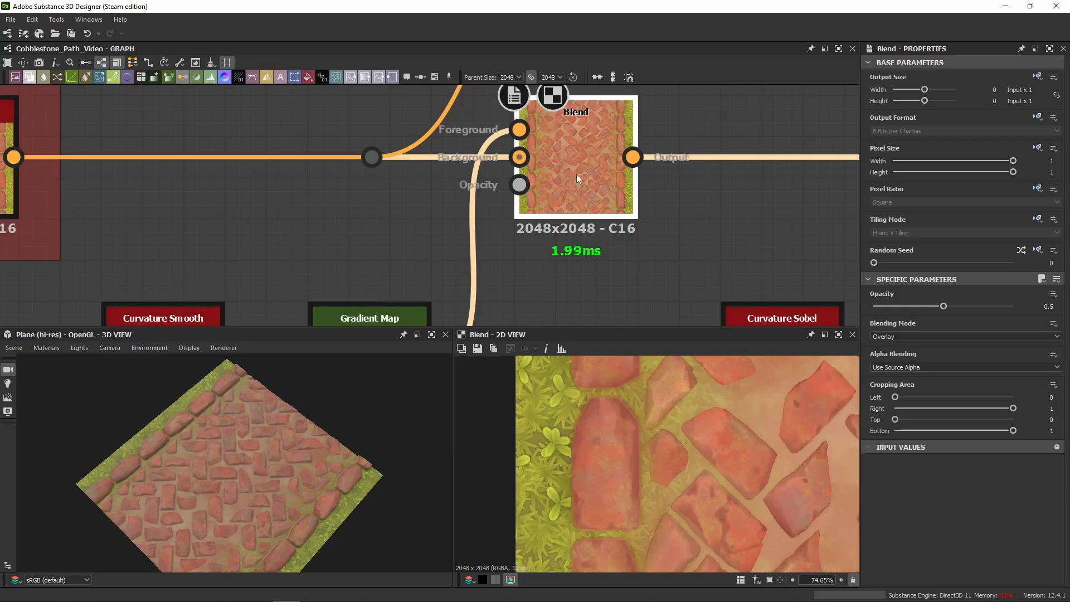
pyautogui.hotkey('shift', 'd')
pyautogui.hotkey('shift', 'd')
pyautogui.hotkey('shift', 'd')
pyautogui.hotkey('shift', 'd')
pyautogui.hotkey('shift', 'd')
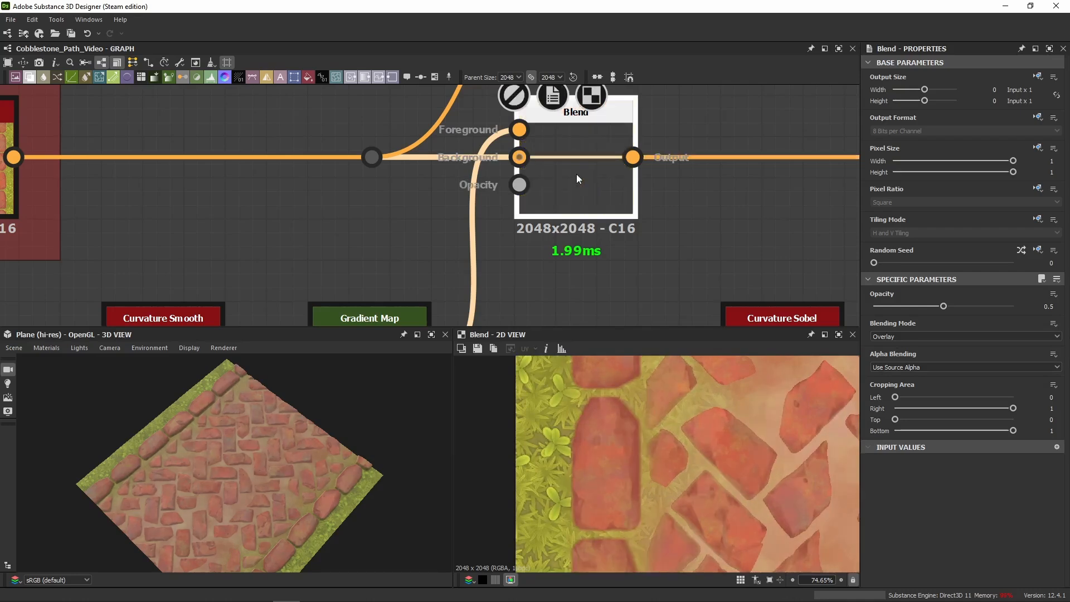
pyautogui.hotkey('shift', 'd')
pyautogui.hotkey('shift', 'd')
pyautogui.hotkey('shift', 'd')
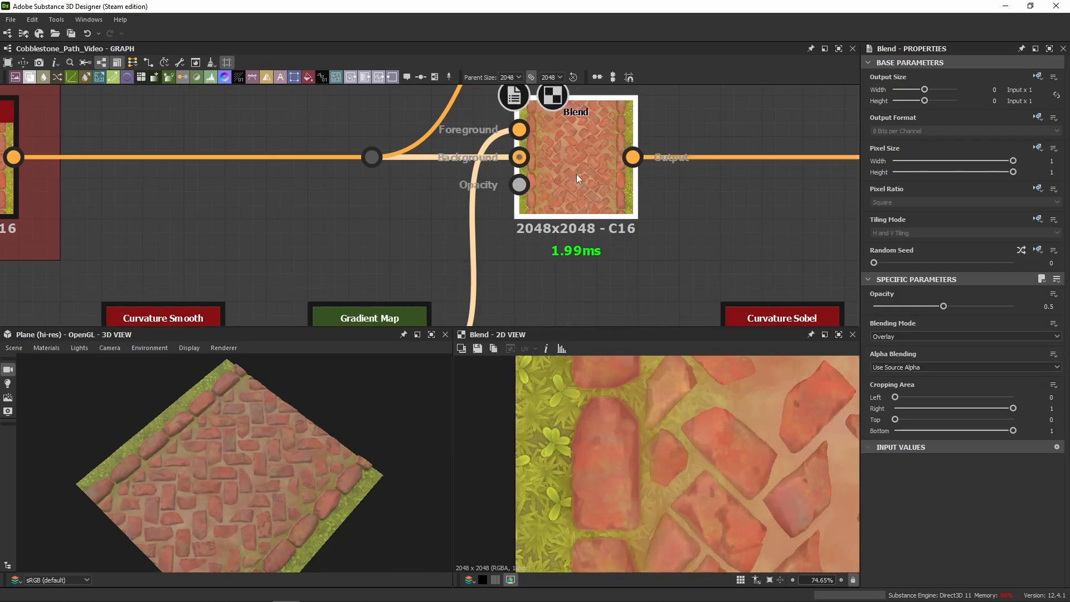
pyautogui.hotkey('shift', 'd')
pyautogui.hotkey('shift', 'd')
pyautogui.hotkey('shift', 'd')
pyautogui.hotkey('shift', 'd')
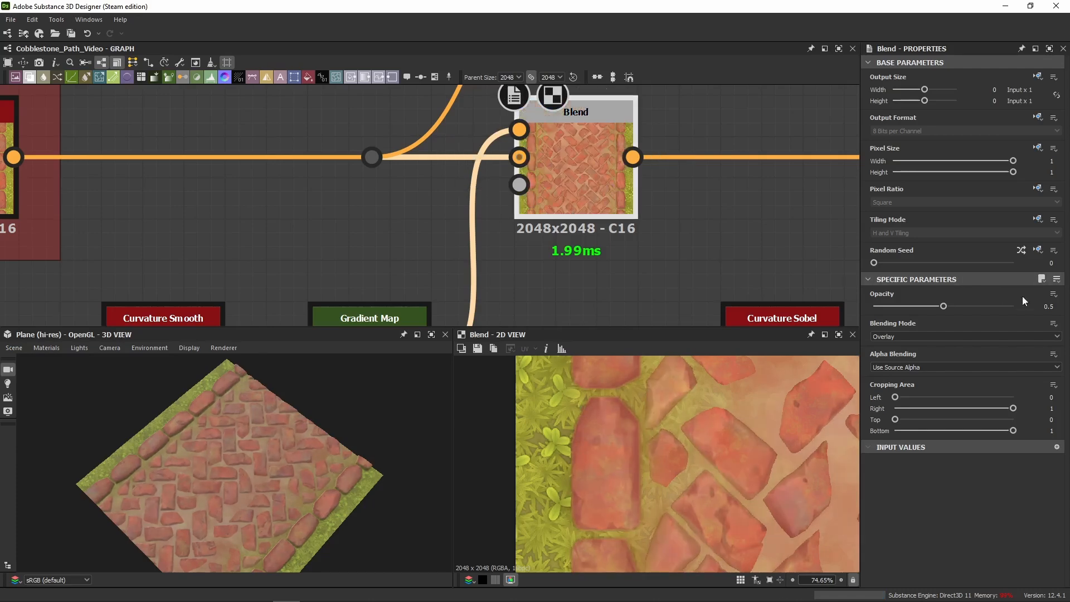
pyautogui.click(1048, 307)
pyautogui.scroll(-3, 727, 245)
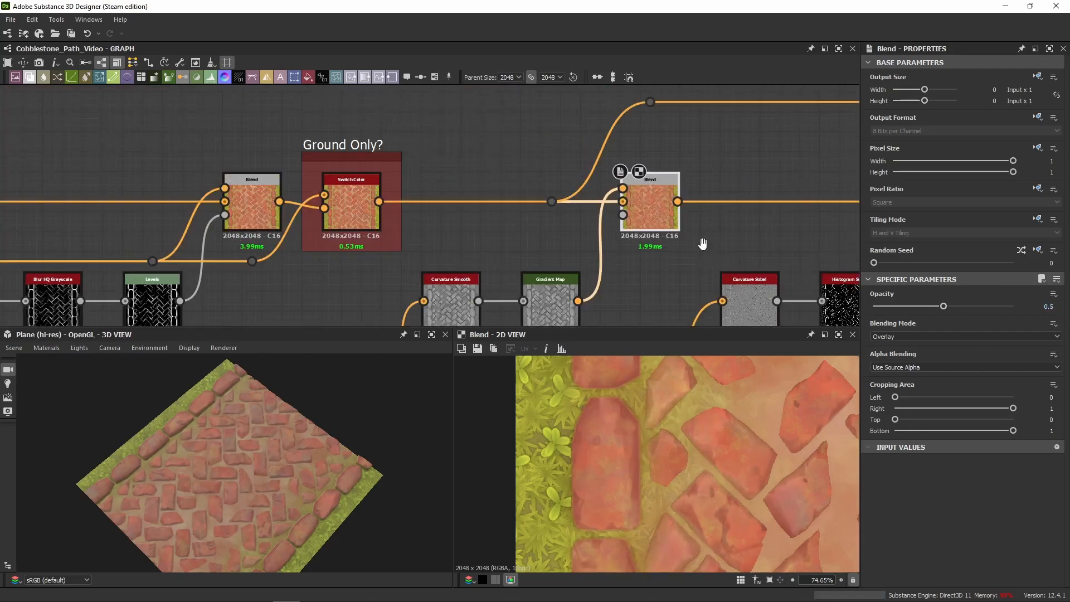
# Preview the Copy Blend node that sits directly before Sharpen
pyautogui.moveTo(700, 239); pyautogui.dragTo(460, 176, button='middle')
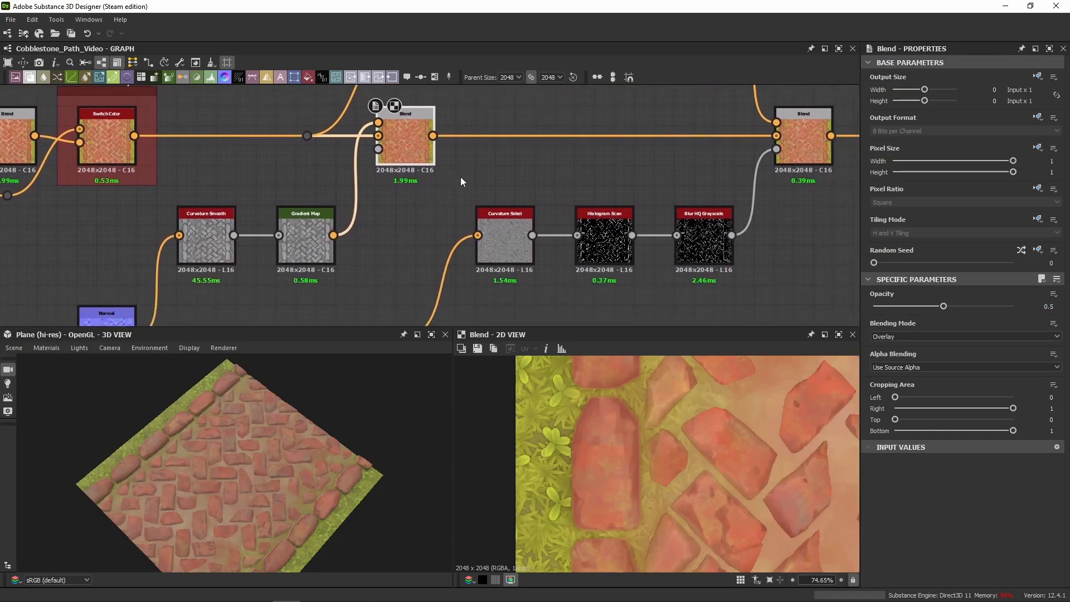
pyautogui.scroll(-3, 460, 176)
pyautogui.click(658, 167)
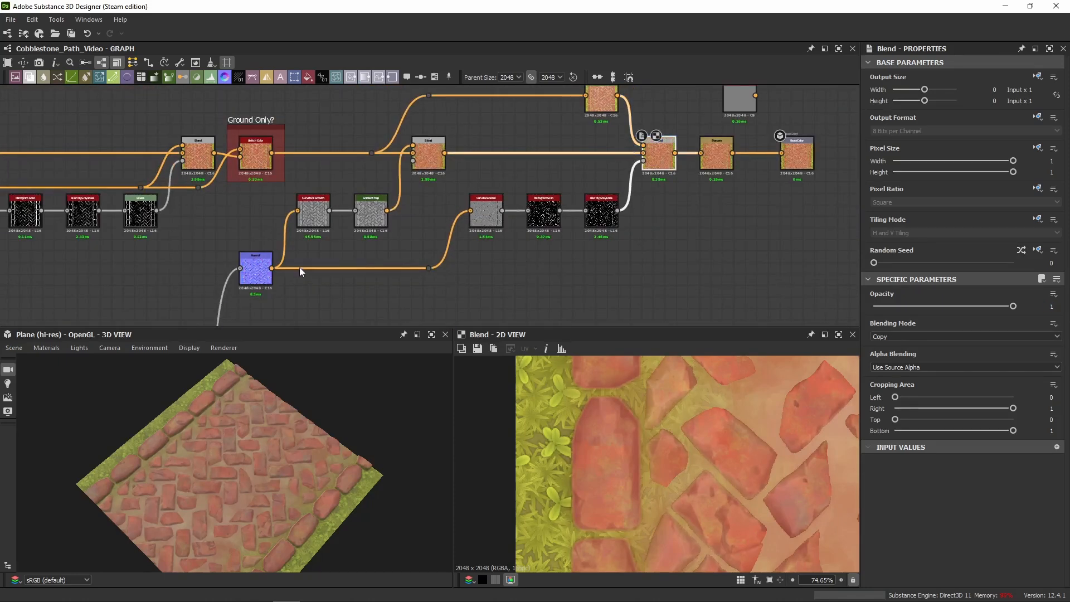
# Preview the Histogram Scan after Curvature Sobel and examine its edge mask over the stones and grass in the 2D view
pyautogui.scroll(3, 457, 217)
pyautogui.moveTo(546, 222); pyautogui.dragTo(389, 237, button='middle')
pyautogui.click(464, 223)
pyautogui.click(493, 222)
pyautogui.scroll(3, 684, 500)
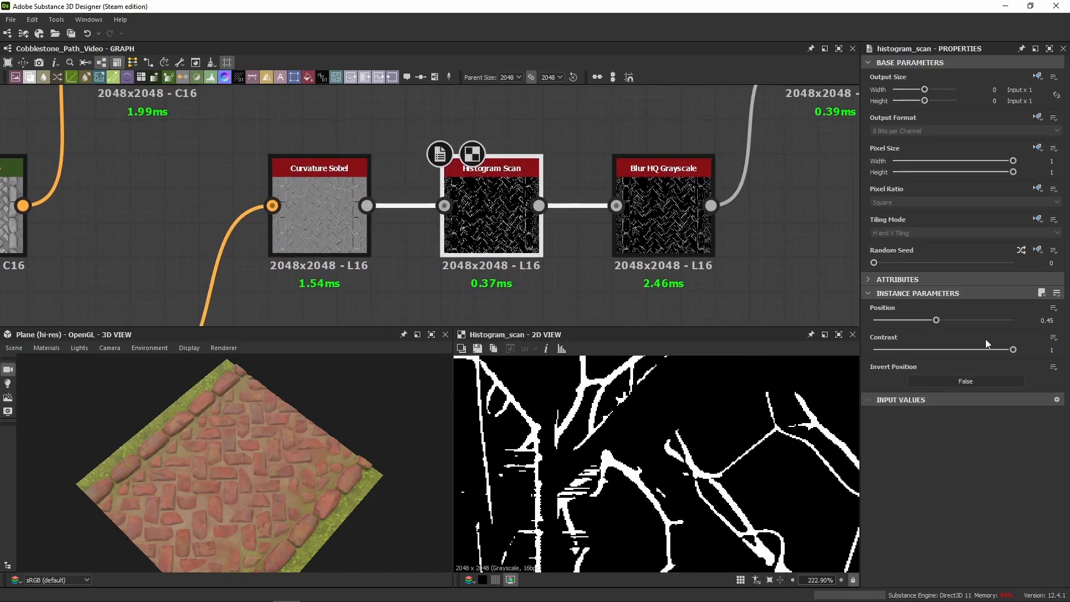
pyautogui.moveTo(678, 397); pyautogui.dragTo(557, 484, button='middle')
pyautogui.moveTo(613, 446); pyautogui.dragTo(593, 466, button='middle')
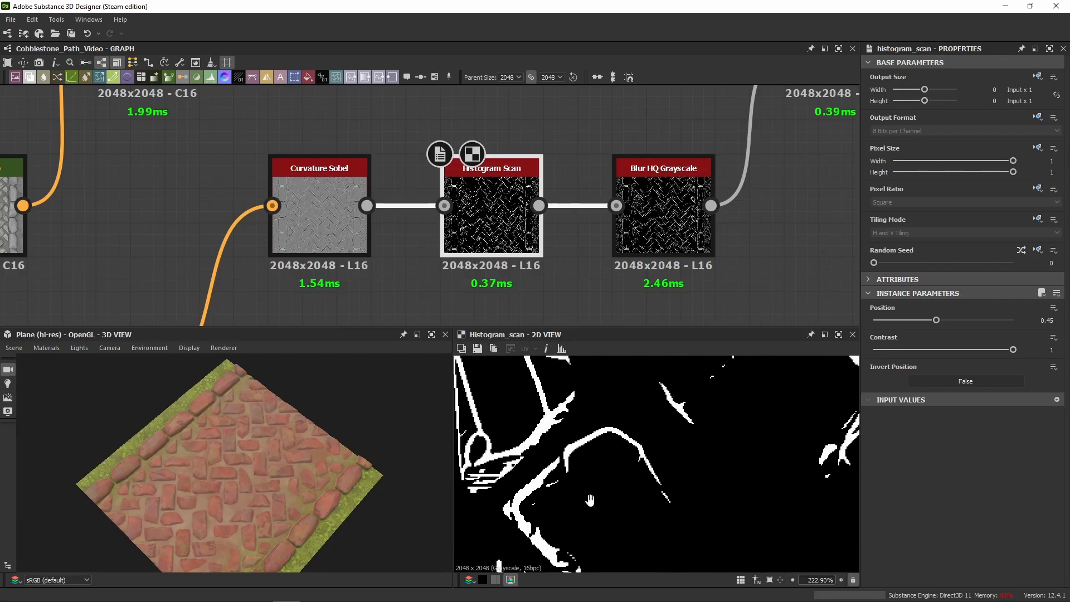
pyautogui.scroll(-4, 604, 521)
pyautogui.moveTo(741, 502); pyautogui.dragTo(630, 432, button='middle')
pyautogui.scroll(-2, 632, 433)
pyautogui.scroll(9, 802, 446)
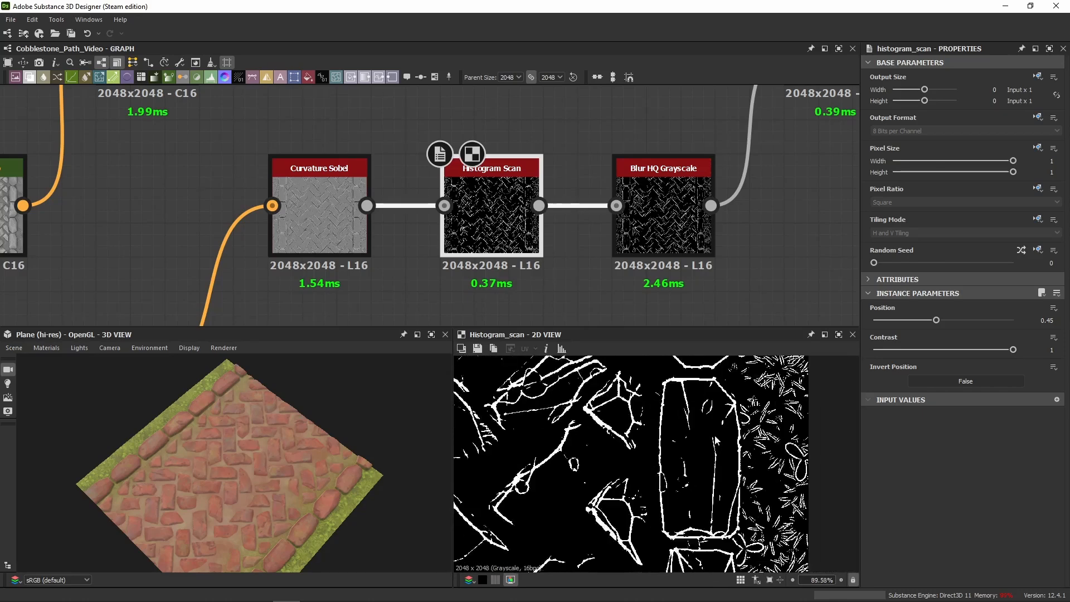
pyautogui.moveTo(819, 449); pyautogui.dragTo(766, 451, button='middle')
pyautogui.scroll(5, 667, 474)
pyautogui.scroll(-3, 597, 408)
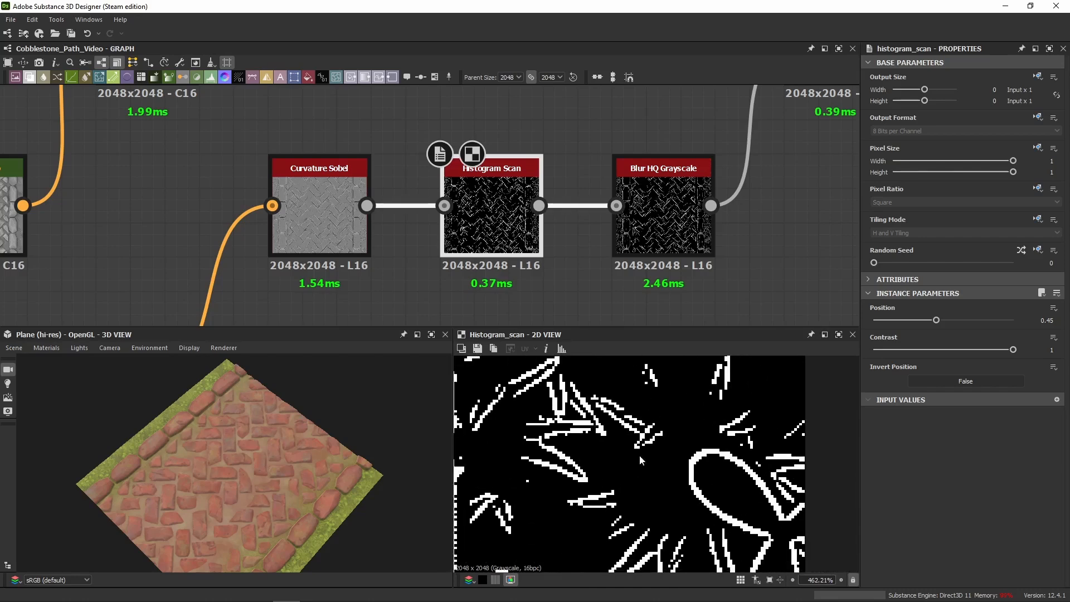
pyautogui.scroll(5, 289, 509)
# Frame the border grass and clover close up in the 3D view and preview the Blur HQ Grayscale mask
pyautogui.moveTo(342, 469); pyautogui.dragTo(98, 449, button='right')
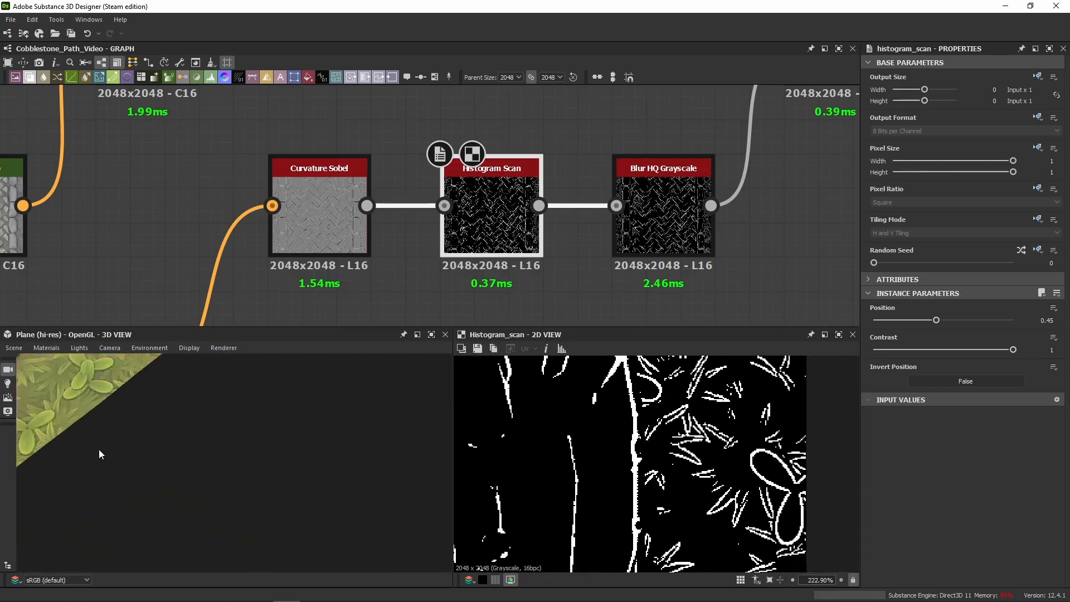
pyautogui.moveTo(98, 449); pyautogui.dragTo(160, 480)
pyautogui.moveTo(160, 481); pyautogui.dragTo(226, 446, button='middle')
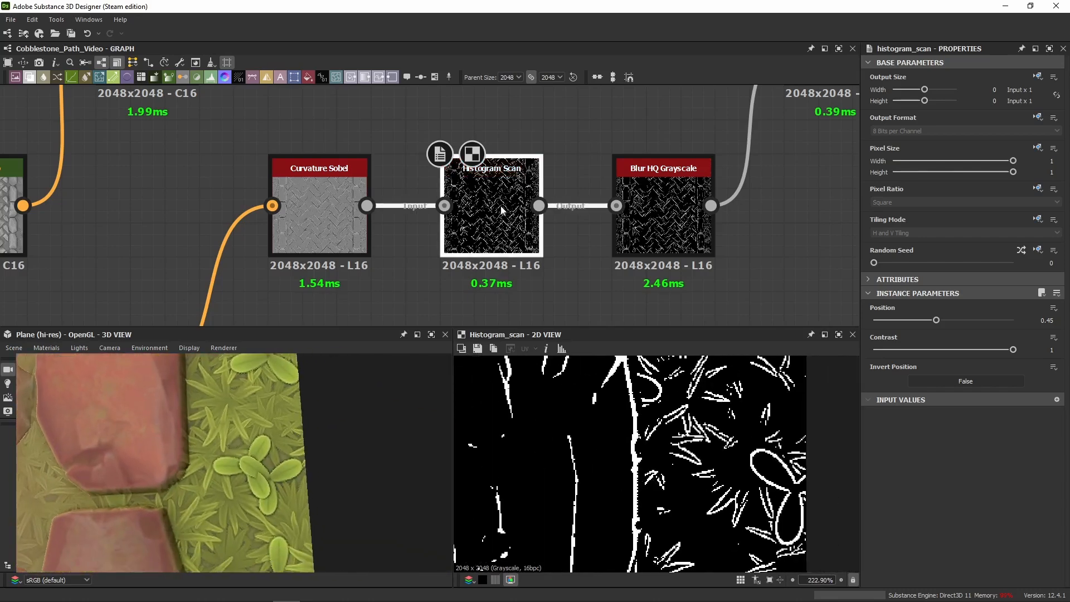
pyautogui.doubleClick(663, 214)
pyautogui.scroll(10, 699, 451)
pyautogui.scroll(-15, 685, 456)
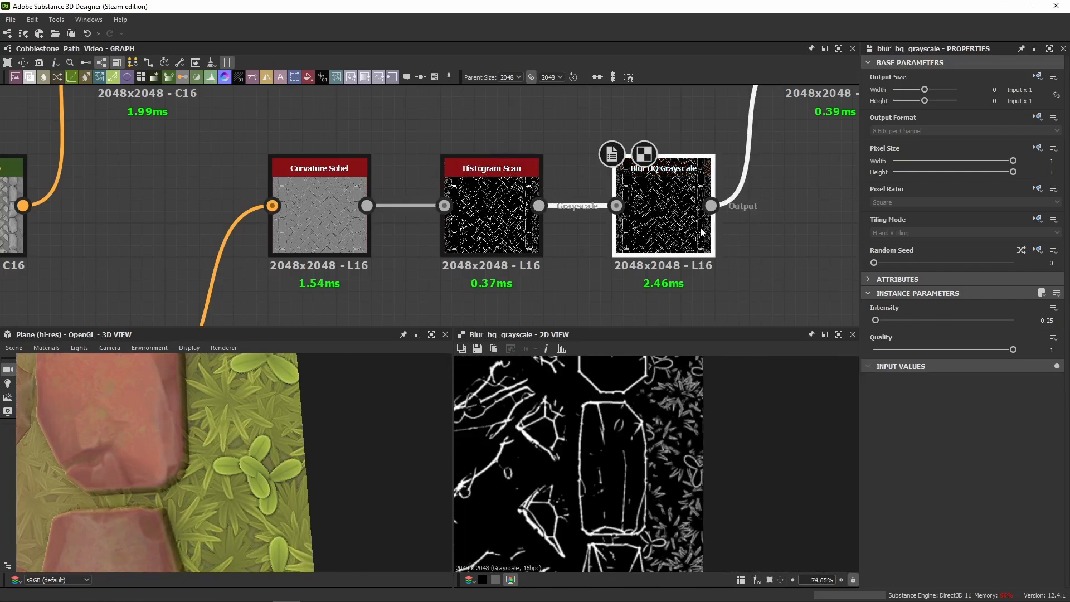
pyautogui.moveTo(228, 489); pyautogui.dragTo(281, 463, button='right')
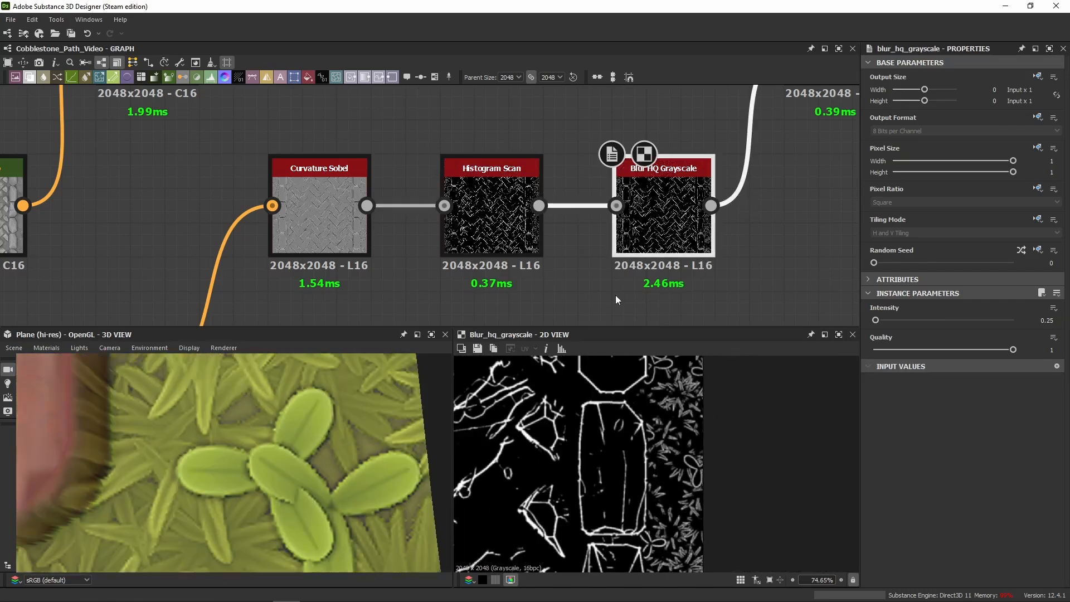
# Toggle the Blur HQ Grayscale node off and on and compare the grass edge highlights close up in the 3D view
pyautogui.hotkey('shift', 'd')
pyautogui.hotkey('shift', 'd')
pyautogui.hotkey('shift', 'd')
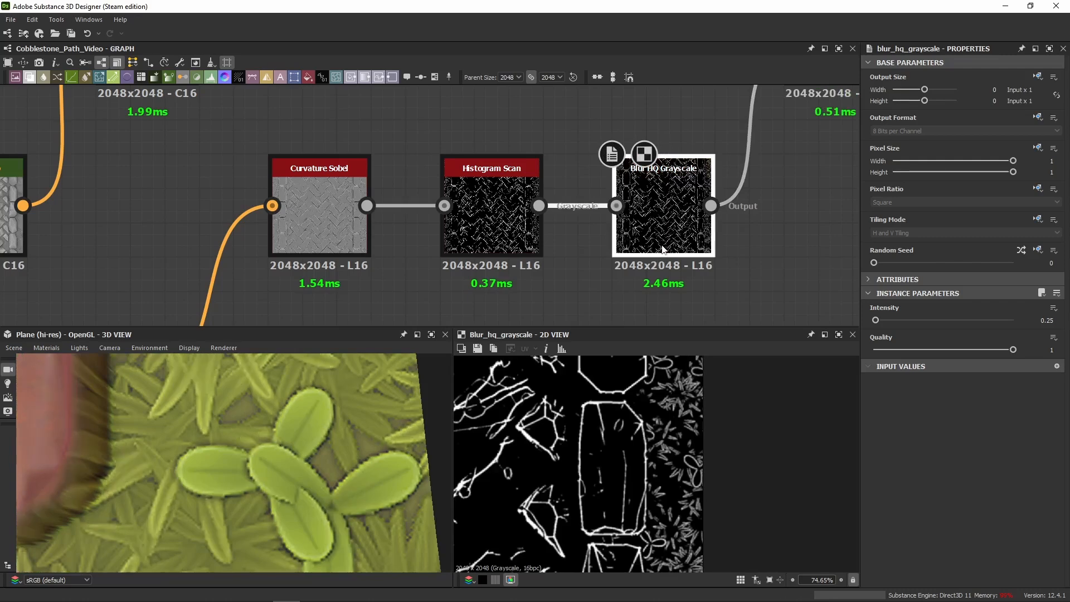
pyautogui.moveTo(192, 487)
pyautogui.mouseDown()
pyautogui.moveTo(215, 475)
pyautogui.moveTo(329, 489)
pyautogui.moveTo(275, 472)
pyautogui.moveTo(187, 479)
pyautogui.mouseUp()
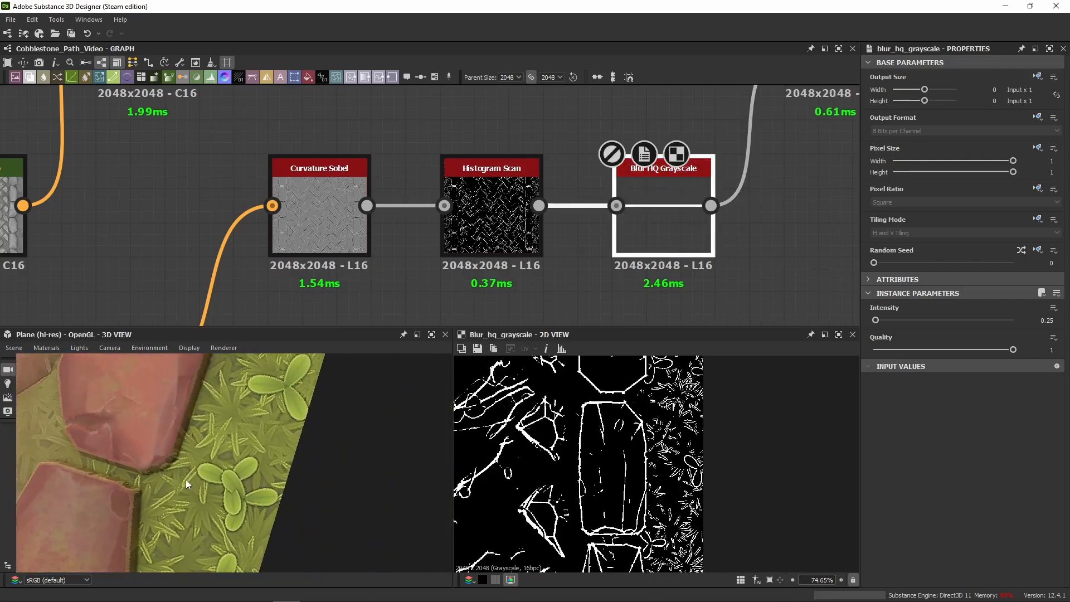
pyautogui.scroll(5, 192, 524)
pyautogui.moveTo(183, 421); pyautogui.dragTo(202, 462)
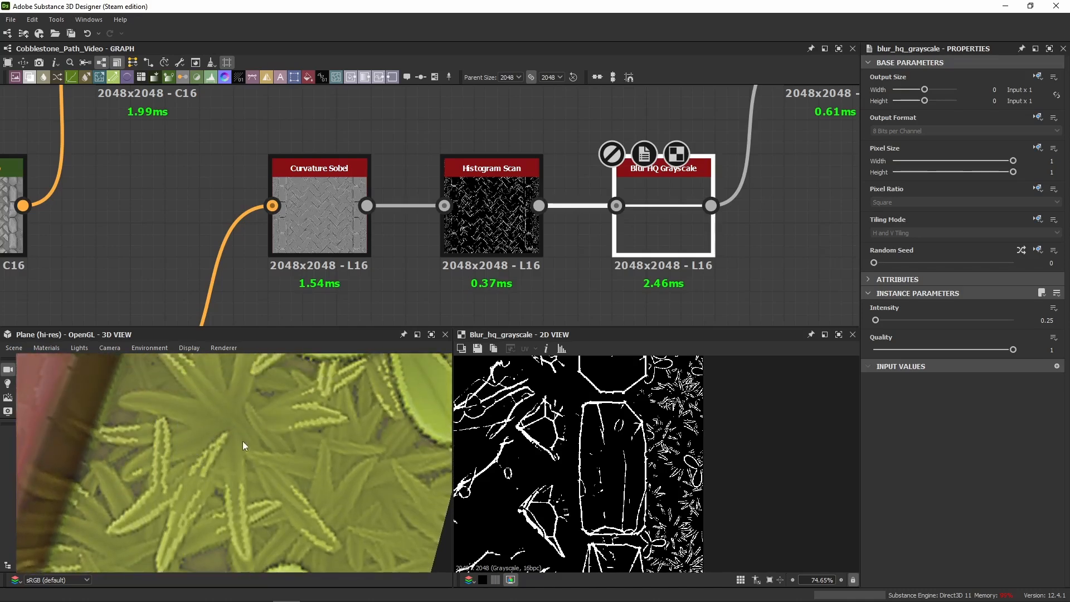
pyautogui.scroll(-5, 246, 466)
pyautogui.moveTo(199, 461); pyautogui.dragTo(227, 450)
pyautogui.scroll(2, 249, 453)
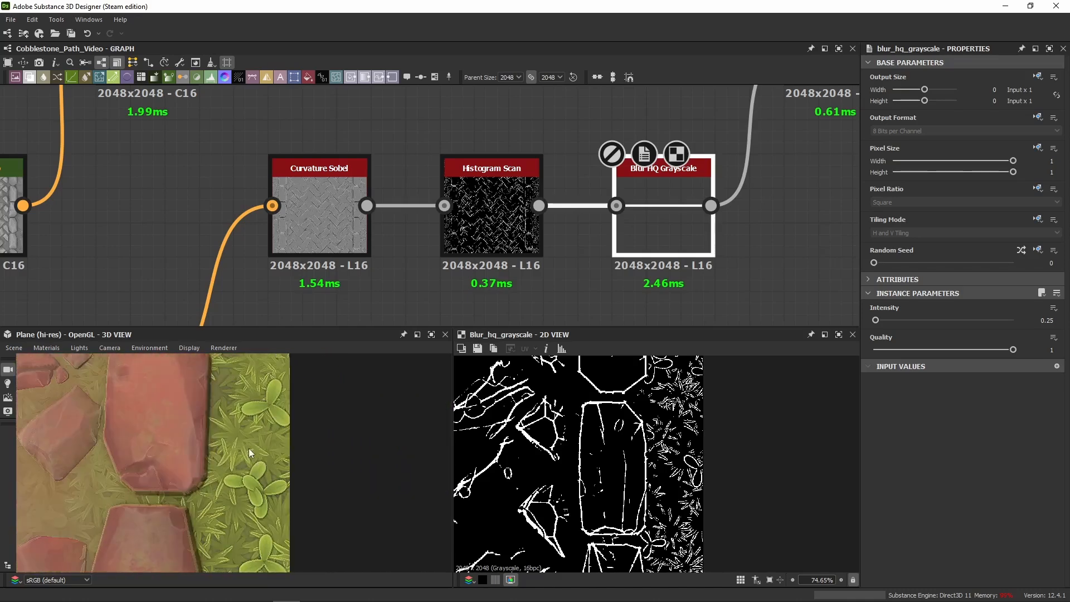
pyautogui.scroll(3, 249, 452)
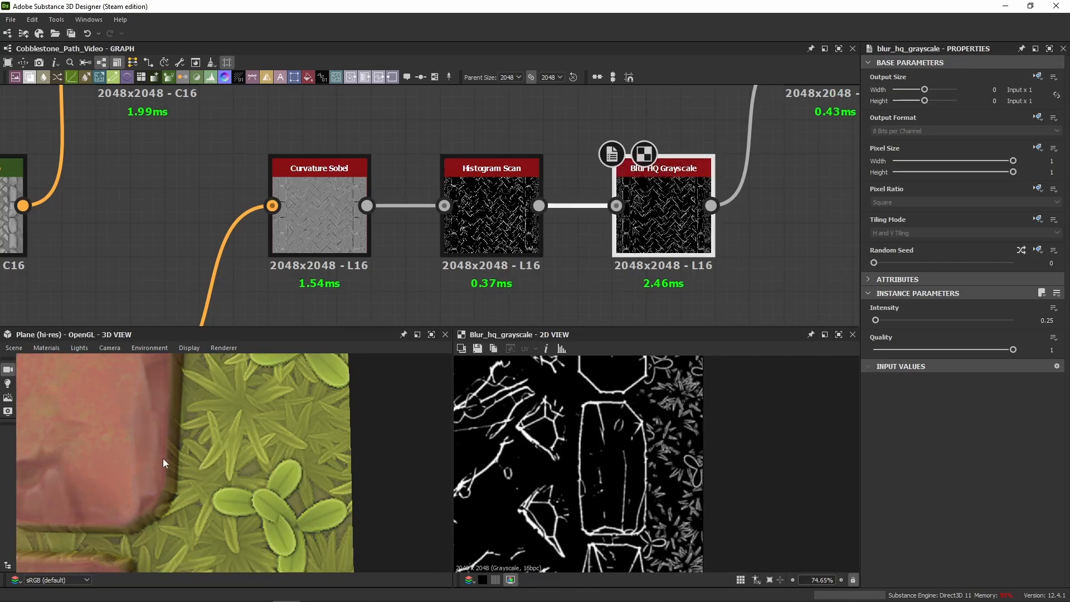
pyautogui.scroll(-4, 429, 262)
pyautogui.scroll(4, 580, 169)
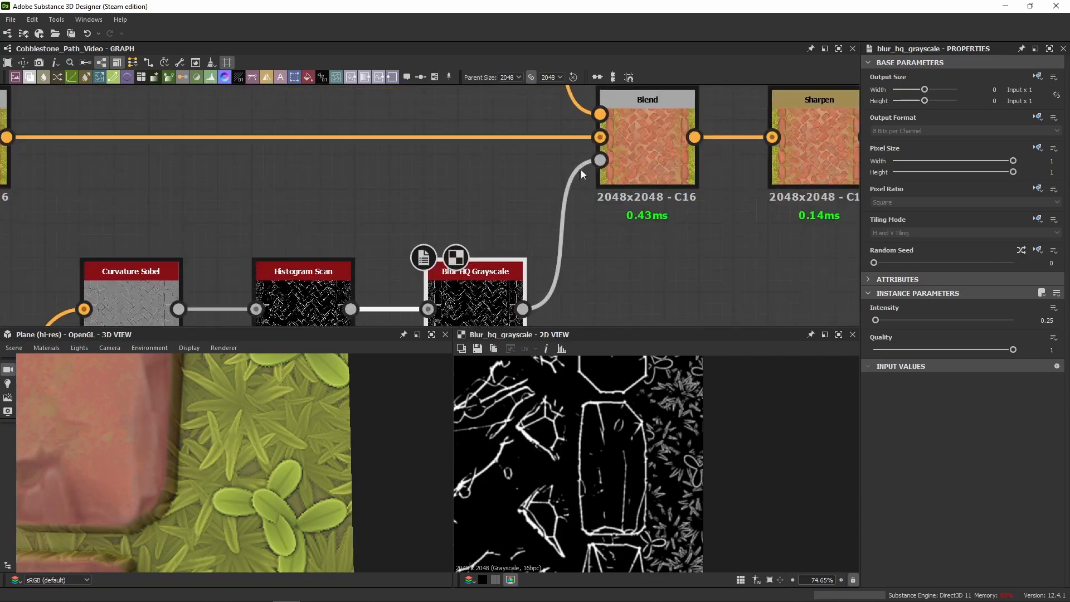
# Preview the Copy Blend node directly before Sharpen, toggle it off and on, and inspect the edge highlights close up
pyautogui.doubleClick(597, 167)
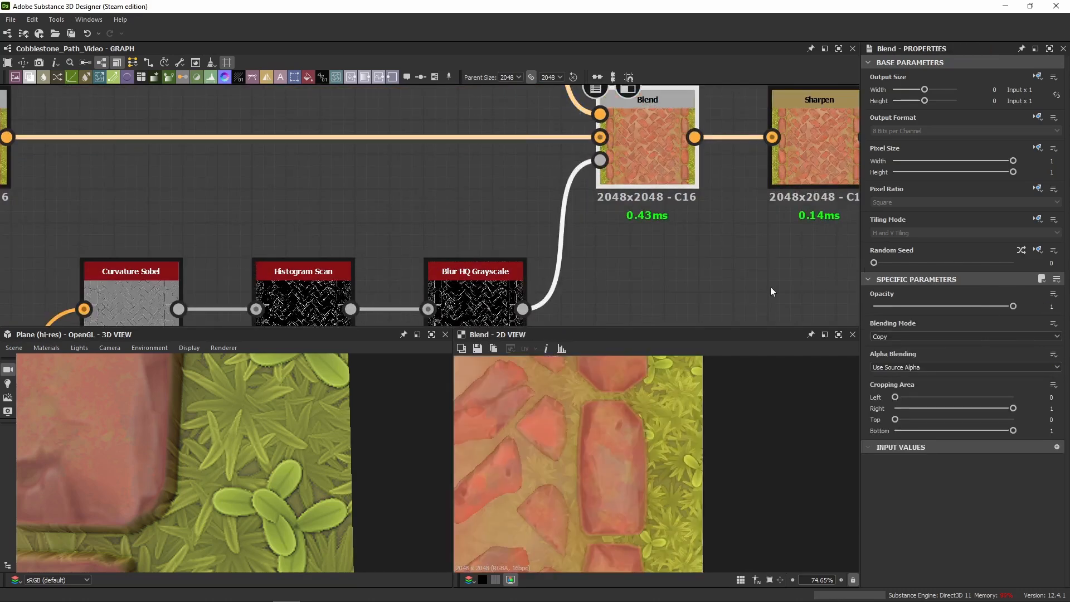
pyautogui.scroll(3, 583, 476)
pyautogui.scroll(-4, 403, 216)
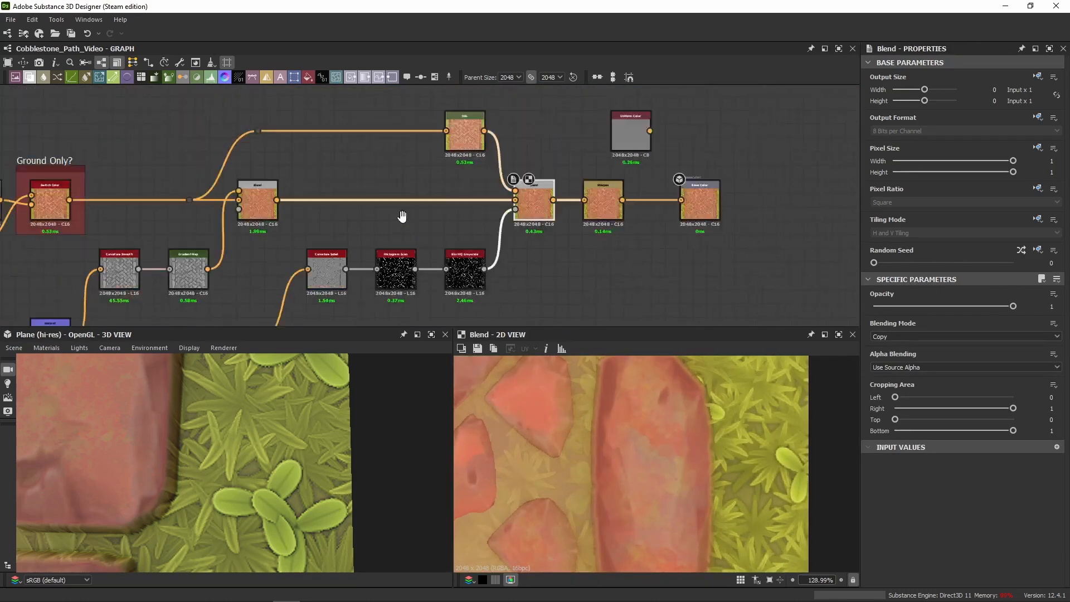
pyautogui.moveTo(402, 216); pyautogui.dragTo(477, 227, button='middle')
pyautogui.click(610, 289)
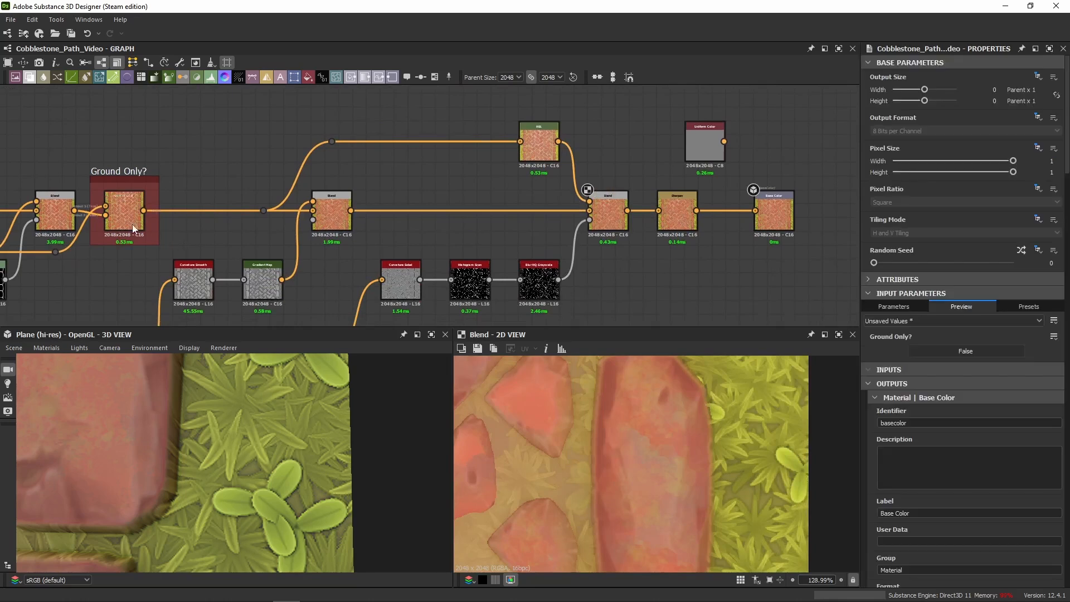
pyautogui.click(608, 215)
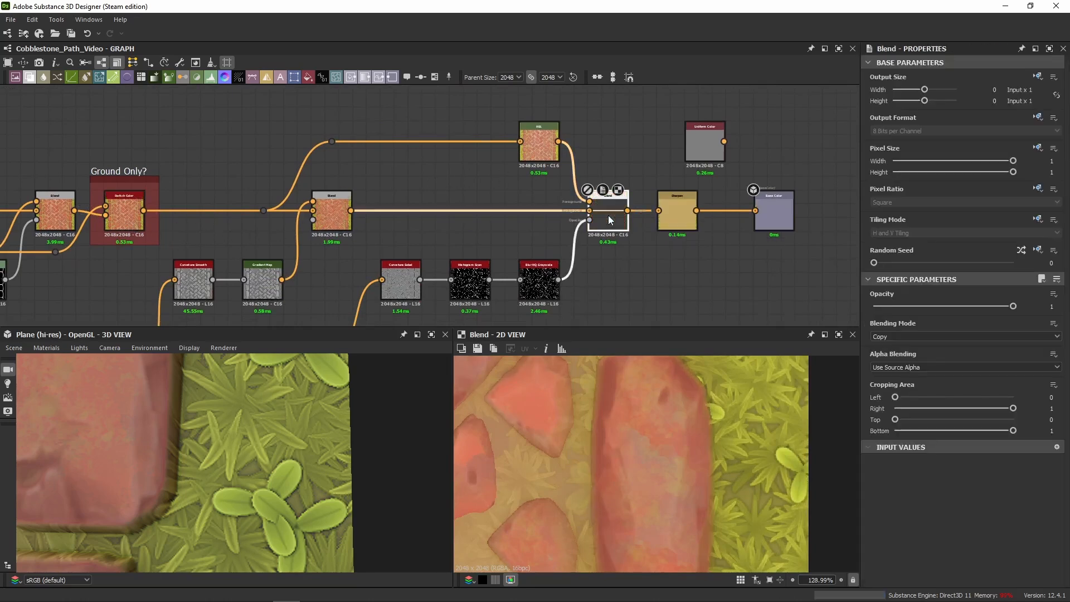
pyautogui.scroll(5, 579, 409)
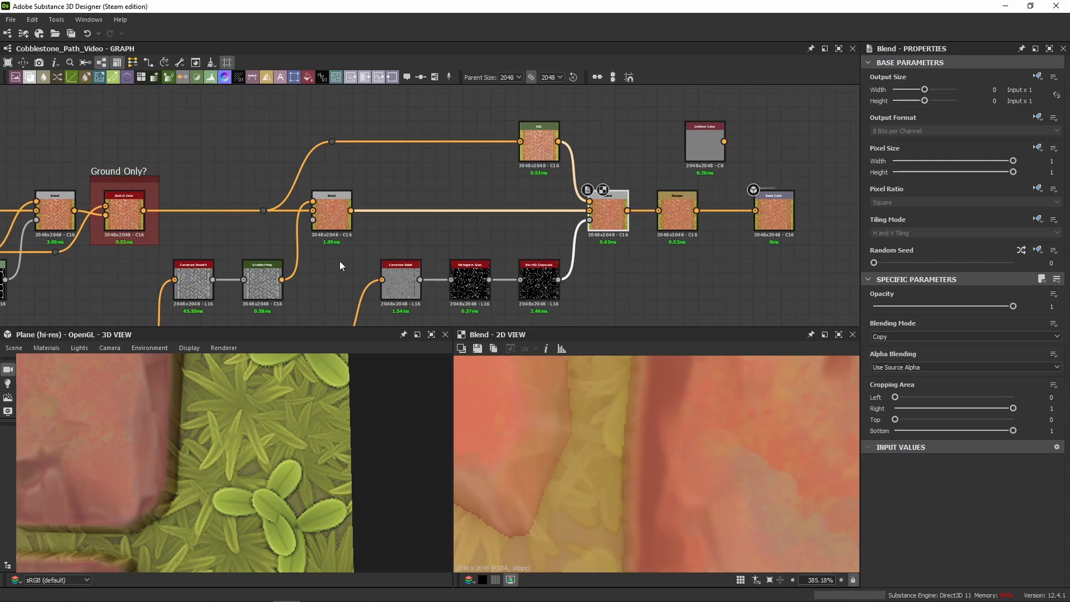
# Try feeding the HSL node from the Overlay Blend's output, and undo the rewiring
pyautogui.click(335, 224)
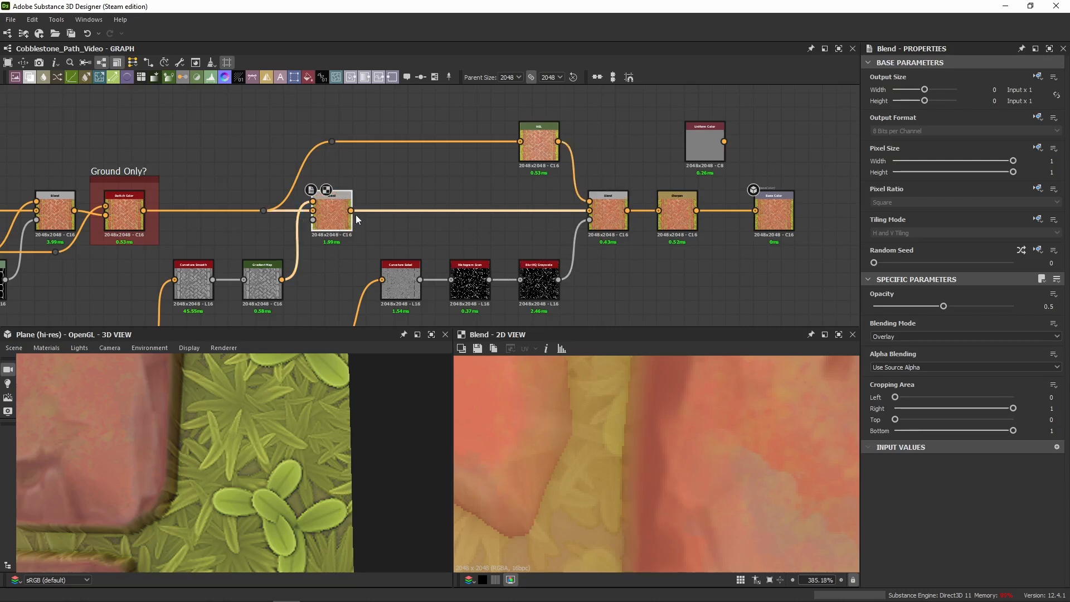
pyautogui.click(607, 214)
pyautogui.moveTo(350, 210); pyautogui.dragTo(520, 141)
pyautogui.hotkey('ctrl', 'z')
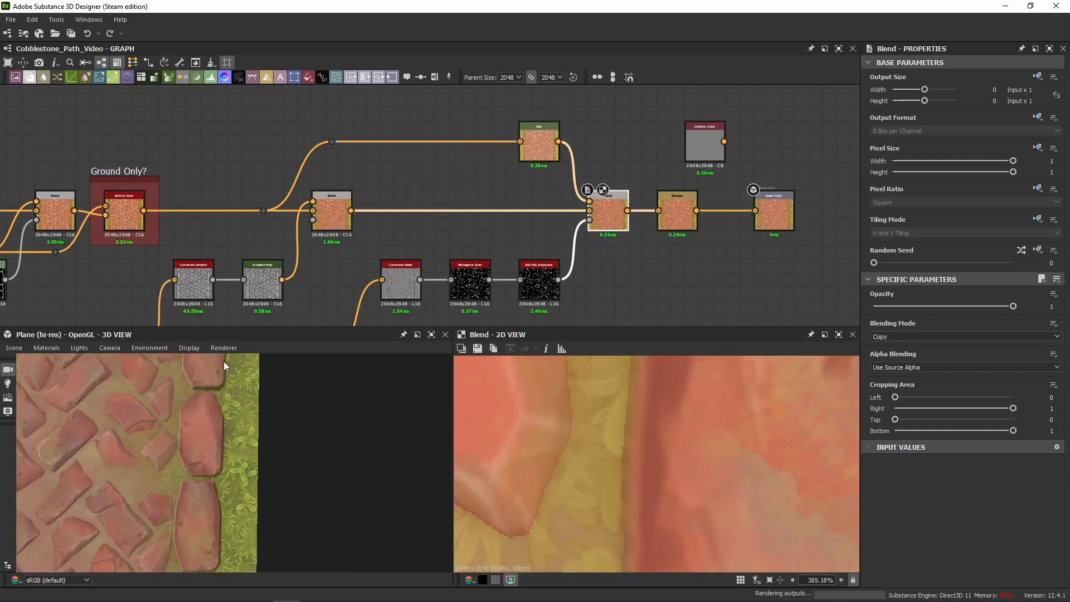
# Preview the Switch Color output and the HSL node alternately and compare their colours in the 2D view
pyautogui.moveTo(235, 191); pyautogui.dragTo(279, 172, button='middle')
pyautogui.scroll(3, 279, 172)
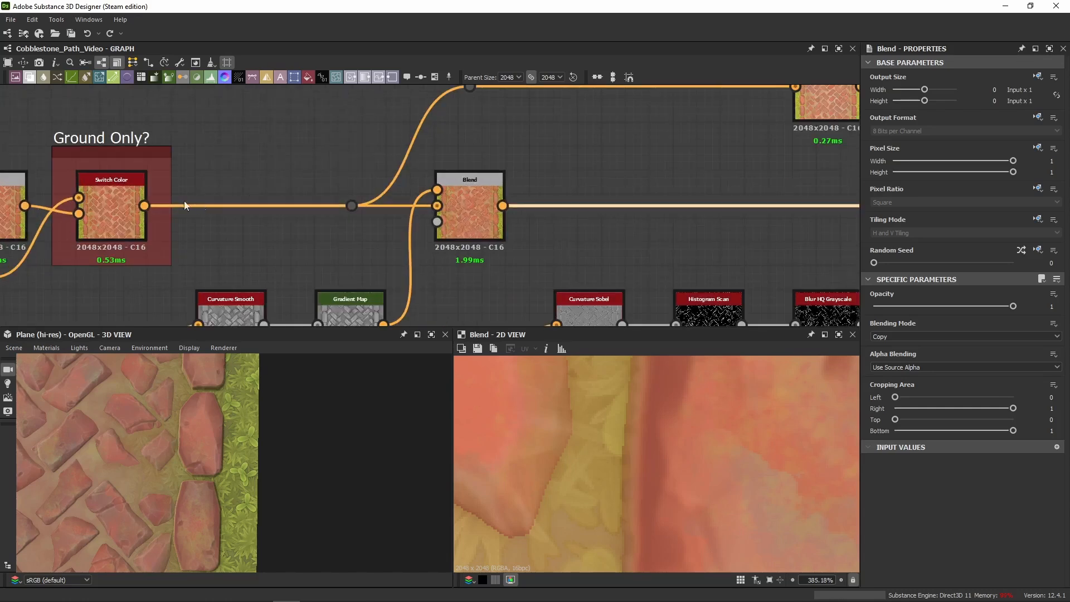
pyautogui.doubleClick(354, 209)
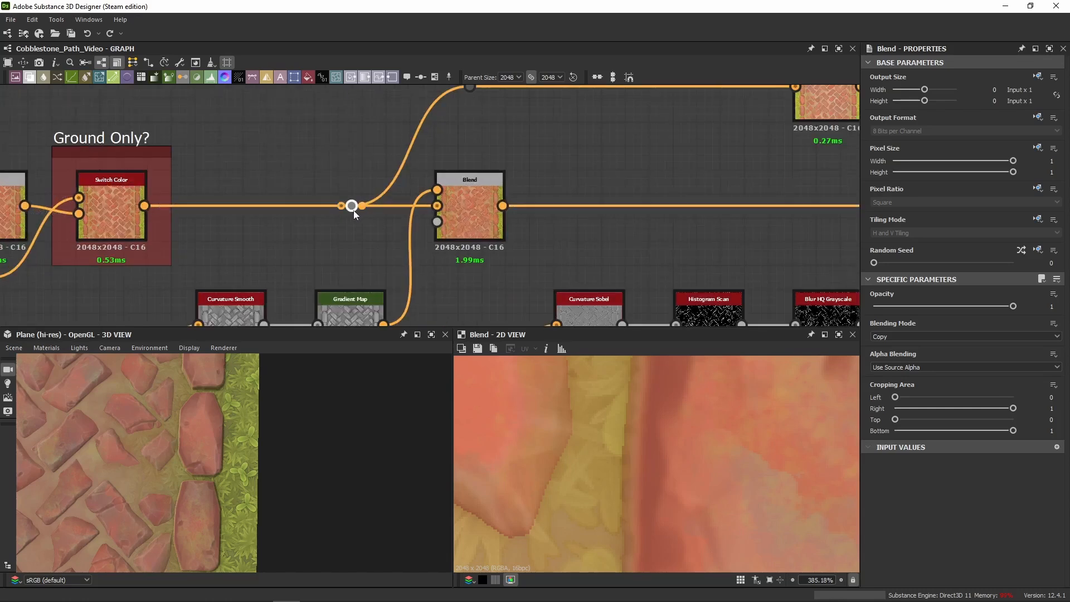
pyautogui.moveTo(392, 192); pyautogui.dragTo(214, 260, button='middle')
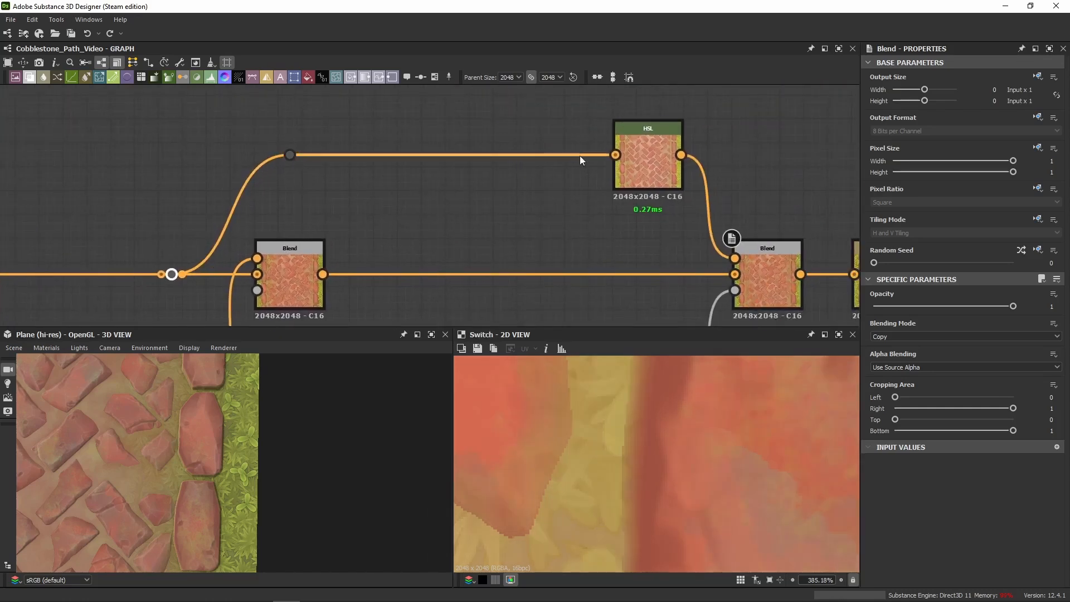
pyautogui.doubleClick(637, 166)
pyautogui.moveTo(637, 166); pyautogui.dragTo(530, 169, button='middle')
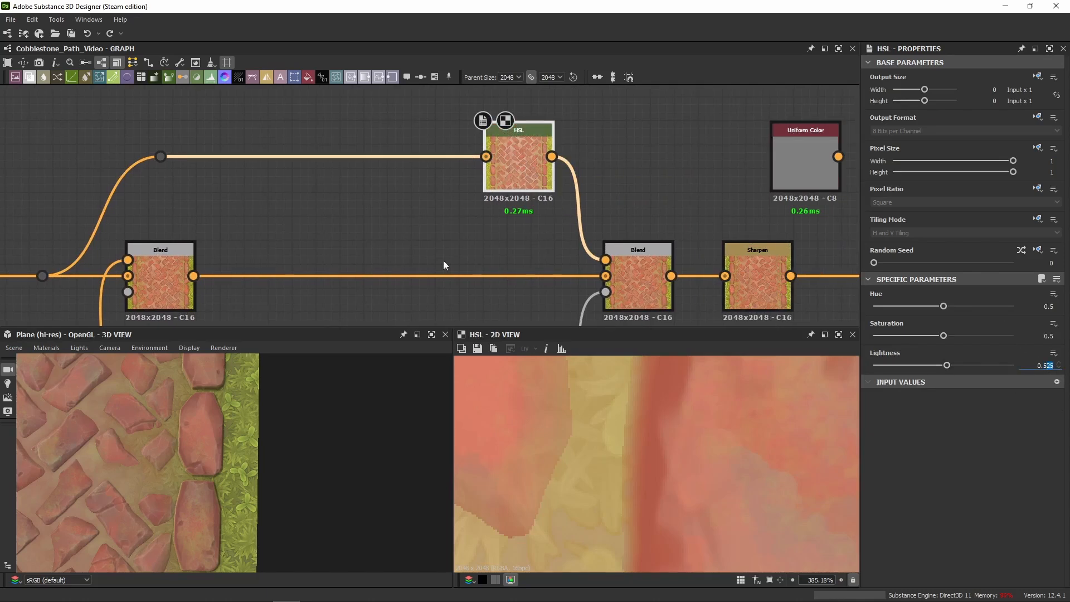
pyautogui.doubleClick(478, 158)
pyautogui.scroll(-10, 567, 452)
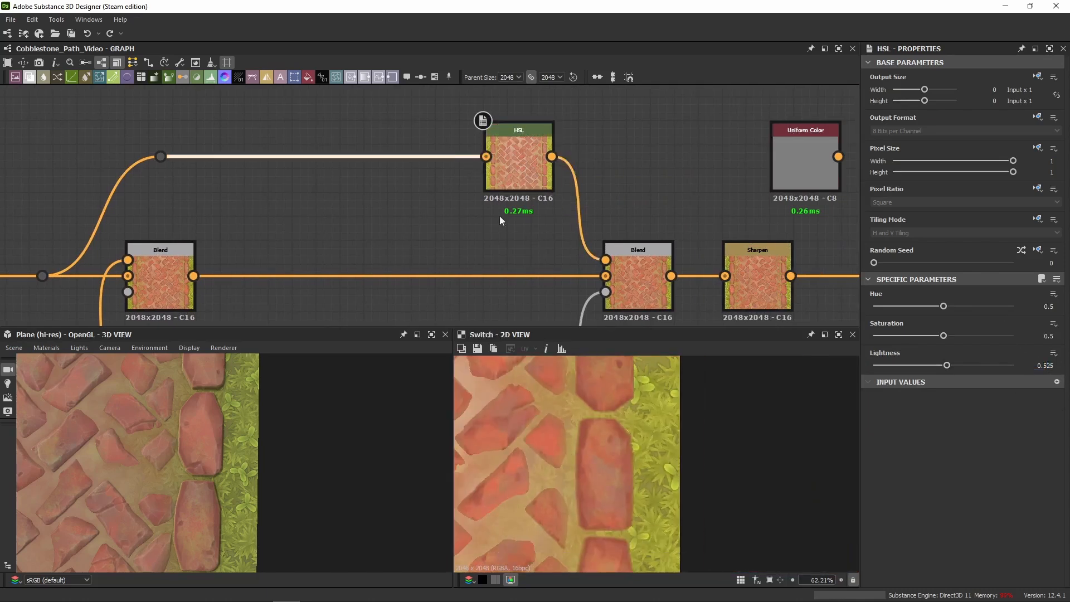
pyautogui.moveTo(295, 204); pyautogui.dragTo(402, 178, button='middle')
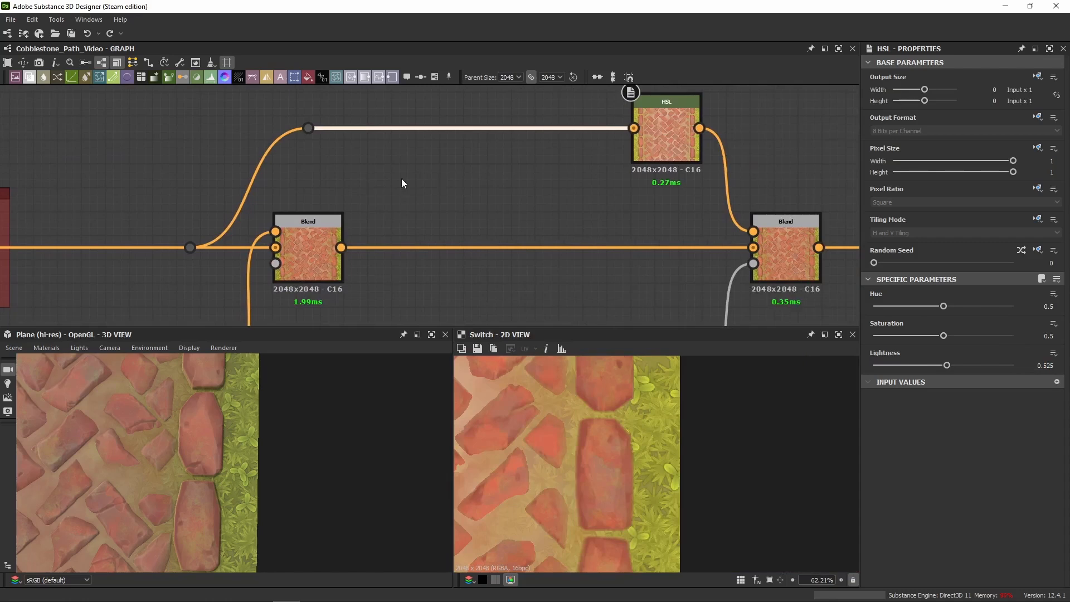
pyautogui.doubleClick(639, 144)
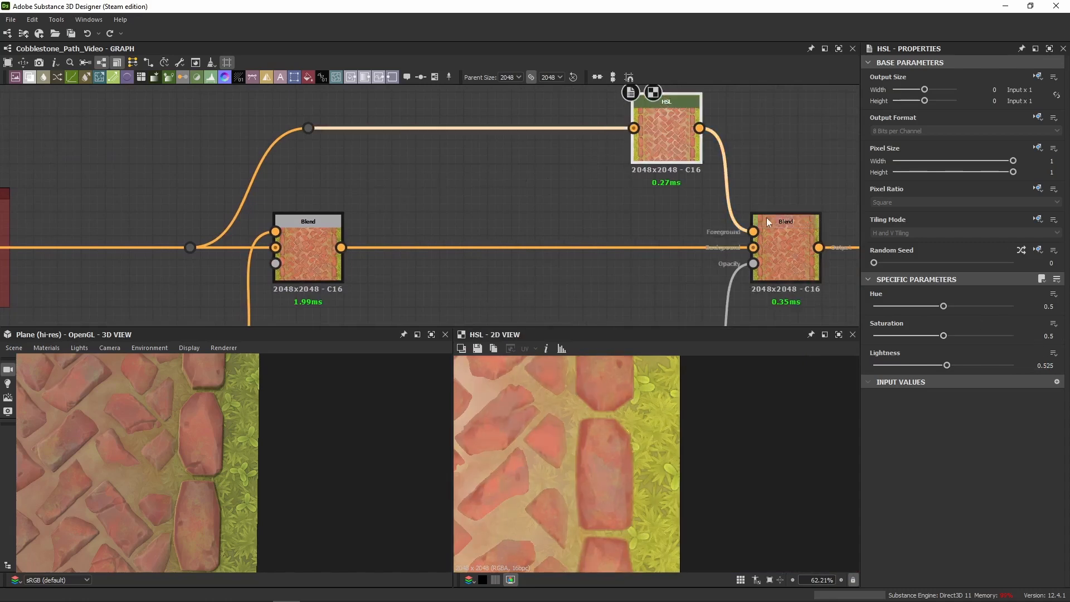
# Preview the Blur HQ Grayscale mask feeding the Copy Blend's opacity, and compare it with the Blend's result in the 2D view
pyautogui.moveTo(688, 215); pyautogui.dragTo(645, 191, button='middle')
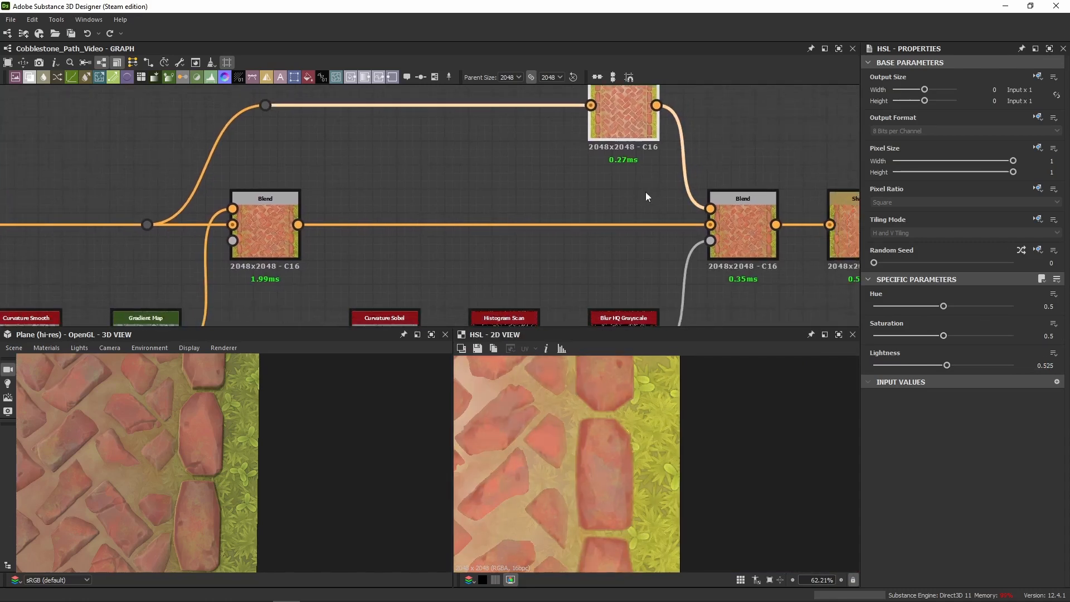
pyautogui.doubleClick(709, 241)
pyautogui.scroll(3, 554, 454)
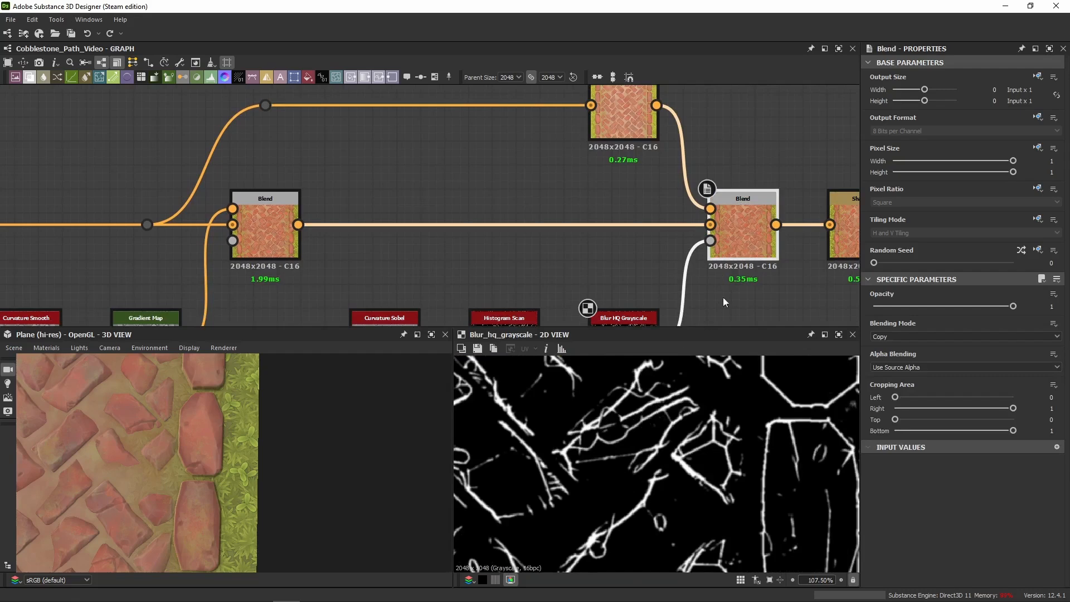
pyautogui.doubleClick(736, 234)
pyautogui.moveTo(744, 262); pyautogui.dragTo(714, 244, button='middle')
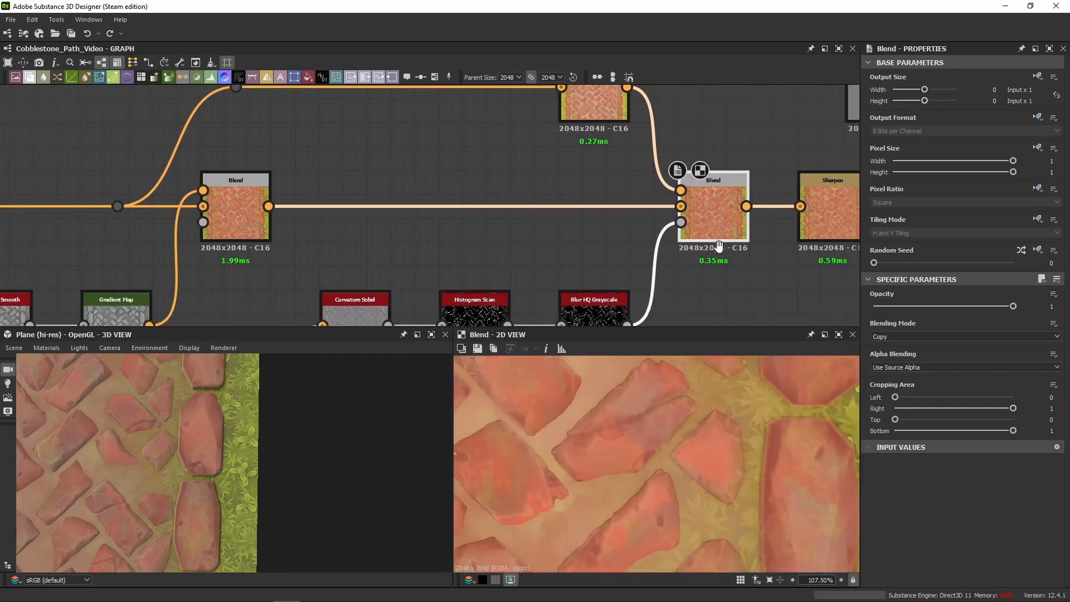
# Frame the cobblestones close up in the 3D view and compare their edge highlights with the Copy Blend disabled and enabled
pyautogui.click(613, 103)
pyautogui.scroll(2, 127, 473)
pyautogui.moveTo(127, 474); pyautogui.dragTo(261, 470)
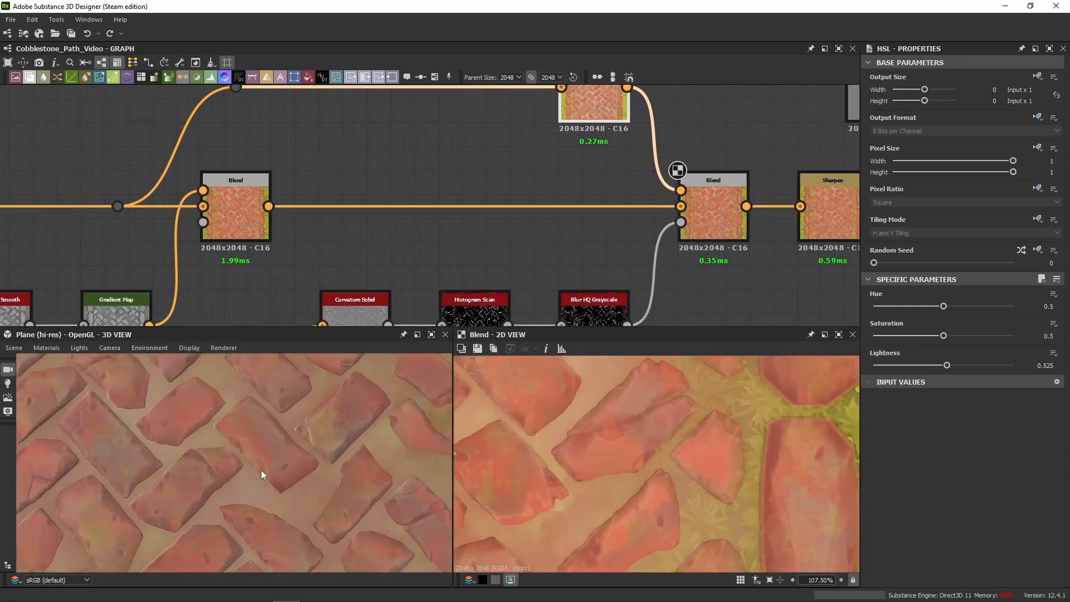
pyautogui.click(709, 224)
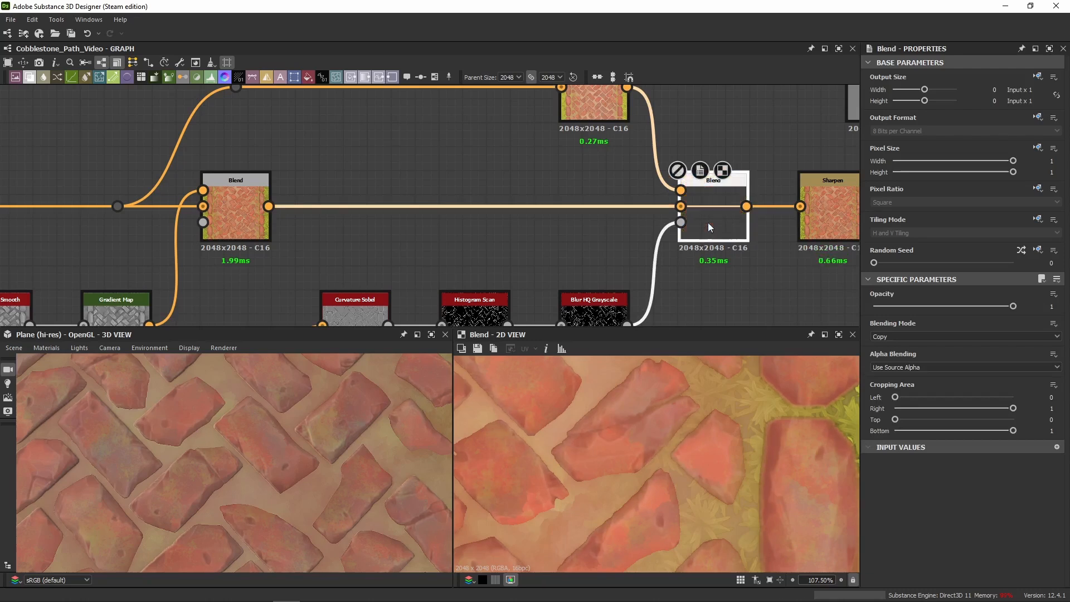
pyautogui.scroll(2, 380, 459)
pyautogui.moveTo(334, 492); pyautogui.dragTo(354, 436, button='middle')
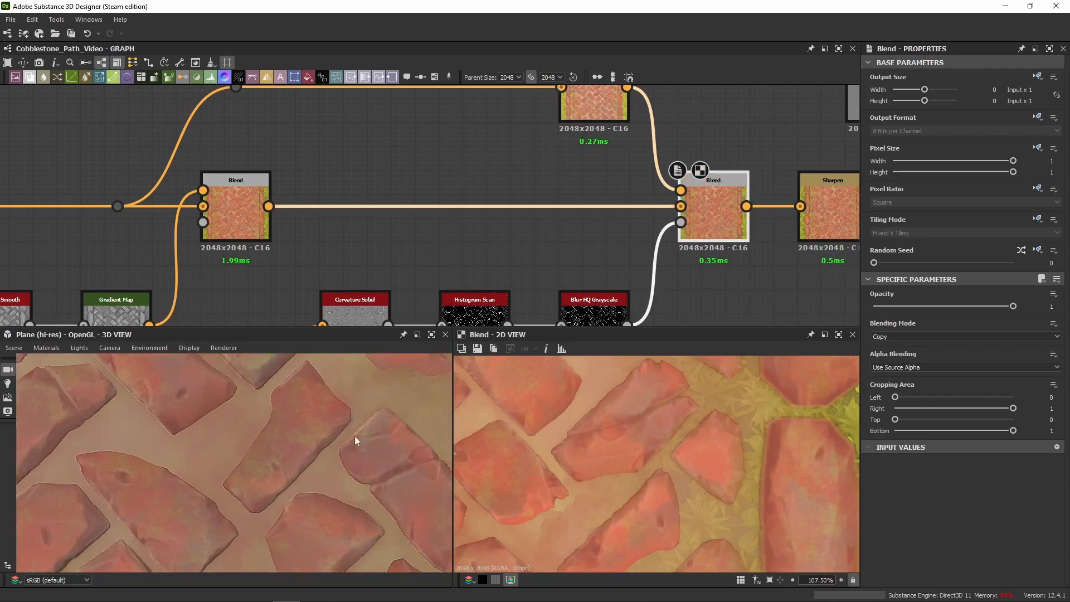
pyautogui.scroll(3, 379, 462)
pyautogui.hotkey('shift', 'd')
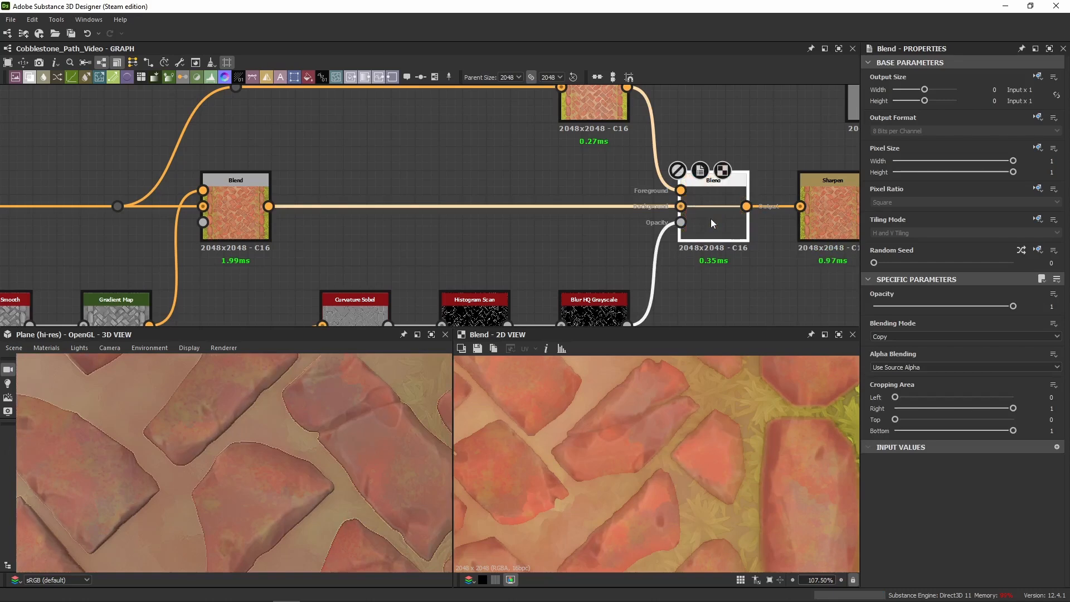
pyautogui.hotkey('shift', 'd')
# Try a Lightness of 0.59 on the HSL node, check the whole path in the 3D view, and undo it
pyautogui.click(604, 102)
pyautogui.moveTo(604, 102); pyautogui.dragTo(602, 132, button='middle')
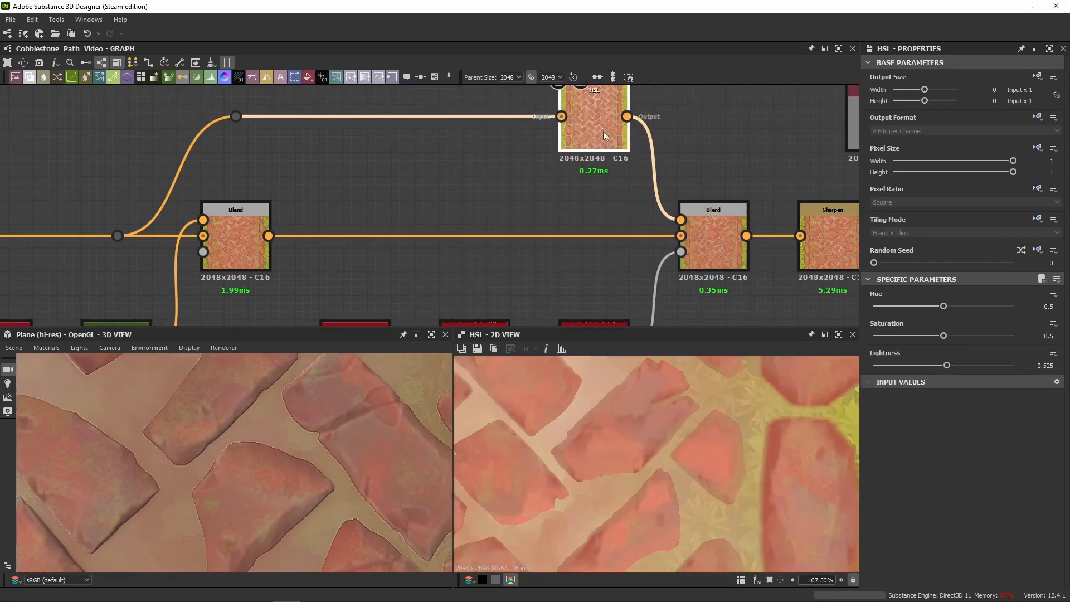
pyautogui.moveTo(947, 365); pyautogui.dragTo(955, 365)
pyautogui.scroll(-2, 313, 488)
pyautogui.scroll(-3, 312, 488)
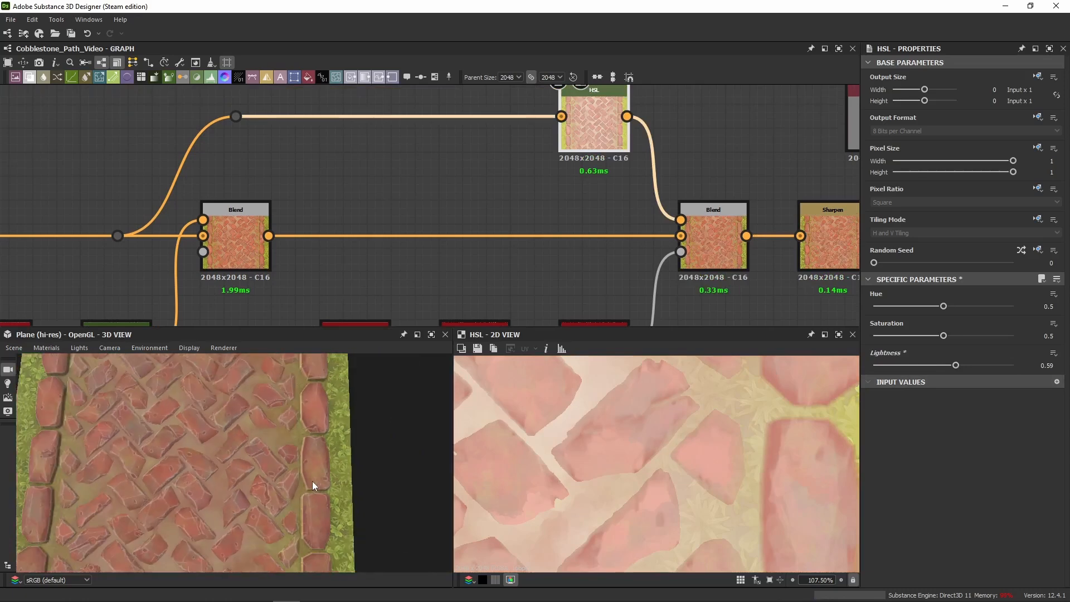
pyautogui.hotkey('ctrl', 'z')
# Try a Lightness of 0.55 on the HSL node, check the stones in the 3D view, and undo the change
pyautogui.scroll(5, 295, 471)
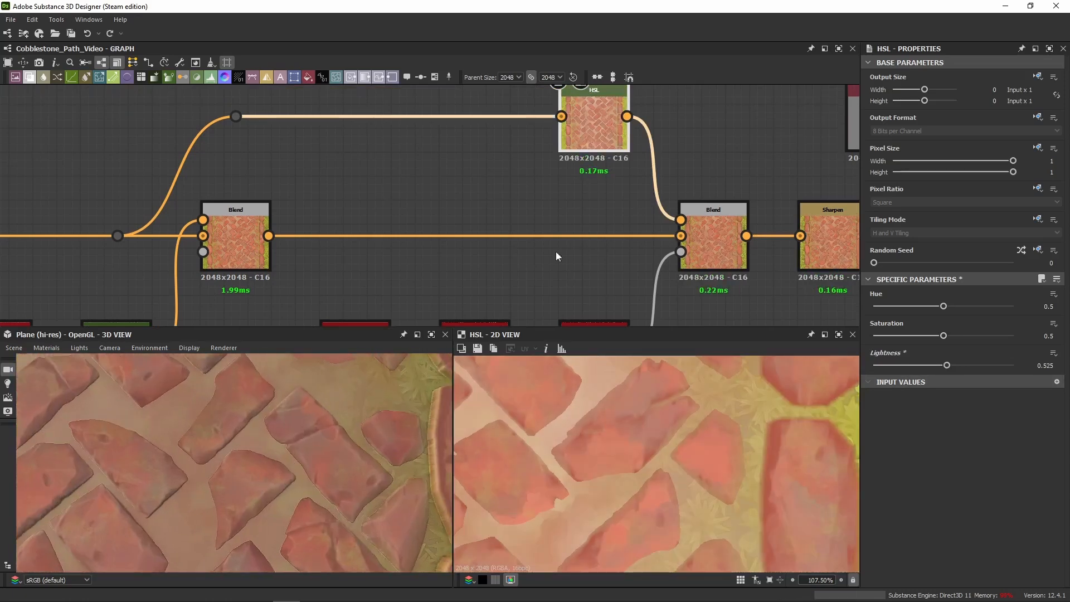
pyautogui.click(730, 252)
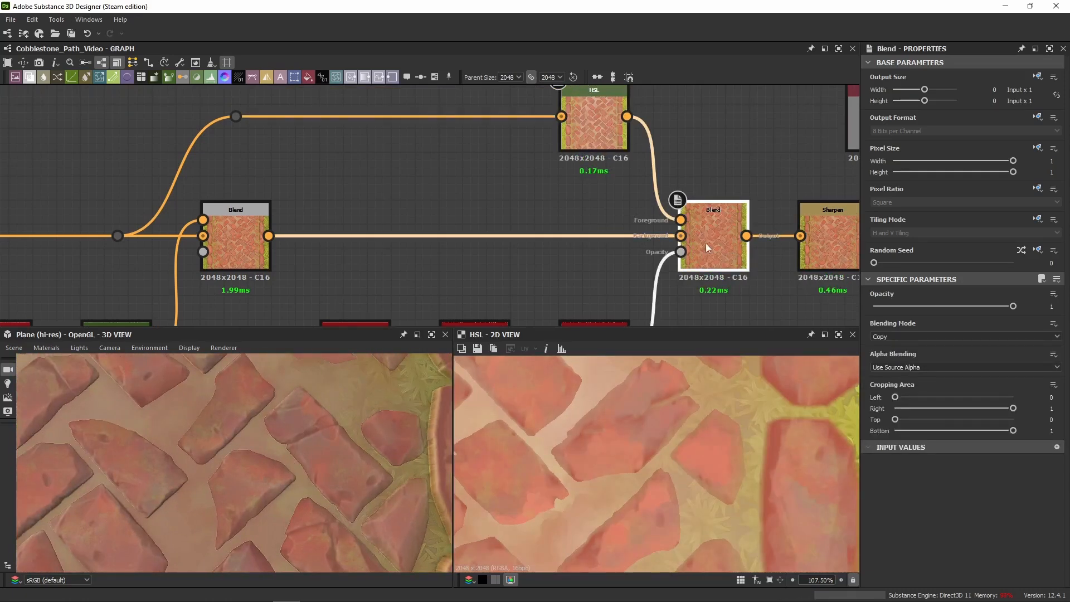
pyautogui.click(626, 146)
pyautogui.moveTo(1046, 366); pyautogui.dragTo(1060, 367)
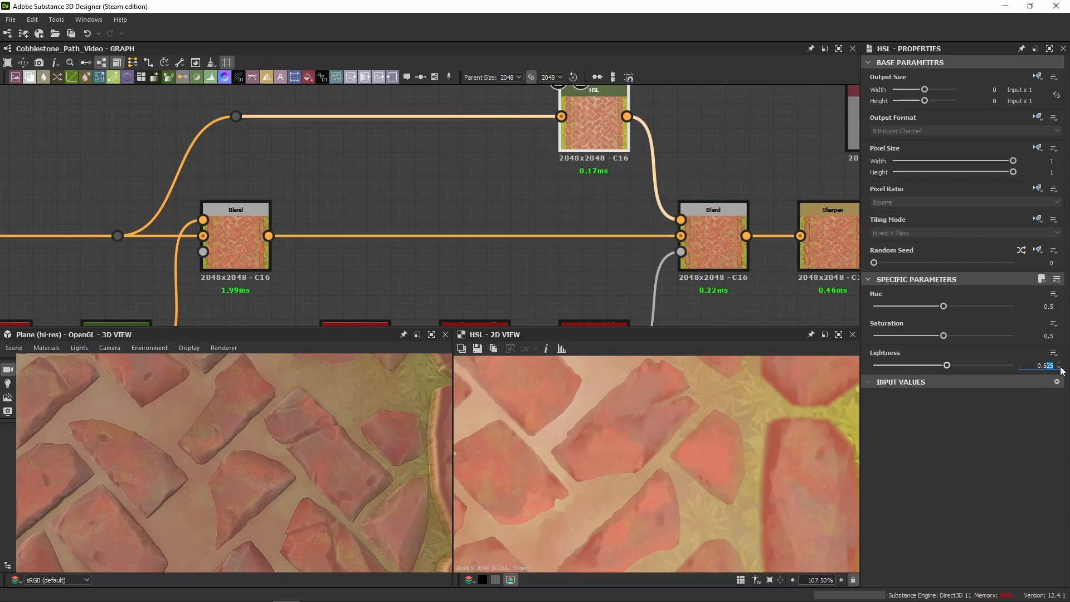
pyautogui.write('5')
pyautogui.press('Return')
pyautogui.scroll(-5, 223, 501)
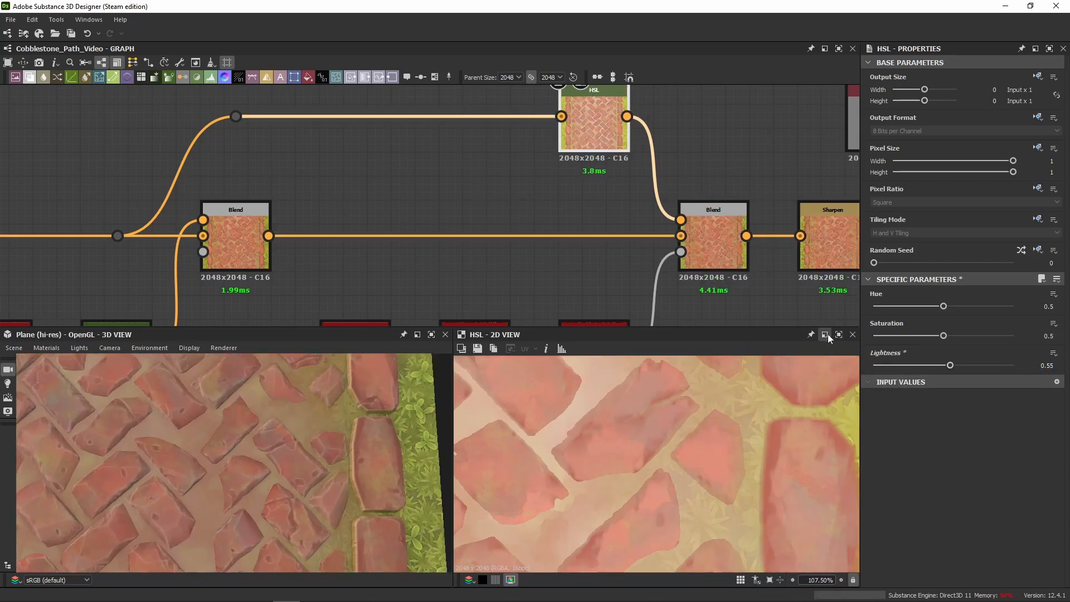
pyautogui.hotkey('ctrl', 'z')
# Set the HSL node's Lightness to 0.535 and check the stone edges in the 3D view
pyautogui.moveTo(1045, 366); pyautogui.dragTo(1062, 369)
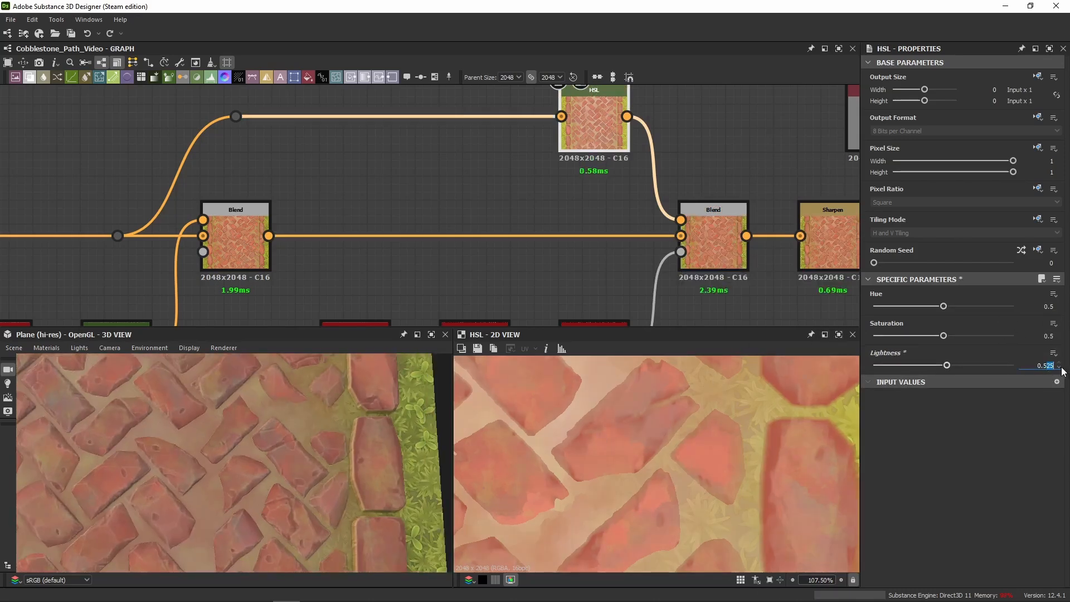
pyautogui.write('35')
pyautogui.press('Return')
pyautogui.moveTo(239, 460); pyautogui.dragTo(293, 433, button='middle')
pyautogui.moveTo(183, 468); pyautogui.dragTo(139, 526, button='middle')
# Preview the Copy Blend before Sharpen again and examine the brightened stone edges close up in the 2D view
pyautogui.moveTo(761, 258); pyautogui.dragTo(552, 218, button='middle')
pyautogui.click(553, 204)
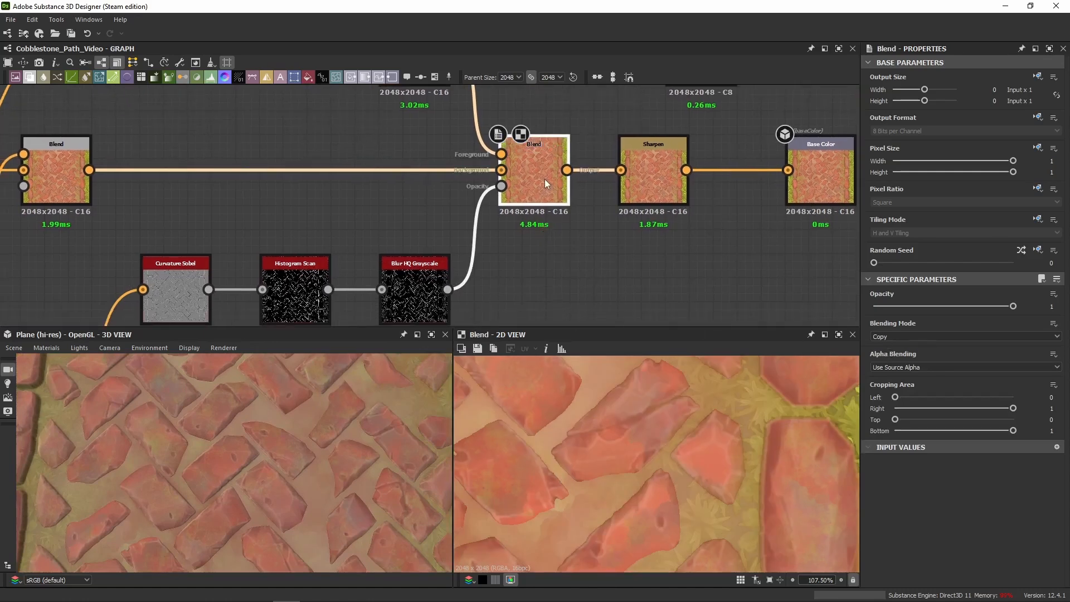
pyautogui.scroll(-3, 639, 441)
pyautogui.scroll(6, 629, 423)
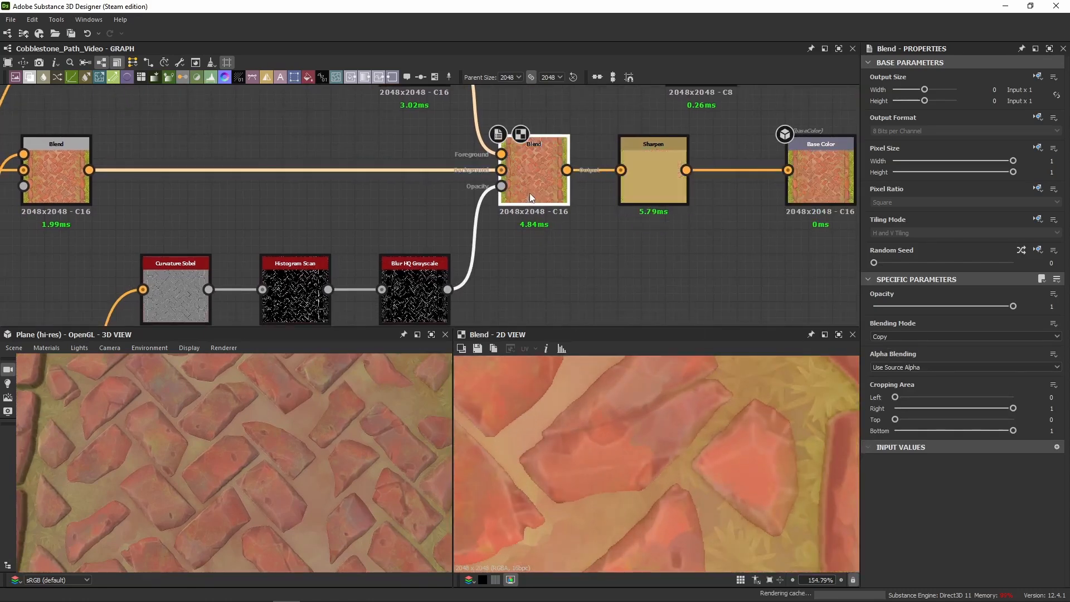
# Preview the Sharpen node and examine the crispness of the stones and border grass in the 2D view
pyautogui.click(657, 200)
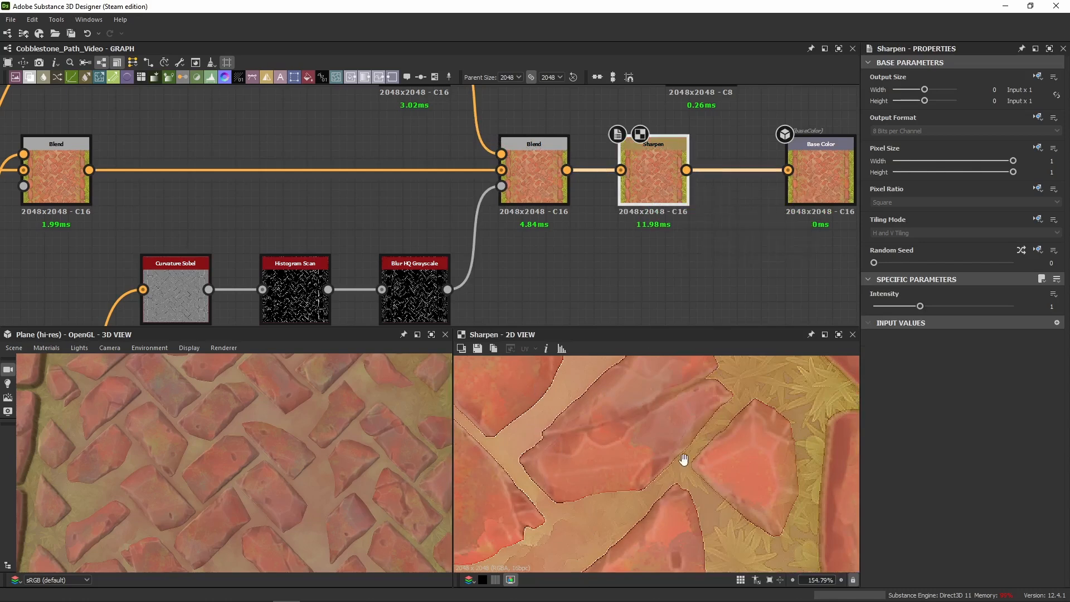
pyautogui.moveTo(680, 458); pyautogui.dragTo(586, 423, button='middle')
pyautogui.scroll(6, 586, 424)
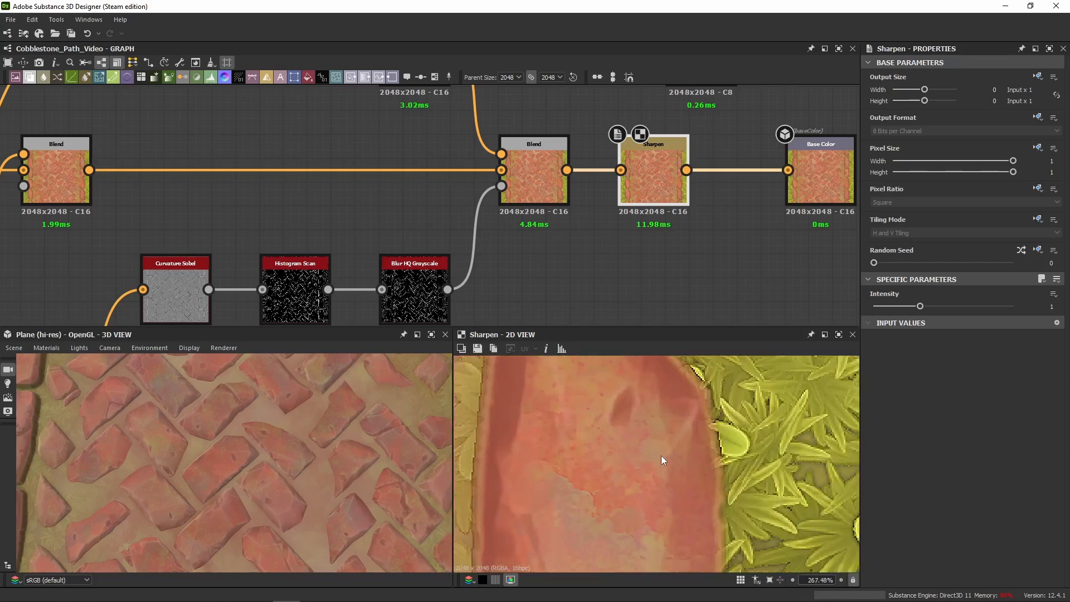
pyautogui.scroll(-3, 634, 460)
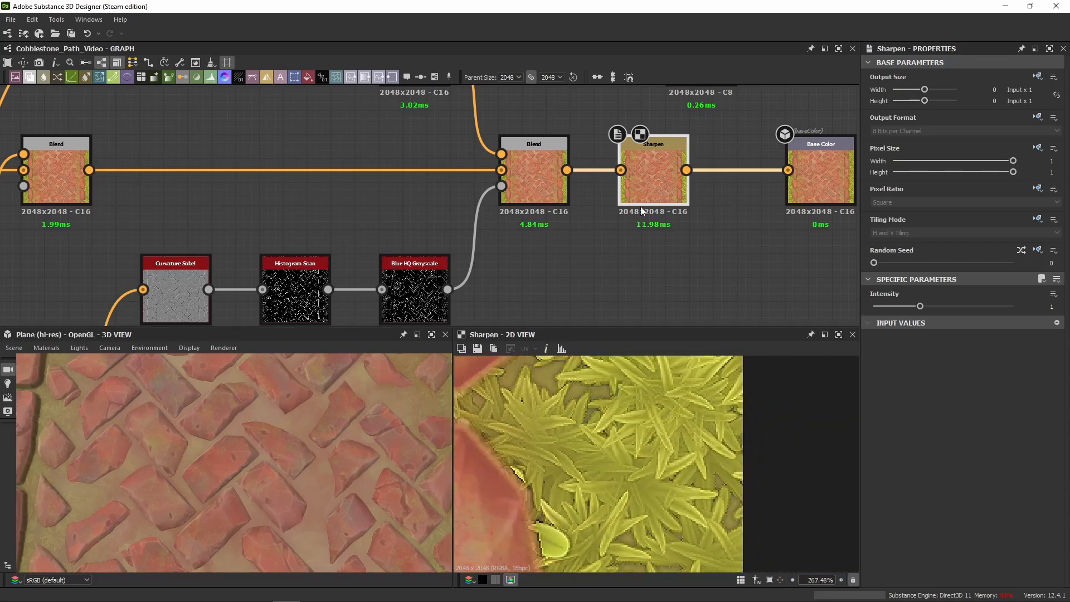
# Toggle the Sharpen node off and on repeatedly and compare the border grass and clover detail in the 2D view
pyautogui.hotkey('shift', 'd')
pyautogui.hotkey('shift', 'd')
pyautogui.hotkey('shift', 'd')
pyautogui.hotkey('shift', 'd')
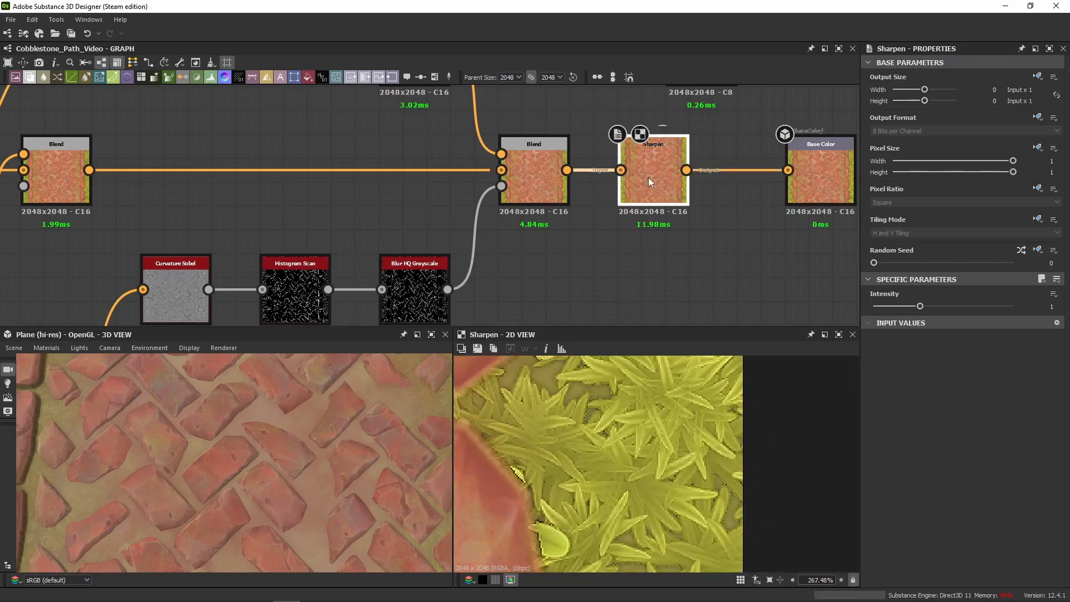
pyautogui.hotkey('shift', 'd')
pyautogui.hotkey('shift', 'd')
pyautogui.hotkey('shift', 'd')
pyautogui.moveTo(560, 406); pyautogui.dragTo(568, 559, button='middle')
pyautogui.hotkey('shift', 'd')
pyautogui.hotkey('shift', 'd')
pyautogui.hotkey('shift', 'd')
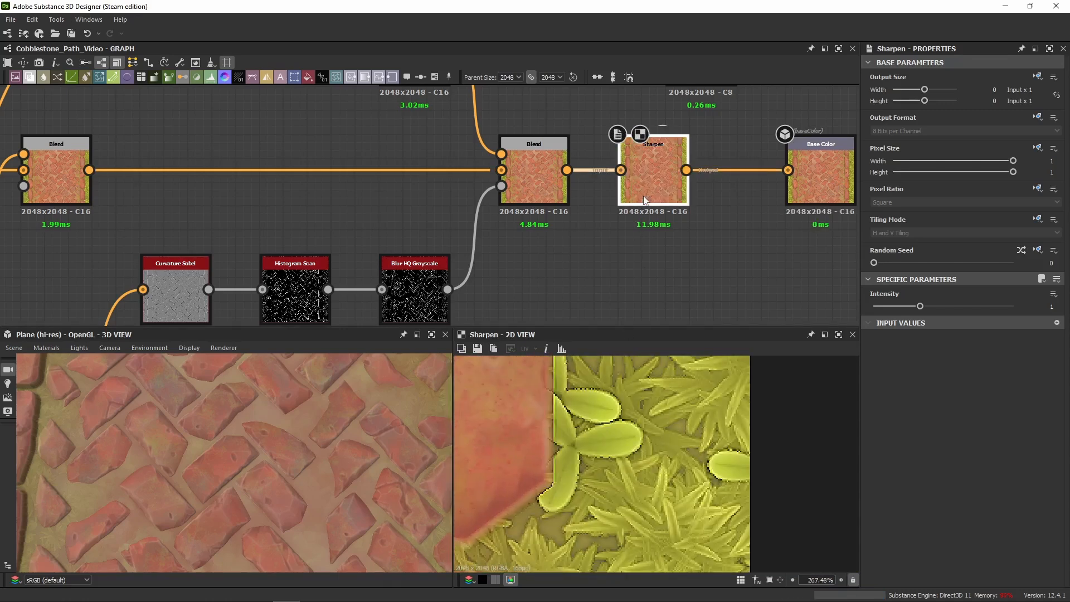
# Disable and re-enable the Sharpen node to judge its effect on the clover and grass edges, leaving it enabled
pyautogui.hotkey('shift', 'd')
pyautogui.hotkey('shift', 'd')
pyautogui.hotkey('shift', 'd')
pyautogui.hotkey('shift', 'd')
pyautogui.hotkey('shift', 'd')
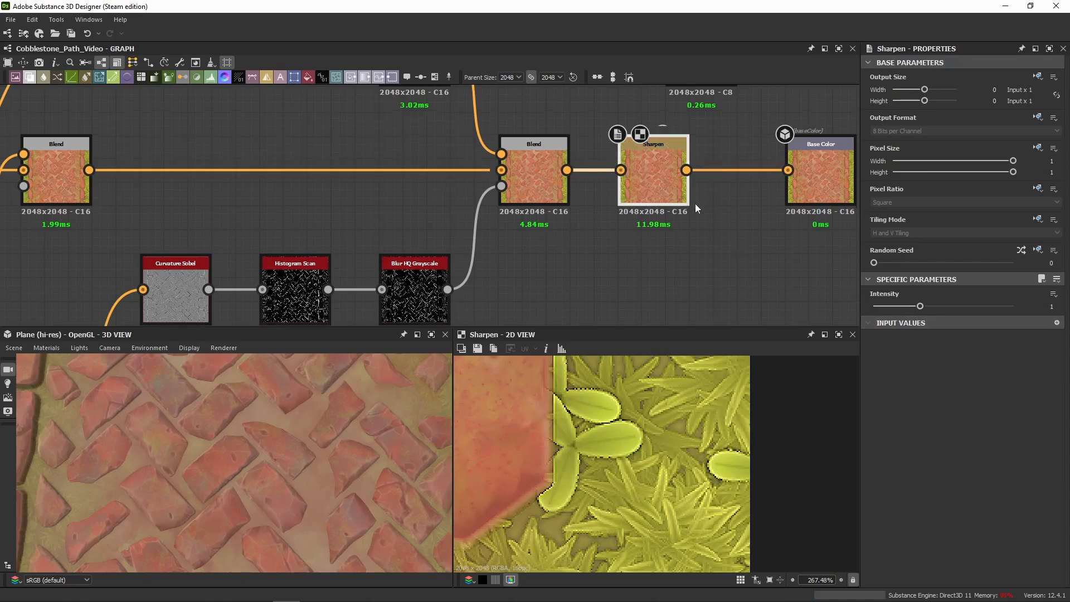
# Preview the Base Color output and inspect the full cobblestone texture in the 2D view
pyautogui.moveTo(694, 203); pyautogui.dragTo(546, 207, button='middle')
pyautogui.click(705, 214)
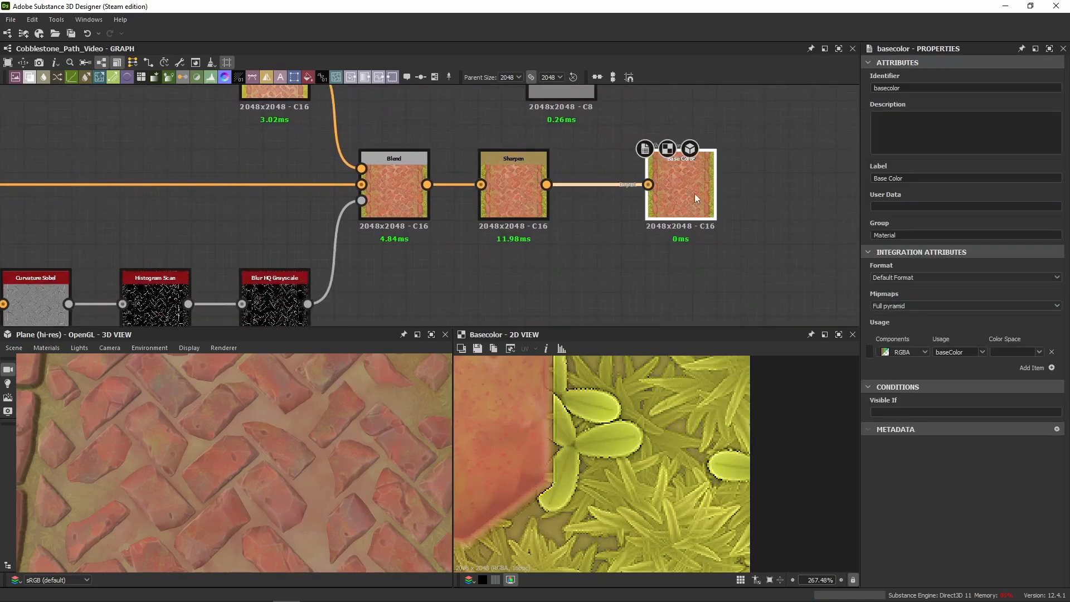
pyautogui.scroll(-10, 572, 427)
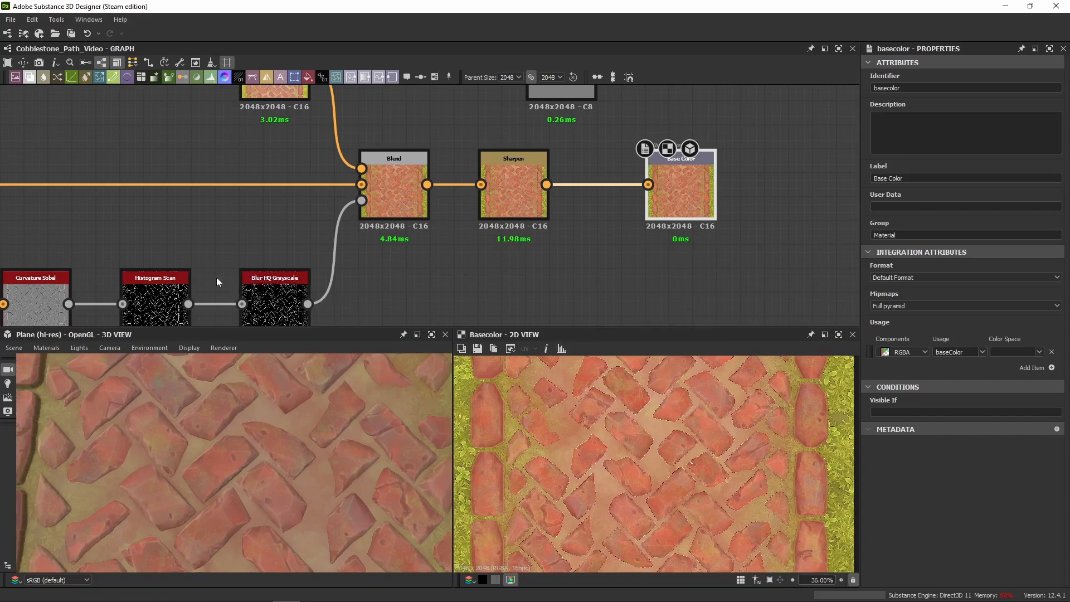
# Review the node network feeding the base colour, from the Base Color output back through the grass and ground branches
pyautogui.scroll(-4, 110, 231)
pyautogui.moveTo(109, 229); pyautogui.dragTo(704, 210, button='middle')
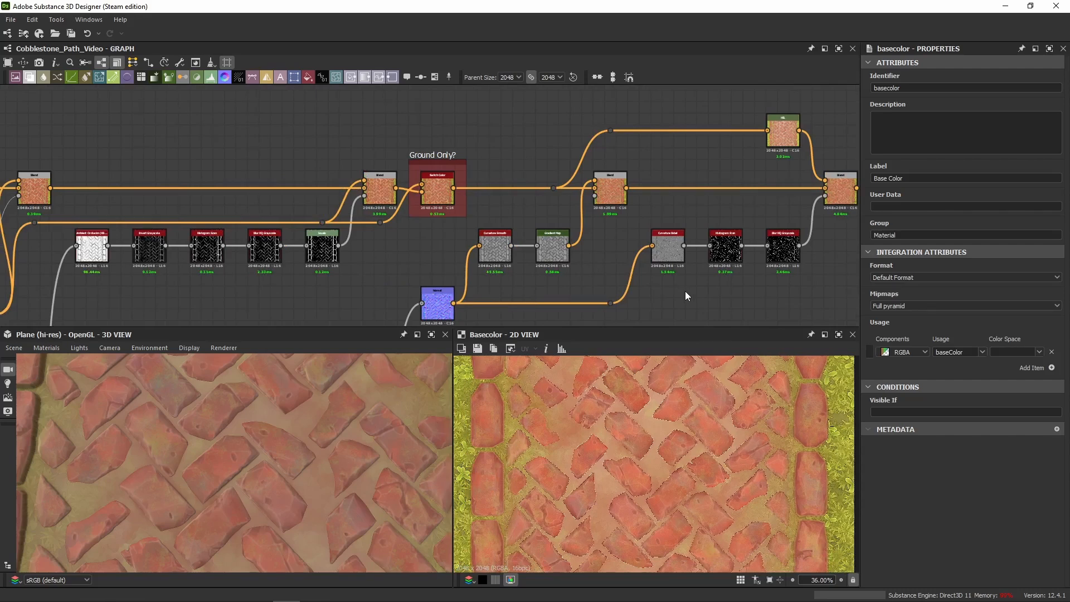
pyautogui.scroll(-5, 288, 281)
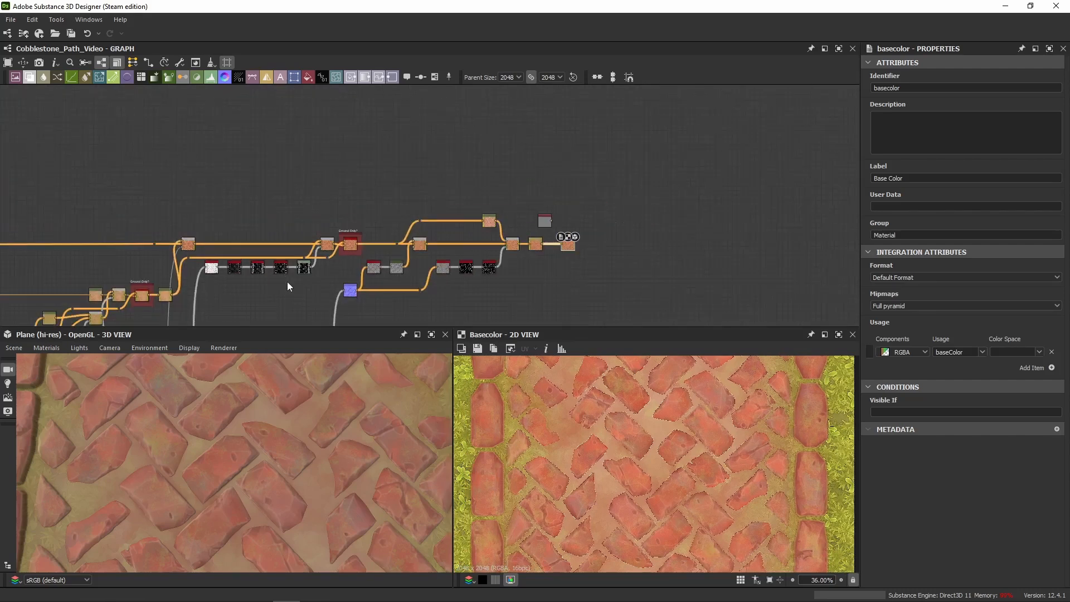
pyautogui.moveTo(288, 282); pyautogui.dragTo(699, 169, button='middle')
pyautogui.scroll(-2, 624, 239)
pyautogui.moveTo(624, 240); pyautogui.dragTo(792, 189, button='middle')
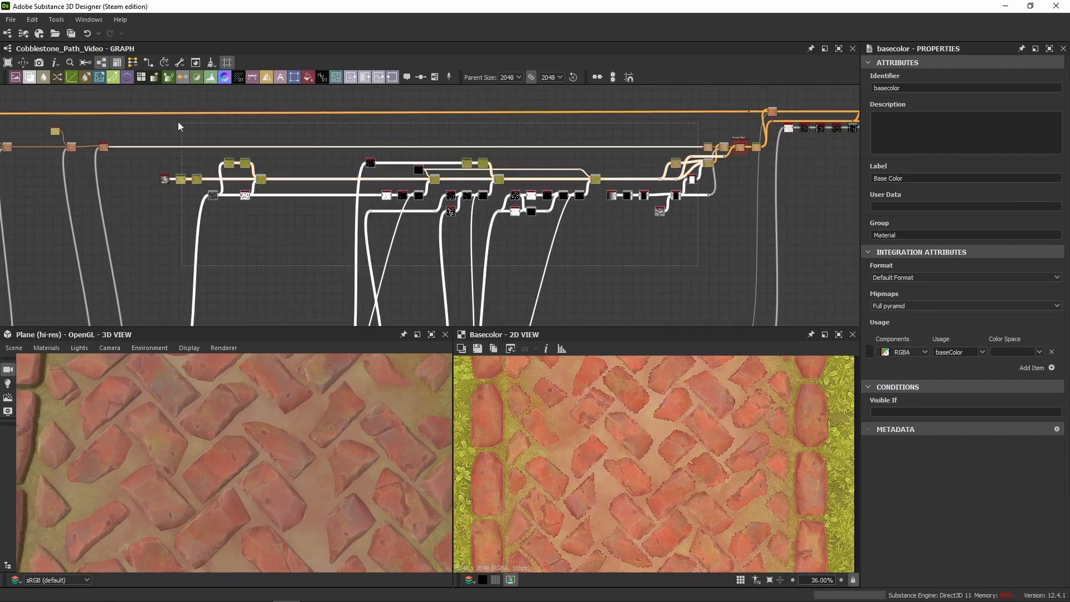
pyautogui.moveTo(278, 139); pyautogui.dragTo(231, 160, button='middle')
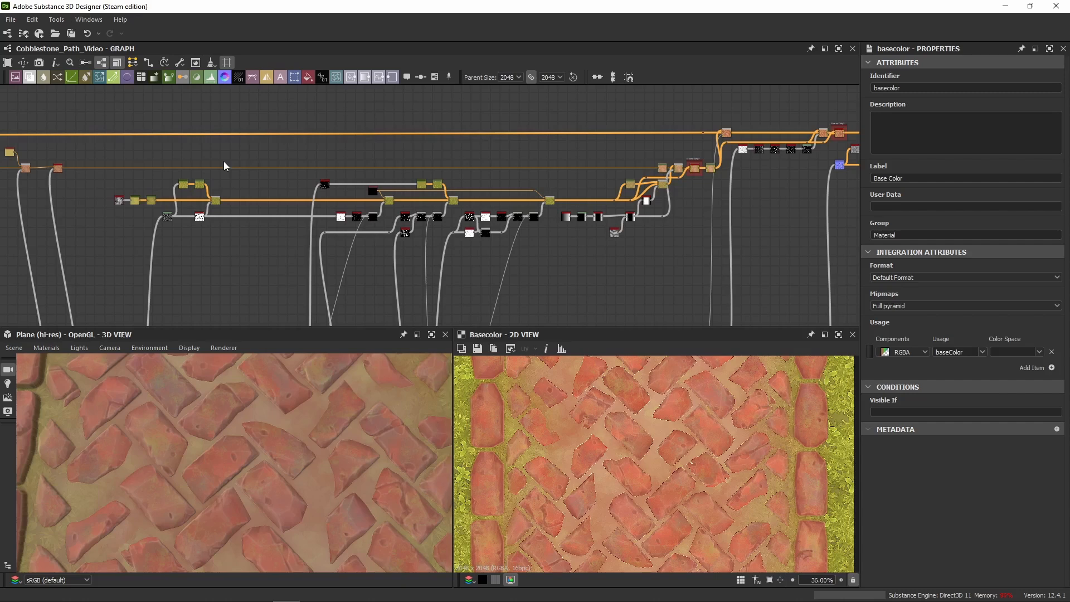
pyautogui.scroll(-5, 518, 196)
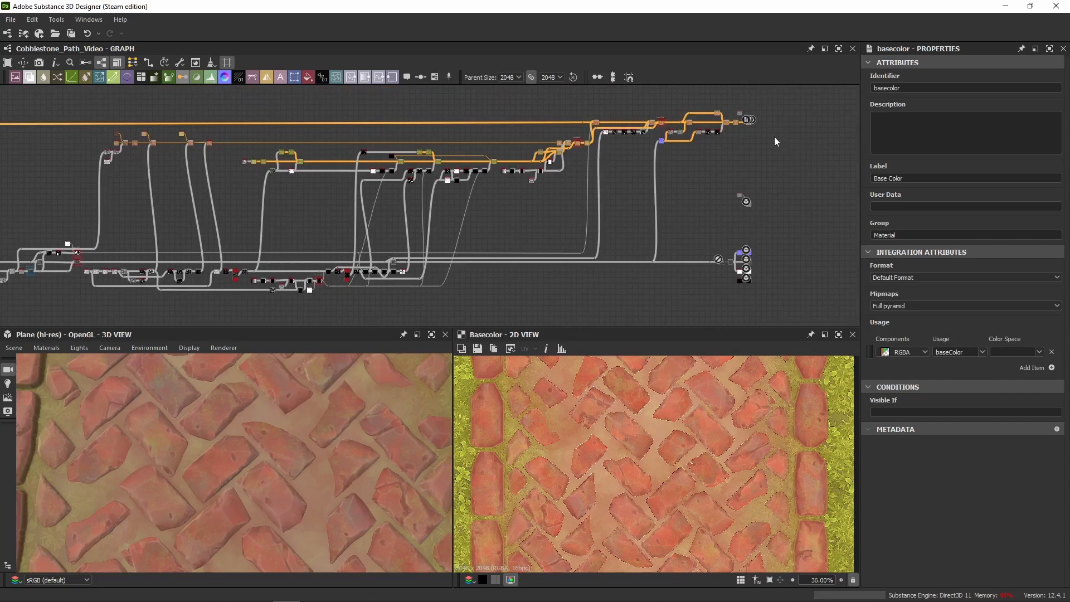
pyautogui.scroll(3, 774, 136)
pyautogui.moveTo(774, 135); pyautogui.dragTo(521, 231, button='middle')
pyautogui.scroll(3, 490, 221)
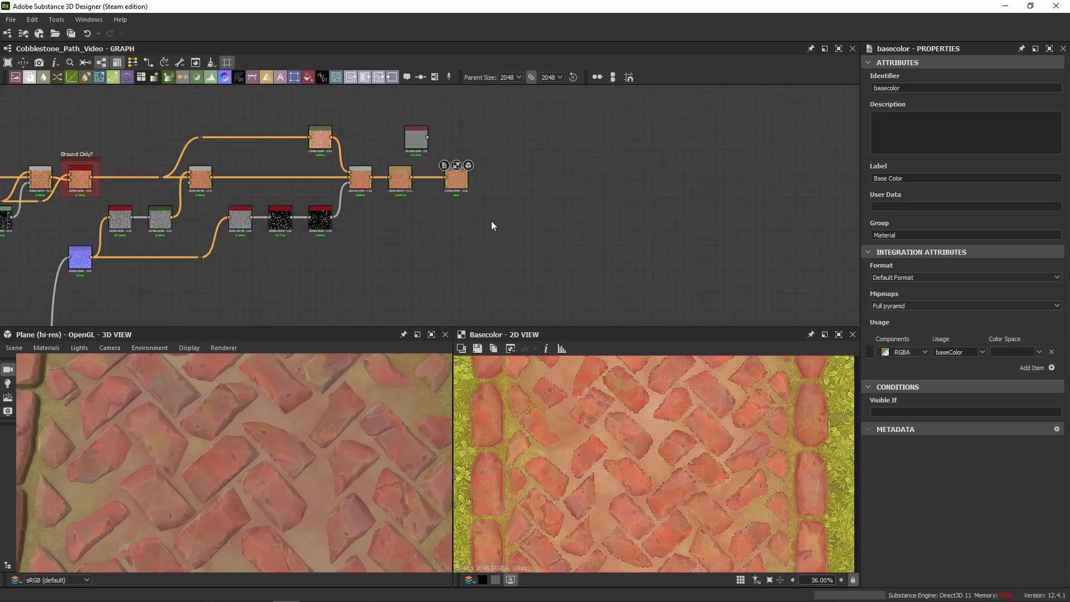
pyautogui.scroll(2, 492, 222)
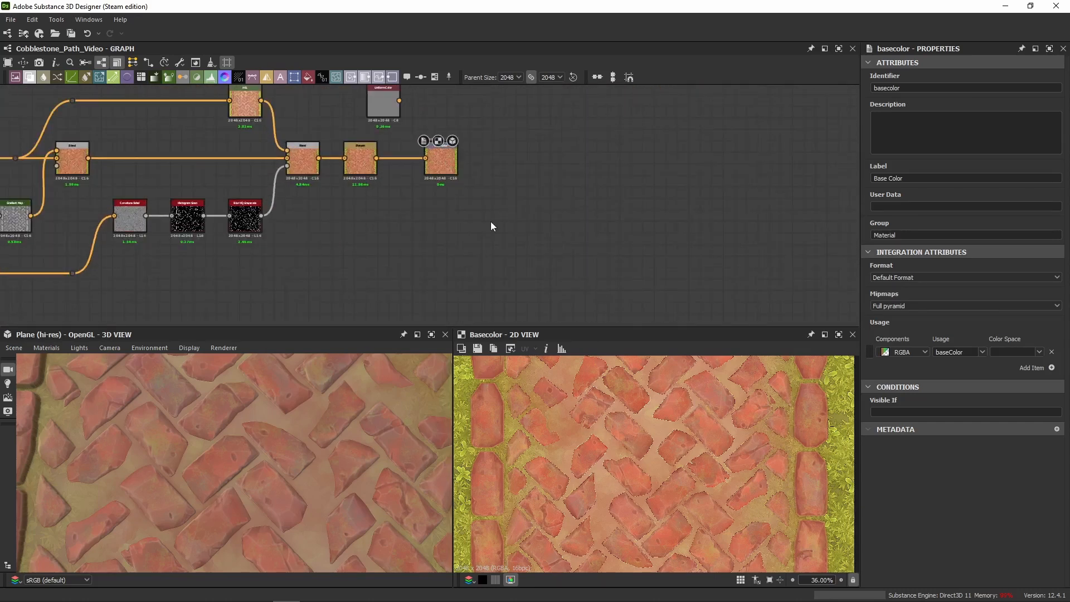
# Find the Roughness output below the base colour network and preview it in the 2D view
pyautogui.scroll(-4, 422, 262)
pyautogui.moveTo(423, 262); pyautogui.dragTo(569, 126, button='middle')
pyautogui.scroll(-3, 569, 126)
pyautogui.scroll(3, 571, 194)
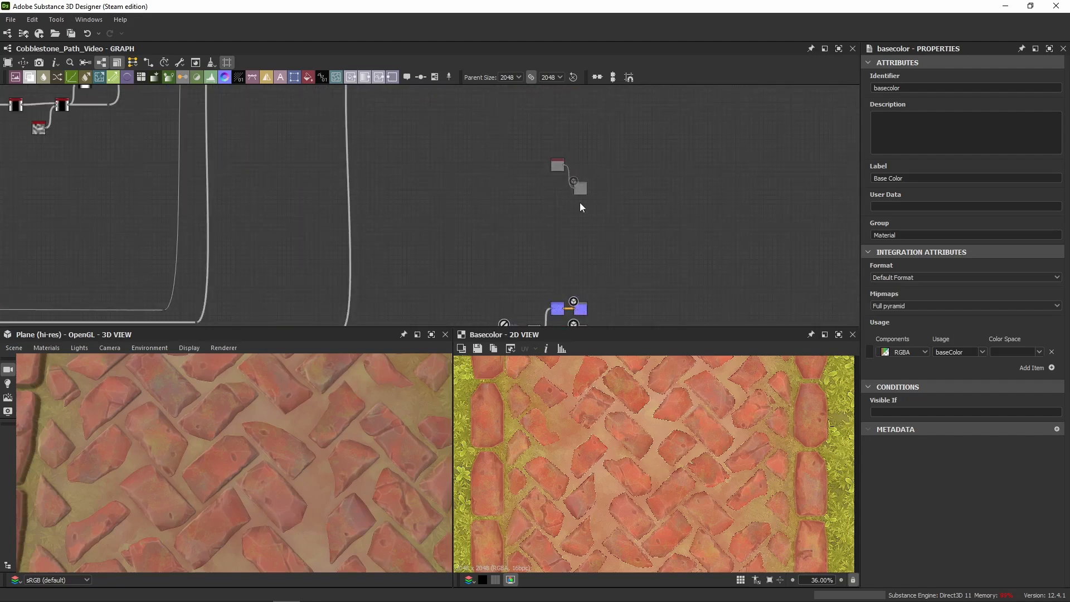
pyautogui.doubleClick(580, 192)
pyautogui.scroll(-5, 558, 206)
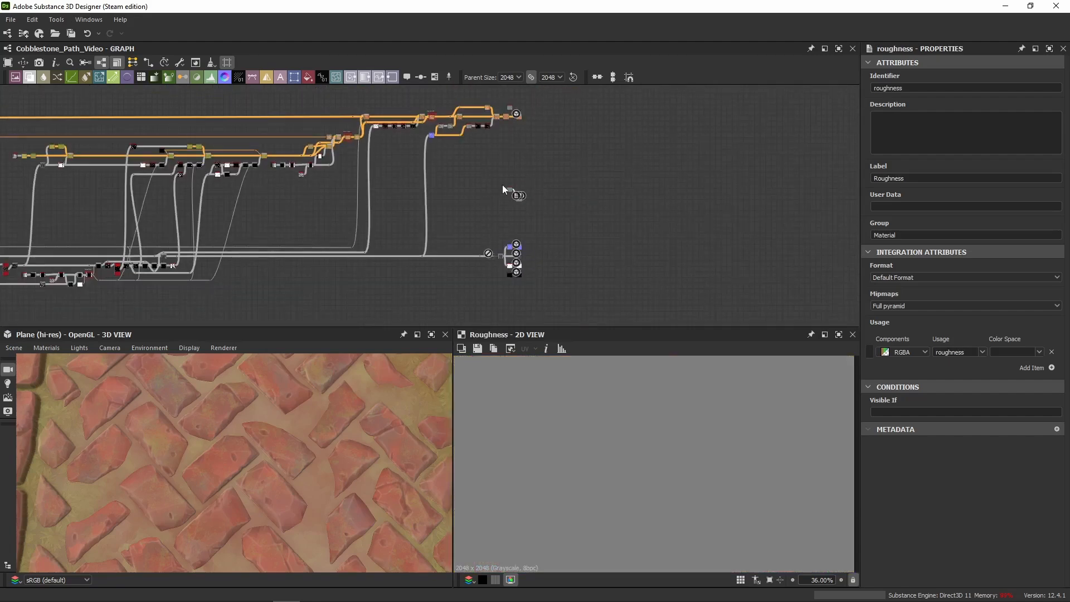
# Survey the whole graph around the Roughness output and examine the path's surface from a low angle in the 3D view
pyautogui.moveTo(503, 184); pyautogui.dragTo(286, 208)
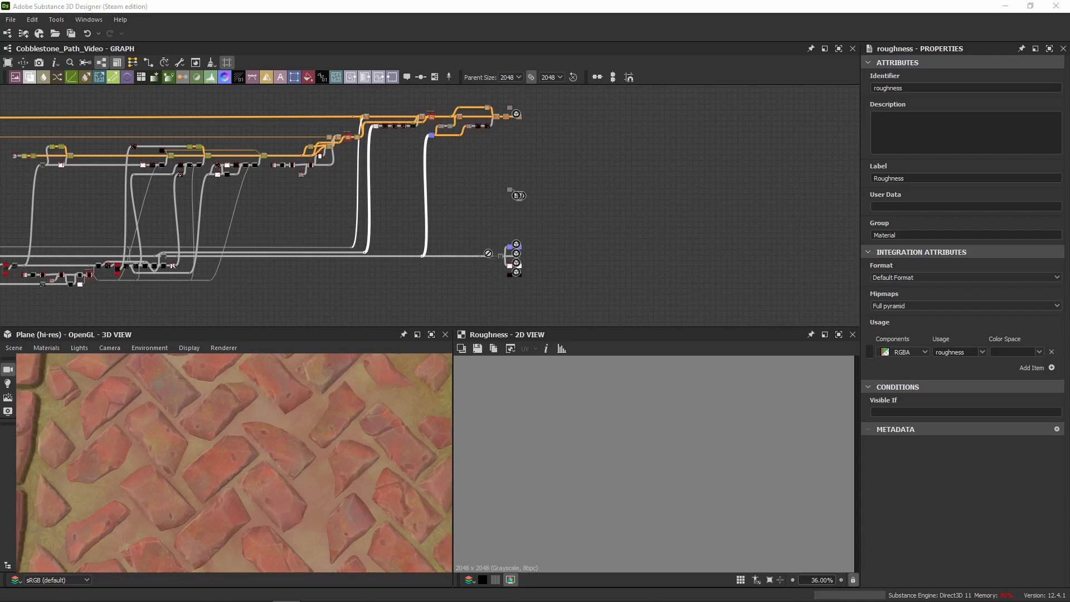
pyautogui.moveTo(404, 241); pyautogui.dragTo(647, 251, button='middle')
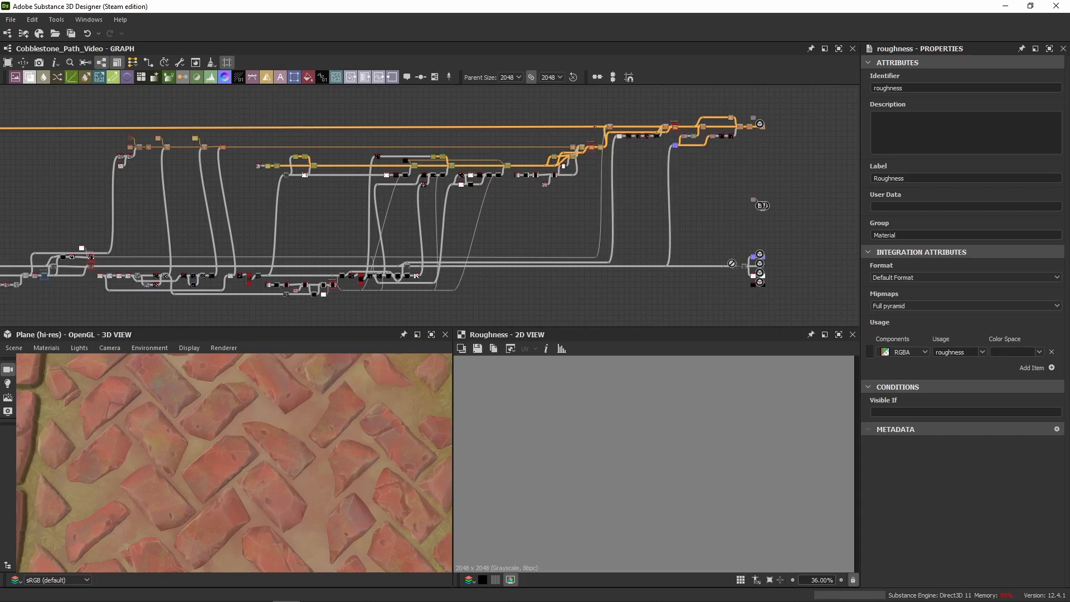
pyautogui.moveTo(209, 479); pyautogui.dragTo(288, 420)
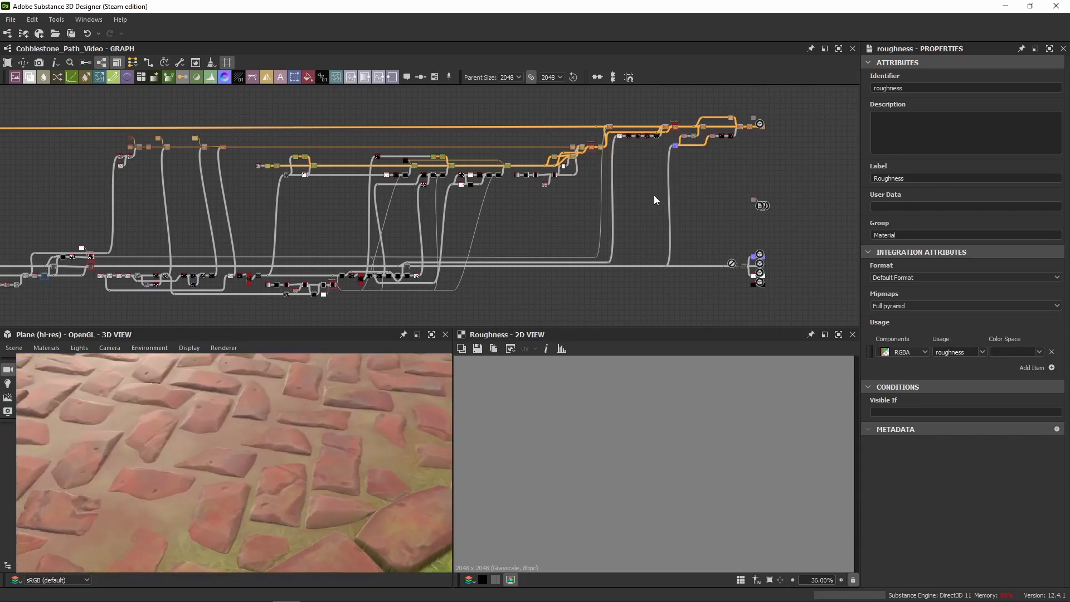